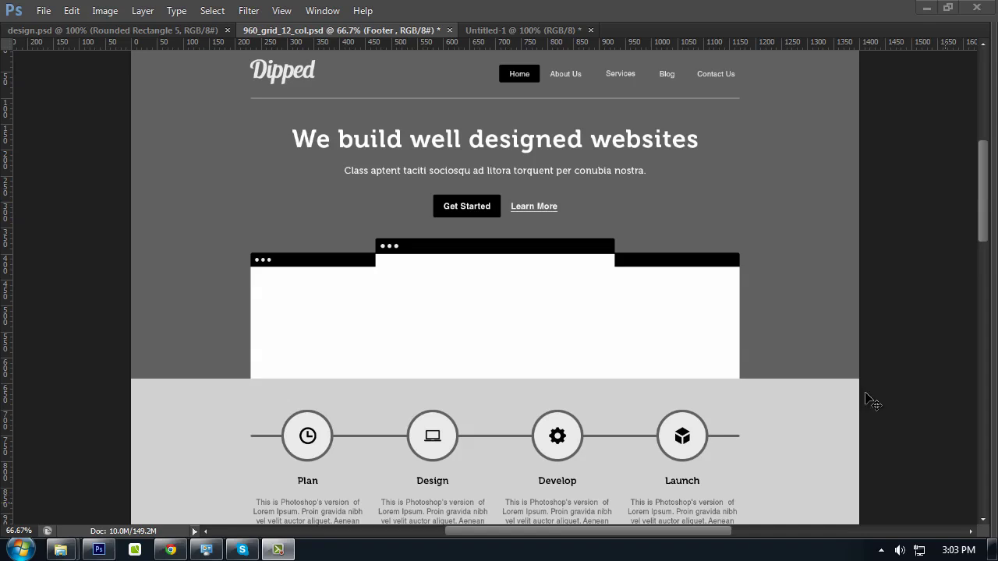
View the MockFlow wireframe in Chrome, then return to the Dipped design in Photoshop
left_click(171, 550)
left_click(200, 25)
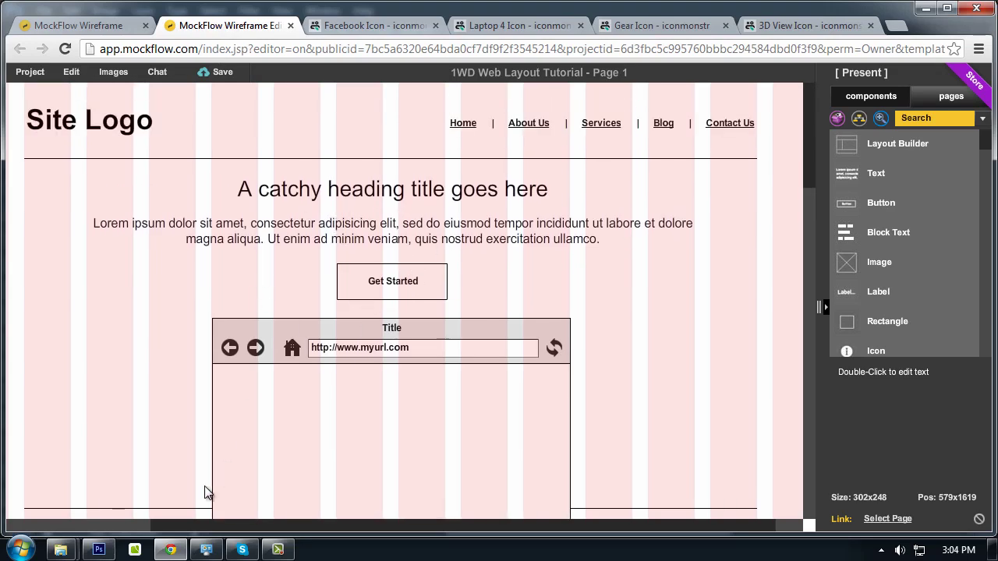
left_click(99, 550)
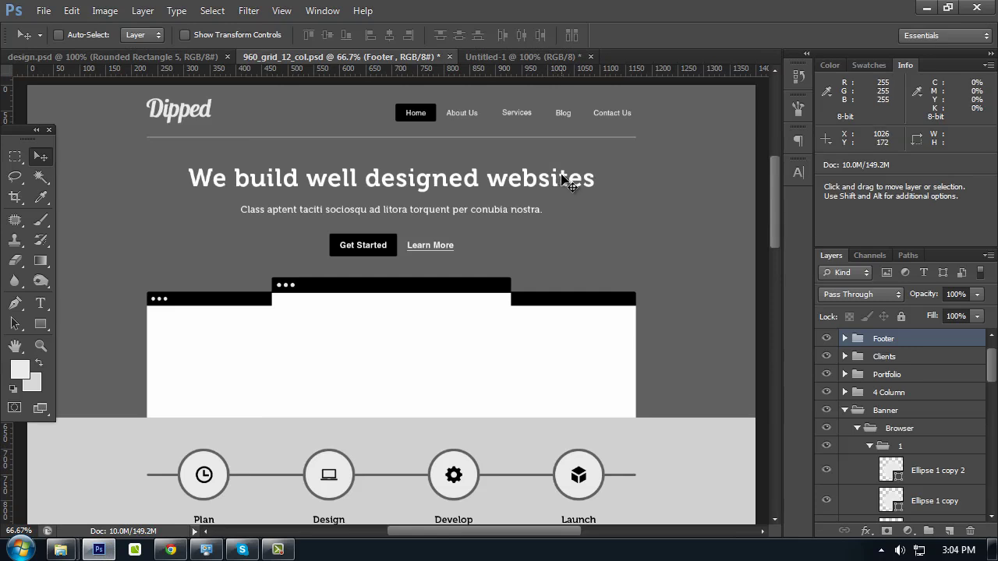
Pan the Dipped design slightly, then switch back to the MockFlow wireframe for reference
scroll(328, 199, "up", 1)
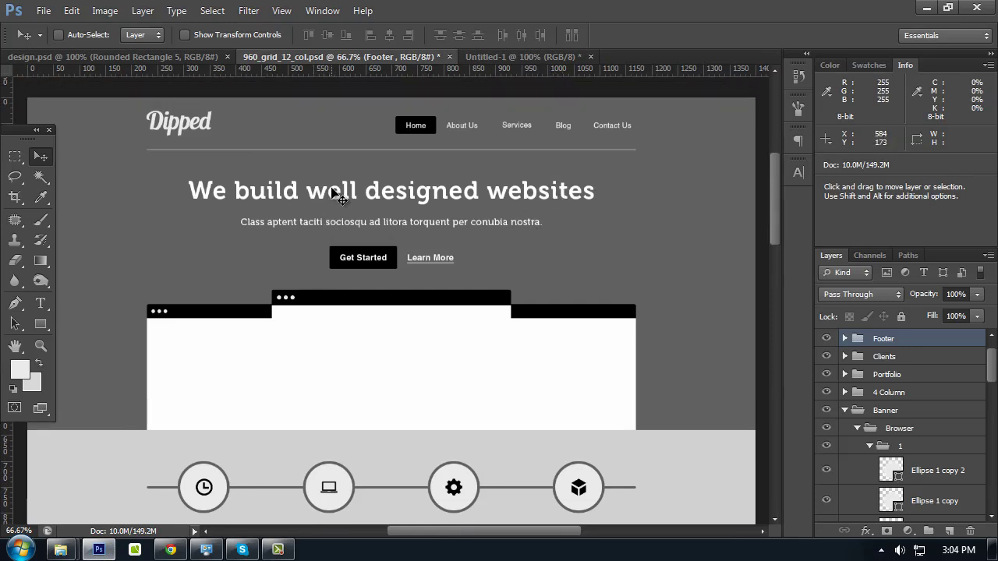
scroll(335, 195, "down", 2)
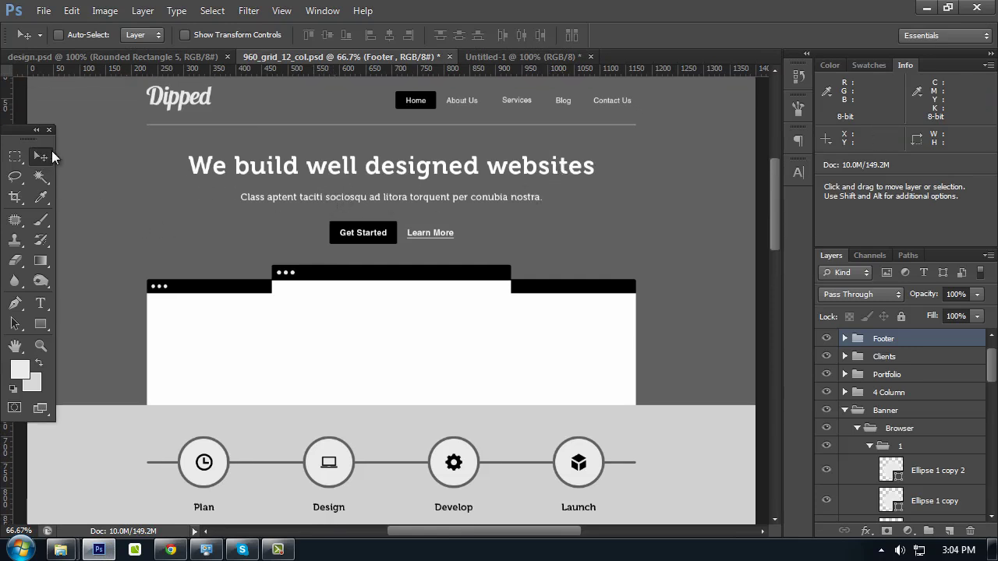
left_click_drag(255, 187, 295, 187)
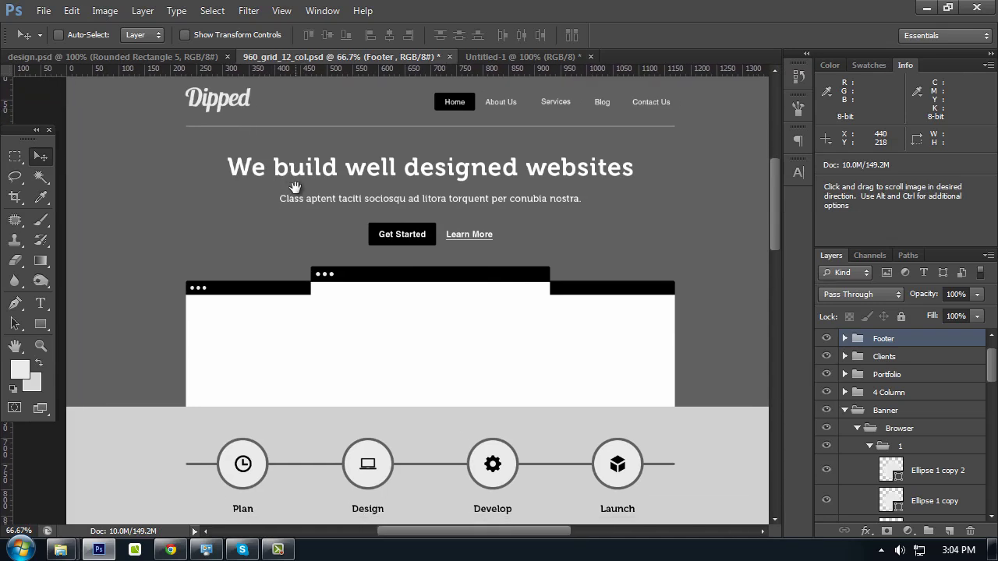
left_click_drag(294, 187, 275, 190)
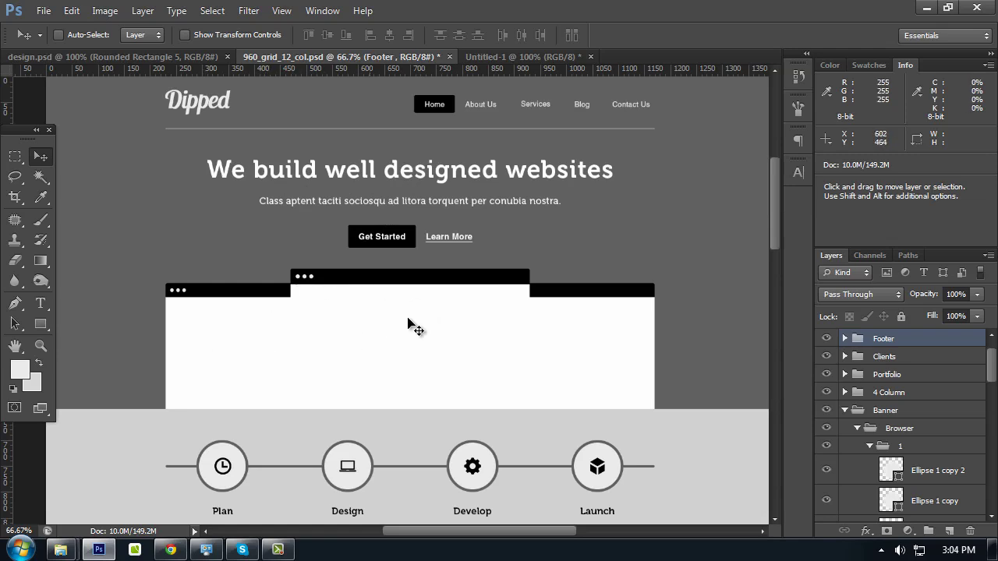
scroll(513, 301, "up", 1)
scroll(513, 301, "down", 1)
scroll(515, 300, "up", 1)
scroll(514, 303, "down", 2)
scroll(515, 302, "up", 2)
scroll(516, 304, "down", 1)
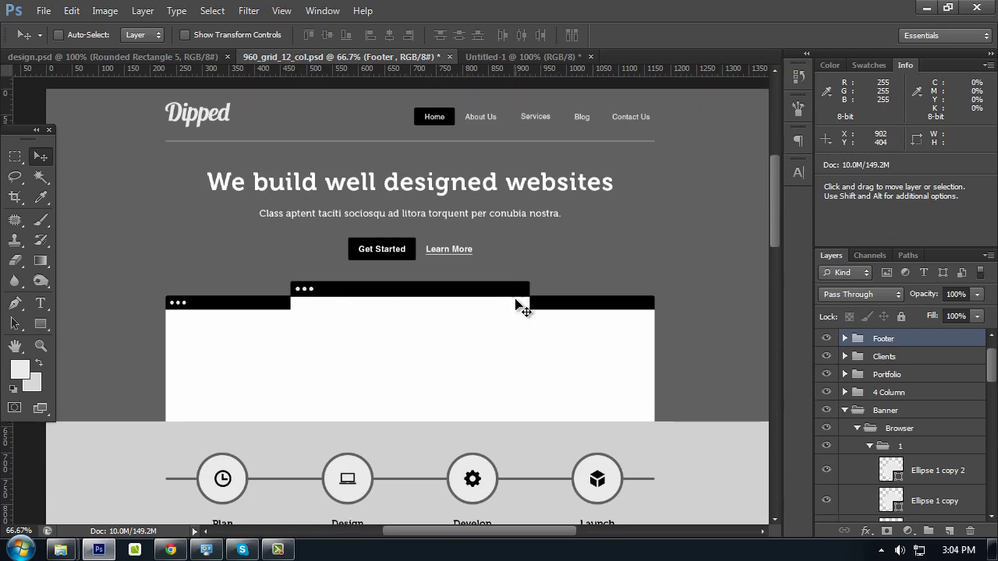
scroll(516, 304, "down", 1)
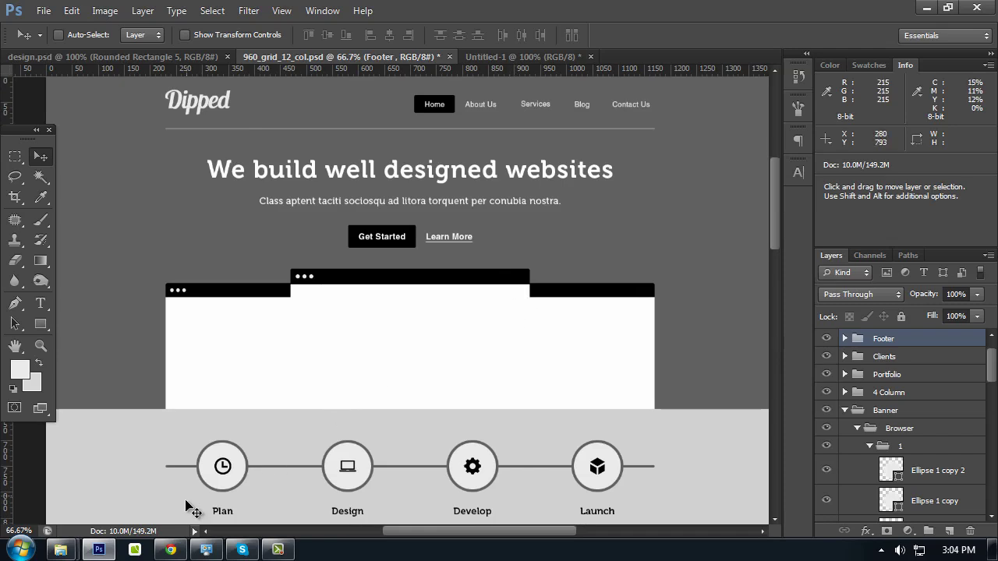
key("alt+Tab")
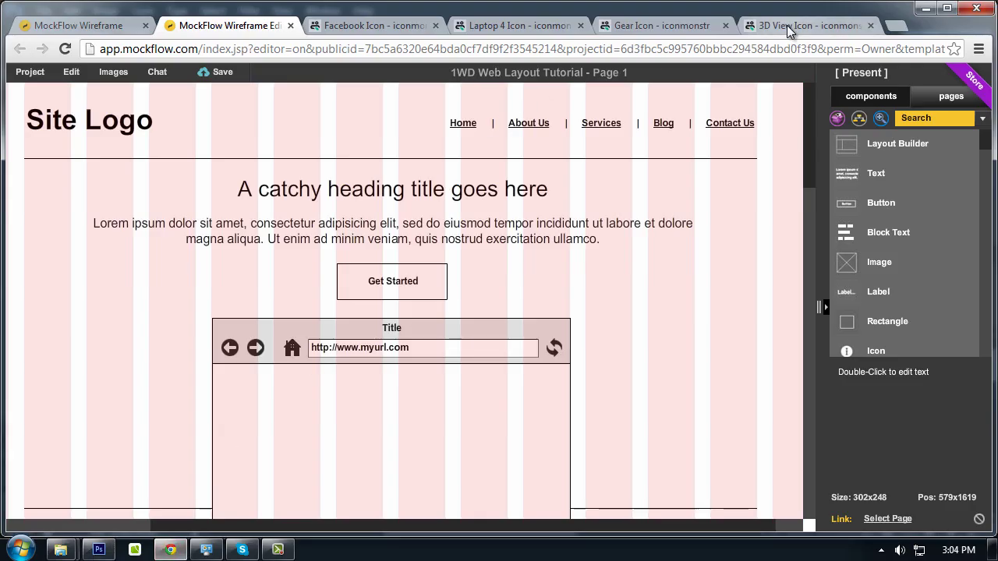
Hide the browser and show the Downloads folder in a Computer window
left_click(926, 7)
left_click(21, 549)
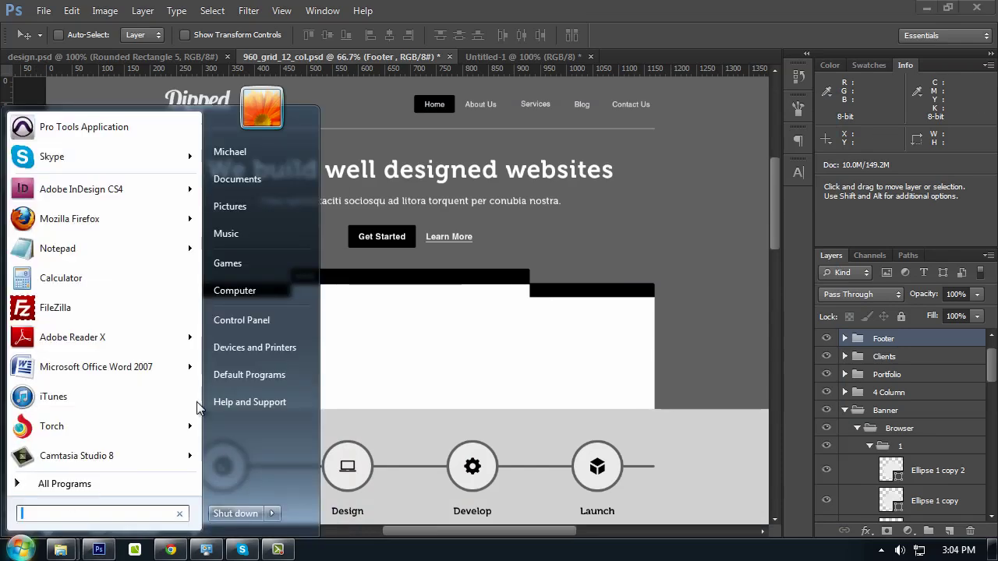
left_click(273, 291)
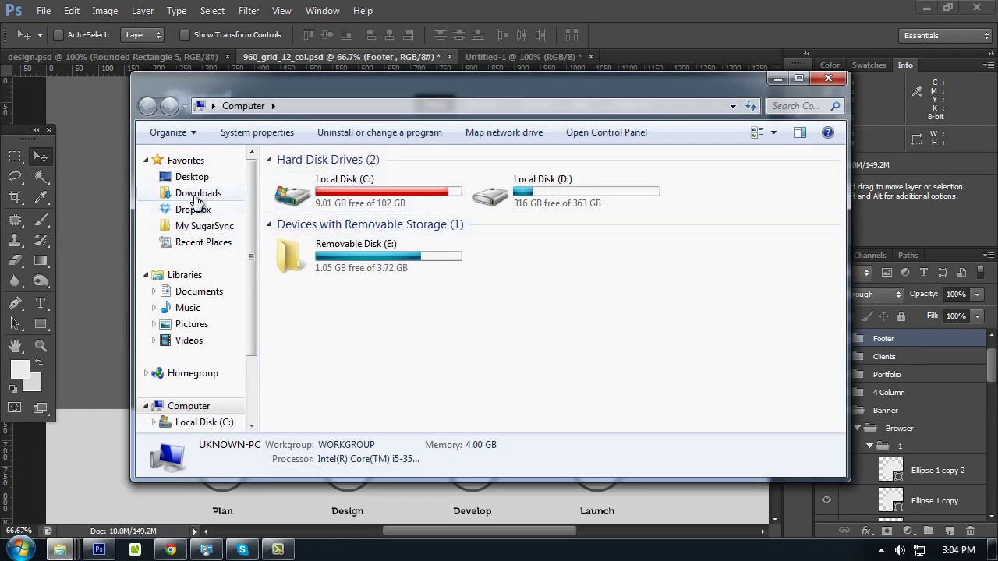
left_click(199, 195)
left_click(204, 226)
left_click(195, 193)
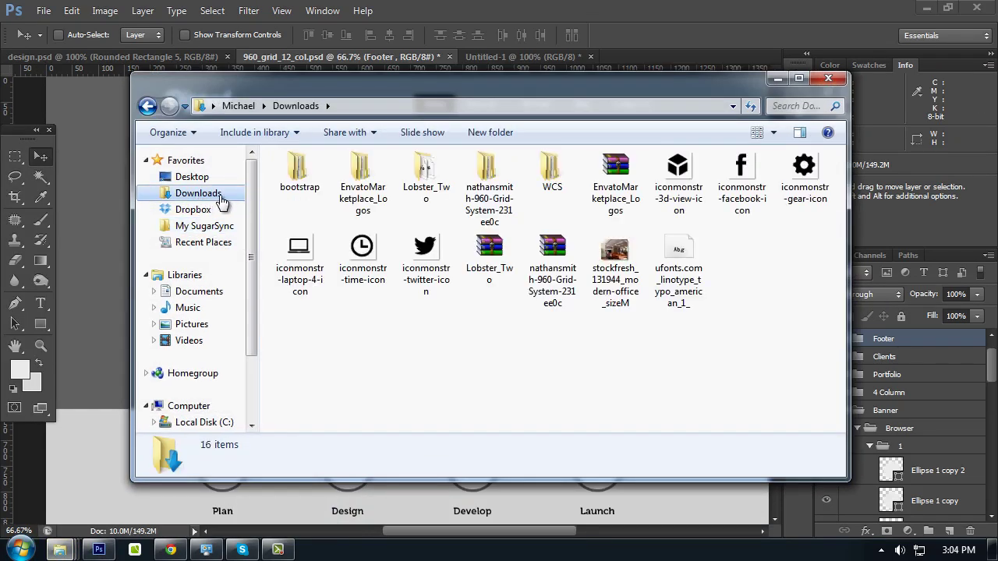
Drag stockfresh_131944_modern-office_sizeM.jpg from Downloads onto Photoshop to open it
left_click(616, 261)
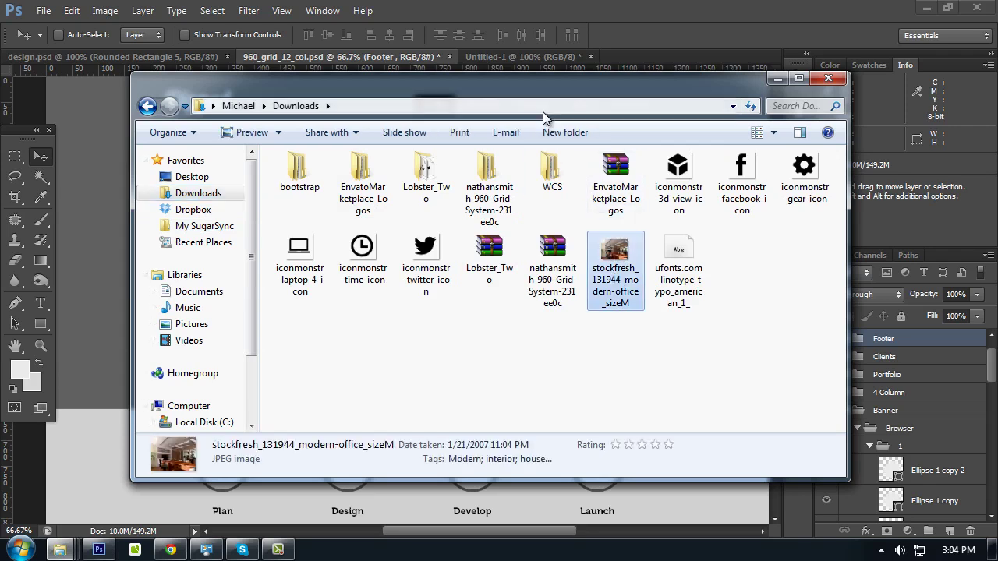
left_click_drag(529, 93, 497, 81)
left_click(585, 259)
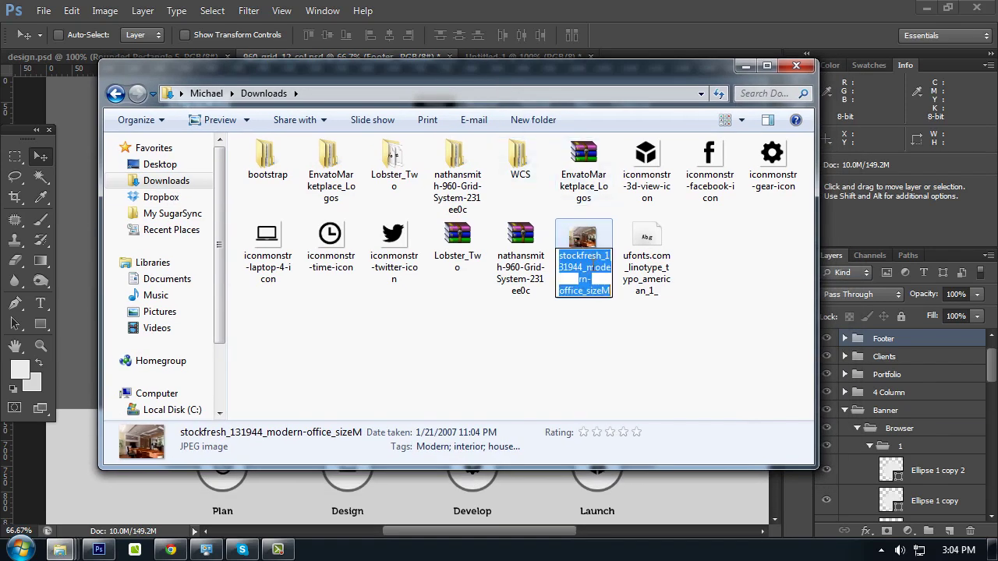
key("Escape")
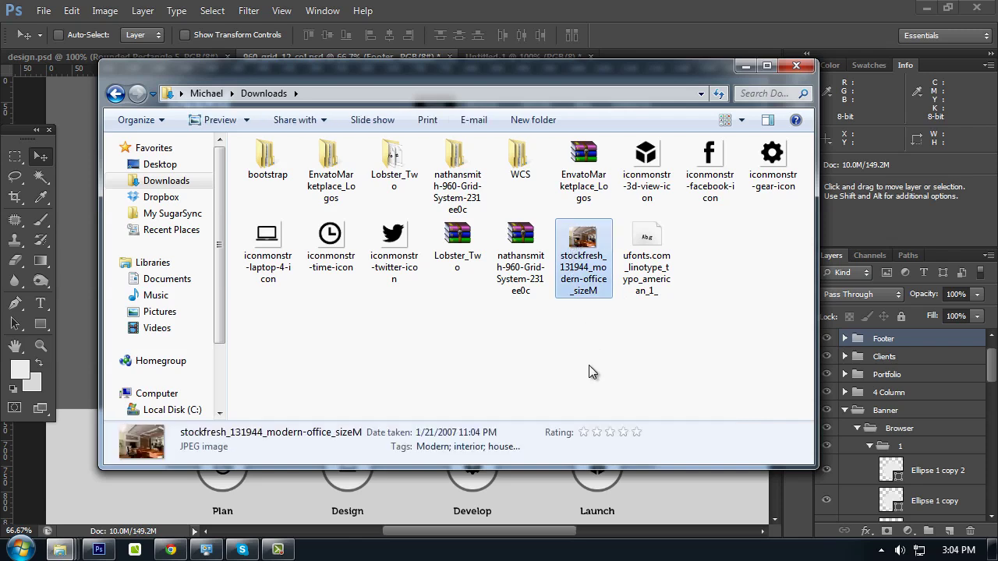
left_click(611, 372)
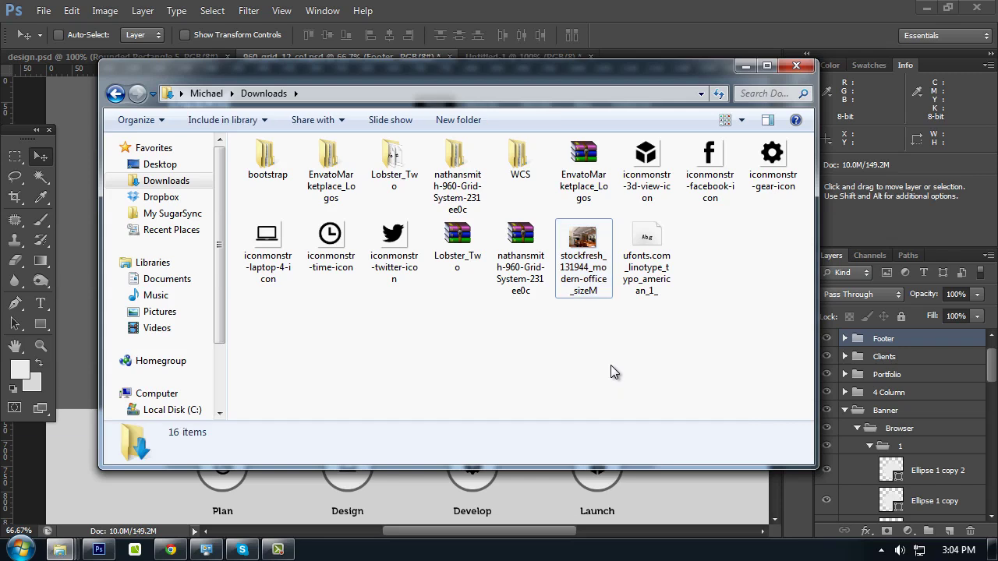
left_click(591, 249)
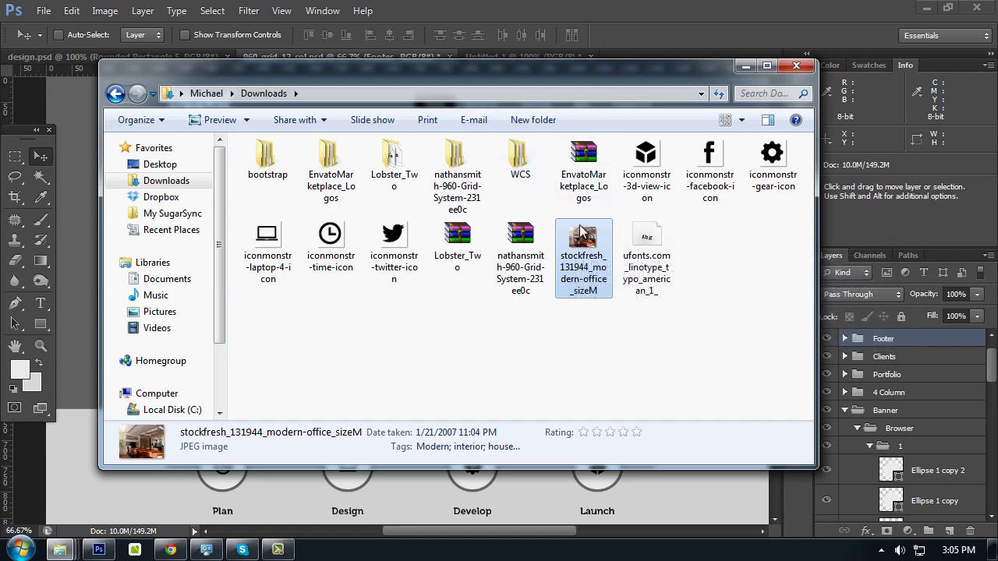
left_click_drag(581, 230, 648, 60)
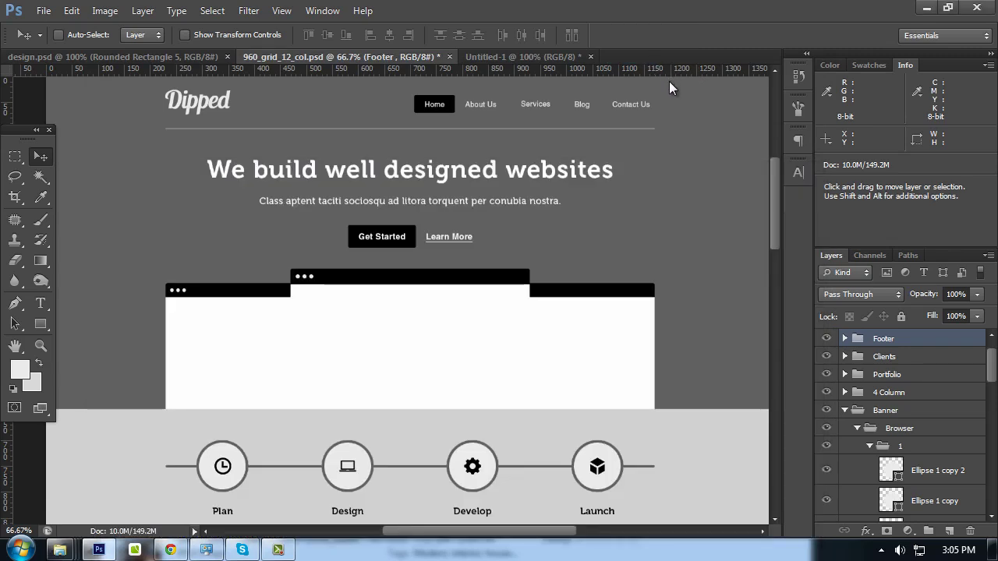
left_click_drag(648, 56, 658, 108)
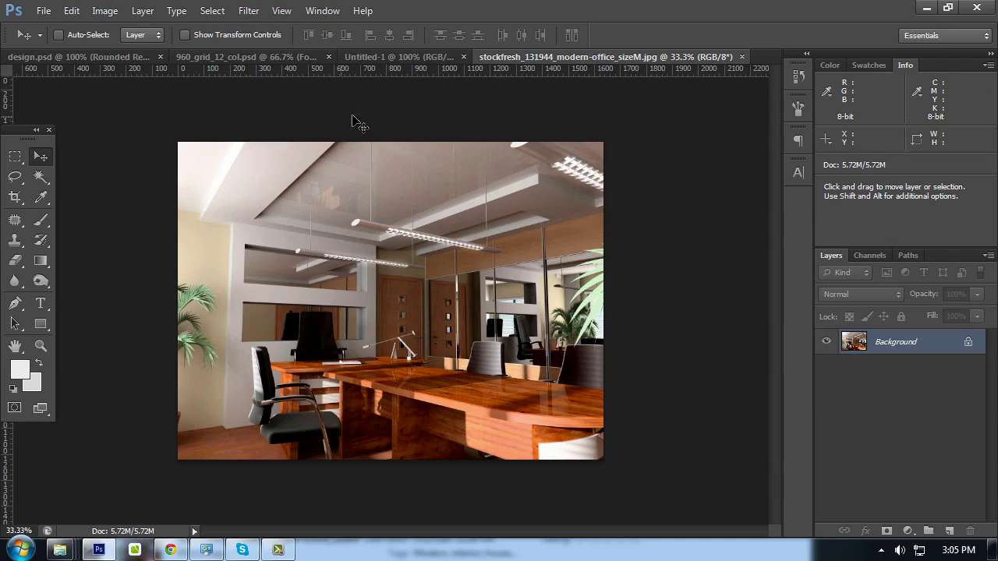
Select the whole office photo to cut it, then switch to the 960_grid_12_col.psd design
key("ctrl+a")
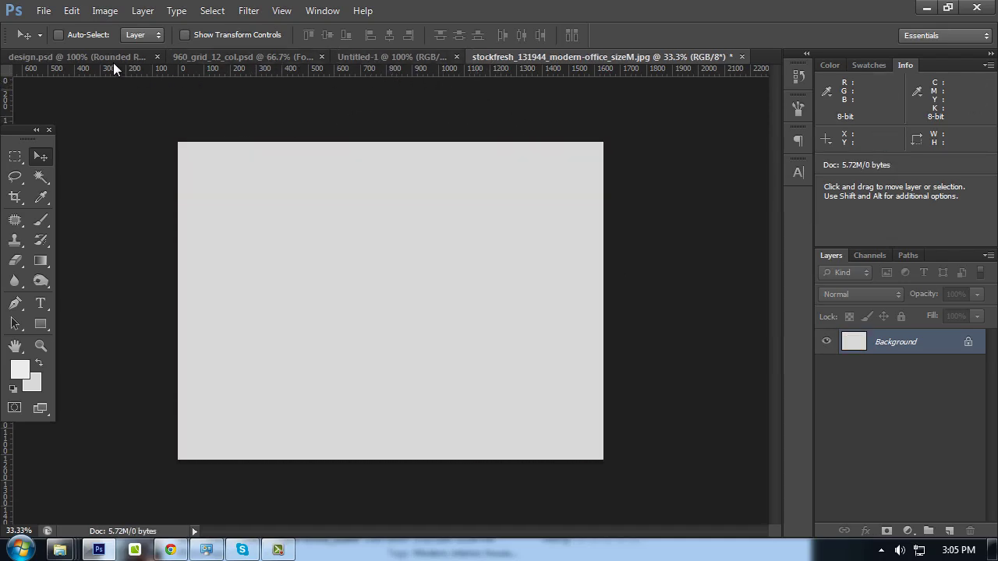
left_click(113, 59)
left_click(348, 59)
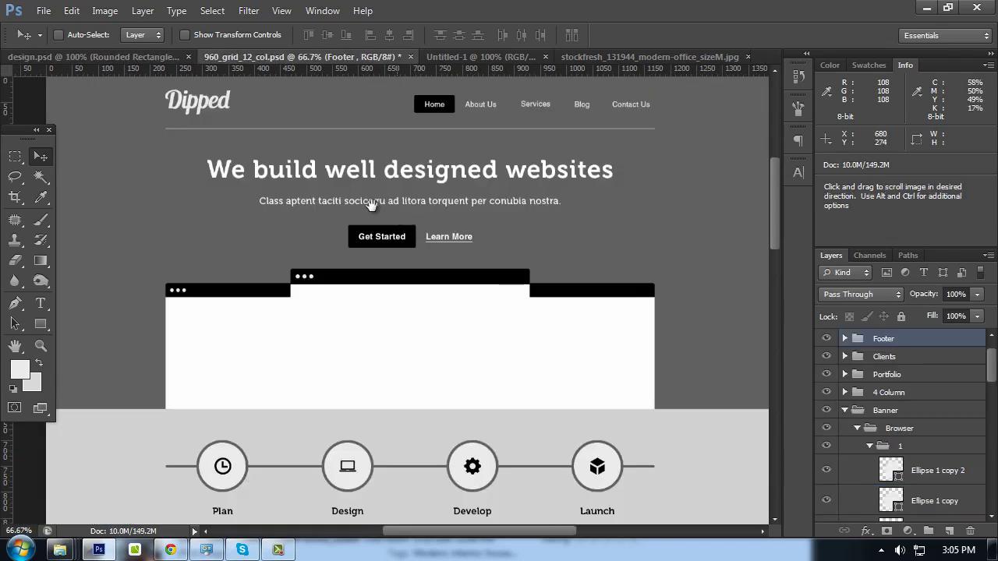
mouse_move(372, 205)
left_mouse_down()
mouse_move(476, 275)
mouse_move(456, 301)
left_mouse_up()
scroll(850, 475, "down", 2)
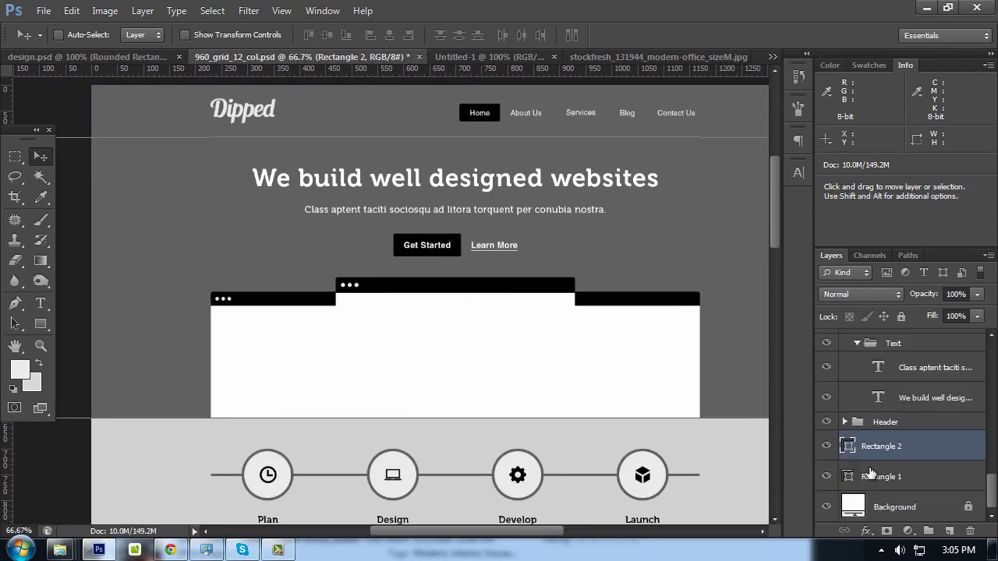
Delete the Rectangle 1 header band
left_click(826, 476)
left_click(827, 477)
left_click(217, 139, "ctrl")
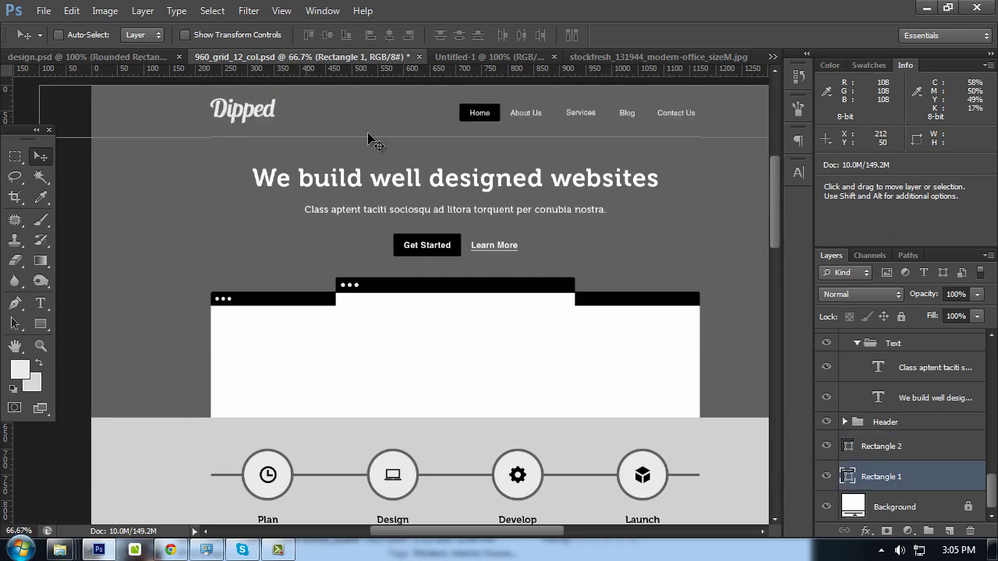
key("ctrl+t")
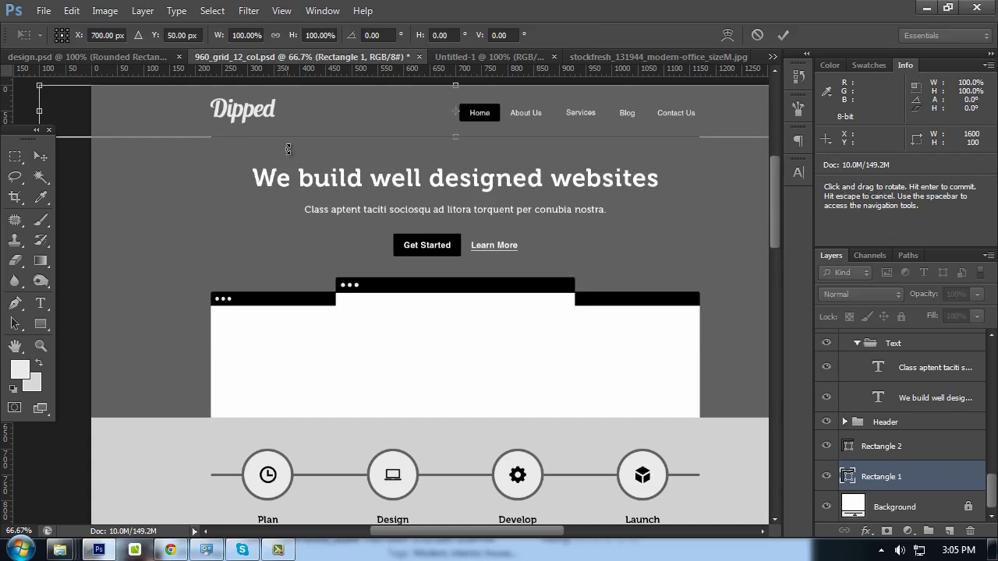
key("Return")
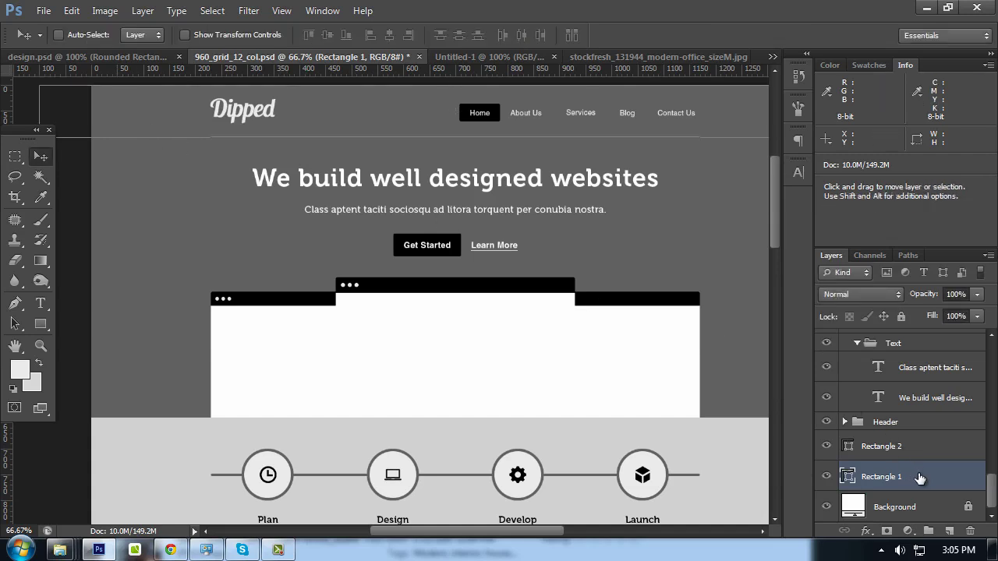
left_click_drag(920, 478, 970, 531)
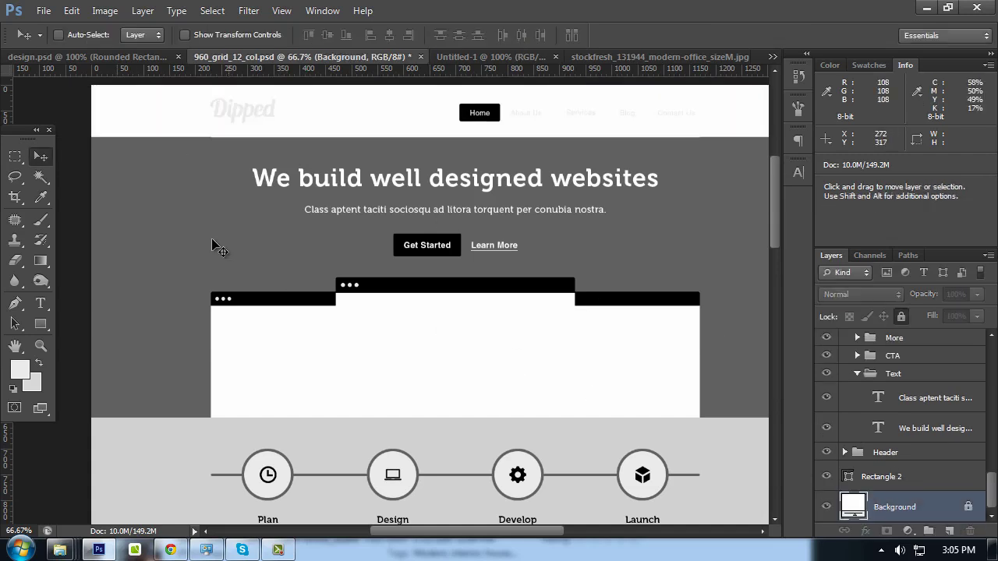
Stretch Rectangle 2's top edge up to the page top, making it 640 px tall
left_click(168, 184, "ctrl")
key("ctrl+t")
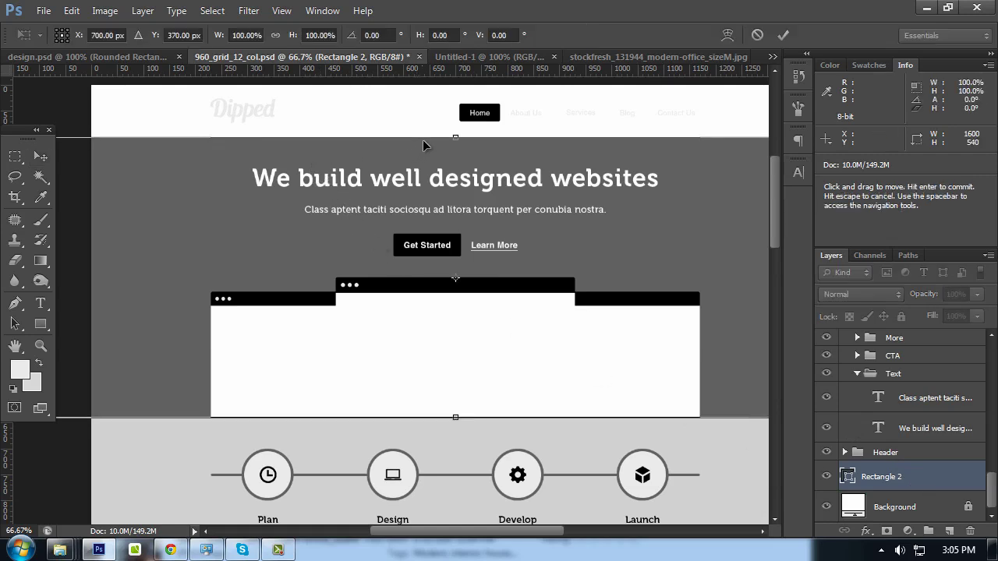
left_click_drag(456, 137, 457, 81)
key("Return")
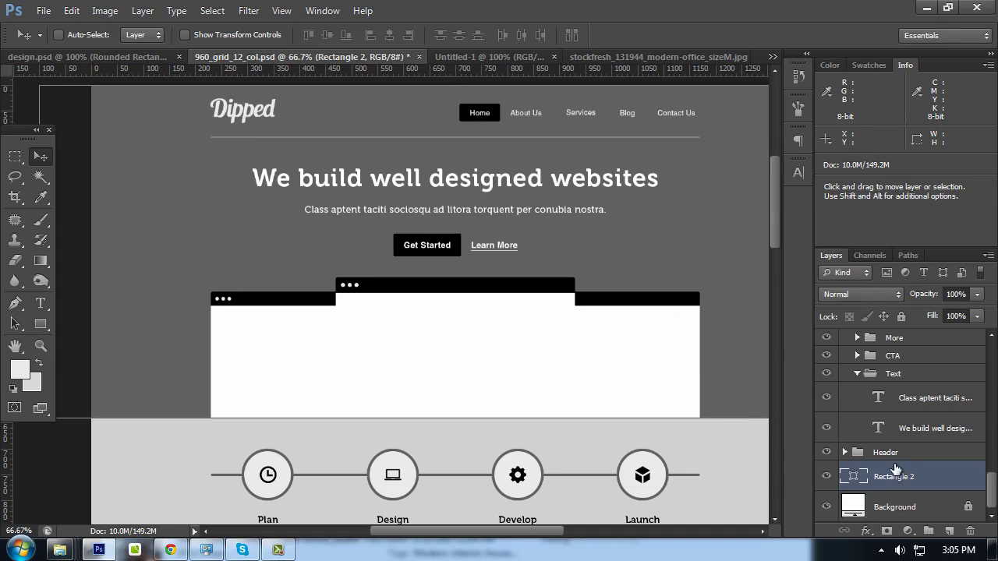
Paste the office photo as Layer 12 and clip it to Rectangle 2
key("ctrl+v")
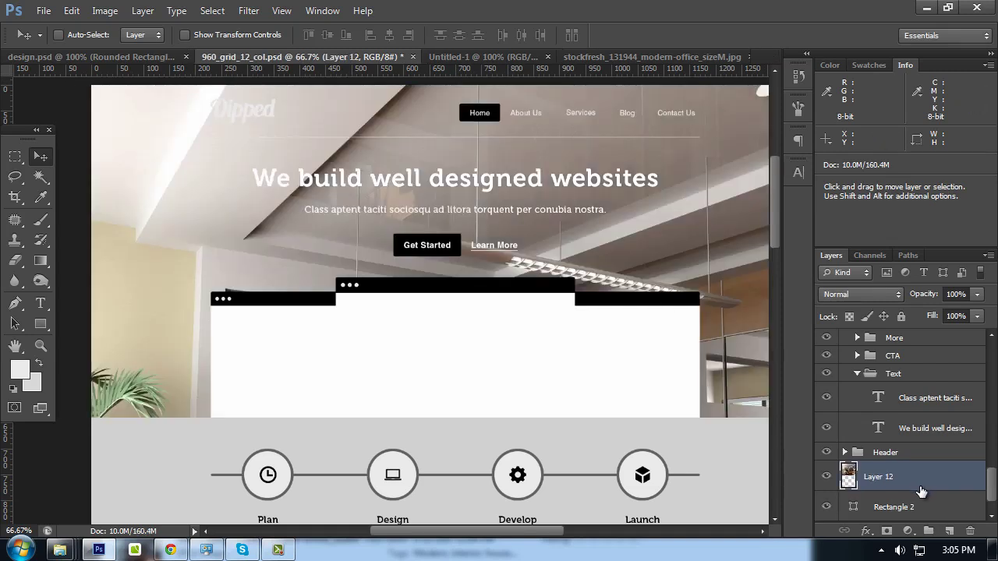
scroll(871, 450, "down", 1)
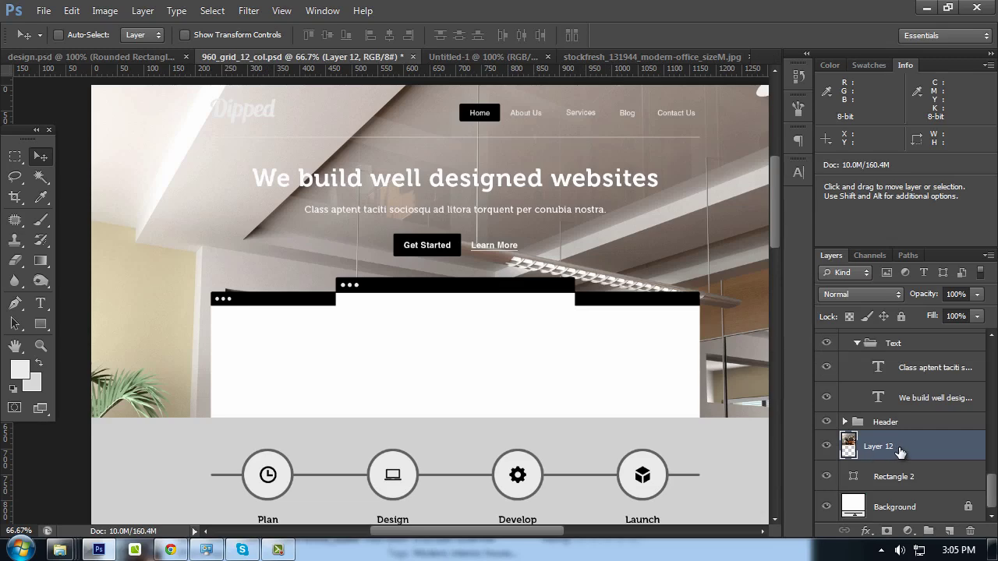
right_click(901, 453)
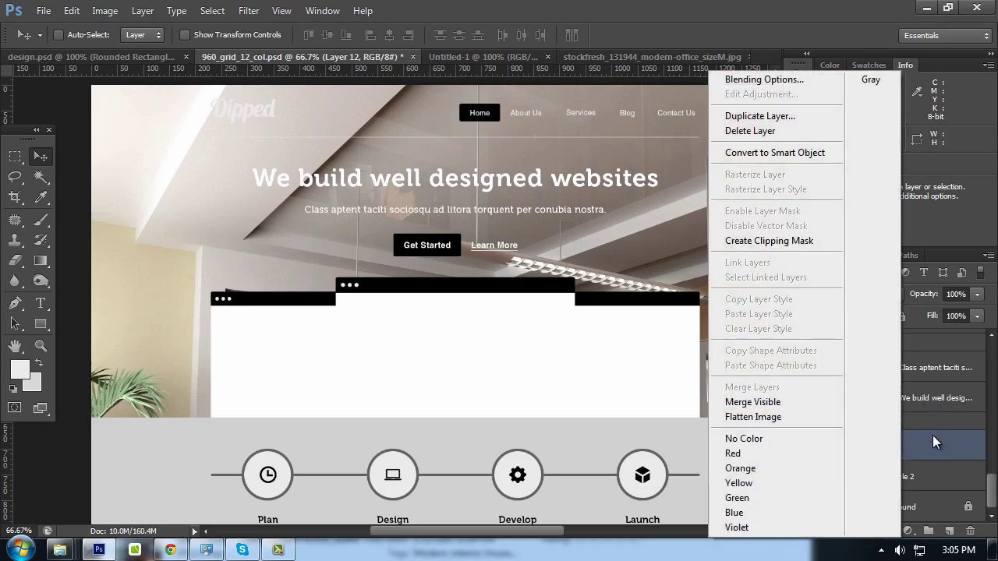
left_click(778, 243)
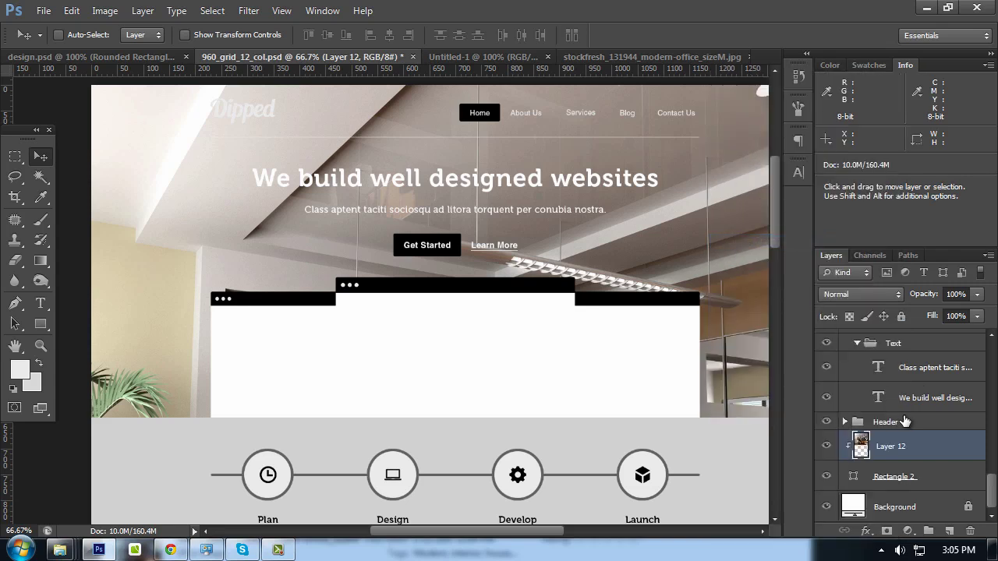
Check the header rectangle's bounds, then select the office photo layer again
left_click_drag(453, 169, 370, 164)
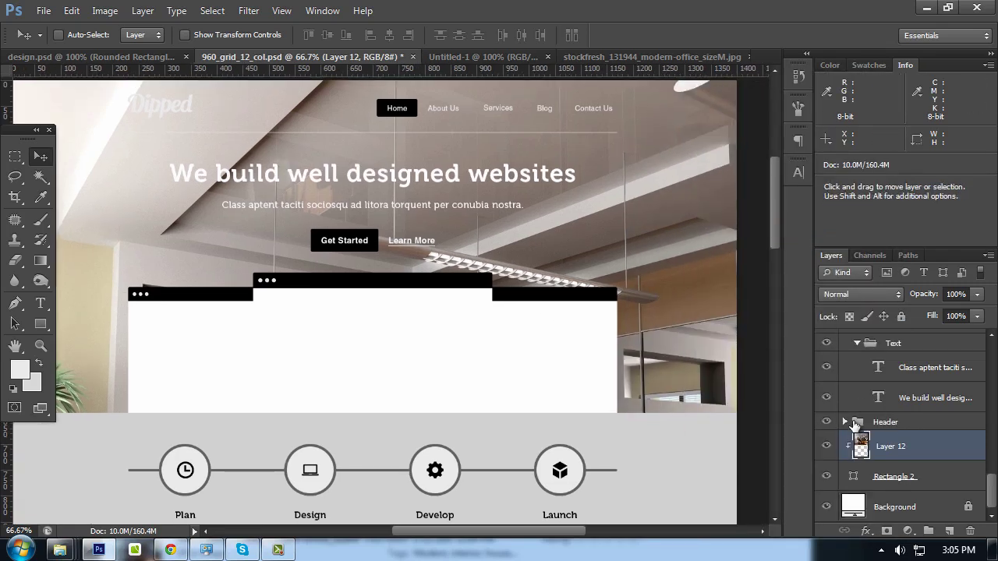
left_click(891, 478)
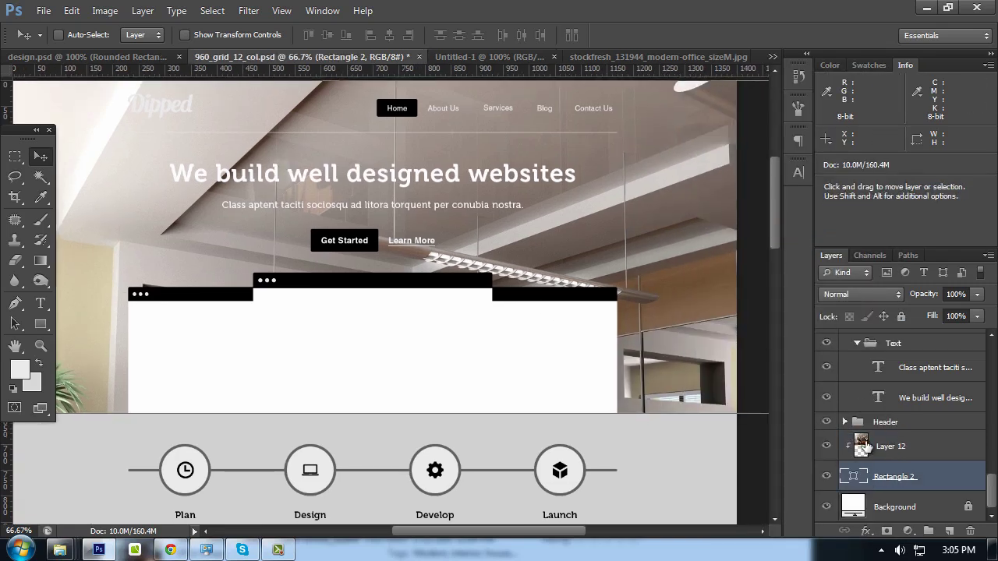
left_click_drag(638, 323, 507, 304)
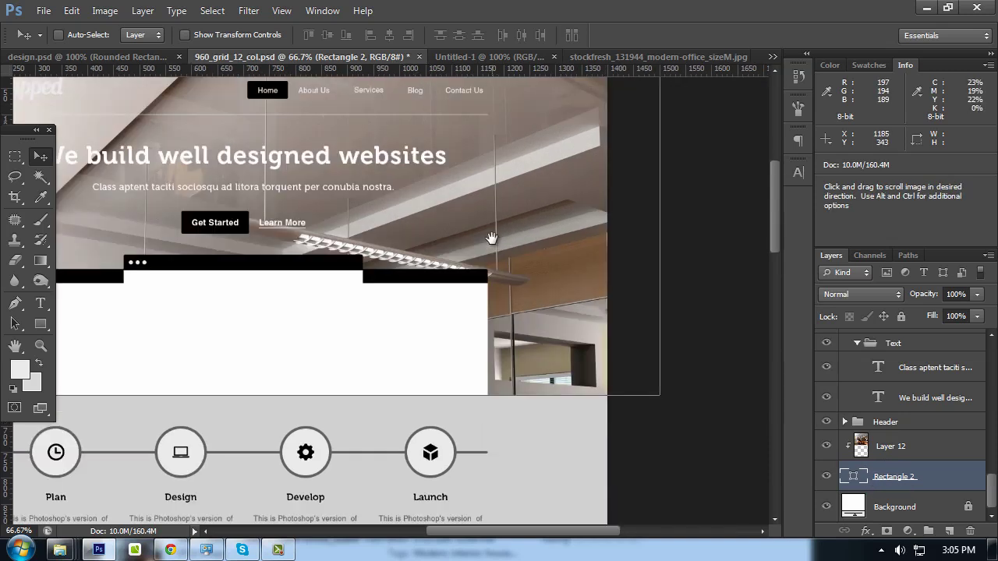
key("ctrl+t")
key("Return")
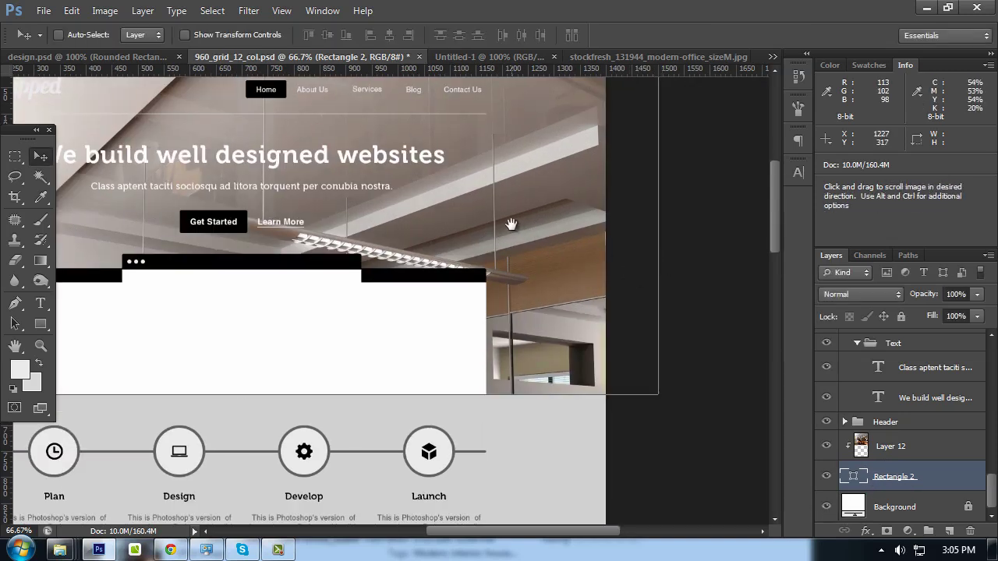
left_click_drag(508, 223, 718, 286)
left_click(886, 453)
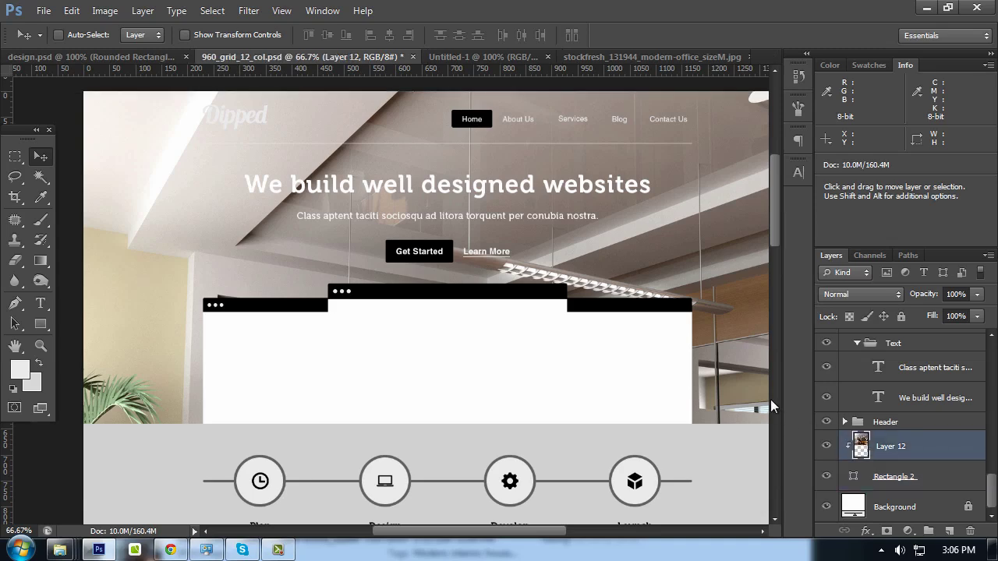
Scale the office photo to about 85.9% and move it up over the header
key("ctrl+minus")
key("ctrl+t")
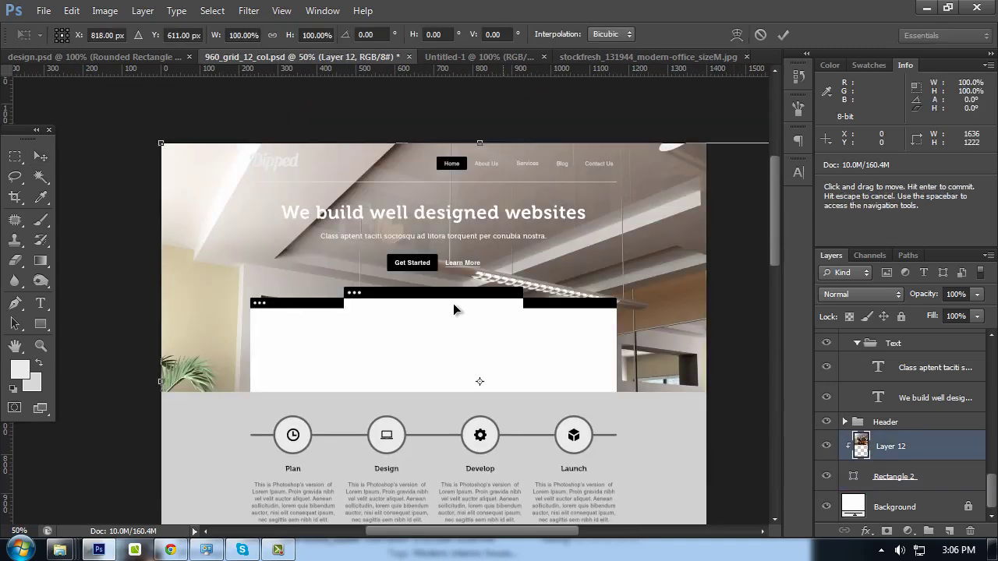
key("ctrl+minus")
key("ctrl+minus")
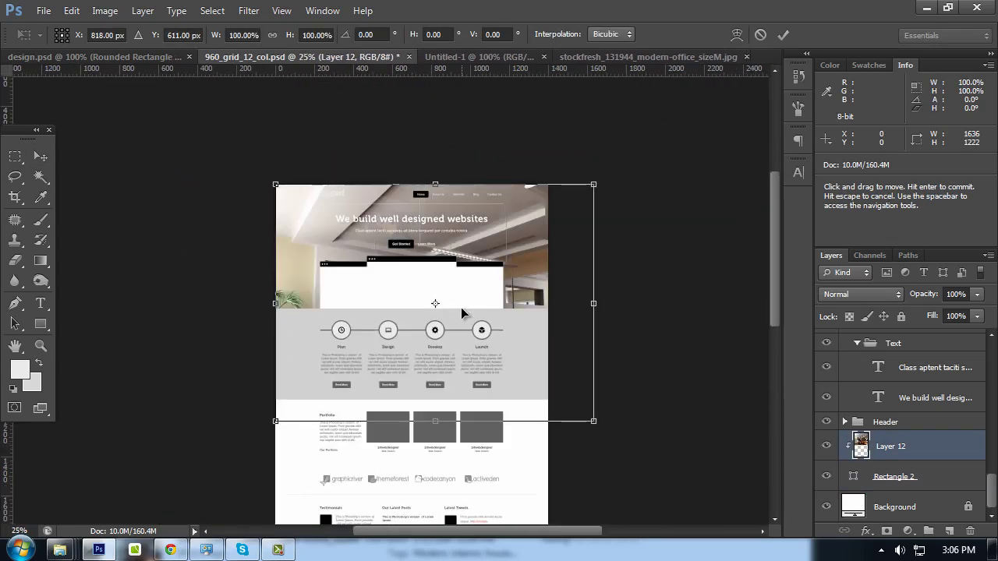
left_click_drag(594, 416, 575, 361)
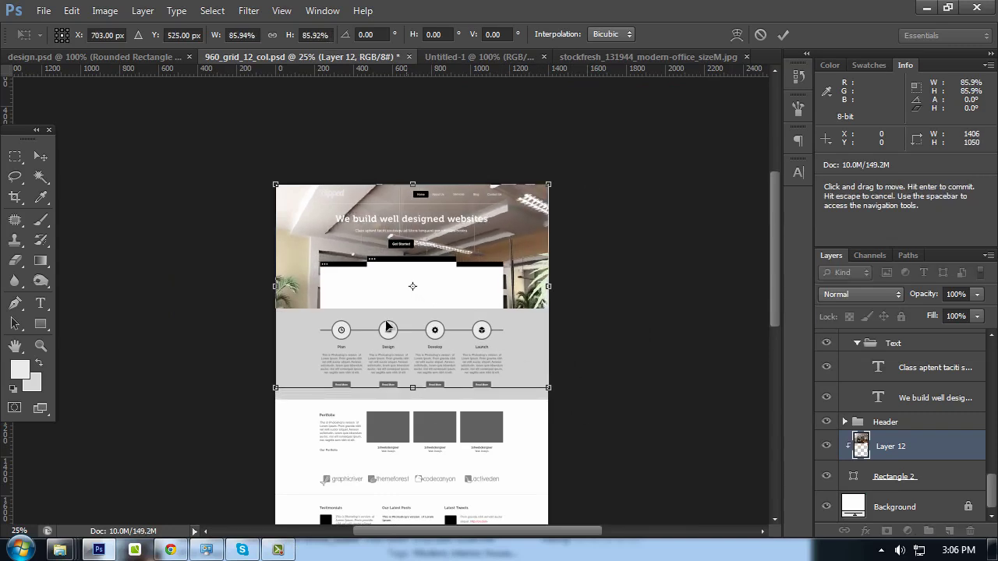
left_click_drag(366, 284, 365, 219)
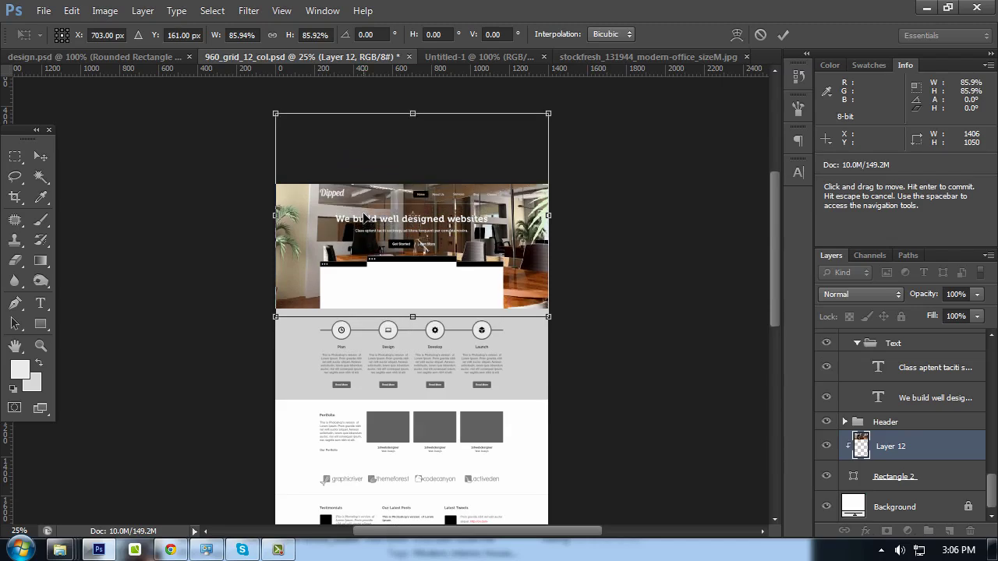
key("ctrl+plus")
key("ctrl+plus")
key("ctrl+plus")
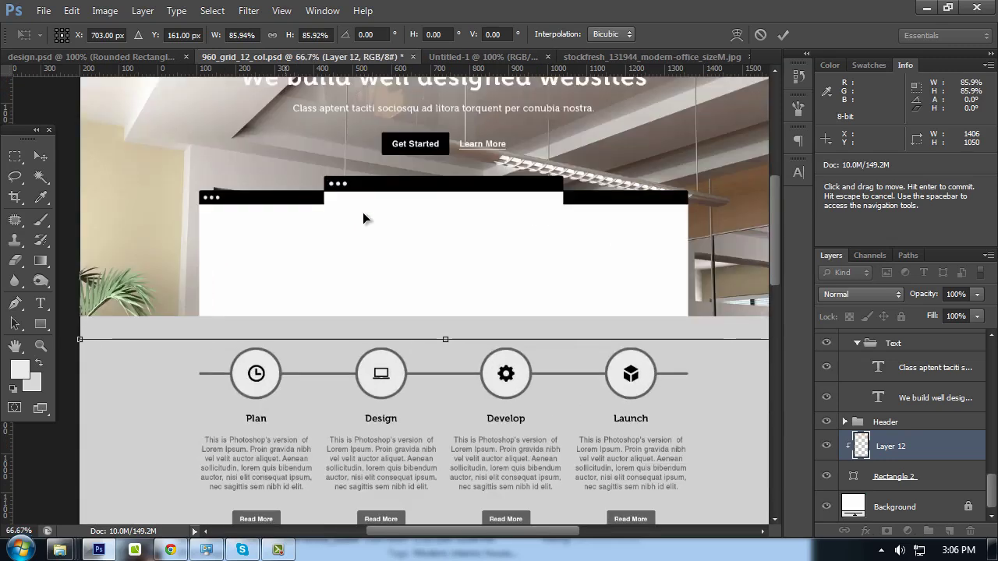
scroll(471, 271, "up", 2)
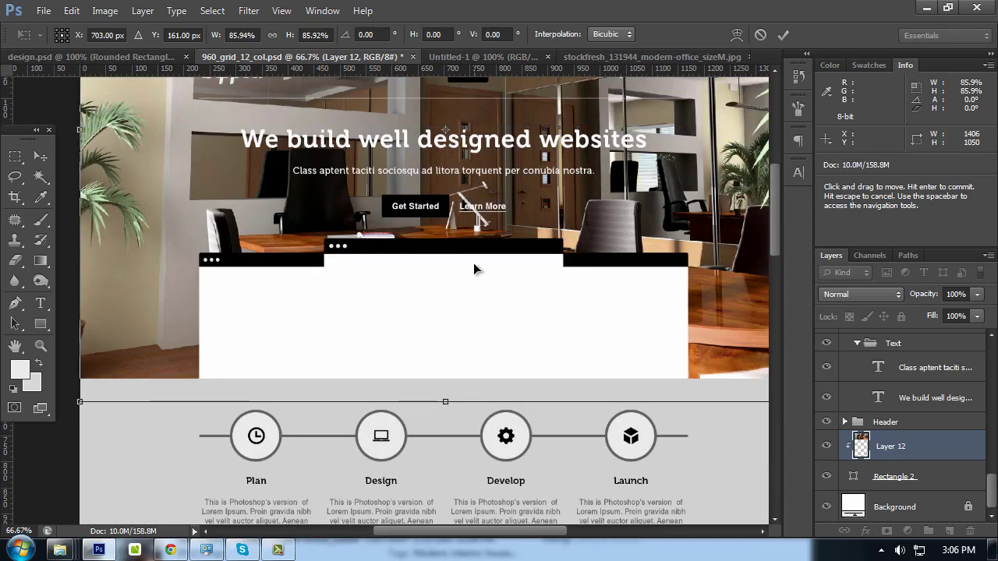
scroll(474, 267, "up", 2)
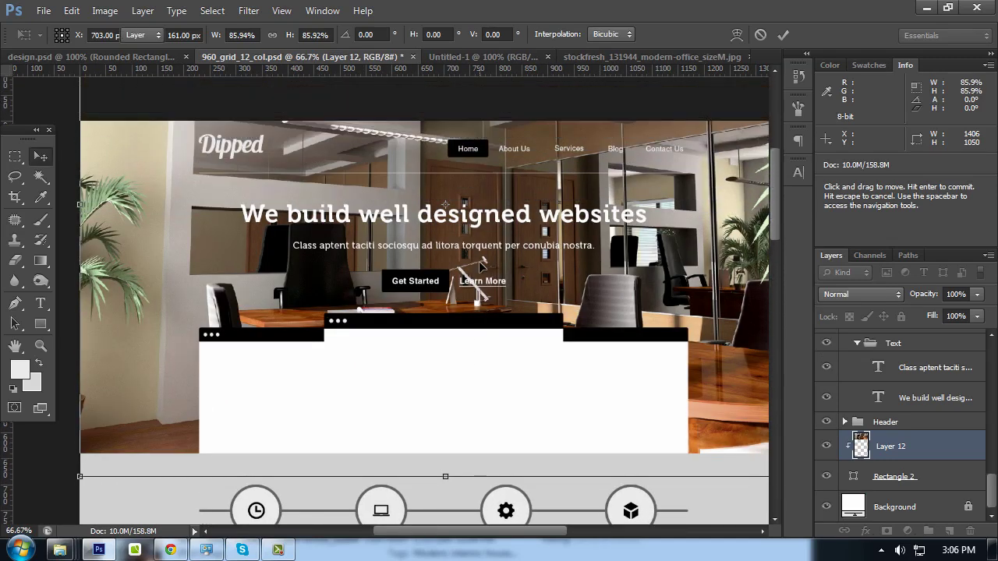
key("Return")
Nudge the photo down about 34 px and preview the hero with panels hidden
key("Tab")
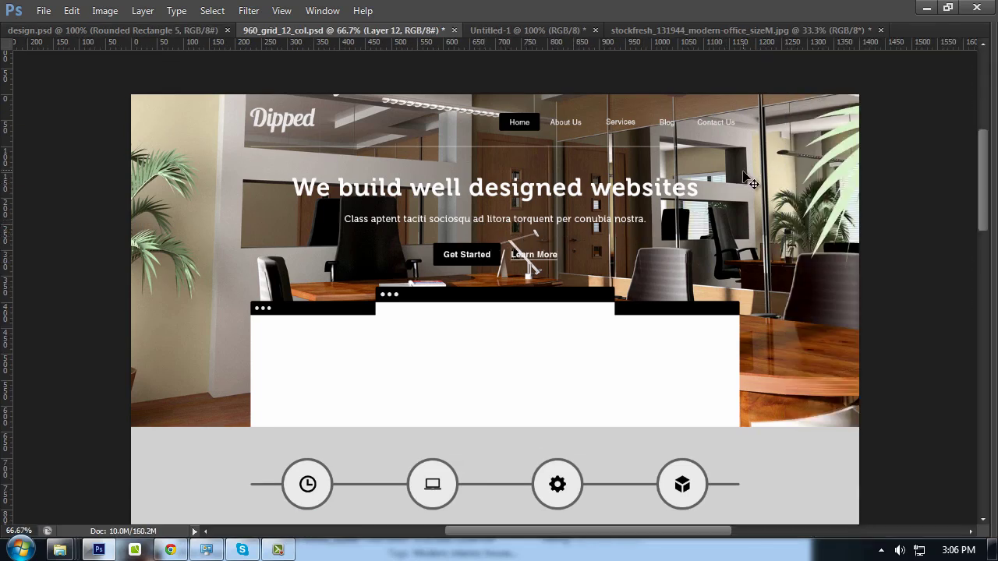
left_click_drag(743, 172, 745, 196)
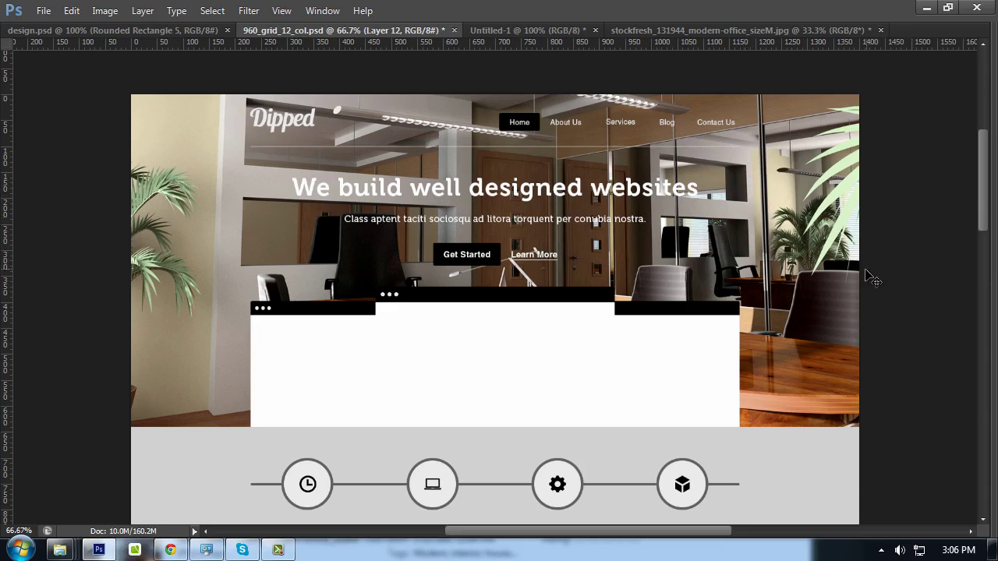
key("Tab")
key("Tab")
key("Tab")
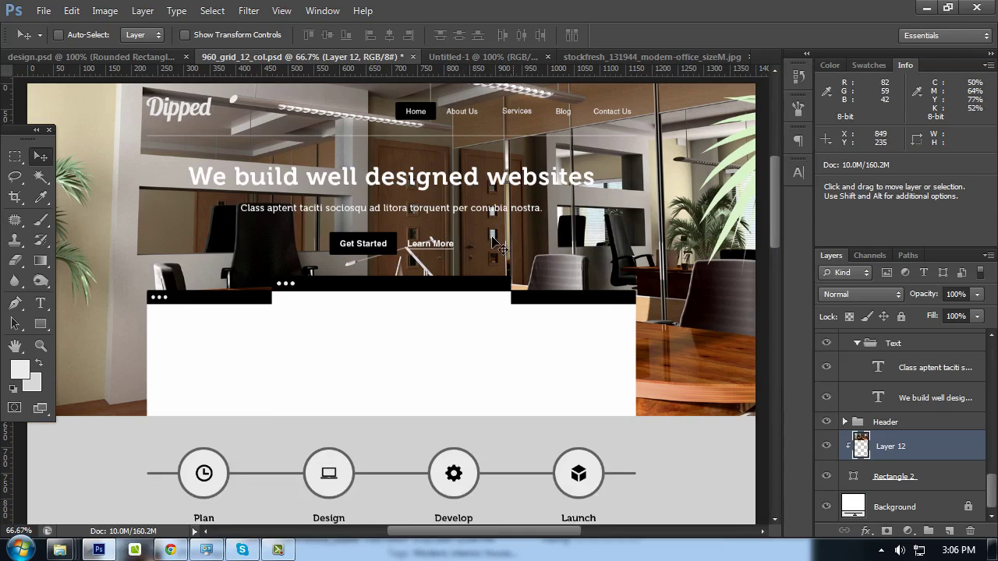
key("Tab")
key("Tab")
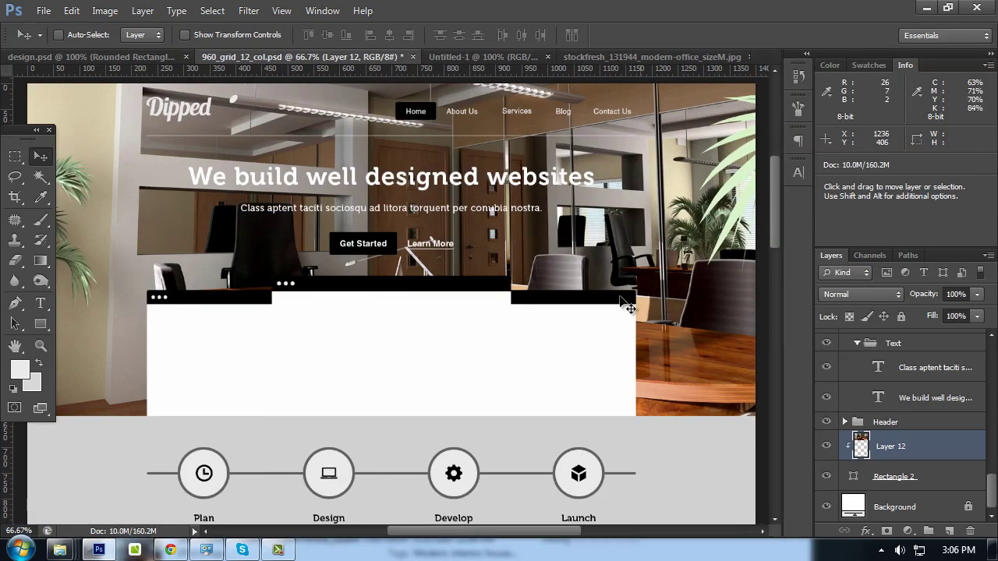
key("Tab")
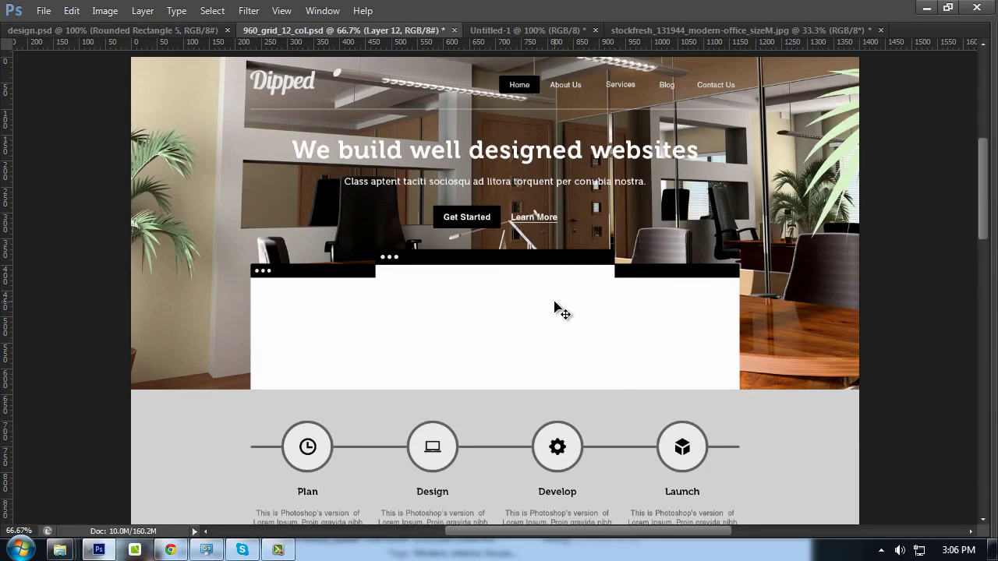
key("Tab")
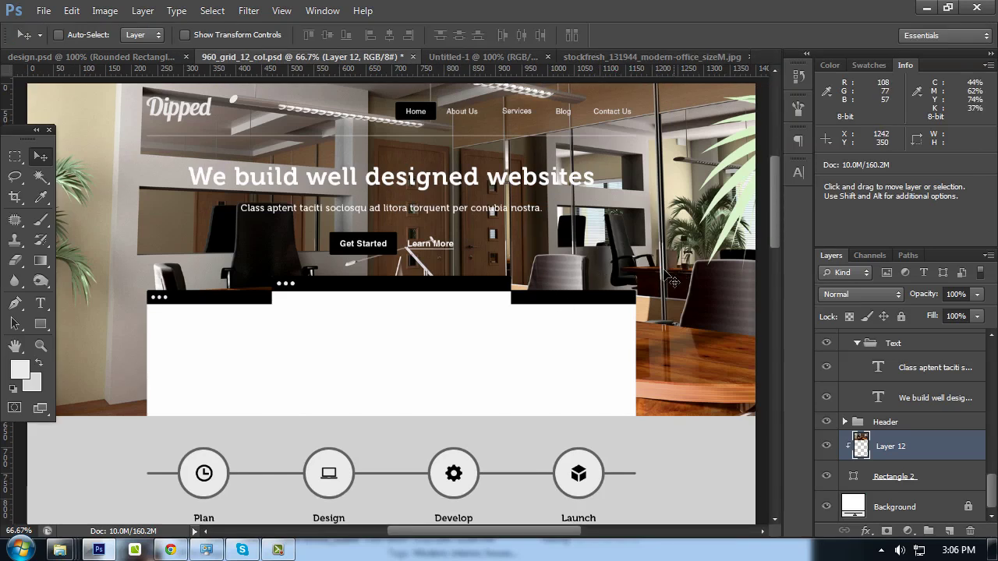
left_click(249, 11)
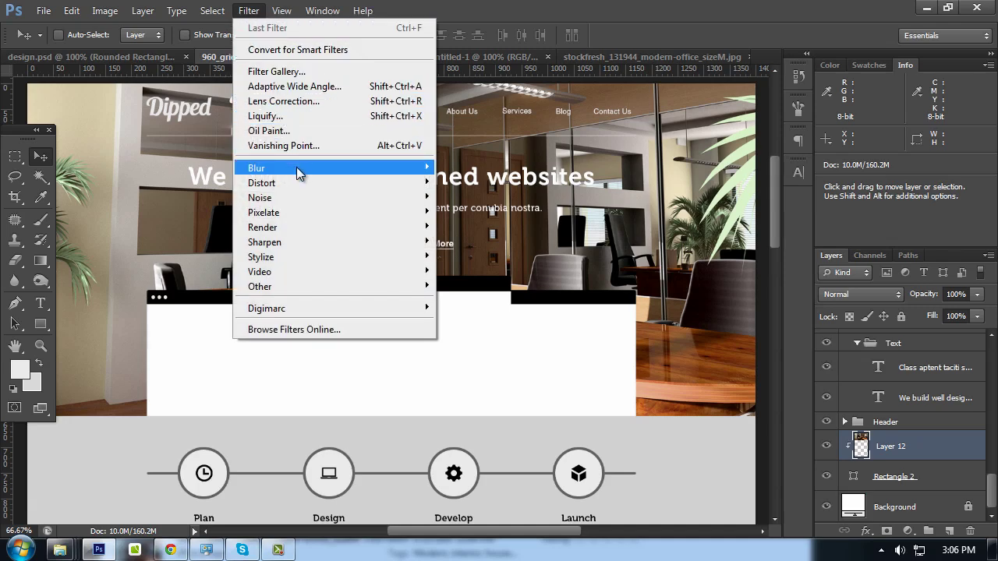
mouse_move(257, 168)
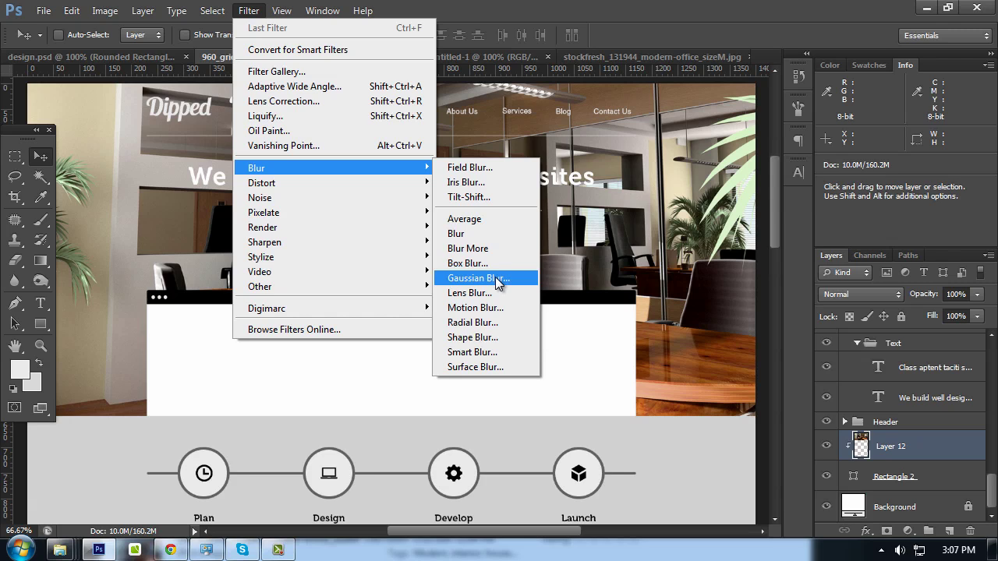
left_click(484, 174)
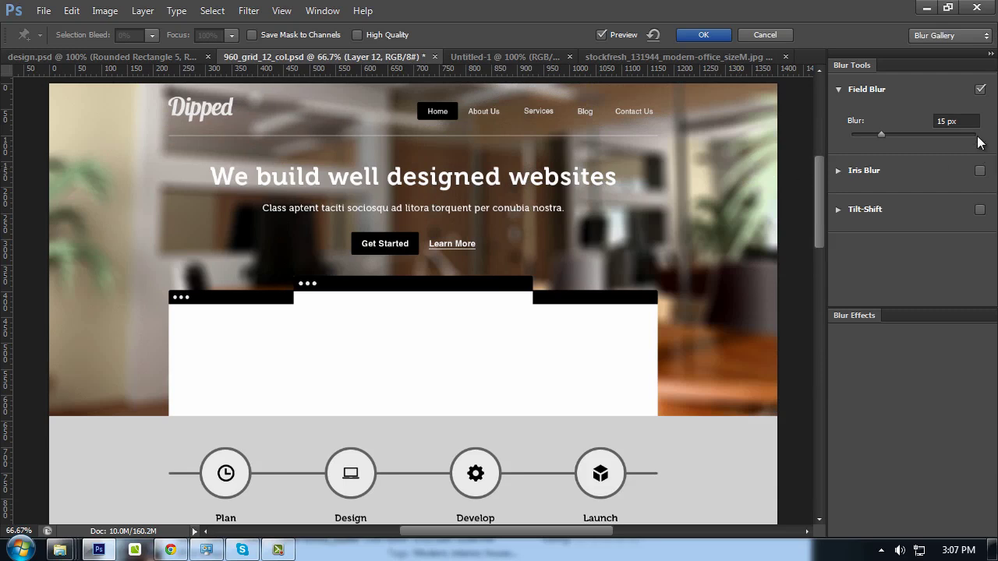
left_click(941, 122)
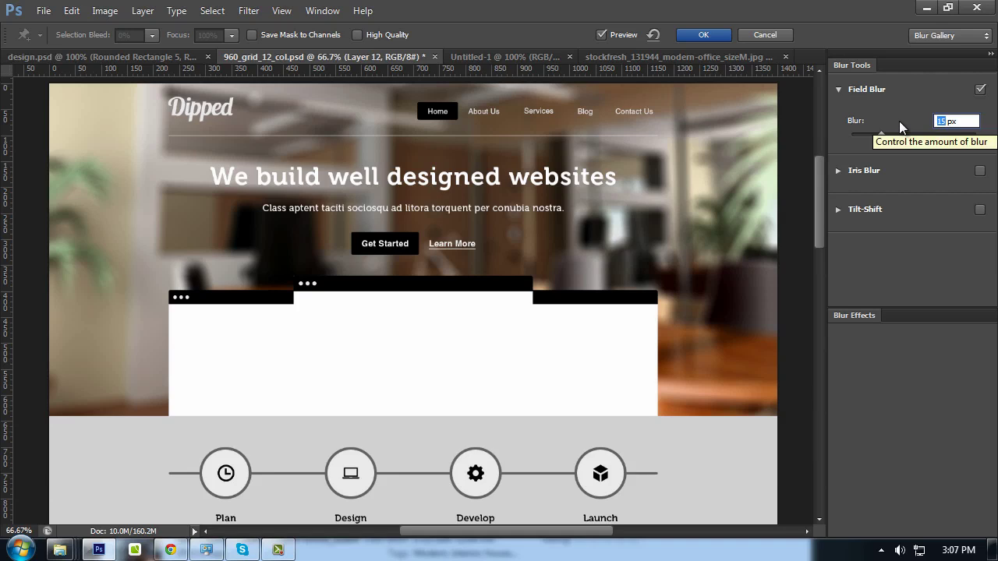
type("10")
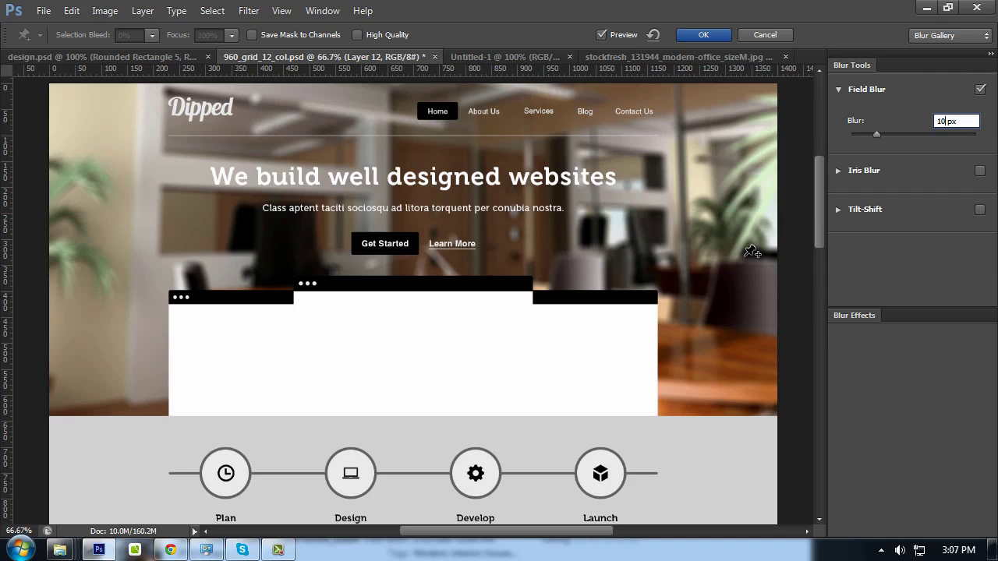
key("Return")
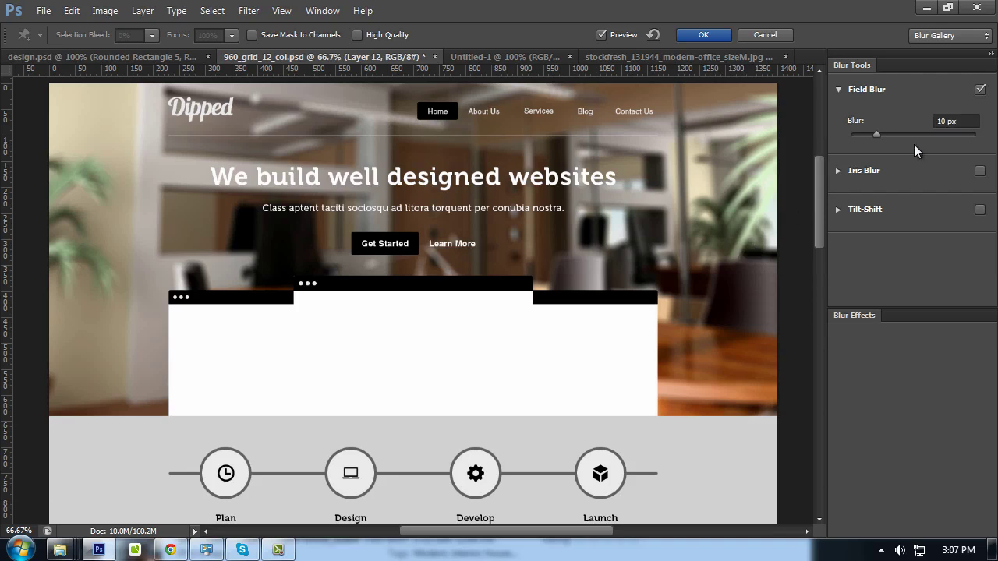
left_click(701, 35)
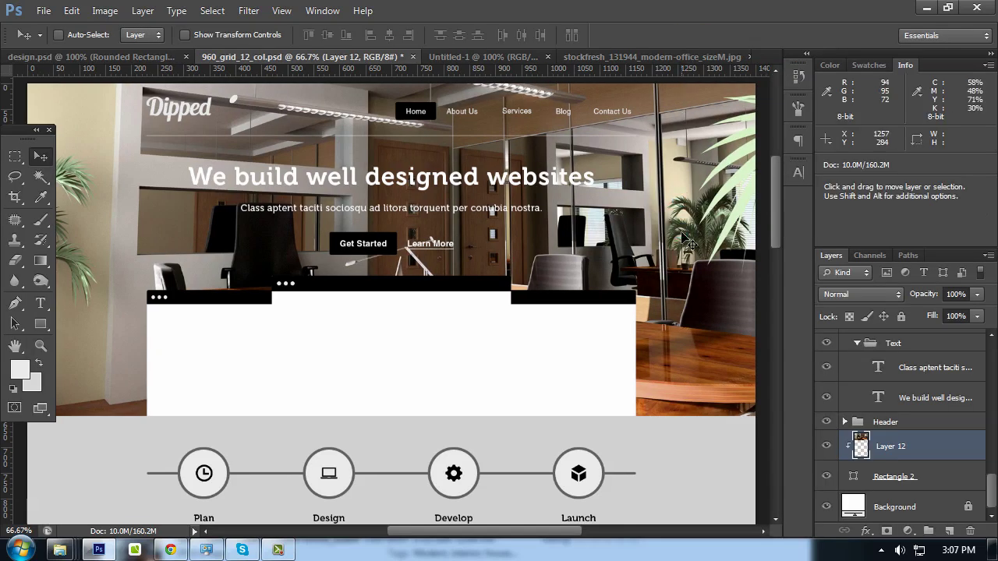
key("ctrl+plus")
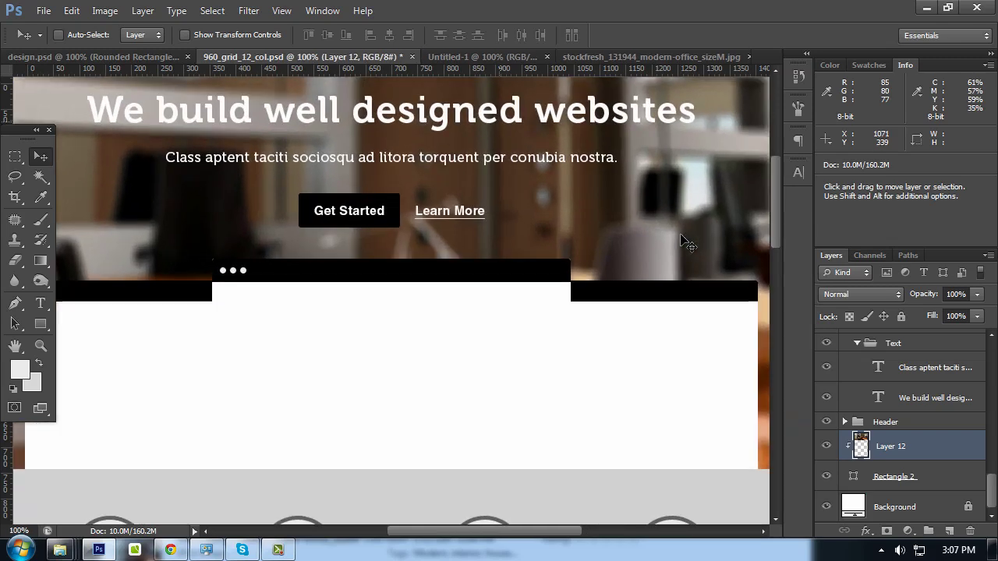
key("ctrl+minus")
key("Tab")
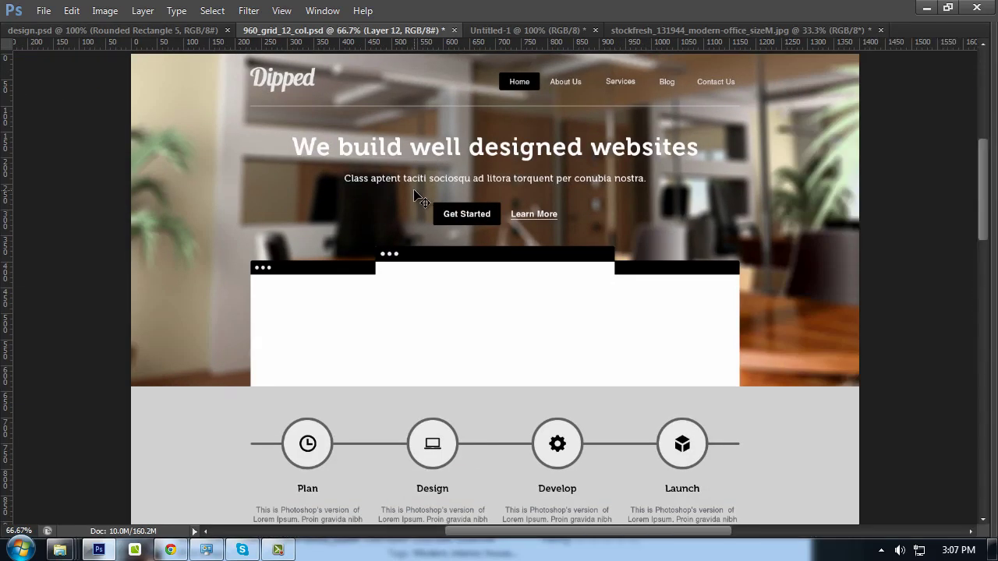
scroll(417, 195, "up", 2)
key("Tab")
key("ctrl+plus")
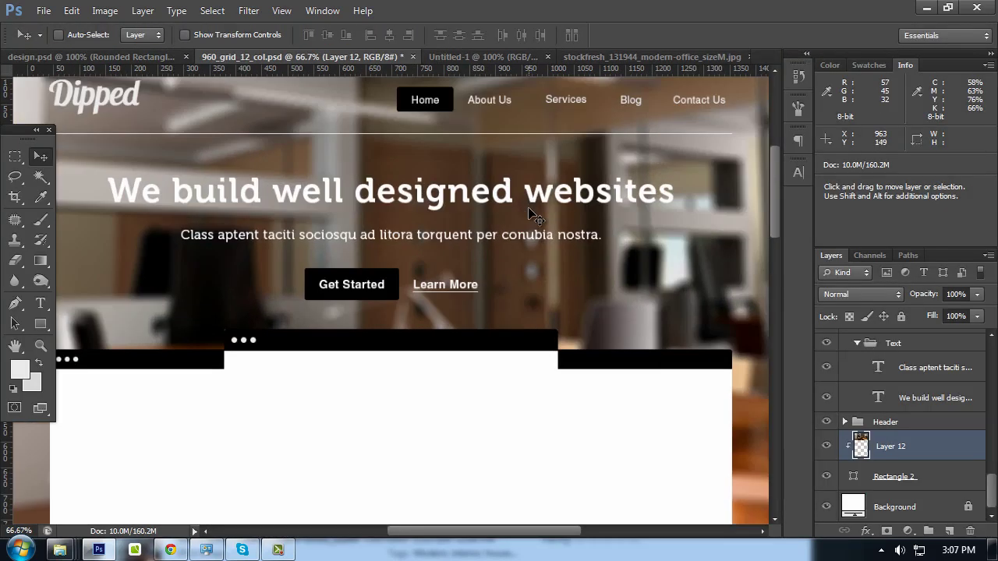
key("Tab")
left_click_drag(258, 186, 466, 255)
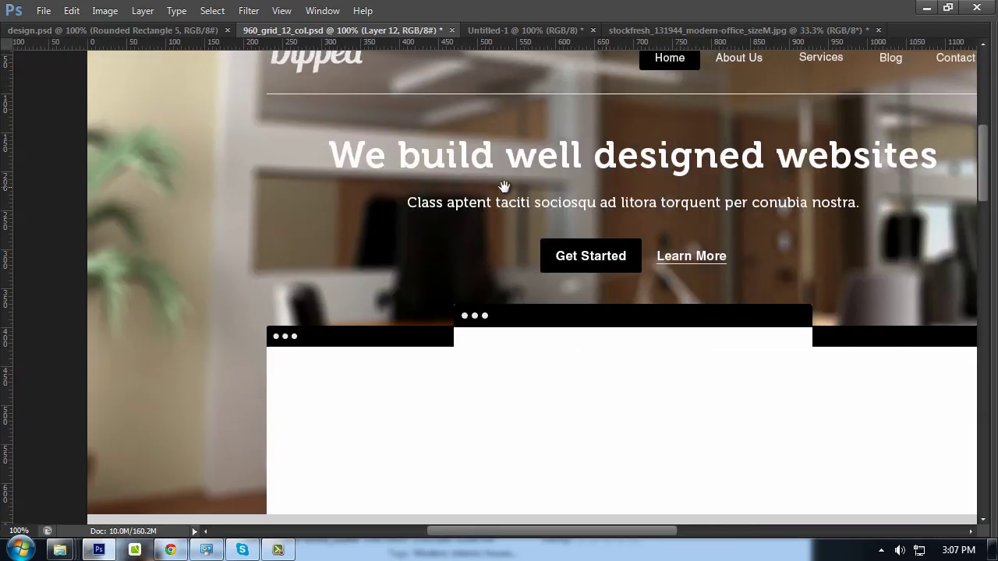
key("ctrl+minus")
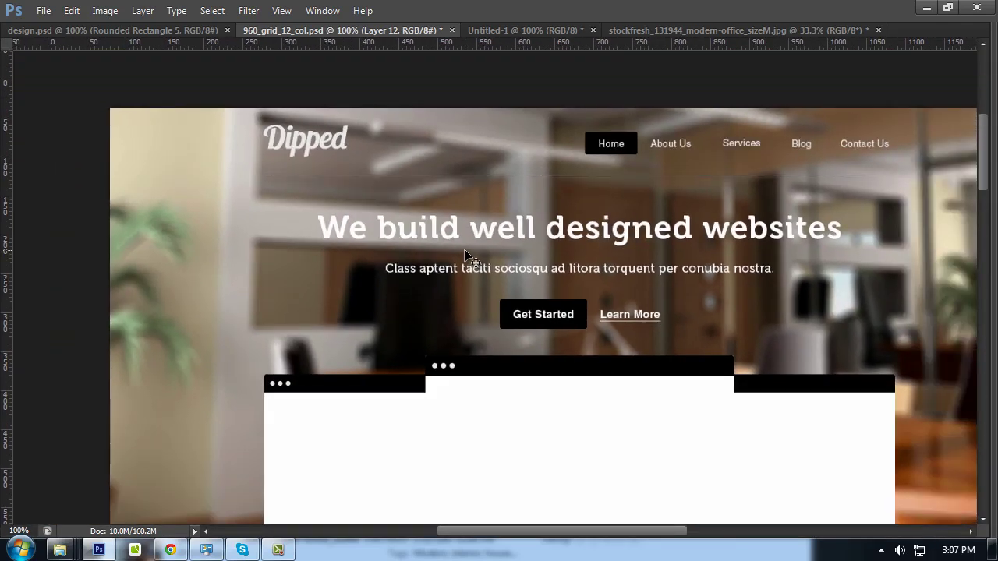
key("Tab")
scroll(502, 247, "down", 1)
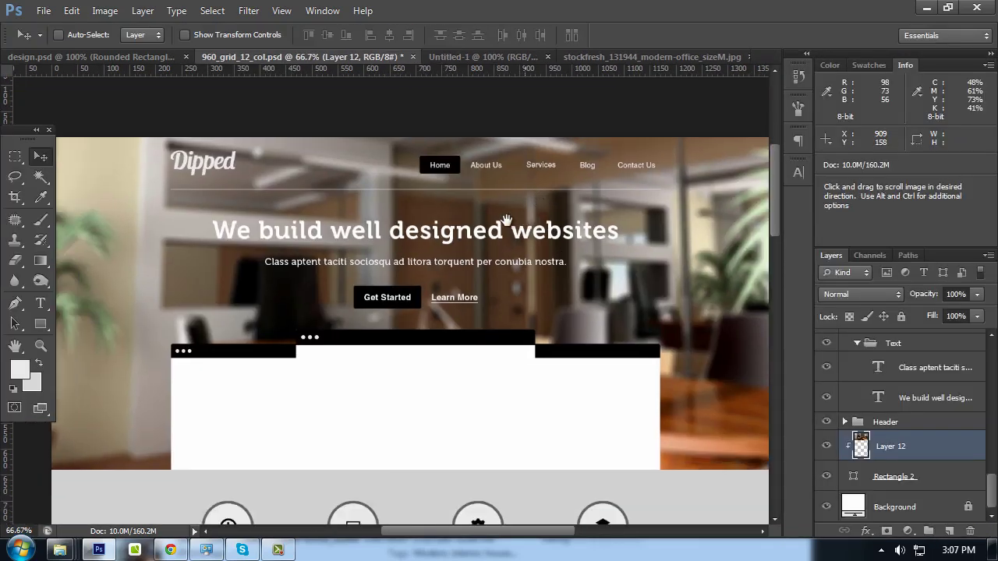
scroll(296, 234, "down", 1)
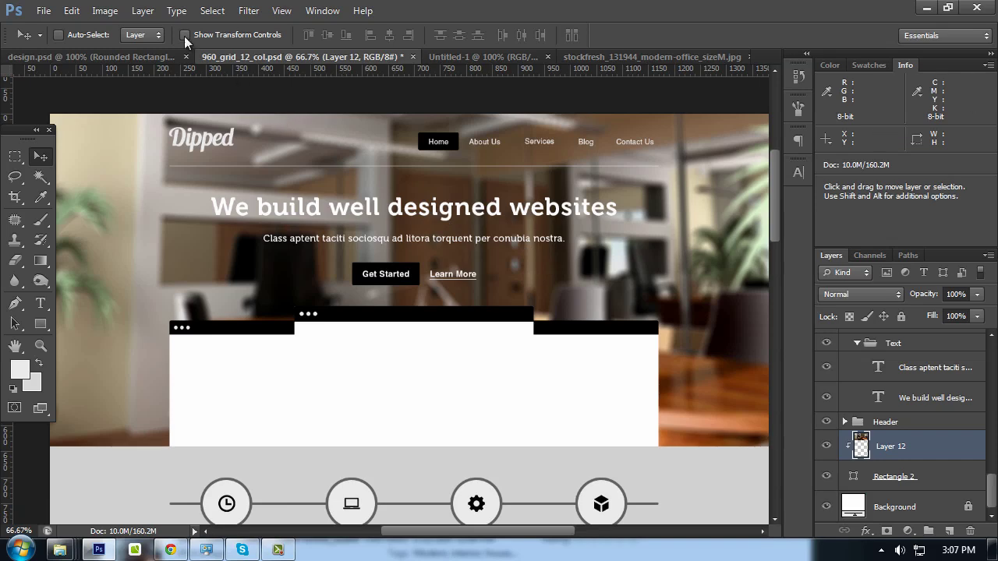
Apply Levels to the office photo with black input 10 and slightly darker midtones
left_click(104, 11)
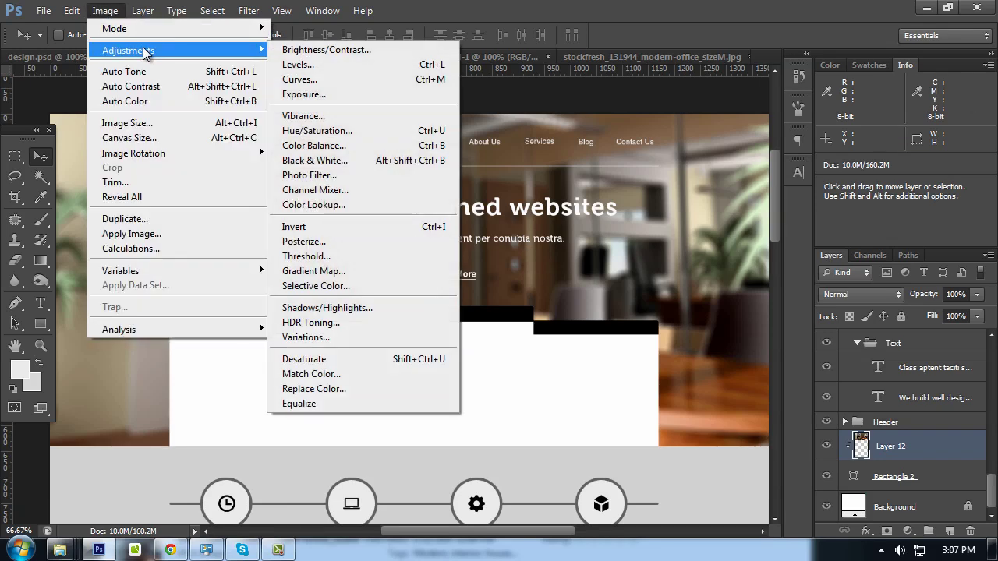
mouse_move(128, 50)
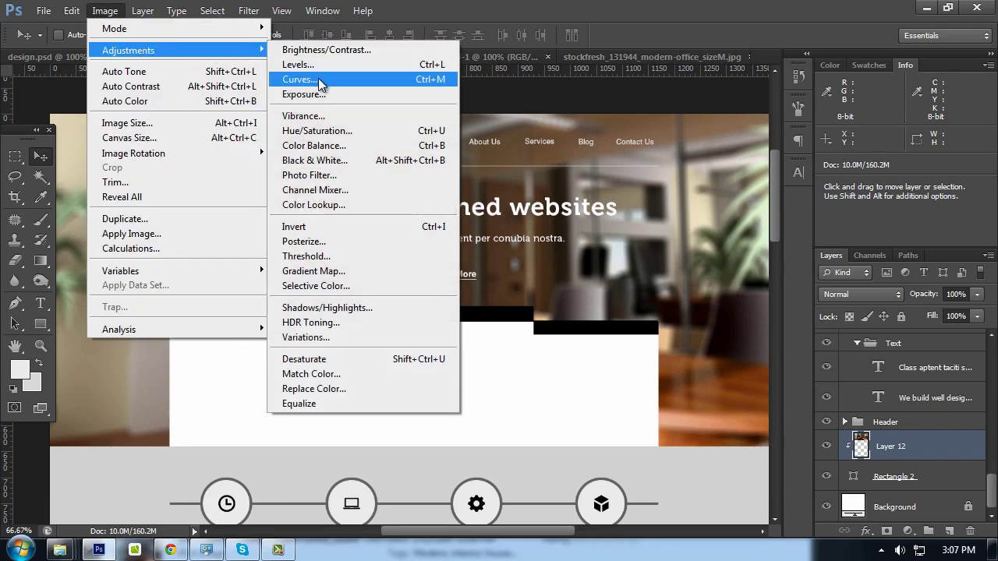
left_click(308, 65)
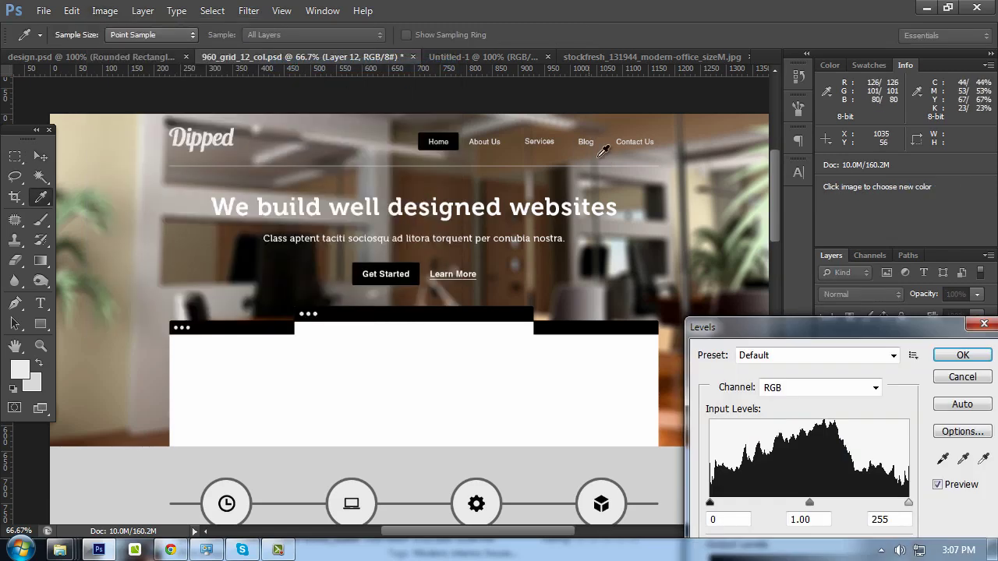
left_click_drag(724, 322, 651, 190)
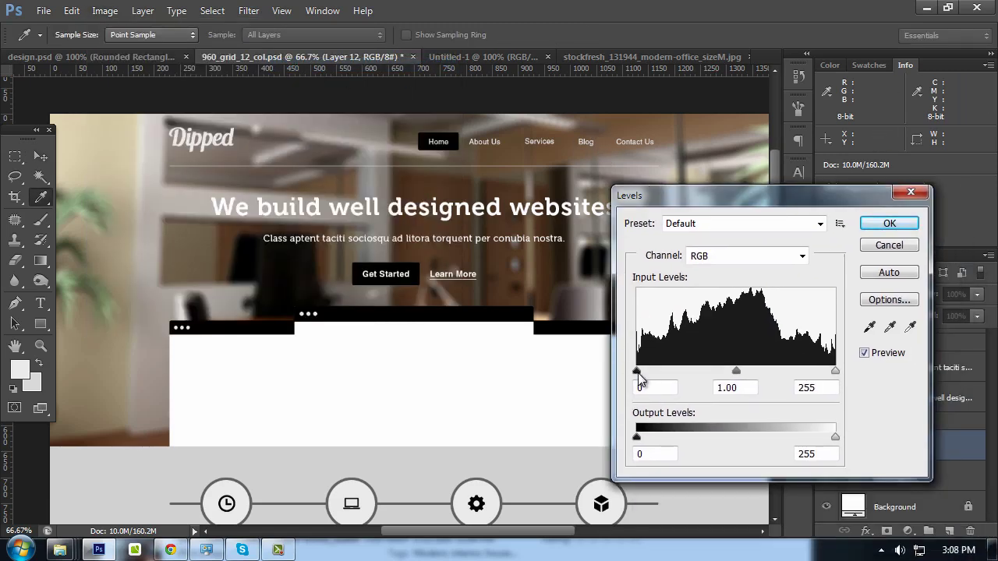
left_click_drag(638, 375, 651, 375)
double_click(646, 388)
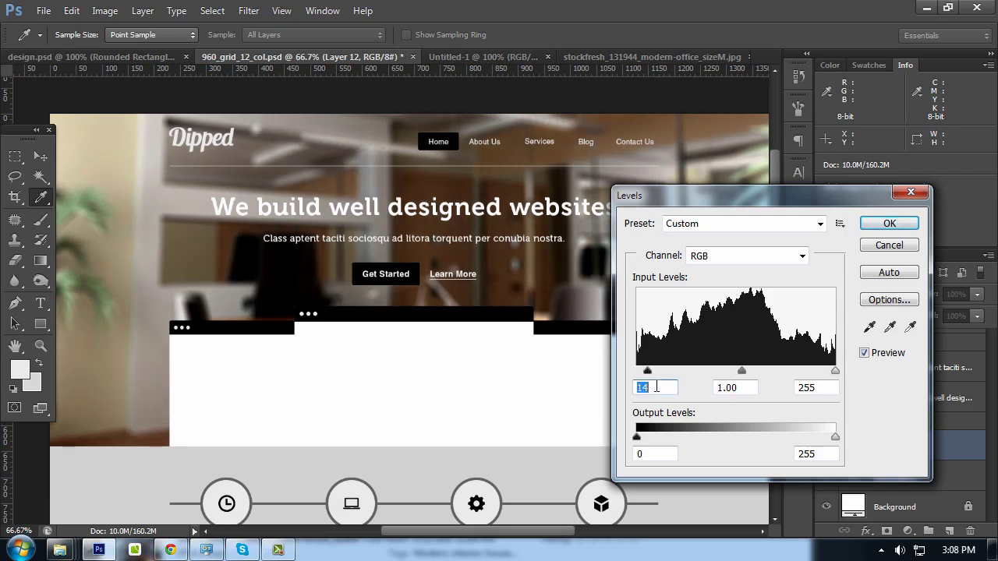
type("10")
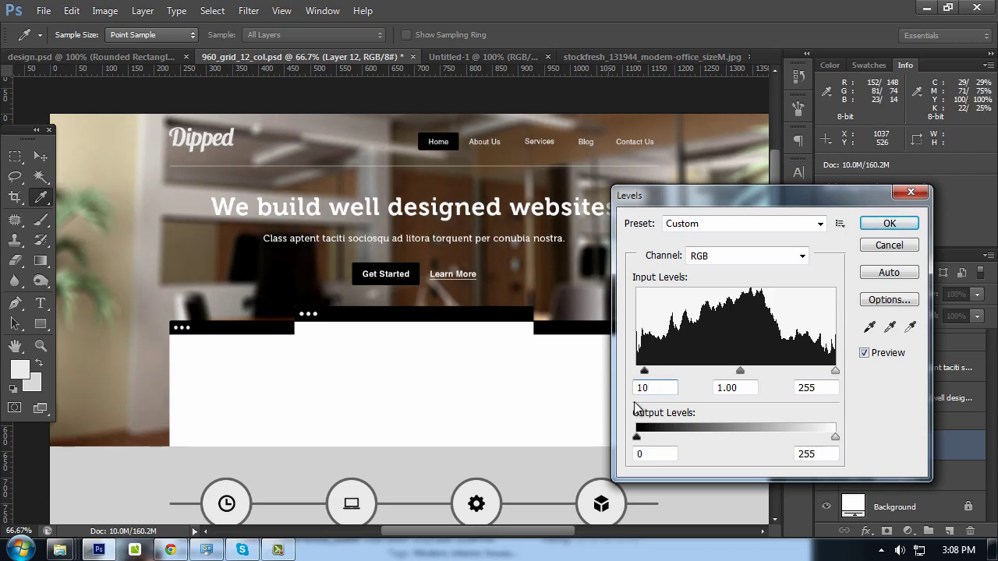
left_click(741, 372)
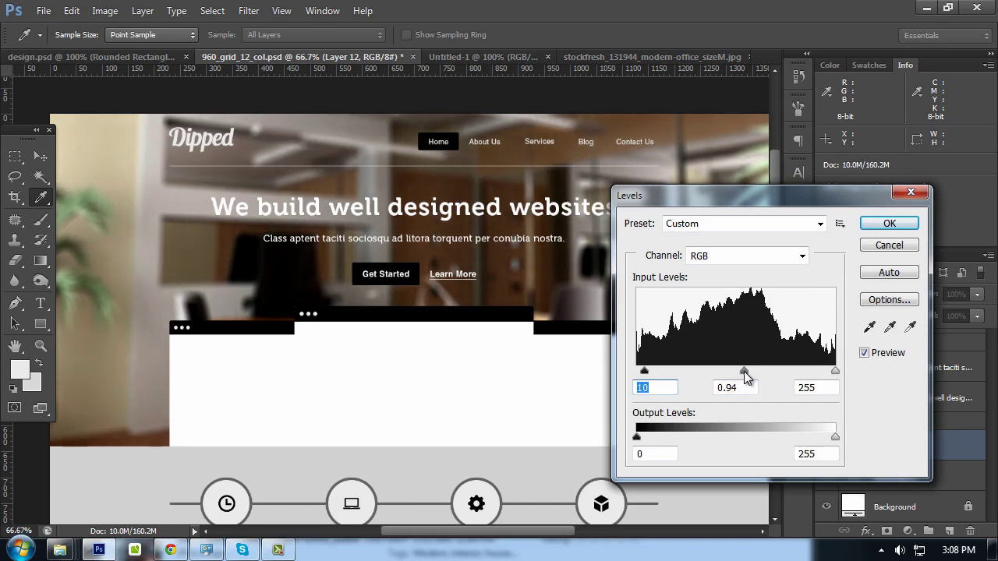
left_click_drag(745, 371, 742, 372)
key("Tab")
left_click(886, 223)
key("v")
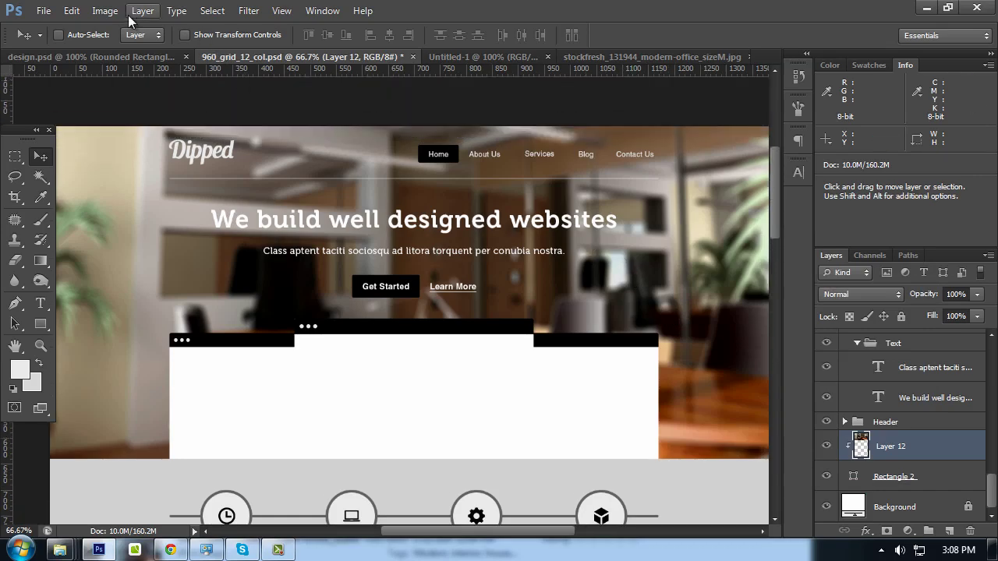
Start a Photo Filter on the office photo using the Underwater preset
left_click(116, 11)
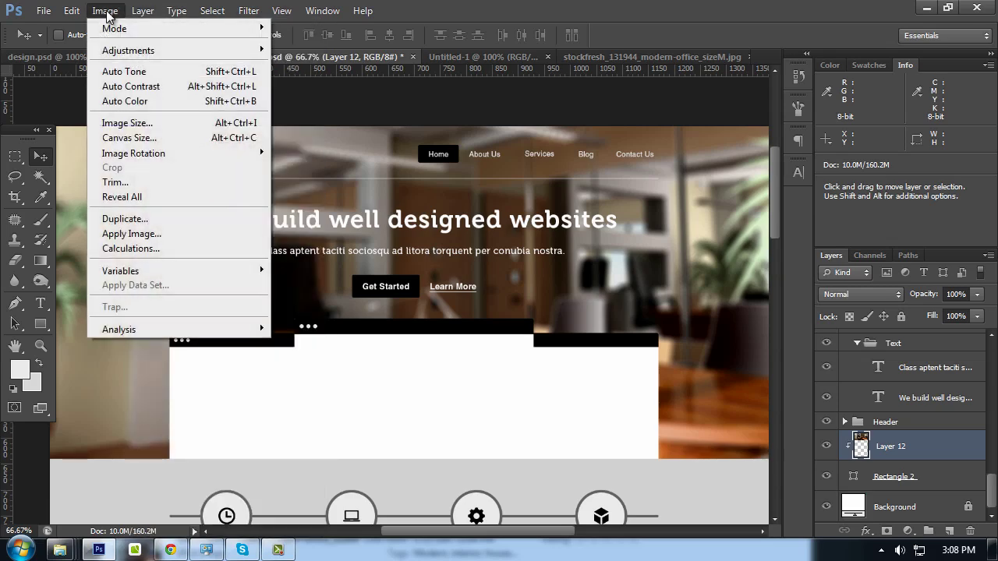
mouse_move(128, 50)
left_click(331, 176)
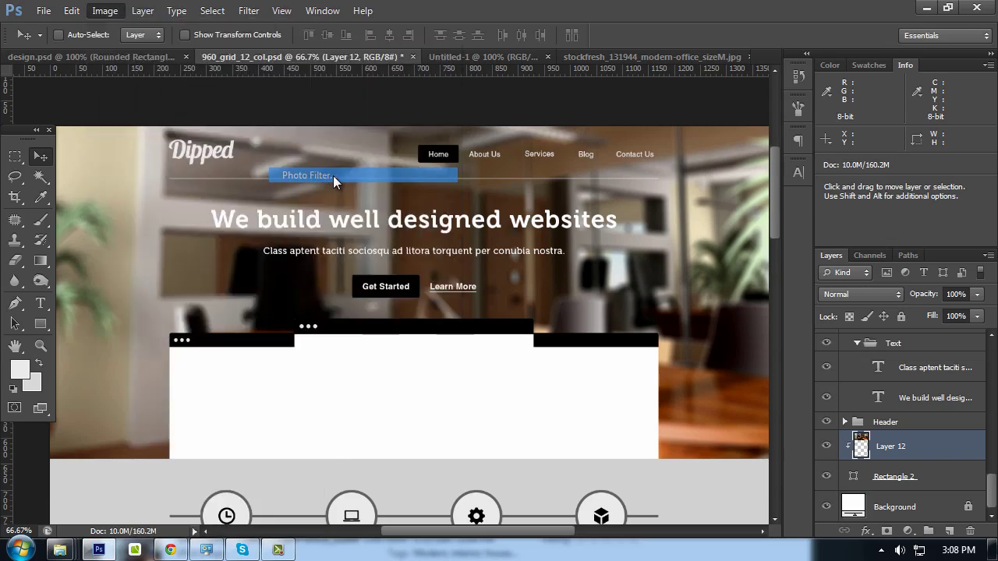
left_click(891, 183)
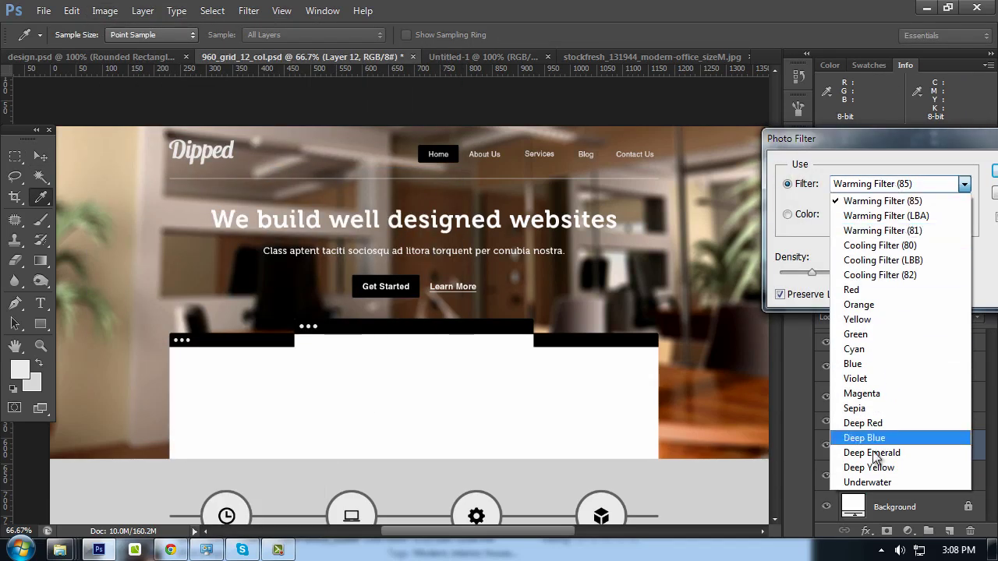
left_click(874, 482)
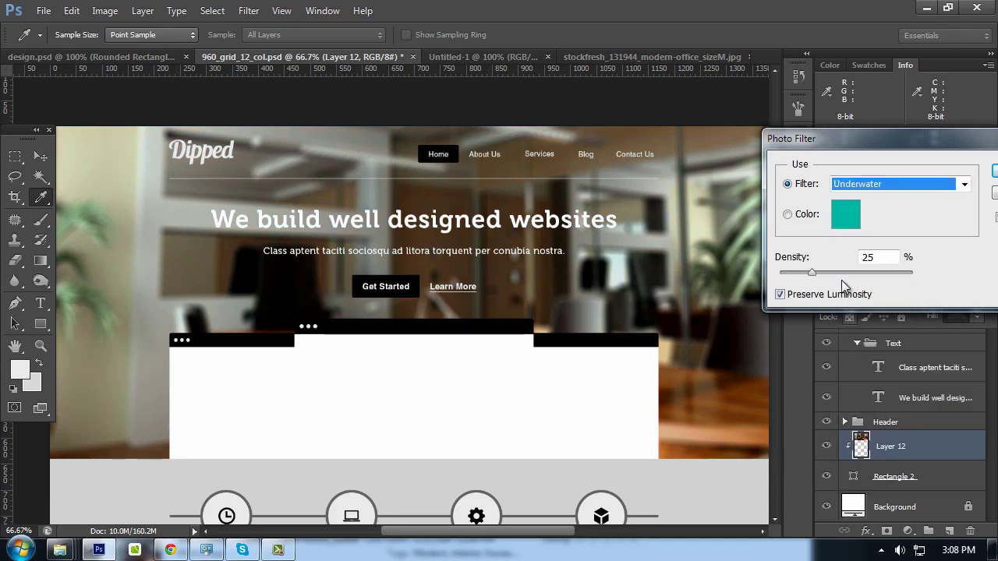
Change the filter colour to black at 60% density with Preserve Luminosity on, and apply
left_click(840, 218)
left_click_drag(499, 335, 421, 403)
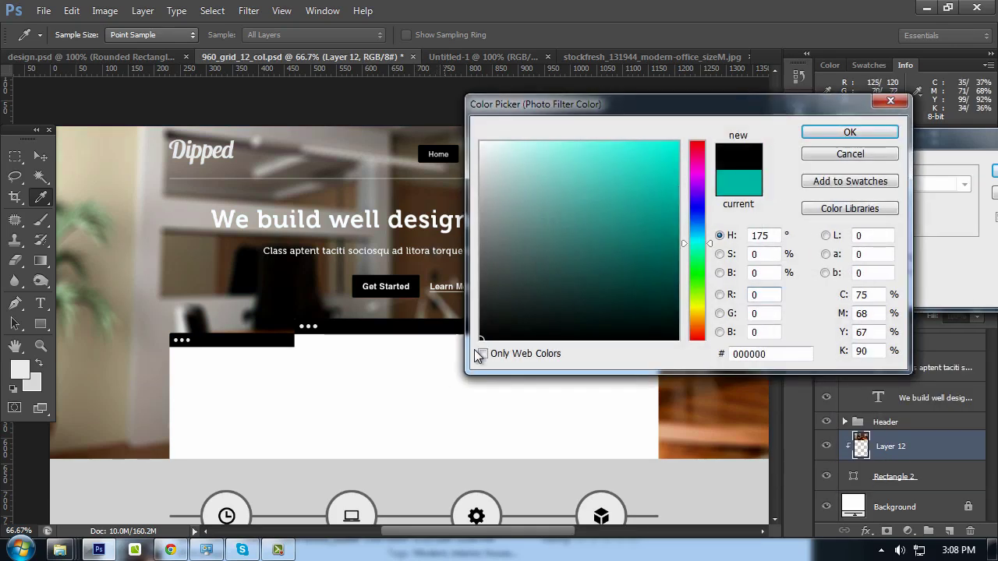
left_click(825, 132)
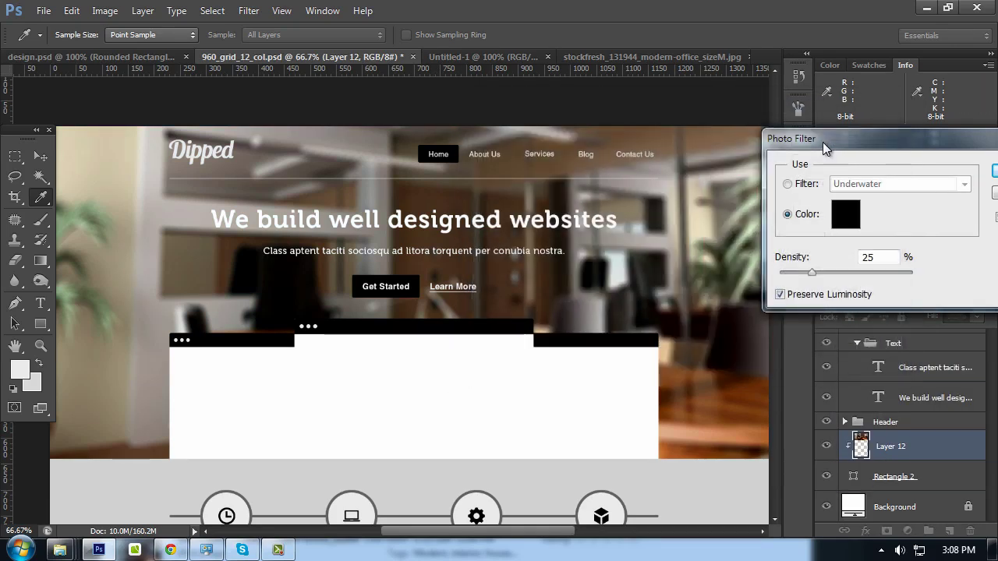
left_click_drag(823, 142, 553, 106)
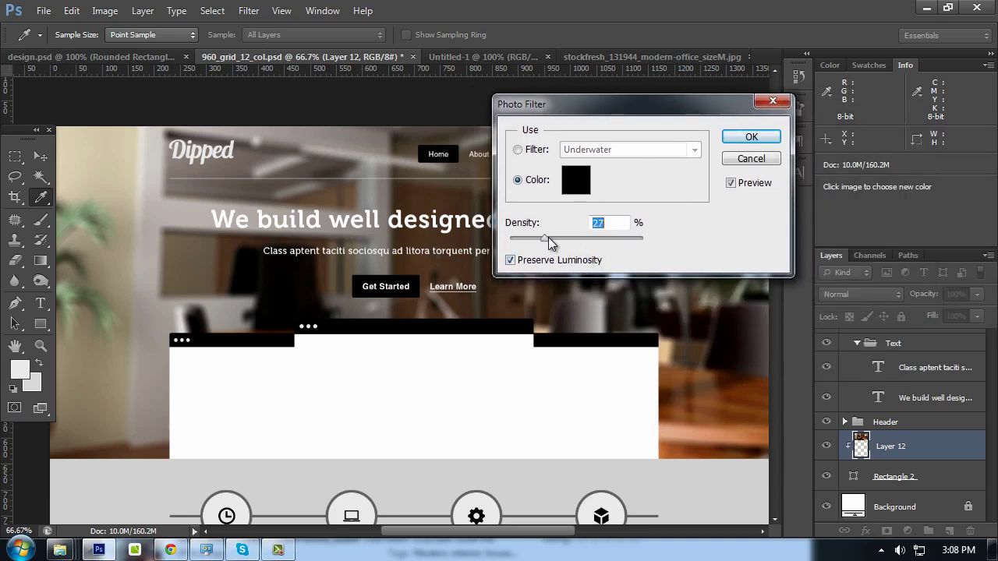
mouse_move(559, 238)
left_mouse_down()
mouse_move(568, 238)
mouse_move(551, 239)
mouse_move(597, 238)
left_mouse_up()
key("Return")
key("v")
scroll(585, 238, "down", 1)
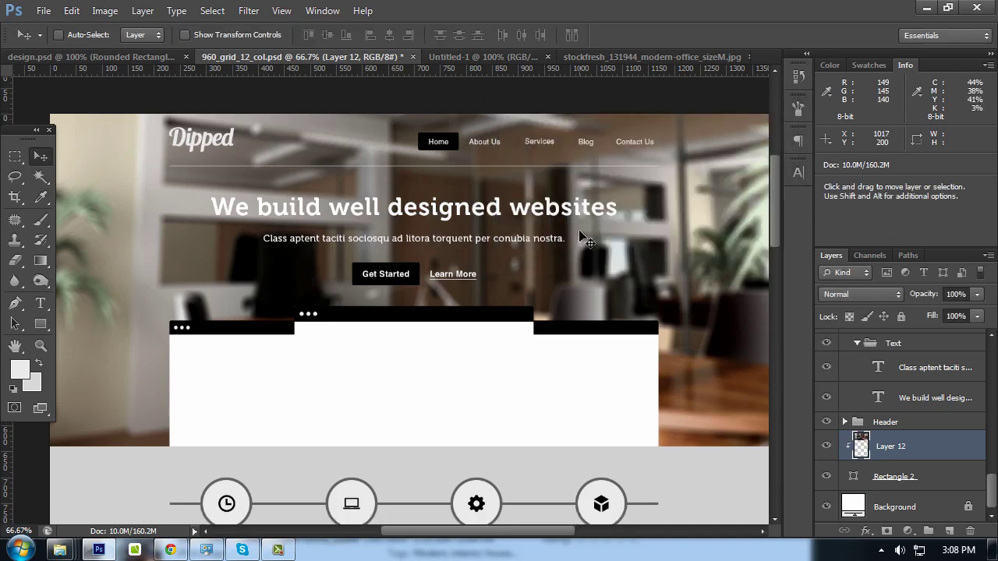
scroll(585, 238, "down", 3)
scroll(585, 234, "up", 1)
scroll(584, 228, "up", 2)
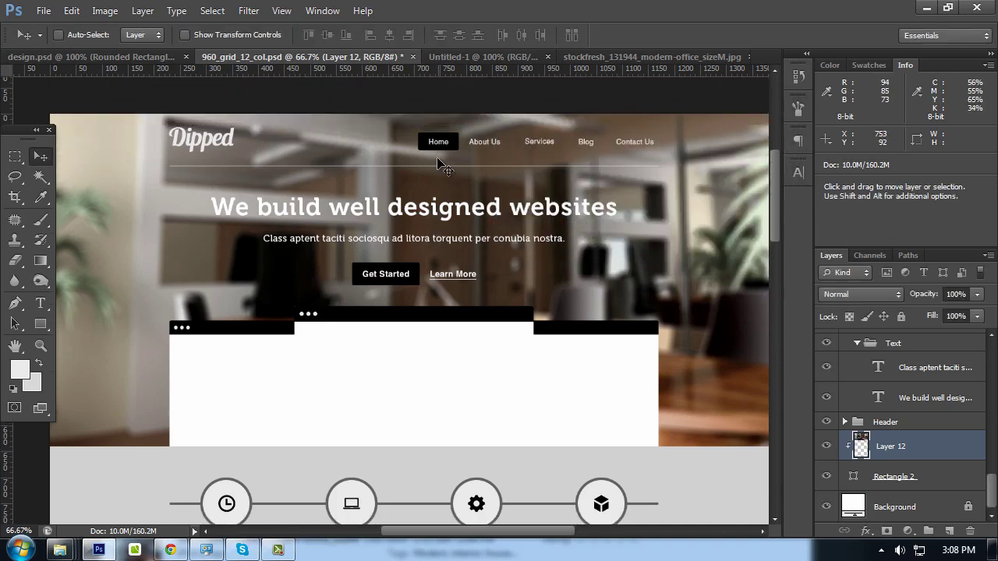
scroll(439, 164, "down", 2)
Build an S-curve in Curves: input 70 down to 59, 213 up to 225
left_click(109, 10)
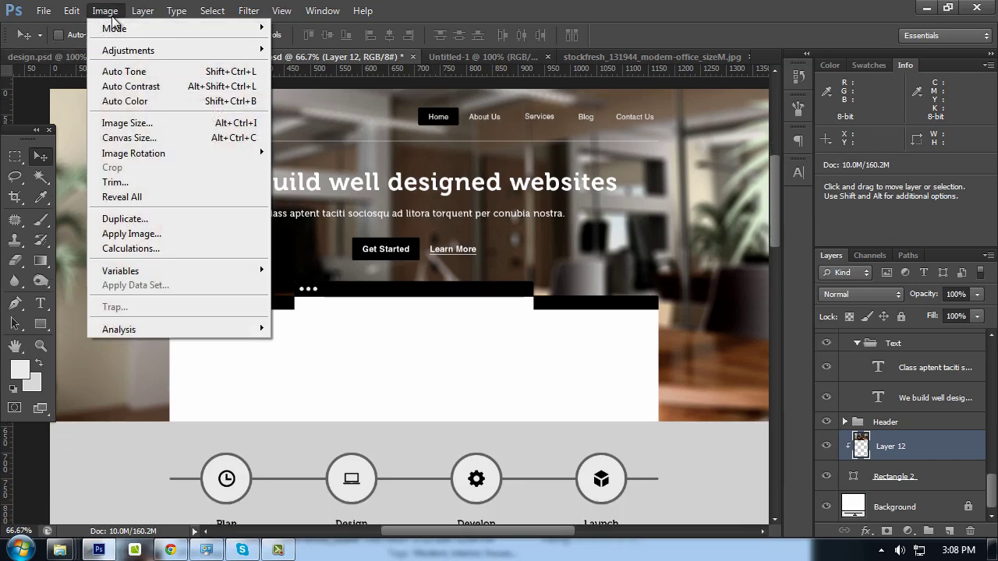
mouse_move(128, 50)
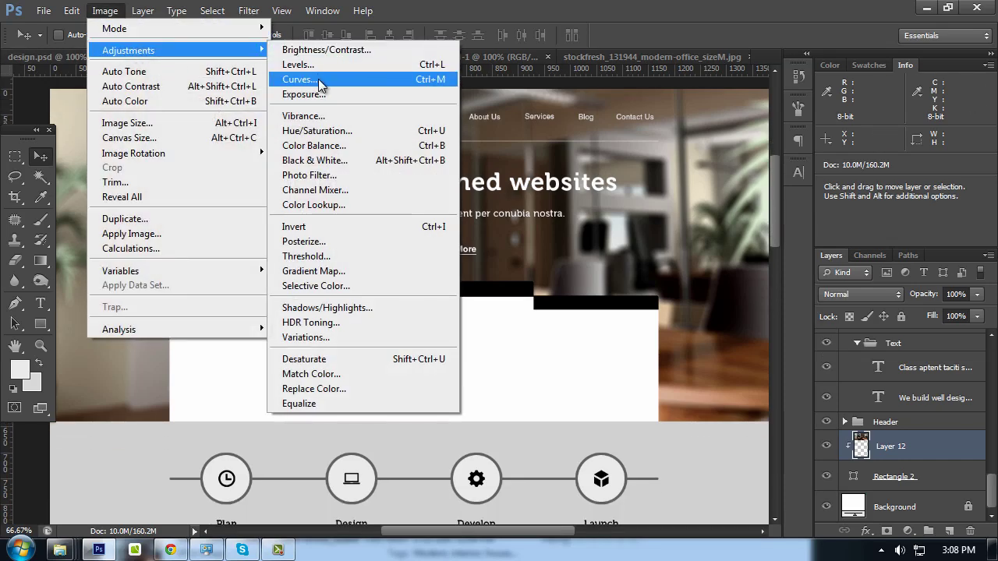
left_click(320, 81)
left_click_drag(828, 212, 522, 155)
left_click(638, 365)
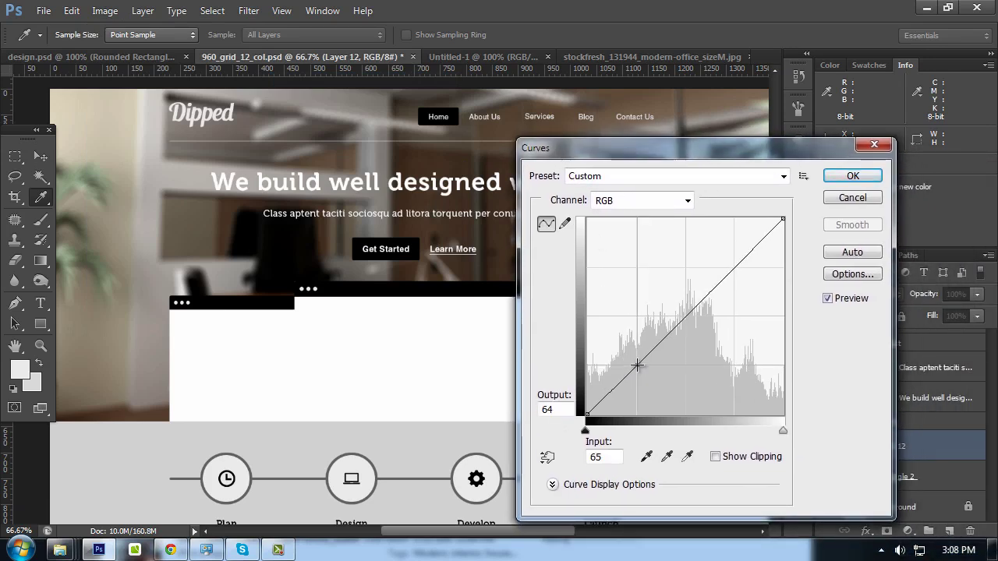
left_click_drag(638, 365, 641, 370)
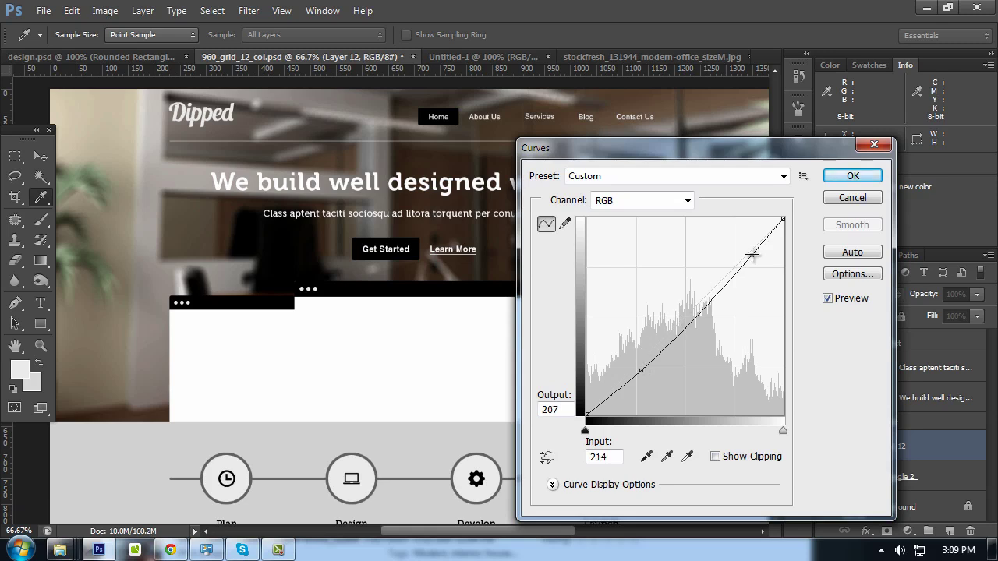
left_click_drag(751, 254, 751, 242)
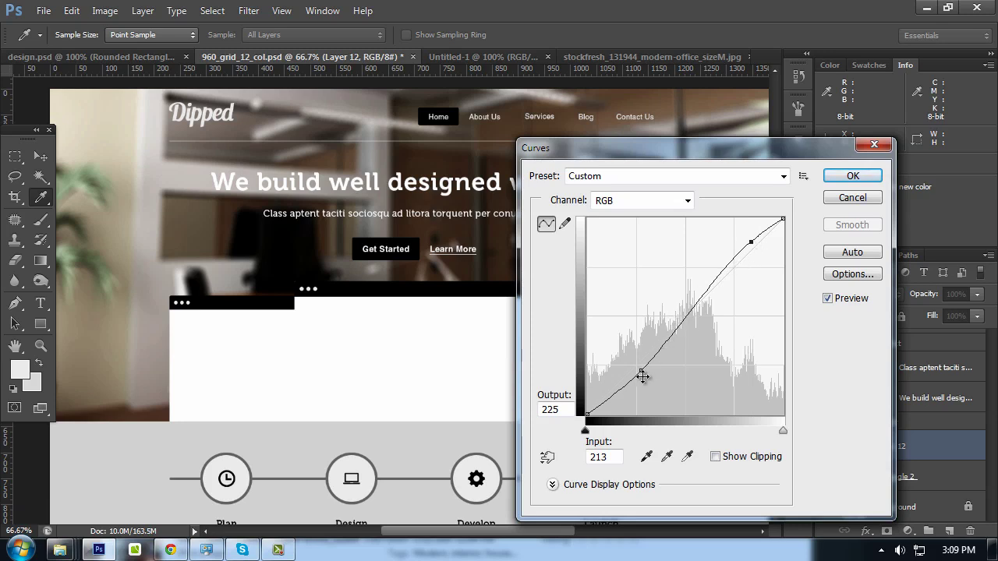
left_click_drag(642, 376, 639, 371)
mouse_move(655, 147)
left_mouse_down()
mouse_move(768, 202)
mouse_move(545, 180)
mouse_move(555, 167)
left_mouse_up()
Apply the Curves adjustment and preview the Dipped header at 100% without panels
left_click(730, 196)
key("ctrl+plus")
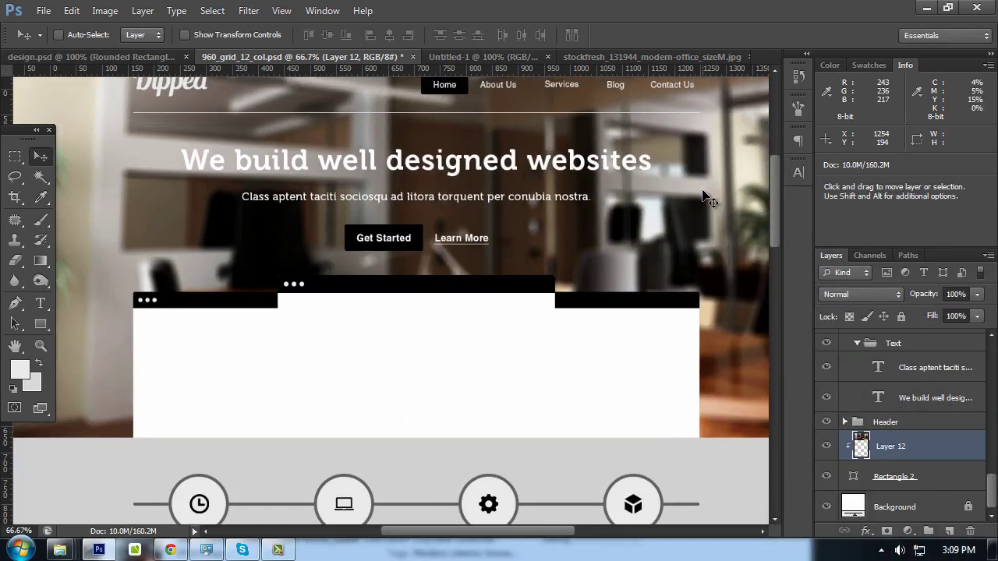
key("Tab")
mouse_move(471, 144)
left_mouse_down()
mouse_move(593, 245)
mouse_move(576, 249)
left_mouse_up()
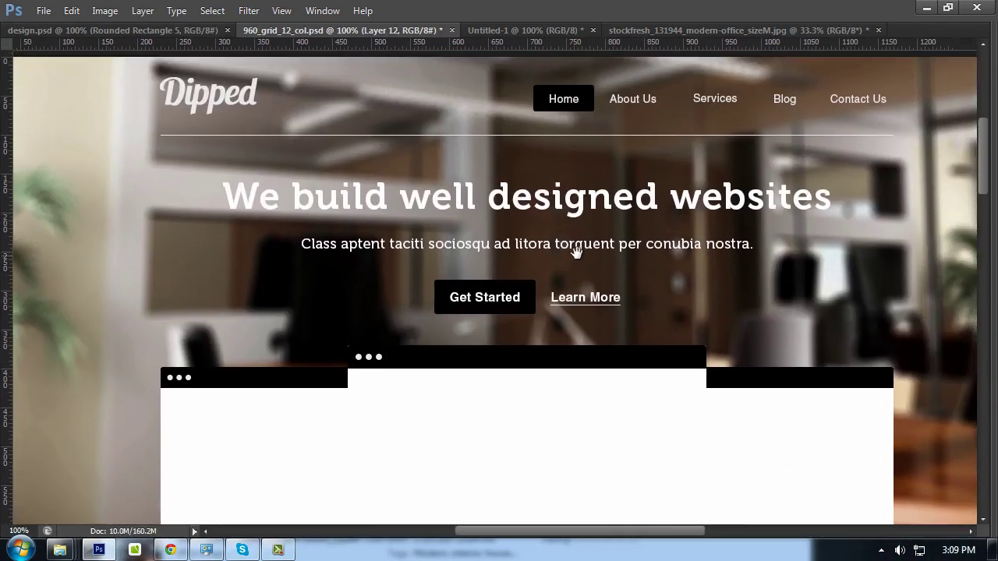
key("ctrl+minus")
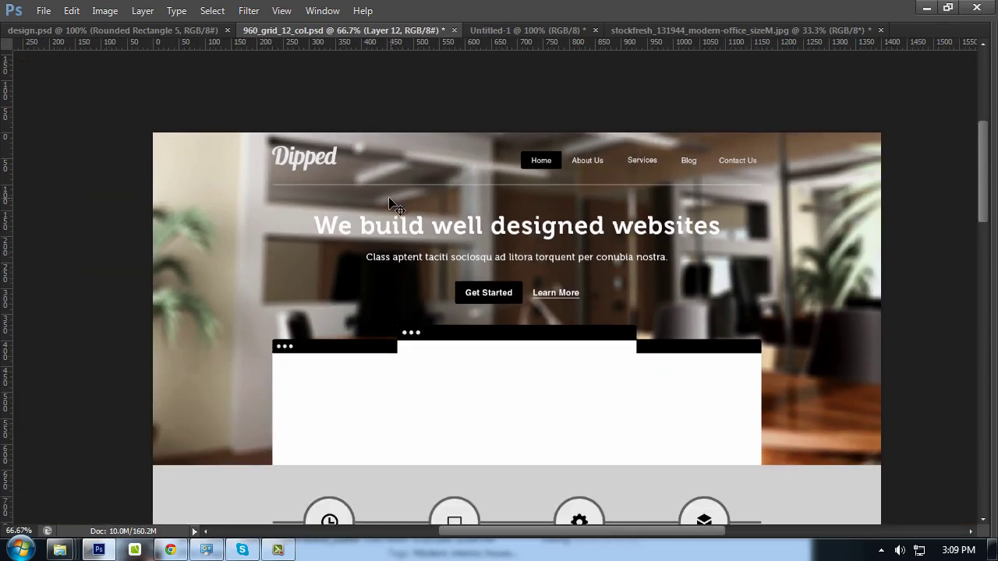
key("Tab")
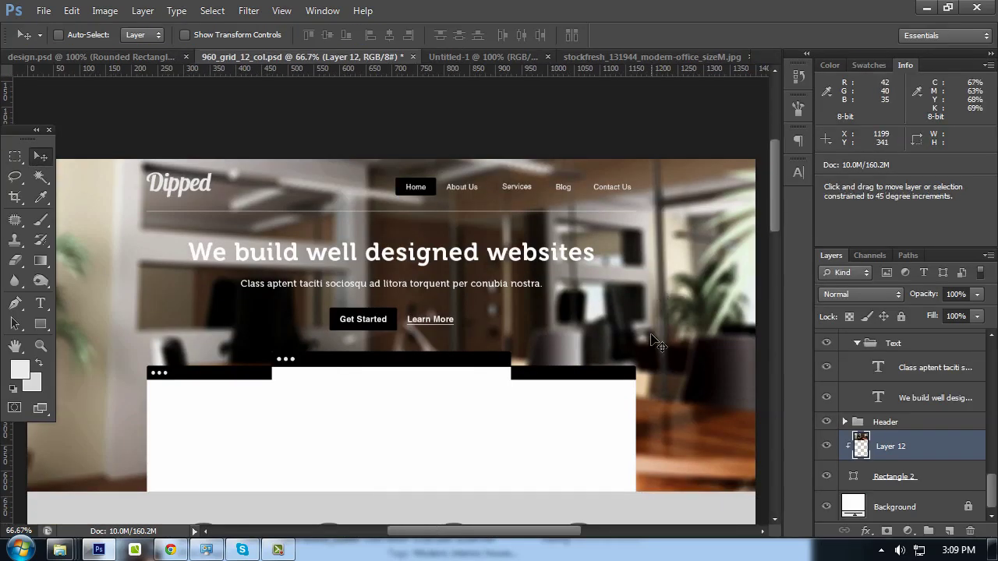
Move the office photo slightly upward in the hero and preview the layout
mouse_move(653, 342)
left_mouse_down()
mouse_move(648, 309)
mouse_move(652, 324)
mouse_move(641, 318)
left_mouse_up()
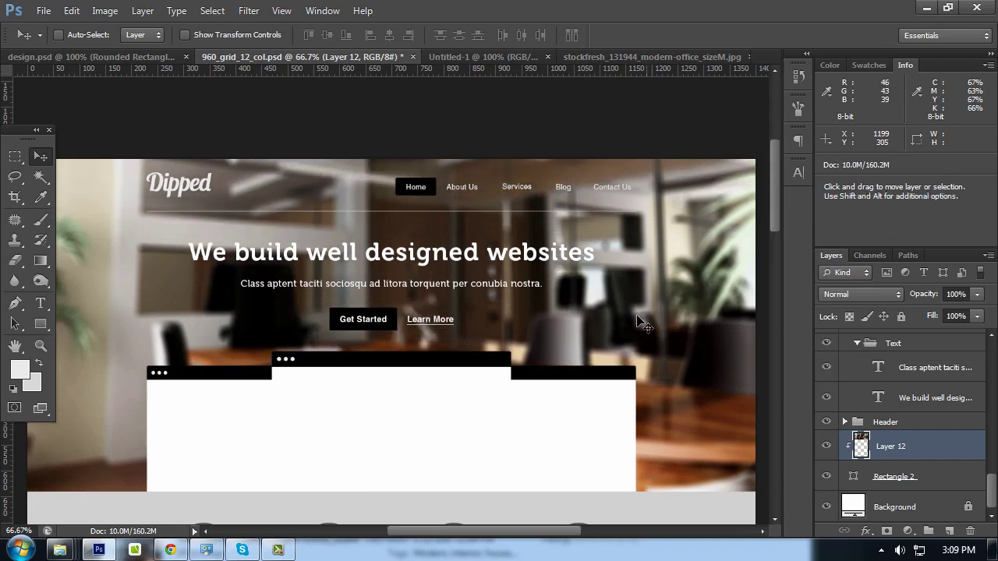
key("Tab")
scroll(497, 191, "down", 3)
key("Tab")
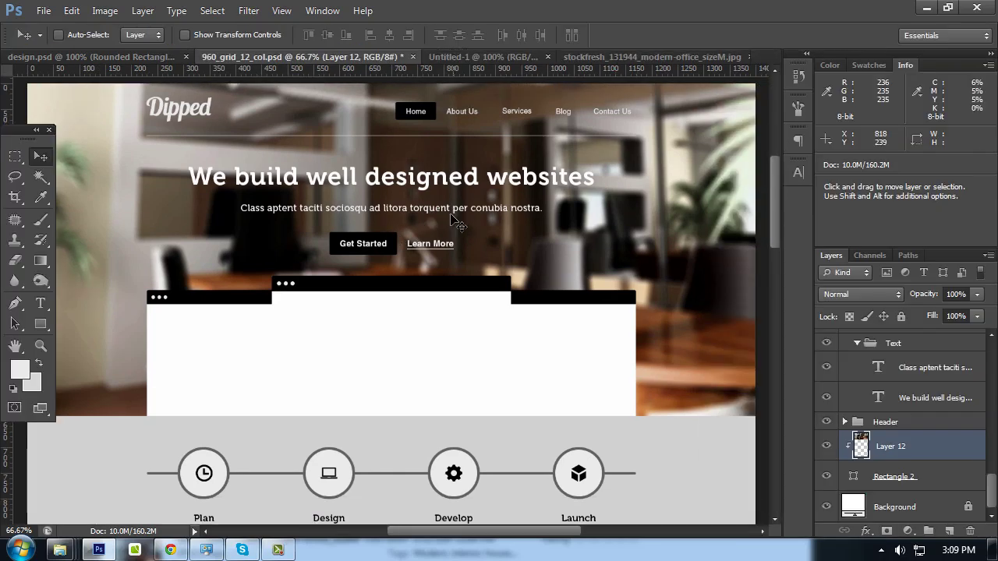
scroll(468, 226, "up", 1)
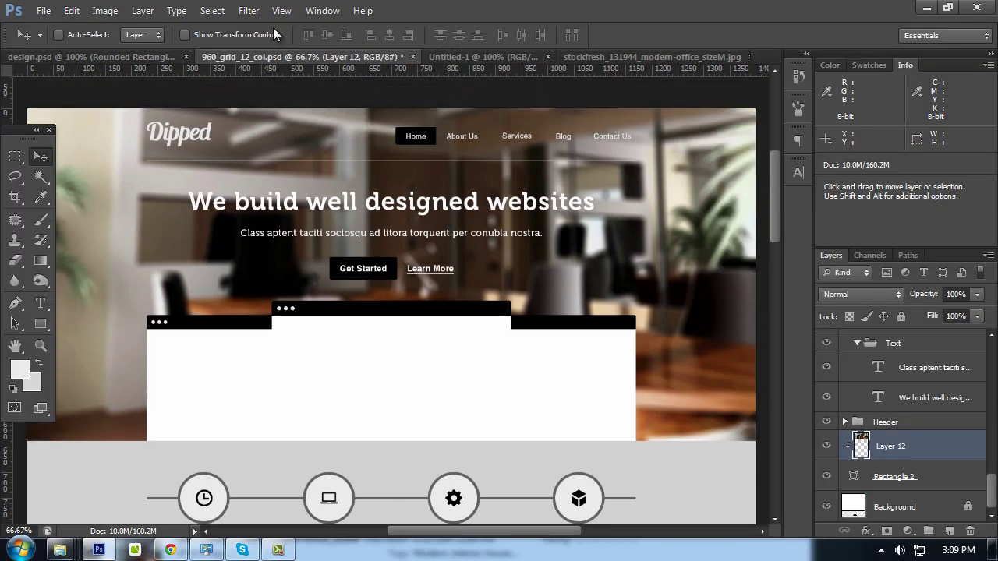
Try the Blur Gallery filter, check the hero at different zooms, then select Rectangle 2
left_click(249, 10)
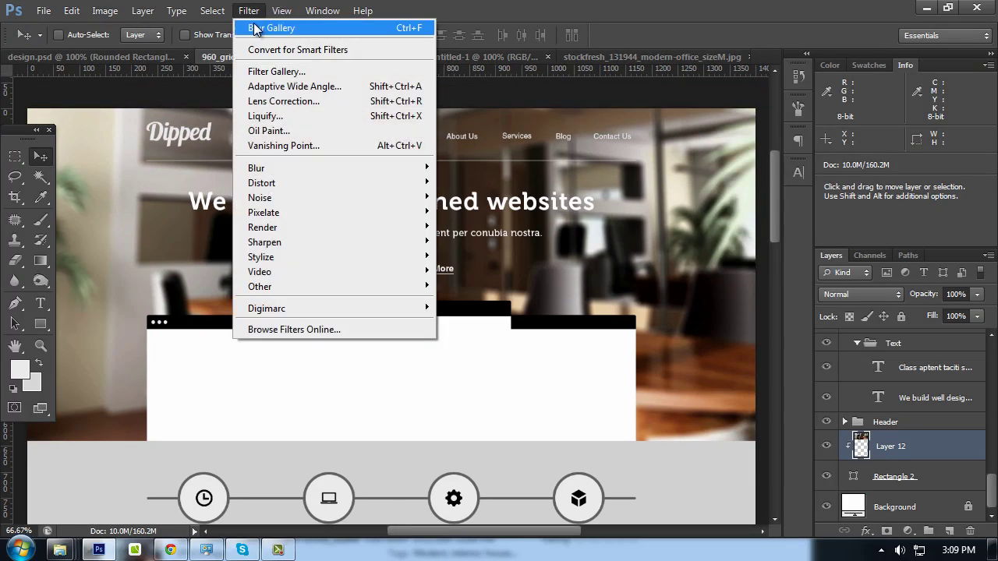
left_click(254, 28)
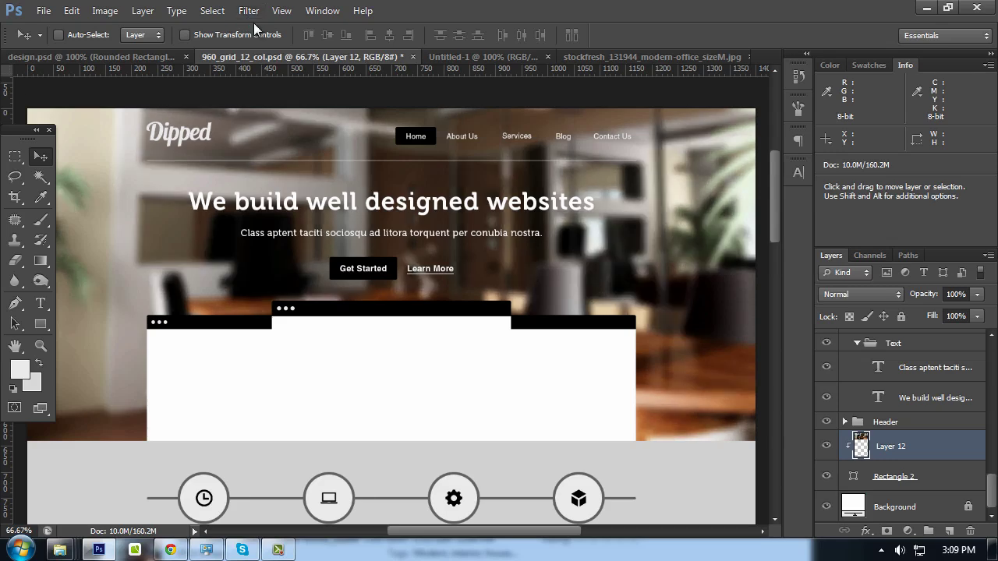
scroll(334, 145, "down", 3)
scroll(336, 156, "up", 2)
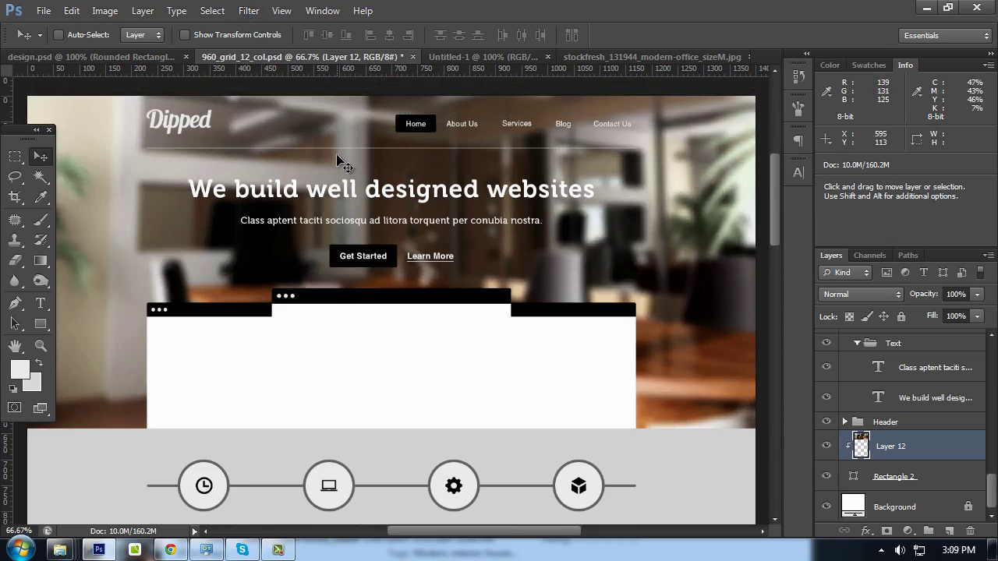
scroll(343, 163, "down", 2)
scroll(351, 168, "up", 2)
key("ctrl+plus")
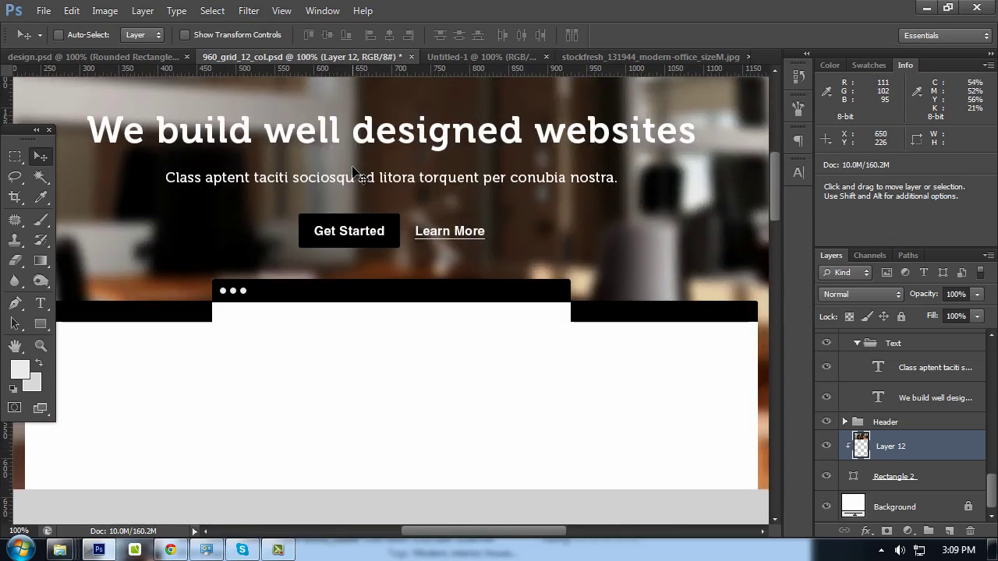
key("ctrl+minus")
key("Tab")
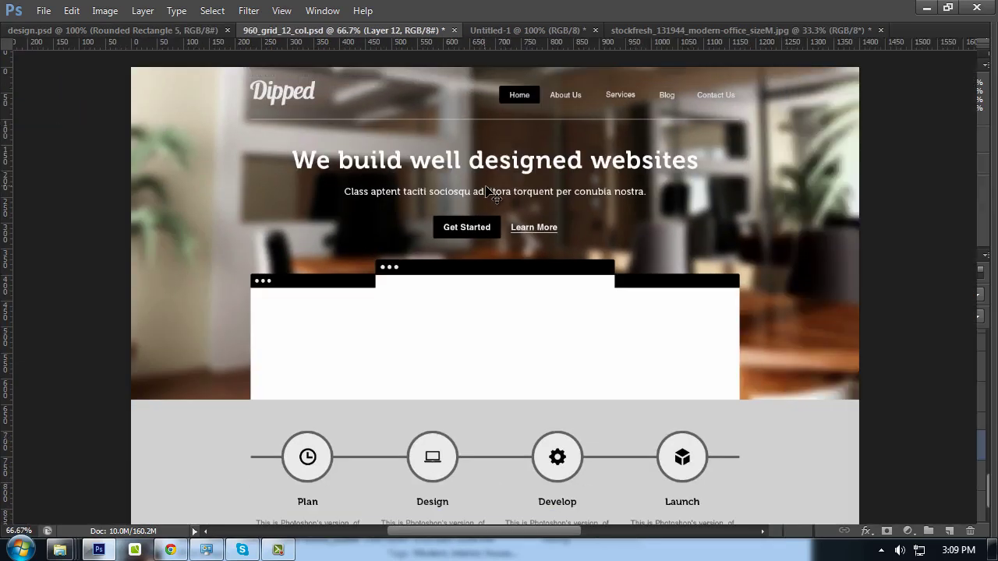
key("Tab")
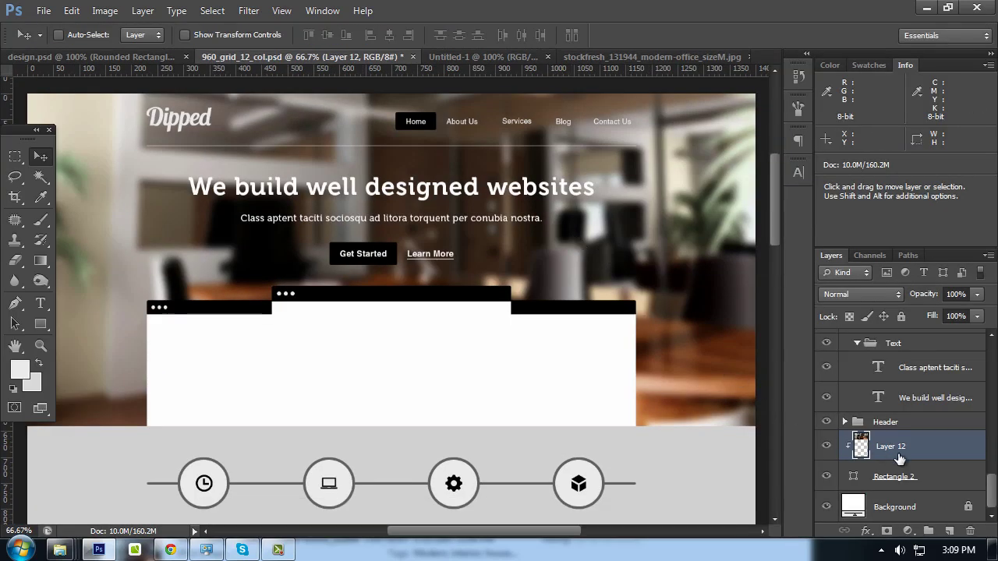
left_click(914, 477)
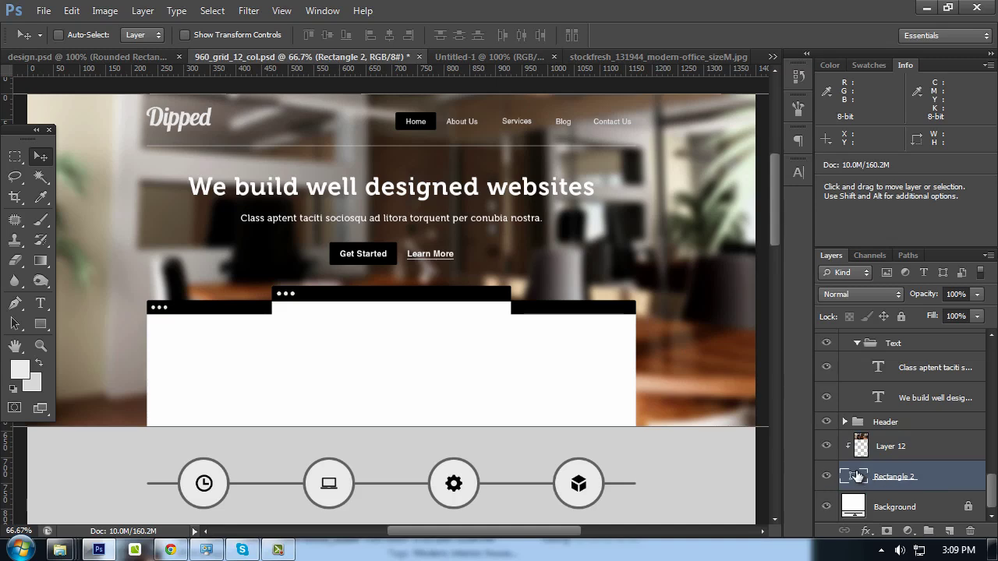
Add a Pattern Overlay to Rectangle 2 using the diagonal-squares pattern
right_click(911, 477)
left_click(836, 14)
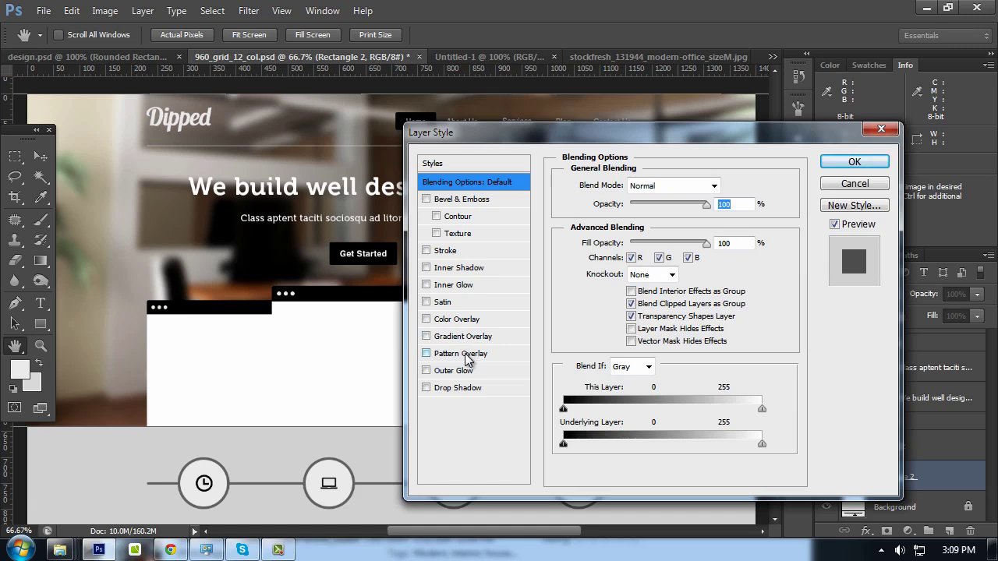
left_click(468, 354)
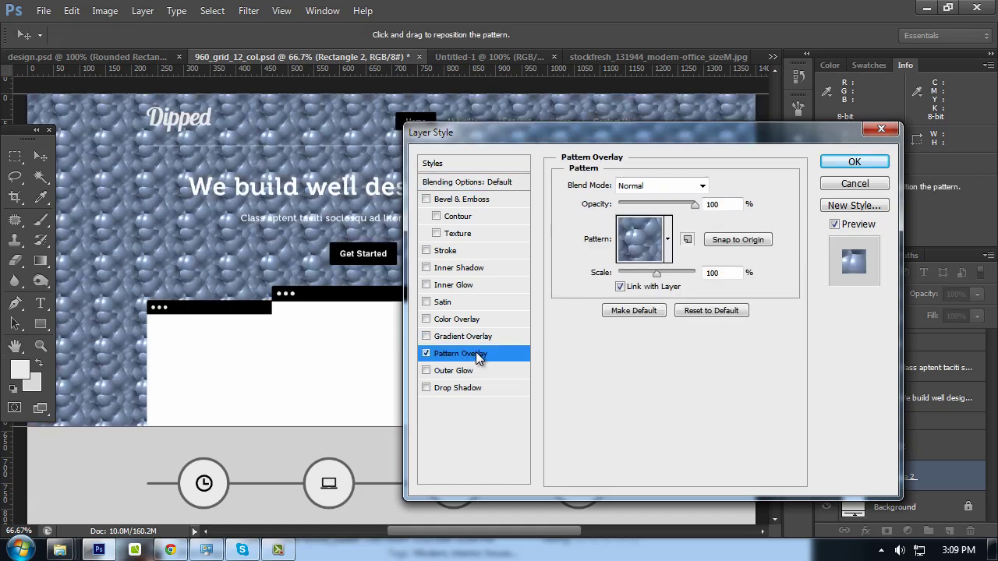
left_click(667, 239)
left_click(565, 312)
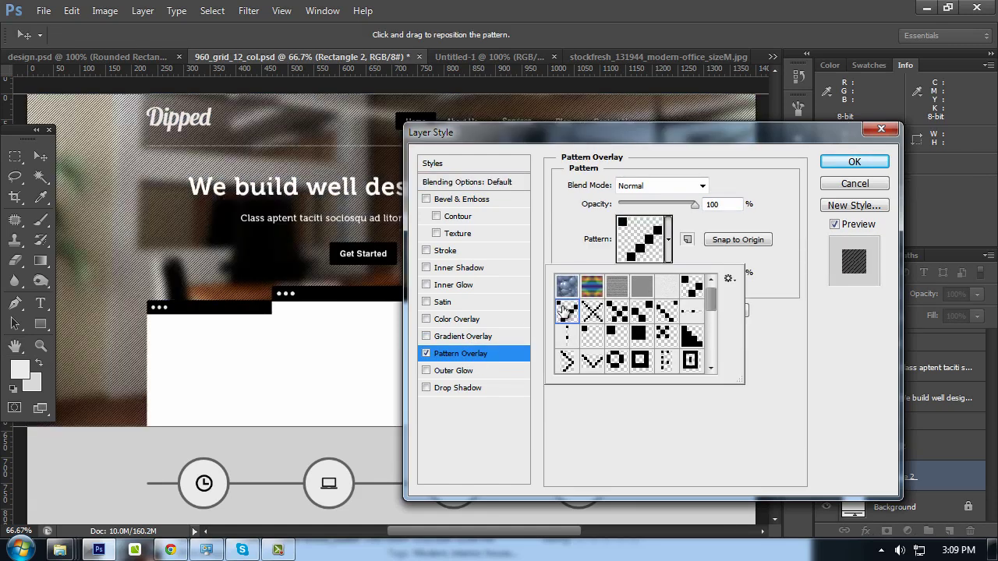
Inspect the stripes at 100%, try a denser pattern, and keep diagonal squares
left_click_drag(216, 156, 302, 197)
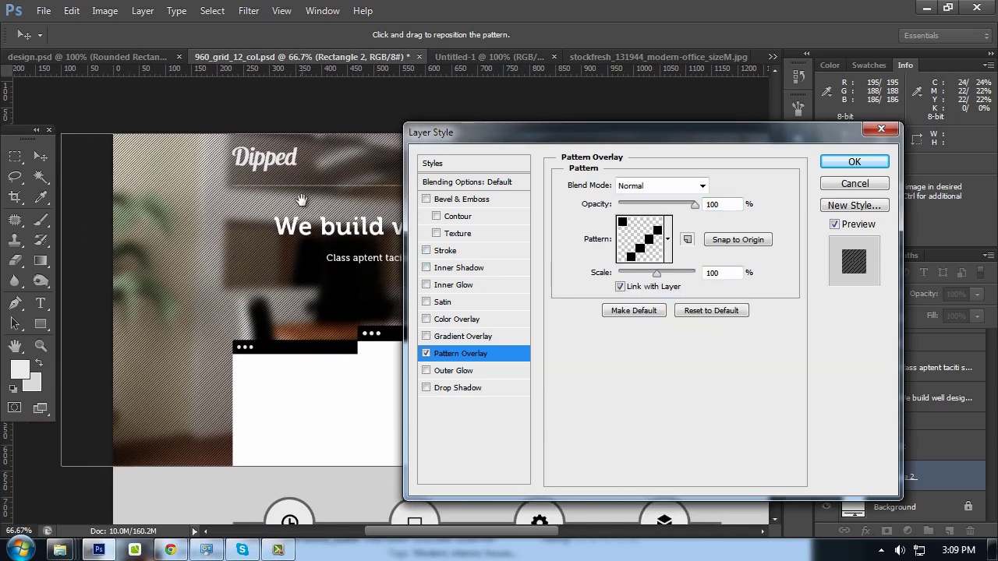
key("ctrl+1")
left_click_drag(340, 166, 409, 229)
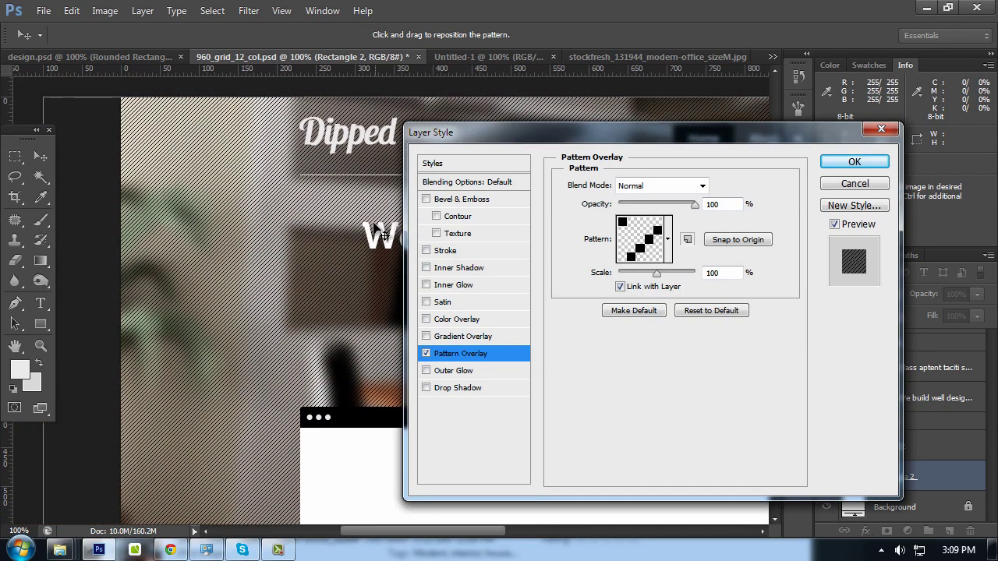
left_click(668, 239)
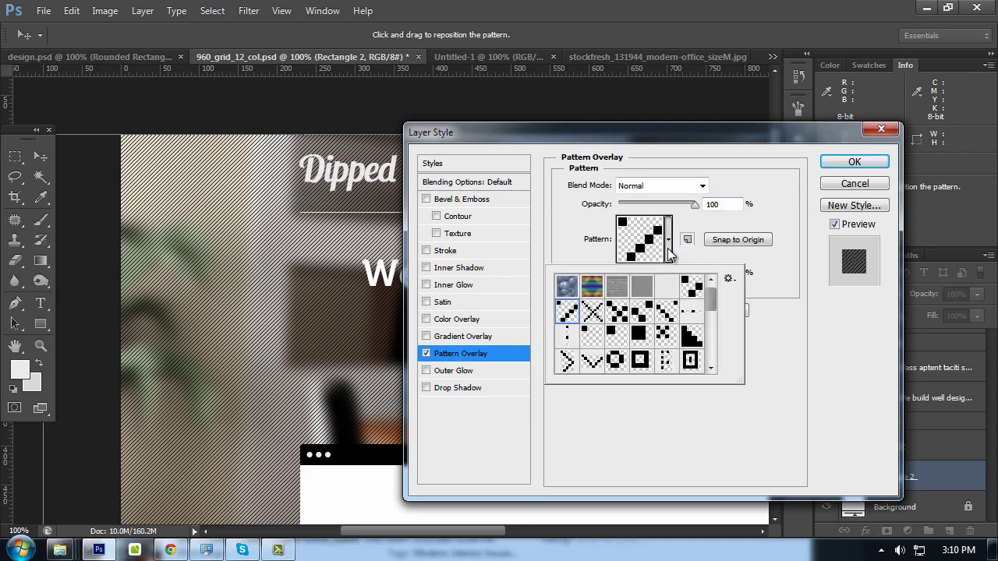
left_click(684, 288)
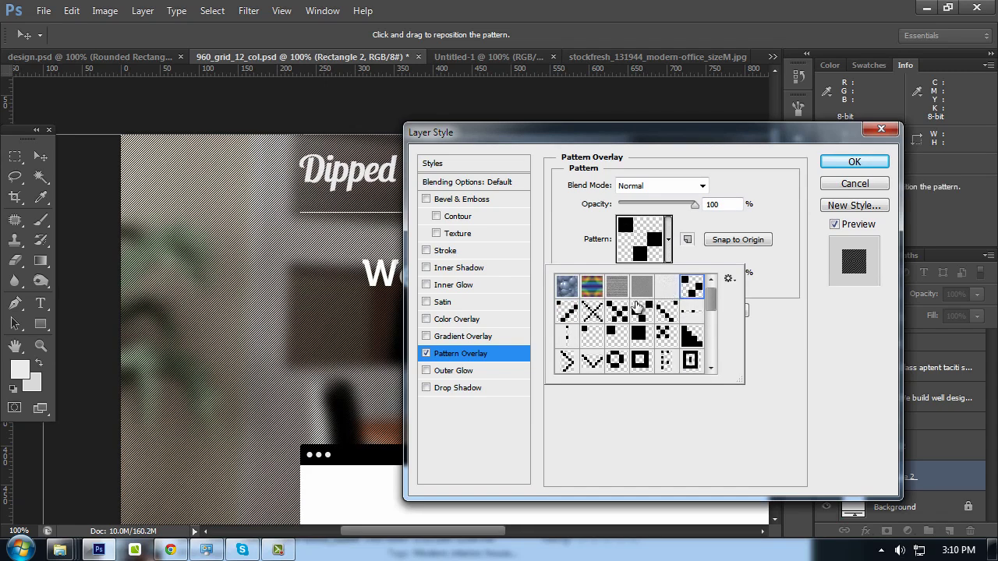
left_click(567, 312)
key("Return")
Zoom to 200% to check the stripes and try 20% overlay opacity
key("ctrl+plus")
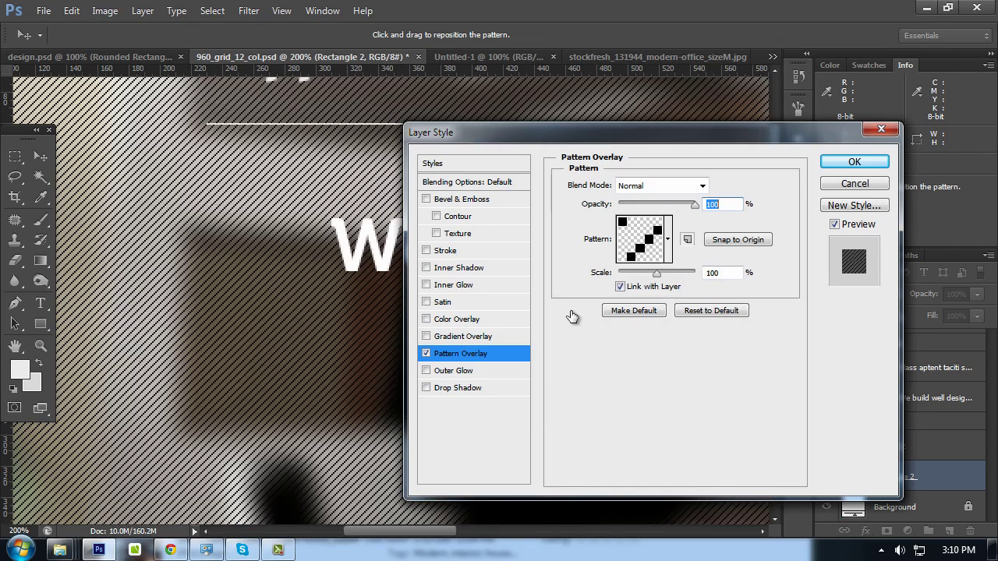
key("ctrl+minus")
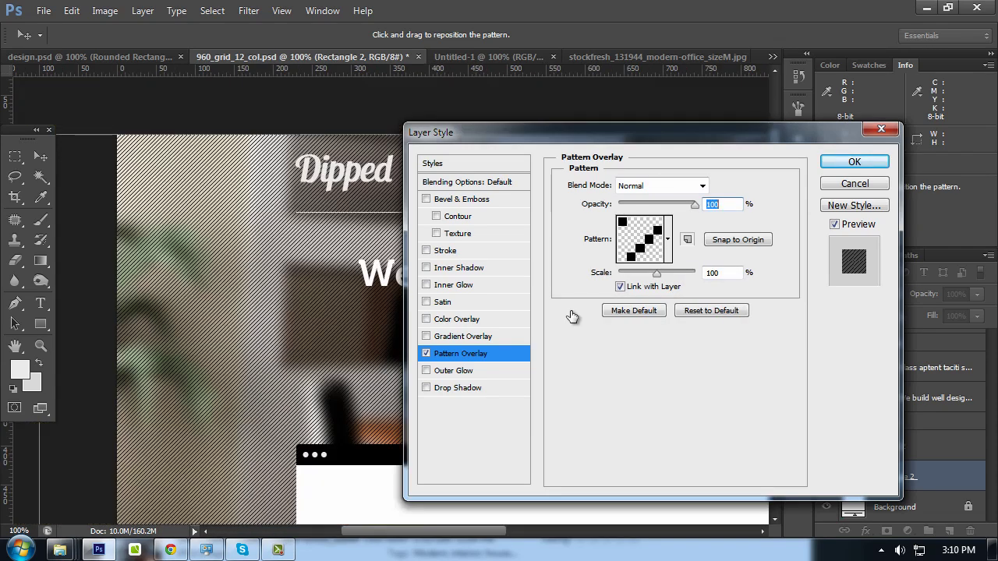
key("ctrl+plus")
mouse_move(330, 185)
left_mouse_down()
mouse_move(343, 184)
mouse_move(327, 147)
left_mouse_up()
key("ctrl+r")
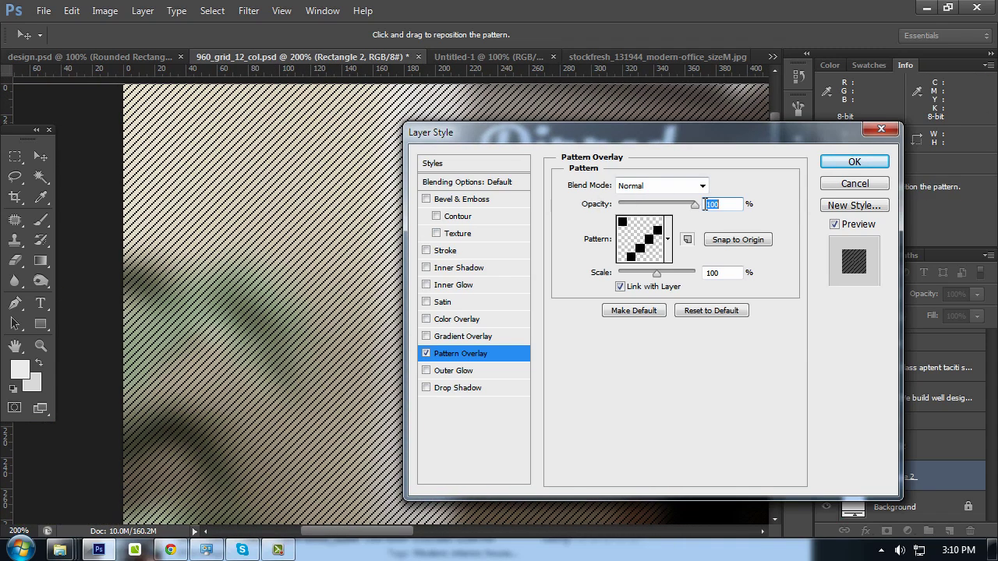
type("20")
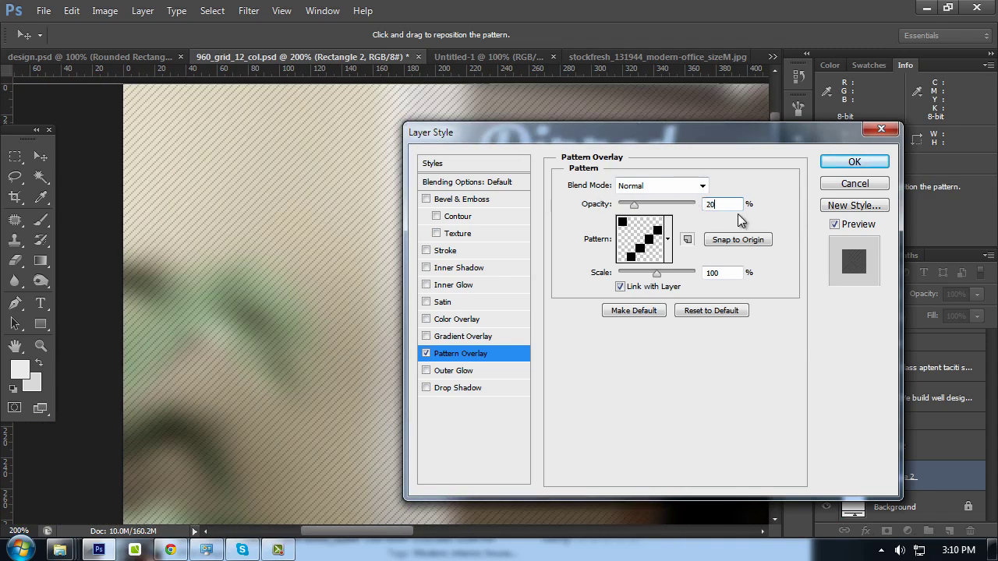
Lower the pattern overlay opacity to about 10% and apply the style
key("ctrl+plus")
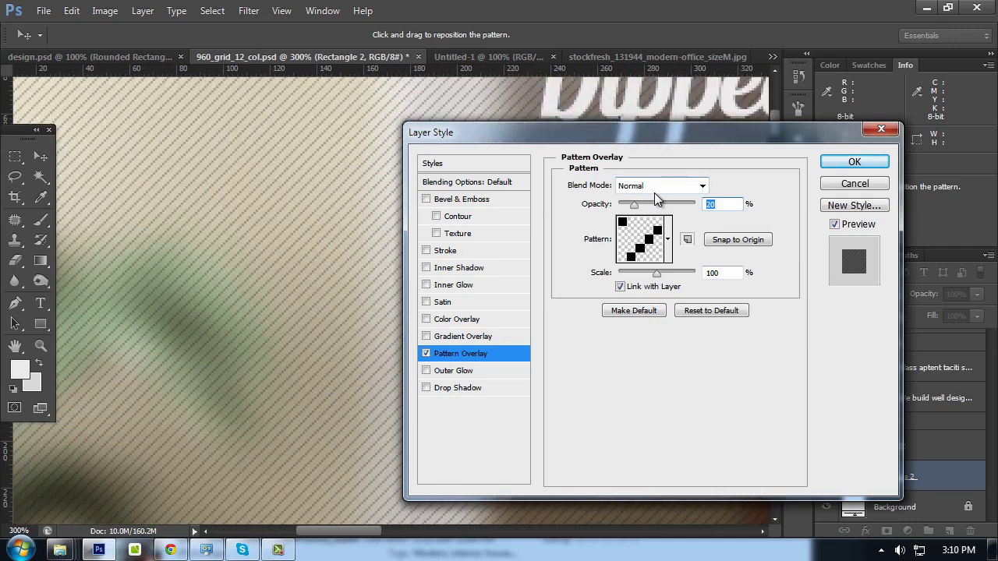
key("ctrl+minus")
key("ctrl+minus")
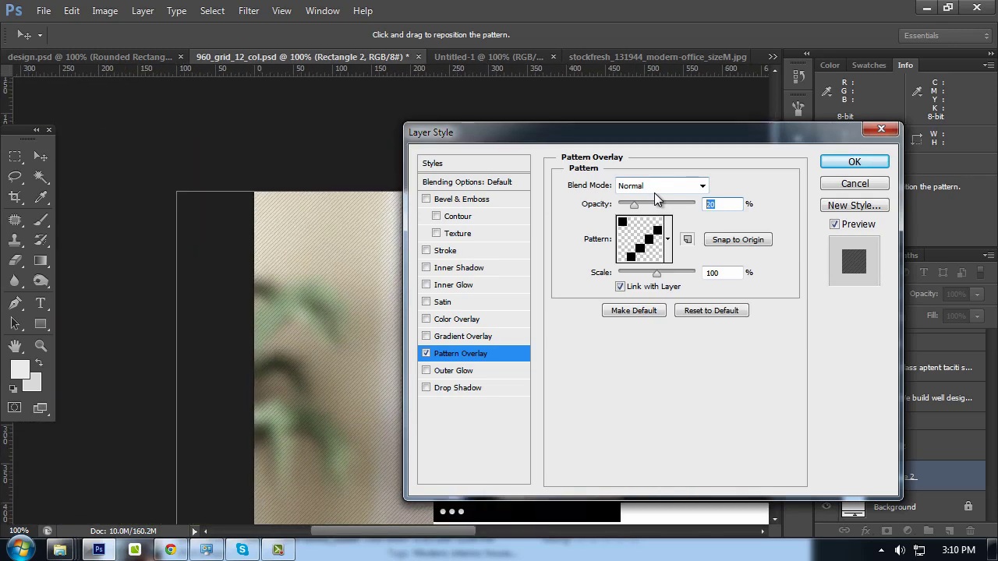
left_click_drag(365, 276, 236, 138)
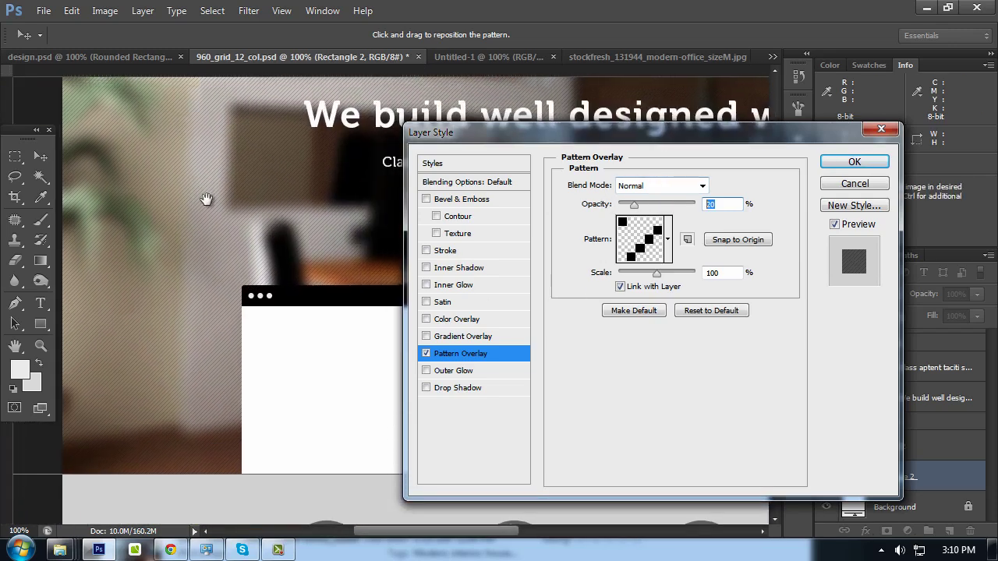
key("ctrl+minus")
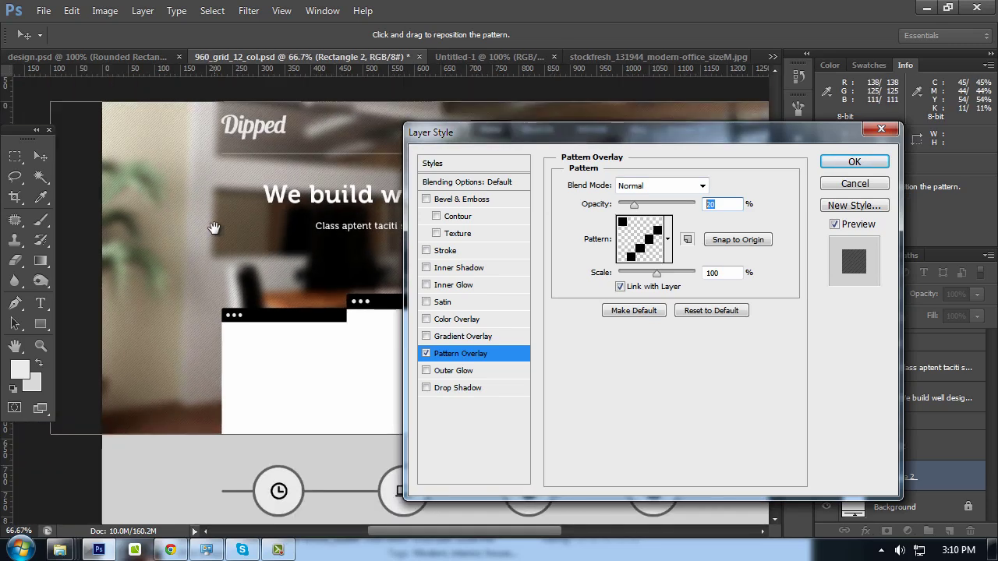
type("1")
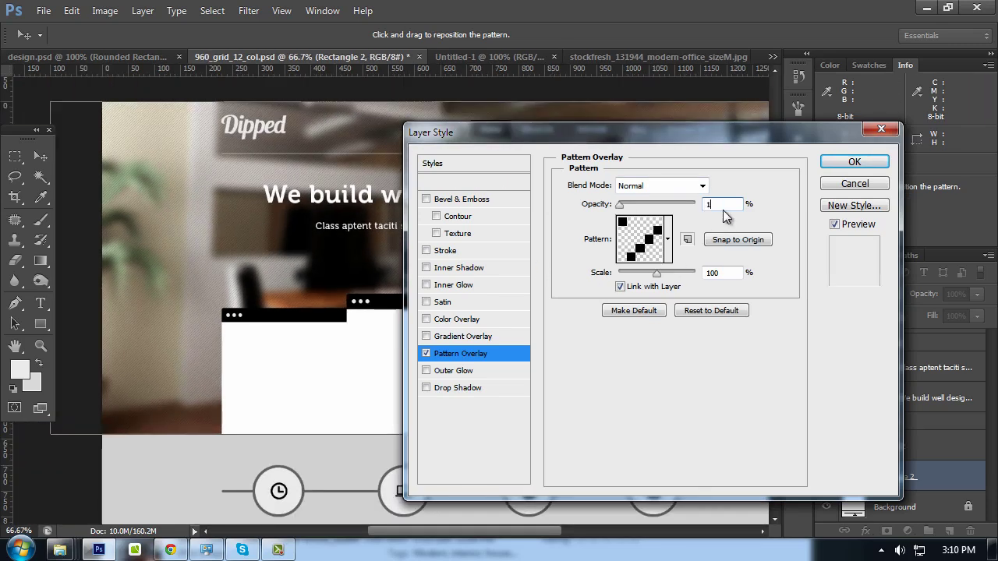
type("0")
key("ctrl+plus")
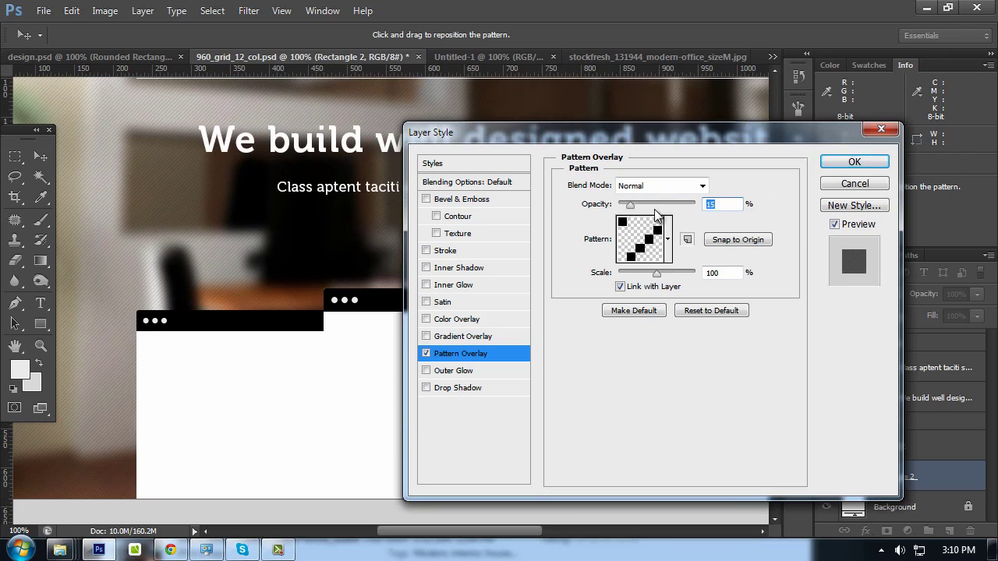
key("Return")
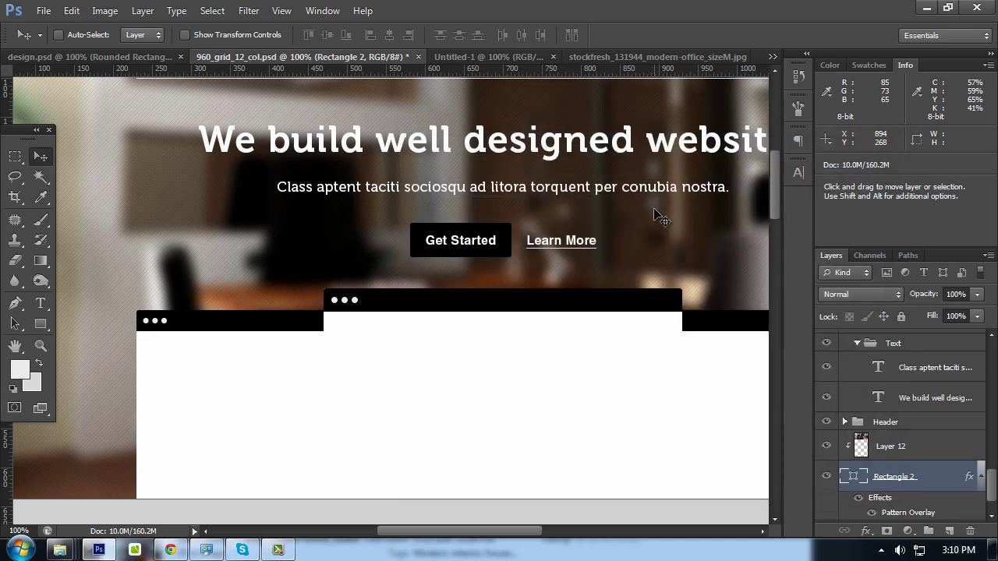
Preview the page without panels or grid guides, then restore the panels
key("ctrl+minus")
key("ctrl+semicolon")
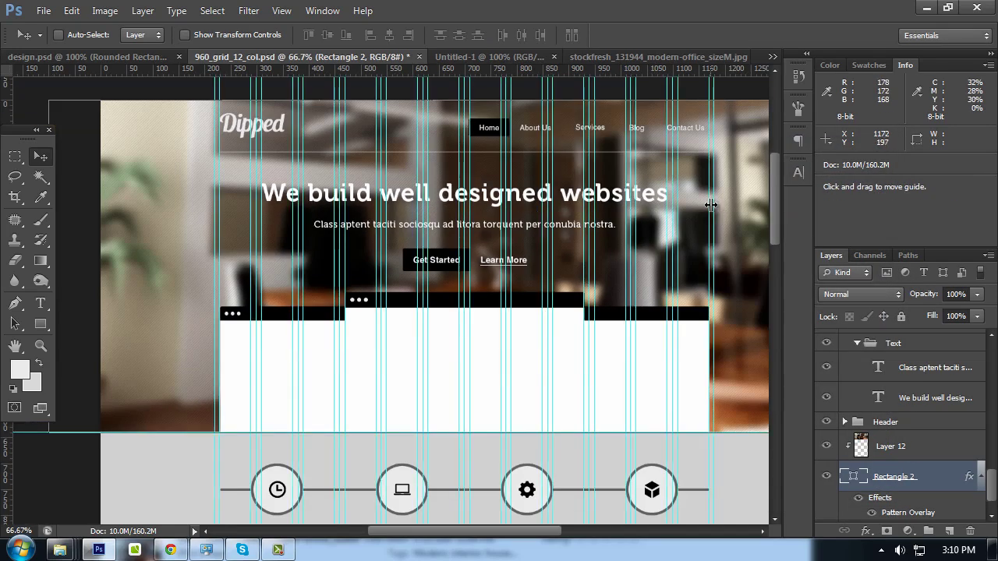
key("ctrl+semicolon")
key("Tab")
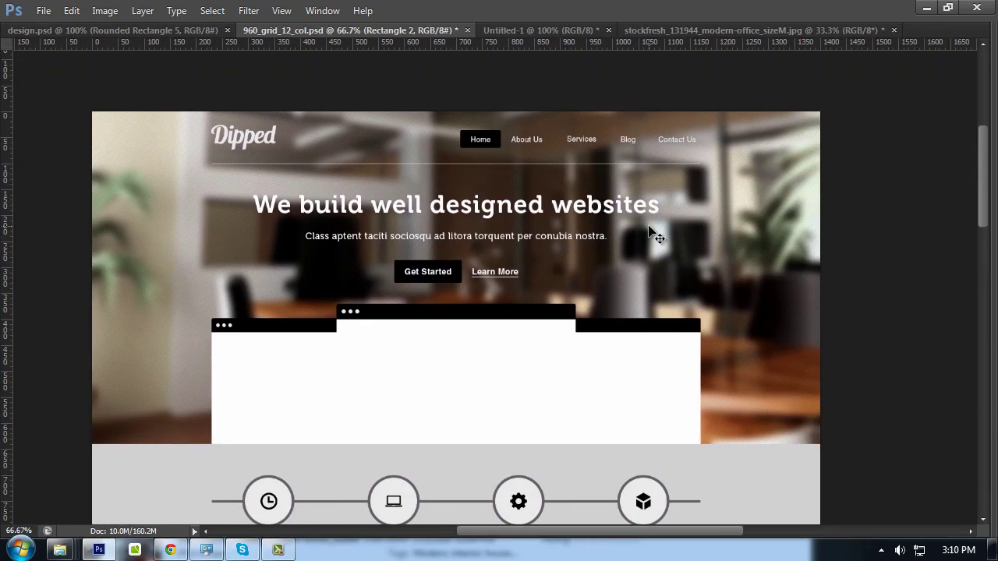
key("ctrl+plus")
scroll(655, 234, "up", 1)
scroll(647, 230, "up", 1)
scroll(636, 222, "up", 1)
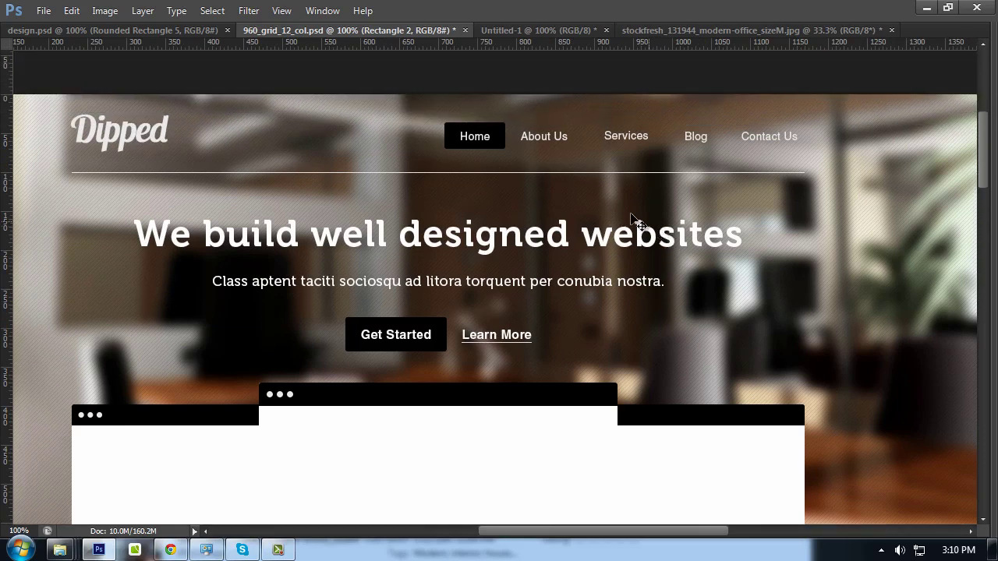
key("Tab")
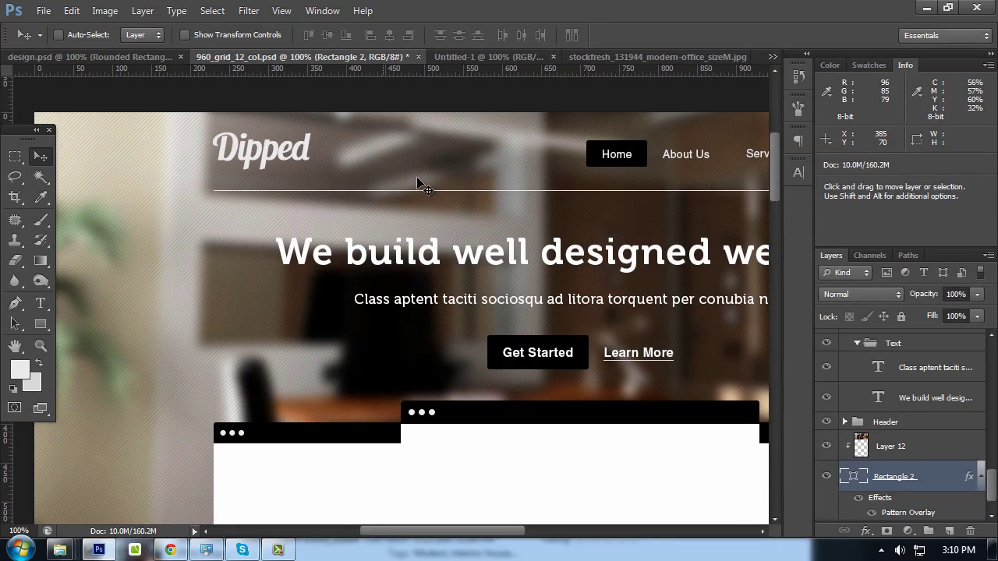
scroll(418, 183, "down", 1)
scroll(478, 145, "right", 3)
Set the Home button's dark background shape to 70% fill
left_click(521, 134, "ctrl")
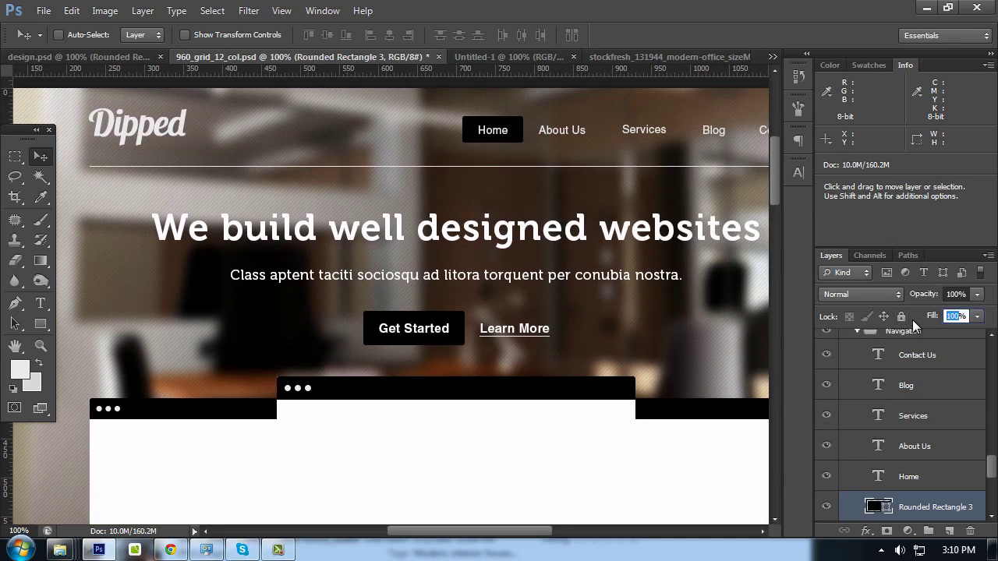
type("80")
key("Return")
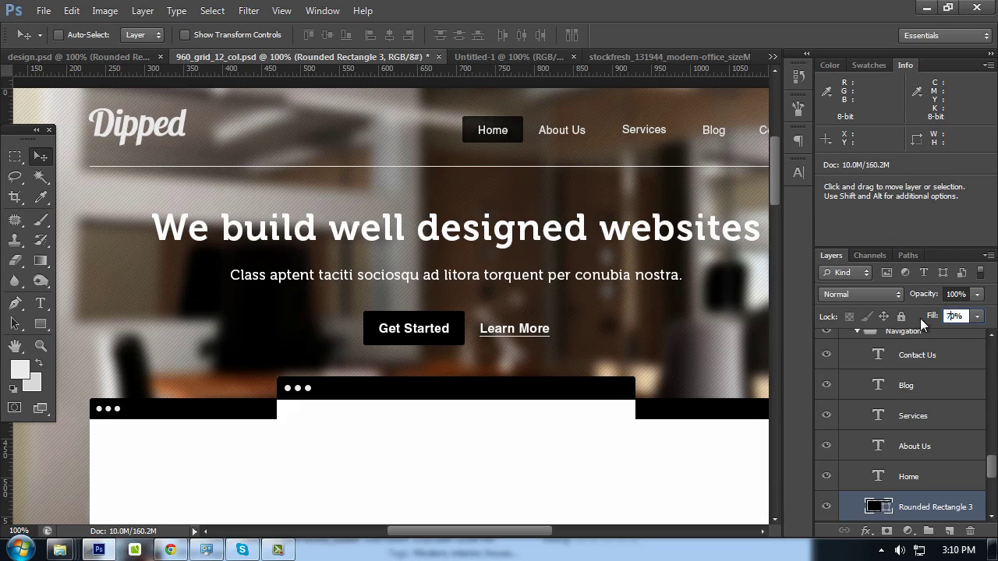
key("Return")
left_click(954, 316)
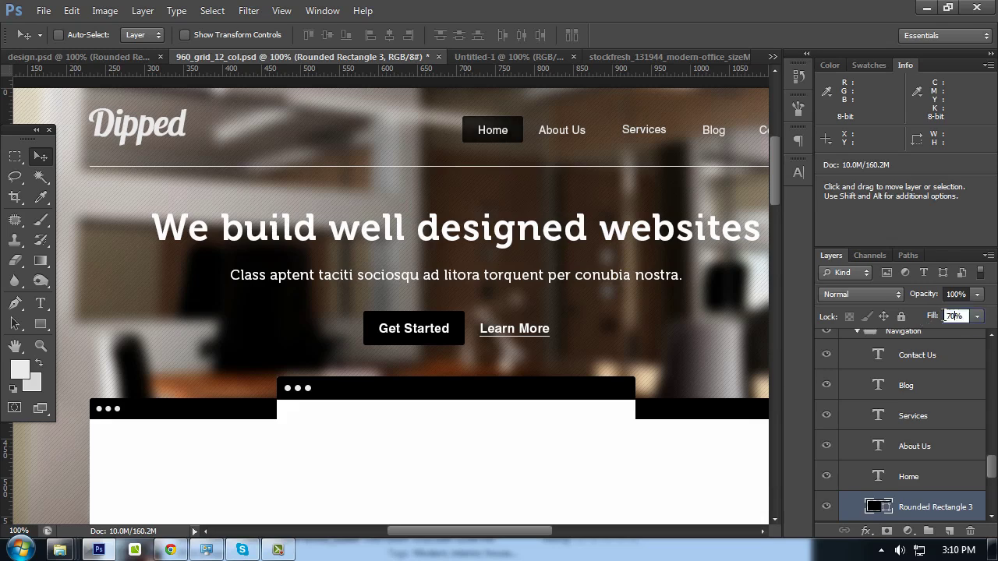
Lower the header separator line's fill to 20% and frame the Dipped logo
left_click(408, 167, "ctrl")
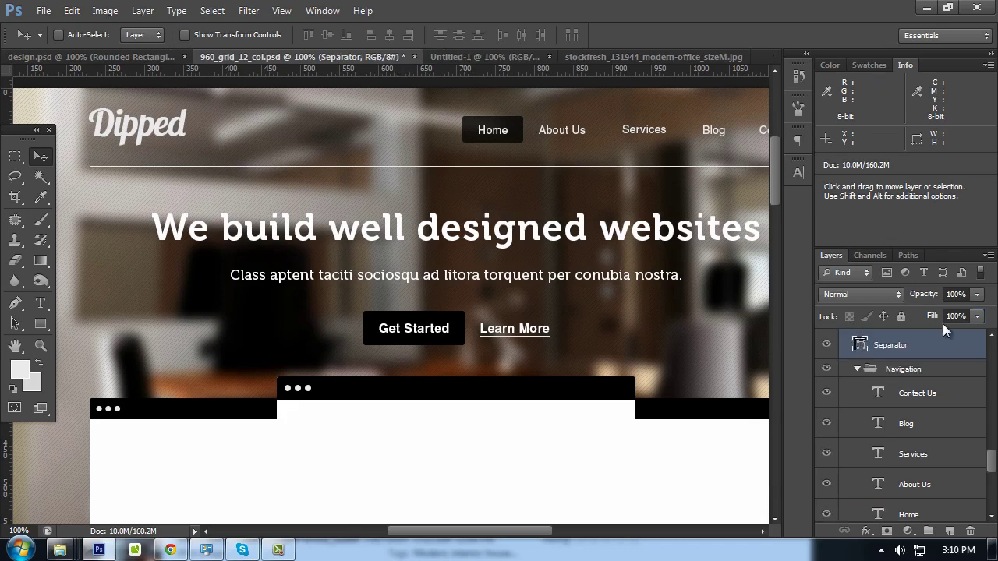
type("20")
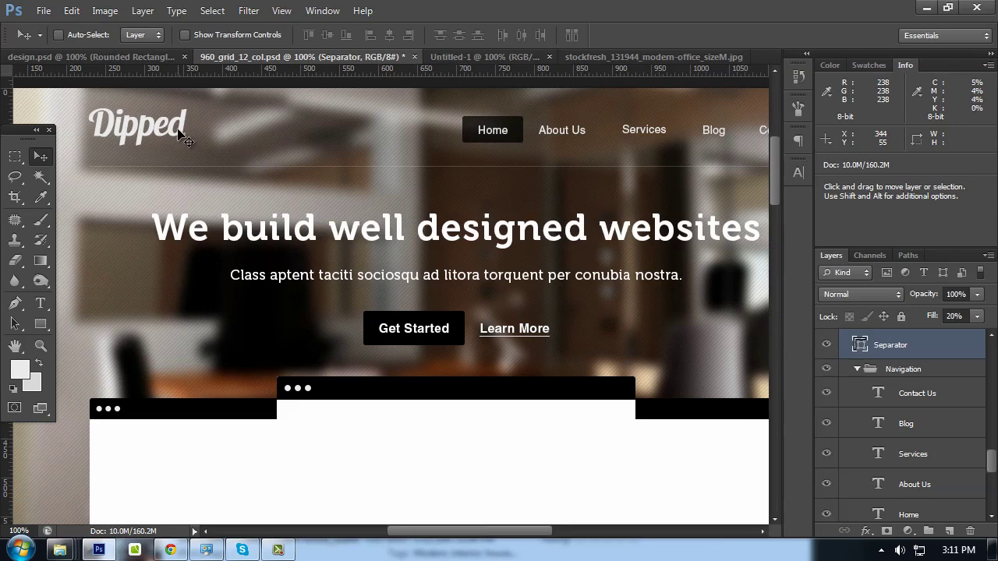
left_click(181, 134, "ctrl")
left_click_drag(304, 178, 430, 216)
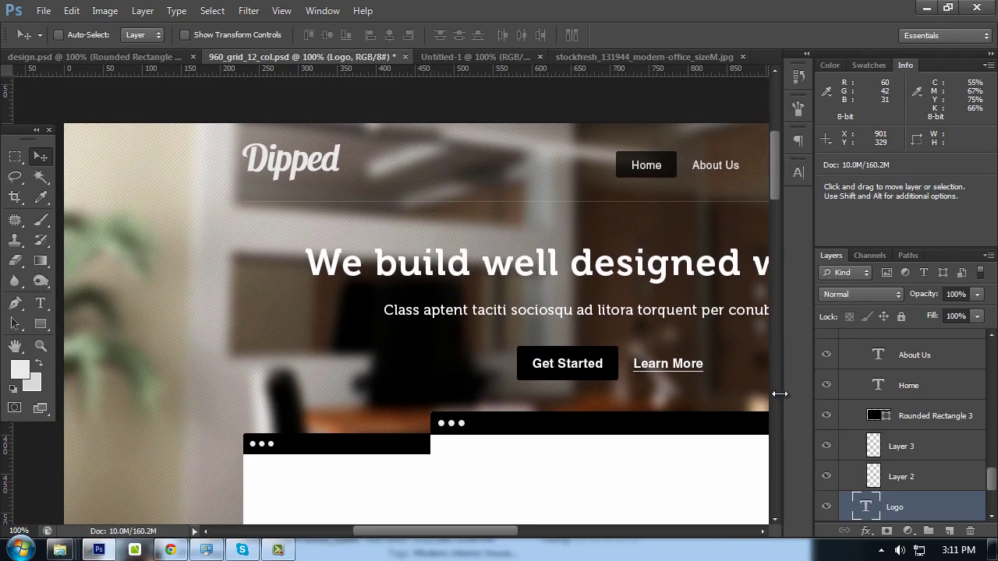
Start a drop shadow on Layer 2 by mistake and cancel it
right_click(896, 477)
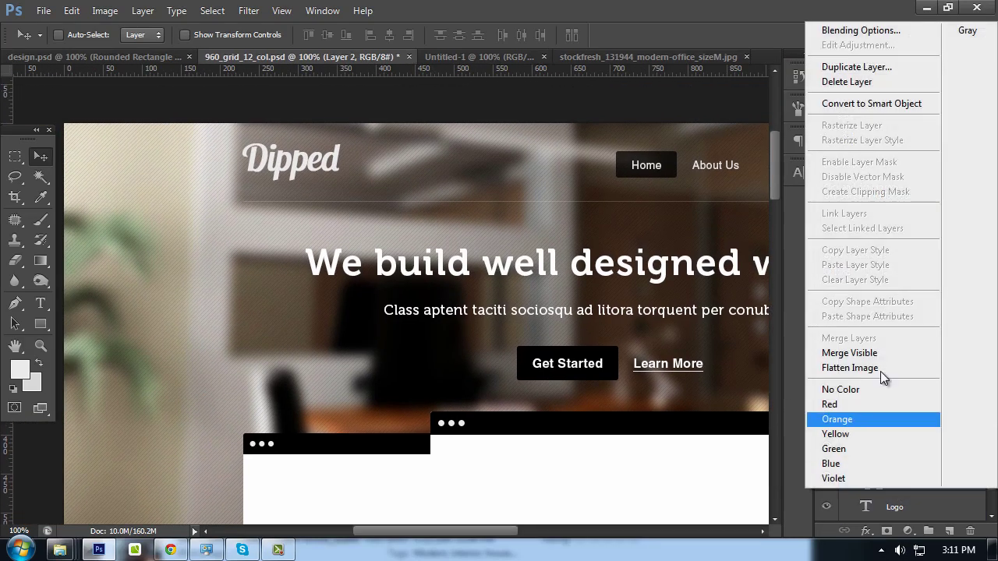
left_click(866, 29)
left_click(454, 386)
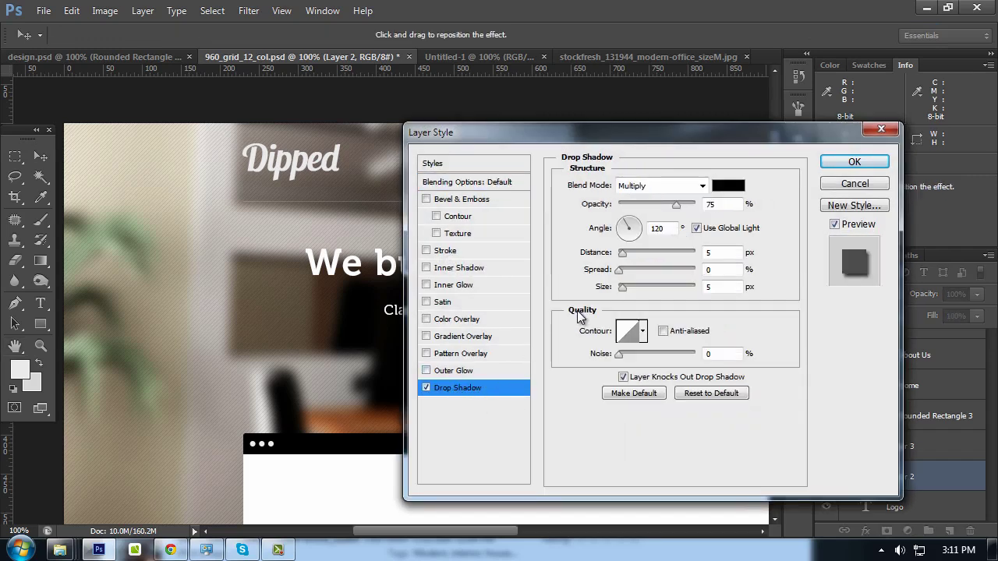
left_click(854, 184)
Add a drop shadow to the Logo layer with 90° angle, 2 px distance, 0 px size
key("alt+bracketleft")
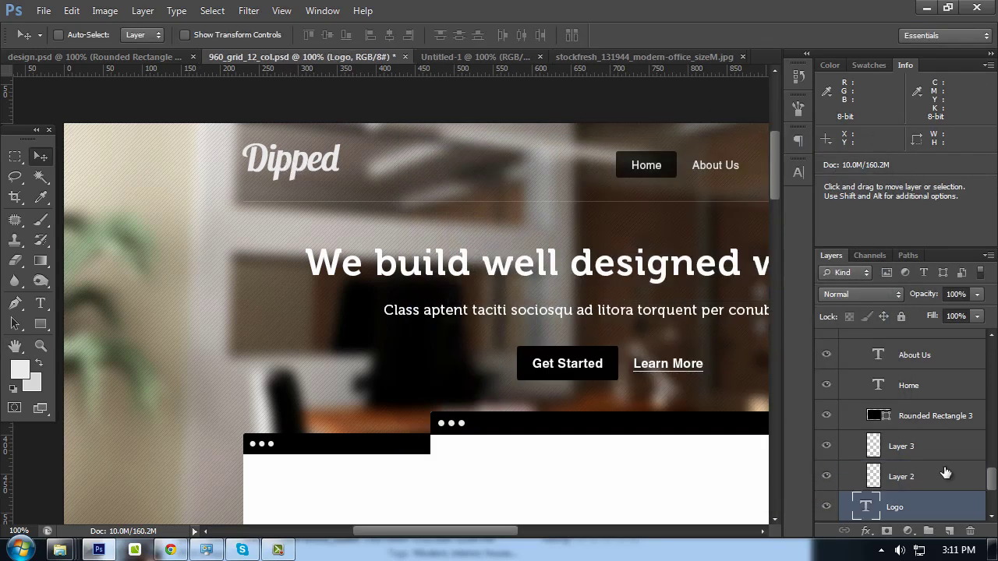
right_click(894, 506)
left_click(850, 41)
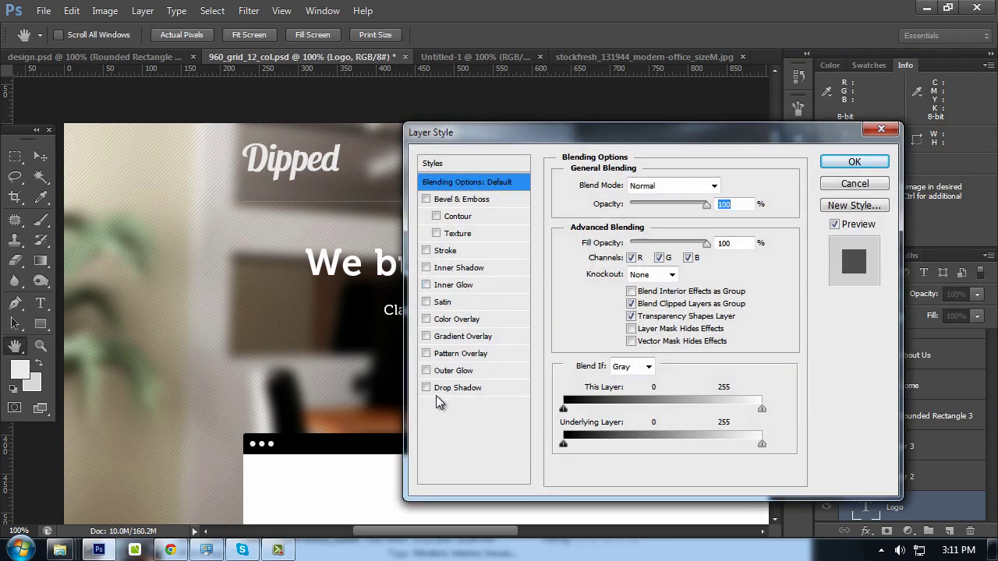
left_click(467, 388)
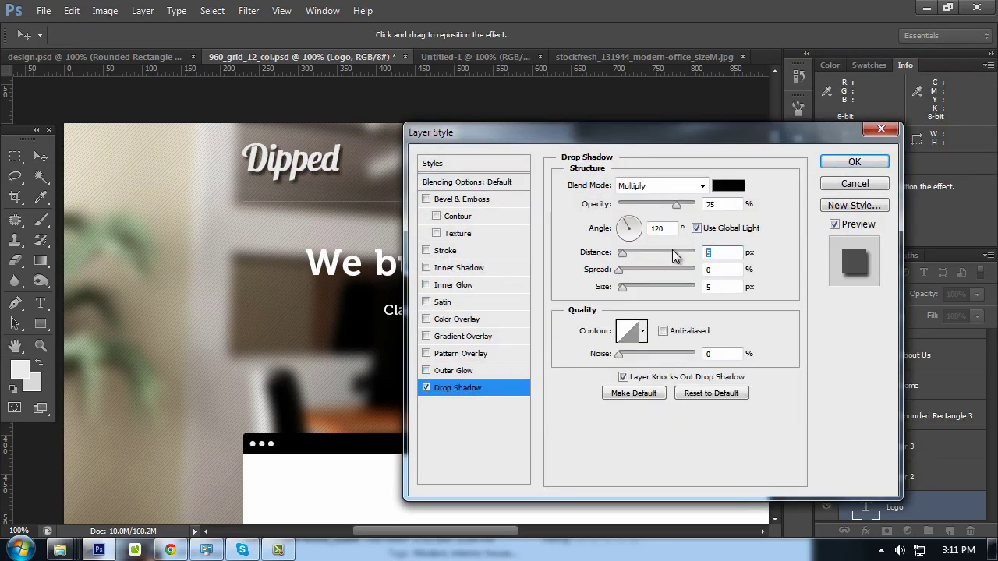
type("1")
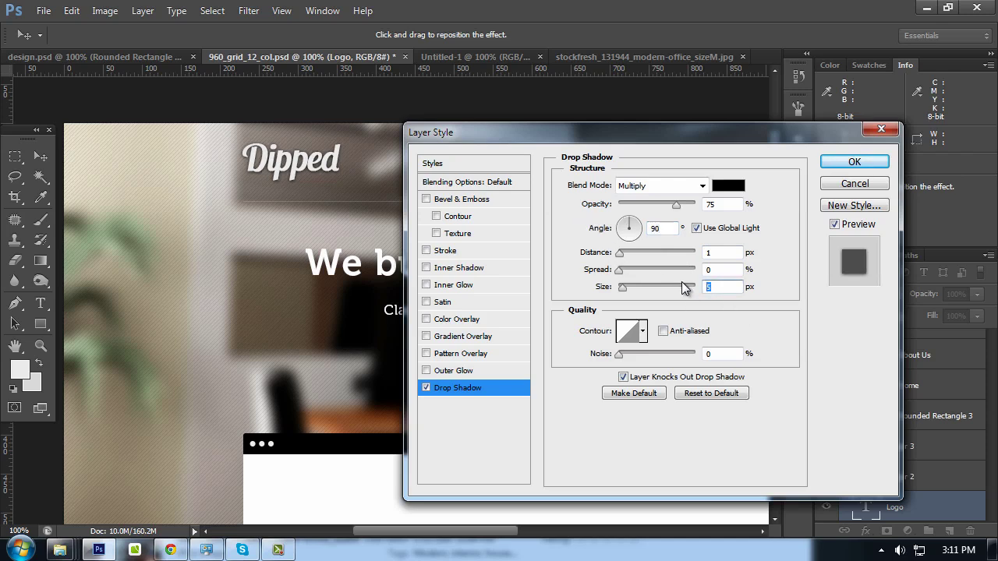
type("0")
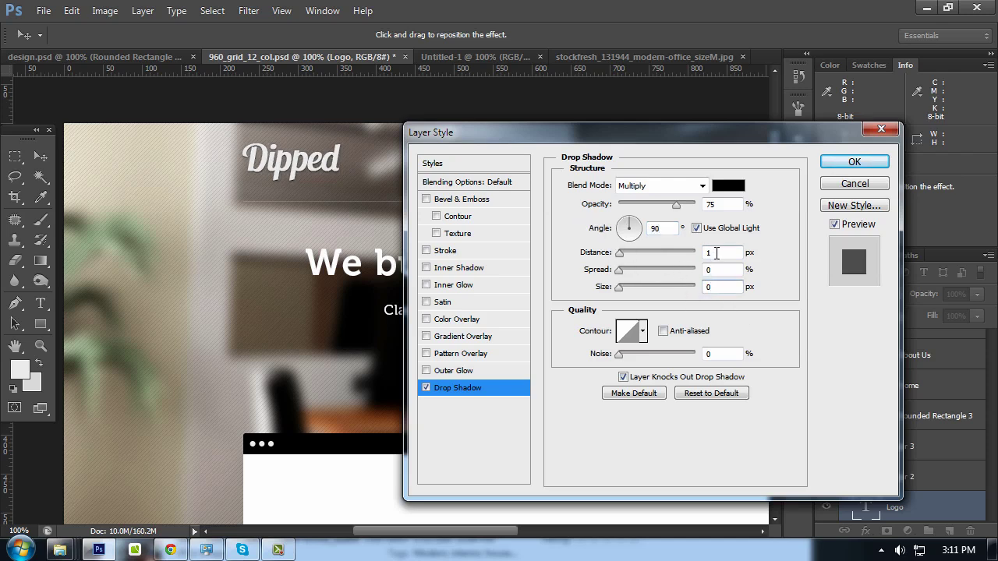
type("1")
Set the logo shadow opacity to 30%, check it zoomed in, and apply it
key("ctrl+plus")
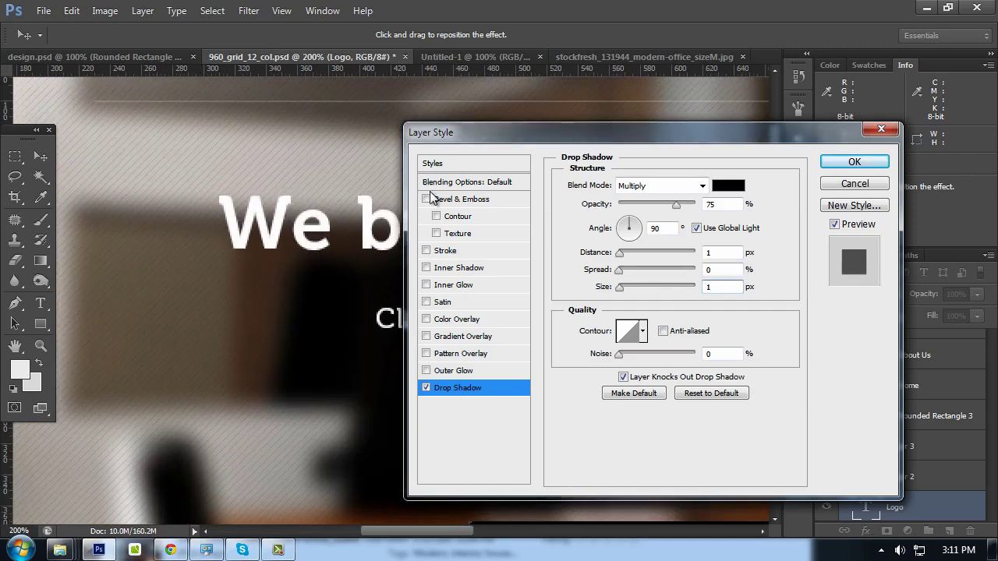
scroll(367, 334, "up", 3)
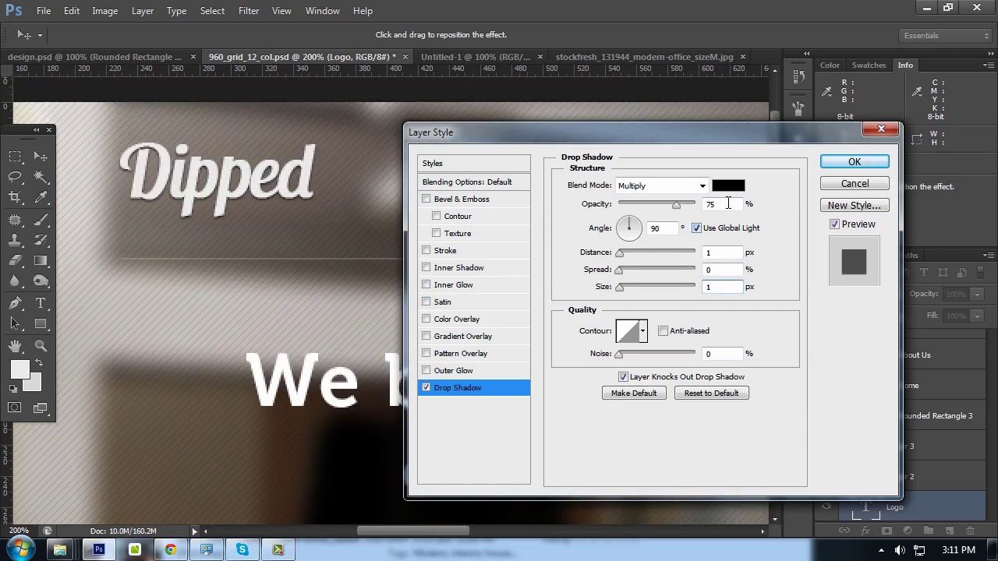
type("30")
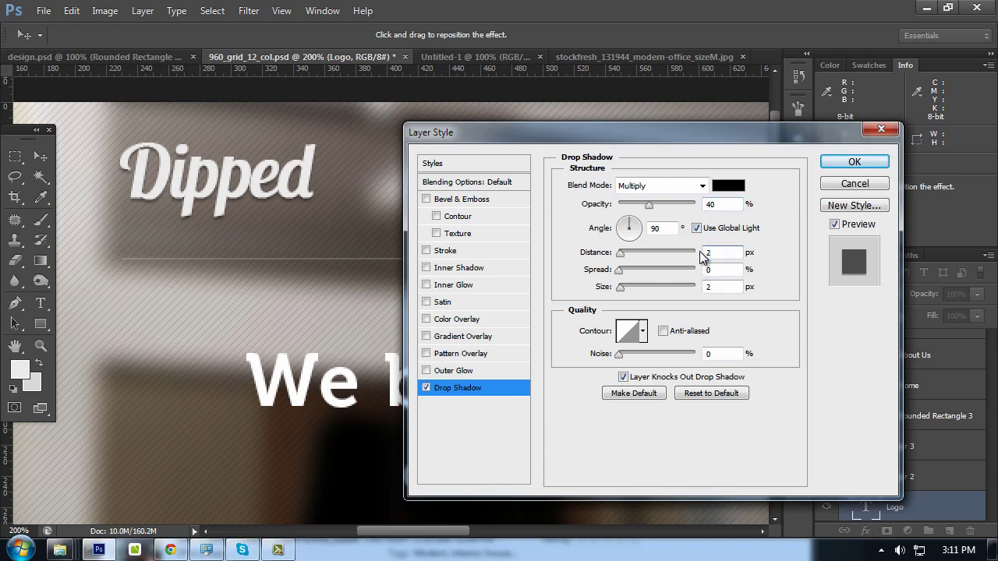
key("ctrl+minus")
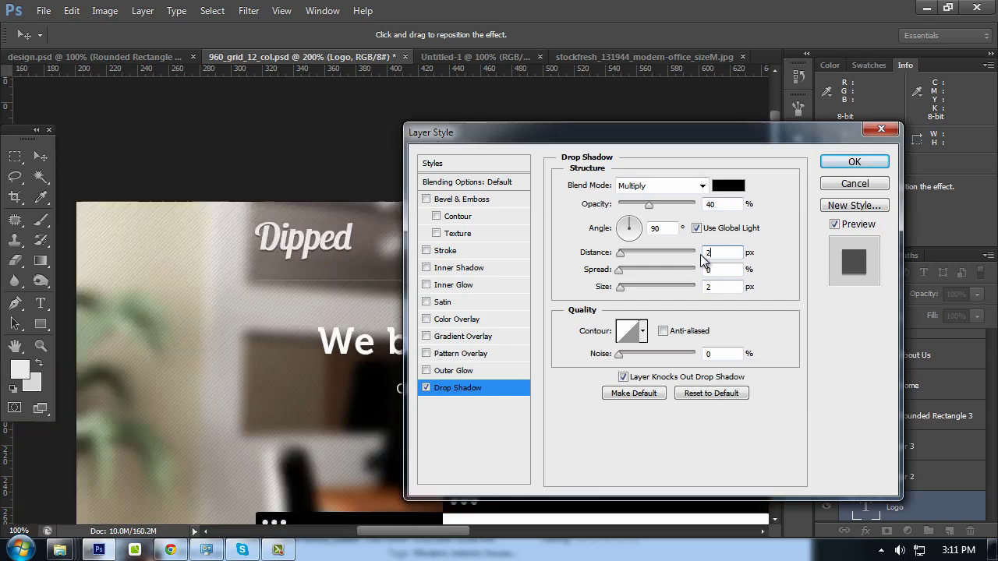
left_click_drag(276, 294, 193, 179)
left_click(737, 208)
type("30")
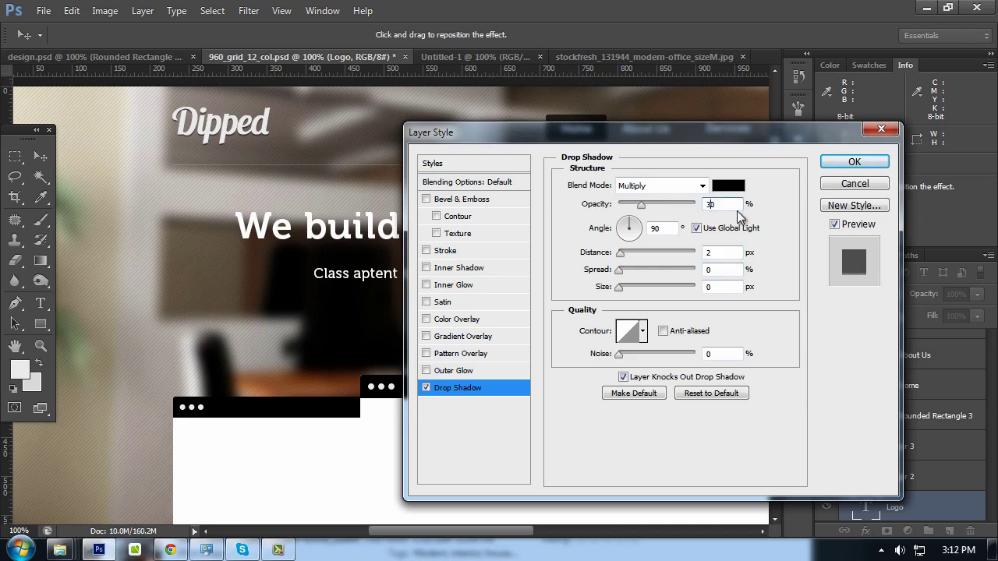
key("Return")
key("Tab")
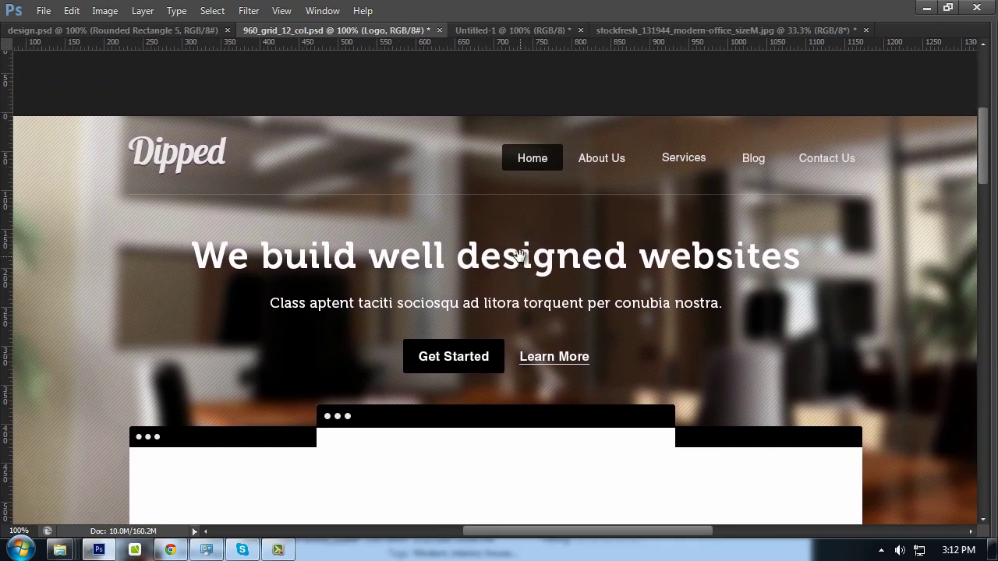
key("shift+Tab")
key("Tab")
key("t")
left_click(508, 267)
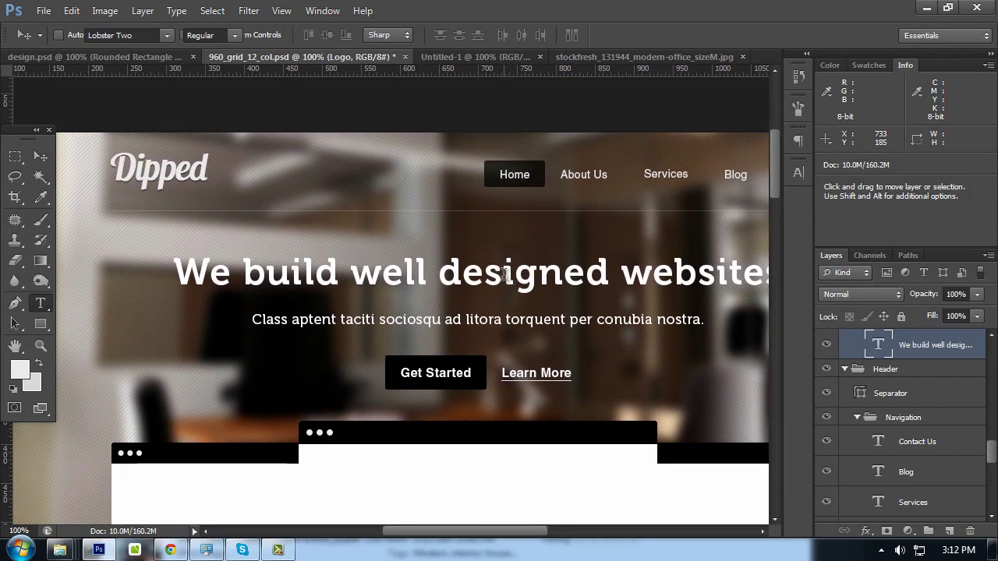
left_click(39, 157)
left_click(352, 195)
key("Tab")
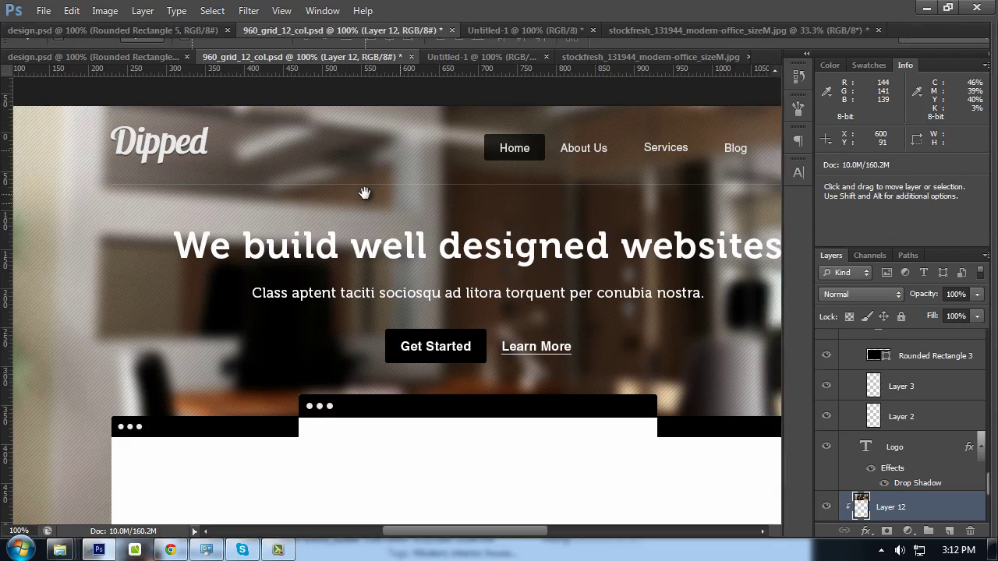
left_click_drag(508, 149, 454, 68)
key("Tab")
left_click_drag(437, 138, 393, 246)
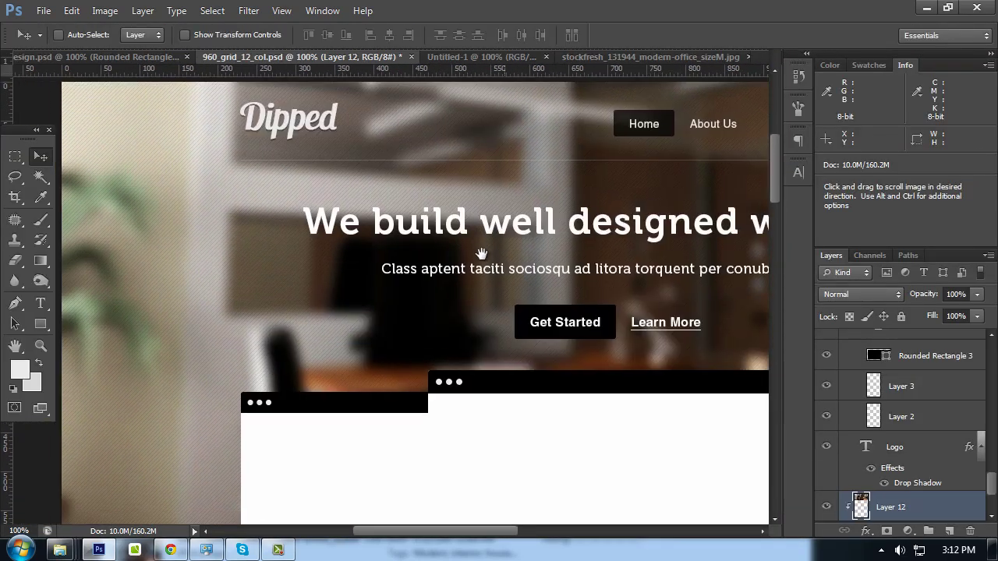
key("ctrl+minus")
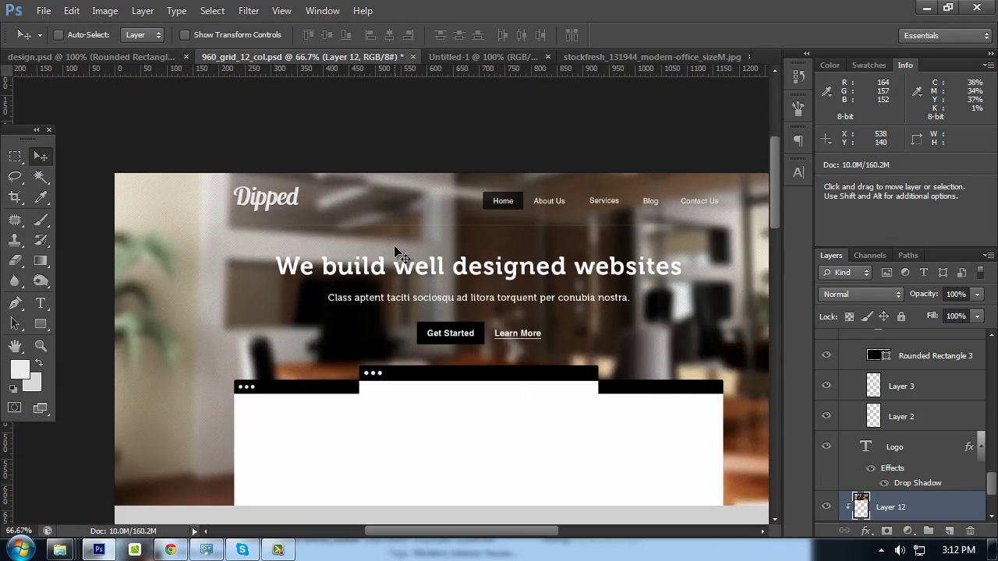
key("Tab")
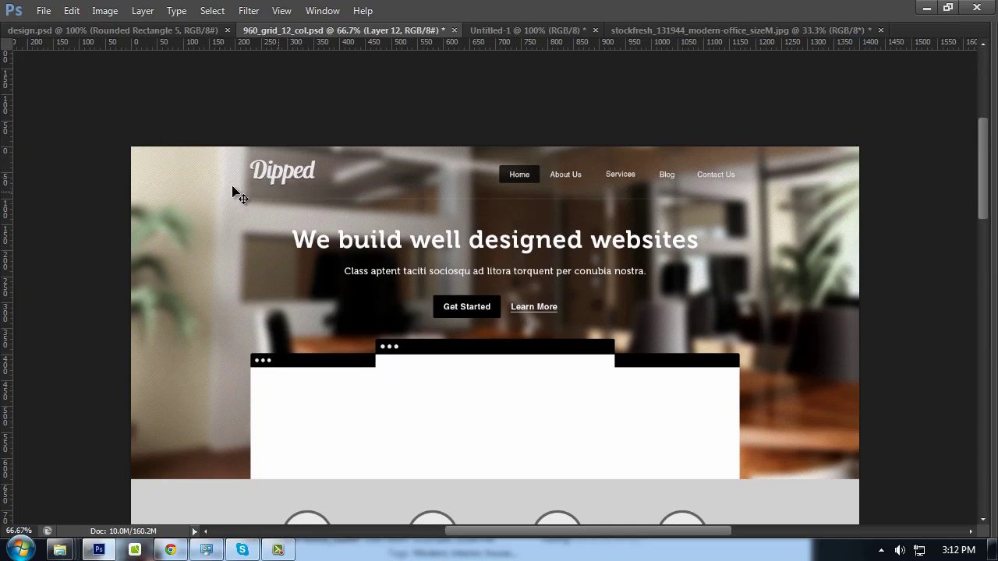
key("Tab")
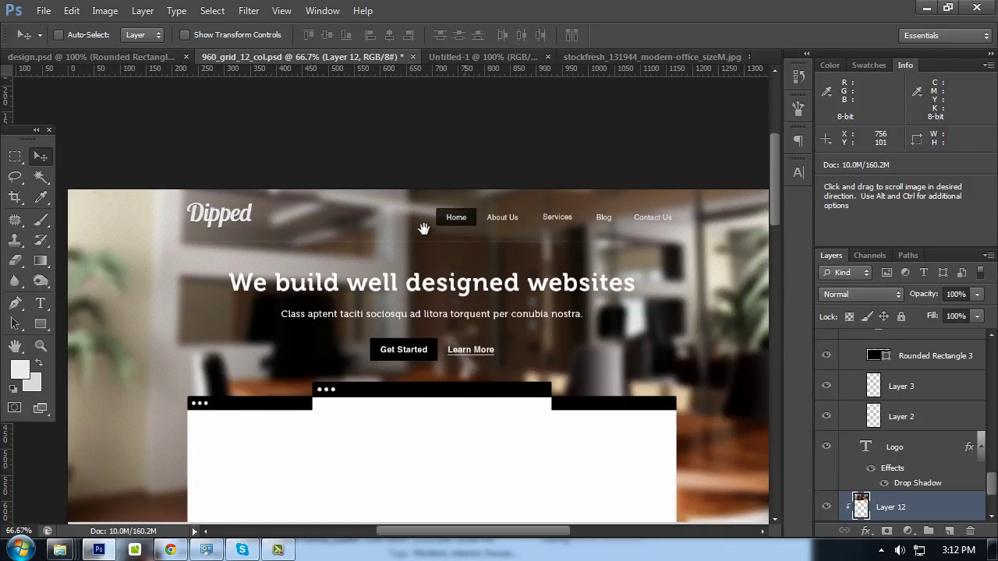
left_click_drag(424, 223, 532, 240)
key("ctrl+plus")
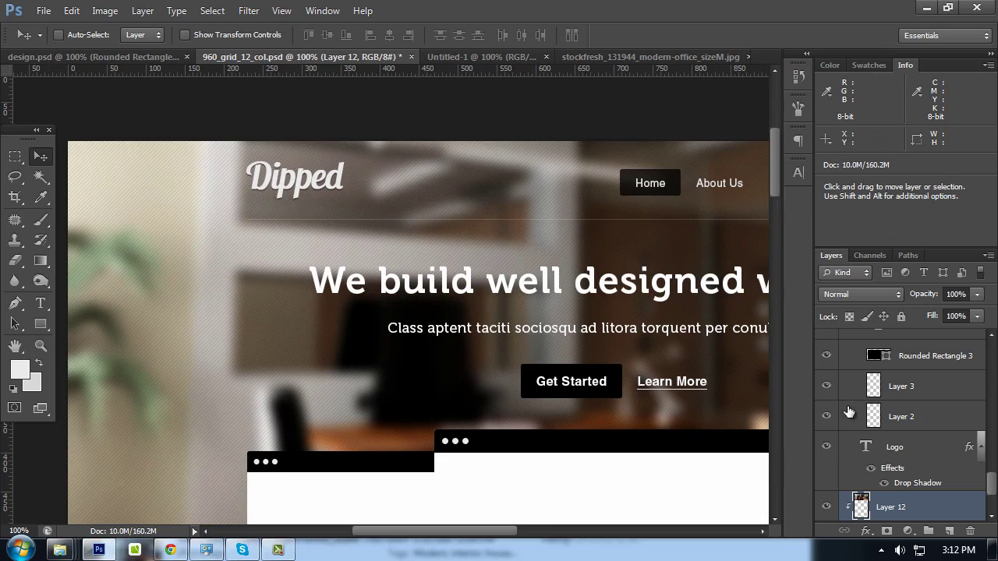
scroll(875, 442, "down", 2)
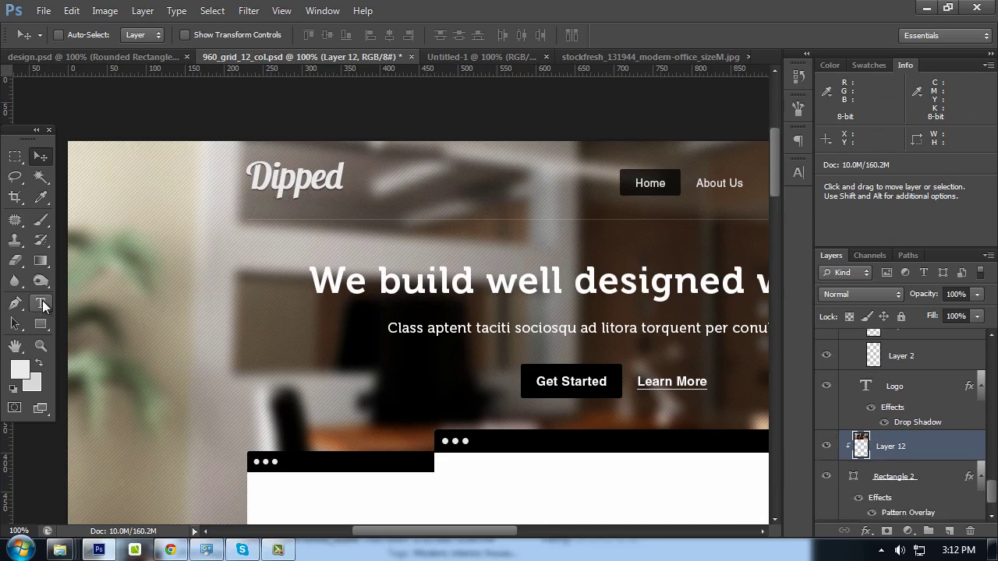
left_click(47, 324)
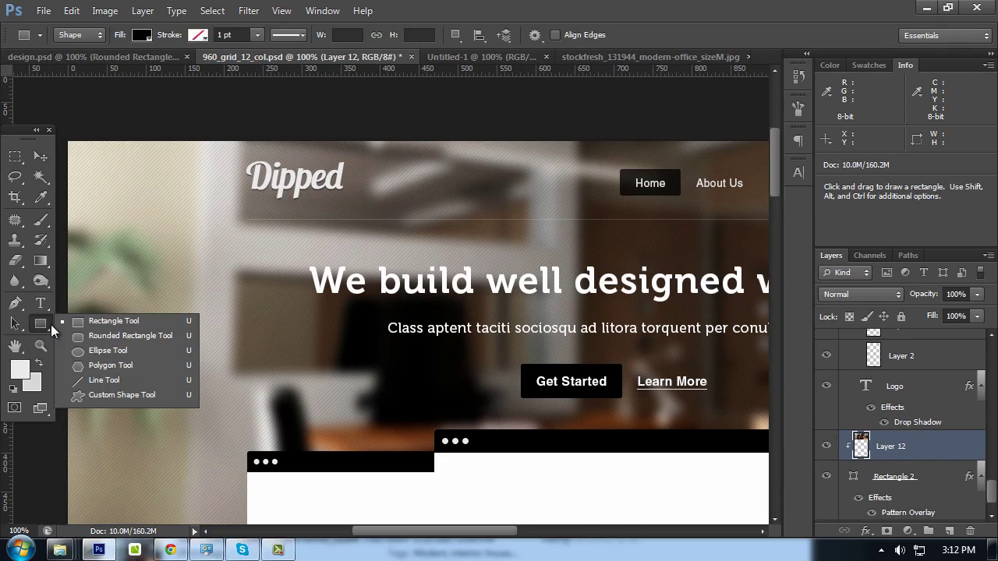
Select the Burn Tool (Midtones, 20% exposure) and tune its brush size
left_click(45, 282)
left_click(90, 301)
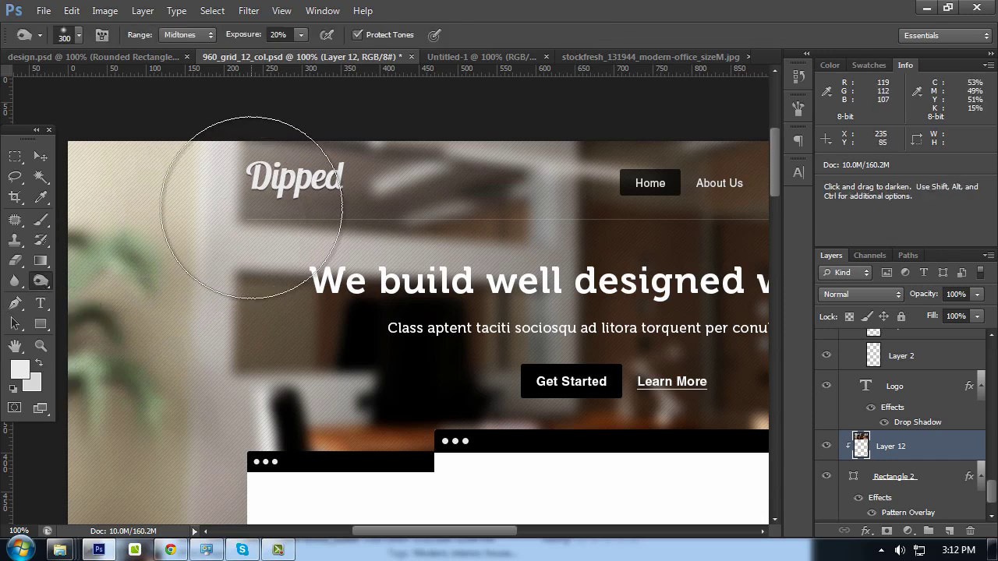
key("bracketleft")
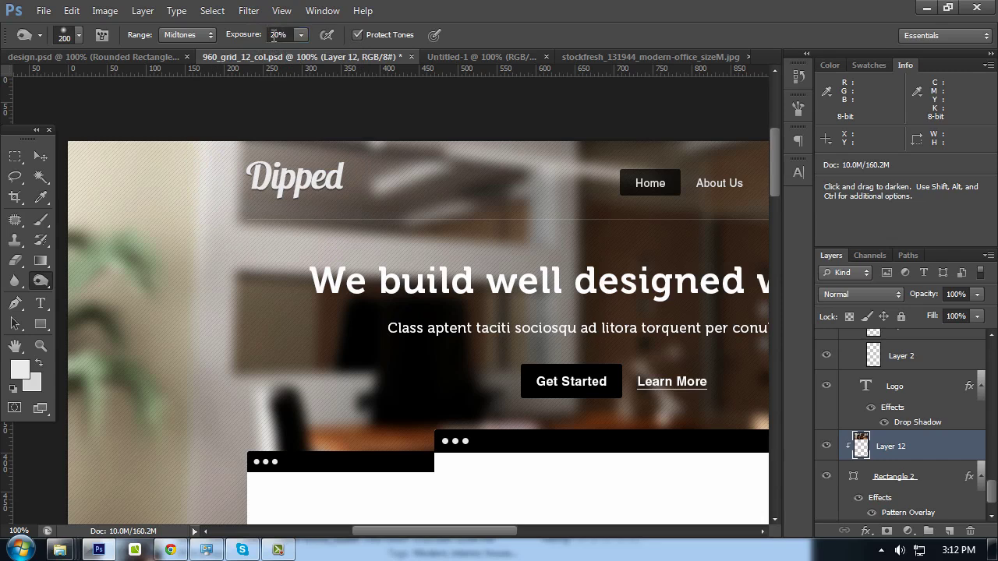
key("bracketleft")
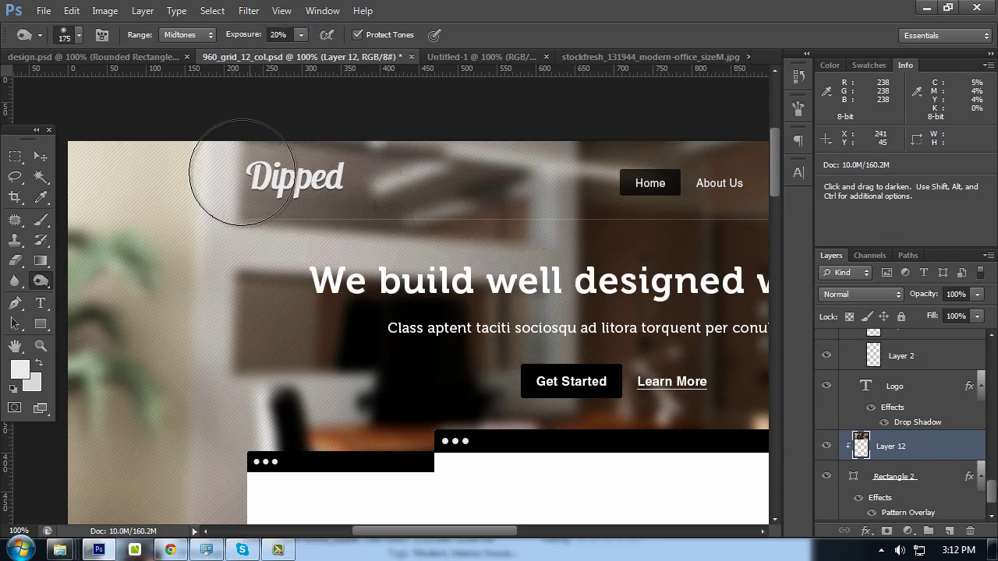
key("bracketright")
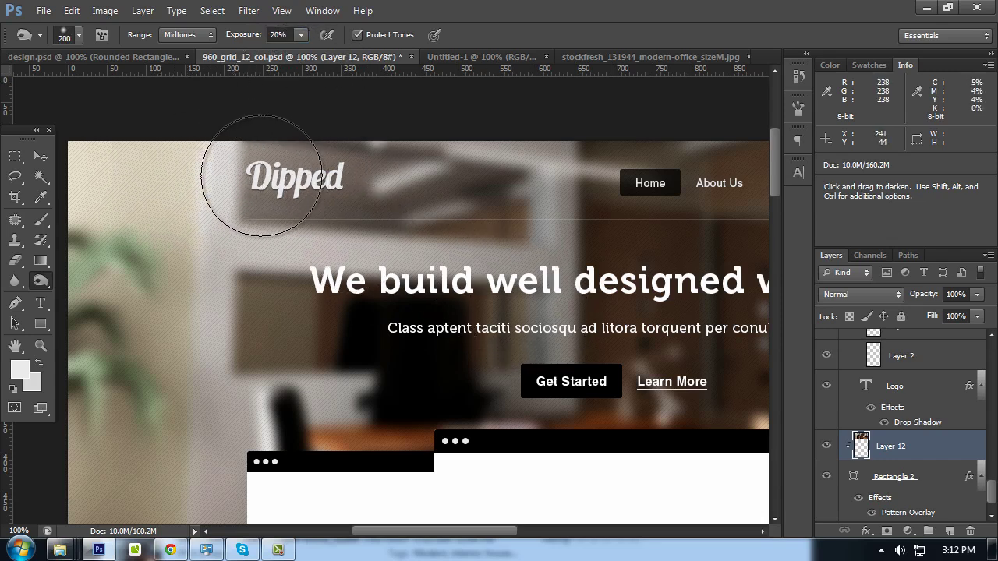
key("bracketright")
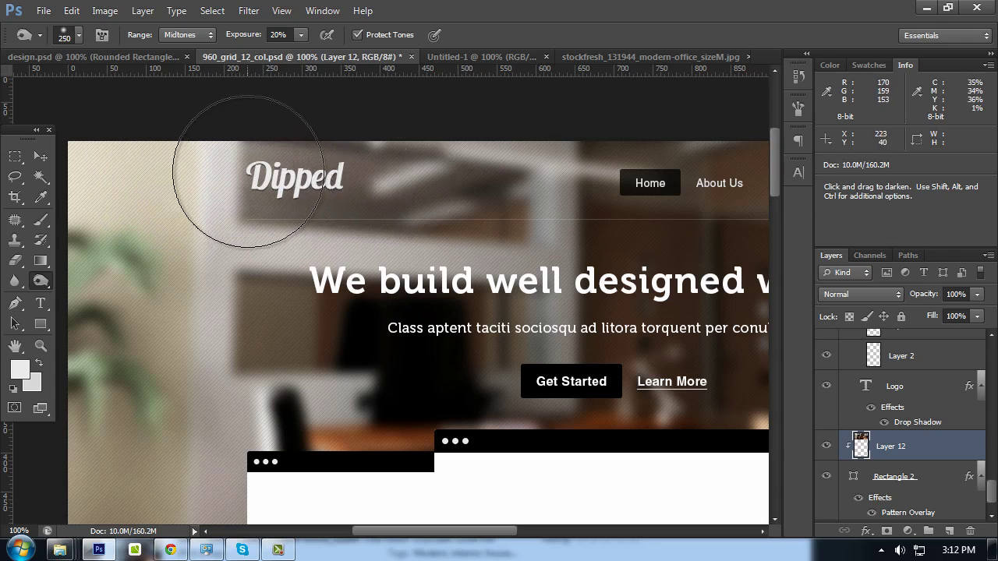
key("bracketleft")
Frame the hero and burn a stroke across the photo behind the headline
key("ctrl")
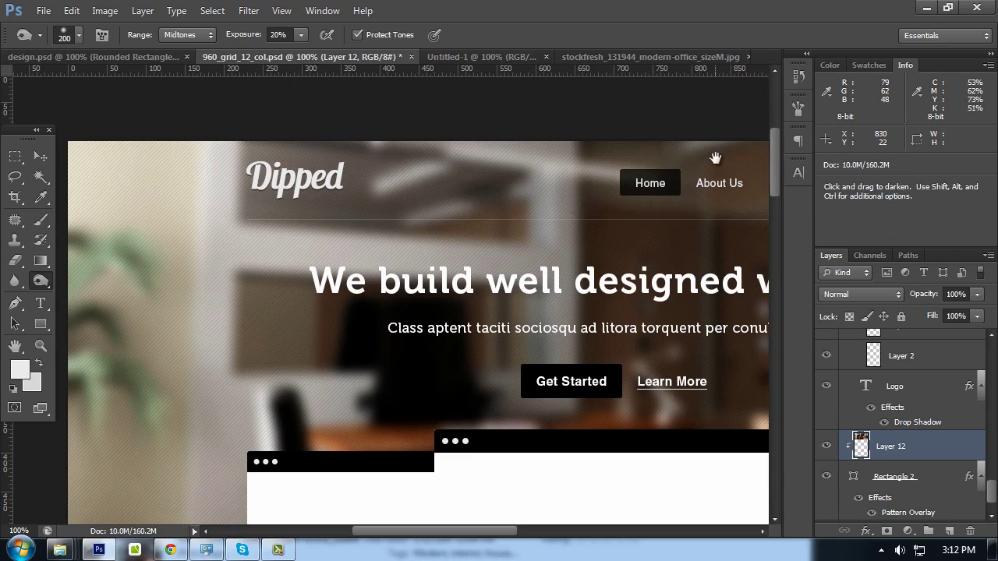
left_click_drag(715, 158, 510, 169)
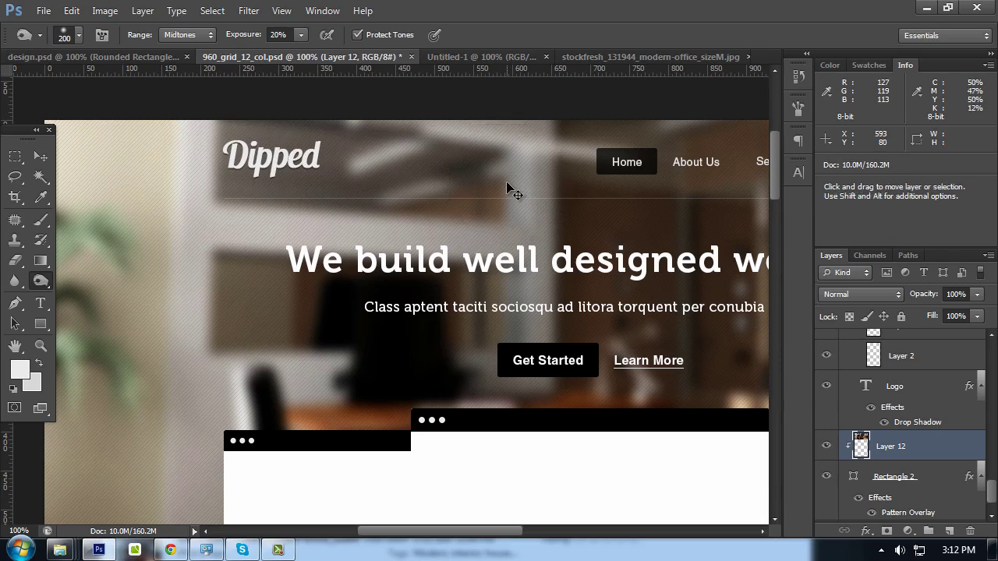
key("ctrl+minus")
left_click_drag(473, 200, 444, 198)
key("ctrl+plus")
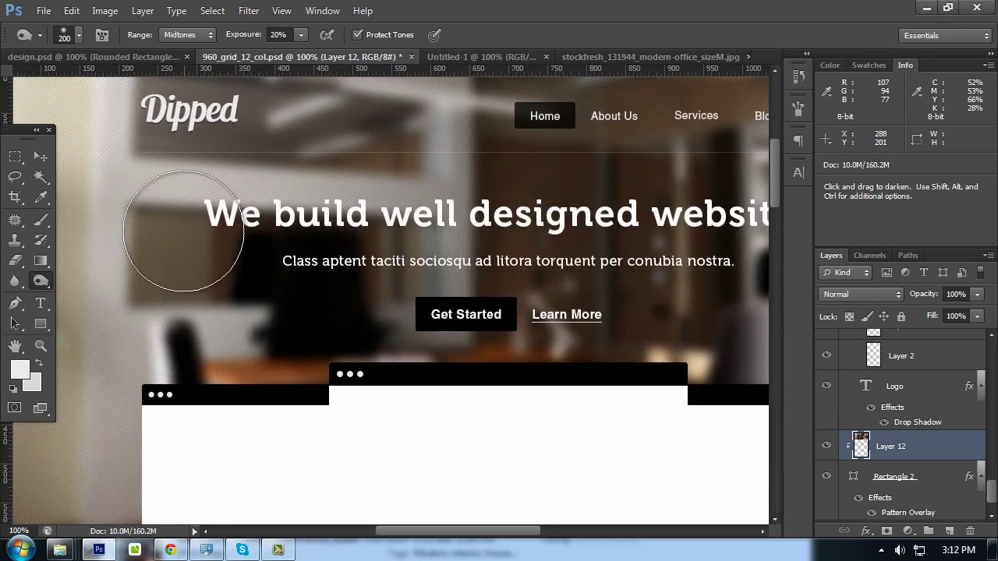
mouse_move(184, 231)
left_mouse_down()
mouse_move(682, 223)
mouse_move(541, 188)
left_mouse_up()
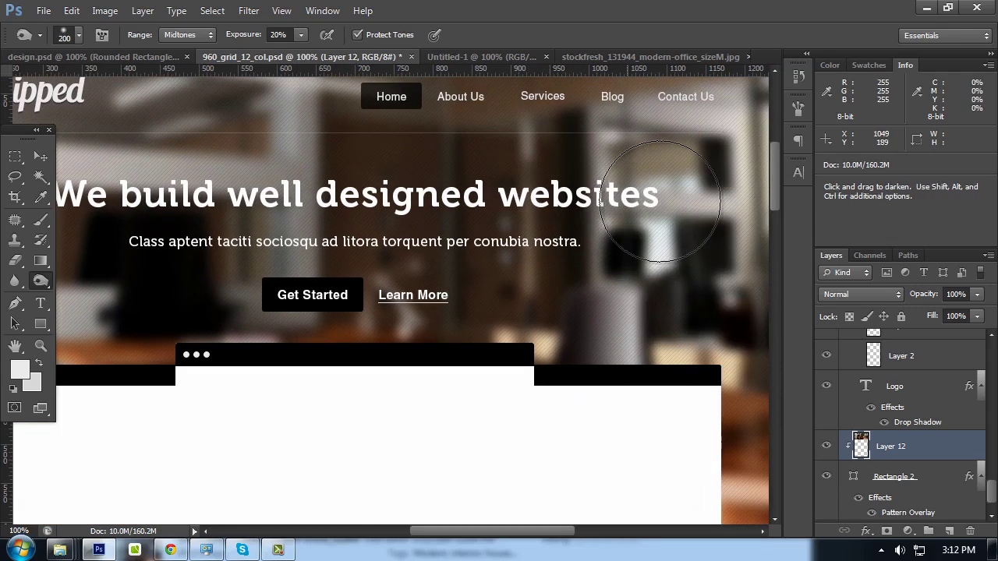
Burn a second pass across the headline area while panning around the header
left_click_drag(659, 201, 751, 199)
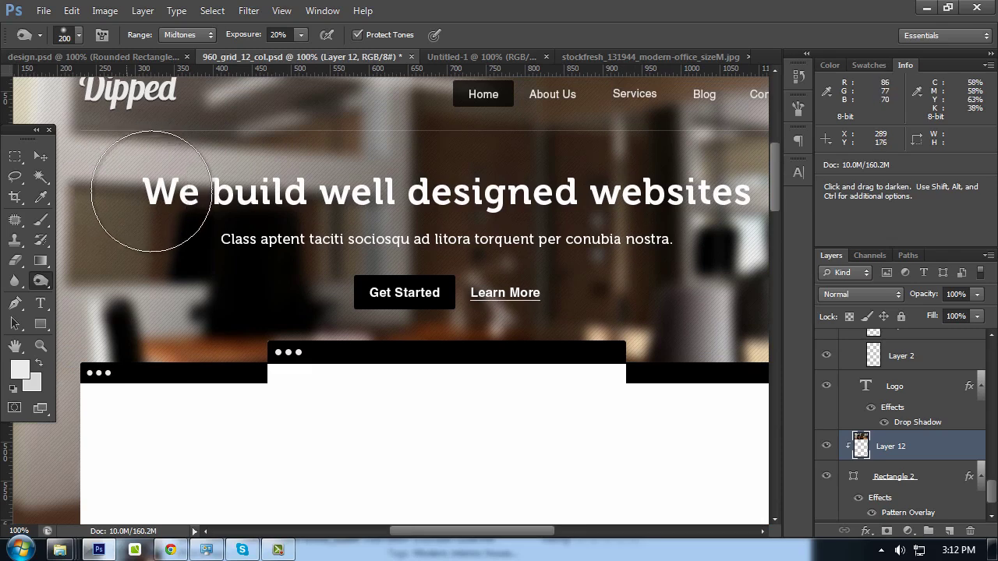
left_click_drag(150, 191, 646, 185)
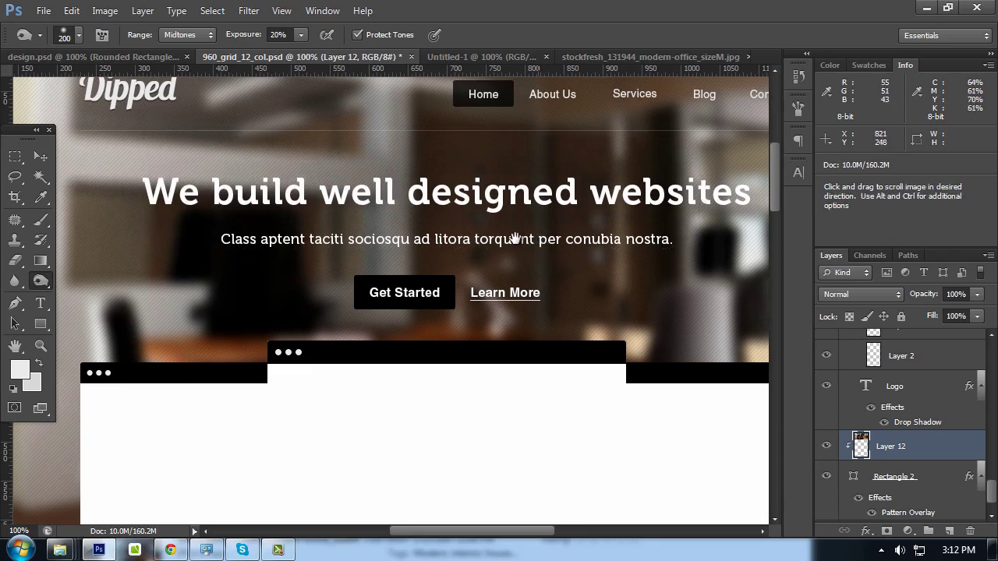
left_click_drag(515, 239, 473, 234)
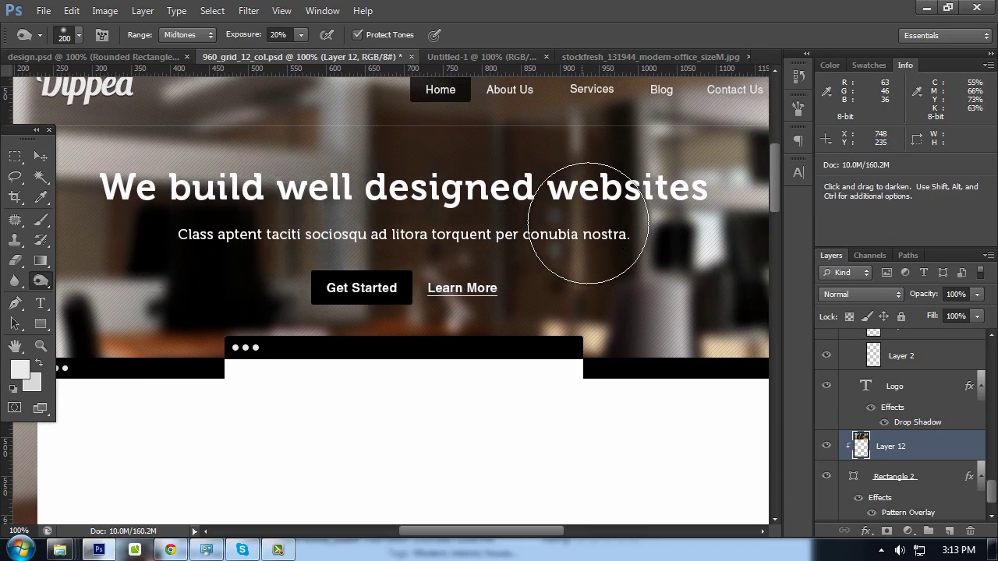
left_click_drag(703, 123, 498, 179)
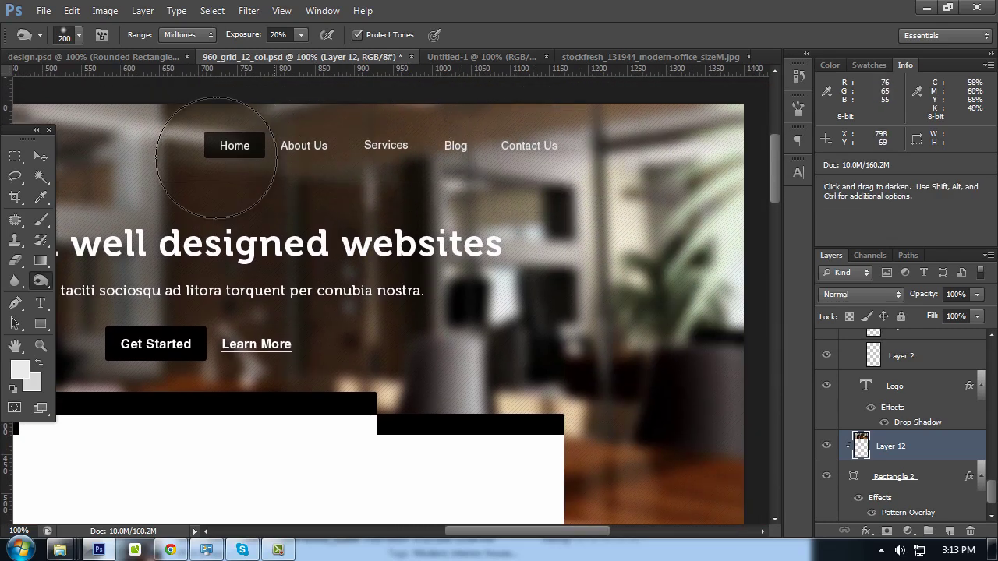
left_click_drag(330, 241, 617, 224)
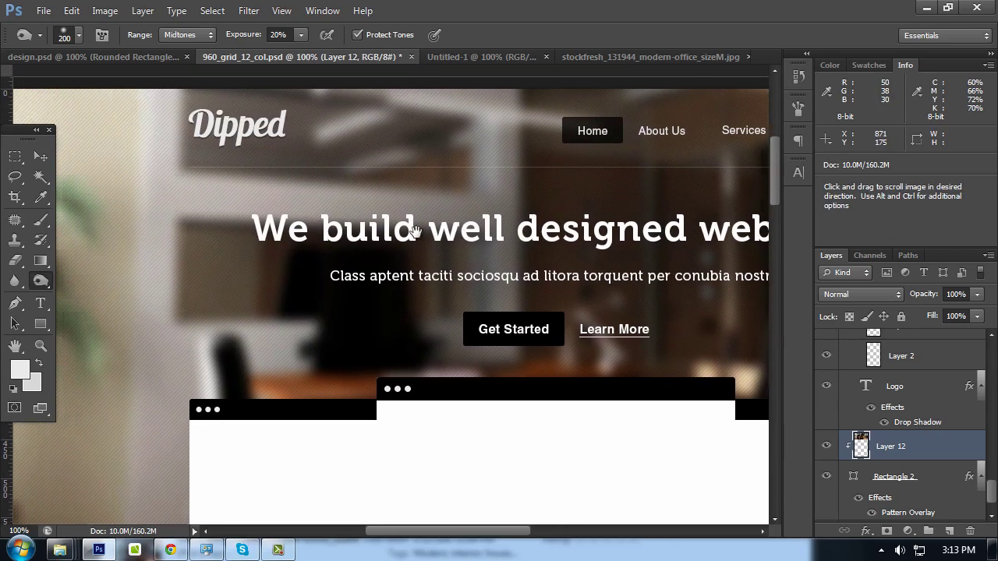
left_click_drag(416, 231, 142, 203)
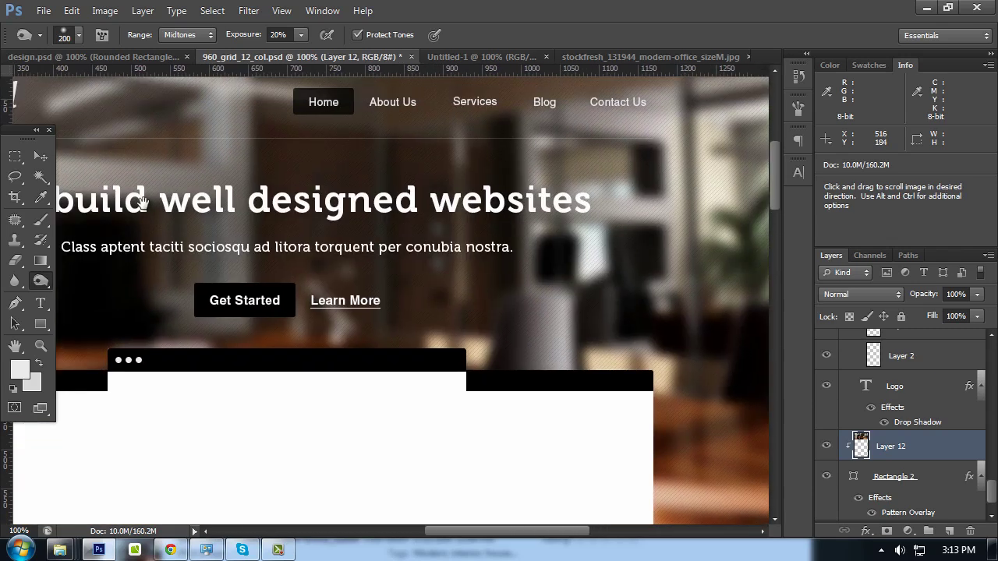
key("ctrl+minus")
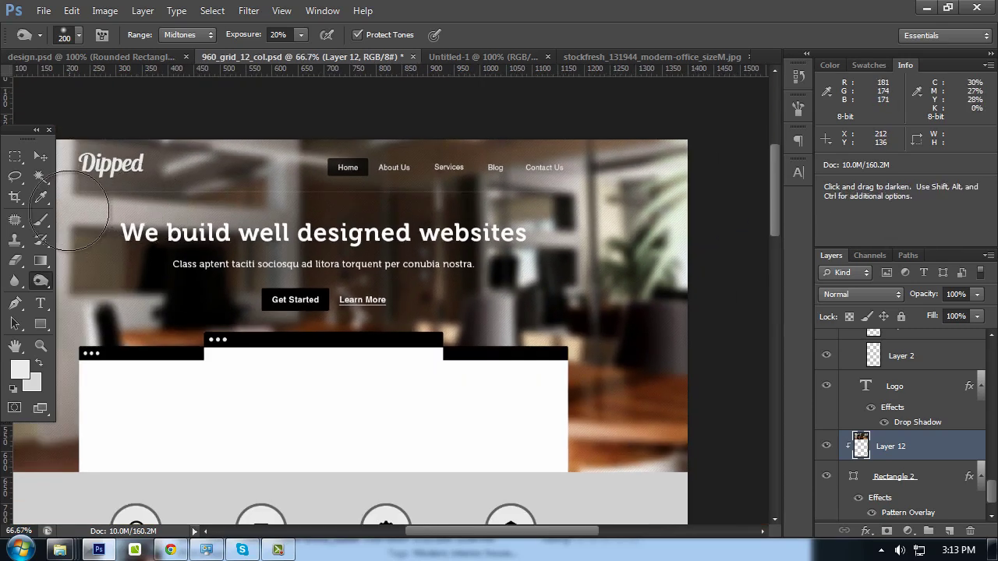
Switch to the Dodge Tool and adjust its brush size
left_click_drag(44, 287, 81, 279)
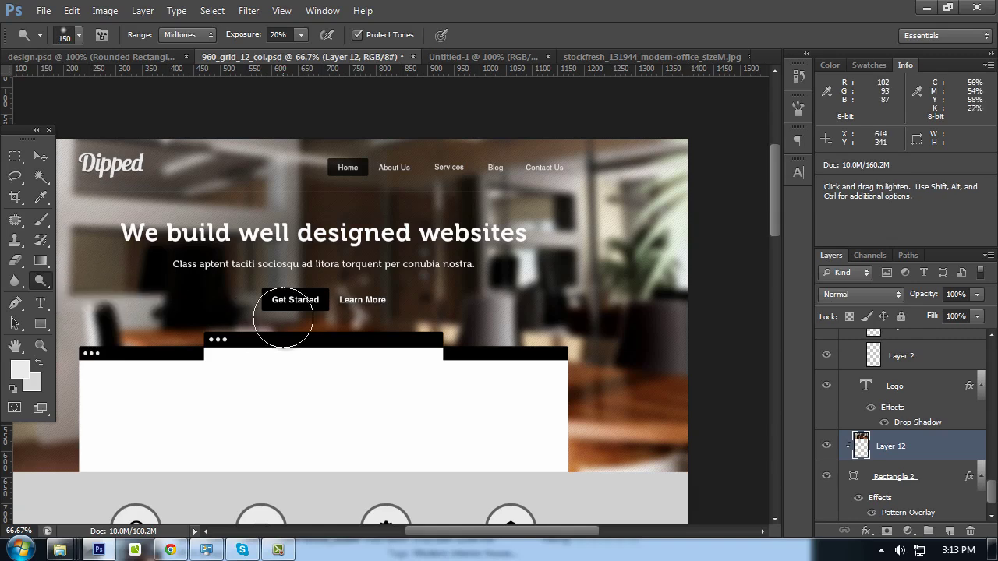
key("bracketleft")
key("bracketleft")
key("ctrl+plus")
key("bracketright")
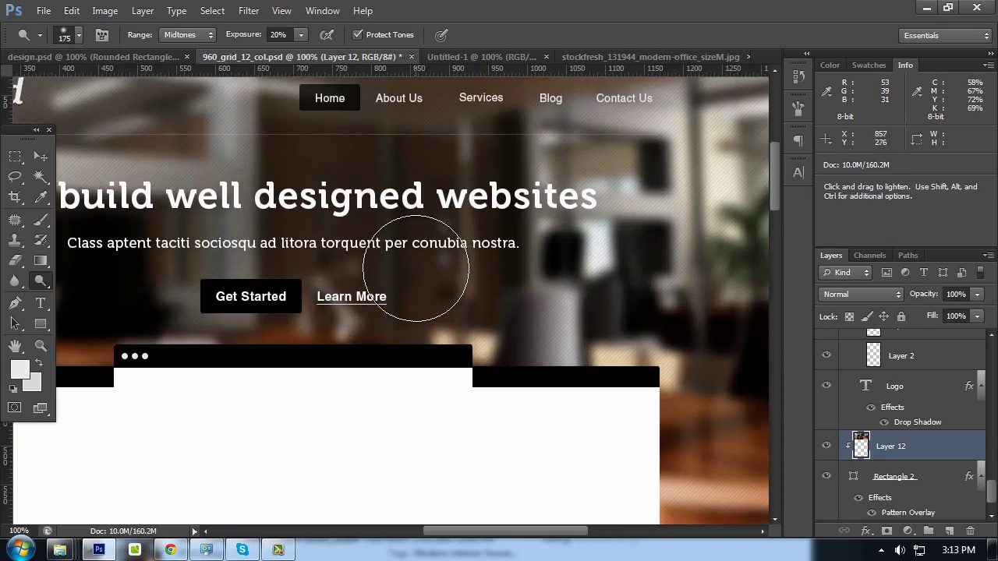
key("bracketright")
key("bracketleft")
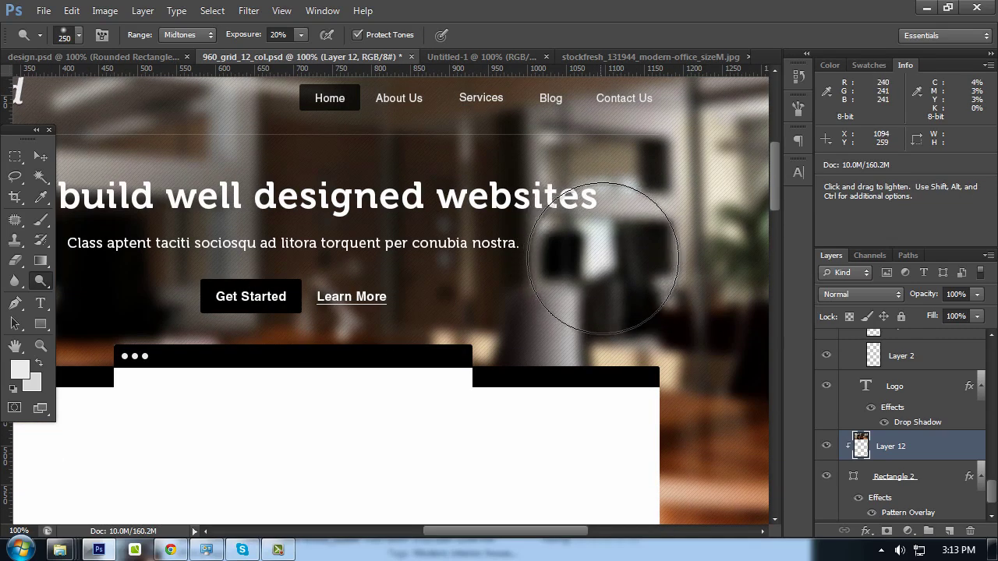
Lighten the left wall area of the blurred office photo with dodge strokes
left_click_drag(605, 242, 483, 334)
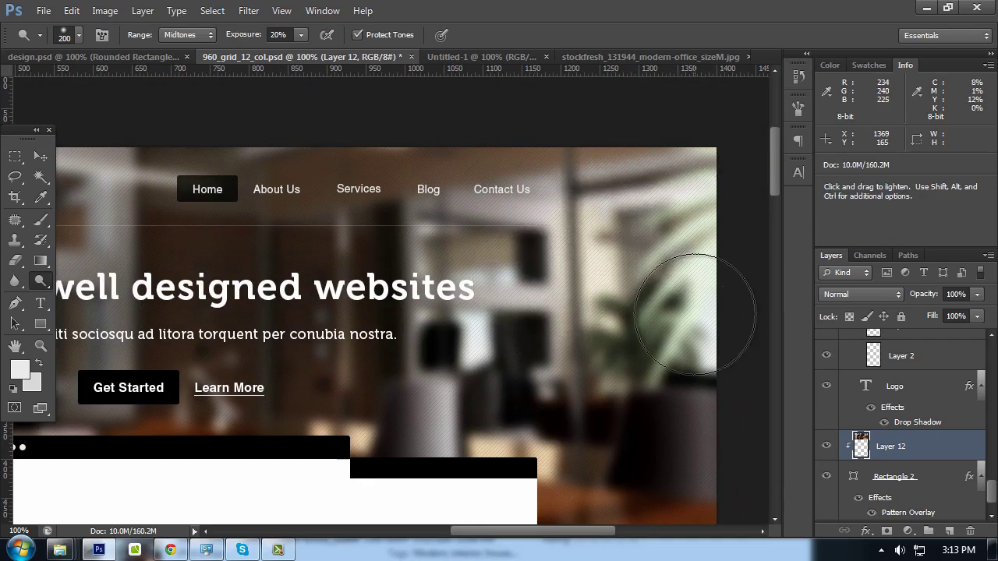
left_click_drag(126, 274, 430, 280)
left_click_drag(273, 244, 434, 239)
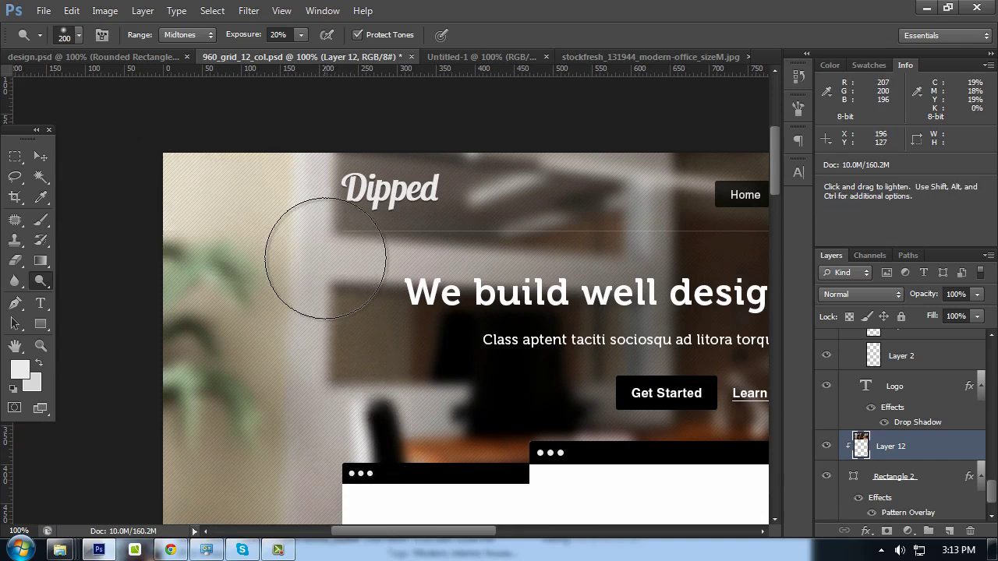
key("ctrl+minus")
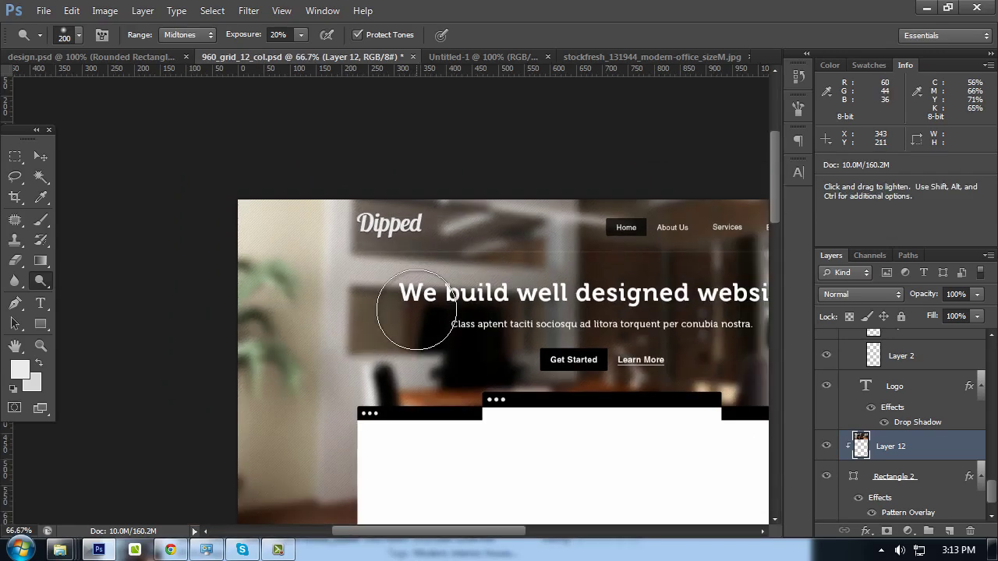
Preview the hero without panels, restore them, and return to the Move tool
key("Tab")
mouse_move(457, 251)
left_mouse_down()
mouse_move(452, 178)
mouse_move(414, 187)
left_mouse_up()
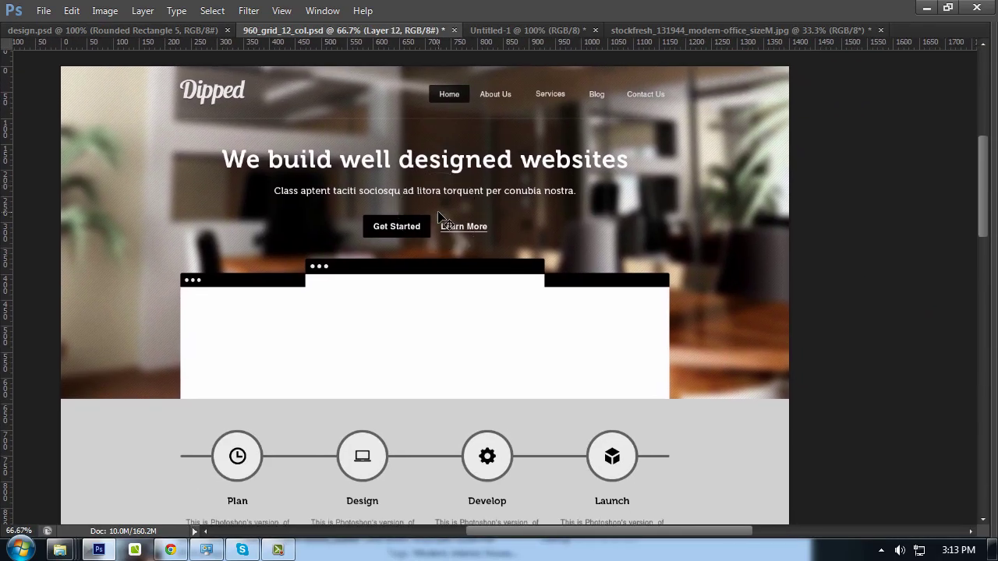
key("ctrl+plus")
key("Tab")
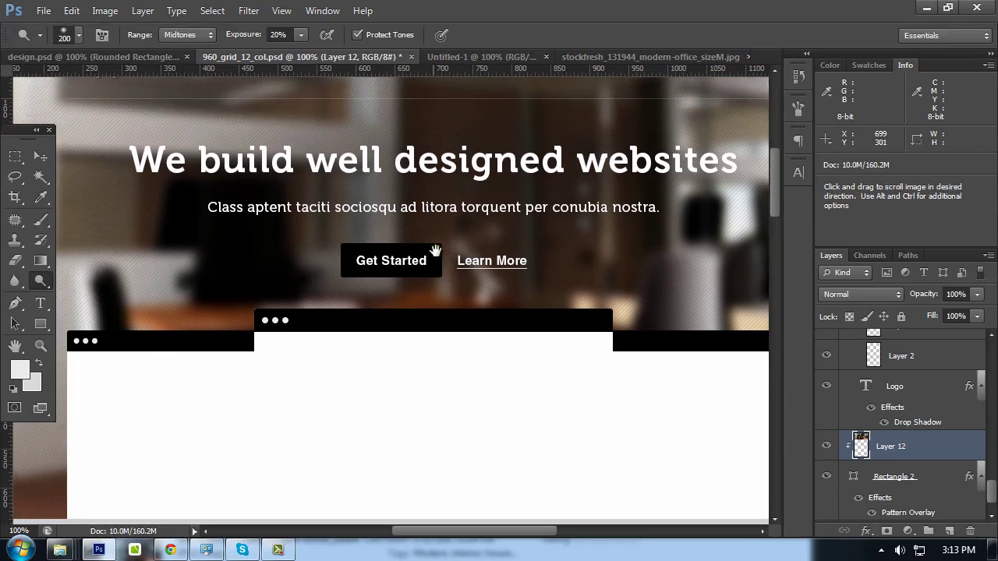
left_click_drag(435, 250, 446, 251)
left_click_drag(475, 246, 513, 248)
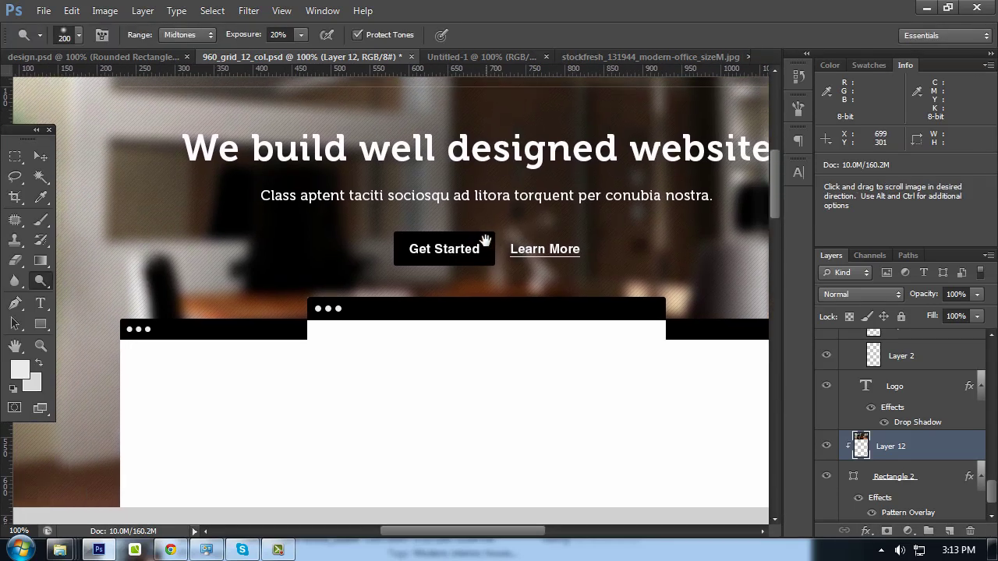
left_click(39, 156)
In Untitled-1, sample the red #fb2f3a swatch for the foreground, then cancel
scroll(471, 112, "up", 2)
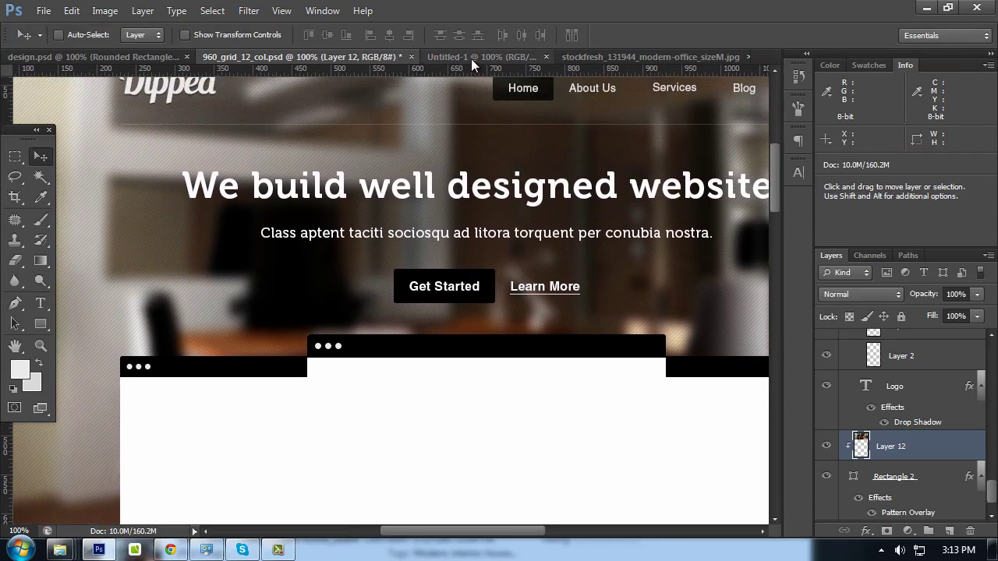
left_click(471, 57)
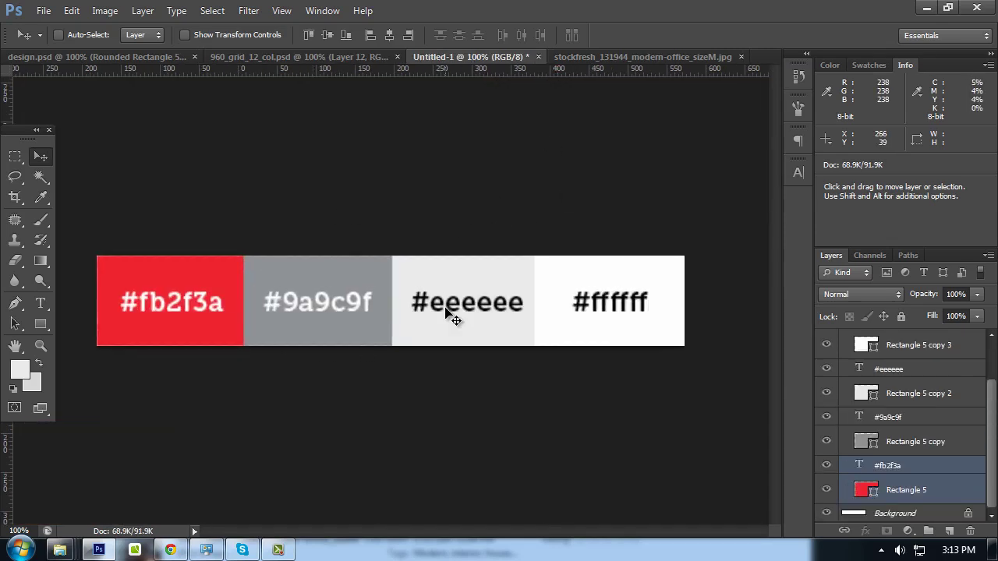
left_click(20, 370)
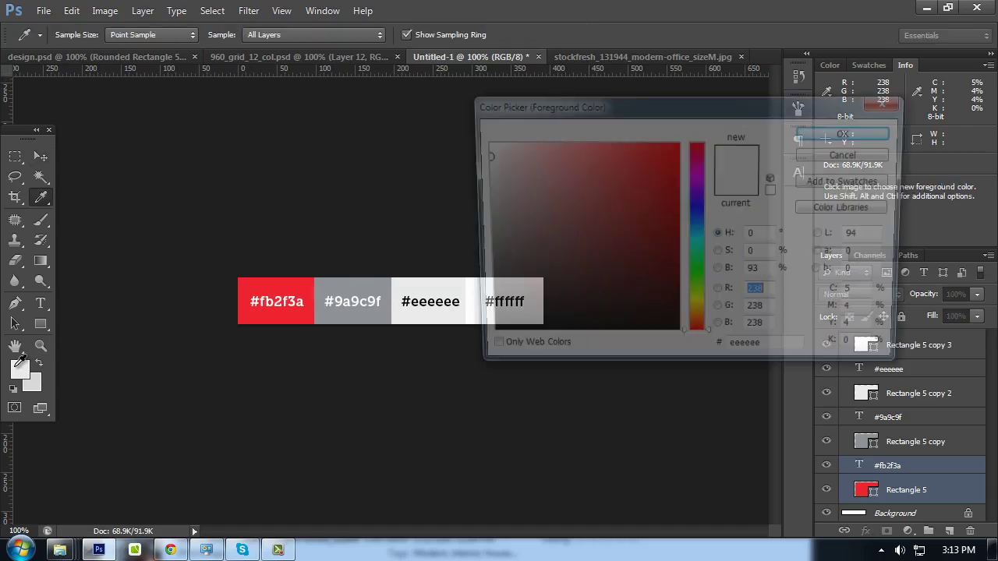
left_click(280, 286)
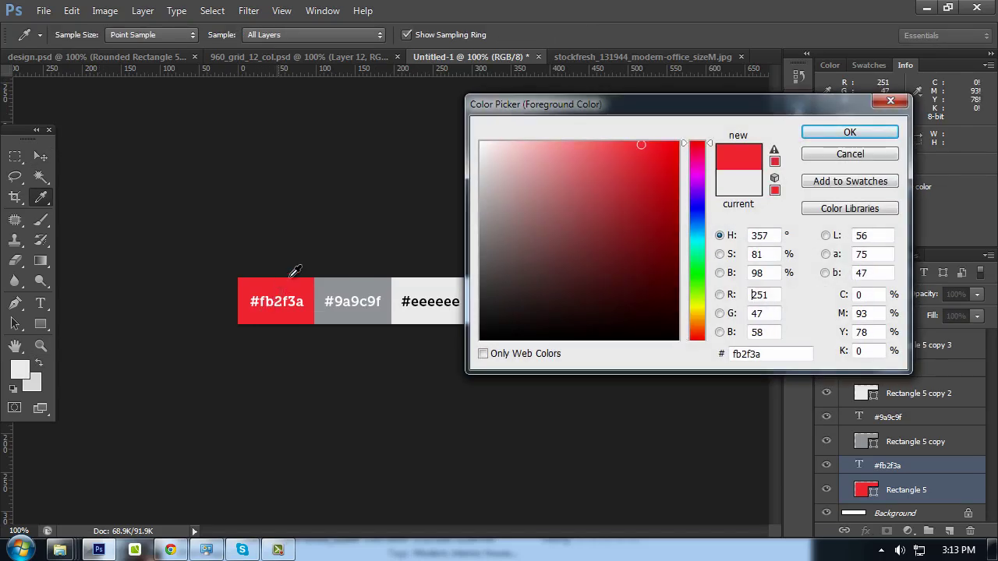
left_click(883, 160)
Sample the gray #9a9c9f swatch for the background, then cancel another foreground pick
left_click(34, 382)
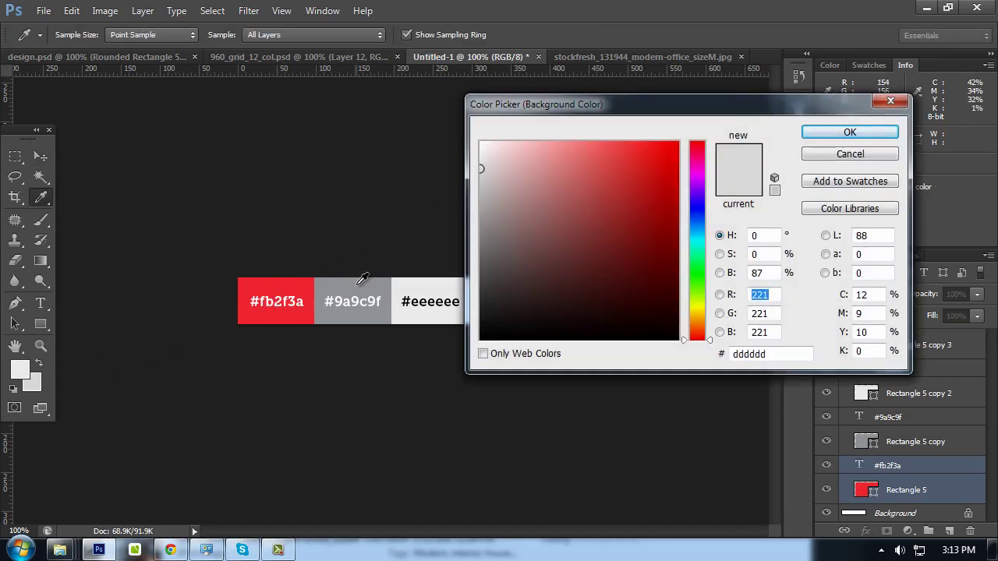
left_click(361, 281)
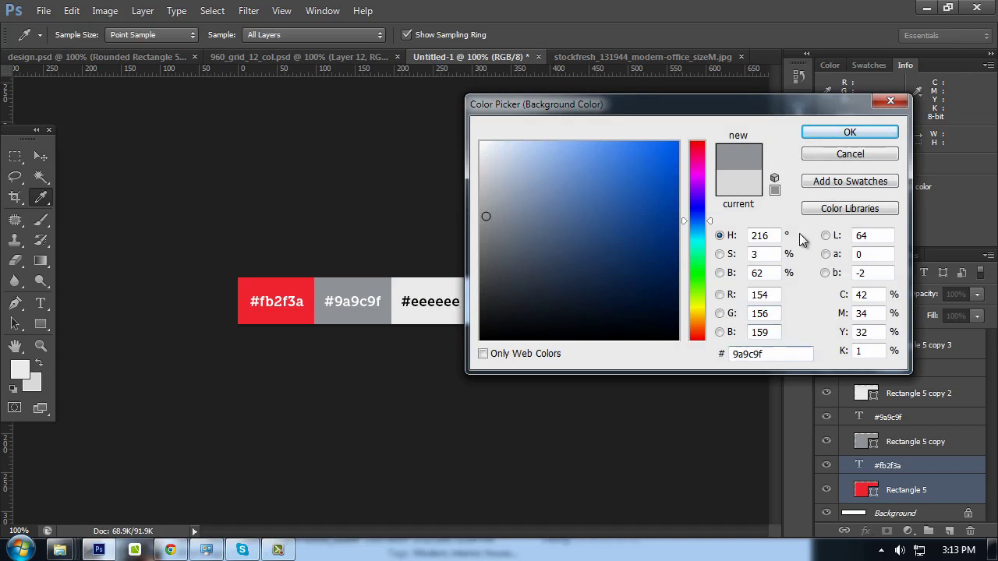
left_click(824, 154)
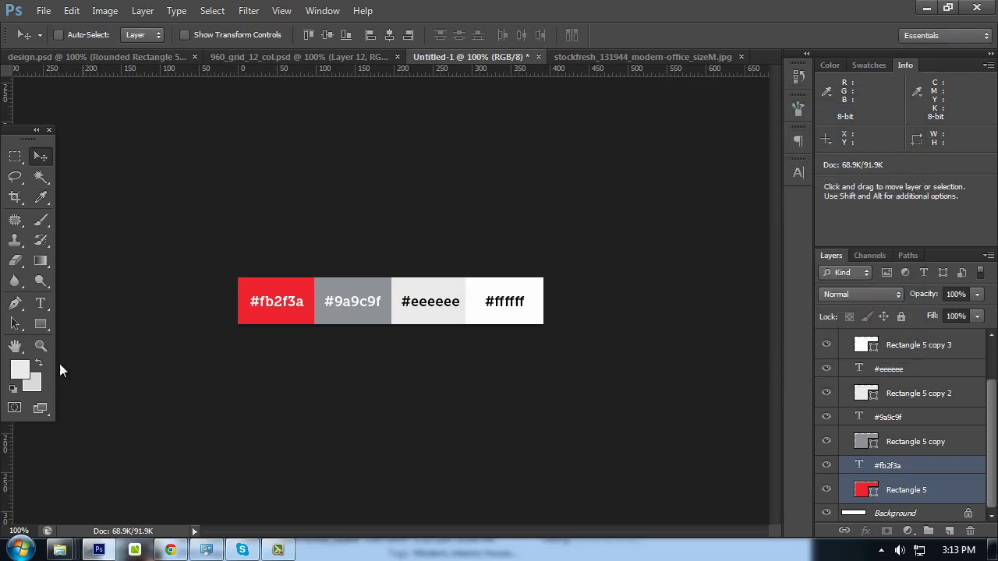
left_click(20, 370)
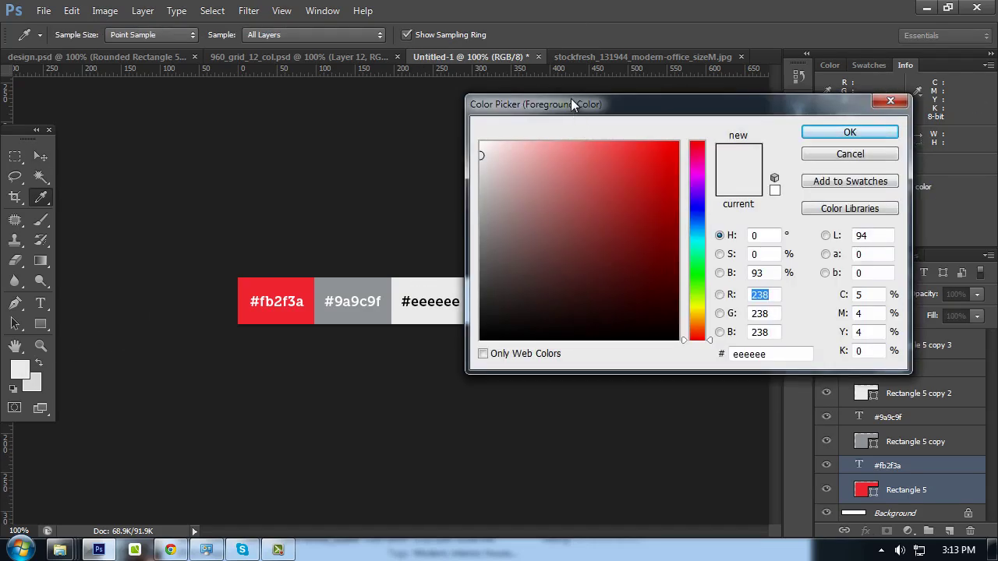
left_click_drag(571, 104, 657, 133)
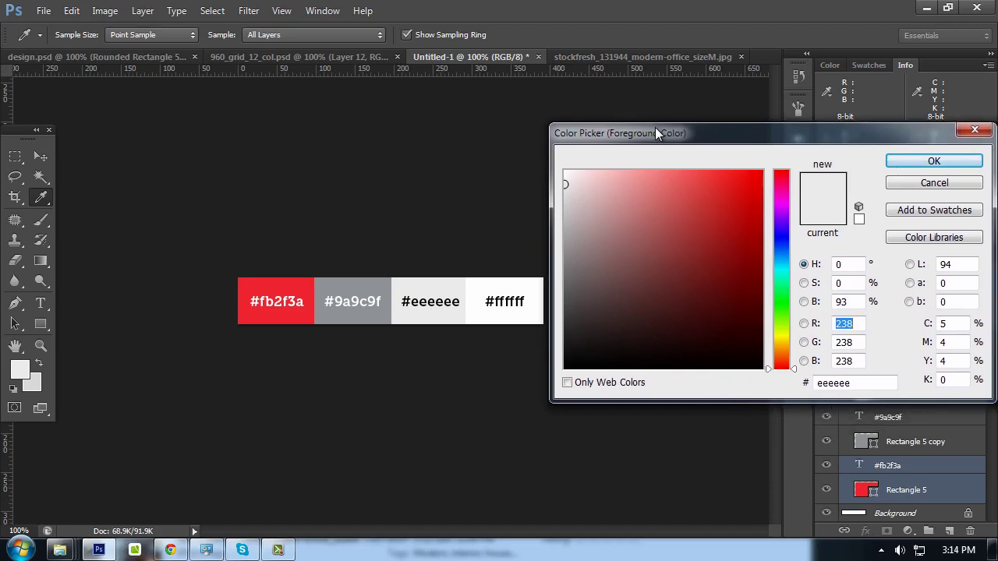
left_click(893, 183)
Set the background colour to white #ffffff and return to design.psd
left_click(36, 379)
left_click(544, 282)
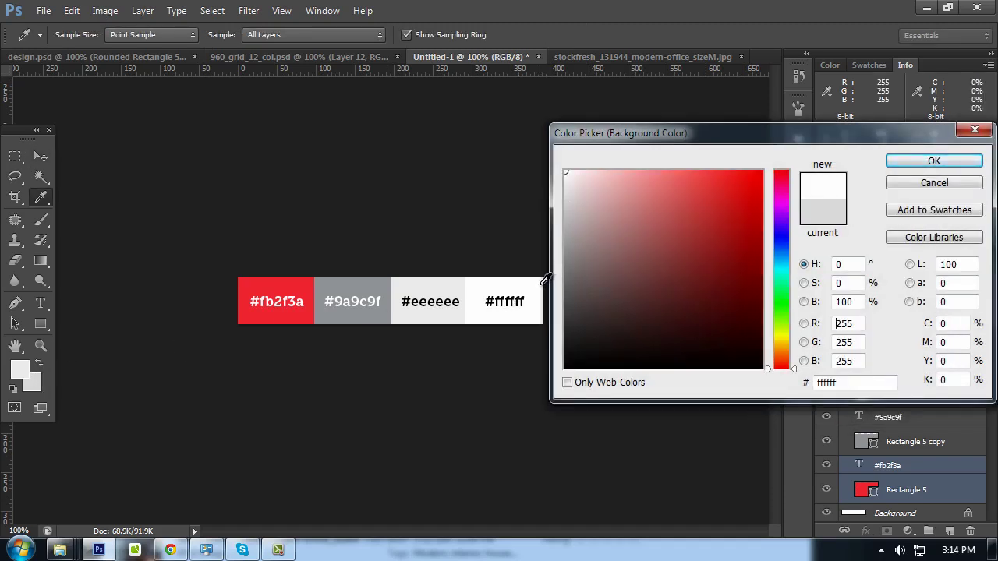
left_click(931, 164)
key("v")
left_click(131, 56)
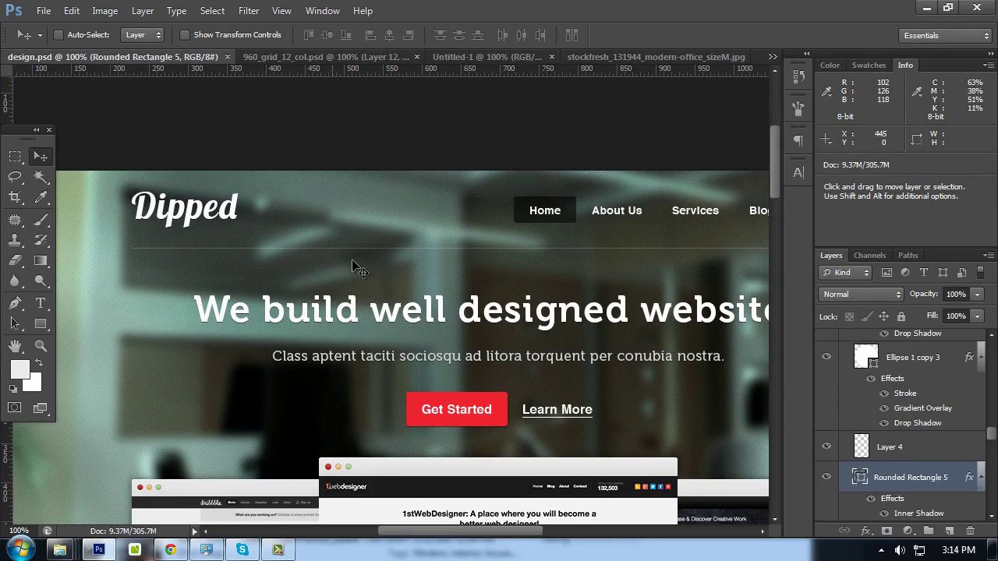
left_click_drag(376, 327, 375, 162)
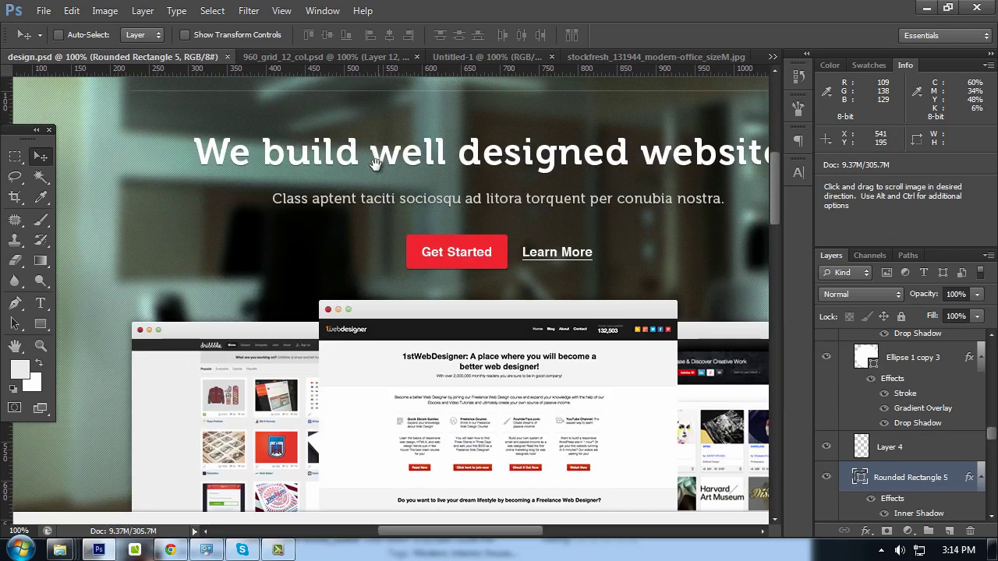
Preview design.psd full-width, then zoom out to 66.7% and scroll the page
key("Tab")
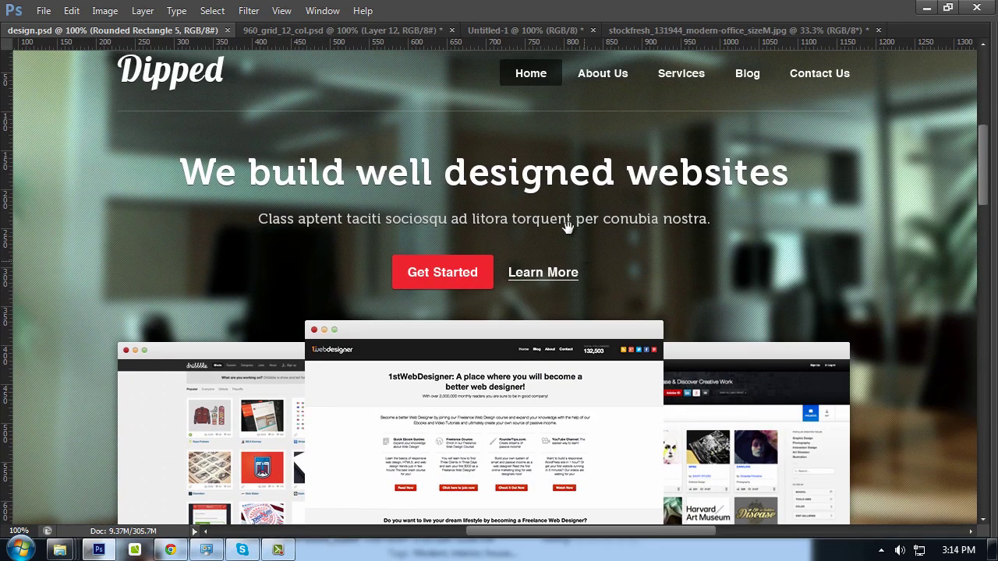
key("Tab")
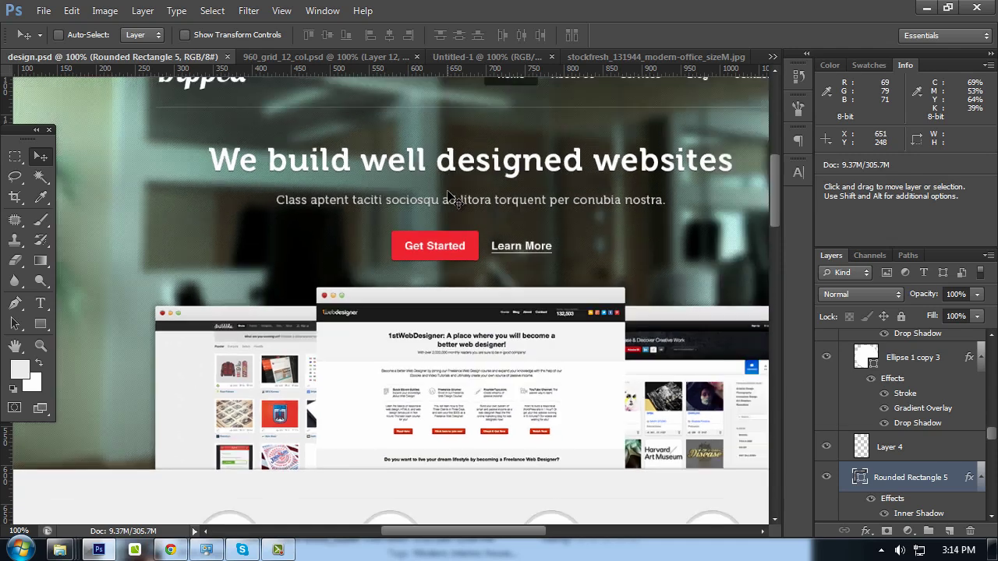
key("ctrl+minus")
scroll(524, 232, "down", 2)
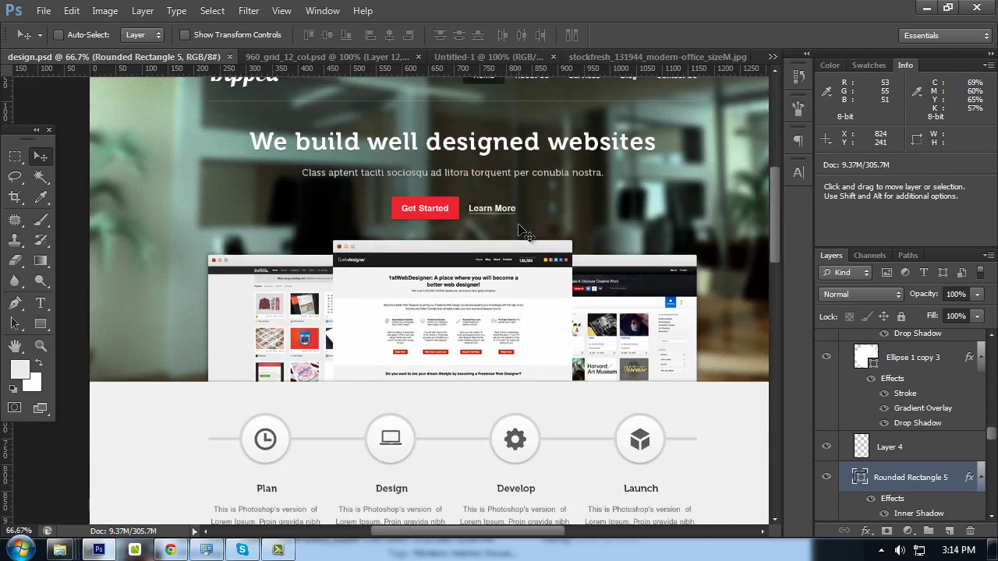
scroll(524, 232, "down", 1)
scroll(518, 179, "up", 3)
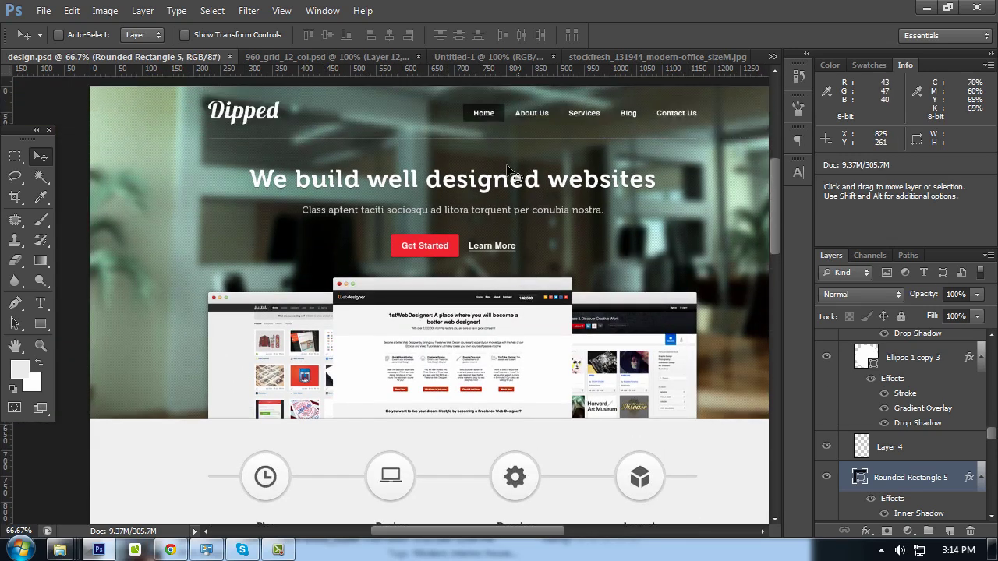
Flip between design.psd and 960_grid_12_col.psd to compare the two heroes
left_click(311, 57)
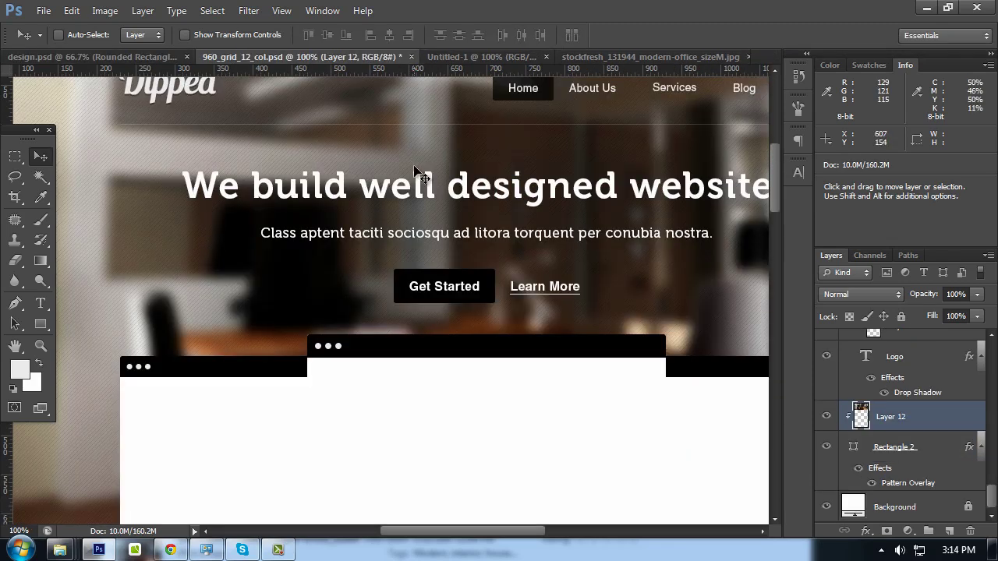
key("ctrl+minus")
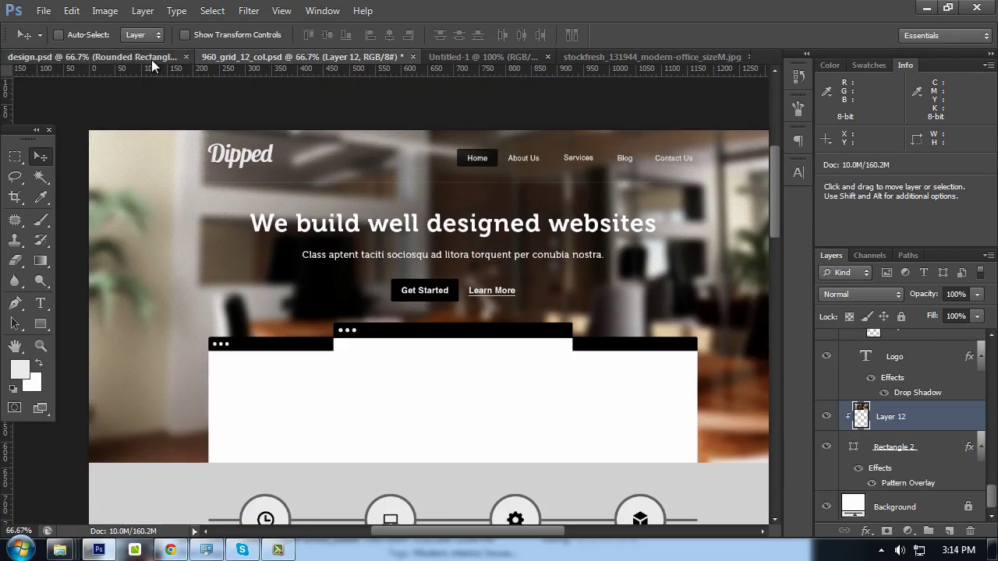
left_click(151, 59)
left_click(268, 57)
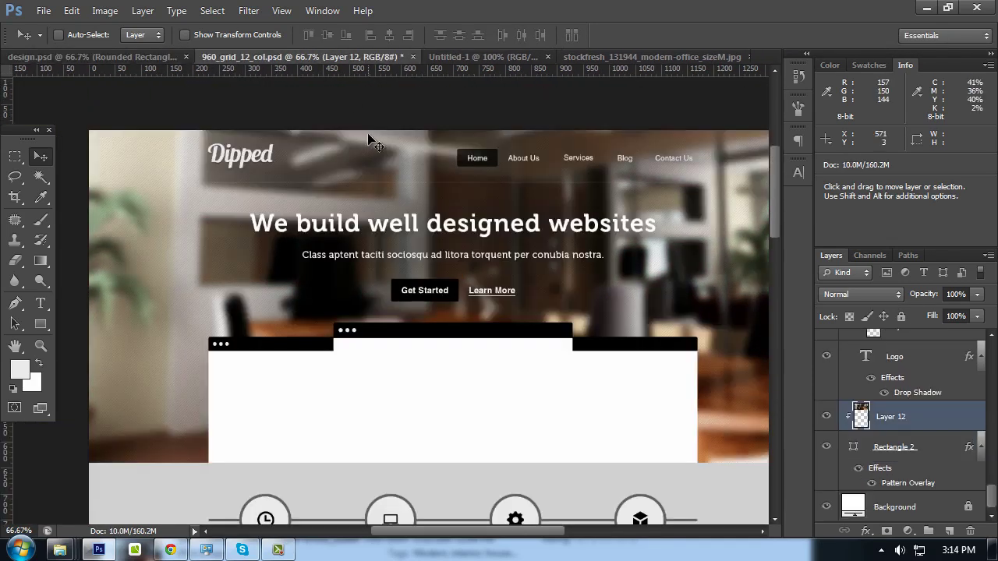
left_click(144, 55)
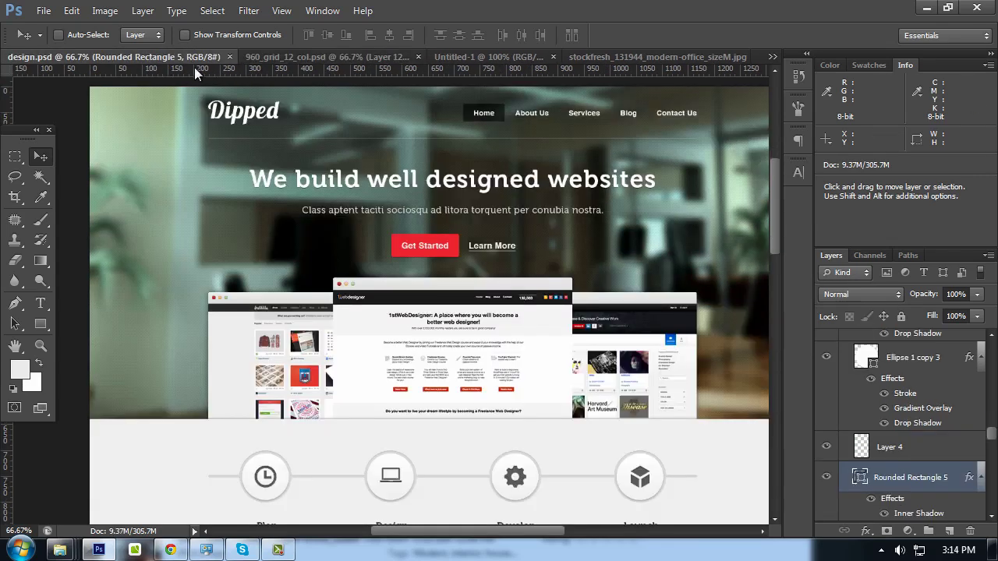
left_click(277, 60)
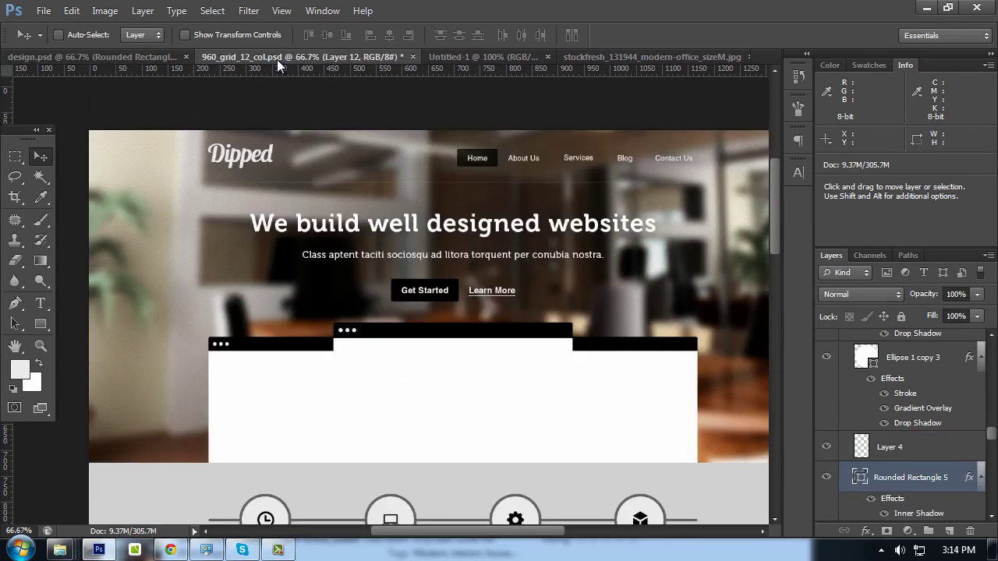
left_click(134, 58)
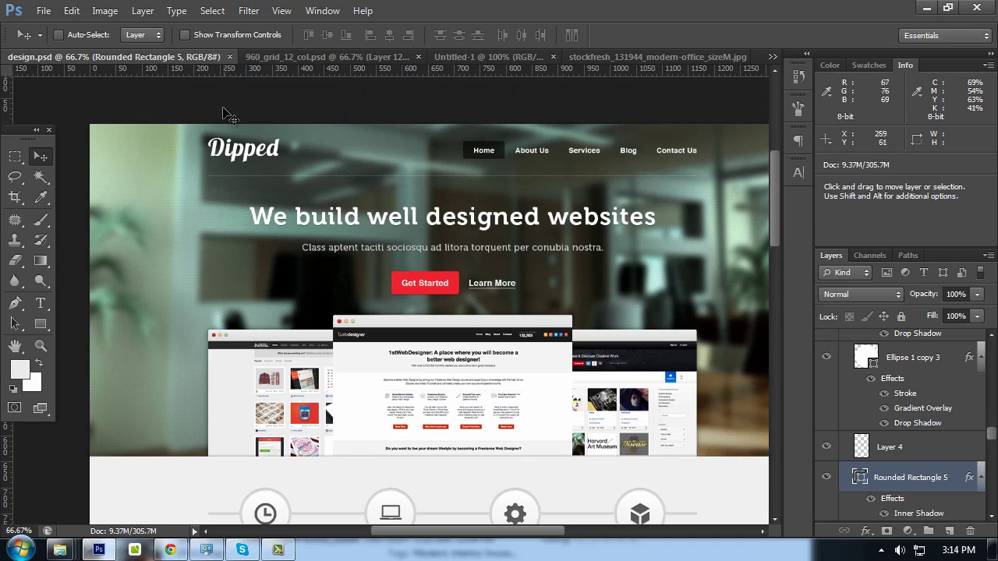
left_click(248, 57)
Select the blurred office photo layer in design.psd, then finish on the 960 grid file
scroll(209, 212, "down", 1)
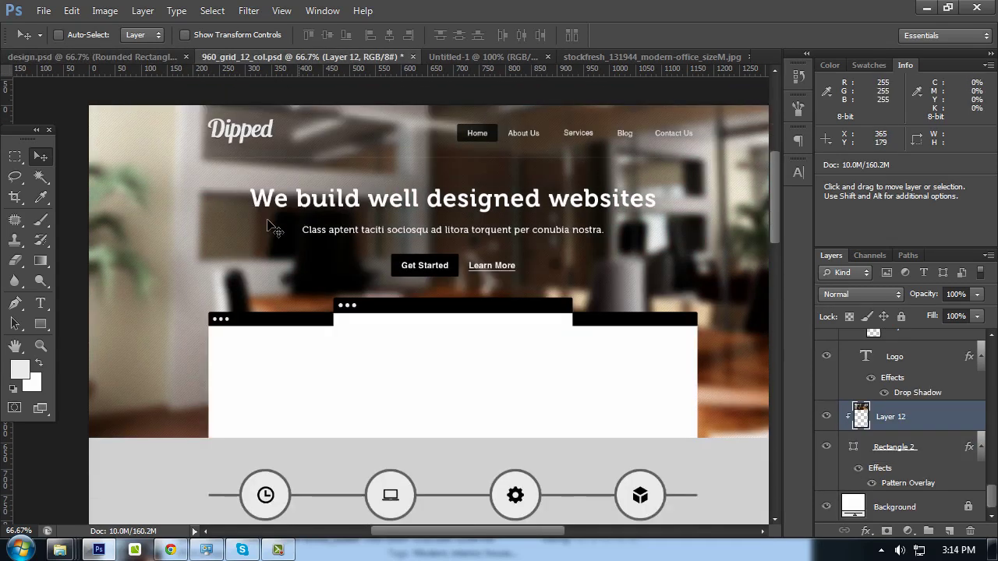
left_click(143, 56)
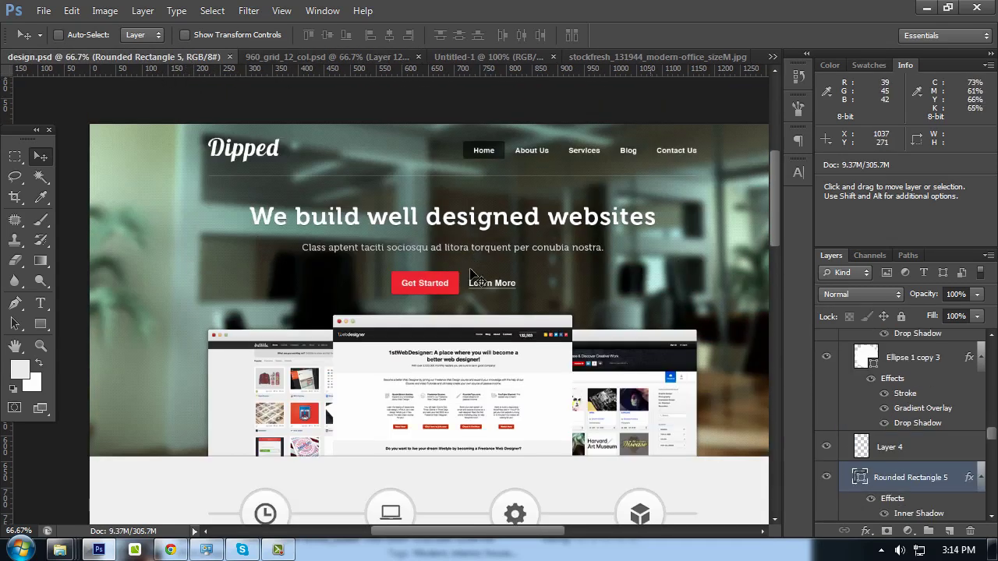
scroll(210, 210, "down", 2)
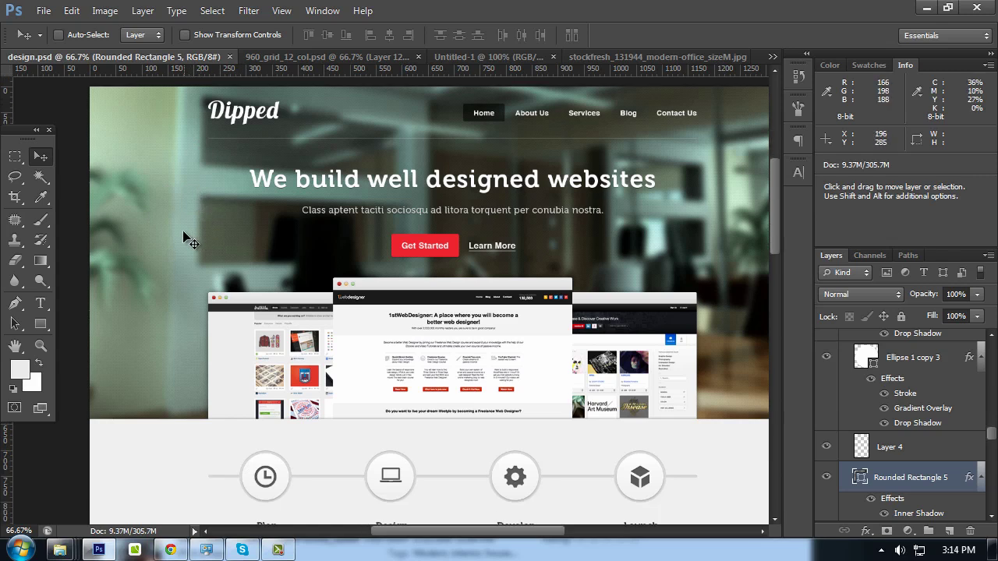
left_click(187, 237, "ctrl")
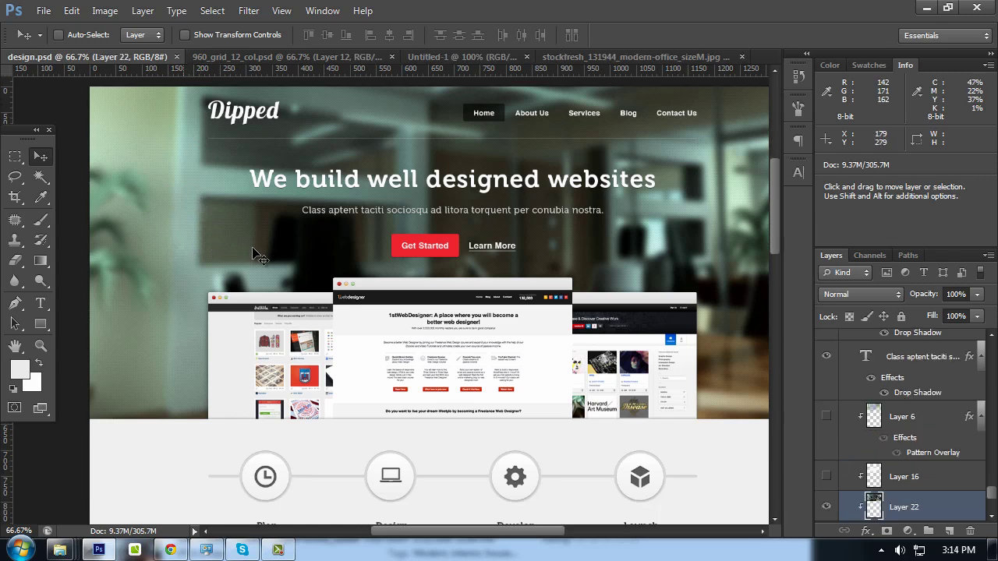
scroll(257, 256, "up", 1)
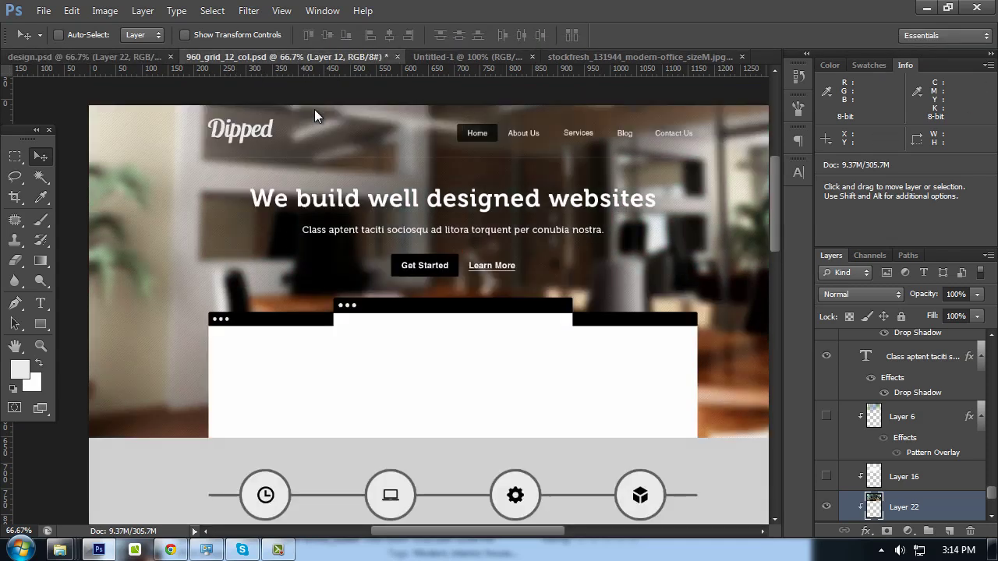
left_click(261, 57)
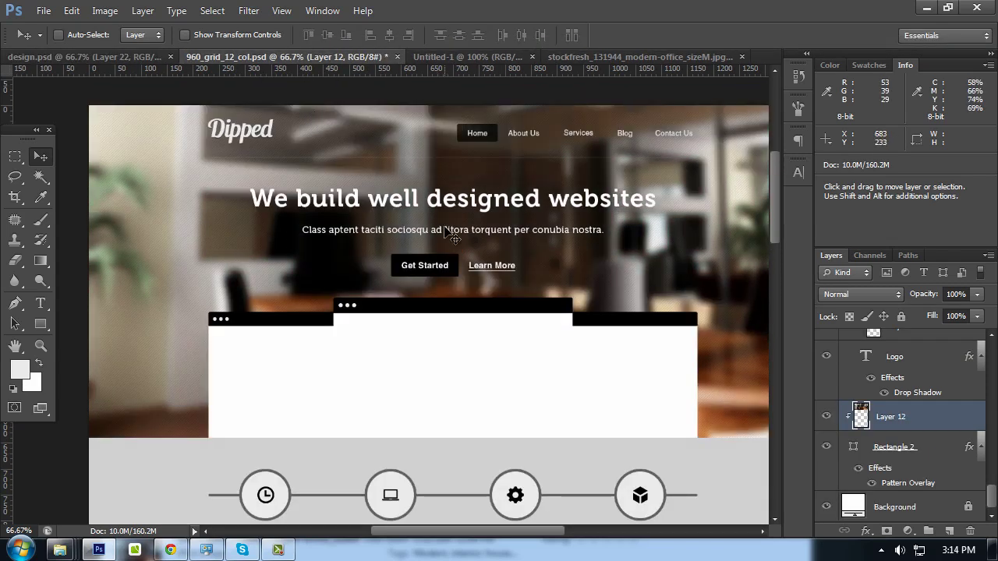
key("ctrl+plus")
key("ctrl+minus")
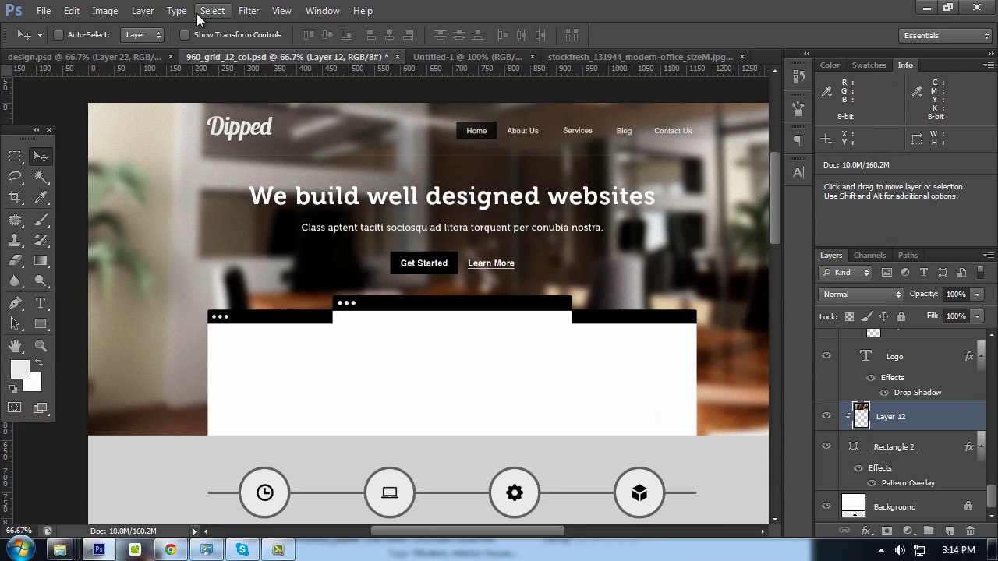
Tint the office hero photo with an Underwater photo filter at 50% density, Preserve Luminosity on
left_click(113, 12)
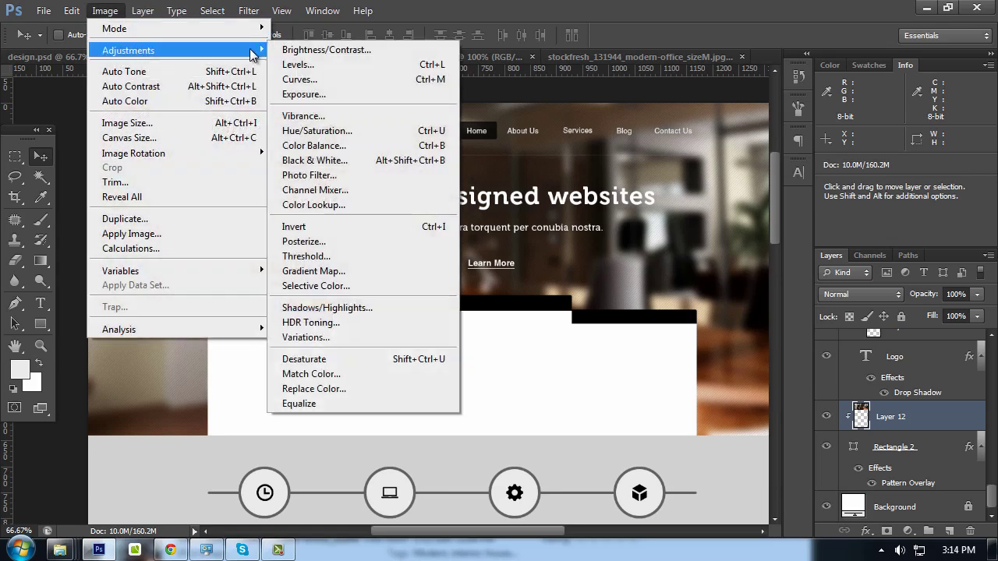
mouse_move(128, 50)
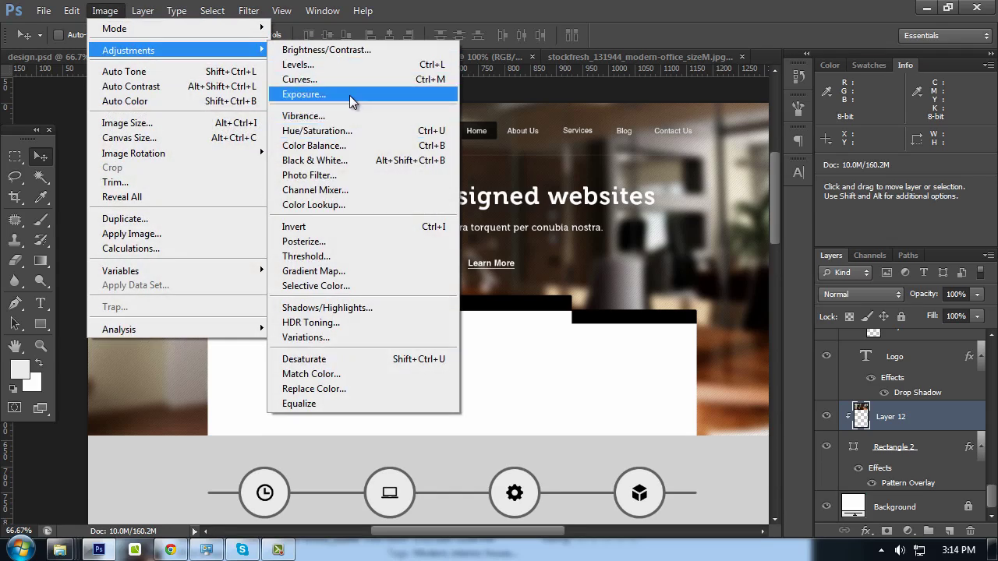
left_click(359, 176)
left_click(695, 148)
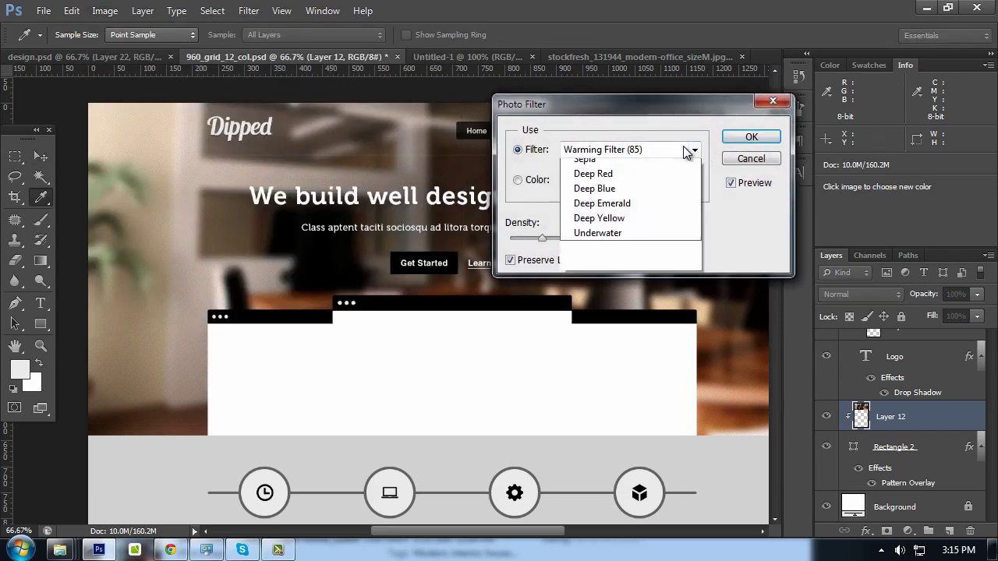
left_click(625, 451)
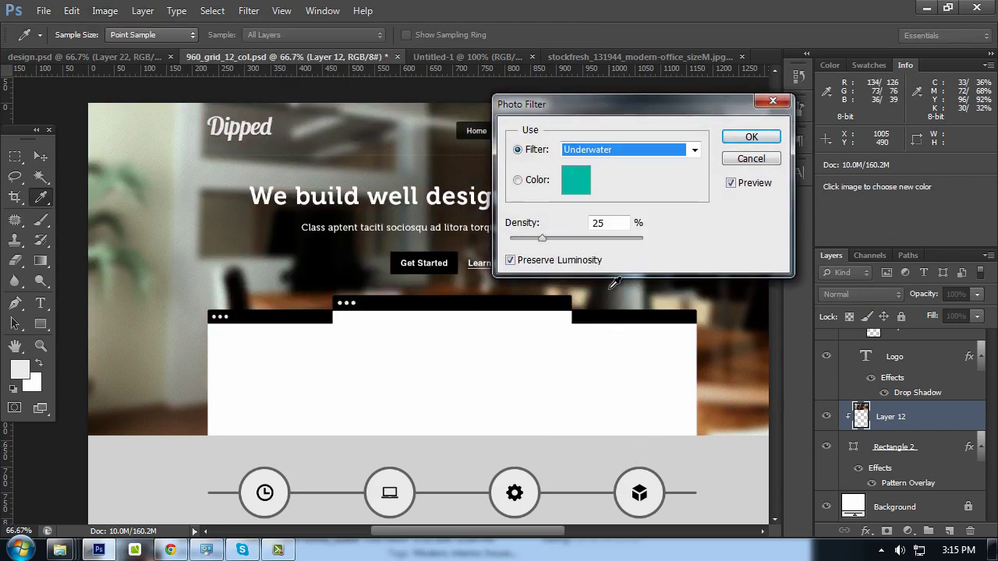
left_click_drag(545, 239, 578, 239)
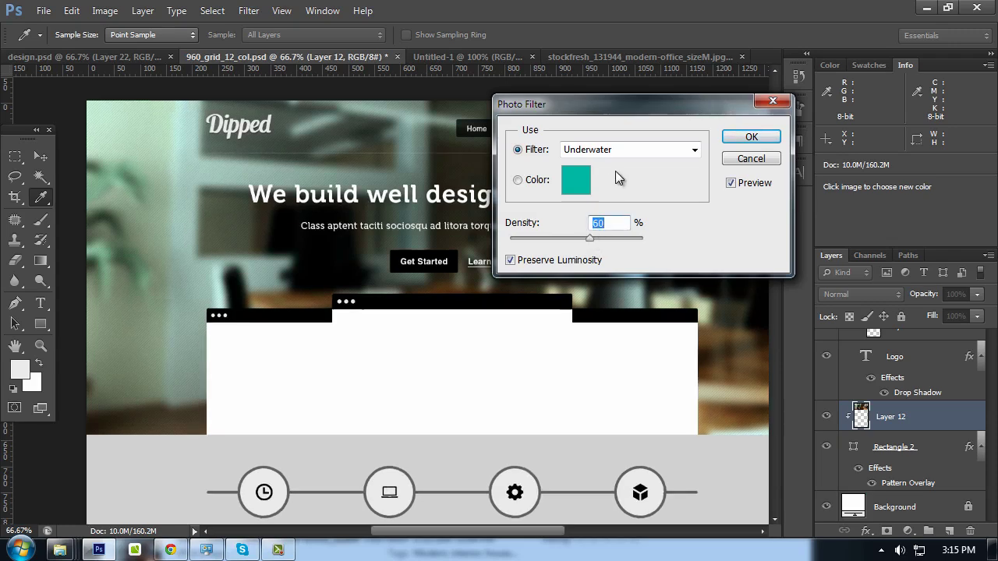
key("ctrl+plus")
mouse_move(265, 184)
left_mouse_down()
mouse_move(428, 183)
mouse_move(372, 248)
left_mouse_up()
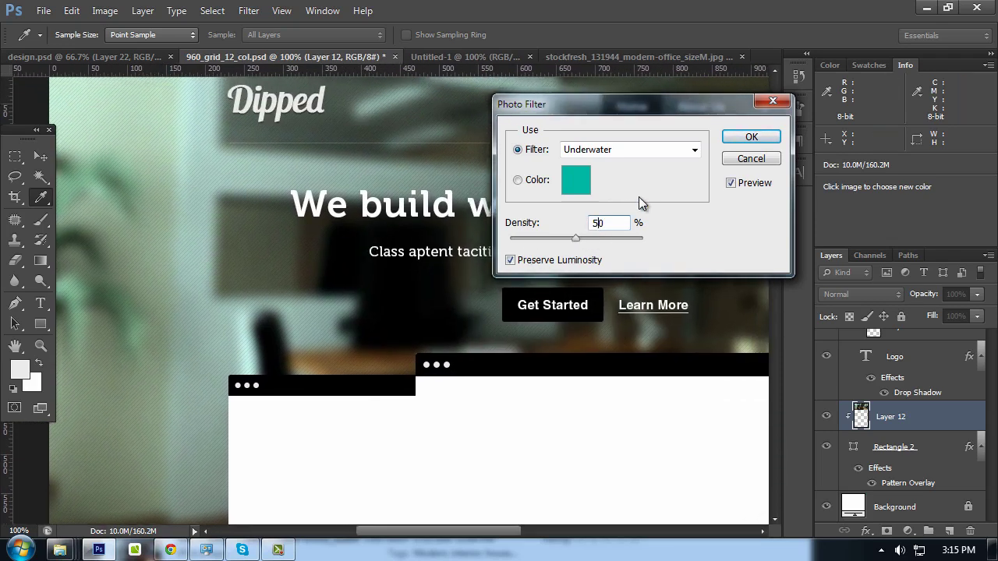
left_click(751, 137)
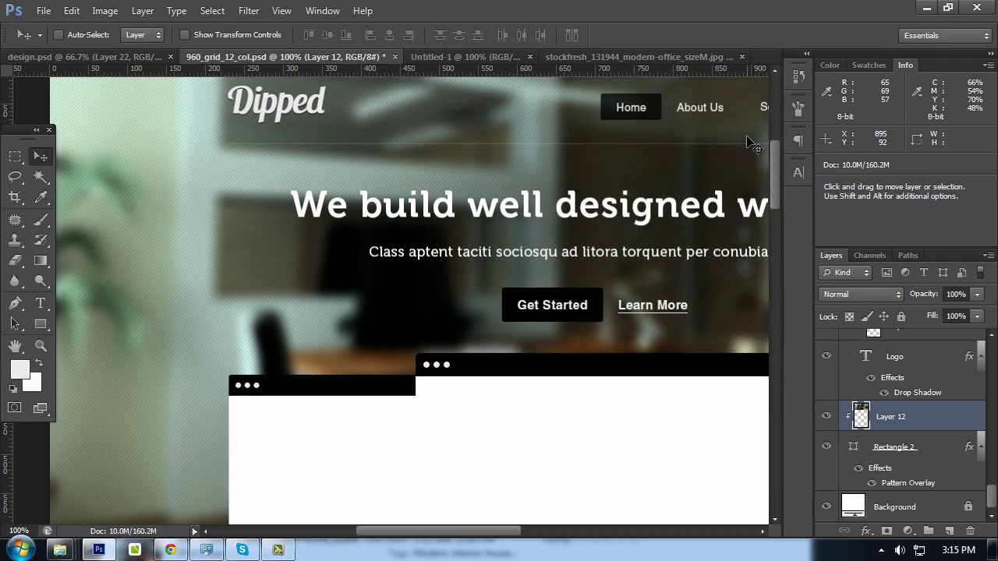
key("ctrl+minus")
Preview the full layout, then select the Get Started button's rounded-rectangle shape
key("Tab")
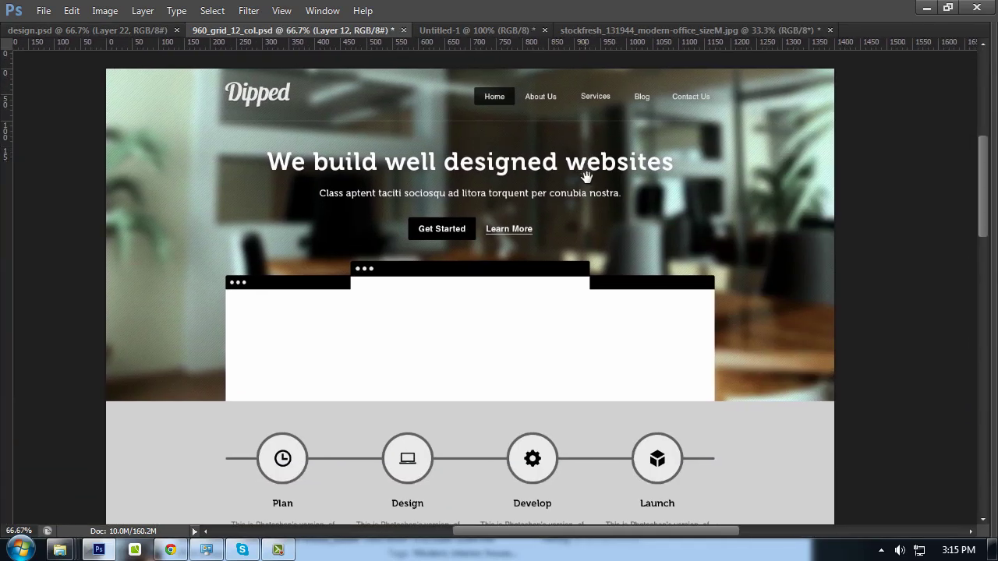
key("shift+Tab")
key("Tab")
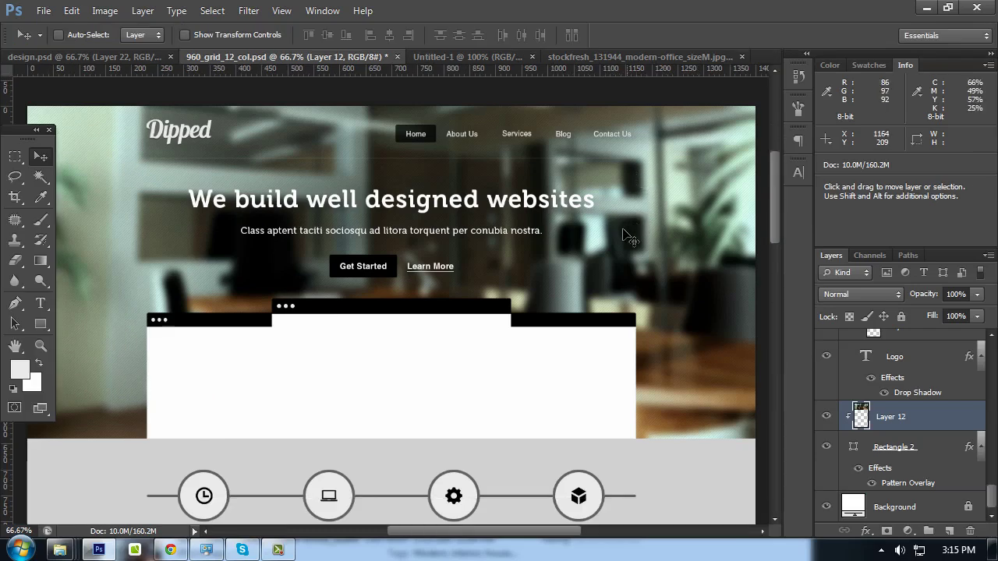
key("ctrl+plus")
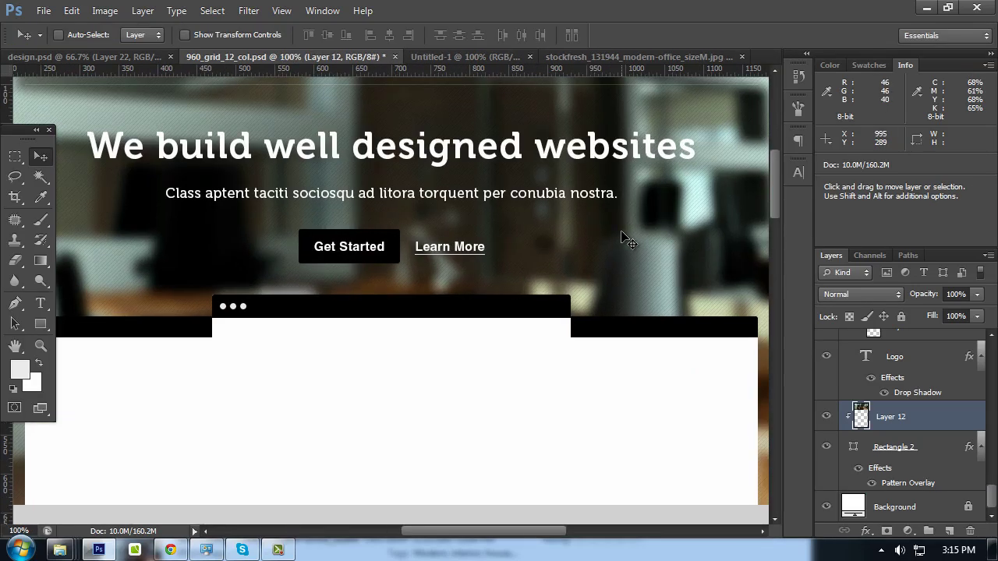
key("Tab")
mouse_move(470, 221)
left_mouse_down()
mouse_move(491, 289)
mouse_move(423, 259)
left_mouse_up()
key("Tab")
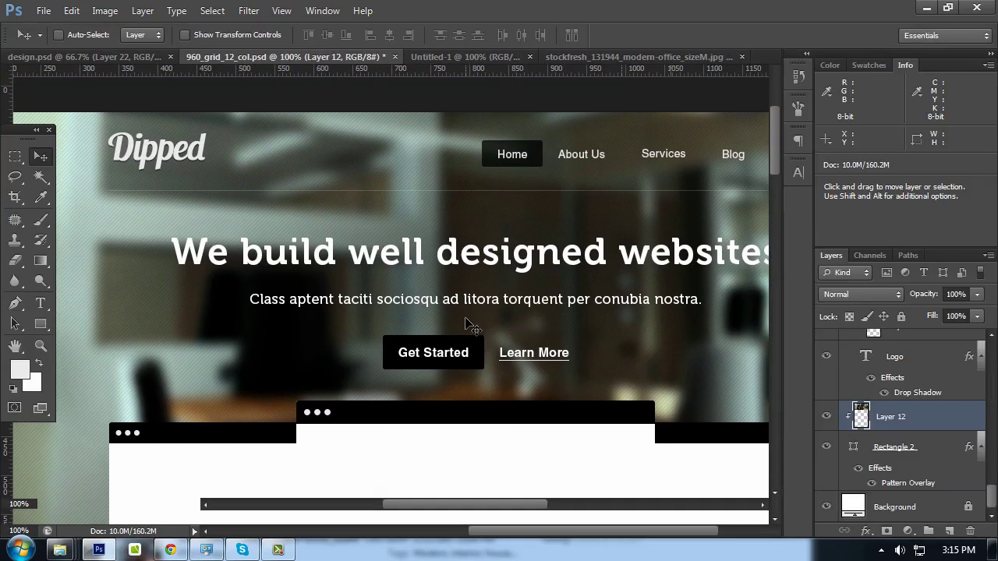
left_click(923, 345)
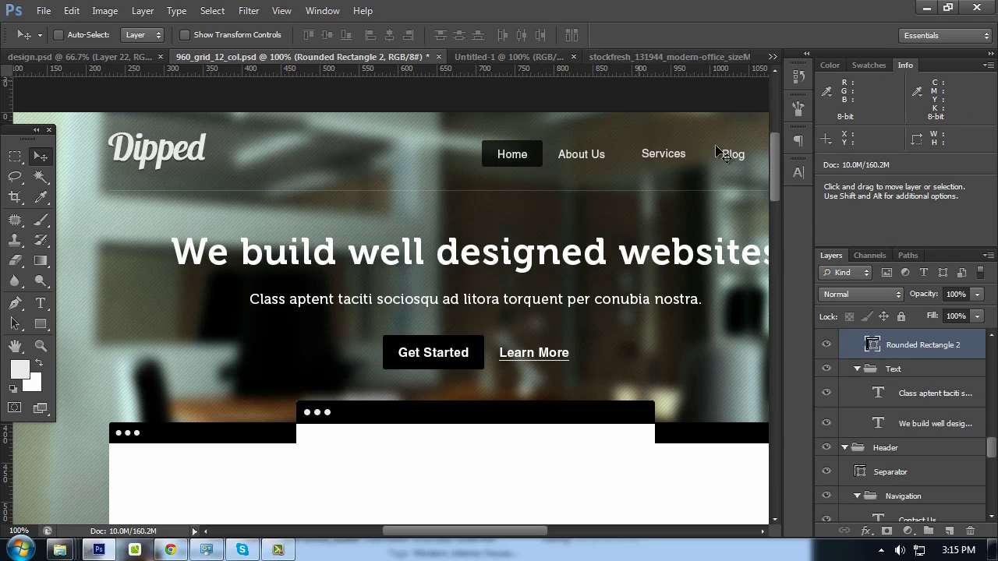
Sample the red fb2f3a from the colour scheme document as the foreground colour
left_click(605, 56)
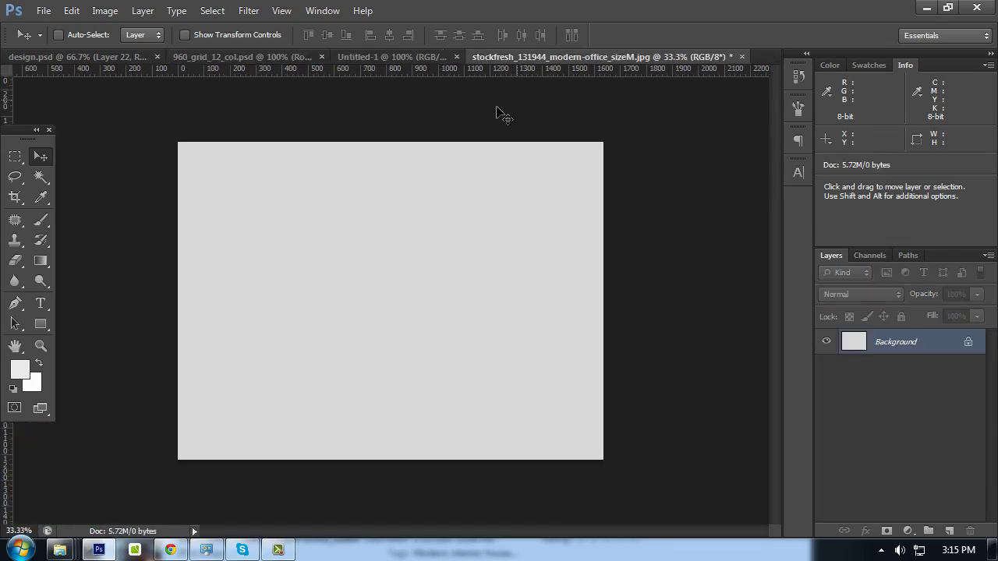
left_click(411, 61)
left_click(19, 370)
left_click(265, 290)
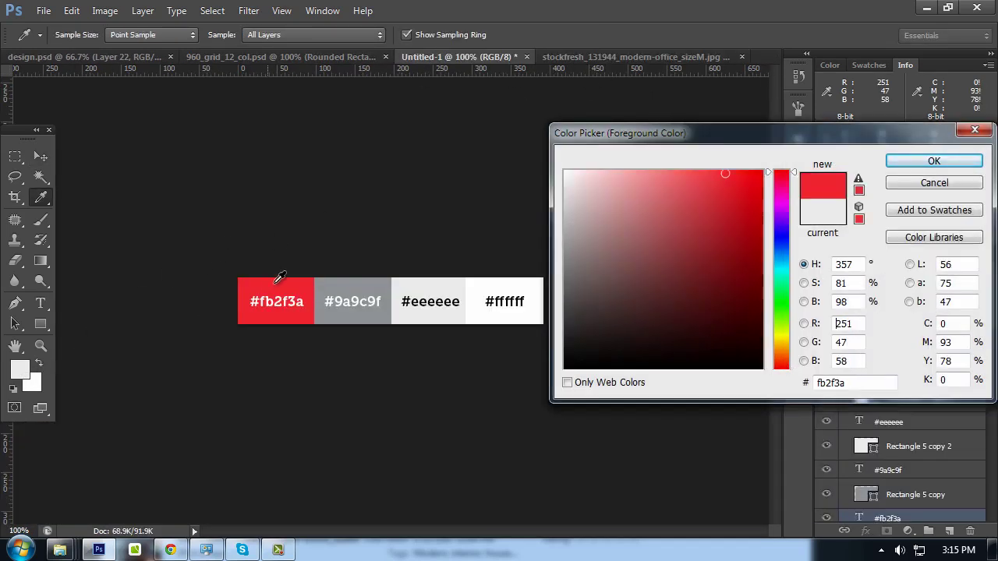
left_click(917, 163)
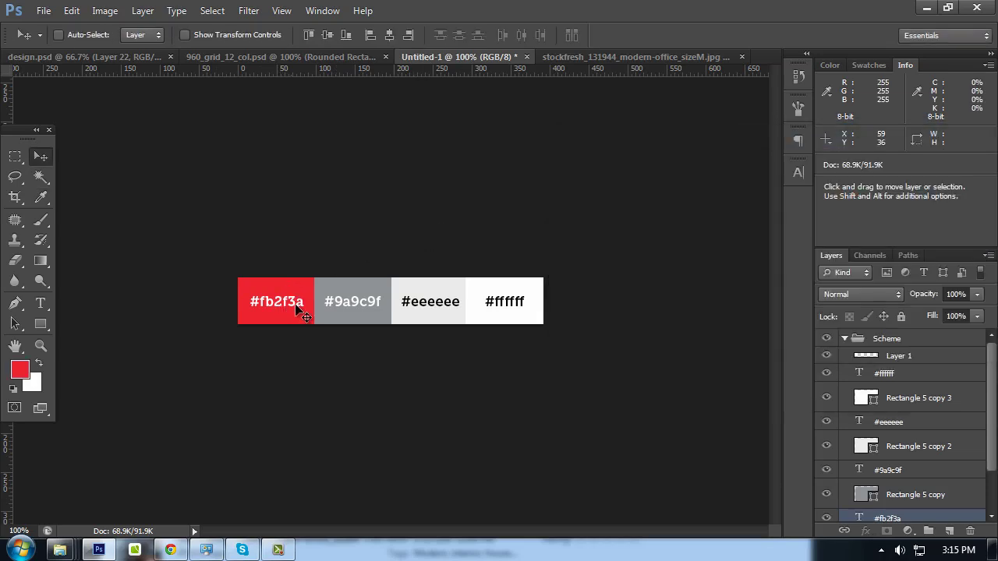
Fill Rounded Rectangle 2 in 960_grid_12_col.psd with the red fb2f3a
left_click(318, 56)
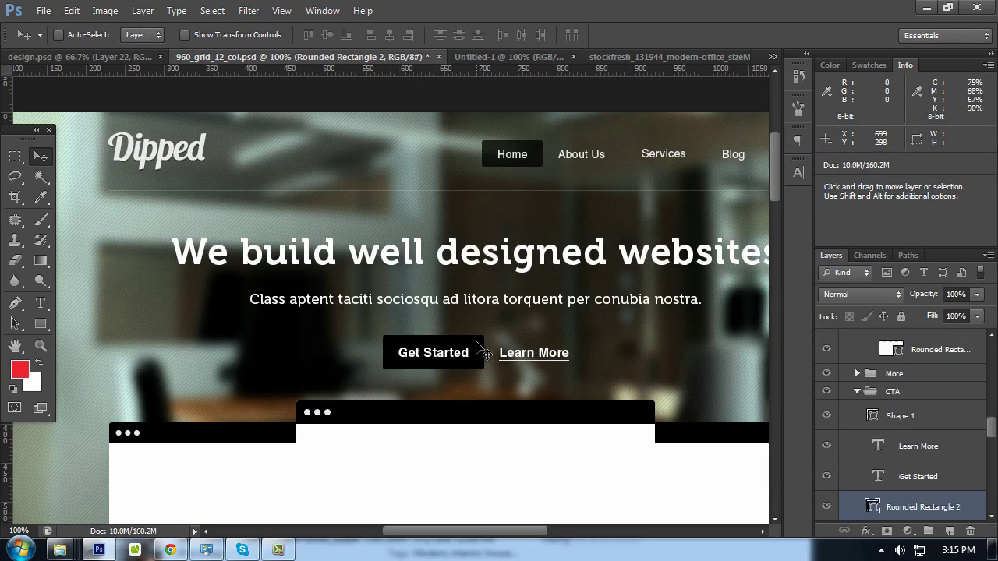
double_click(873, 508)
left_click(19, 370)
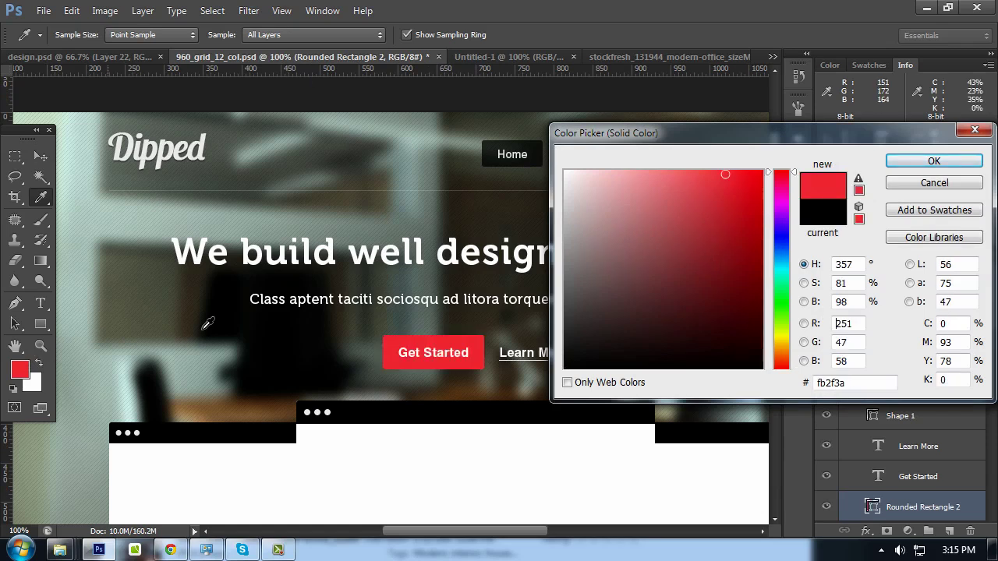
key("Return")
mouse_move(482, 219)
left_mouse_down()
mouse_move(436, 135)
mouse_move(423, 129)
left_mouse_up()
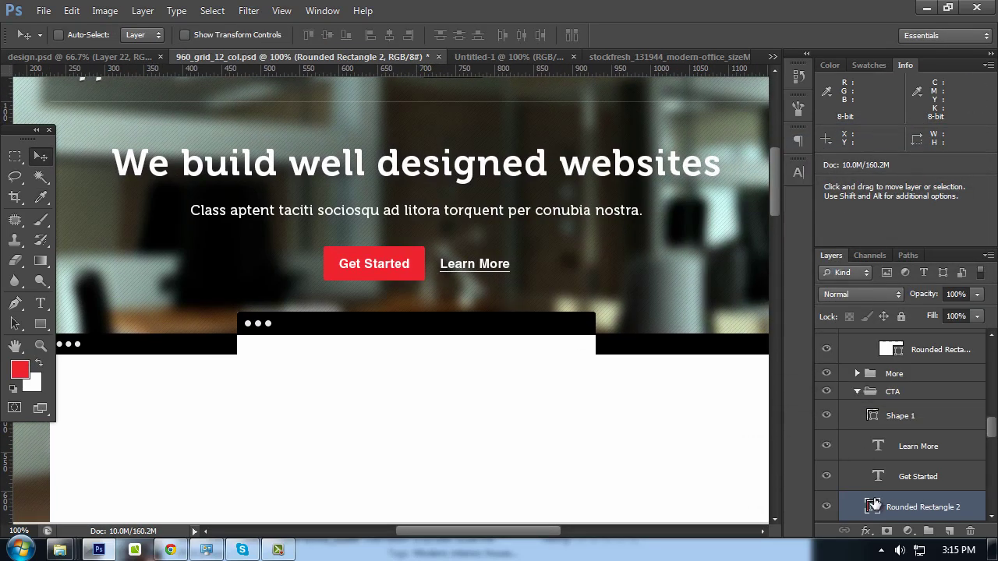
Add a drop shadow to Rounded Rectangle 2 through its Blending Options
right_click(873, 505)
left_click(846, 32)
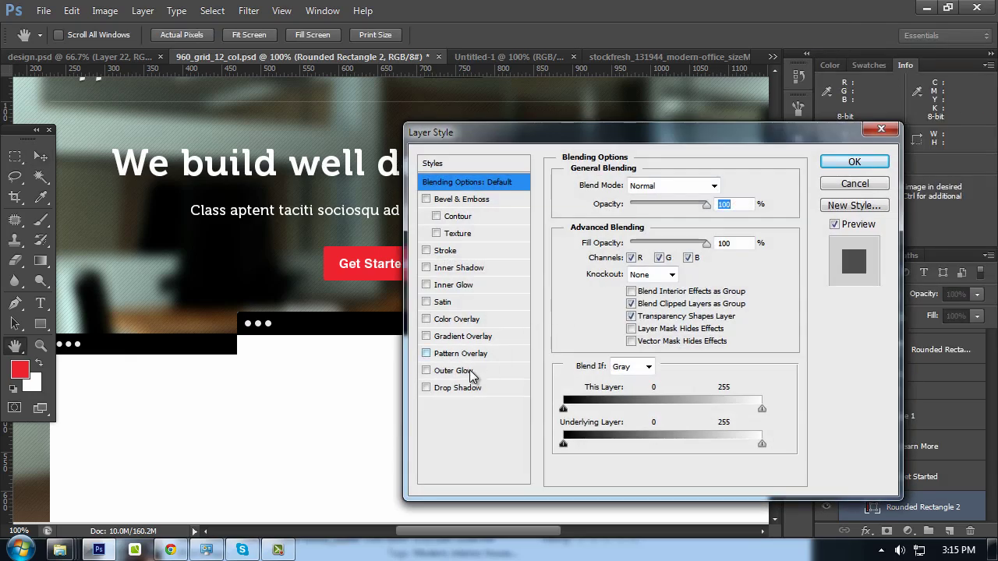
left_click(460, 387)
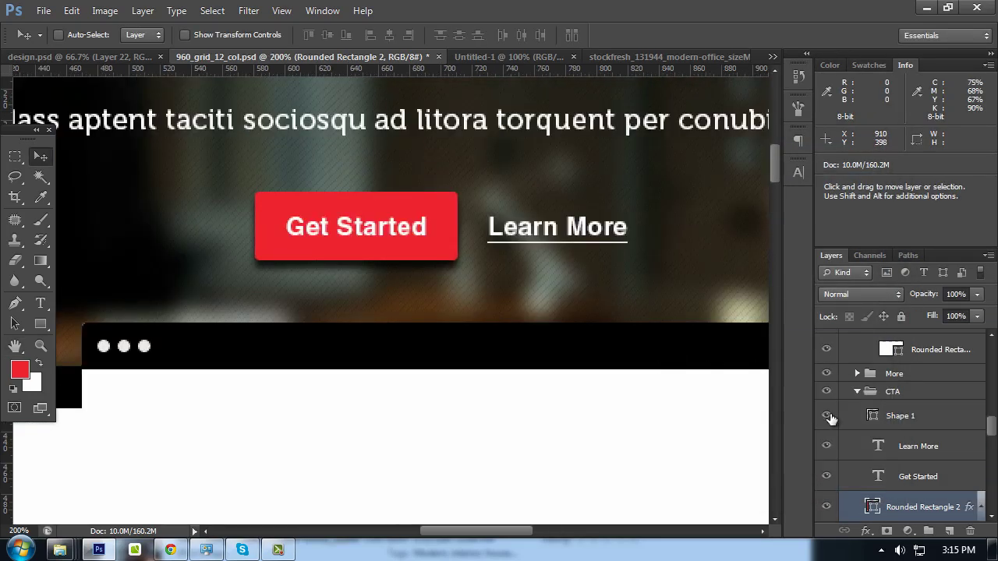
scroll(830, 419, "down", 3)
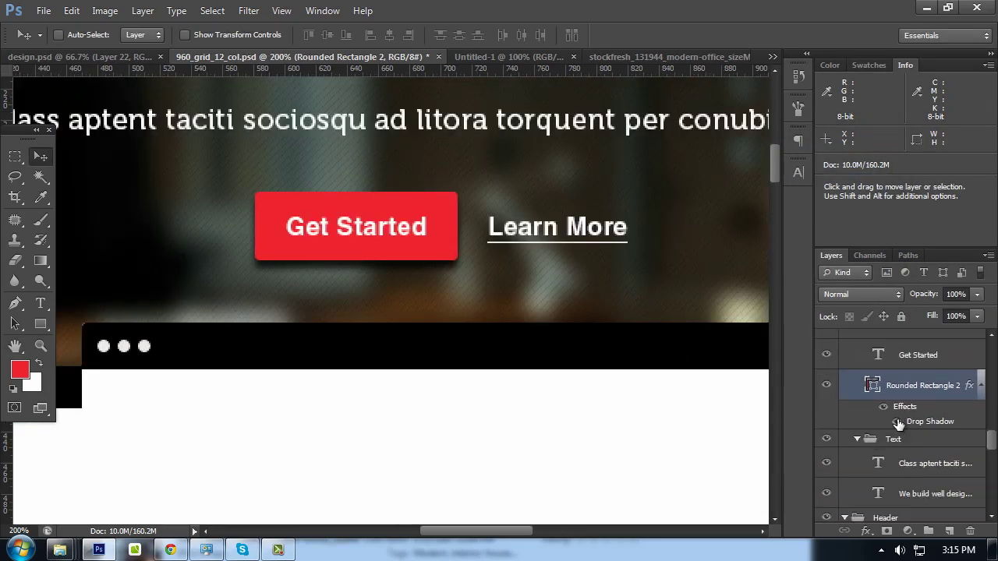
double_click(924, 422)
type("2")
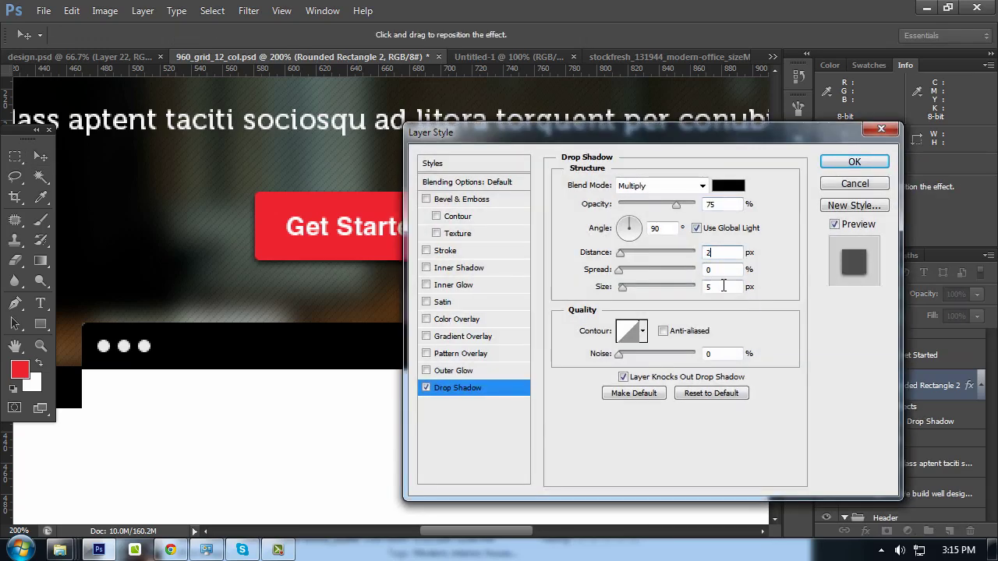
type("1")
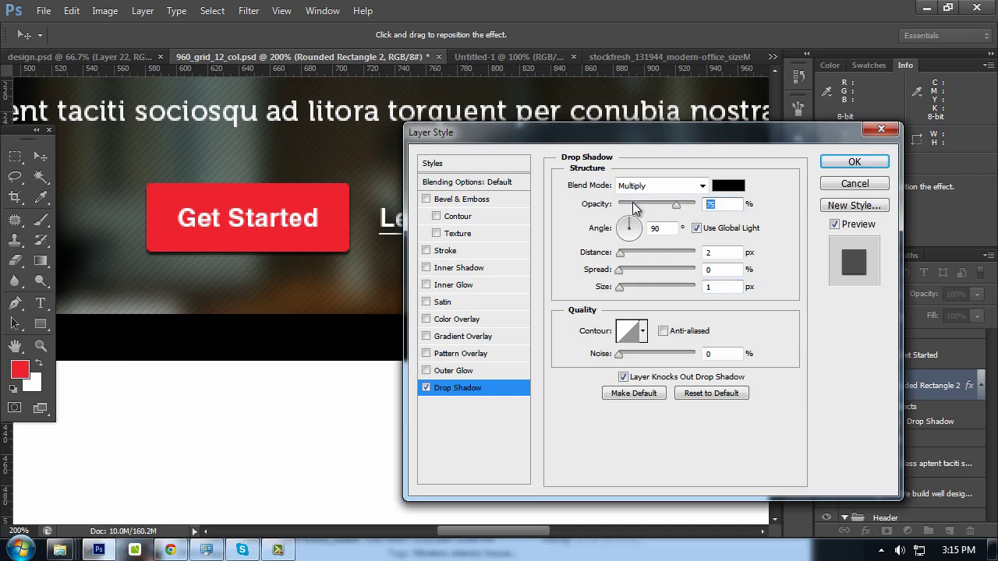
type("50")
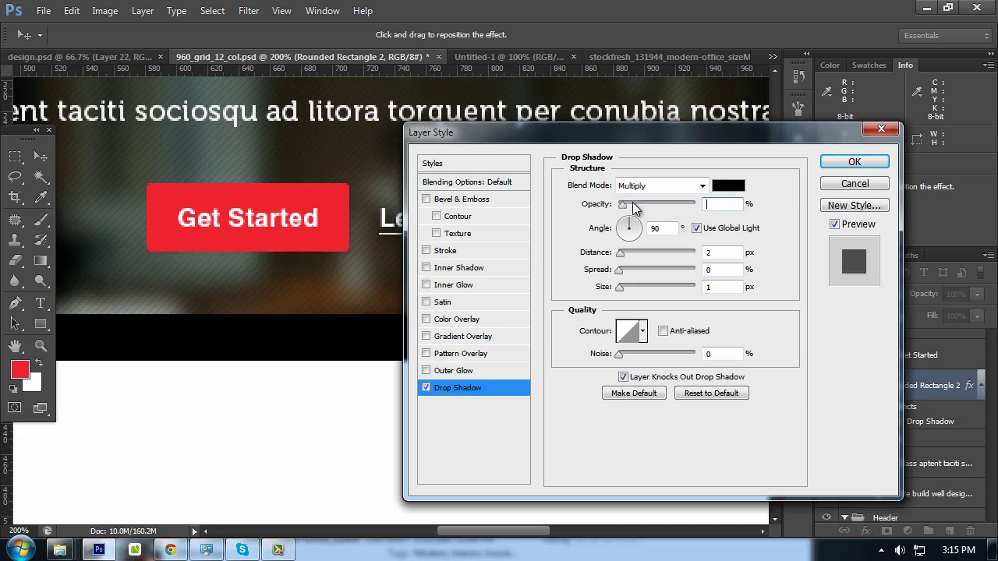
key("Return")
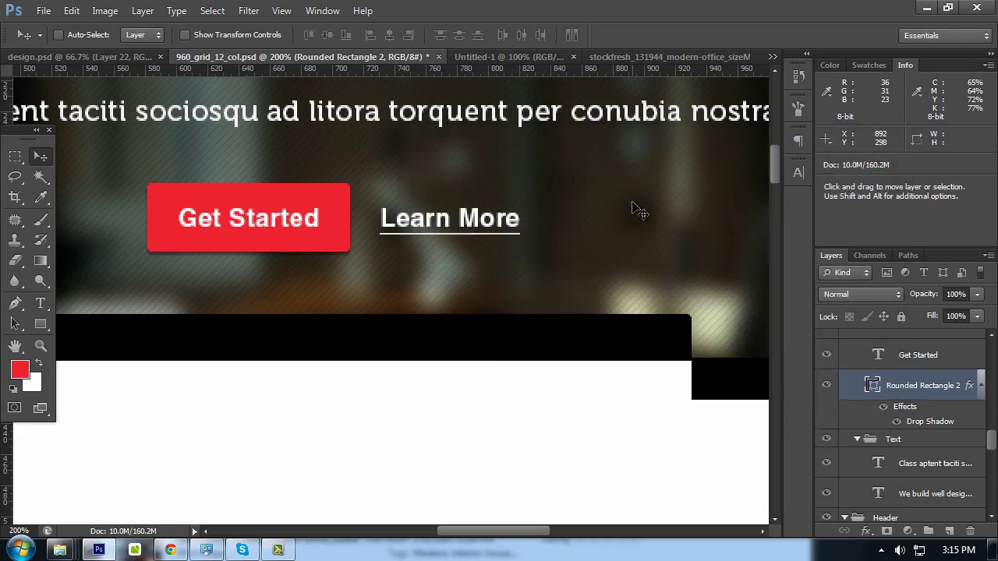
Tune the drop shadow toward 40% opacity, 1 px distance and 1 px size
key("ctrl+minus")
left_click_drag(304, 233, 457, 176)
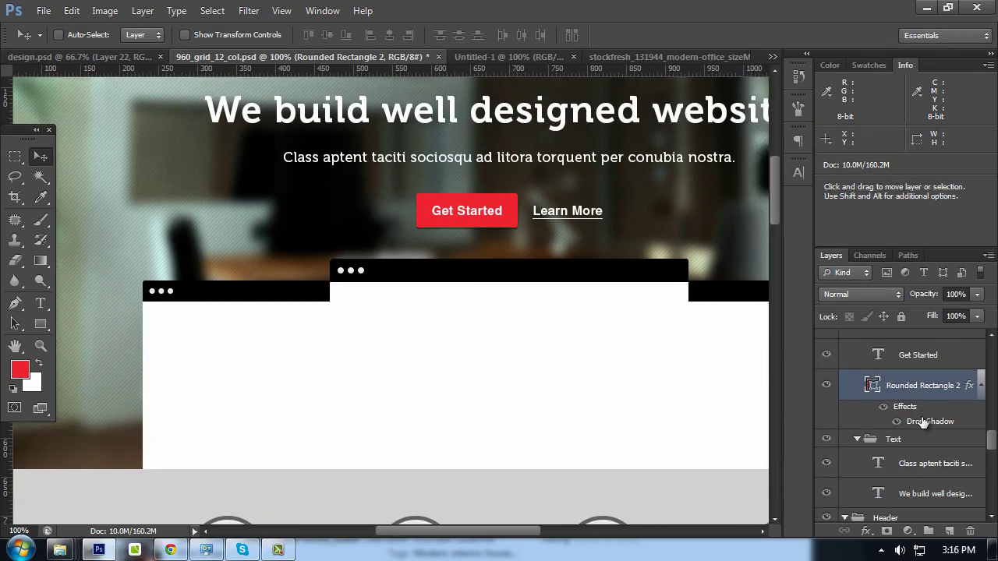
double_click(924, 421)
left_click_drag(758, 124, 929, 127)
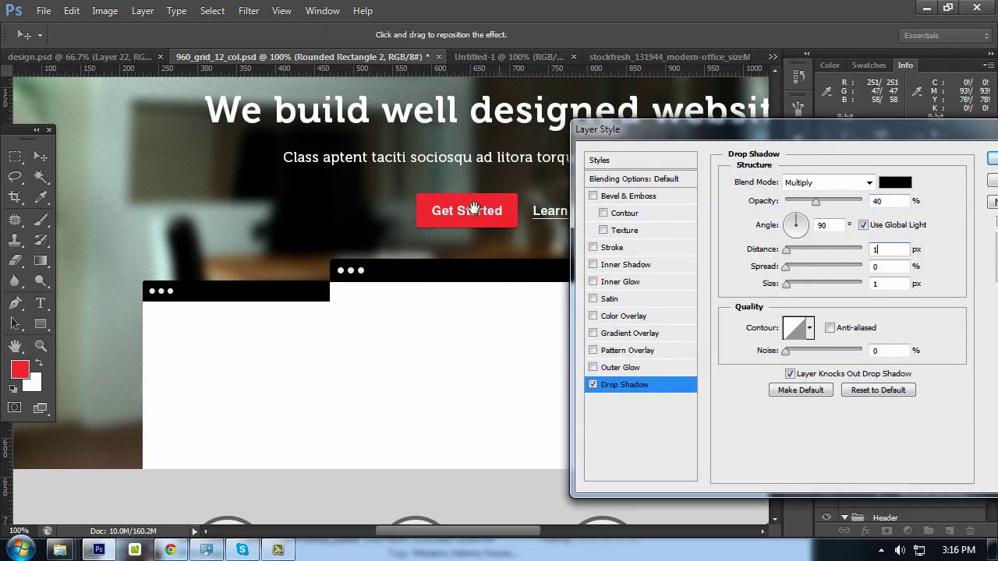
left_click_drag(477, 206, 387, 199)
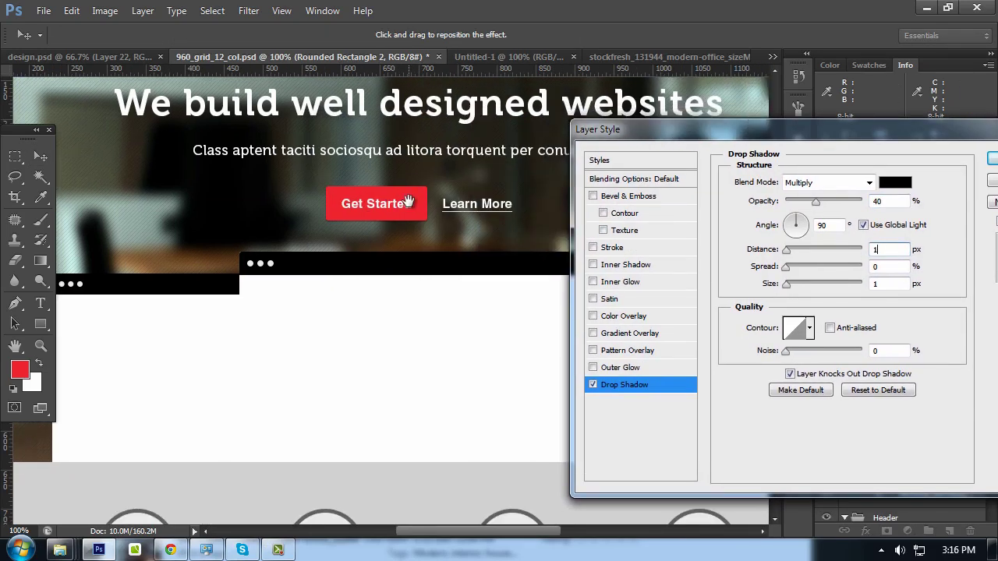
double_click(885, 284)
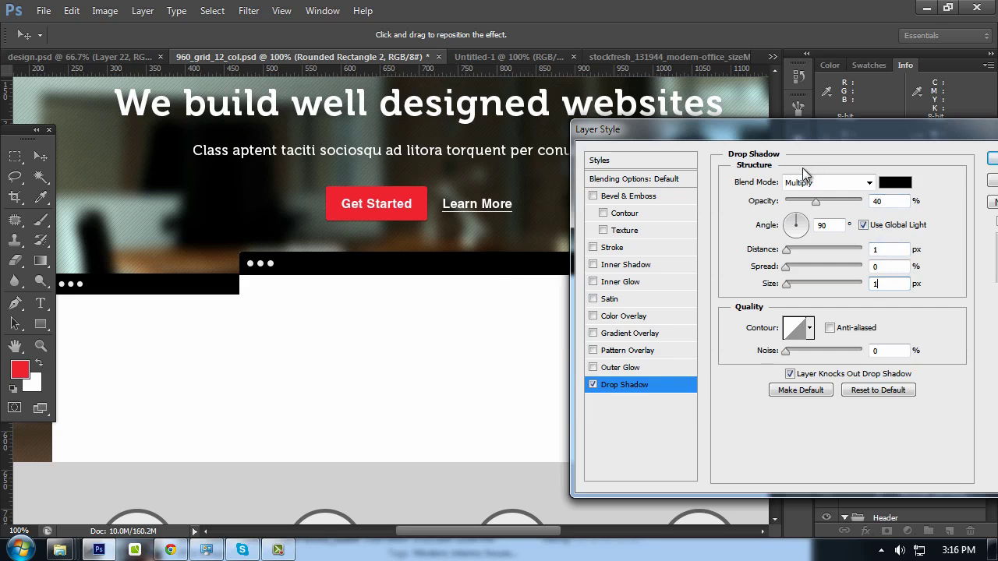
Set the browser-window drop shadow to 2 px distance and 1 px size, then preview the page
double_click(881, 250)
type("2")
key("Return")
key("Tab")
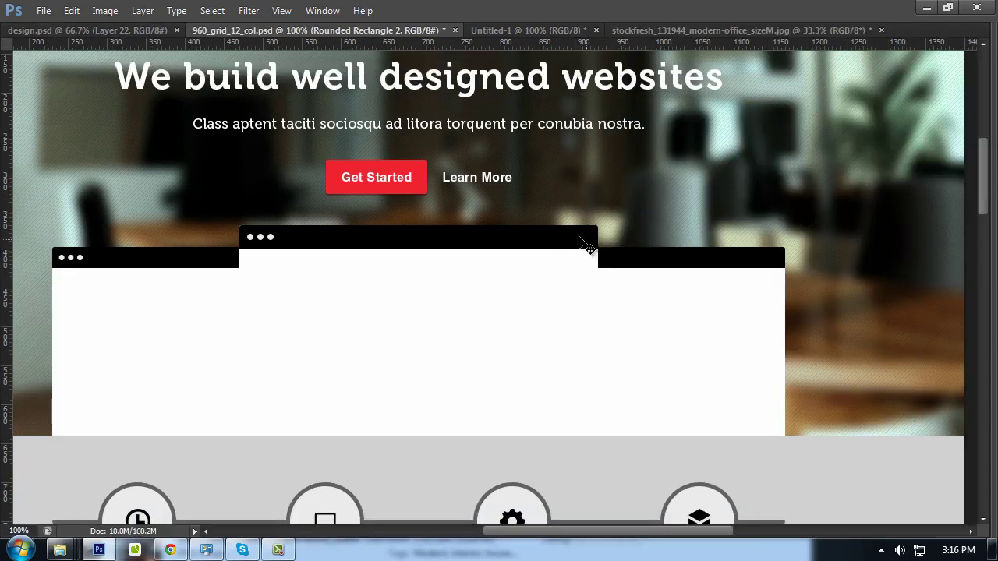
key("Tab")
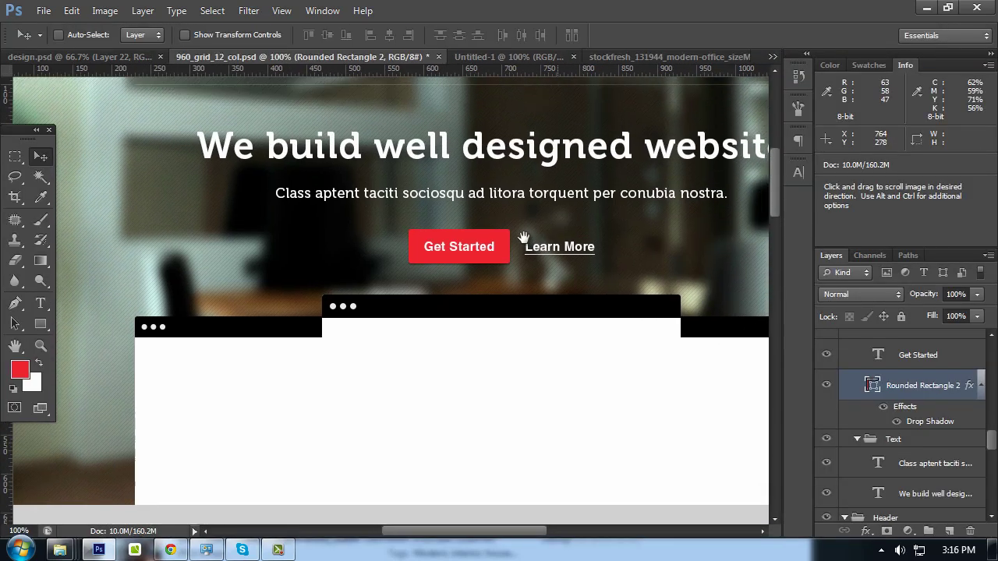
mouse_move(470, 178)
left_mouse_down()
mouse_move(492, 240)
mouse_move(457, 252)
mouse_move(496, 301)
left_mouse_up()
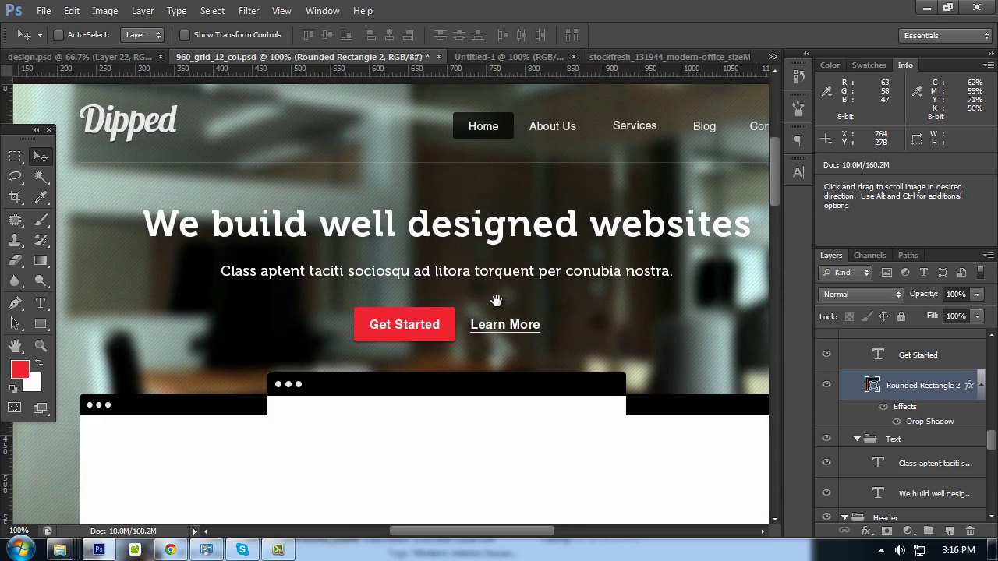
Colour the whole 'Class aptent…' subheading line light grey #cccccc
key("t")
left_click(675, 271)
left_click_drag(675, 272, 563, 271)
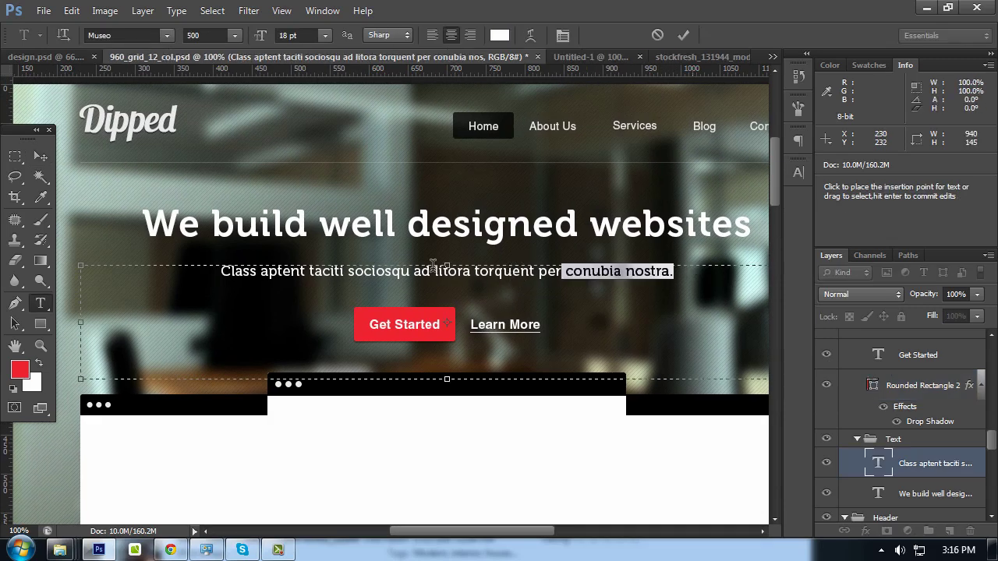
key("ctrl+a")
left_click(499, 35)
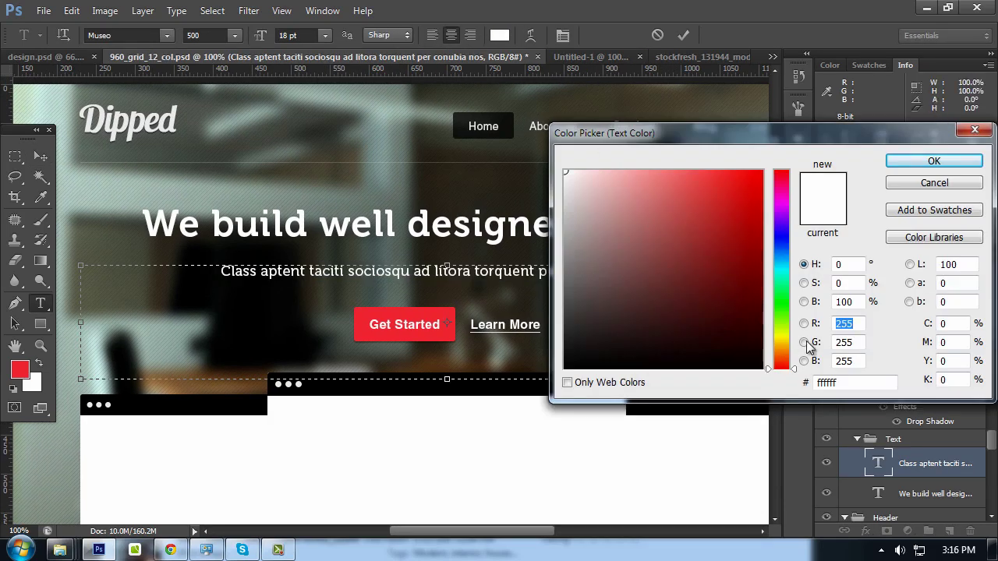
type("cc")
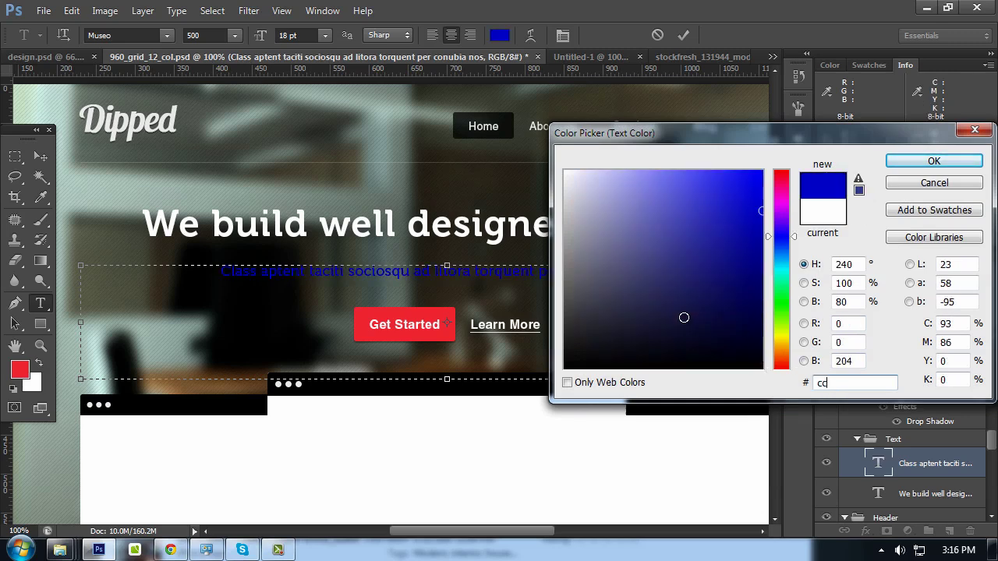
type("ccc")
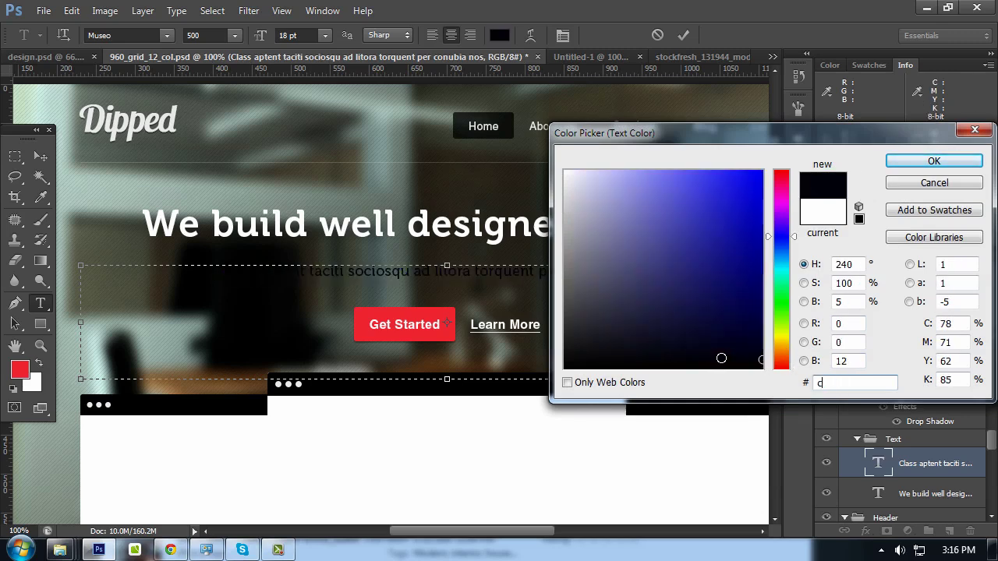
type("cccc")
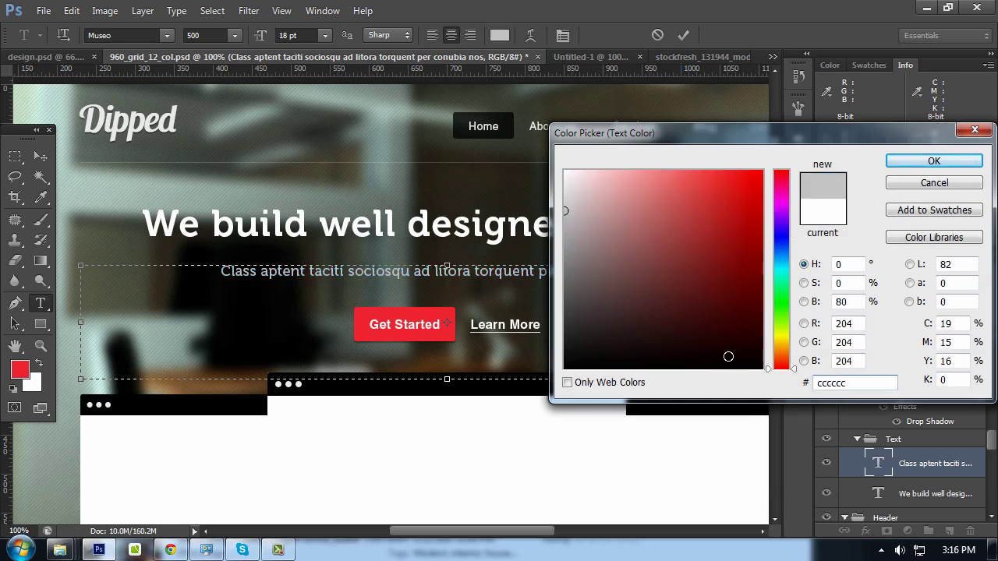
left_click(934, 162)
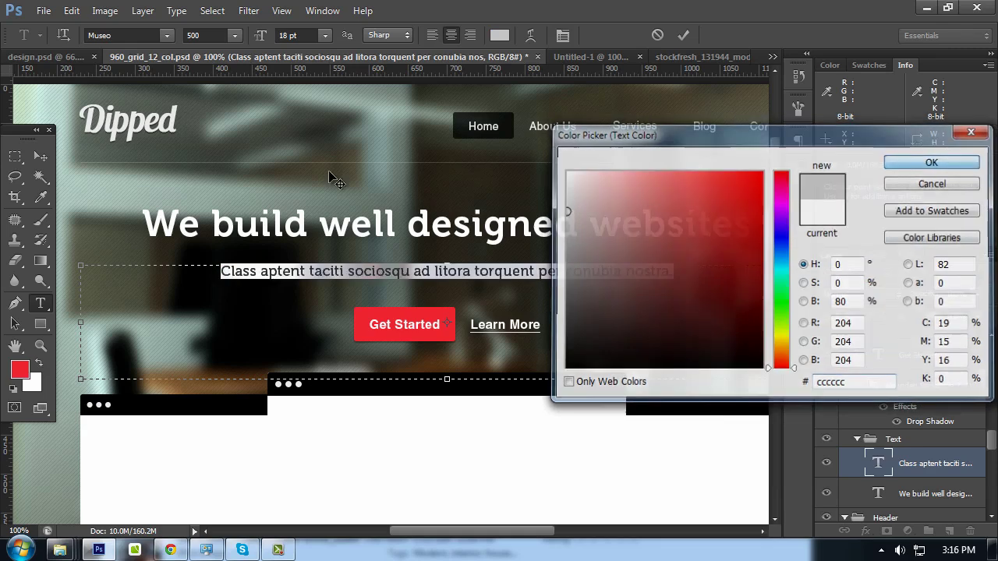
left_click(41, 156)
left_click_drag(584, 219, 550, 189)
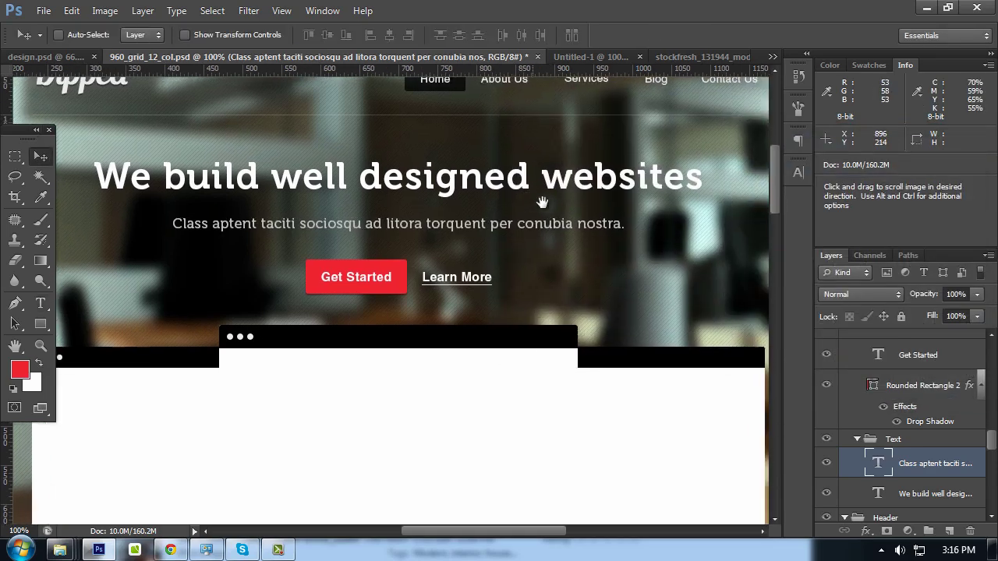
Select the Logo layer and drag its drop shadow toward the headline
key("t")
left_click(544, 193)
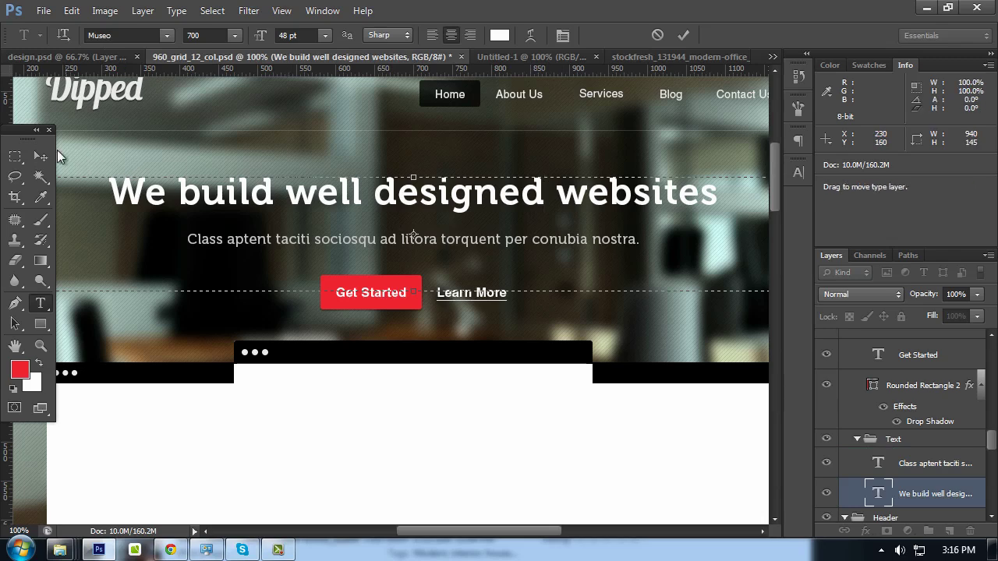
left_click(40, 156)
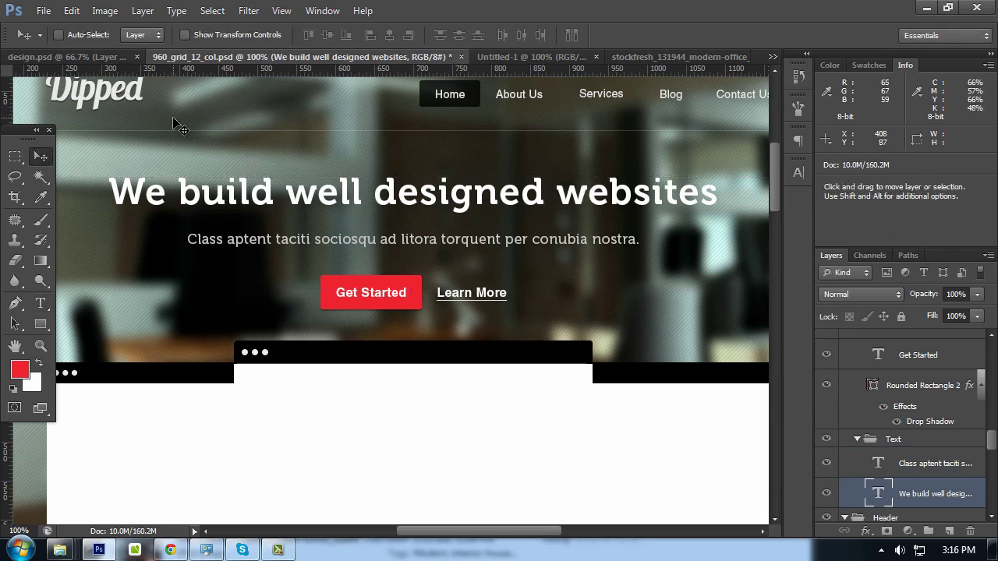
left_click(142, 98, "ctrl")
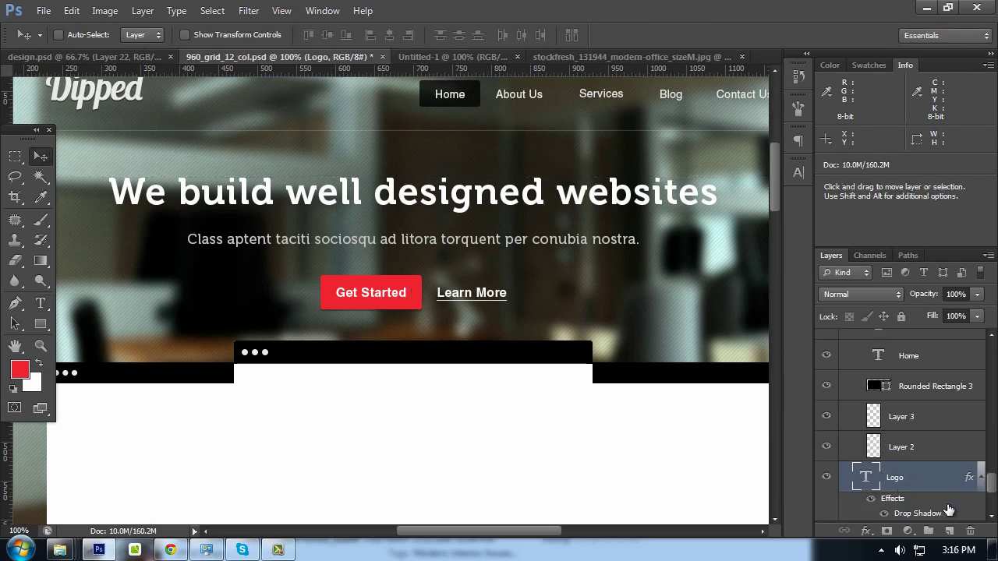
left_click_drag(918, 514, 534, 231)
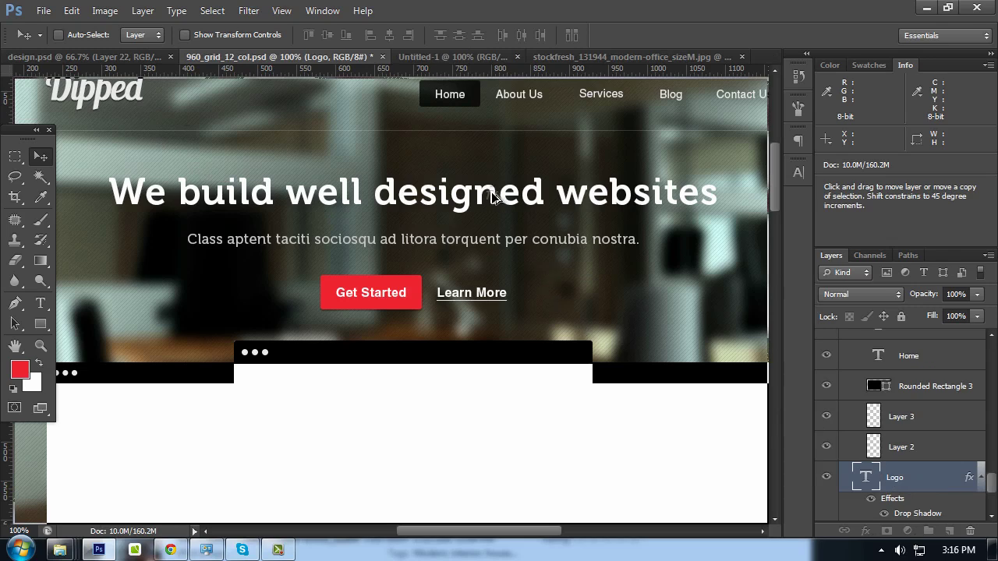
left_click_drag(493, 198, 499, 202)
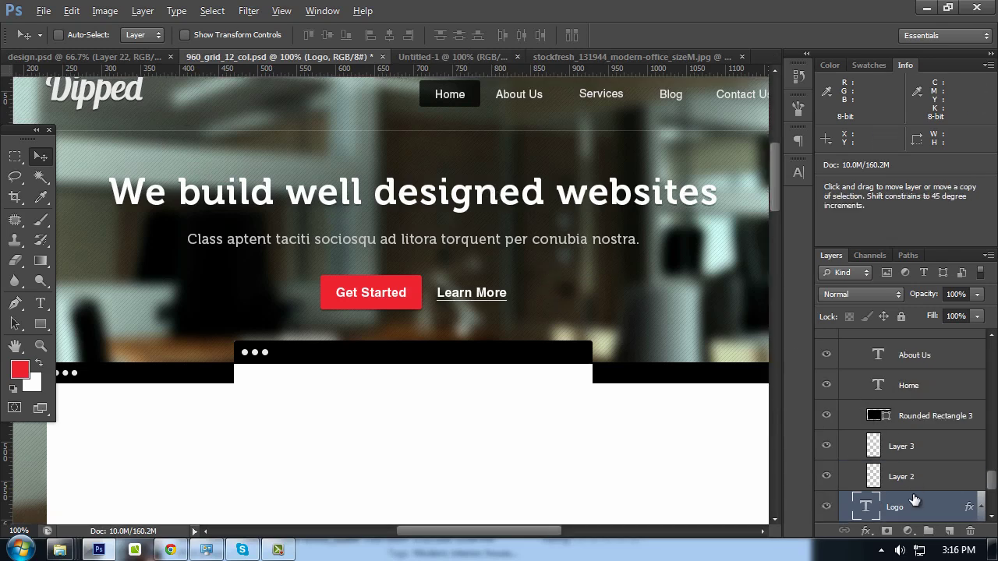
Copy the Logo's drop shadow onto the headline text and confirm it in Layer Style
left_click(979, 507)
left_click_drag(904, 482, 611, 285)
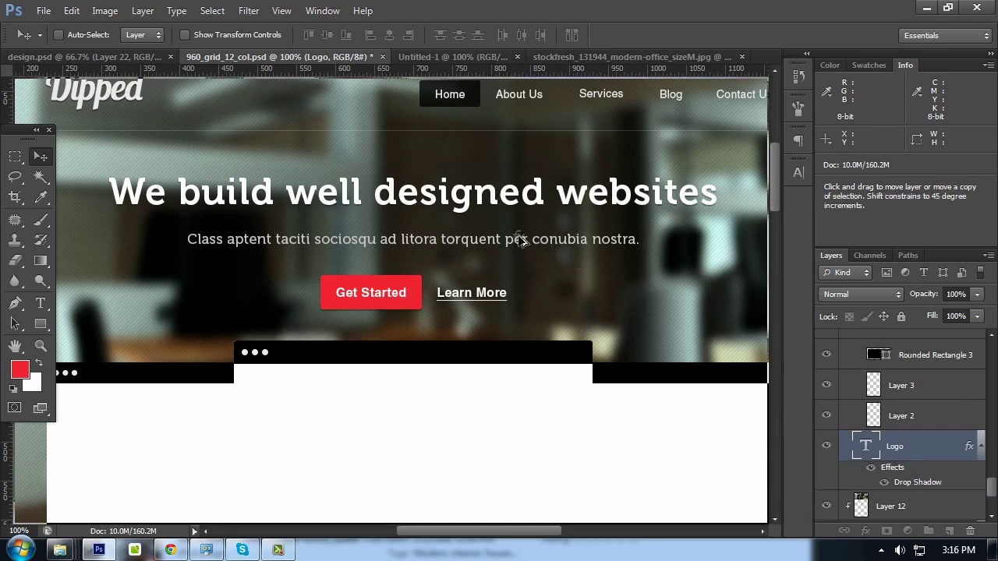
left_click_drag(521, 242, 572, 255)
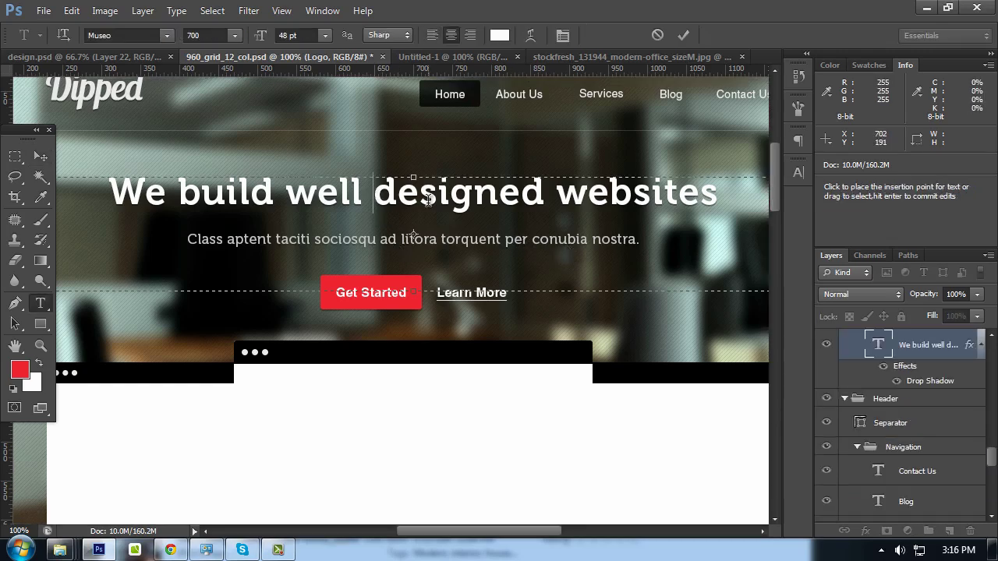
double_click(924, 392)
key("Return")
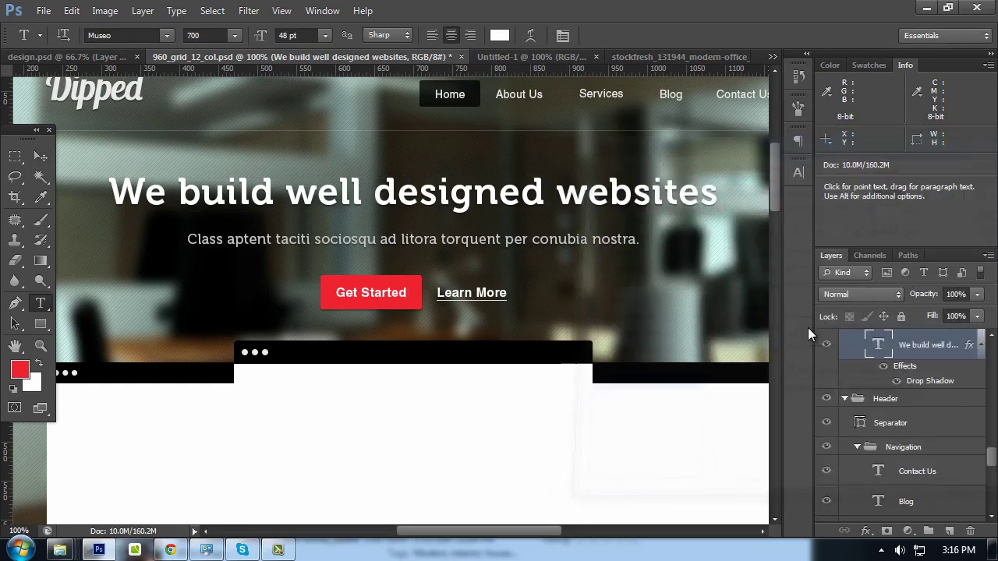
Copy the Logo's drop shadow onto the headline layer again and check the headline text
left_click(40, 155)
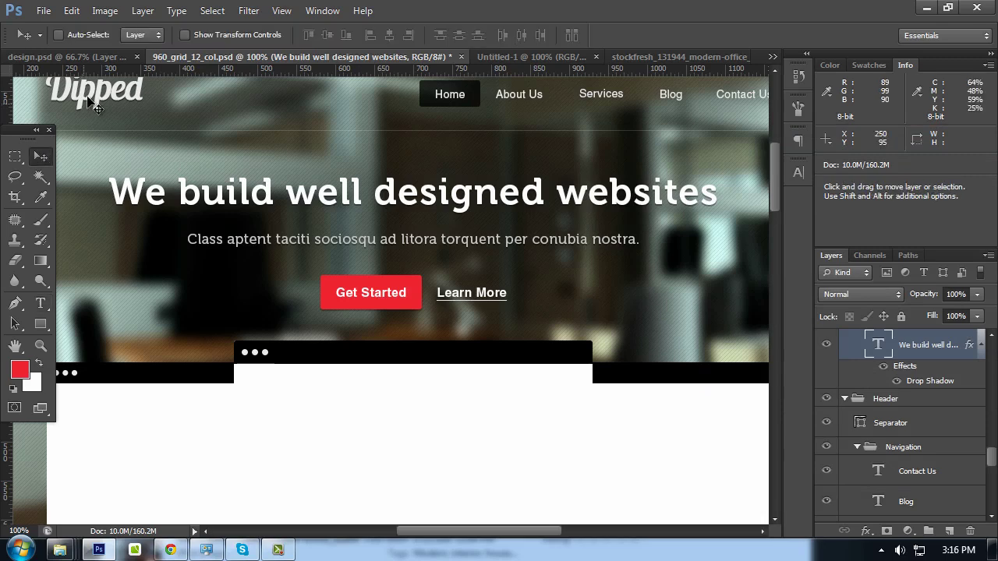
left_click(91, 97, "ctrl")
scroll(911, 485, "down", 1)
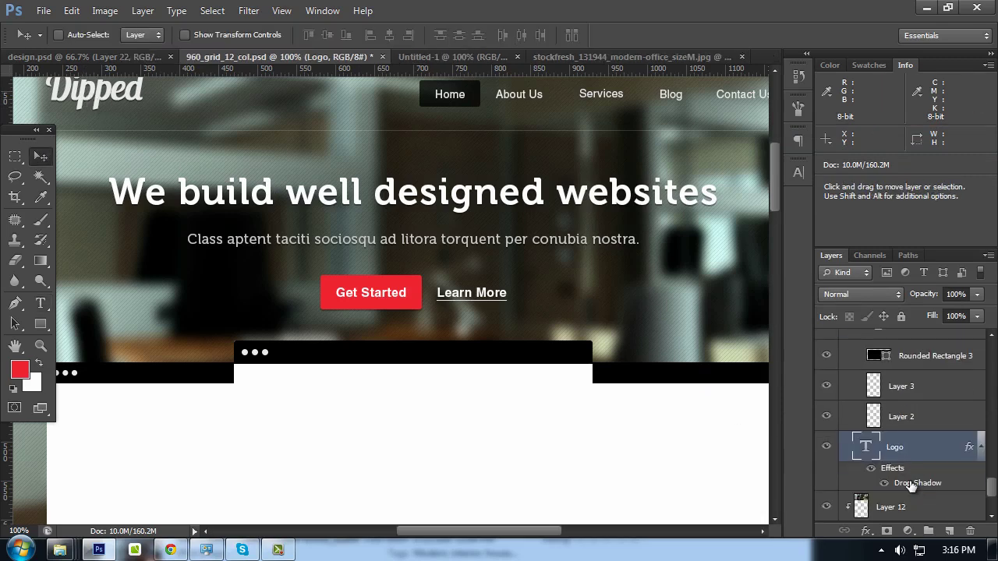
double_click(894, 449)
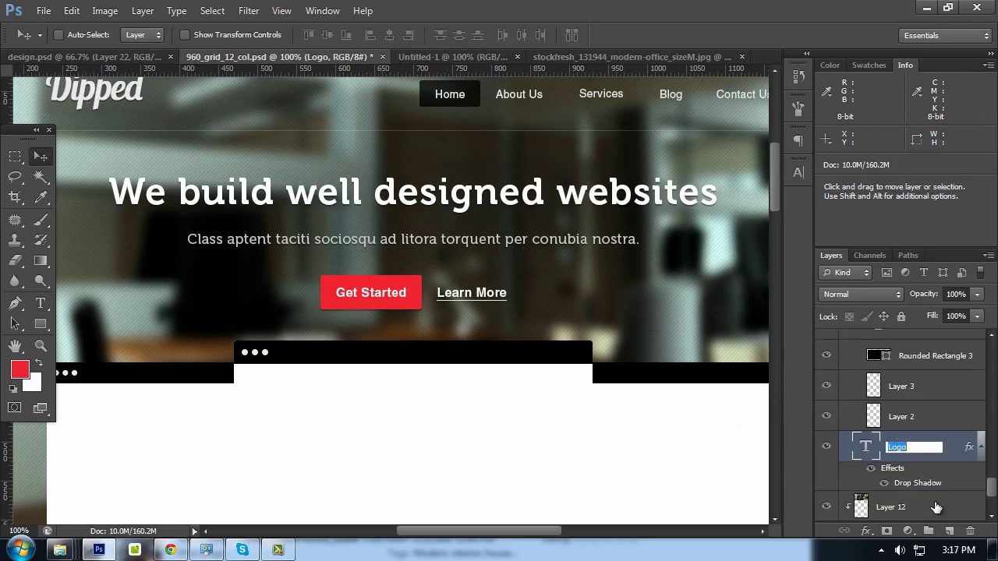
left_click_drag(919, 483, 435, 256)
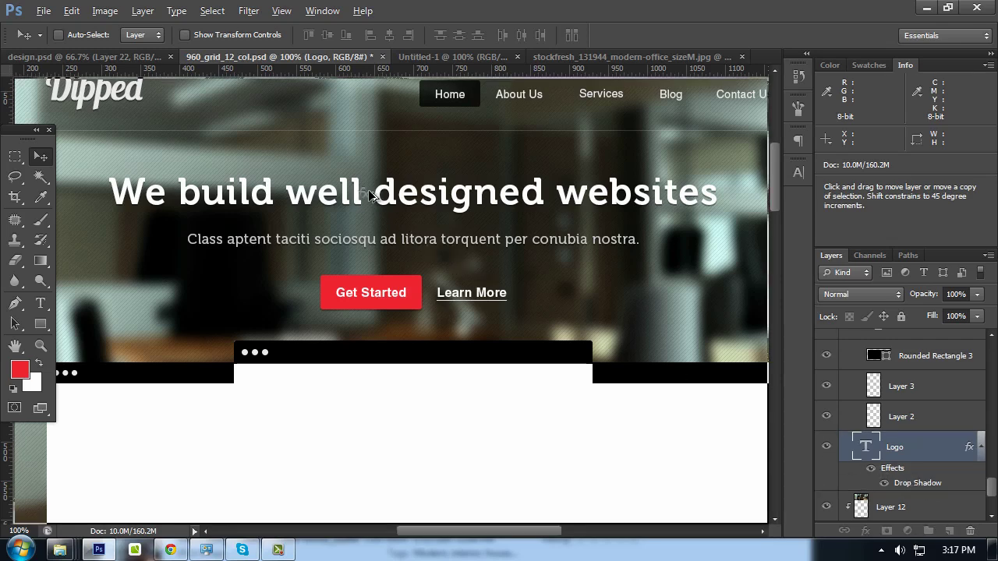
left_click_drag(395, 193, 399, 198)
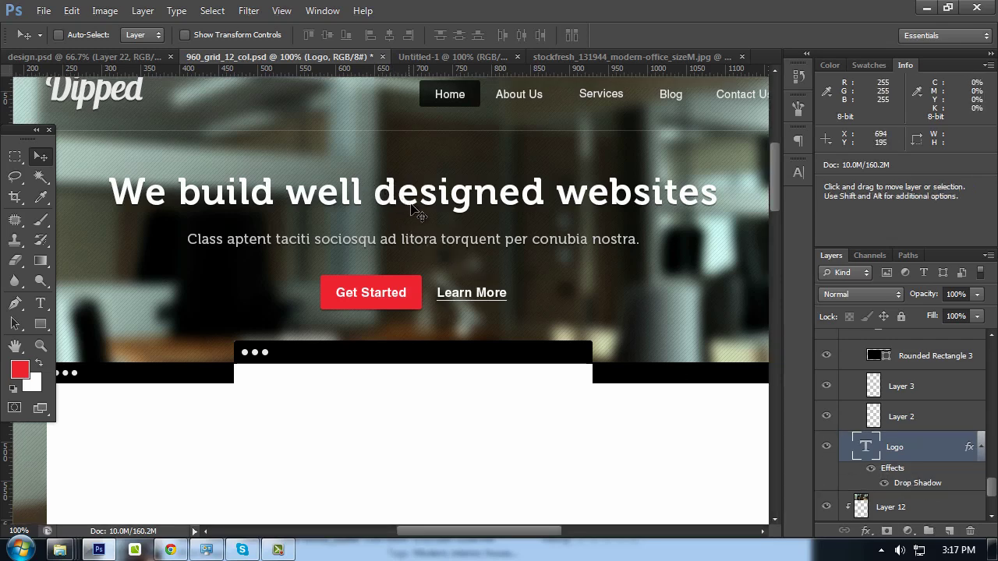
left_click(873, 347)
double_click(875, 347)
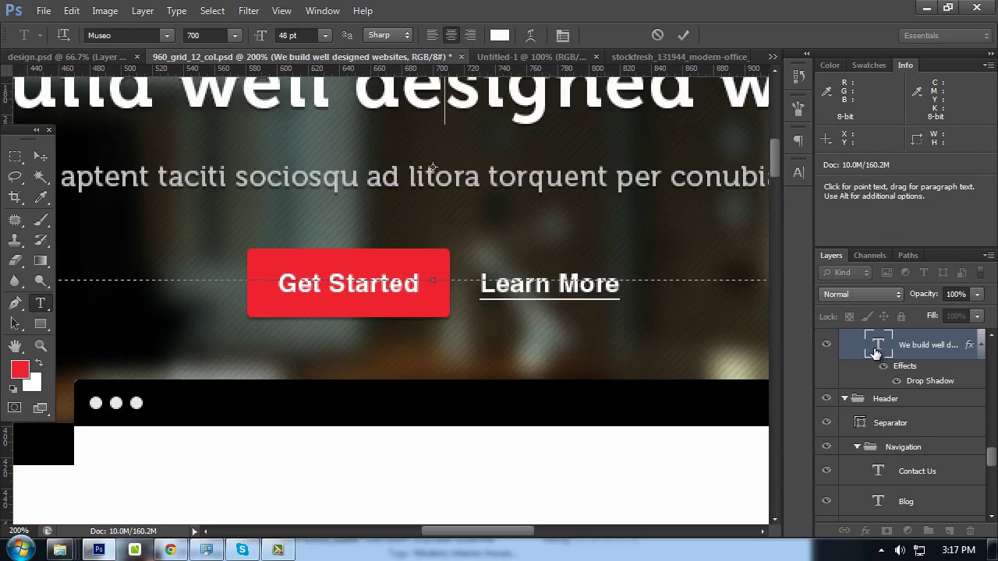
left_click(40, 157)
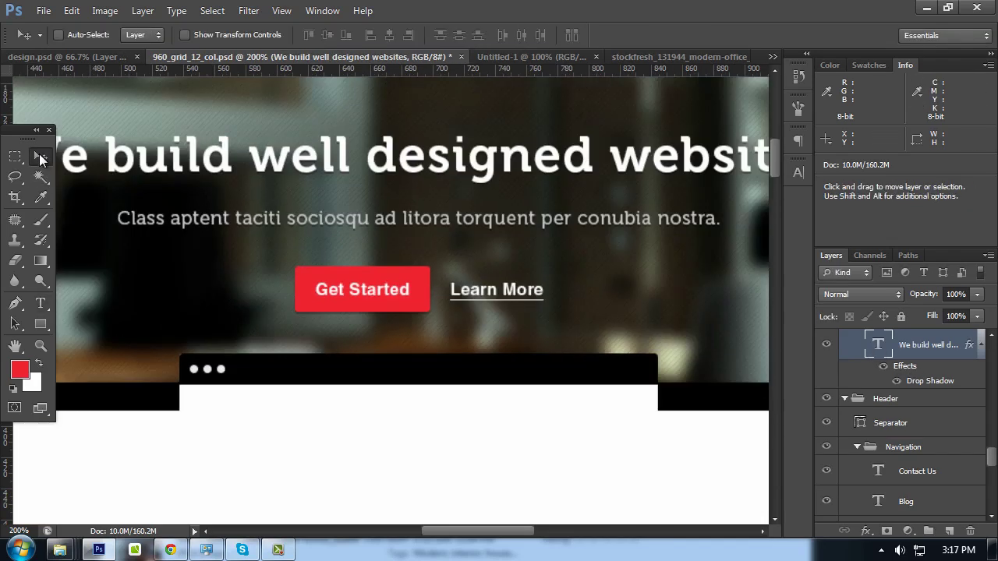
Preview the hero area with panels hidden, then select the middle browser-window shape
key("ctrl+minus")
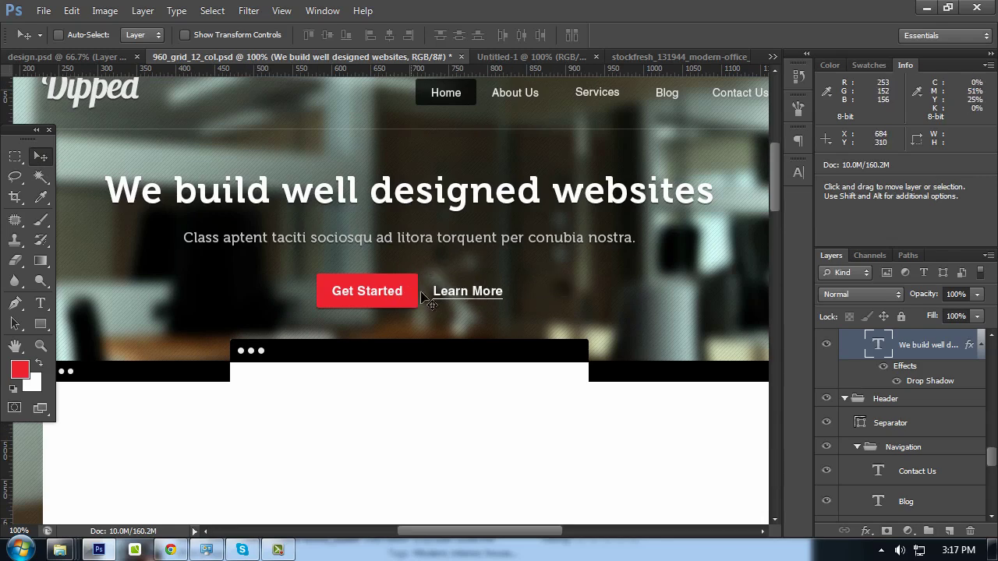
scroll(466, 300, "up", 2)
key("Tab")
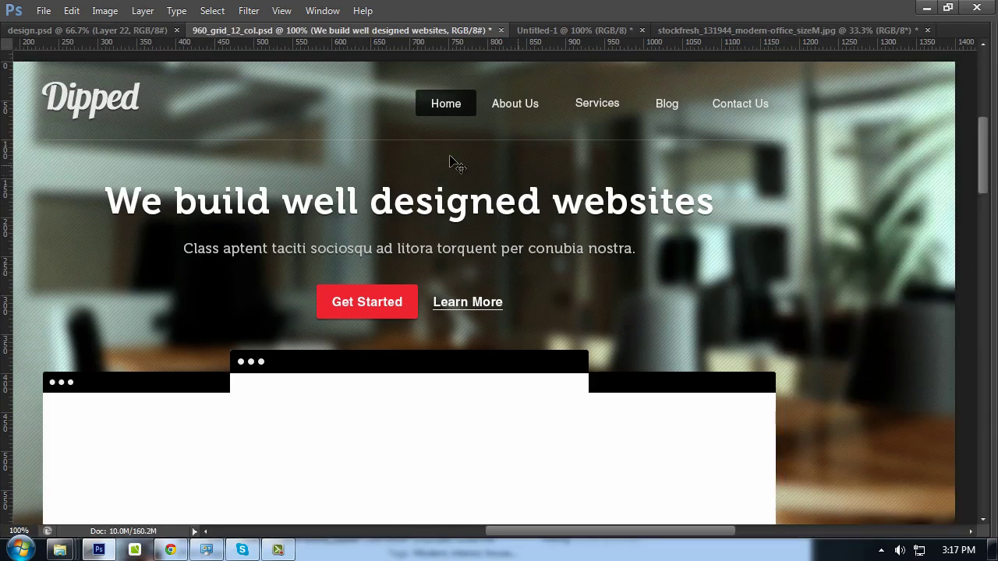
left_click_drag(452, 160, 536, 181)
scroll(531, 195, "up", 2)
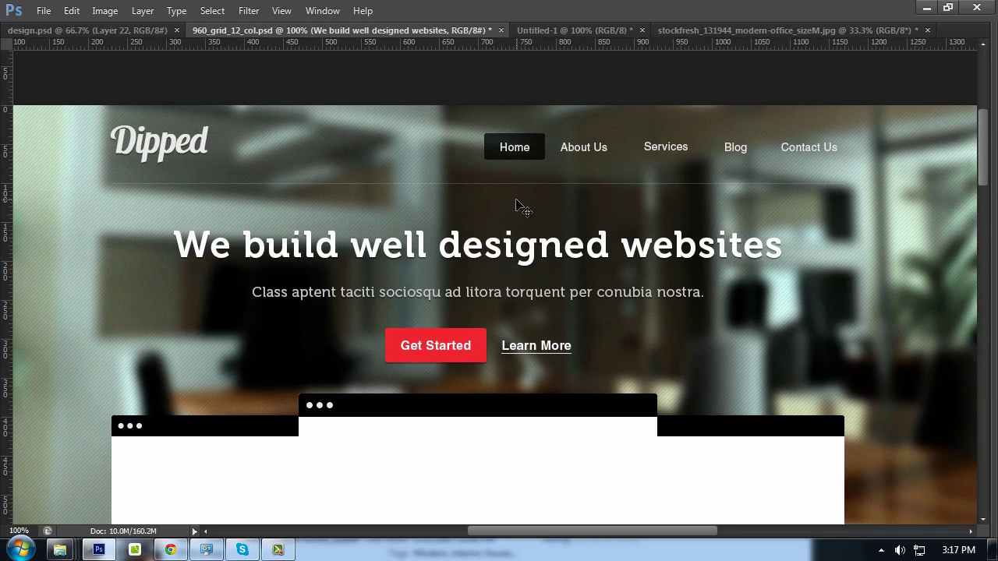
key("Tab")
key("Tab")
scroll(396, 211, "down", 2)
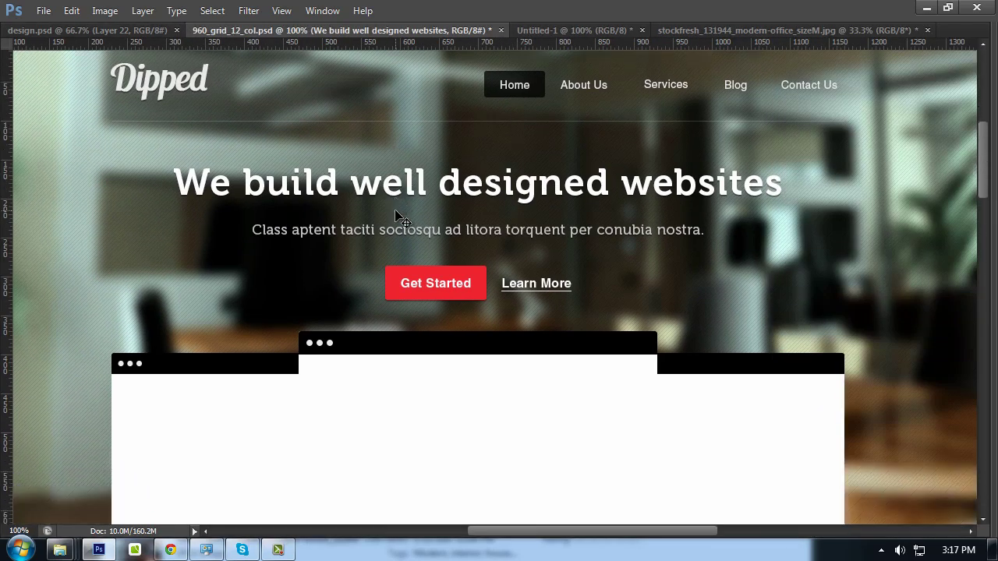
scroll(396, 216, "down", 3)
scroll(396, 216, "up", 3)
key("Tab")
scroll(395, 221, "down", 1)
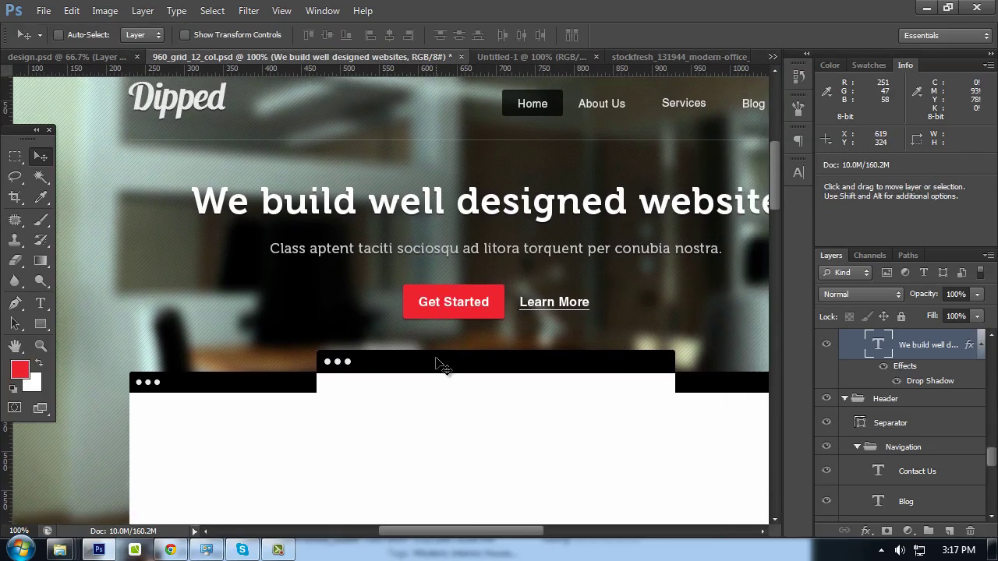
left_click(437, 364, "ctrl")
Inspect the window shape and top bar fill colours, leaving them white
double_click(886, 345)
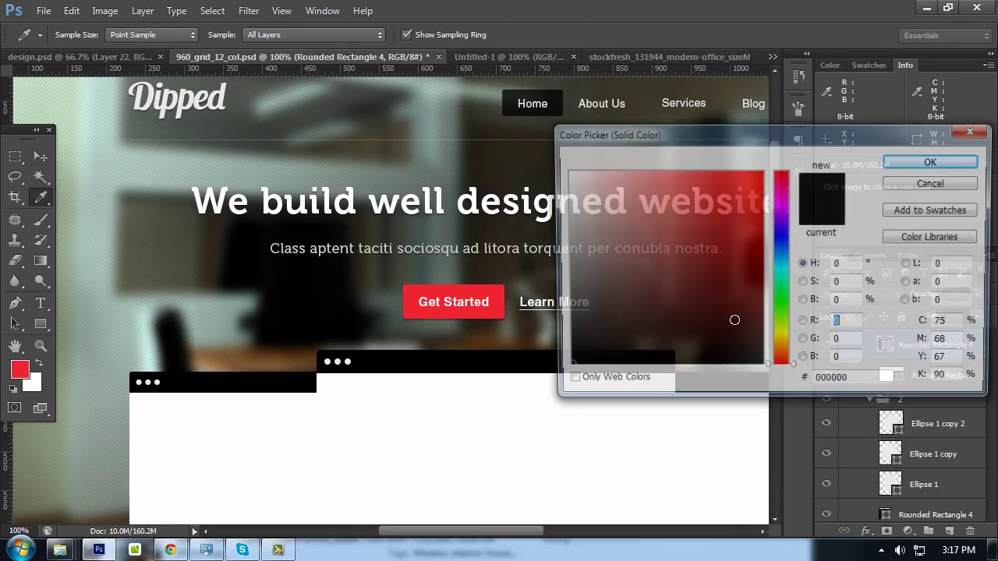
left_click(893, 162)
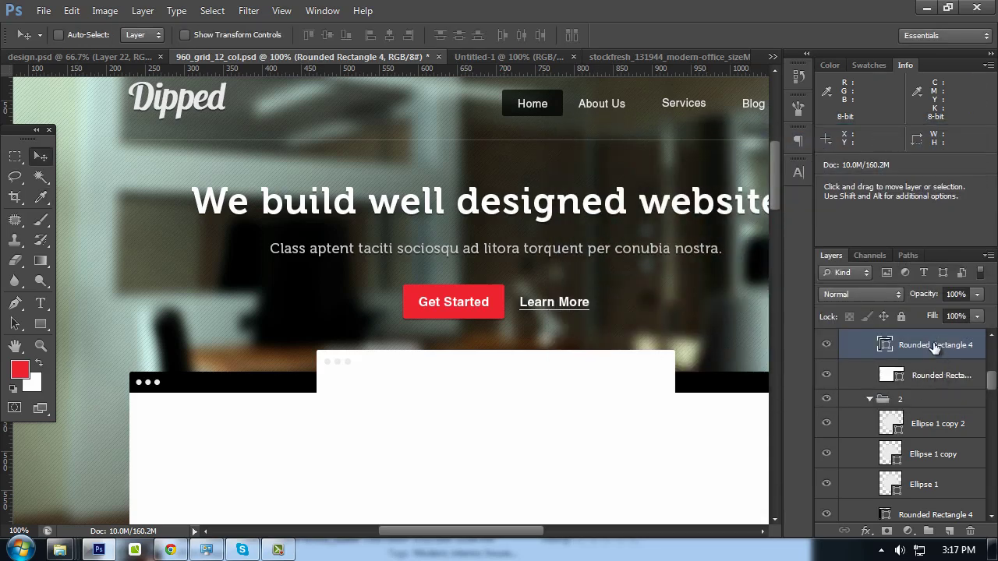
right_click(936, 345)
left_click(793, 80)
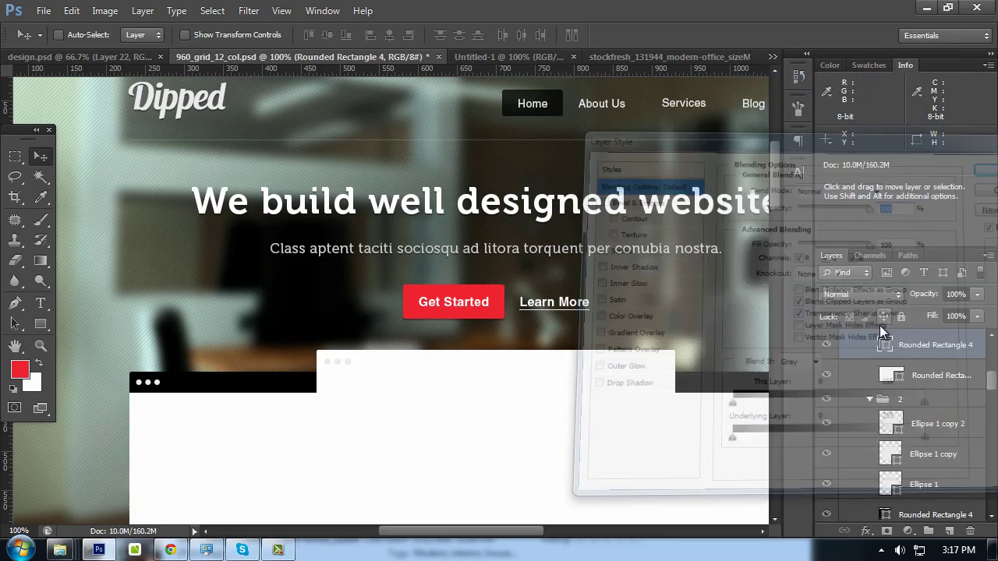
double_click(886, 346)
key("Return")
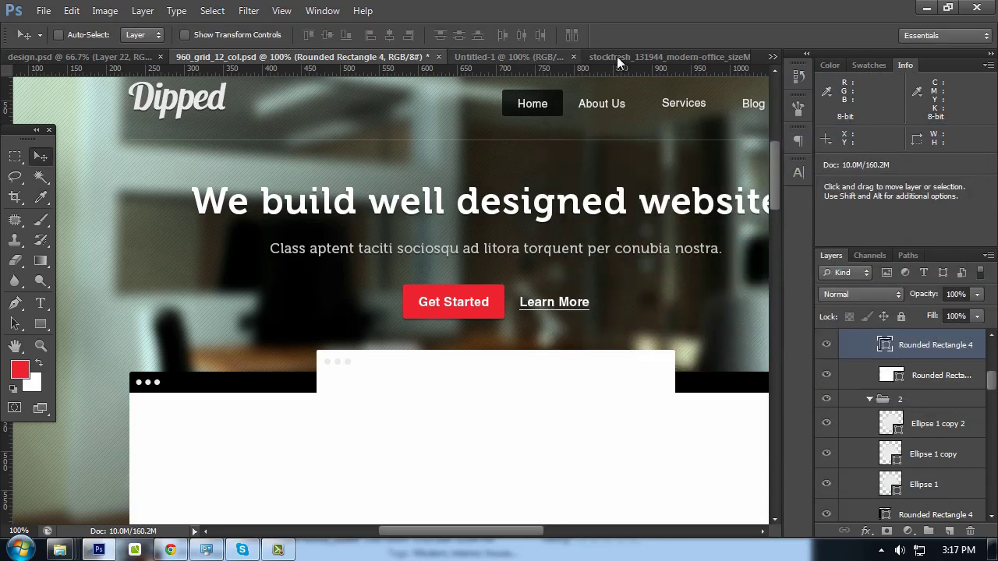
Sample #eeeeee from the colour scheme document as the foreground colour
left_click(617, 56)
left_click(422, 61)
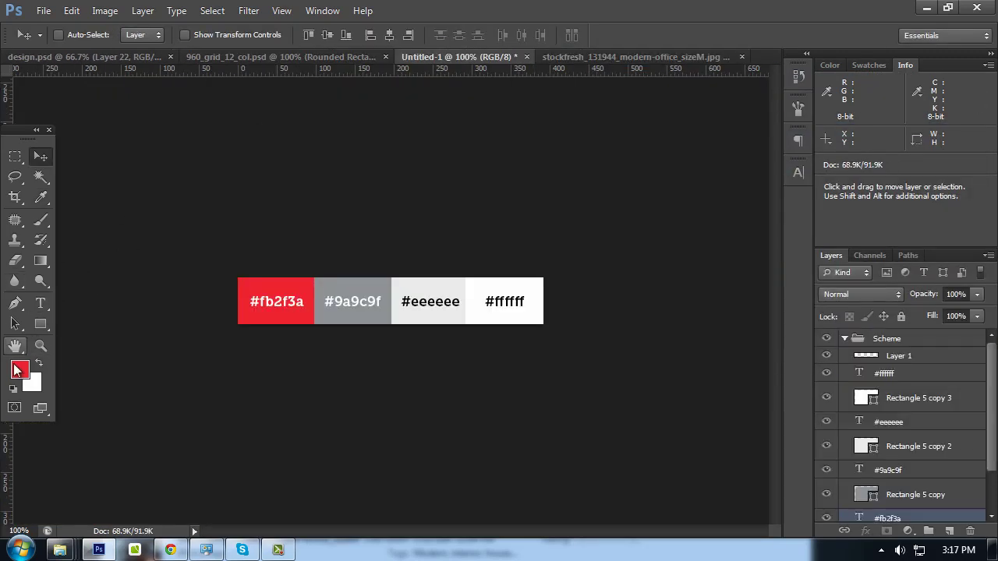
left_click(19, 370)
left_click(404, 281)
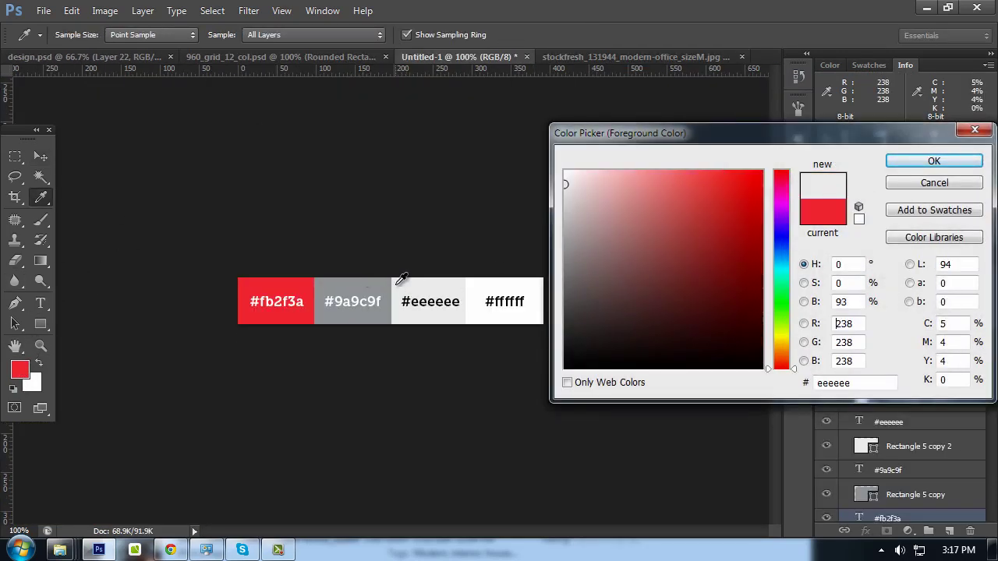
left_click(934, 161)
left_click(241, 58)
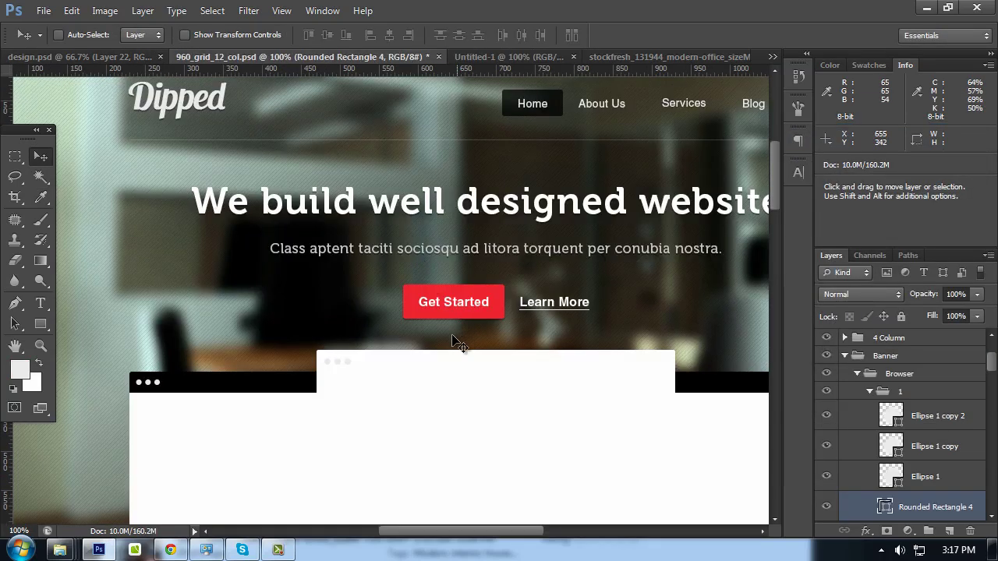
Fill Rounded Rectangle 4's top bar with the light grey #eeeeee foreground colour
key("i")
double_click(885, 508)
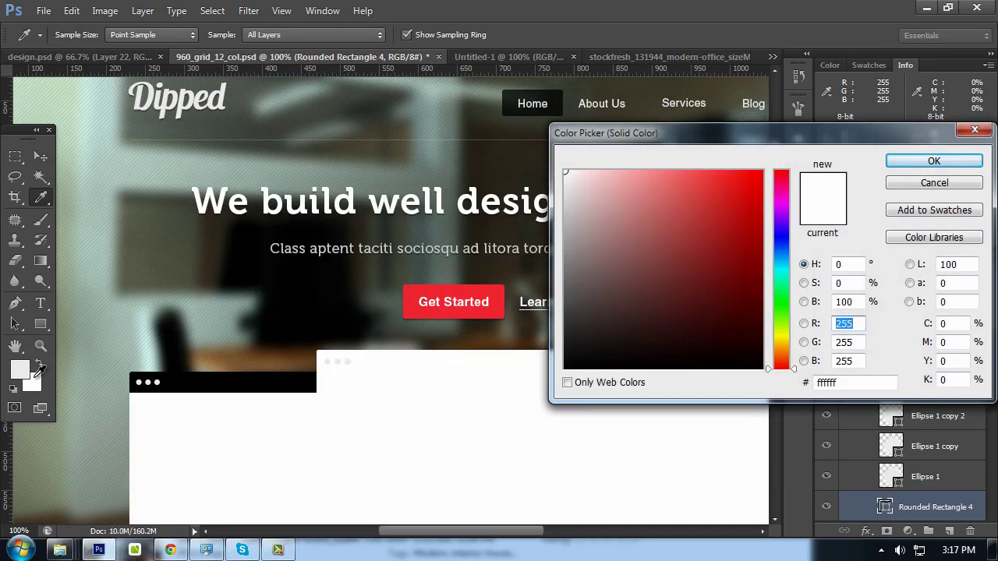
left_click(28, 365)
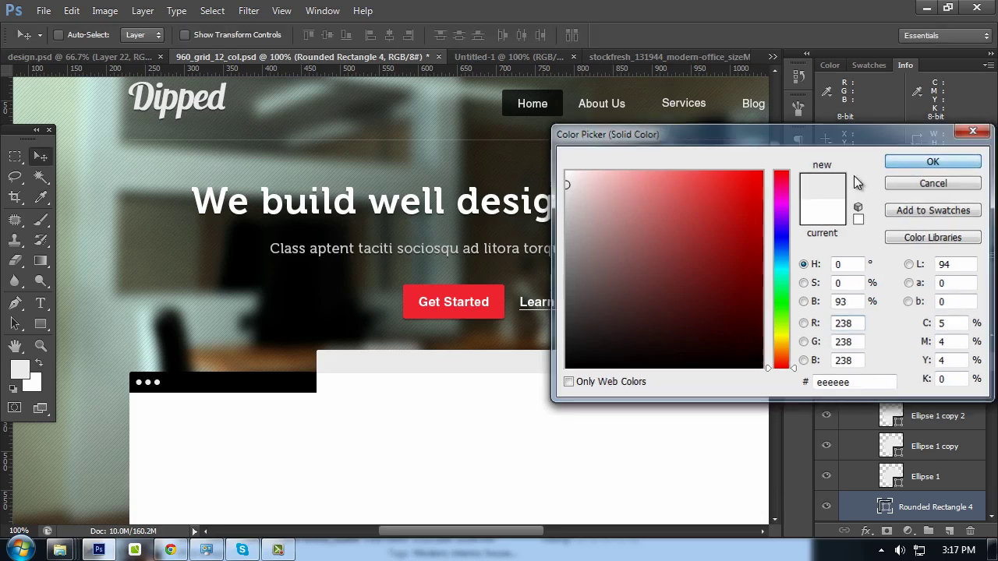
key("Return")
key("v")
scroll(546, 312, "down", 1)
scroll(556, 304, "down", 2)
scroll(551, 295, "down", 5)
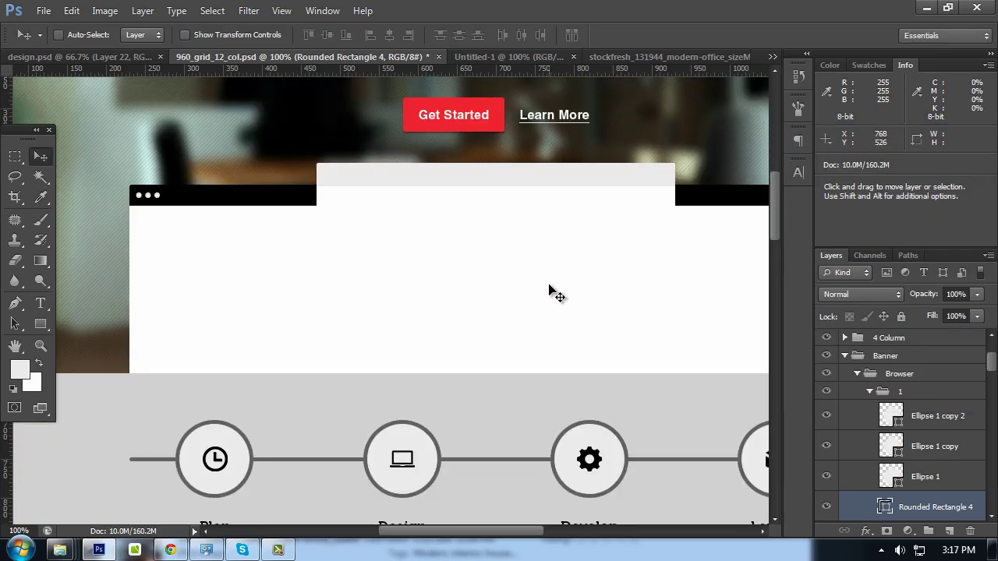
scroll(549, 292, "up", 1, "alt")
scroll(499, 273, "up", 1)
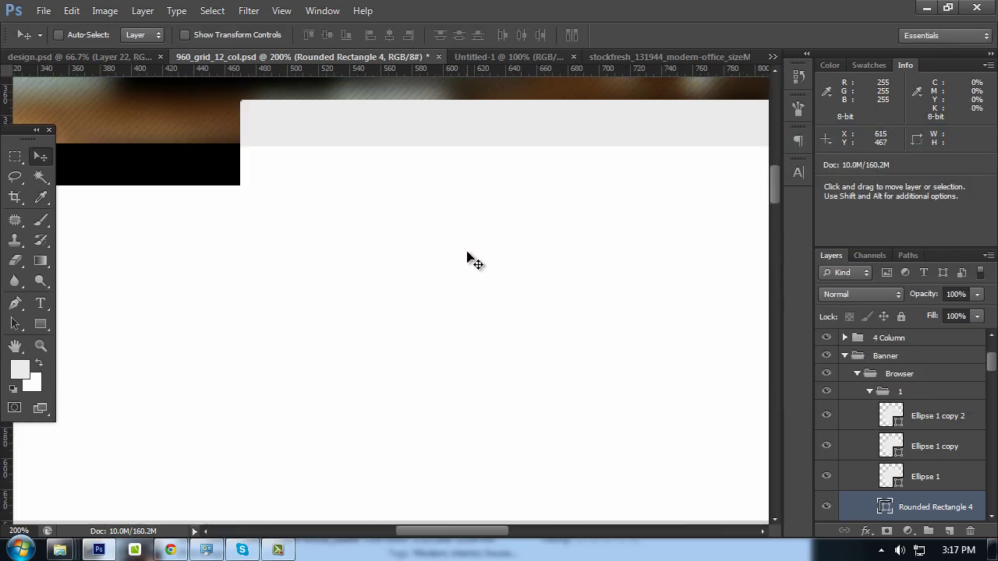
scroll(471, 259, "down", 1, "alt")
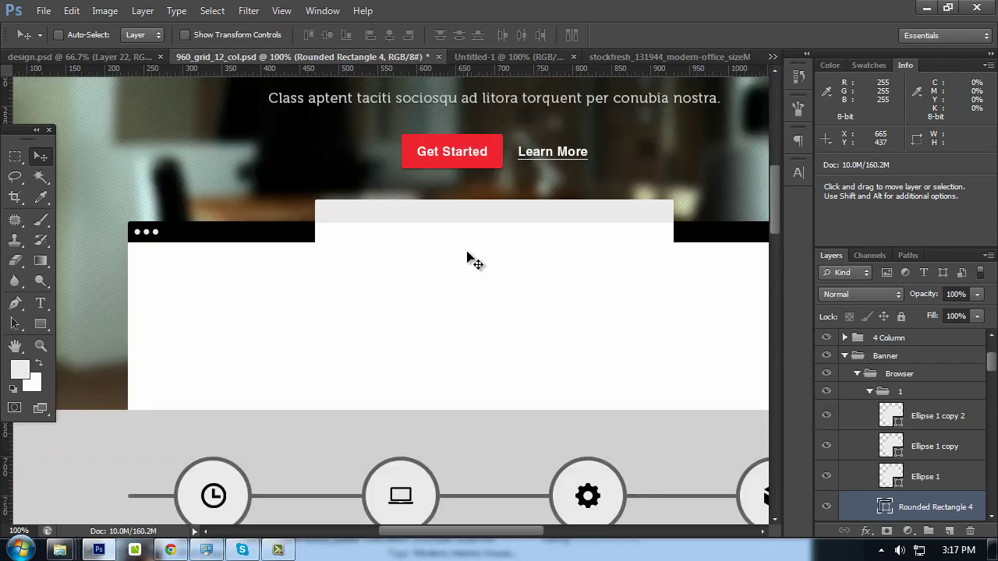
right_click(939, 516)
Add a Gradient Overlay at 7% opacity to the top bar
left_click(860, 46)
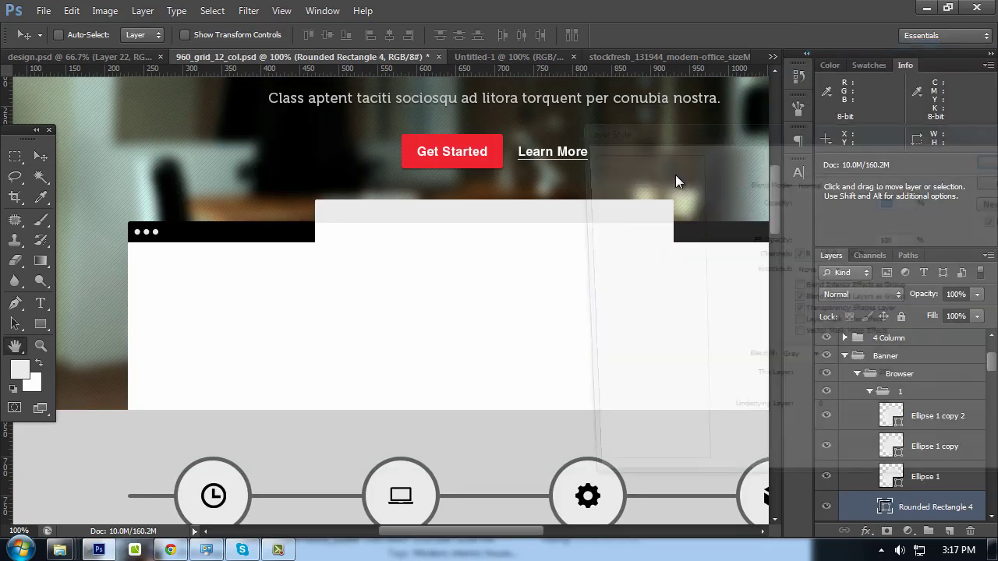
left_click(626, 333)
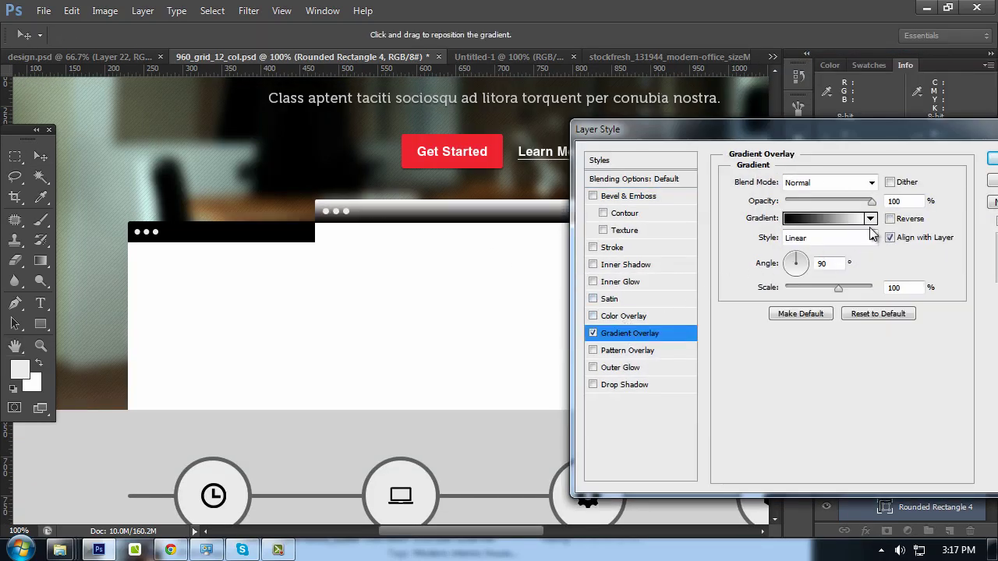
double_click(898, 201)
type("5")
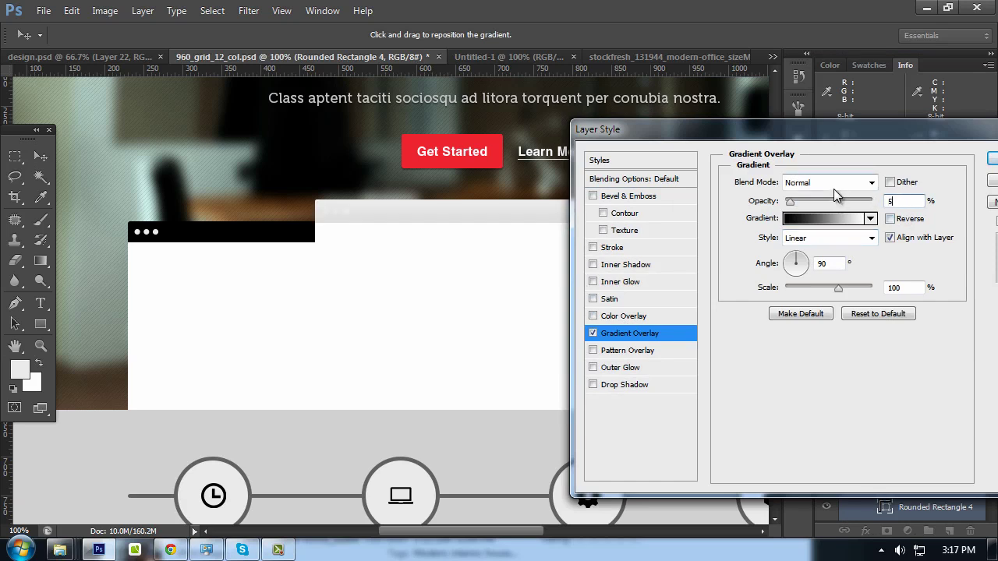
type("10")
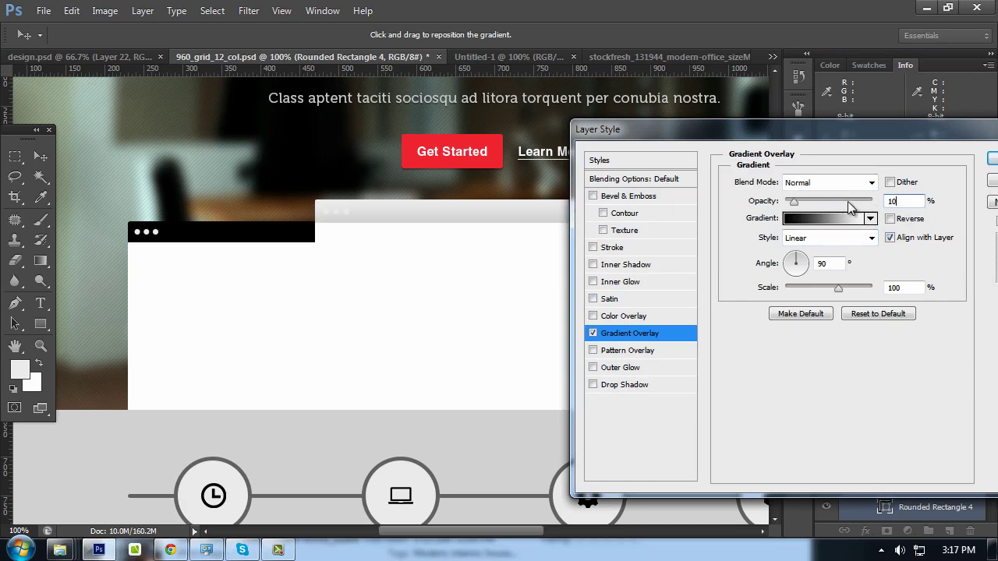
double_click(891, 201)
type("7")
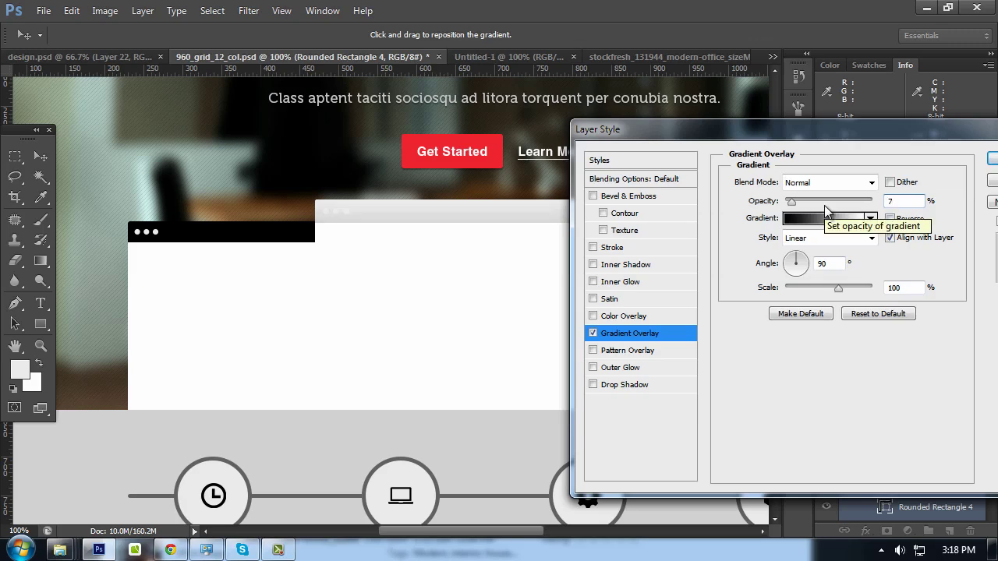
key("Return")
Add a white Normal-blend Inner Shadow with 1 px distance and 0 px size
right_click(921, 511)
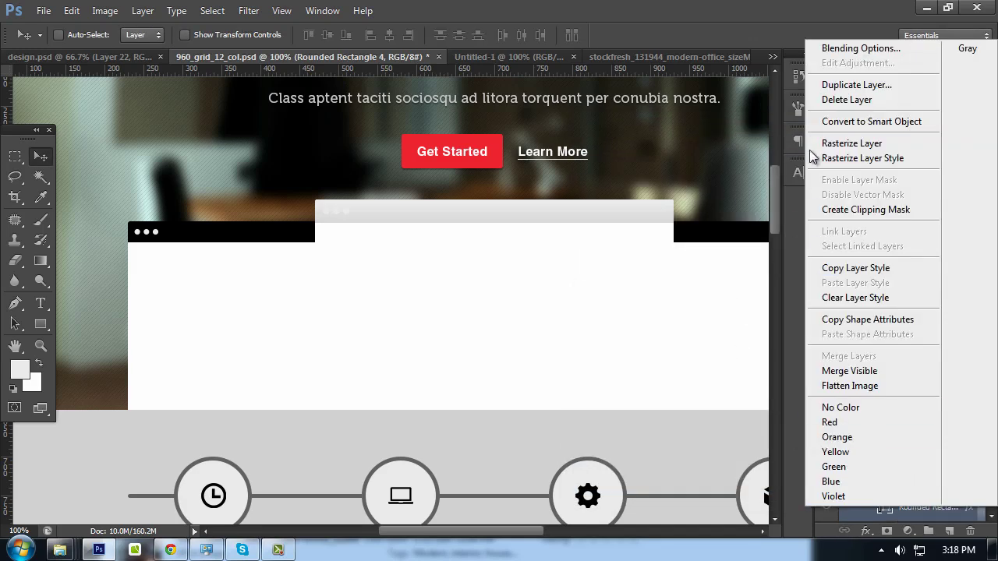
left_click(834, 49)
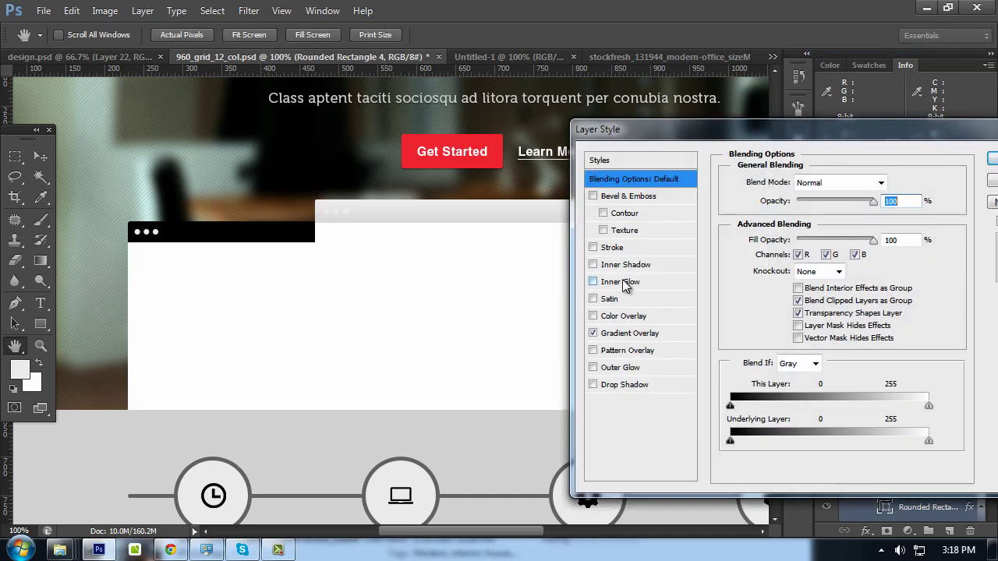
left_click(624, 265)
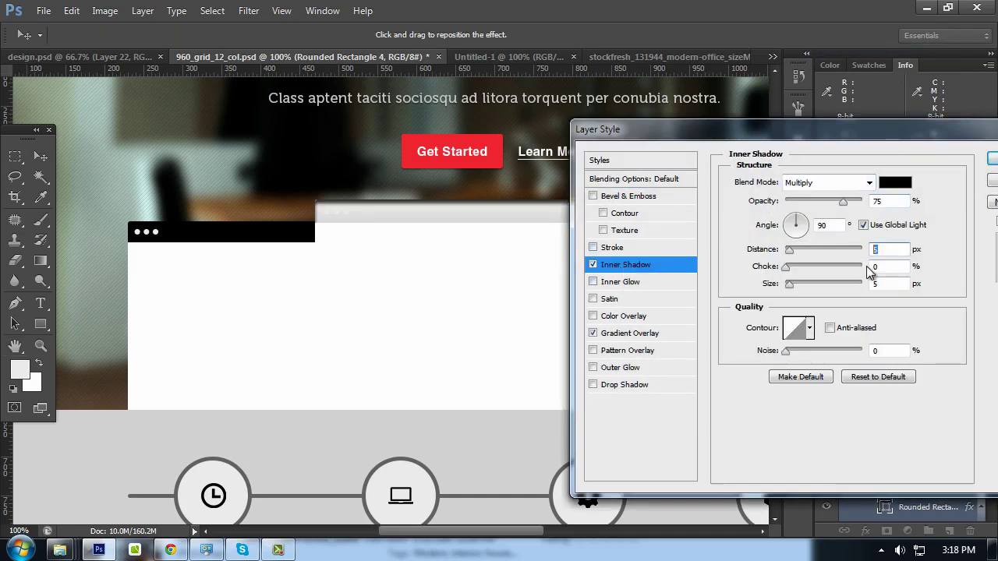
type("1")
key("Tab")
key("Tab")
type("0")
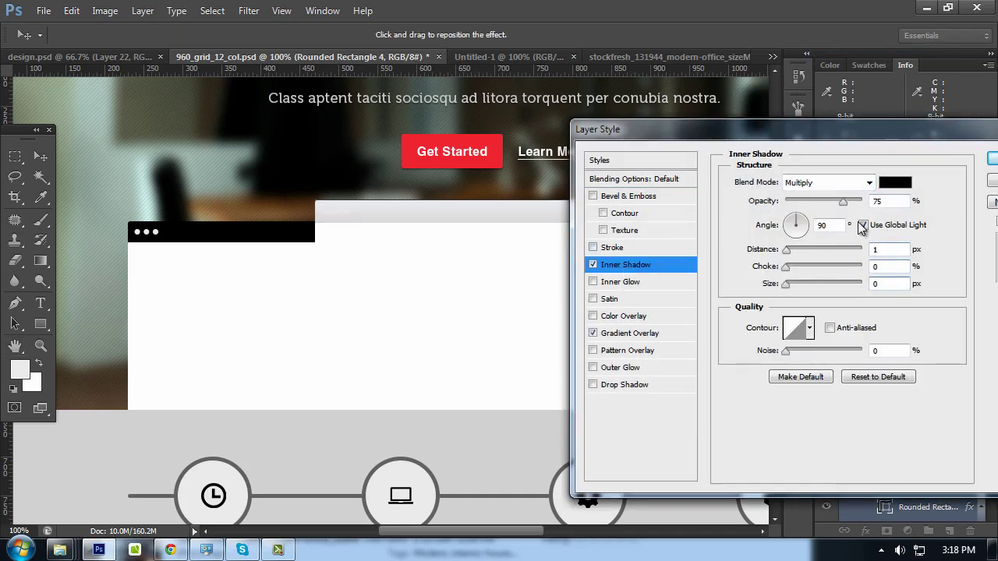
left_click(828, 182)
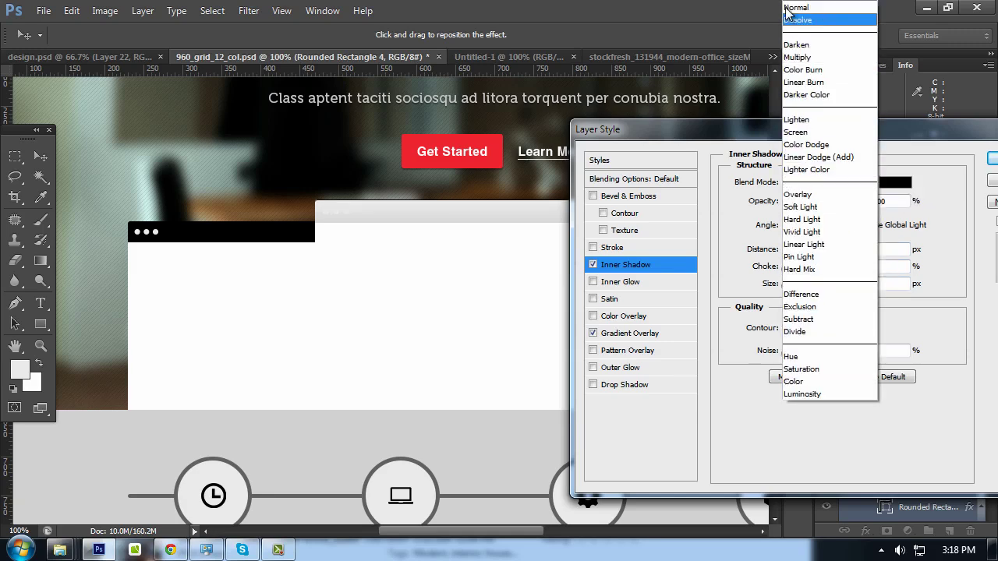
left_click(793, 11)
left_click(889, 185)
type("ffffff")
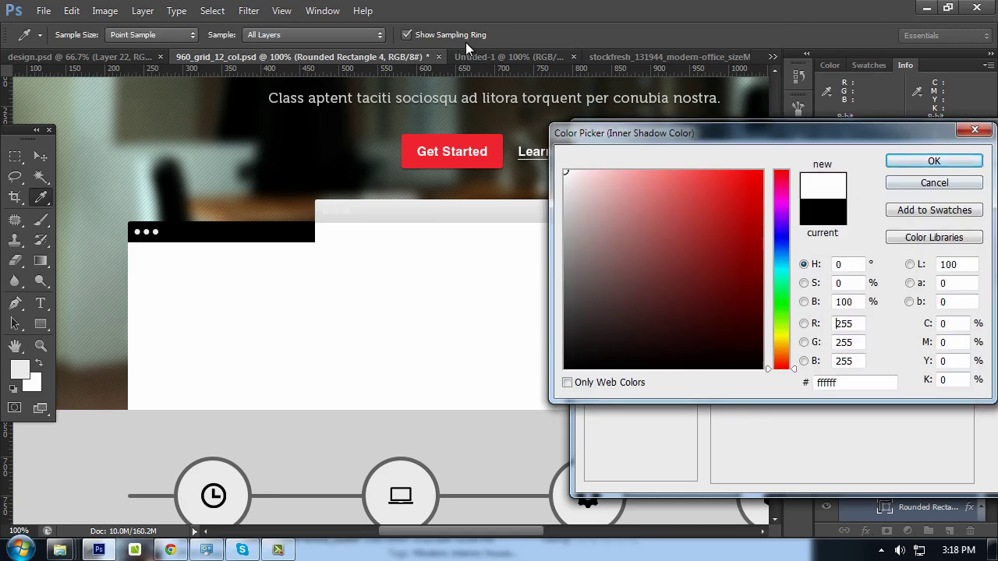
left_click(921, 164)
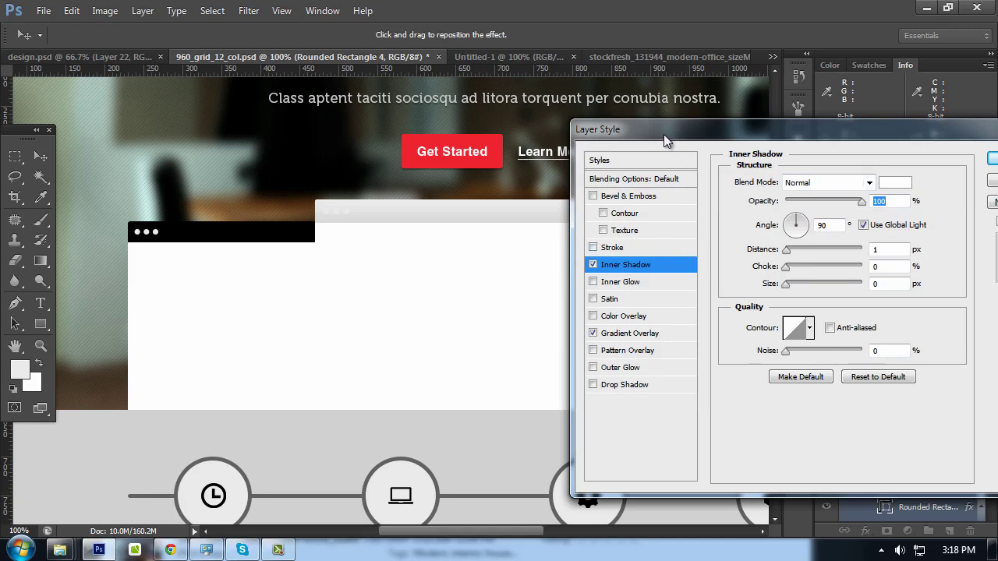
left_click_drag(664, 134, 534, 135)
Apply the top bar styles, then try an #eeeeee fill on the left bar and undo it
left_click(864, 166)
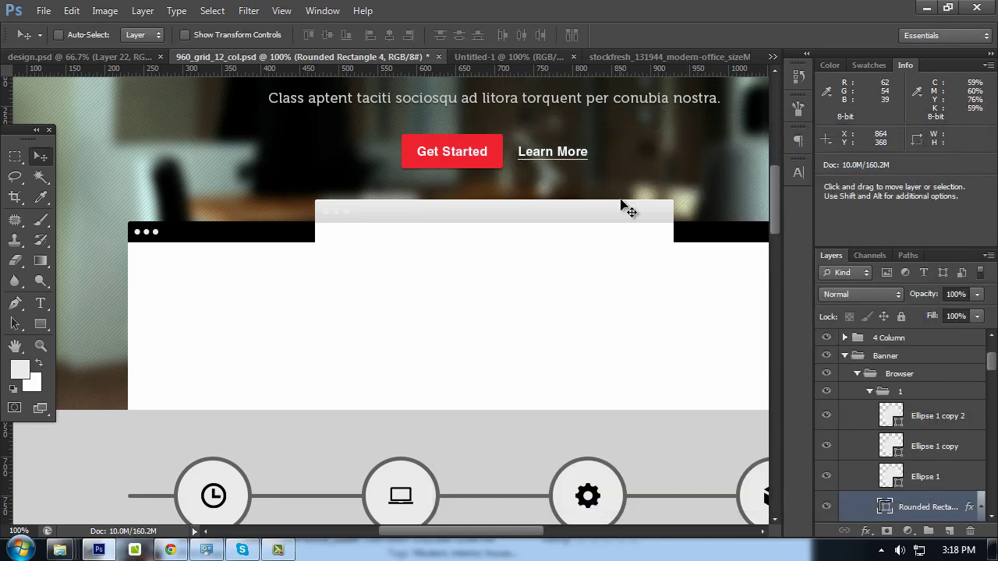
scroll(621, 202, "up", 1)
scroll(590, 218, "down", 1)
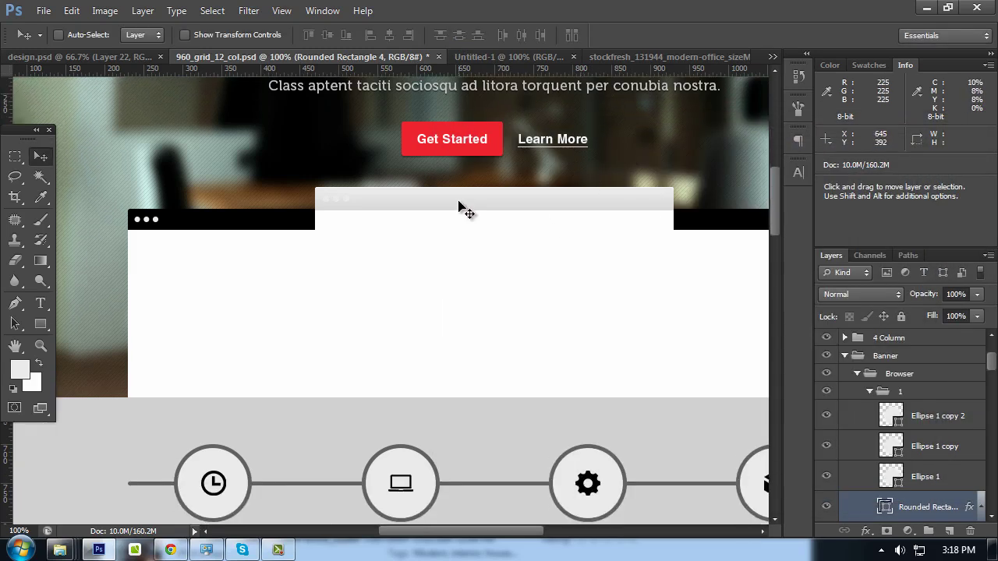
left_click(290, 226, "ctrl")
double_click(884, 508)
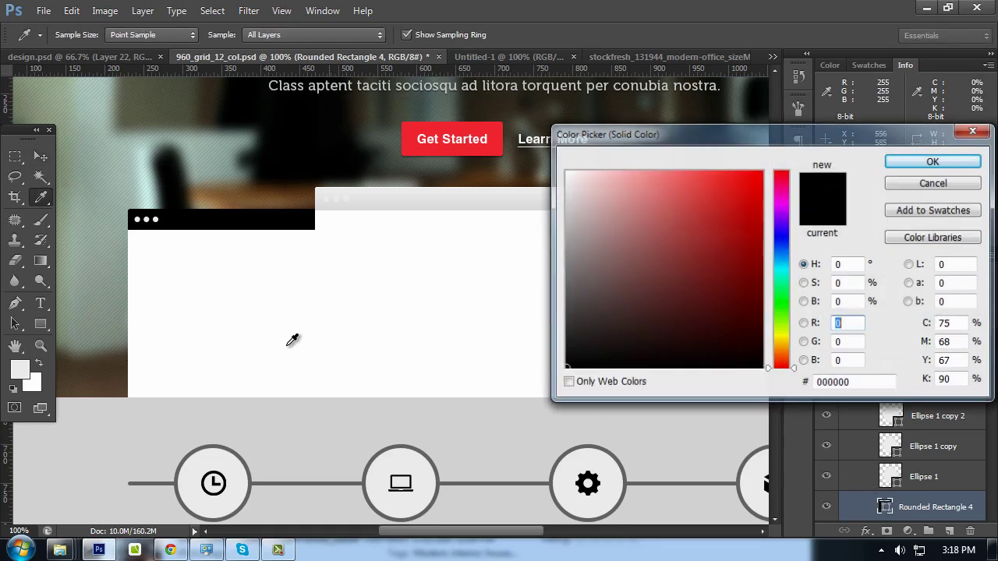
double_click(852, 382)
type("eeeee")
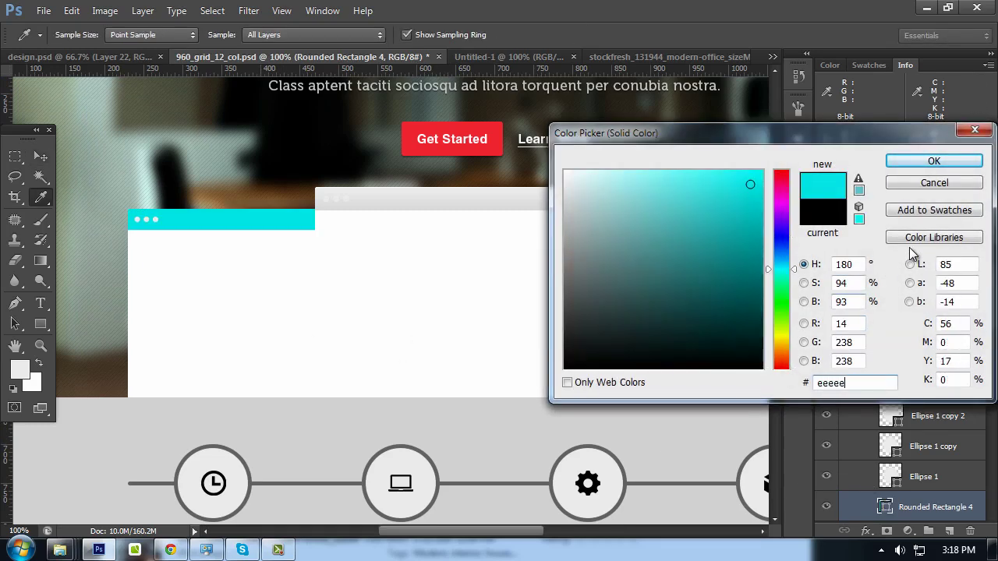
type("e")
left_click(933, 161)
key("v")
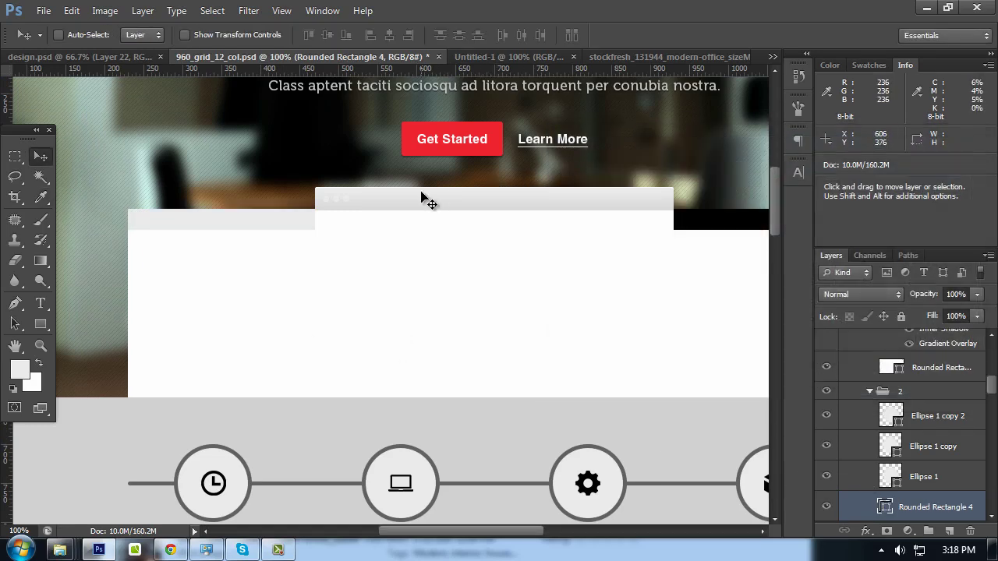
key("ctrl+z")
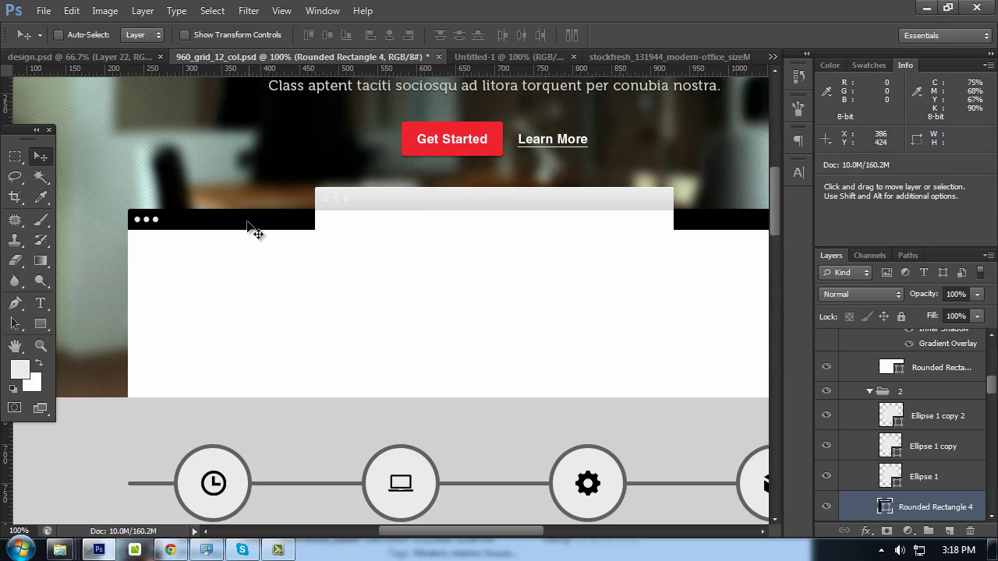
Fill the side top bars light grey and copy the gradient style onto both bars
double_click(885, 507)
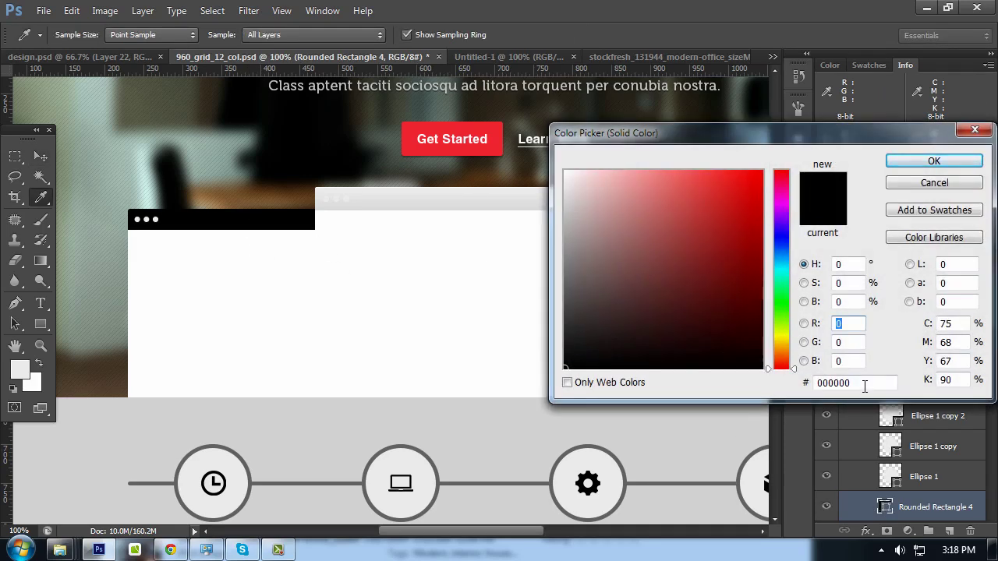
left_click_drag(860, 383, 839, 383)
left_click_drag(120, 370, 20, 369)
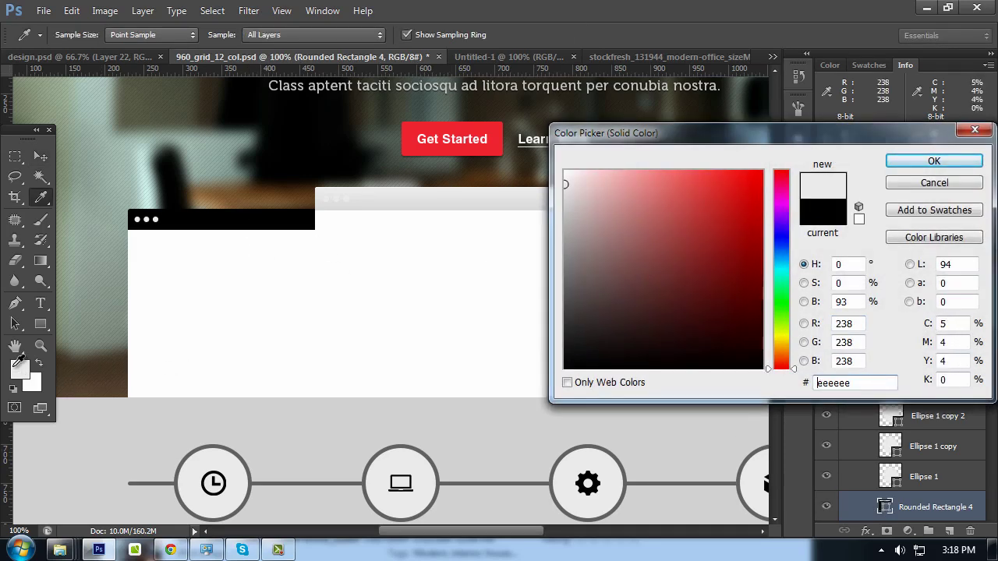
left_click(913, 161)
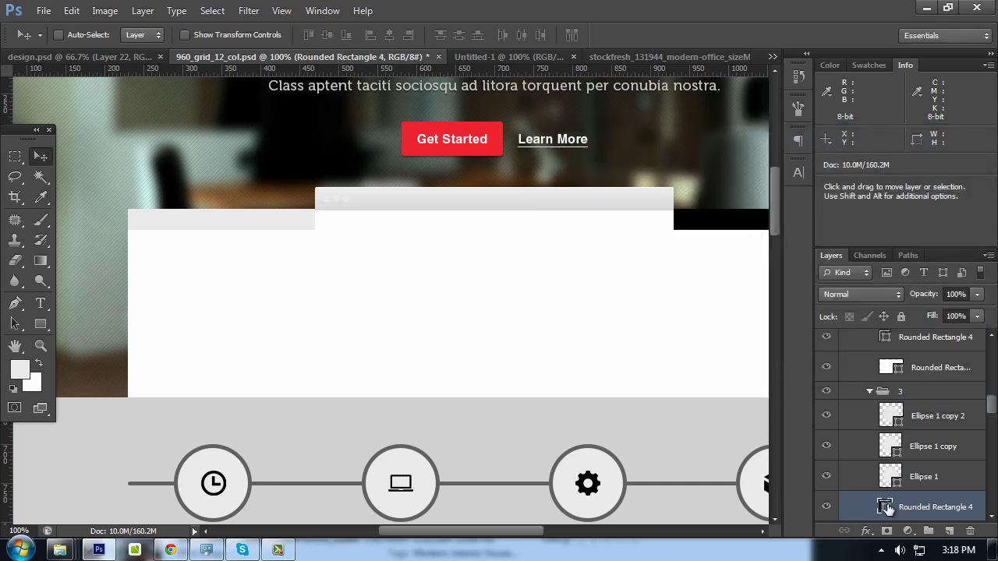
double_click(887, 507)
left_click(30, 369)
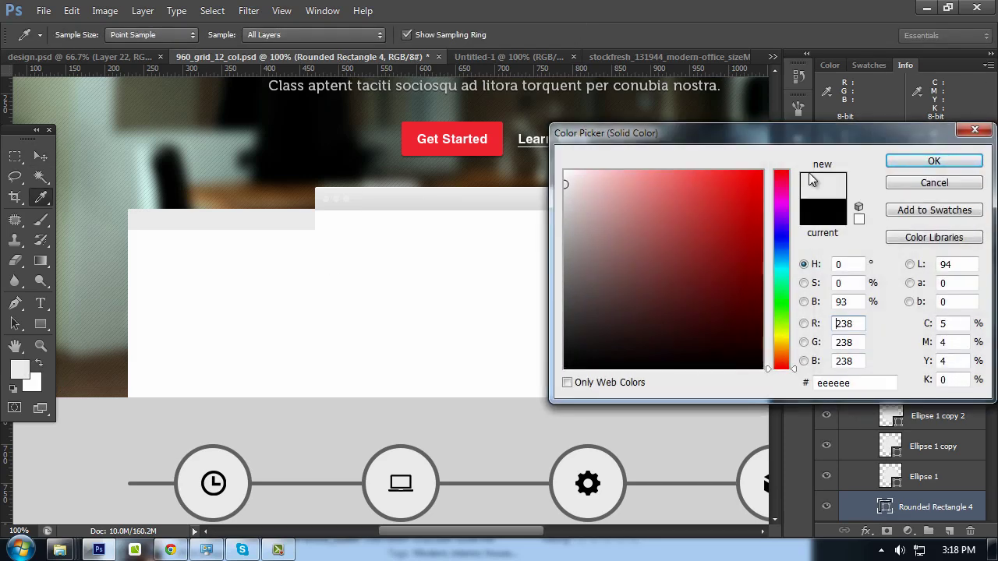
left_click(928, 164)
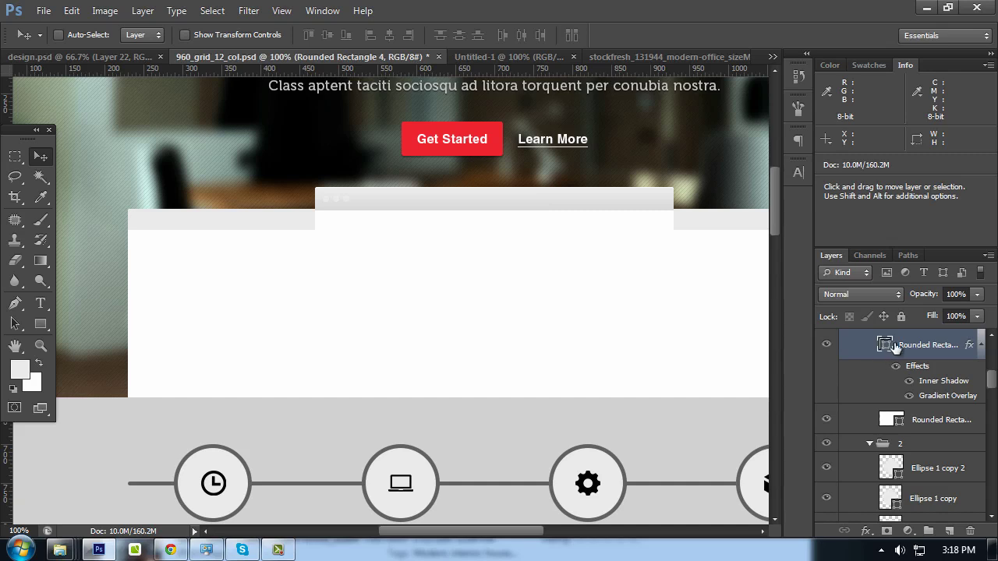
left_click_drag(969, 345, 285, 217)
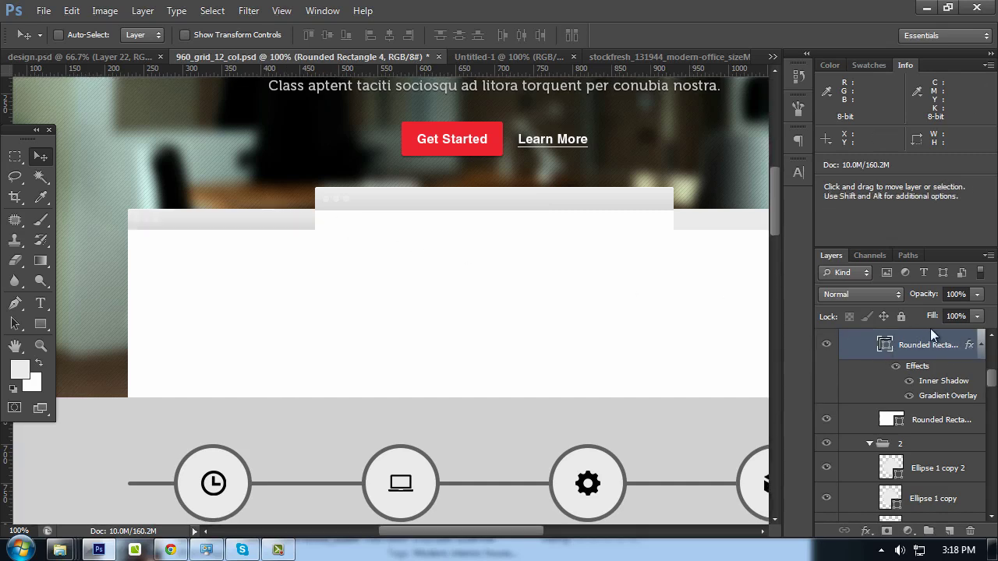
left_click_drag(970, 345, 736, 218)
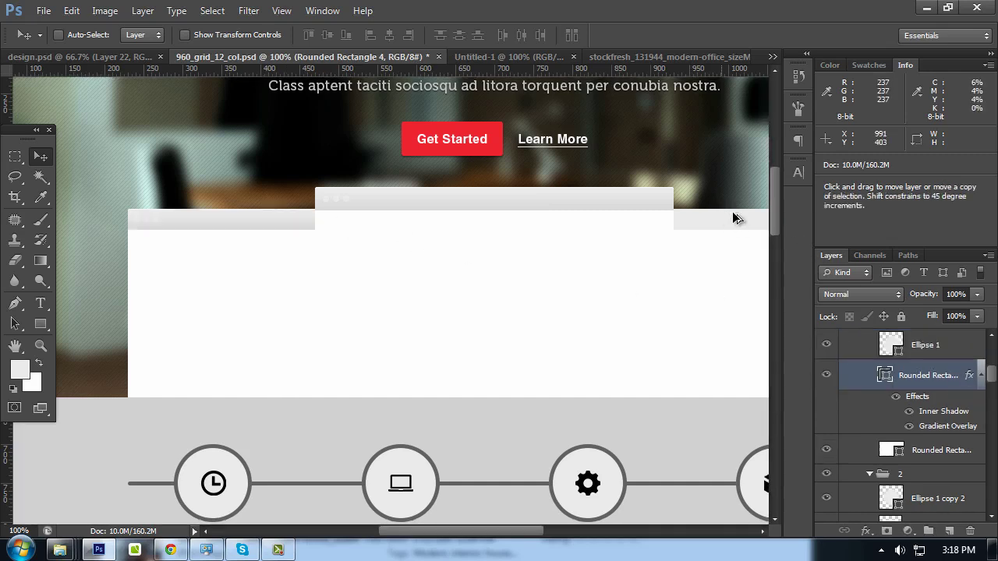
Preview the layout and save 960_grid_12_col.psd
key("Tab")
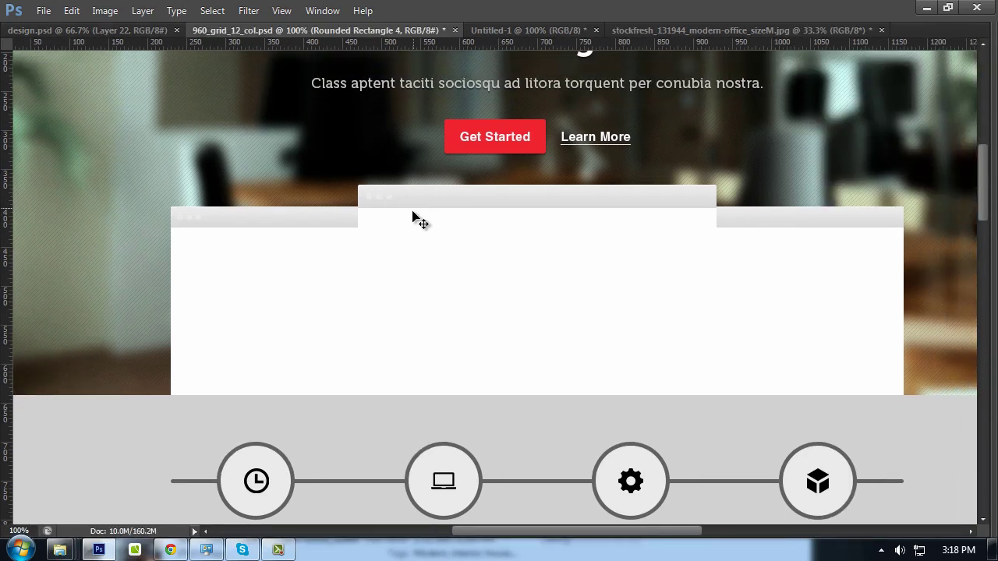
key("Tab")
left_click_drag(522, 162, 457, 194)
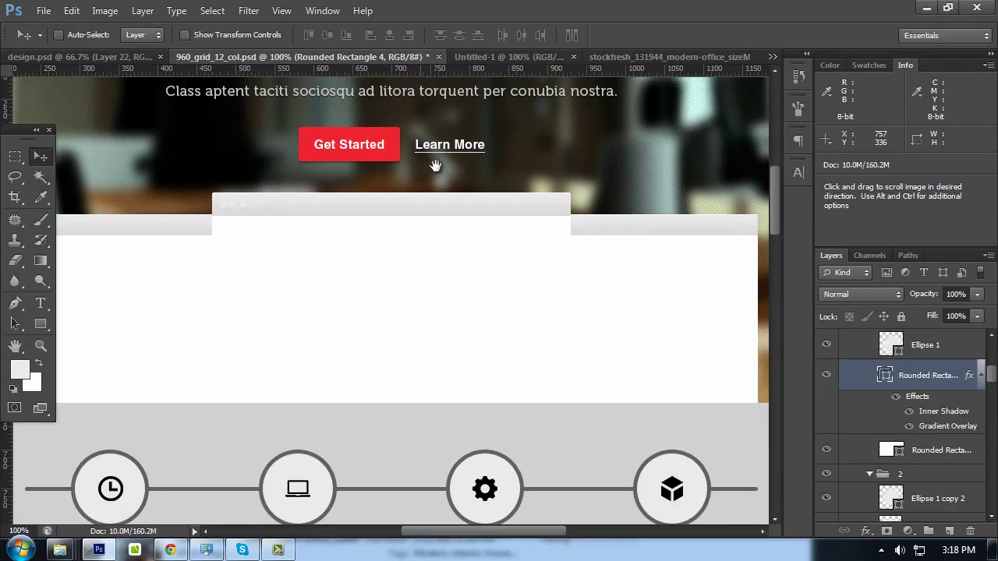
key("ctrl+s")
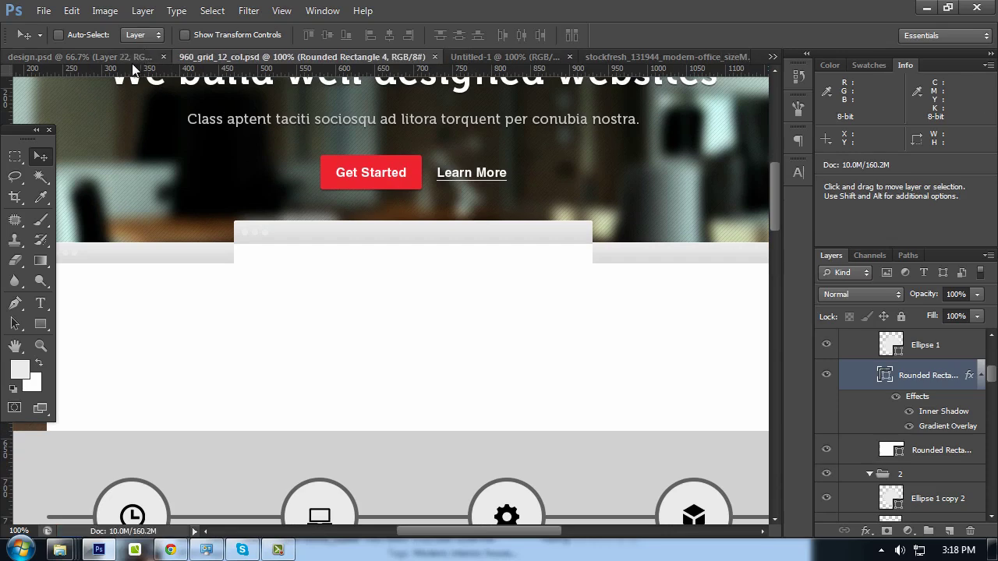
Delete the 1stWebDesigner screenshot layer in design.psd, then return to the grid document
key("Tab")
key("Tab")
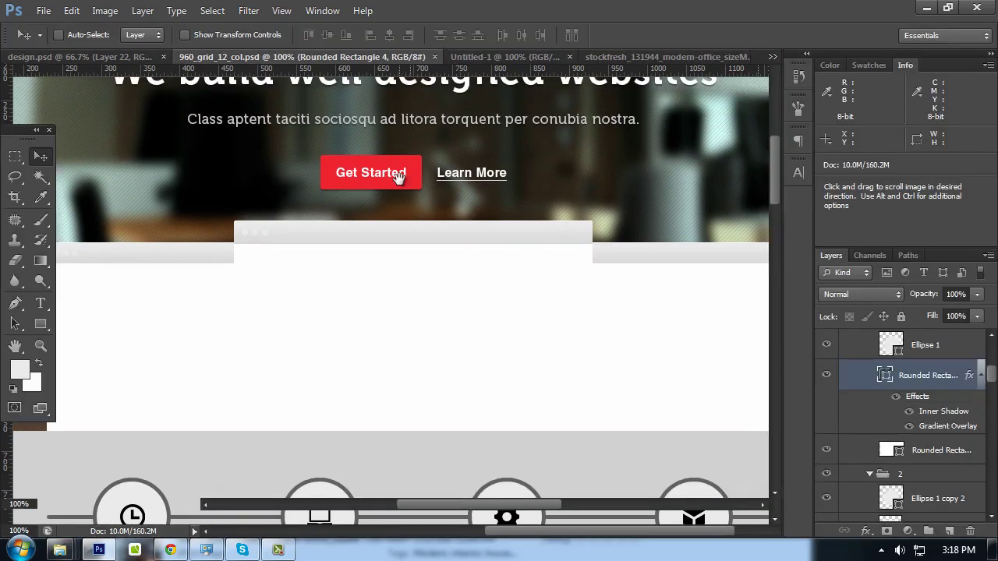
left_click(129, 55)
scroll(507, 250, "down", 1)
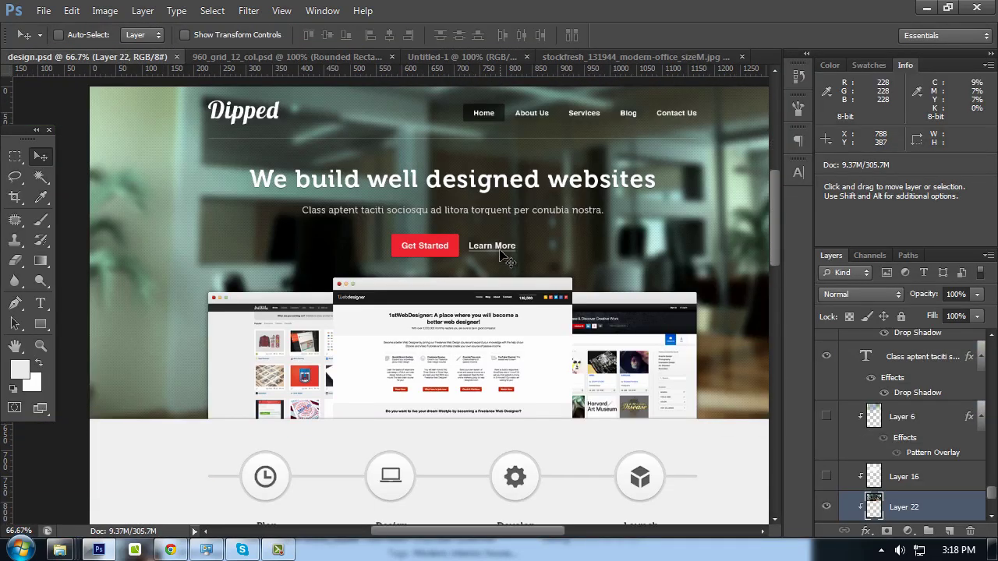
scroll(507, 250, "down", 2)
scroll(508, 251, "up", 1, "alt")
left_click(504, 257, "ctrl")
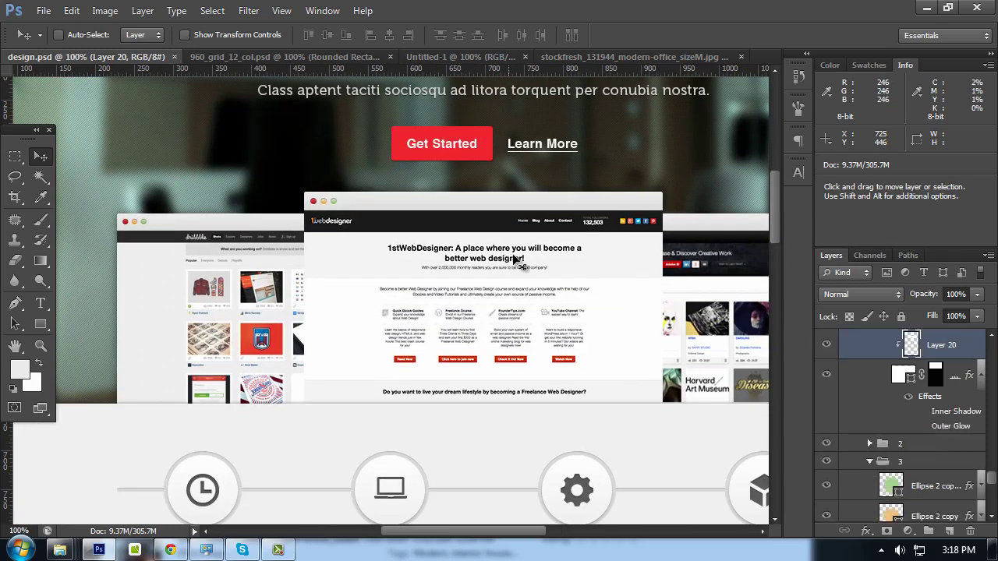
key("Delete")
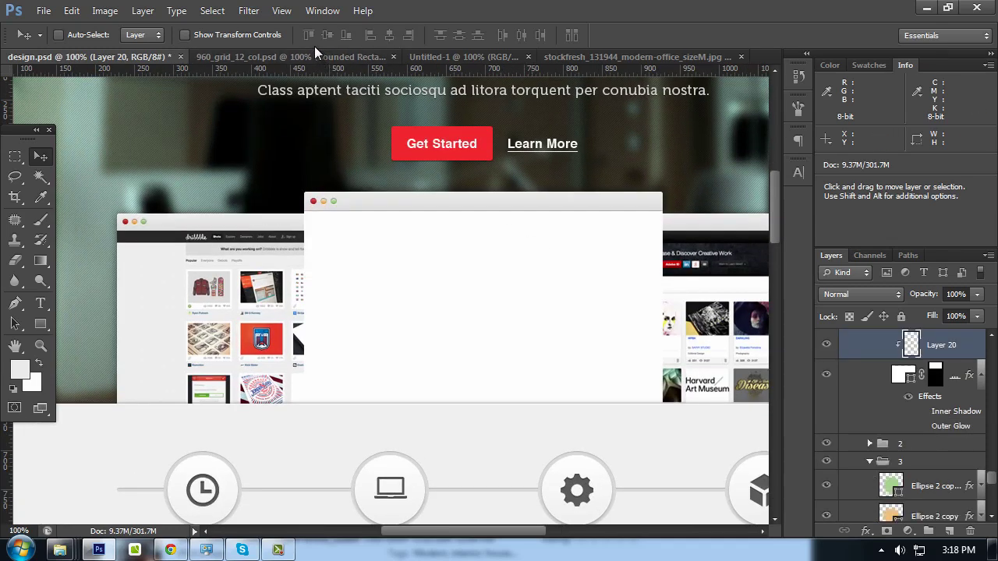
left_click(316, 57)
Paste a screenshot into the grid document, clip it to the front browser window, and nudge it into place
left_click_drag(517, 310, 459, 179)
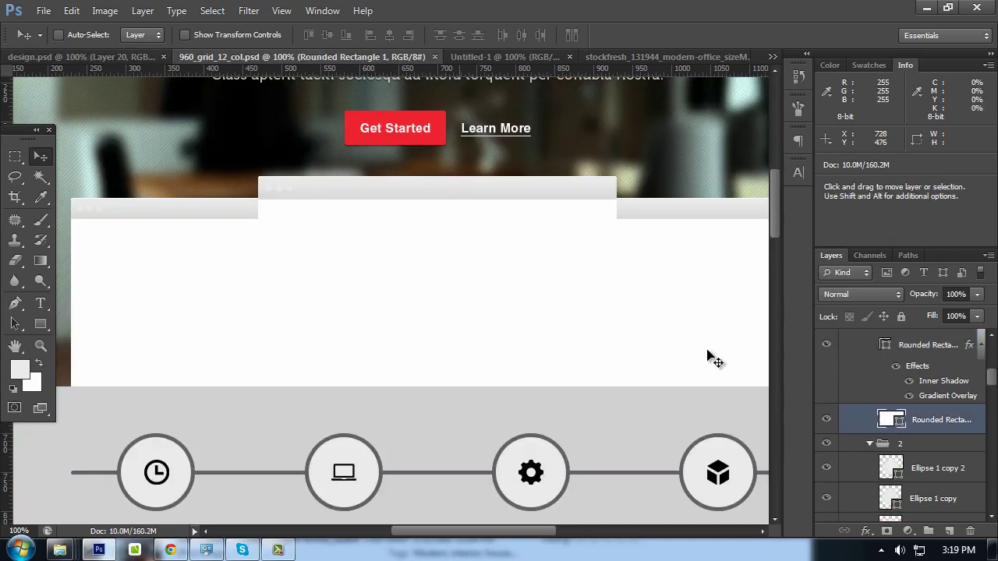
key("ctrl+v")
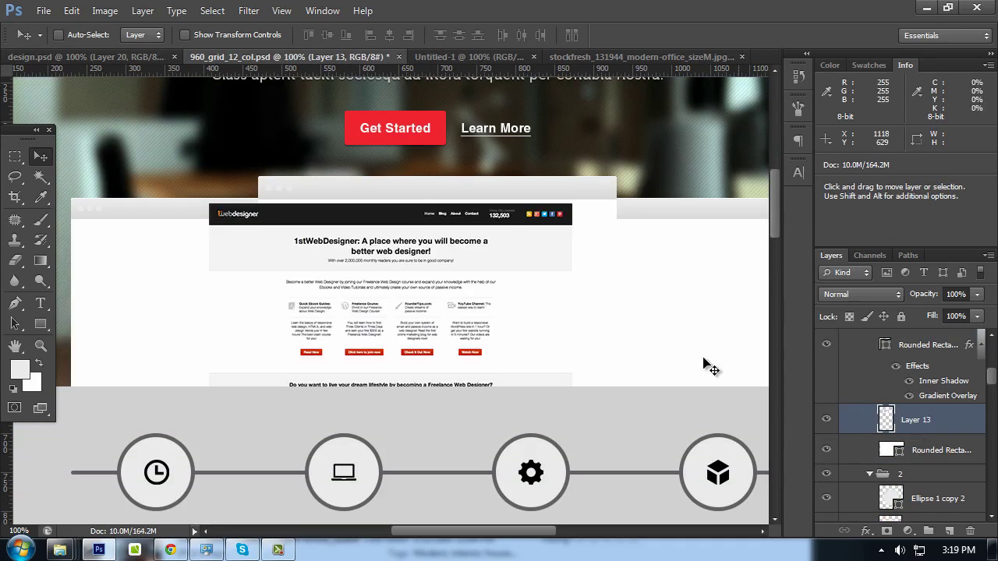
left_click_drag(400, 234, 451, 230)
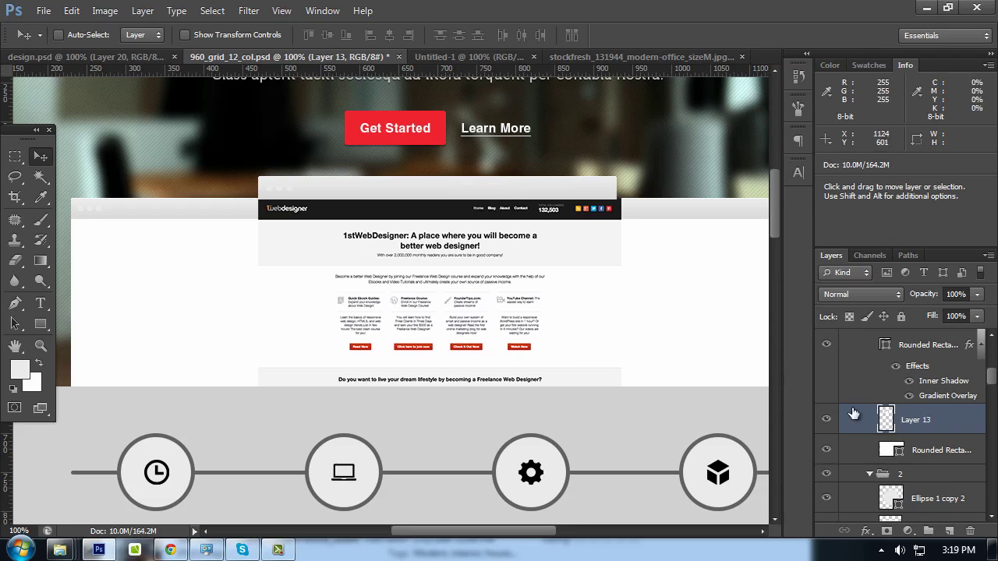
right_click(928, 425)
left_click(811, 242)
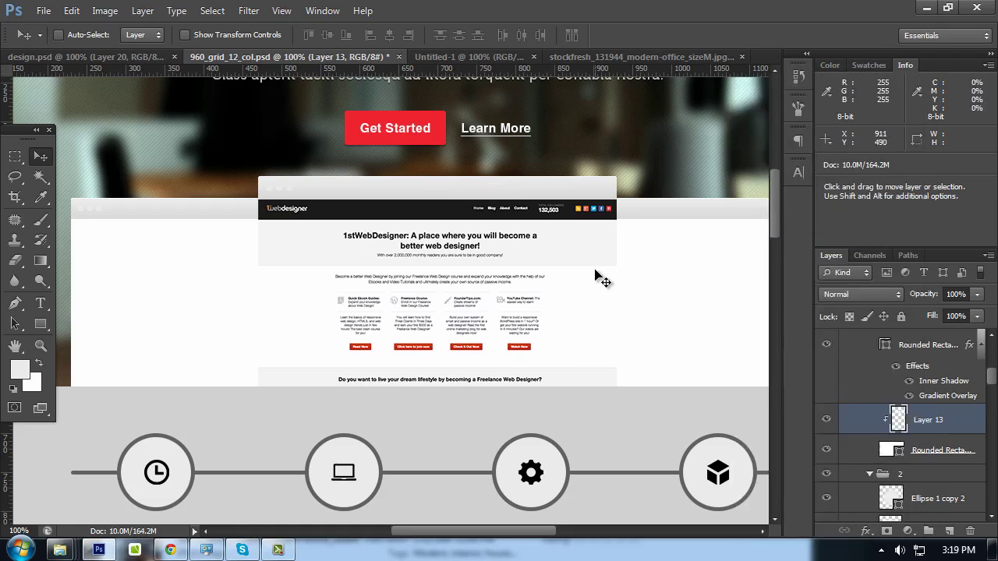
key("ctrl+plus")
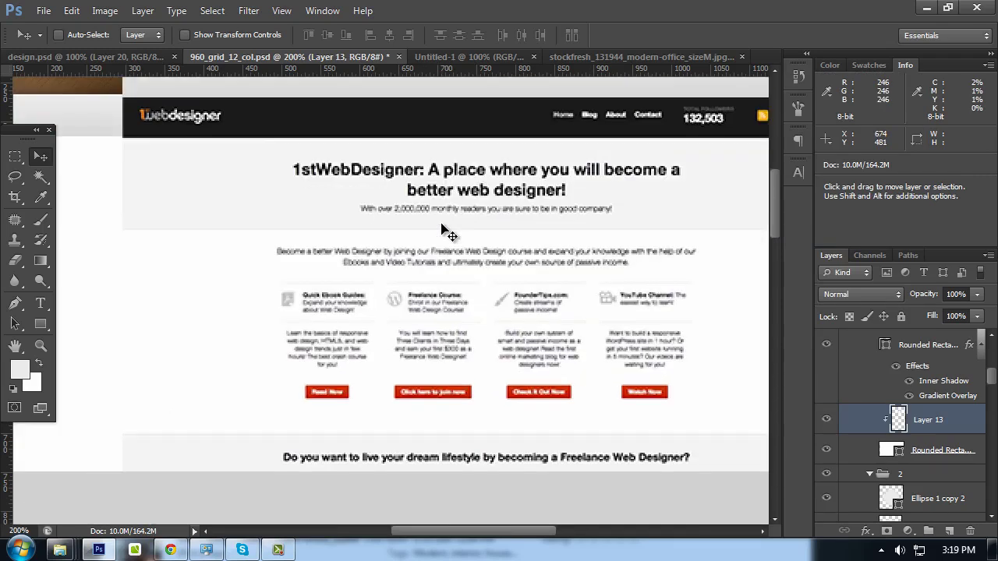
key("Up")
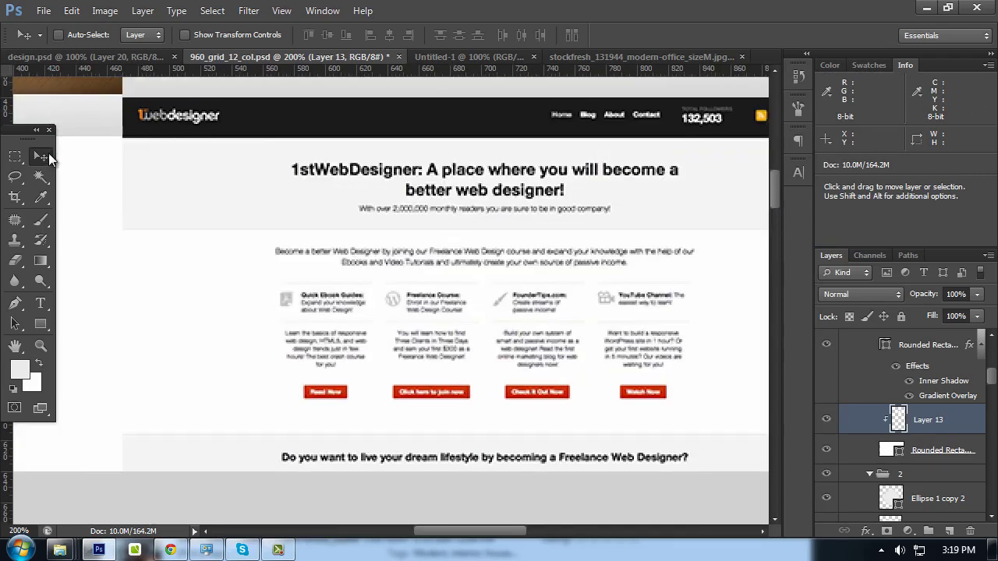
key("Left")
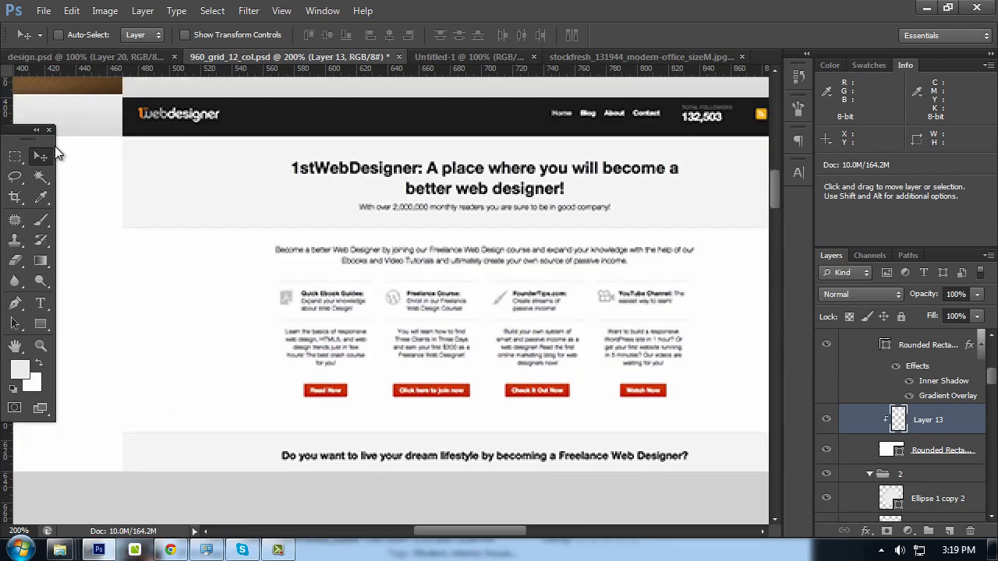
key("ctrl+minus")
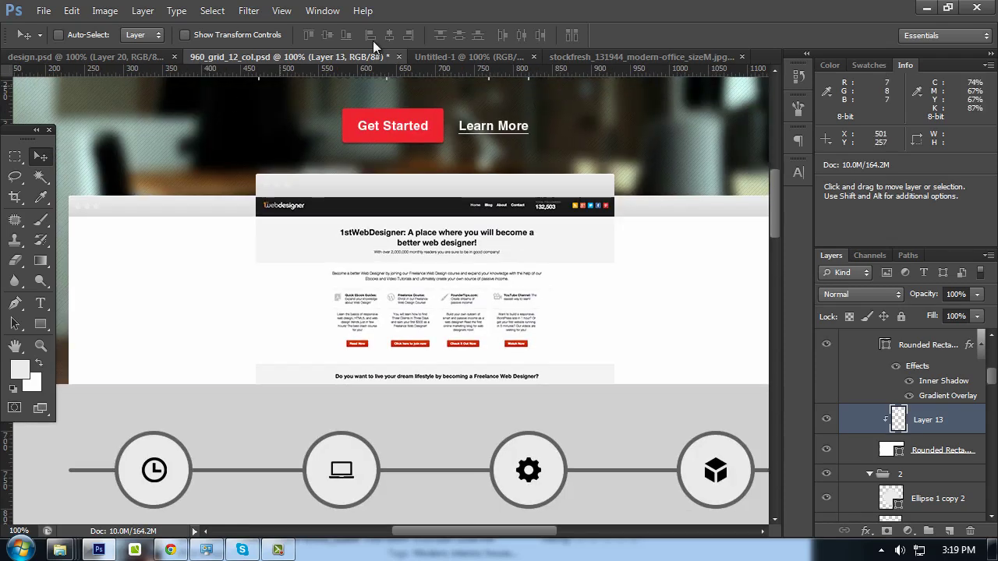
Paste the dribbble screenshot as Layer 14, clip it, and position it in the left window
left_click(148, 55)
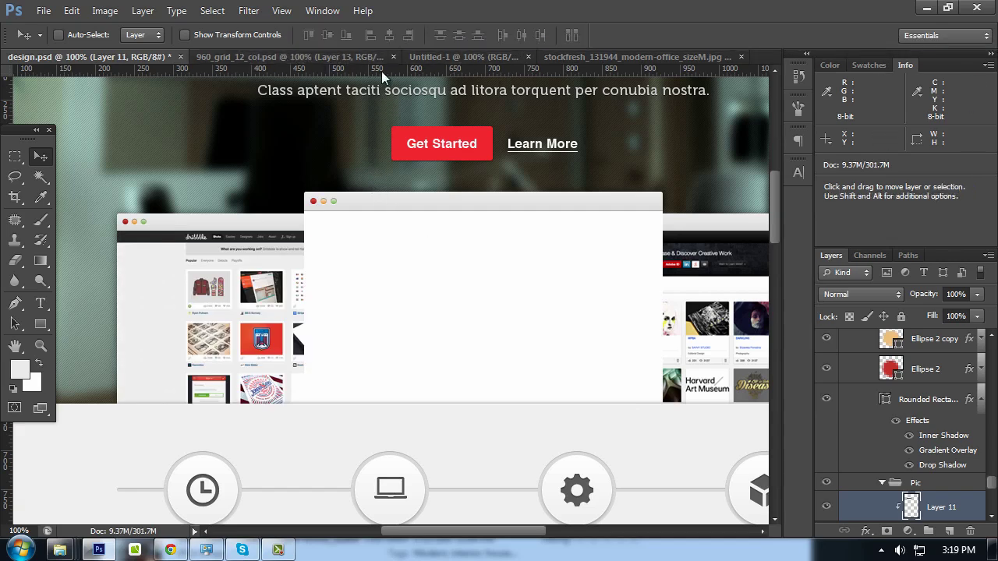
left_click(272, 57)
key("ctrl+v")
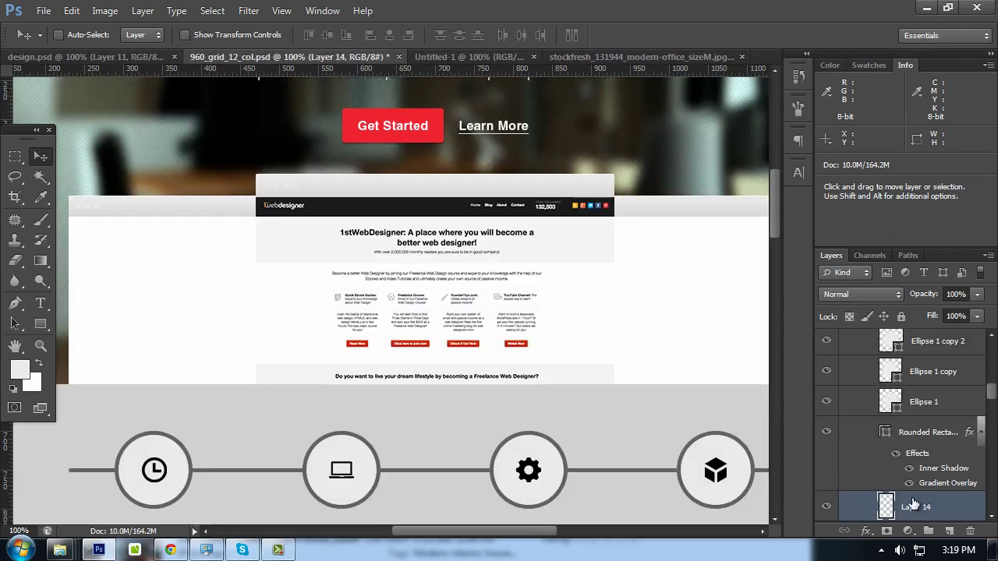
right_click(899, 416)
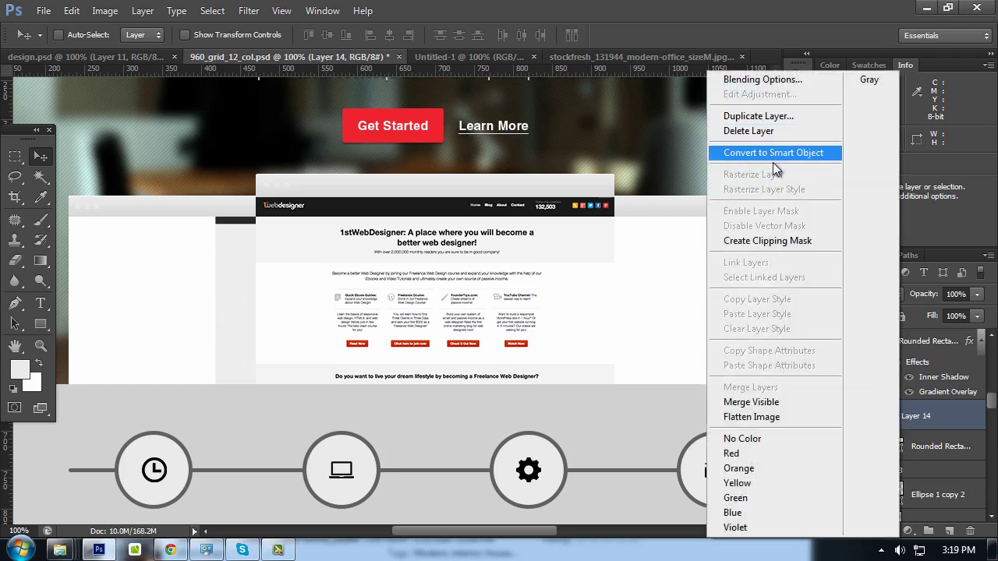
left_click(767, 238)
left_click_drag(191, 257, 148, 231)
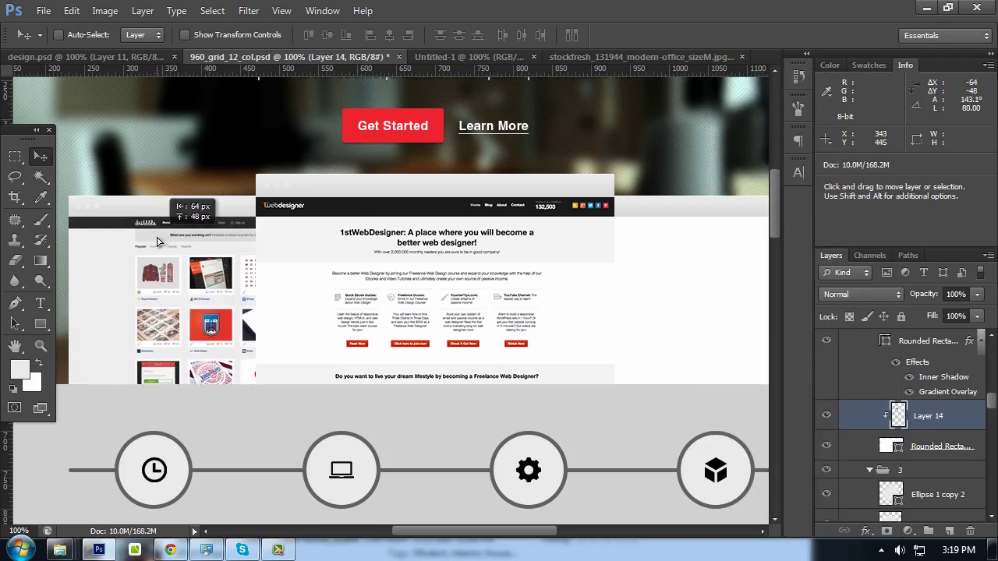
left_click_drag(148, 232, 145, 239)
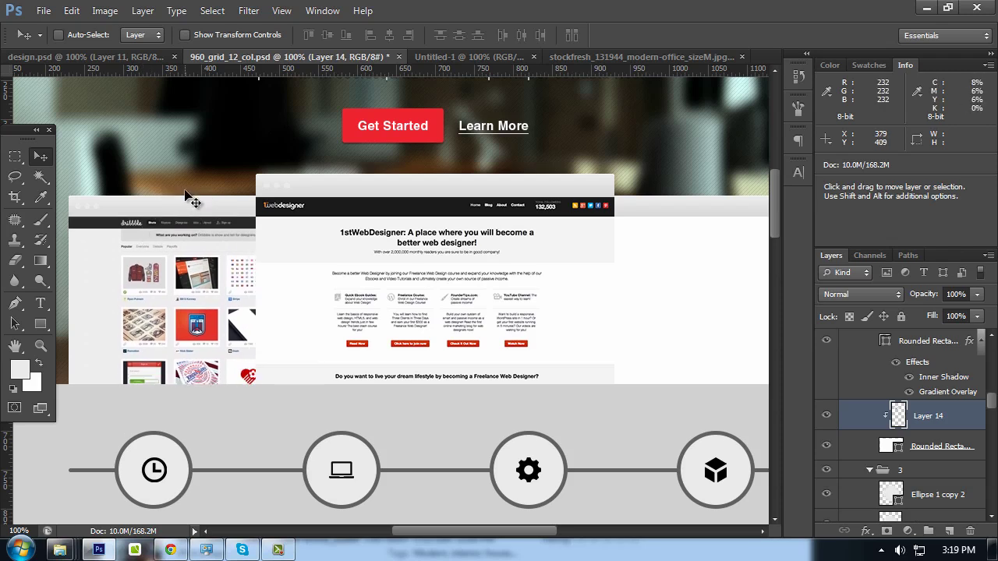
Undo an accidental paste in design.psd and revert it to its earlier history state
left_click(142, 58)
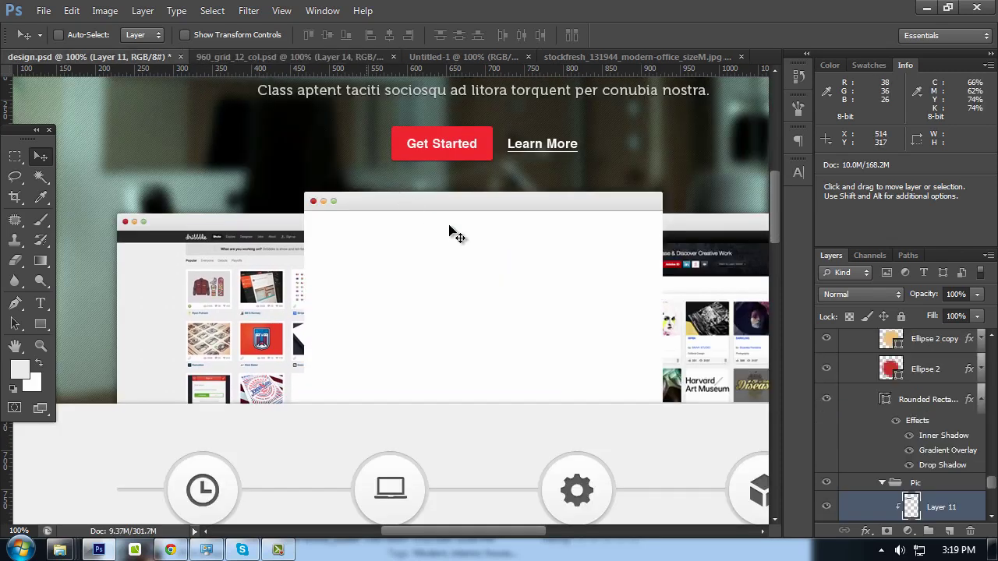
key("ctrl+v")
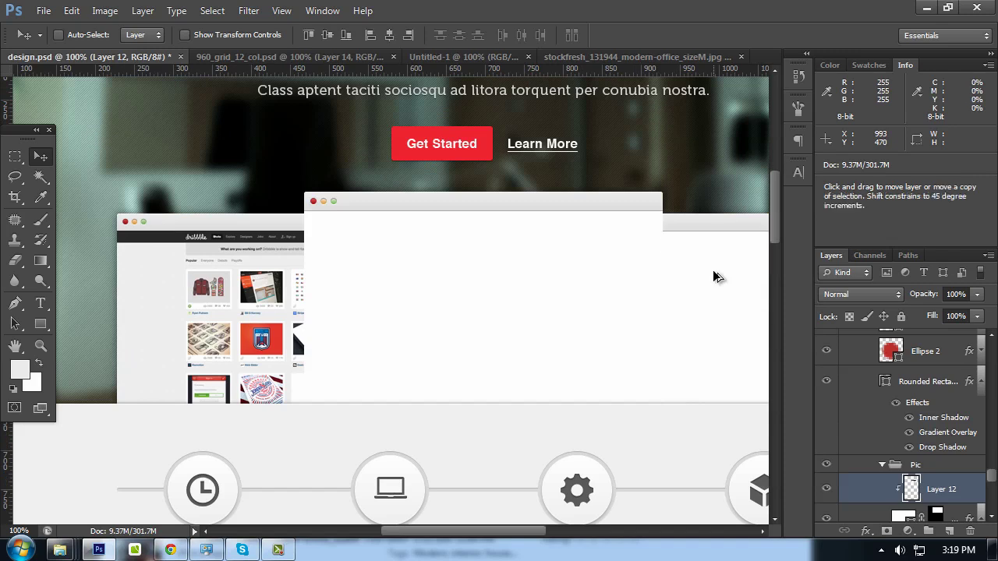
key("ctrl+z")
left_click(798, 76)
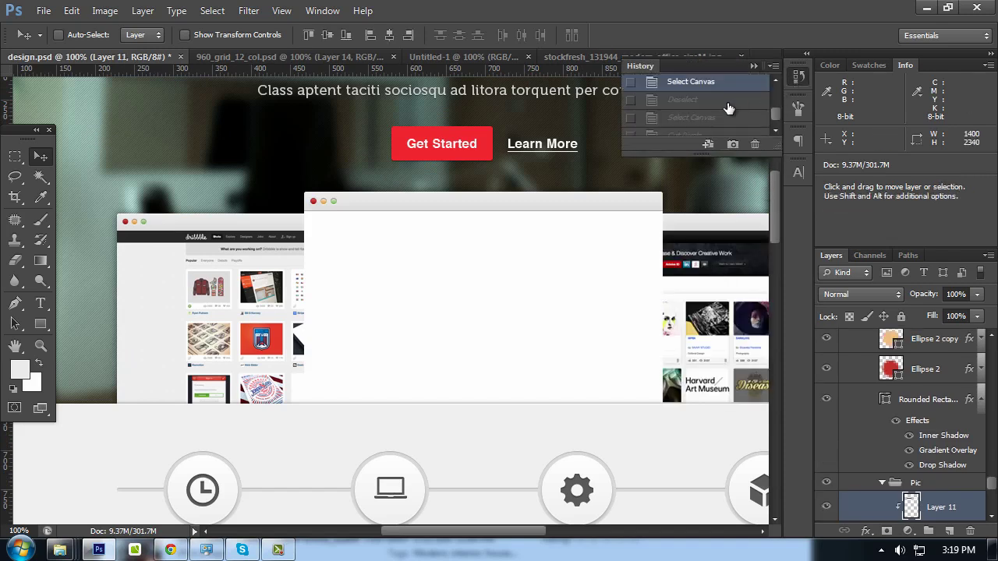
scroll(714, 101, "up", 3)
left_click(644, 84)
left_click(797, 77)
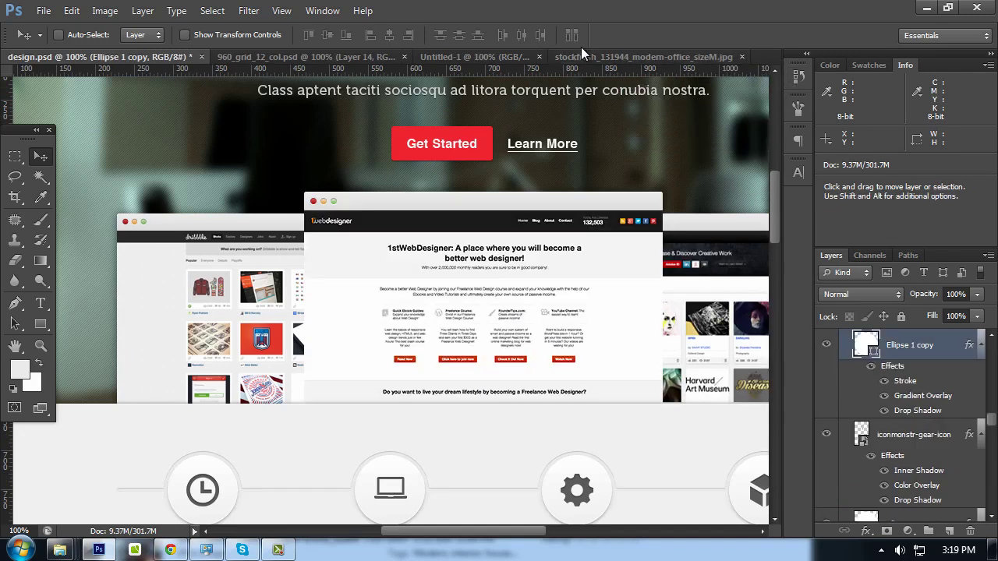
Paste the 1stWebDesigner screenshot as Layer 15 and clip it inside the front browser window
left_click(600, 56)
left_click(421, 56)
left_click(276, 56)
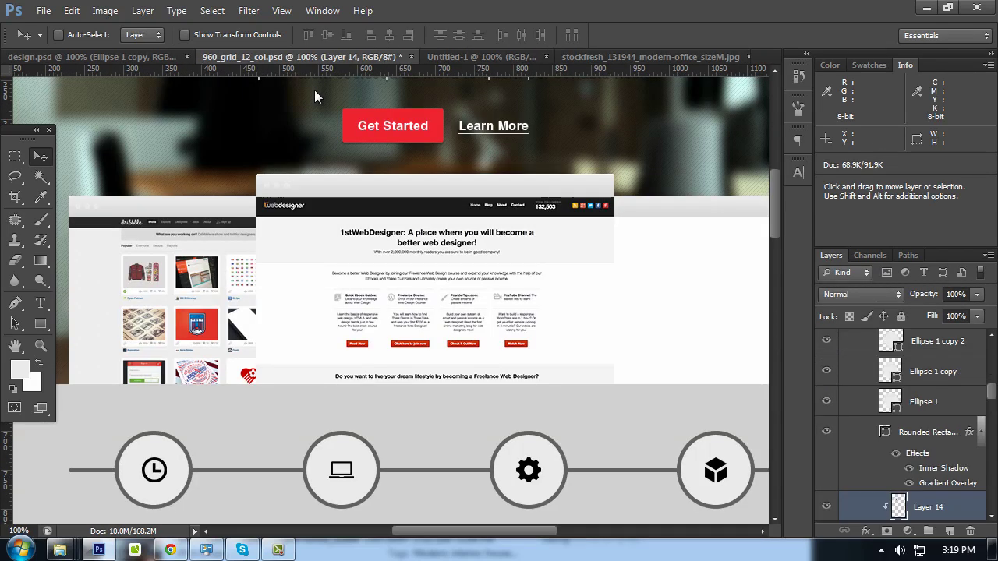
scroll(664, 249, "right", 5)
key("ctrl+v")
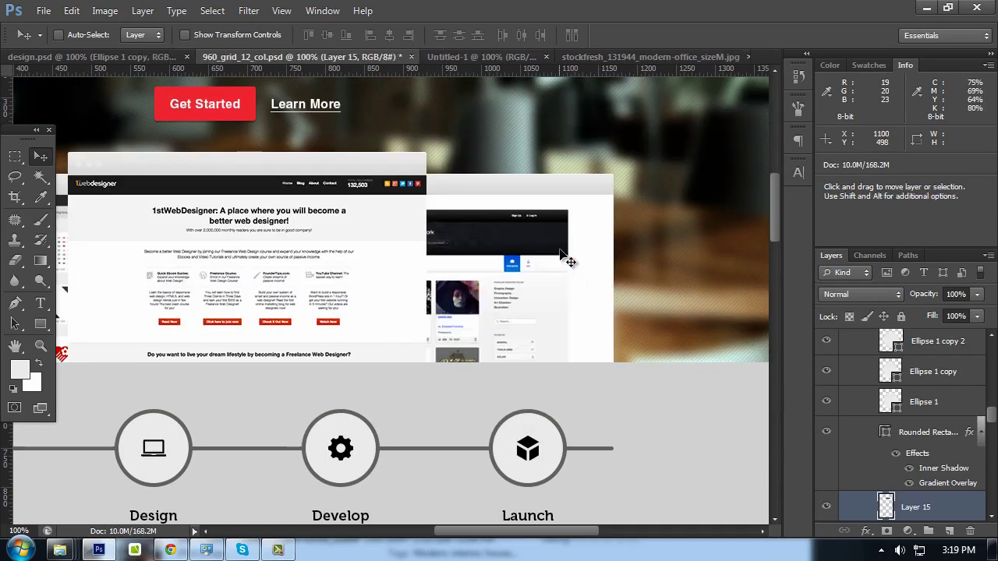
left_click_drag(575, 231, 578, 229)
right_click(939, 505)
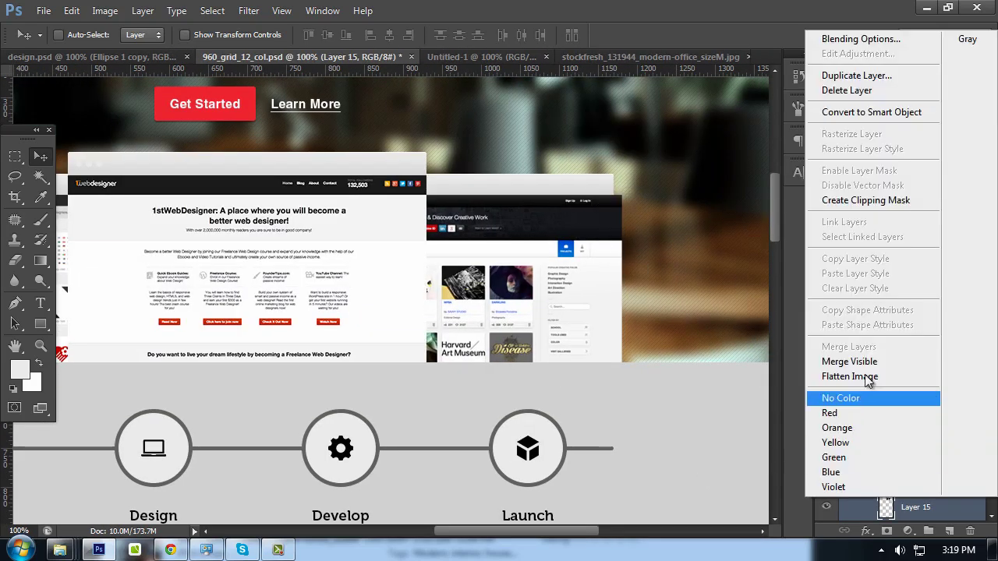
left_click(858, 204)
left_click_drag(581, 224, 581, 228)
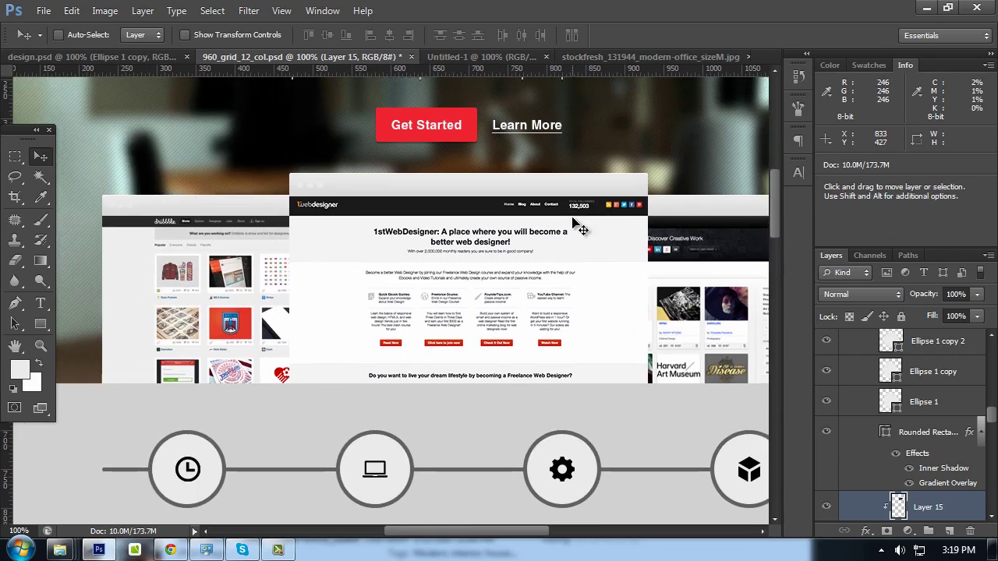
Inspect the screenshot edges at 200%, then zoom in on design.psd's browser title bar
key("ctrl+plus")
left_click_drag(368, 219, 457, 317)
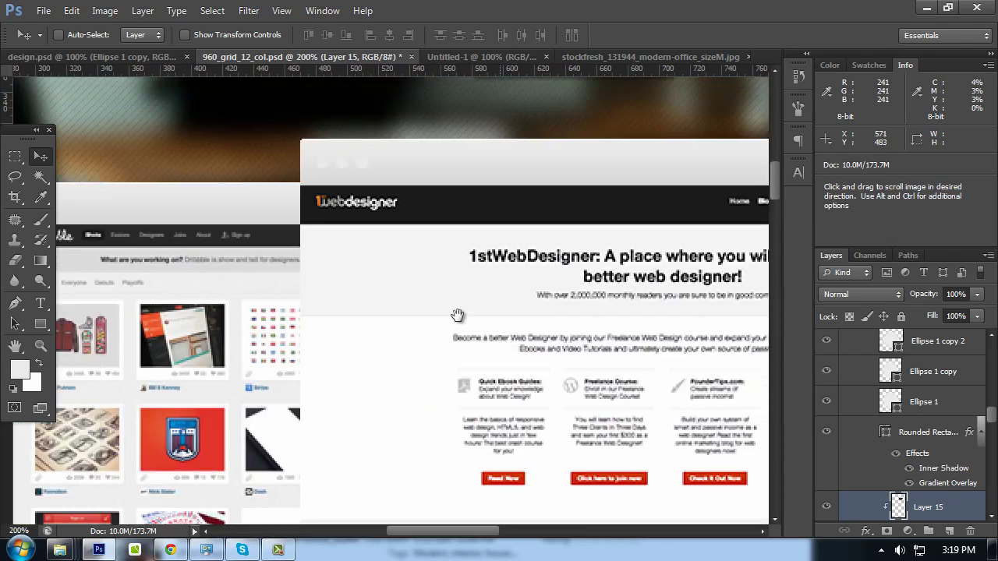
left_click(320, 166, "ctrl")
left_click(114, 57)
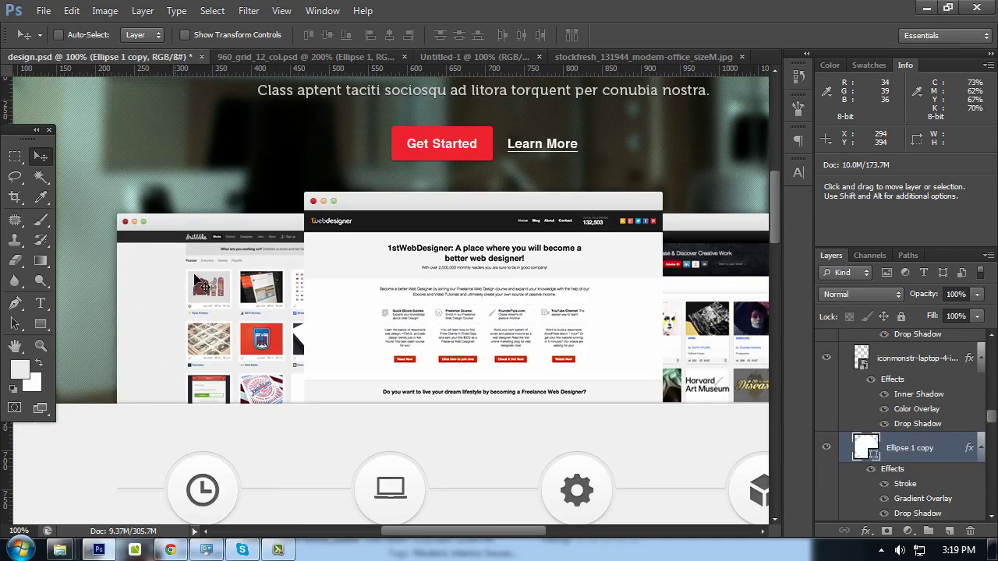
key("ctrl+plus")
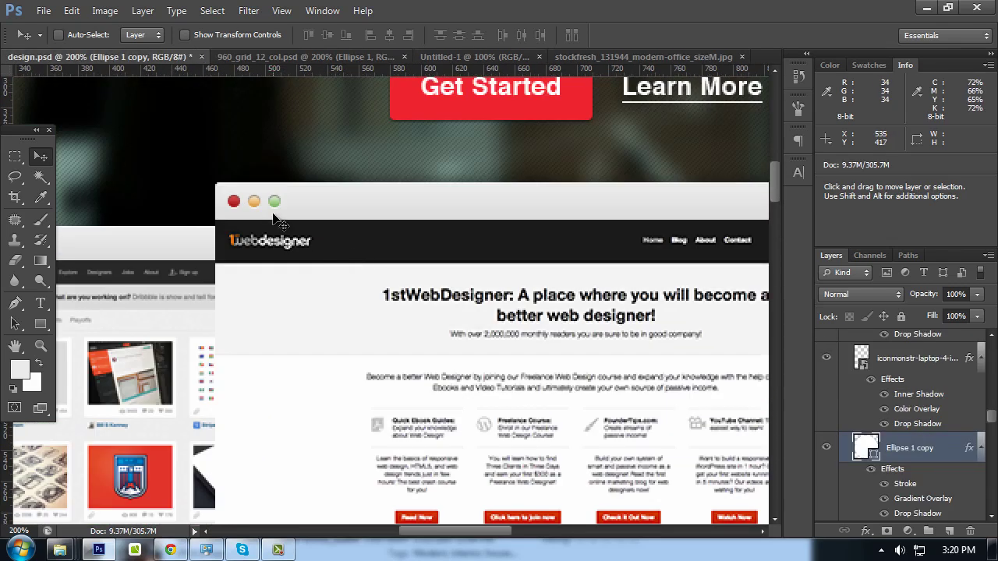
Copy the red dot's colour from design.psd and apply cb3937 to the first dot in the grid document
left_click(234, 202, "ctrl")
double_click(891, 507)
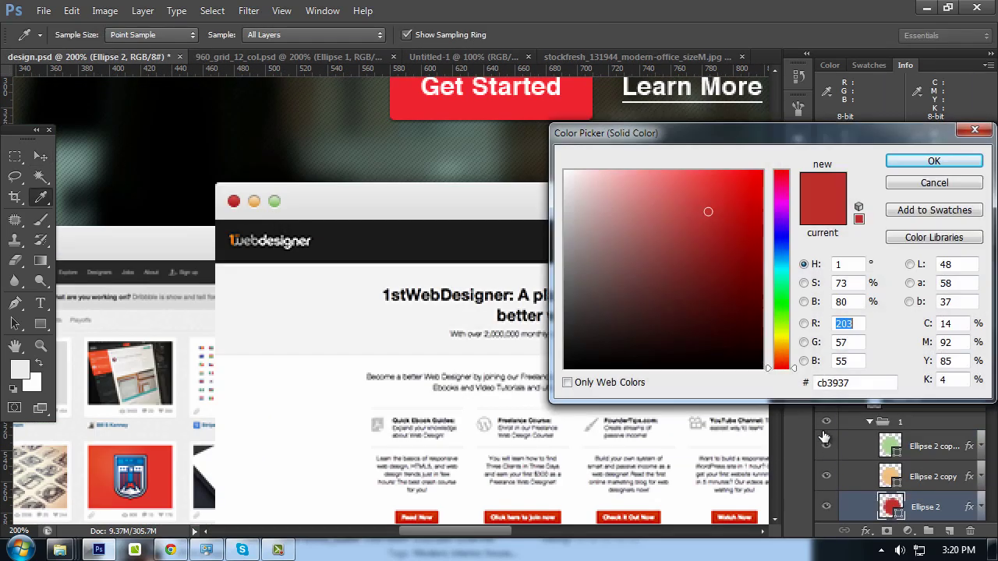
left_click(933, 170)
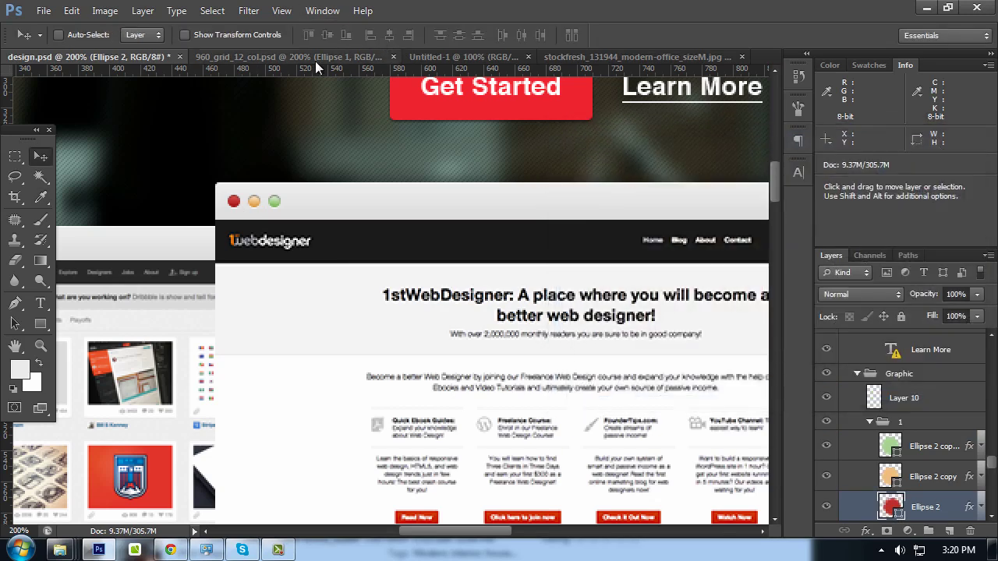
left_click(315, 59)
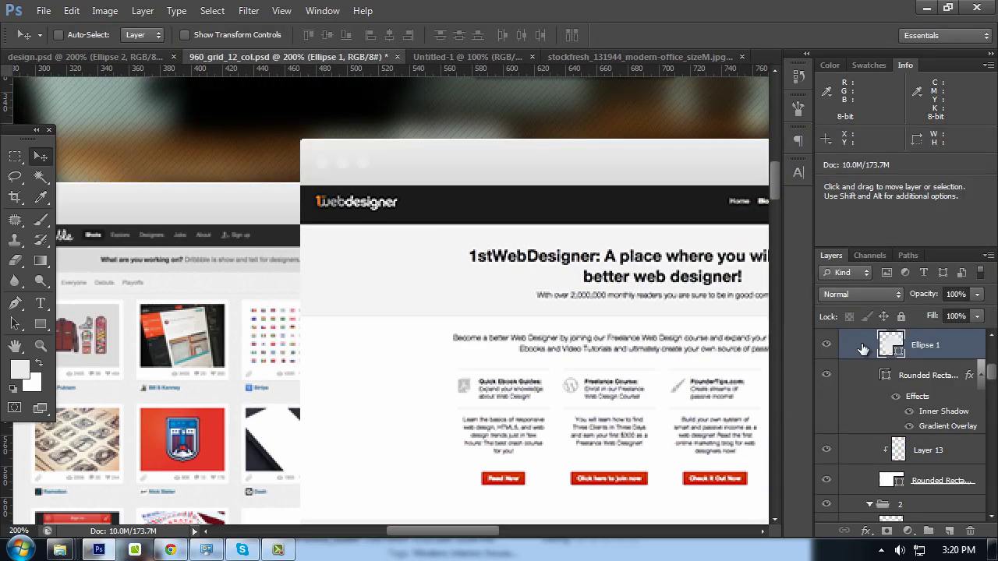
double_click(893, 350)
type("cb3937")
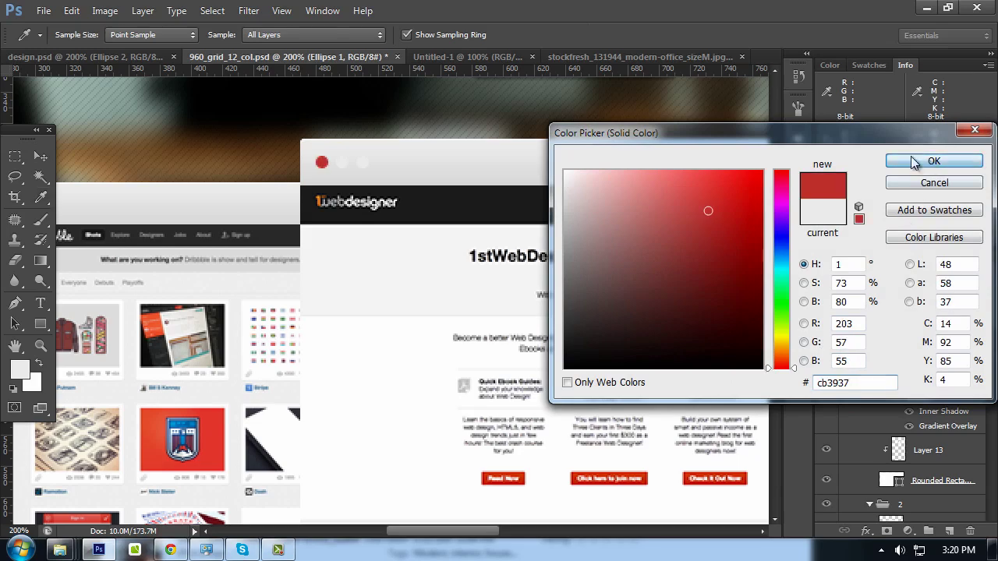
left_click(934, 160)
Copy the orange dot's colour and Alt-drag a second dot set to f5c580
left_click(148, 57)
left_click(257, 204, "ctrl")
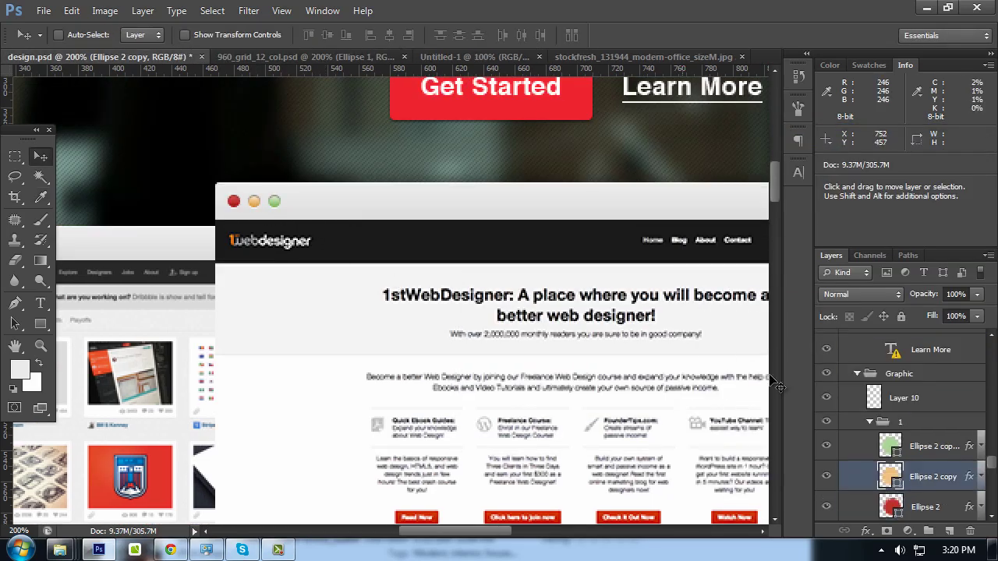
double_click(893, 476)
double_click(865, 383)
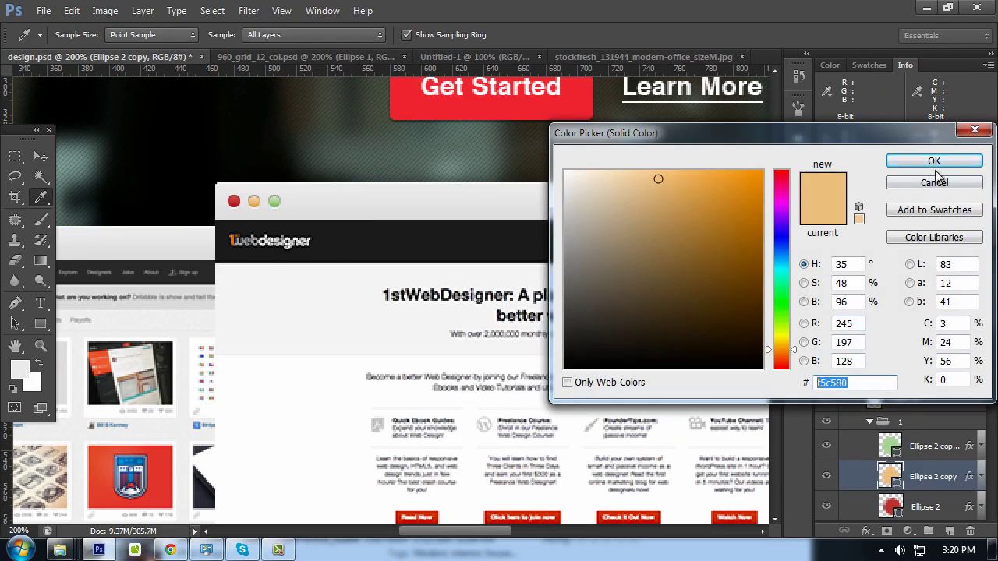
left_click(934, 162)
left_click(358, 57)
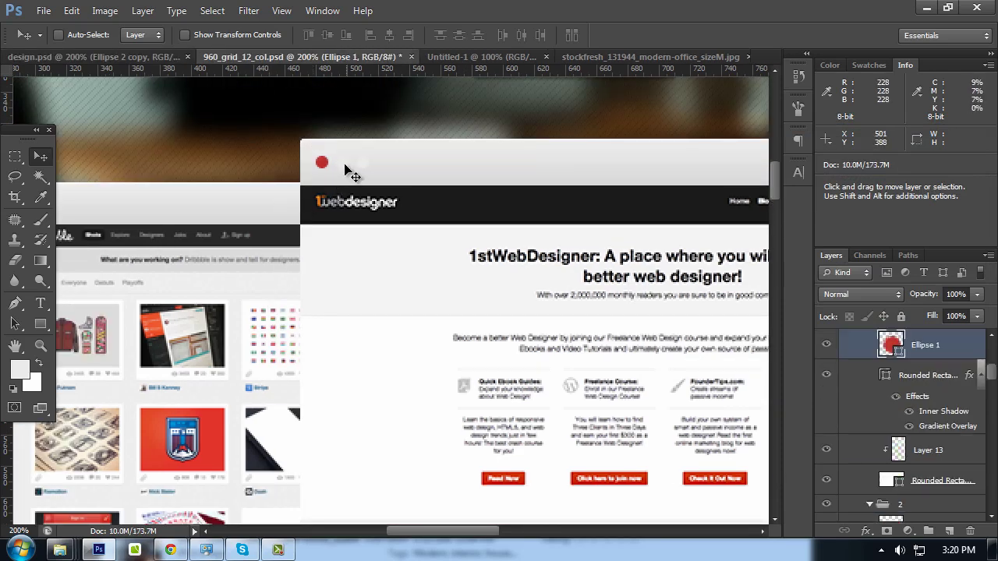
left_click_drag(349, 171, 353, 171)
double_click(832, 380)
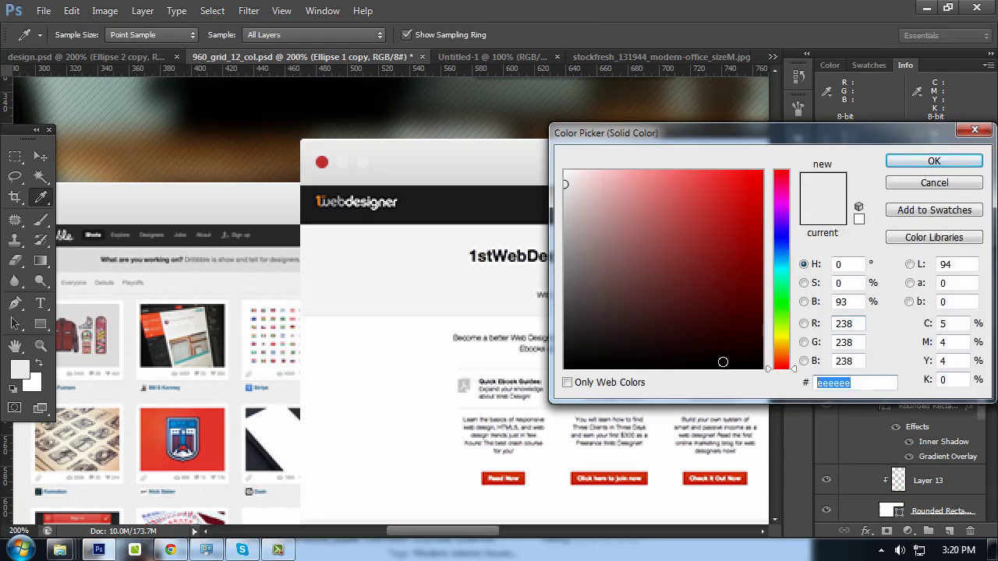
type("f5c580")
left_click(931, 161)
key("v")
Copy the green dot's colour and make a third dot set to aeda97
left_click(151, 53)
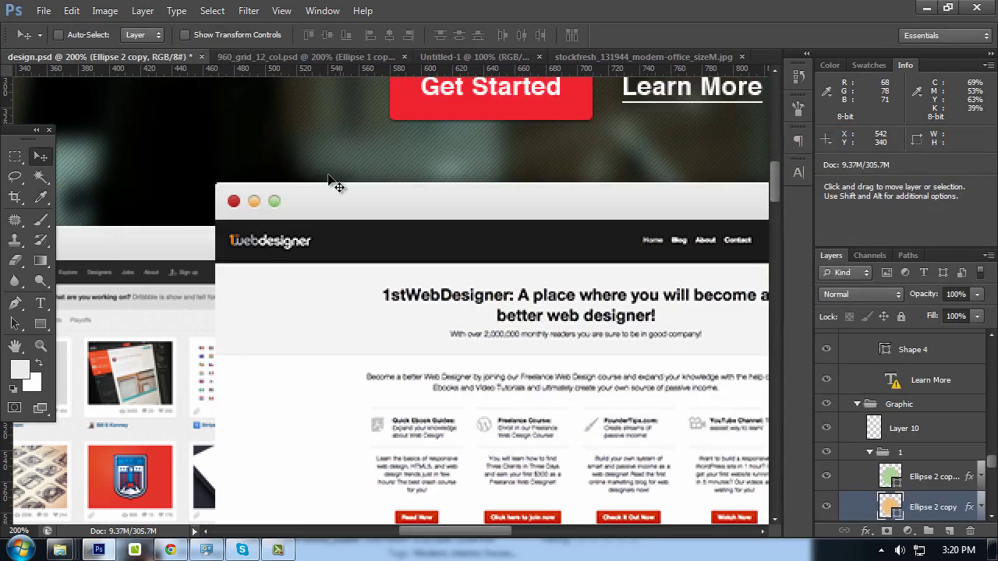
left_click(278, 201, "ctrl")
double_click(890, 475)
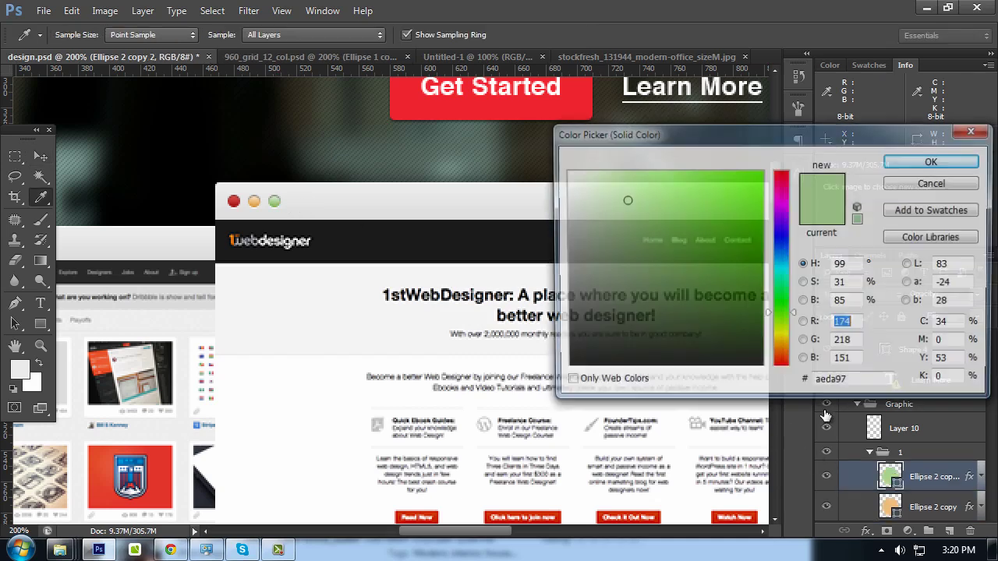
left_click(932, 161)
key("v")
left_click(314, 53)
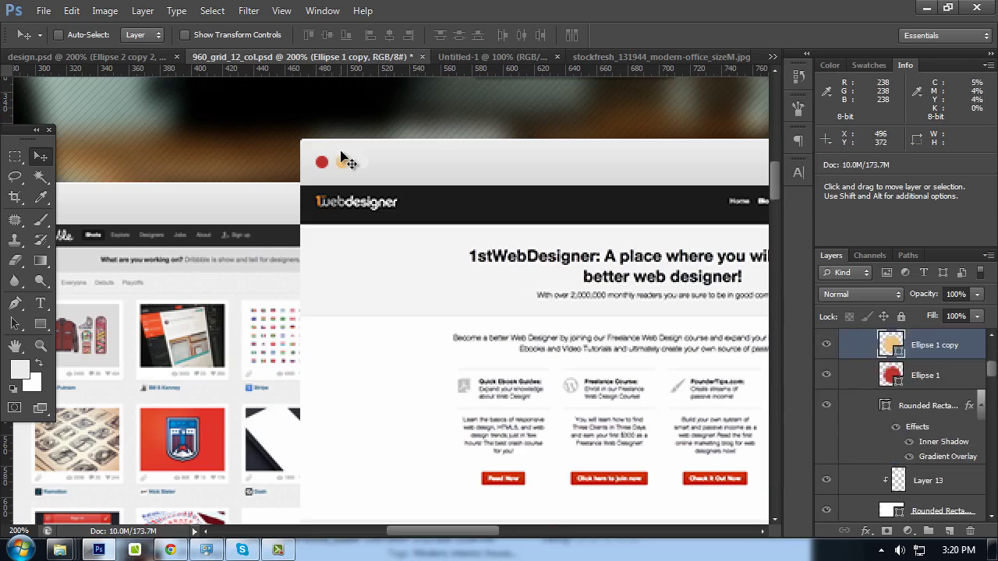
left_click(363, 162, "ctrl")
key("i")
double_click(891, 345)
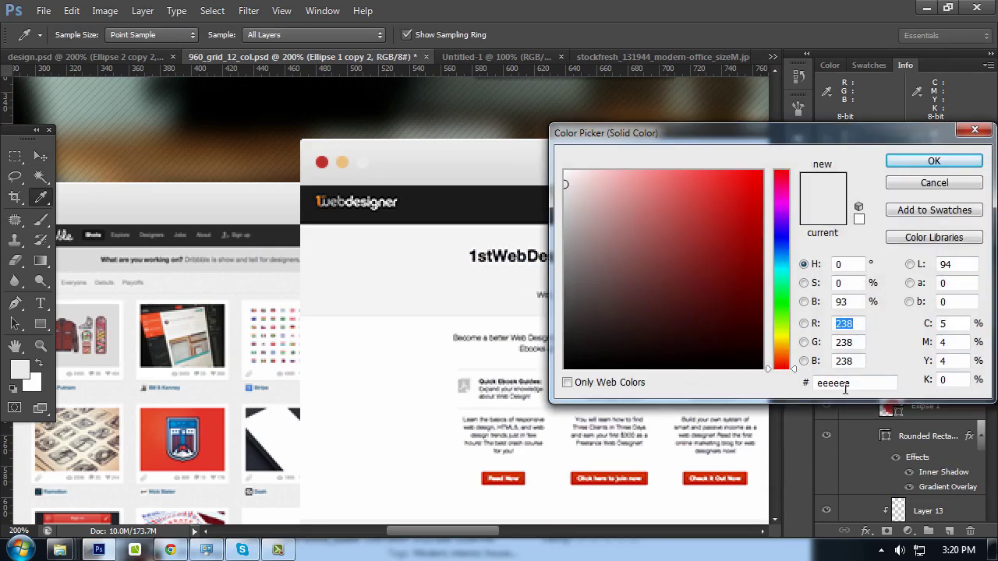
double_click(855, 382)
type("aeda97")
left_click(933, 162)
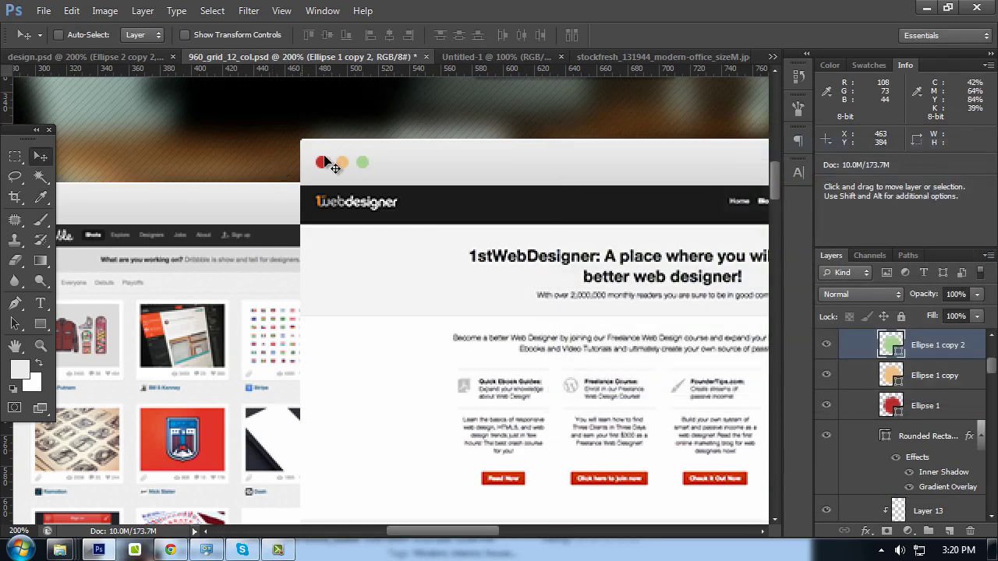
left_click(928, 404)
Give the red dot a 1 px white outside stroke
right_click(927, 397)
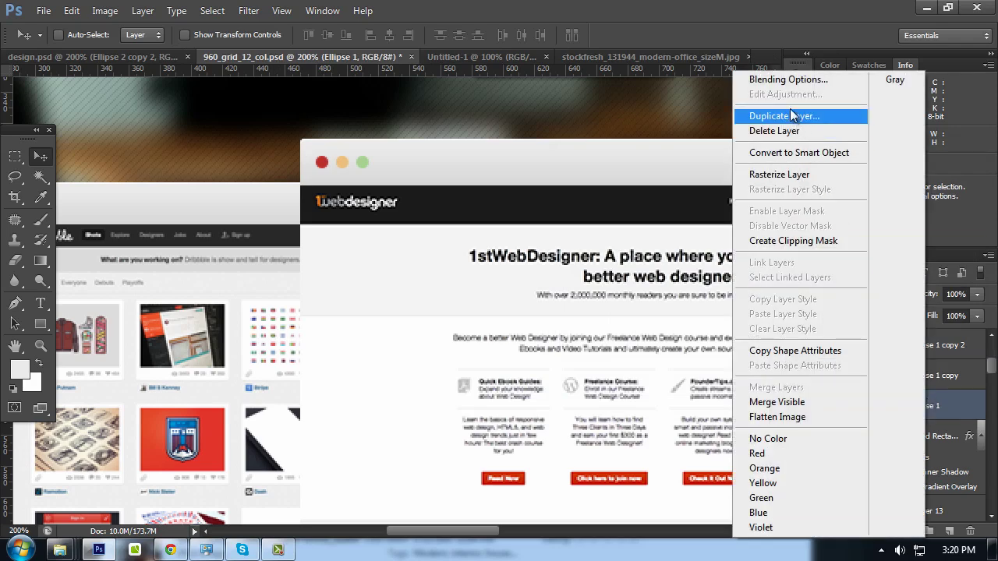
key("Escape")
key("h")
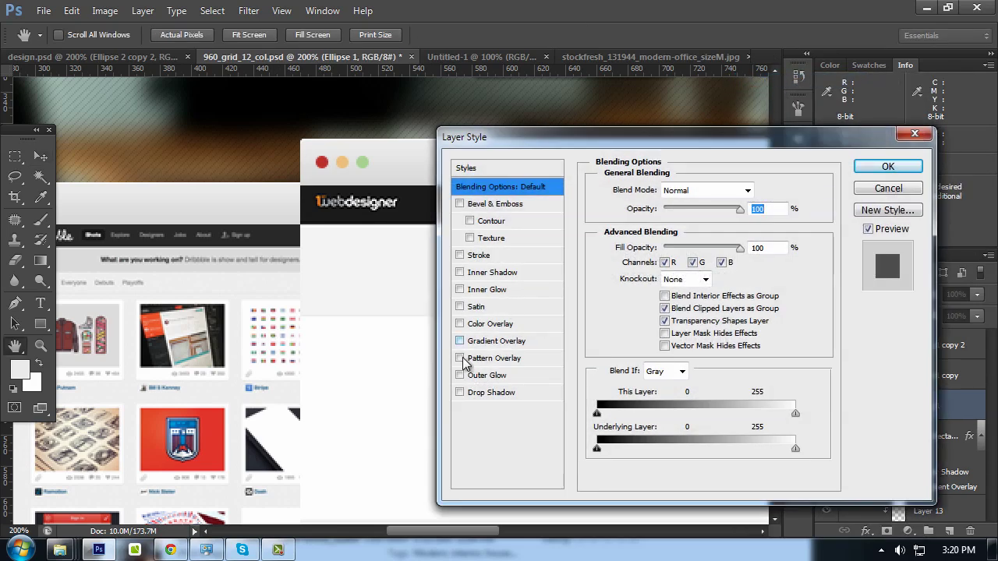
left_click(492, 258)
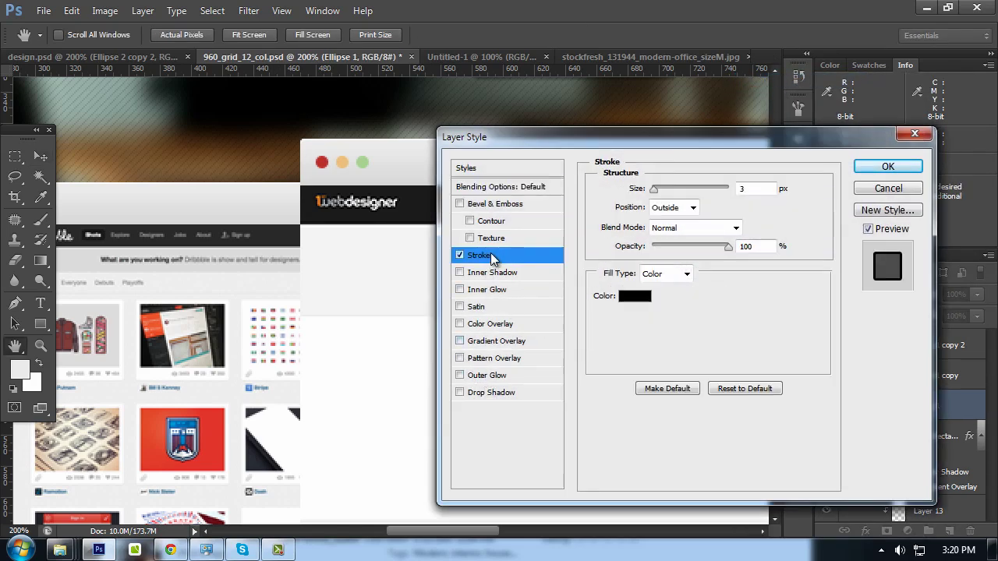
double_click(741, 189)
type("1")
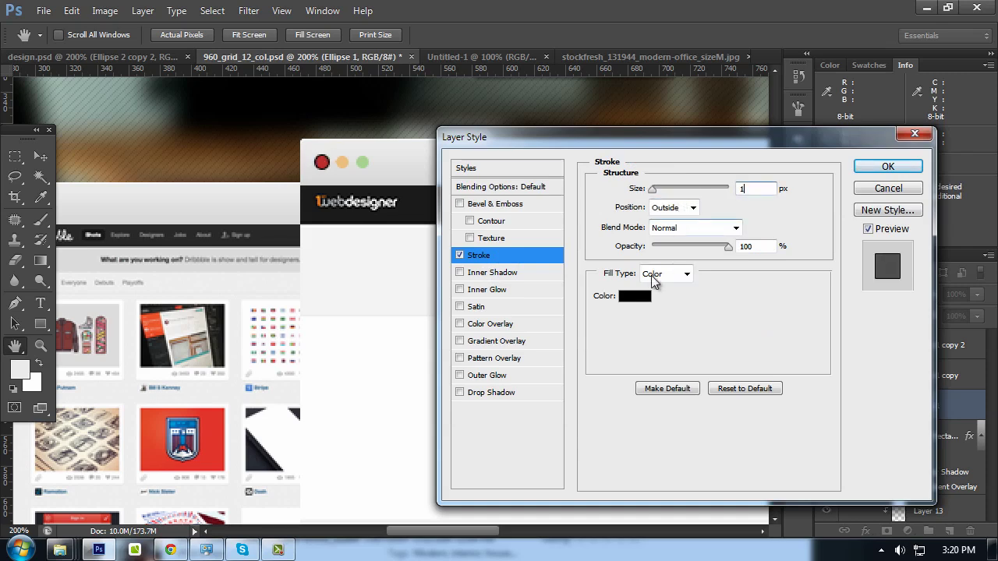
left_click(634, 296)
type("ffffff")
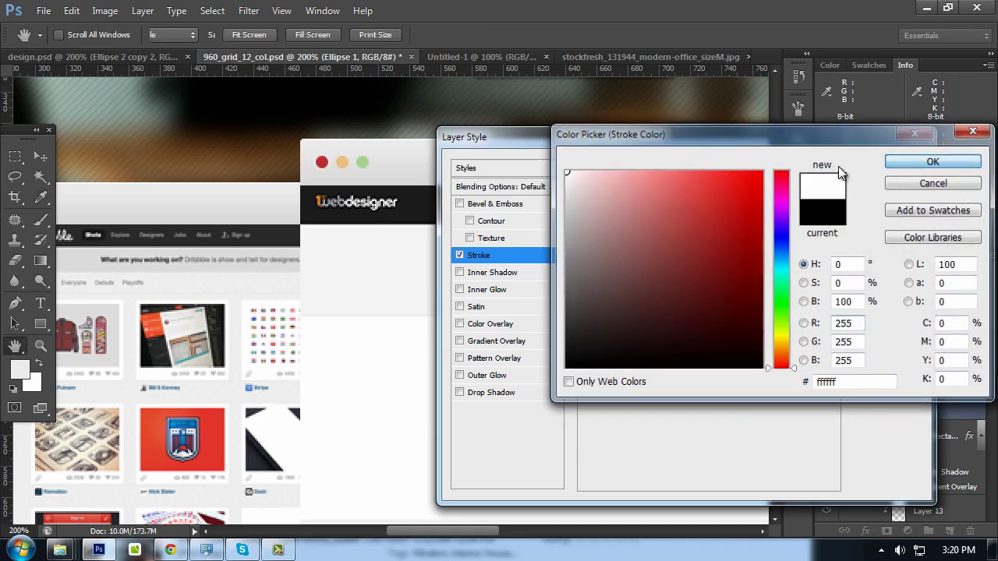
left_click(935, 161)
left_click(674, 208)
left_click(661, 230)
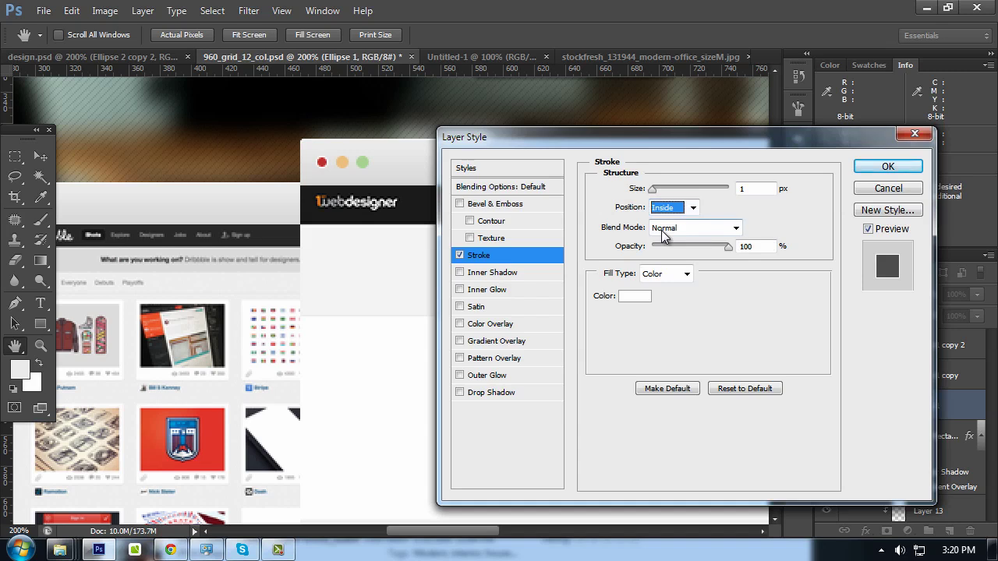
left_click(669, 208)
left_click(669, 225)
Add an inner shadow with 1 px distance, raised choke and size 0
left_click(475, 275)
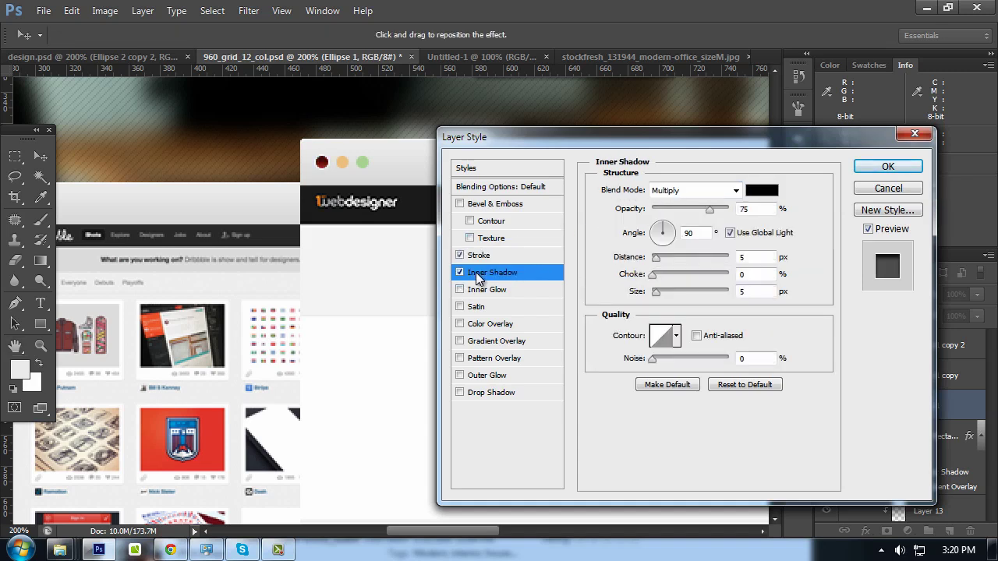
type("2")
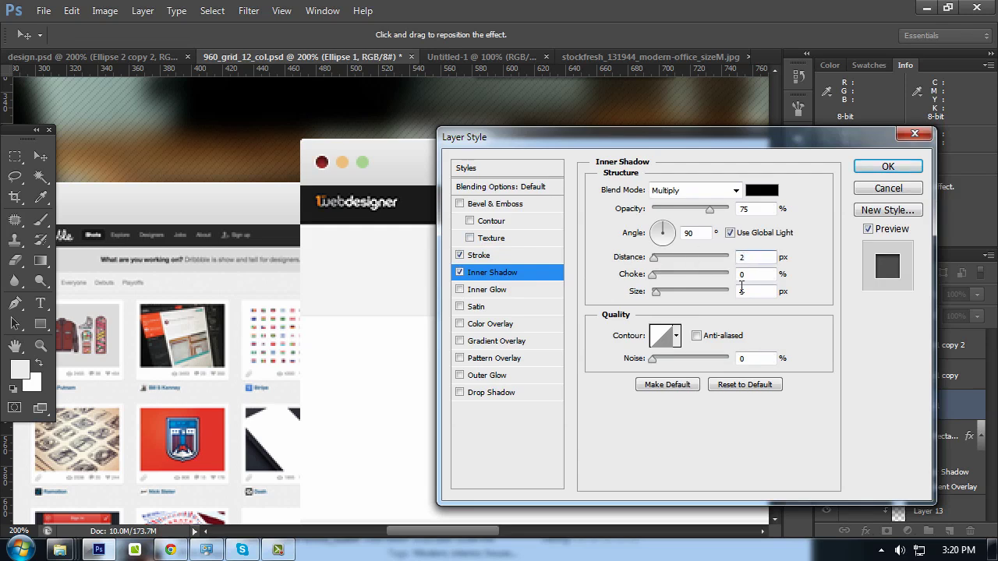
key("Tab")
key("Tab")
type("1")
double_click(741, 258)
type("1")
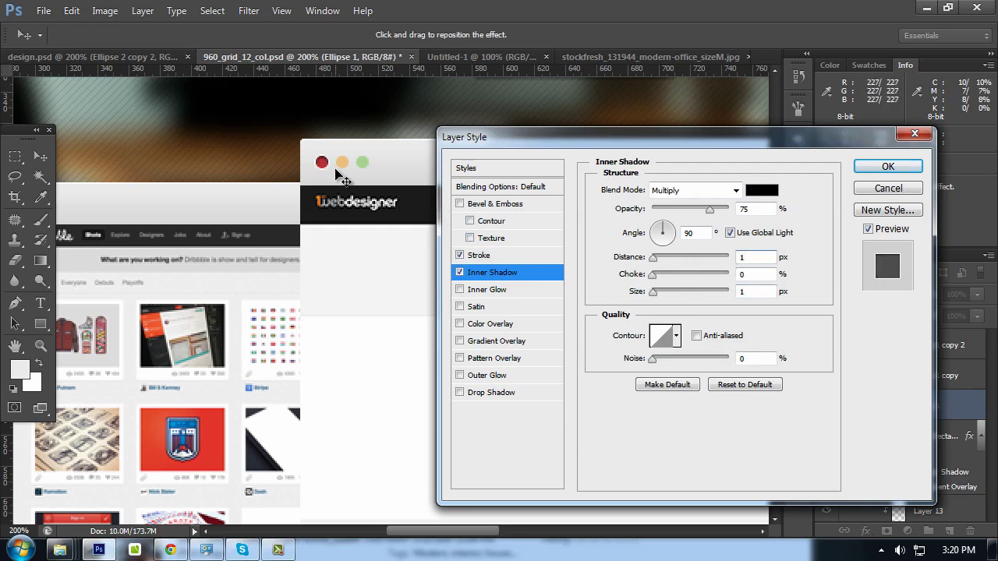
key("ctrl+plus")
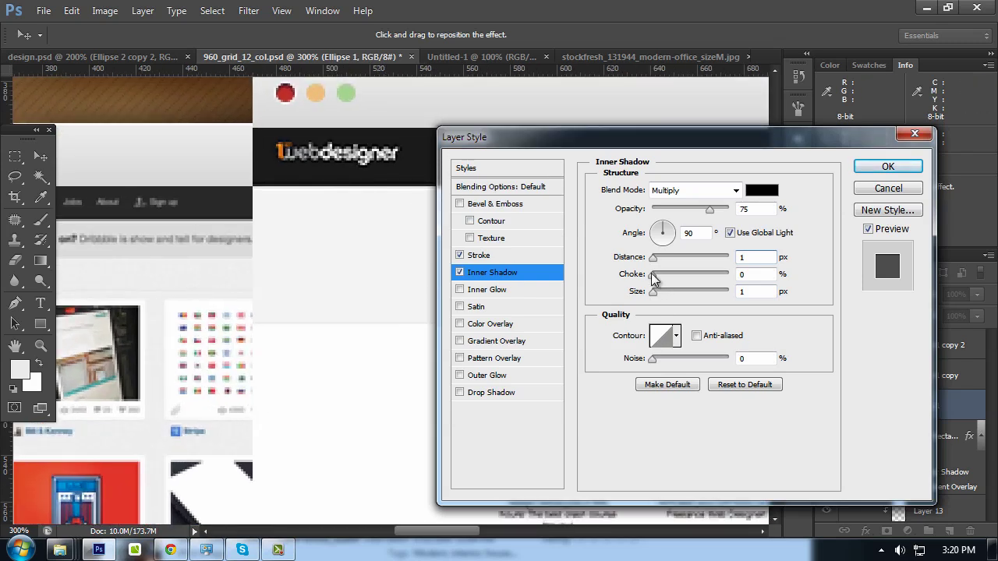
left_click_drag(653, 275, 734, 274)
left_click_drag(651, 292, 632, 294)
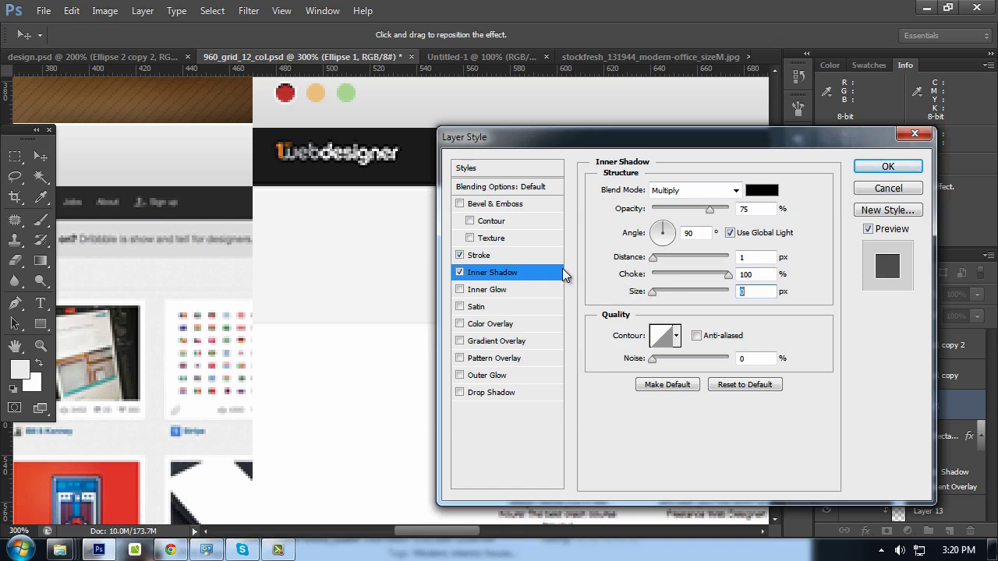
Add a gradient overlay to the red dot with Overlay blend mode
left_click(514, 348)
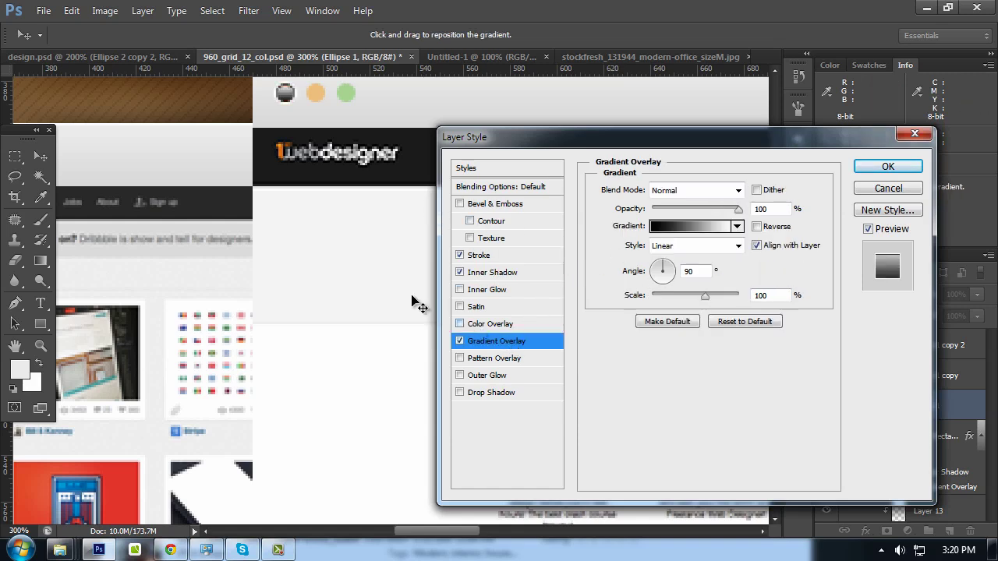
left_click(721, 197)
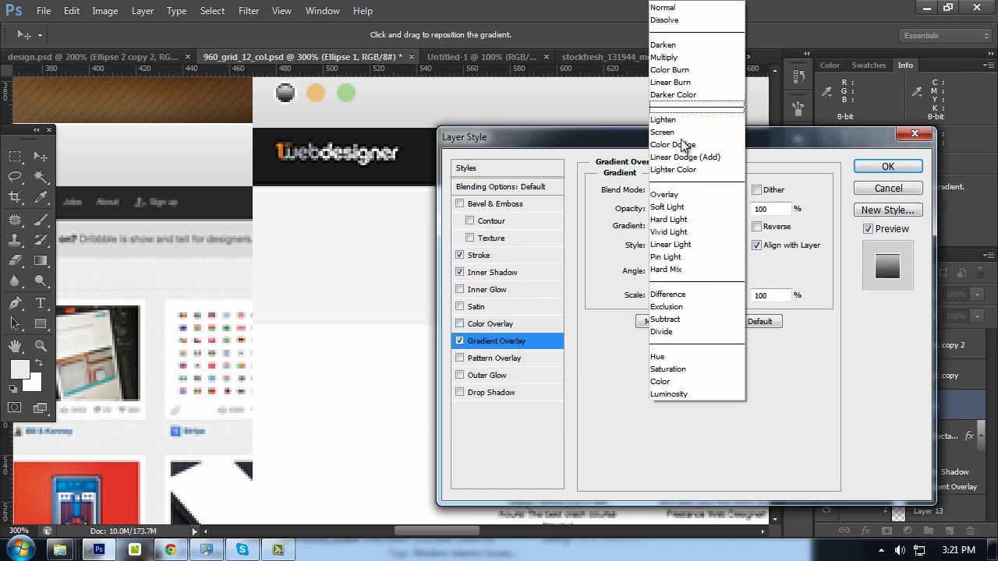
left_click(680, 195)
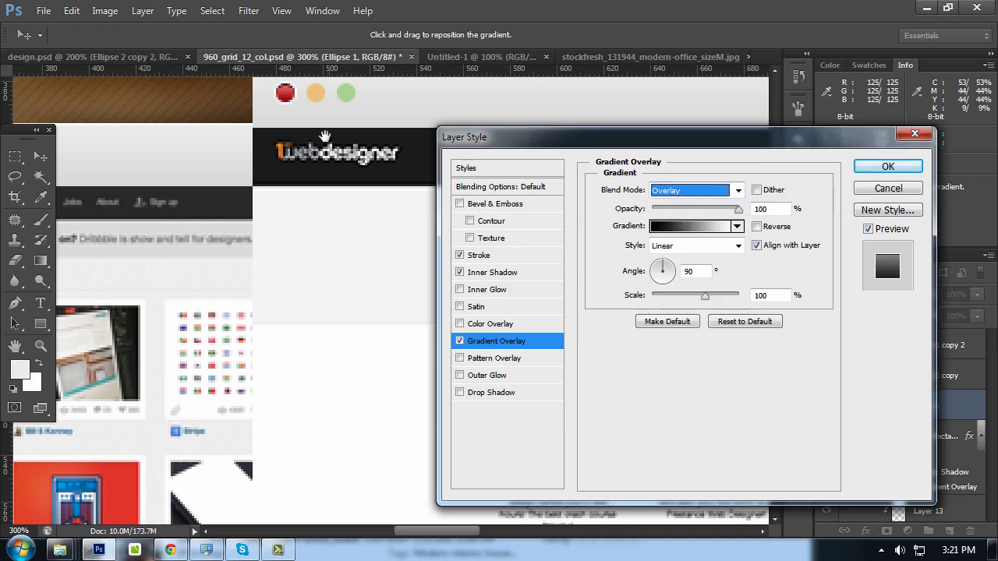
left_click_drag(326, 139, 393, 223)
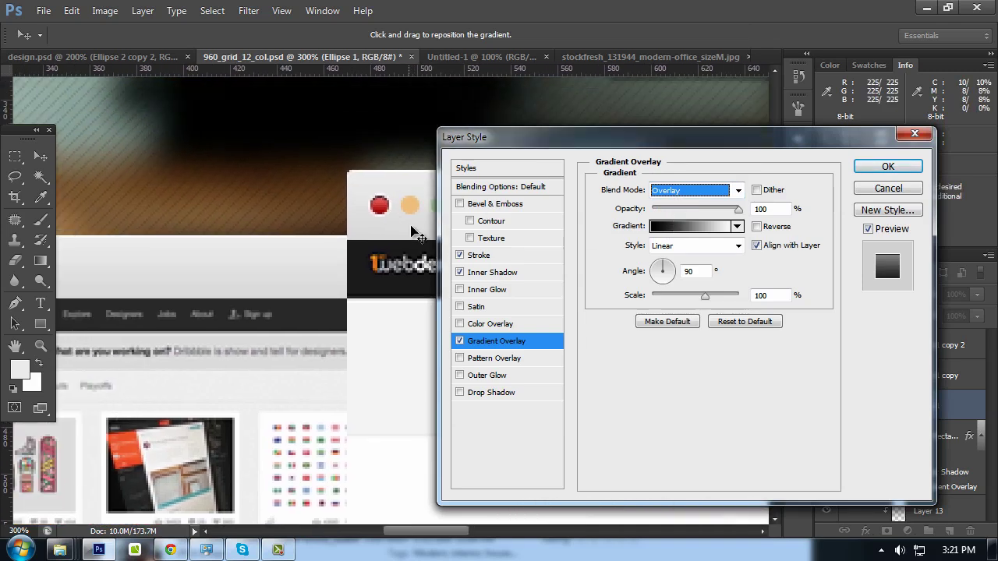
scroll(417, 234, "up", 1)
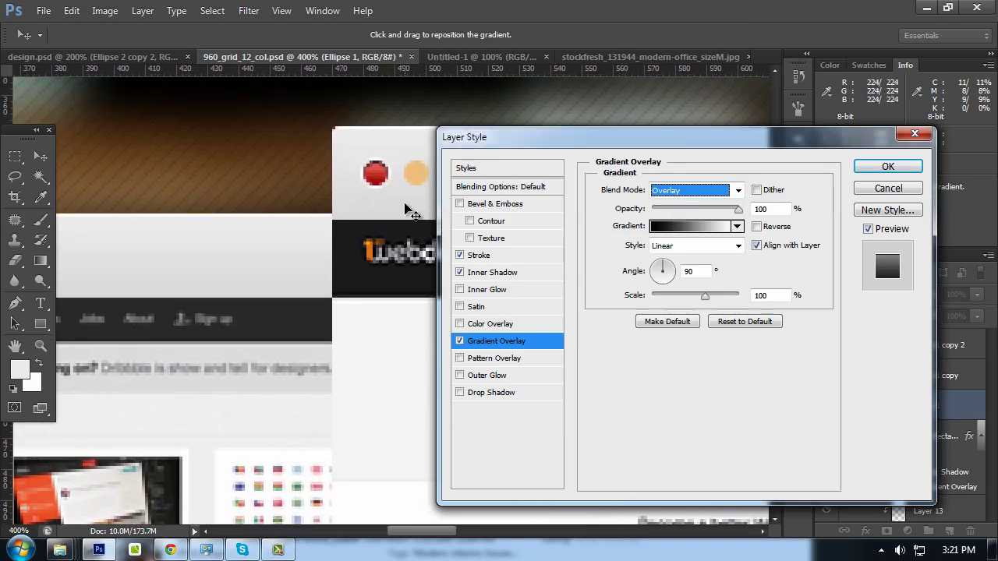
scroll(406, 210, "up", 1)
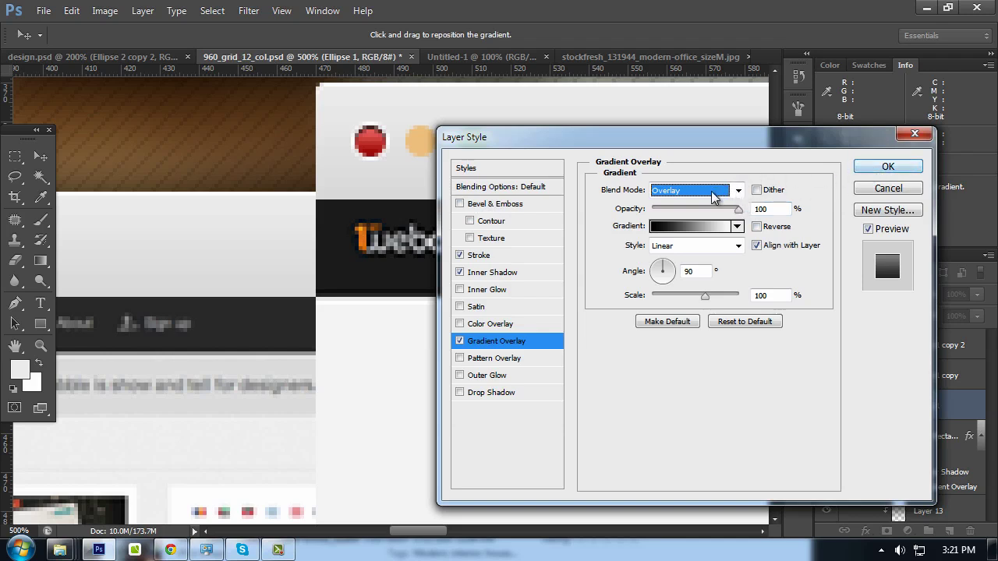
Leave the drop shadow off, set inner shadow opacity to 50%, and apply the style
left_click(476, 392)
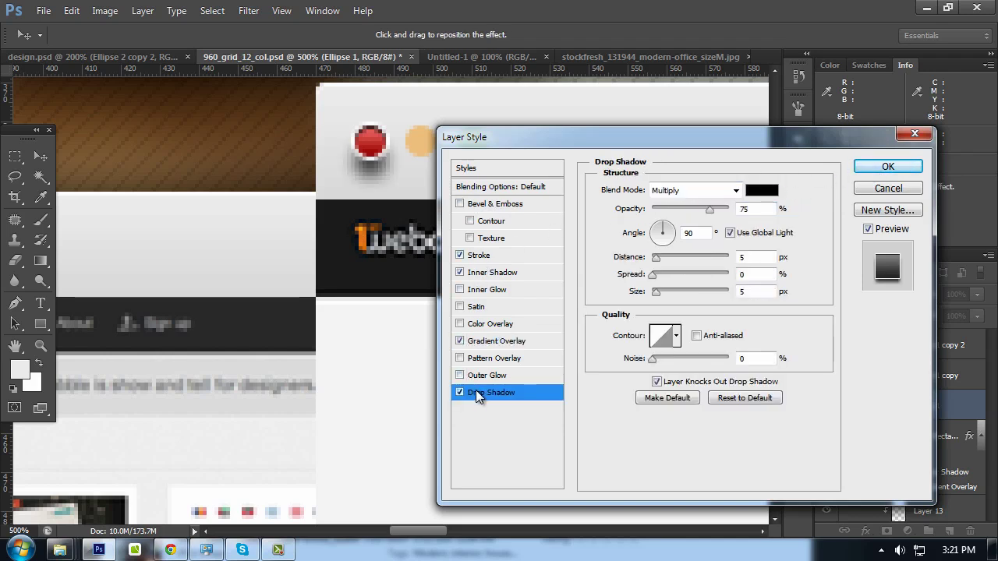
left_click(459, 391)
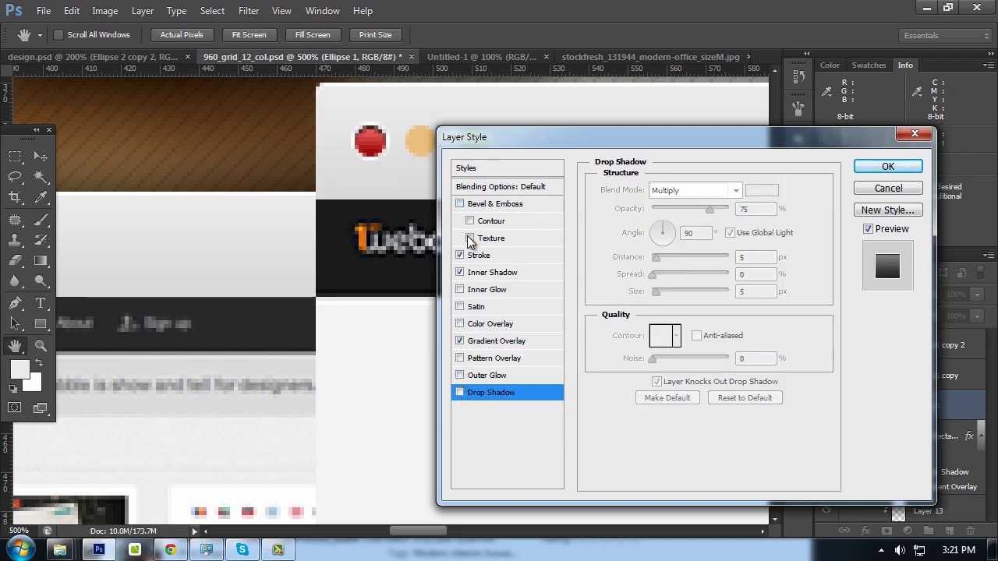
left_click(492, 273)
left_click(643, 207)
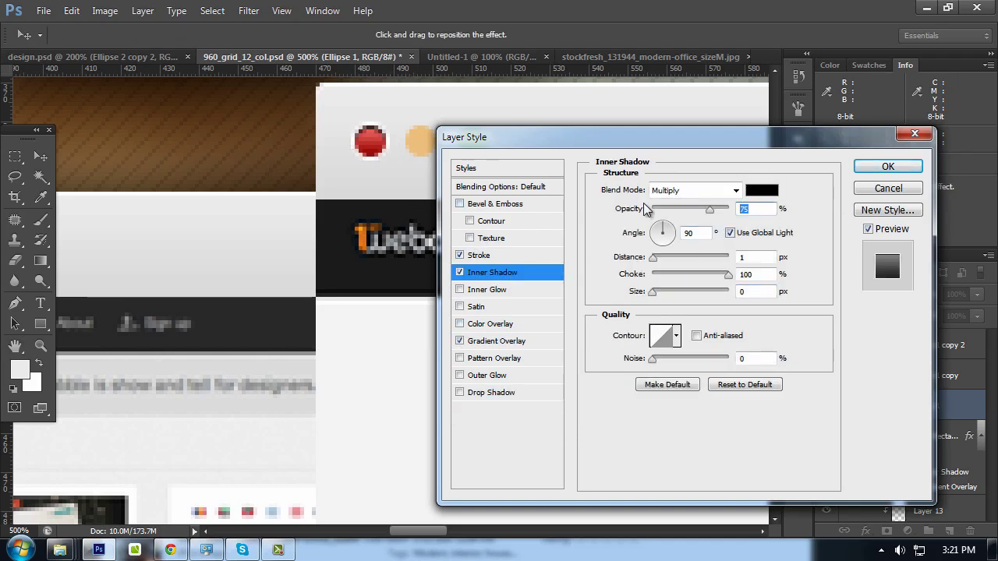
type("30")
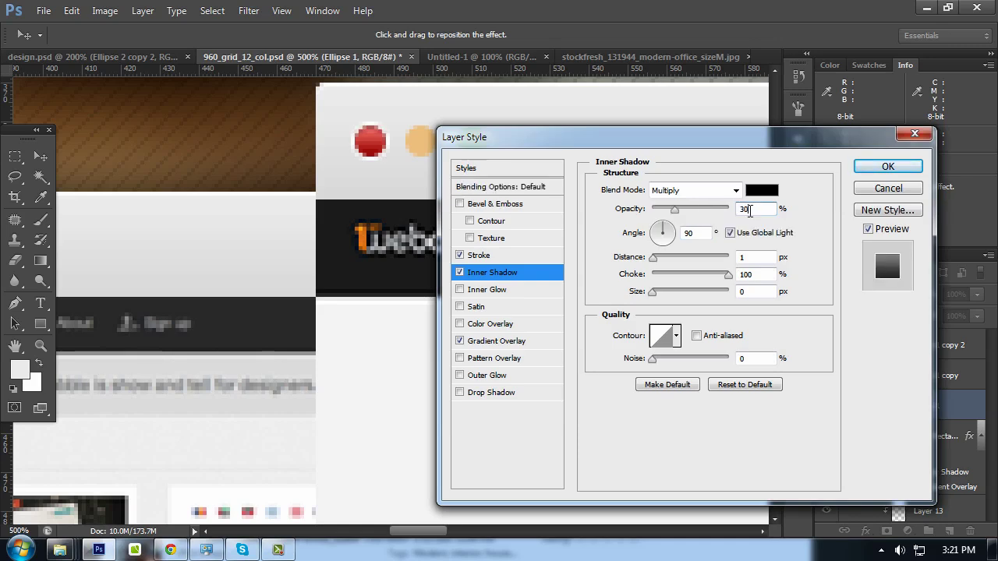
left_click_drag(655, 210, 616, 211)
key("Return")
Zoom out to review the hero section, then zoom back in on the browser buttons
key("ctrl+minus")
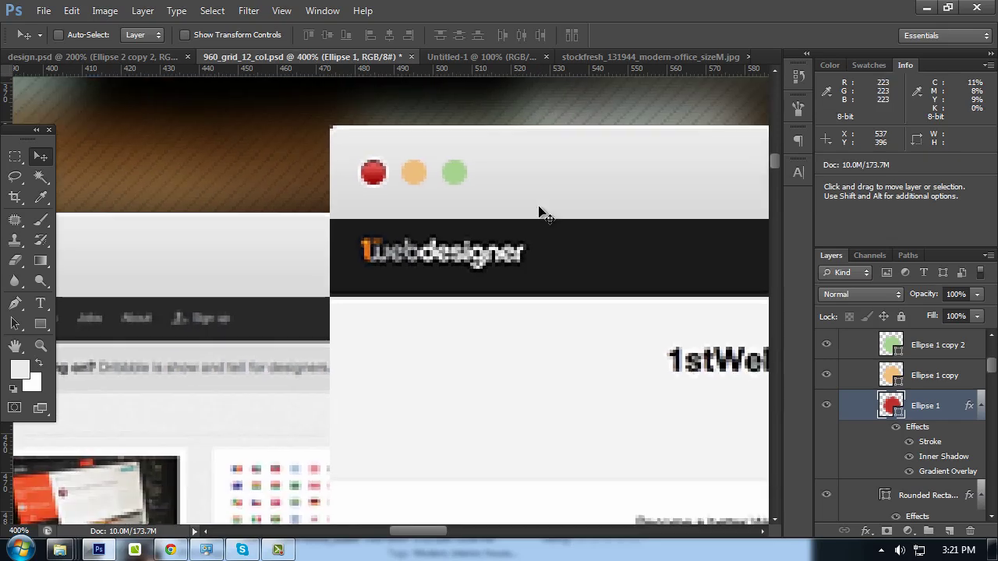
key("ctrl+minus")
key("ctrl+minus")
key("ctrl+minus")
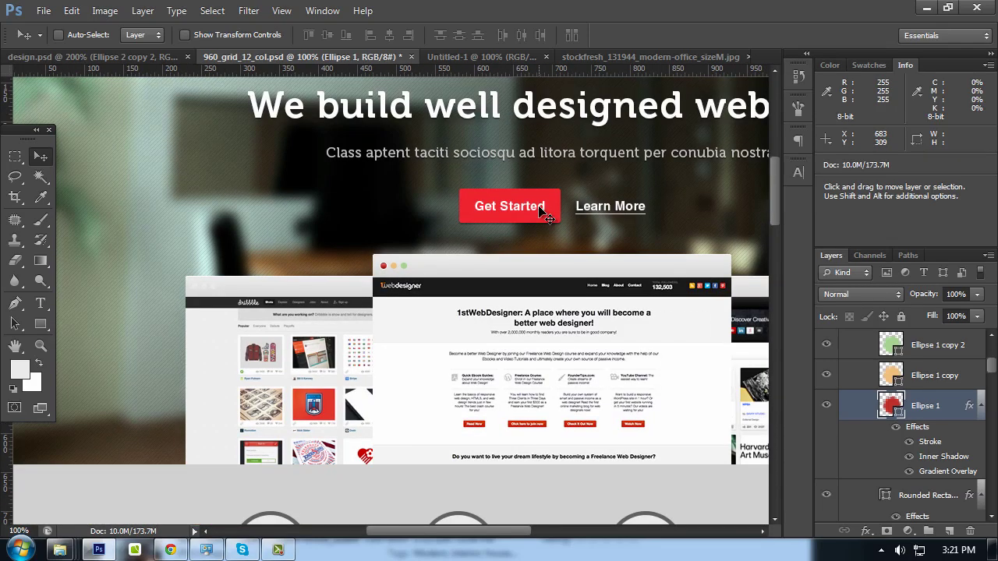
scroll(413, 261, "down", 4)
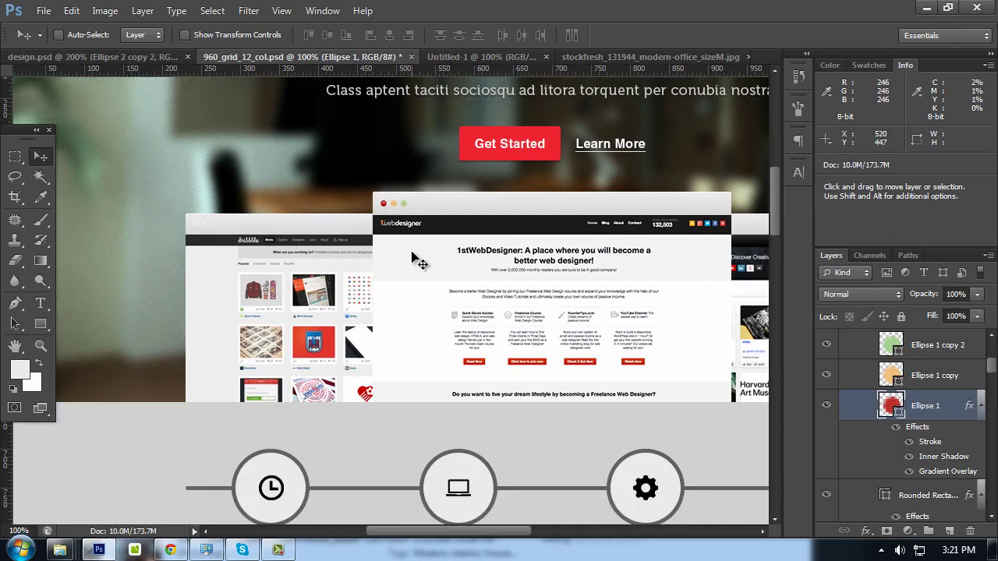
scroll(417, 262, "up", 2)
key("ctrl+plus")
key("ctrl+plus")
key("ctrl+plus")
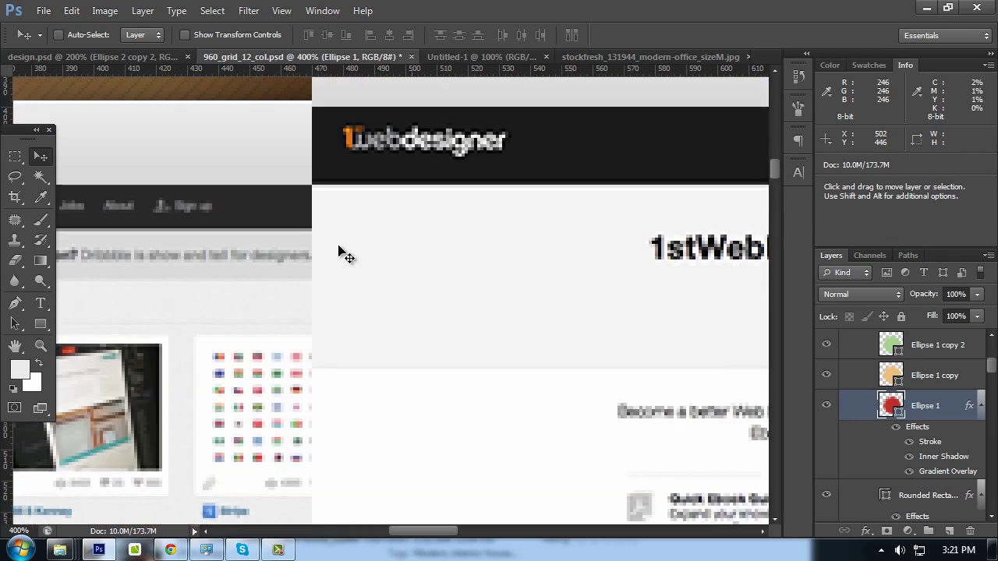
scroll(351, 234, "up", 1)
scroll(378, 210, "up", 1)
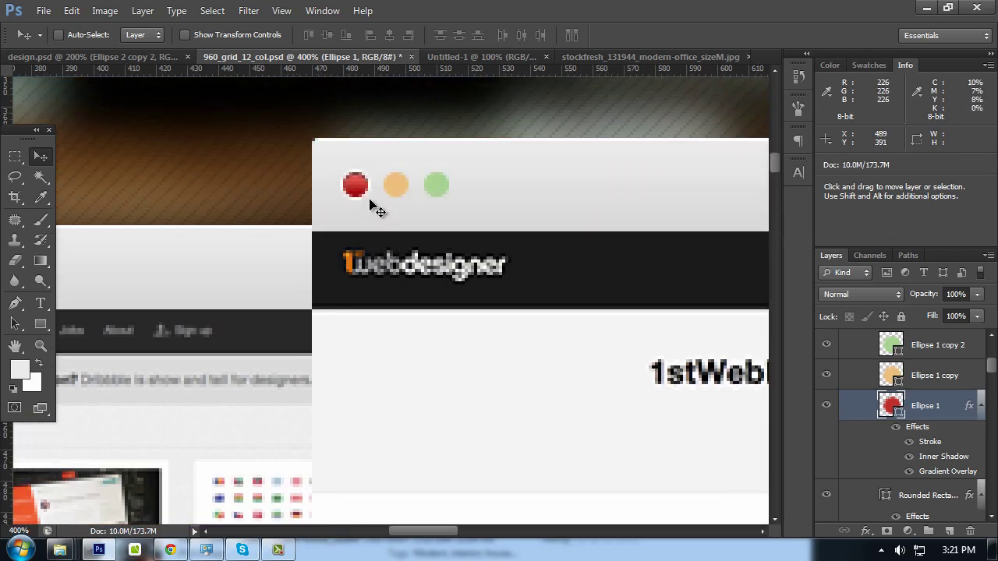
Add an inner glow with choke 100, black Multiply colour and 20% opacity
double_click(932, 457)
left_click(462, 272)
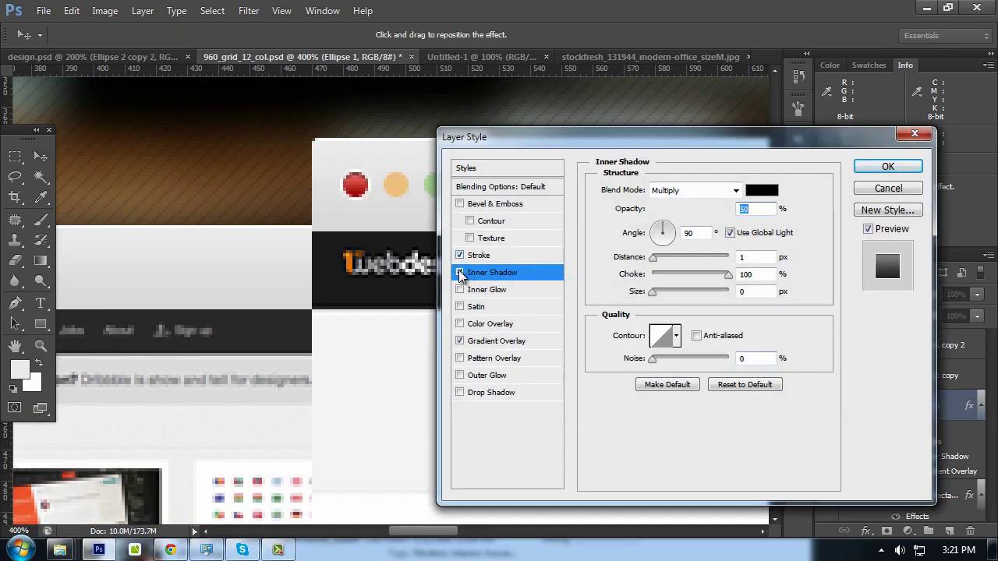
left_click(461, 289)
left_click_drag(652, 321, 749, 323)
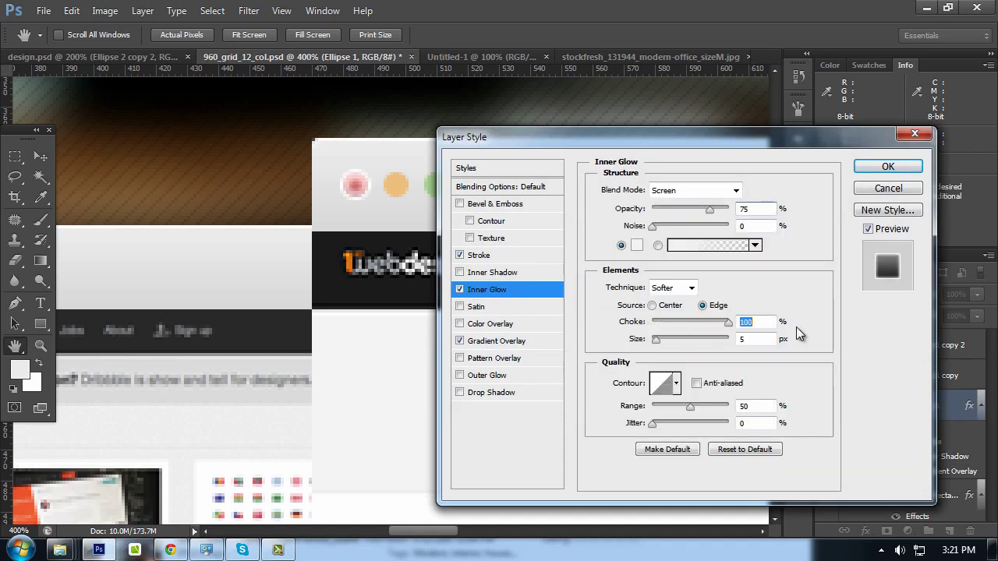
key("Tab")
type("1")
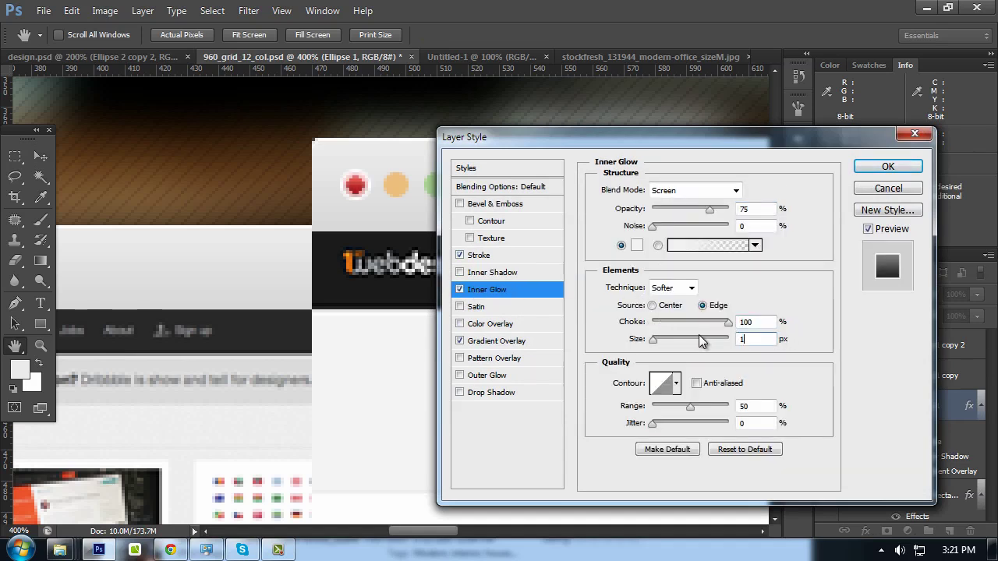
left_click(694, 191)
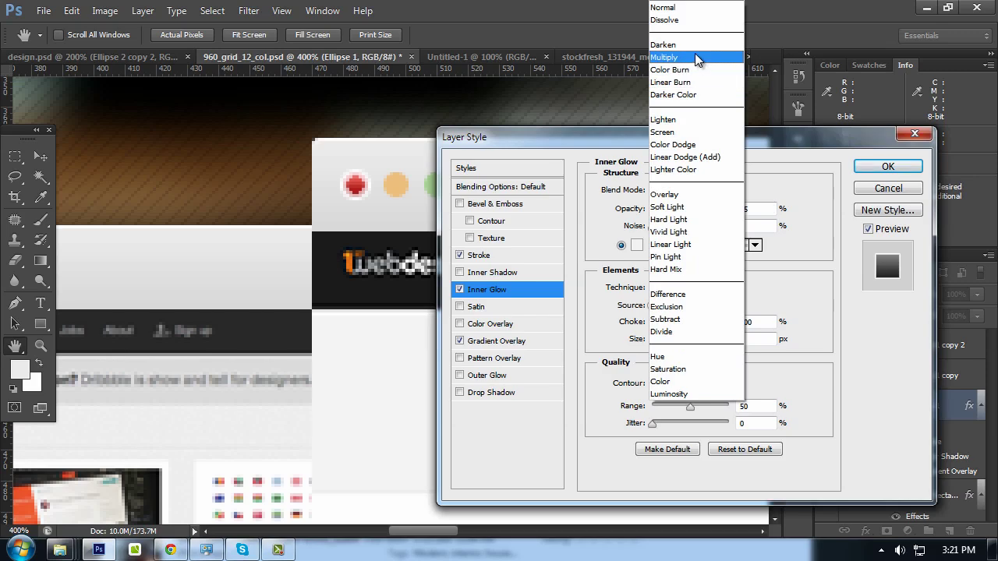
left_click(687, 57)
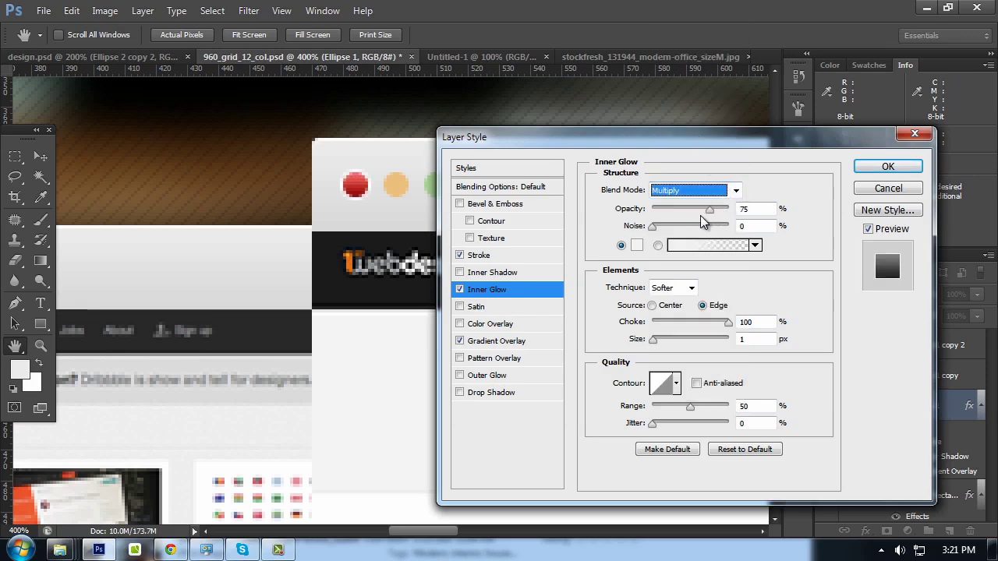
left_click(636, 244)
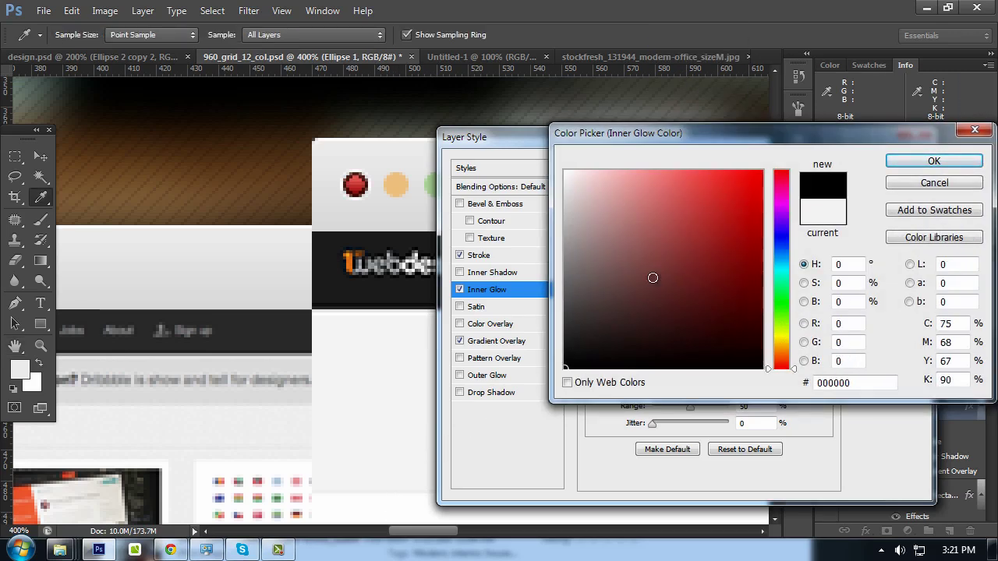
left_click(903, 161)
left_click(754, 212)
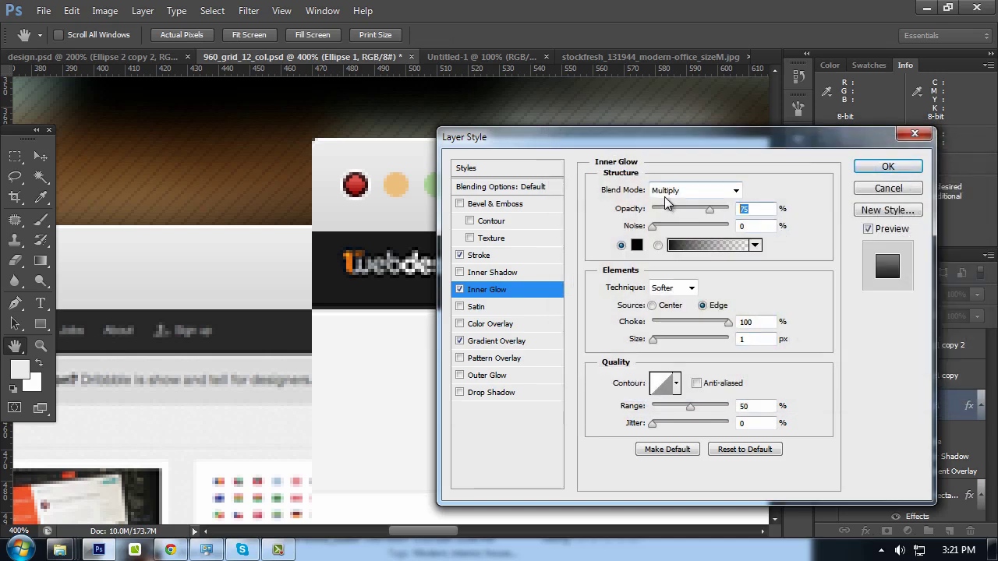
type("20")
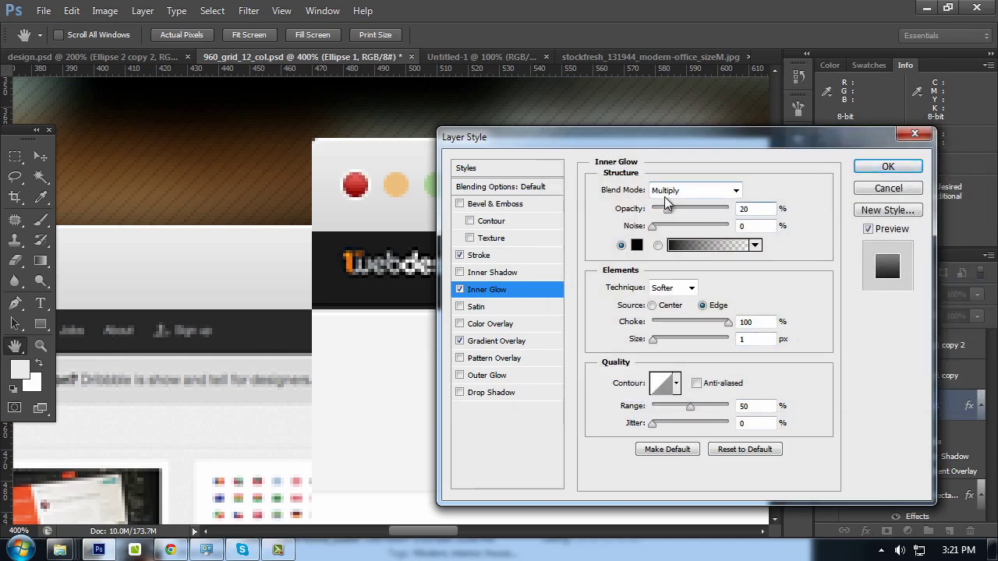
Switch the glow to white Screen at about 20%, keep the inner shadow, and turn off the stroke
left_click(460, 290)
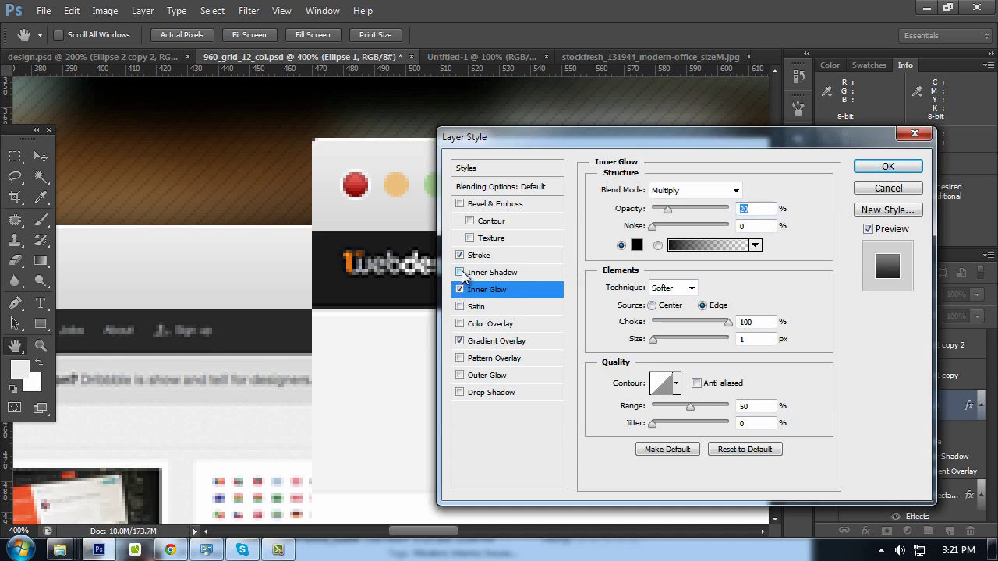
left_click(461, 289)
left_click(460, 272)
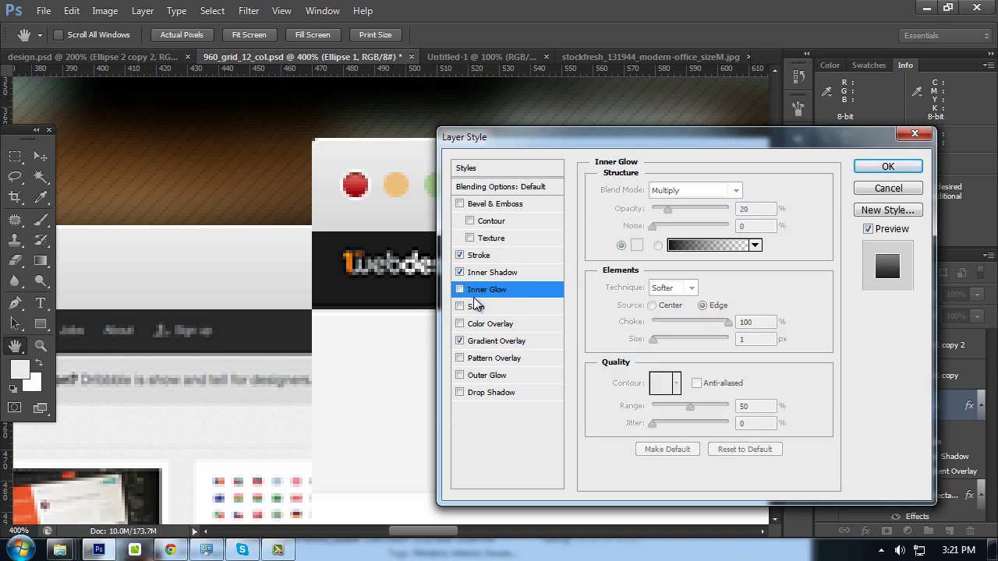
left_click(460, 289)
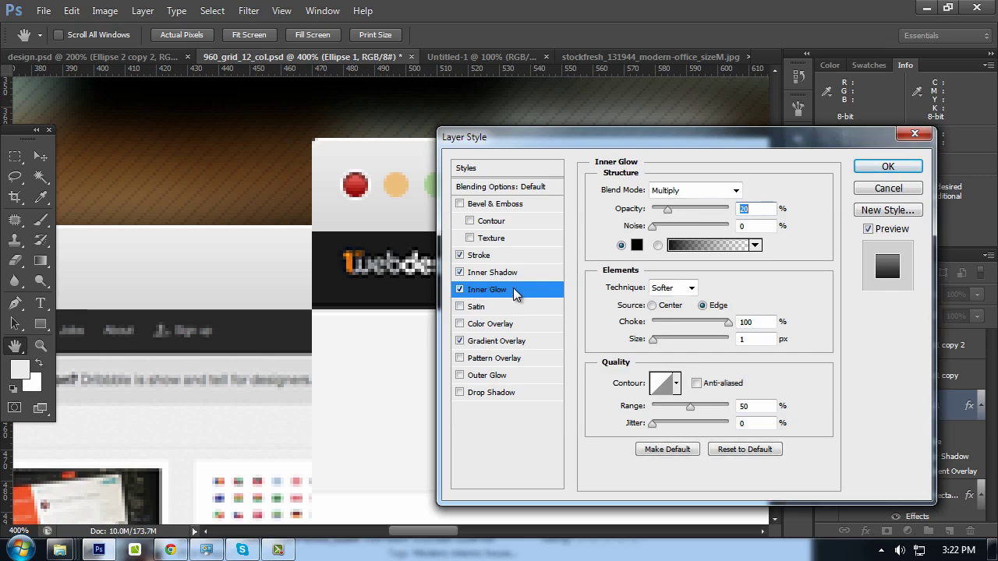
left_click(637, 245)
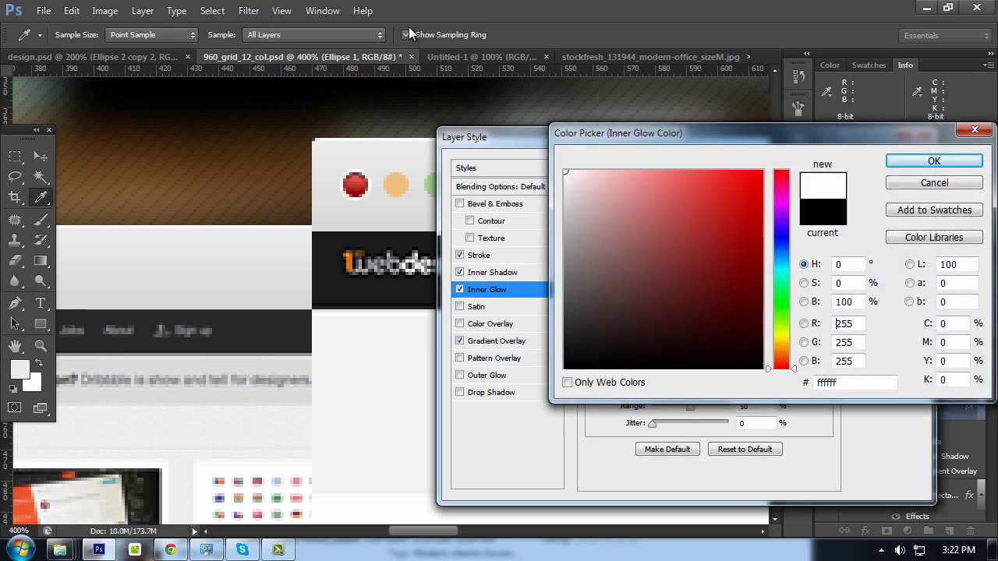
left_click(934, 160)
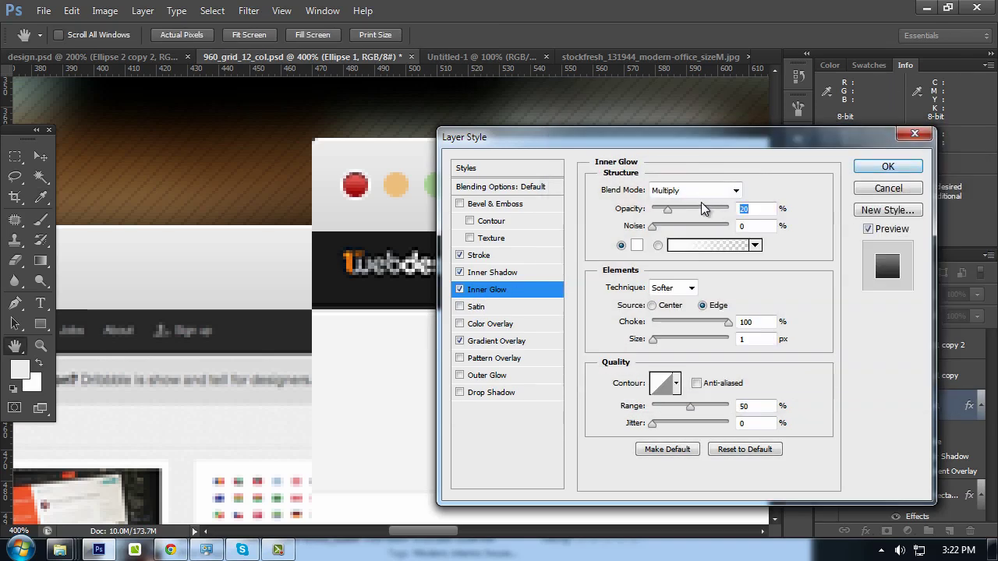
left_click(701, 190)
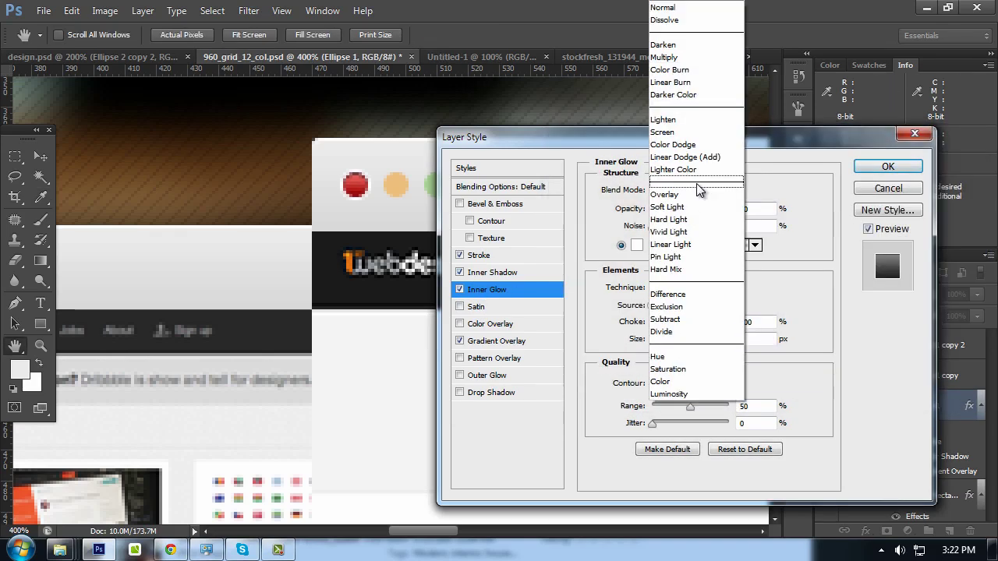
left_click(683, 133)
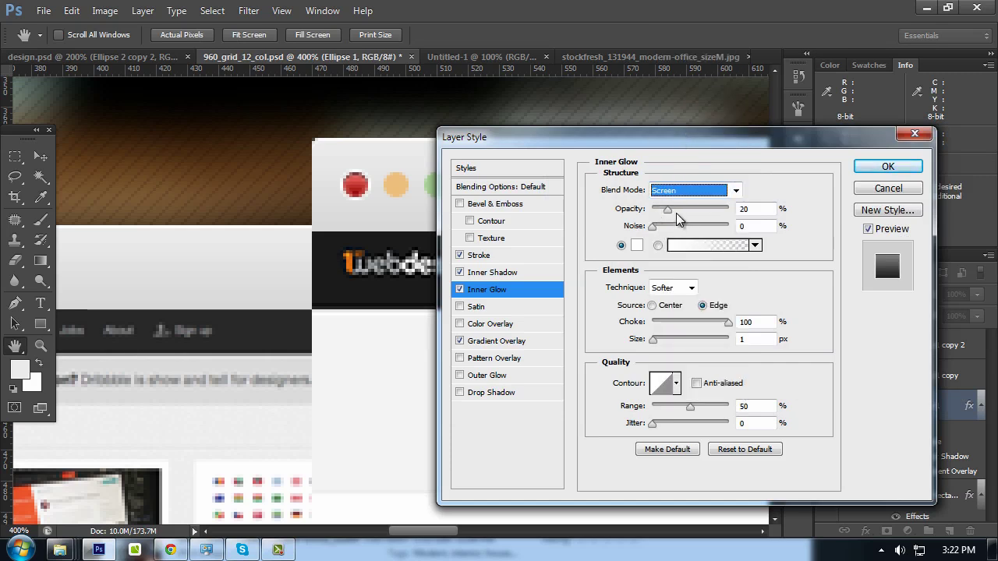
mouse_move(667, 210)
left_mouse_down()
mouse_move(708, 210)
mouse_move(624, 218)
left_mouse_up()
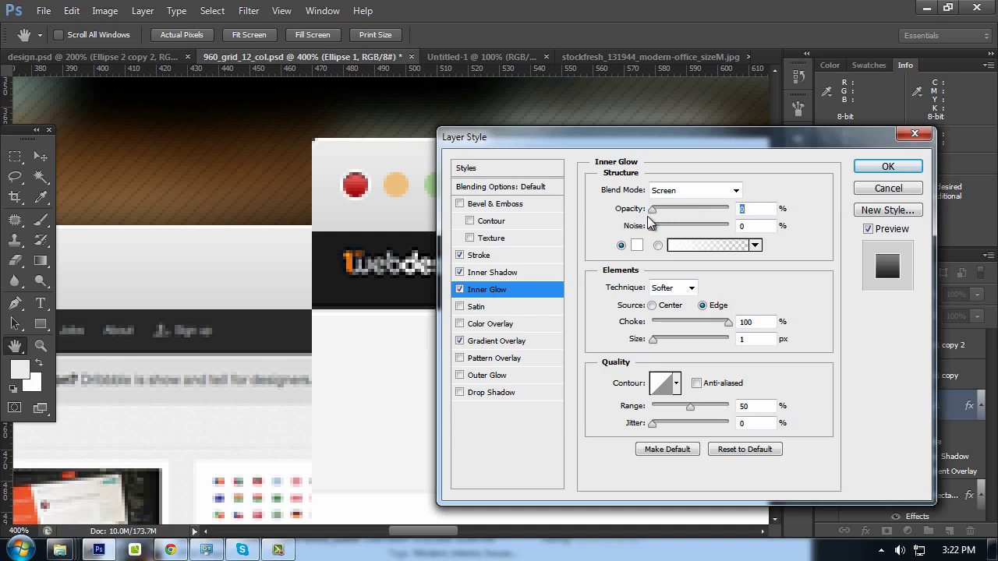
left_click_drag(660, 223, 667, 224)
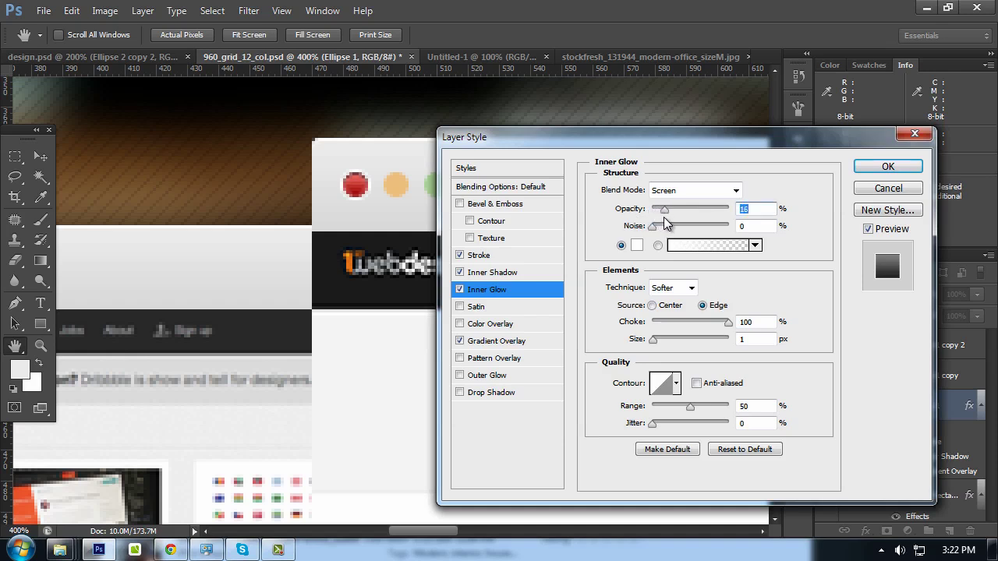
left_click(459, 255)
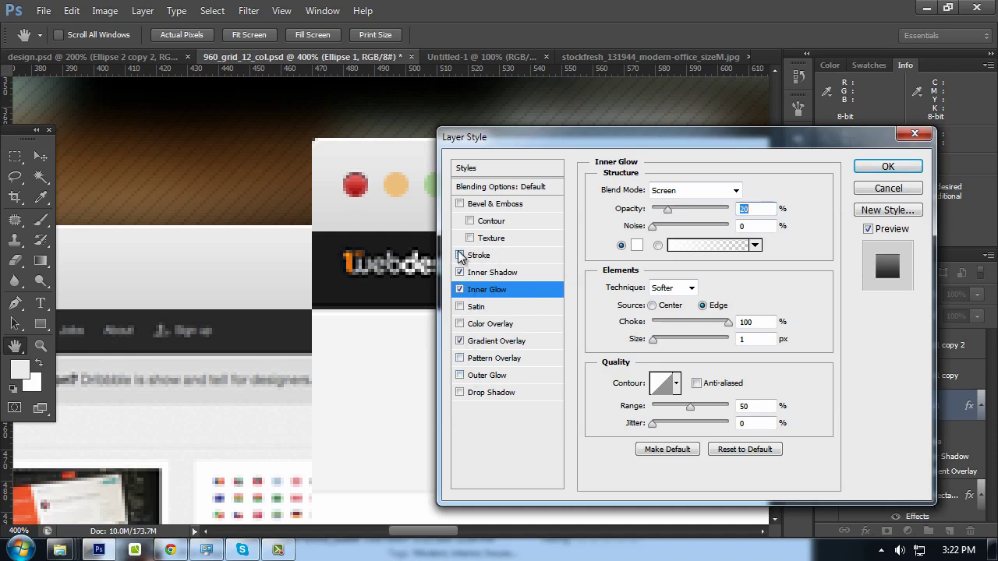
Add a drop shadow to the red dot with 1 px distance and 0 px size
left_click(484, 393)
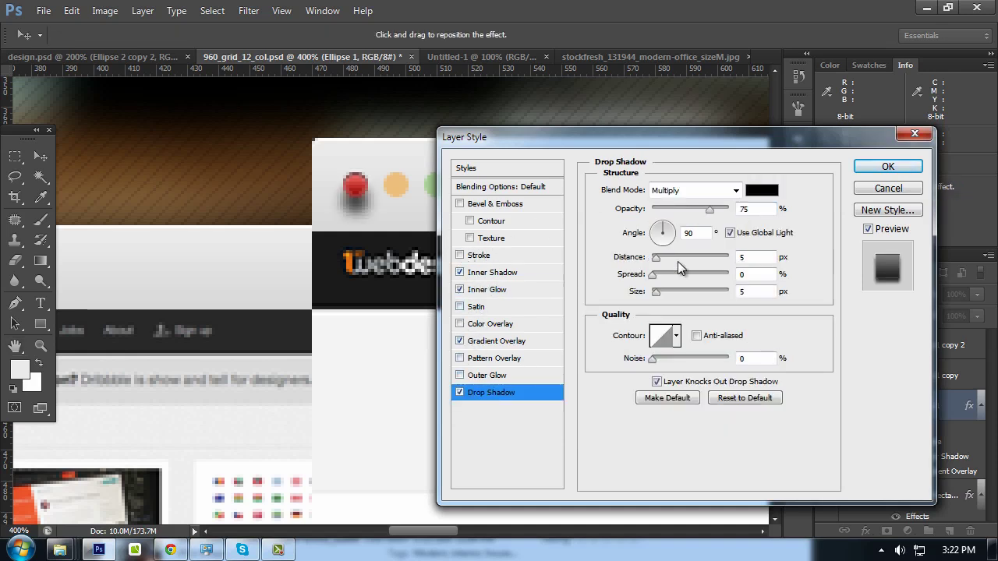
double_click(752, 259)
type("1")
key("Tab")
key("Tab")
type("0")
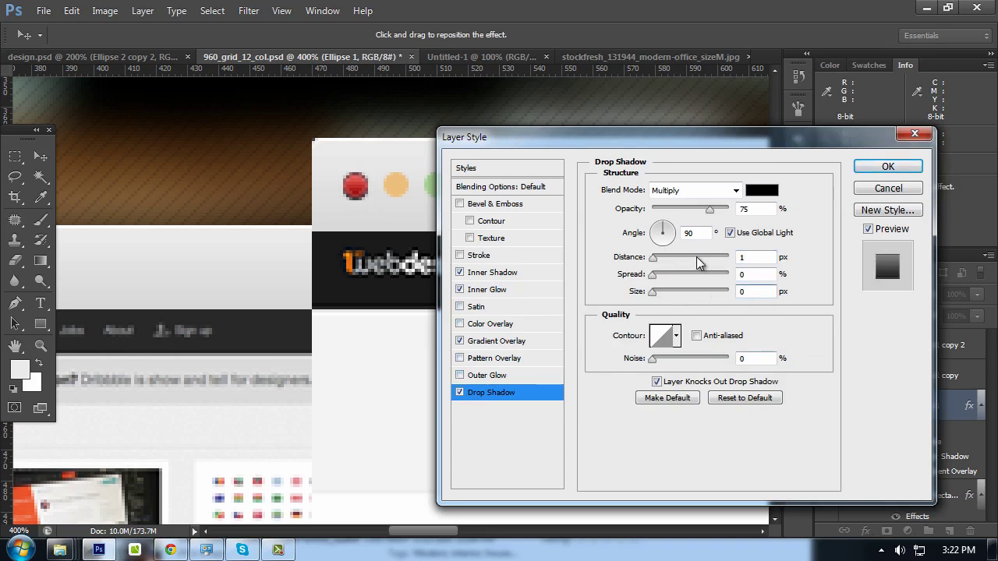
Make the drop shadow white, Normal blend mode, at 100% opacity
left_click_drag(700, 206, 733, 208)
left_click(702, 190)
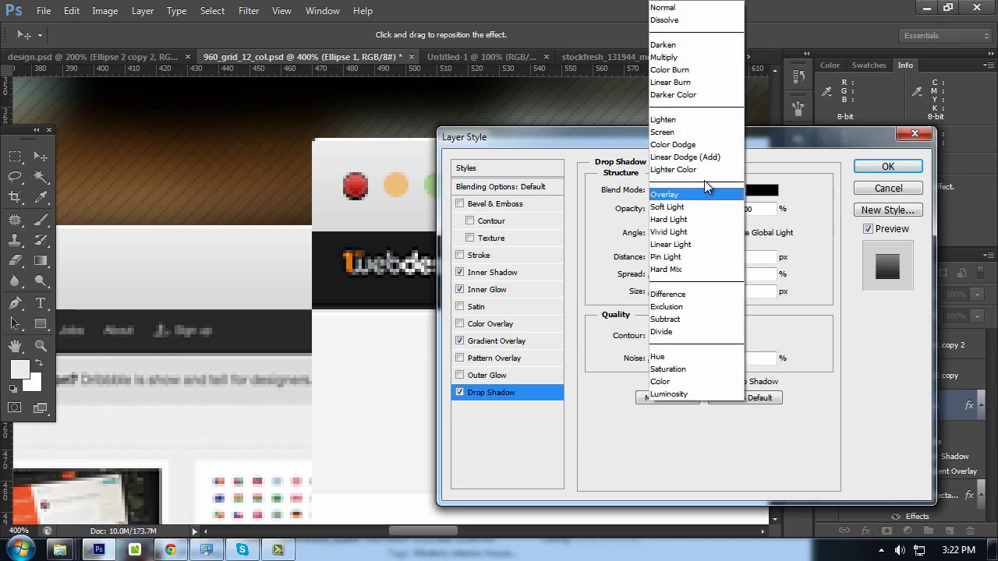
left_click(679, 6)
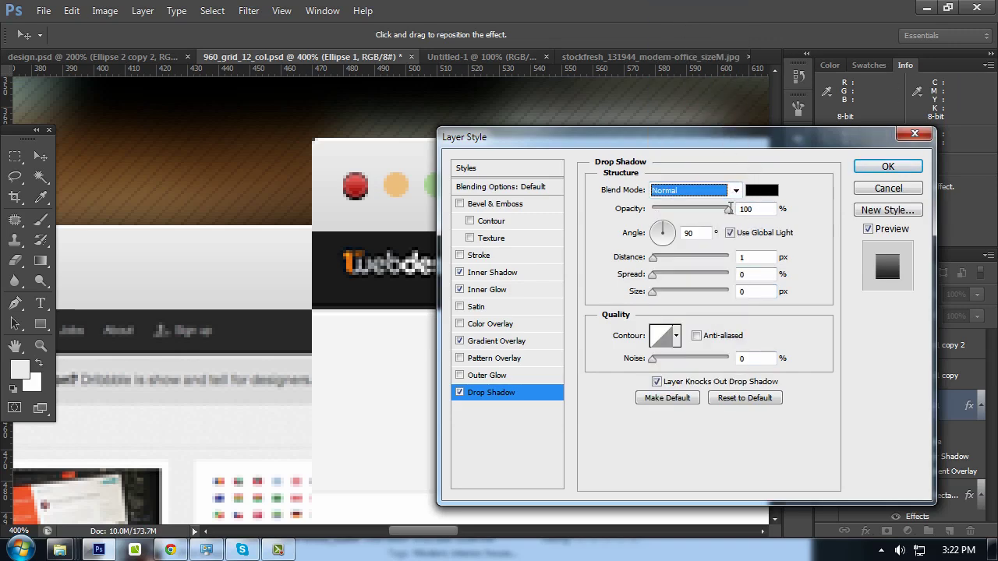
left_click(762, 191)
left_click_drag(651, 269, 288, 7)
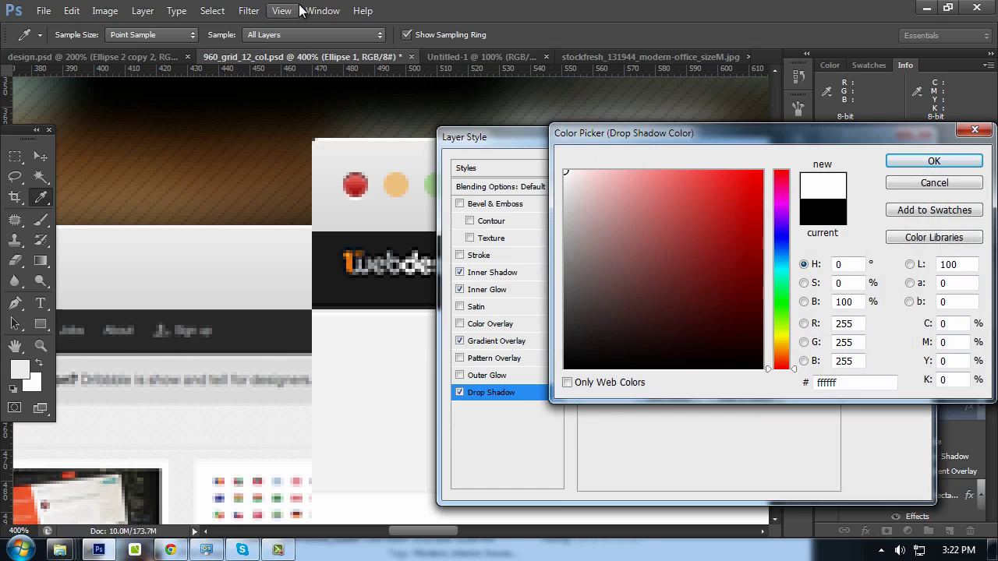
left_click(904, 162)
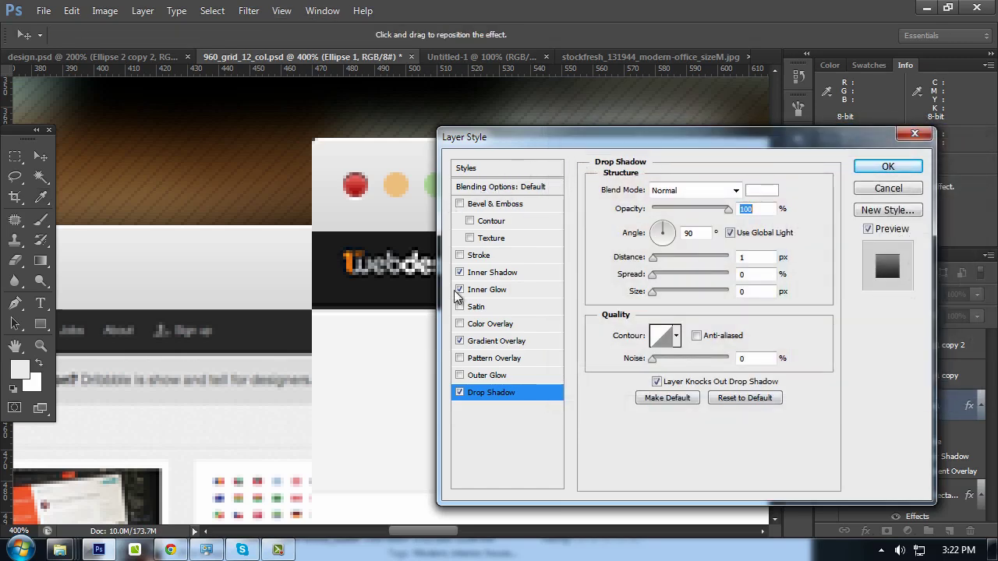
left_click(499, 274)
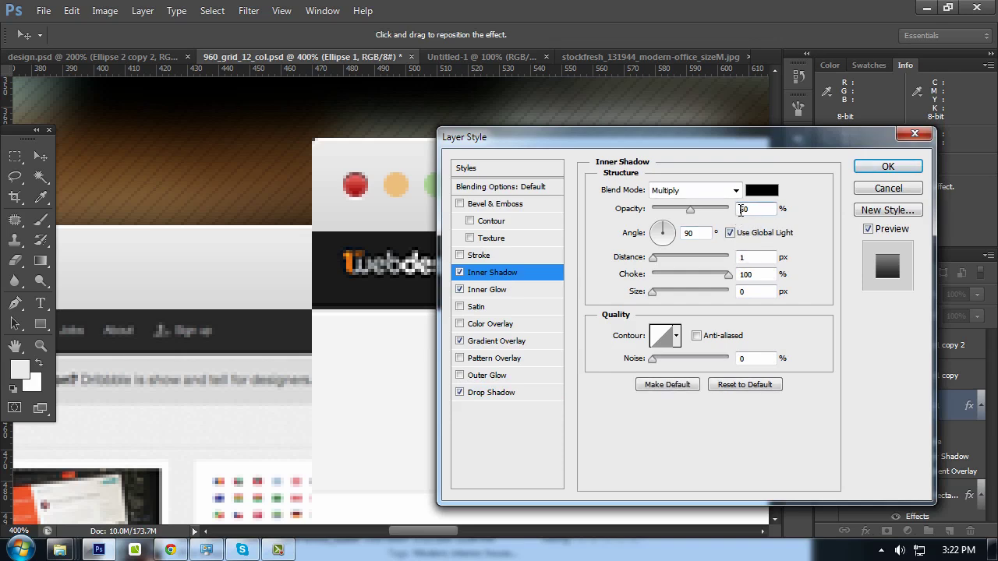
Lower the red dot's Inner Shadow opacity, turn off Inner Glow, and apply the style
type("60")
key("ctrl+minus")
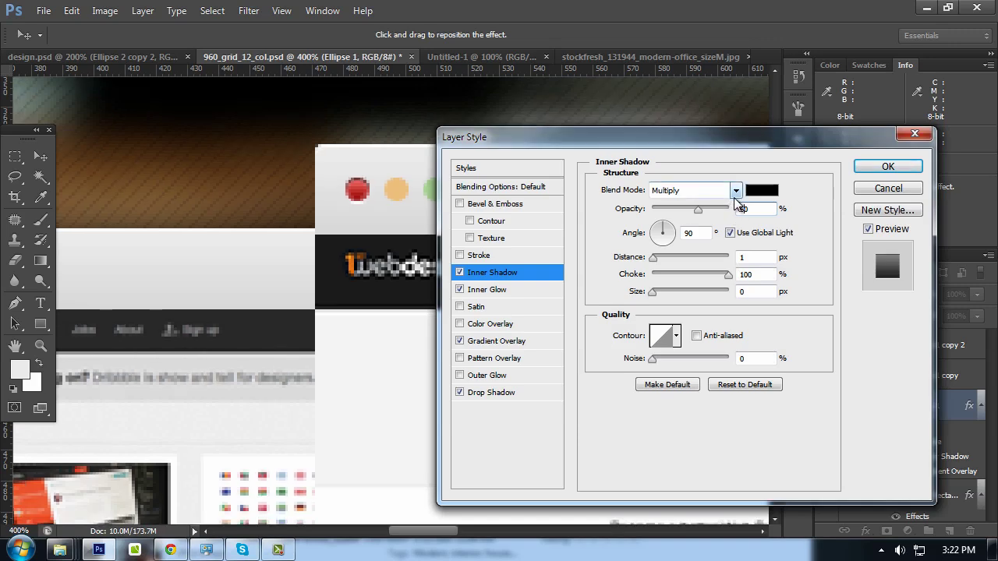
key("ctrl+minus")
key("ctrl+minus")
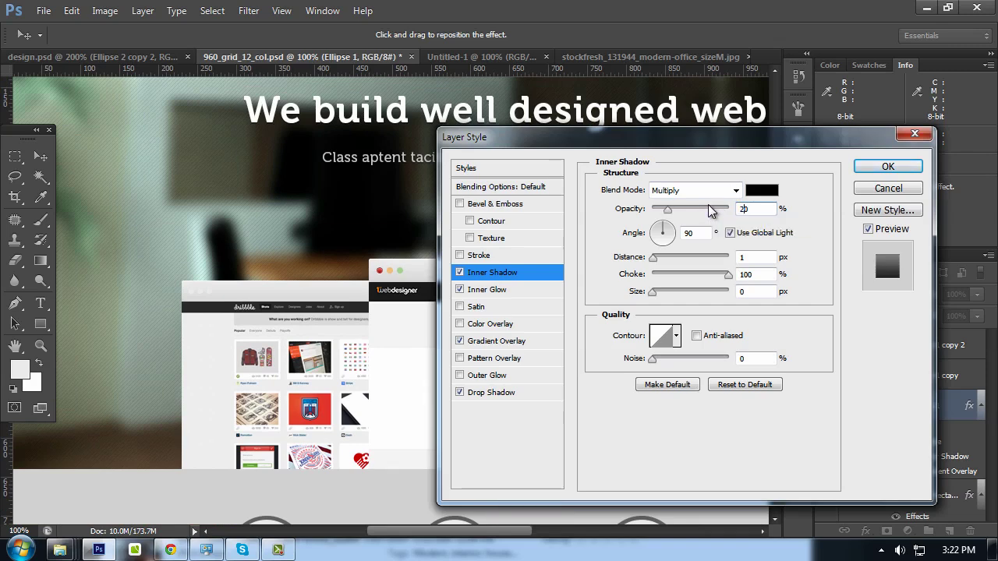
key("ctrl+plus")
key("ctrl+plus")
key("ctrl+plus")
type("30")
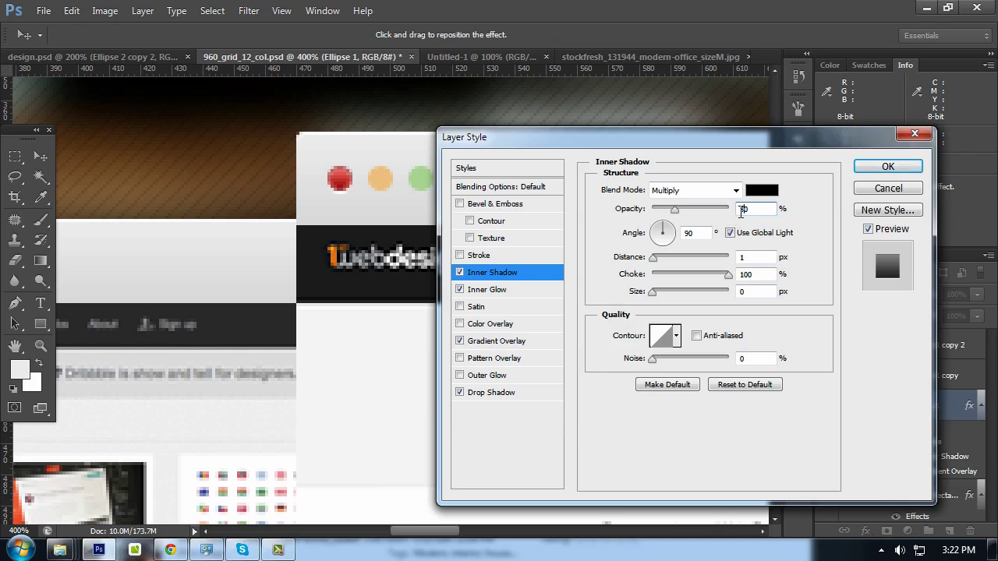
left_click(465, 289)
type("40")
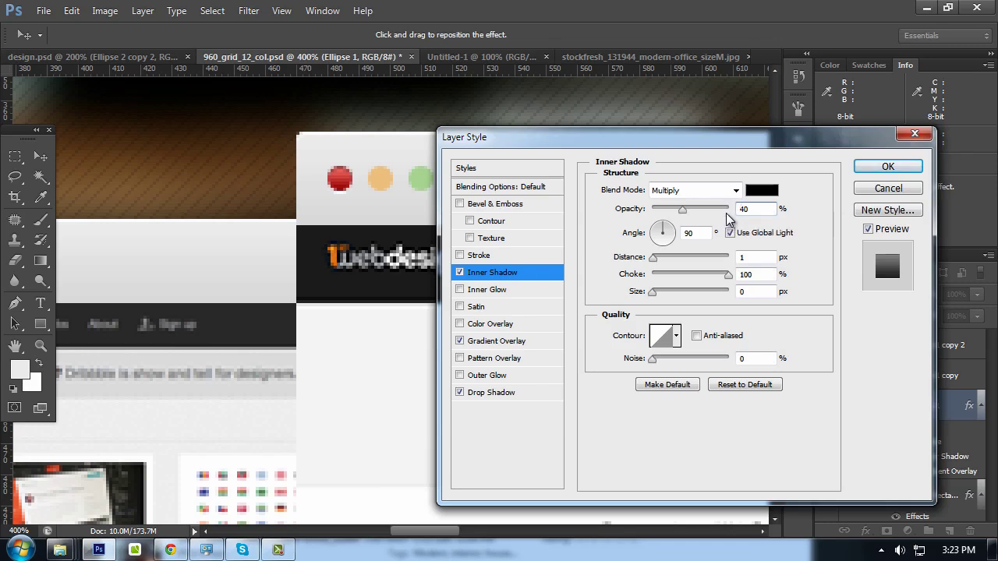
key("Return")
Alt-drag the red dot's fx effects onto the other two window dots
key("ctrl+minus")
key("ctrl+minus")
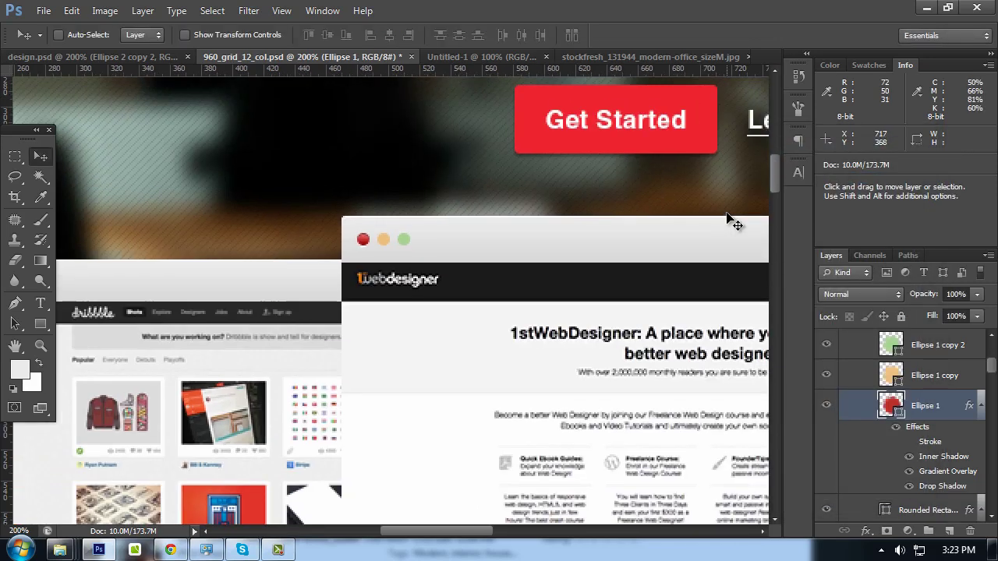
key("ctrl+minus")
scroll(581, 275, "down", 1)
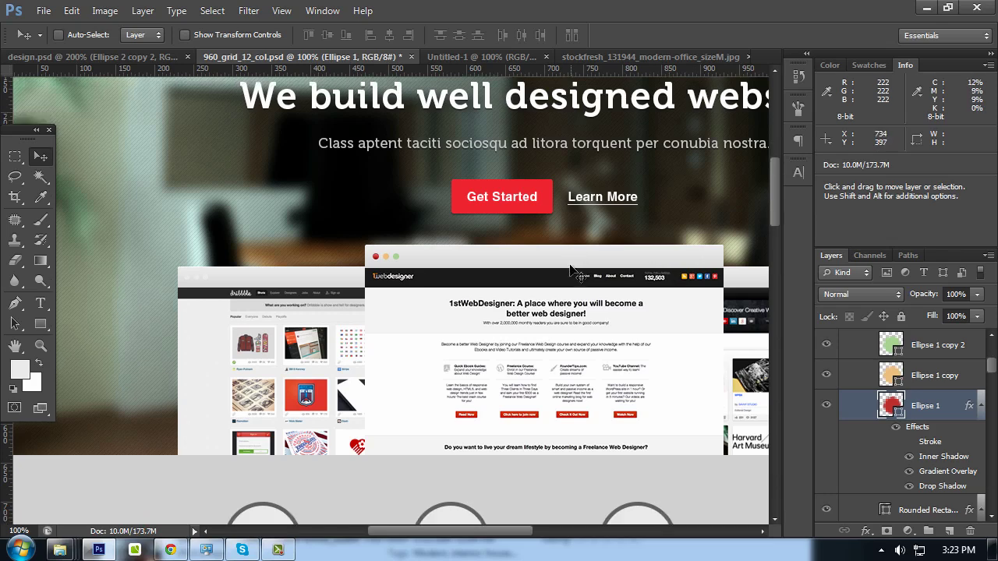
key("ctrl+plus")
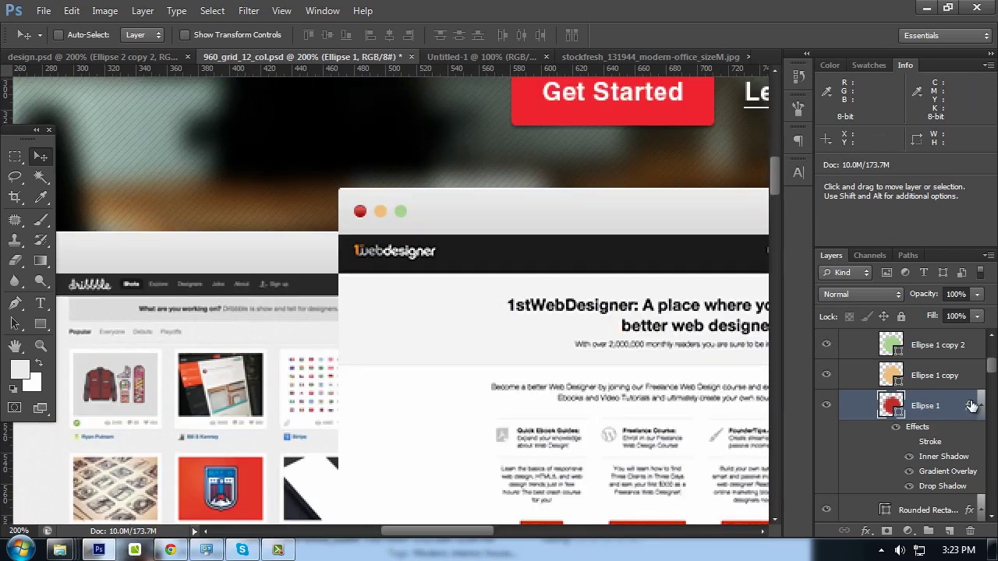
key("alt")
left_click_drag(969, 406, 973, 346)
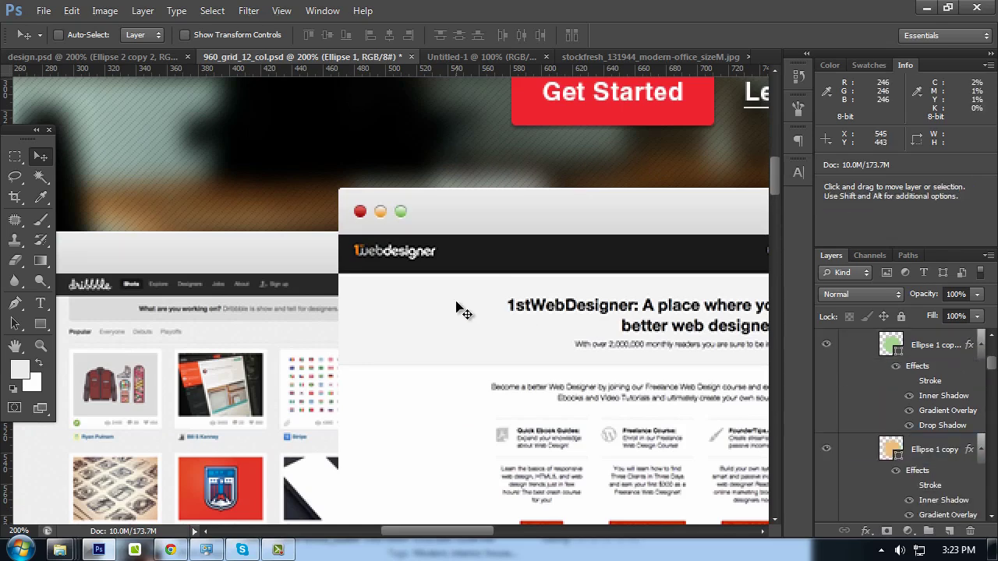
Compare the window dots between design.psd and 960_grid_12_col.psd
scroll(460, 311, "up", 1)
key("ctrl+minus")
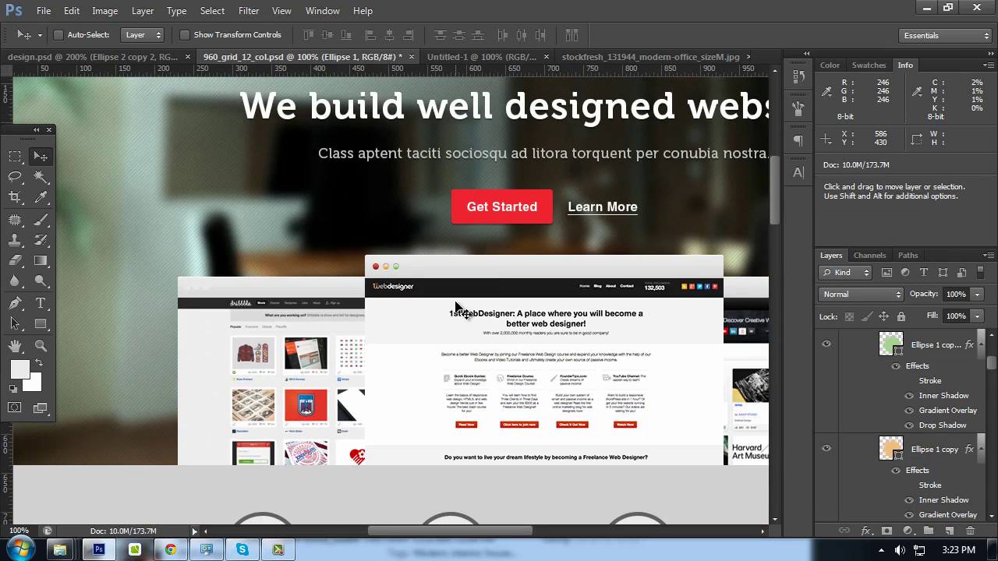
scroll(414, 308, "down", 1)
scroll(413, 308, "down", 1)
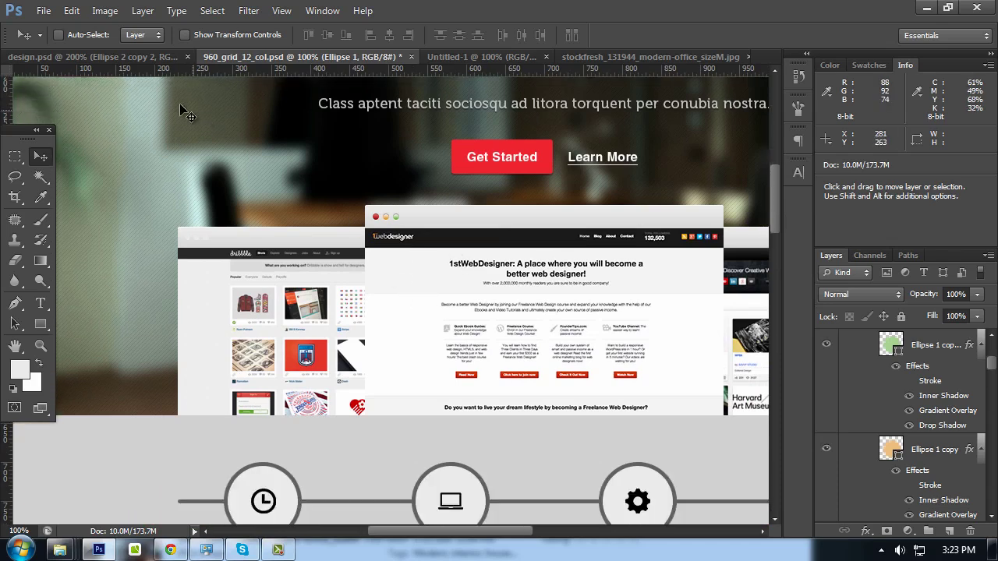
left_click(145, 57)
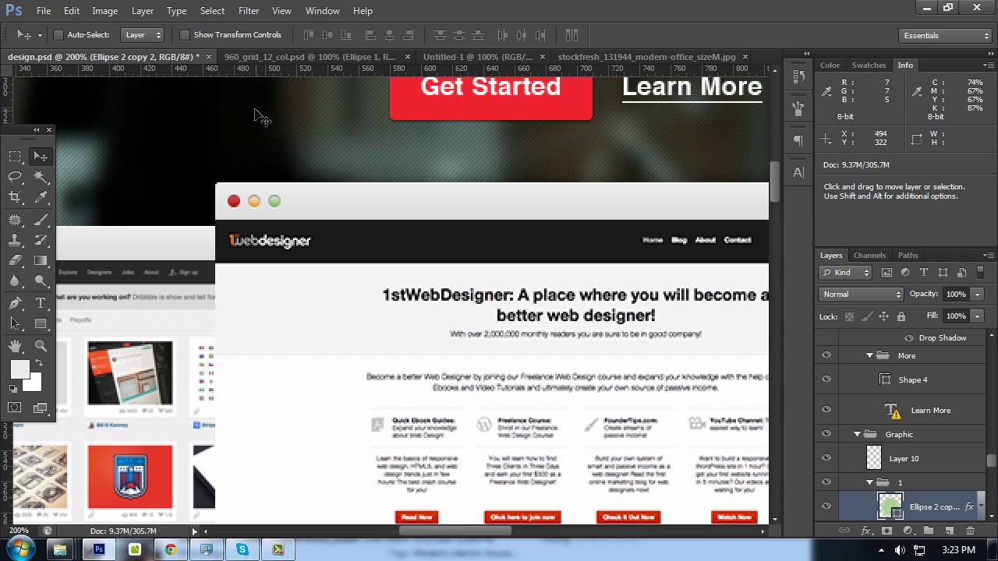
left_click(293, 59)
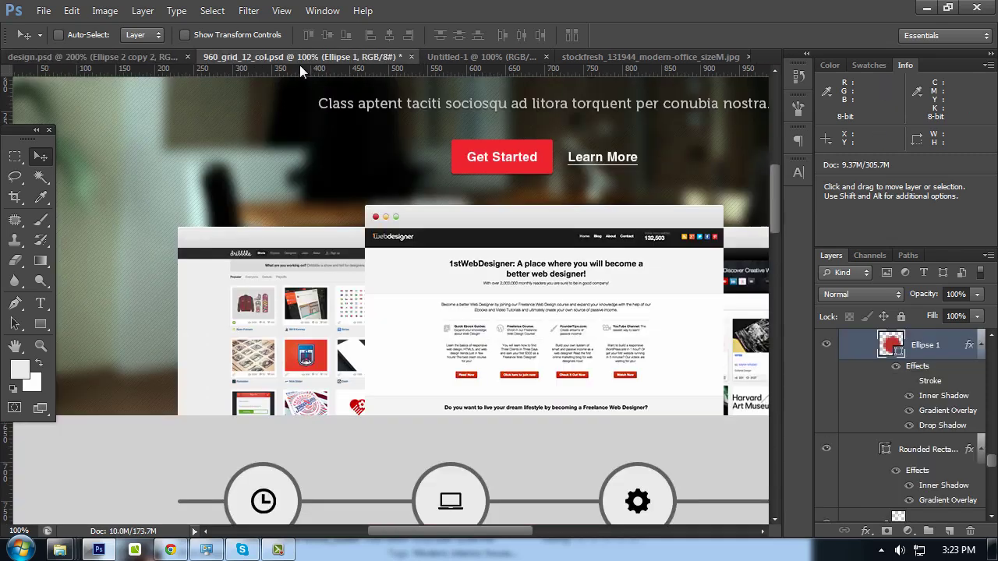
key("ctrl+plus")
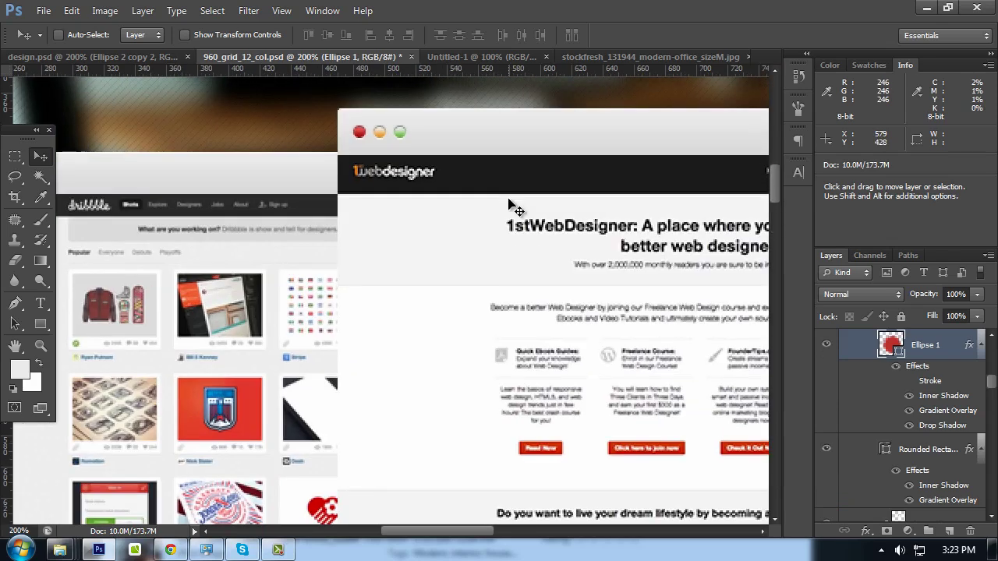
left_click(130, 57)
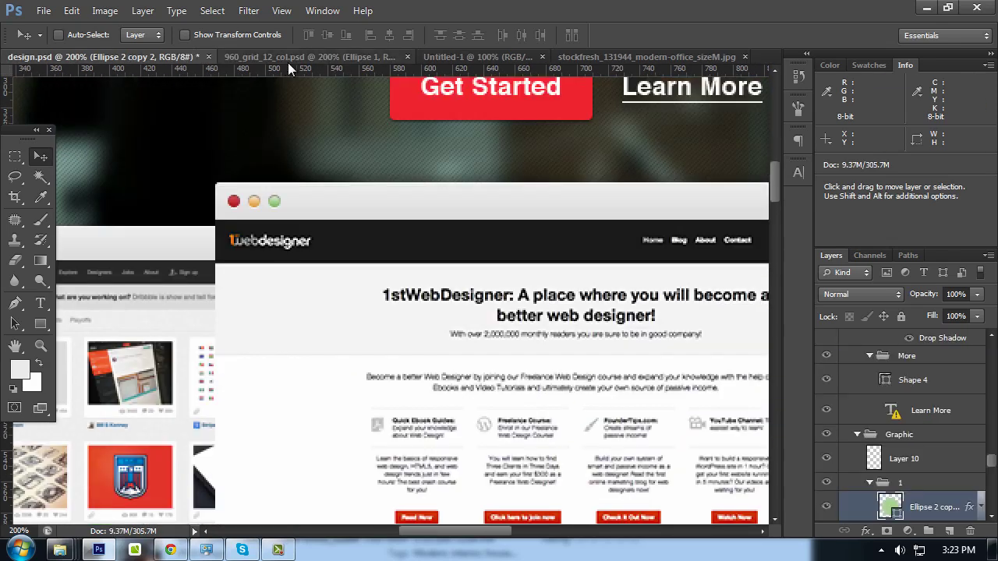
left_click(310, 60)
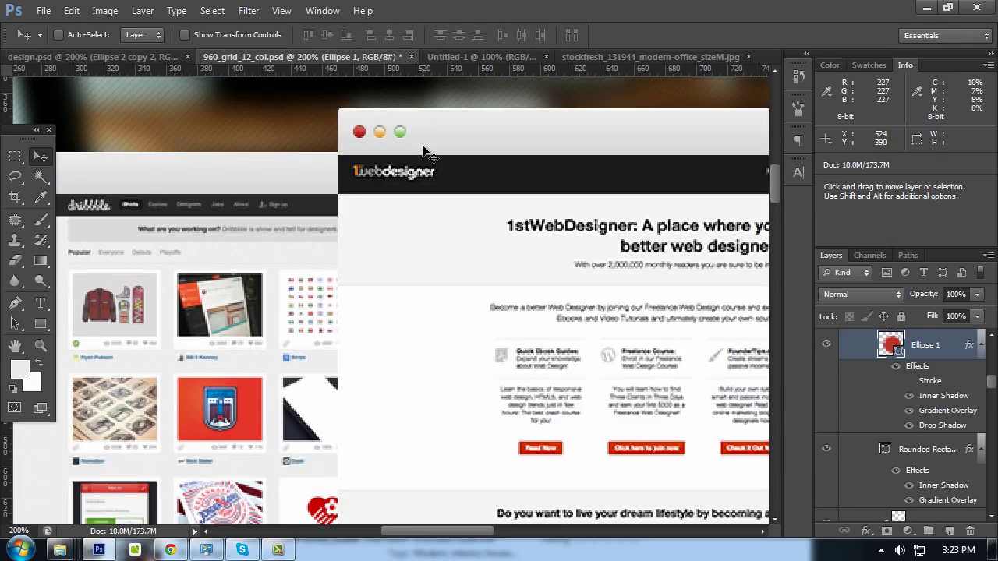
Reopen the red dot's layer style and confirm the Inner Shadow at 30%
double_click(945, 396)
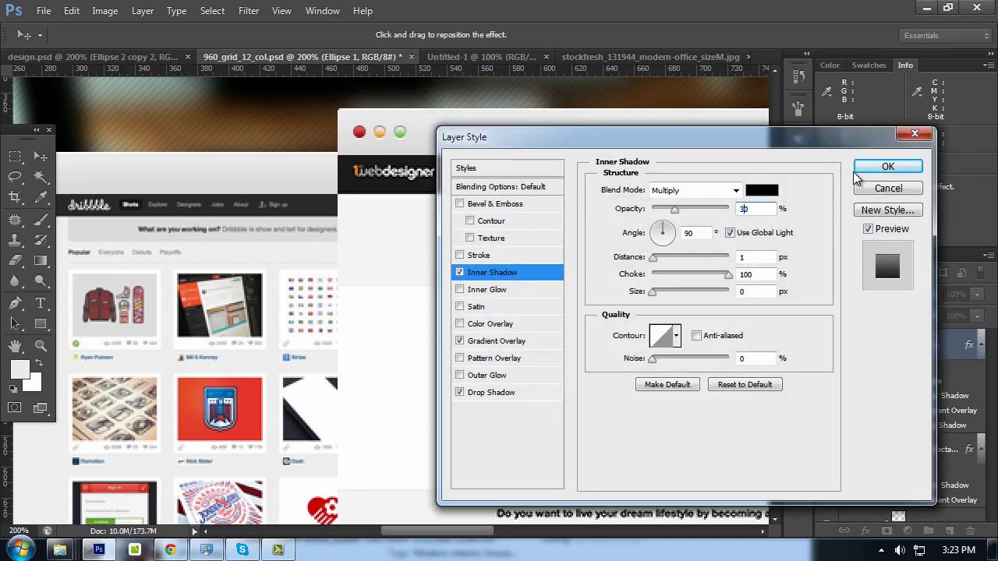
left_click(854, 173)
scroll(897, 396, "up", 1)
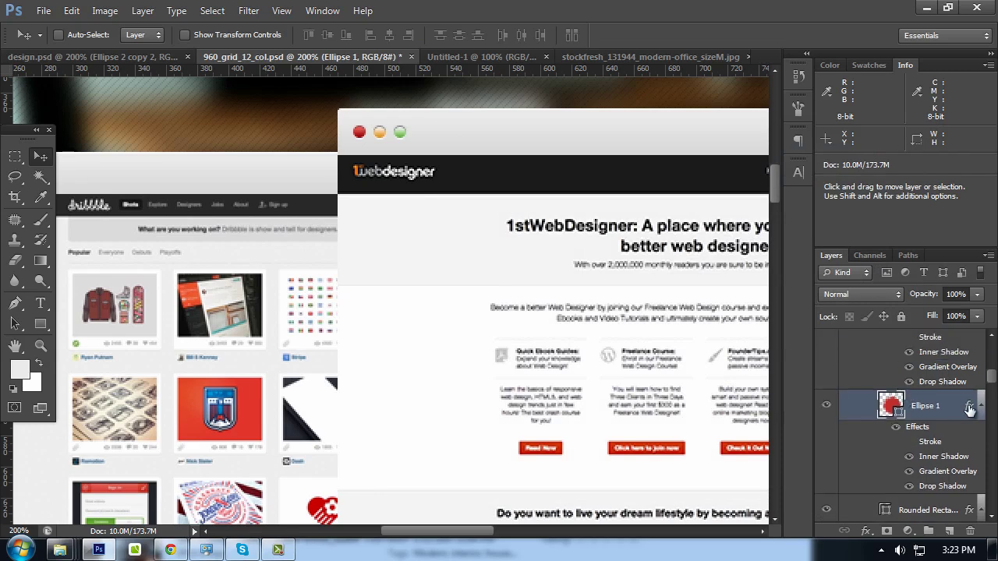
scroll(936, 393, "up", 2)
scroll(946, 394, "up", 1)
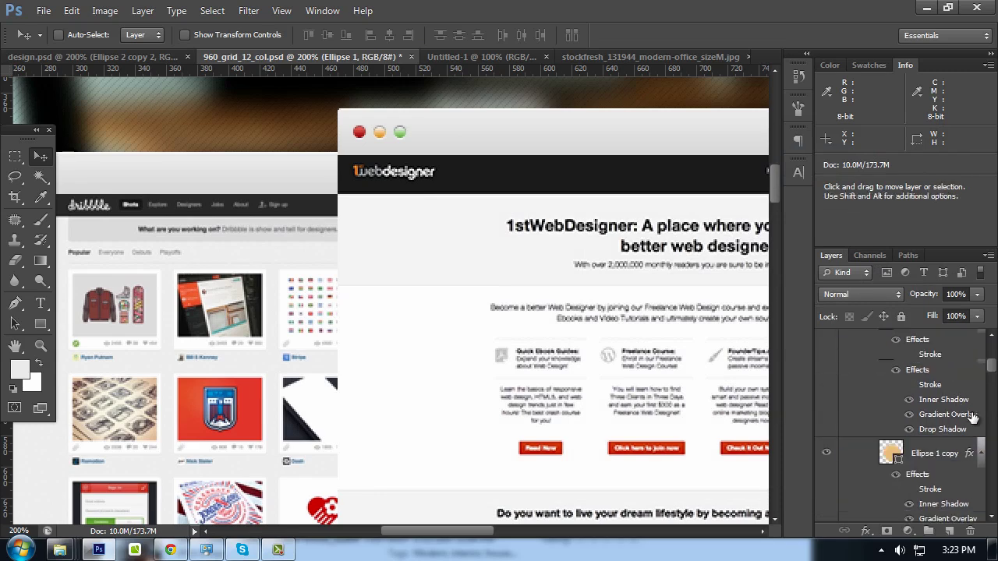
scroll(946, 394, "up", 2)
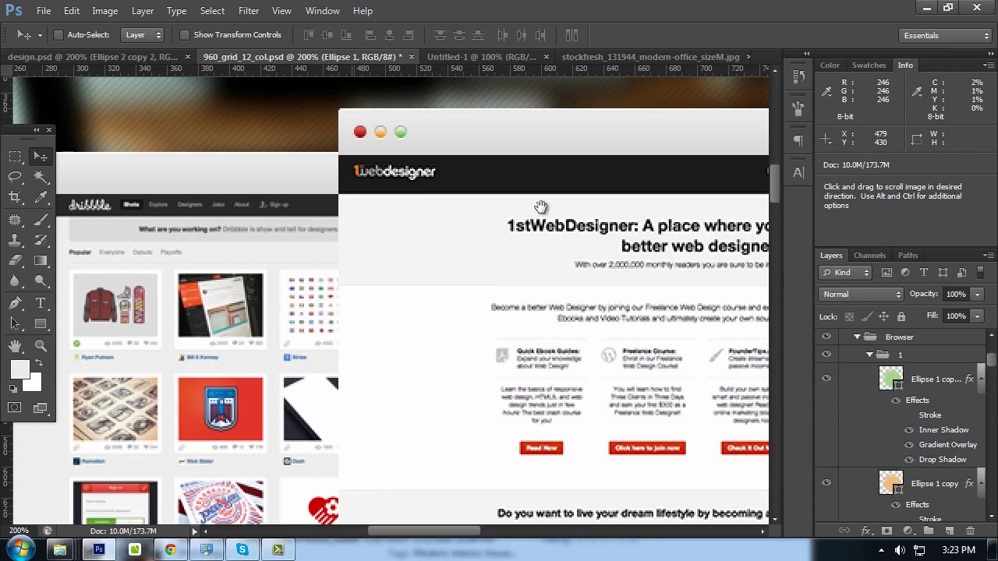
scroll(530, 191, "left", 5)
scroll(955, 362, "down", 3)
Set the red dot's fill colour to cb3937
key("alt")
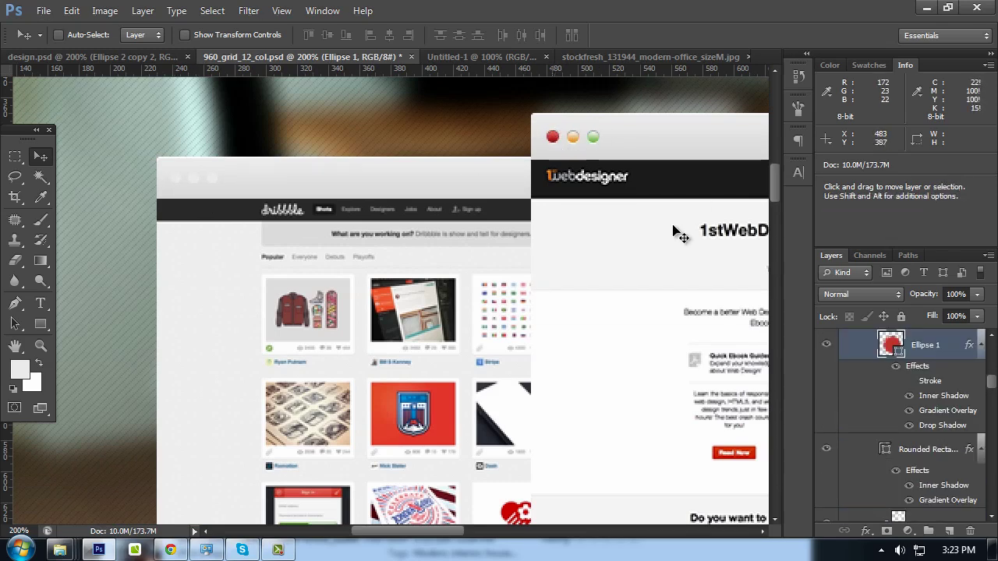
double_click(891, 352)
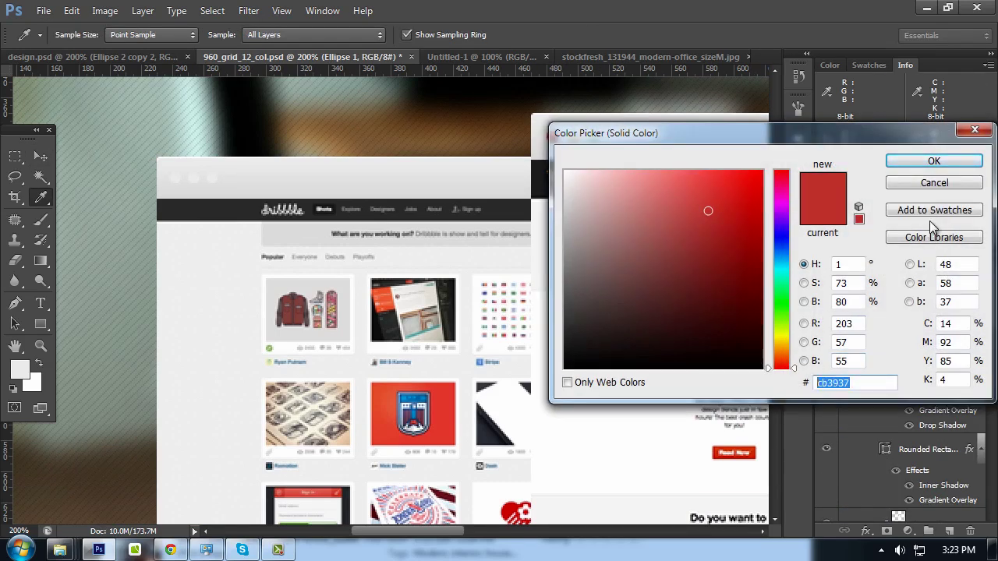
left_click(928, 164)
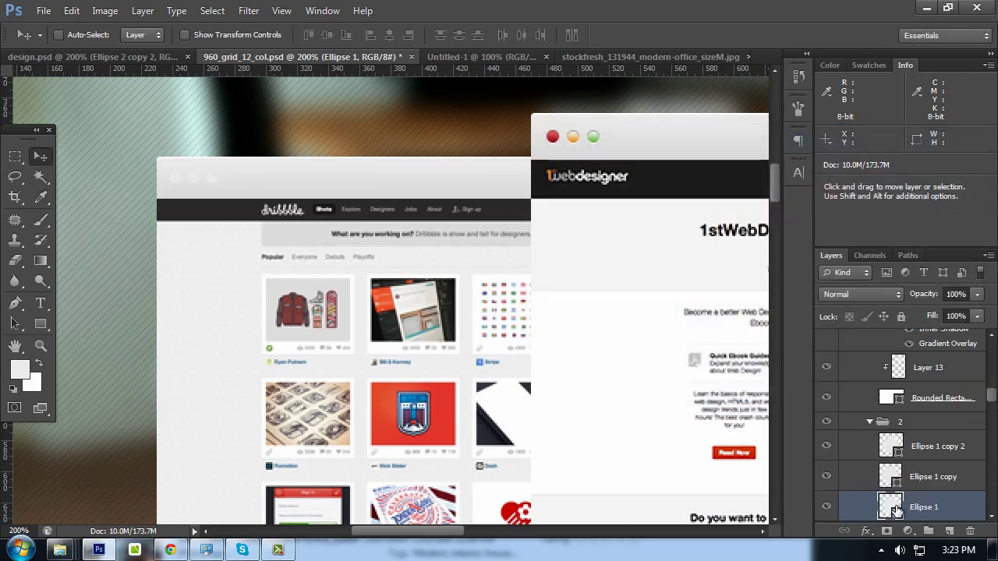
double_click(890, 507)
type("cb3937")
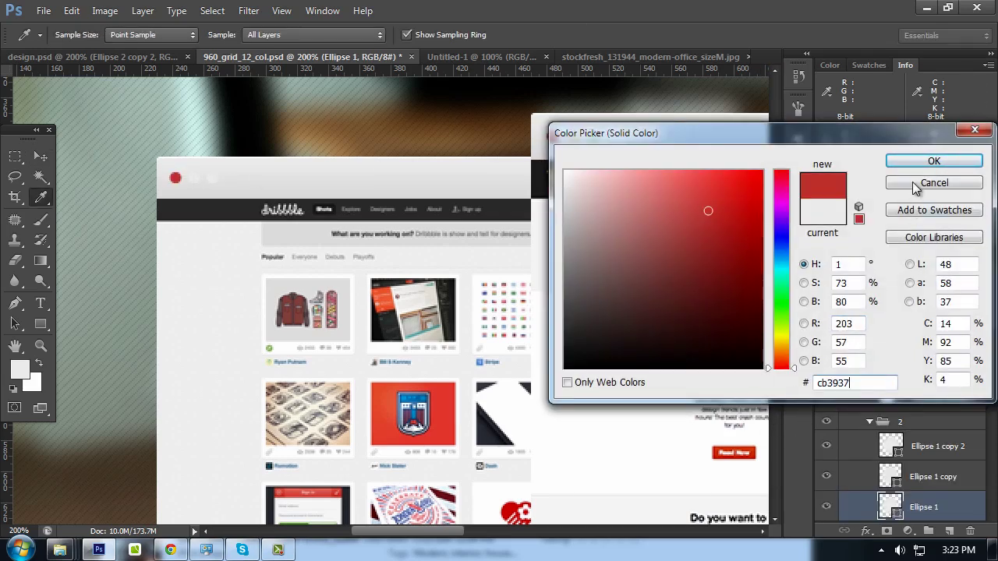
key("Return")
Set the Ellipse 1 copy dot's fill colour to orange f5c580
left_click(194, 178, "ctrl")
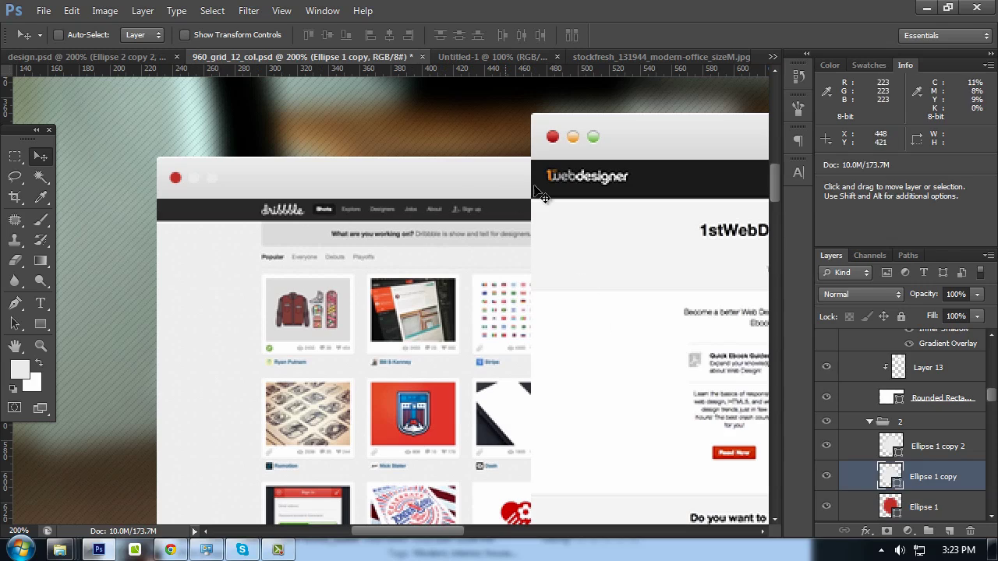
double_click(894, 360)
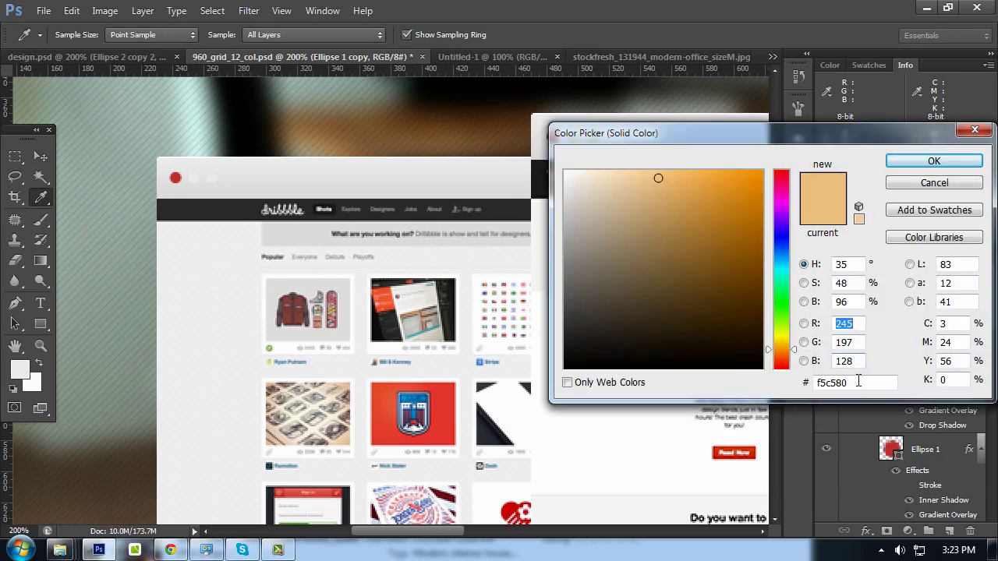
left_click(934, 161)
left_click(195, 177, "ctrl")
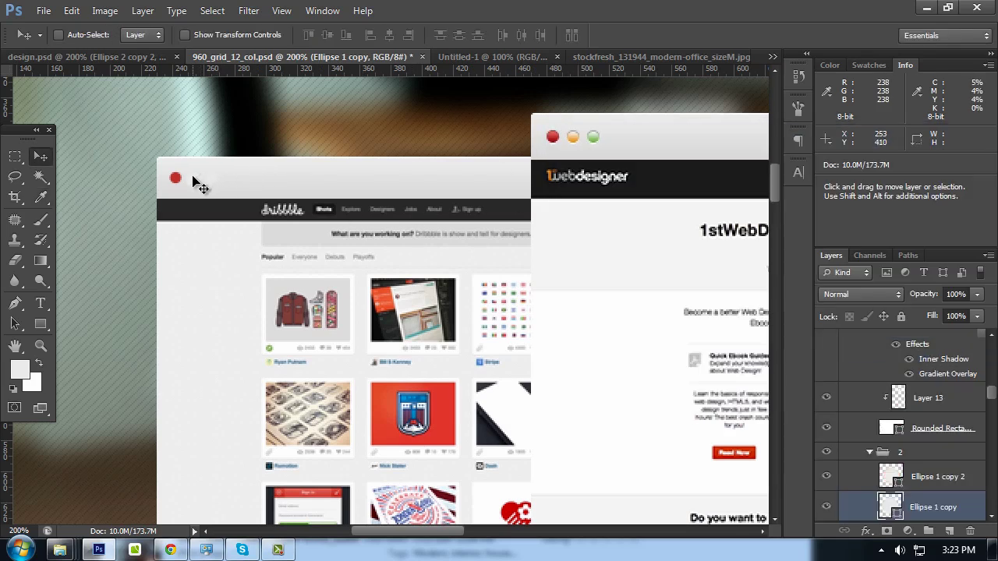
double_click(889, 508)
left_click(856, 381)
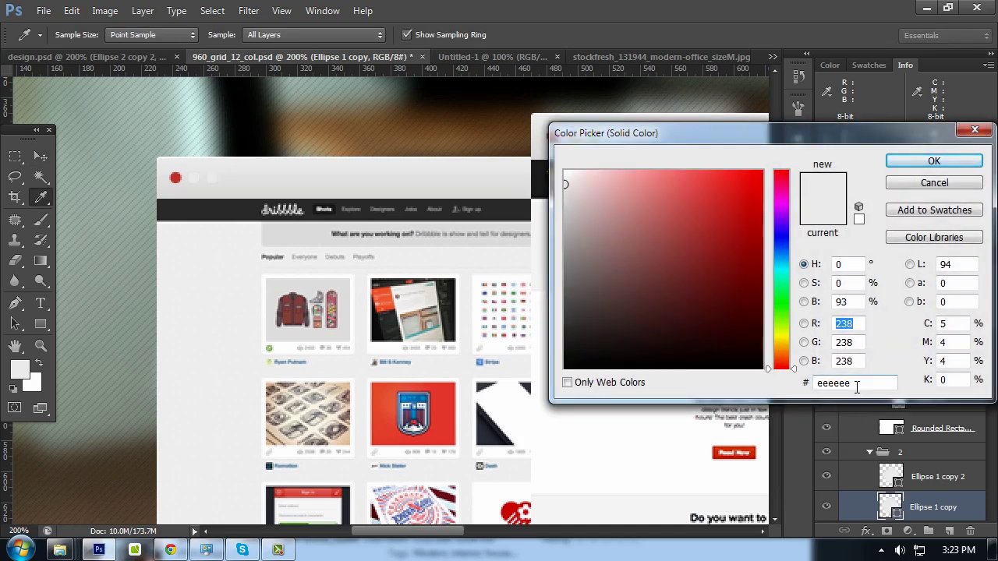
type("f5c580")
key("Return")
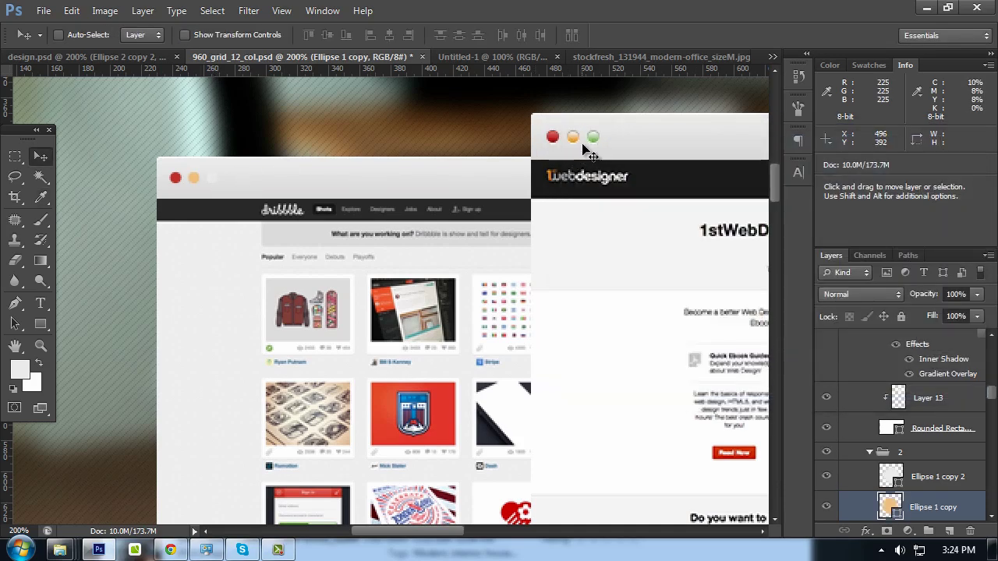
Set the Ellipse 1 copy 2 dot's fill colour to light green aeda97
left_click(586, 149, "ctrl")
double_click(897, 353)
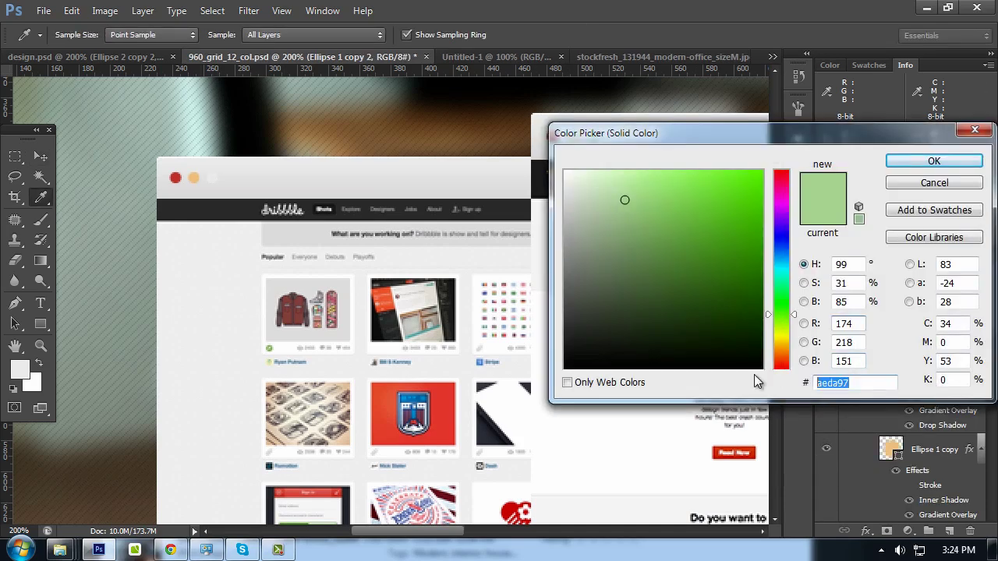
left_click(928, 182)
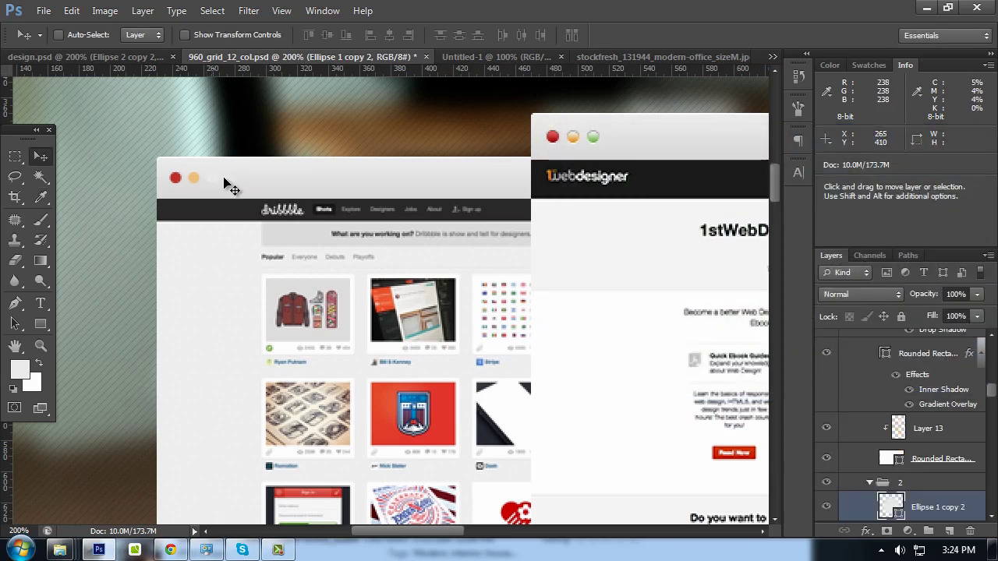
double_click(893, 508)
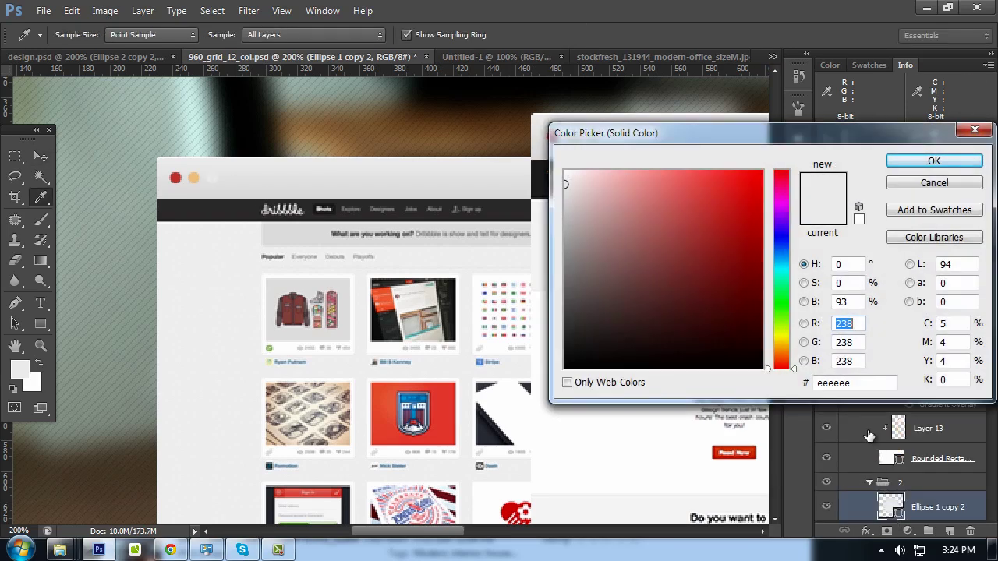
double_click(858, 384)
key("ctrl+v")
left_click(933, 161)
left_click(960, 346)
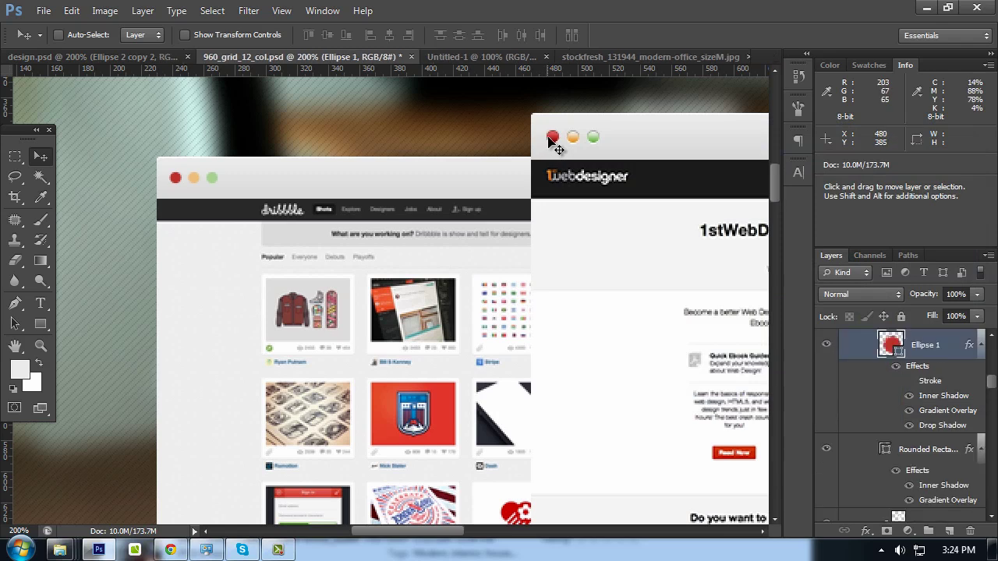
key("ctrl+j")
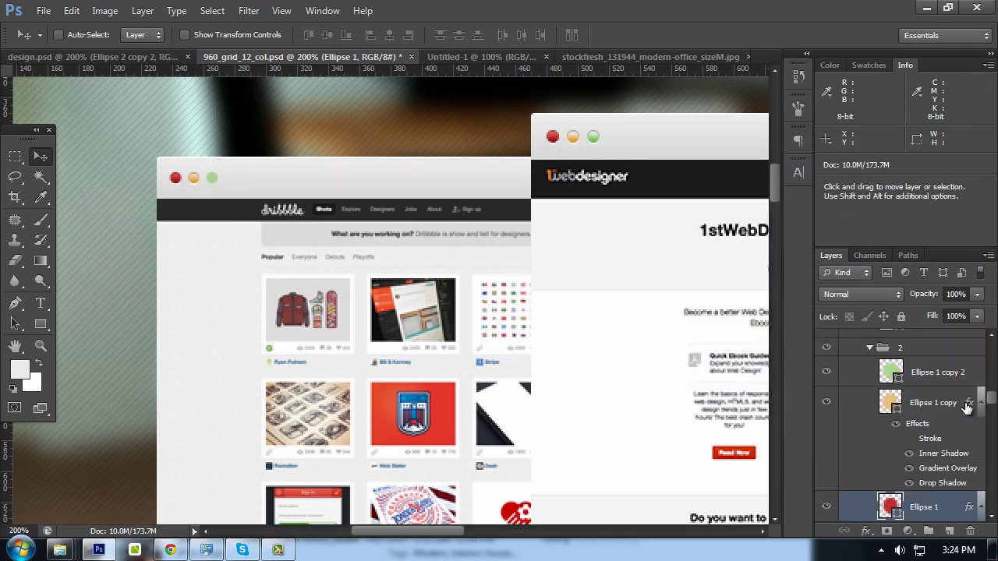
Copy Ellipse 1's stroke, shadows and gradient overlay onto Ellipse 1 copy 2
left_click_drag(967, 407, 967, 373)
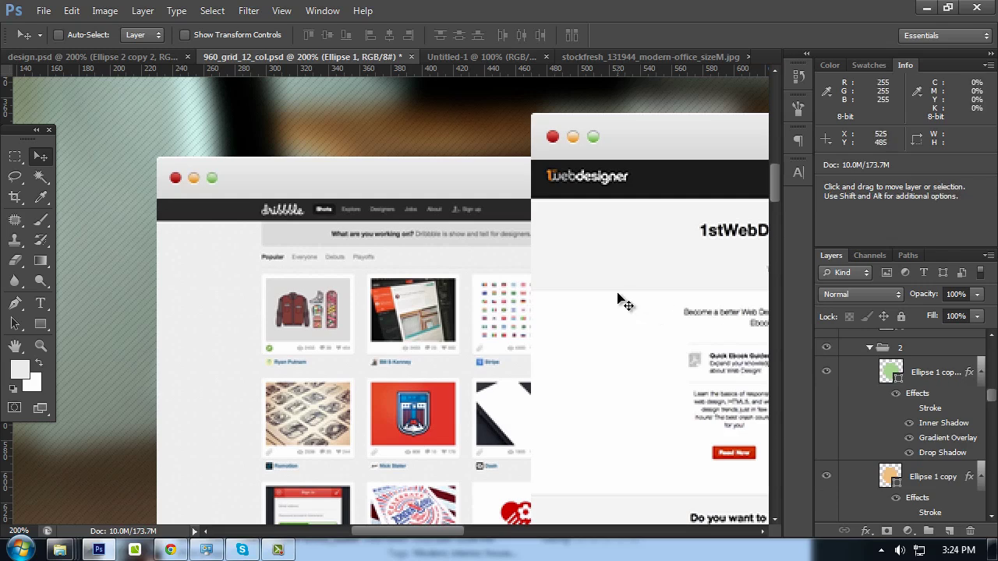
key("ctrl+minus")
key("Tab")
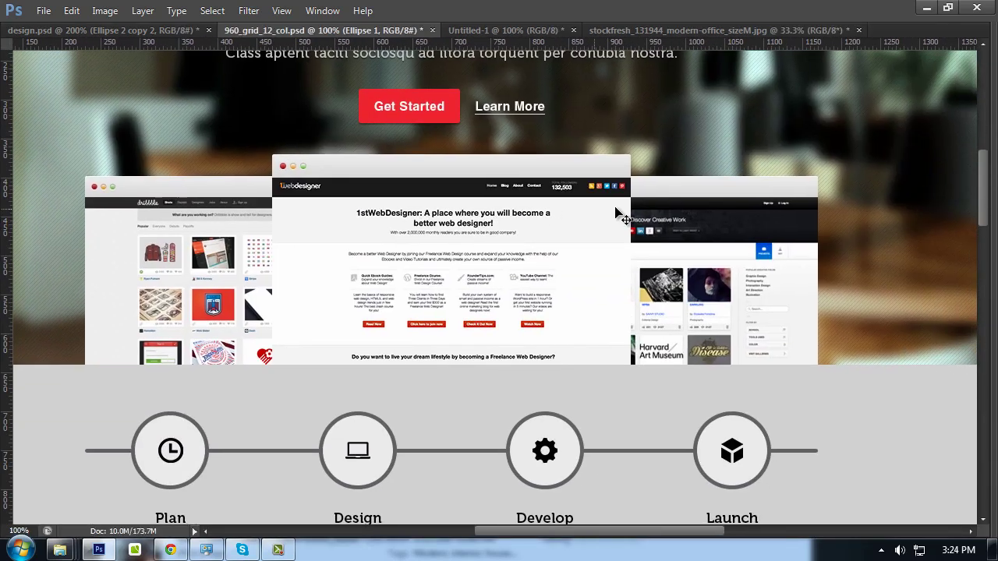
scroll(740, 239, "up", 1)
scroll(737, 256, "up", 2)
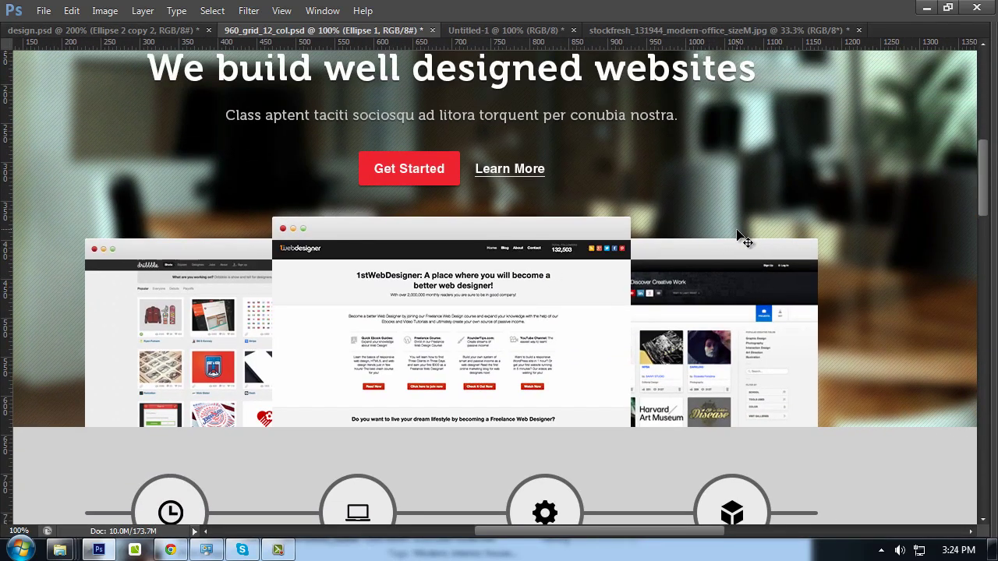
scroll(725, 248, "down", 1)
scroll(686, 242, "right", 2)
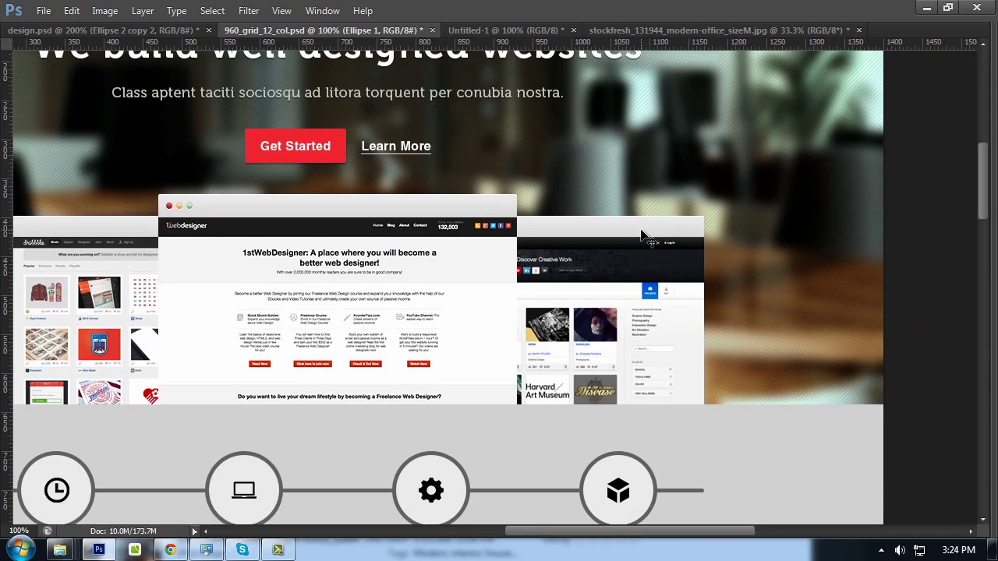
Zoom and pan around the browser-window screenshots to inspect their title-bar dots
key("ctrl+plus")
key("ctrl+plus")
mouse_move(541, 227)
left_mouse_down()
mouse_move(156, 316)
mouse_move(499, 320)
left_mouse_up()
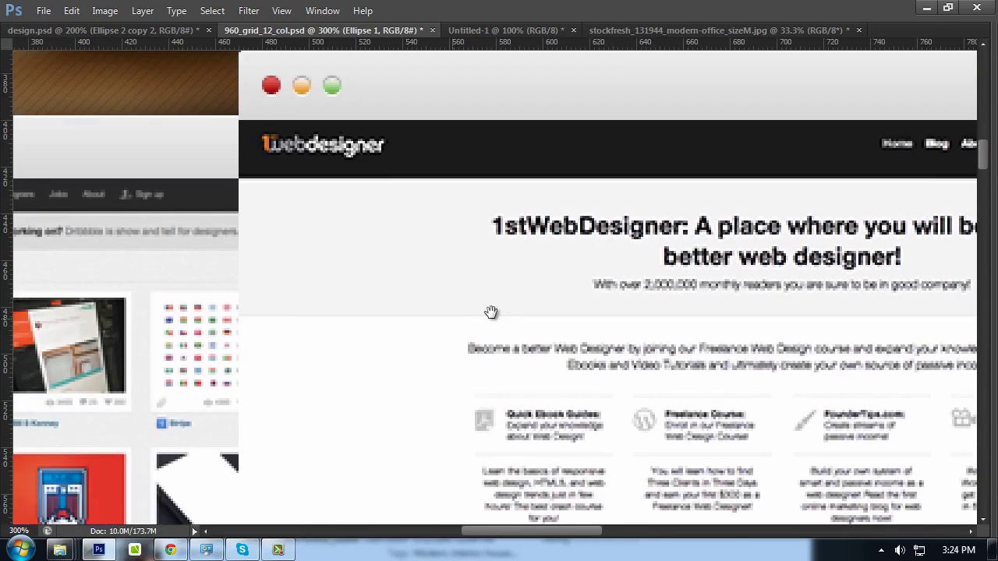
key("ctrl+minus")
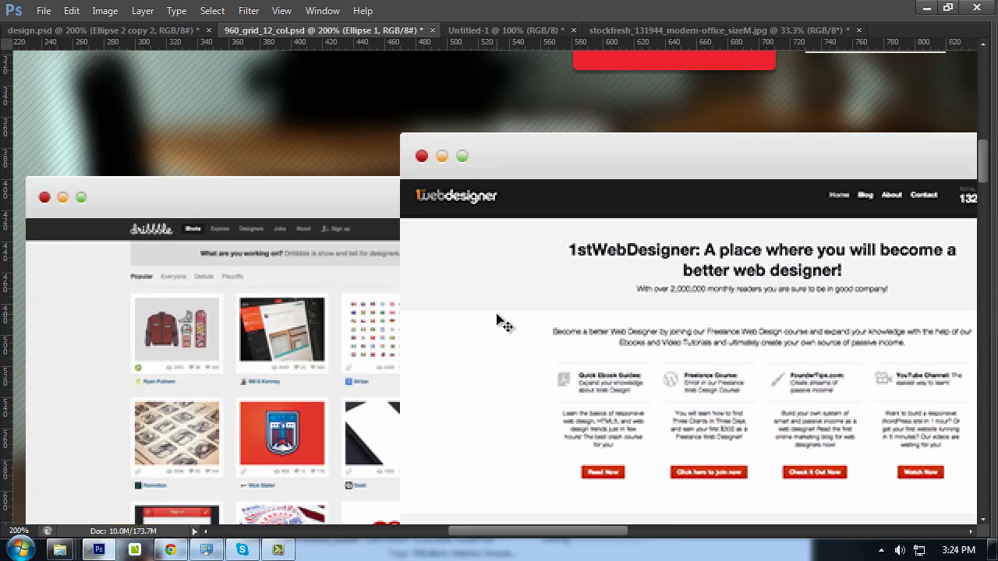
key("ctrl+minus")
key("Tab")
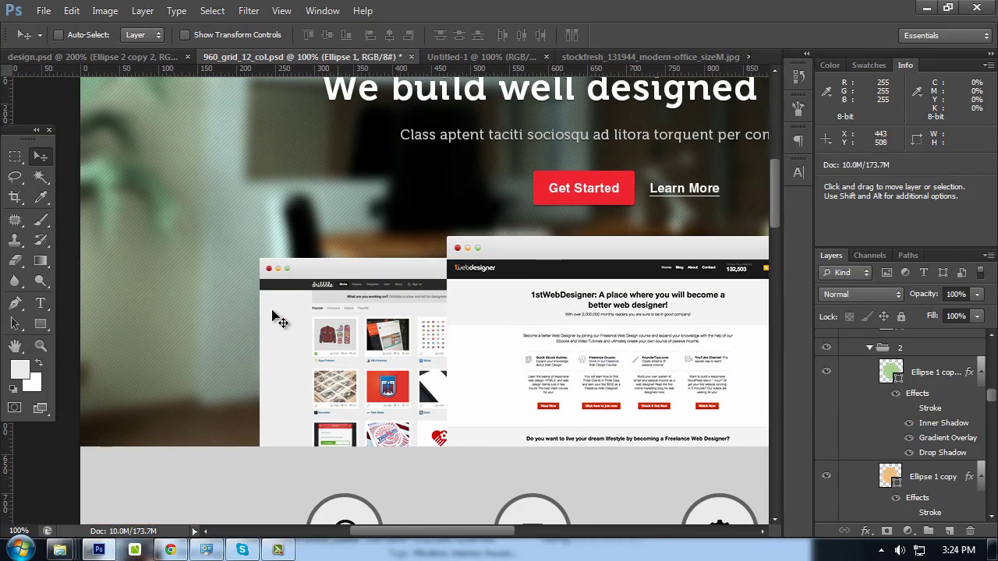
key("Tab")
scroll(705, 246, "up", 2)
scroll(678, 297, "up", 3)
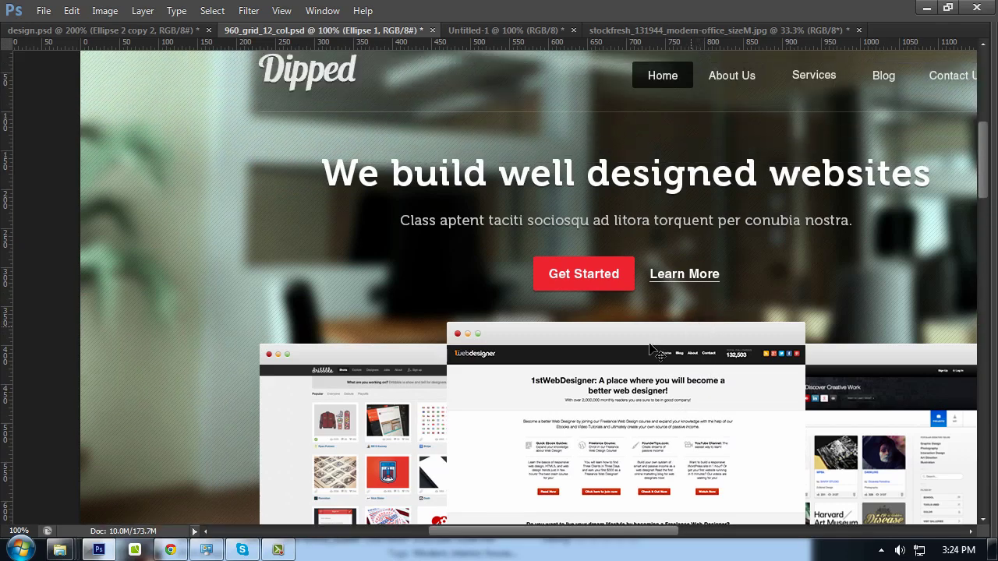
key("Tab")
scroll(429, 242, "down", 5)
scroll(429, 241, "right", 5)
scroll(476, 312, "left", 7)
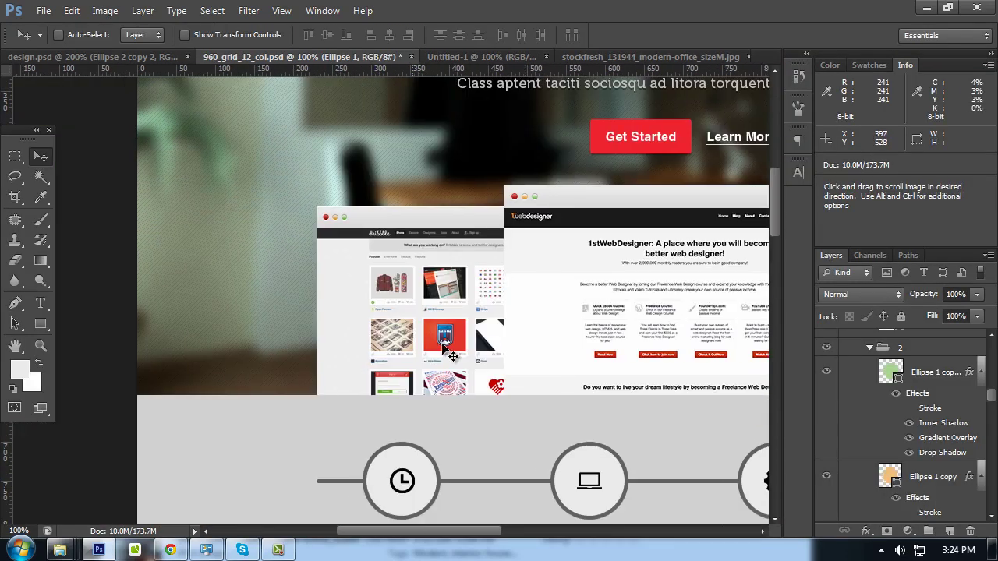
Select Layer 12 and then Layer 14 in the Layers panel
left_click(221, 341, "ctrl")
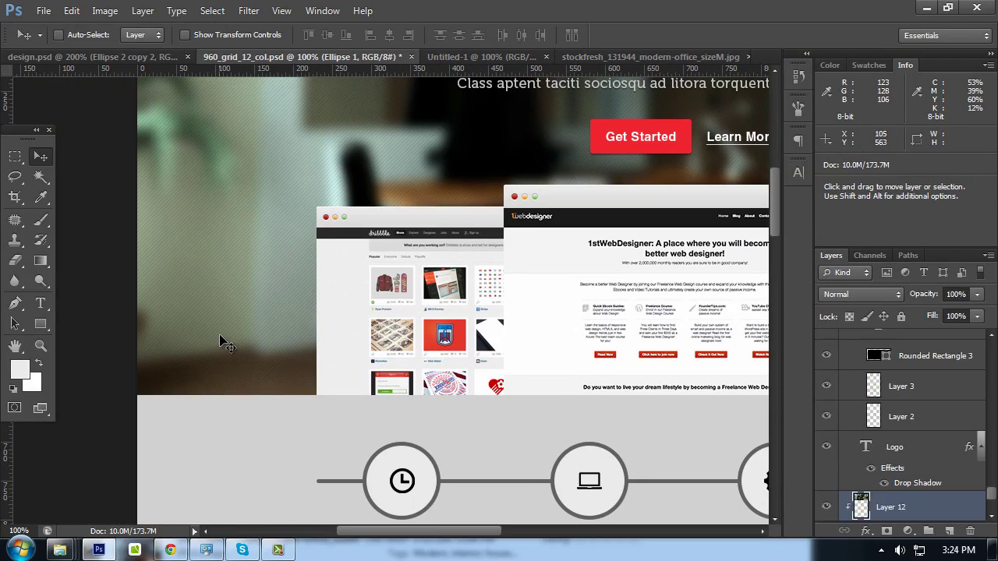
scroll(221, 341, "up", 1)
scroll(963, 463, "up", 4)
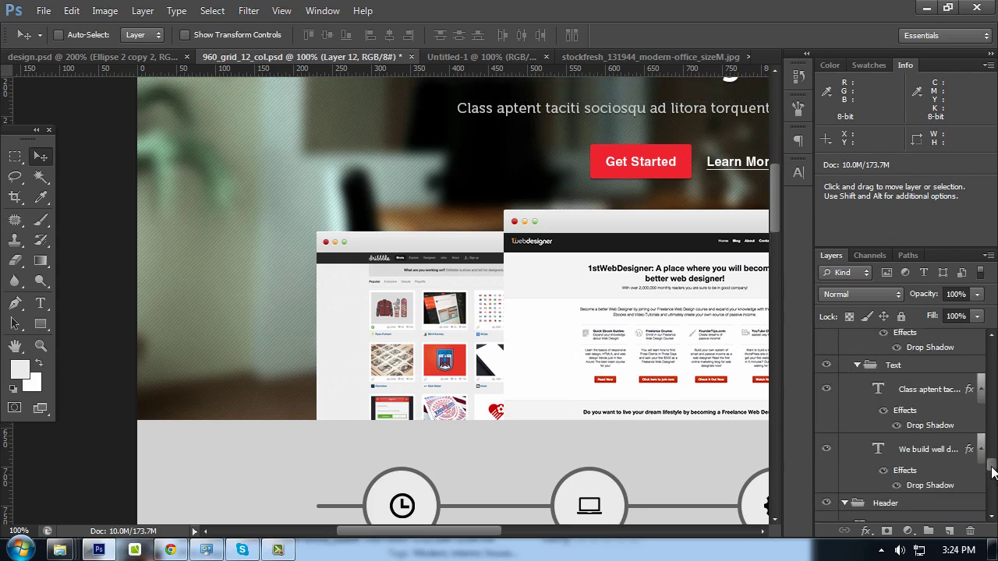
left_click(455, 315, "ctrl")
scroll(987, 428, "up", 3)
scroll(987, 428, "down", 3)
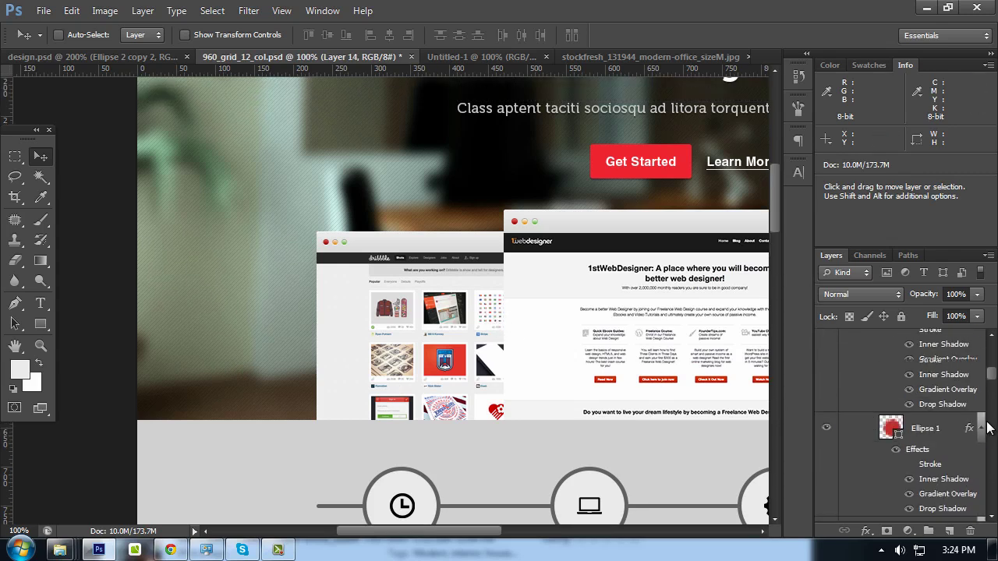
scroll(987, 428, "up", 3)
Collapse the Browser group and add a new empty Layer 16 above it
left_click(857, 360)
left_click(898, 363)
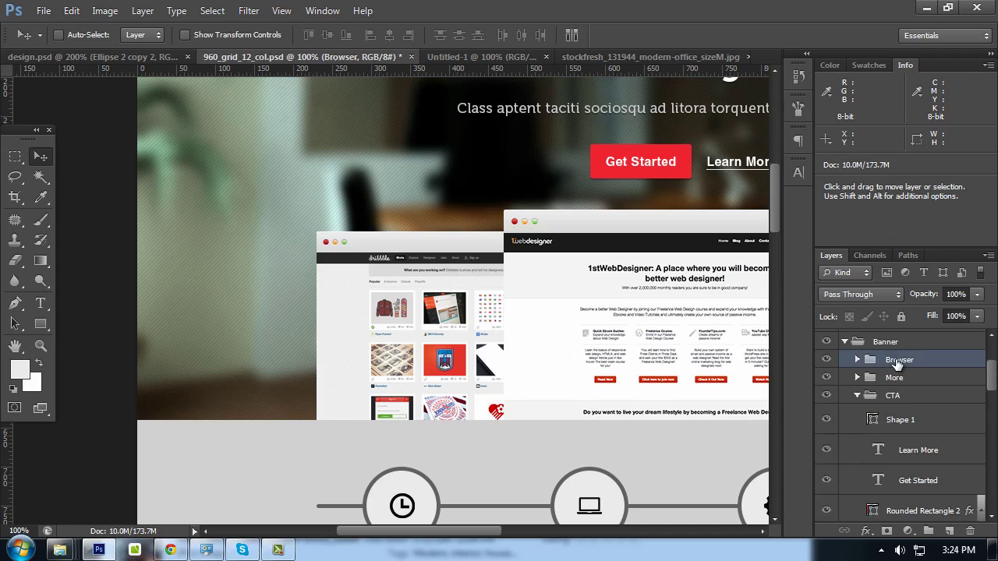
left_click(950, 531)
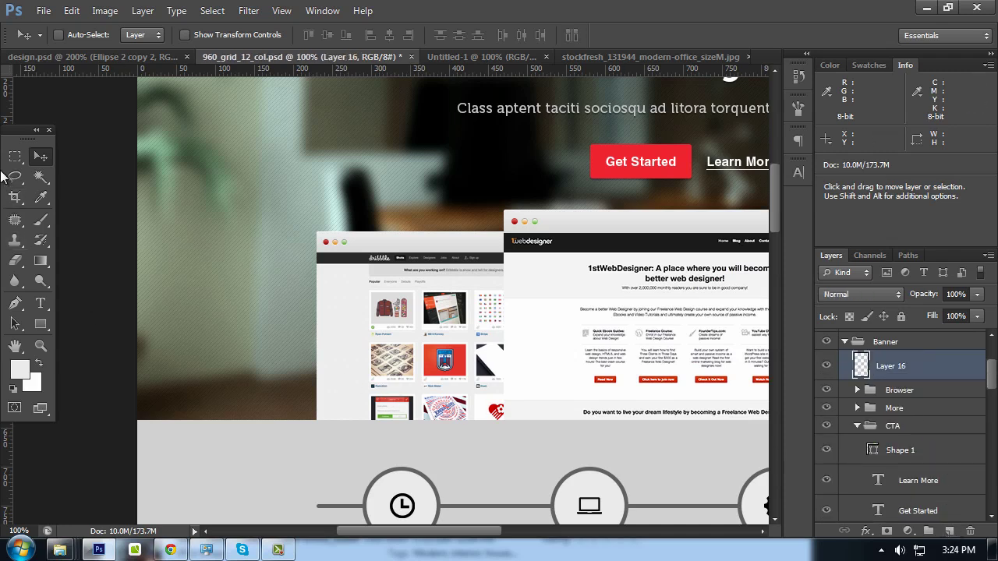
left_click(15, 156)
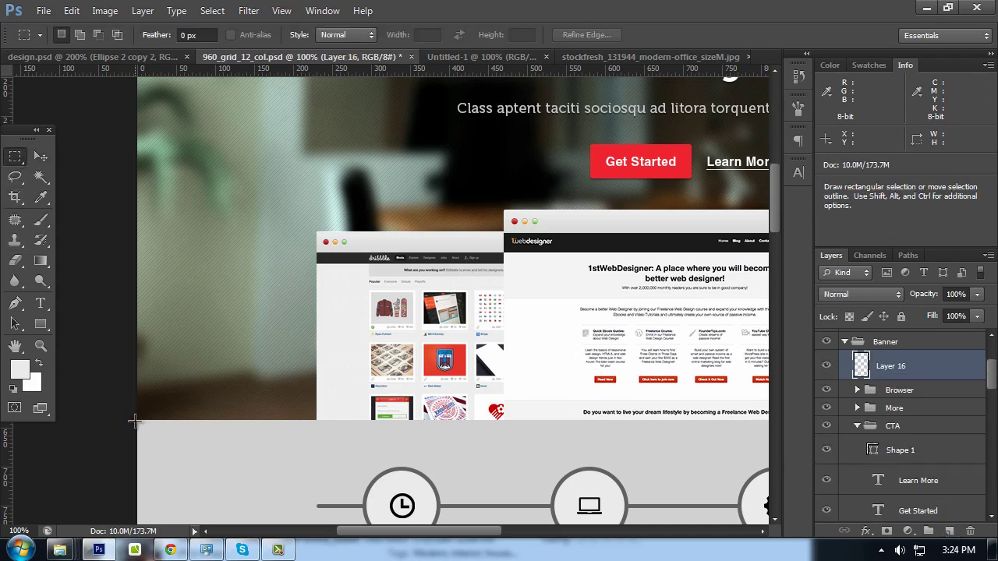
left_click_drag(134, 420, 700, 409)
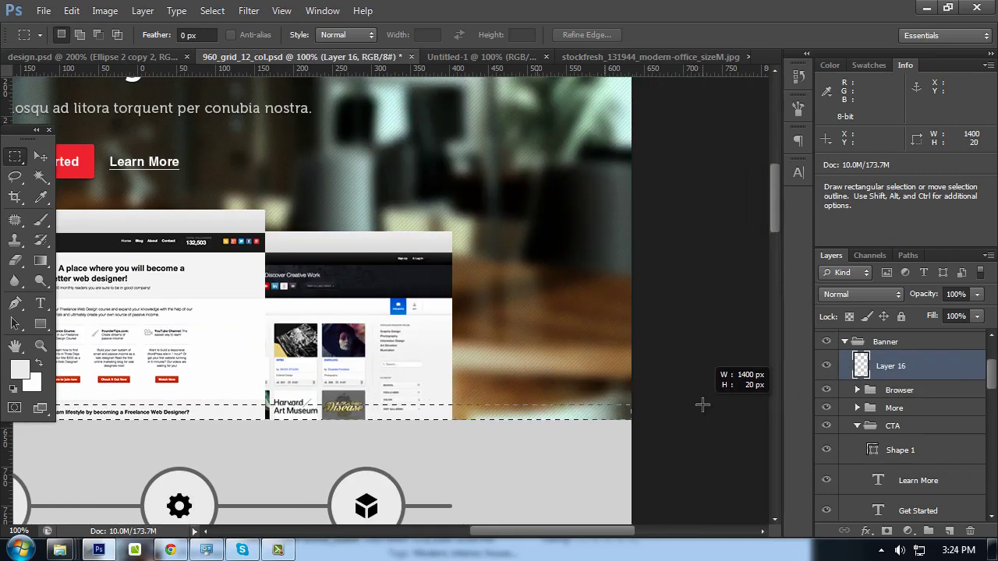
Select a 1400×20 px band at the banner's bottom and make the foreground black
left_click_drag(701, 409, 703, 403)
left_click_drag(410, 346, 702, 312)
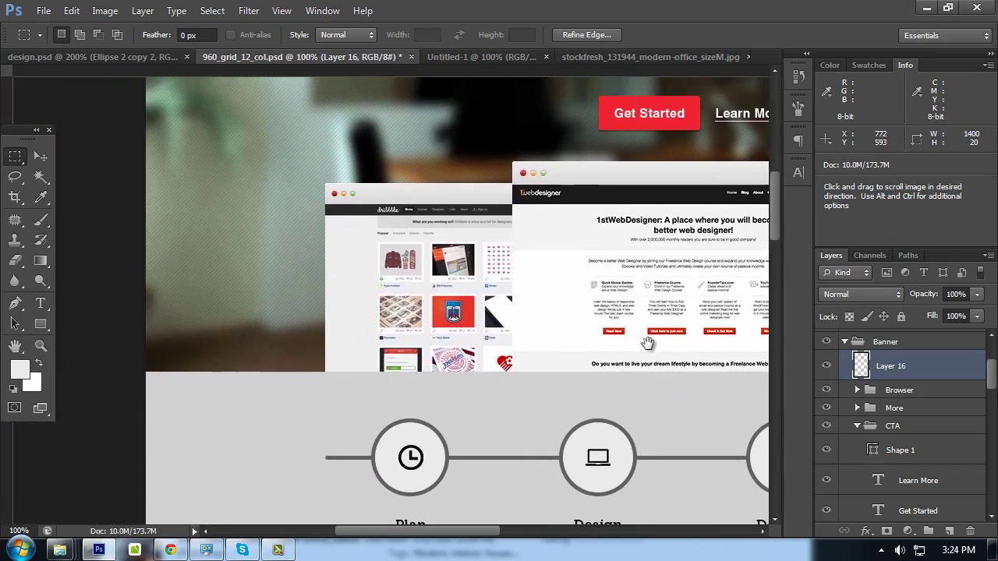
left_click(43, 260)
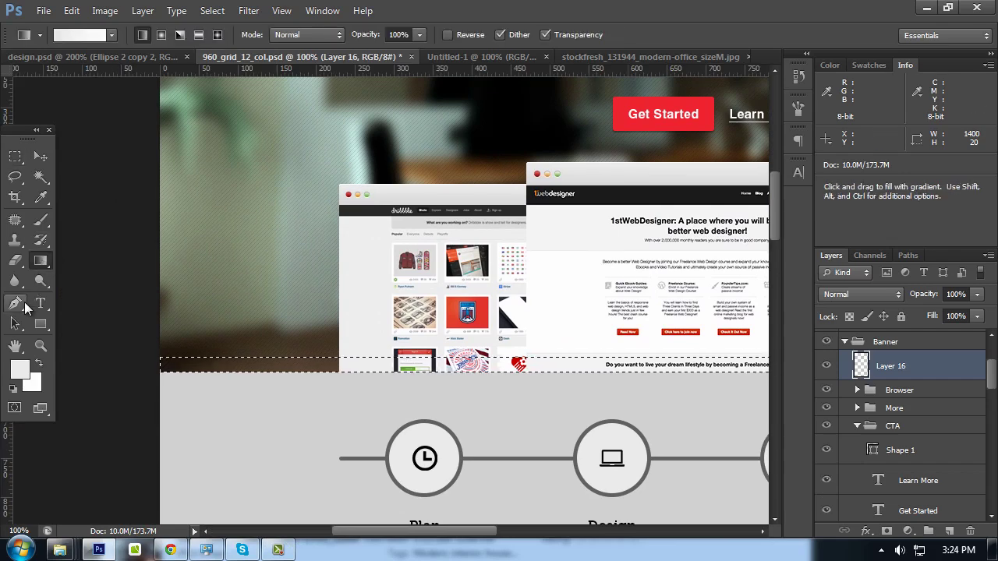
left_click(19, 370)
left_click(565, 367)
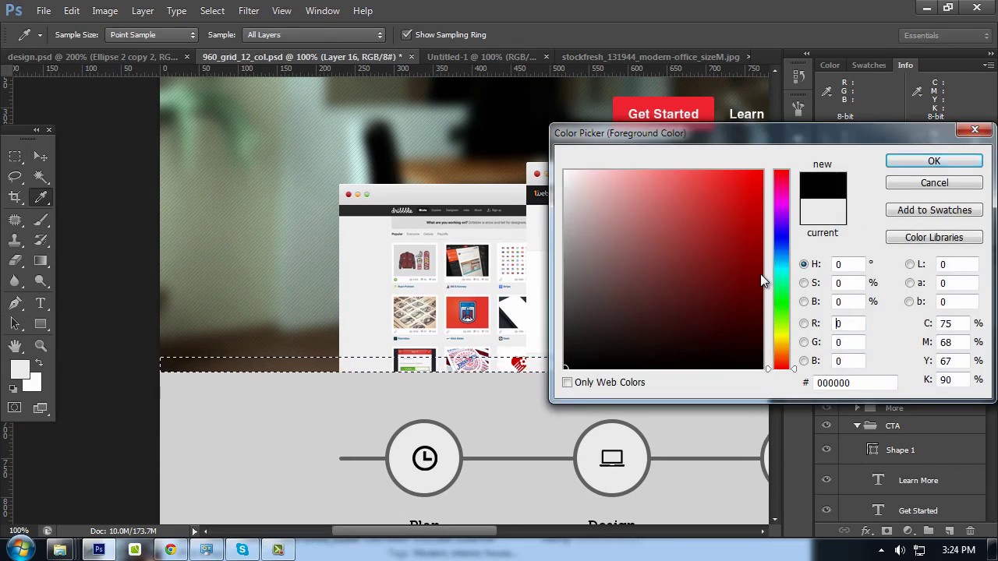
left_click(926, 163)
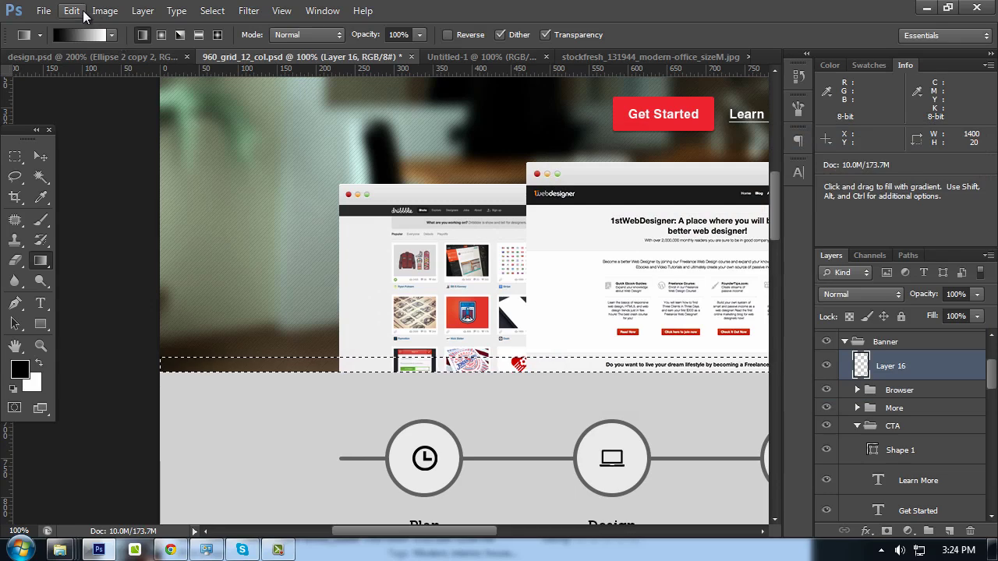
Fill the band with a vertical Foreground to Transparent gradient and deselect
left_click(78, 34)
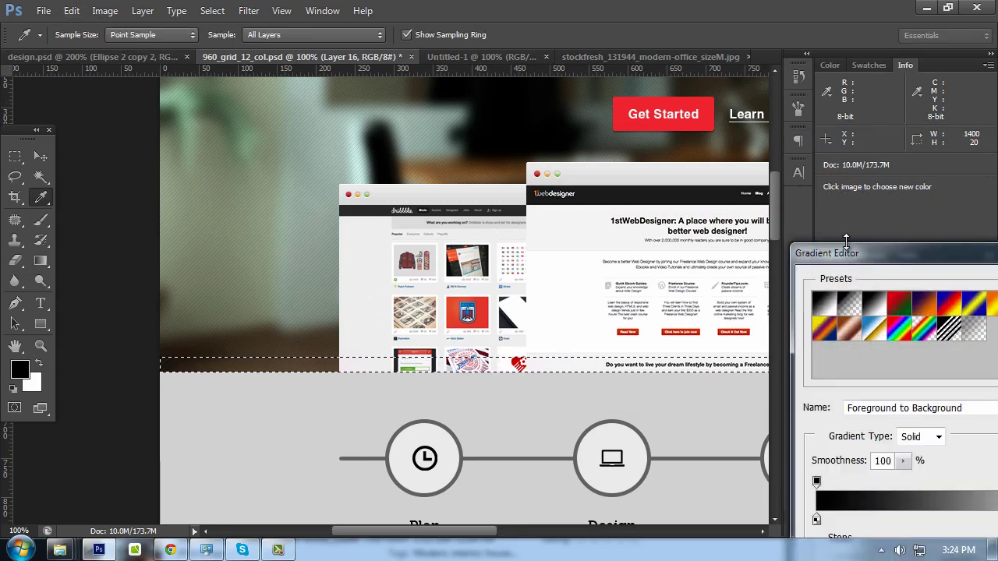
left_click_drag(846, 242, 392, 75)
left_click(395, 137)
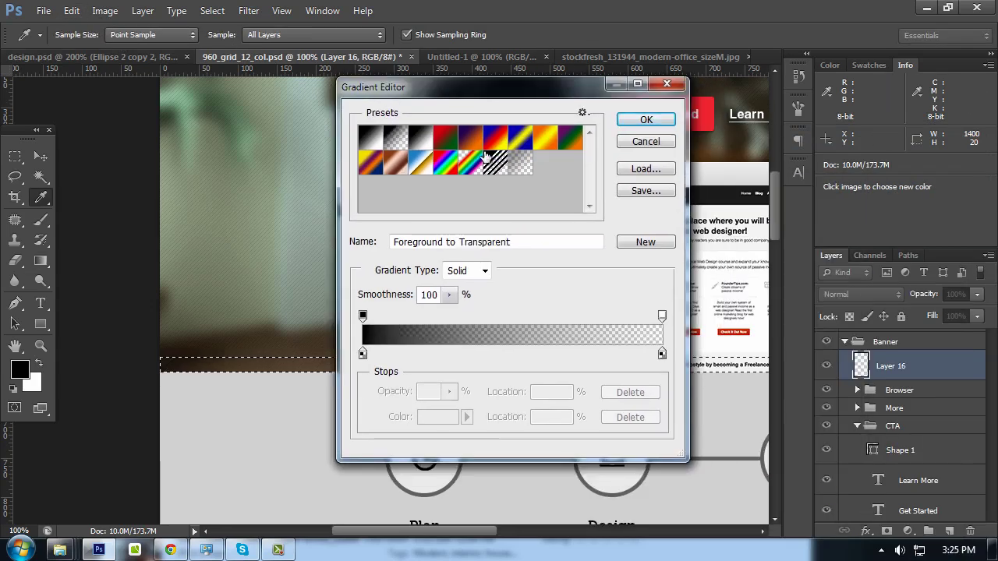
left_click(646, 121)
scroll(566, 260, "down", 2)
key("ctrl+plus")
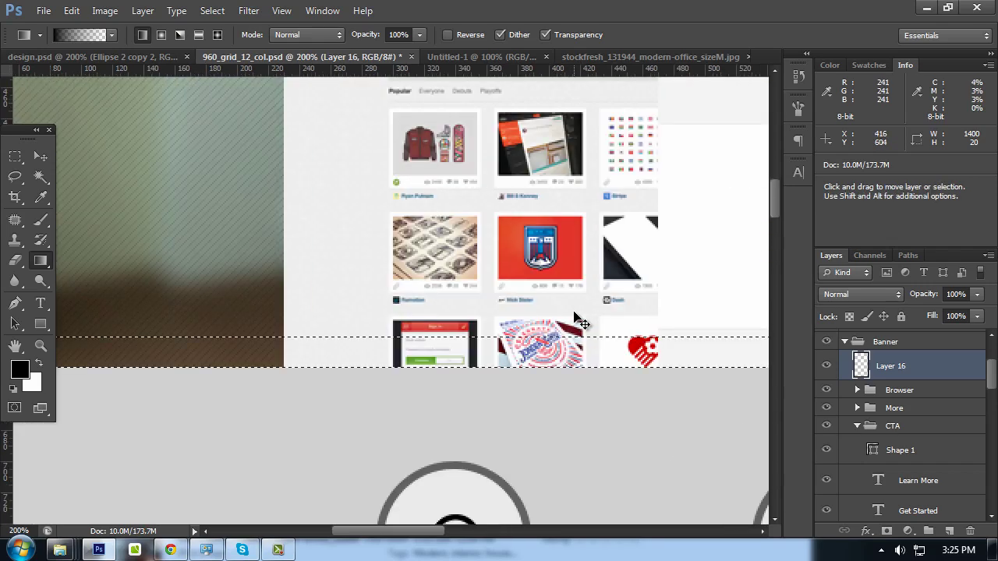
left_click_drag(443, 381, 441, 355)
left_click_drag(377, 371, 378, 357)
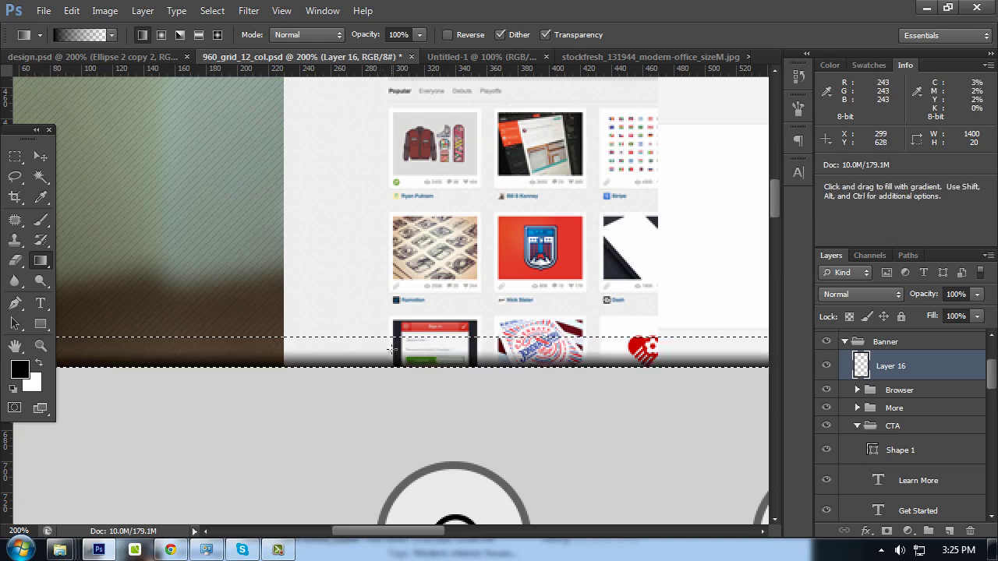
key("ctrl+d")
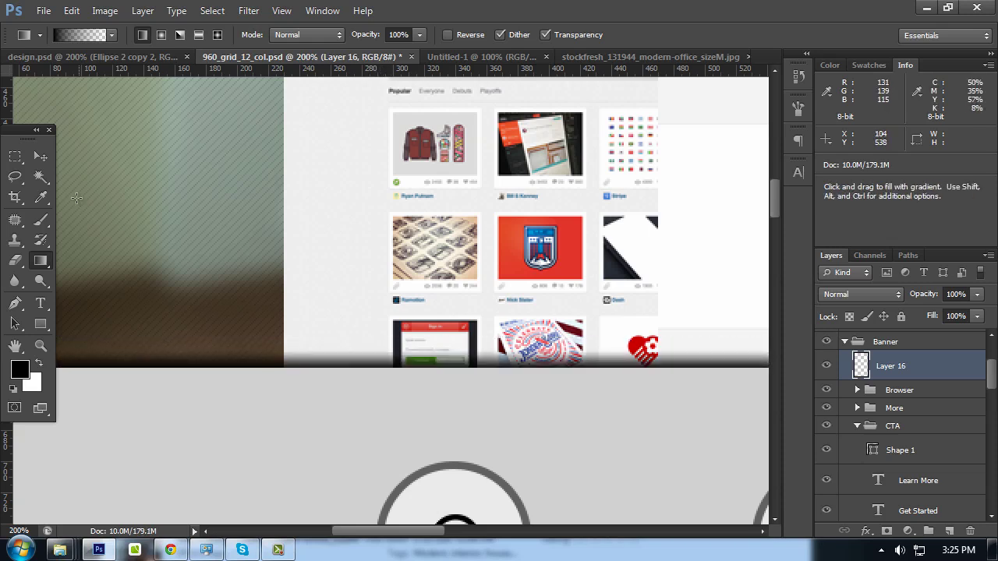
left_click(41, 155)
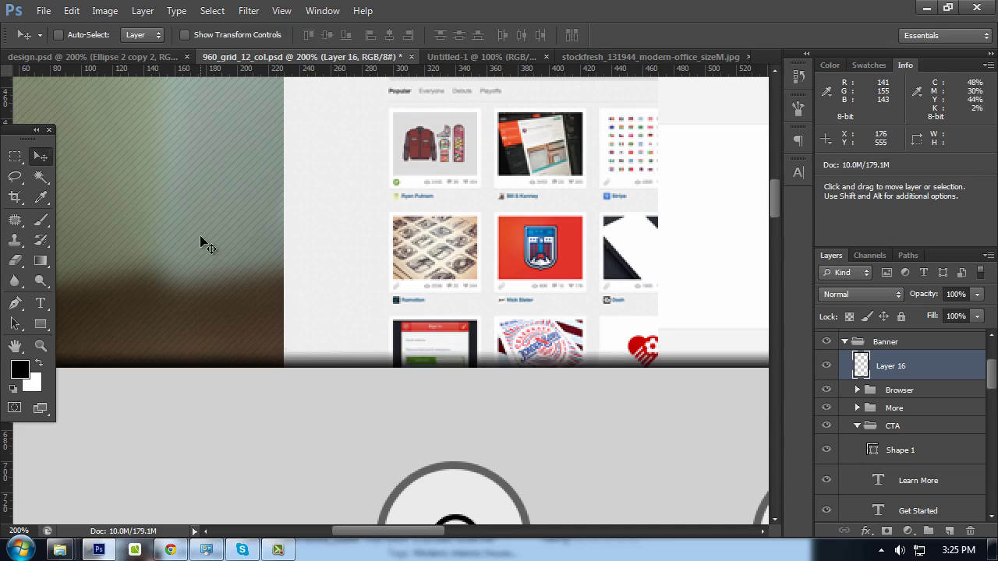
Set Layer 16's opacity to 40% in the Layers panel
key("ctrl+minus")
key("Tab")
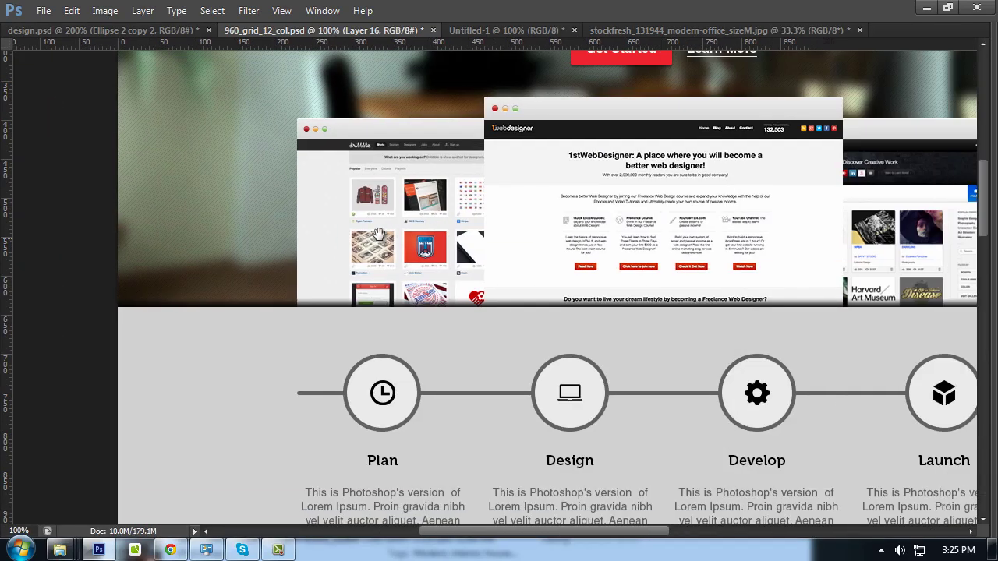
left_click_drag(379, 234, 373, 284)
key("Tab")
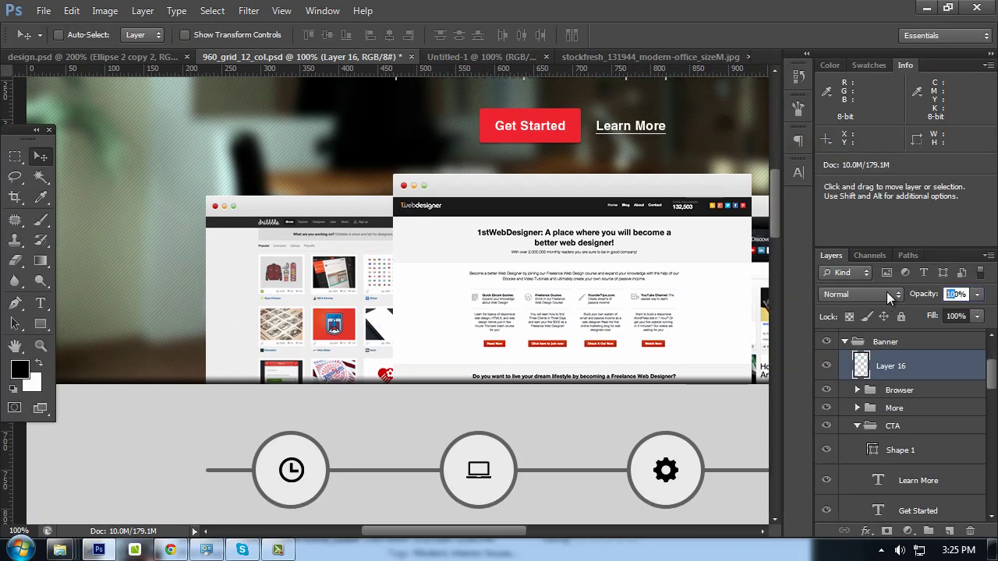
type("30")
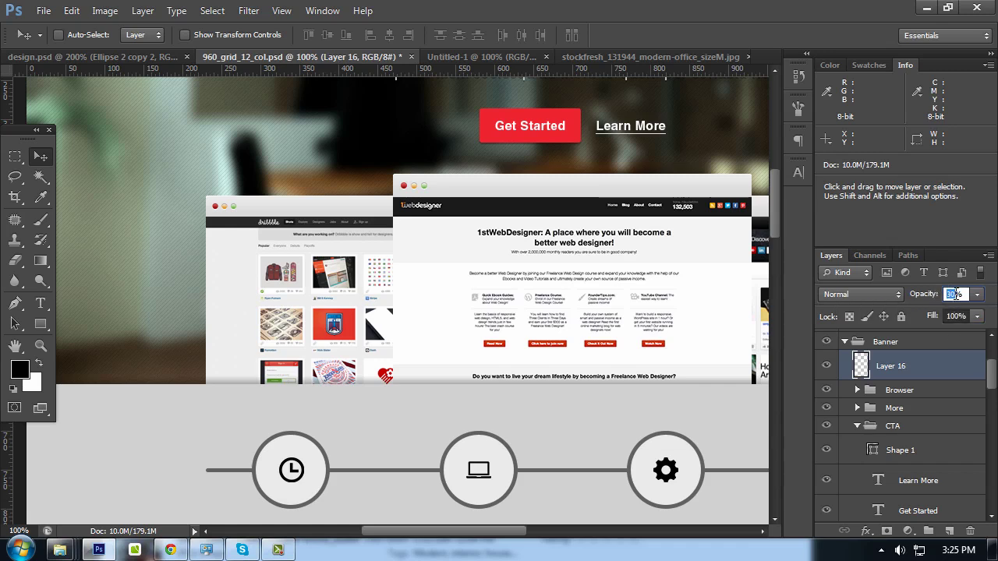
type("40")
key("Return")
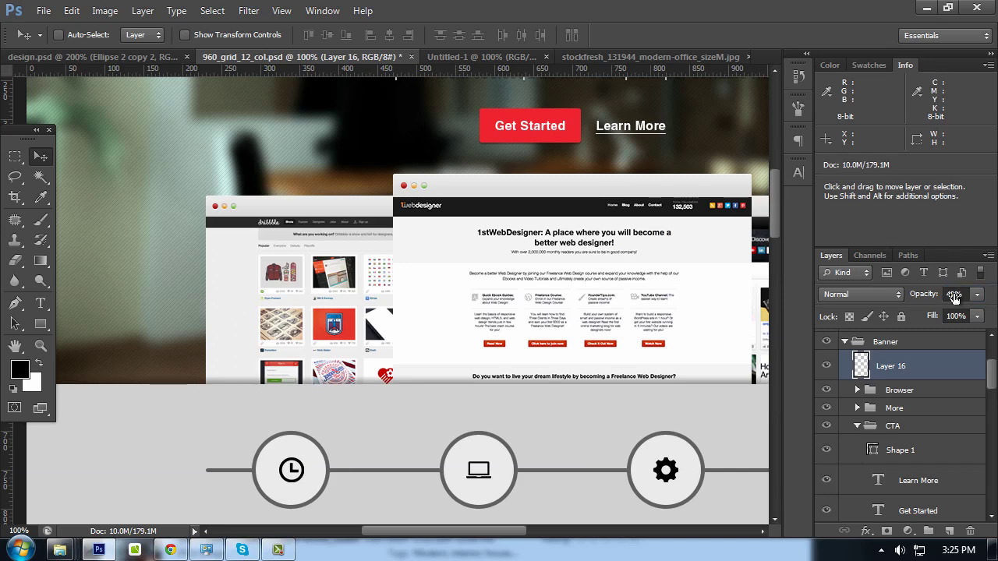
scroll(440, 326, "down", 1)
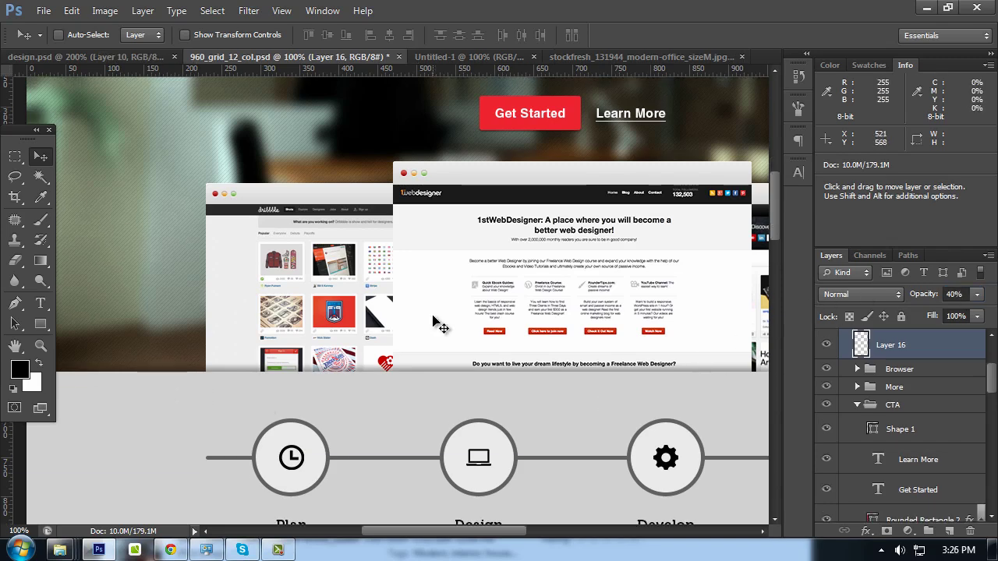
Squash Layer 16's shadow strip vertically so it becomes thinner
key("ctrl+plus")
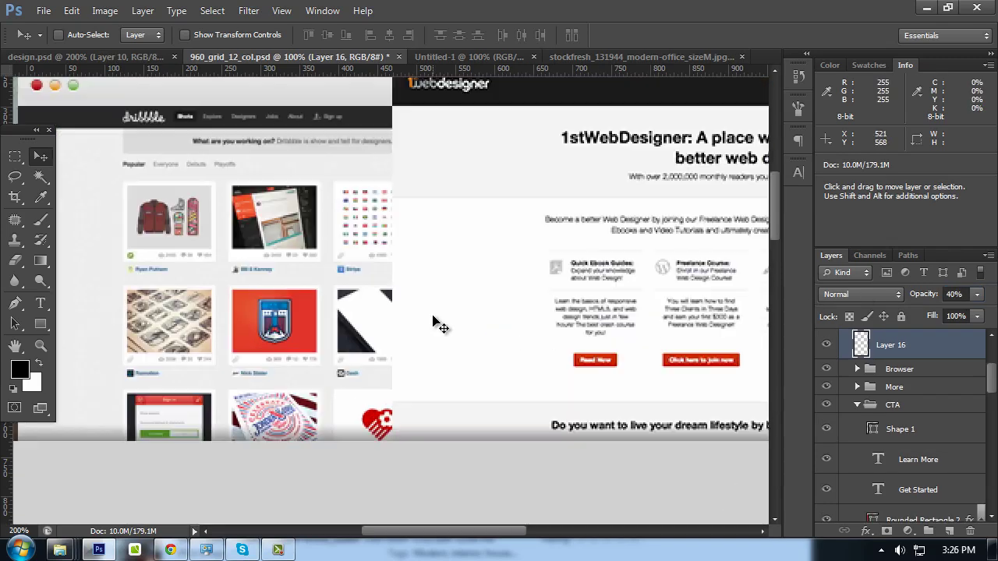
scroll(507, 343, "down", 2)
scroll(539, 352, "down", 4)
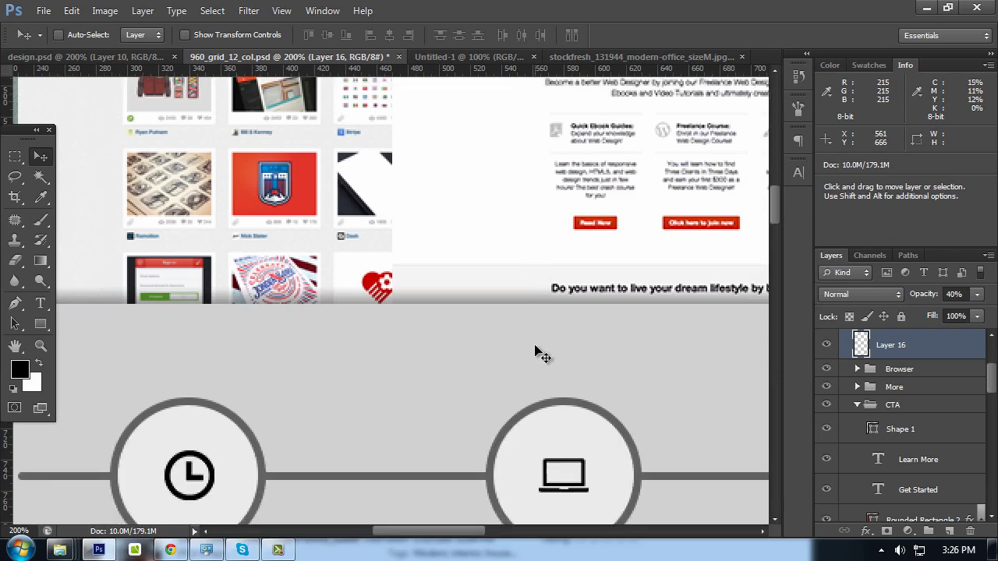
key("ctrl+plus")
key("ctrl+plus")
key("ctrl+plus")
key("ctrl+t")
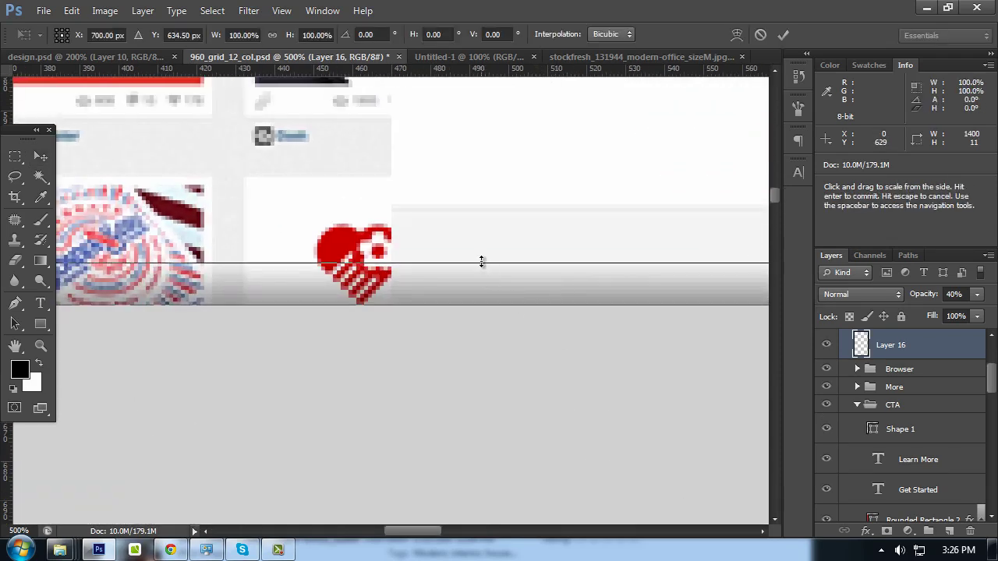
mouse_move(482, 262)
left_mouse_down()
mouse_move(484, 287)
mouse_move(485, 277)
left_mouse_up()
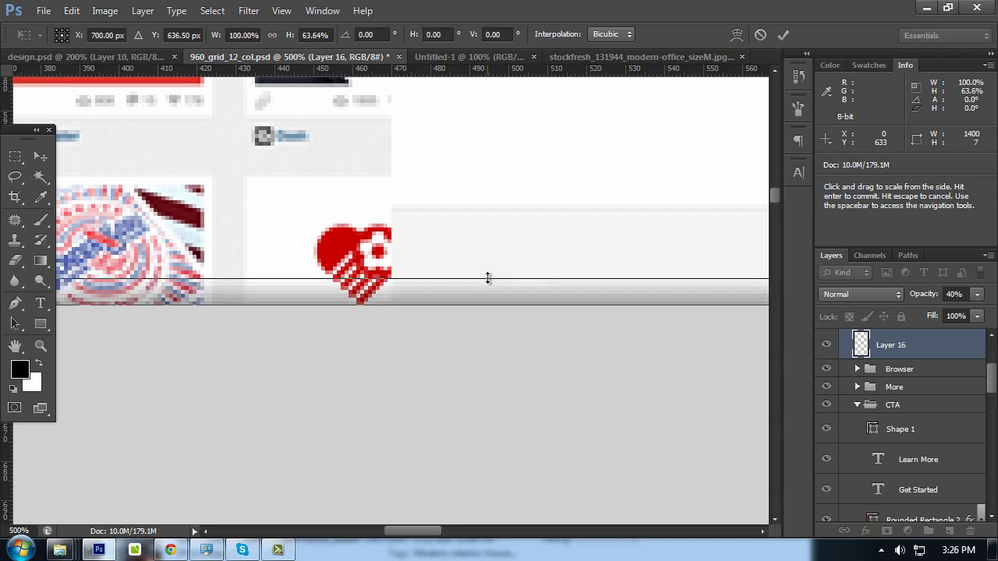
key("Return")
Thin the shadow strip further to 71.43% height, a 5 px dark band
key("ctrl+minus")
key("ctrl+minus")
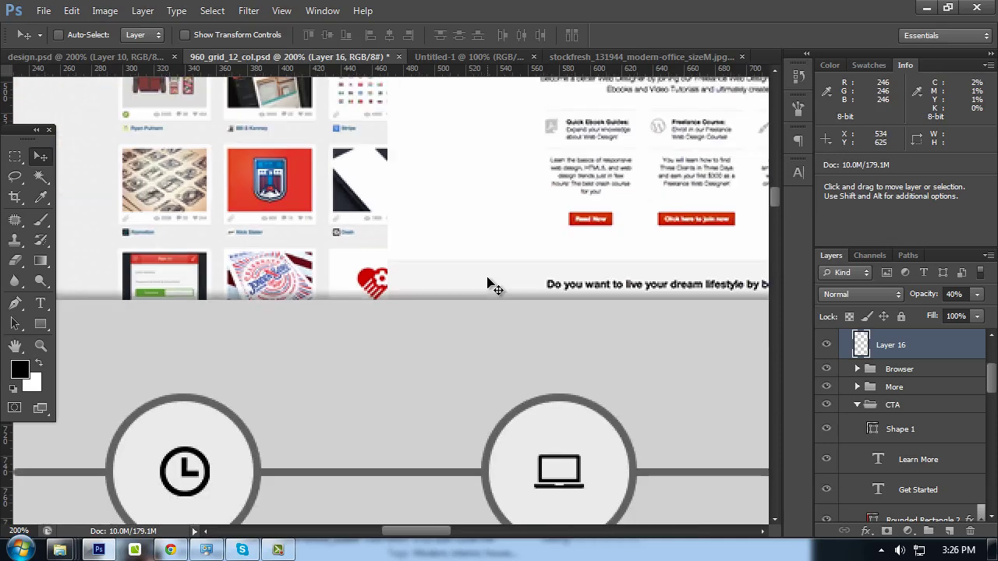
key("ctrl+minus")
key("ctrl+minus")
key("ctrl+plus")
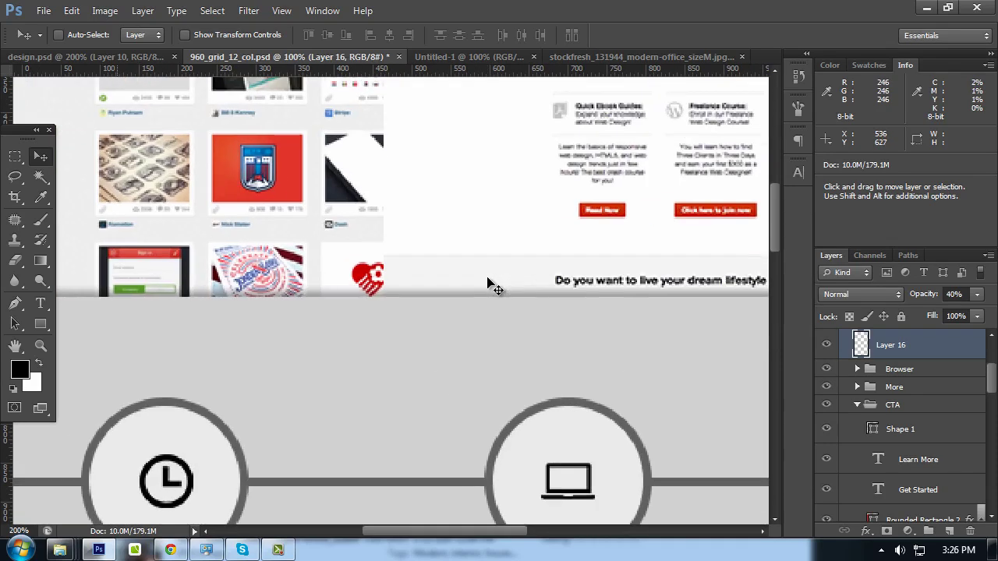
key("ctrl+plus")
key("ctrl+plus")
key("ctrl+plus")
key("ctrl+plus")
key("ctrl+t")
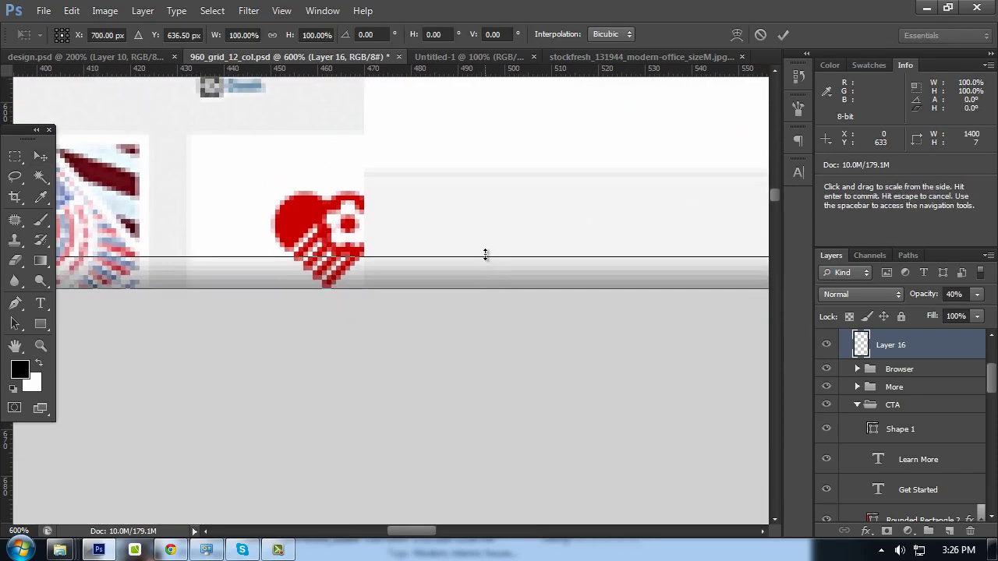
left_click_drag(485, 256, 488, 265)
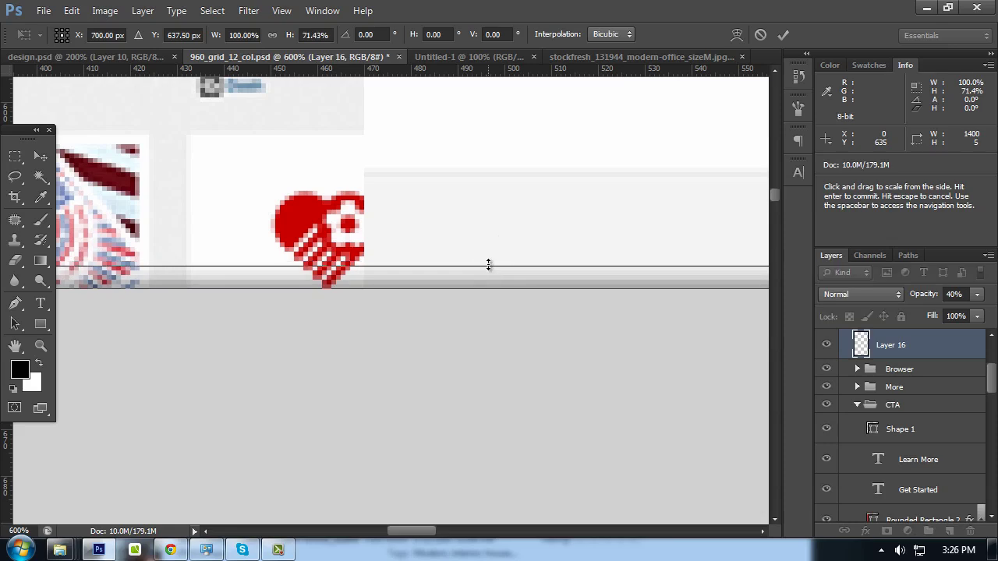
key("Return")
Preview the whole layout with the panels hidden, scrolling across the design
key("ctrl+minus")
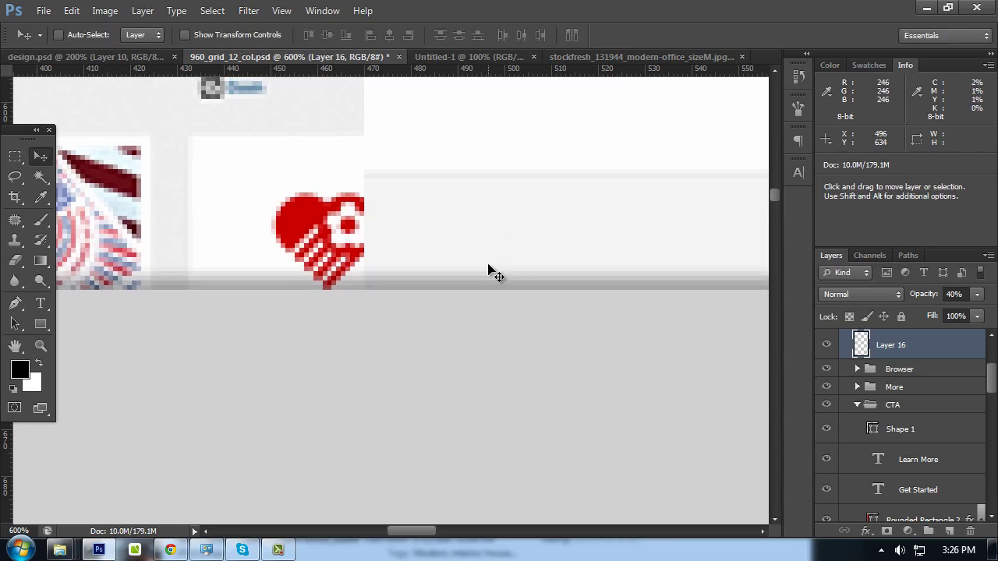
key("ctrl+minus")
key("ctrl+minus")
key("ctrl+minus")
key("ctrl+minus")
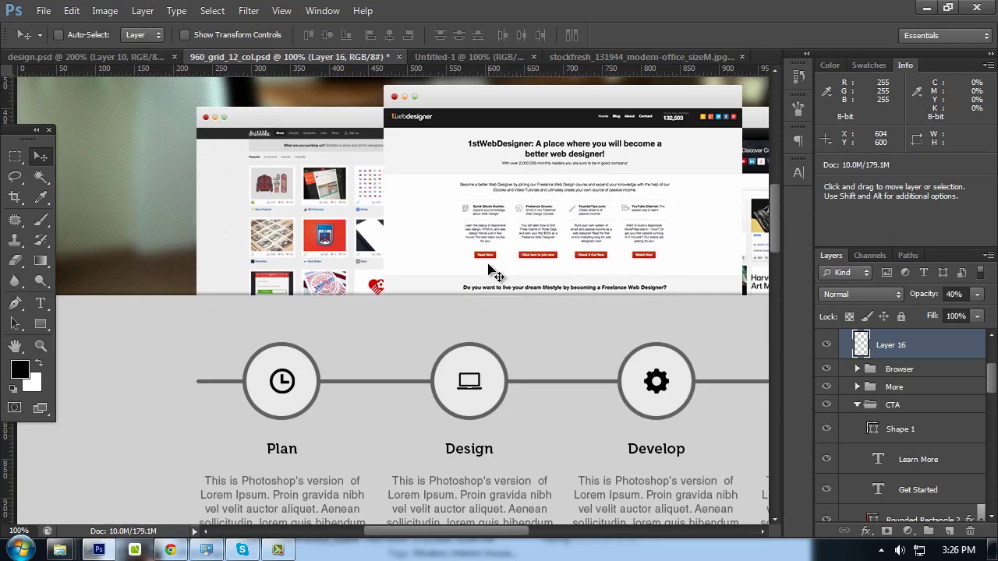
key("Tab")
scroll(634, 273, "up", 3)
scroll(633, 275, "up", 1)
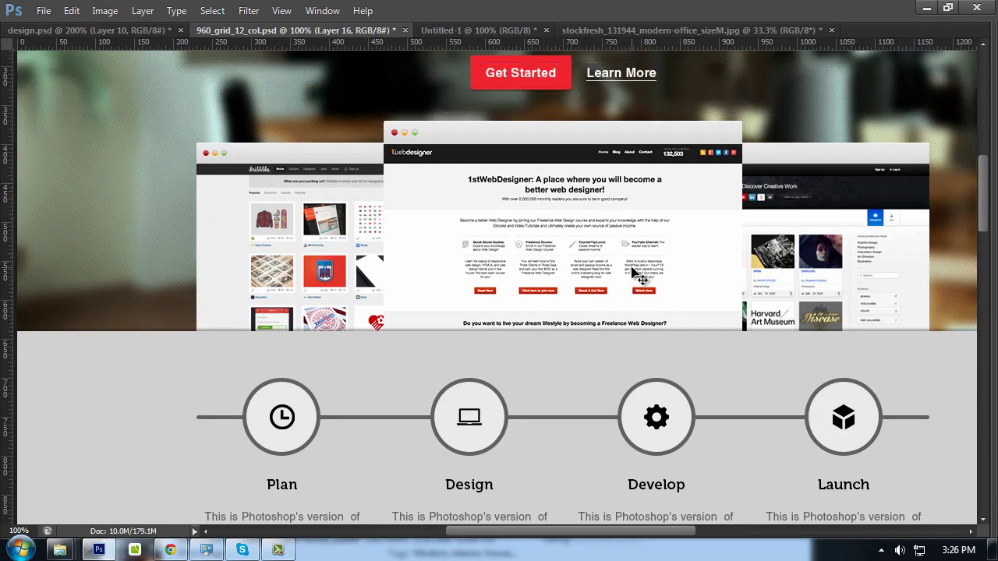
scroll(633, 274, "up", 3)
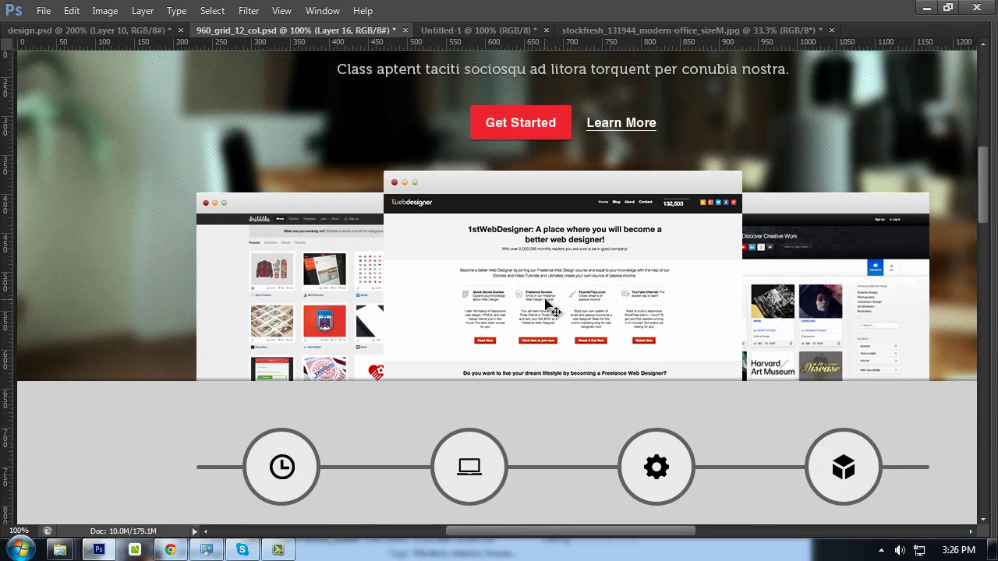
key("Tab")
scroll(388, 230, "down", 3)
scroll(388, 230, "down", 1)
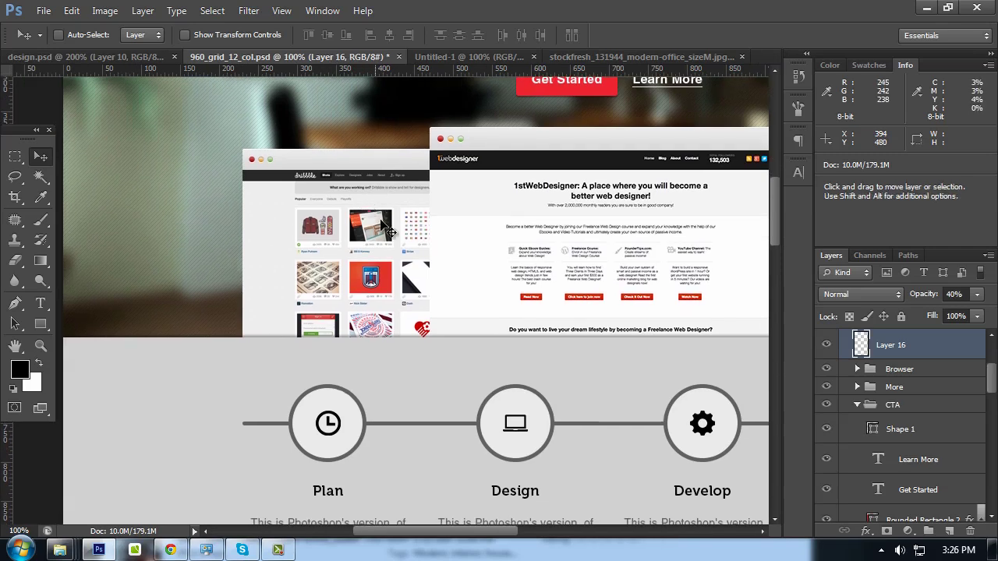
scroll(388, 230, "up", 1)
scroll(388, 230, "down", 2)
key("Tab")
key("Tab")
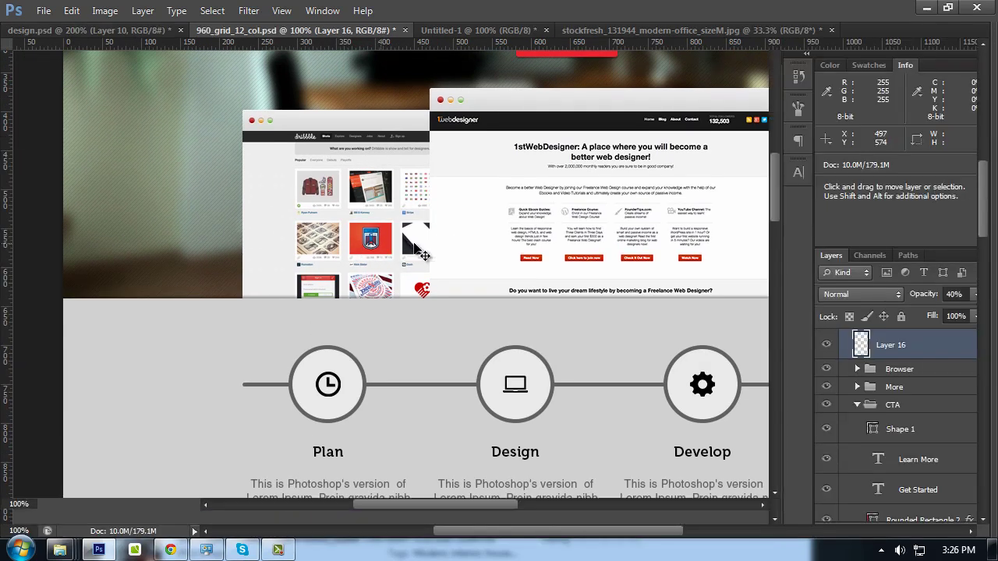
key("Tab")
Load the lower rounded rectangle's screenshot area as a selection
left_click(334, 149, "ctrl")
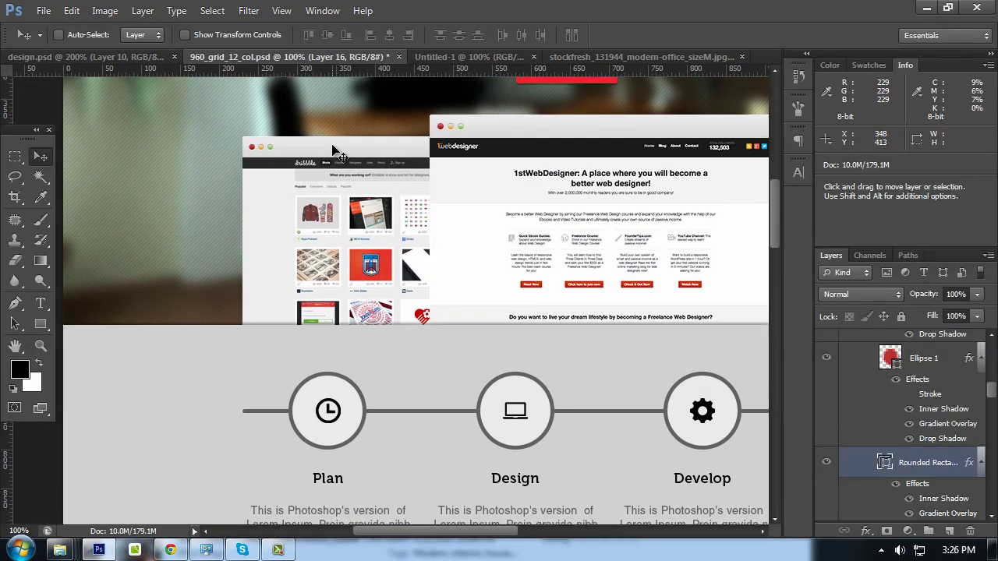
scroll(900, 463, "down", 3)
left_click(887, 449)
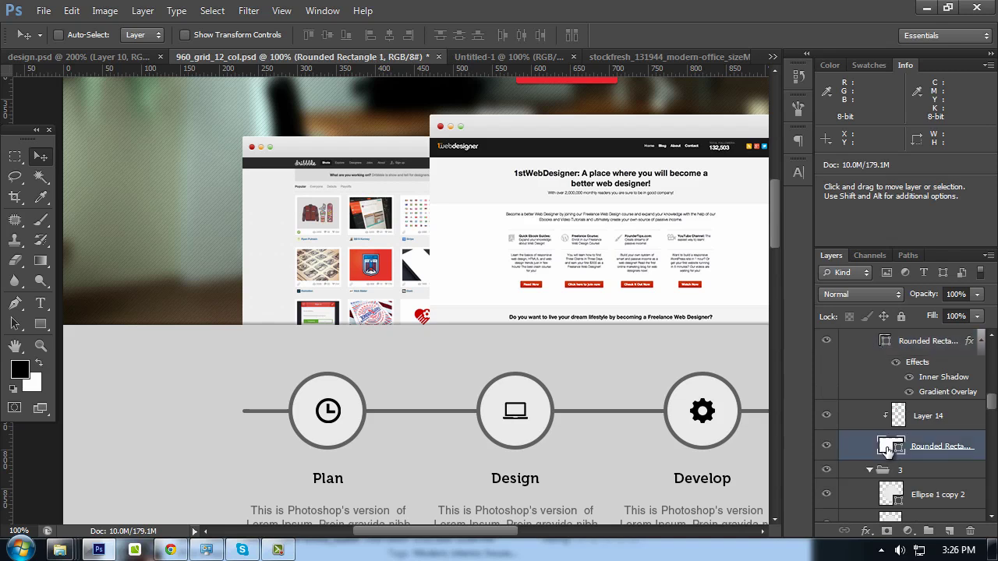
left_click(891, 446, "ctrl")
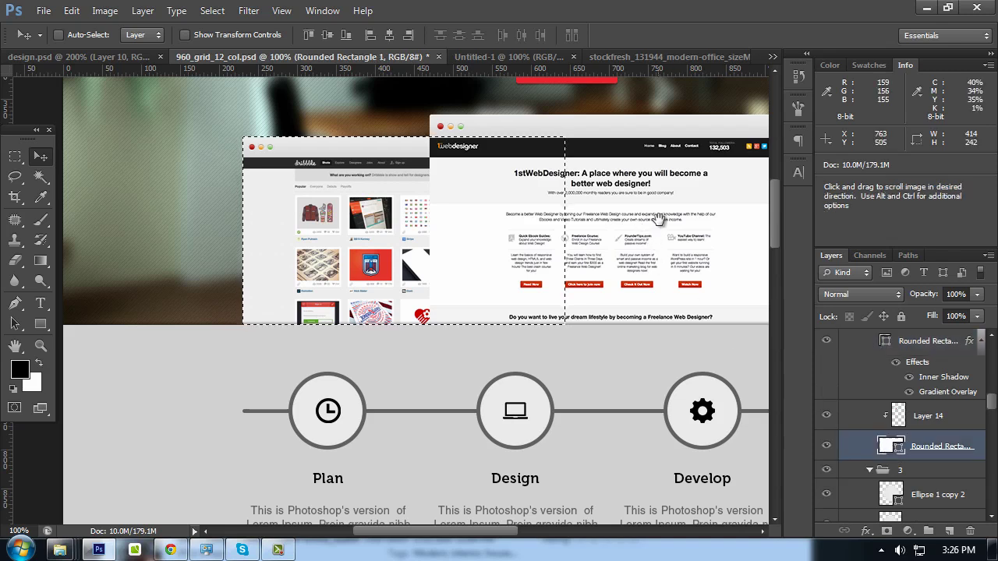
Select the rounded rectangle above Layer 13, Layer 13, and Rounded Rectangle 1
left_click_drag(657, 218, 571, 277)
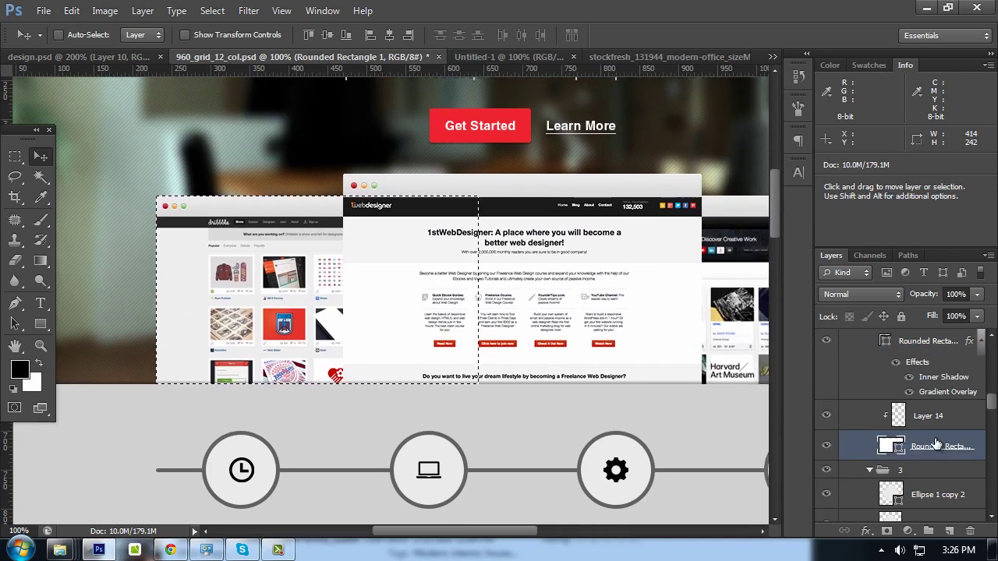
scroll(932, 451, "up", 2)
scroll(921, 465, "down", 2)
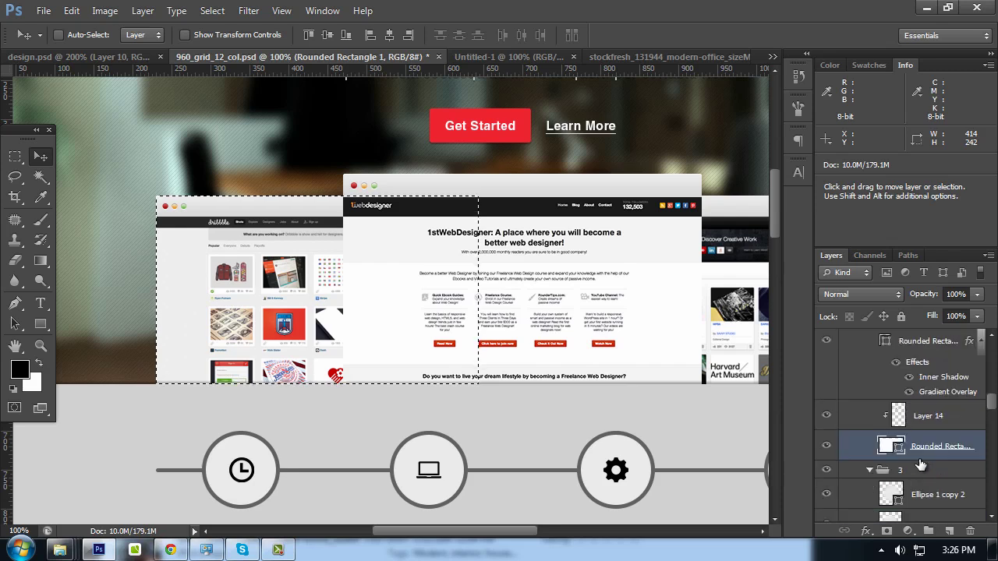
left_click(614, 187, "ctrl")
left_click(648, 279, "ctrl")
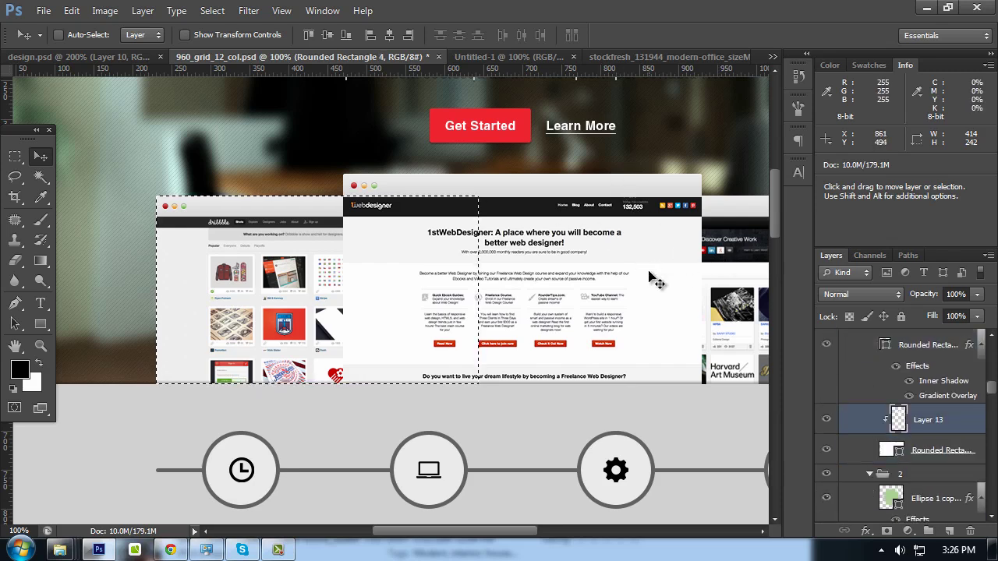
scroll(887, 465, "down", 1)
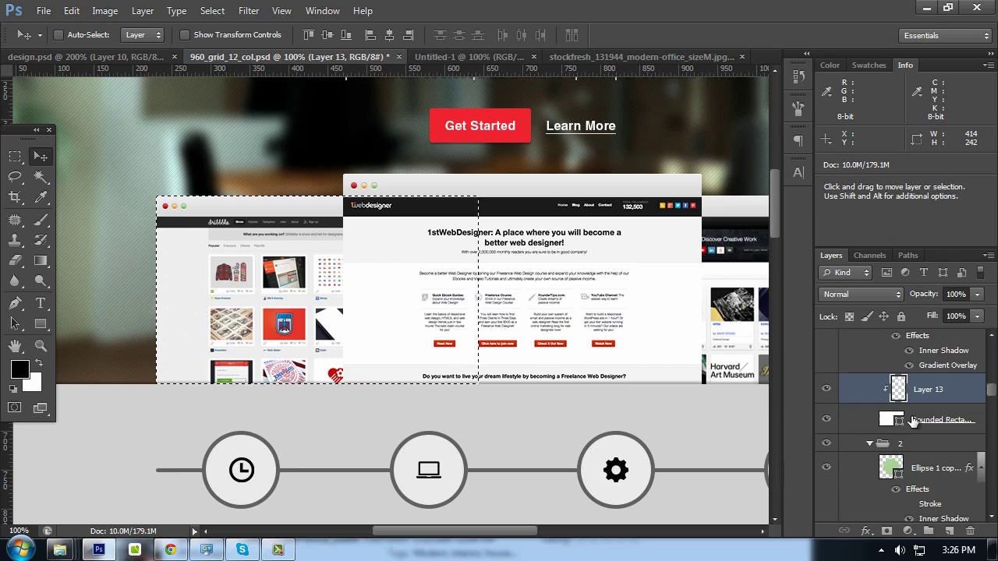
left_click(899, 422)
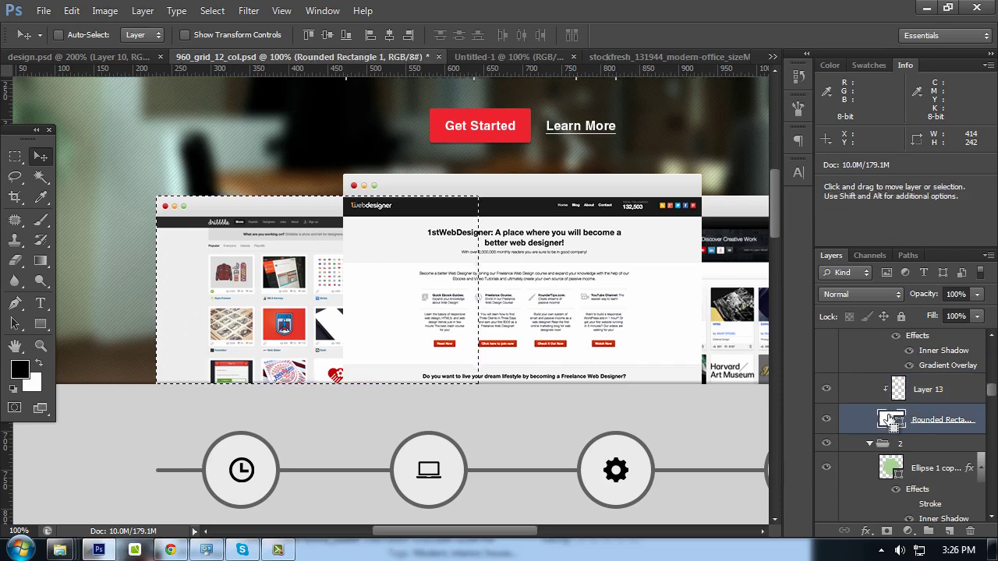
key("shift")
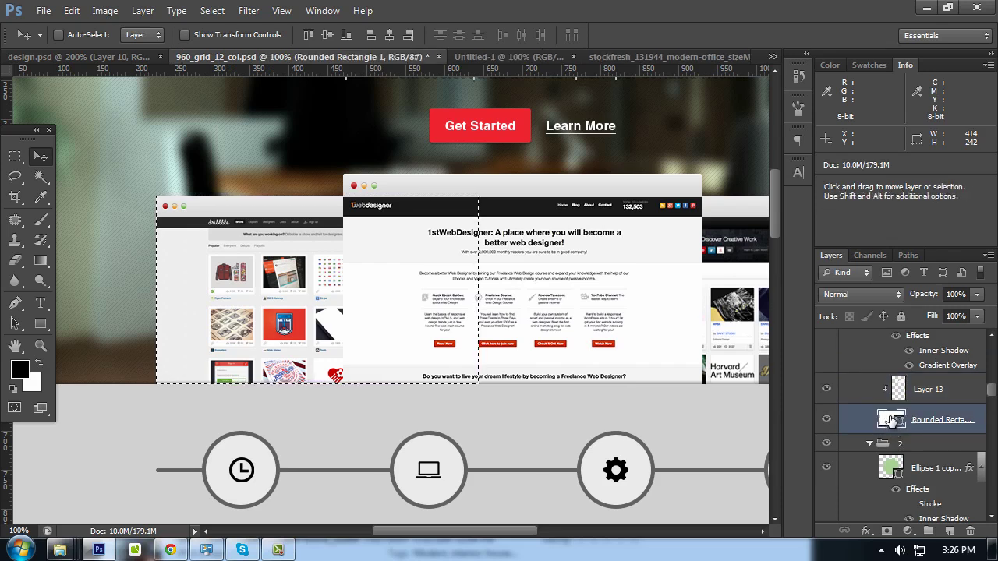
key("shift")
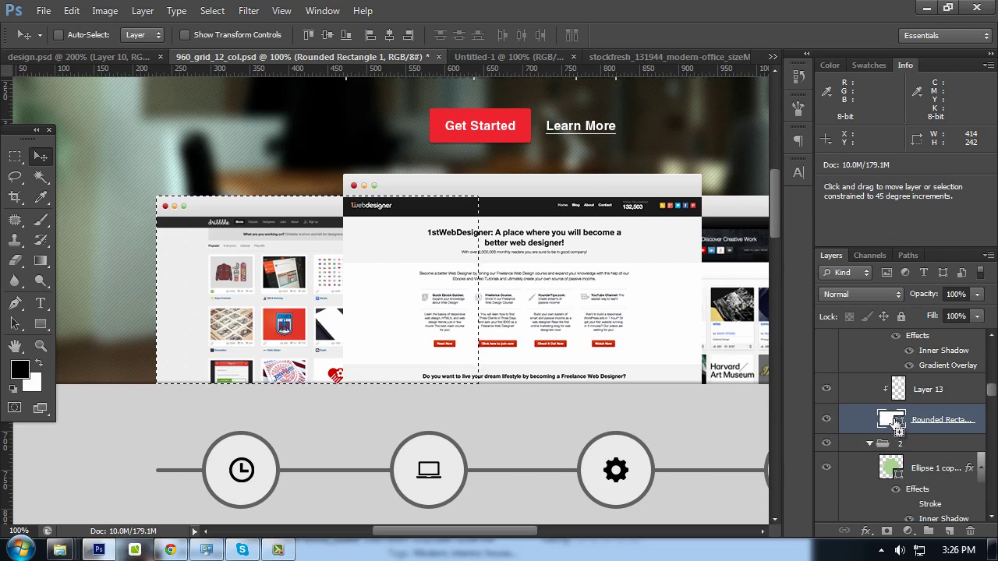
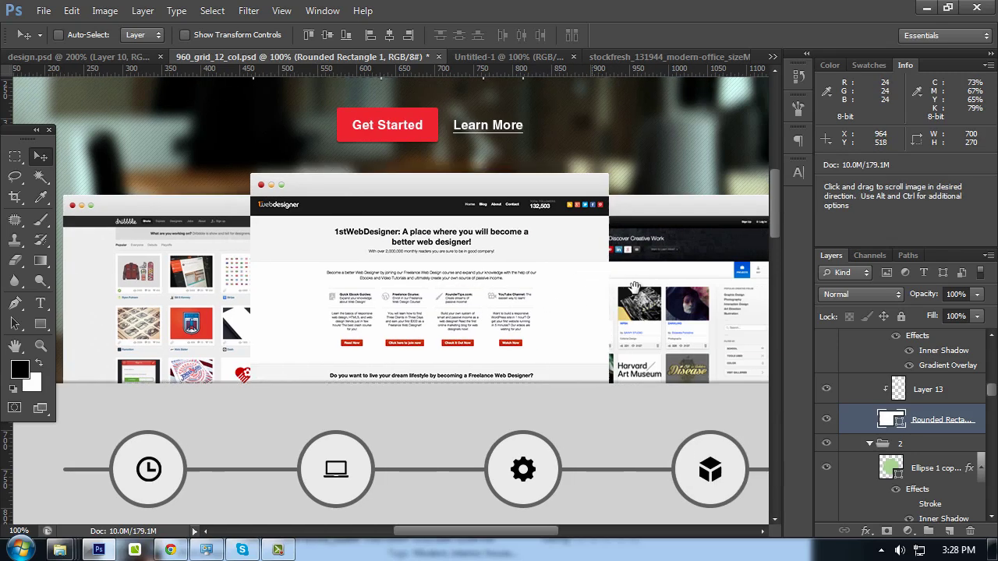
Create a new empty layer and add the right screenshot to the current selection
left_click_drag(658, 296, 564, 296)
key("ctrl+v")
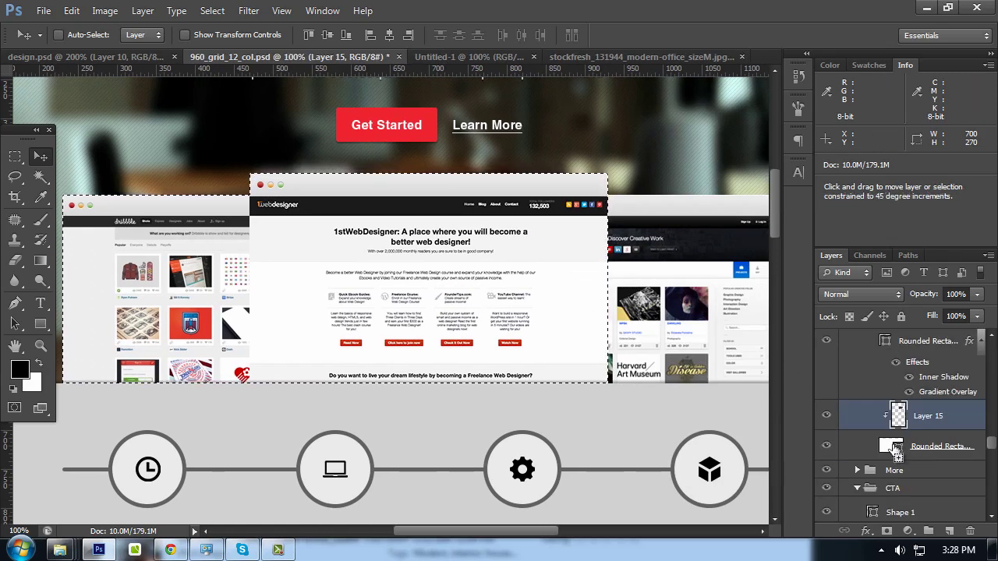
left_click(895, 449, "ctrl+shift")
Hide the panels for a full-window canvas and scroll the view up
key("Tab")
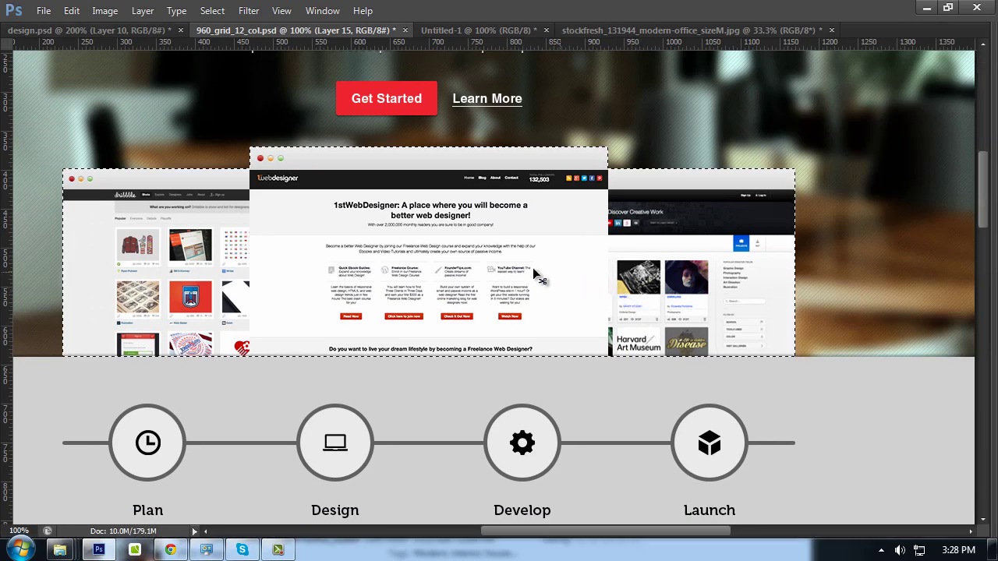
key("Tab")
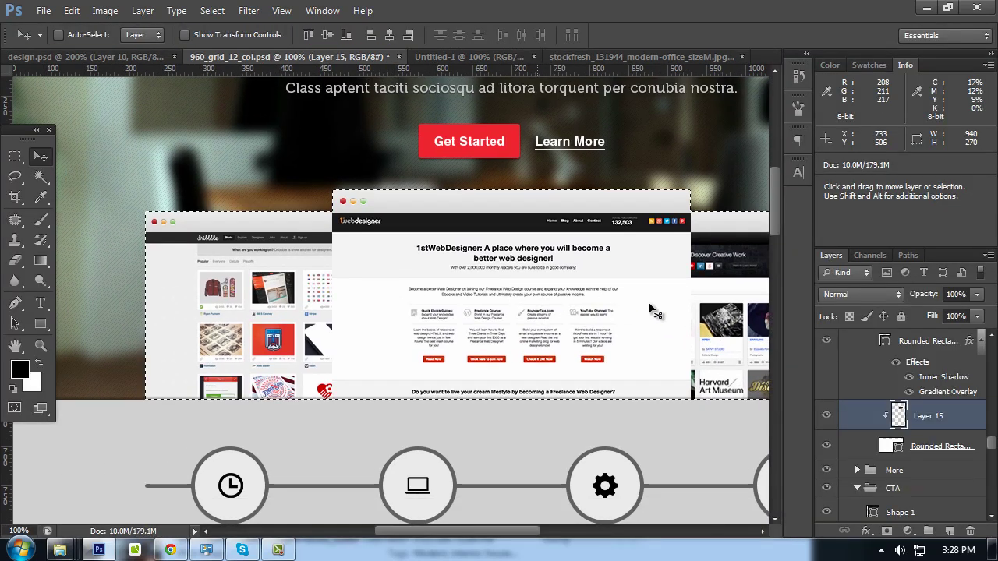
key("Tab")
key("Tab")
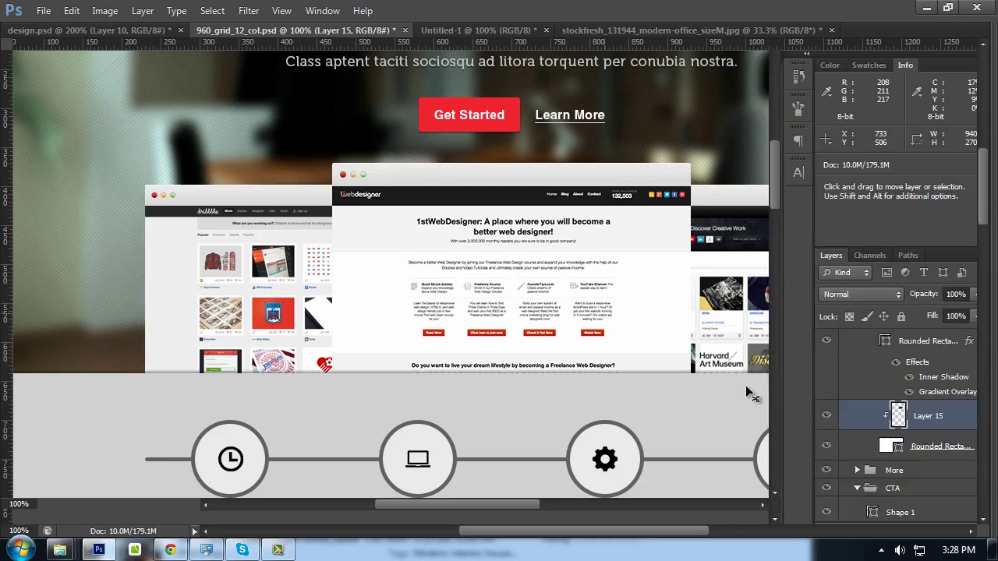
scroll(924, 462, "up", 2)
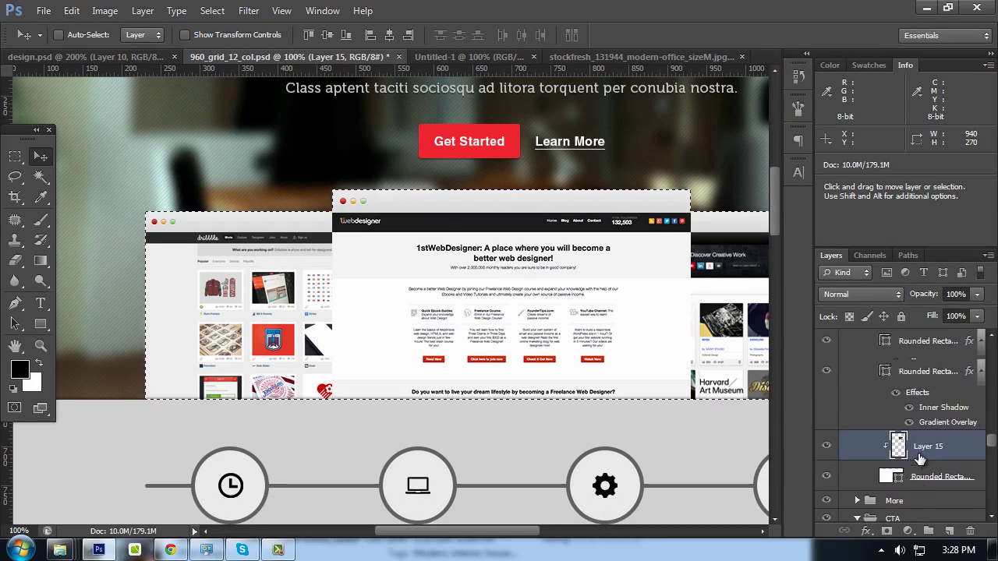
scroll(920, 456, "up", 3)
scroll(917, 451, "up", 3)
scroll(914, 444, "up", 3)
scroll(912, 446, "up", 3)
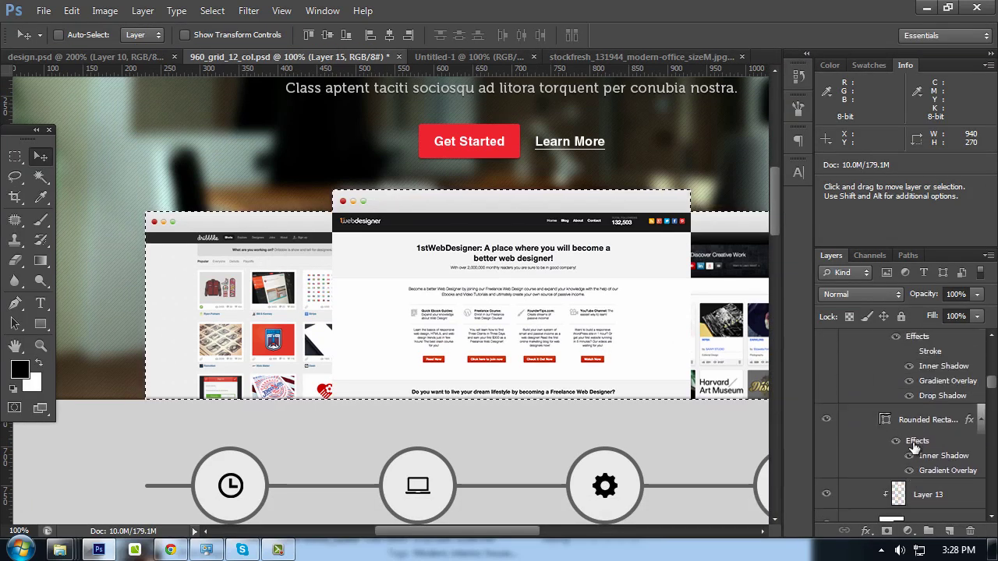
scroll(905, 449, "up", 3)
scroll(897, 452, "up", 3)
scroll(889, 456, "up", 2)
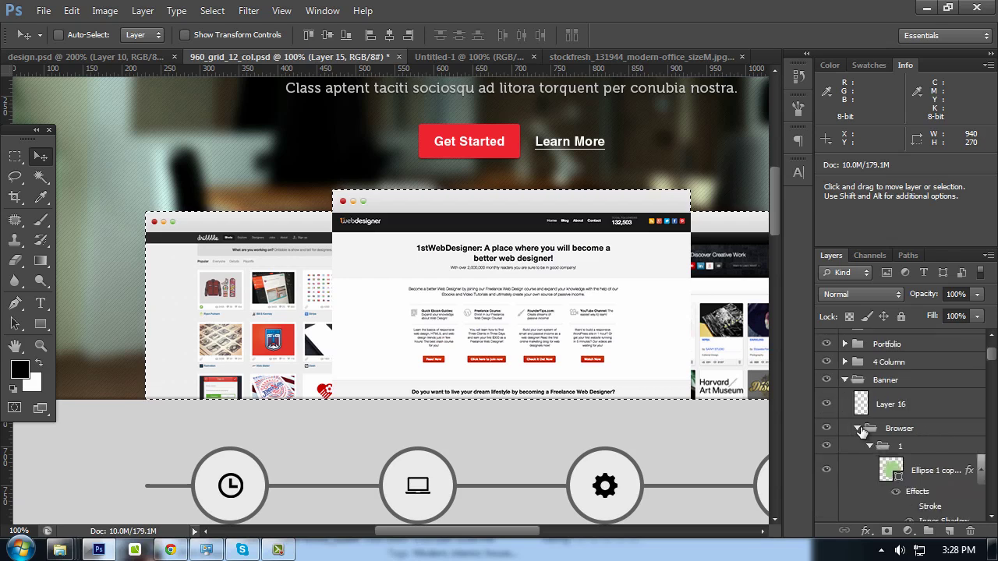
Create a new Layer 17 and move it into the Browser group
left_click(857, 429)
left_click(876, 446)
left_click(869, 433)
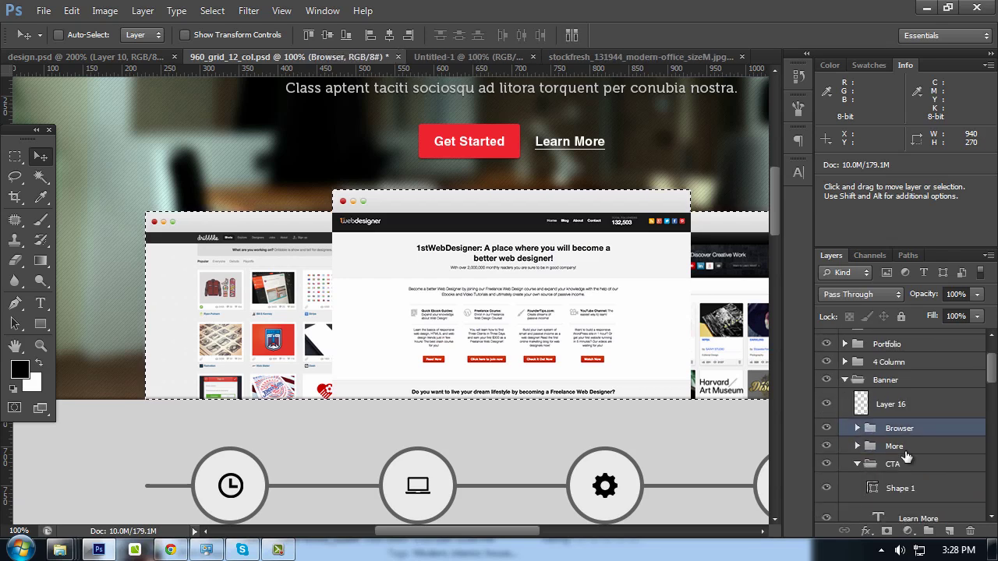
left_click(949, 533)
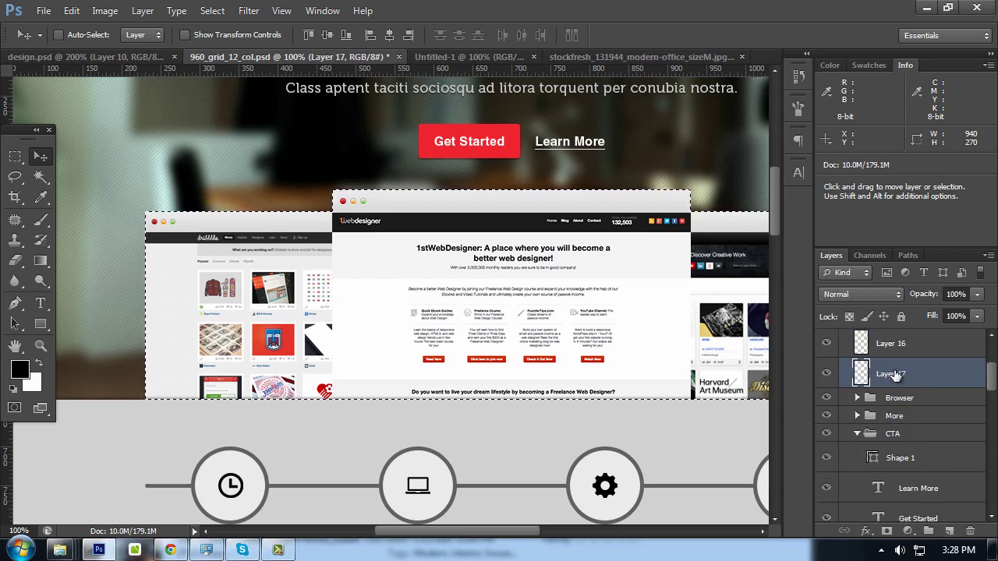
left_click_drag(897, 378, 924, 405)
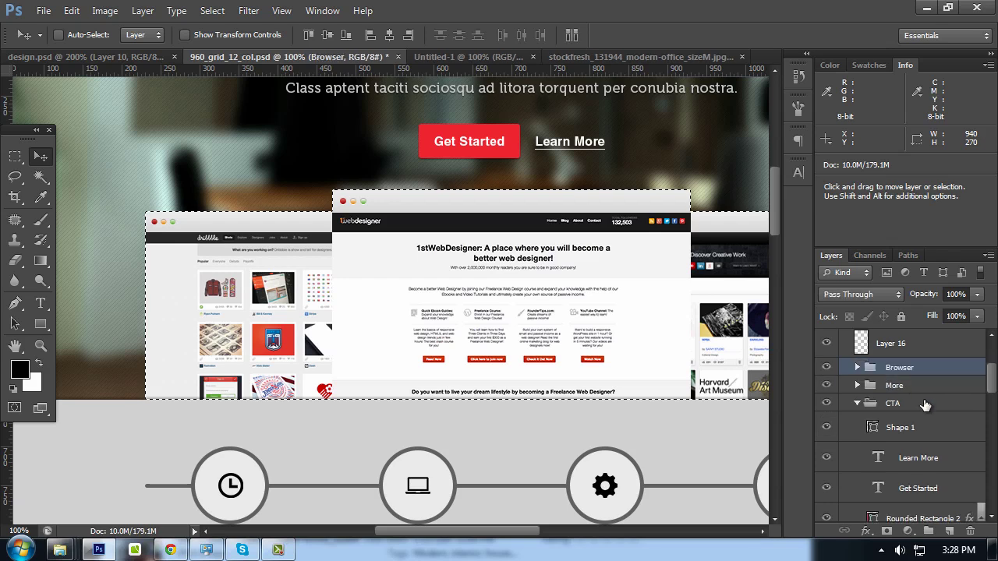
Collapse Browser subgroups 1, 2 and 3 and make Layer 17 the active layer
left_click(858, 368)
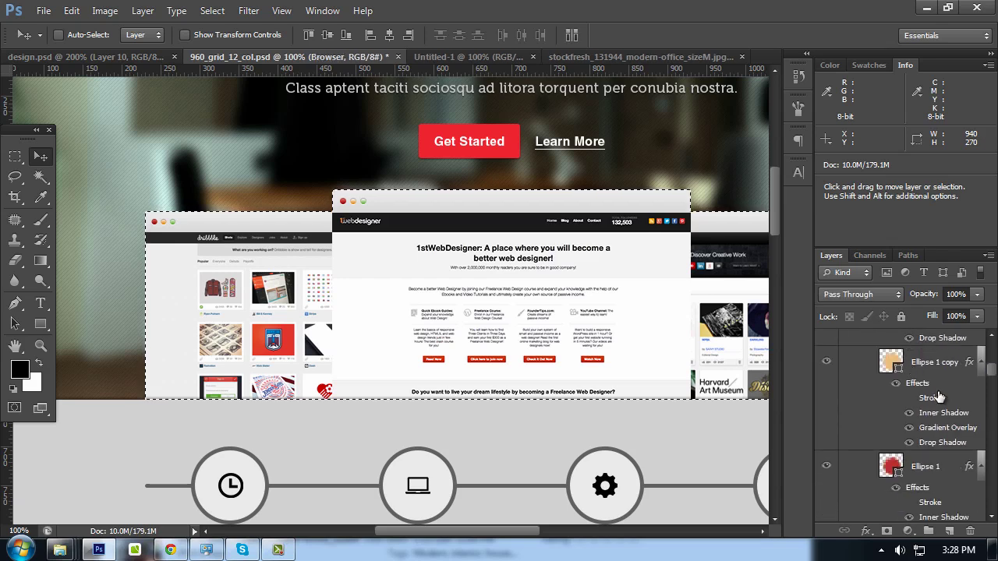
left_click(871, 355)
left_click(870, 373)
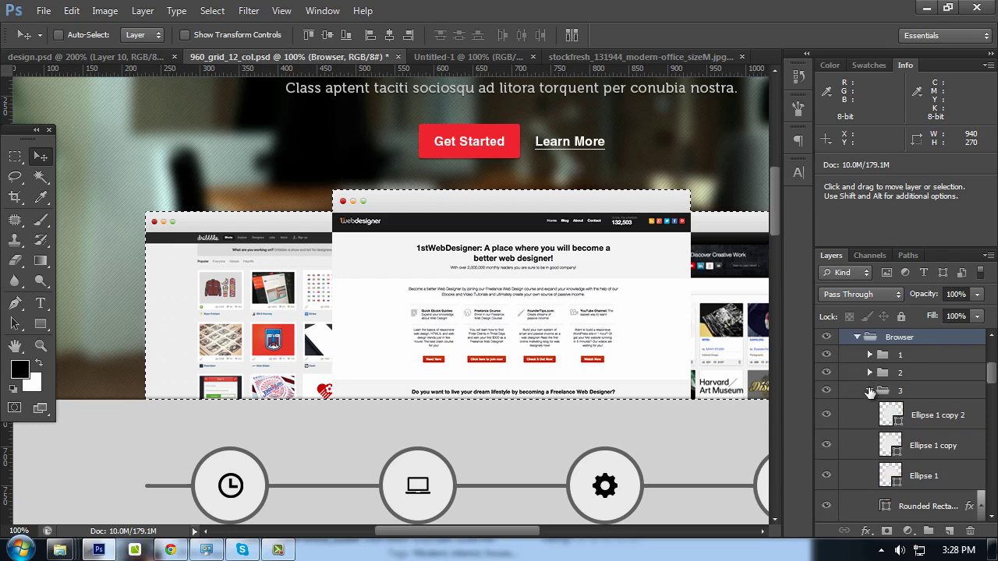
left_click(870, 390)
left_click(928, 415)
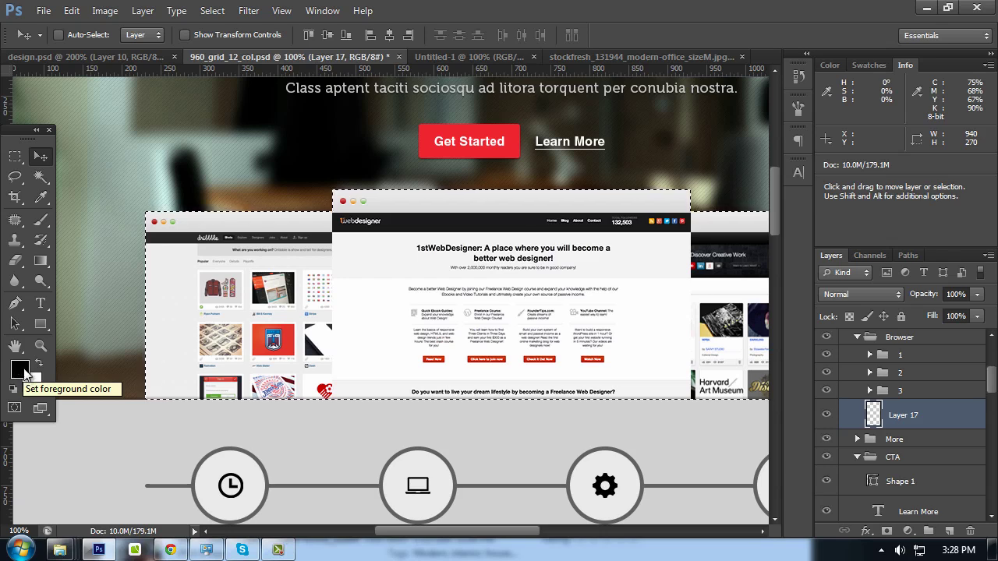
Fill the screenshot selection on Layer 17 with black, then undo a test move and reselect
key("alt")
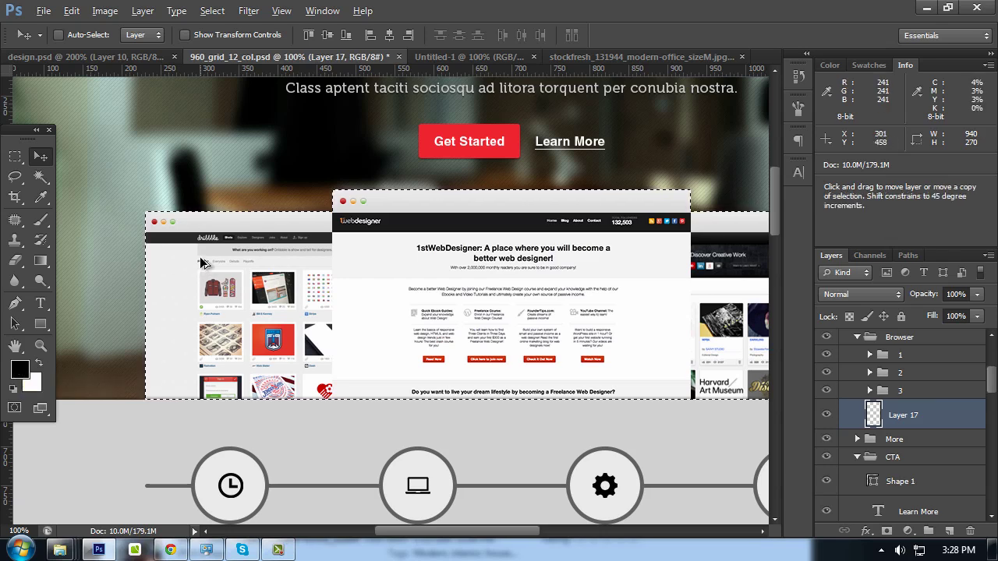
key("ctrl+d")
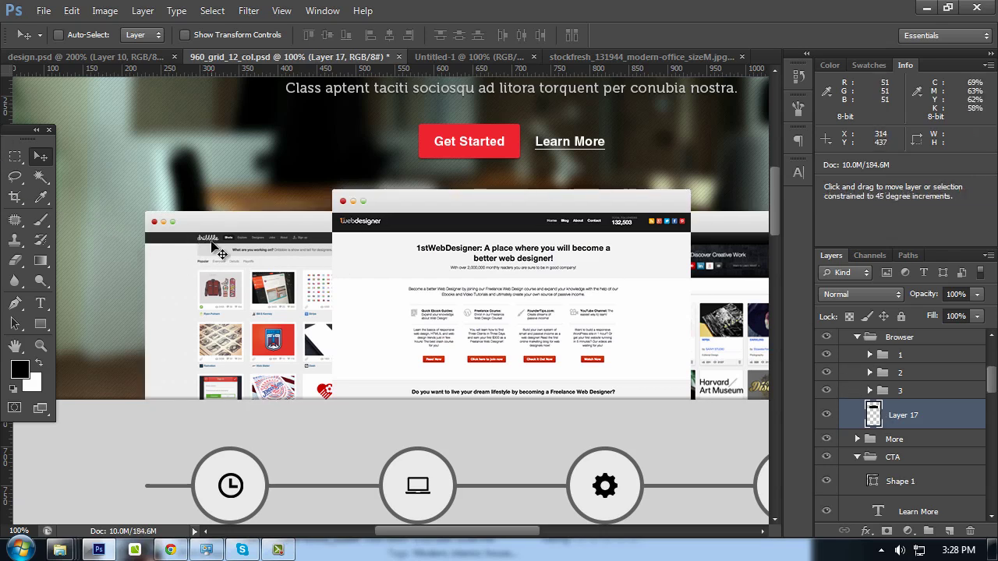
left_click_drag(218, 248, 216, 199)
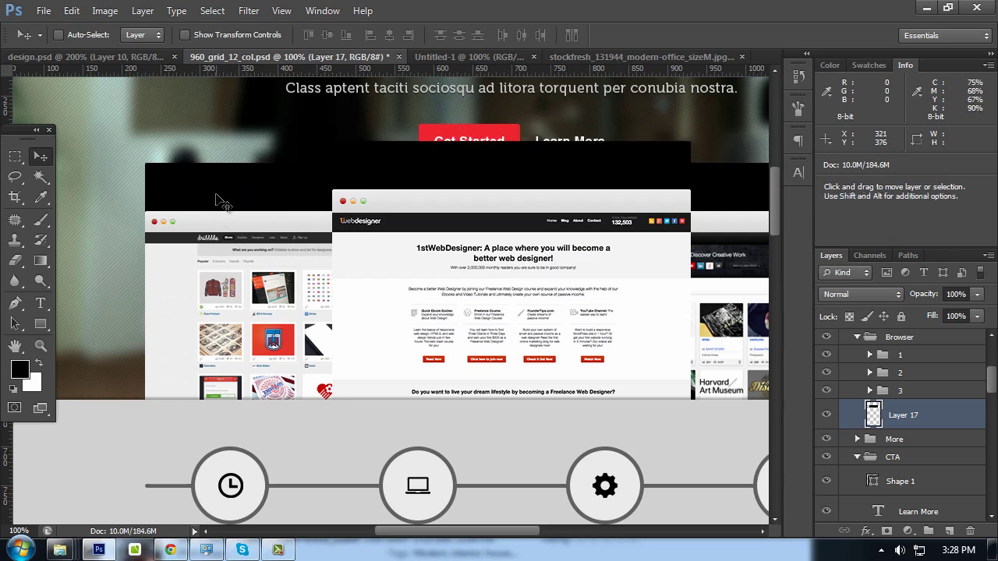
key("ctrl+z")
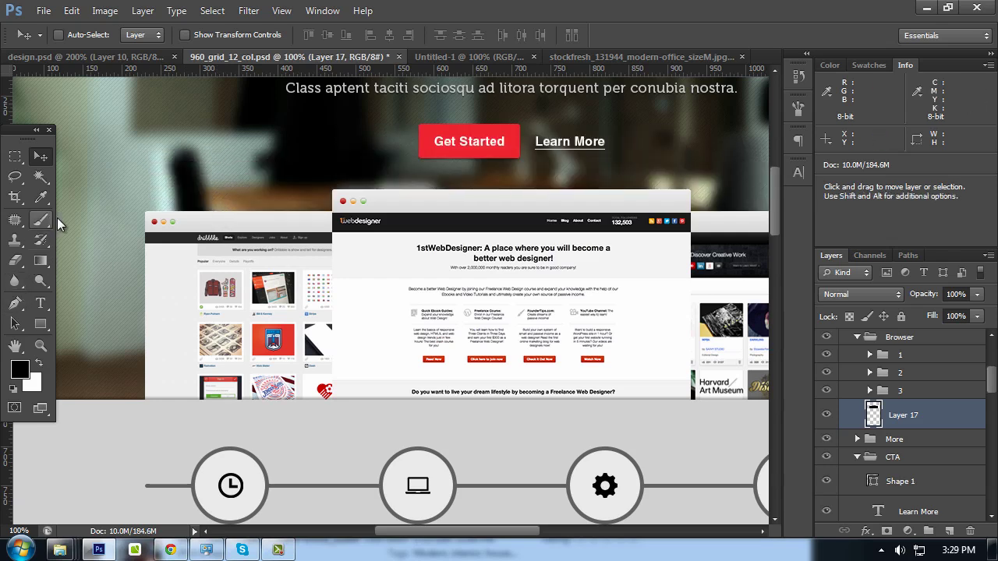
key("ctrl+shift+d")
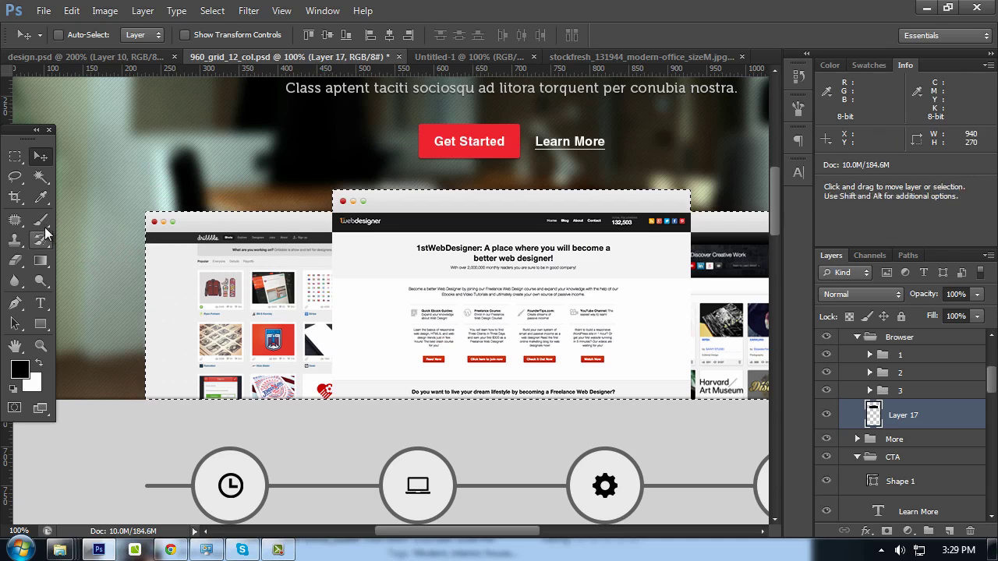
Fill the selection with the Paint Bucket, deselect, and return to the Move tool
left_click(40, 197)
left_click(40, 261)
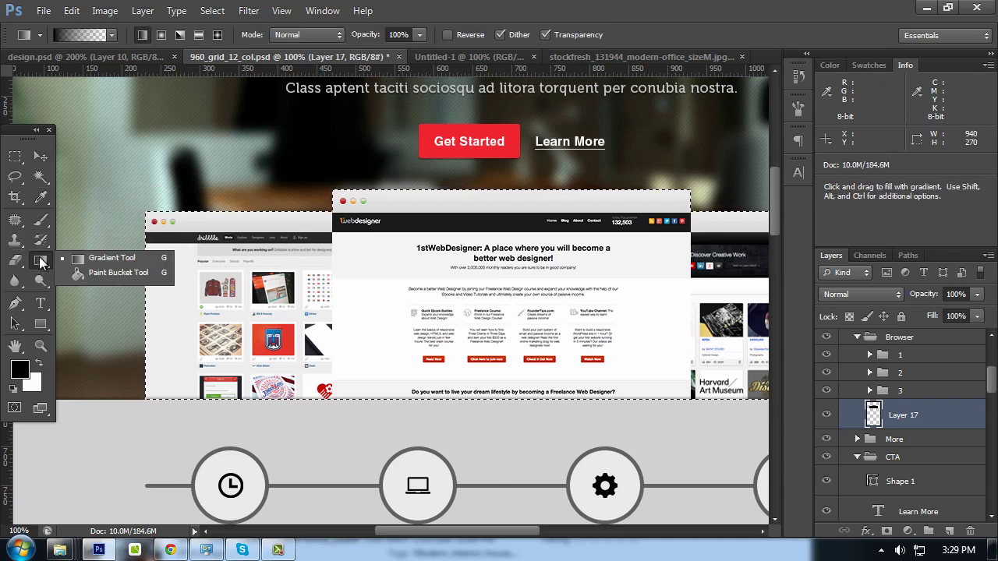
left_click(83, 273)
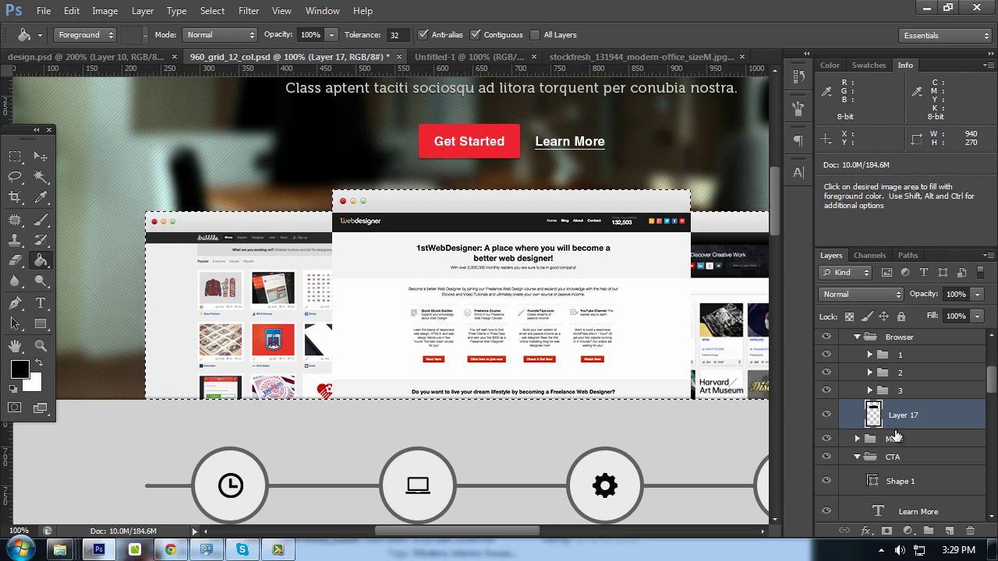
key("ctrl+d")
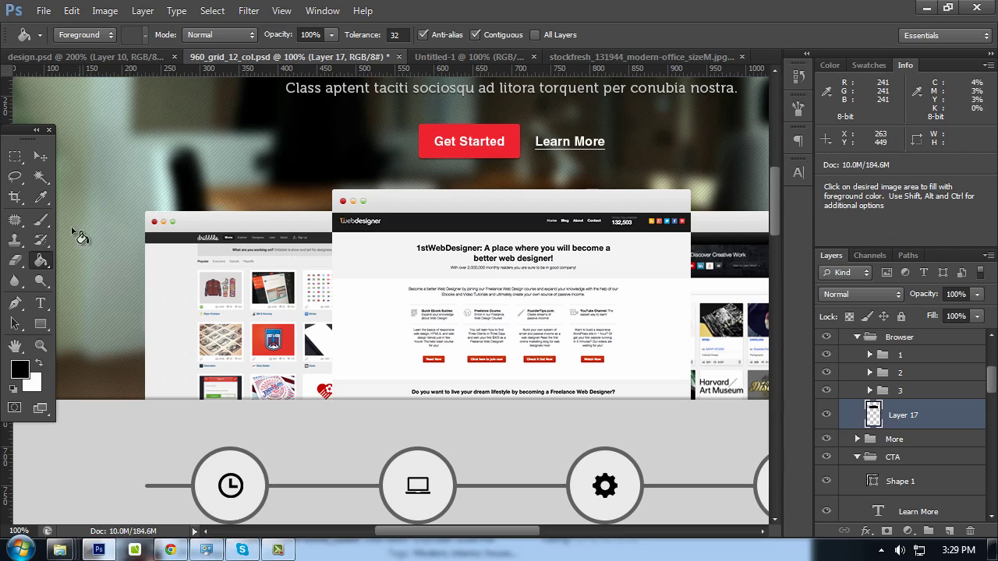
left_click(41, 156)
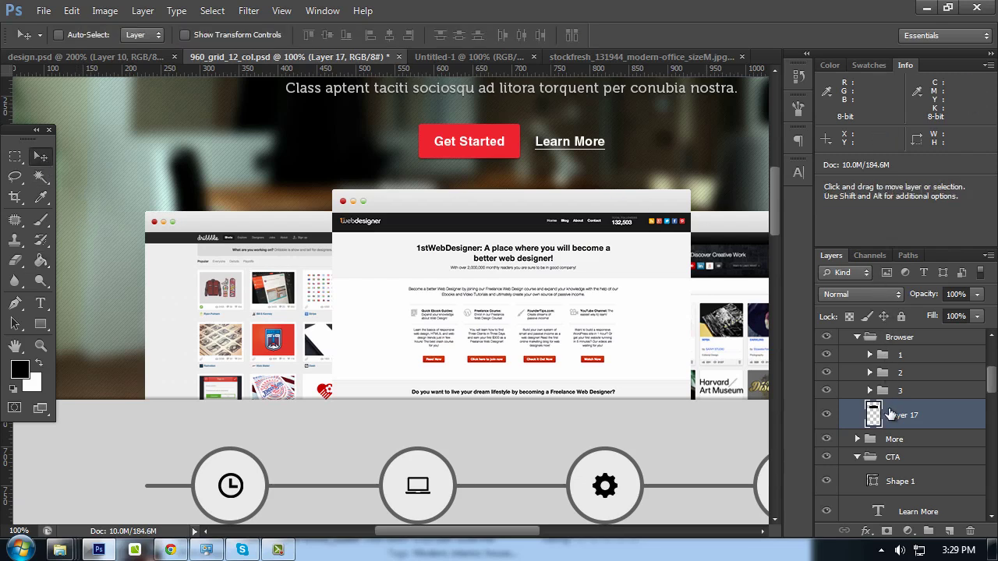
left_click(241, 14)
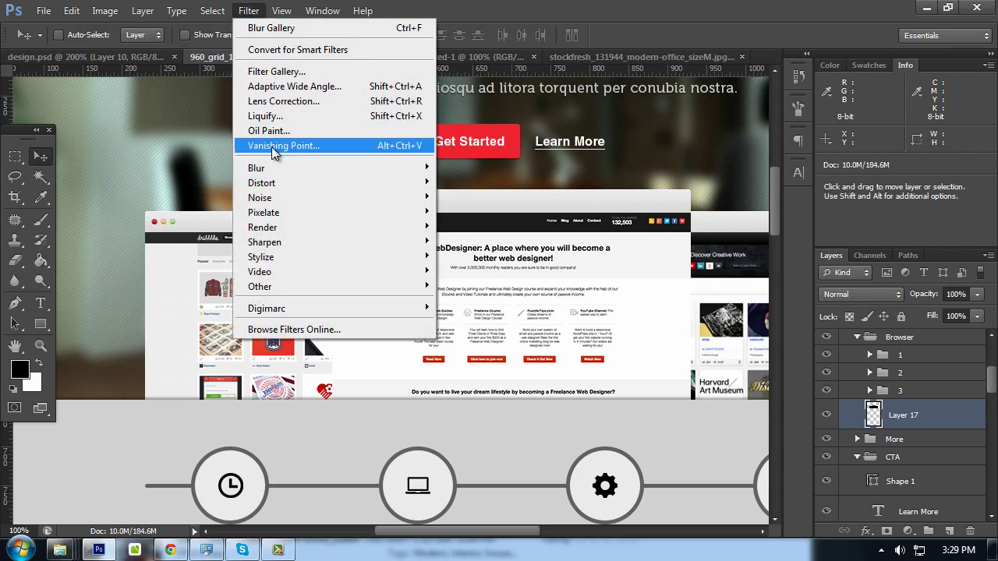
mouse_move(257, 168)
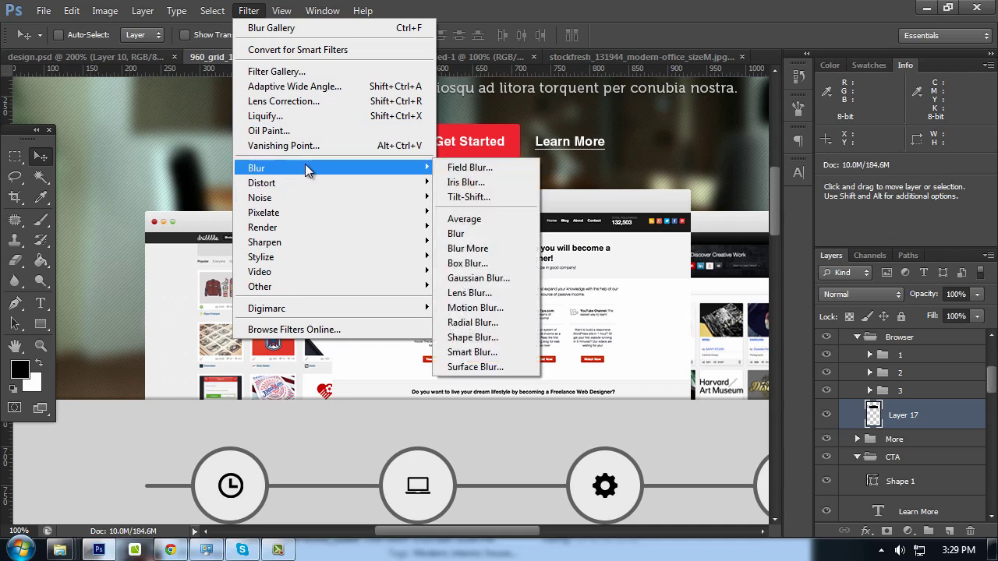
Blur Layer 17's black shape with a 5.0-pixel Gaussian Blur
left_click(478, 278)
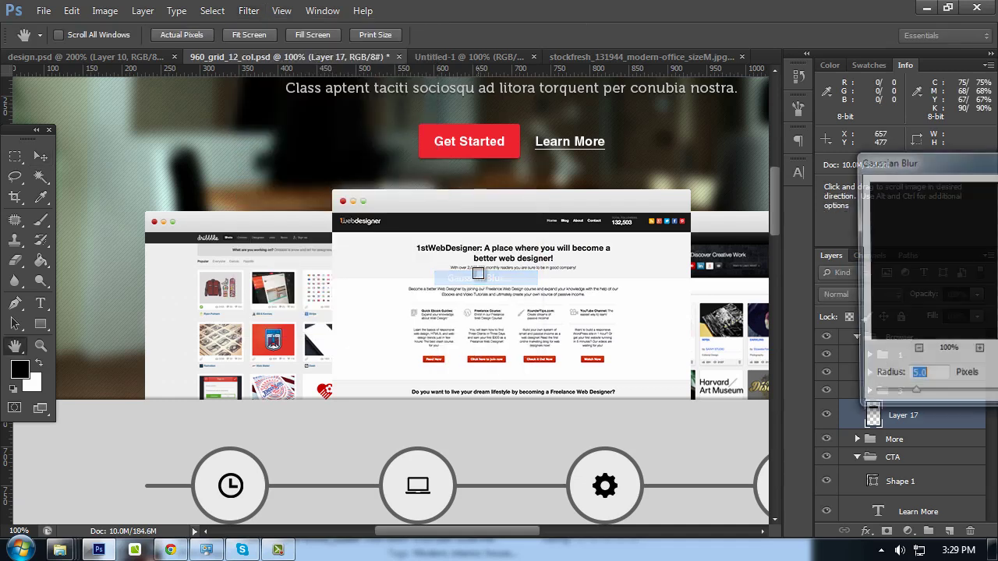
left_click_drag(904, 165, 518, 95)
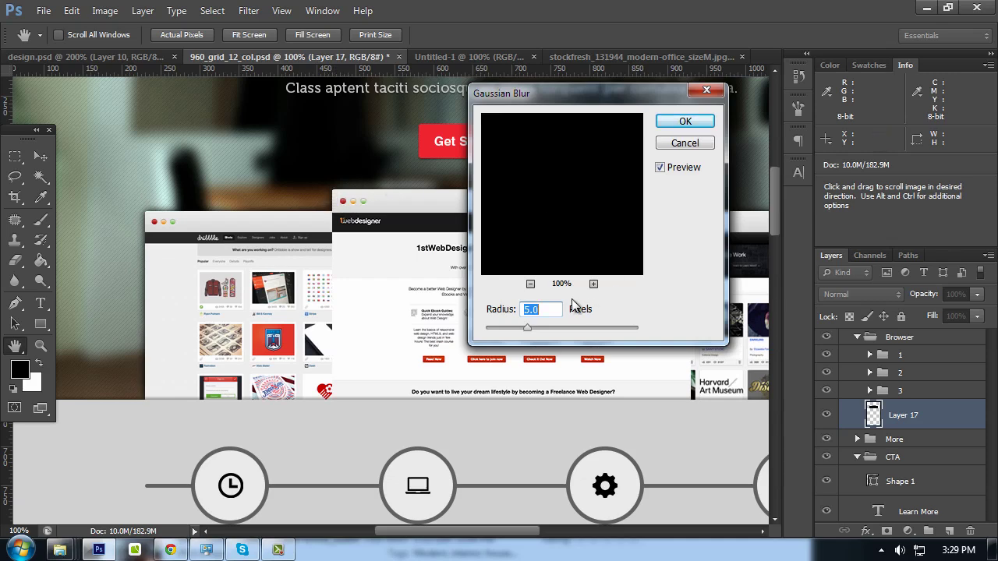
left_click_drag(497, 95, 416, 139)
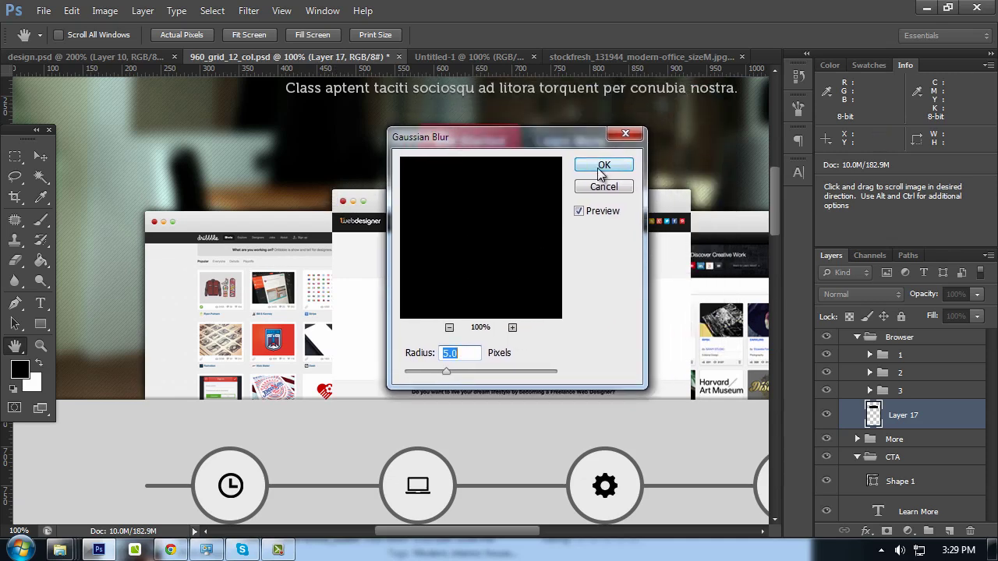
left_click(600, 171)
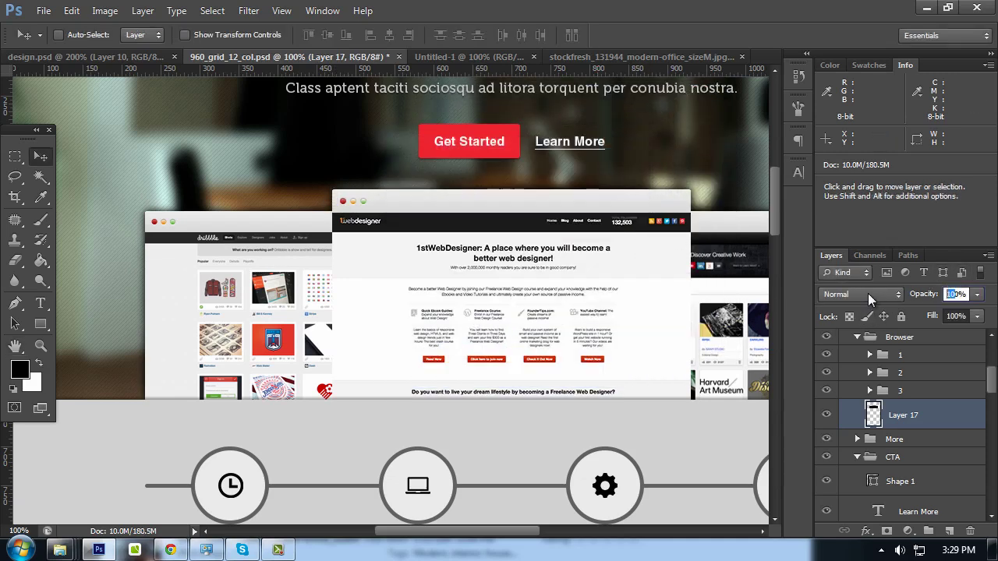
Set Layer 17's opacity to 60% and preview the design in full-window view
type("60")
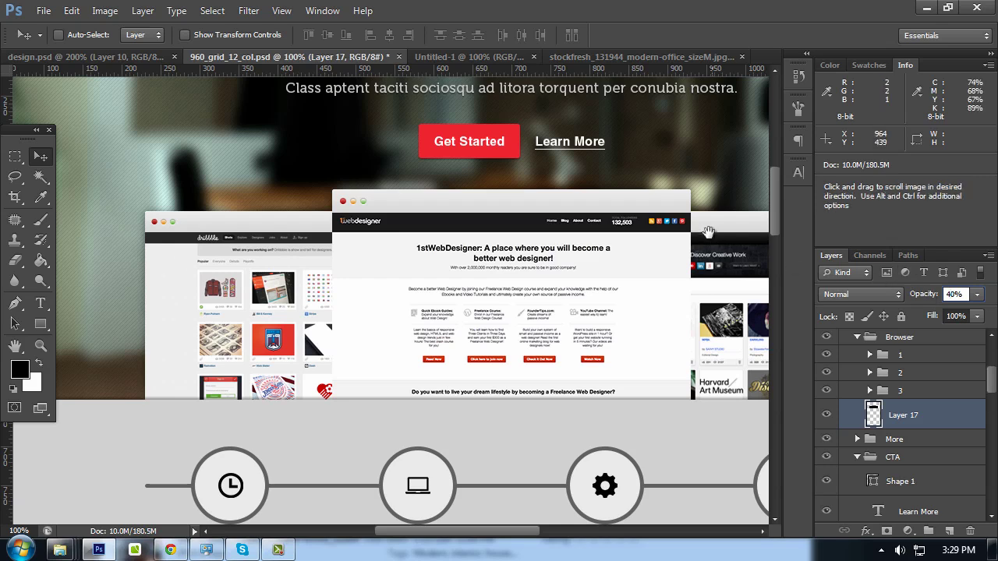
left_click_drag(707, 231, 488, 223)
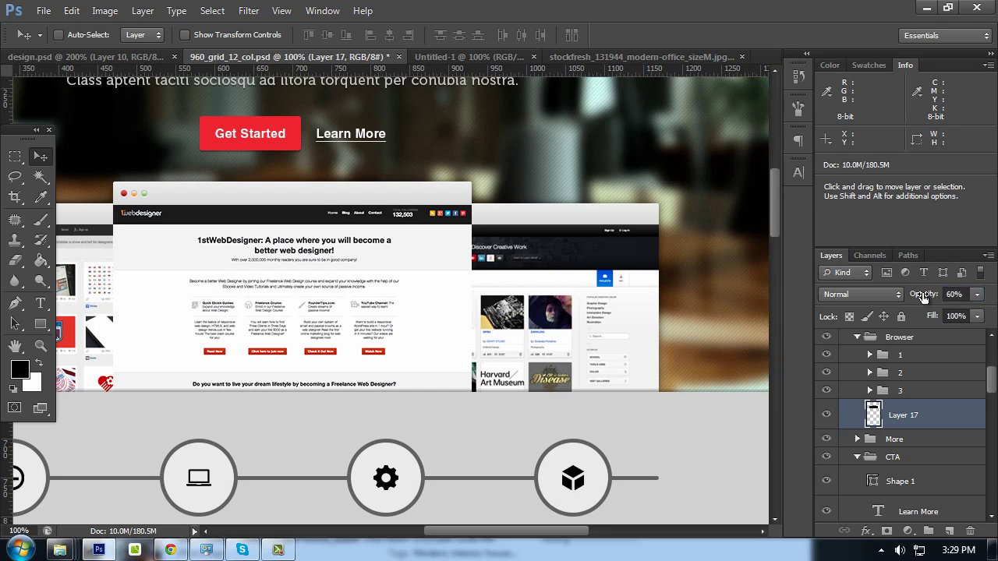
key("Tab")
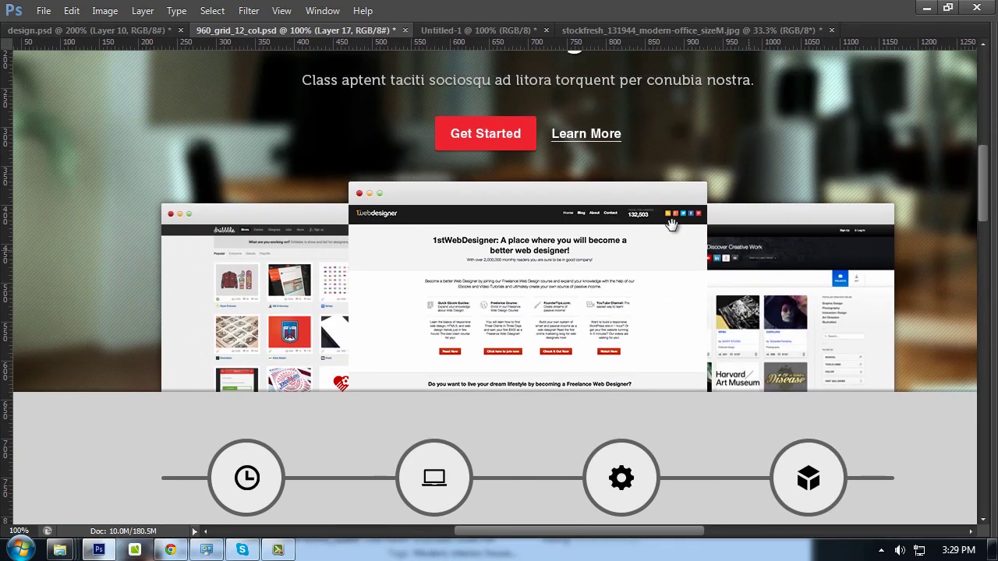
left_click_drag(671, 226, 661, 258)
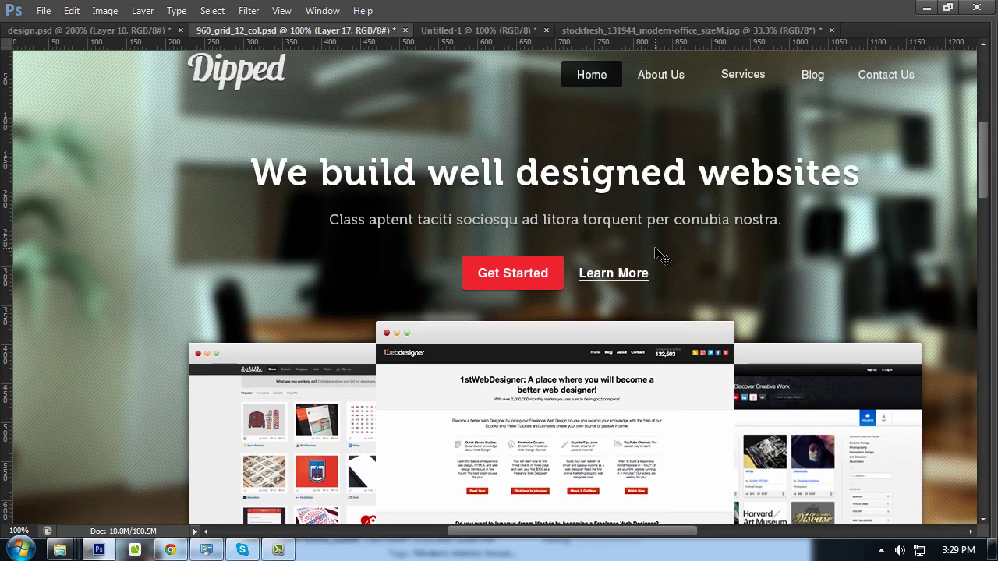
mouse_move(720, 227)
left_mouse_down()
mouse_move(662, 216)
mouse_move(655, 255)
mouse_move(664, 276)
mouse_move(567, 232)
mouse_move(584, 182)
left_mouse_up()
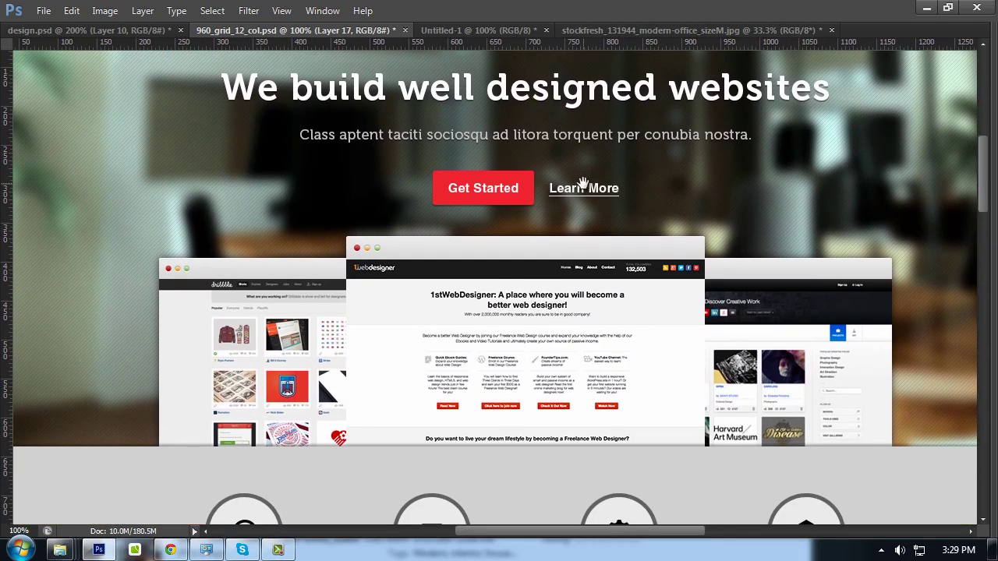
key("Tab")
scroll(401, 239, "down", 3)
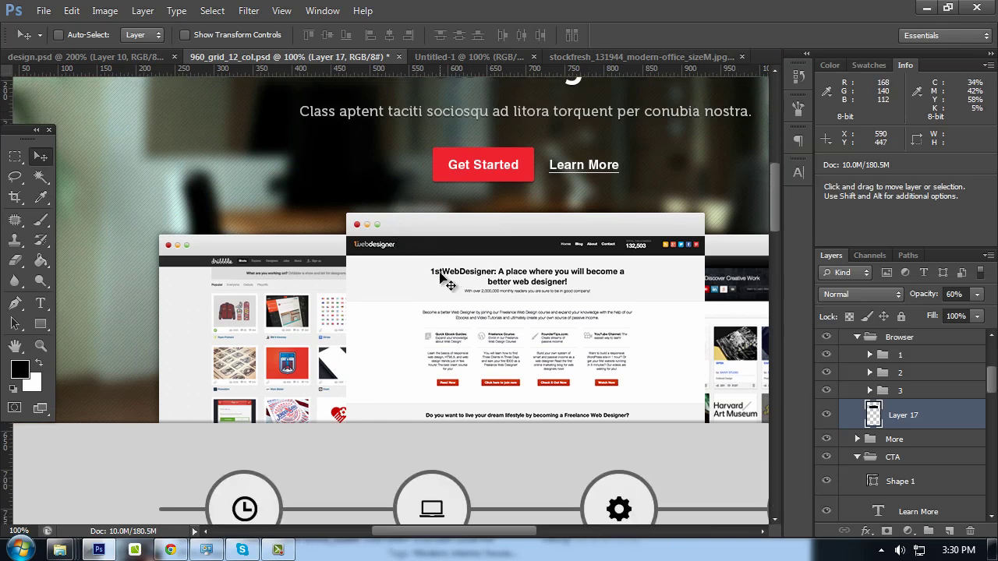
scroll(441, 277, "down", 3)
scroll(449, 285, "up", 1, "alt")
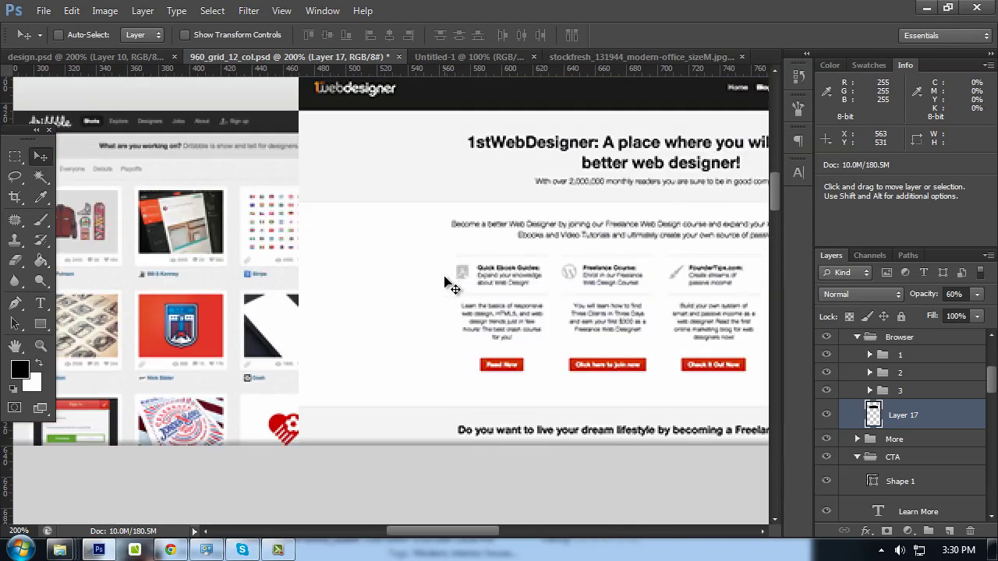
scroll(449, 284, "down", 3)
left_click(409, 332, "ctrl")
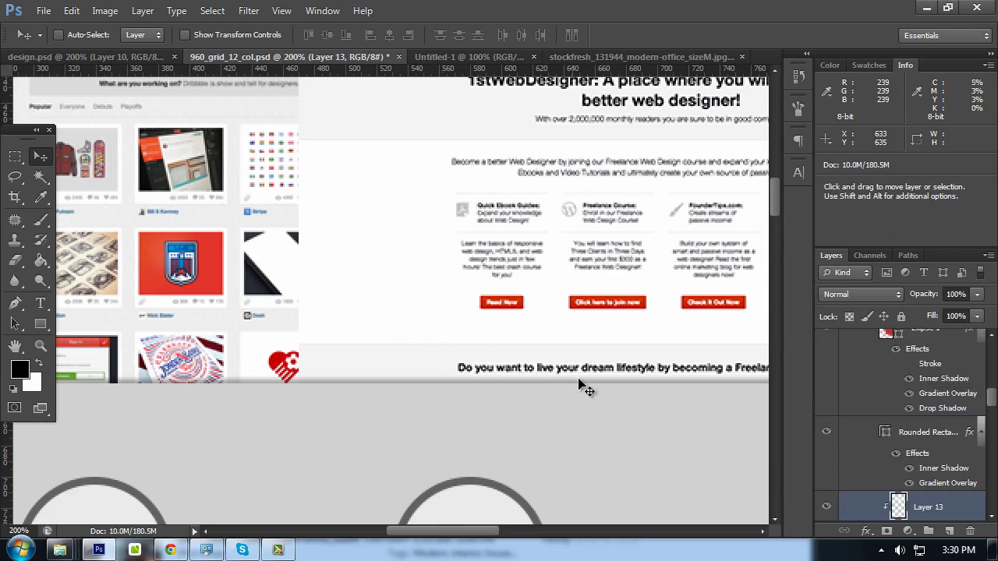
key("ctrl+t")
key("Return")
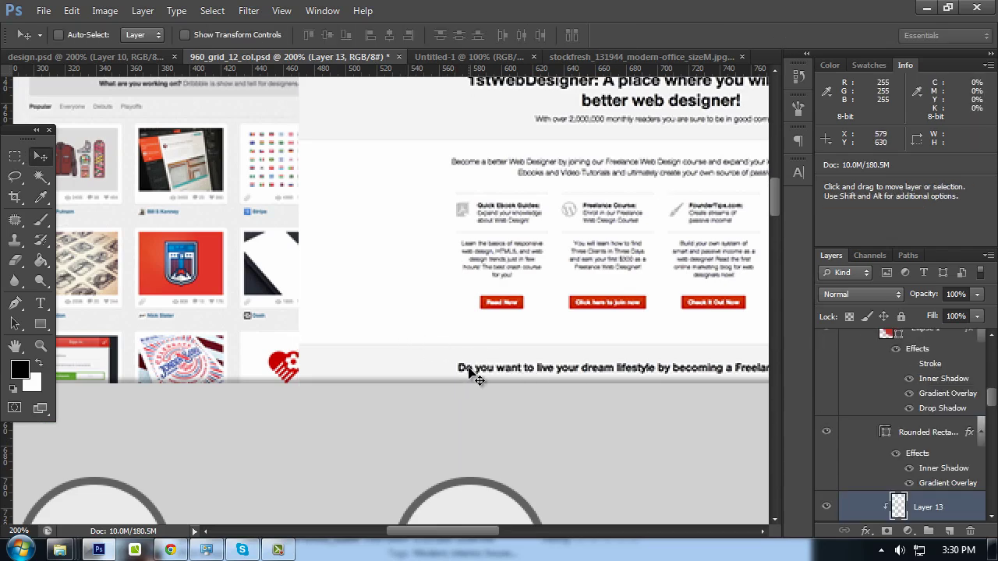
key("ctrl+minus")
scroll(427, 383, "up", 2)
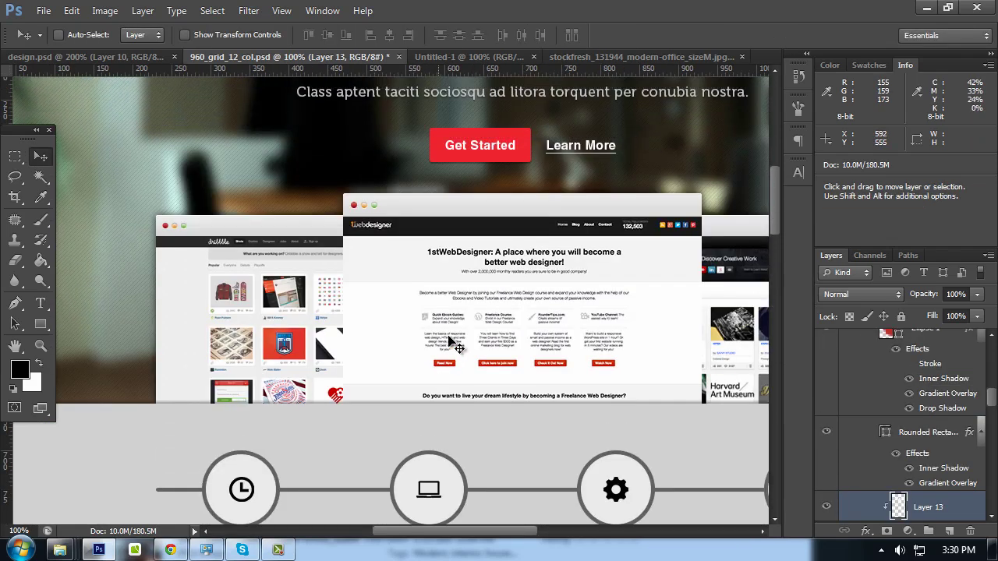
scroll(557, 374, "up", 2)
key("Tab")
scroll(581, 349, "up", 2)
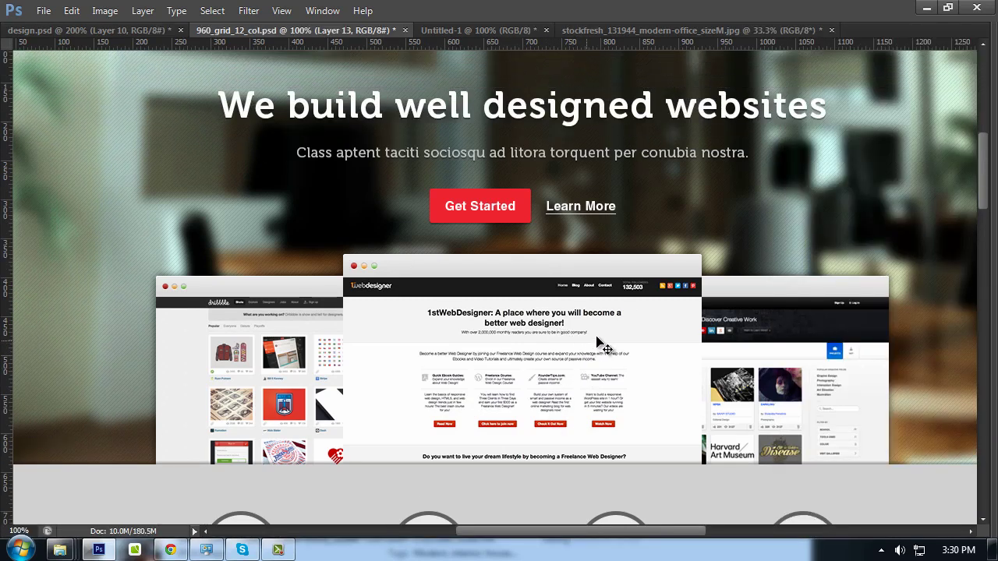
scroll(597, 351, "up", 2)
key("Tab")
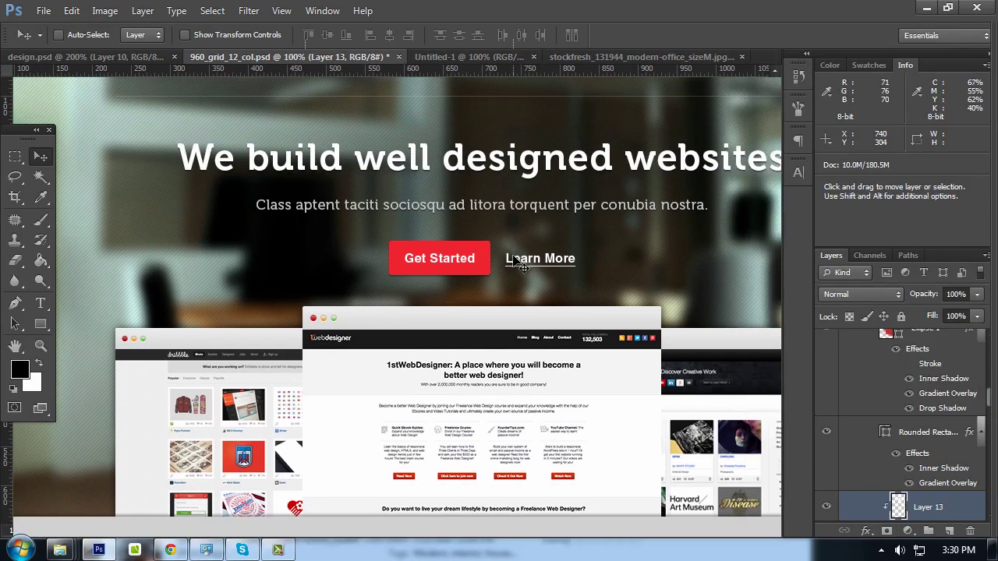
key("Tab")
scroll(519, 261, "up", 2)
scroll(519, 261, "up", 1)
scroll(523, 266, "down", 1)
scroll(523, 265, "down", 1)
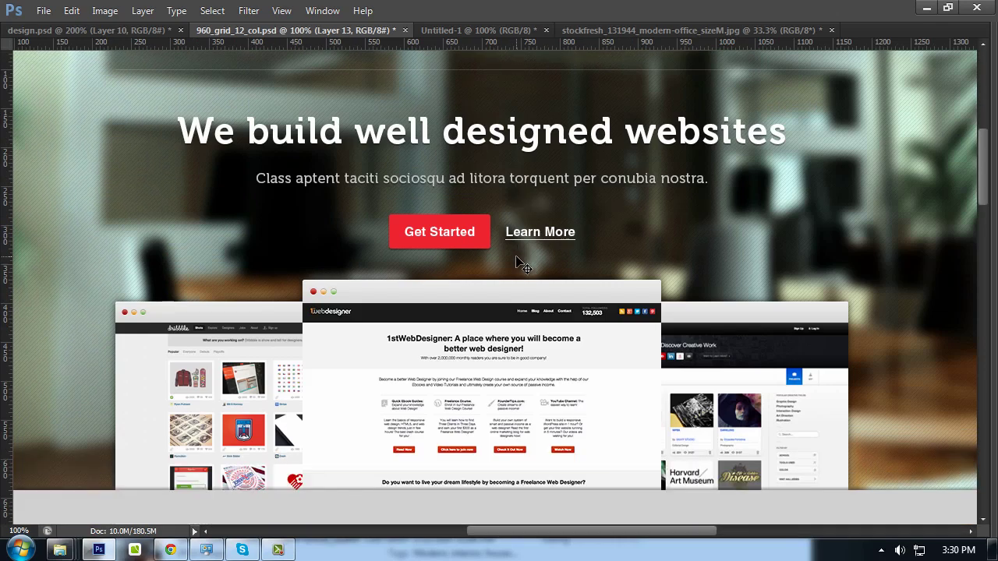
scroll(523, 265, "down", 1)
scroll(523, 265, "down", 2)
scroll(522, 265, "down", 1)
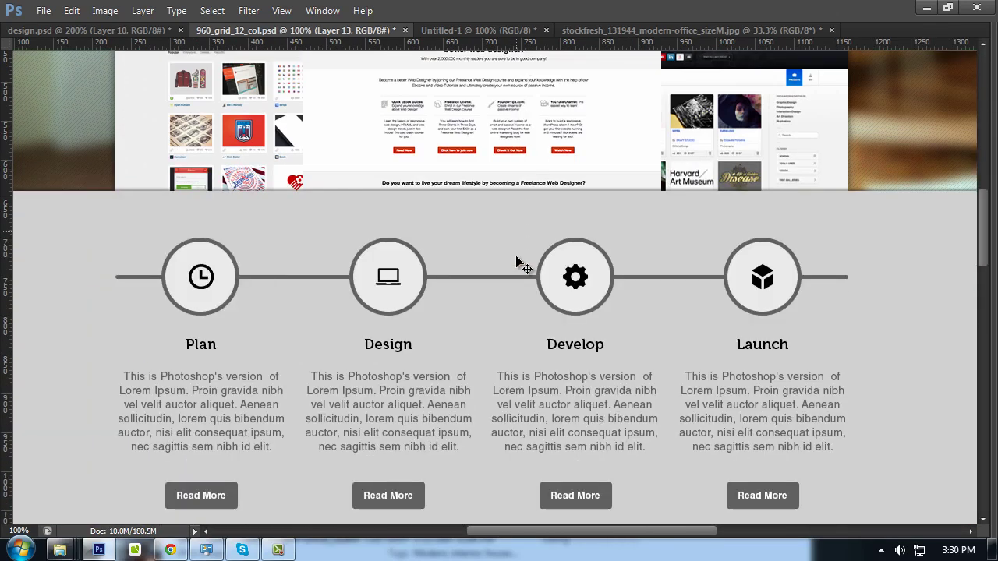
scroll(517, 263, "down", 2)
key("Tab")
left_click_drag(301, 225, 461, 250)
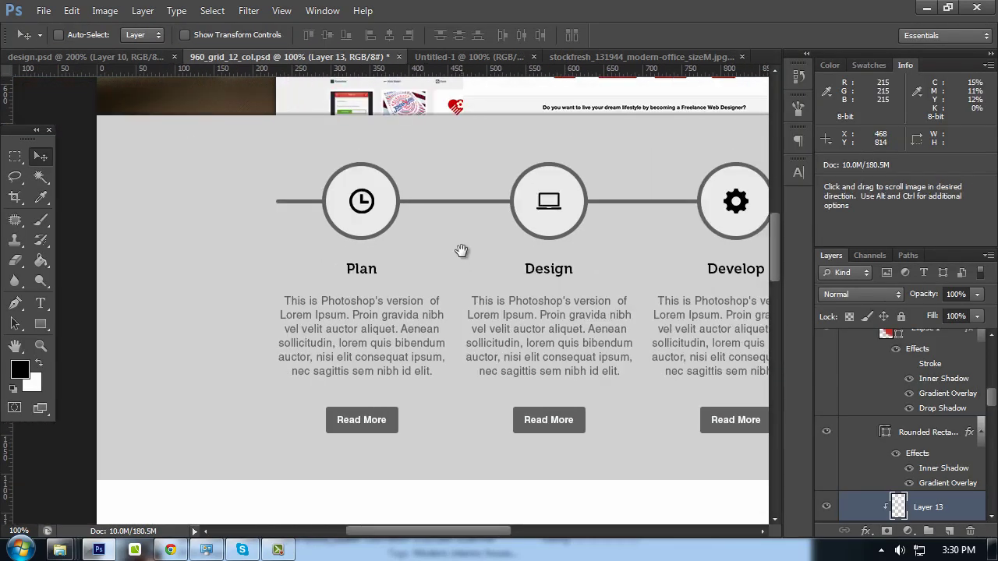
scroll(394, 218, "up", 1)
scroll(395, 218, "up", 1)
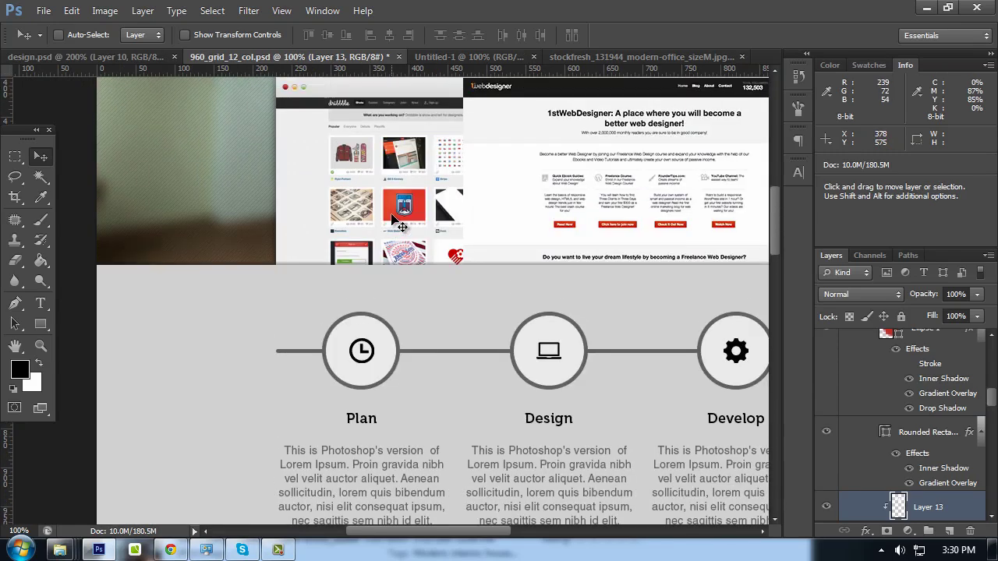
scroll(395, 220, "up", 2)
scroll(396, 222, "up", 1)
key("Tab")
mouse_move(395, 222)
left_mouse_down()
mouse_move(314, 301)
mouse_move(298, 294)
left_mouse_up()
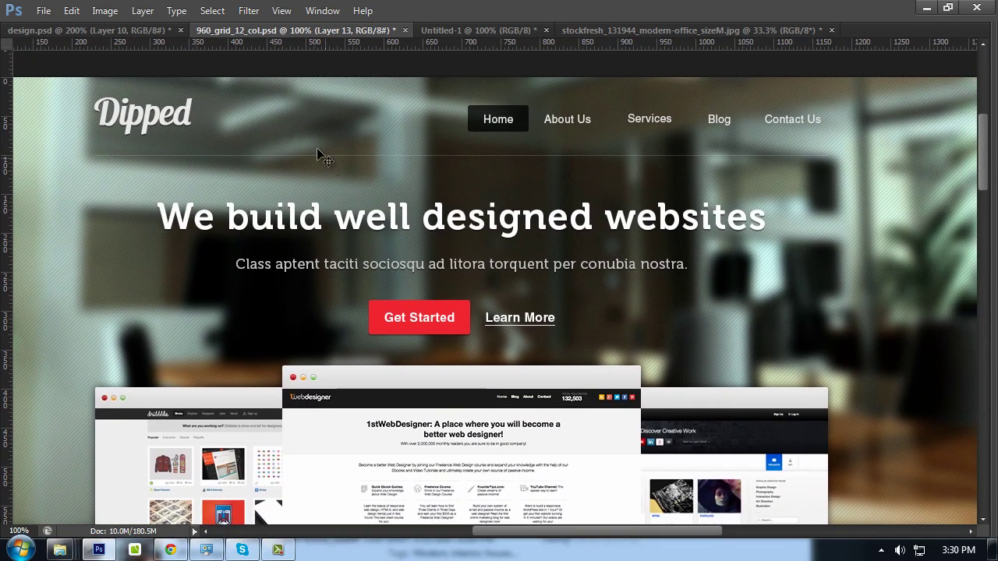
scroll(557, 145, "down", 1)
scroll(512, 174, "down", 2)
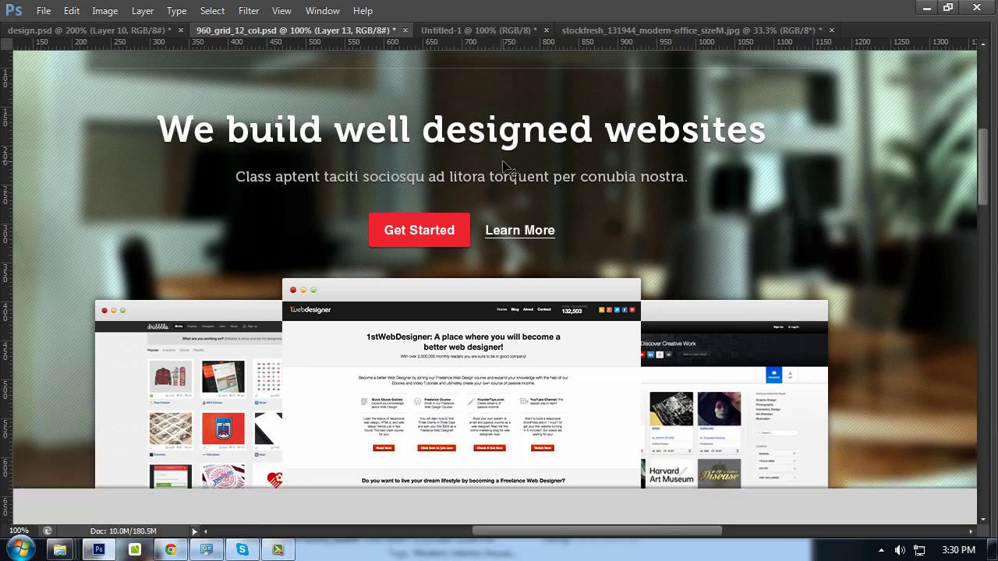
scroll(443, 264, "down", 2)
scroll(443, 264, "down", 3)
scroll(441, 273, "down", 4)
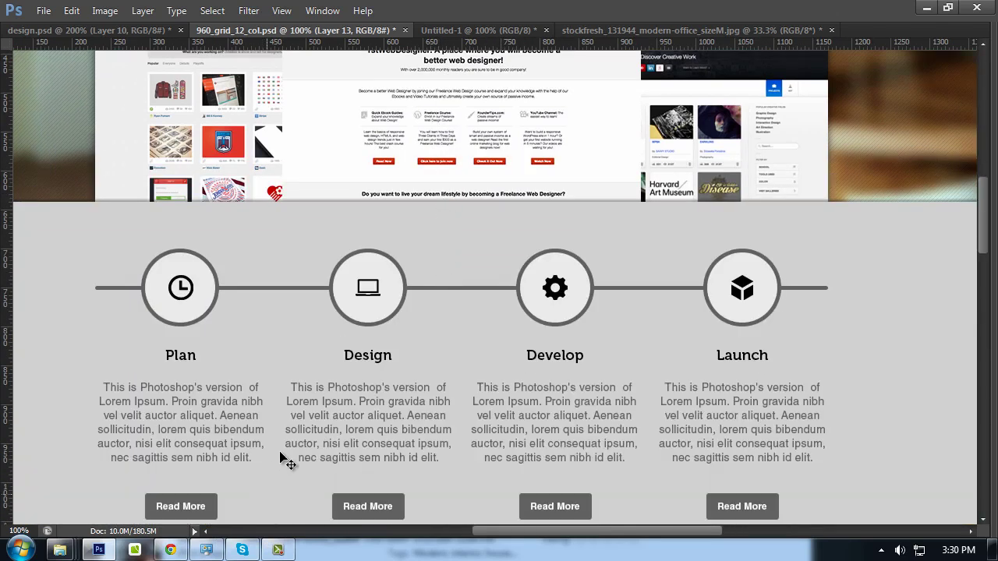
scroll(287, 463, "down", 3)
scroll(305, 390, "down", 1)
scroll(308, 383, "down", 1)
scroll(319, 292, "down", 1)
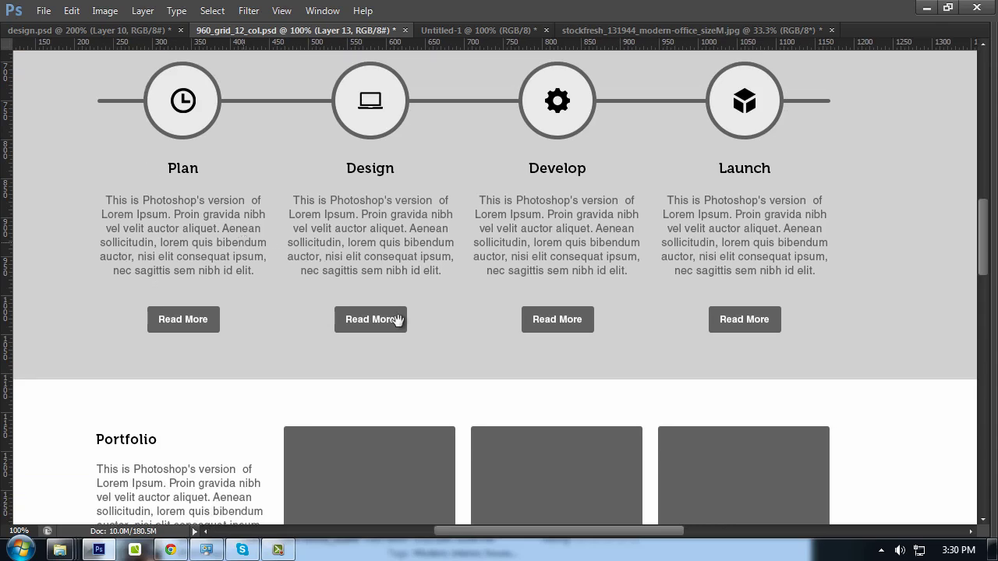
left_click_drag(398, 320, 505, 409)
Sample grey 9a9c9f from the Untitled-1 colour scheme as the foreground colour
key("Tab")
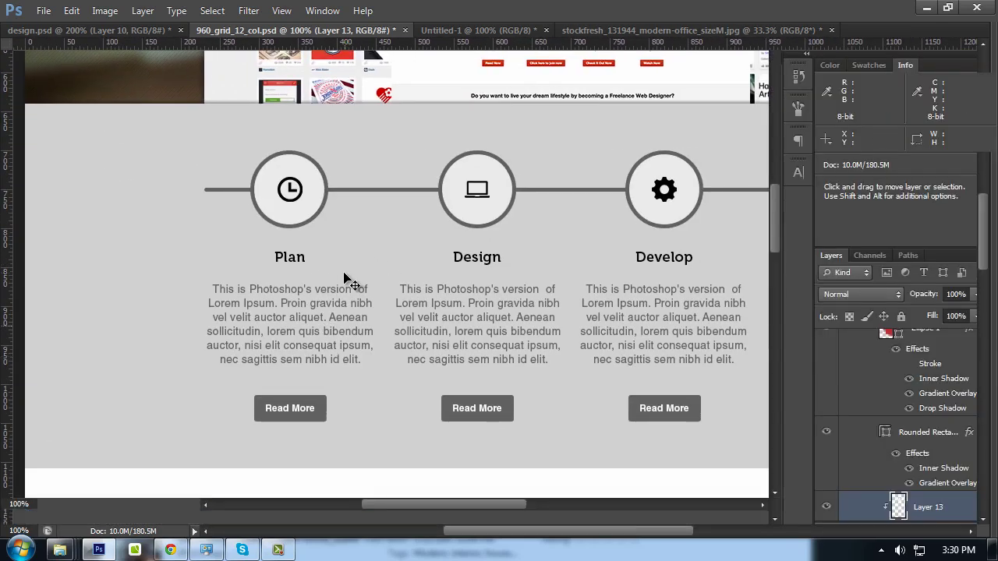
left_click(488, 57)
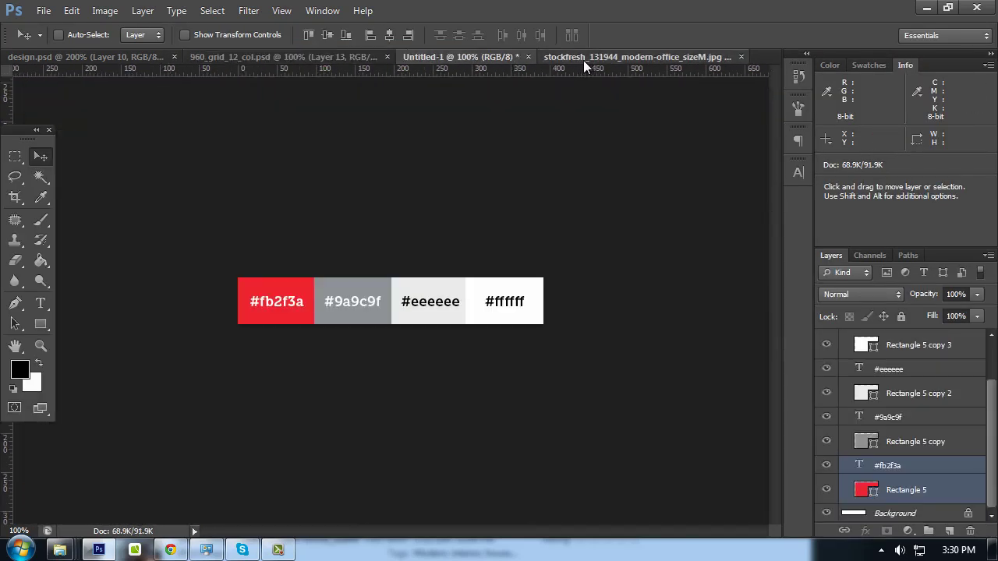
left_click(584, 59)
left_click(424, 57)
key("i")
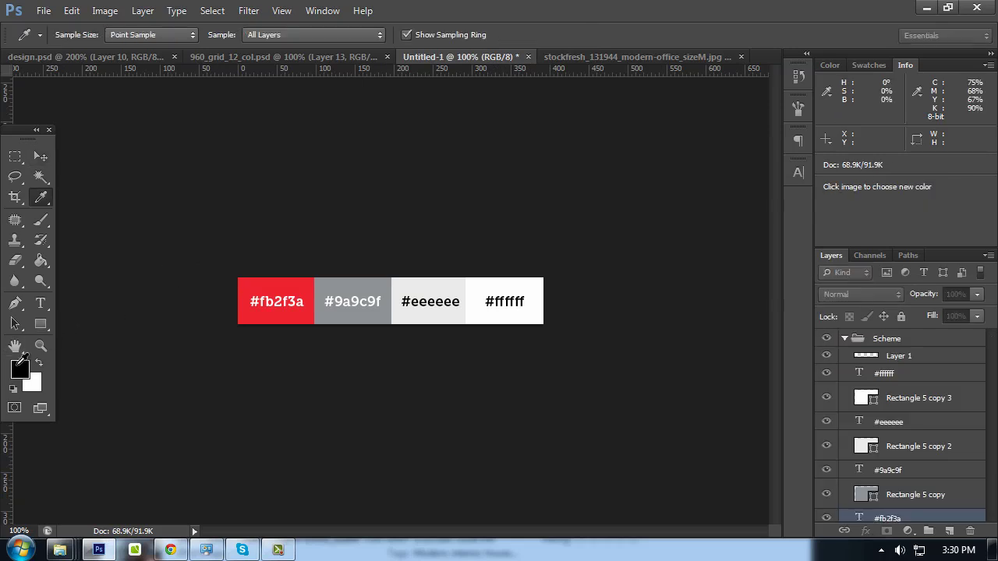
left_click(19, 370)
left_click(362, 282)
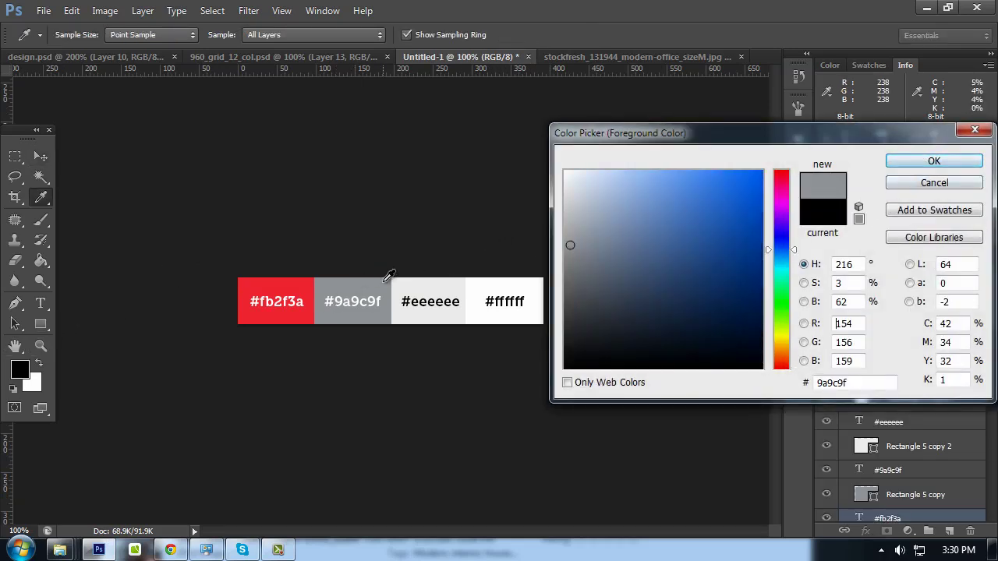
left_click(934, 160)
Look over design.psd, then return to the 960_grid_12_col.psd mockup
key("v")
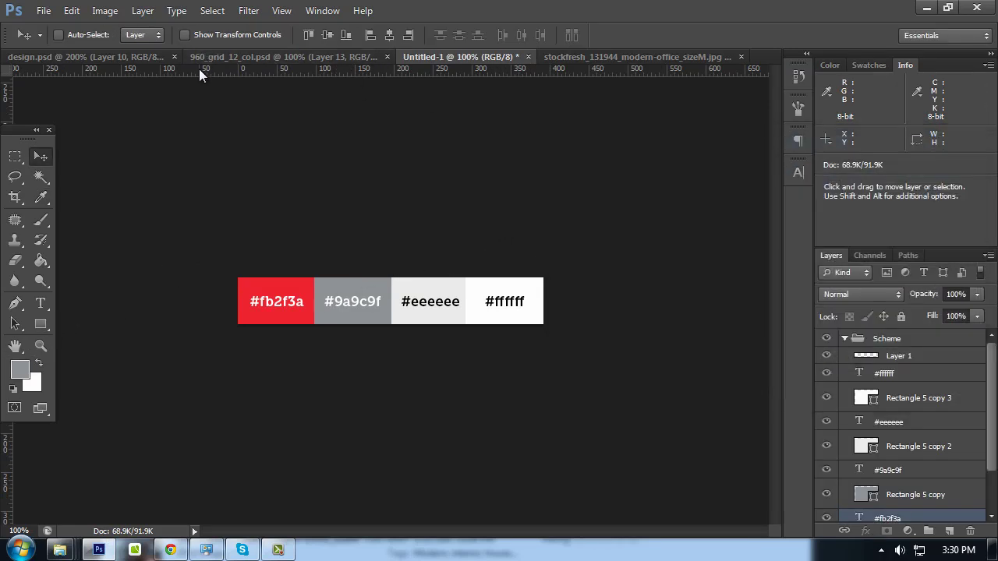
left_click(137, 57)
scroll(331, 210, "down", 2)
scroll(414, 203, "down", 3)
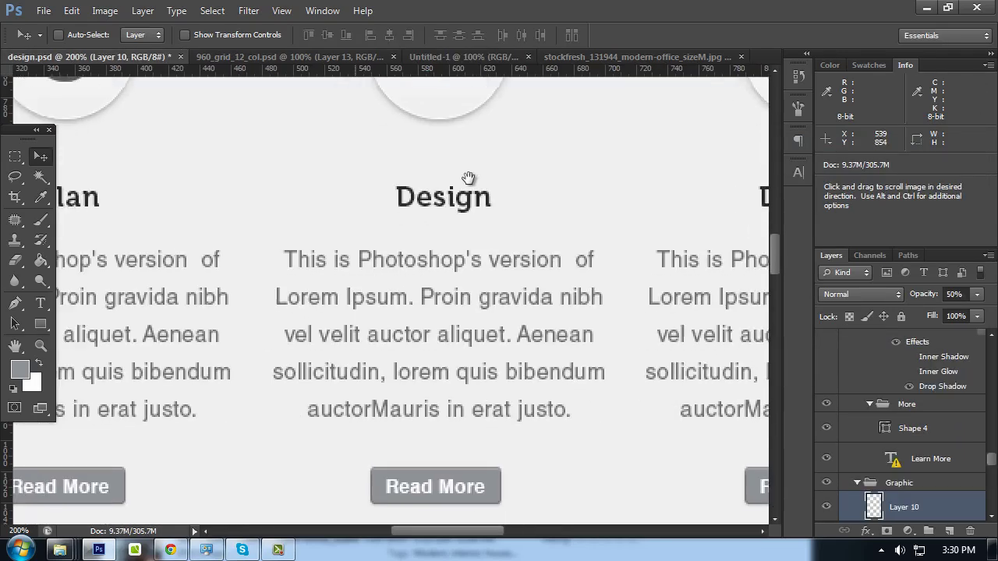
scroll(468, 223, "down", 3)
mouse_move(328, 244)
left_mouse_down()
mouse_move(391, 244)
mouse_move(426, 292)
left_mouse_up()
key("ctrl+Tab")
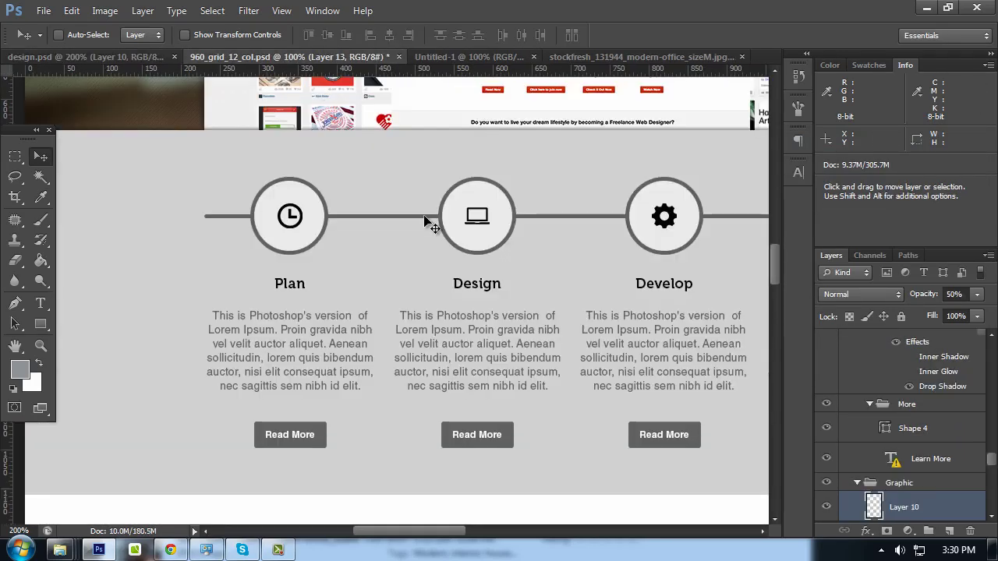
scroll(380, 353, "down", 2)
Recolour the Plan Read More button to grey 9a9c9f
left_click(326, 359, "ctrl")
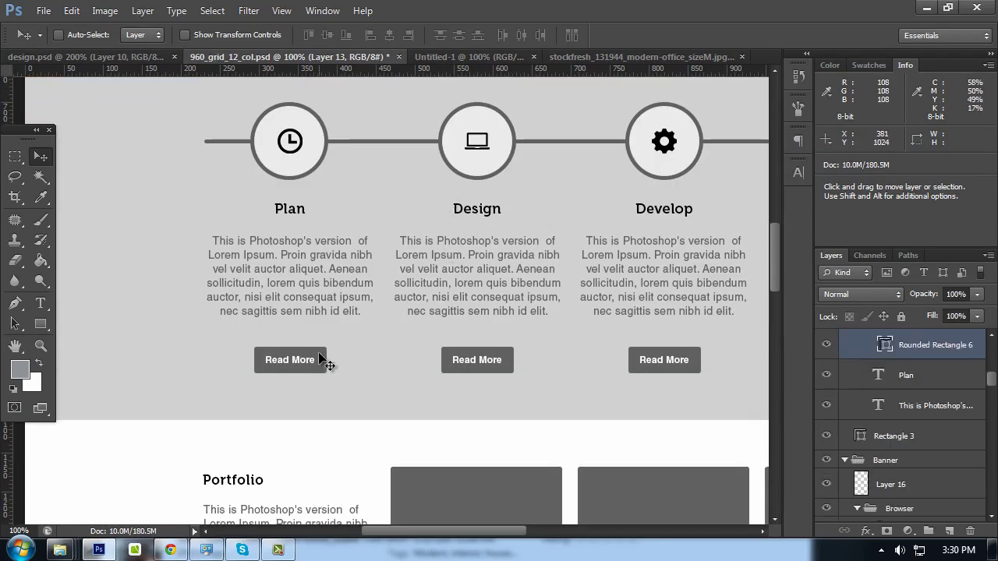
double_click(881, 347)
key("Escape")
double_click(886, 345)
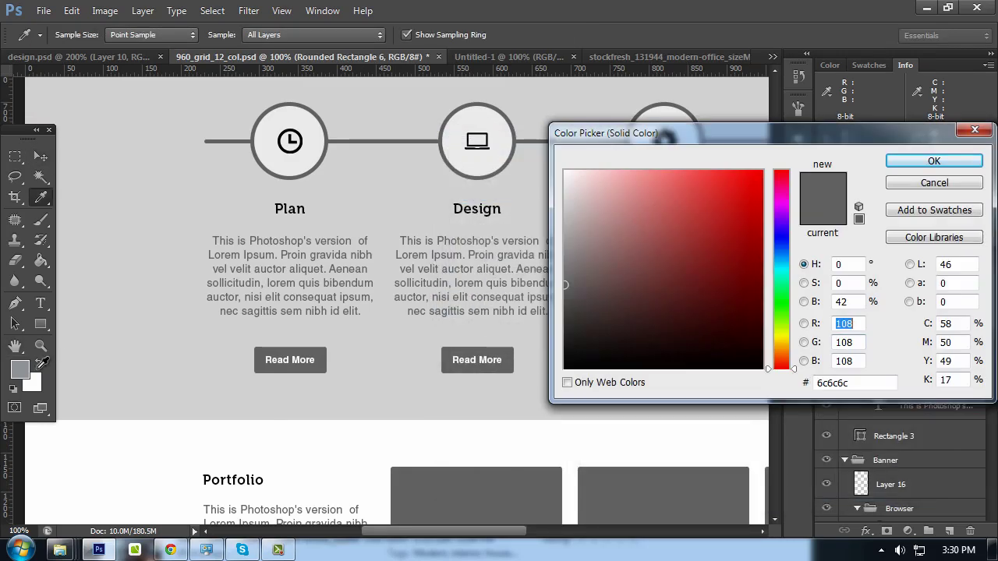
left_click(775, 216)
left_click(905, 160)
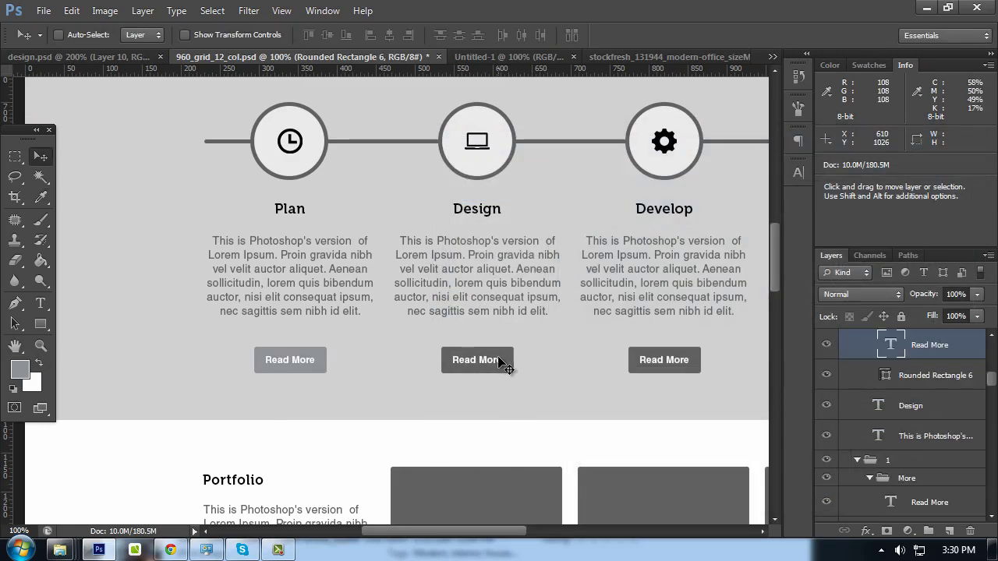
Recolour the Design and Develop Read More buttons to grey 9a9c9f
double_click(884, 390)
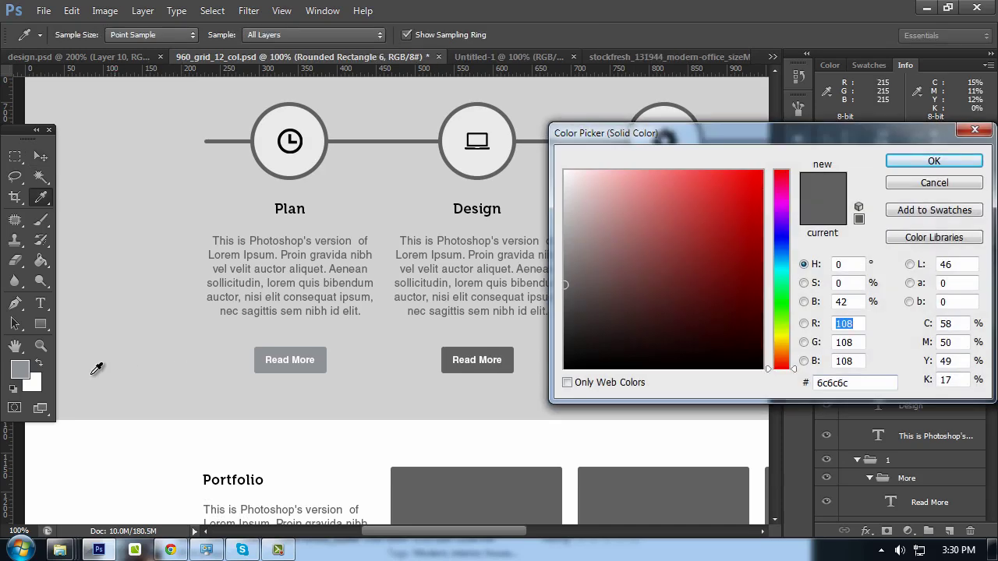
left_click(289, 363)
left_click(933, 184)
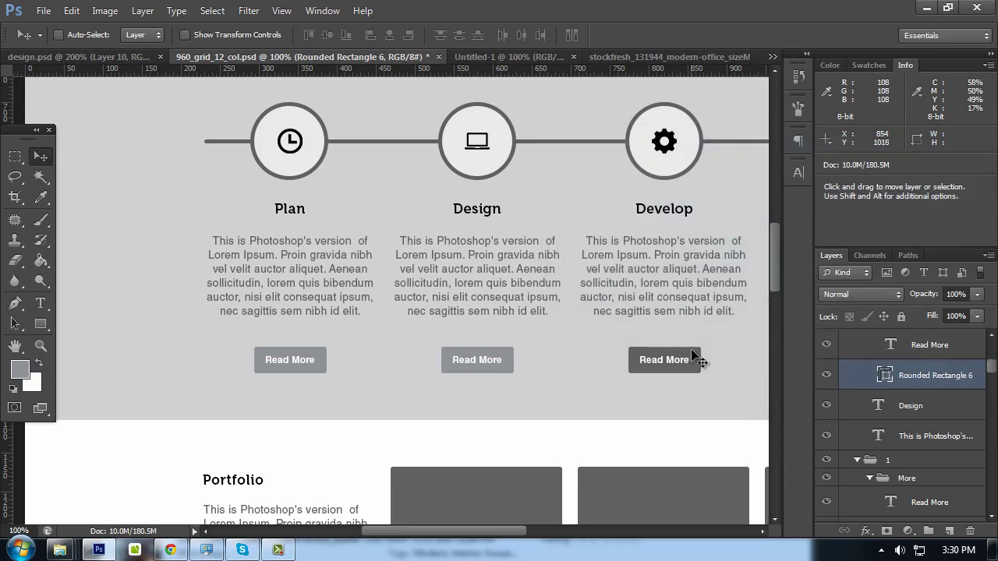
double_click(885, 358)
left_click(28, 370)
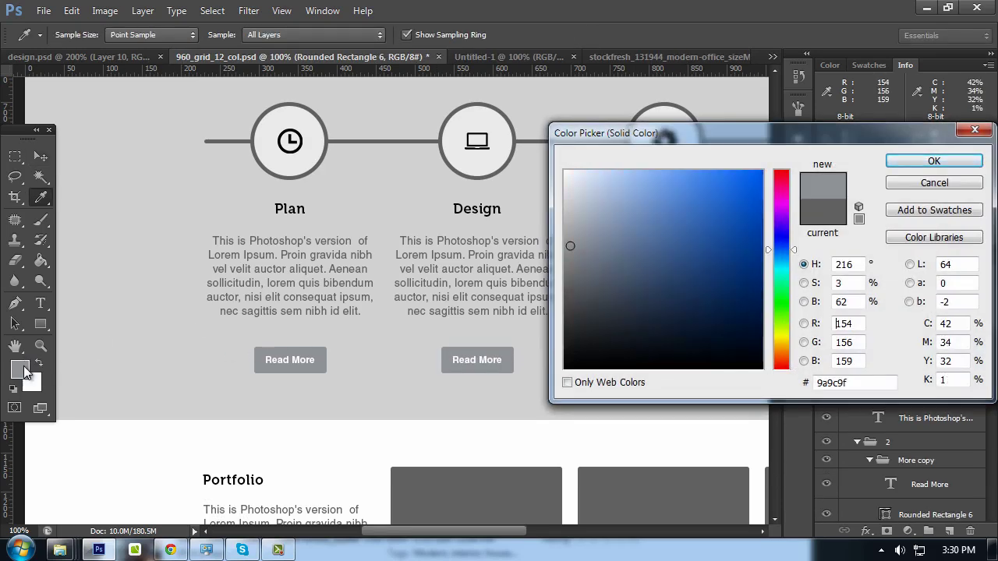
left_click(933, 162)
Recolour the Launch button's Rounded Rectangle 6 to grey 9a9c9f
scroll(631, 207, "right", 5)
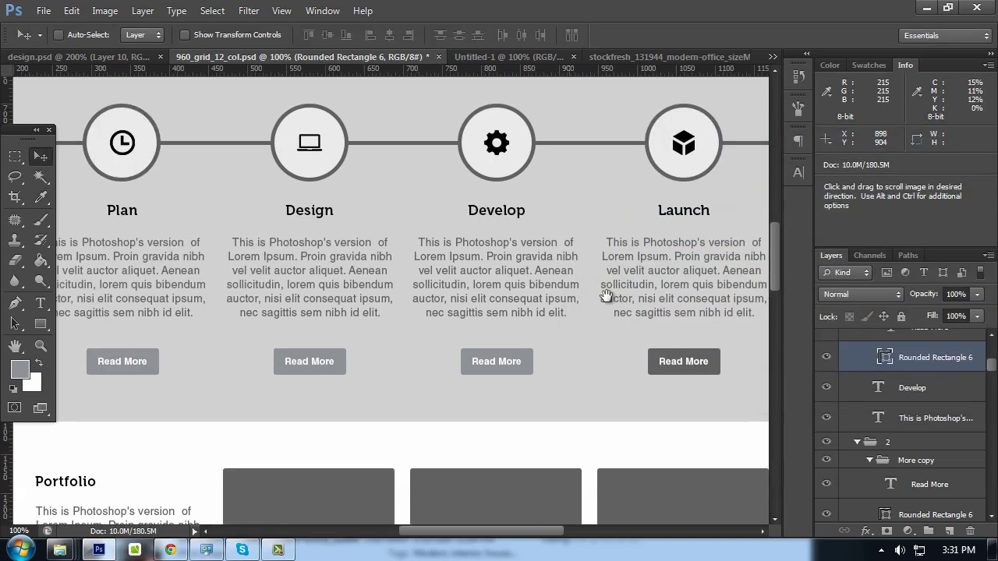
left_click(721, 361, "ctrl")
double_click(885, 344)
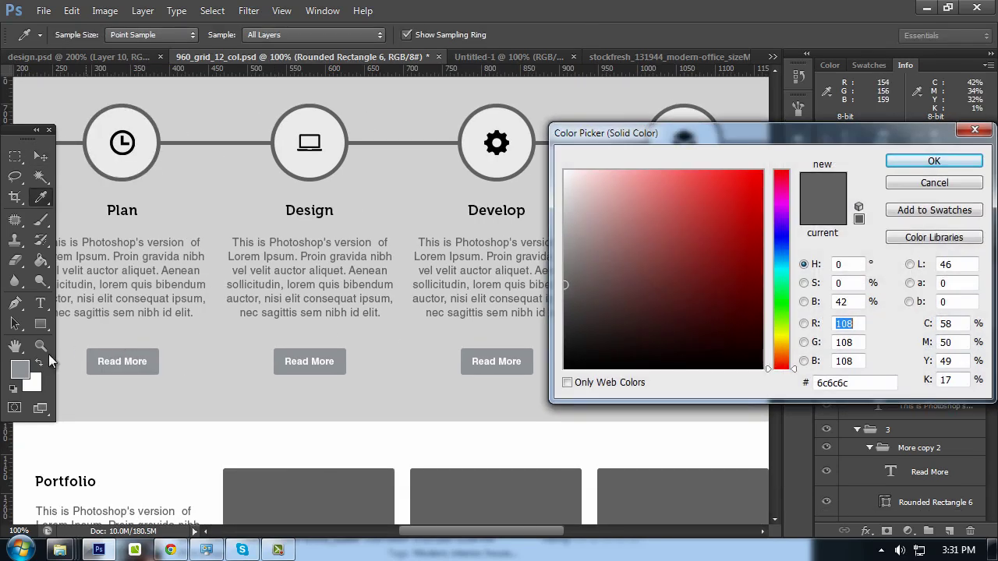
left_click(29, 366)
key("Return")
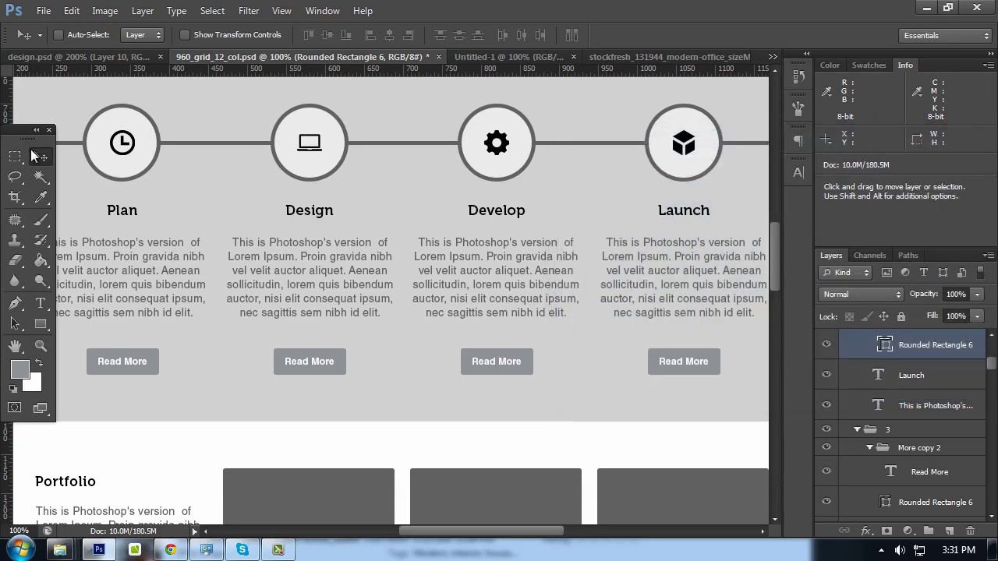
Preview the full Plan–Launch row with the panels hidden
key("v")
left_click_drag(317, 232, 408, 207)
key("Tab")
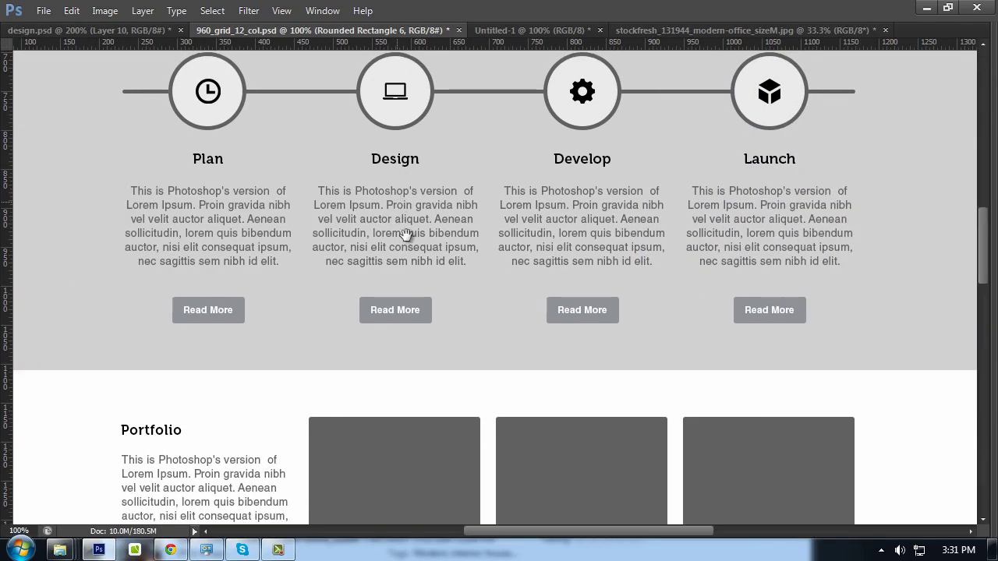
left_click_drag(408, 134, 445, 242)
key("Tab")
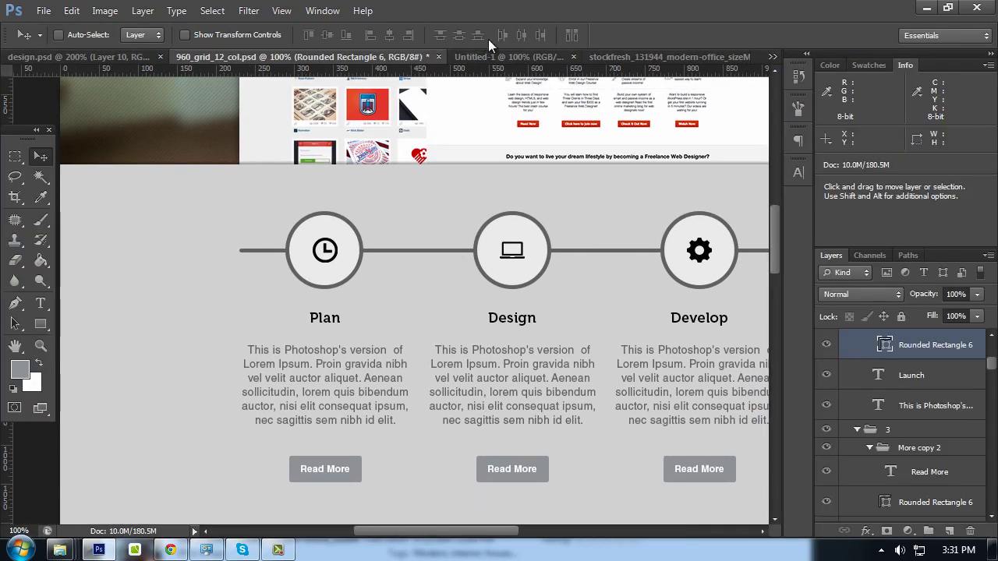
Sample #eeeeee from the Untitled-1 swatches as the background colour
left_click(499, 56)
left_click(33, 382)
left_click(426, 282)
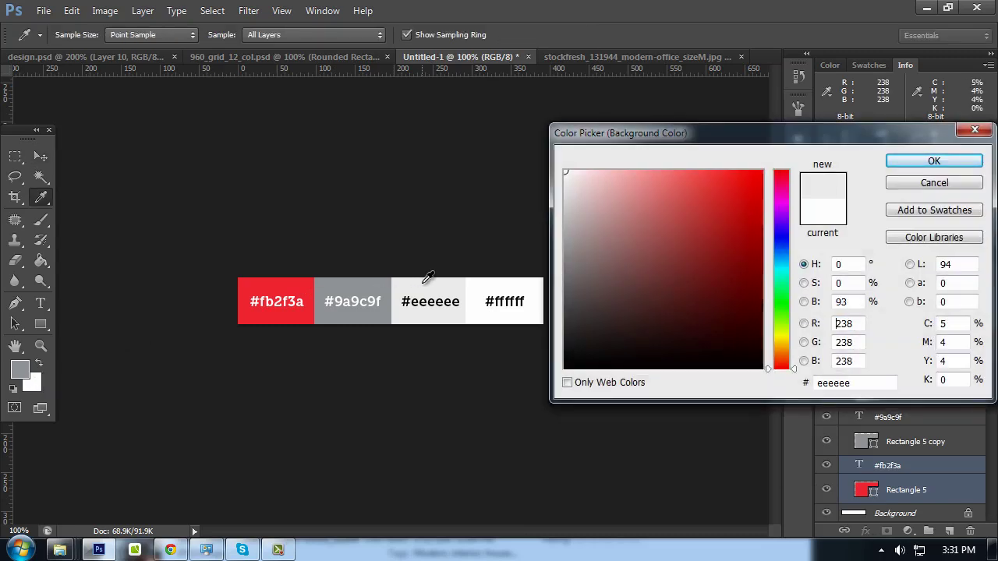
left_click(934, 161)
key("v")
Fill the section background Rectangle 3 in 960_grid_12_col.psd with #eeeeee
left_click(90, 56)
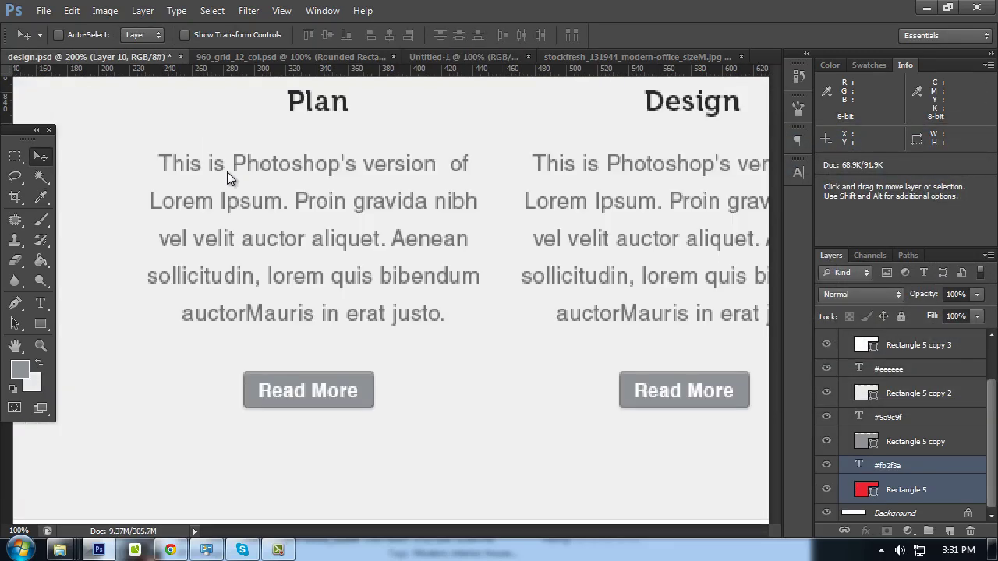
left_click(138, 127, "ctrl")
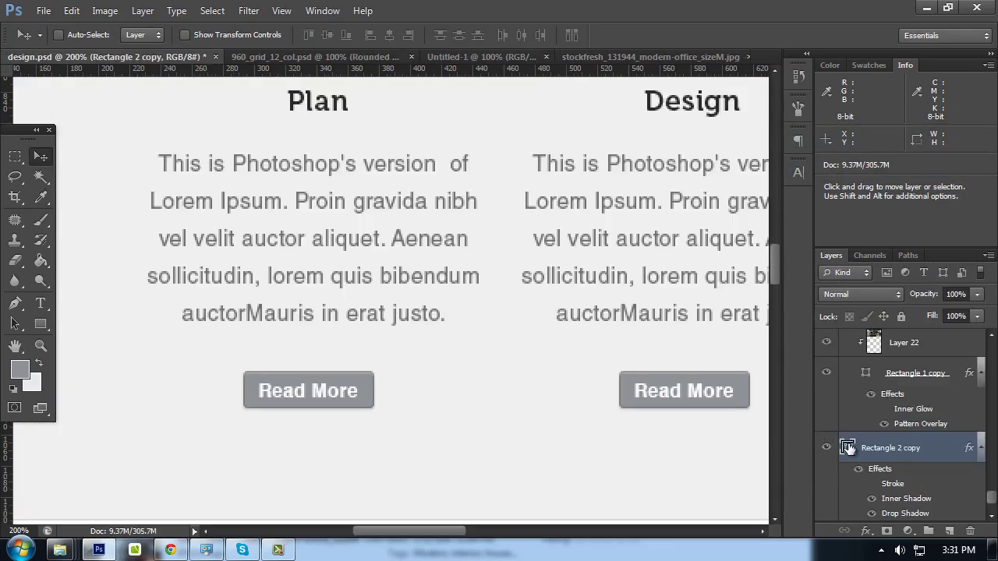
left_click(382, 56)
scroll(265, 214, "down", 1)
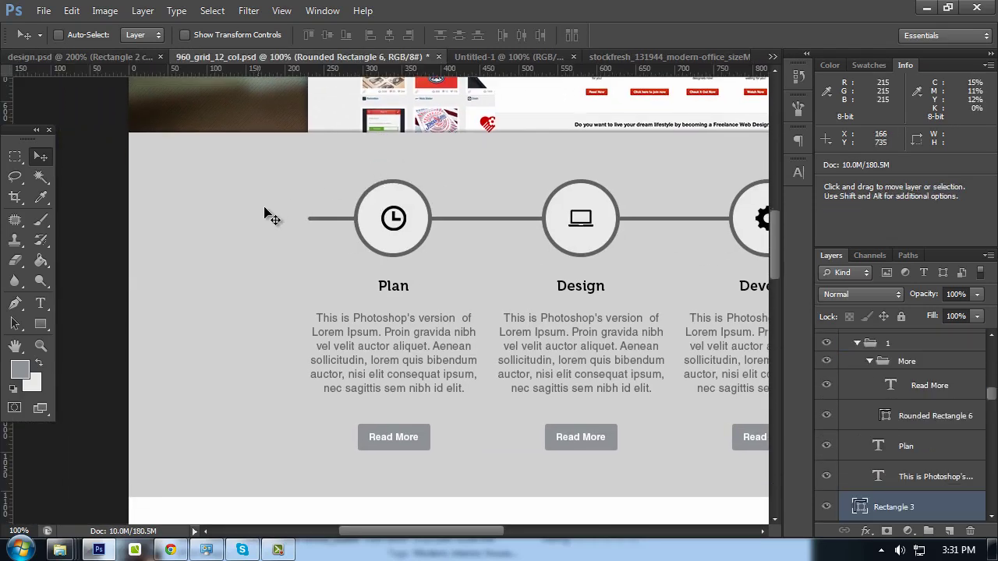
double_click(860, 507)
left_click(38, 382)
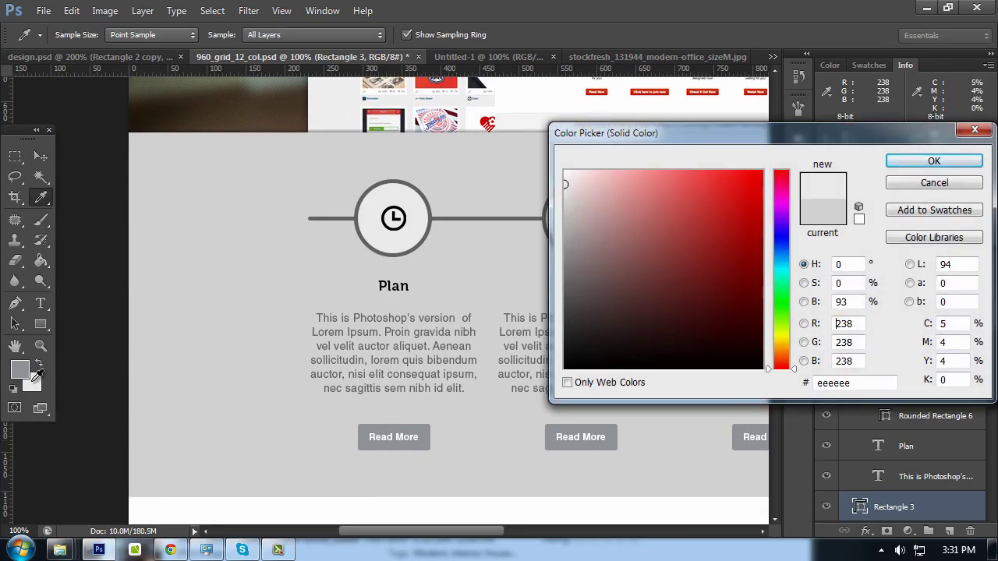
left_click(928, 161)
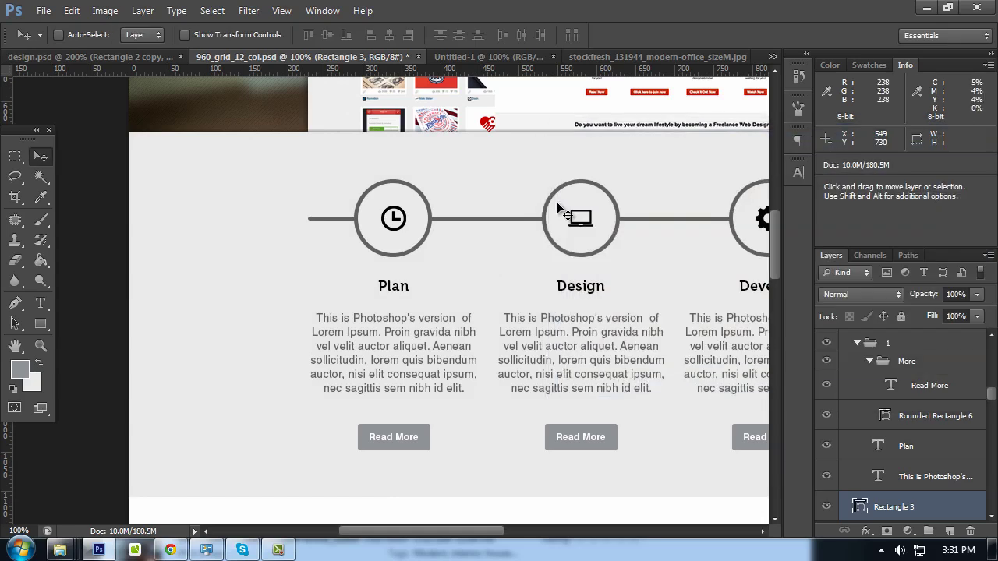
Zoom to 200% and preview the lightened section with the panels hidden
key("ctrl+plus")
key("Tab")
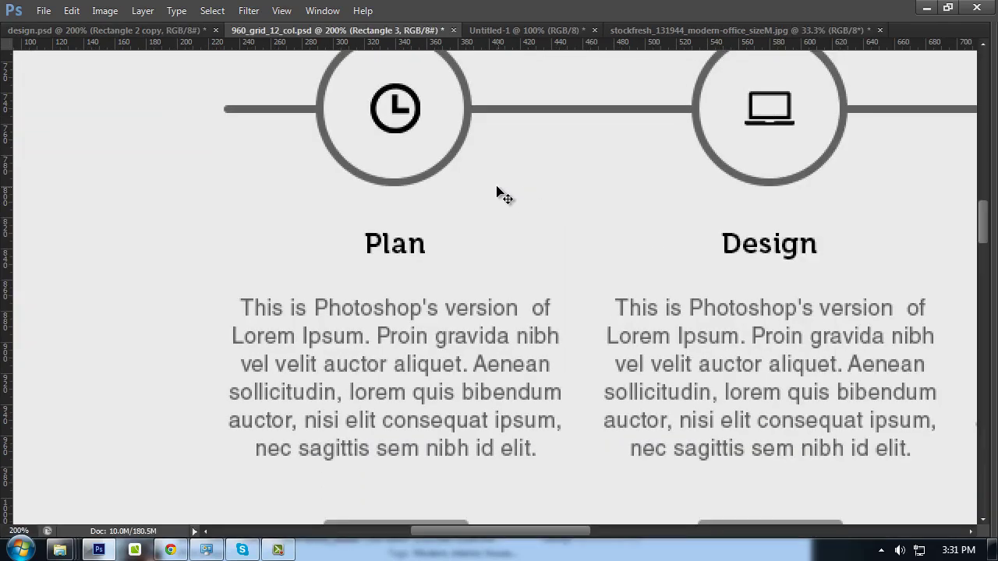
scroll(499, 193, "up", 2)
scroll(500, 194, "up", 2)
scroll(501, 194, "up", 1)
scroll(503, 196, "down", 2)
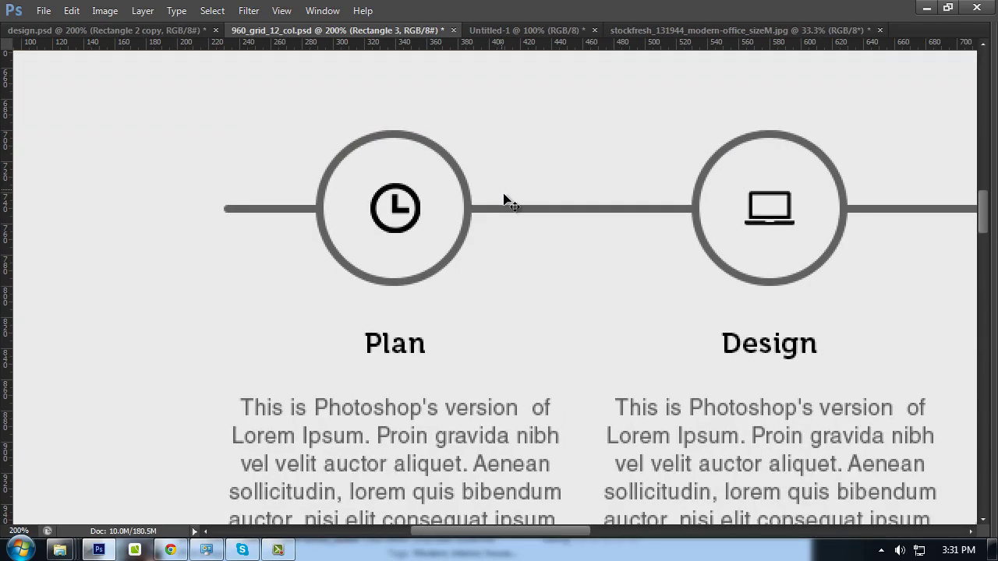
scroll(504, 201, "down", 1)
scroll(504, 201, "down", 2)
scroll(504, 201, "down", 1, "alt")
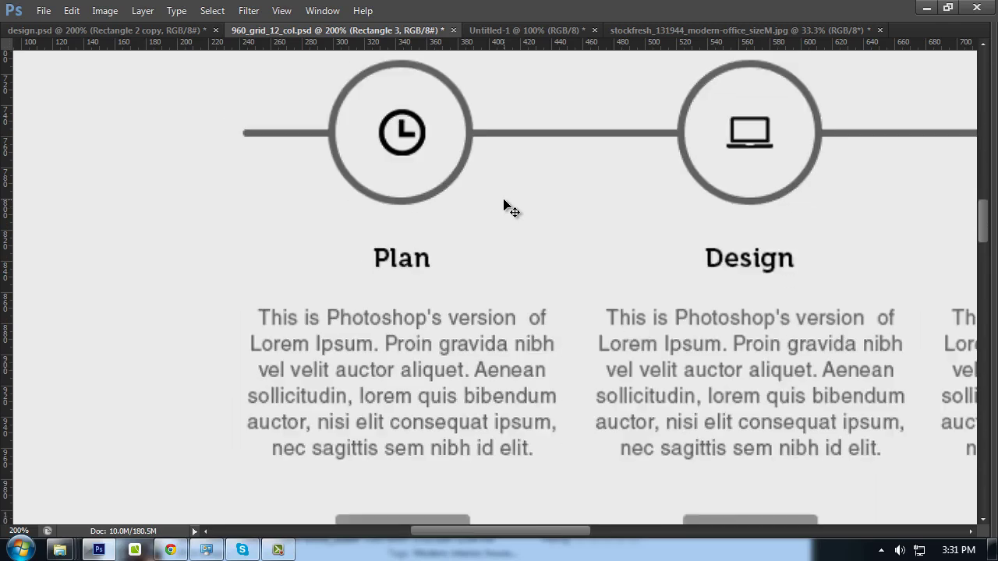
scroll(504, 203, "down", 1, "alt")
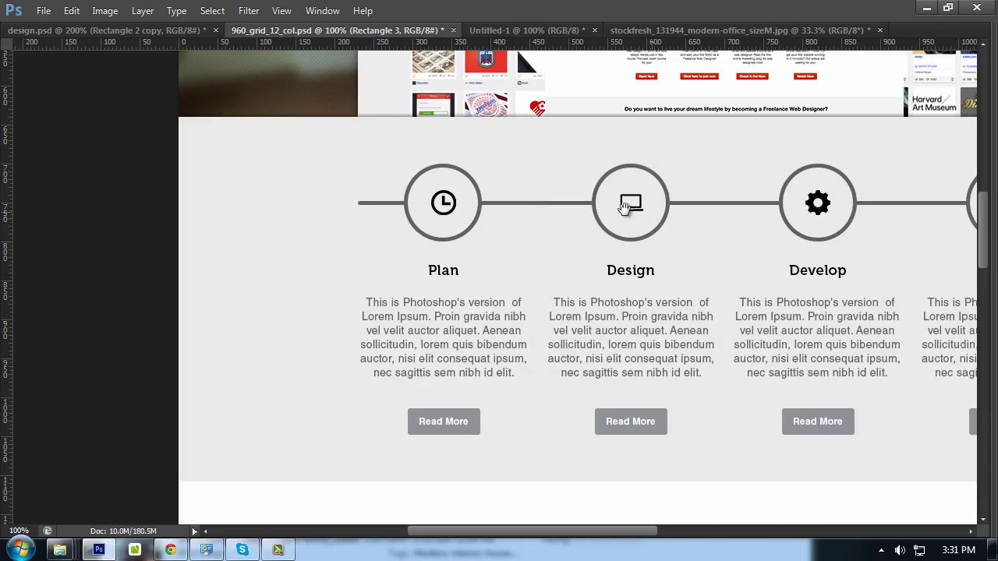
left_click_drag(636, 209, 453, 208)
key("Tab")
scroll(457, 216, "down", 1)
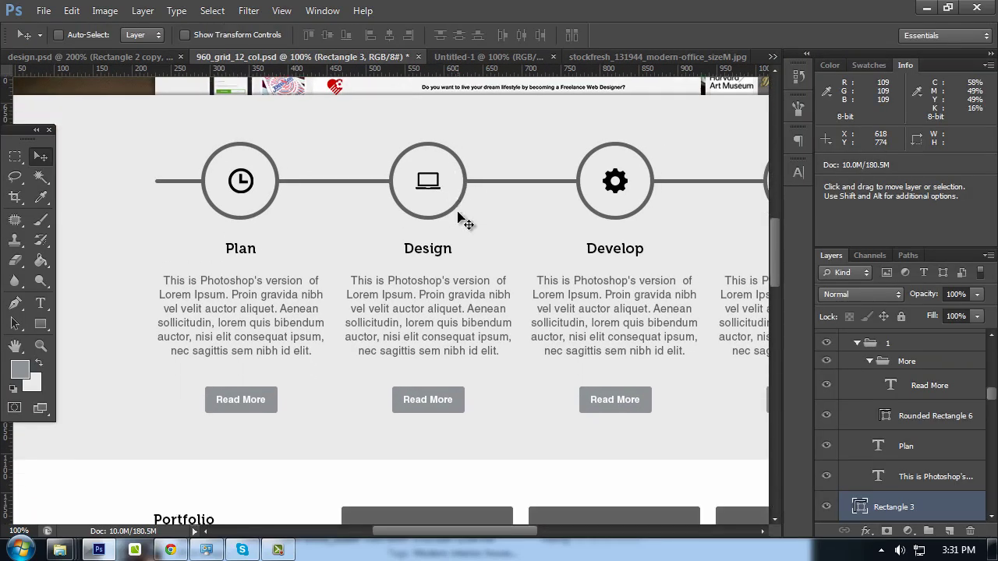
scroll(460, 241, "down", 1)
scroll(473, 273, "up", 2)
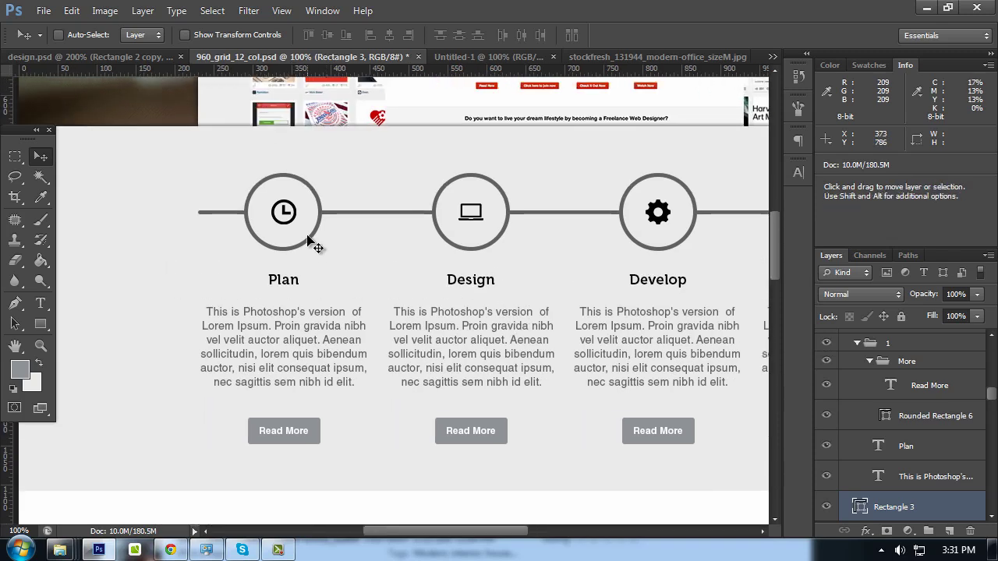
Change the connector line Rounded Rectangle 5 from 6c6c6c to #dddddd
left_click(332, 216, "ctrl")
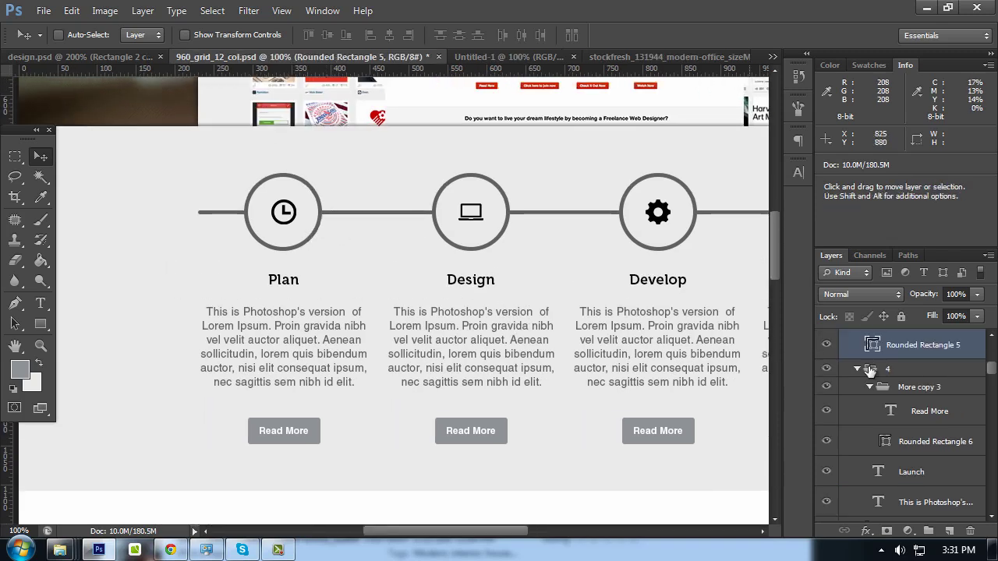
left_click(827, 345)
left_click(828, 345)
double_click(873, 344)
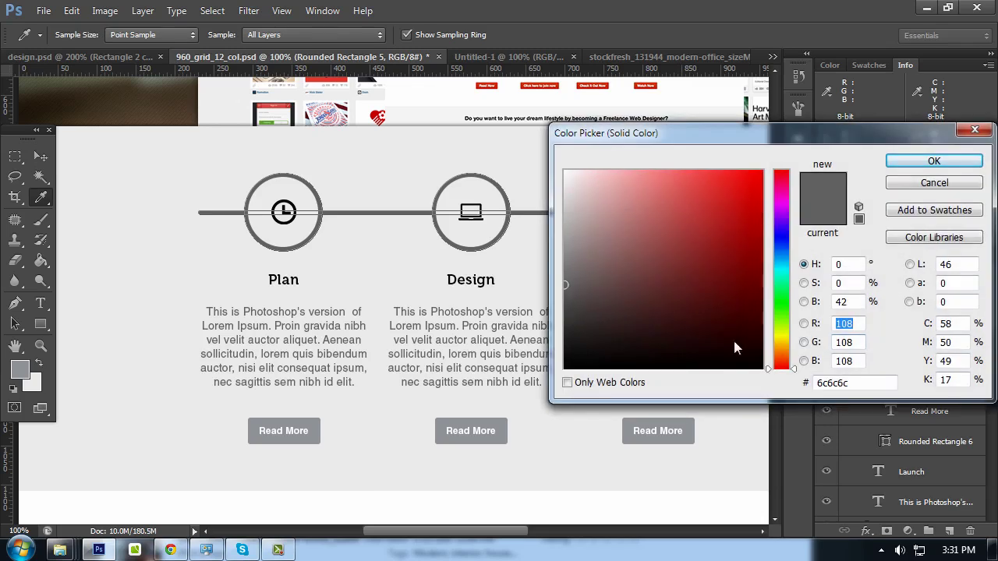
double_click(833, 382)
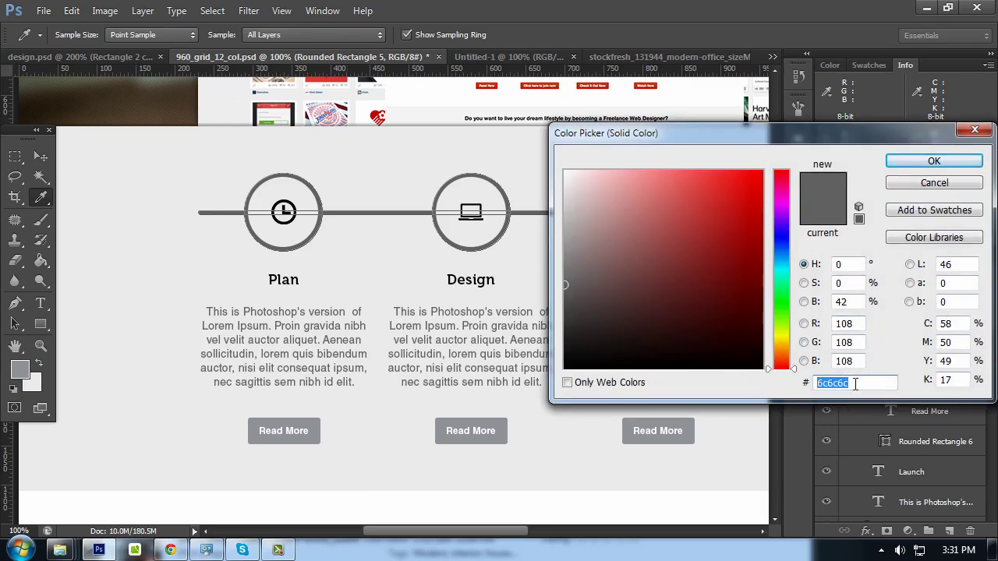
type("dddddd")
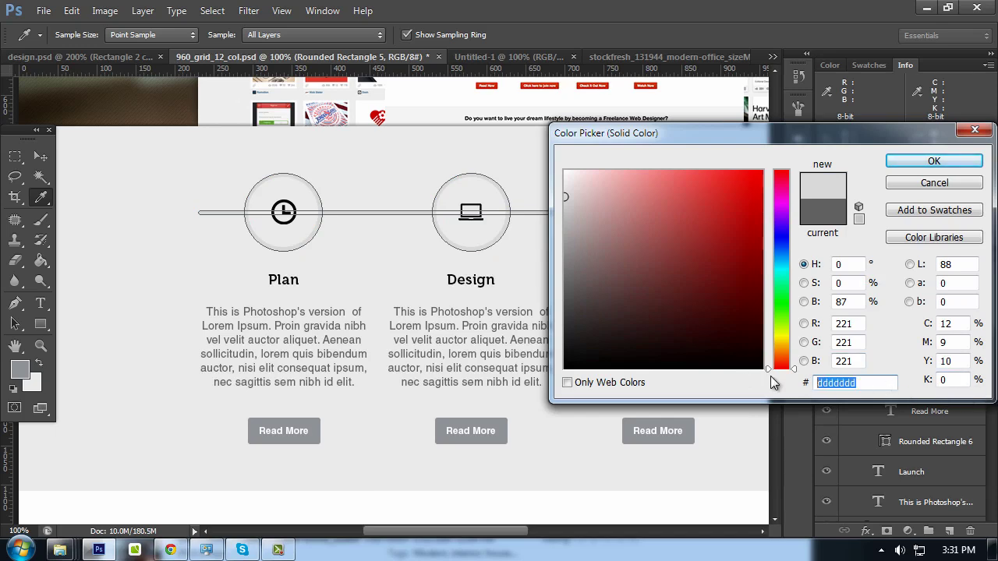
type("dddddd")
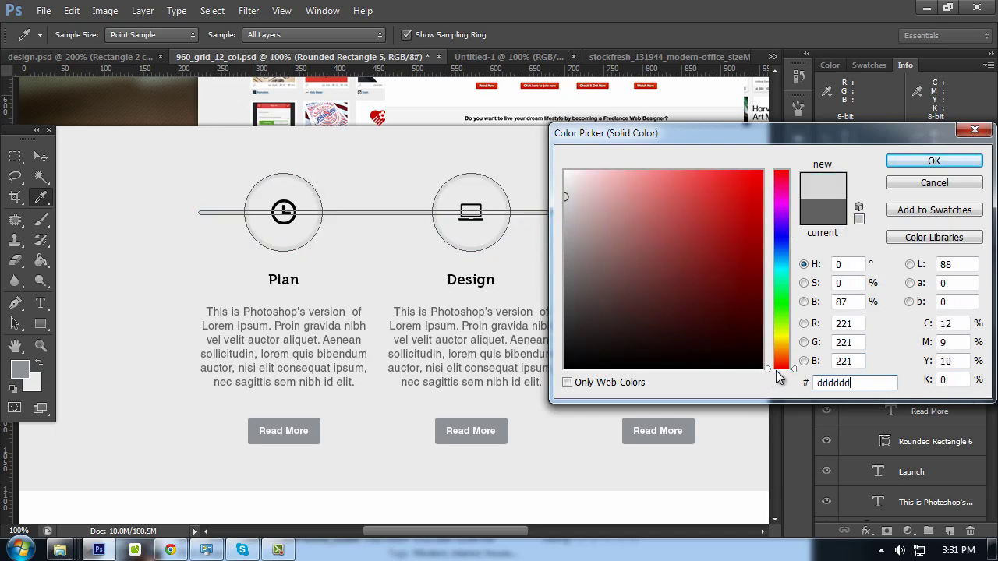
key("Return")
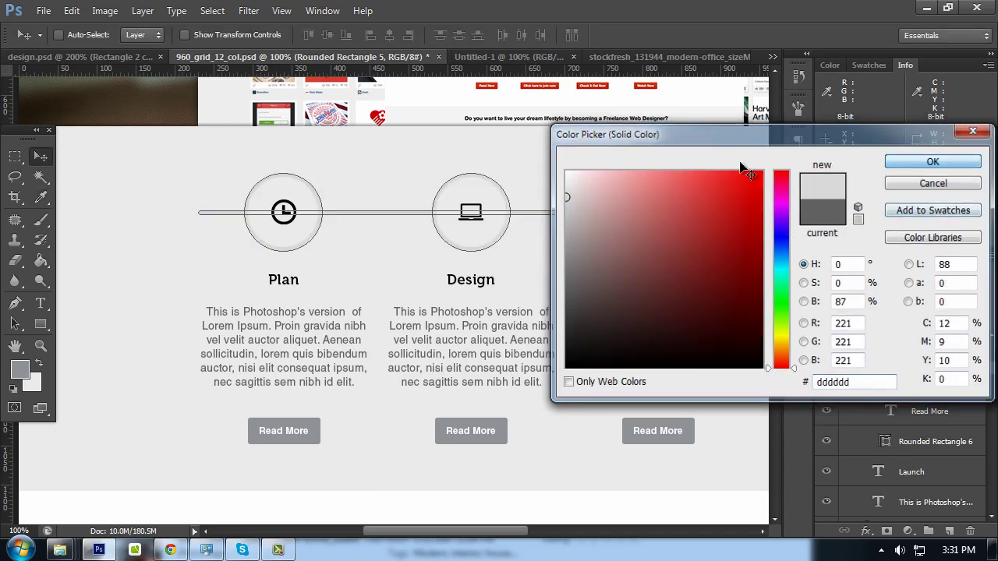
Preview the design with guides hidden, ending zoomed to 200% on the Plan icon
scroll(584, 190, "up", 1)
key("ctrl+semicolon")
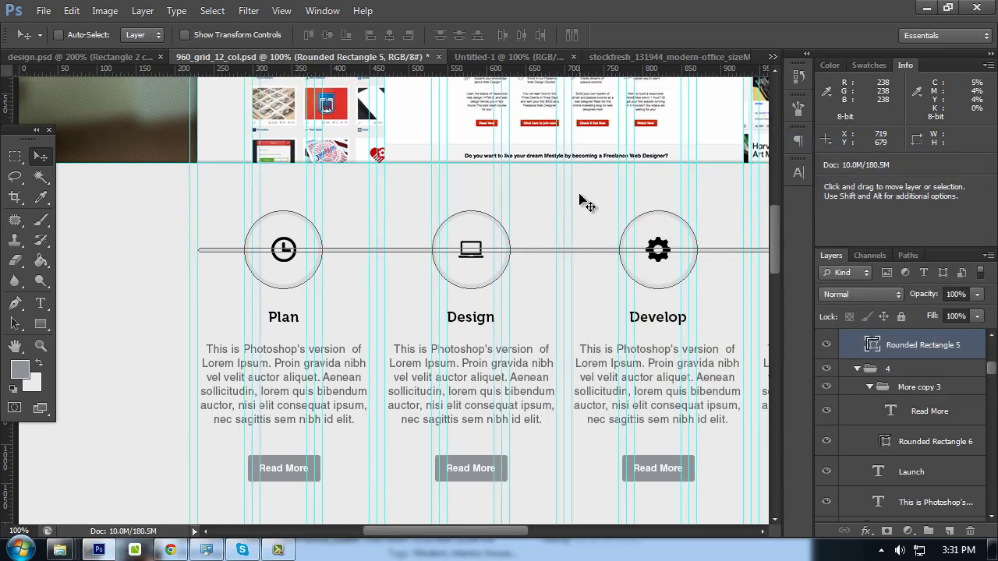
key("ctrl+h")
key("ctrl+plus")
key("ctrl+minus")
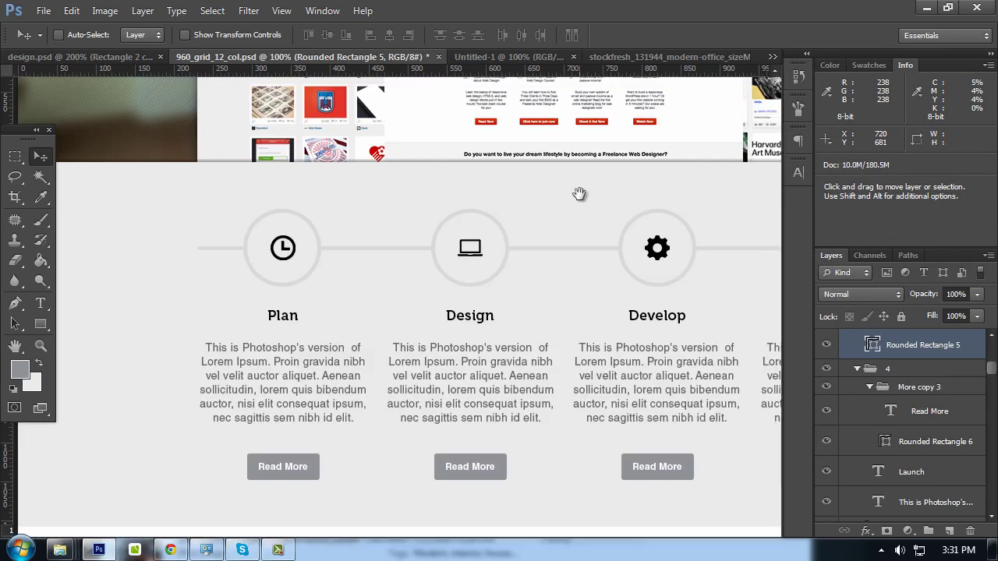
key("Tab")
scroll(579, 195, "down", 2)
scroll(569, 199, "down", 1)
scroll(540, 275, "up", 2)
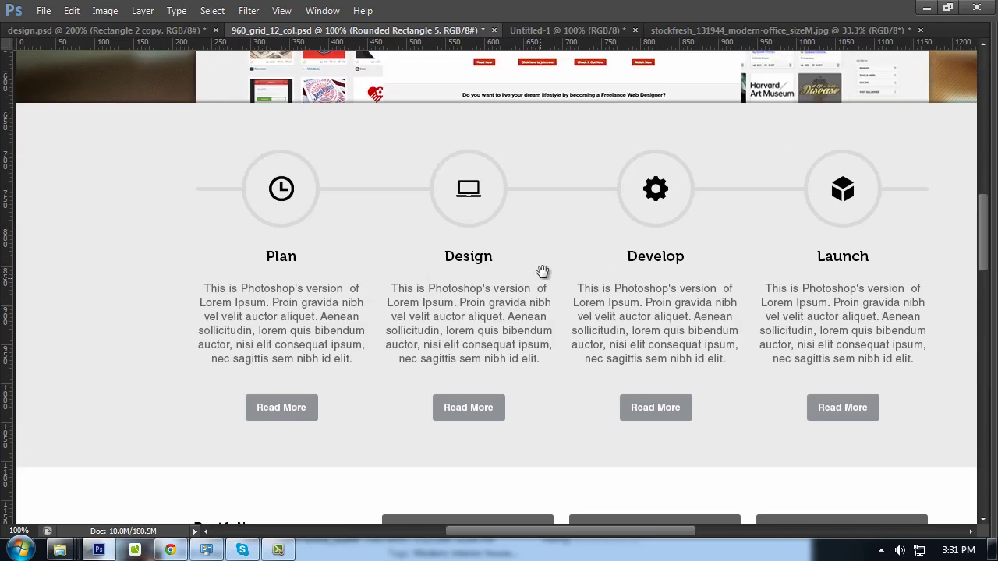
key("Tab")
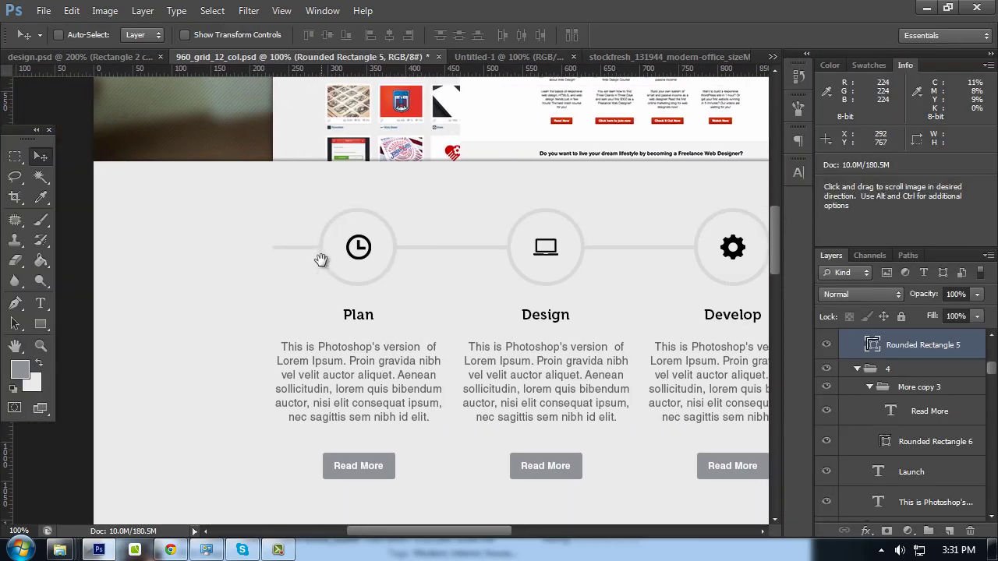
key("ctrl+plus")
Apply a #666666 Color Overlay to the iconmonstr-time-icon clock layer
left_click(326, 176, "ctrl")
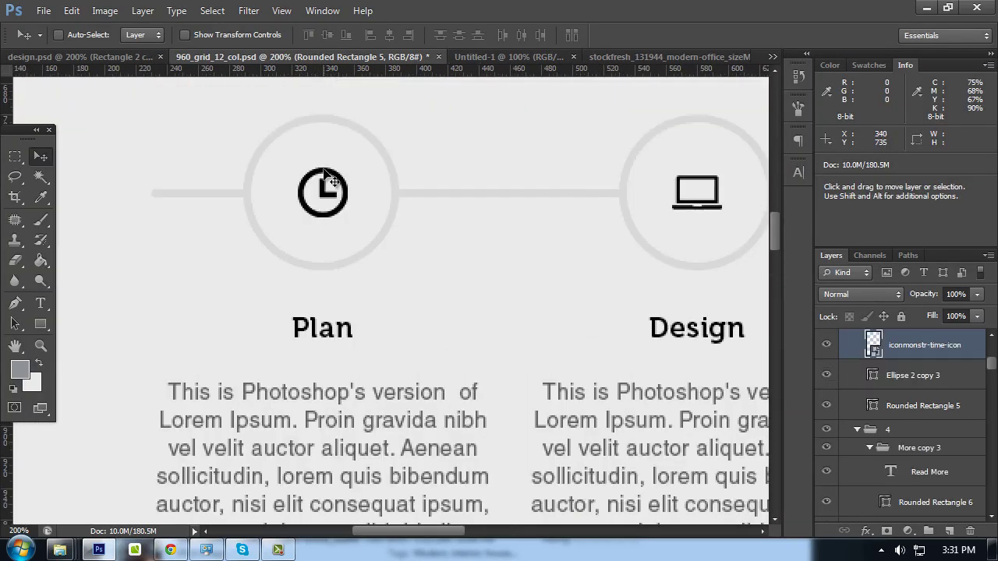
right_click(901, 349)
left_click(753, 78)
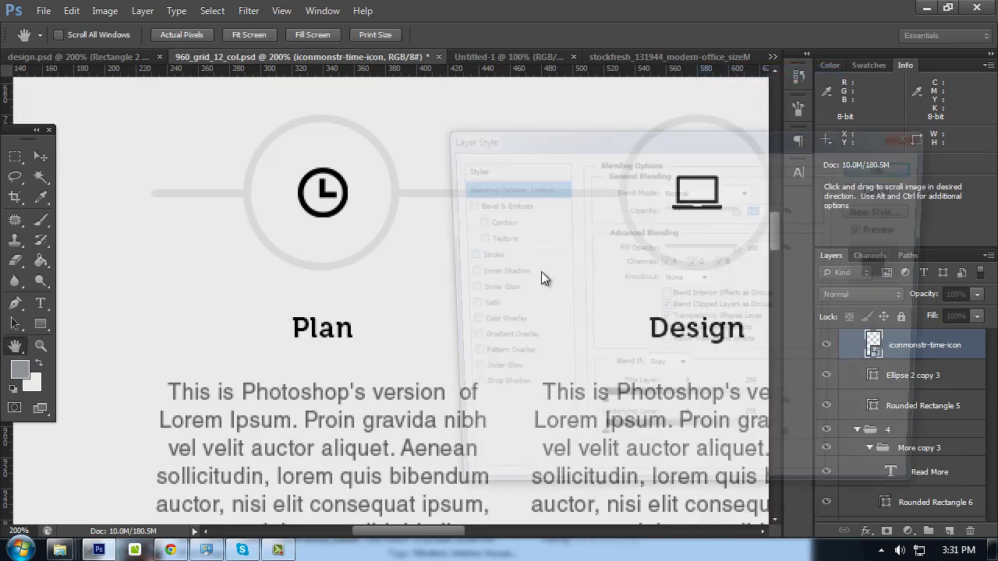
left_click(503, 323)
left_click(757, 190)
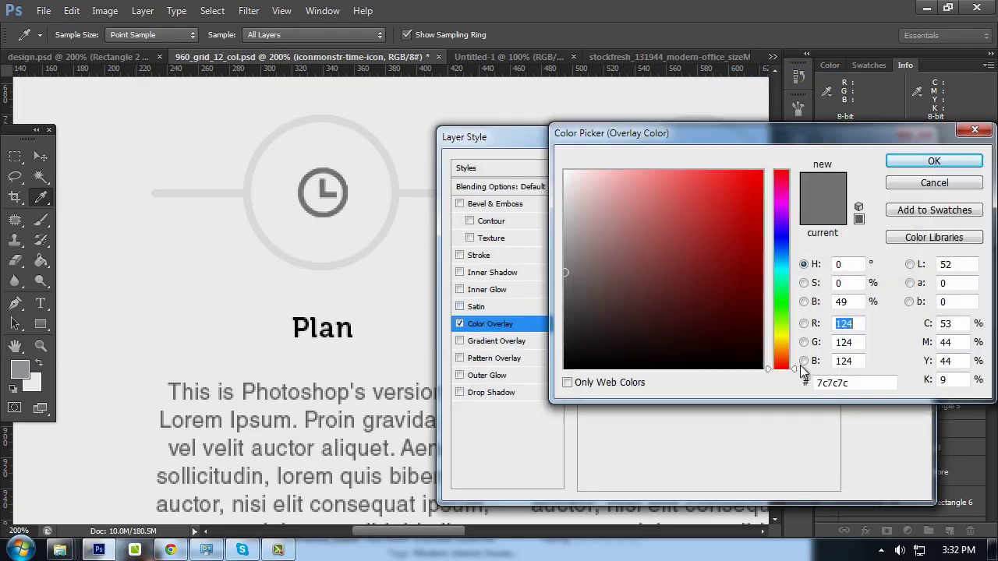
type("6")
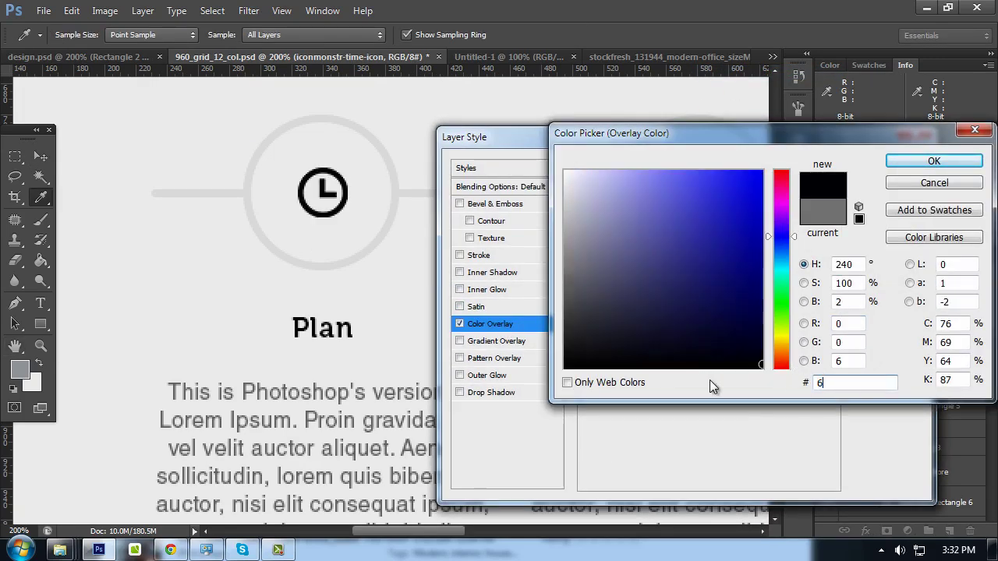
type("66666")
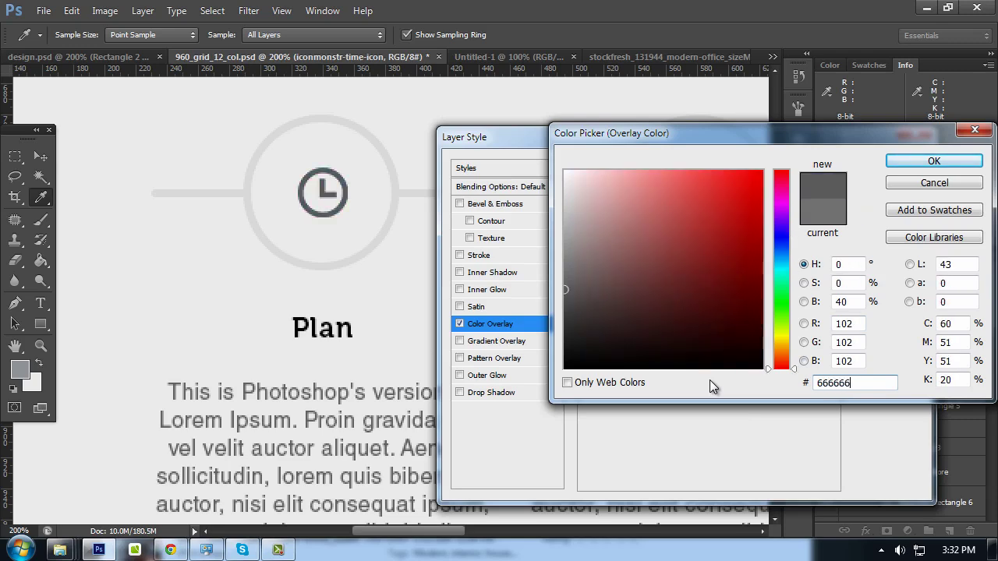
left_click(919, 165)
key("Return")
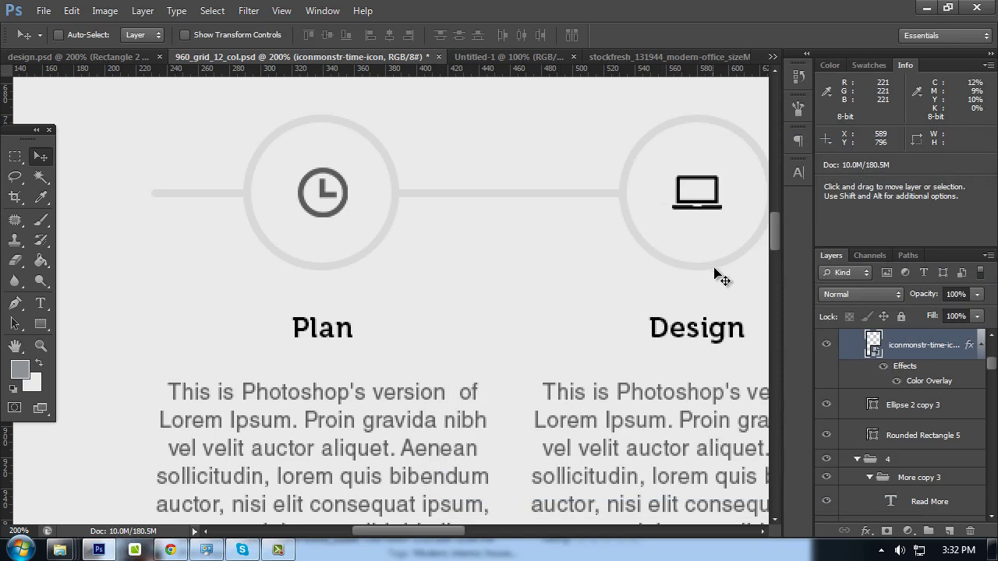
scroll(393, 268, "up", 3)
scroll(395, 258, "down", 3)
scroll(397, 252, "down", 2)
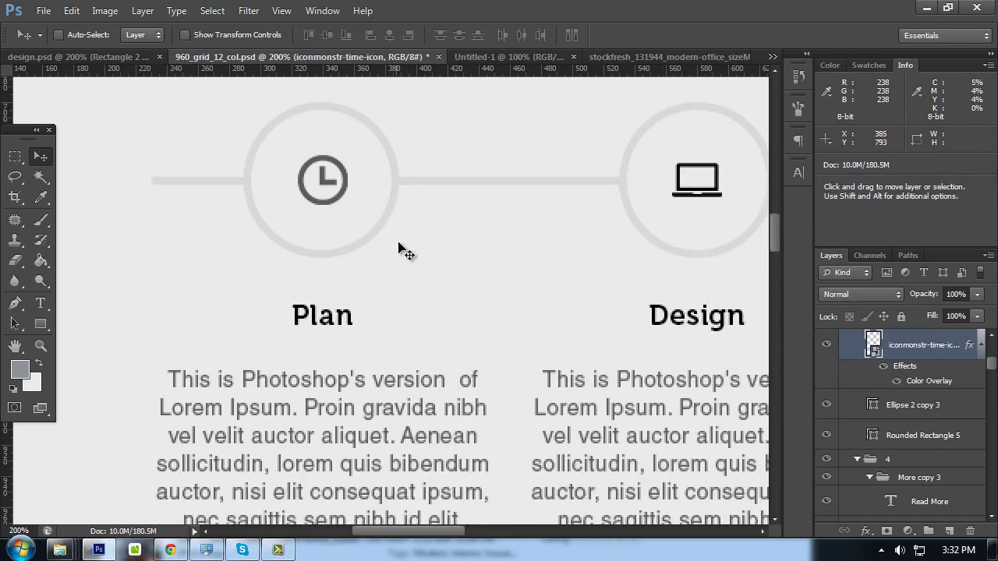
left_click(444, 182, "ctrl")
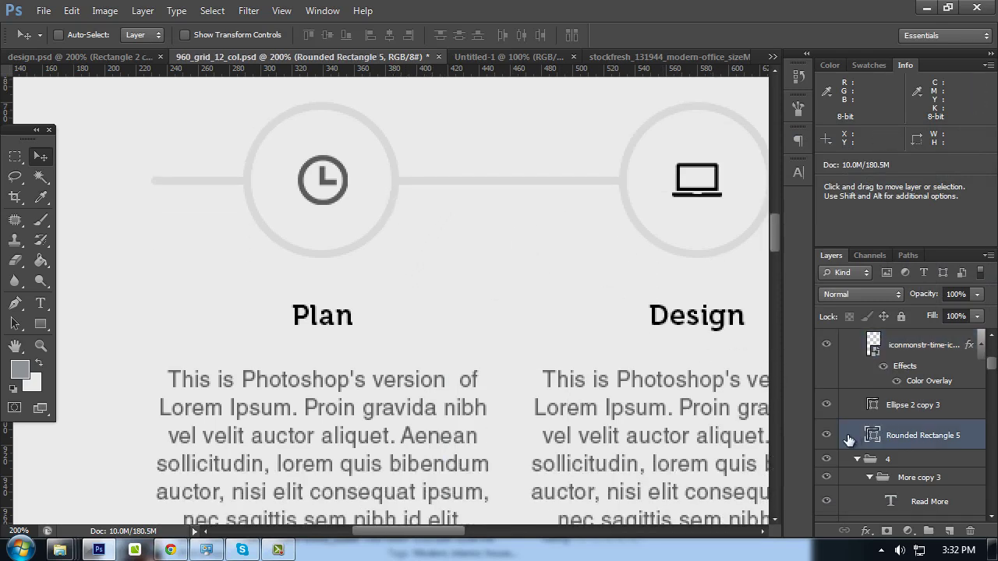
Toggle Rounded Rectangle 5's visibility to identify the connector line and rings
left_click(828, 437)
left_click(828, 436)
left_click(828, 437)
left_click(828, 437)
left_click(828, 437)
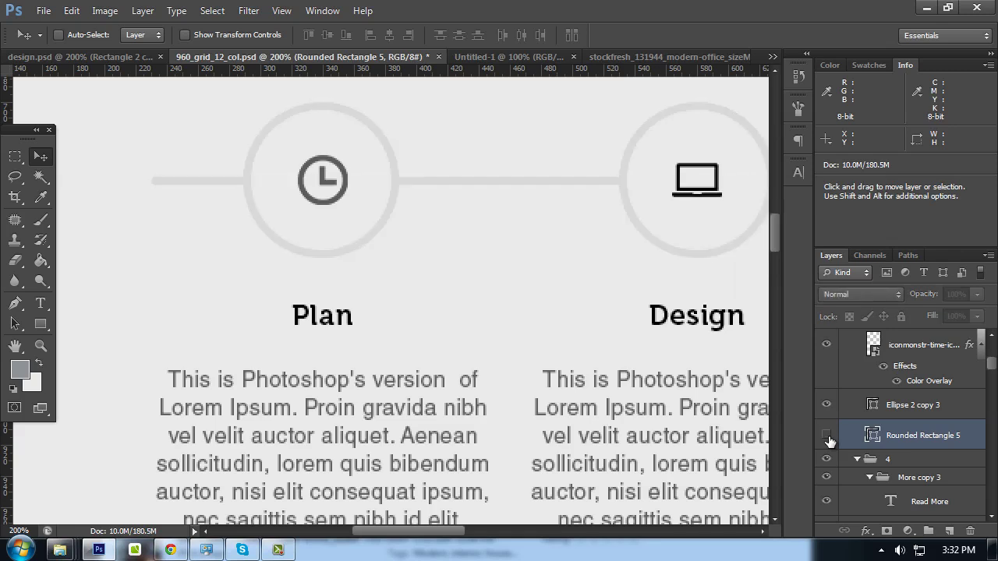
left_click(828, 436)
left_click(829, 437)
left_click(828, 437)
left_click(829, 437)
left_click(828, 436)
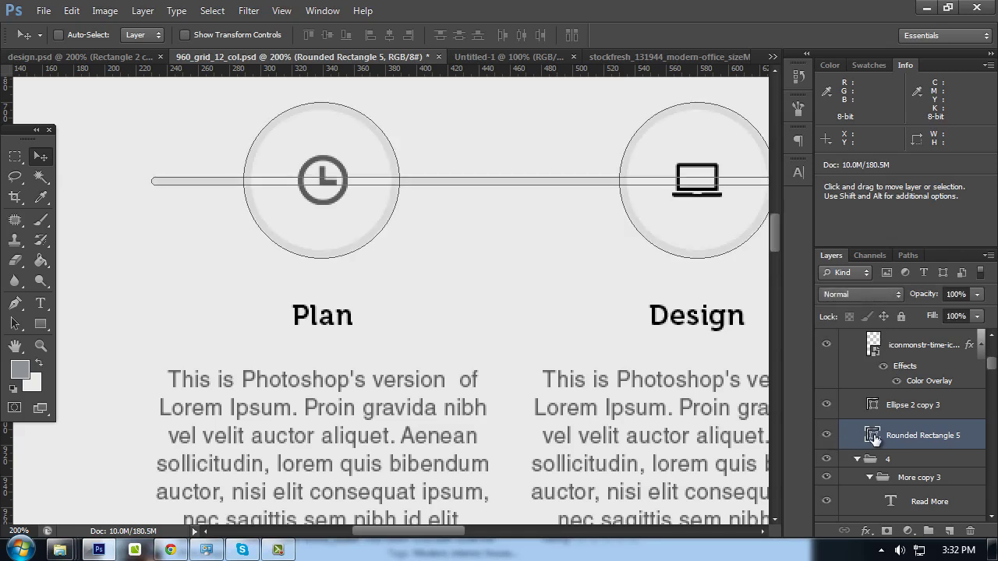
Add an Inner Shadow with 1 px distance, 1 px size and 30% opacity
right_click(905, 437)
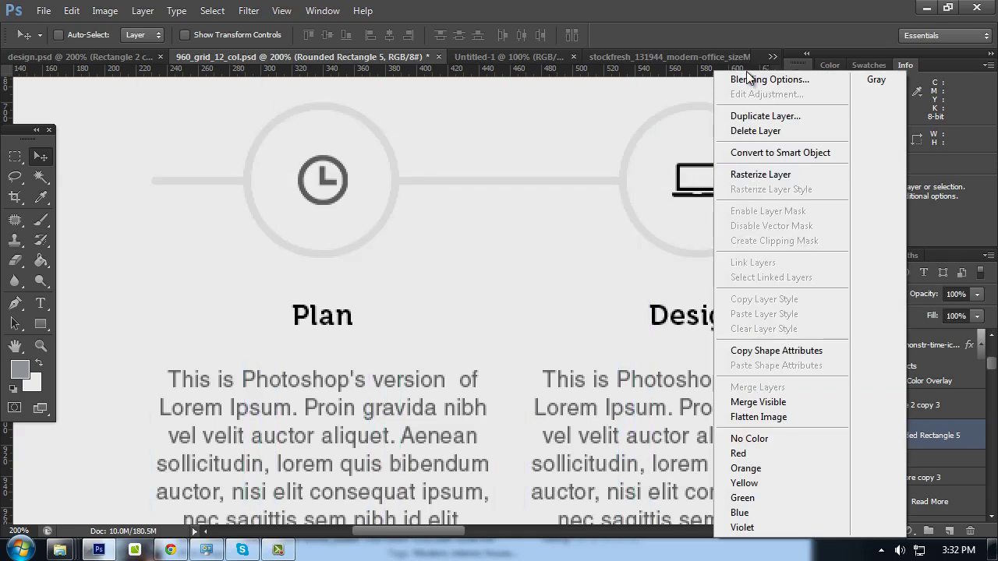
left_click(748, 79)
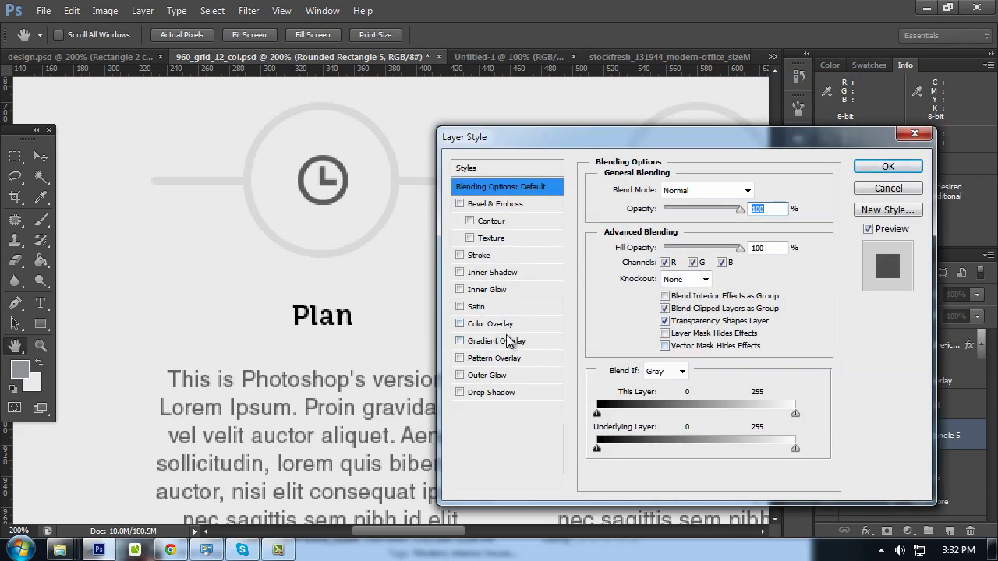
left_click(479, 275)
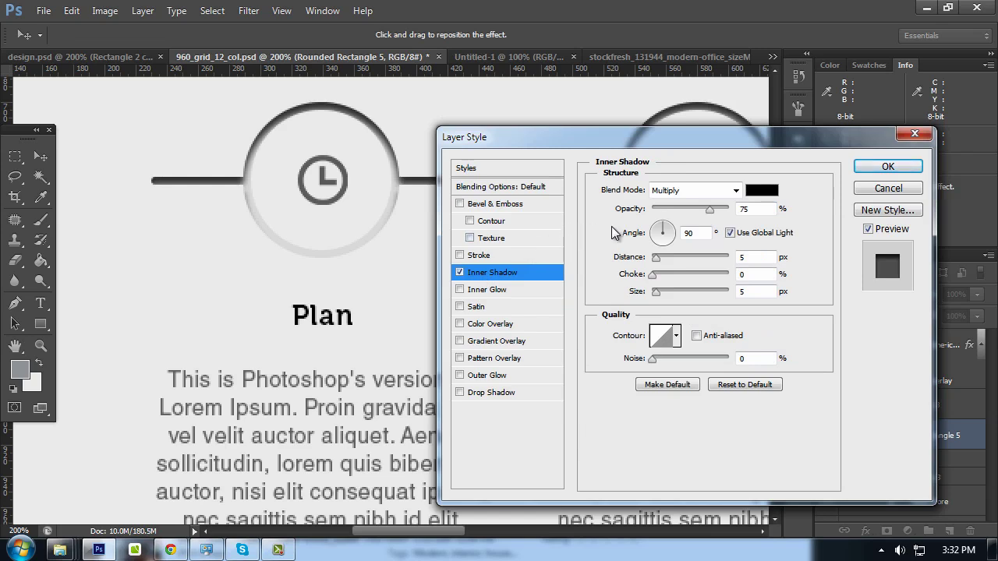
double_click(747, 257)
type("1")
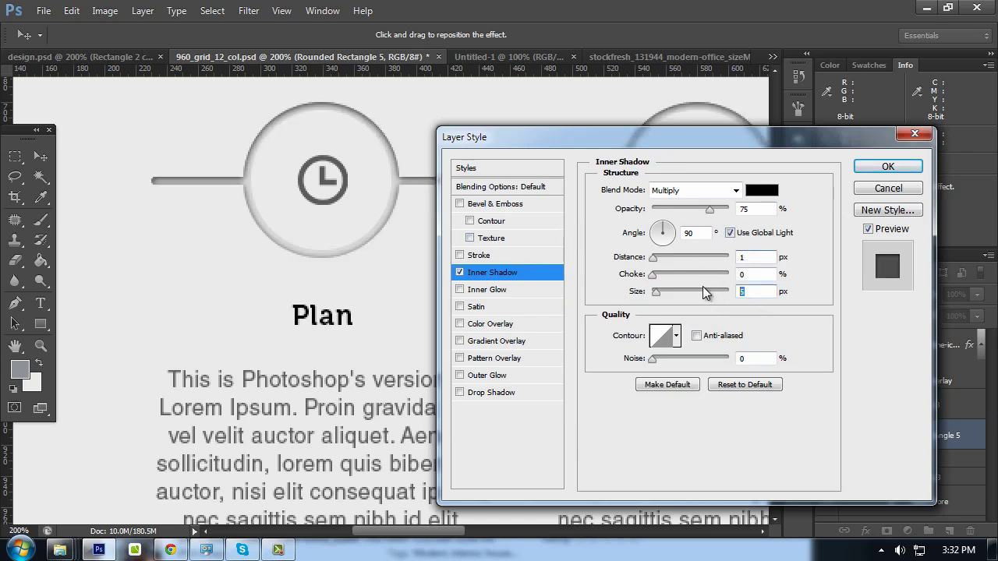
type("0")
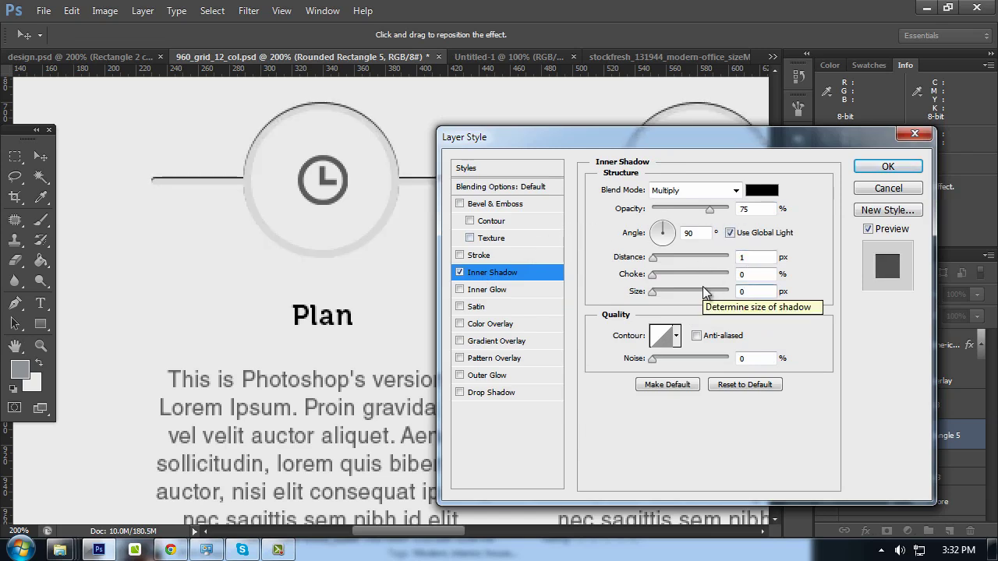
type("1")
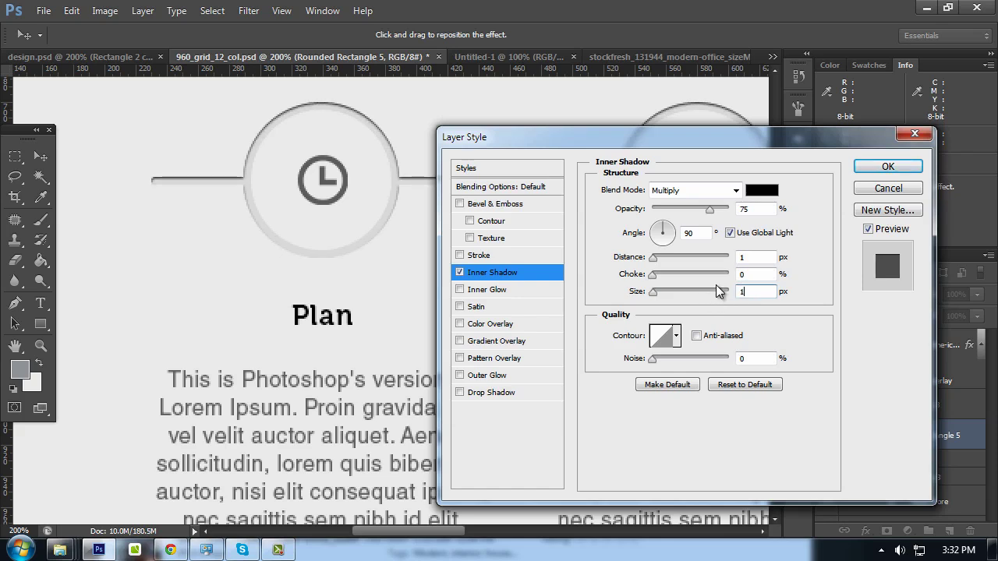
double_click(750, 209)
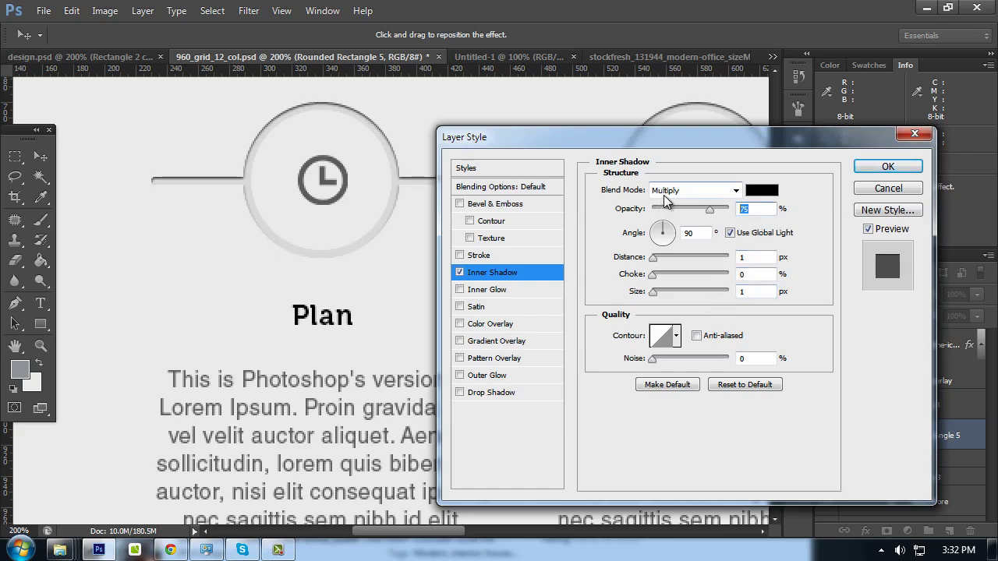
type("30")
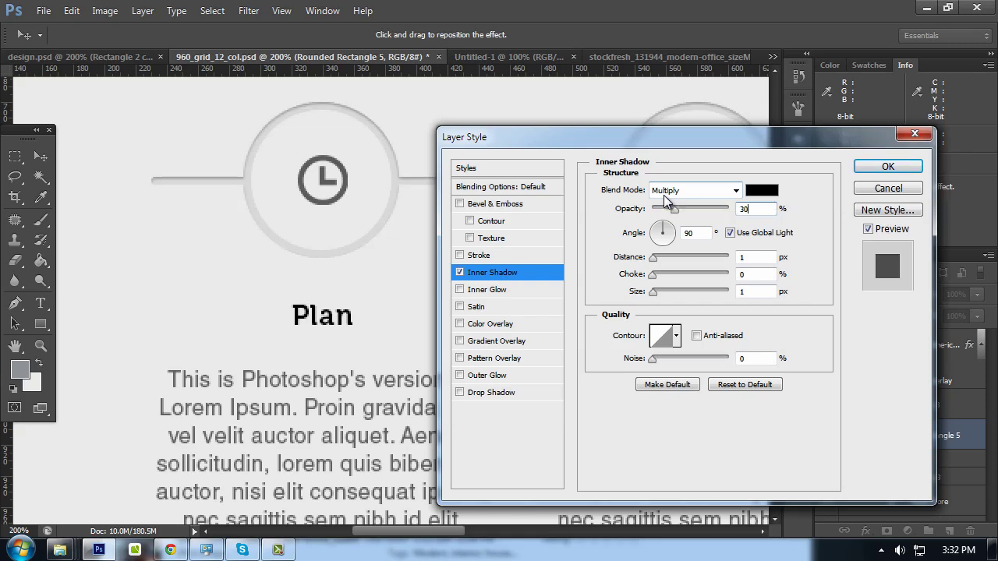
left_click(887, 167)
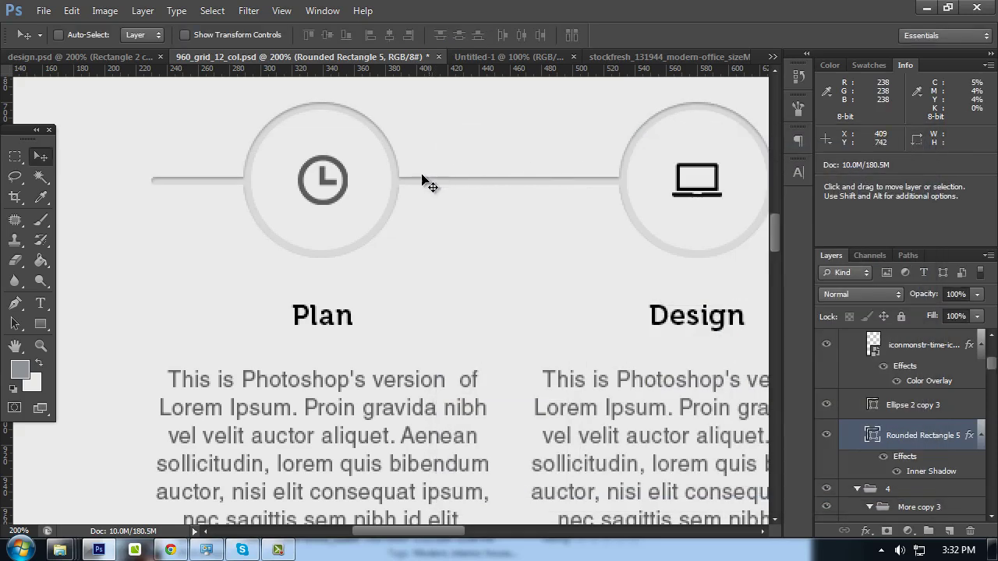
Add a reversed Gradient Overlay at 5% opacity to Rounded Rectangle 5
right_click(907, 434)
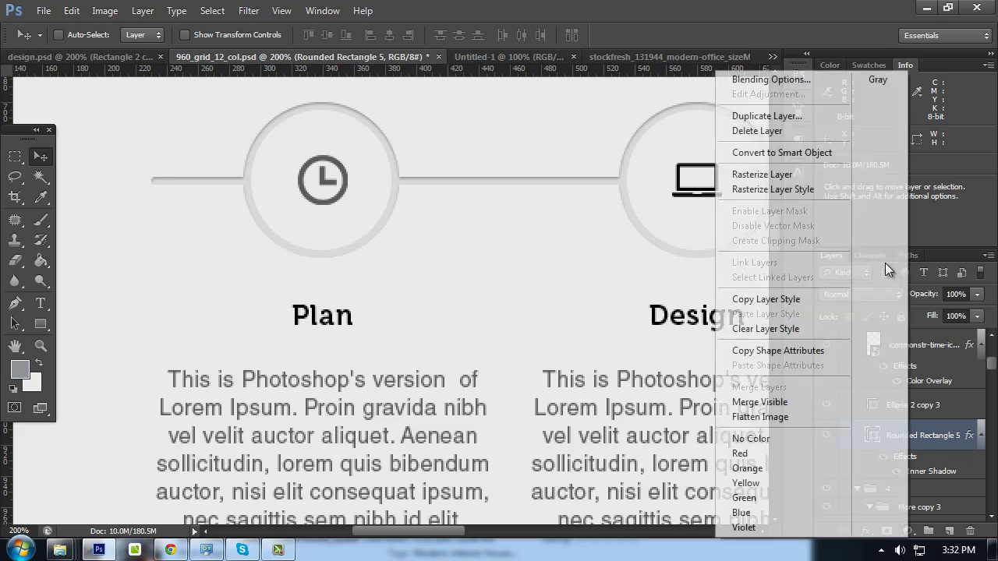
left_click(772, 79)
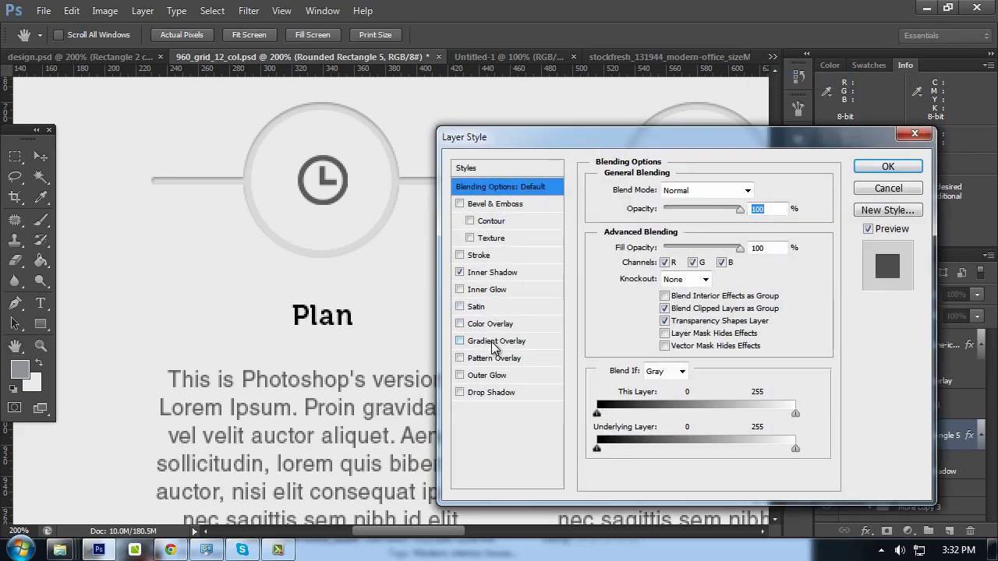
left_click(484, 341)
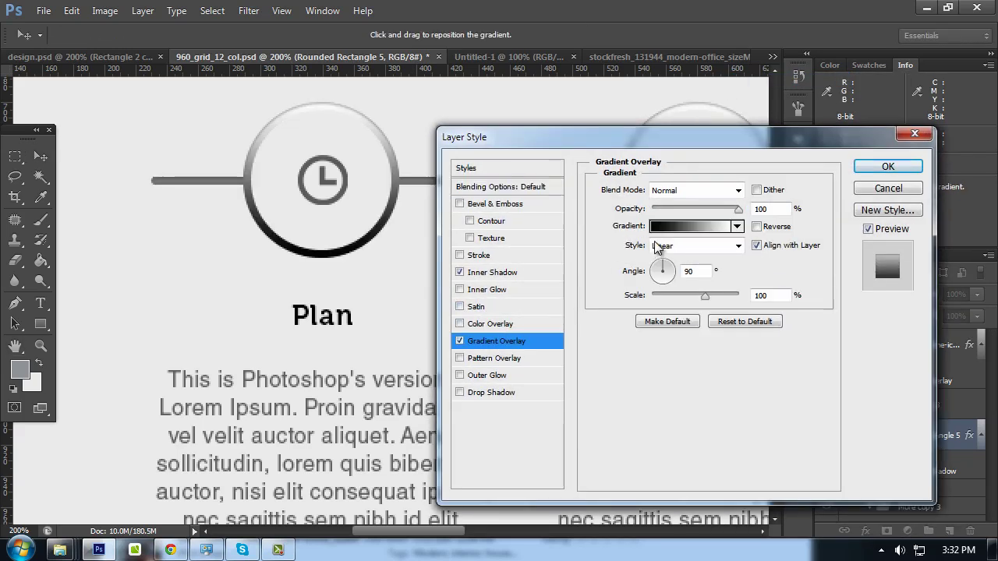
left_click(756, 226)
left_click_drag(737, 209, 651, 210)
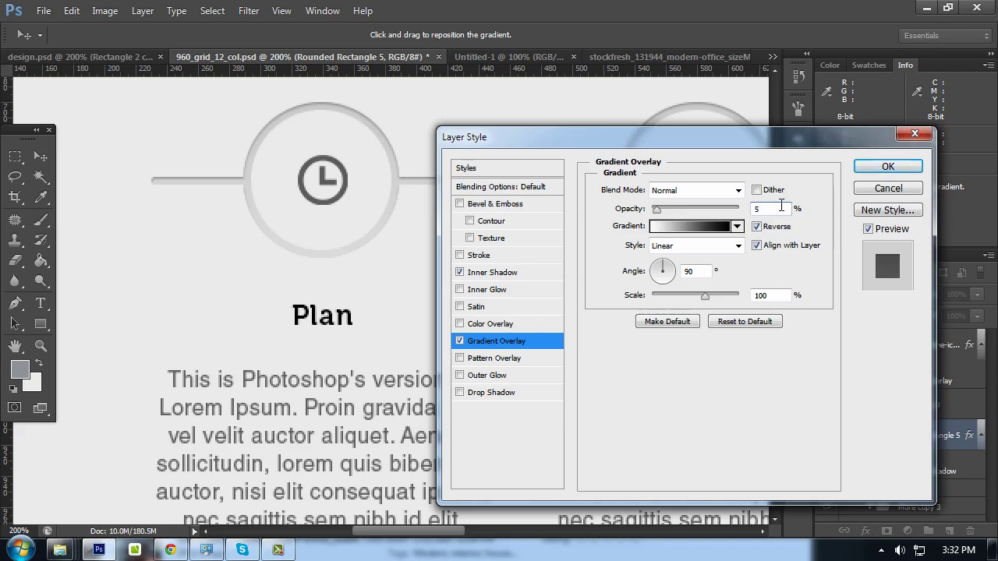
type("10")
key("BackSpace")
key("BackSpace")
type("5")
left_click(858, 168)
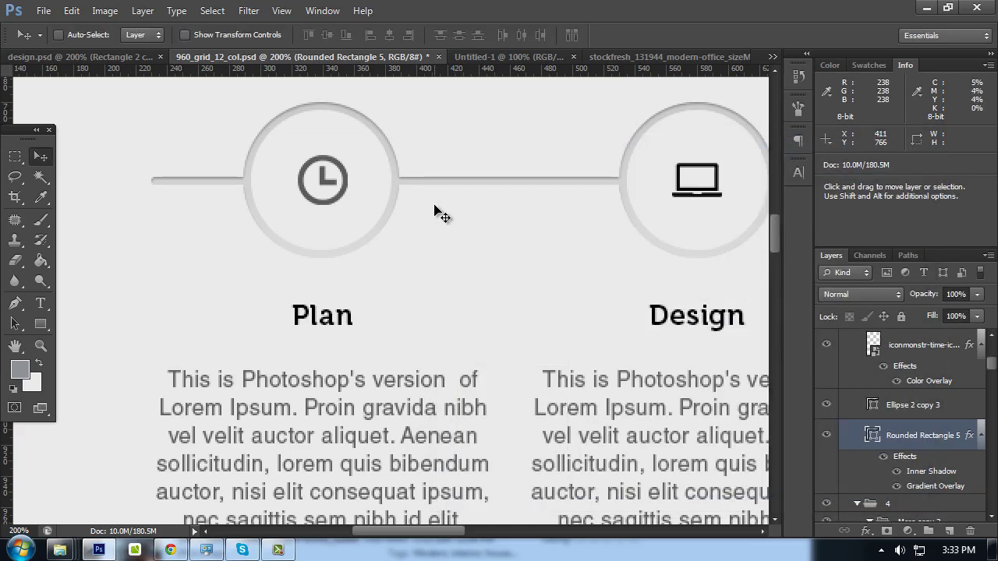
scroll(434, 211, "down", 1)
Select the Ellipse 2 copy 3 circle layer and give it a 5% Gradient Overlay
left_click(390, 137, "ctrl")
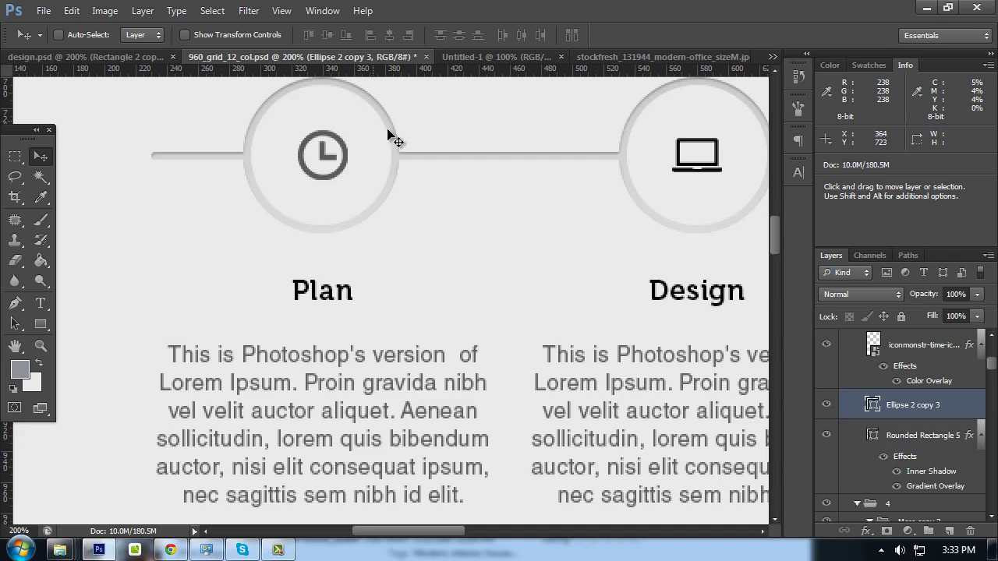
left_click(822, 404)
left_click(822, 404)
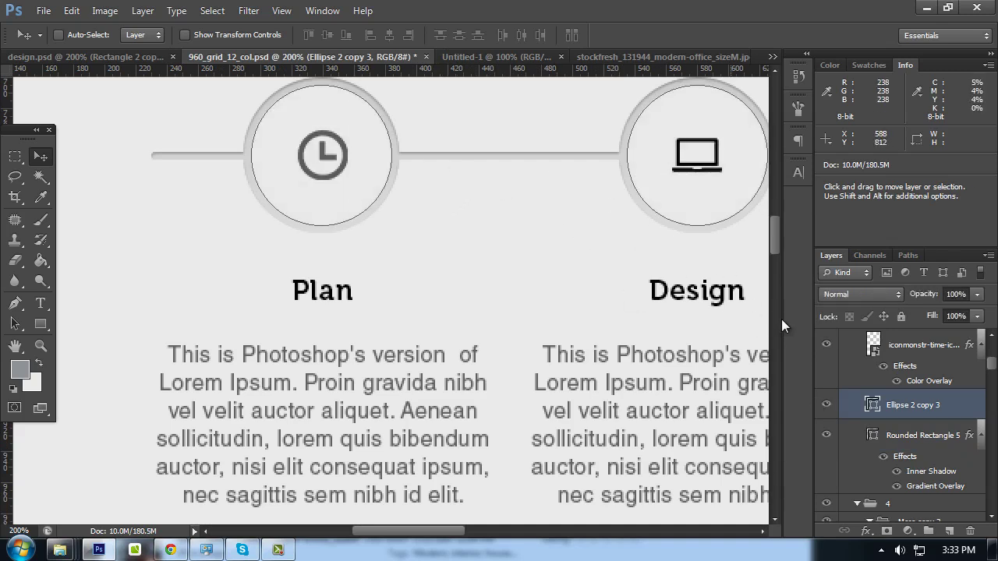
left_click(824, 405)
left_click(824, 404)
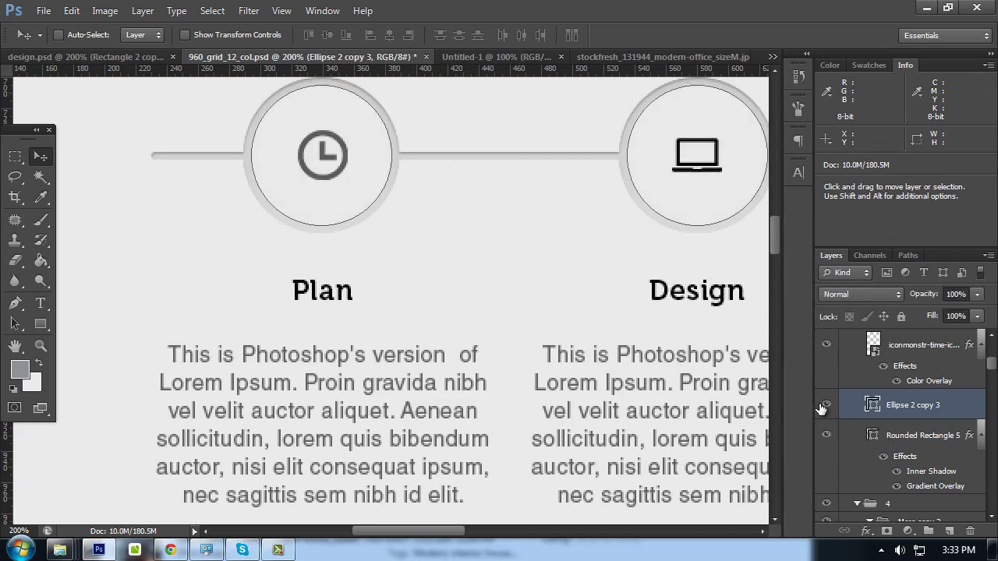
right_click(885, 405)
left_click(749, 79)
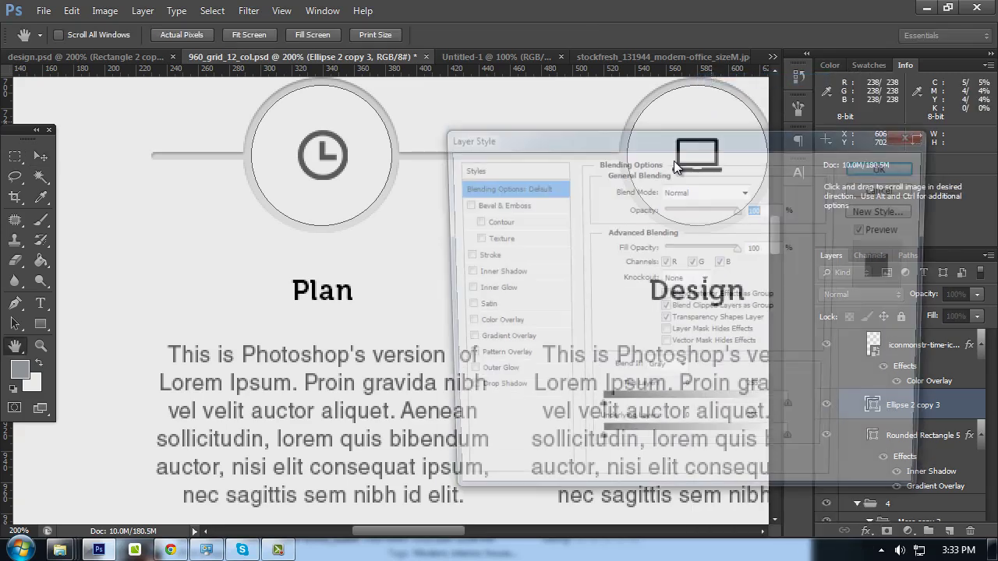
left_click(504, 341)
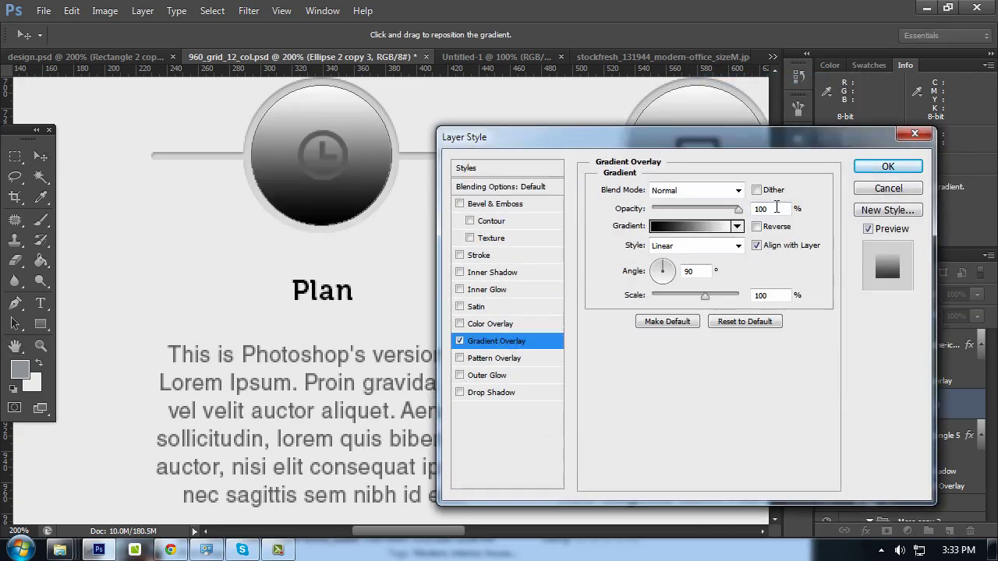
type("5")
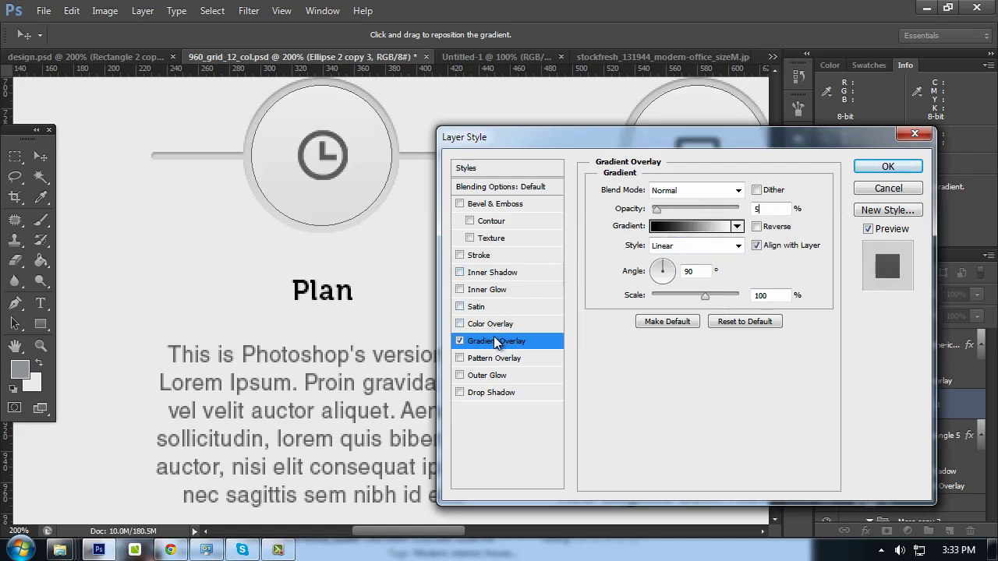
Add a white Stroke positioned inside the circle edge
left_click(479, 256)
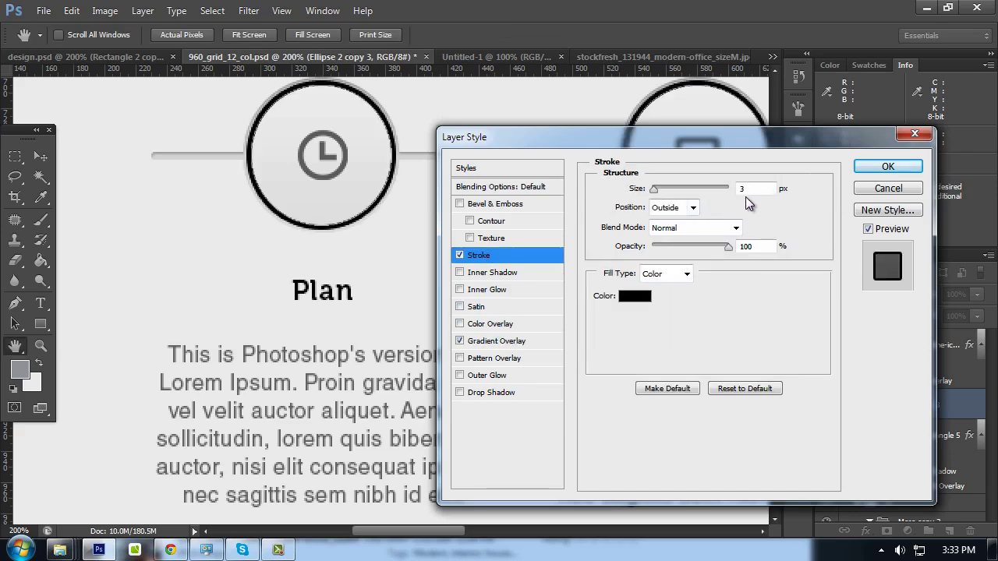
left_click(689, 208)
left_click(664, 236)
left_click(644, 297)
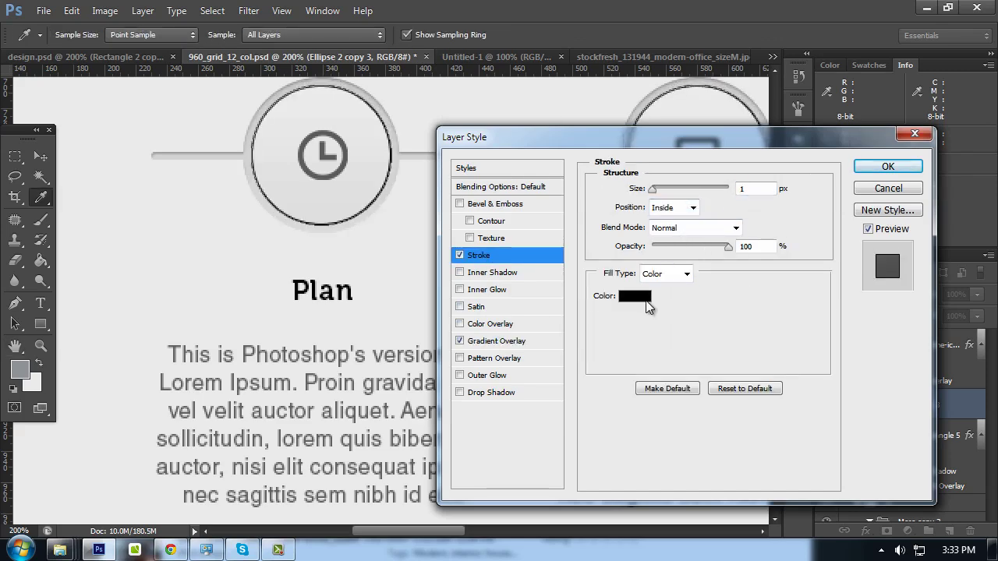
left_click_drag(680, 254, 441, 72)
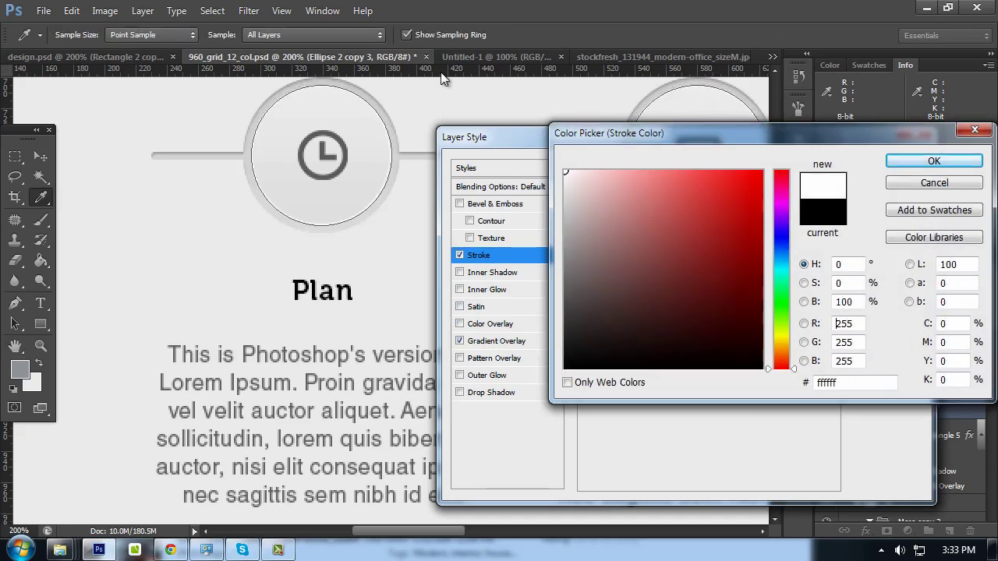
left_click(904, 162)
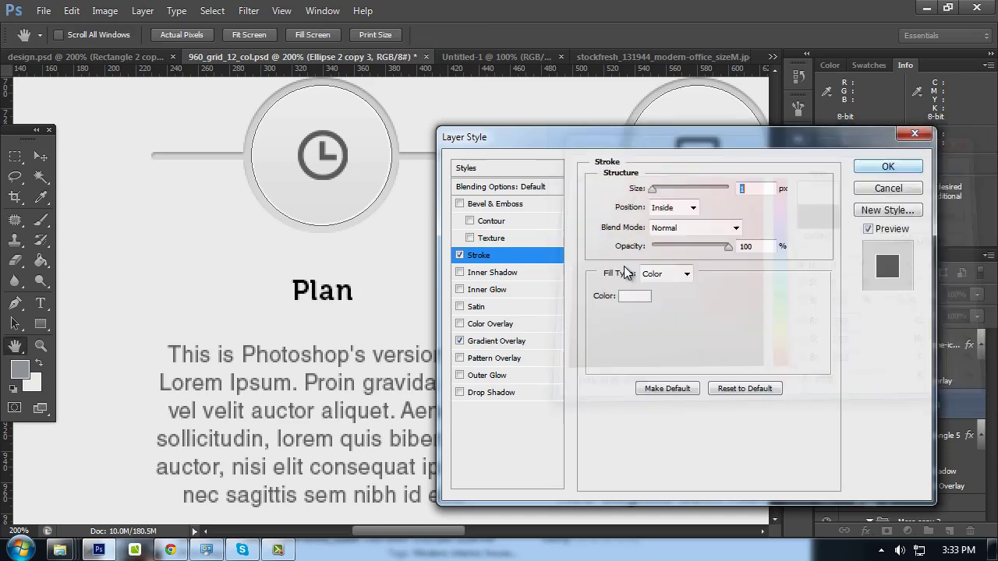
Add a Drop Shadow with 2 px distance, 3 px size and 40% opacity
left_click(481, 393)
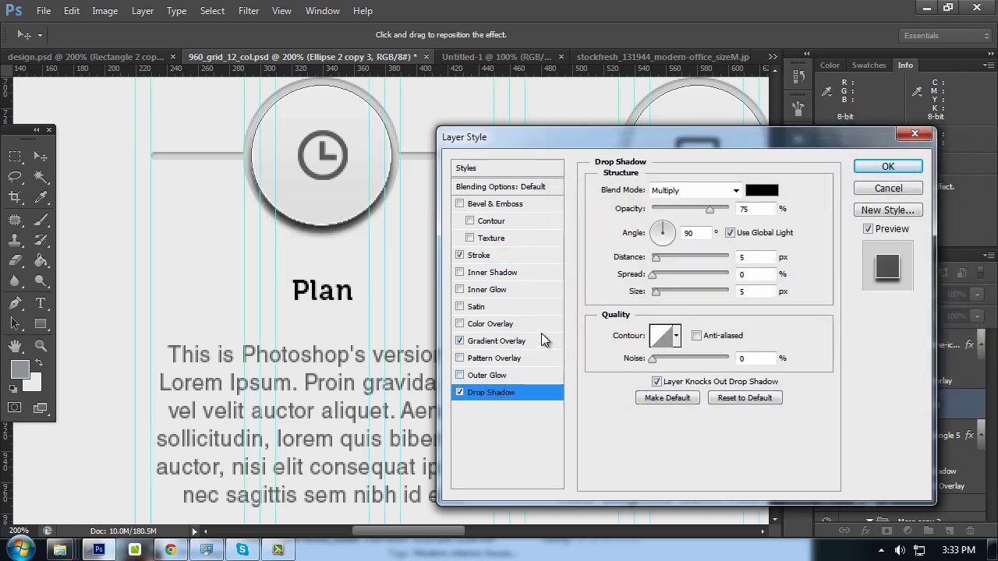
double_click(745, 257)
type("2")
double_click(745, 291)
type("3")
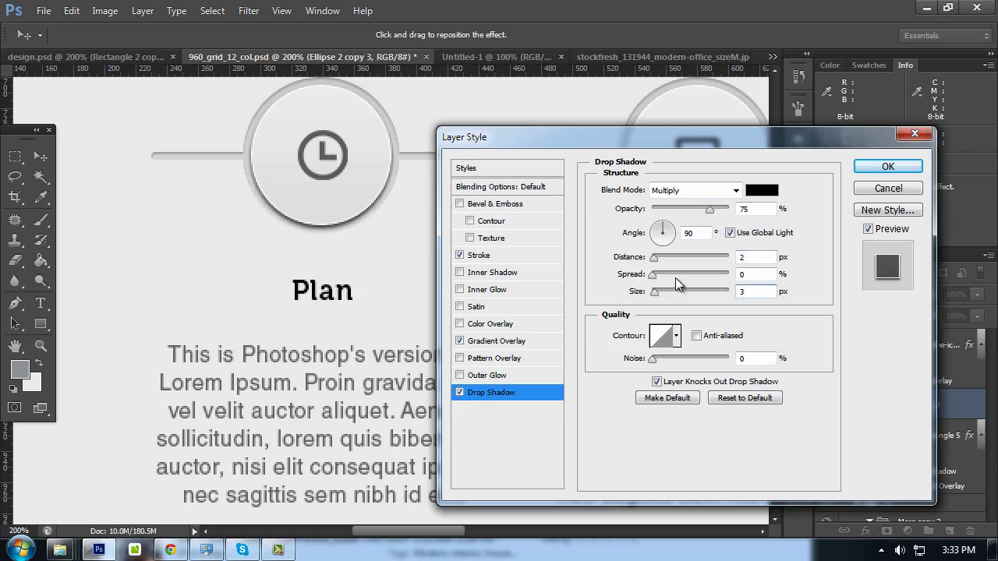
double_click(745, 257)
type("3")
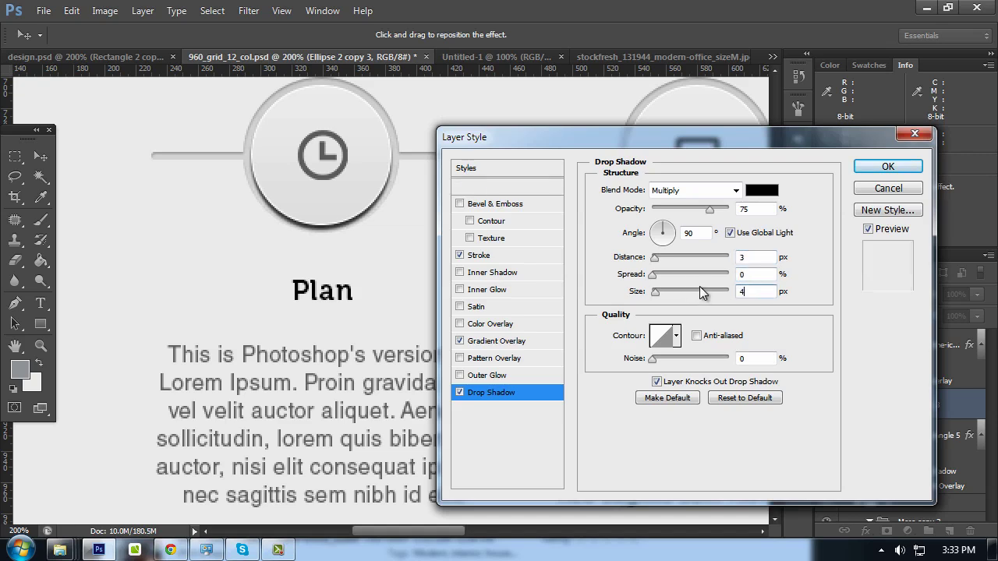
type("4")
key("shift+Tab")
key("shift+Tab")
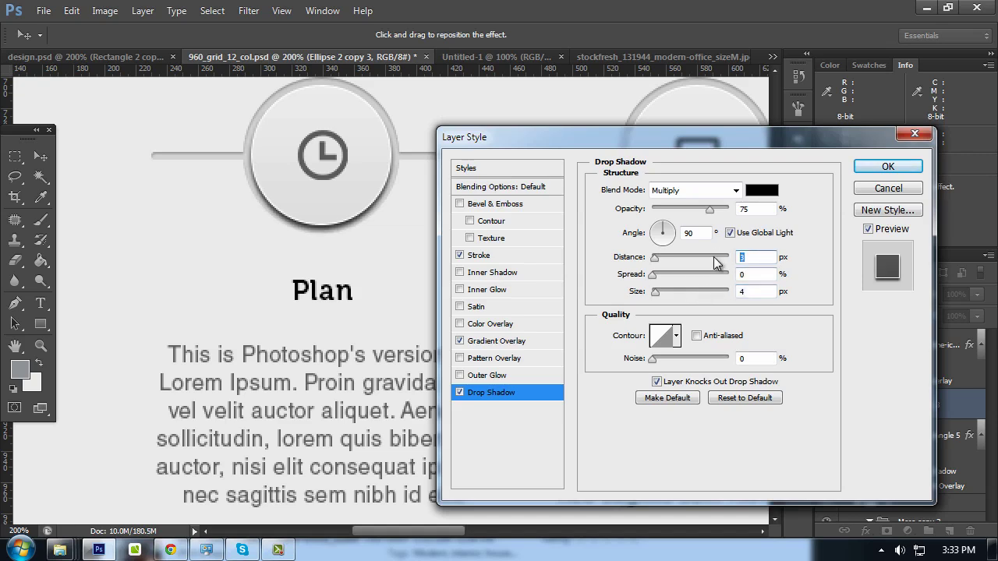
type("2")
key("Tab")
key("Tab")
type("3")
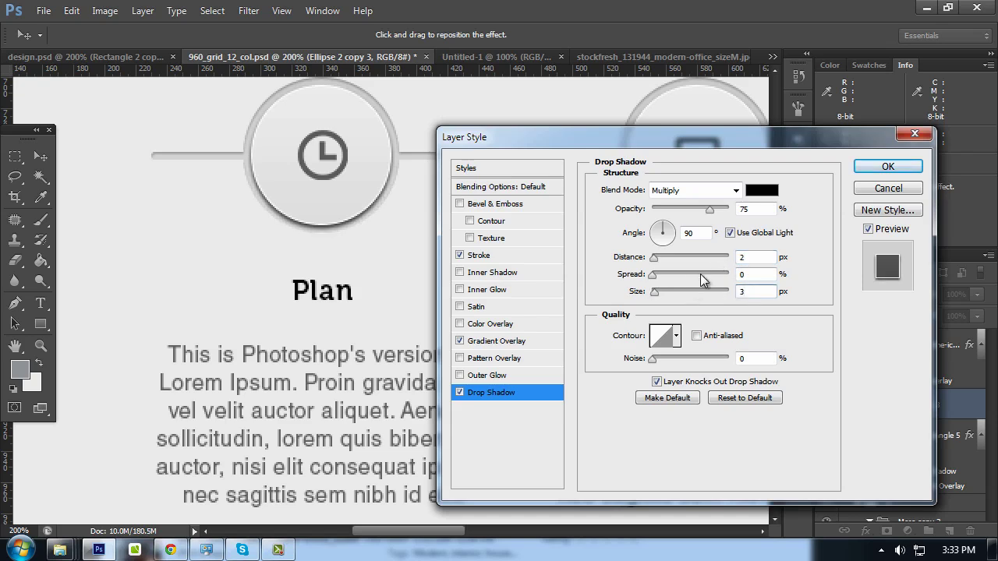
double_click(751, 209)
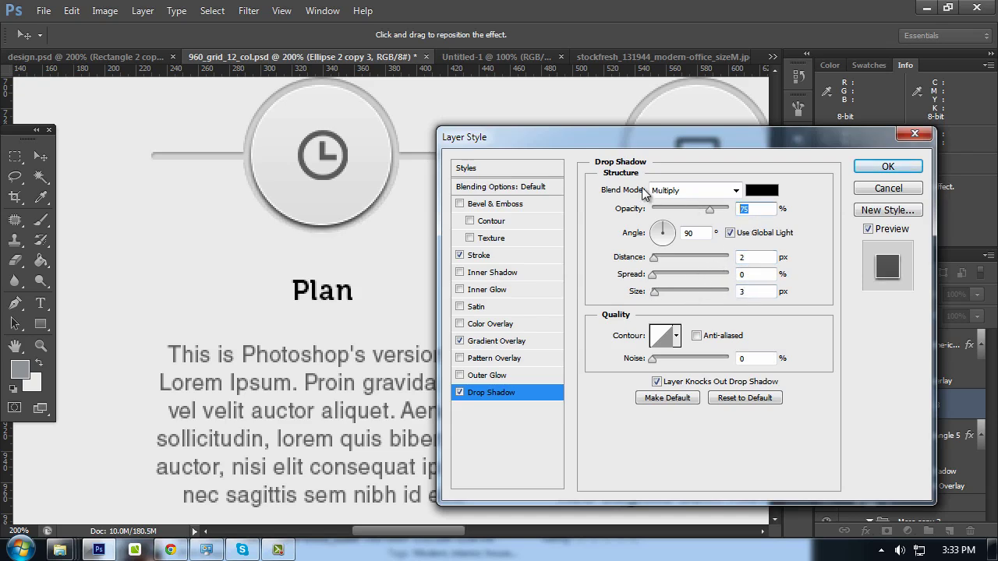
type("30")
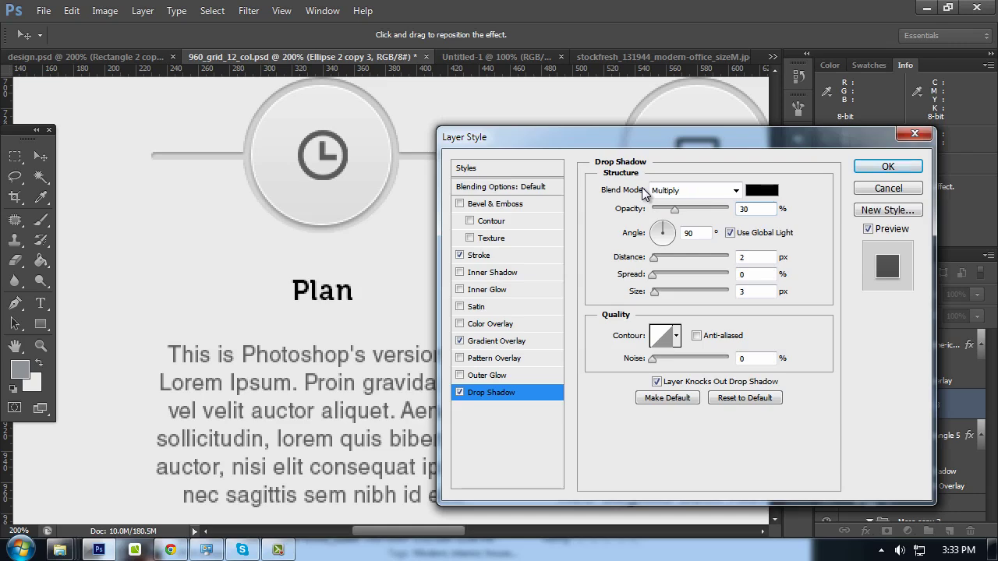
left_click(675, 210)
type("40")
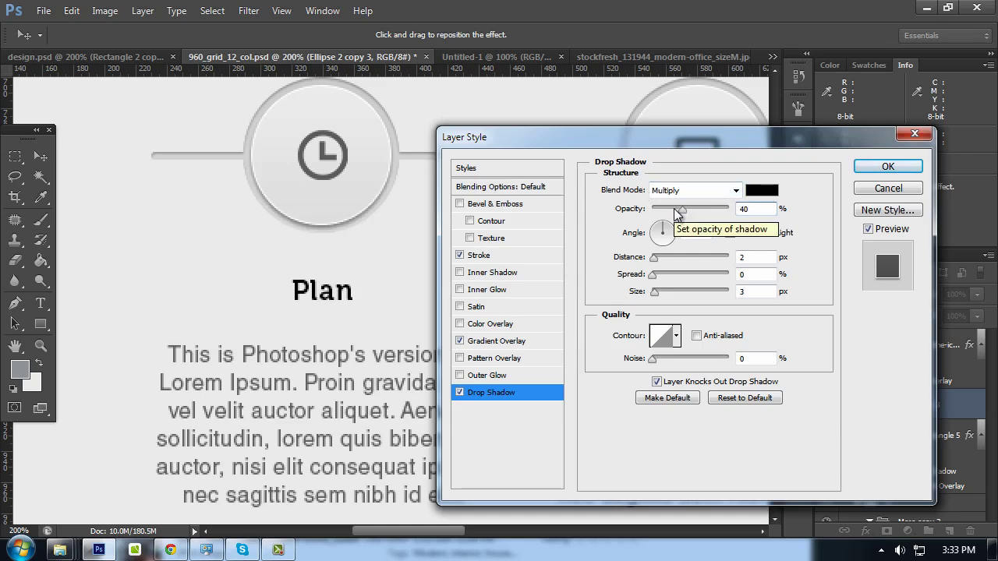
key("Return")
key("ctrl+minus")
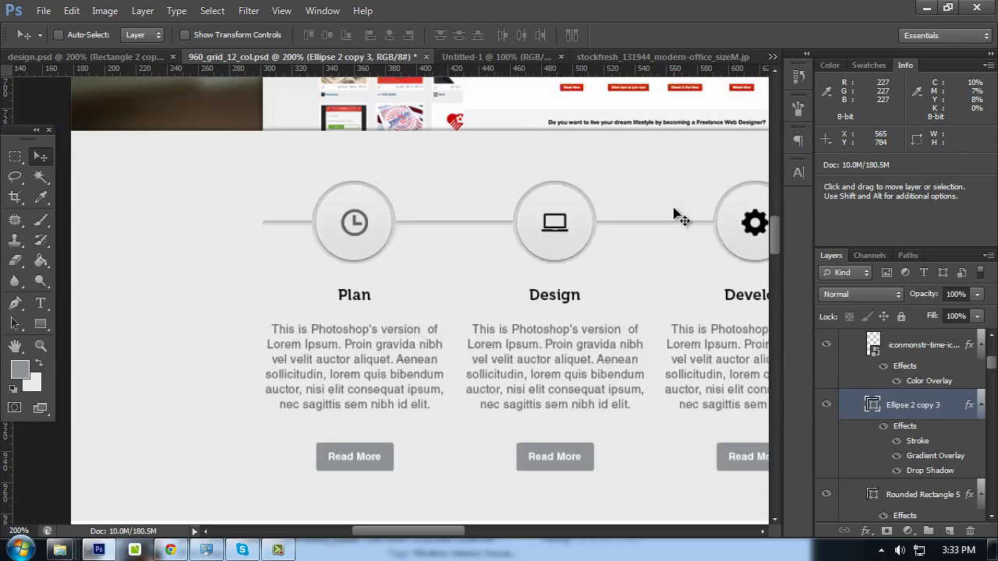
scroll(647, 250, "down", 1)
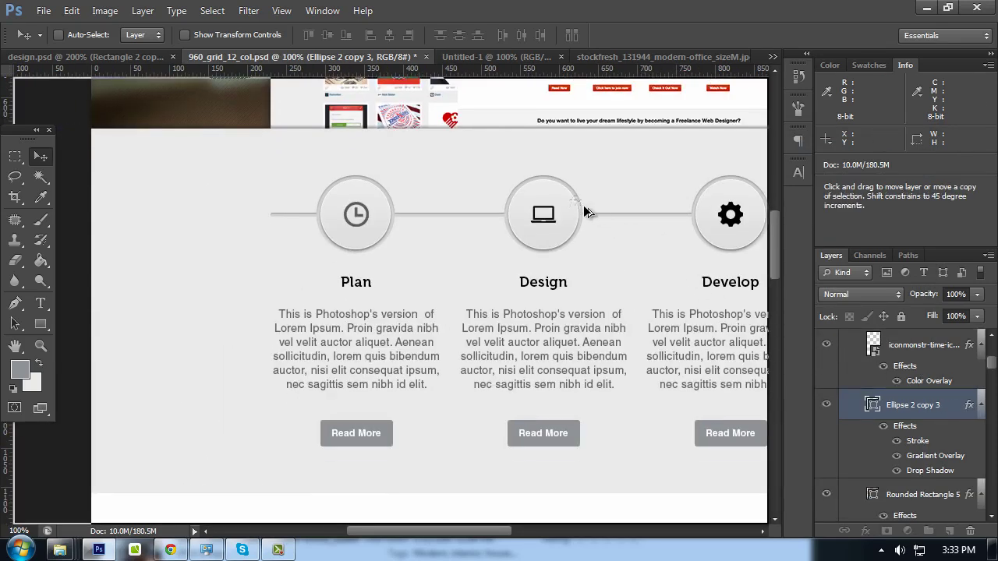
key("Tab")
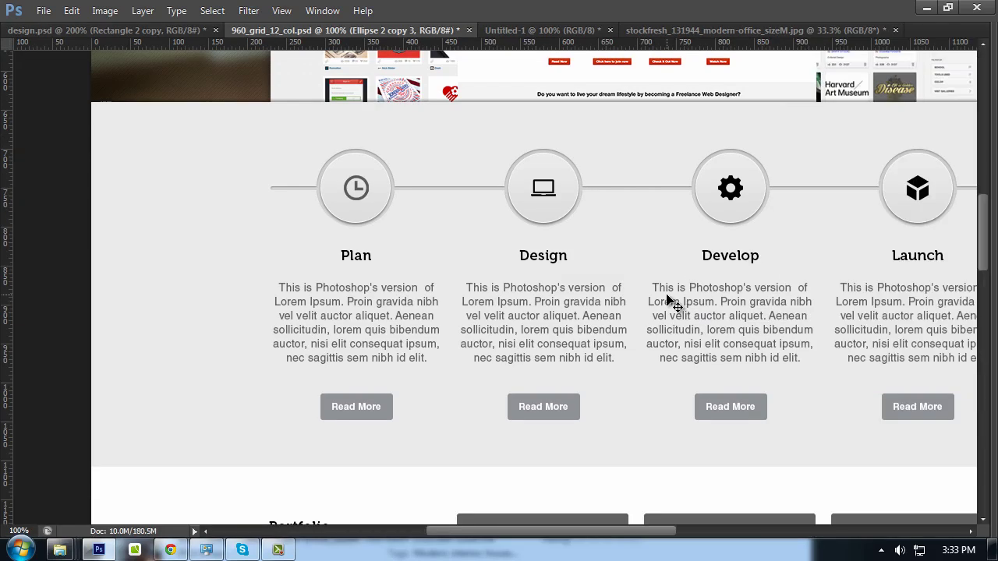
key("Tab")
key("Tab")
key("Tab")
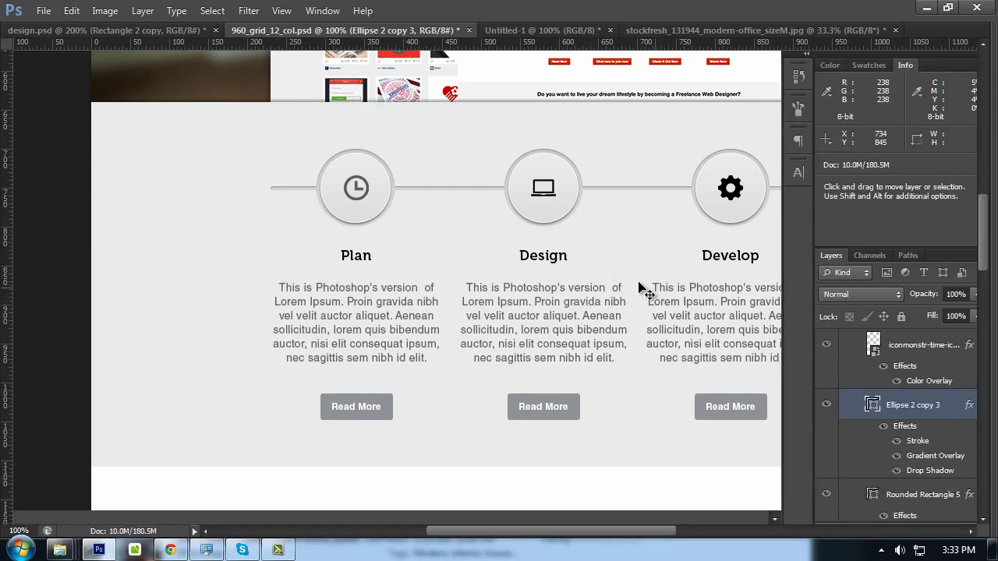
left_click_drag(485, 241, 566, 245)
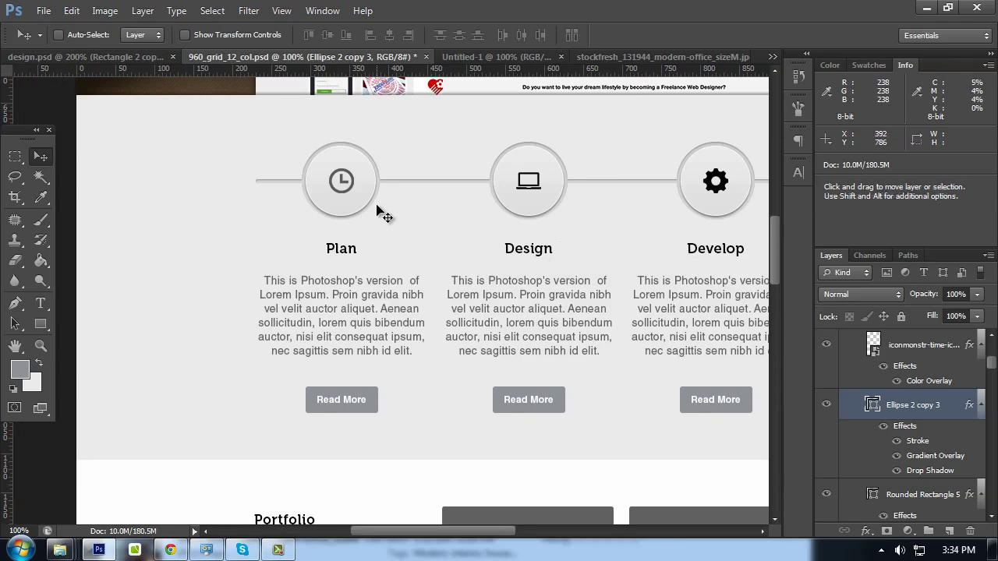
scroll(381, 211, "up", 2)
scroll(374, 232, "down", 1)
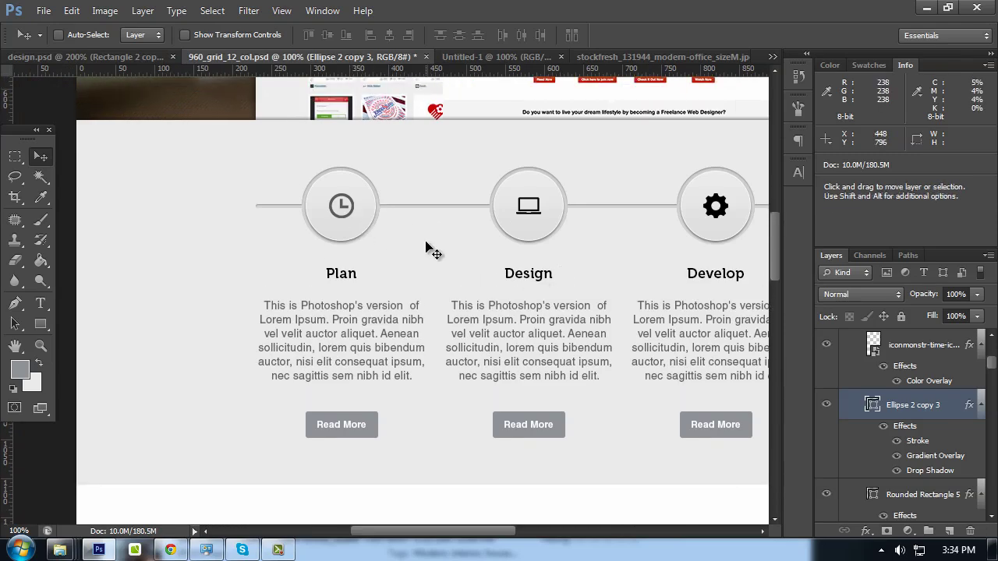
key("ctrl+plus")
scroll(381, 234, "up", 2)
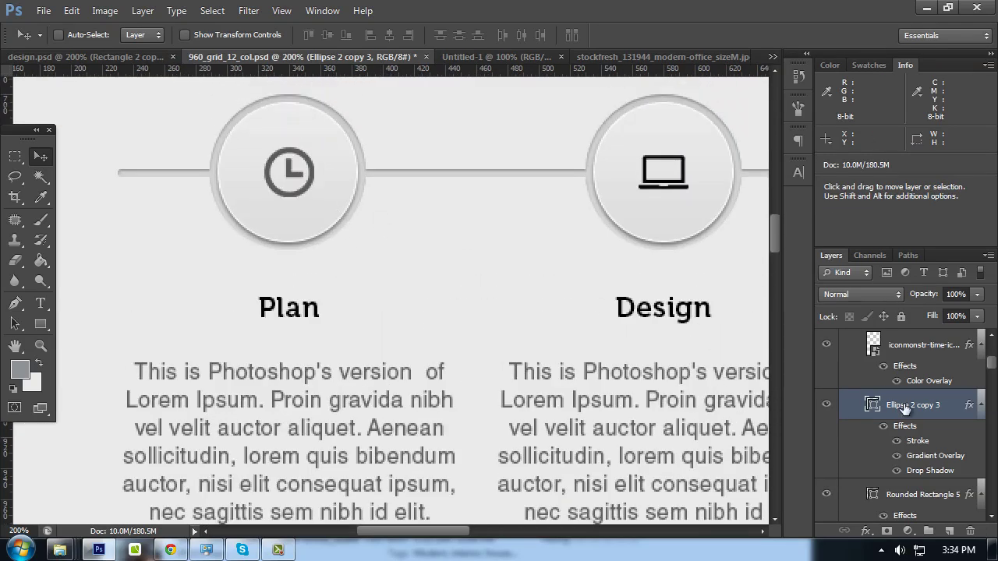
Lower the Ellipse 2 copy 3 Drop Shadow to 30% opacity and preview at 100%
double_click(935, 455)
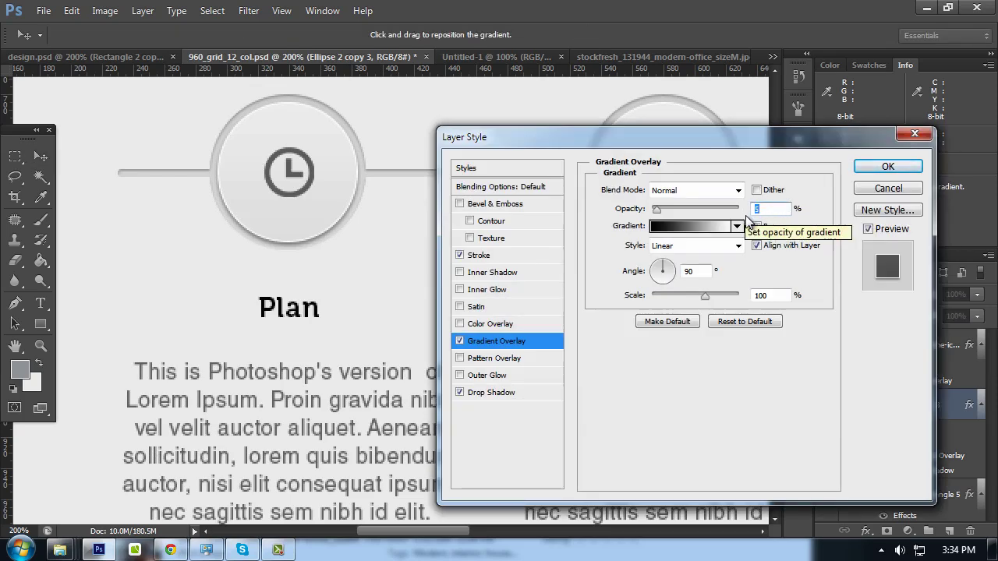
left_click(891, 171)
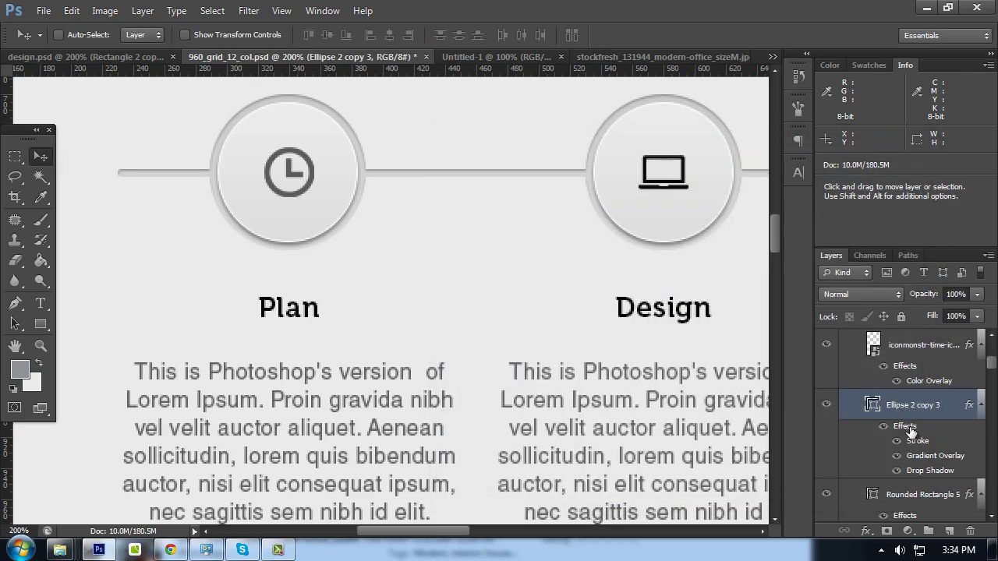
double_click(929, 470)
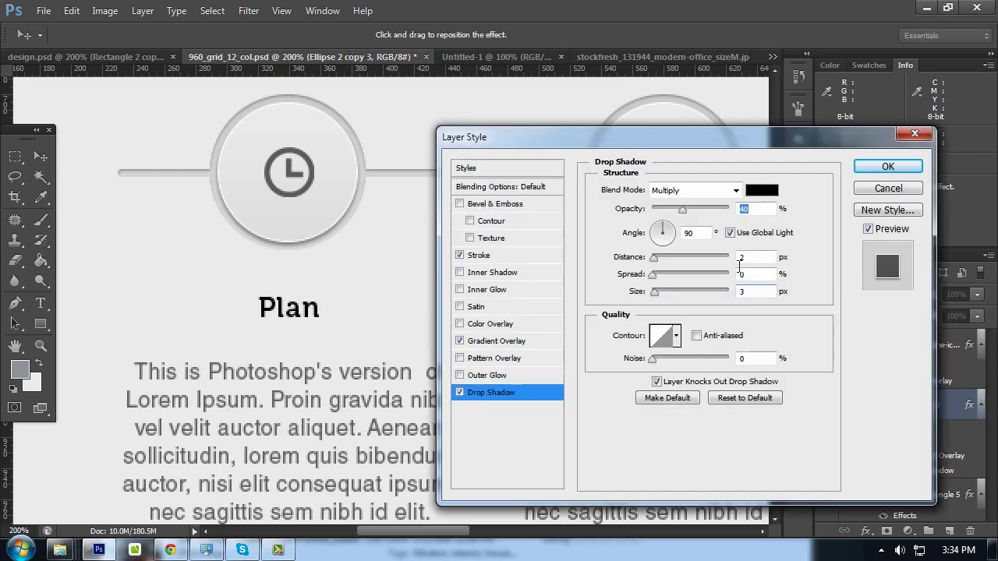
type("30")
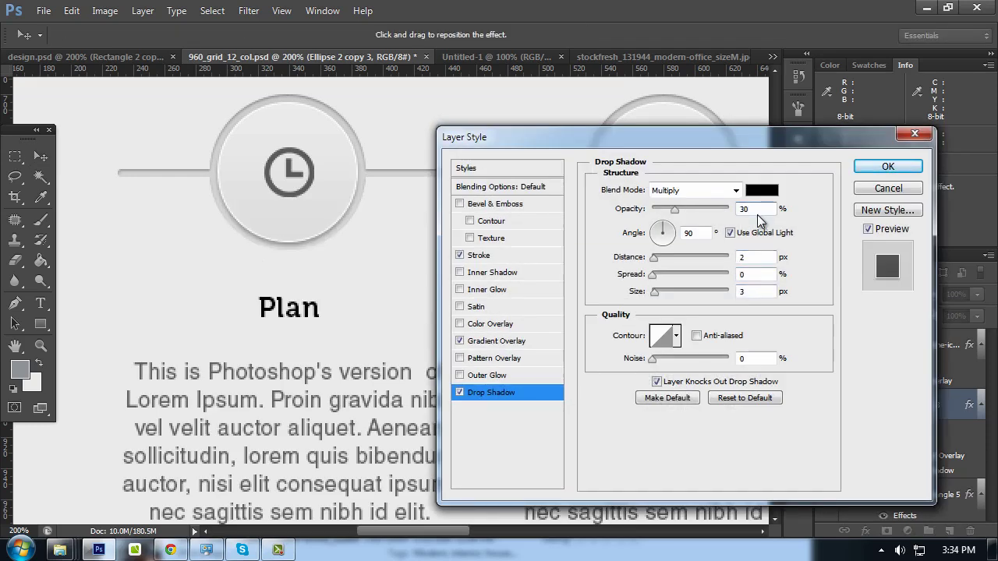
left_click(872, 165)
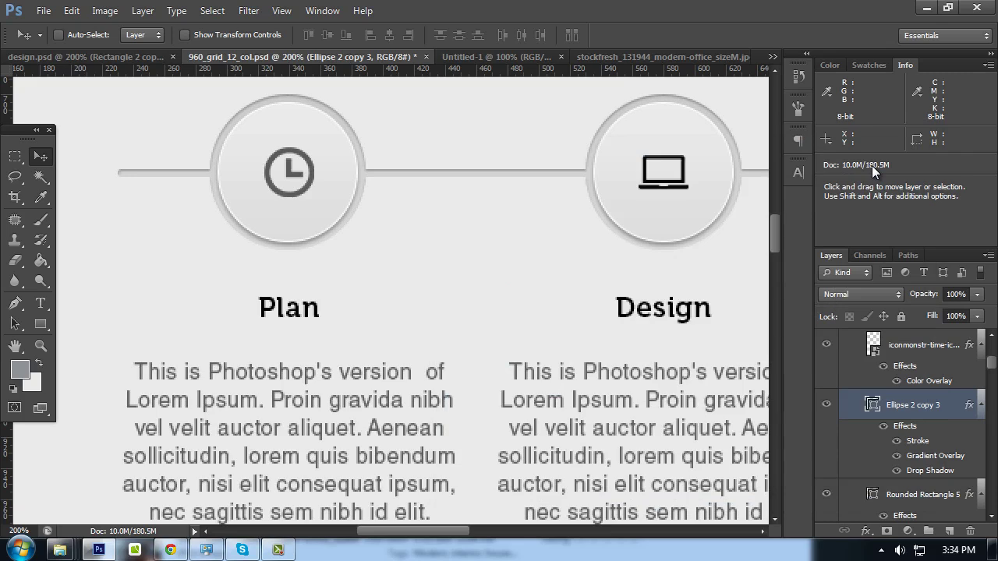
key("ctrl+1")
key("Tab")
Give the clock icon an Inner Shadow with 1 px distance at 50% opacity
left_click_drag(769, 230, 688, 154)
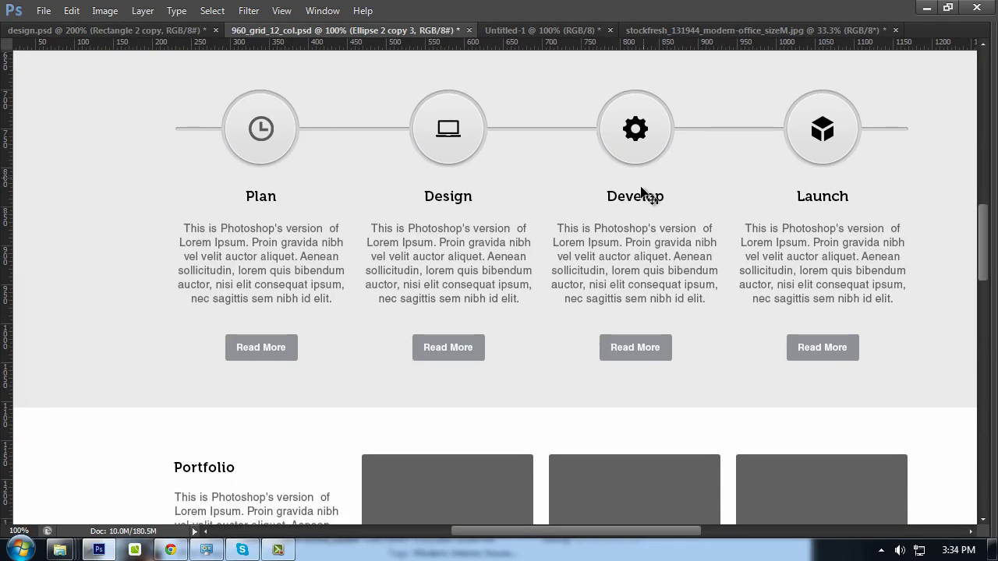
scroll(638, 222, "up", 3)
key("Tab")
left_click_drag(343, 216, 482, 223)
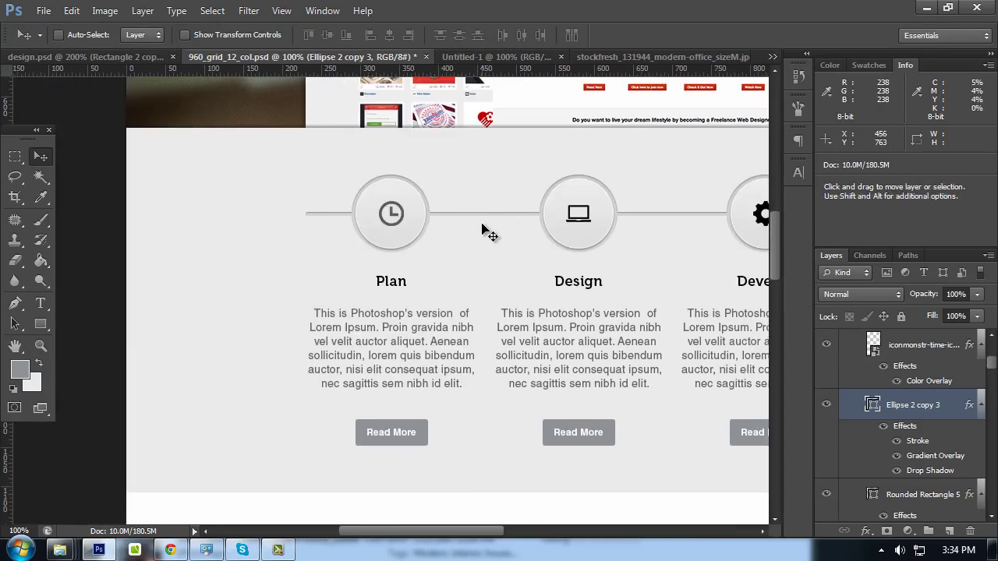
key("ctrl+plus")
scroll(412, 178, "up", 2)
left_click(414, 169, "ctrl")
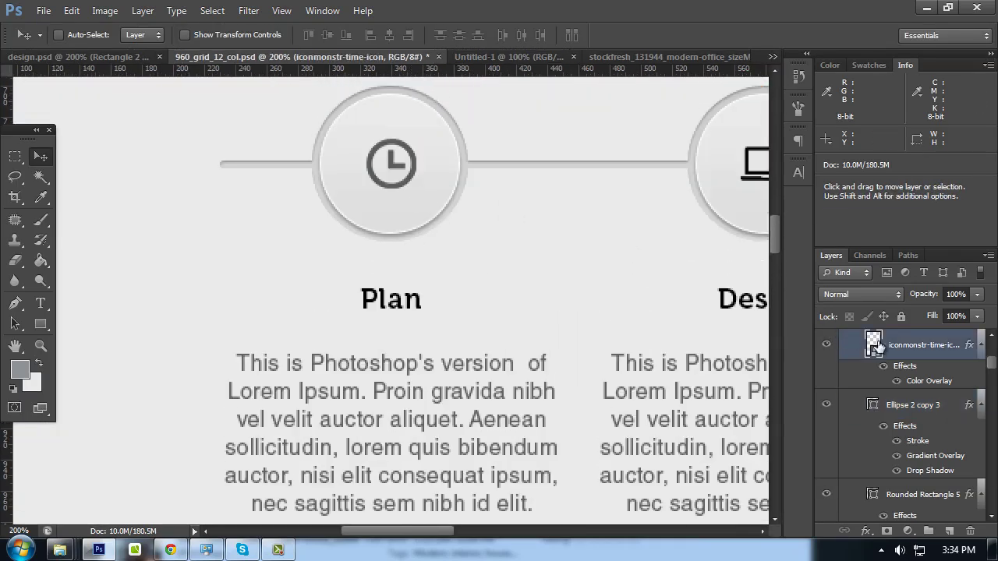
right_click(912, 345)
left_click(767, 73)
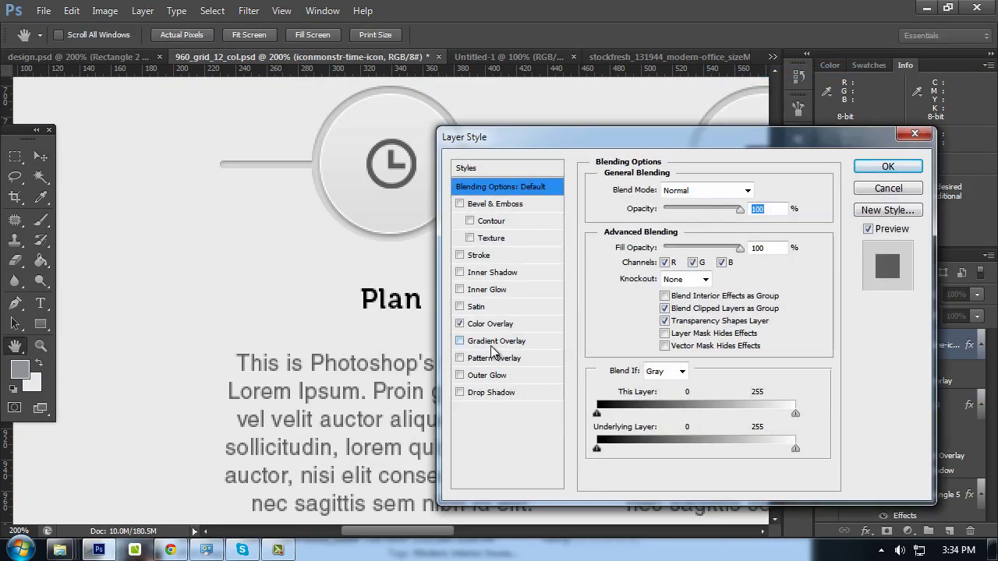
left_click(489, 273)
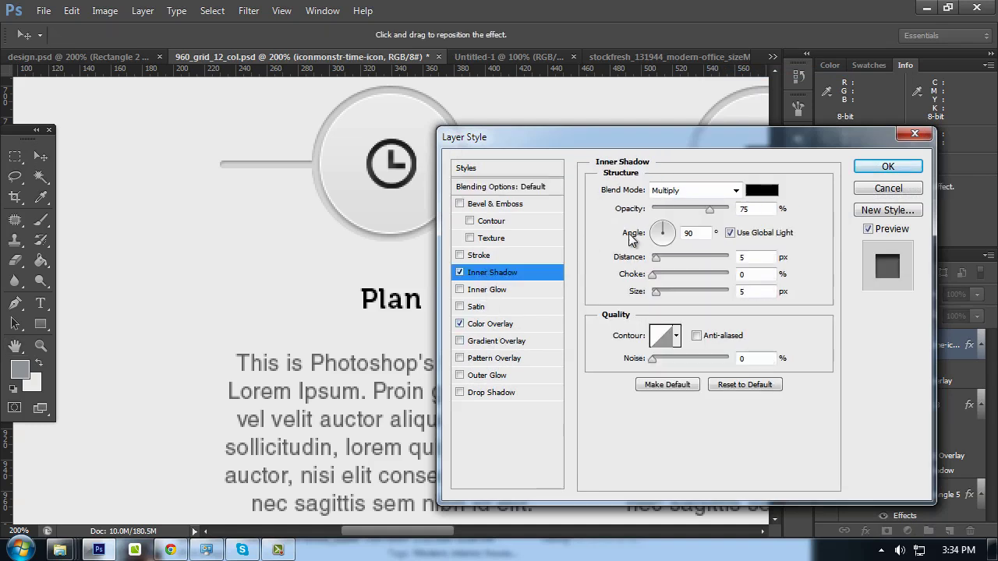
double_click(753, 255)
type("11")
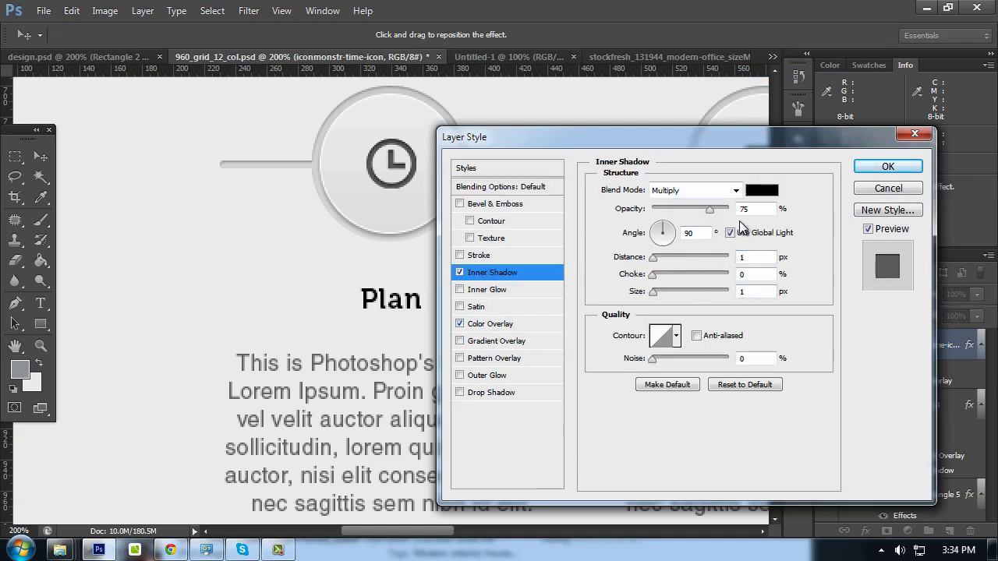
double_click(749, 209)
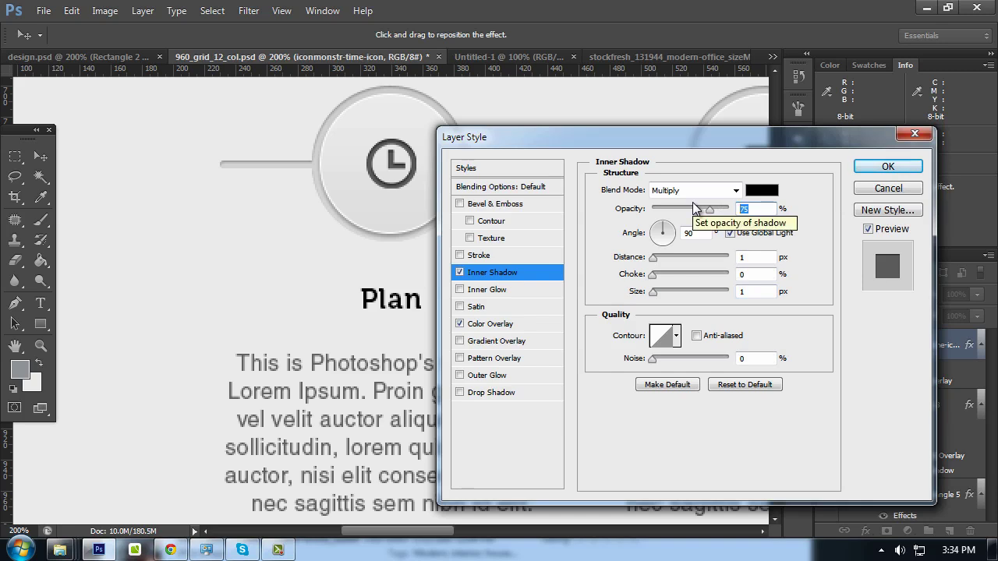
type("60")
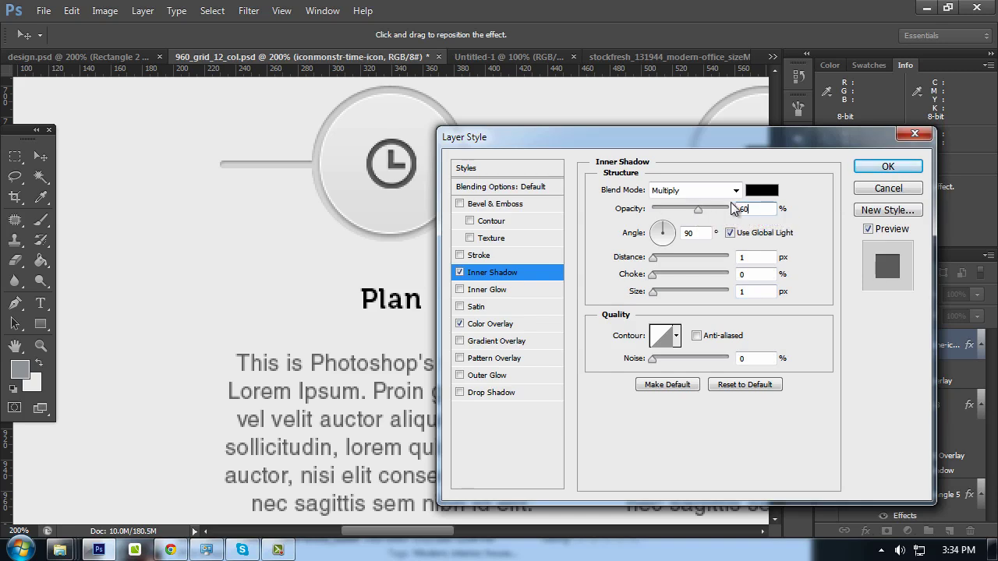
type("50")
Add a white Normal-mode Drop Shadow at 100% opacity, 1 px distance, 0 size
left_click(491, 392)
left_click(753, 257)
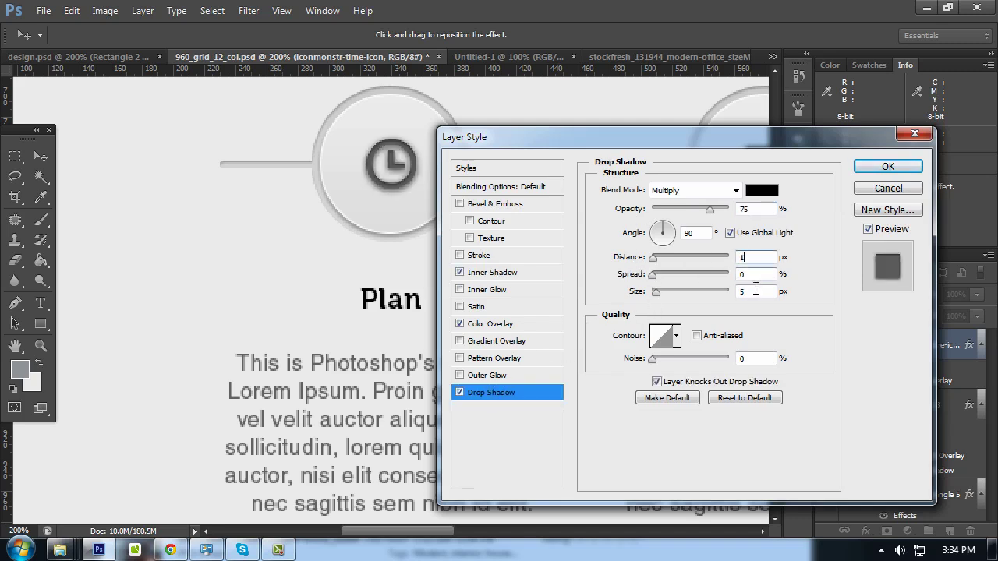
double_click(755, 291)
type("0")
left_click_drag(710, 209, 751, 204)
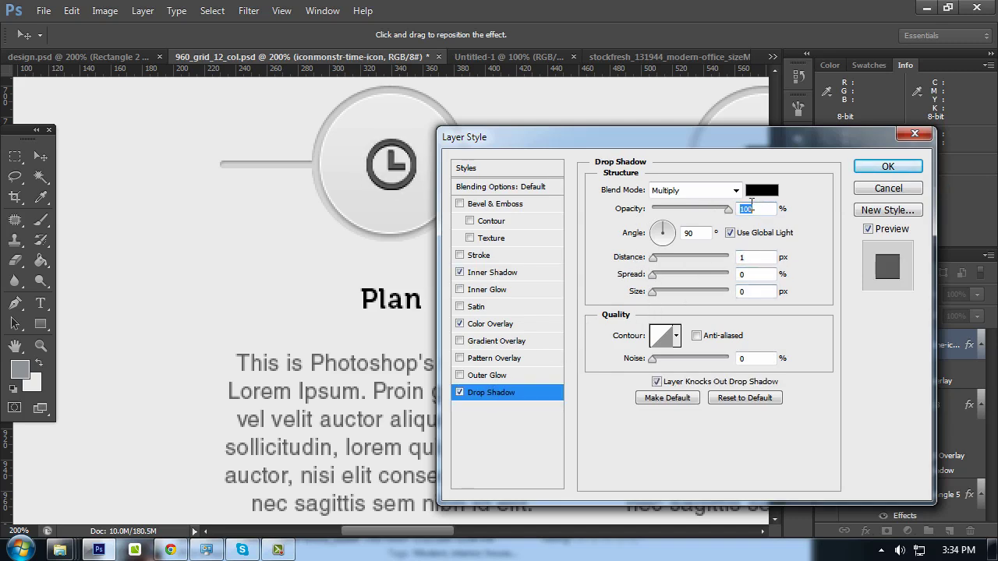
left_click(736, 190)
left_click(686, 5)
left_click(762, 190)
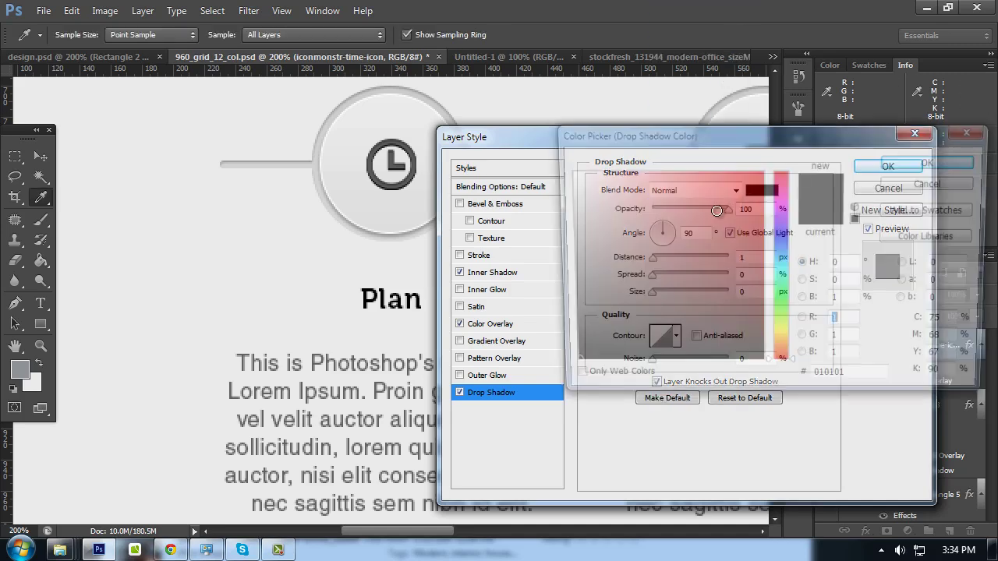
left_click(566, 168)
left_click(911, 161)
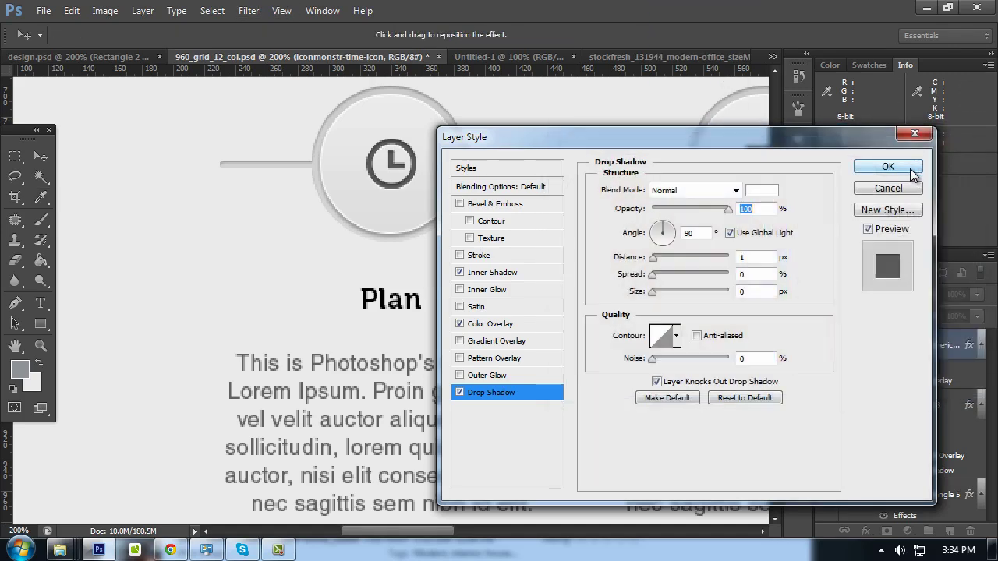
left_click(911, 168)
left_click_drag(569, 151, 491, 184)
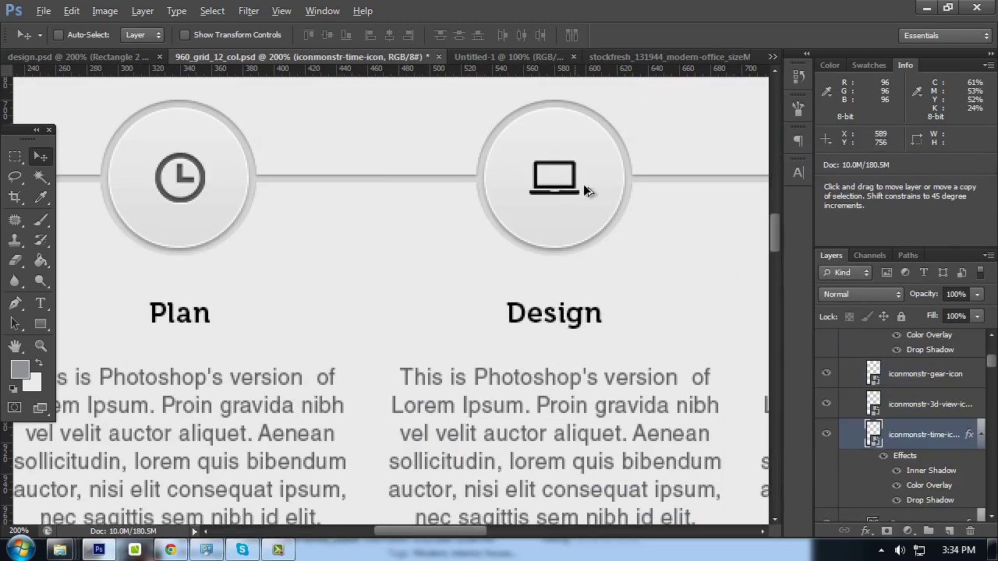
Copy the clock icon's layer effects onto the gear and 3d-view cube icon layers
scroll(468, 148, "right", 5)
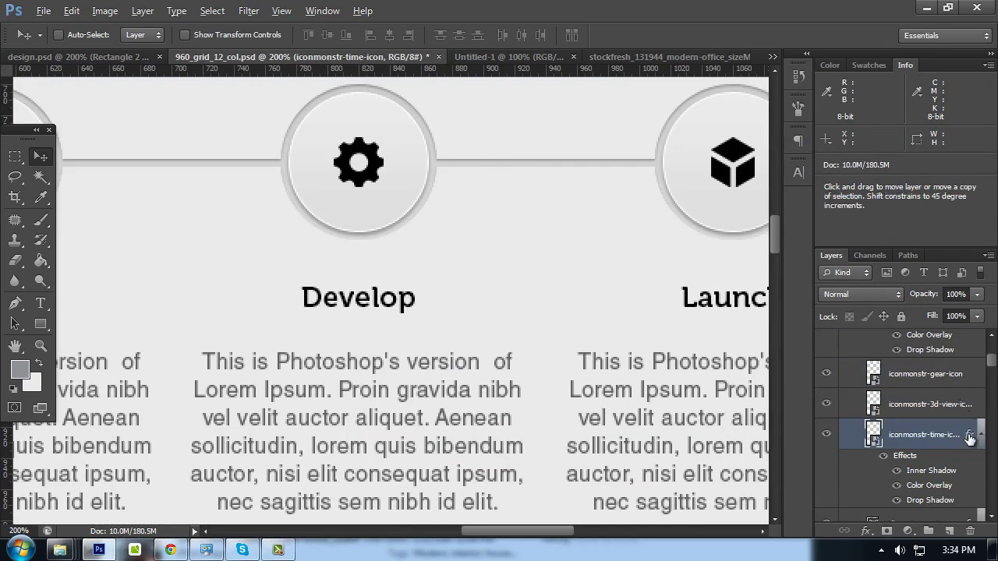
left_click_drag(970, 438, 967, 374)
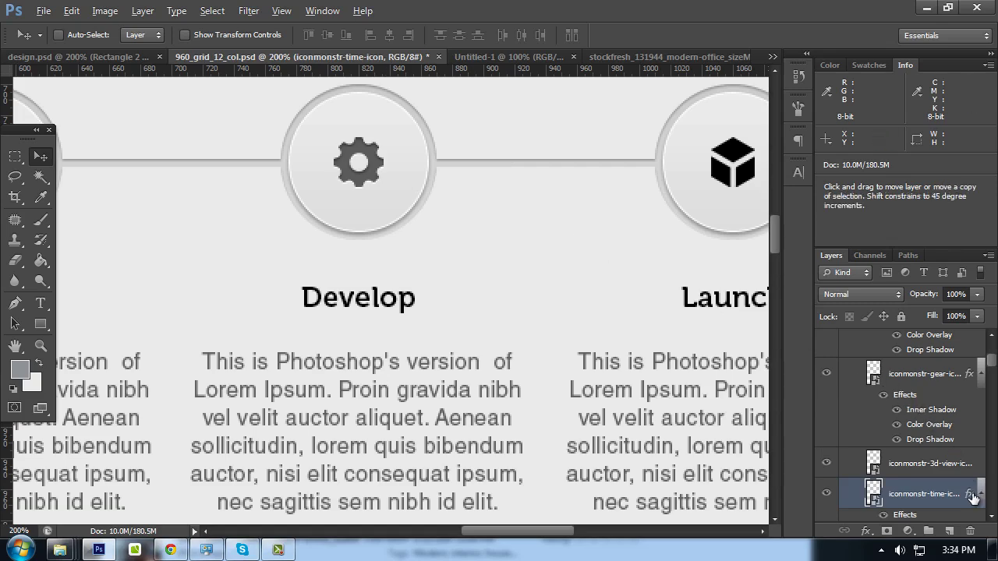
left_click_drag(969, 494, 742, 207)
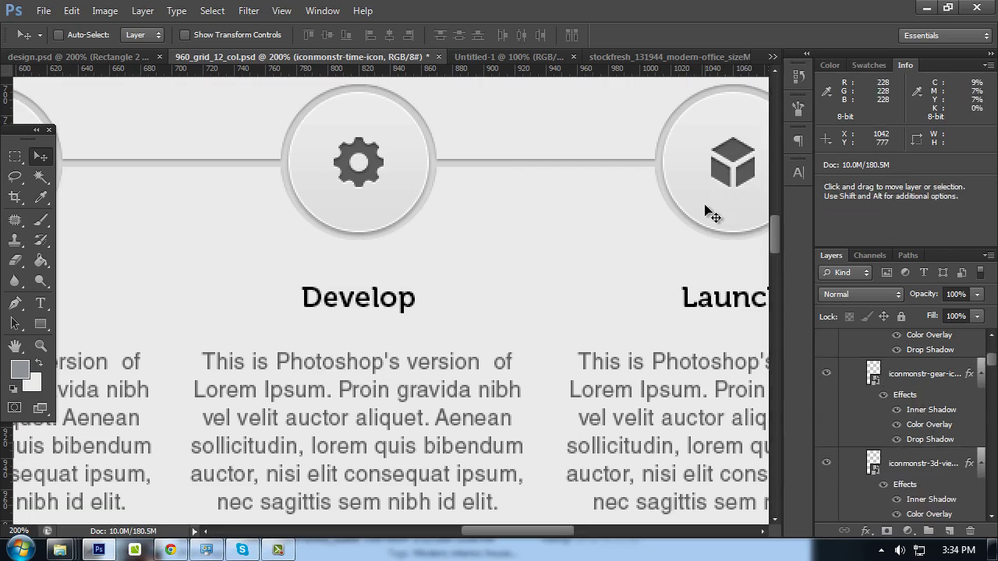
Preview all four step icons at 100%, then zoom back to 200% on the Plan icon
key("ctrl+minus")
key("Tab")
mouse_move(561, 156)
left_mouse_down()
mouse_move(660, 139)
mouse_move(743, 179)
left_mouse_up()
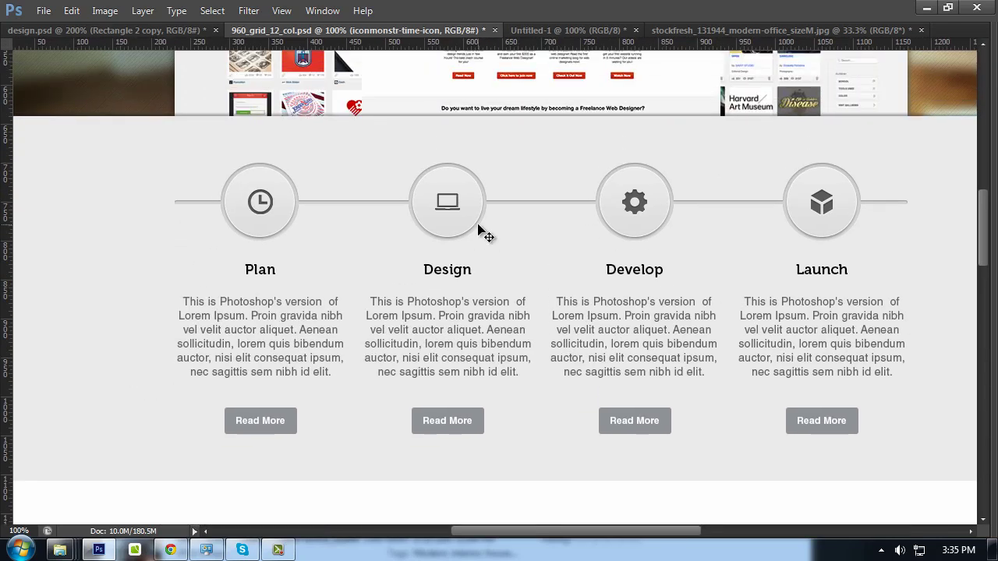
scroll(481, 231, "up", 3)
scroll(482, 232, "down", 3)
scroll(483, 234, "up", 2)
scroll(484, 234, "down", 2)
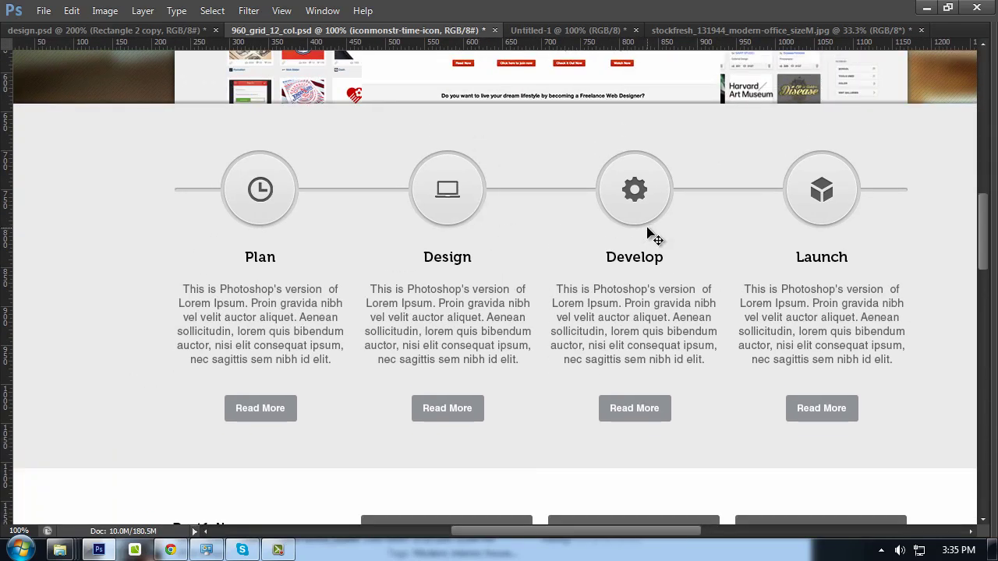
key("Tab")
key("Tab")
mouse_move(681, 258)
left_mouse_down()
mouse_move(624, 225)
mouse_move(669, 224)
left_mouse_up()
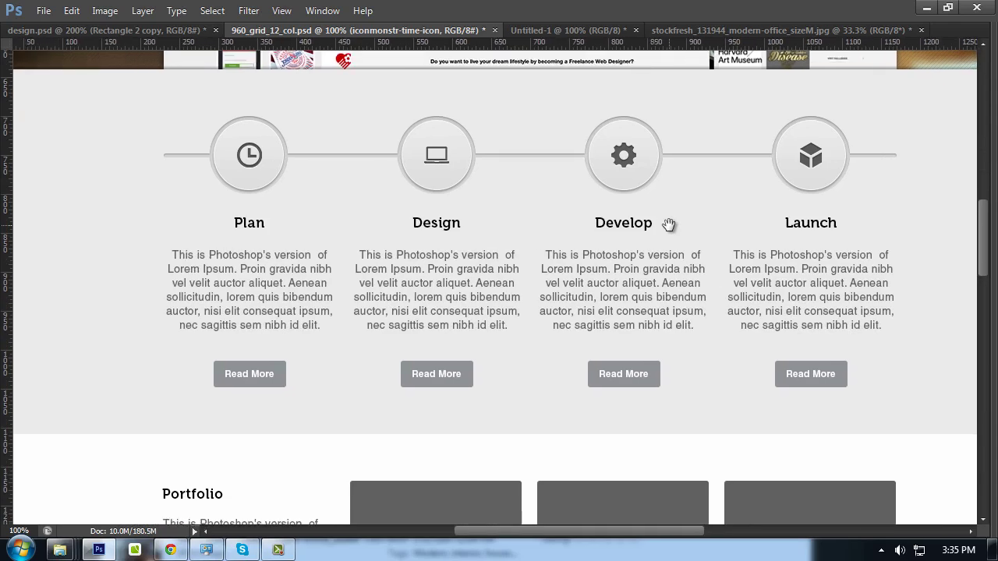
key("ctrl+plus")
key("Tab")
left_click_drag(390, 179, 530, 225)
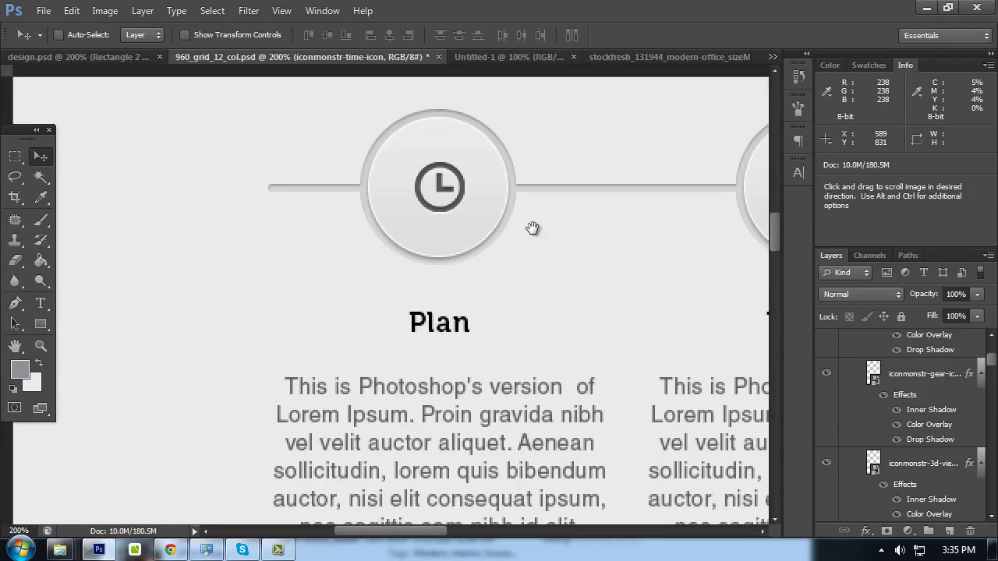
Review the step icons in design.psd at 100% and 200%, then return to 960_grid_12_col.psd
left_click(117, 56)
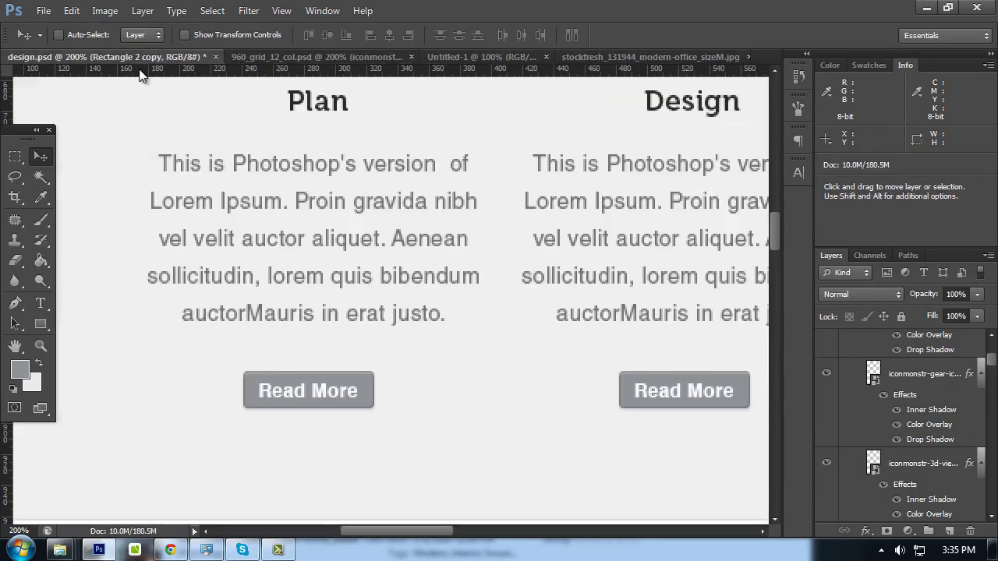
mouse_move(320, 229)
left_mouse_down()
mouse_move(319, 270)
mouse_move(385, 326)
left_mouse_up()
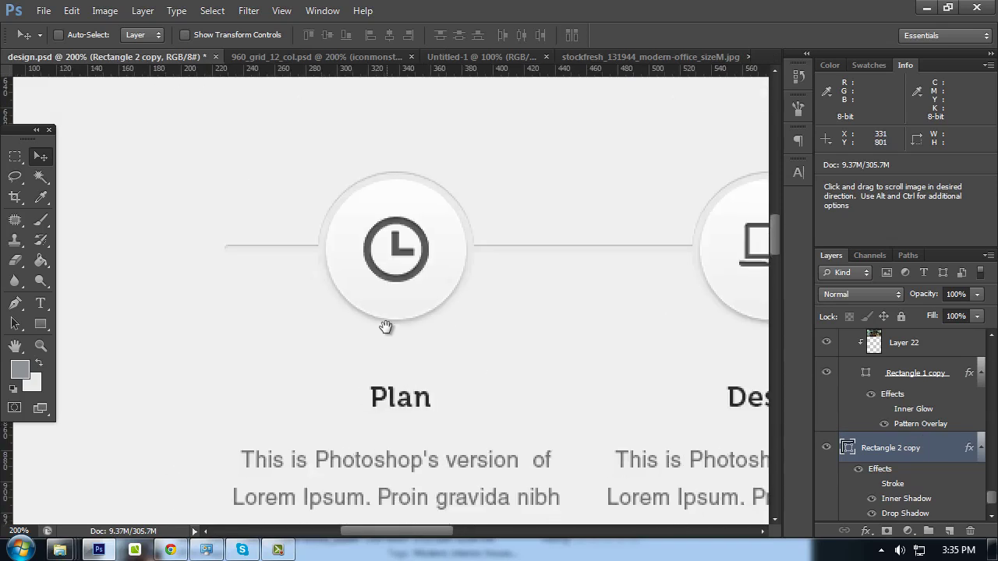
scroll(473, 332, "down", 1)
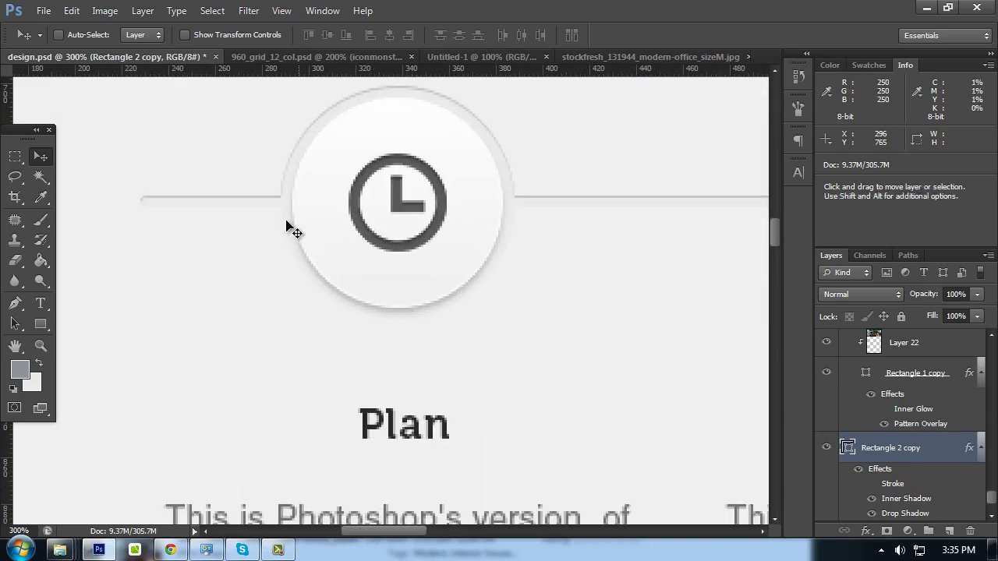
key("ctrl+minus")
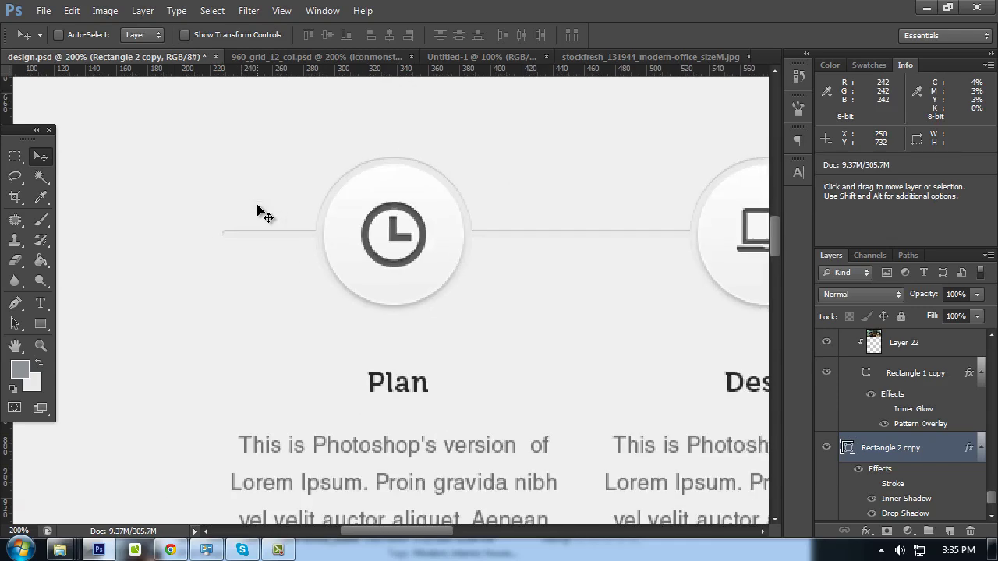
key("ctrl+minus")
scroll(388, 228, "down", 1)
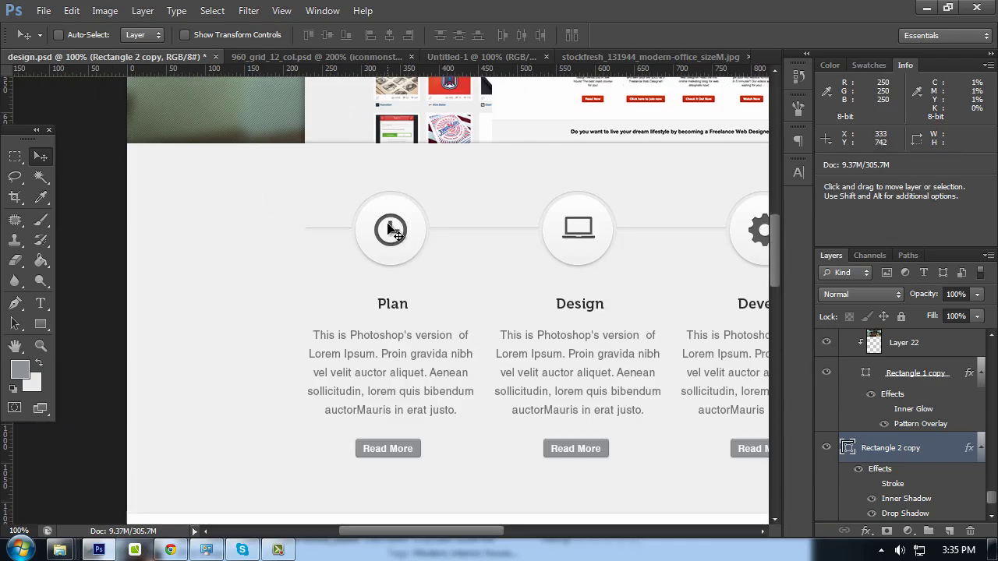
key("ctrl+plus")
key("ctrl+minus")
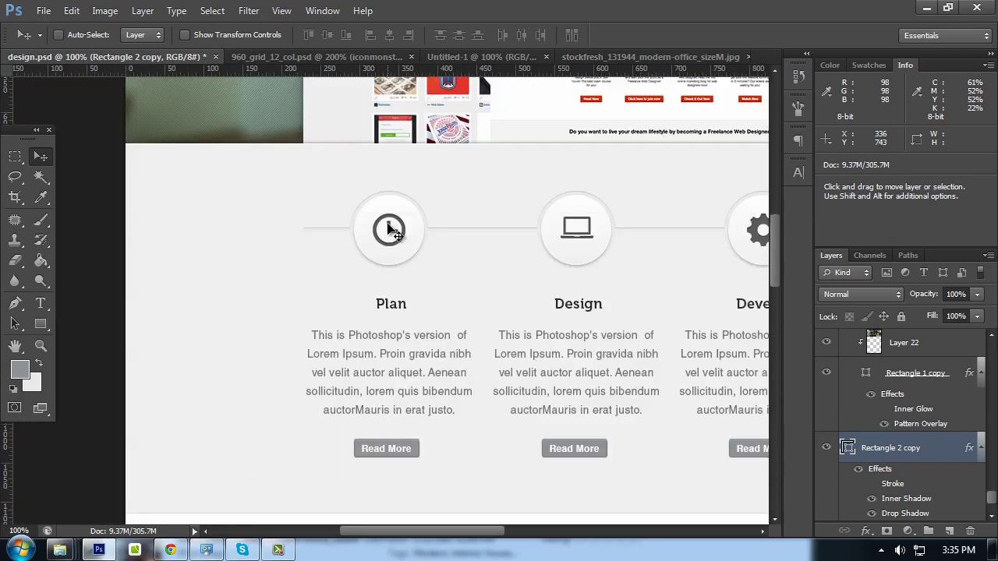
key("Tab")
scroll(638, 237, "right", 3)
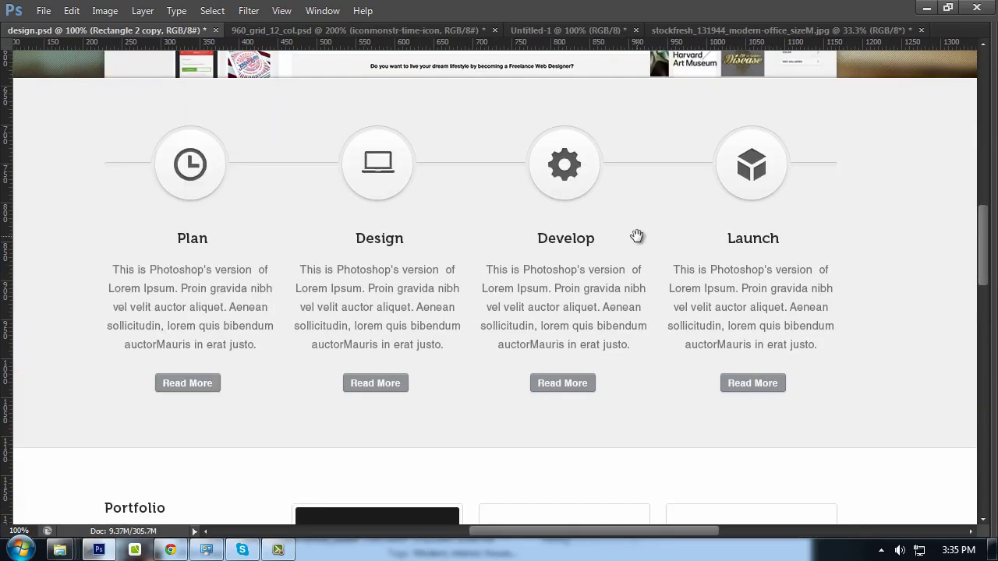
key("Tab")
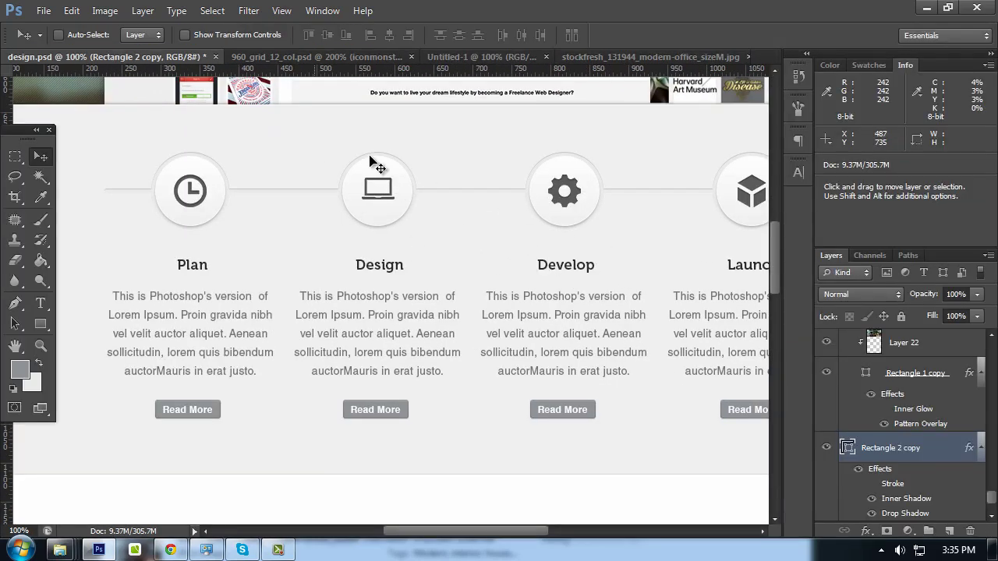
left_click(315, 58)
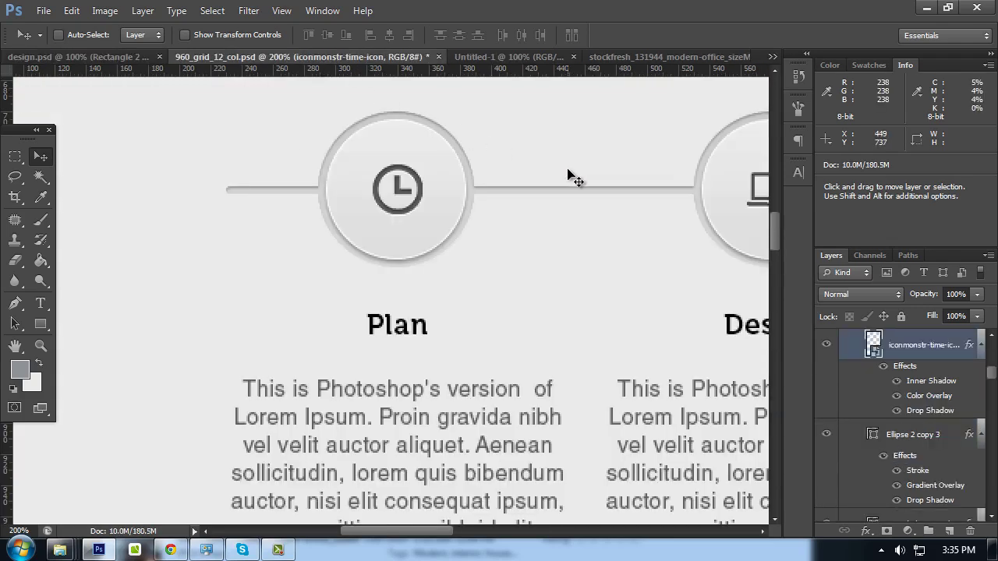
Change the Rounded Rectangle 5 fill from #eeeeee to light grey #dddddd
key("ctrl+minus")
key("Tab")
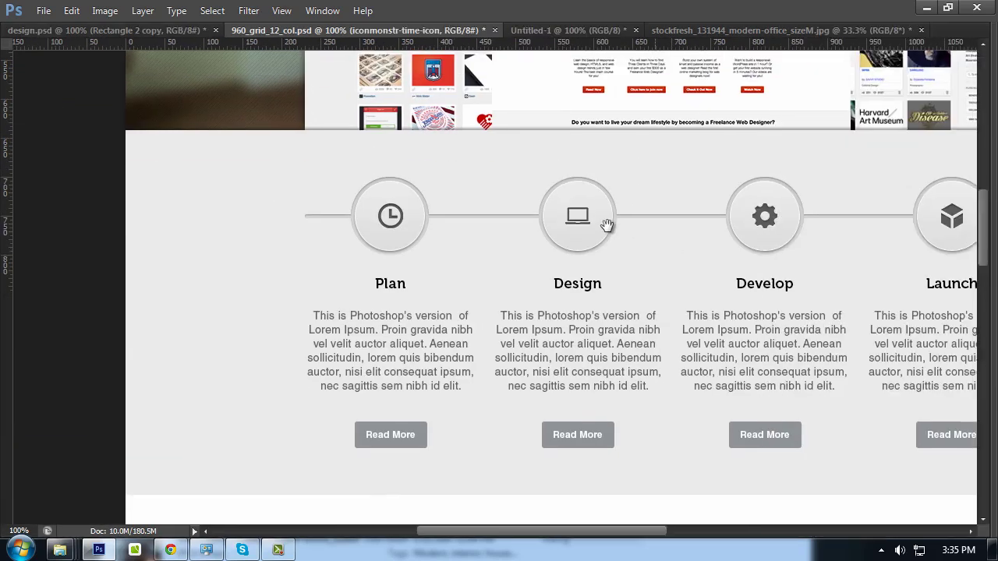
left_click_drag(607, 225, 545, 212)
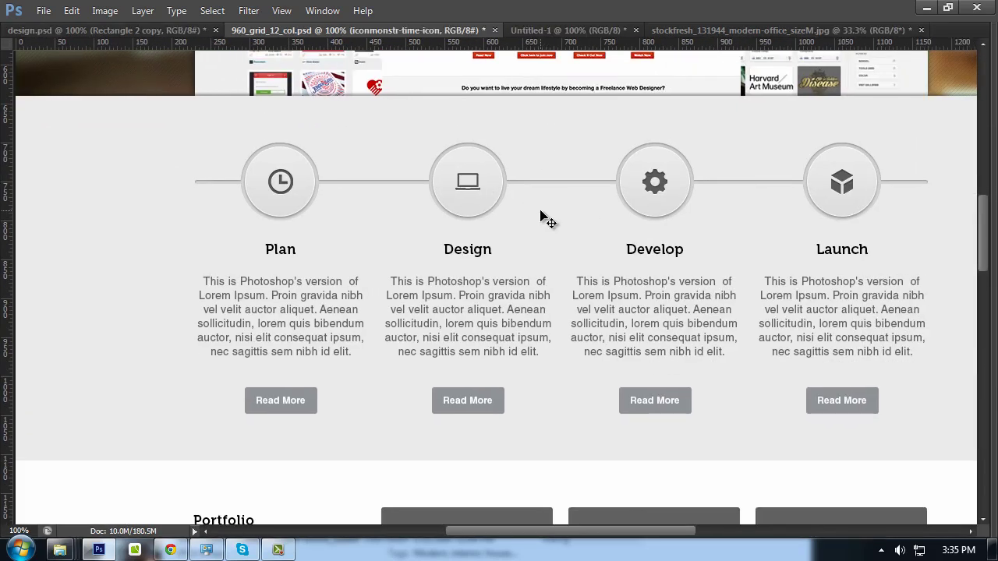
key("Tab")
left_click(552, 216, "ctrl")
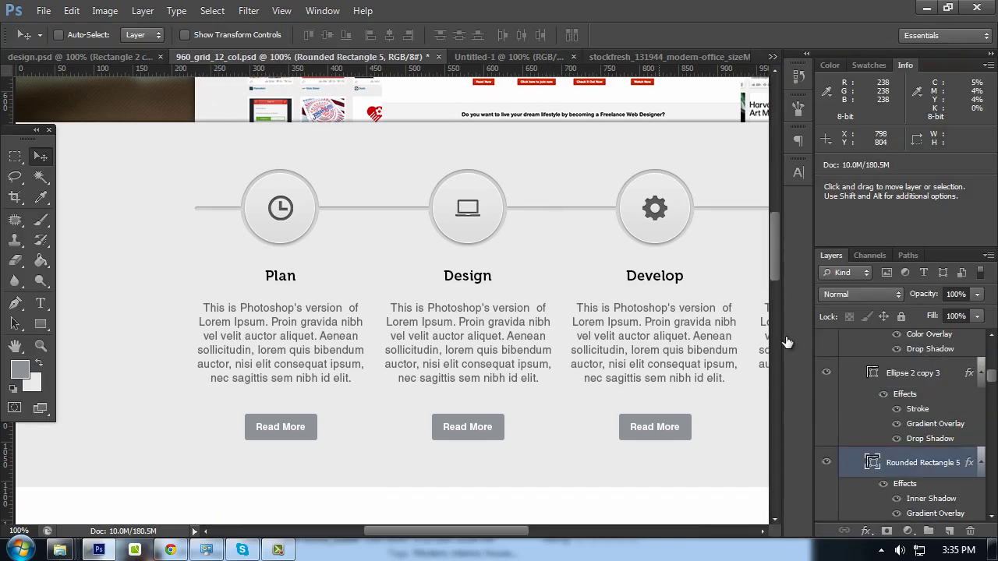
double_click(873, 463)
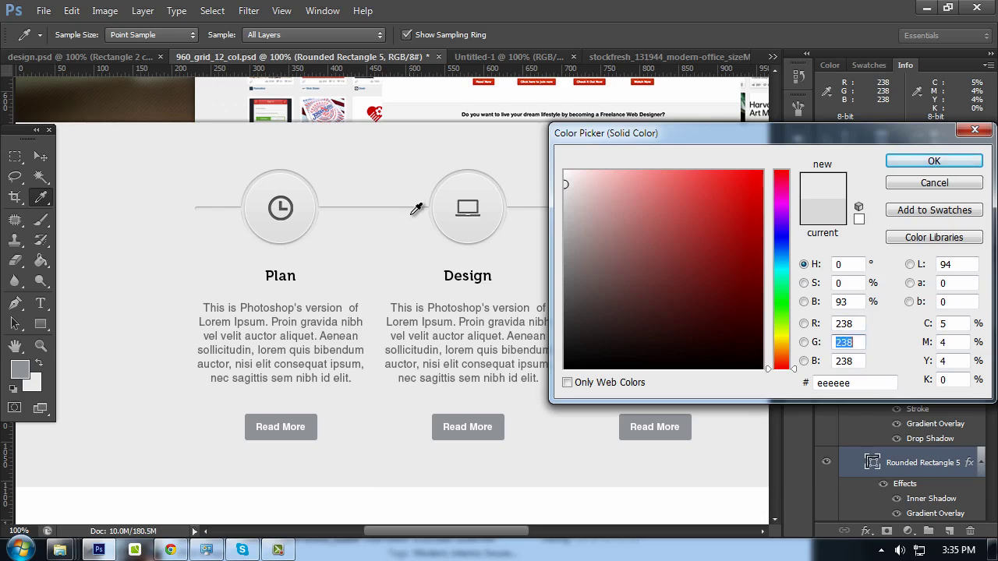
mouse_move(677, 139)
left_mouse_down()
mouse_move(632, 376)
mouse_move(621, 223)
left_mouse_up()
double_click(776, 466)
type("d")
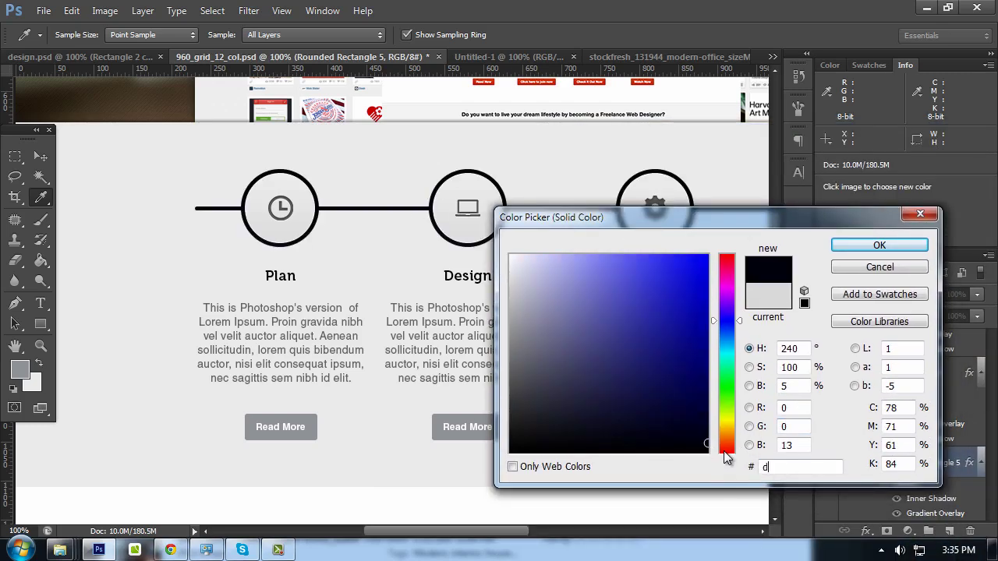
type("dddd")
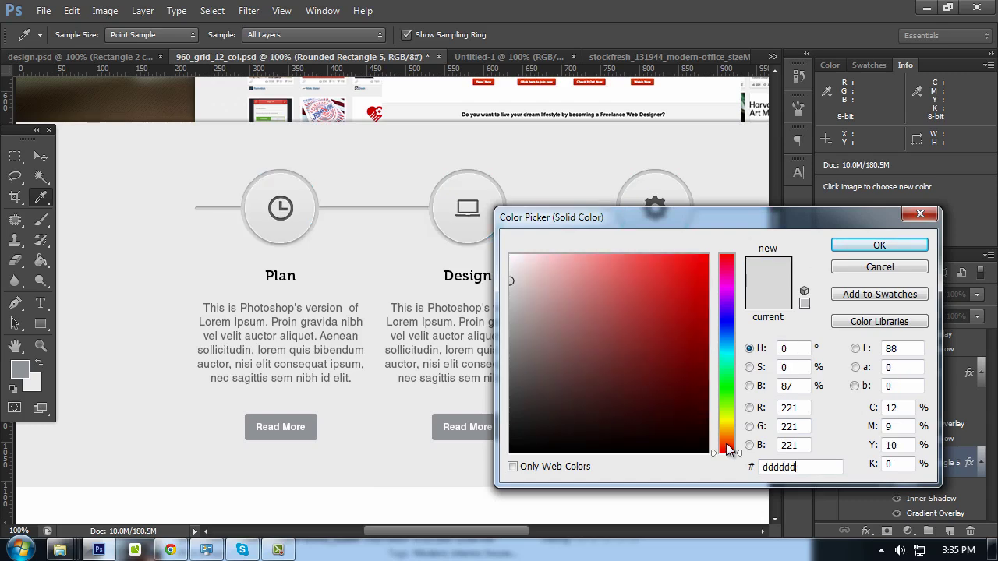
left_click(838, 250)
Review the recoloured connector line and circle rings behind the step icons
key("v")
key("Tab")
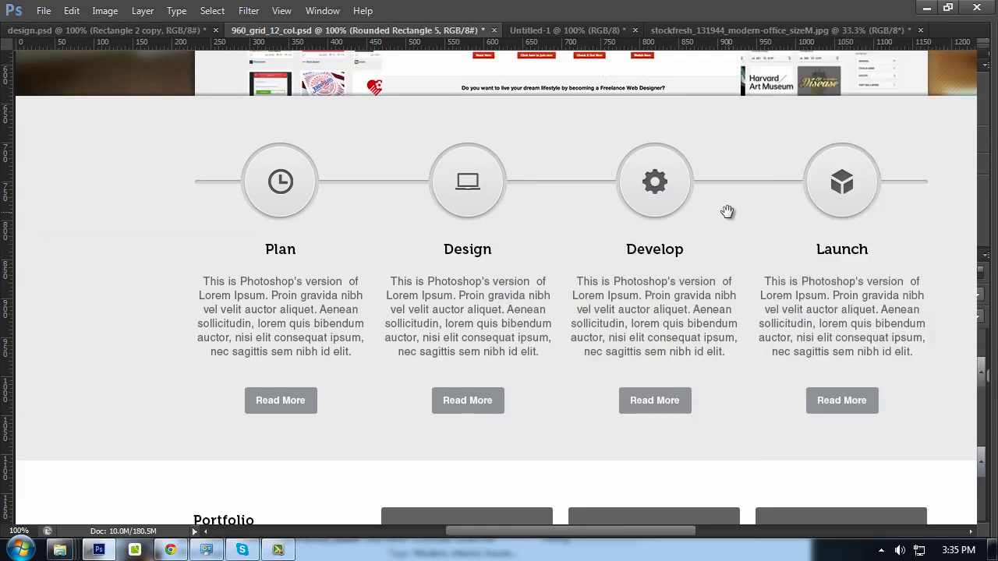
left_click_drag(725, 211, 749, 205)
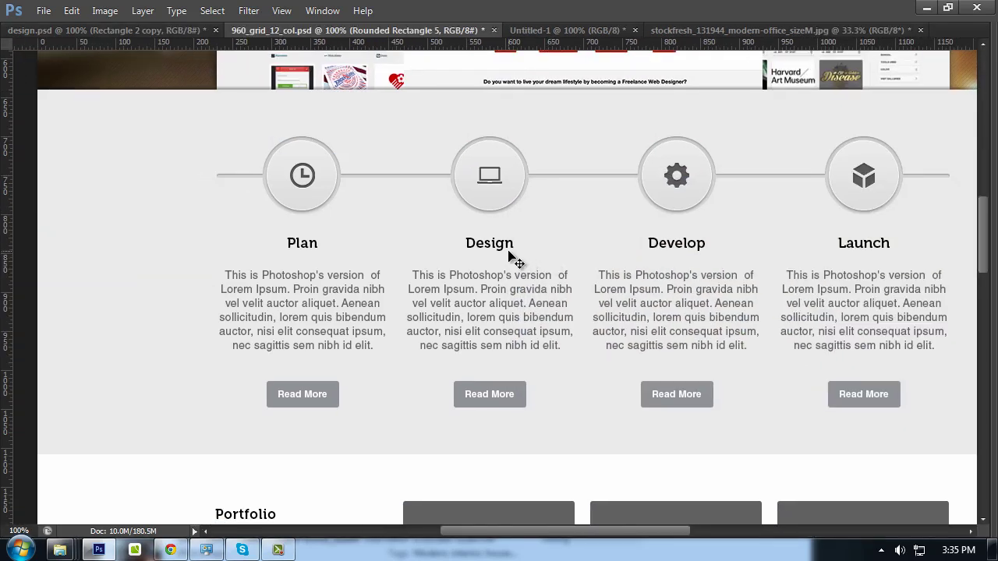
scroll(513, 258, "down", 1)
key("Tab")
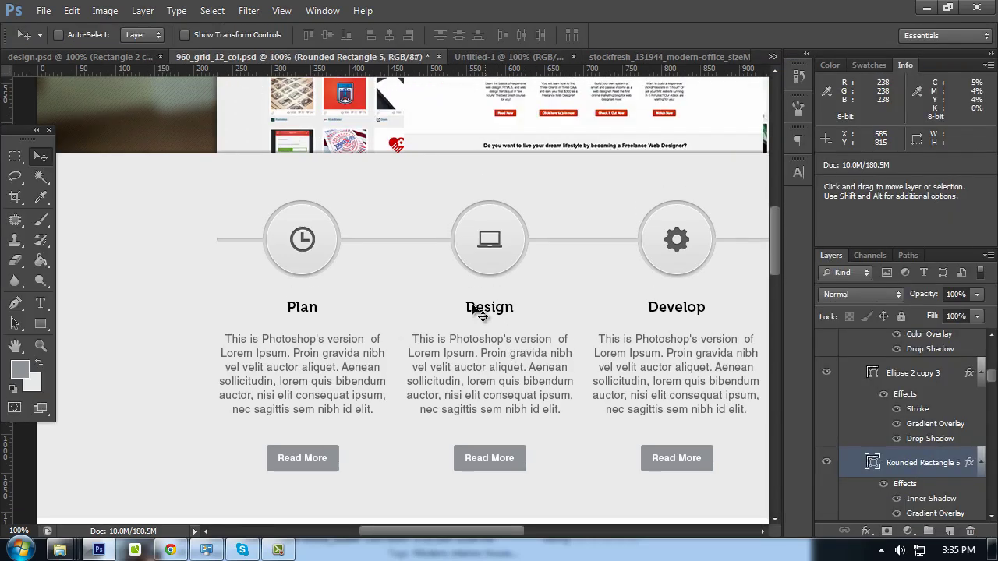
Colour the Plan and Design headings dark grey #333333
key("t")
double_click(302, 307)
left_click(499, 35)
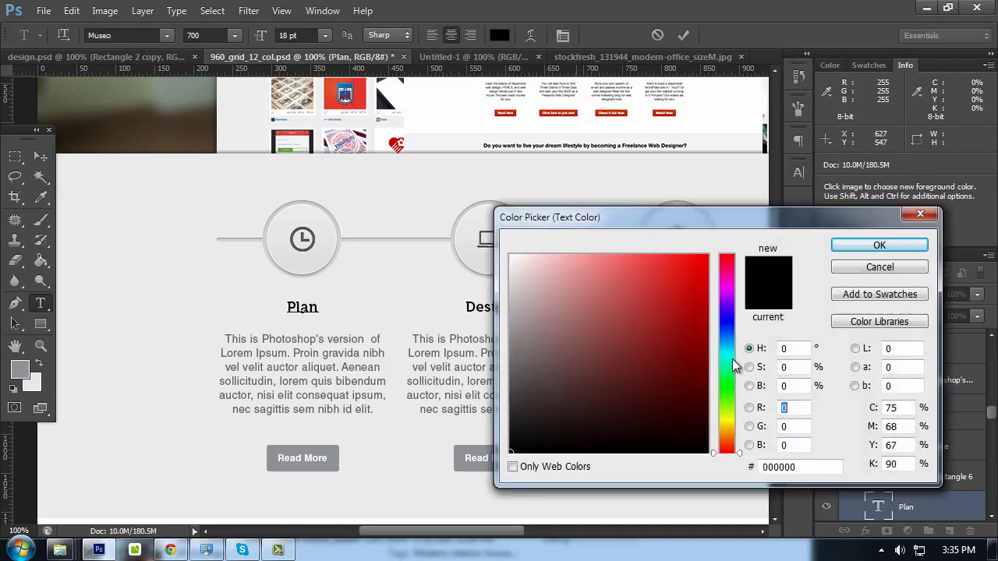
left_click(801, 466)
type("3333")
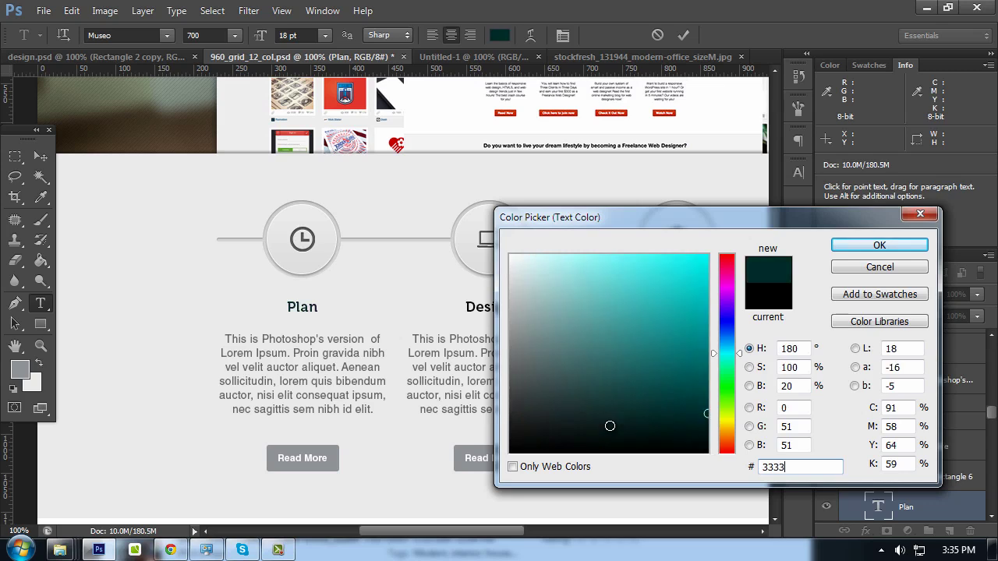
type("33")
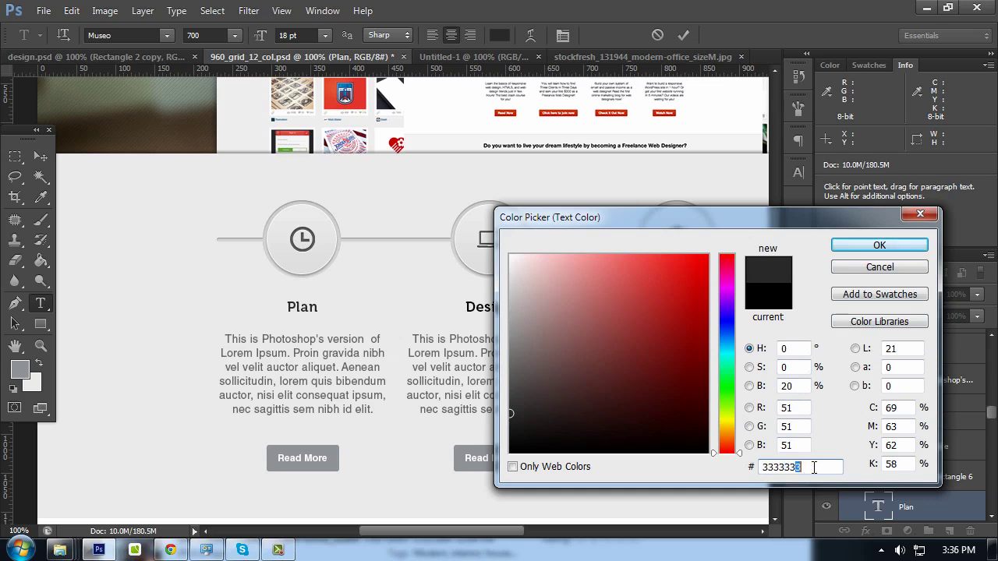
left_click(880, 245)
left_click(215, 195)
double_click(485, 306)
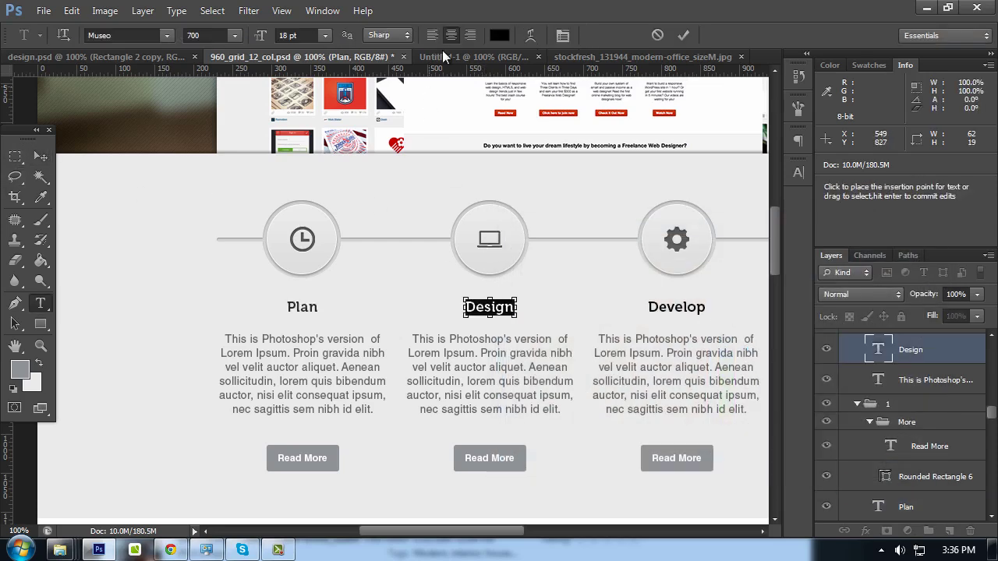
left_click(500, 35)
double_click(780, 467)
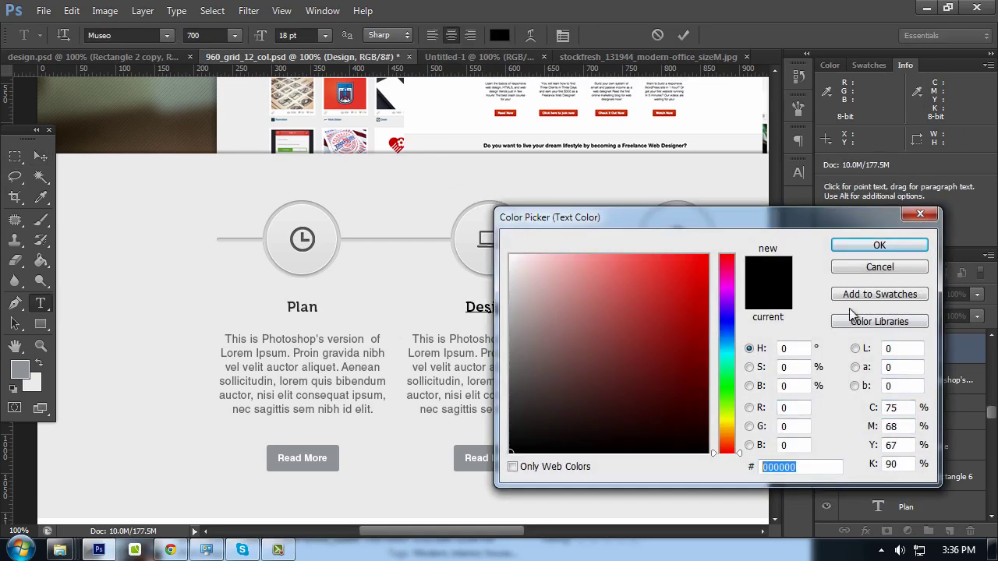
type("333333")
left_click(880, 245)
left_click(41, 156)
Colour the Develop and Launch headings dark grey #333333
double_click(672, 308)
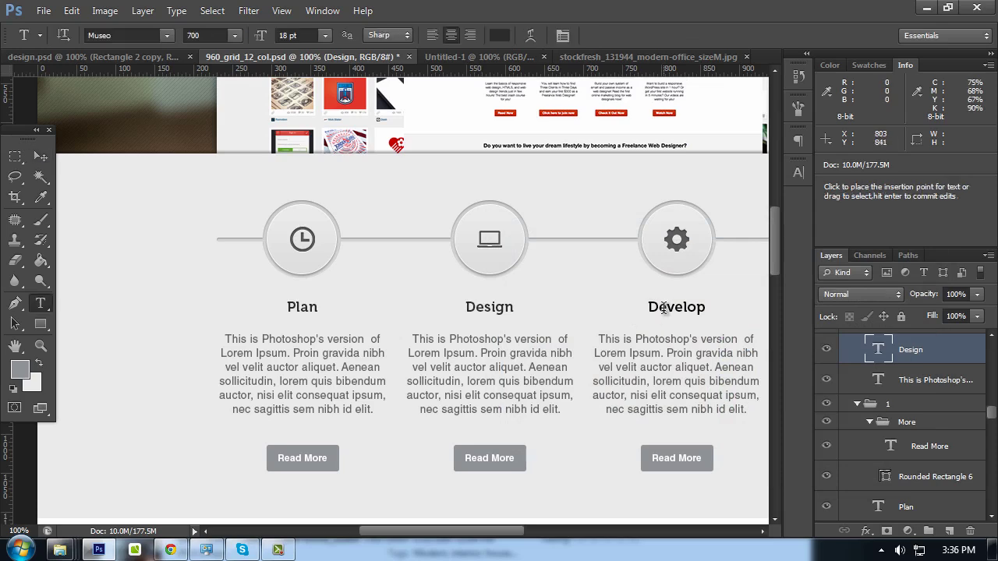
left_click(500, 35)
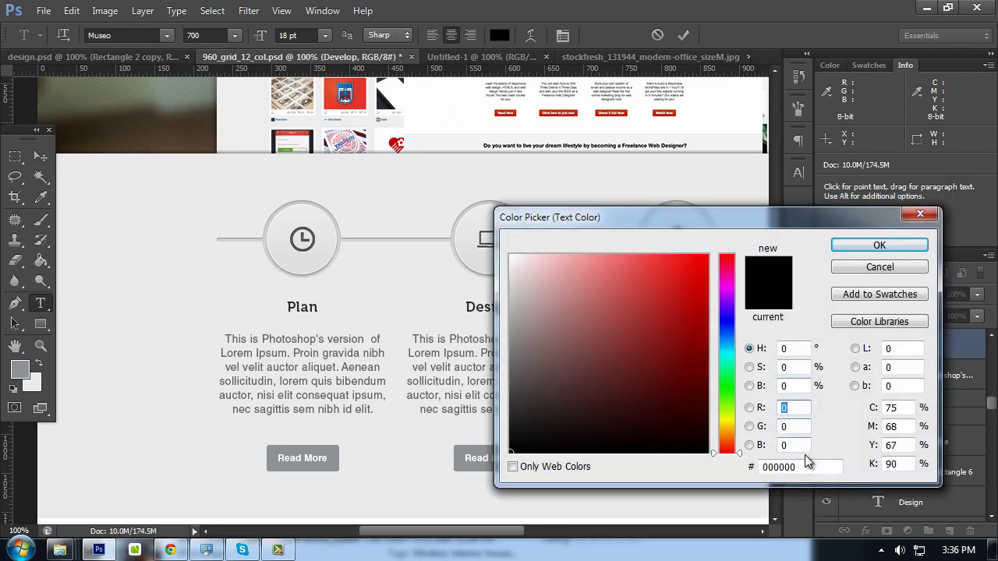
double_click(784, 466)
type("333333")
key("Return")
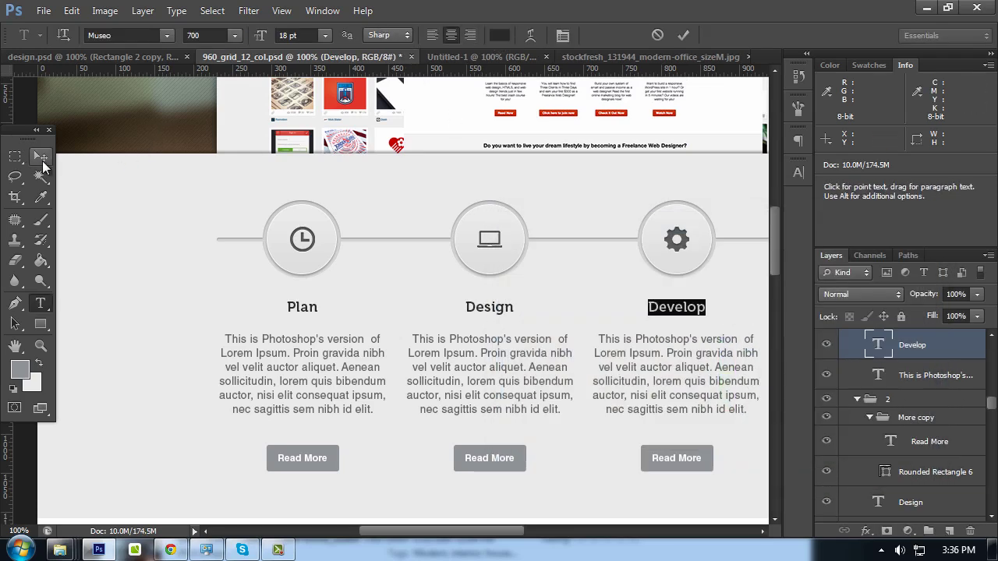
left_click(40, 156)
scroll(446, 260, "down", 1)
scroll(445, 261, "right", 5)
key("t")
double_click(530, 259)
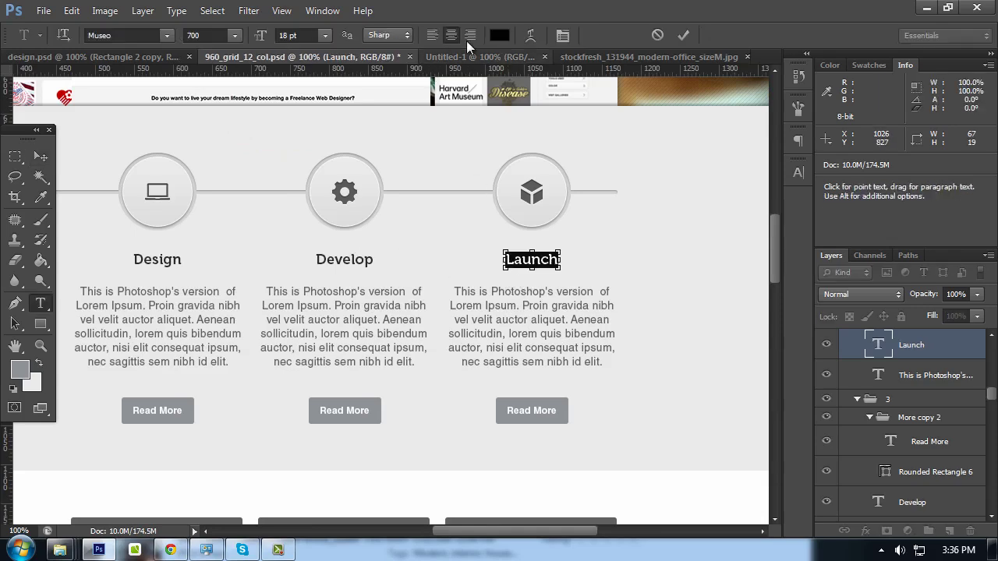
left_click(500, 36)
type("333333")
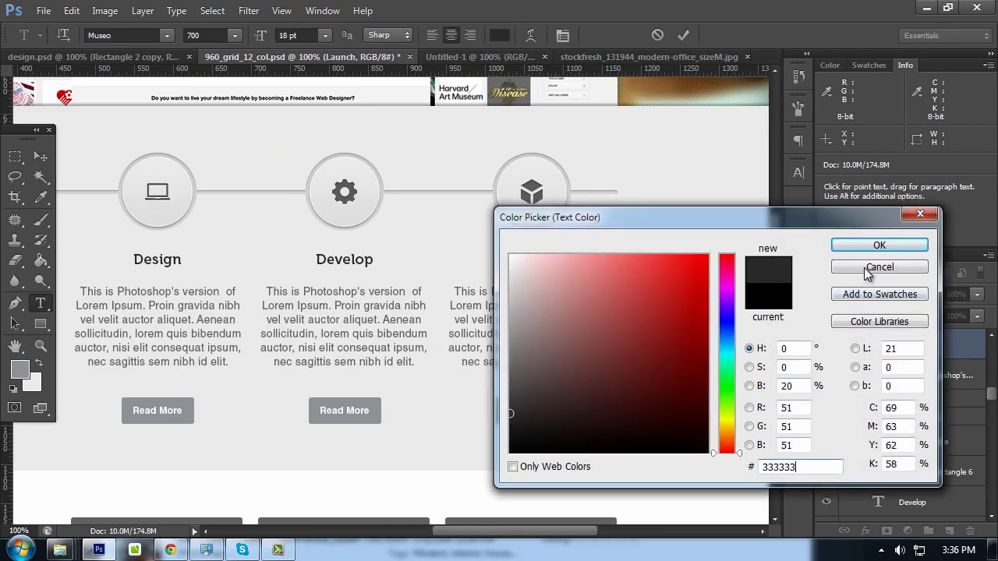
key("Return")
left_click(41, 156)
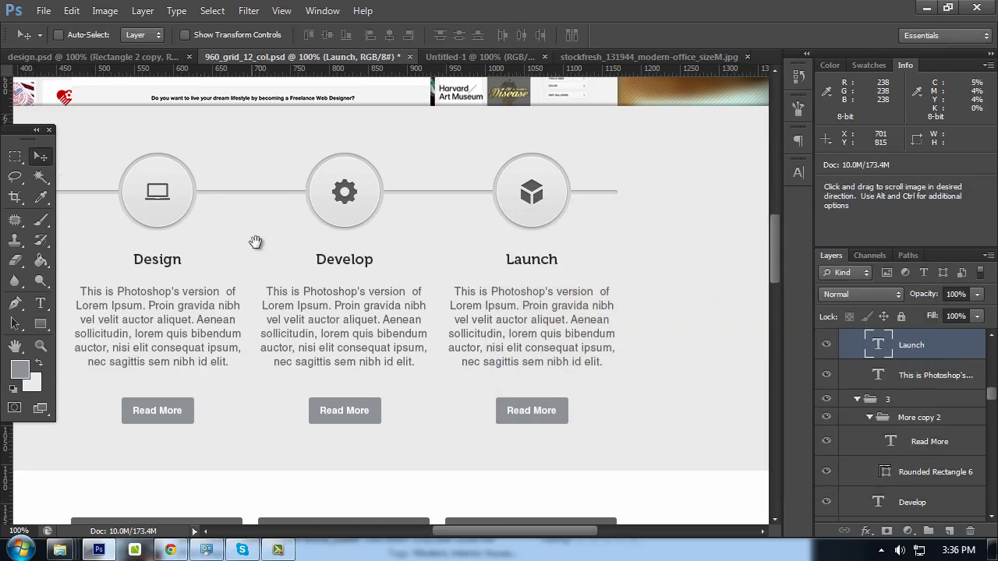
Check the Plan paragraph's text colour against the design.psd reference
left_click_drag(252, 243, 496, 210)
key("t")
left_click(269, 300)
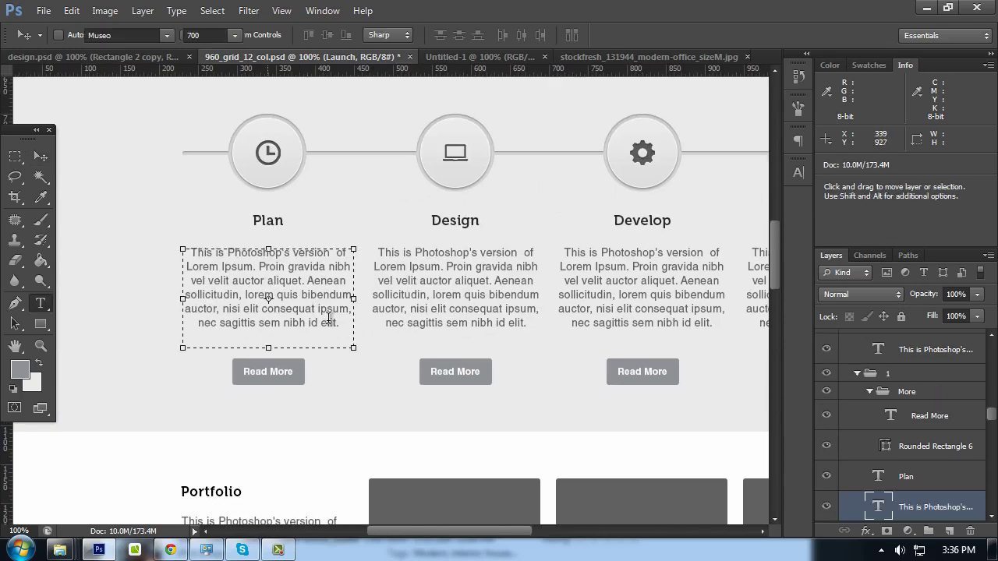
left_click_drag(343, 325, 185, 251)
left_click(496, 36)
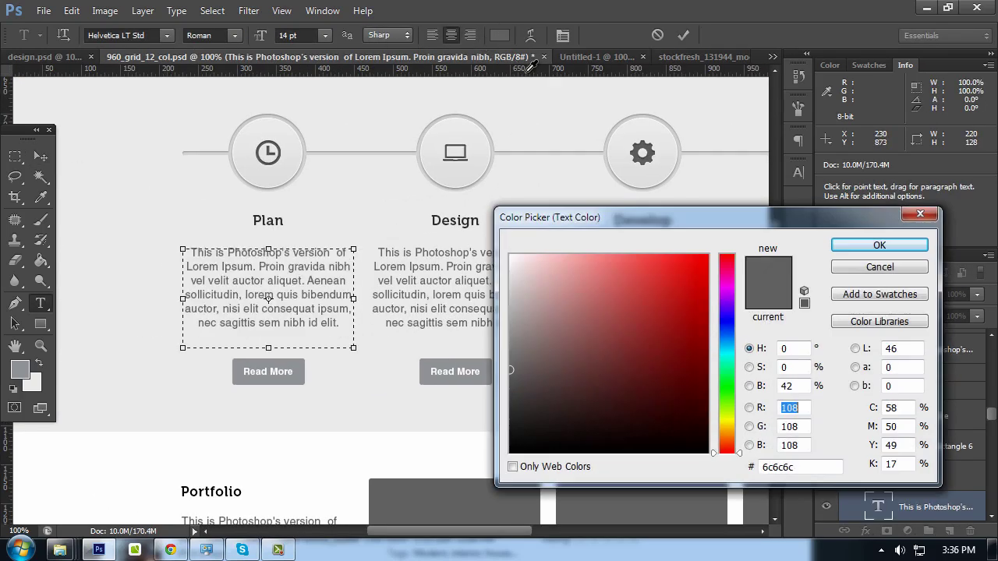
left_click(850, 248)
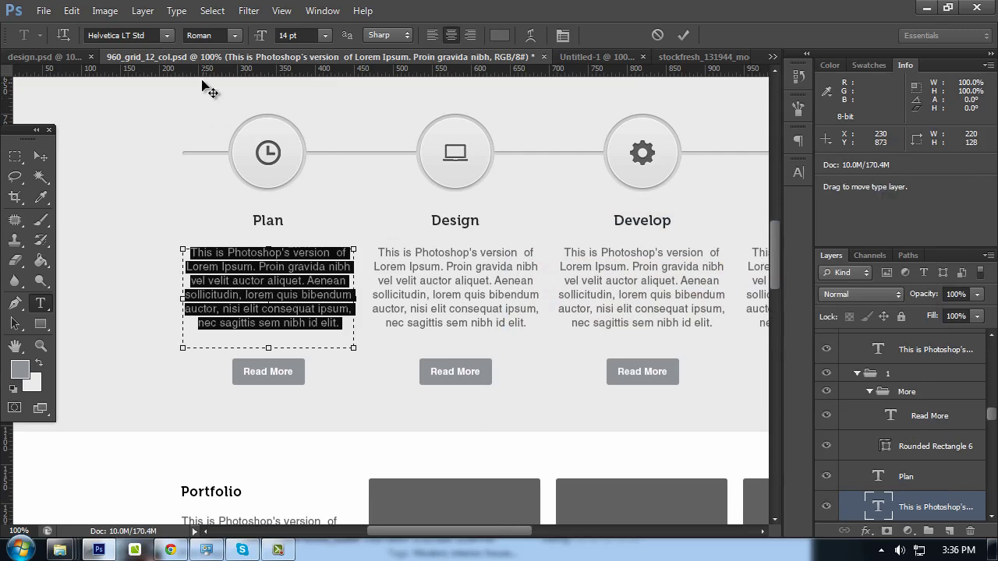
left_click(45, 57)
left_click(219, 301)
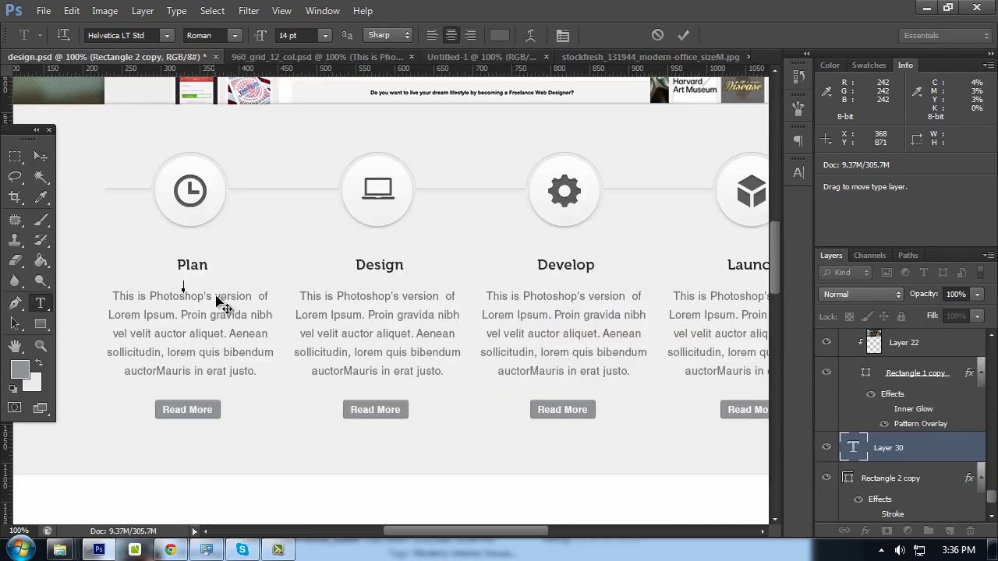
left_click(500, 35)
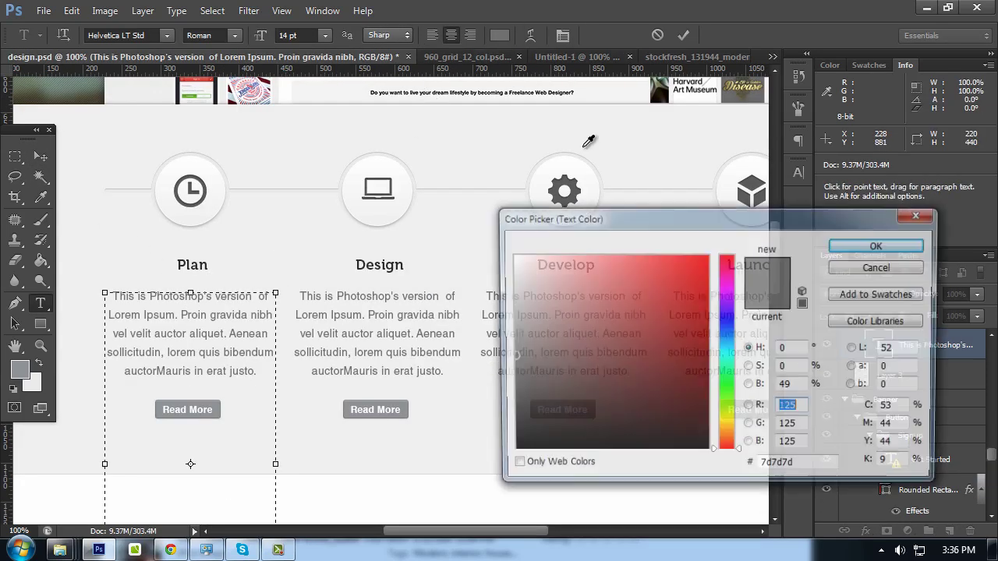
left_click(857, 248)
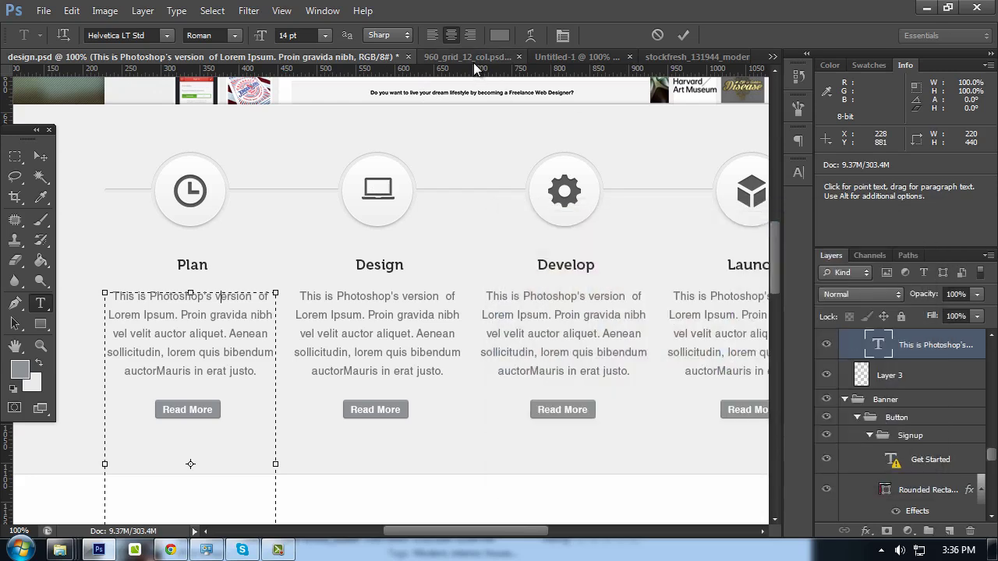
left_click(466, 57)
Set the Plan and Design paragraph text to grey #7d7d7d
key("ctrl+a")
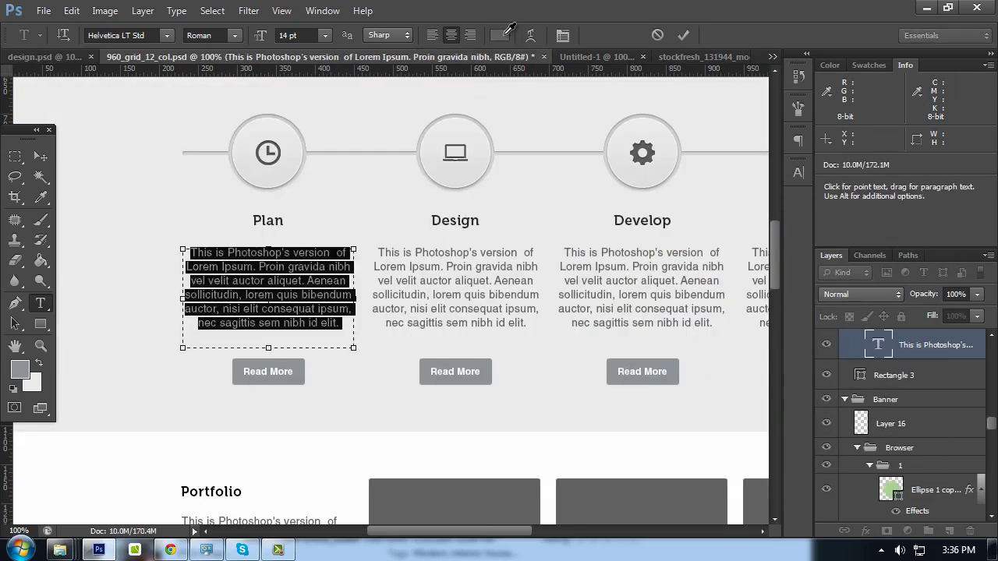
left_click(499, 35)
type("7d7d7d")
left_click(879, 246)
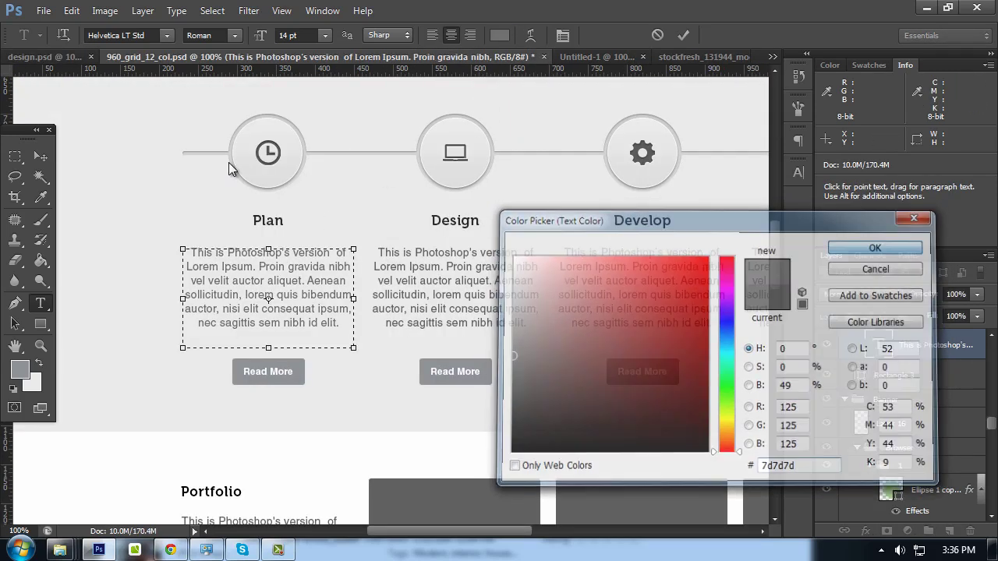
left_click(40, 156)
double_click(473, 265)
key("ctrl+a")
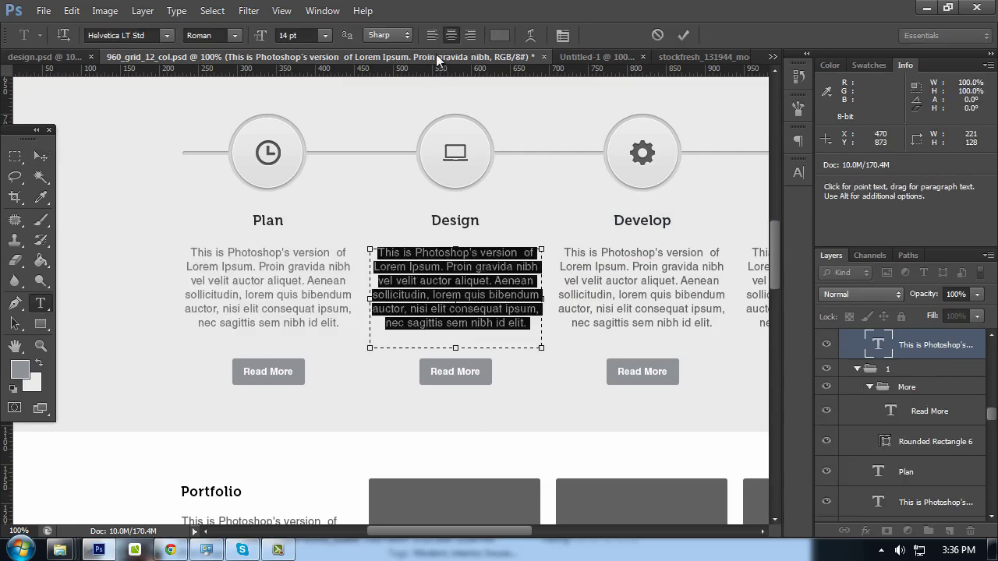
left_click(499, 35)
type("7d7d7d")
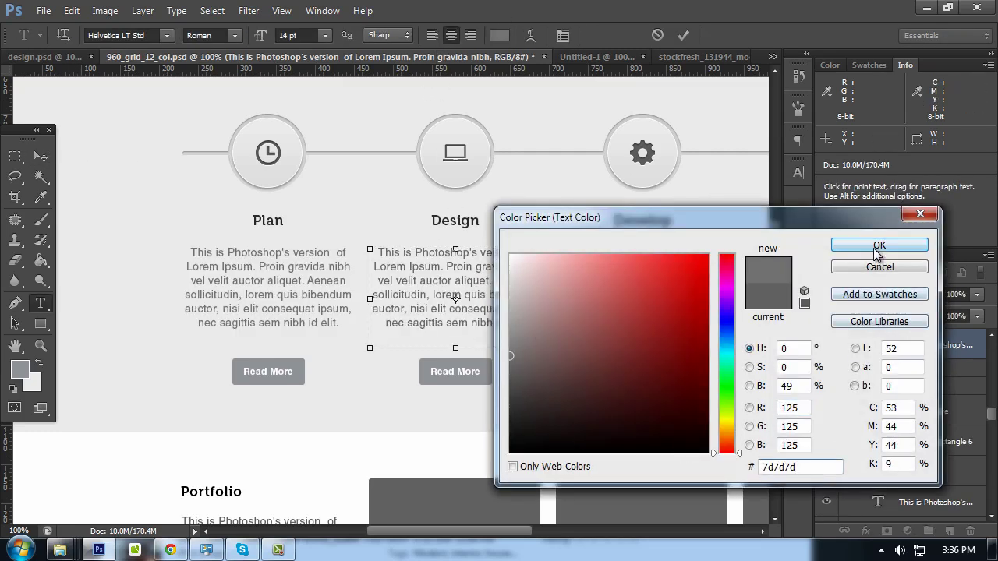
left_click(879, 246)
left_click(41, 156)
key("t")
Set the Develop and Launch paragraph text to grey #7d7d7d
left_click(598, 293)
key("ctrl+a")
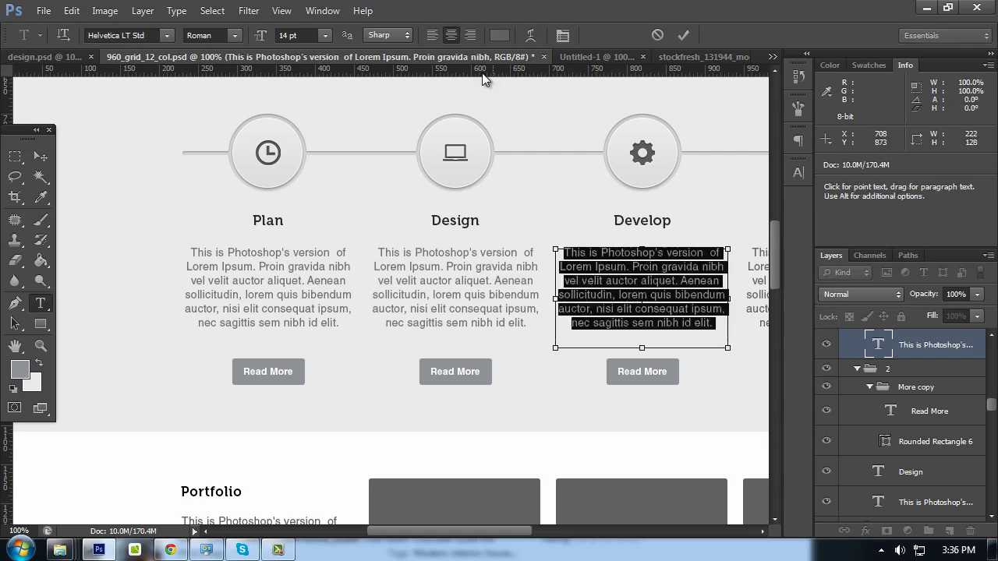
left_click(499, 35)
type("7d7d7d")
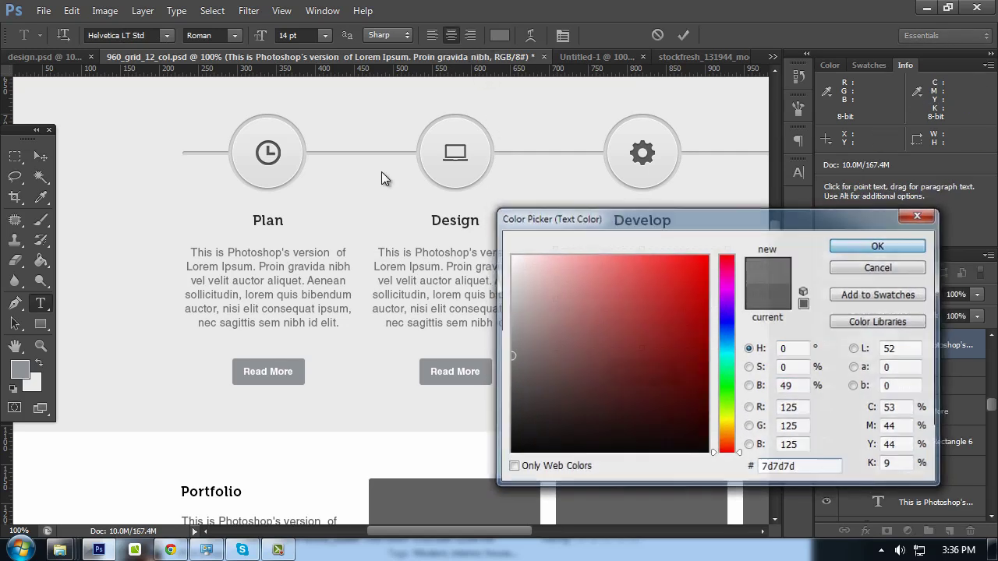
key("Return")
left_click(40, 156)
left_click_drag(742, 289, 499, 265)
key("t")
left_click(503, 269)
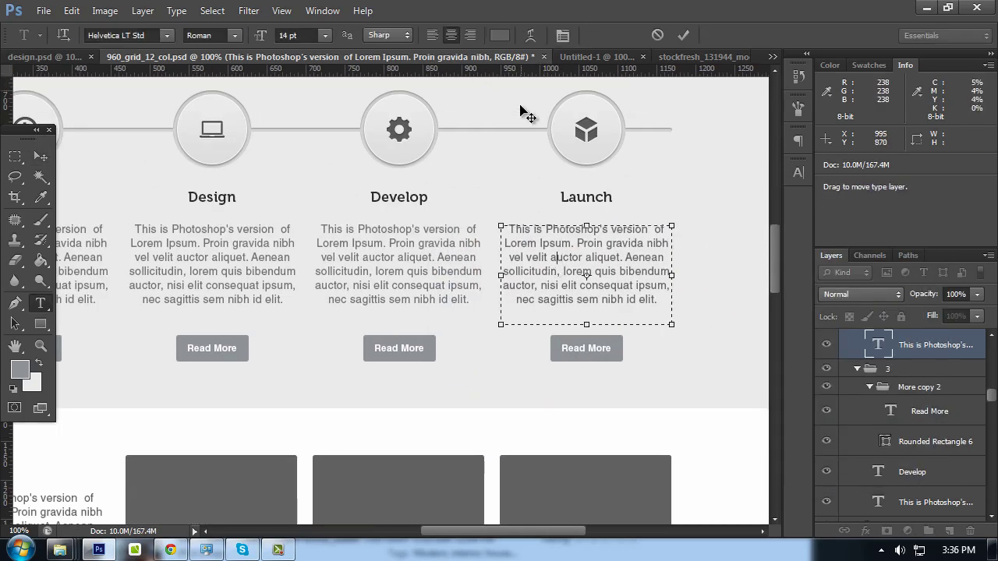
key("ctrl+a")
left_click(499, 35)
type("7d7d7d")
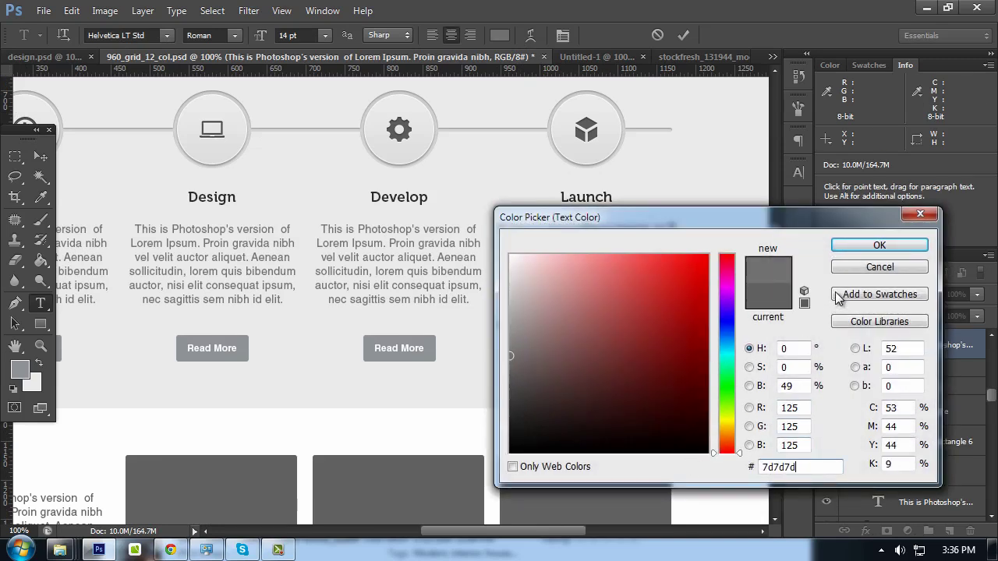
key("Return")
left_click(41, 156)
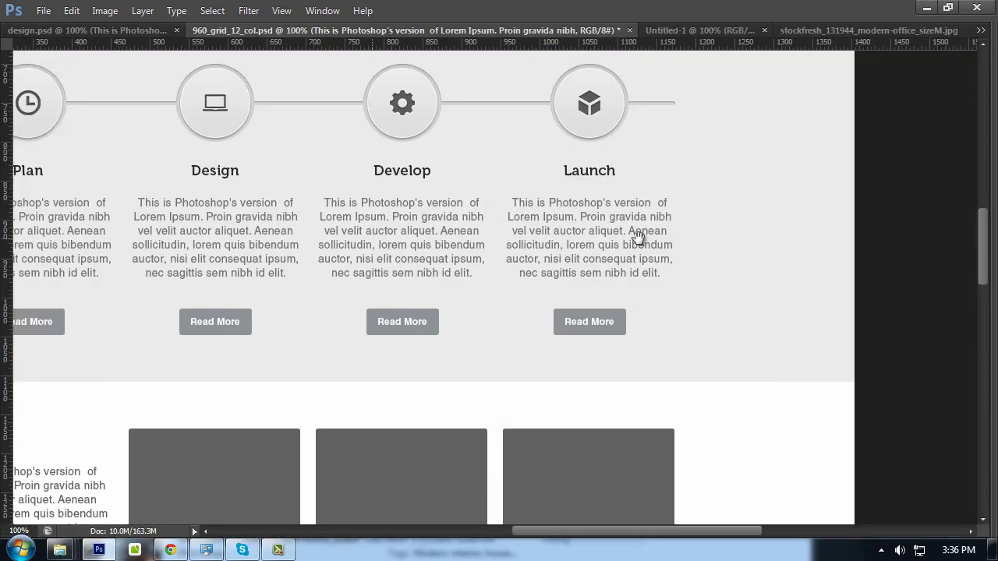
left_click_drag(388, 271, 341, 373)
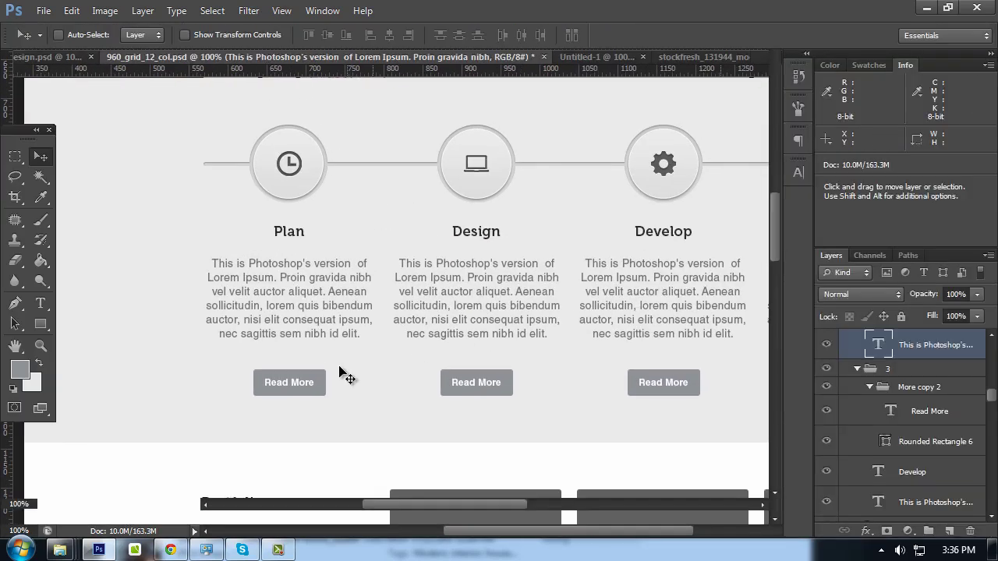
Enable an Inner Glow on the Read More button with 100% choke and 1 px size
left_click(323, 383, "ctrl")
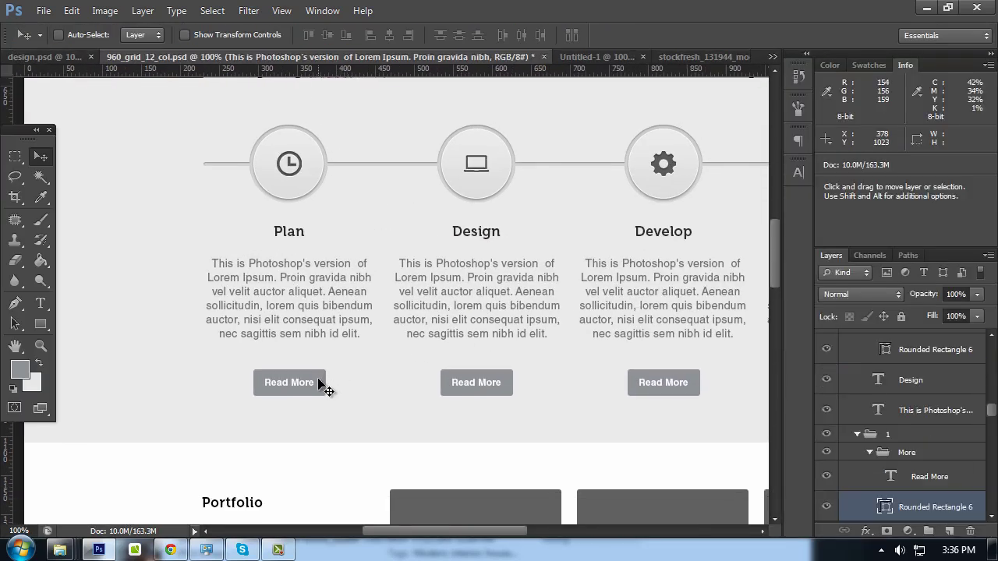
right_click(897, 508)
left_click(833, 50)
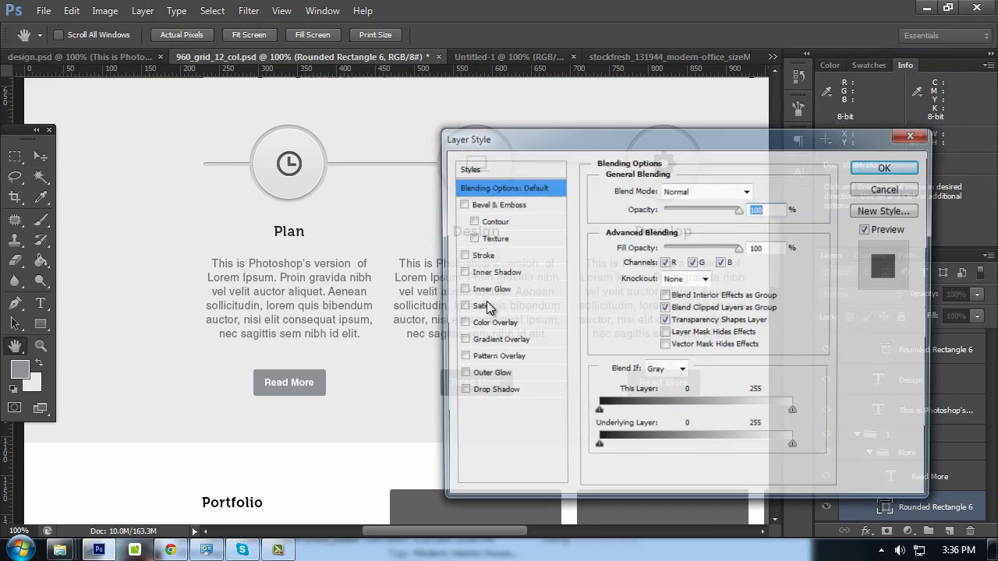
left_click(489, 289)
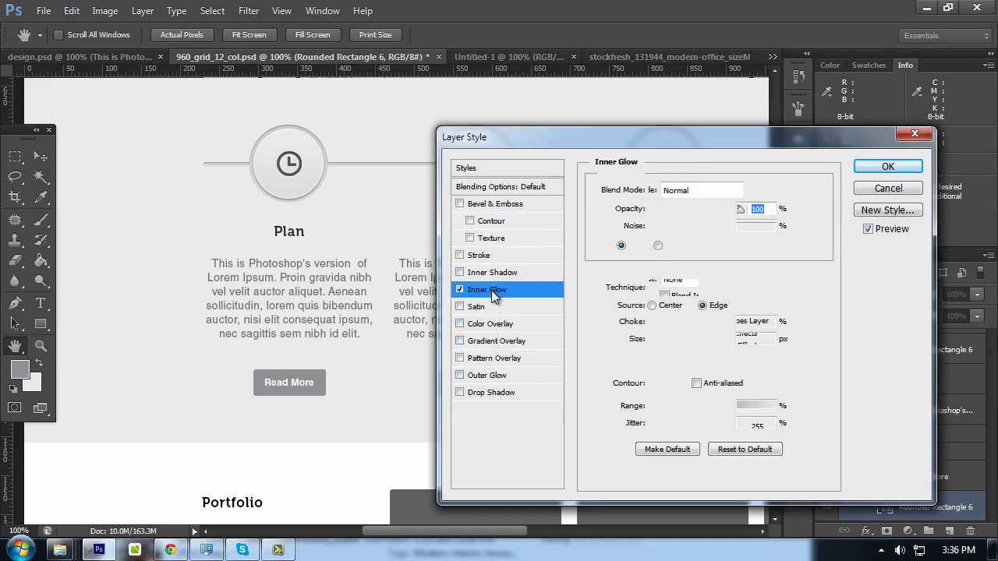
mouse_move(652, 322)
left_mouse_down()
mouse_move(733, 322)
mouse_move(651, 338)
left_mouse_up()
Set the inner glow to Multiply blending with a black colour
left_click(689, 191)
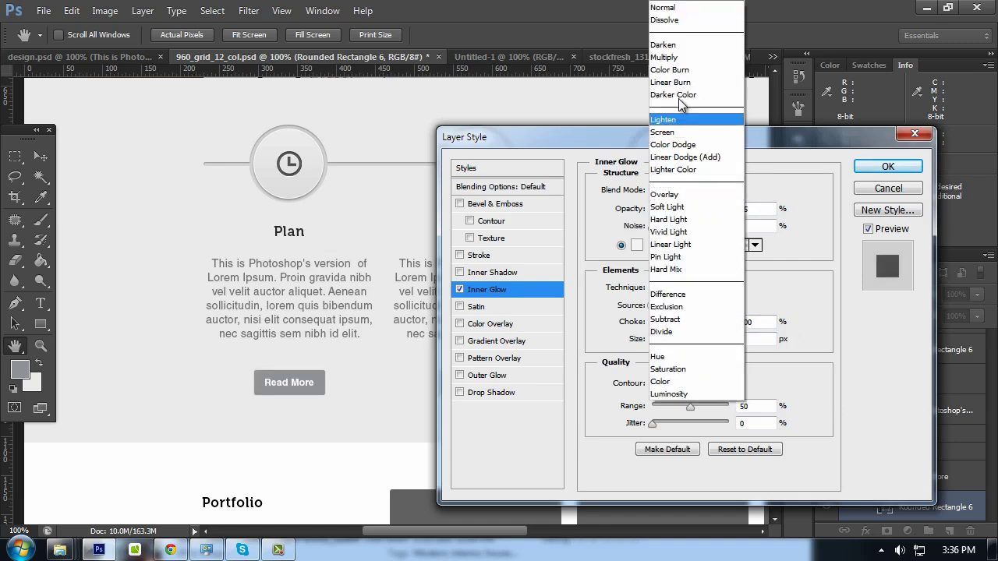
left_click(690, 40)
left_click(696, 191)
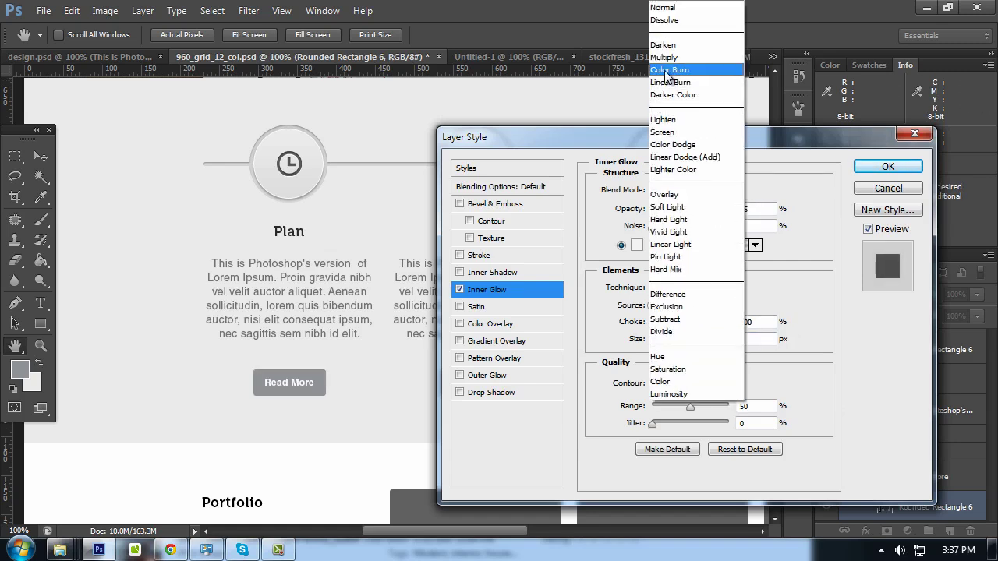
left_click(666, 65)
left_click(686, 191)
left_click(655, 67)
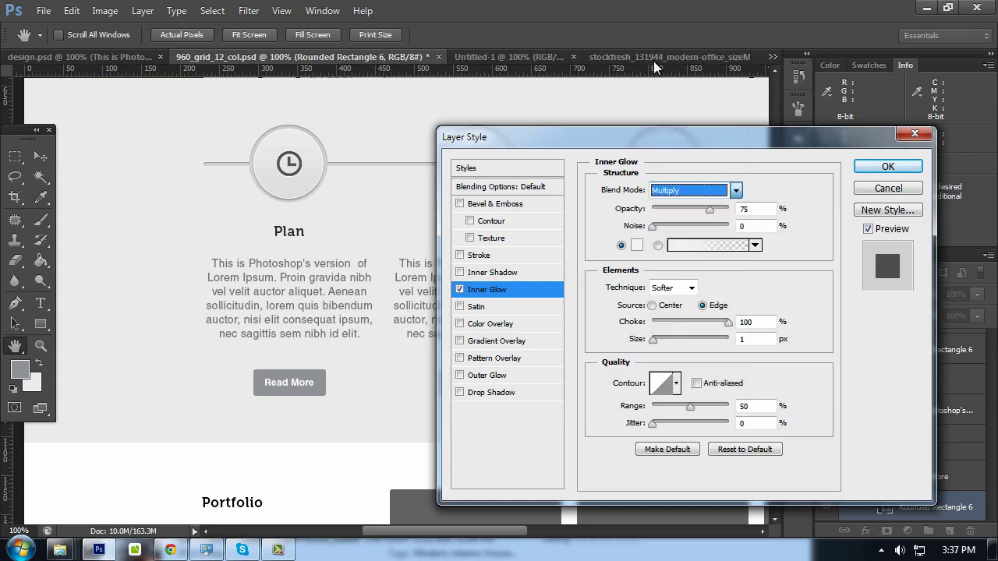
left_click(640, 247)
left_click_drag(519, 444, 412, 543)
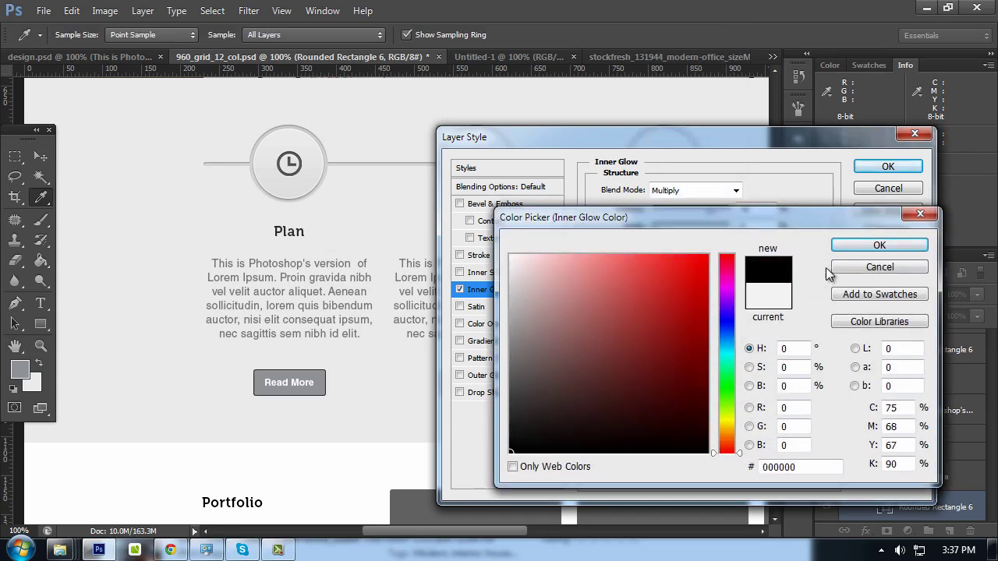
left_click(880, 246)
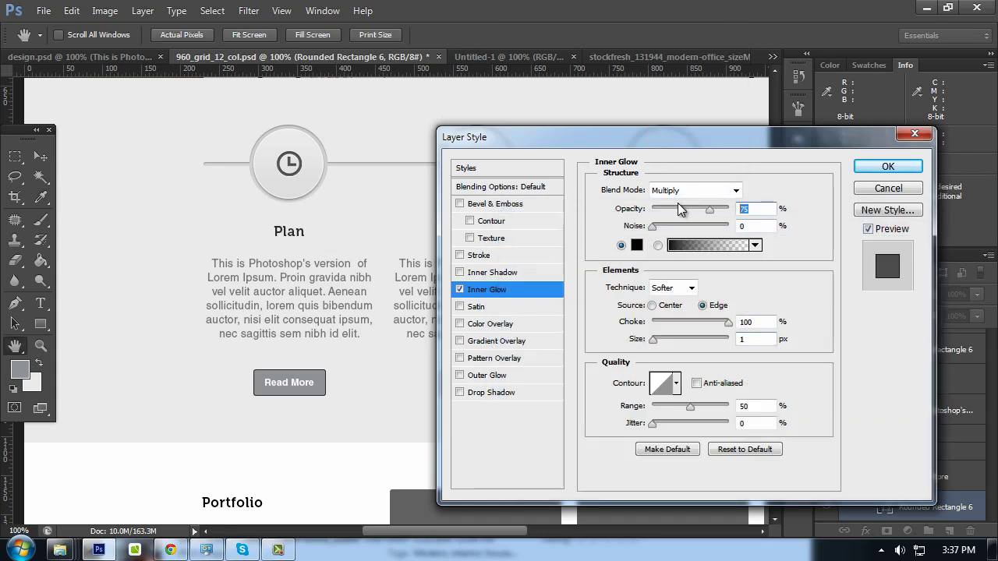
Add a 1 px distance, 1 px size, 20% opacity drop shadow and apply the effects
key("ctrl+plus")
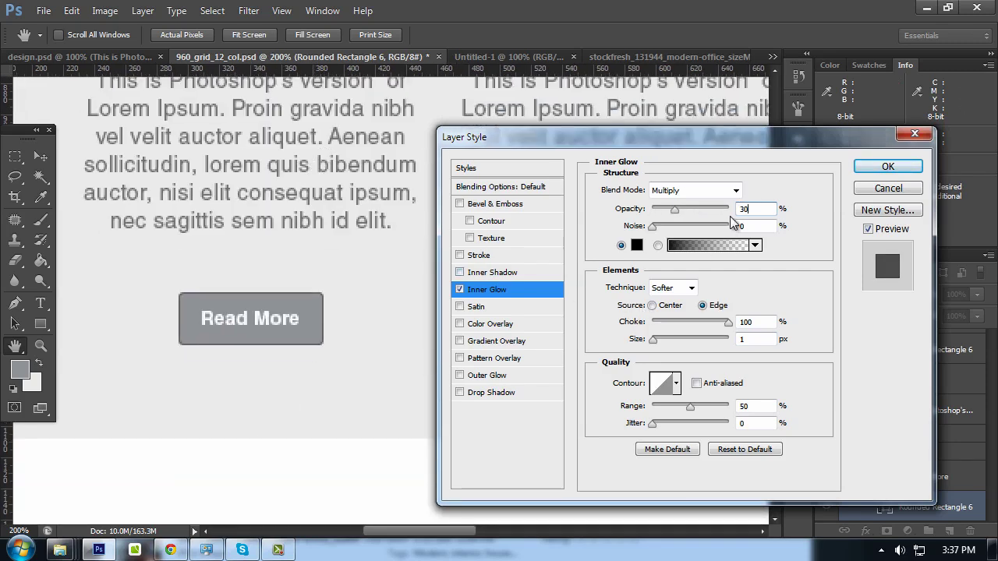
left_click(504, 394)
type("1")
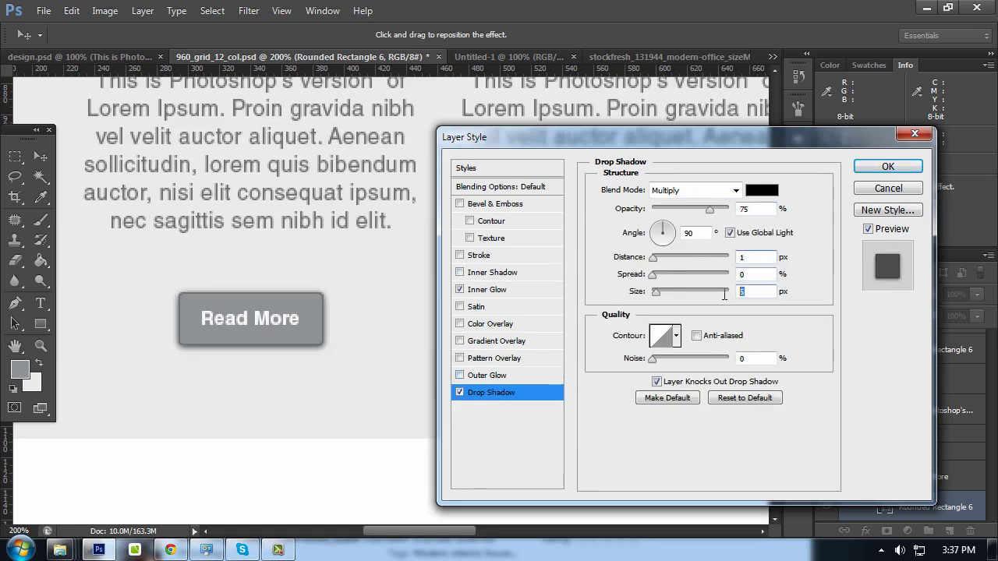
key("Tab")
key("Tab")
type("0")
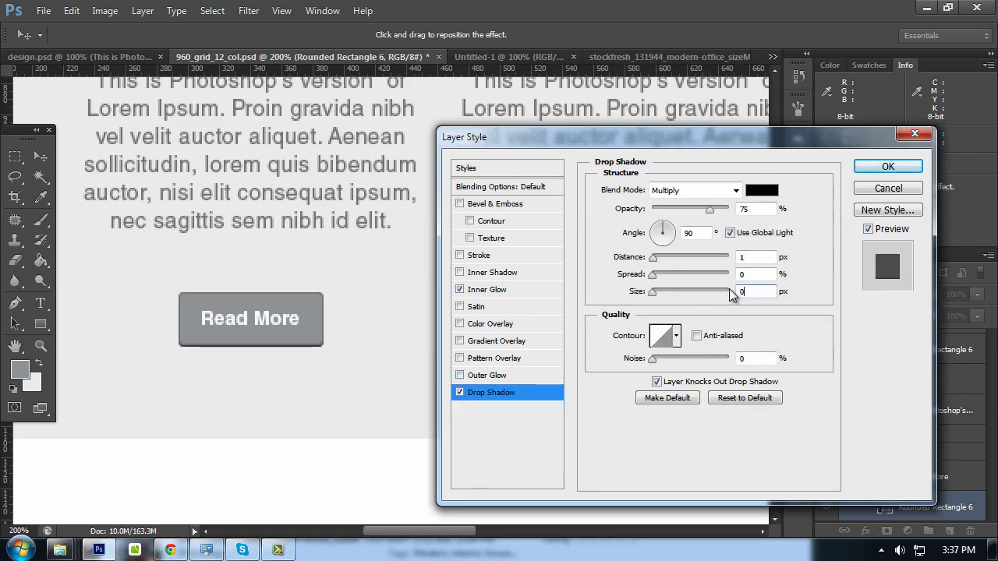
key("Up")
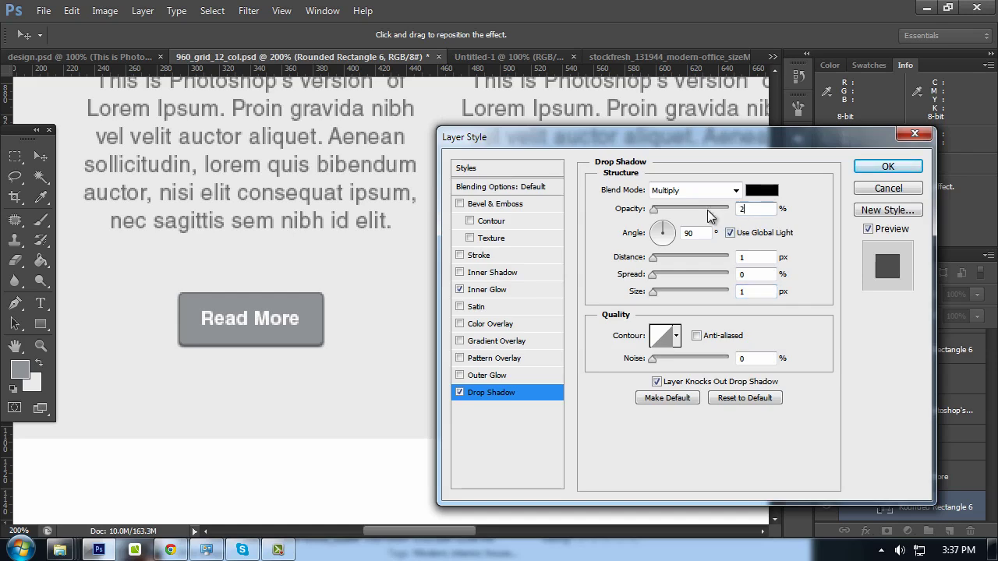
type("0")
left_click(889, 167)
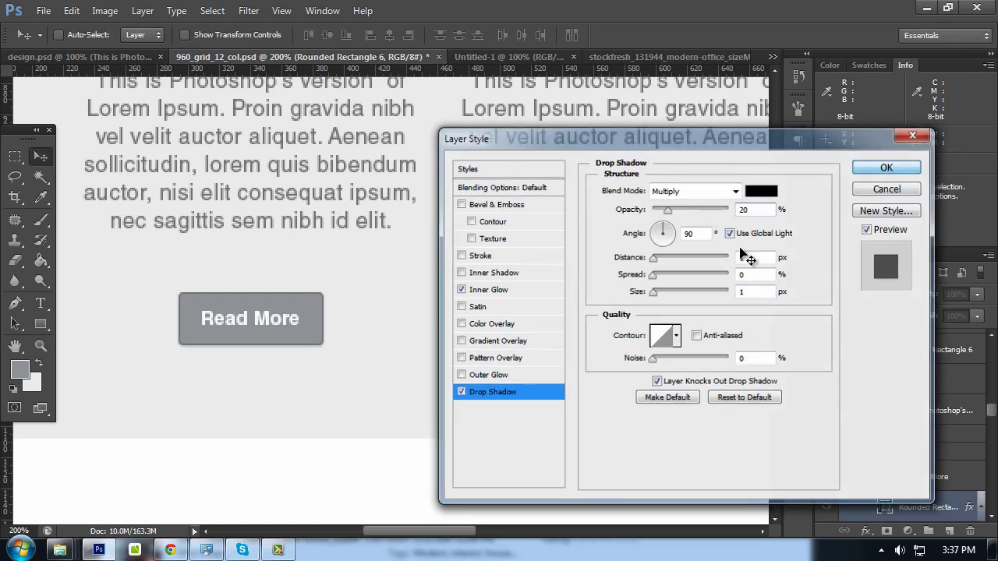
scroll(401, 357, "down", 1)
scroll(401, 356, "down", 1)
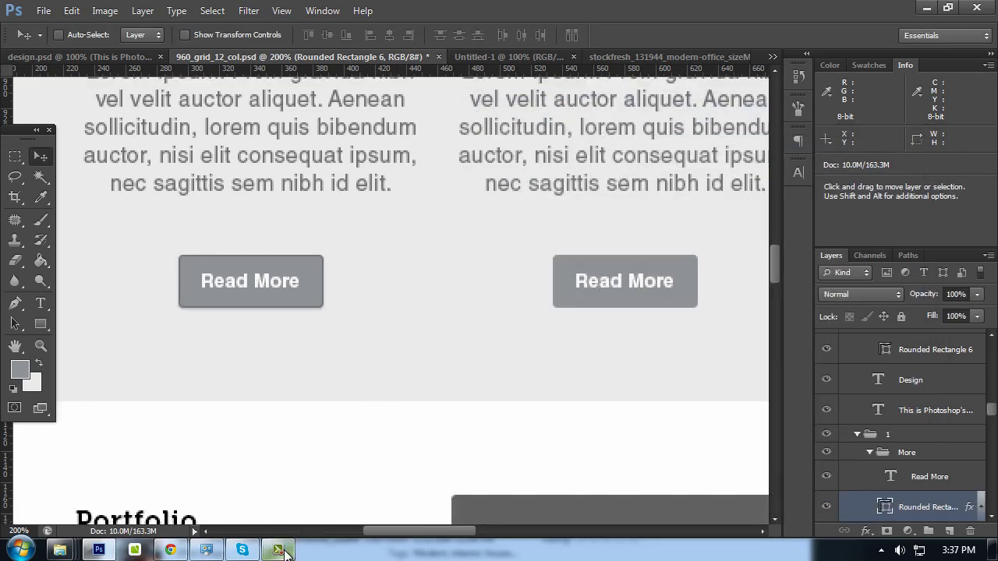
mouse_move(277, 550)
left_click(312, 511)
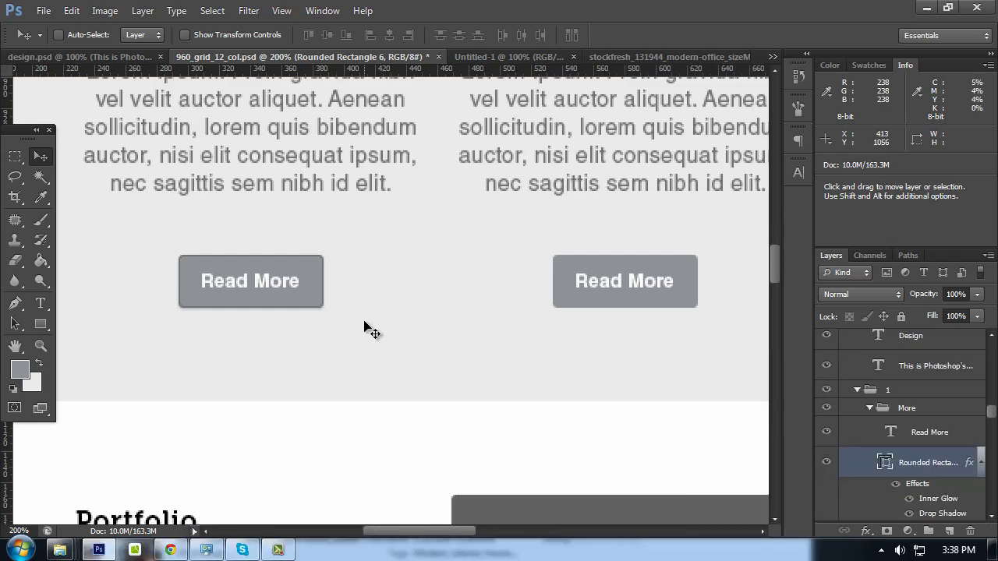
left_click(124, 53)
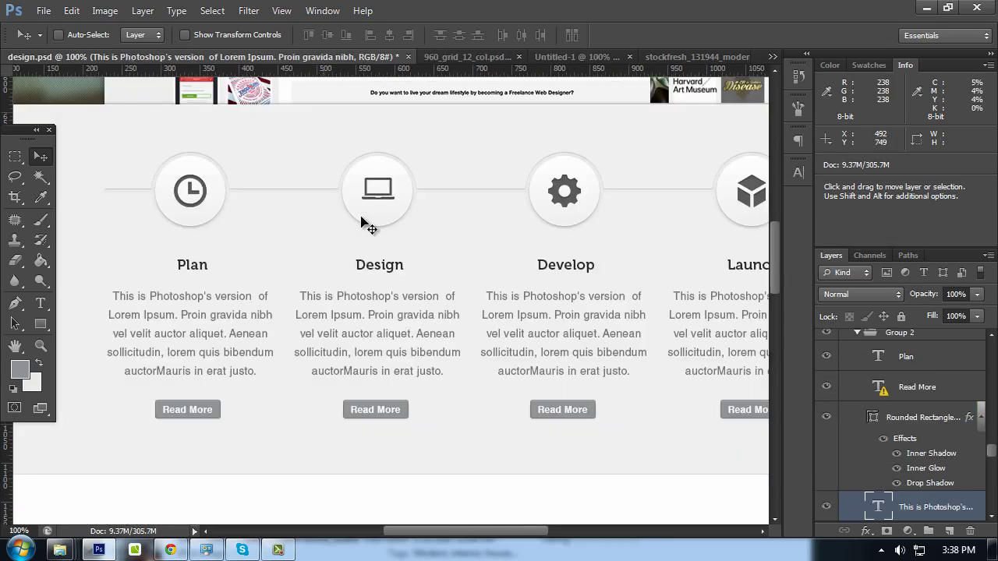
scroll(414, 259, "down", 1)
scroll(413, 260, "up", 1)
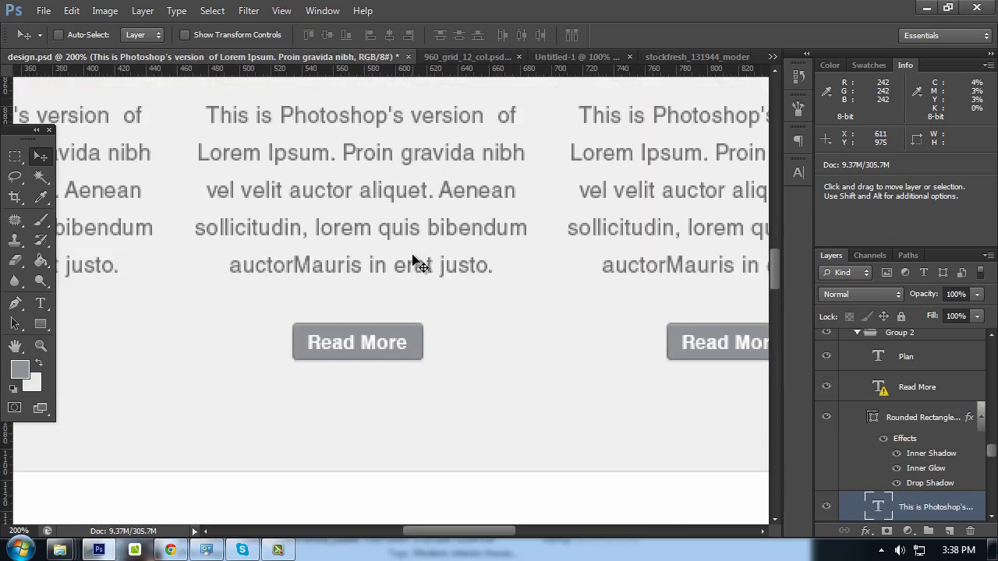
scroll(414, 260, "up", 1)
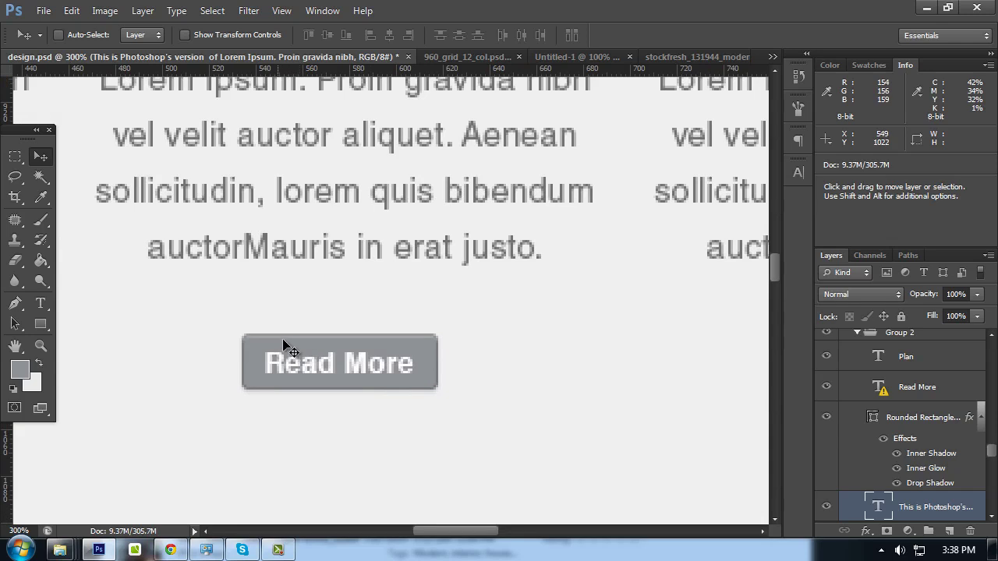
left_click(474, 56)
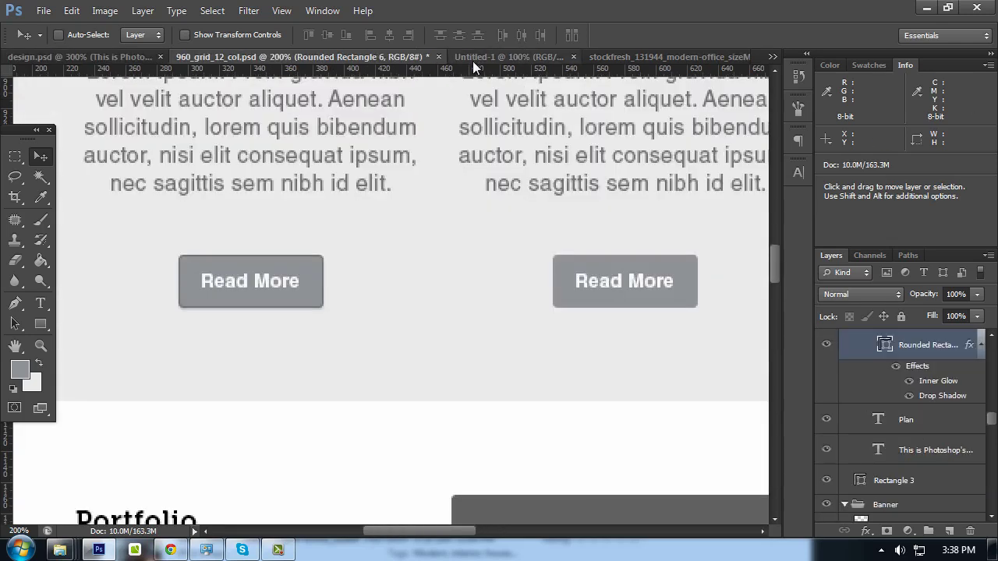
right_click(903, 344)
left_click(949, 354)
right_click(903, 354)
Add a white Inner Shadow with 2 px distance and 0 px size to the button
left_click(769, 80)
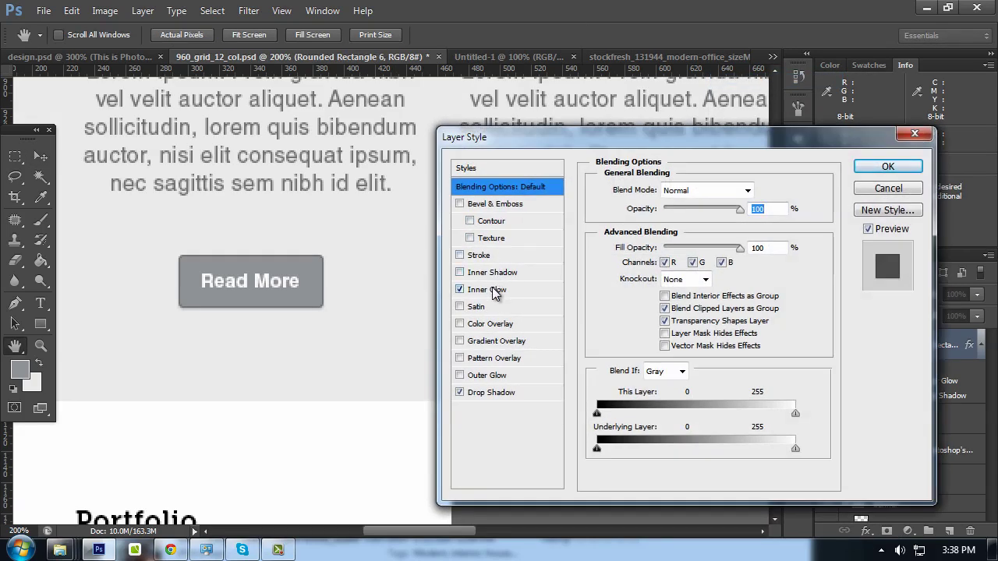
left_click(487, 273)
type("2")
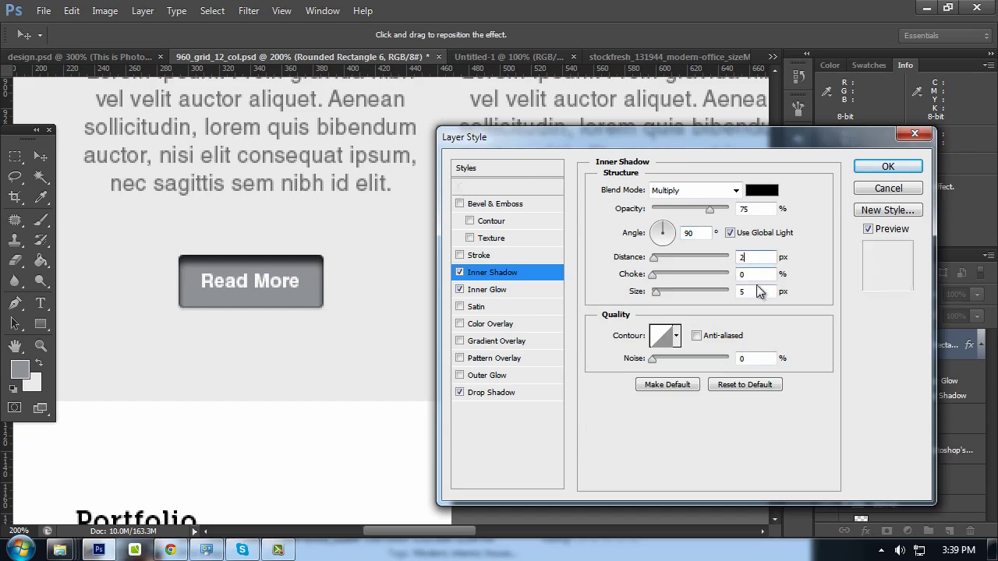
key("Tab")
key("Tab")
type("0")
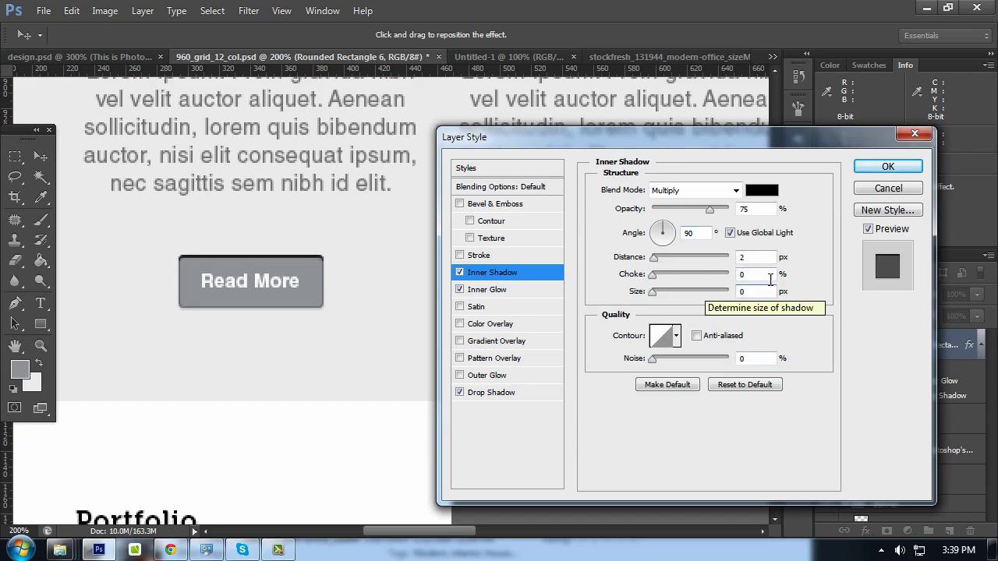
left_click(755, 201)
left_click(511, 251)
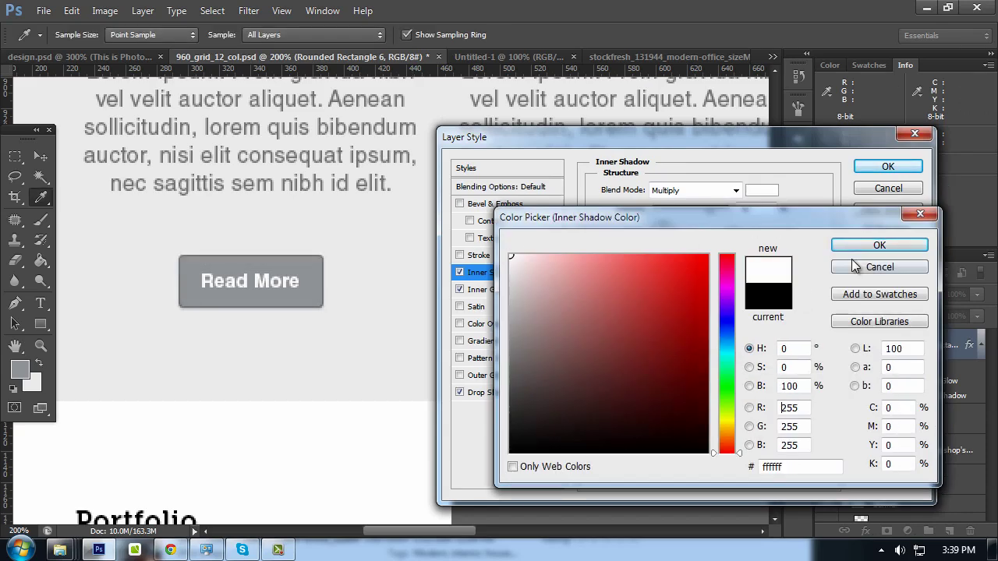
left_click(842, 242)
Set the inner shadow to Normal blending at 20% opacity
left_click(702, 188)
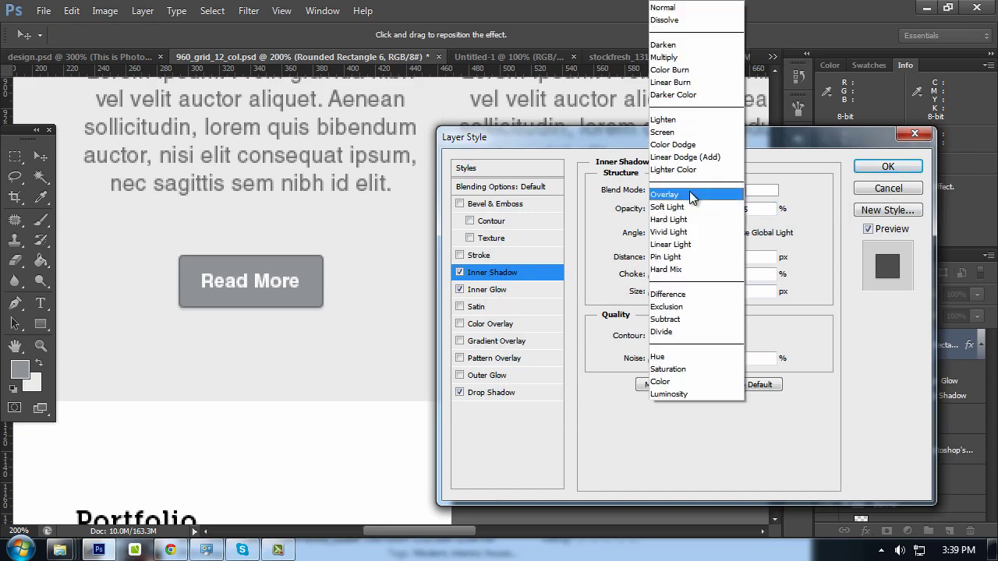
left_click(689, 191)
left_click(706, 191)
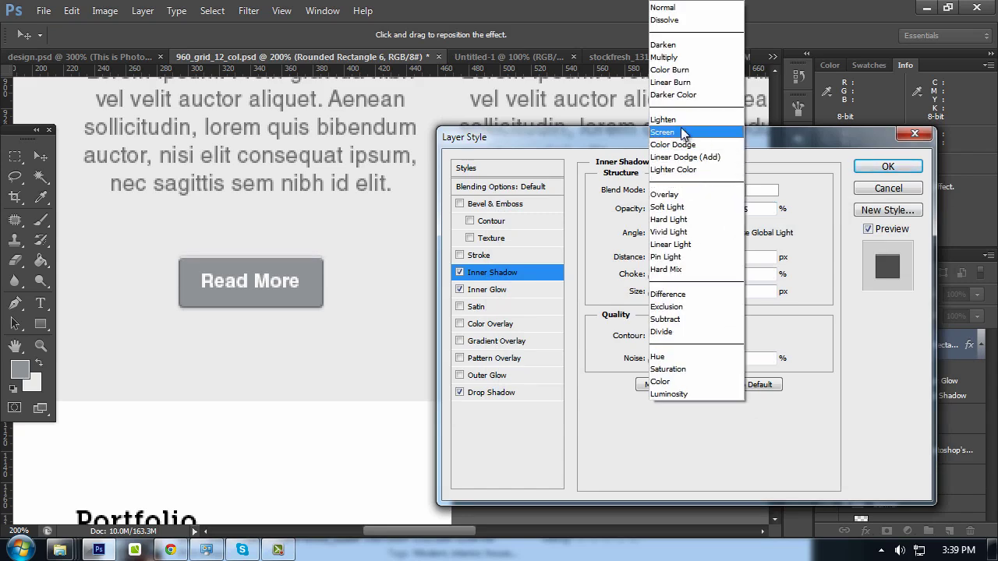
left_click(683, 132)
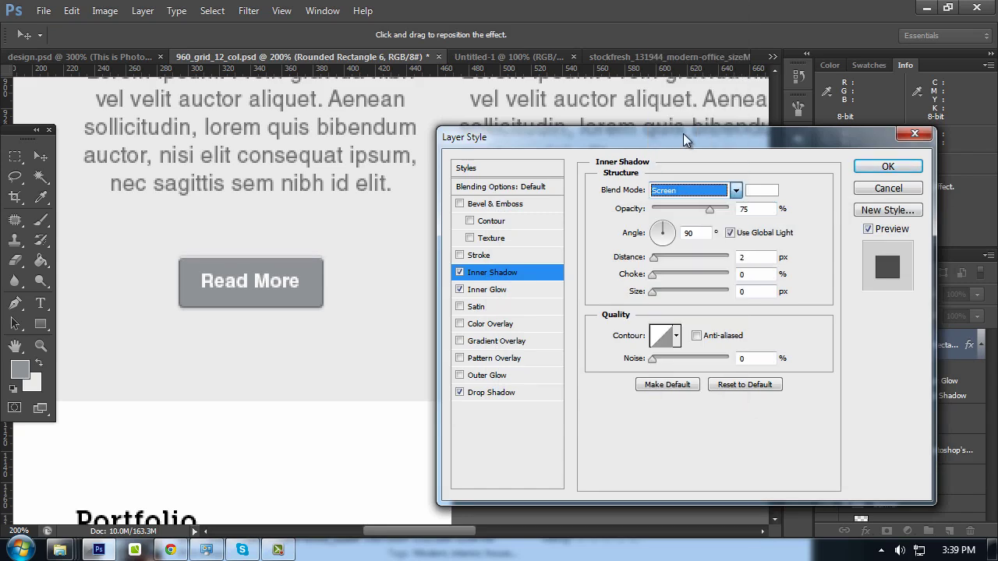
left_click(681, 189)
left_click(669, 7)
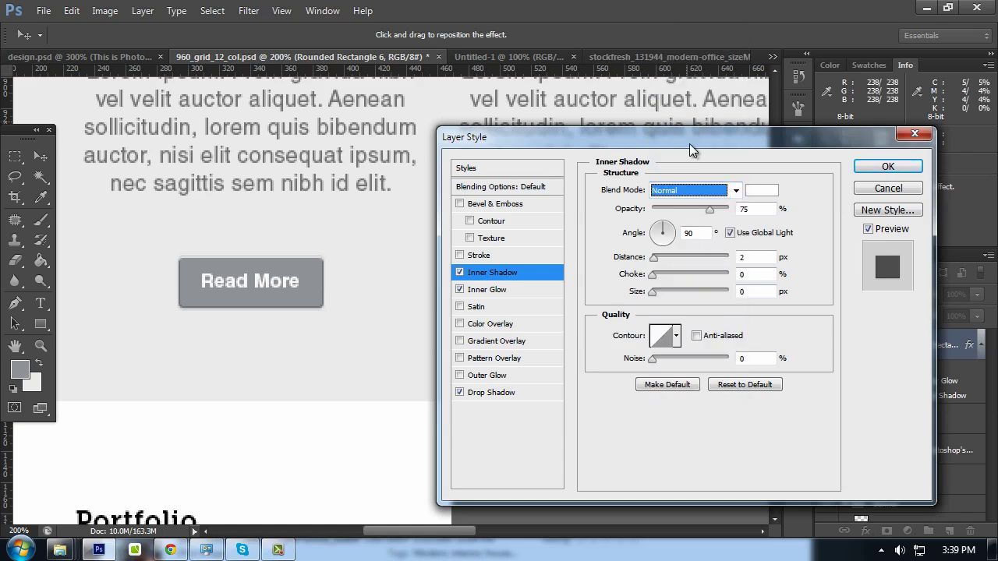
left_click_drag(710, 208, 655, 210)
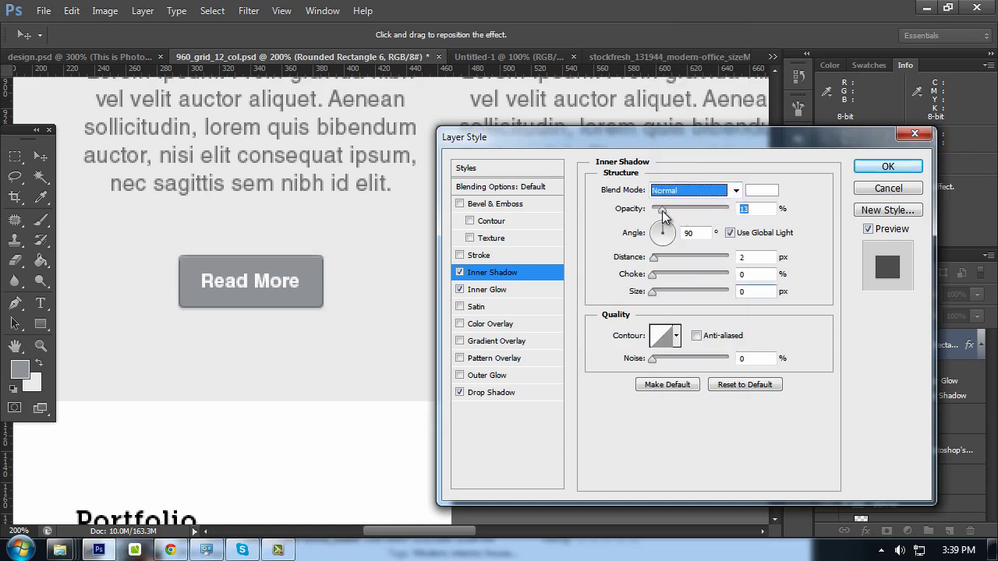
left_click_drag(657, 214, 668, 214)
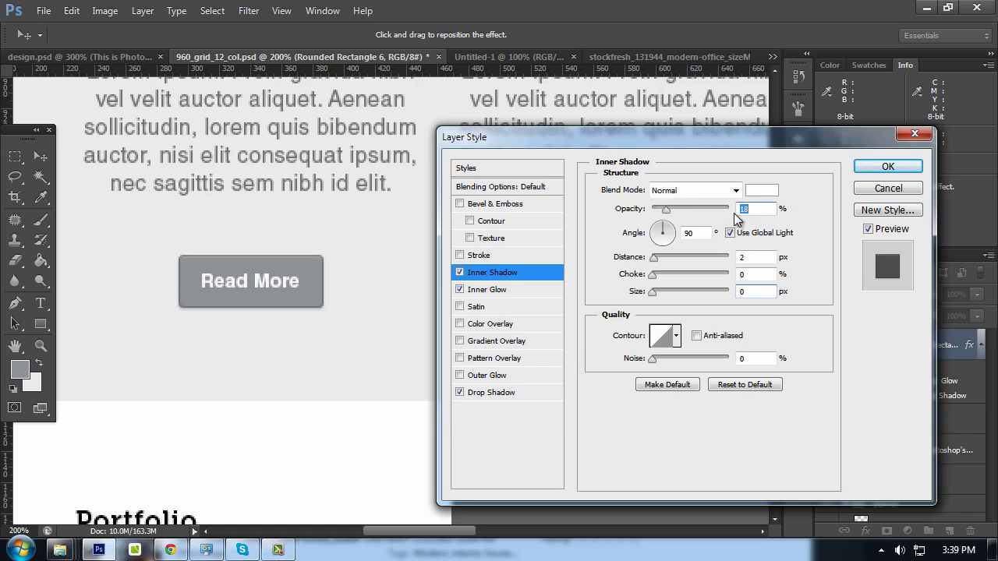
type("20")
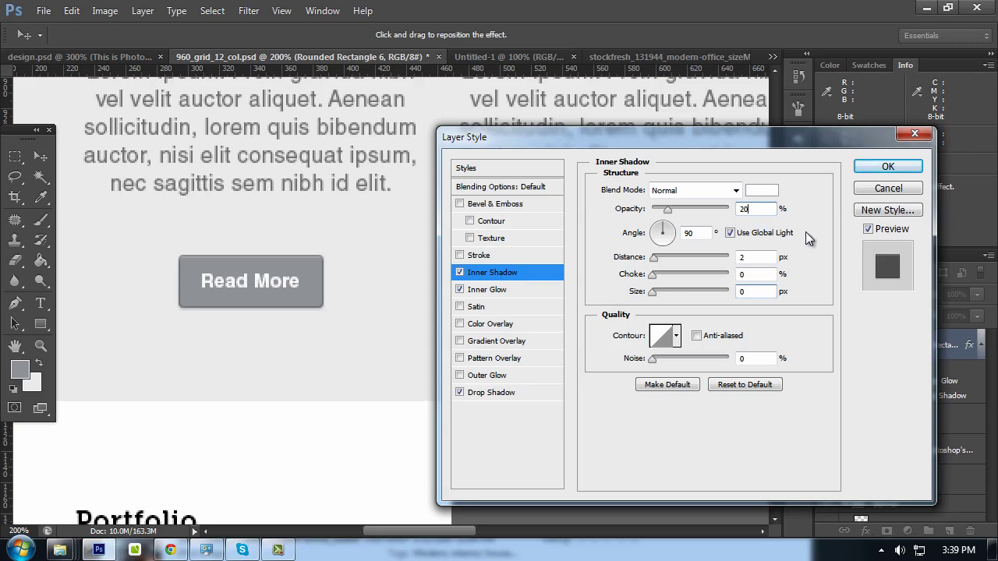
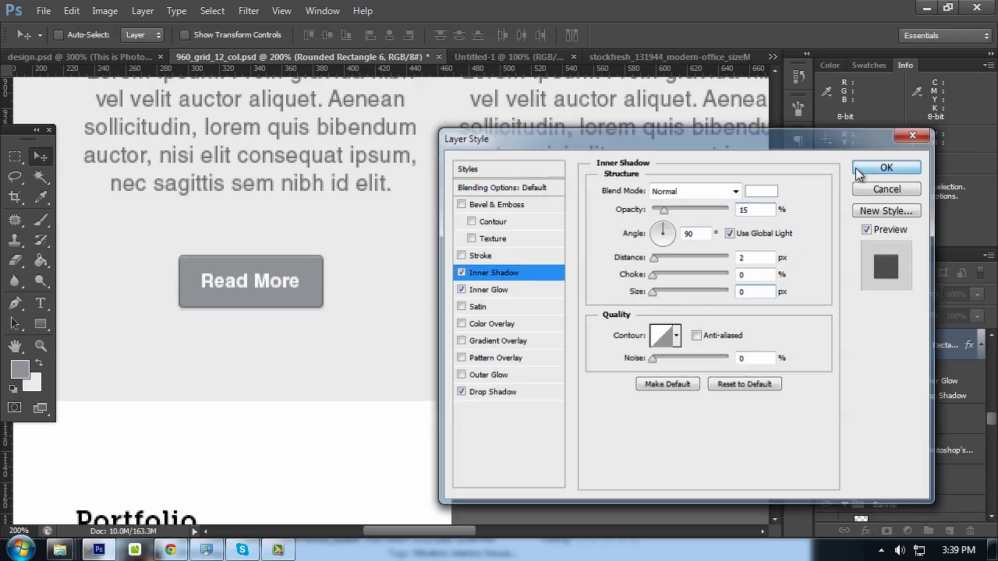
Apply the 15%, 2 px inner shadow, inner glow and drop shadow to the Read More button
left_click(887, 167)
scroll(390, 312, "down", 1)
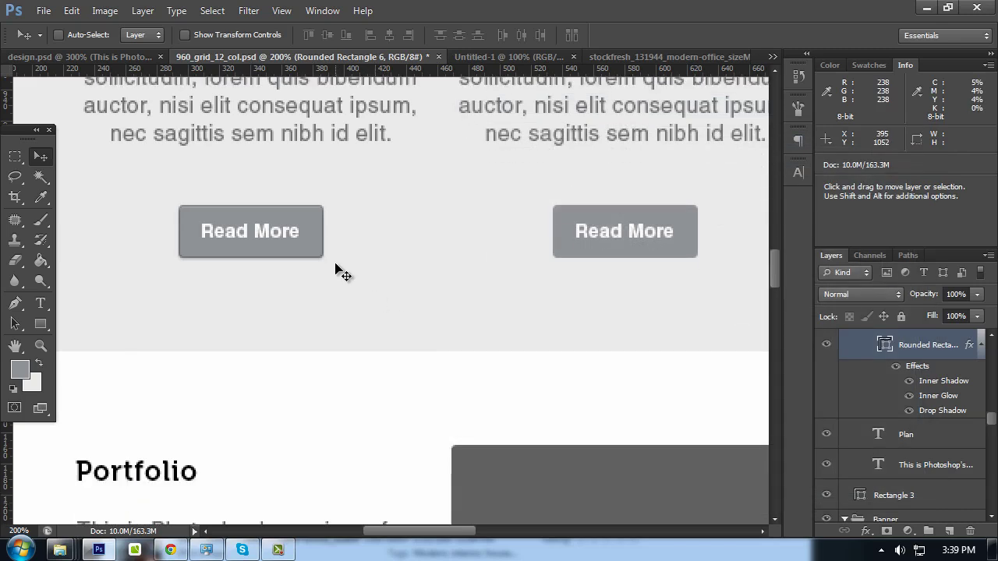
Copy the first button's shadow and glow effects onto the other two Read More buttons
left_click_drag(318, 230, 367, 235)
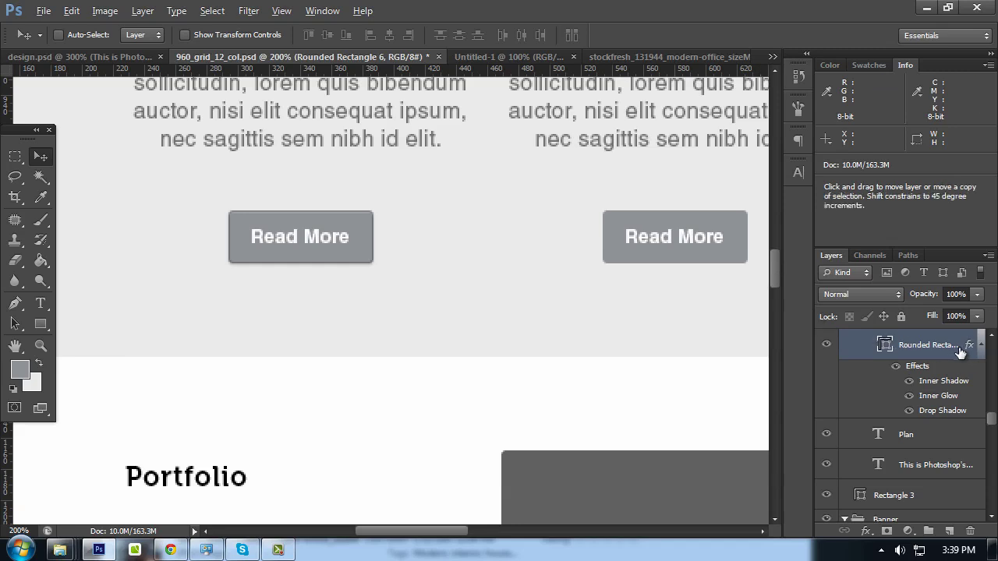
scroll(968, 349, "up", 2)
scroll(704, 174, "down", 2)
scroll(517, 171, "right", 2)
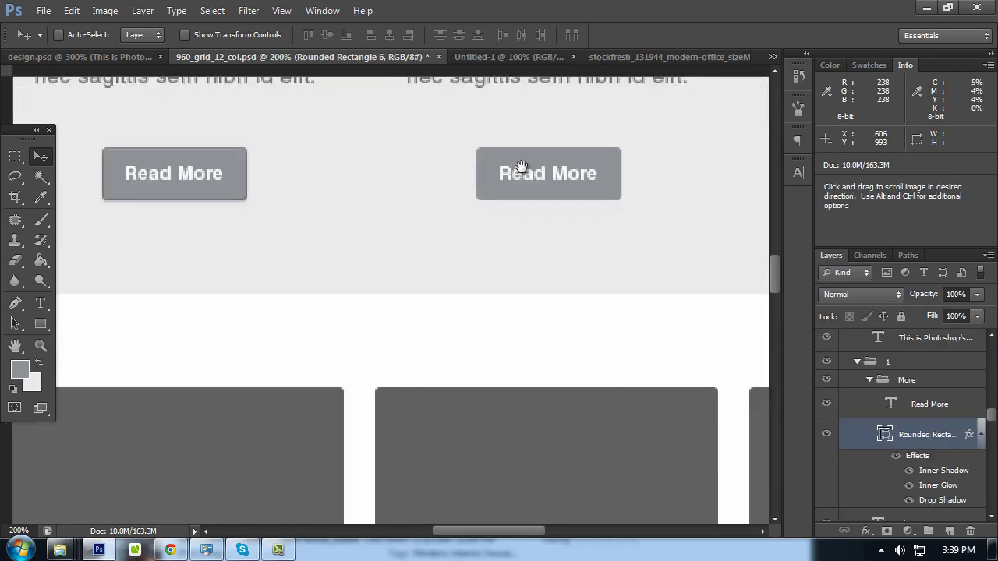
left_click_drag(970, 437, 689, 241)
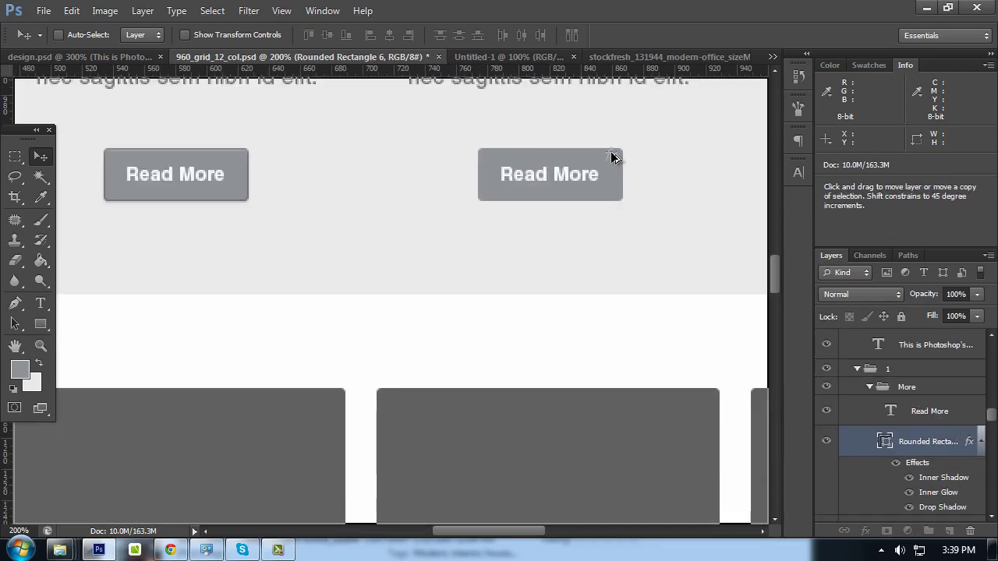
left_click_drag(612, 157, 614, 159)
scroll(590, 175, "up", 1)
scroll(590, 175, "right", 3)
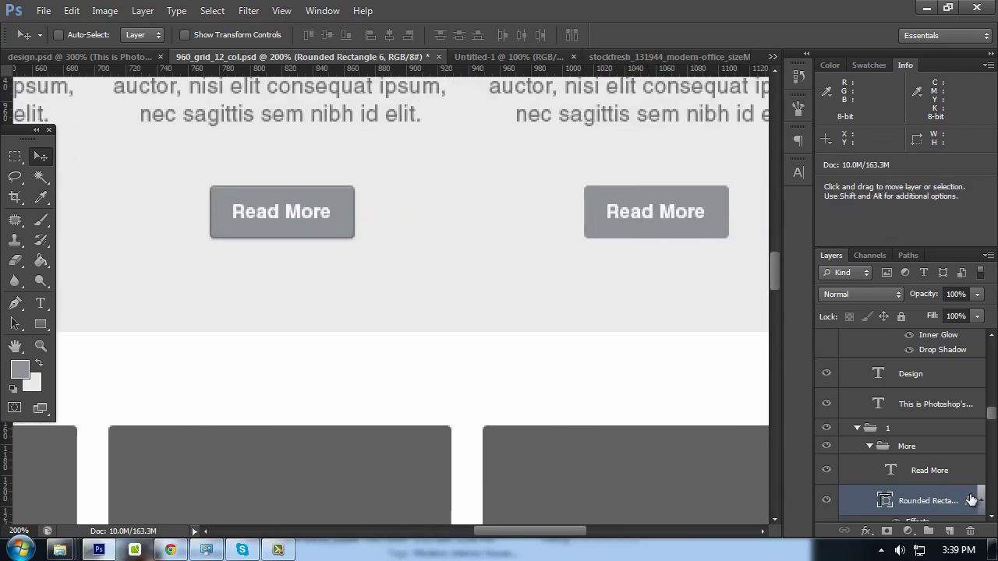
left_click_drag(971, 500, 716, 220)
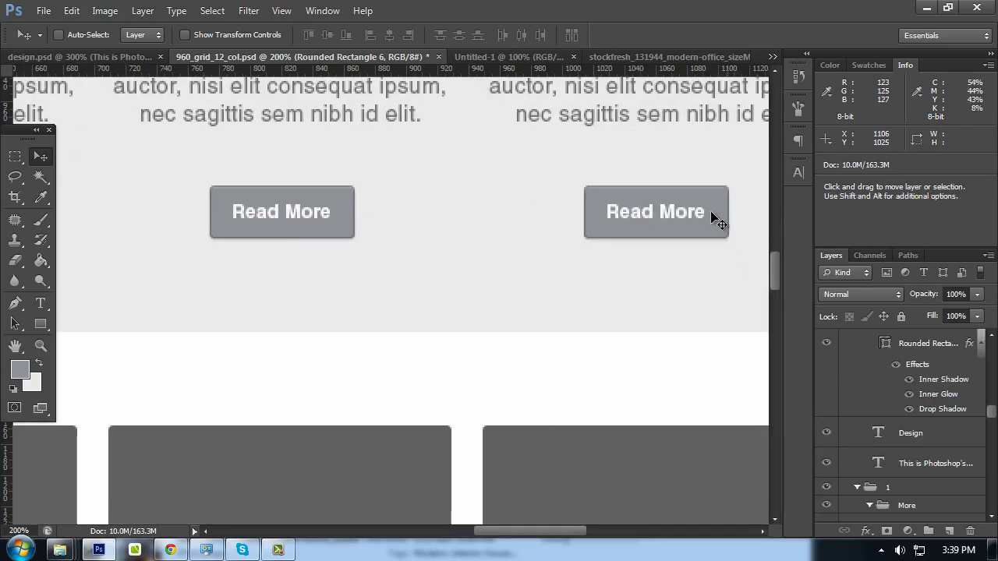
Review the Read More buttons at 100% with the panels hidden
key("Tab")
left_click_drag(318, 214, 504, 231)
mouse_move(205, 236)
left_mouse_down()
mouse_move(332, 247)
mouse_move(487, 293)
left_mouse_up()
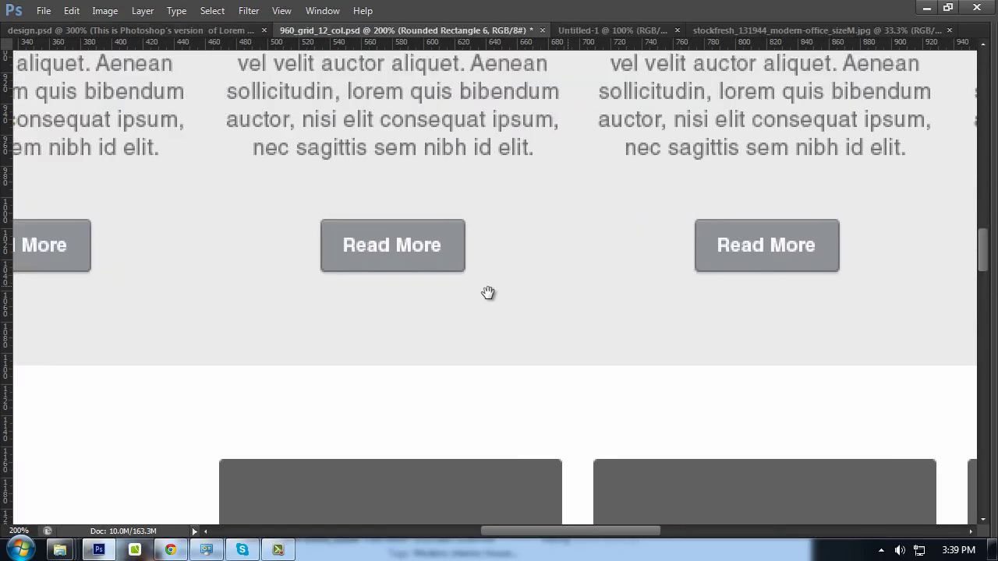
key("ctrl+minus")
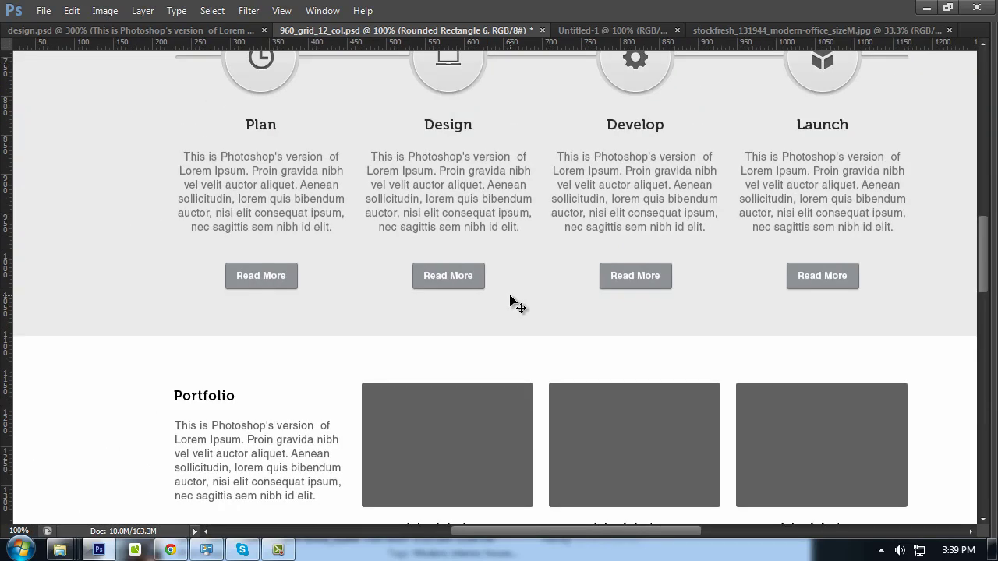
scroll(523, 308, "up", 2)
scroll(534, 316, "up", 2)
scroll(534, 317, "up", 1)
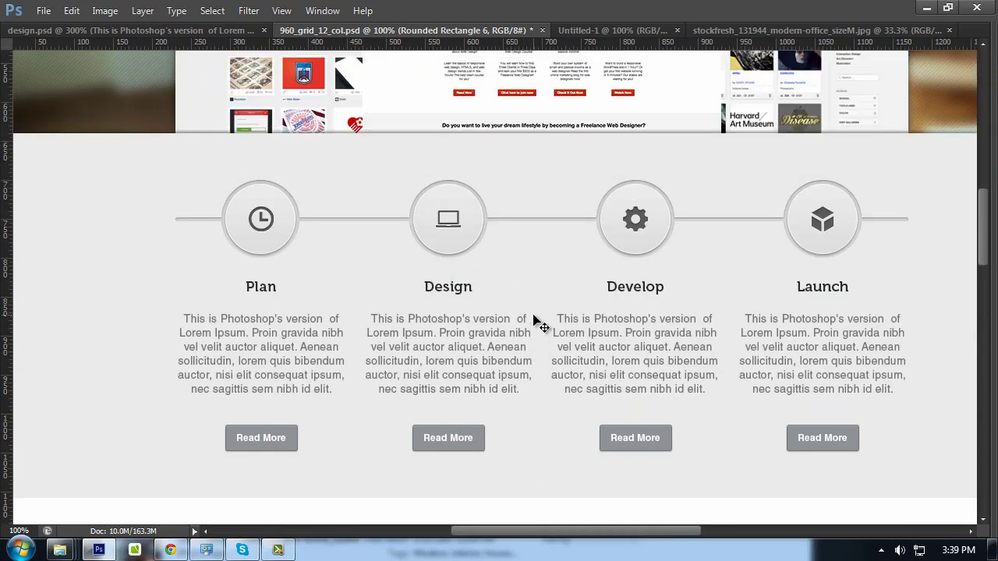
scroll(539, 323, "down", 1)
scroll(535, 321, "up", 1)
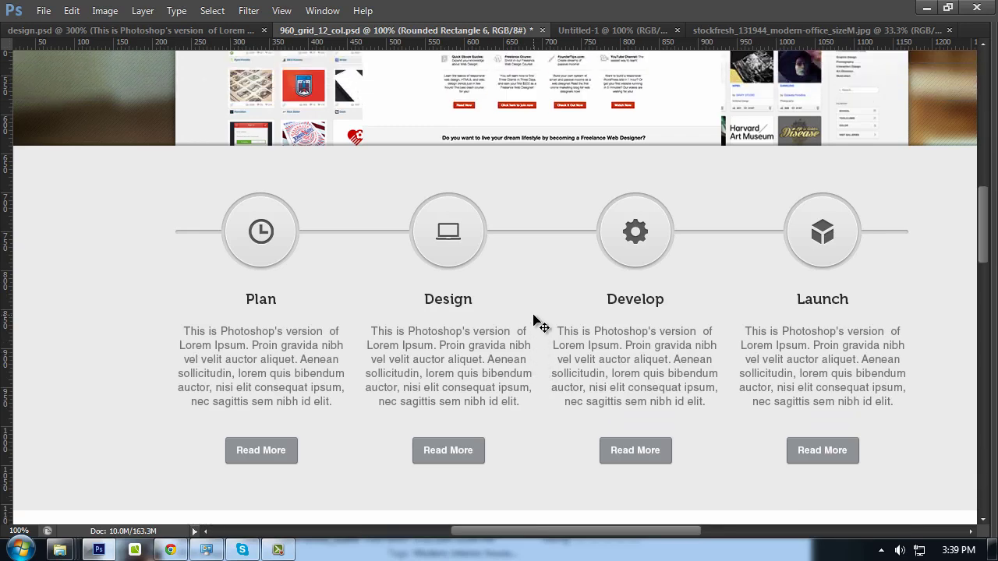
key("Tab")
left_click_drag(397, 258, 376, 160)
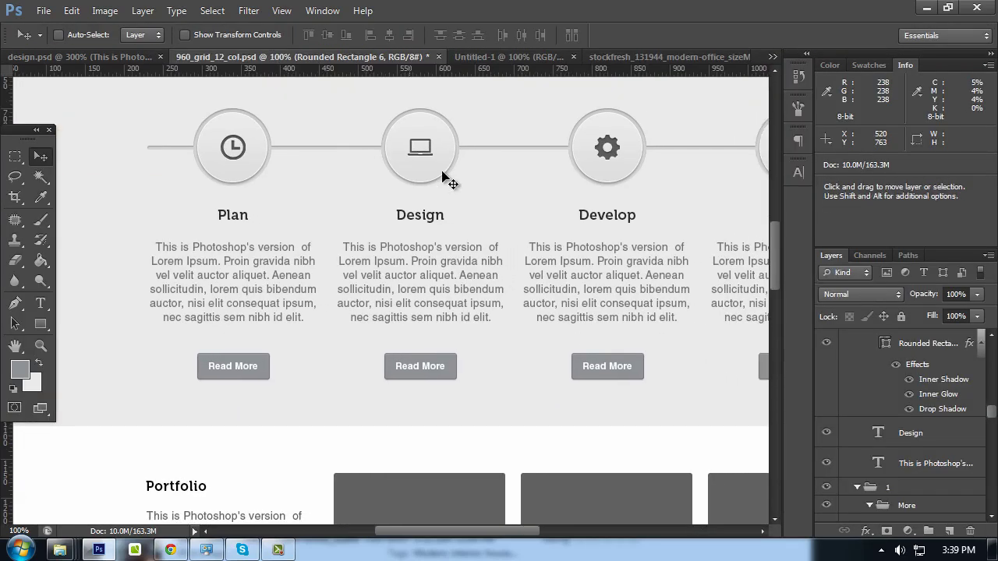
key("Tab")
Inspect the whole header at 66.7% zoom, then return to 100%
left_click_drag(601, 179, 574, 272)
key("ctrl+r")
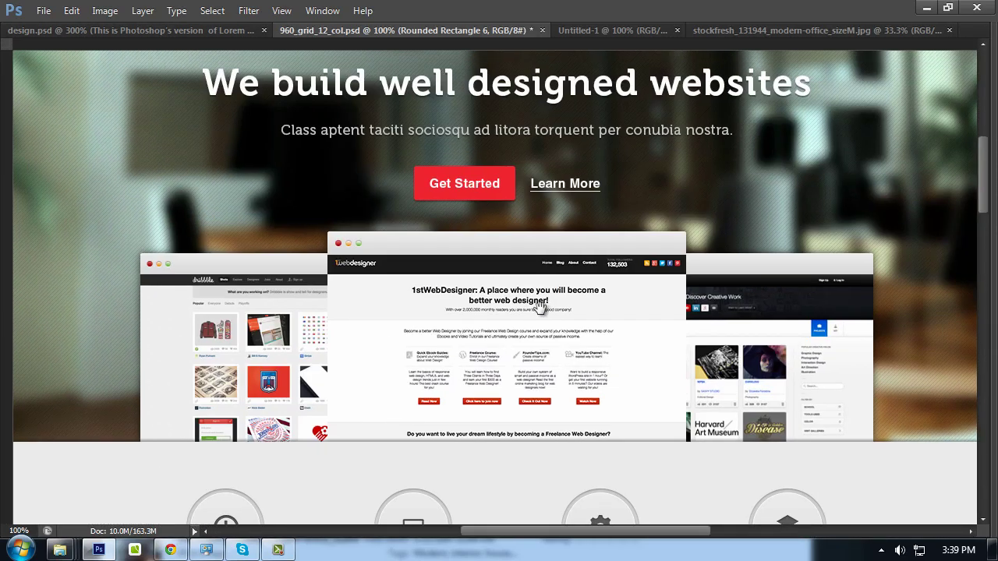
key("ctrl+minus")
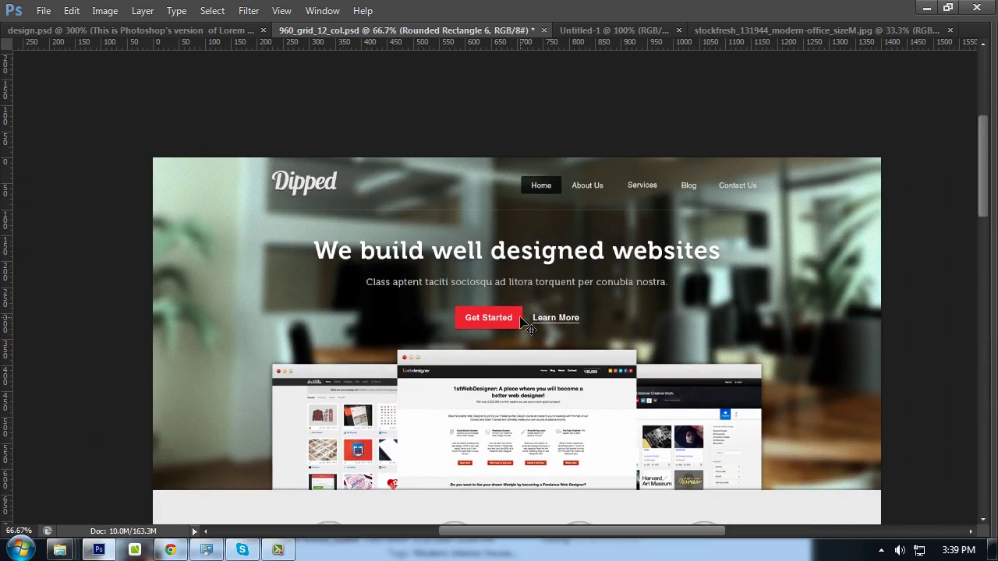
scroll(536, 320, "down", 2)
scroll(514, 308, "down", 2)
scroll(507, 297, "up", 2)
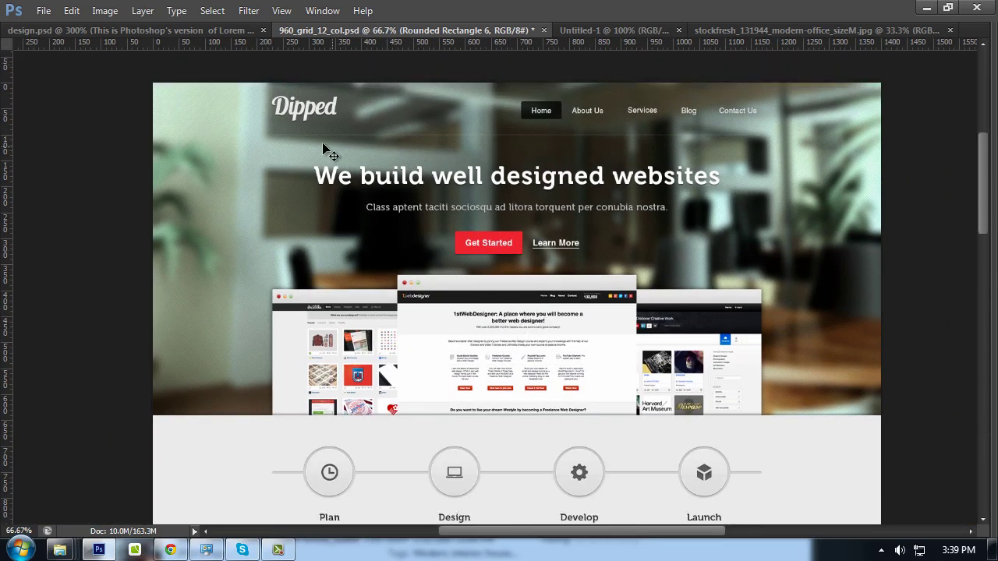
scroll(437, 183, "down", 1)
scroll(541, 211, "down", 2)
key("ctrl+plus")
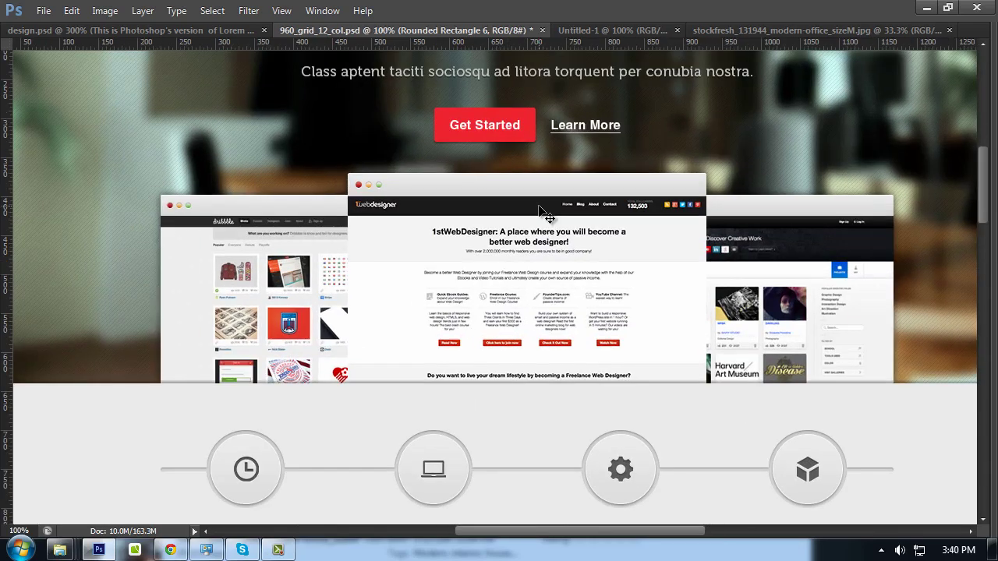
Zoom to 200% on the hero section's browser screenshots and restore the panels
scroll(545, 214, "up", 2)
scroll(522, 172, "up", 2)
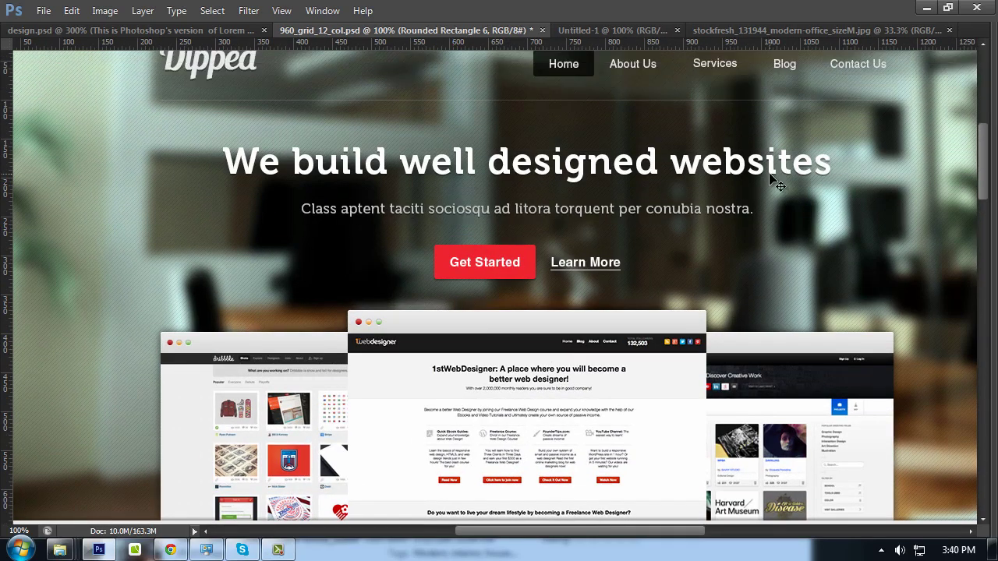
scroll(776, 185, "up", 1)
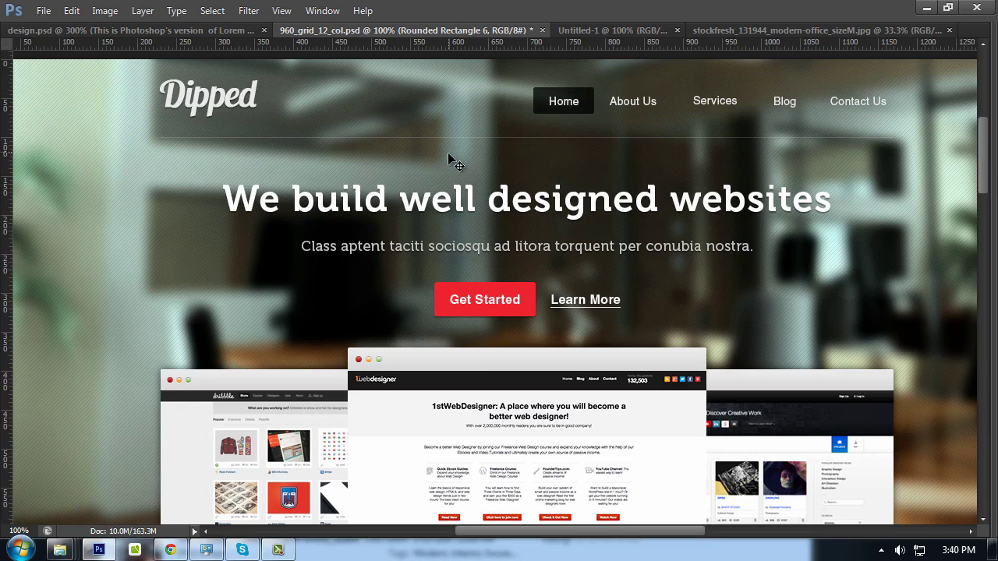
scroll(459, 167, "down", 3)
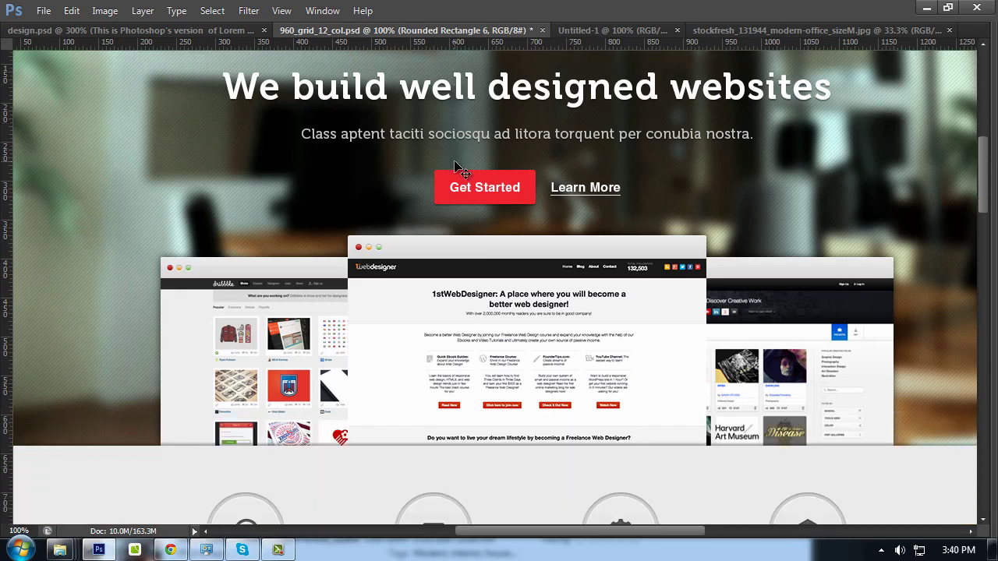
scroll(473, 152, "down", 1)
scroll(475, 159, "down", 1)
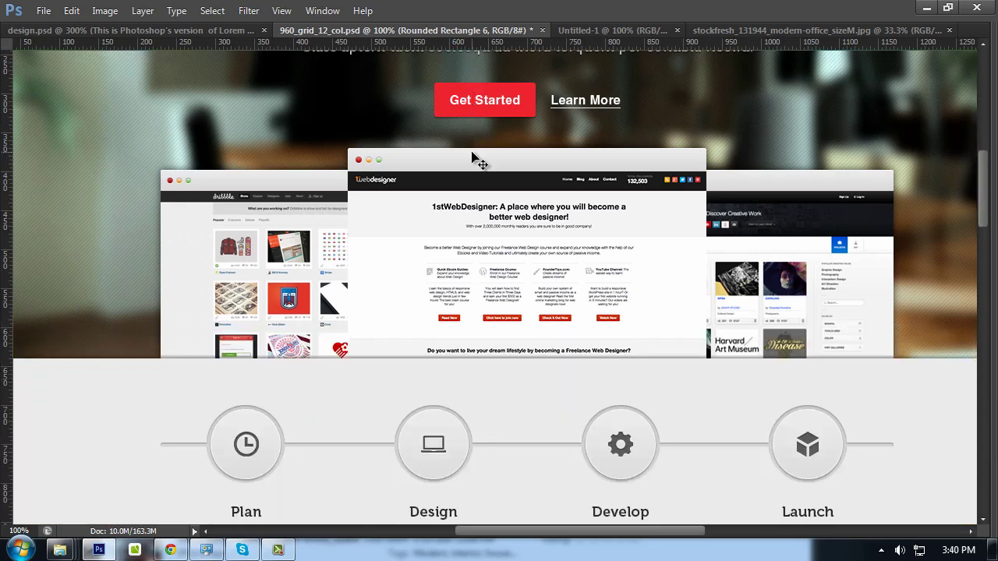
scroll(474, 160, "down", 1)
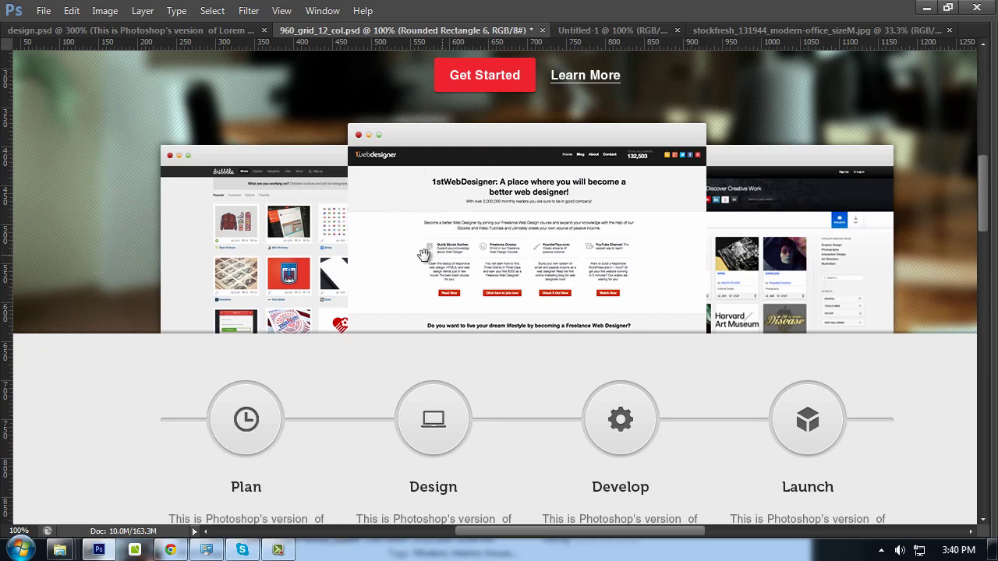
mouse_move(423, 255)
left_mouse_down()
mouse_move(484, 276)
mouse_move(393, 207)
left_mouse_up()
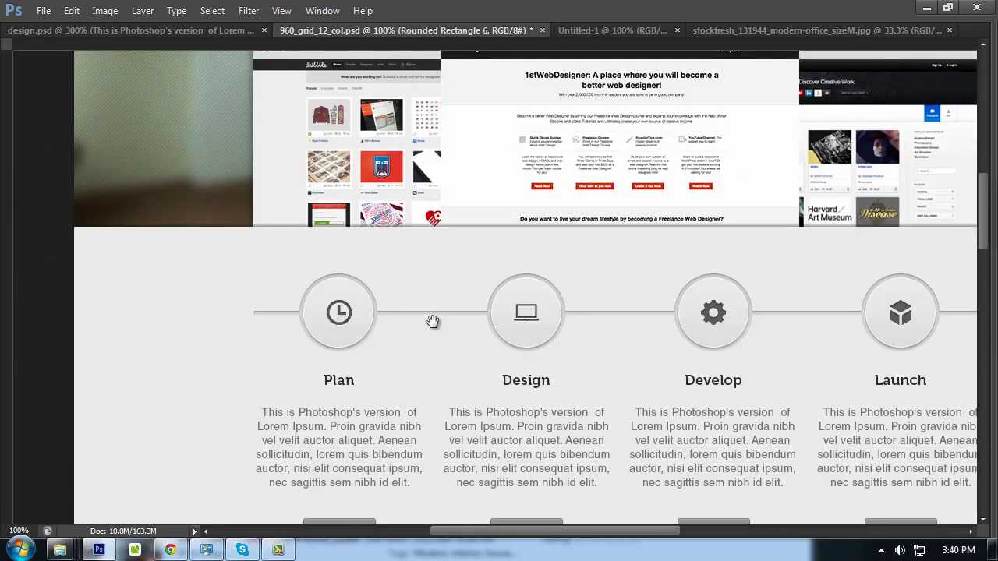
left_click_drag(433, 322, 447, 349)
key("ctrl+r")
key("ctrl+plus")
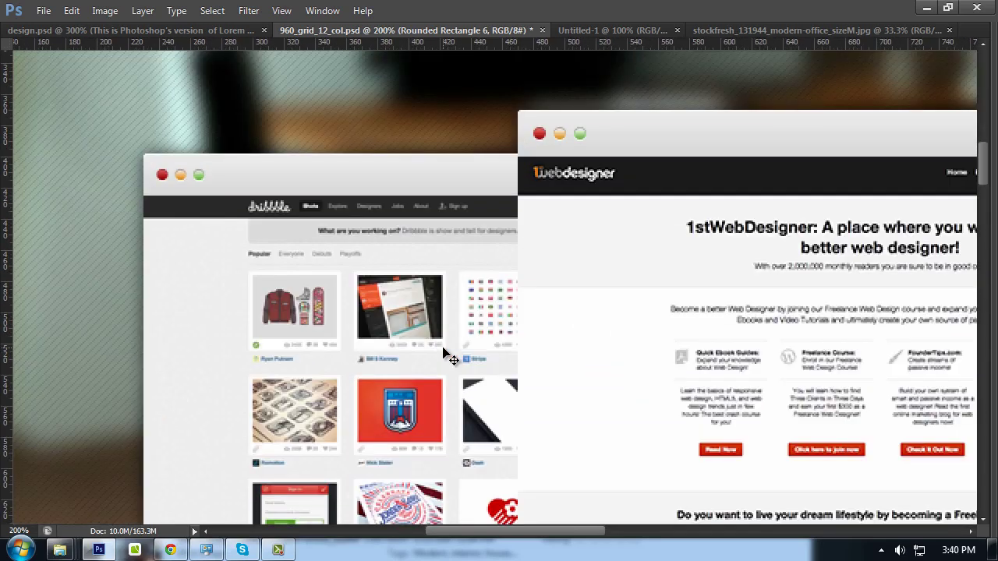
key("Tab")
Give the Rounded Rectangle 4 browser frame a 1 px drop shadow at 40% opacity
left_click(924, 464)
scroll(923, 484, "down", 2)
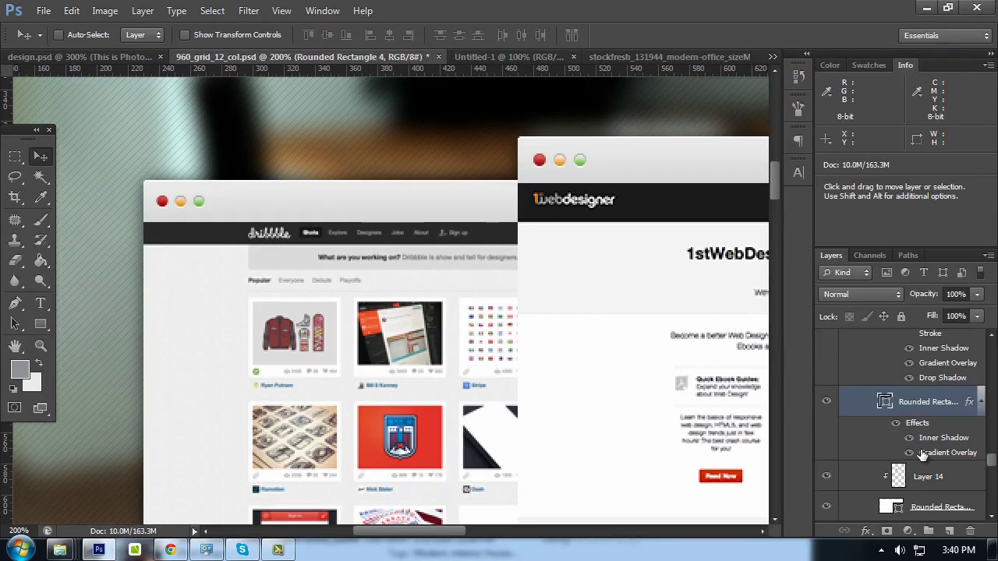
right_click(908, 400)
left_click(757, 79)
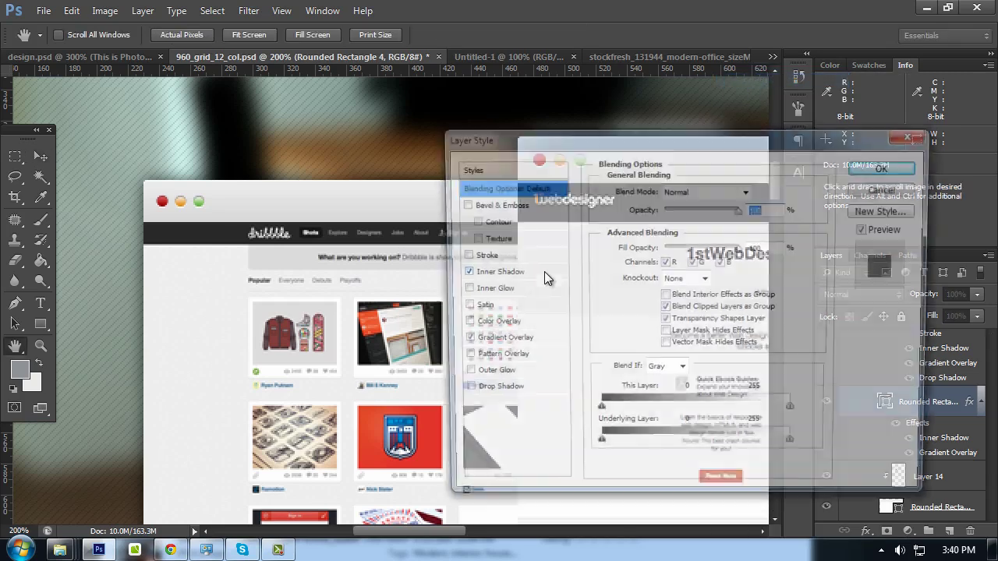
left_click(496, 393)
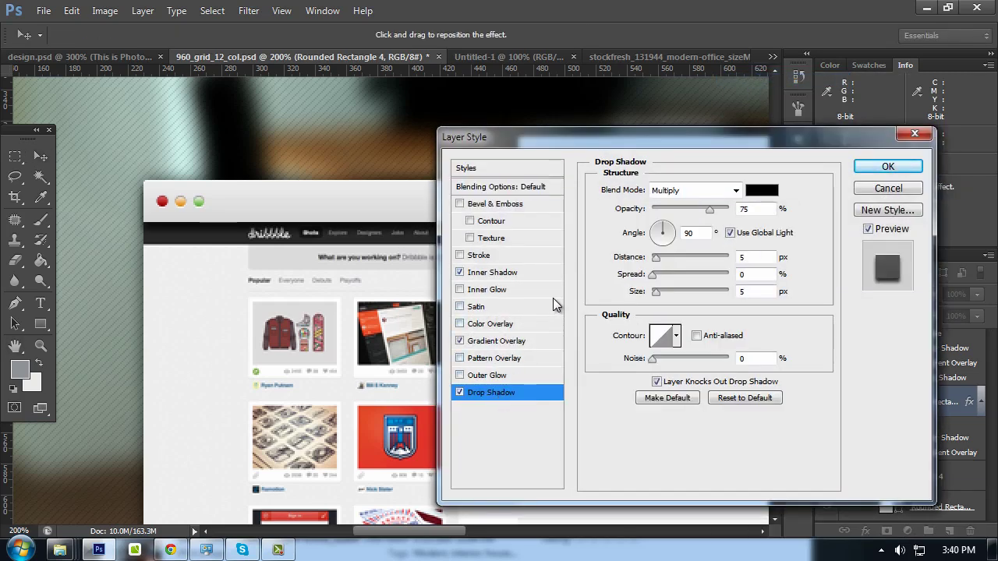
double_click(753, 256)
type("1")
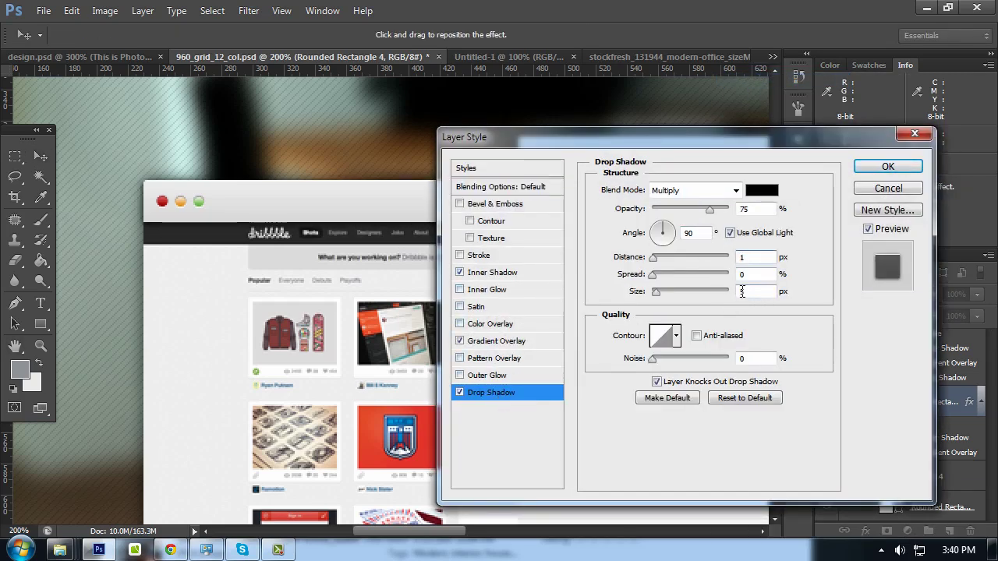
type("0")
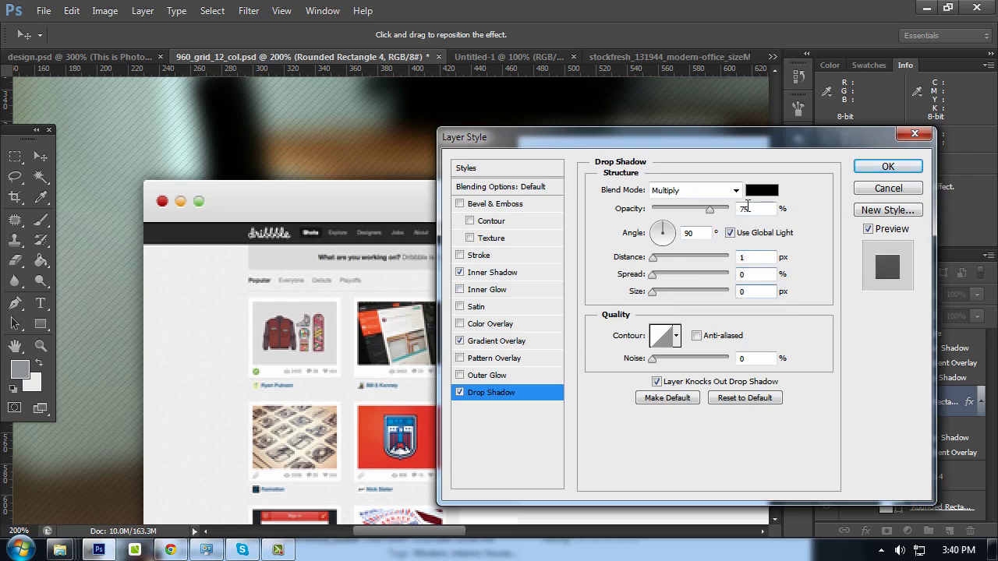
double_click(747, 208)
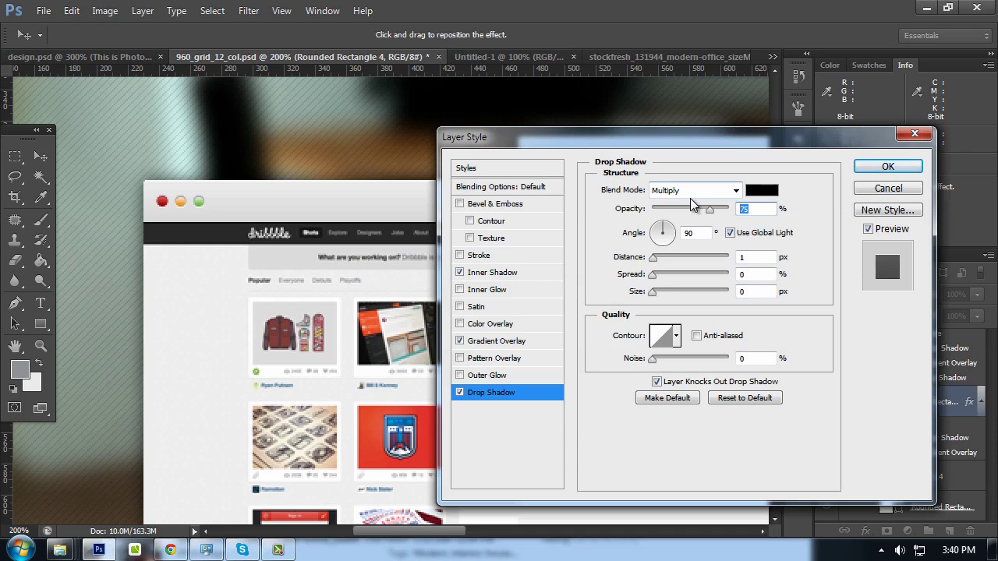
type("30")
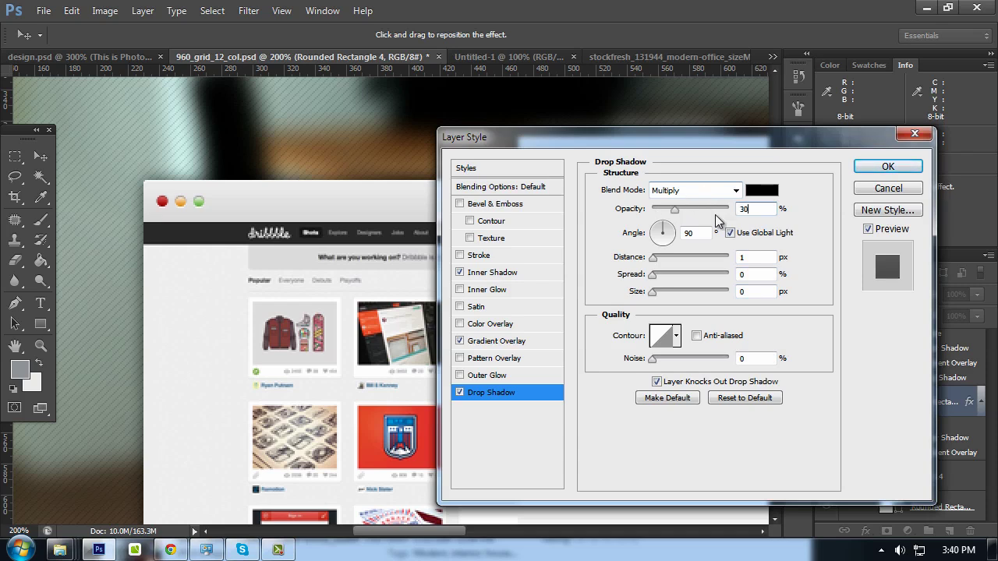
key("BackSpace")
key("BackSpace")
type("40")
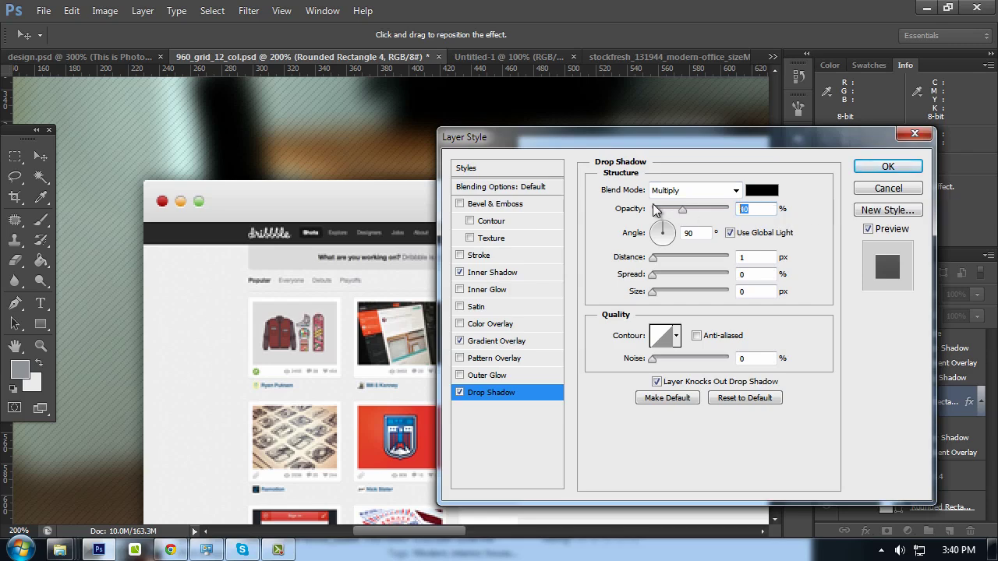
key("Return")
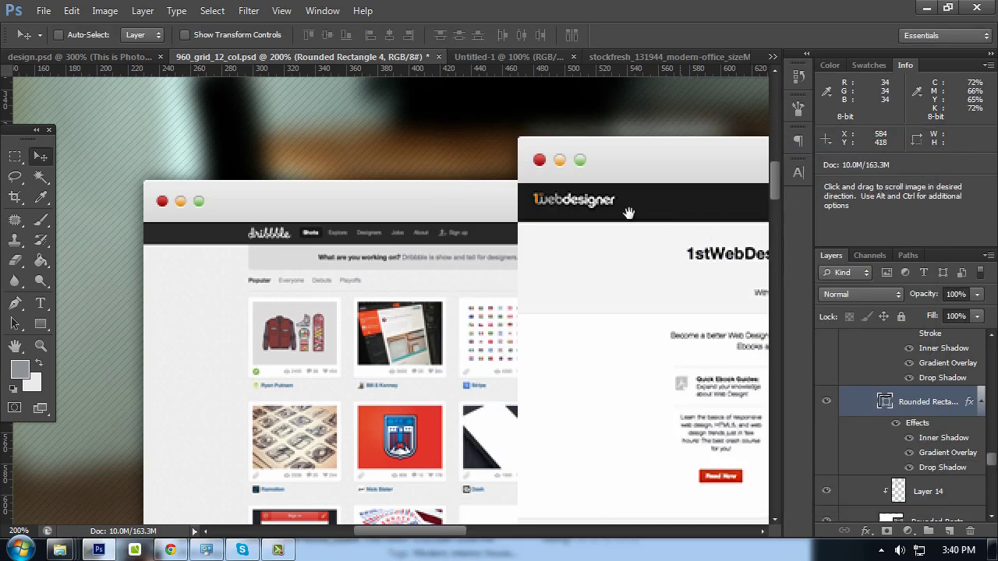
Pan across the hero browser mockups, briefly hiding the panels to inspect them
scroll(624, 209, "right", 5)
scroll(967, 403, "up", 2)
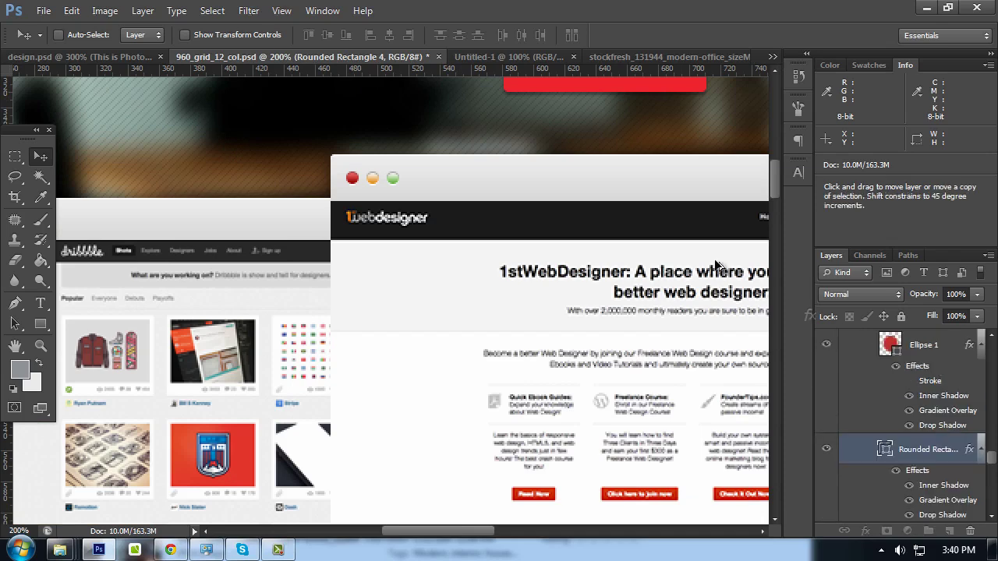
left_click_drag(642, 189, 430, 194)
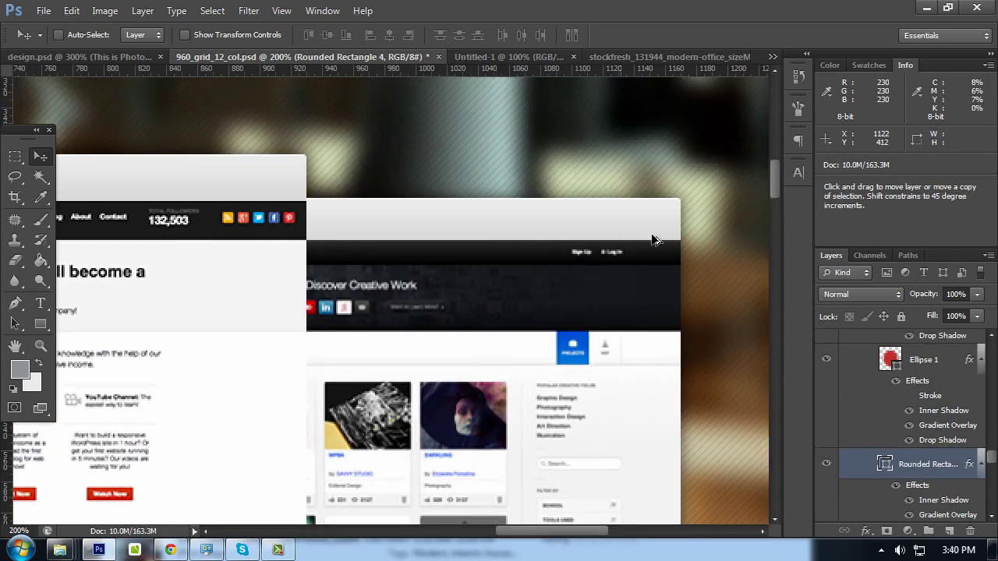
scroll(392, 281, "left", 10)
left_click_drag(391, 281, 585, 271)
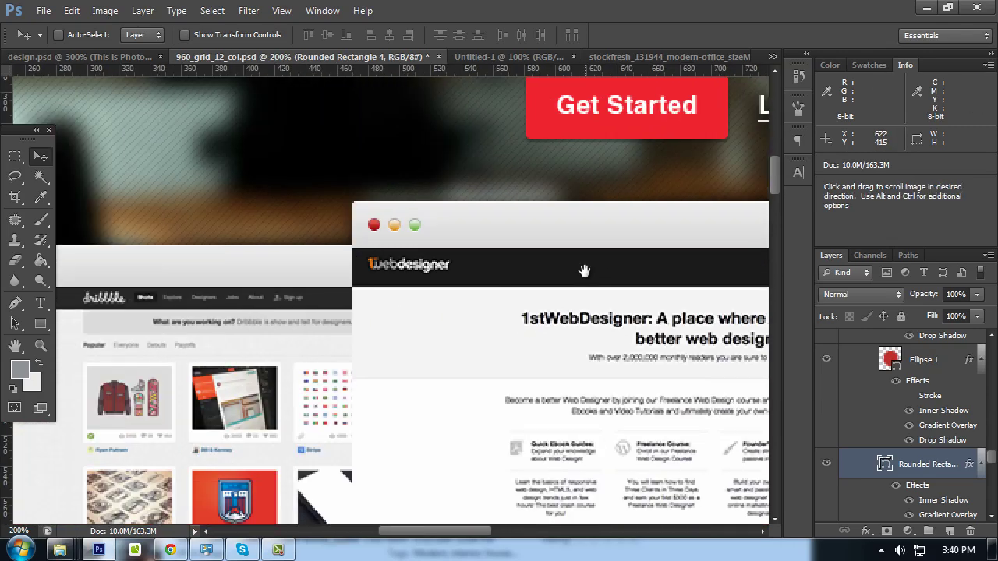
scroll(606, 274, "up", 1)
scroll(613, 283, "up", 1)
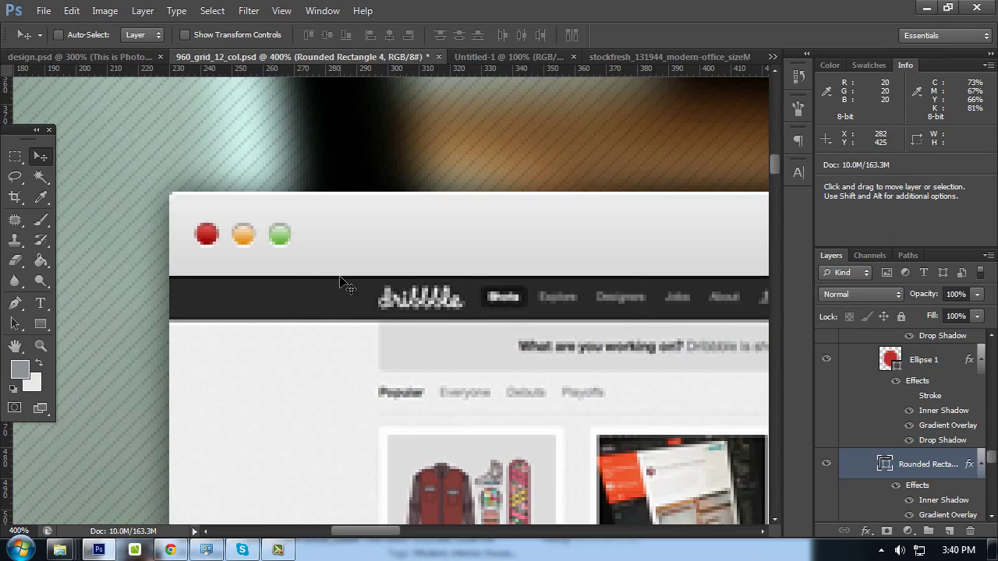
scroll(383, 287, "down", 1)
scroll(382, 286, "down", 1)
scroll(382, 284, "down", 1)
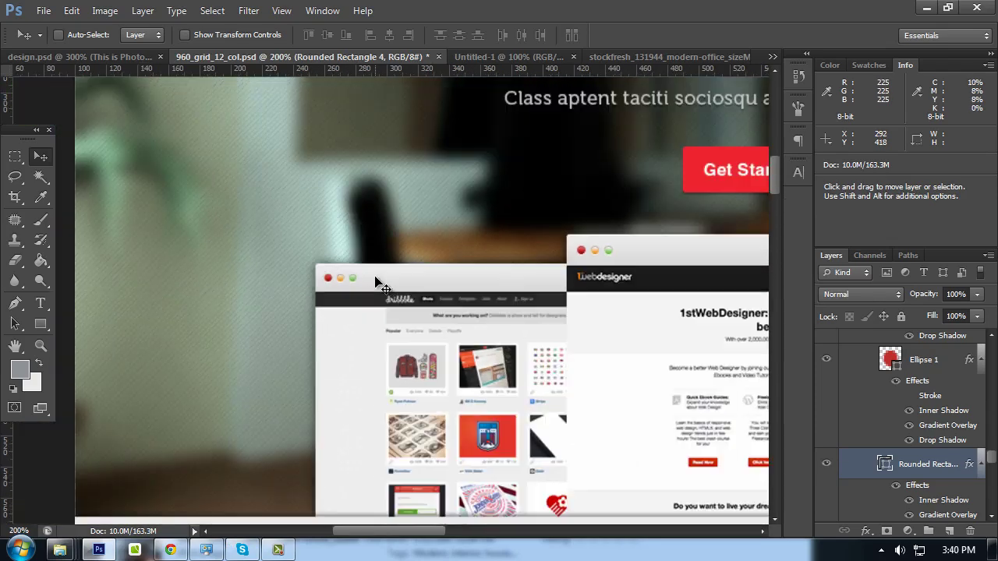
key("Tab")
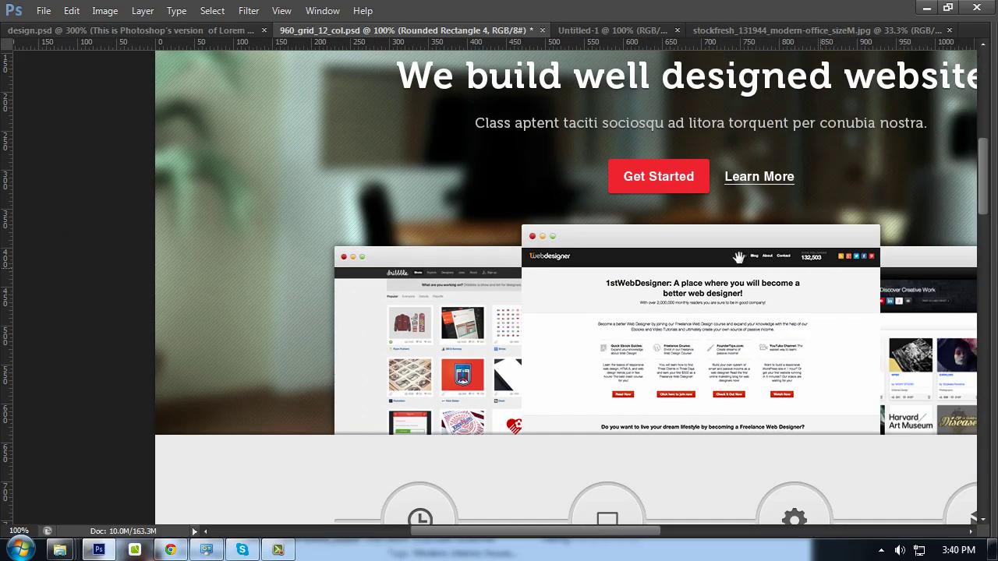
left_click_drag(739, 258, 624, 256)
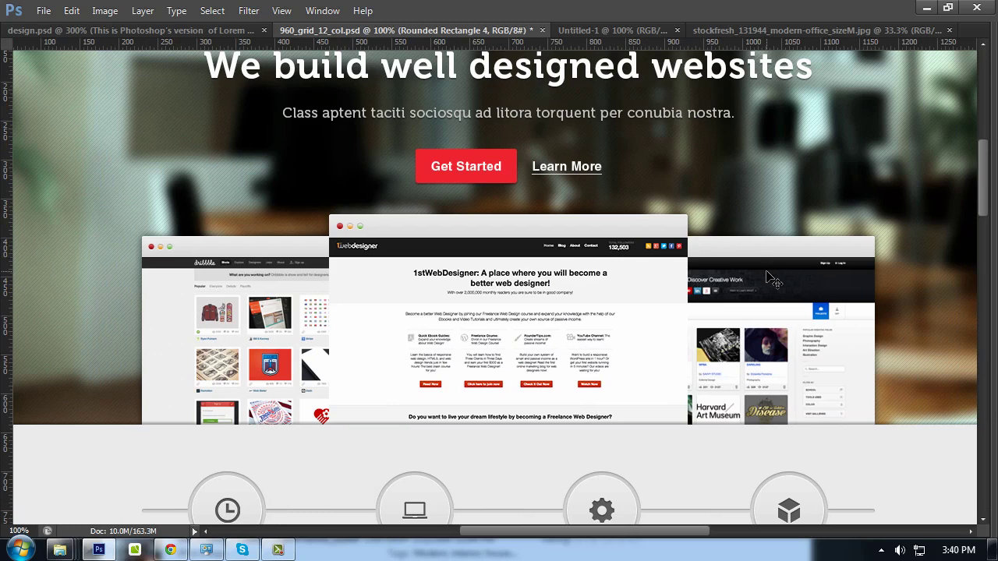
key("Tab")
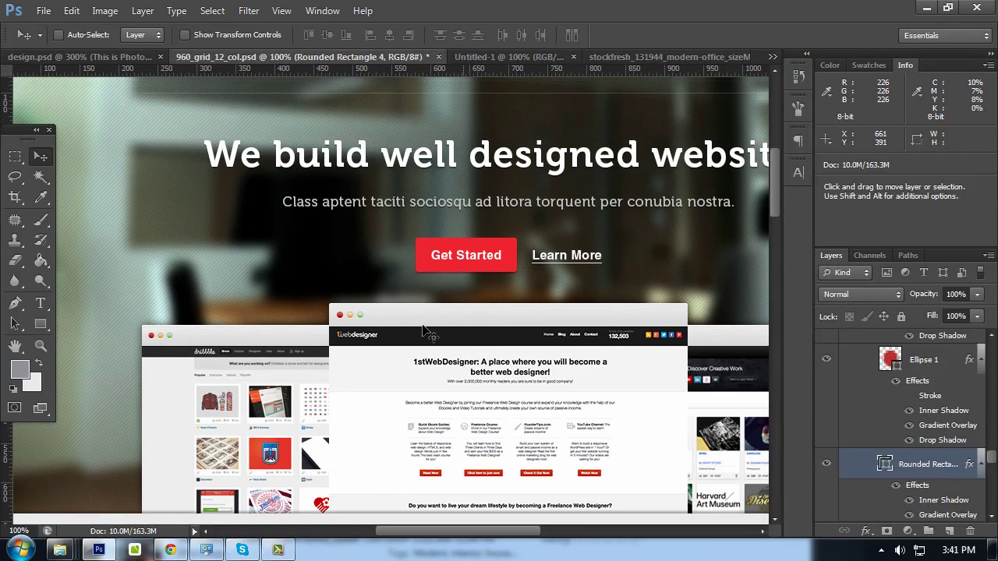
Scroll down past the process icons to the Portfolio section's gray thumbnails
scroll(346, 343, "down", 2)
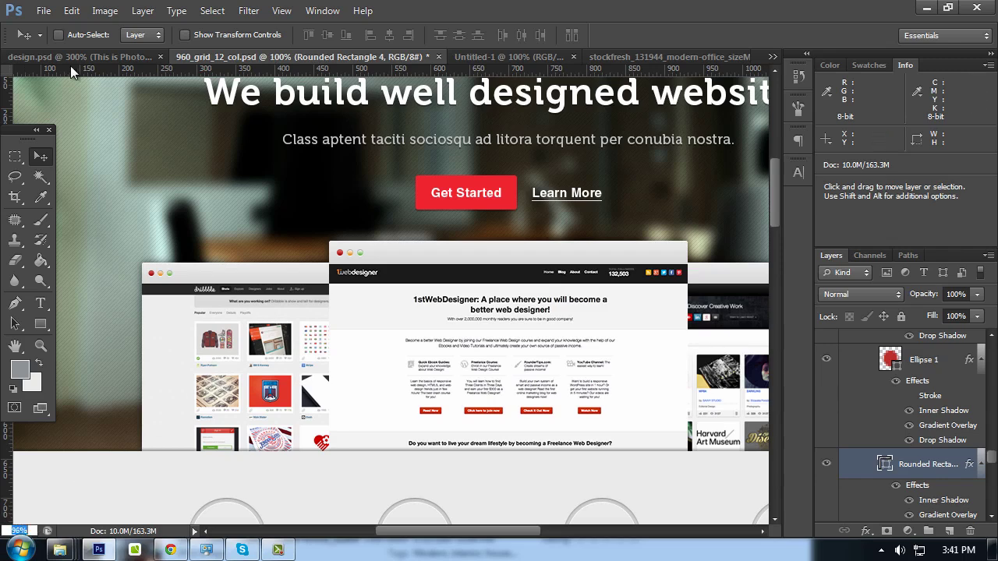
scroll(335, 293, "down", 2, "alt")
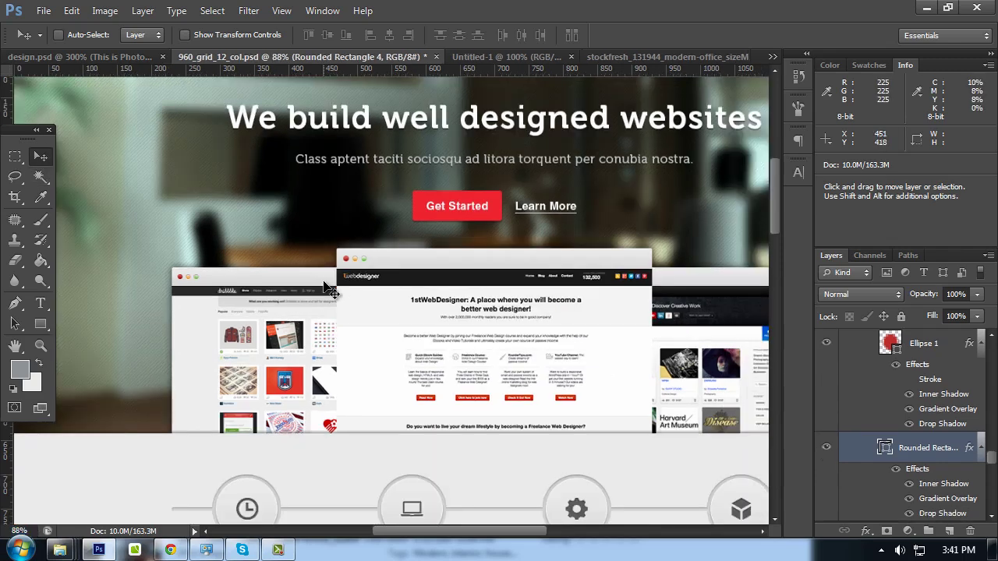
key("Tab")
scroll(382, 312, "down", 2)
scroll(386, 316, "down", 3)
scroll(385, 316, "down", 3)
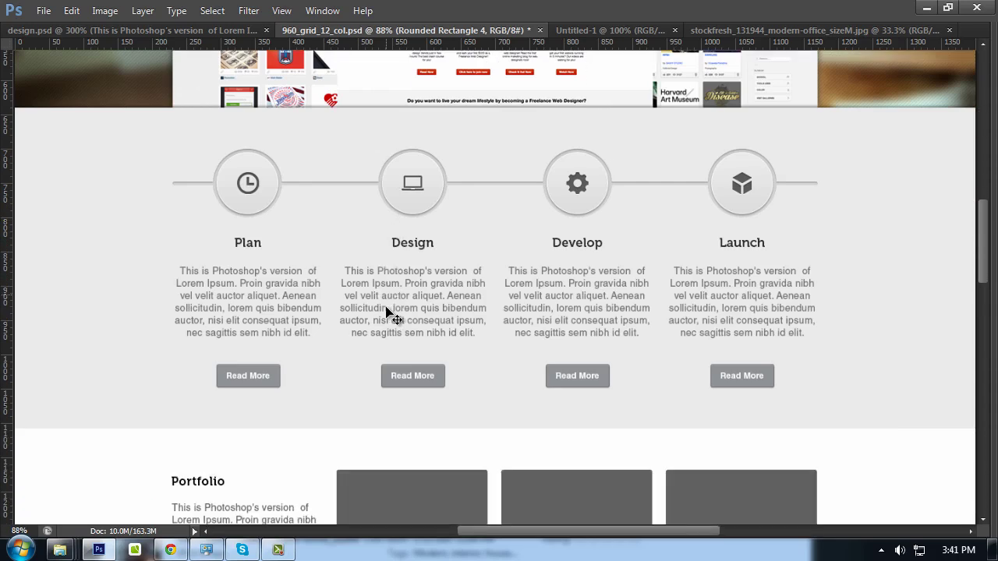
scroll(387, 313, "down", 4)
scroll(388, 309, "down", 2)
scroll(388, 307, "down", 1)
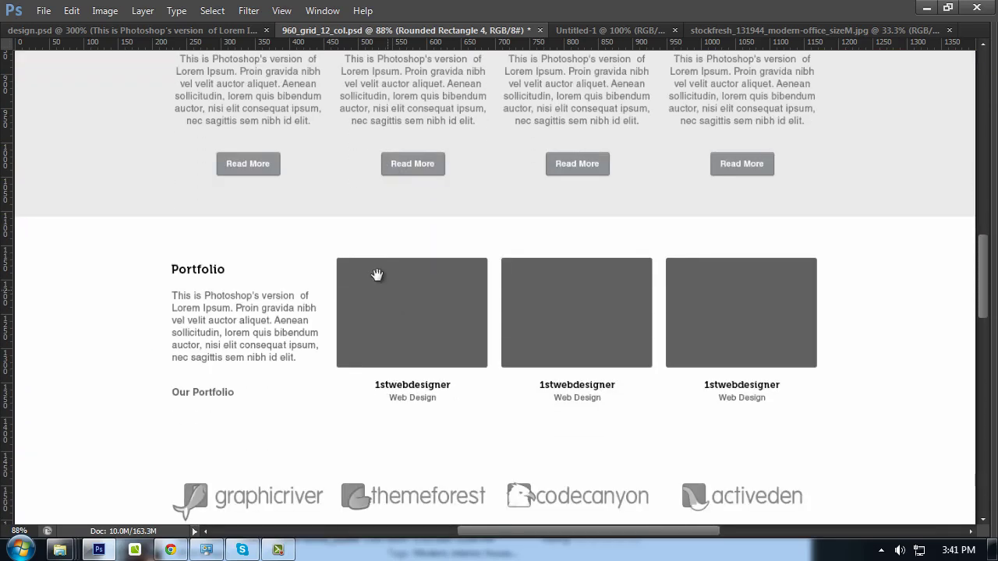
mouse_move(377, 274)
left_mouse_down()
mouse_move(414, 303)
mouse_move(379, 346)
mouse_move(379, 320)
mouse_move(285, 303)
left_mouse_up()
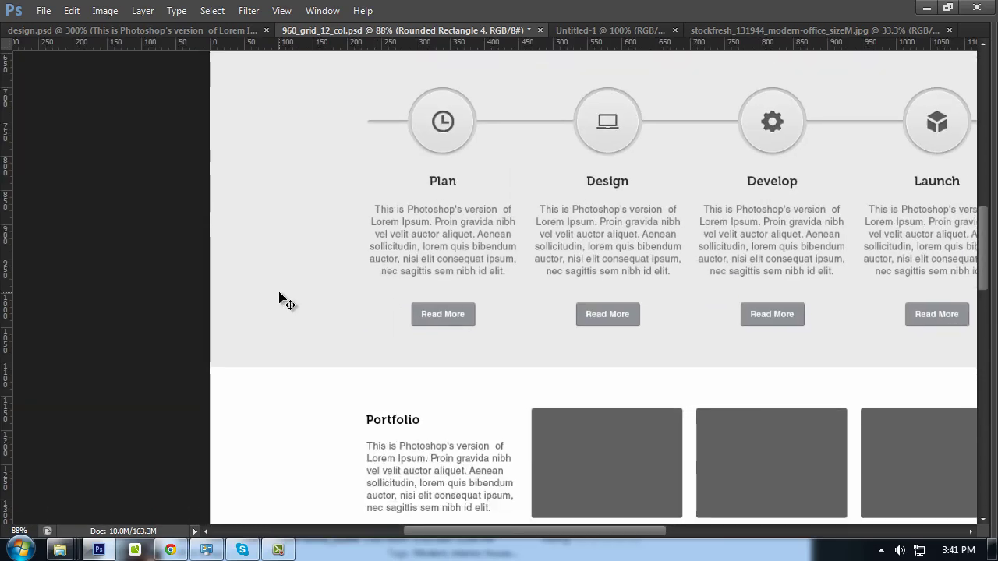
scroll(361, 321, "down", 4)
Give Rectangle 3 a light-coloured Normal-mode drop shadow with 1 px distance
key("ctrl+1")
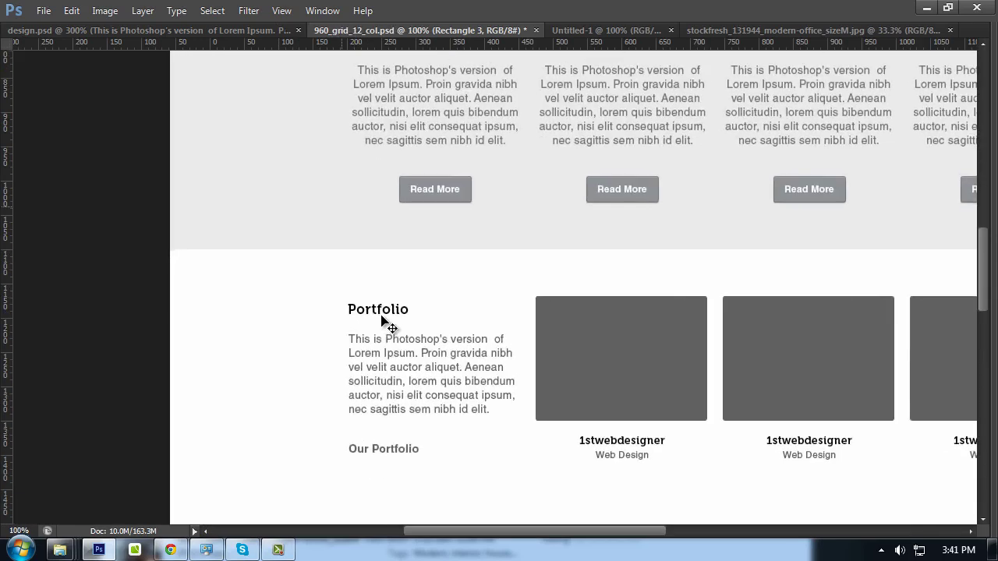
key("Tab")
right_click(841, 289)
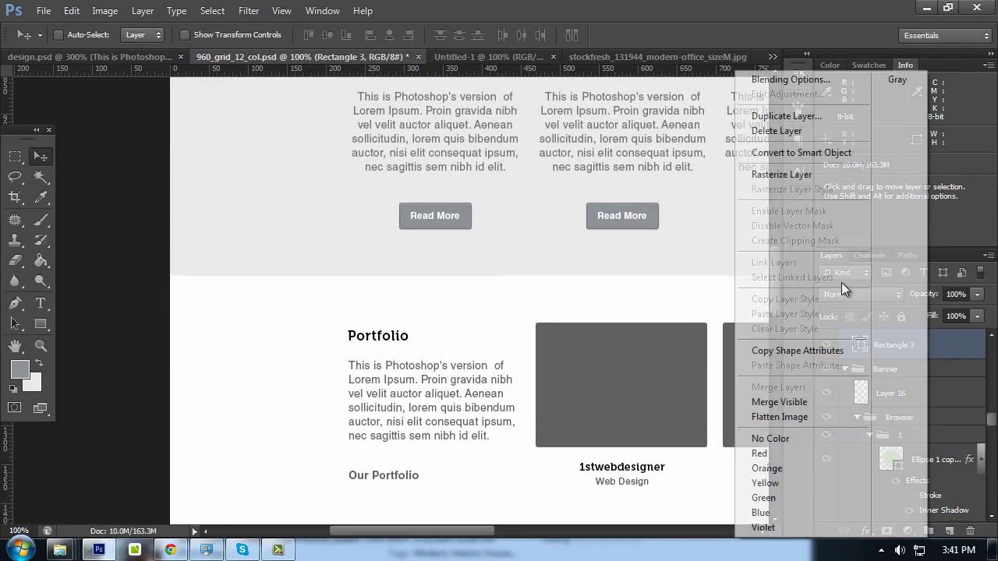
left_click(788, 80)
left_click(492, 393)
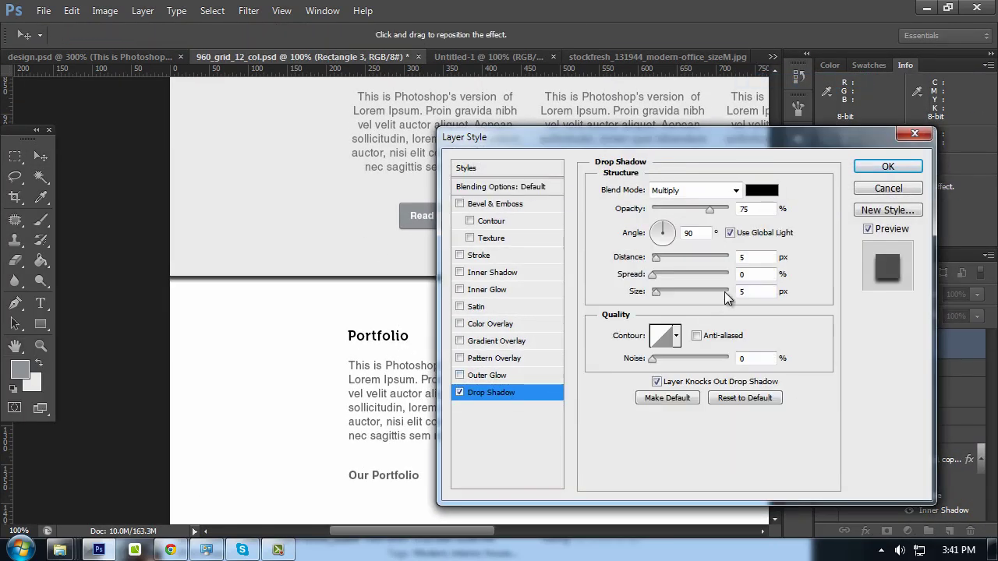
type("1")
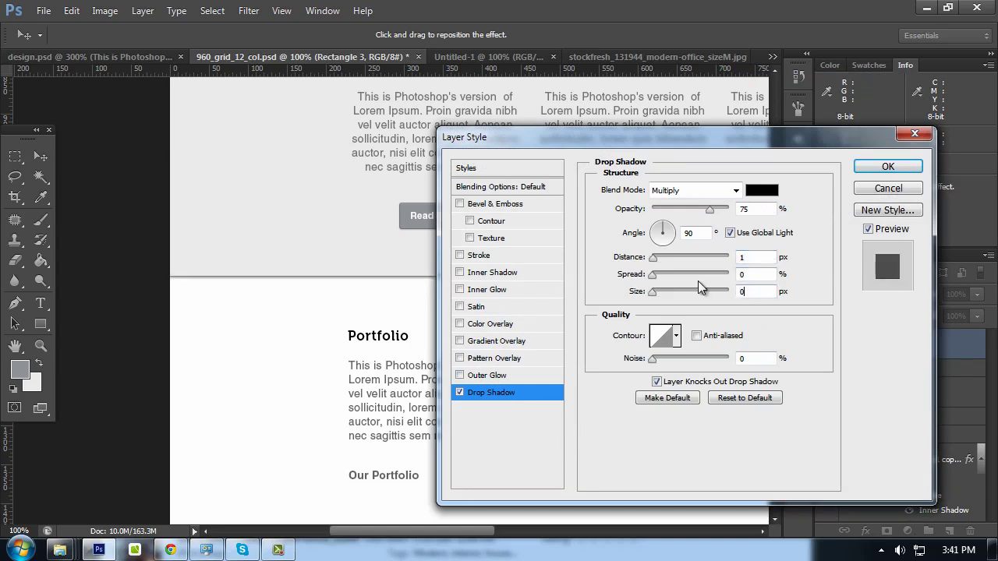
left_click(733, 187)
left_click(675, 9)
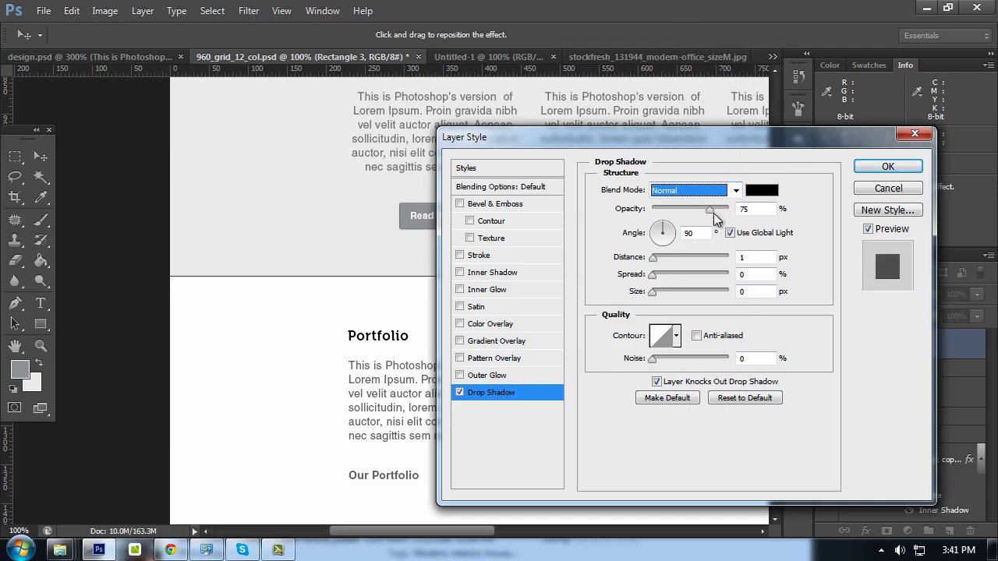
left_click(762, 190)
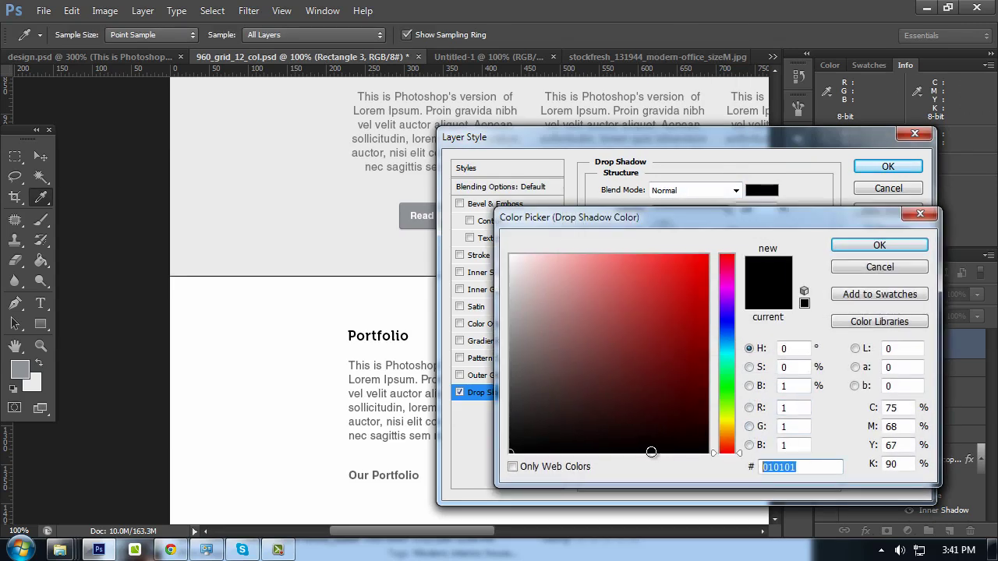
type("cccccc")
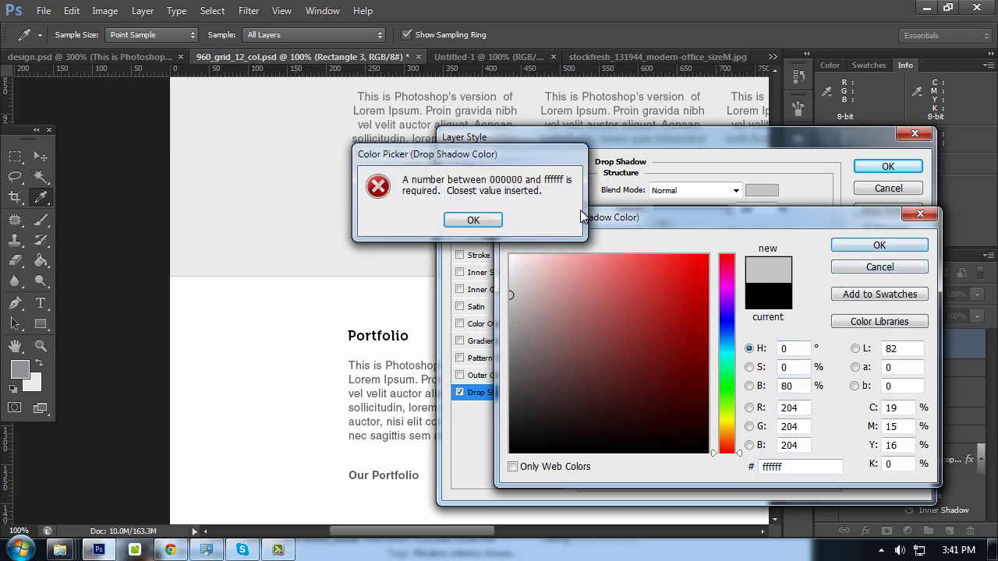
left_click(491, 221)
left_click(880, 245)
Apply the thumbnail shadow, then sample the dddddd divider colour from design.psd
left_click(888, 167)
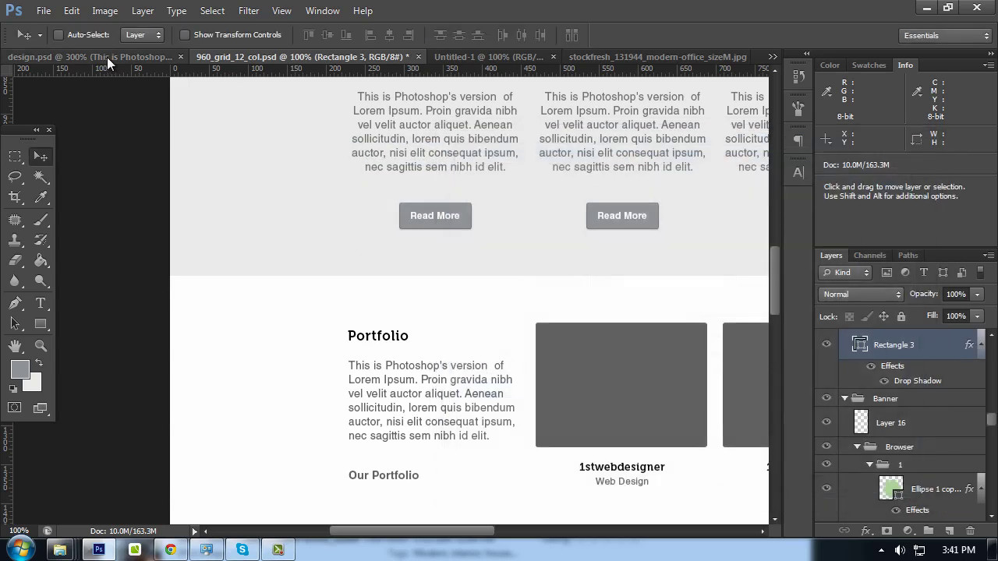
left_click(107, 57)
scroll(325, 383, "down", 1)
scroll(335, 386, "down", 5)
scroll(432, 406, "down", 2)
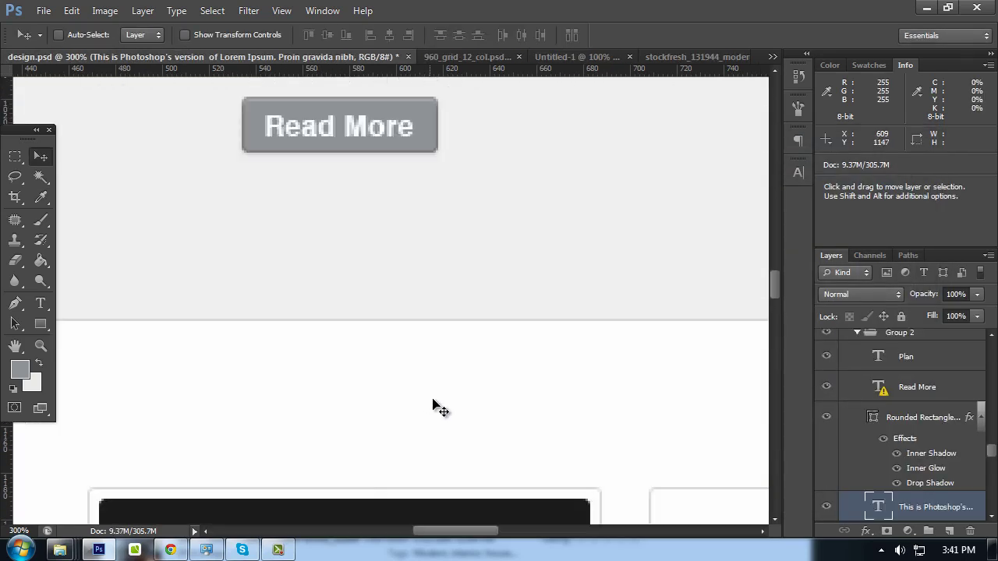
key("ctrl+plus")
key("ctrl+plus")
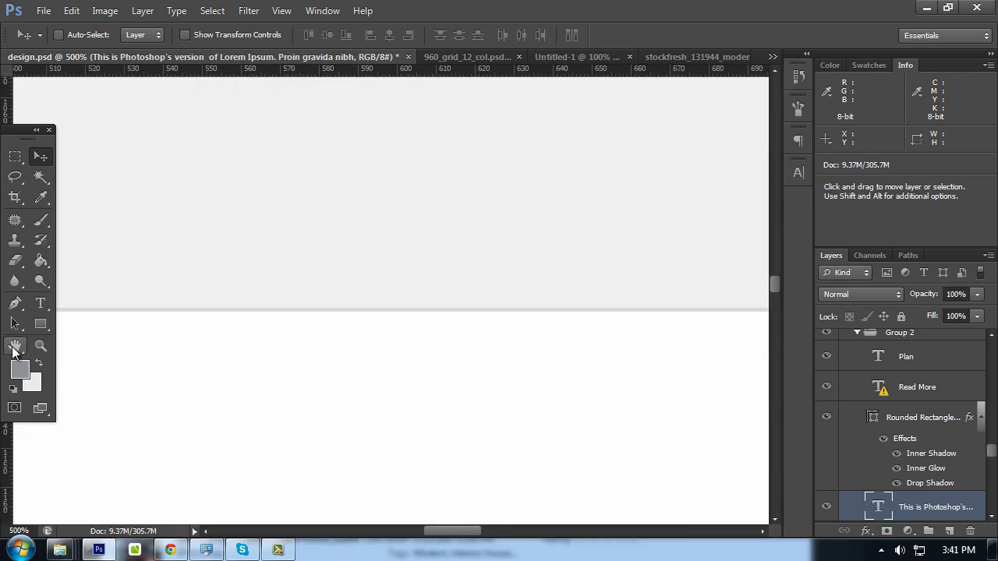
left_click(15, 345)
left_click(20, 369)
left_click(195, 310)
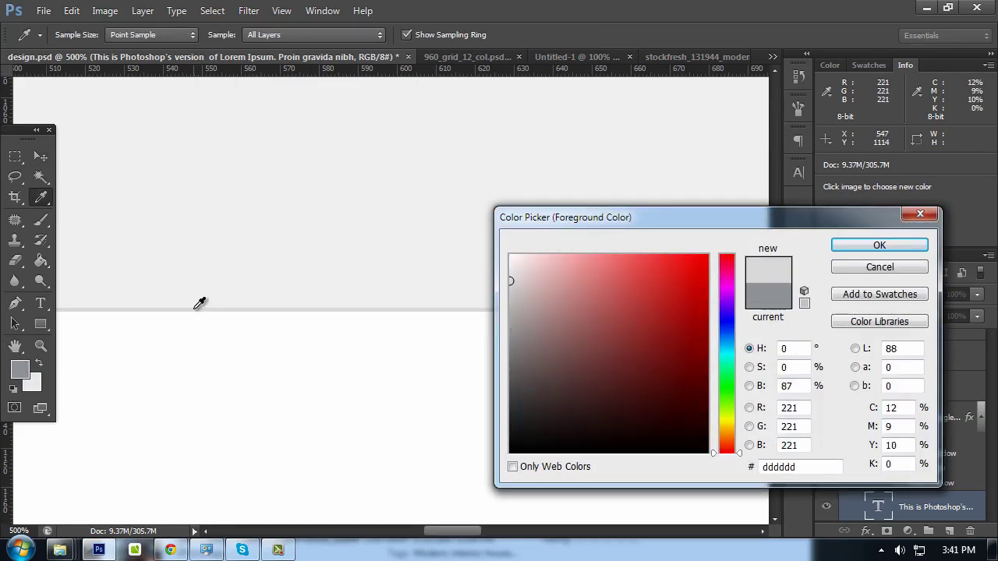
double_click(807, 467)
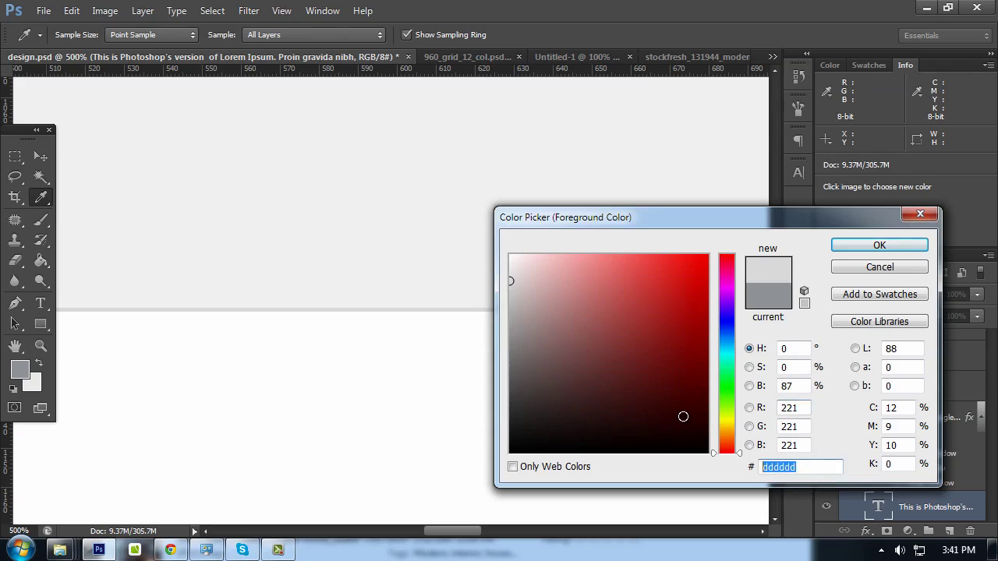
left_click(864, 245)
Back in 960_grid_12_col.psd, change Rectangle 3's drop shadow colour to #dddddd
left_click(468, 57)
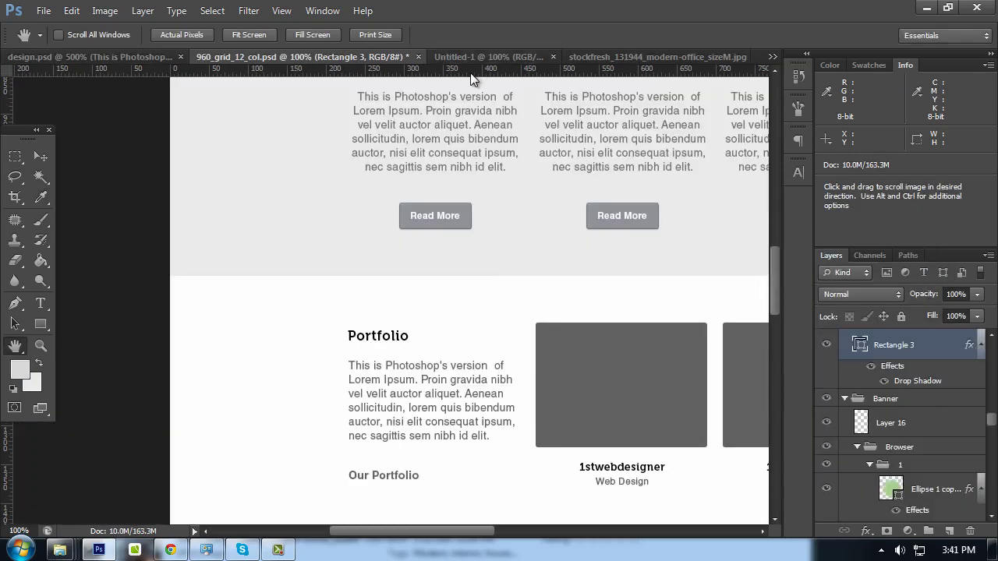
scroll(386, 286, "up", 3)
scroll(316, 254, "up", 2)
left_click(315, 253, "ctrl")
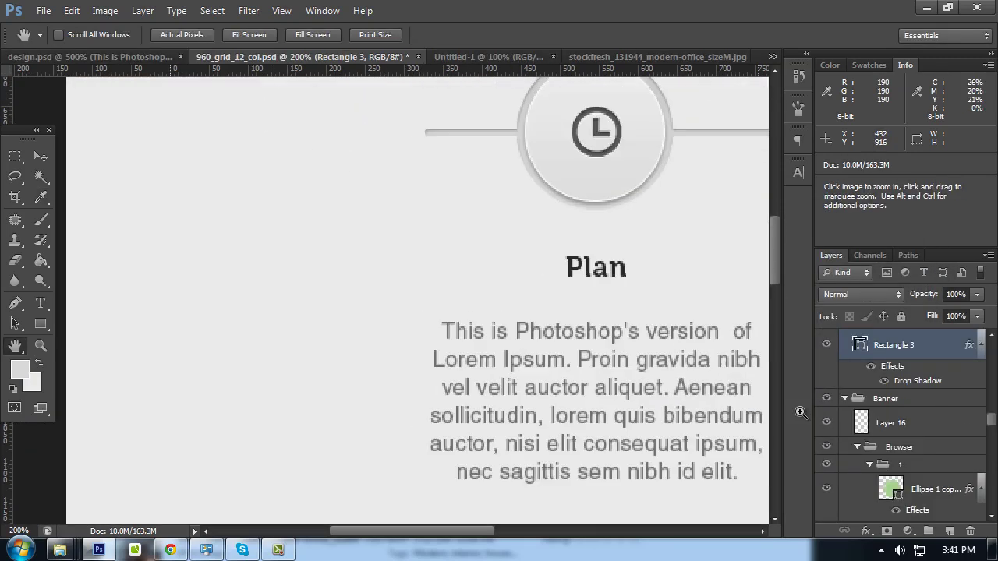
left_click(46, 161)
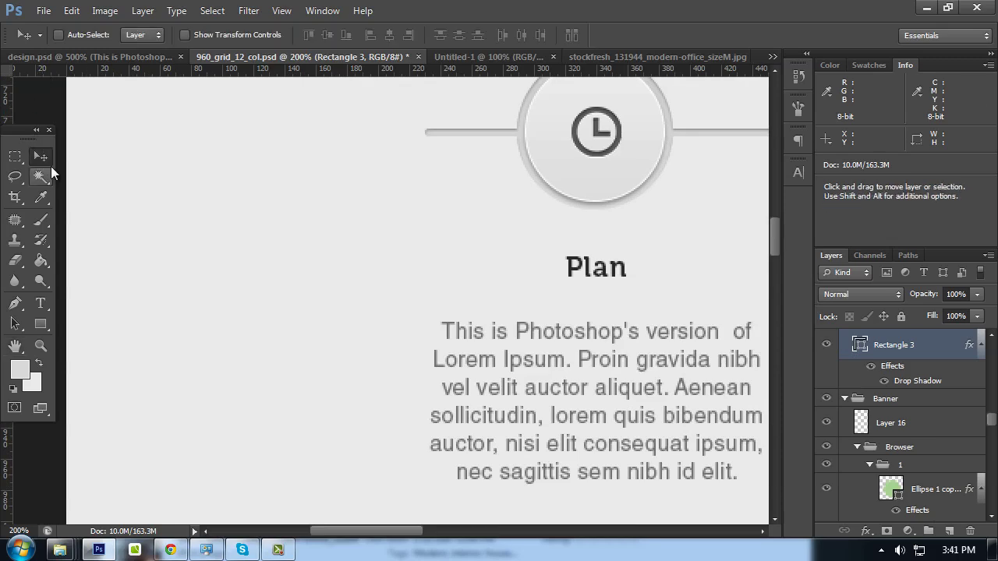
key("ctrl+minus")
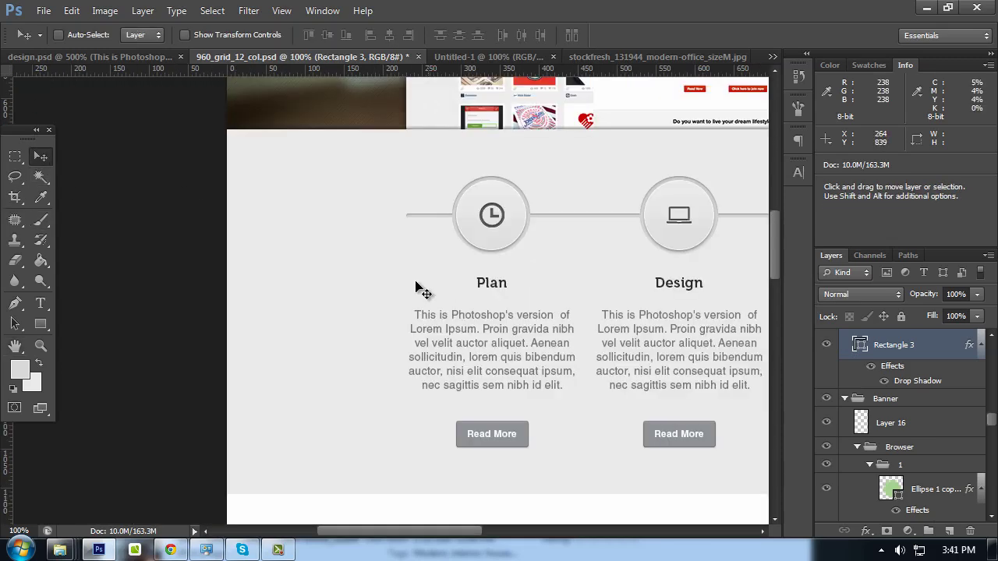
double_click(922, 383)
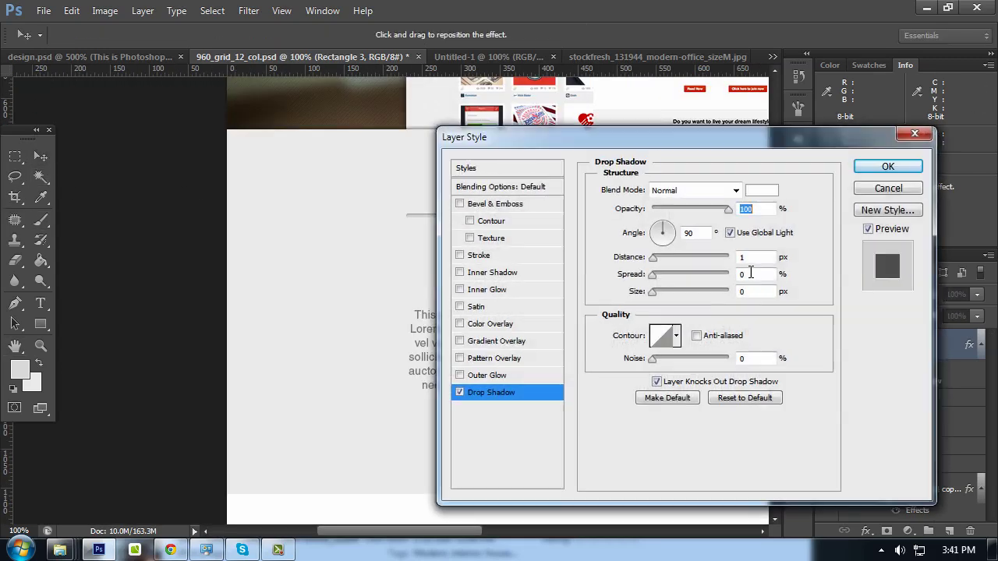
left_click(763, 193)
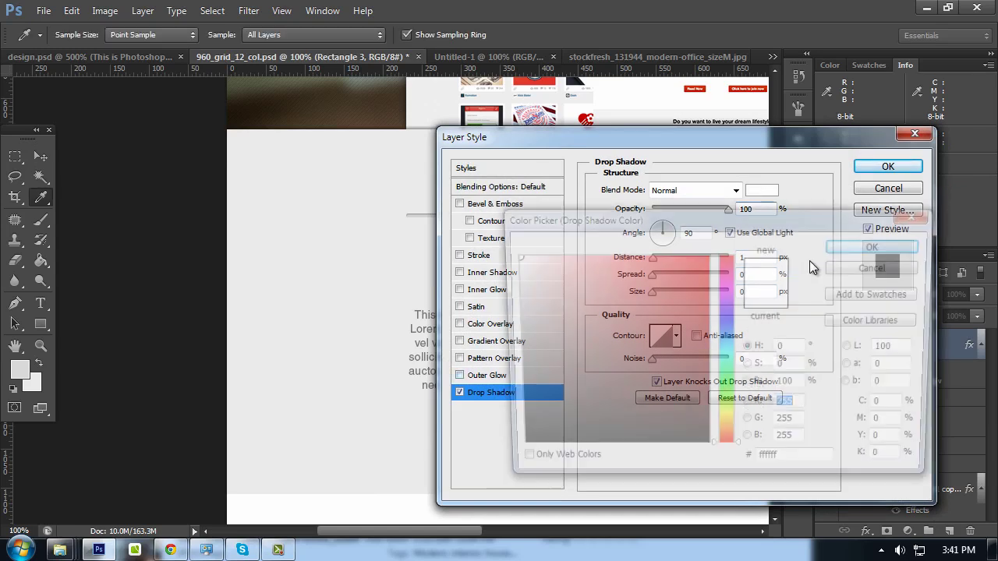
type("ddddd")
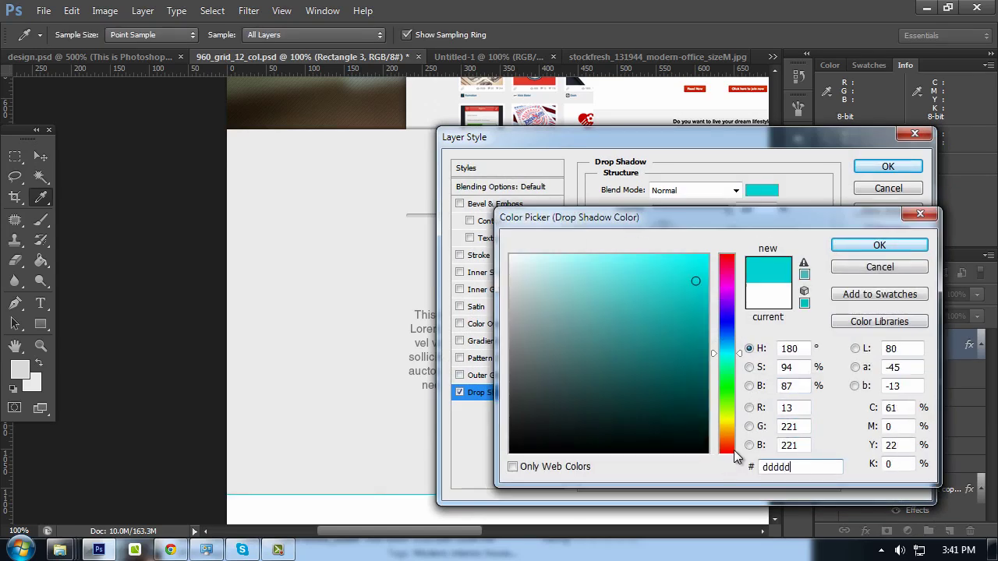
type("d")
left_click(880, 244)
left_click(888, 166)
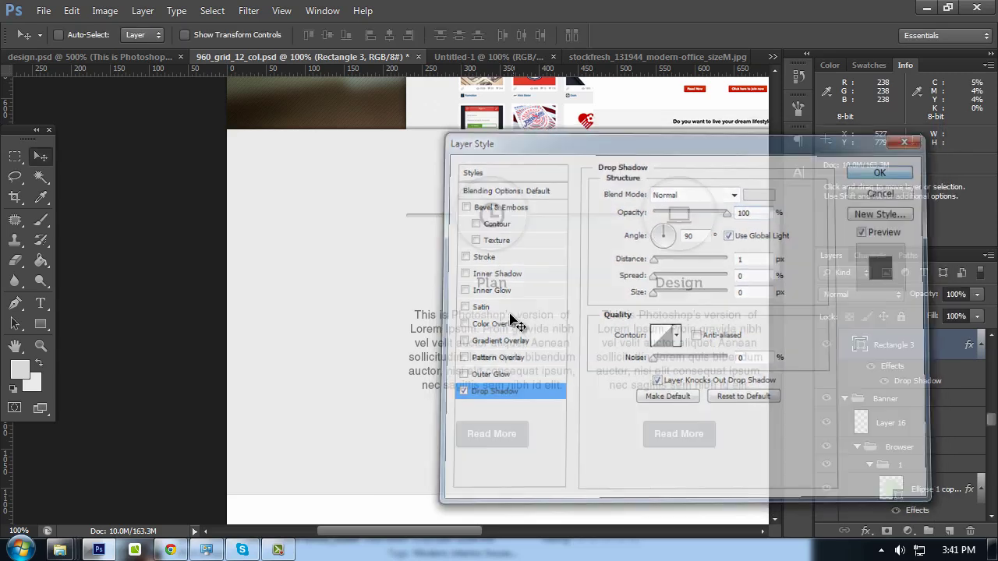
Scroll over the Portfolio section to check the updated thumbnail shadow
scroll(517, 338, "down", 2)
scroll(515, 340, "down", 3)
scroll(513, 337, "down", 5)
scroll(514, 334, "down", 1)
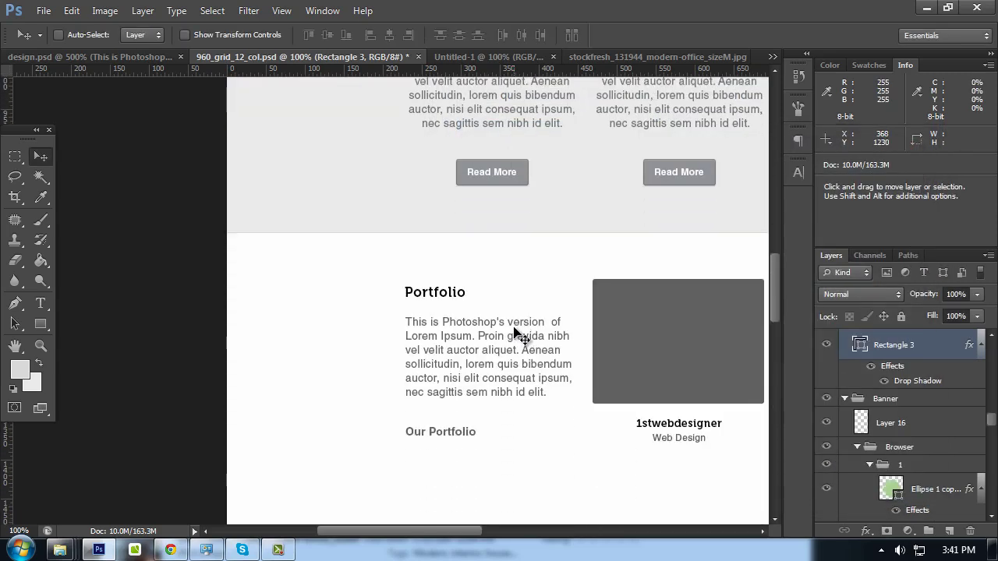
scroll(515, 335, "up", 1)
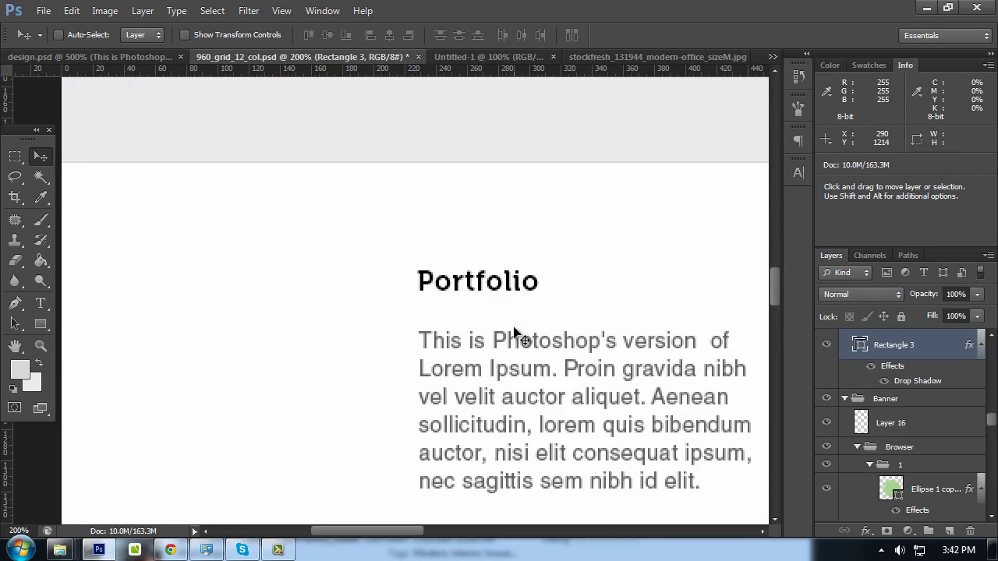
scroll(515, 335, "down", 1)
scroll(460, 312, "up", 5)
scroll(460, 293, "up", 9)
scroll(515, 250, "up", 4)
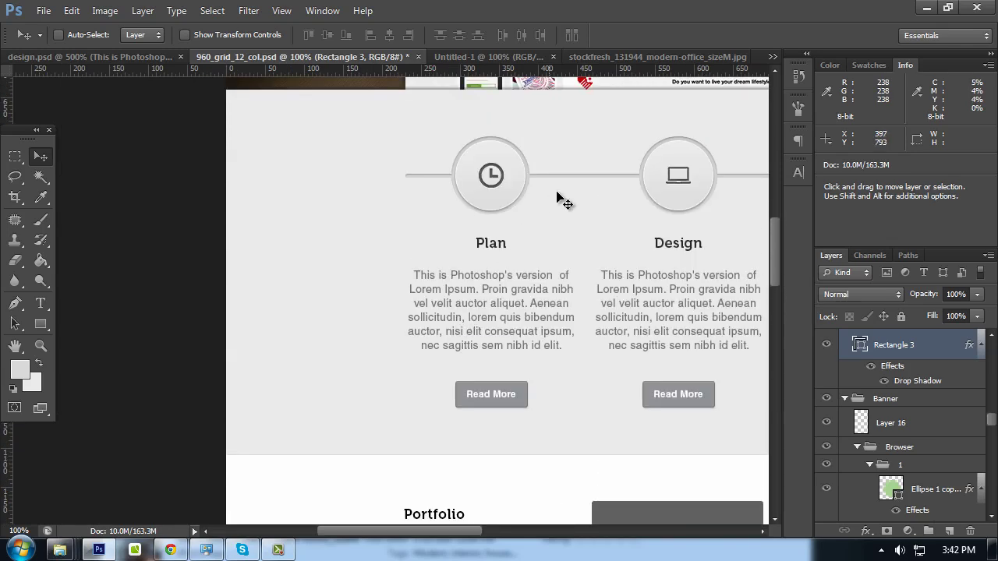
Fill the Rounded Rectangle 5 shape with light grey #e5e5e5
left_click(570, 179, "ctrl")
double_click(875, 346)
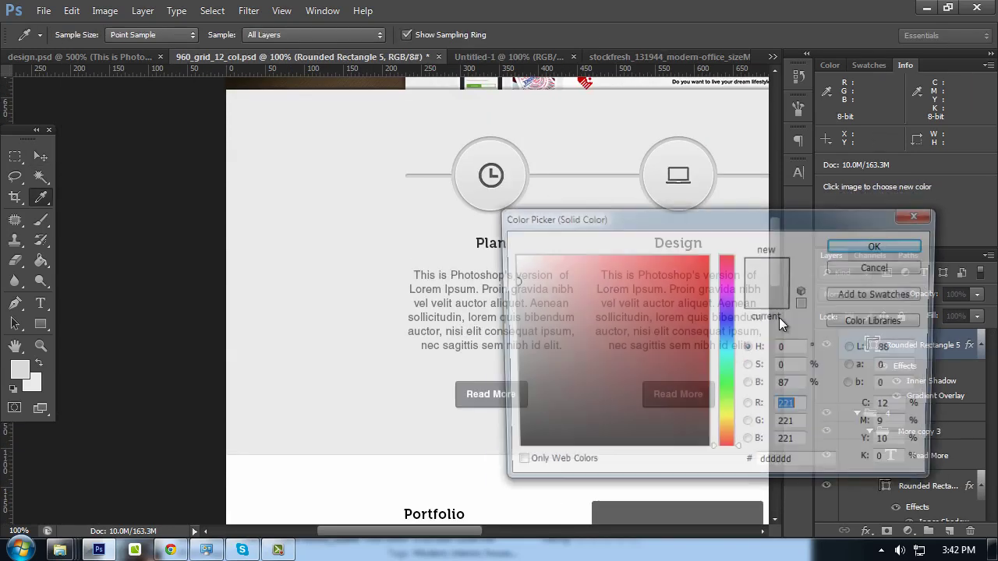
left_click(509, 273)
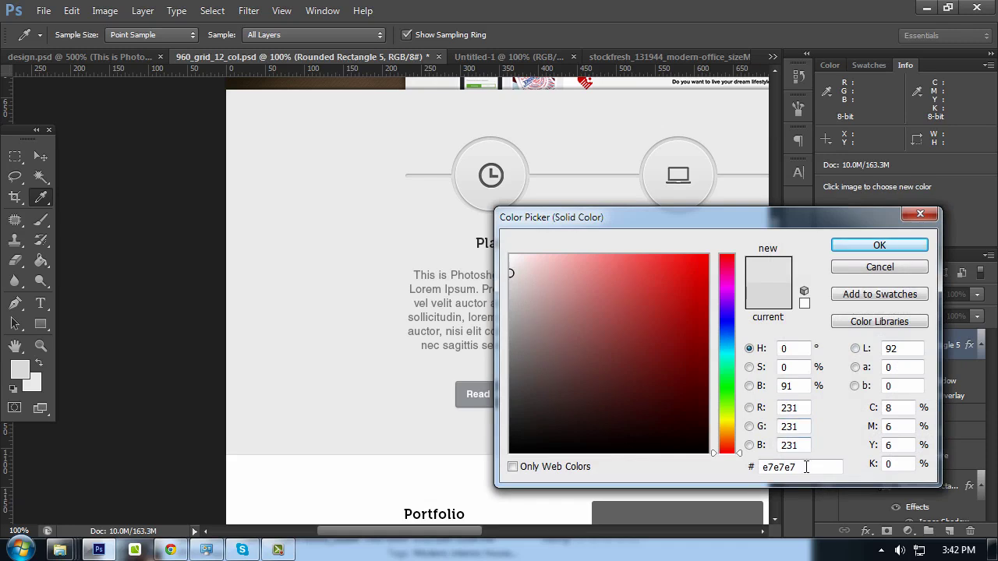
type("e5e5e5")
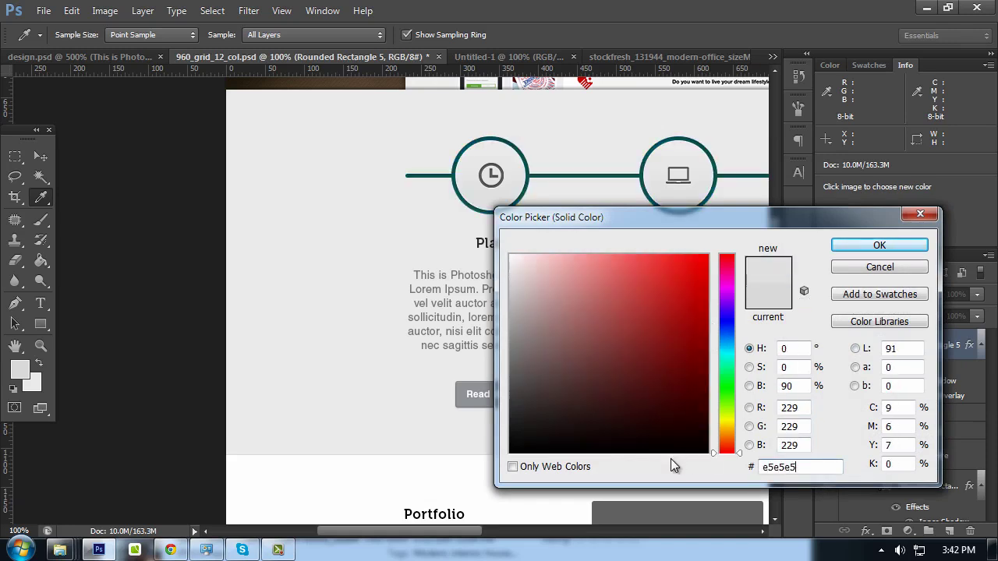
left_click(862, 243)
Pan the page with panels hidden to inspect the Develop column and the logo row
left_click_drag(716, 214, 529, 204)
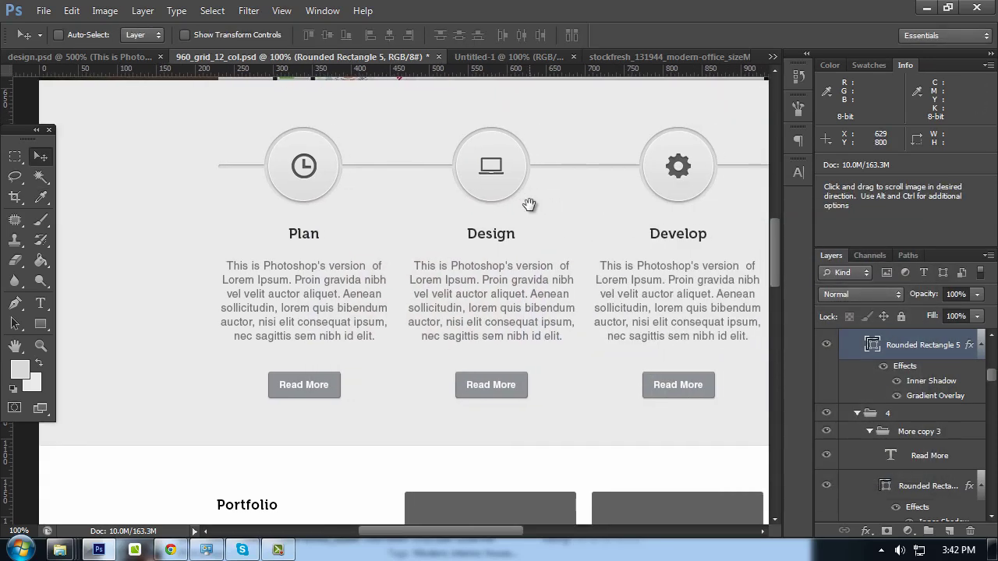
key("Tab")
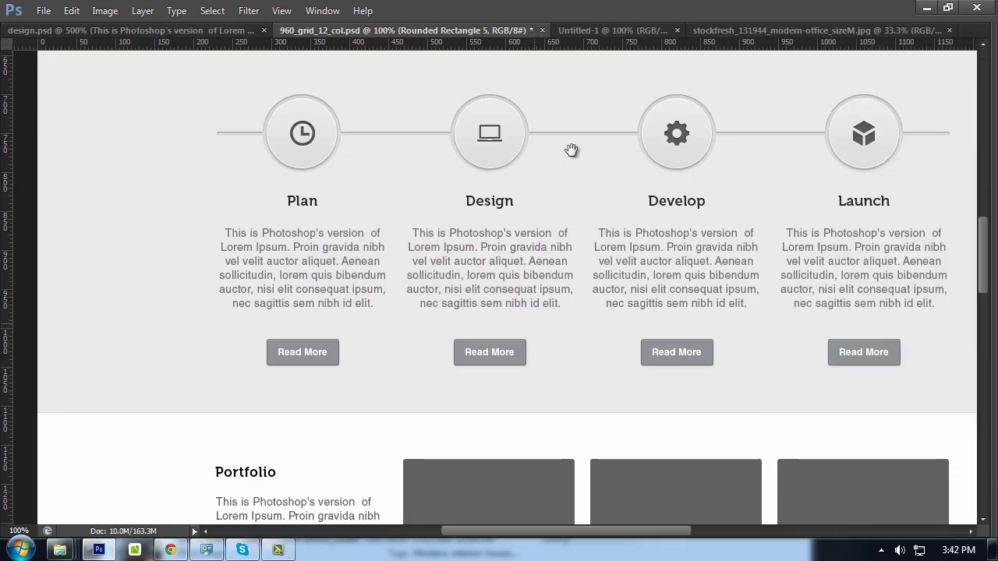
scroll(578, 135, "down", 5)
scroll(578, 135, "up", 1)
scroll(590, 101, "down", 4)
mouse_move(568, 234)
left_mouse_down()
mouse_move(435, 263)
mouse_move(529, 280)
left_mouse_up()
key("Tab")
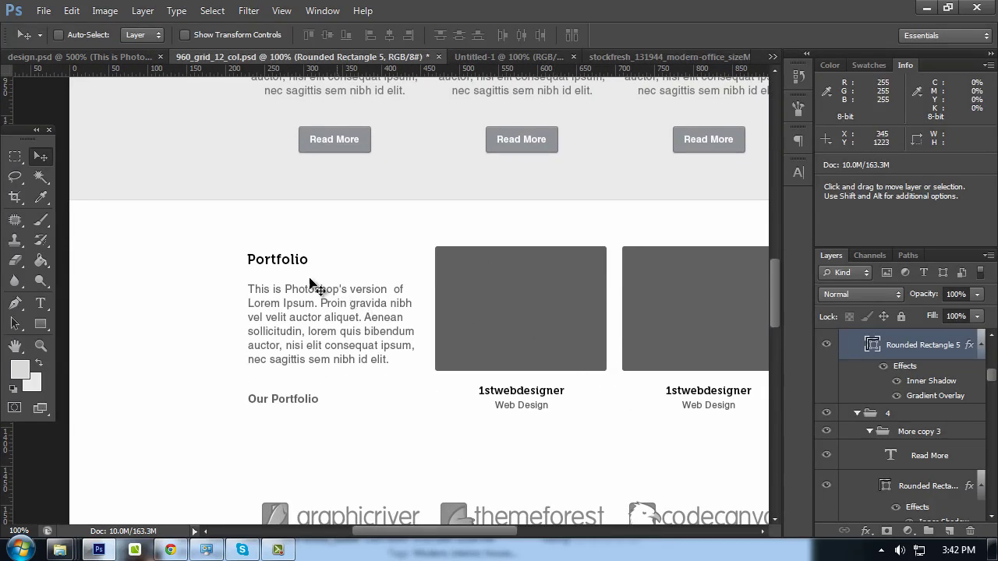
Select all of the Portfolio heading text, commit it, and zoom in on the page top
key("t")
left_click(290, 259)
key("ctrl+a")
scroll(520, 123, "up", 1)
key("ctrl+Return")
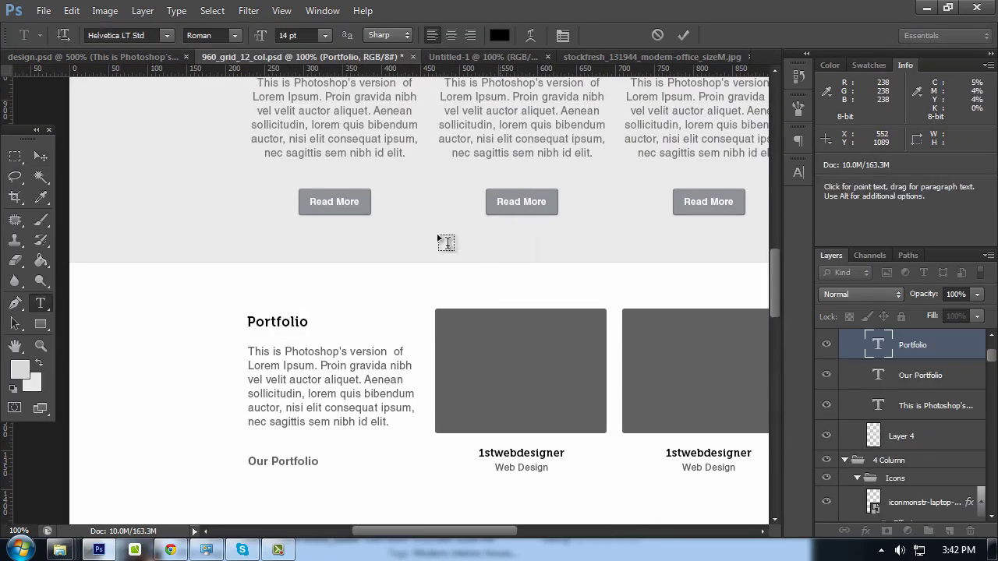
left_click_drag(446, 245, 481, 290)
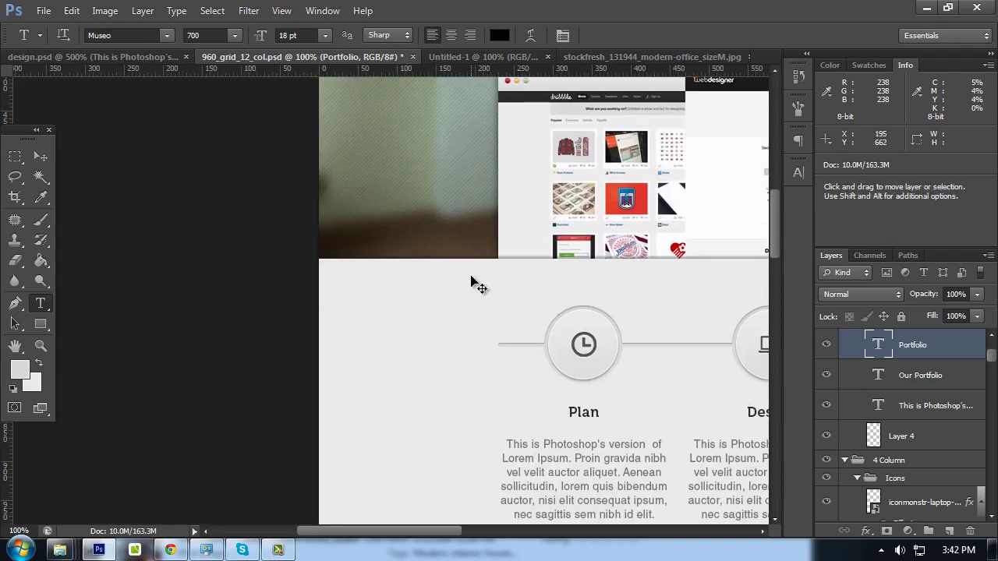
key("ctrl+r")
key("ctrl+plus")
key("ctrl+plus")
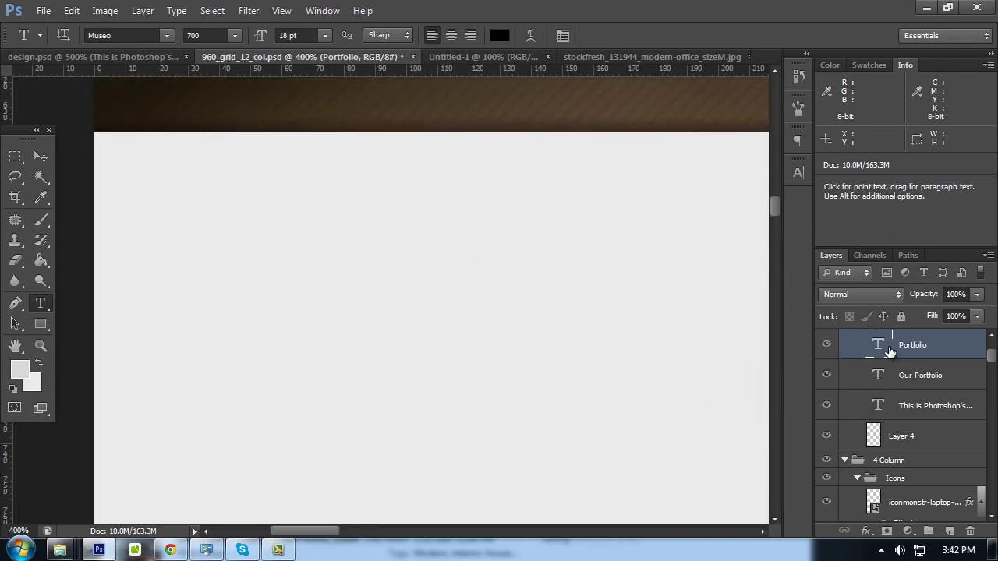
left_click(40, 156)
Add an inner shadow to Rectangle 3, entering 1 and a 0 px size
left_click(283, 223, "ctrl")
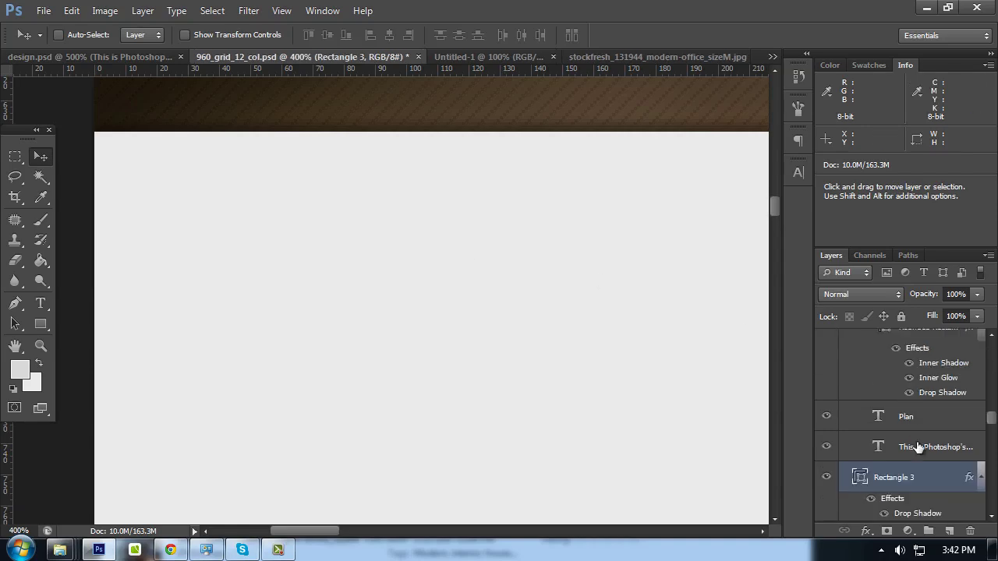
right_click(928, 484)
left_click(858, 20)
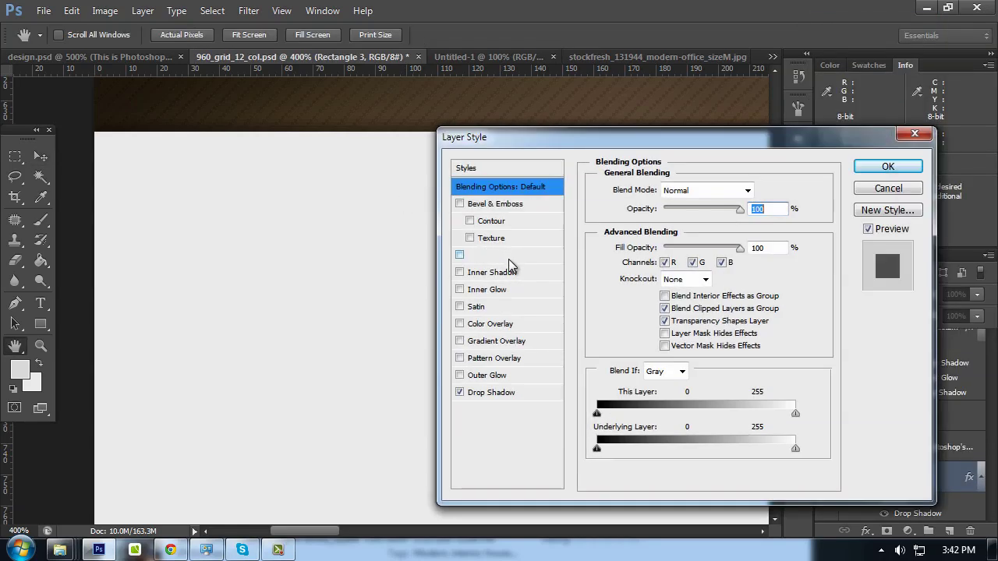
left_click(490, 274)
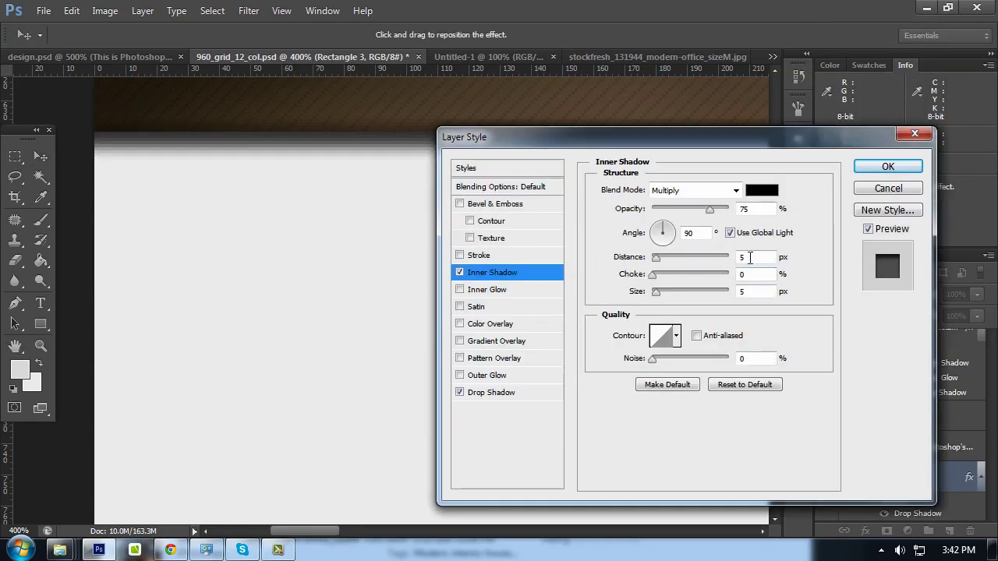
type("1")
left_click(740, 292)
type("0")
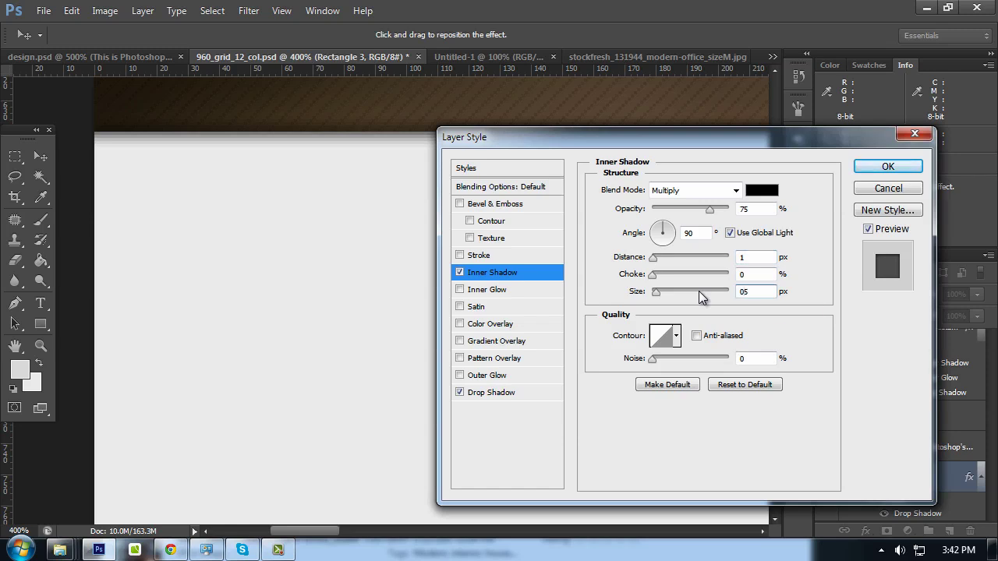
key("Delete")
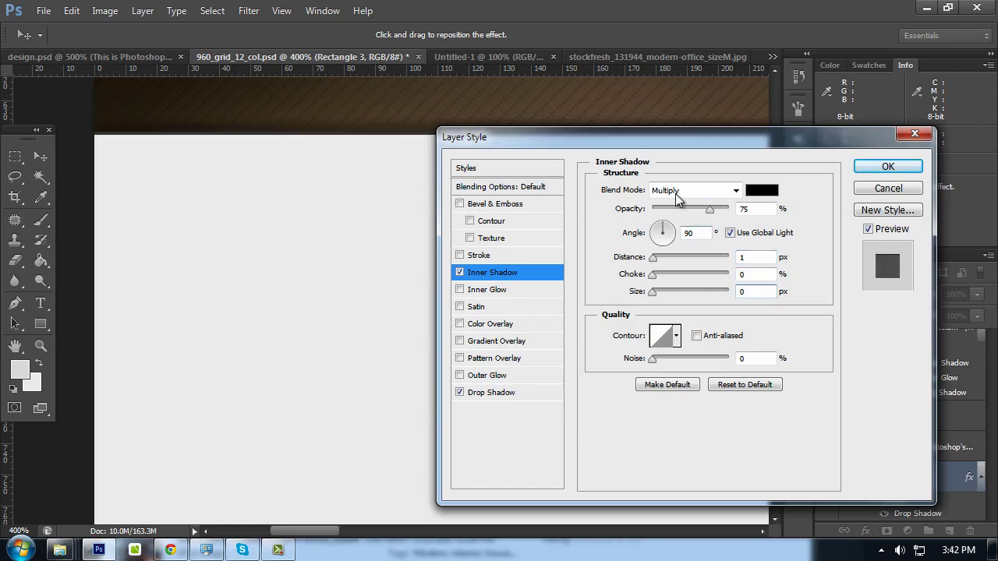
Give the inner shadow Normal blend mode and a white colour, then apply it
left_click(677, 193)
left_click(667, 7)
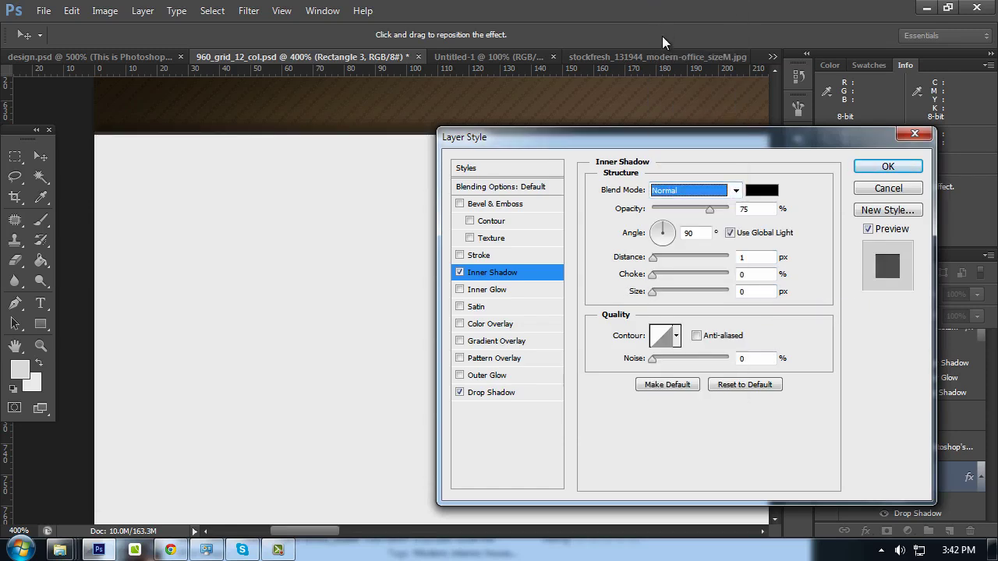
left_click(762, 190)
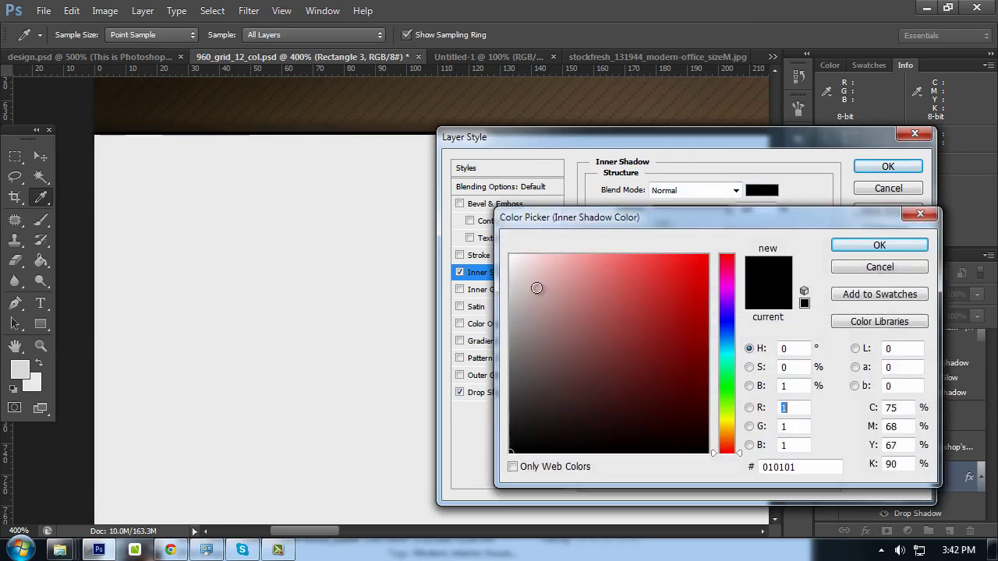
left_click(511, 256)
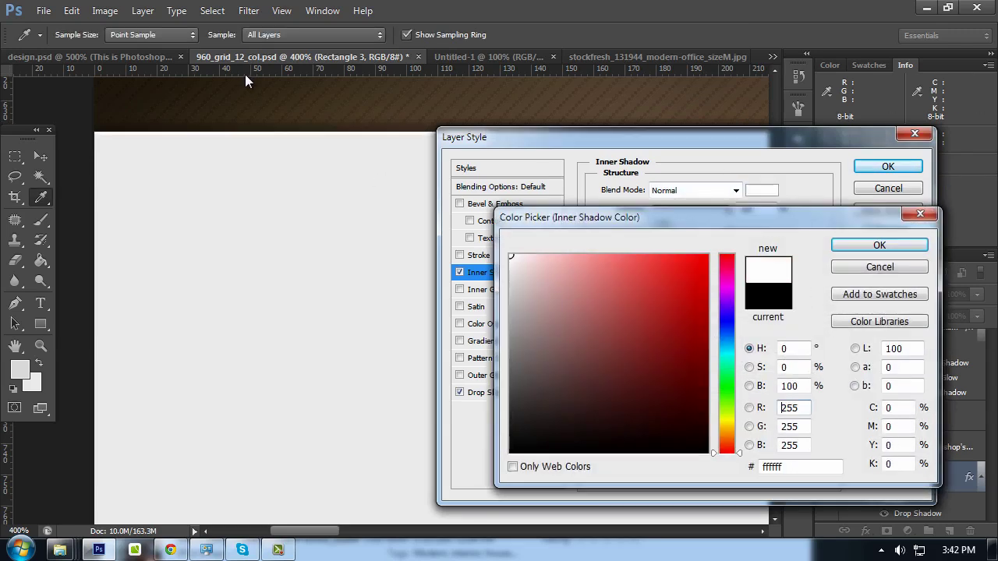
left_click(862, 248)
left_click(878, 165)
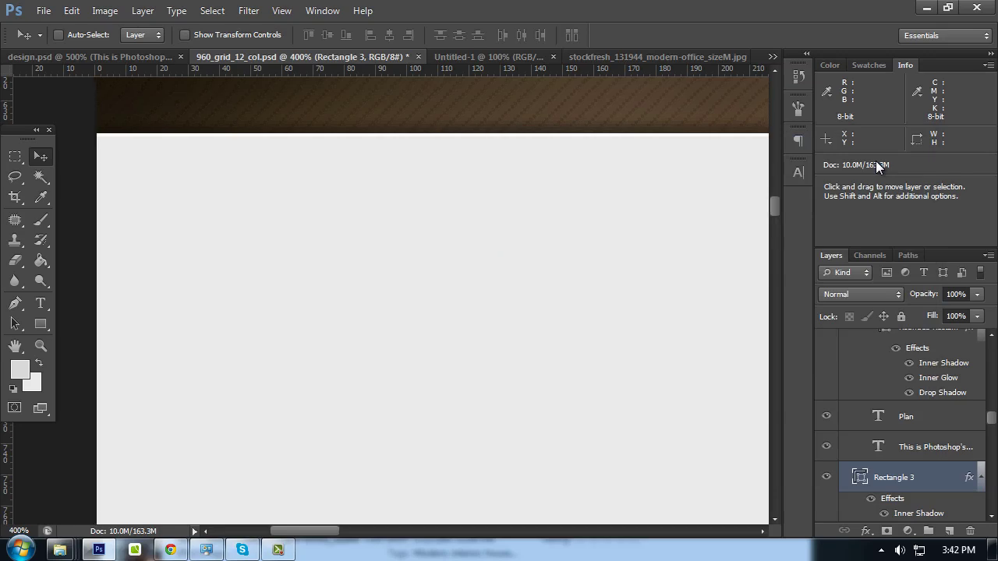
Zoom out and pan past the Plan, Design, Develop and Launch columns down to Portfolio
key("ctrl+minus")
key("ctrl+minus")
key("ctrl+minus")
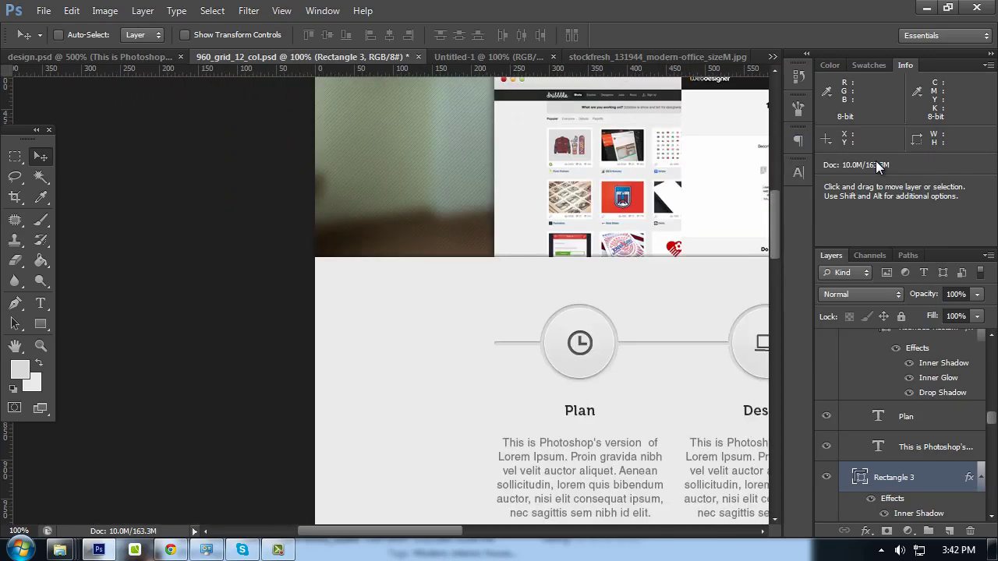
mouse_move(775, 255)
left_mouse_down()
mouse_move(641, 185)
mouse_move(493, 171)
left_mouse_up()
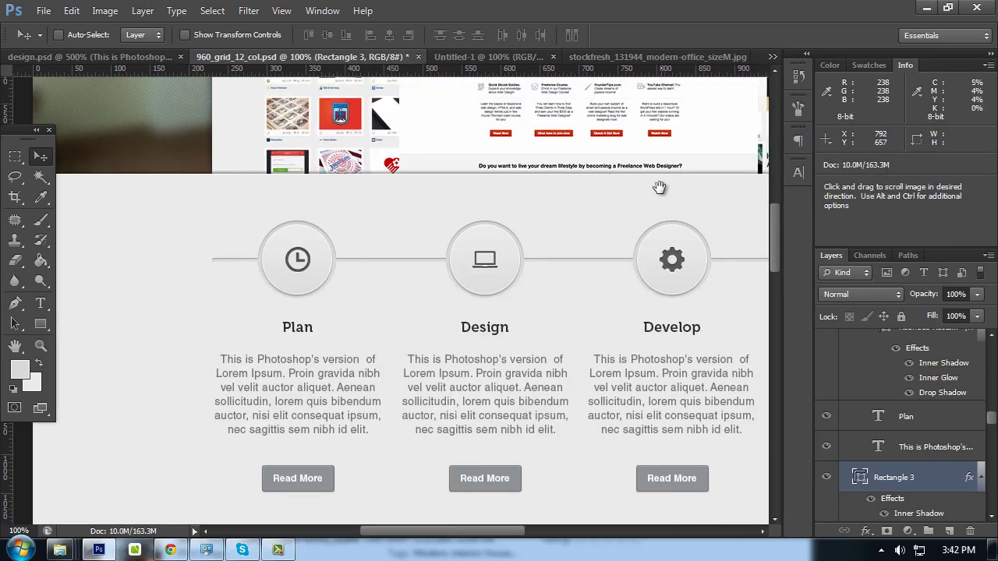
left_click_drag(659, 187, 522, 187)
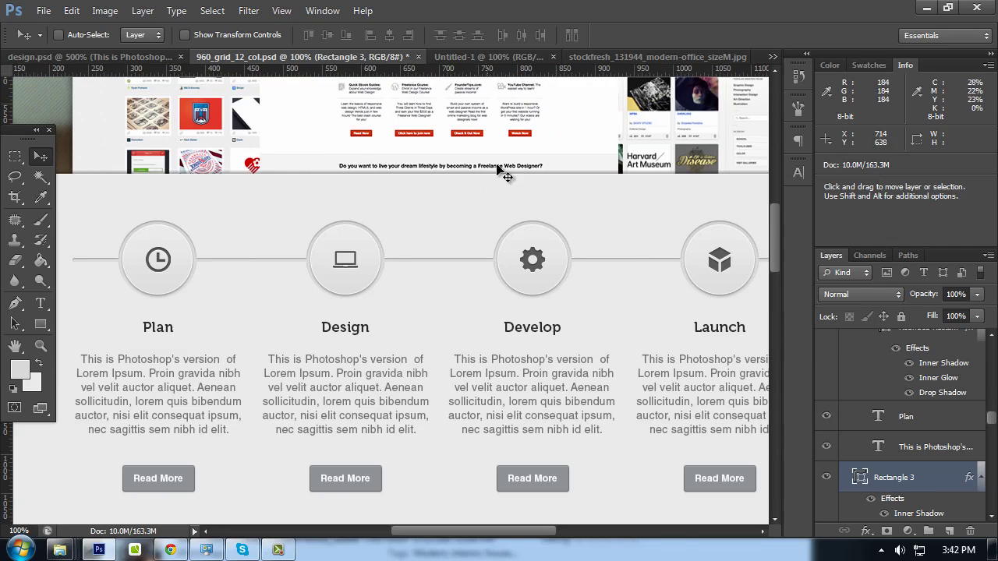
mouse_move(682, 208)
left_mouse_down()
mouse_move(403, 233)
mouse_move(324, 267)
mouse_move(499, 211)
mouse_move(483, 225)
mouse_move(630, 278)
mouse_move(522, 388)
left_mouse_up()
key("Tab")
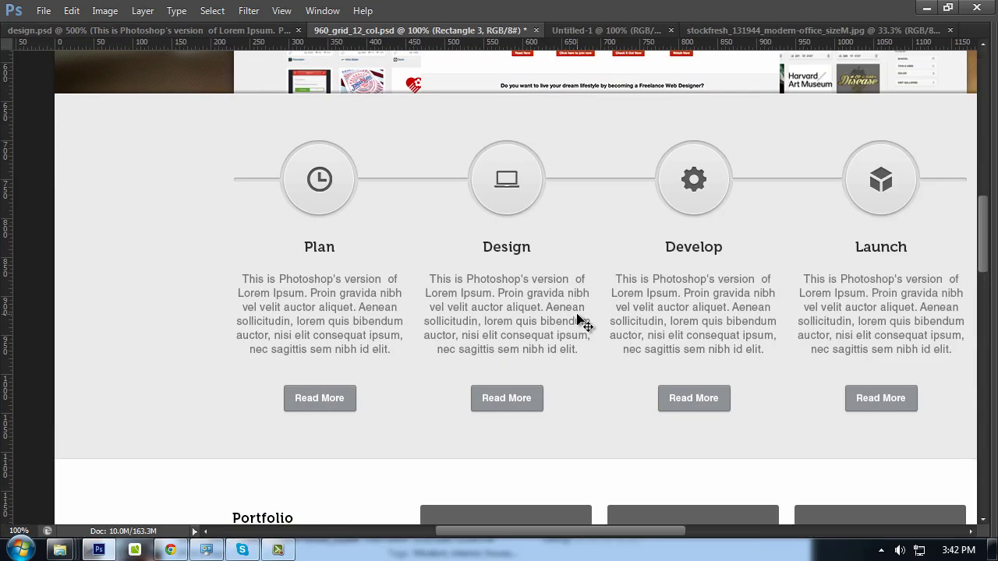
key("Tab")
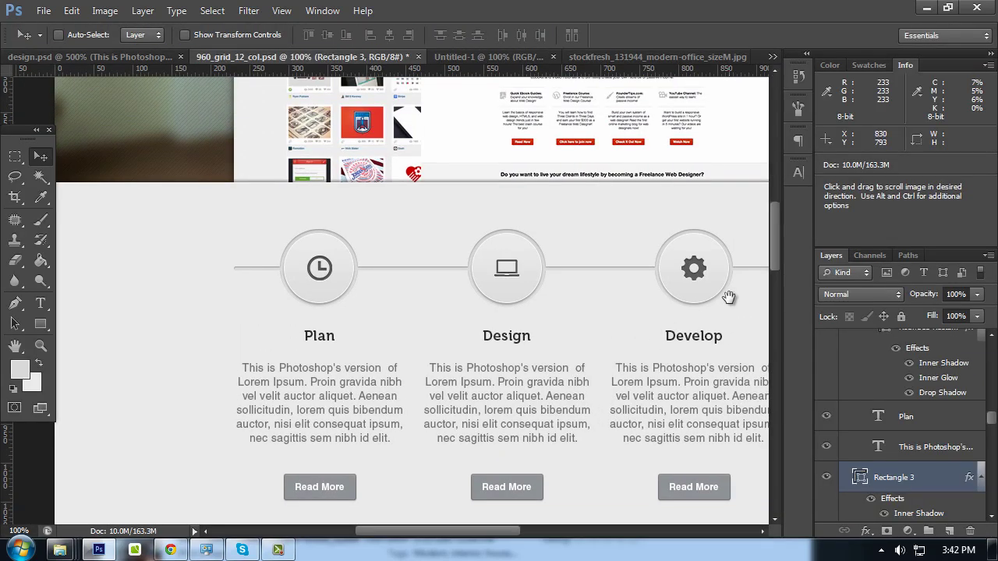
left_click_drag(577, 265, 576, 300)
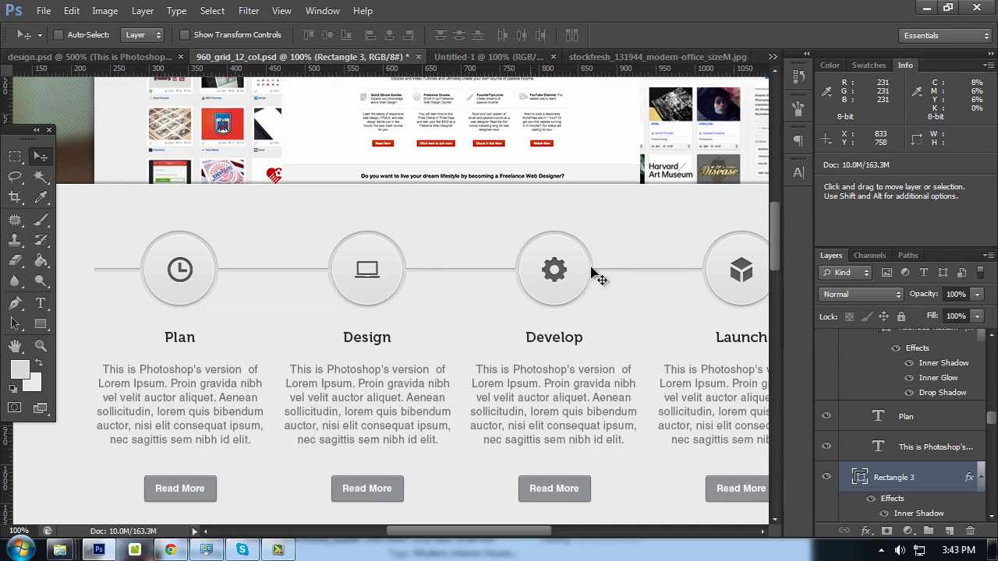
left_click_drag(491, 296, 583, 323)
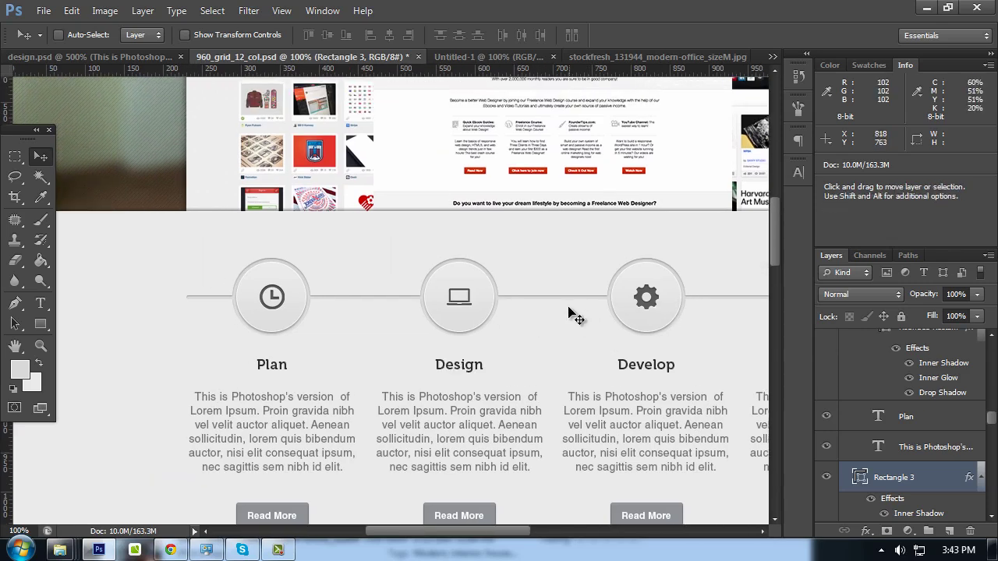
key("Tab")
left_click_drag(631, 346, 637, 290)
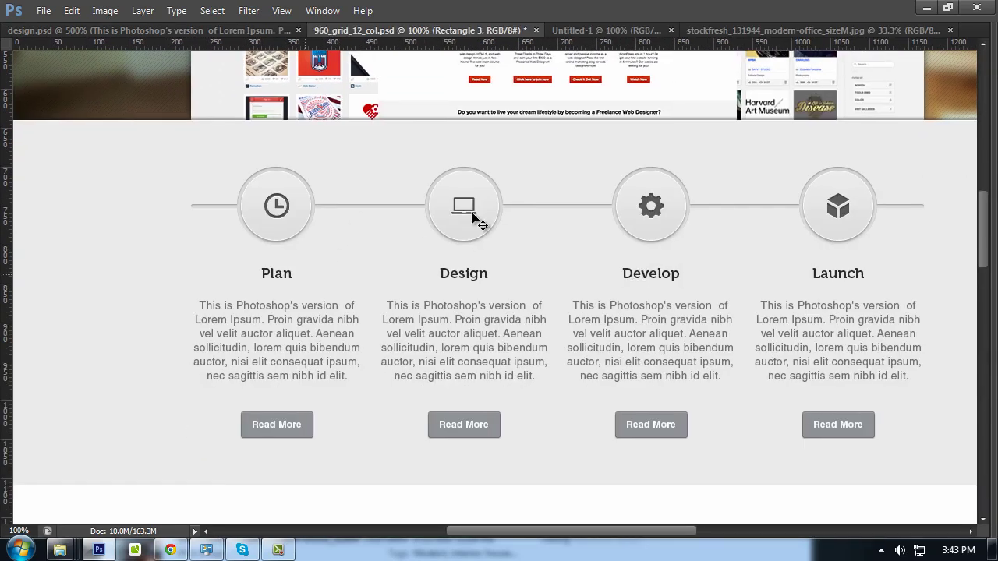
left_click_drag(439, 419, 494, 160)
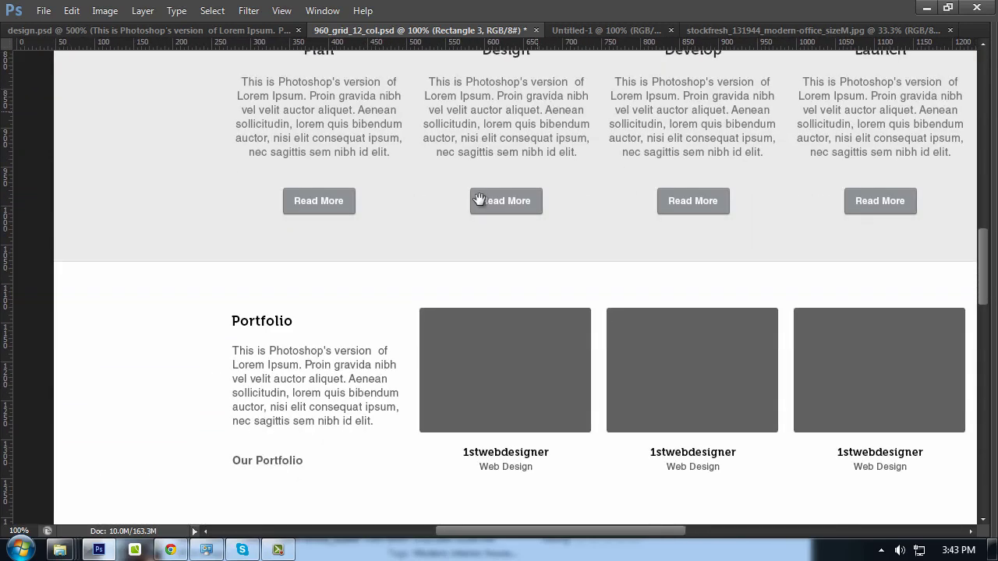
Make the Portfolio heading text dark grey #333333
key("Tab")
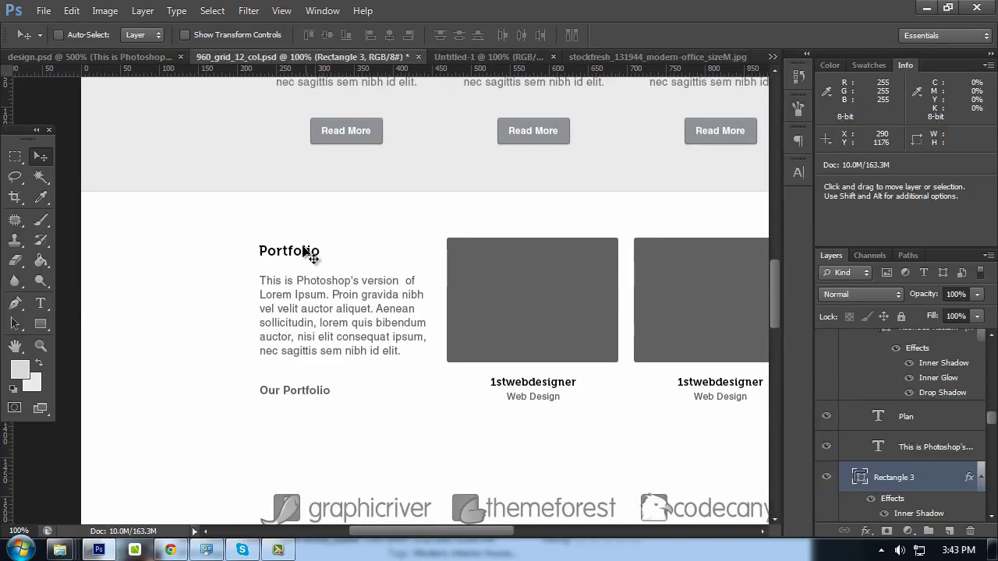
key("t")
left_click(289, 250)
key("ctrl+a")
left_click(499, 35)
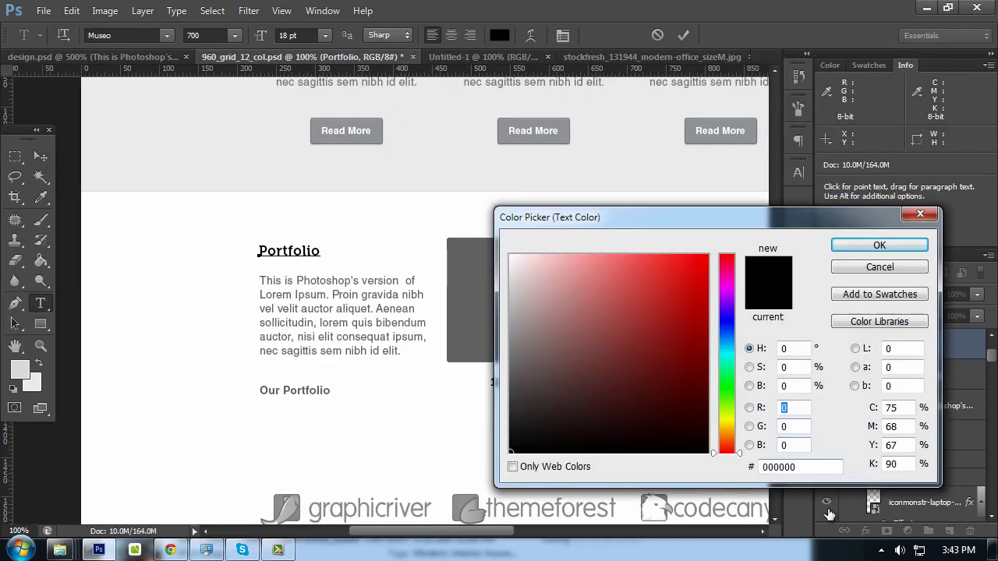
type("333")
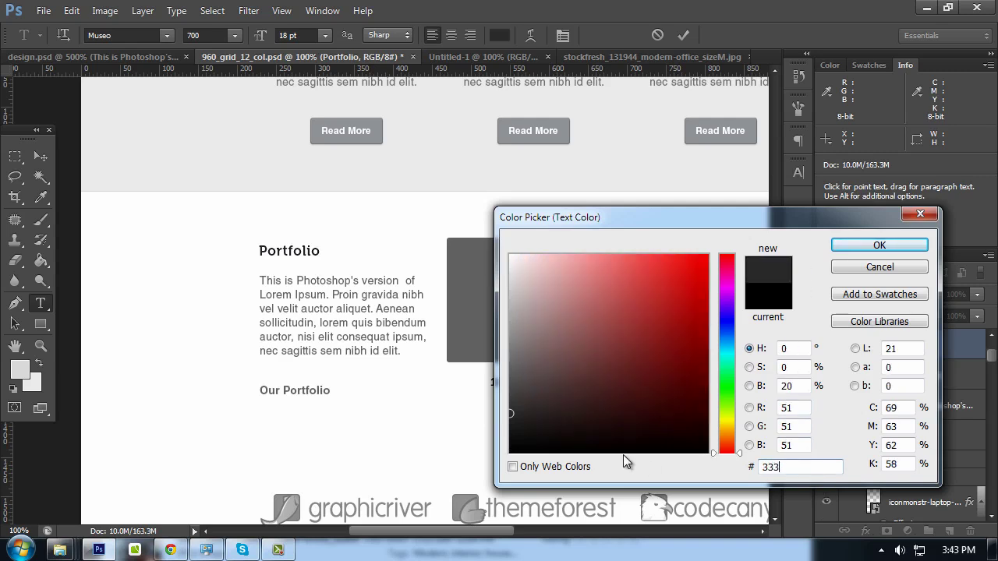
type("333")
left_click(868, 246)
left_click(41, 157)
left_click(41, 157)
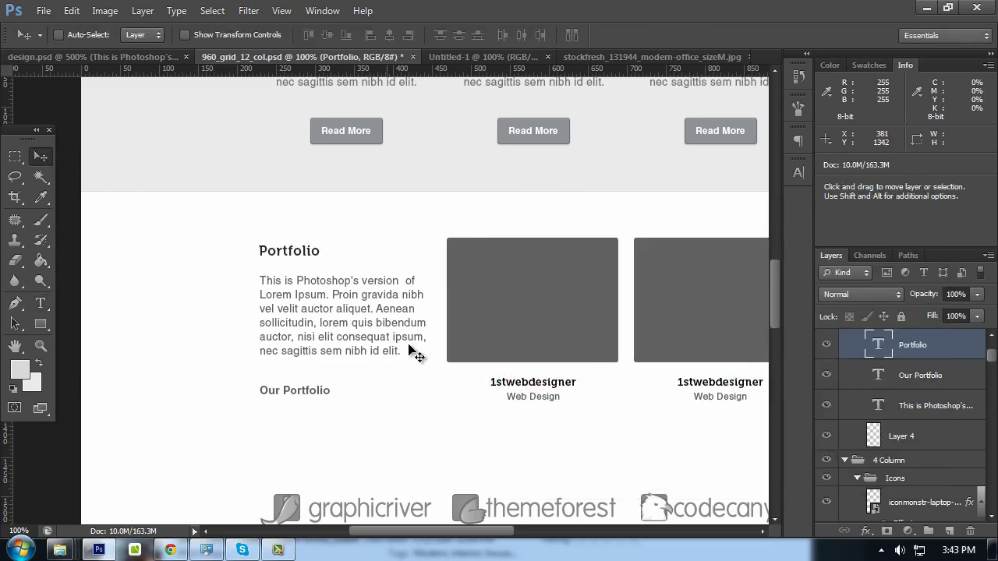
Recolour the first 1stwebdesigner caption to #333333
left_click_drag(569, 377, 461, 339)
key("t")
left_click(461, 347)
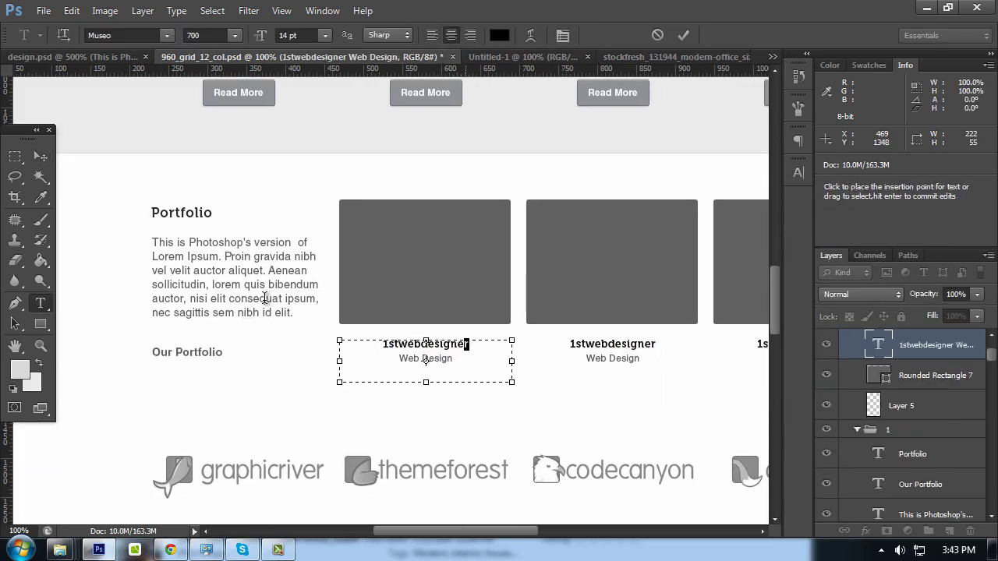
double_click(425, 344)
left_click(498, 34)
double_click(801, 466)
type("333333")
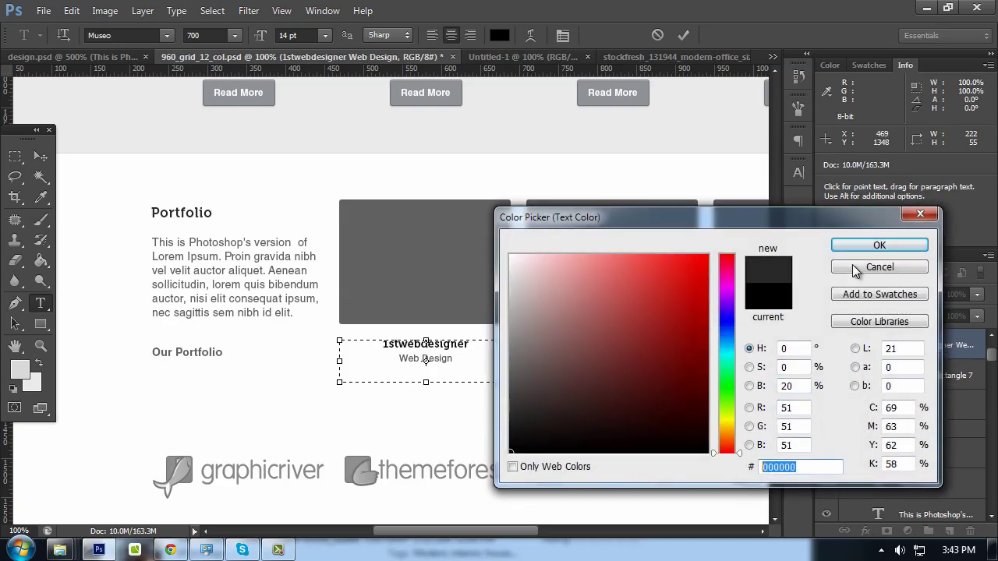
key("Return")
key("ctrl+Return")
Recolour the second 1stwebdesigner caption to #333333
left_click(671, 348)
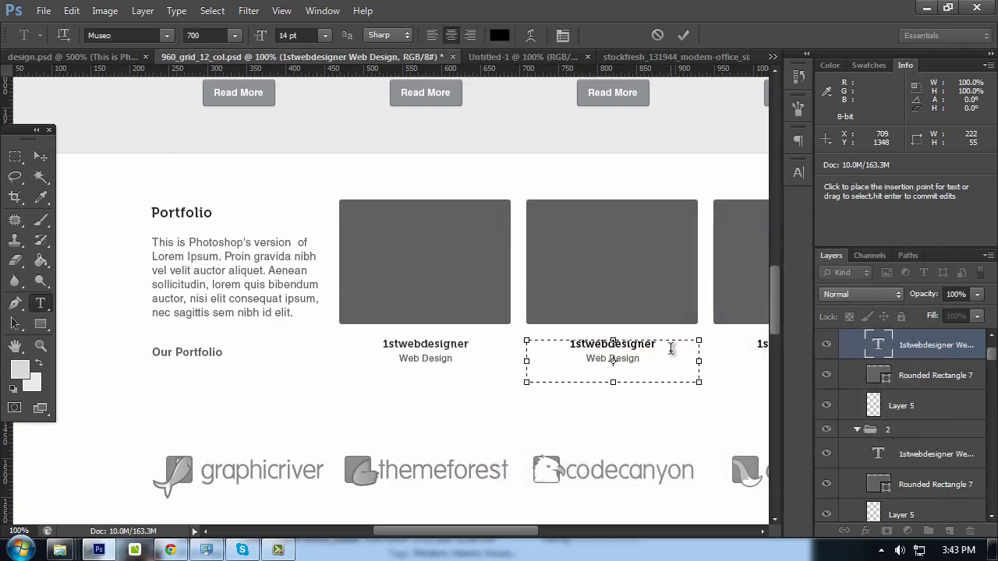
left_click(499, 36)
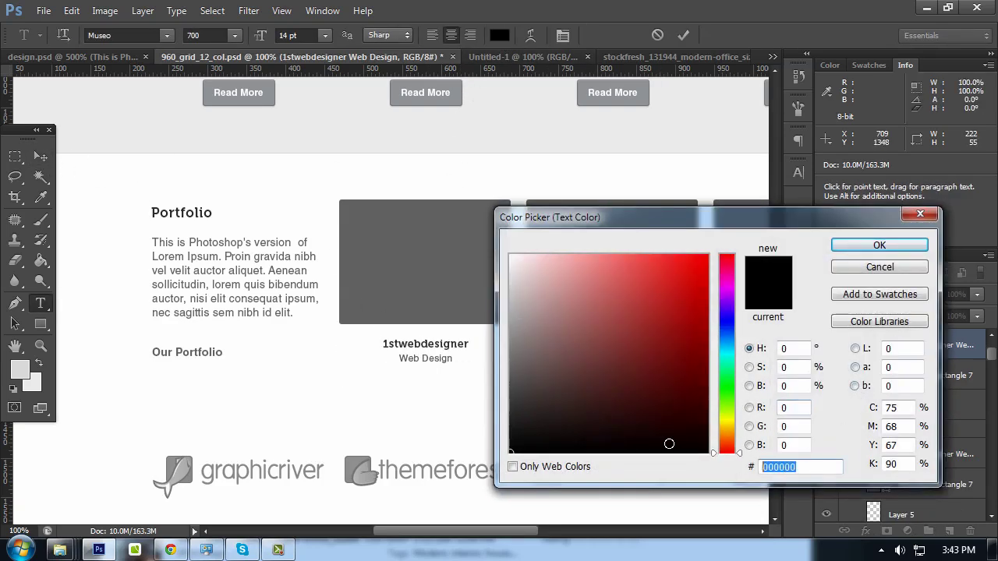
type("333333")
left_click(880, 245)
left_click(41, 156)
Recolour the third 1stwebdesigner caption to #333333
left_click_drag(777, 280, 397, 231)
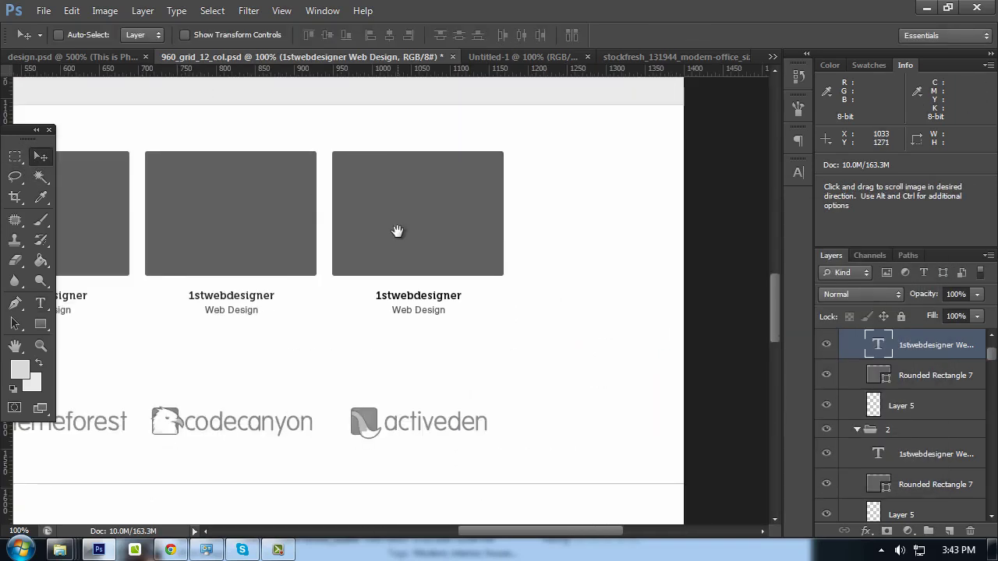
key("t")
left_click(457, 298)
double_click(457, 295)
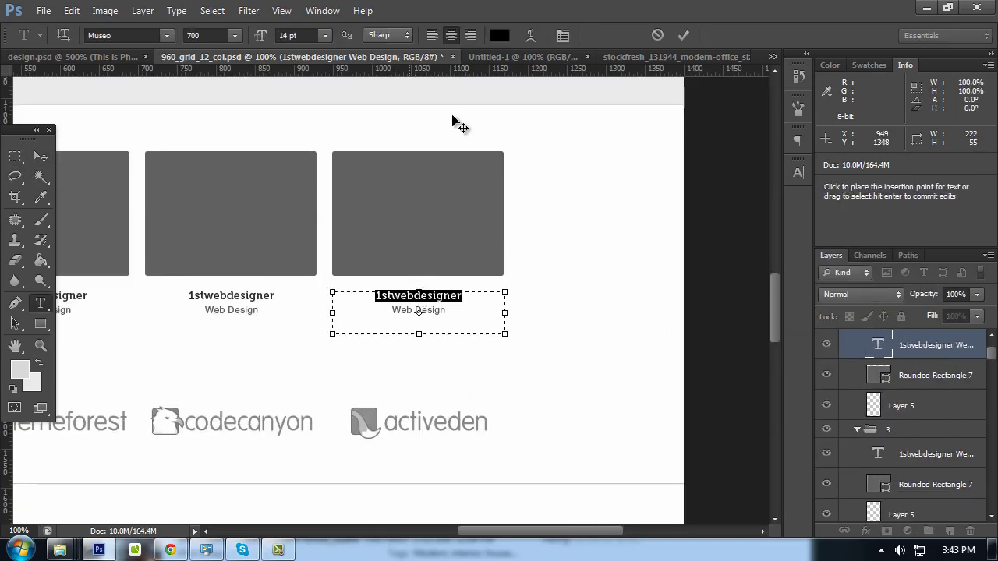
left_click(499, 36)
type("333333")
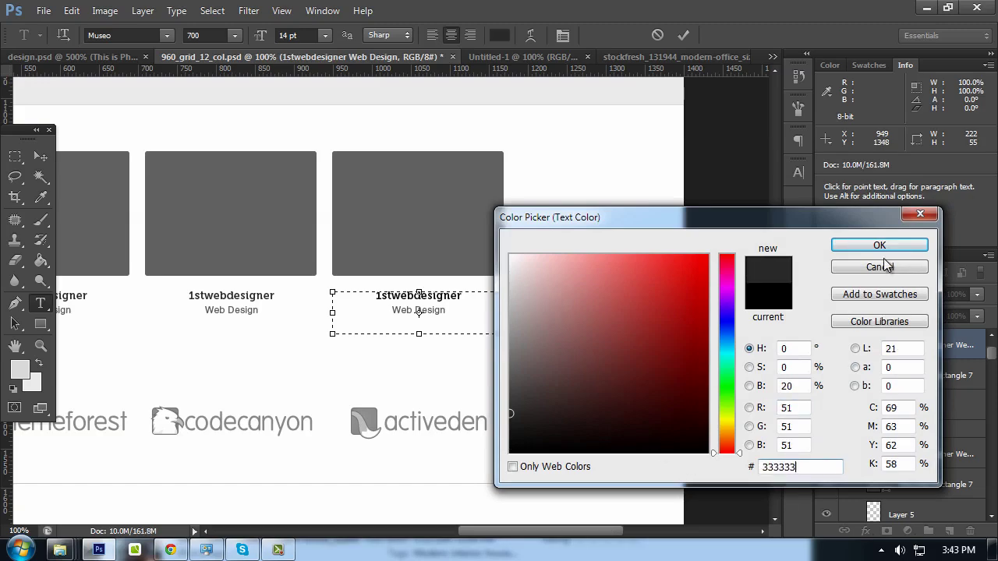
left_click(880, 245)
left_click(40, 156)
Scroll around the Portfolio section to review the recoloured captions
left_click_drag(611, 270, 330, 239)
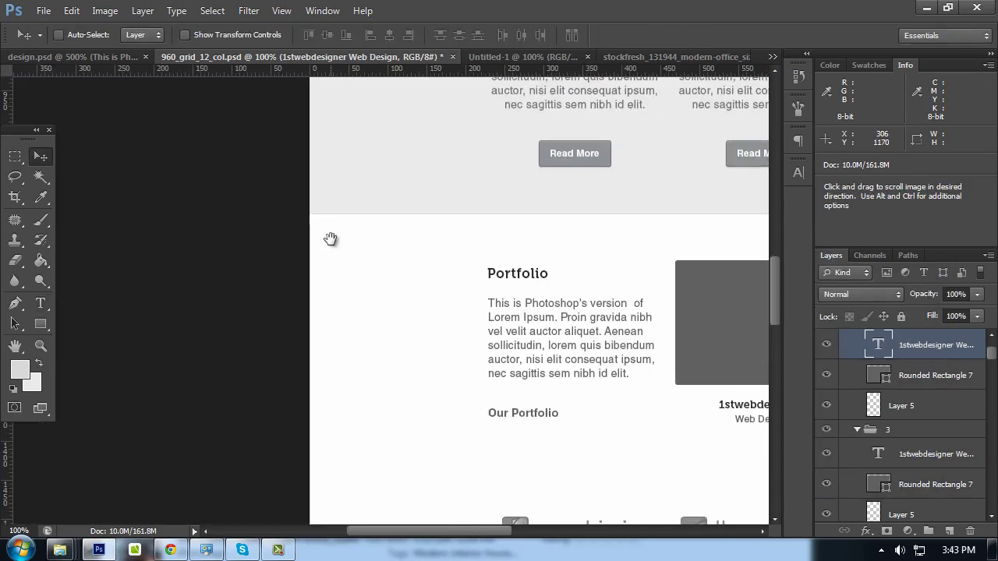
scroll(351, 241, "right", 3)
scroll(382, 273, "up", 3)
scroll(385, 323, "up", 3)
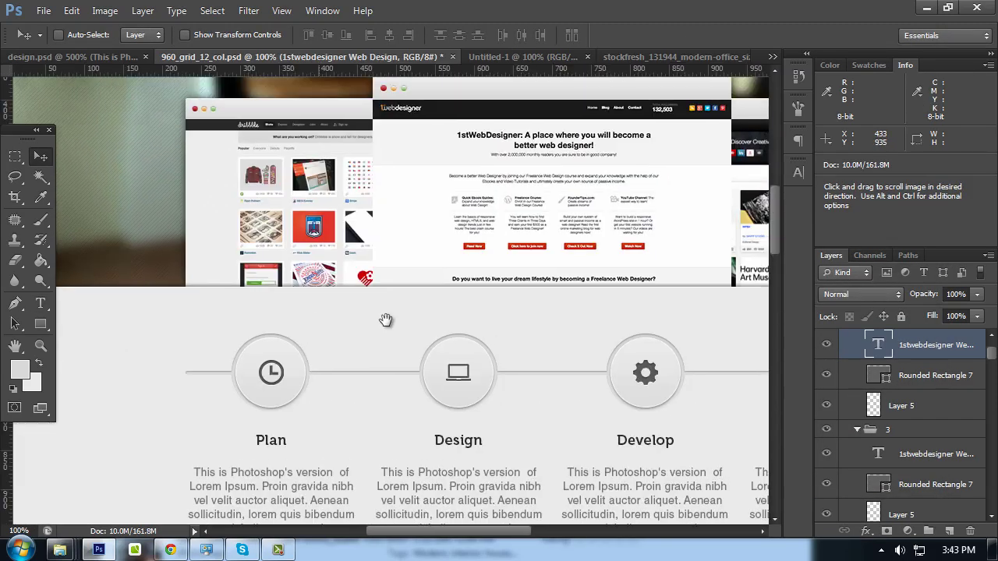
scroll(414, 234, "up", 5)
scroll(468, 278, "up", 3)
scroll(468, 278, "down", 4)
scroll(442, 255, "down", 4)
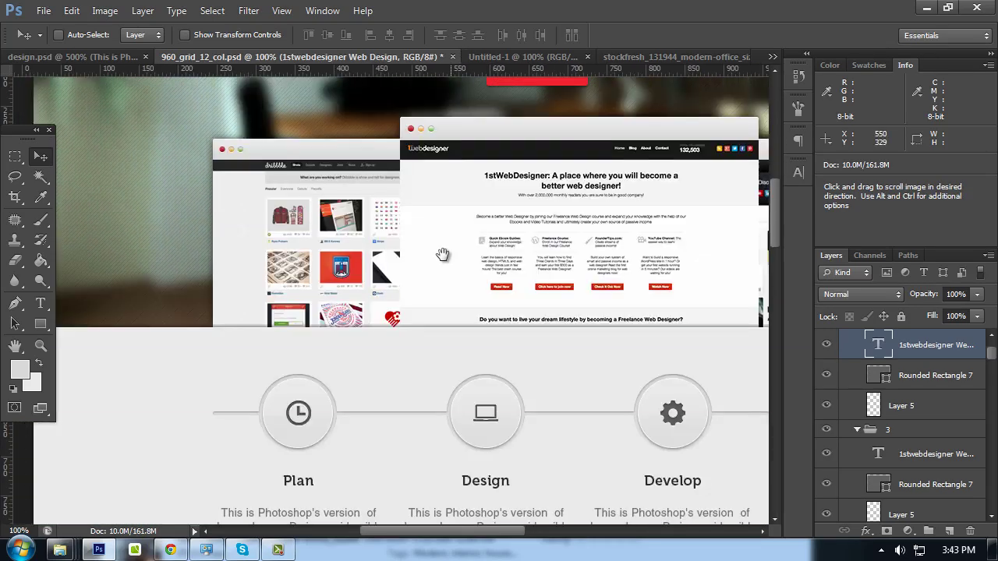
scroll(429, 273, "down", 4)
scroll(383, 319, "down", 5)
Sample red #fb2f3a from the colour palette document as the foreground colour
key("t")
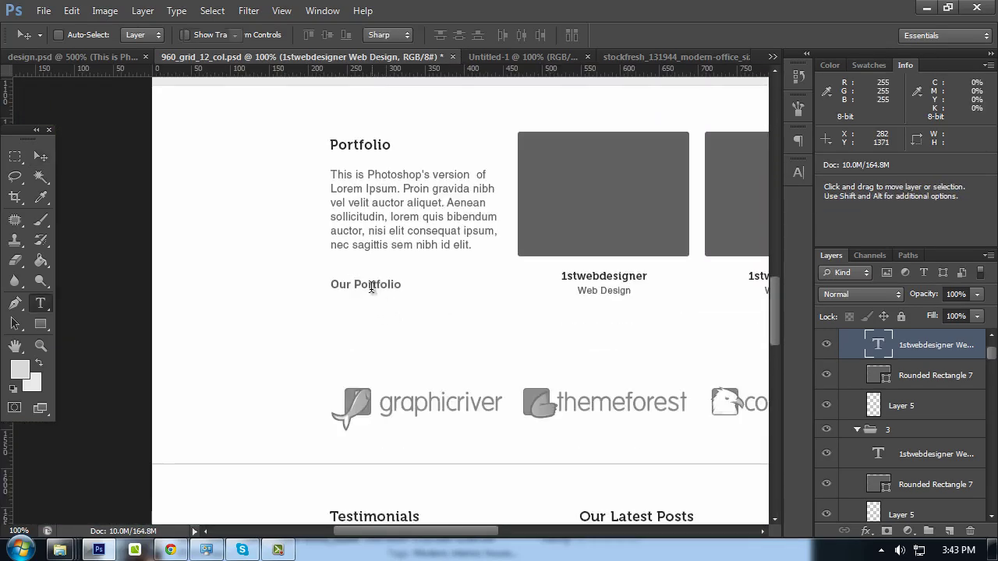
left_click(372, 286)
left_click(468, 58)
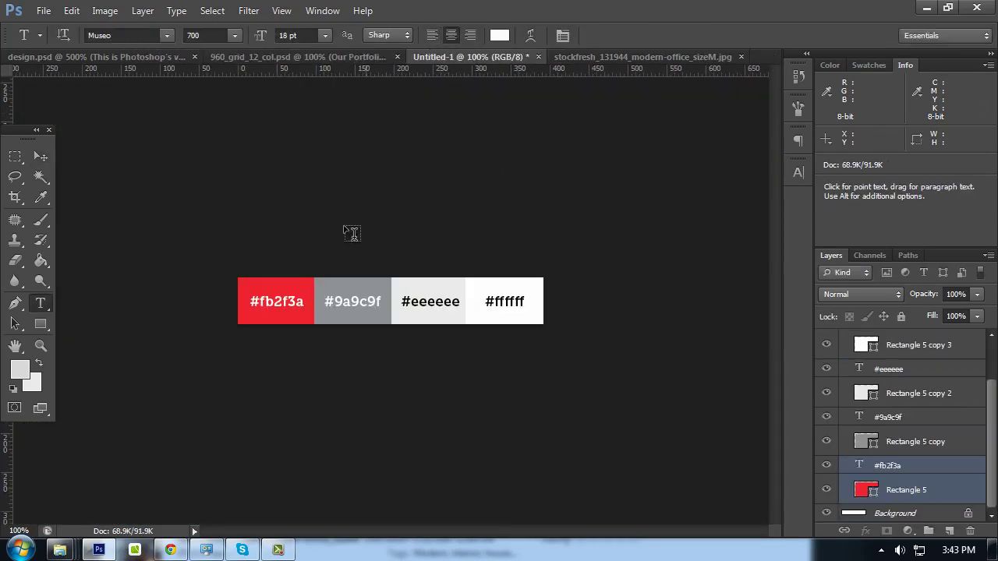
left_click(20, 373)
left_click(266, 293)
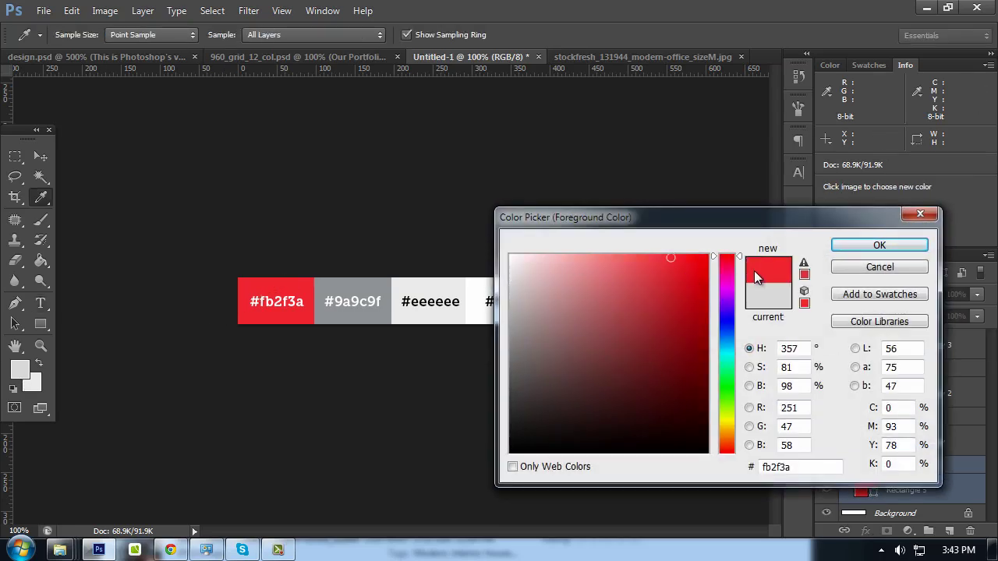
key("Return")
left_click(152, 56)
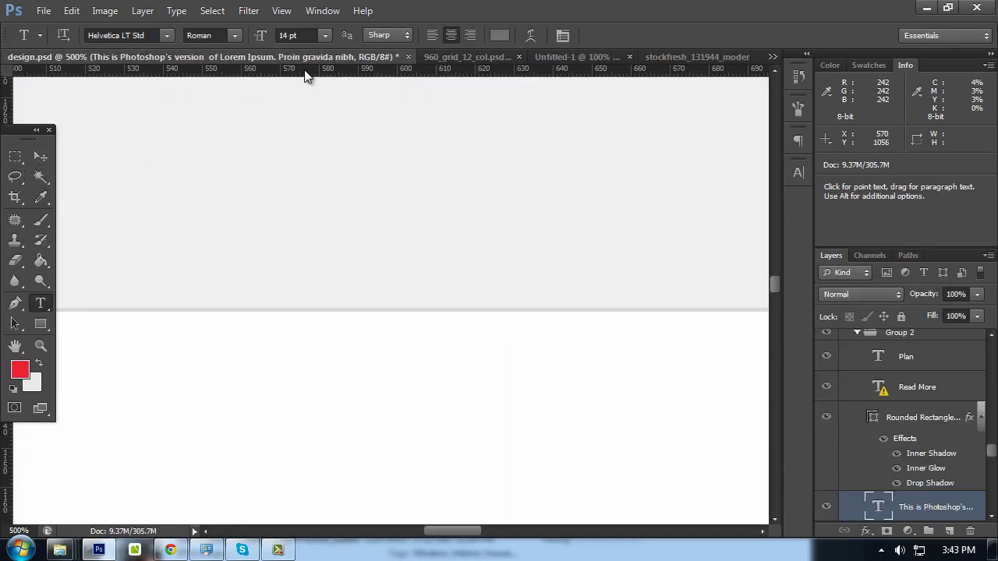
left_click(462, 63)
Make the Our Portfolio label text red using the sampled foreground colour
left_click(366, 285)
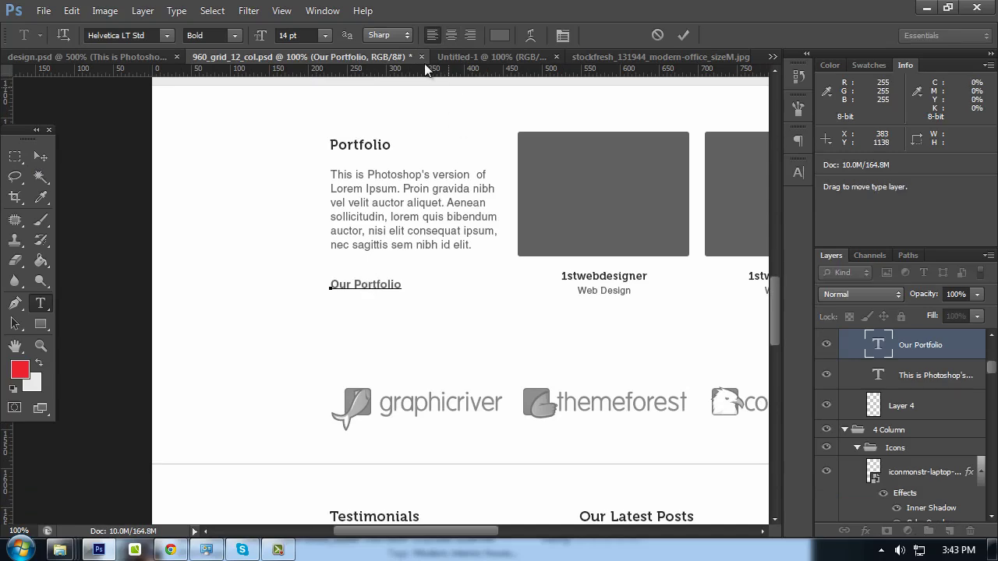
key("ctrl+a")
left_click(500, 36)
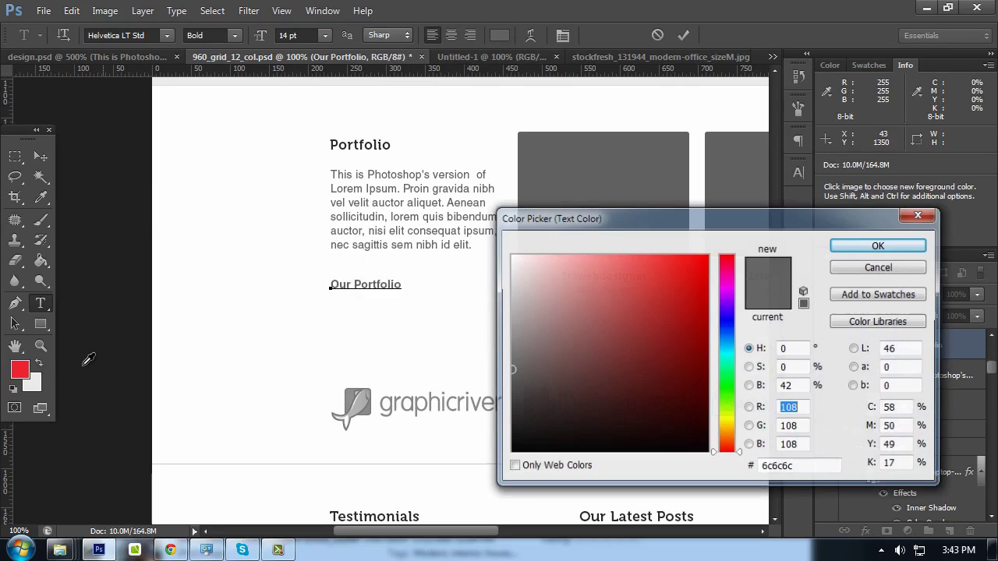
left_click(16, 366)
left_click(863, 247)
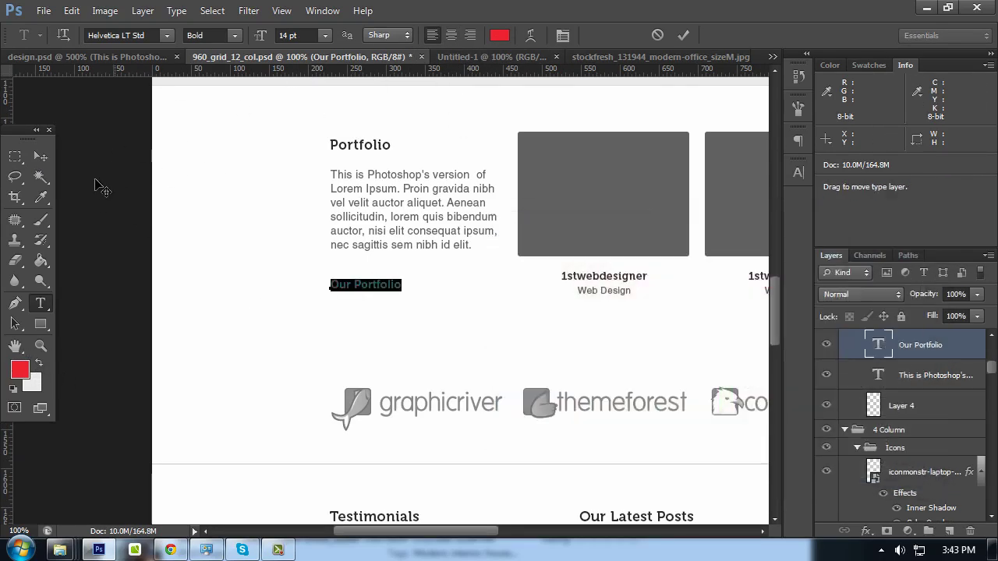
left_click(40, 156)
Check the service column paragraph colour, then make the Portfolio paragraph #7d7d7d
mouse_move(461, 290)
left_mouse_down()
mouse_move(496, 393)
mouse_move(589, 451)
left_mouse_up()
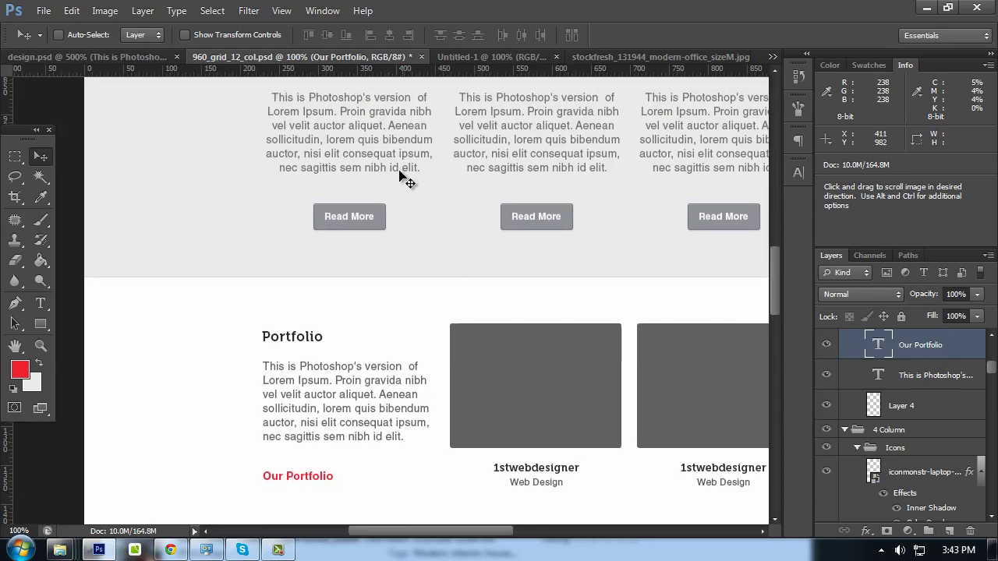
double_click(405, 175)
left_click(499, 36)
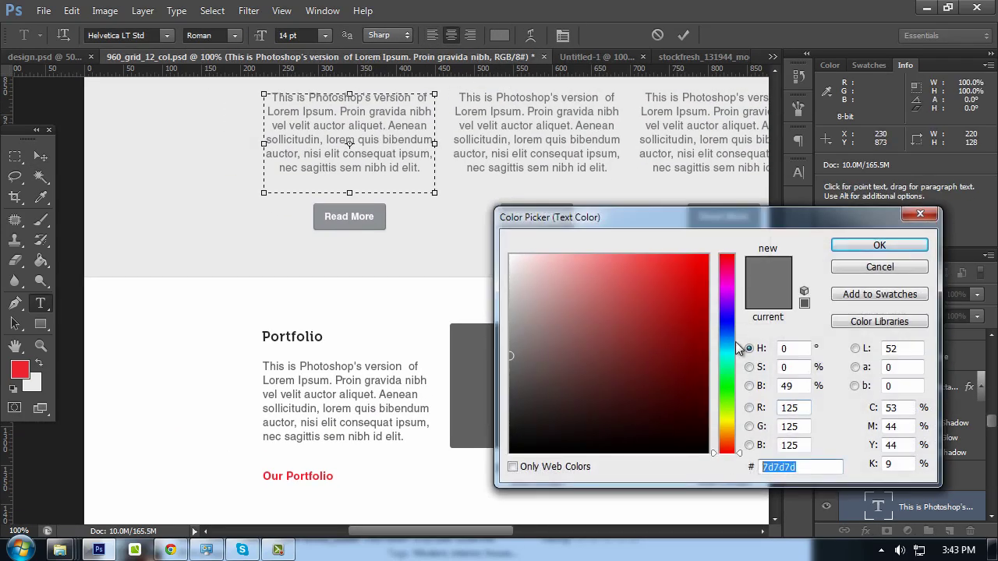
left_click(873, 248)
double_click(347, 402)
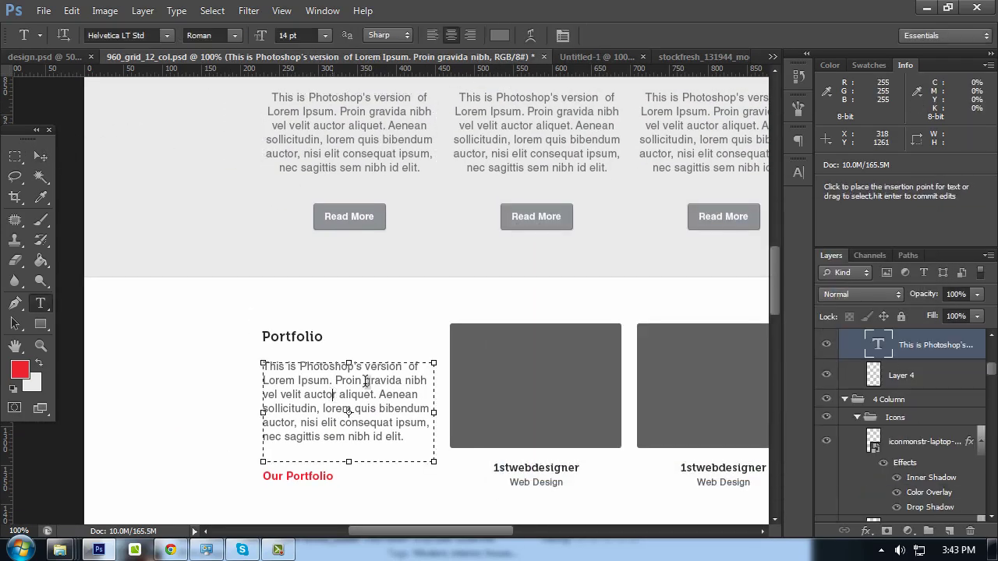
left_click(500, 36)
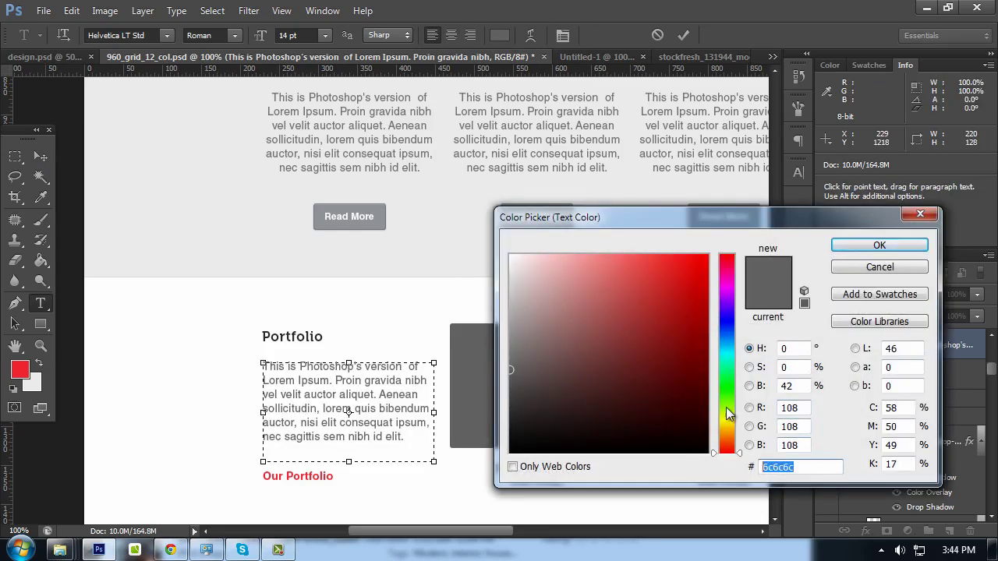
type("7d7d7d")
left_click(873, 247)
left_click(40, 156)
Pan down to Latest Tweets and check the tweet text colour without changing it
left_click_drag(567, 325, 523, 168)
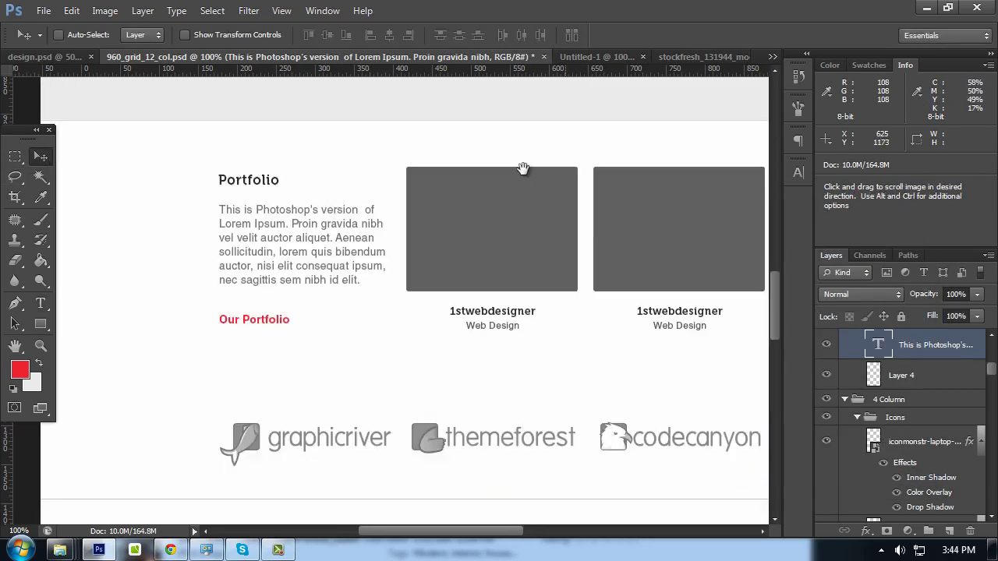
mouse_move(518, 438)
left_mouse_down()
mouse_move(501, 267)
mouse_move(457, 194)
left_mouse_up()
mouse_move(525, 163)
left_mouse_down()
mouse_move(473, 313)
mouse_move(419, 190)
left_mouse_up()
left_click_drag(465, 346, 434, 213)
double_click(559, 272)
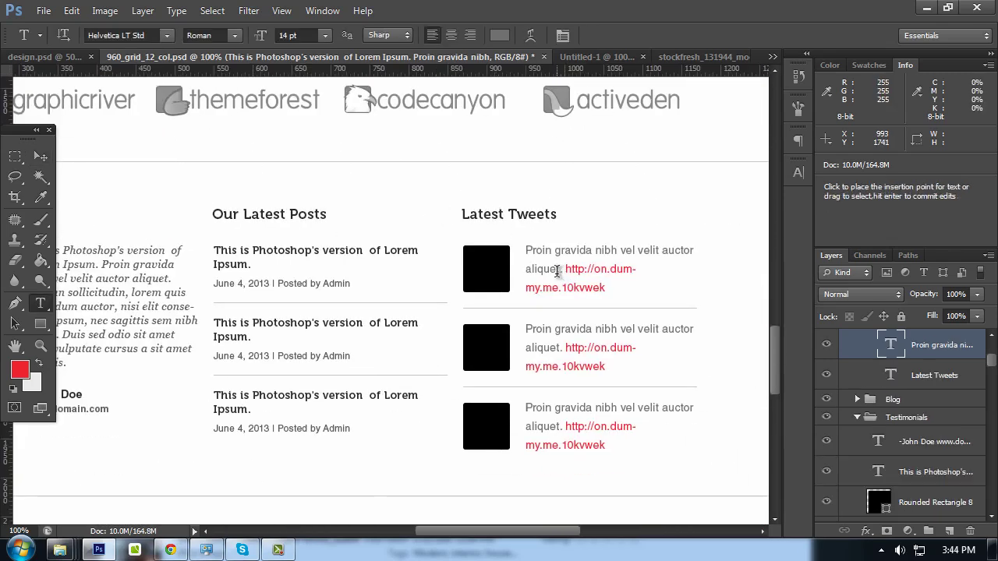
left_click(499, 35)
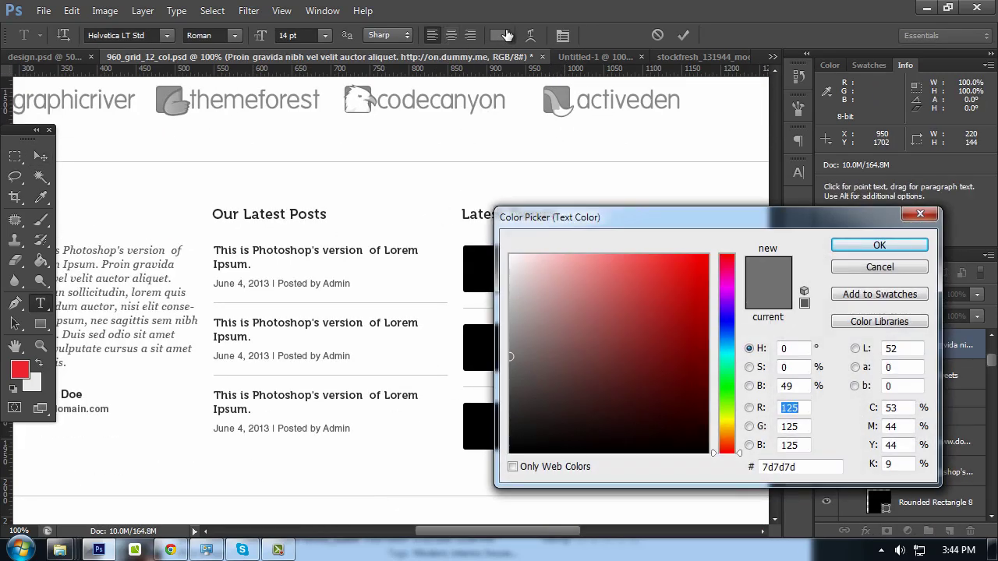
left_click(889, 245)
left_click(40, 156)
Look up the Web Design caption colour in the finished design.psd
scroll(394, 273, "up", 5)
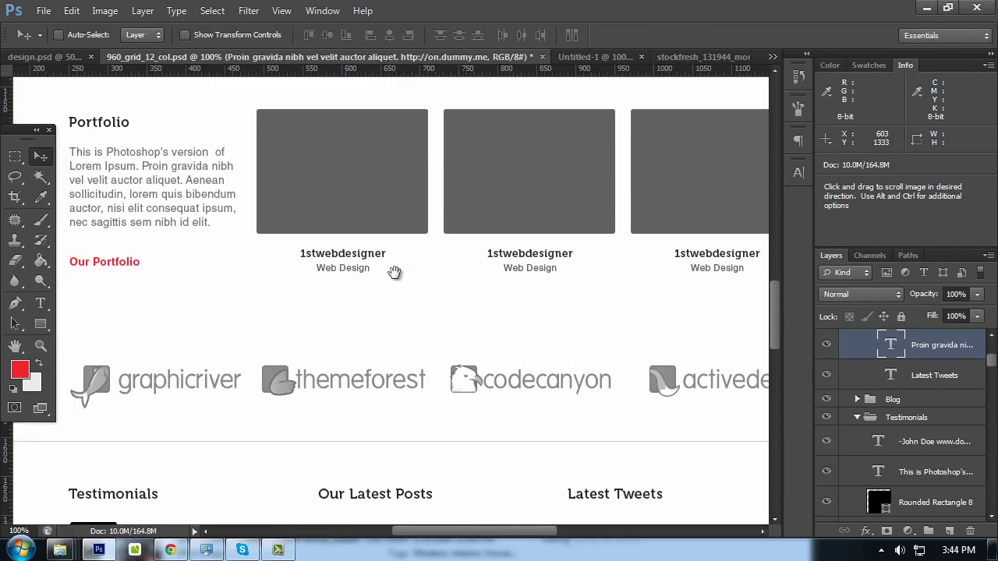
left_click(74, 62)
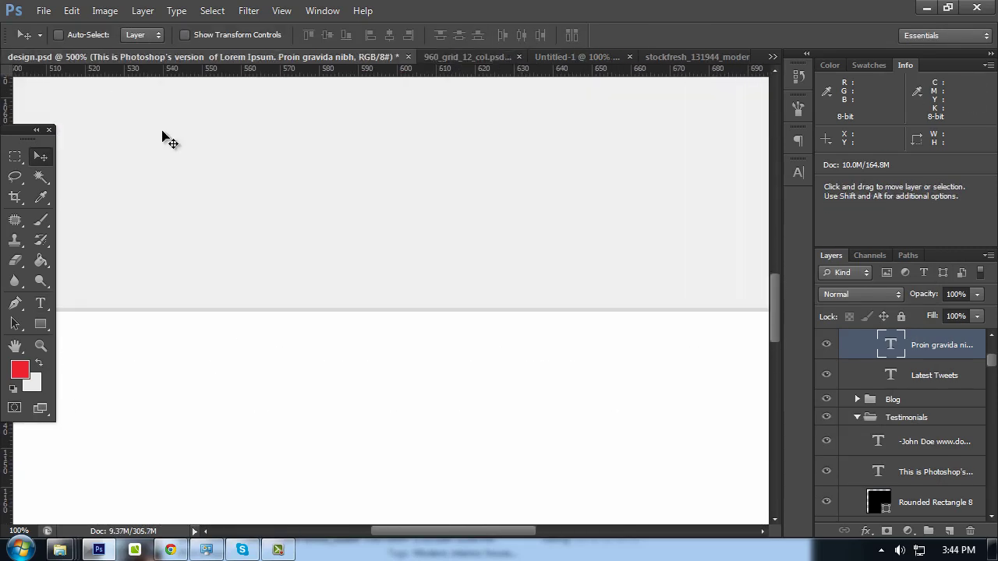
scroll(421, 274, "down", 1)
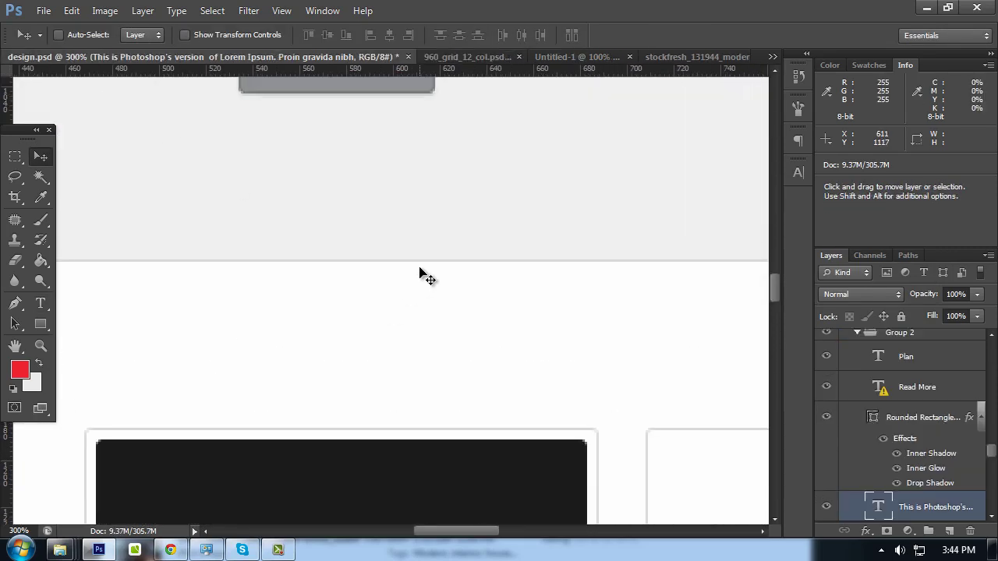
scroll(421, 275, "down", 2)
scroll(421, 274, "down", 1)
scroll(421, 275, "down", 1)
scroll(421, 274, "up", 2)
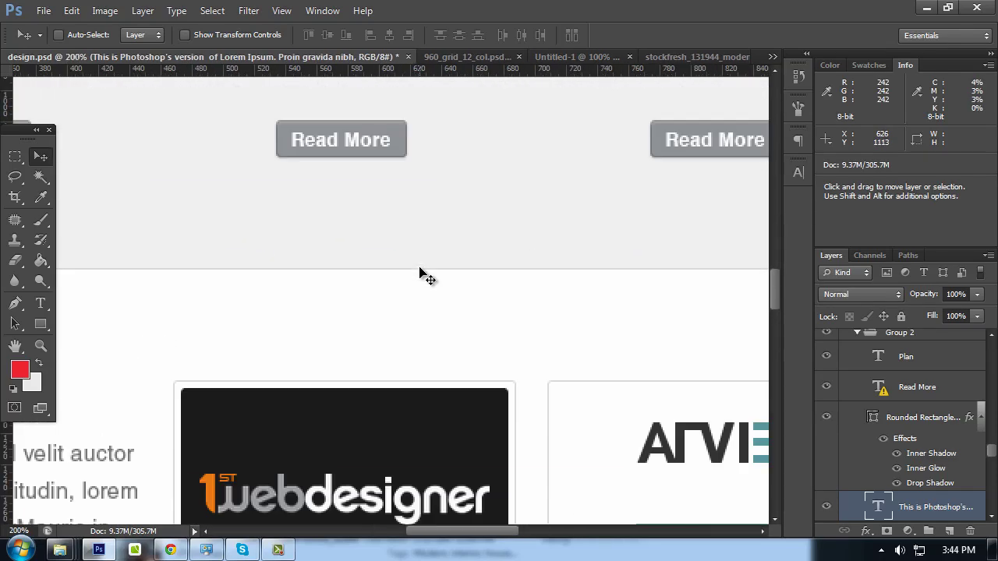
scroll(457, 288, "down", 1)
scroll(444, 277, "down", 2)
scroll(428, 261, "down", 3)
double_click(425, 261)
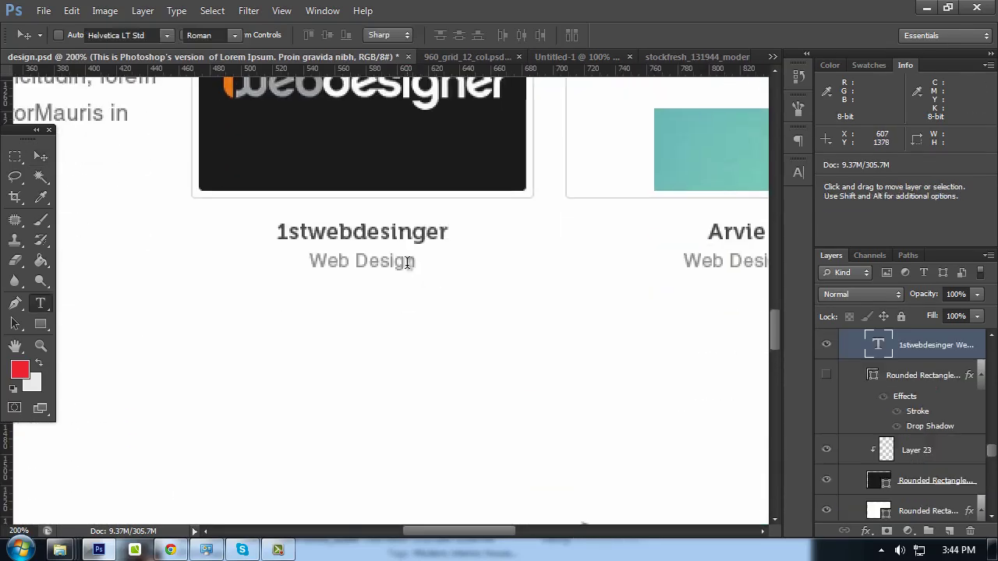
left_click(415, 263)
triple_click(416, 263)
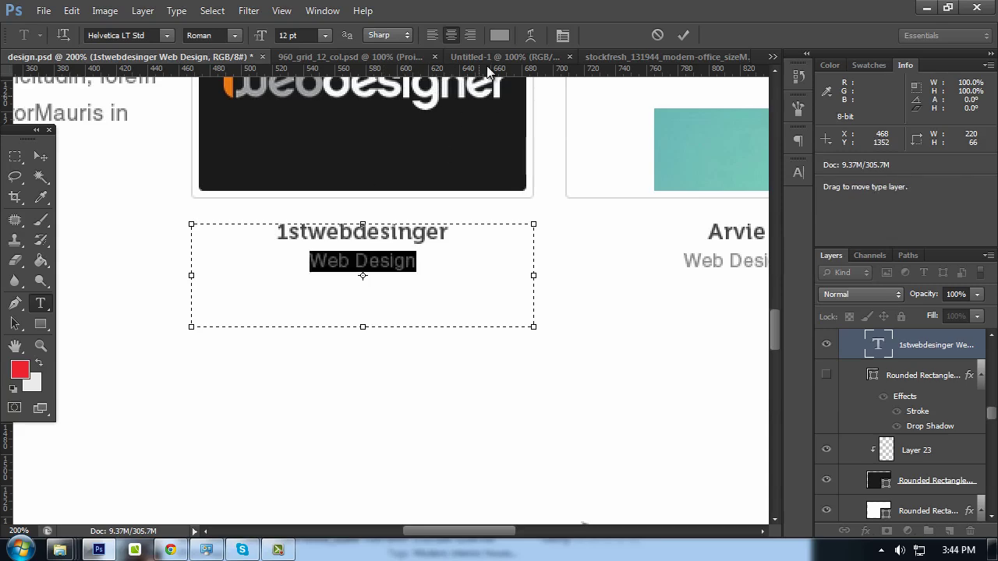
left_click(500, 35)
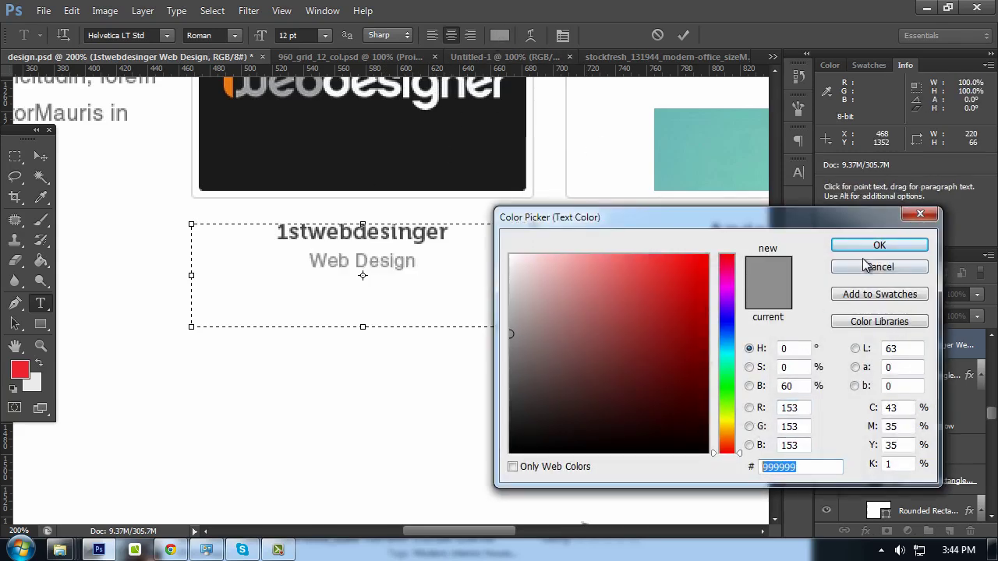
left_click(879, 244)
Recolour the first thumbnail's Web Design line in the mockup to #999999
left_click(335, 56)
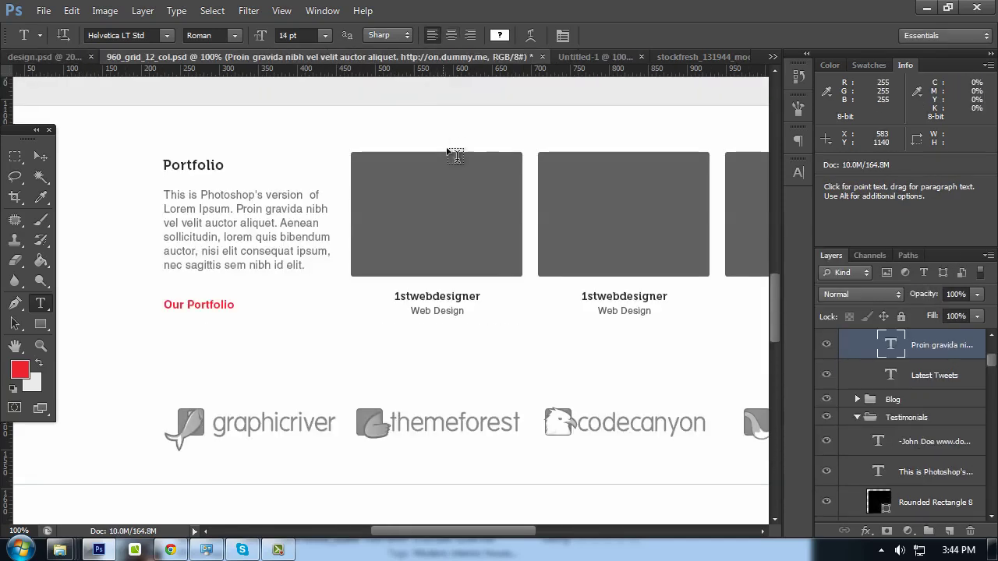
left_click(443, 310)
triple_click(443, 310)
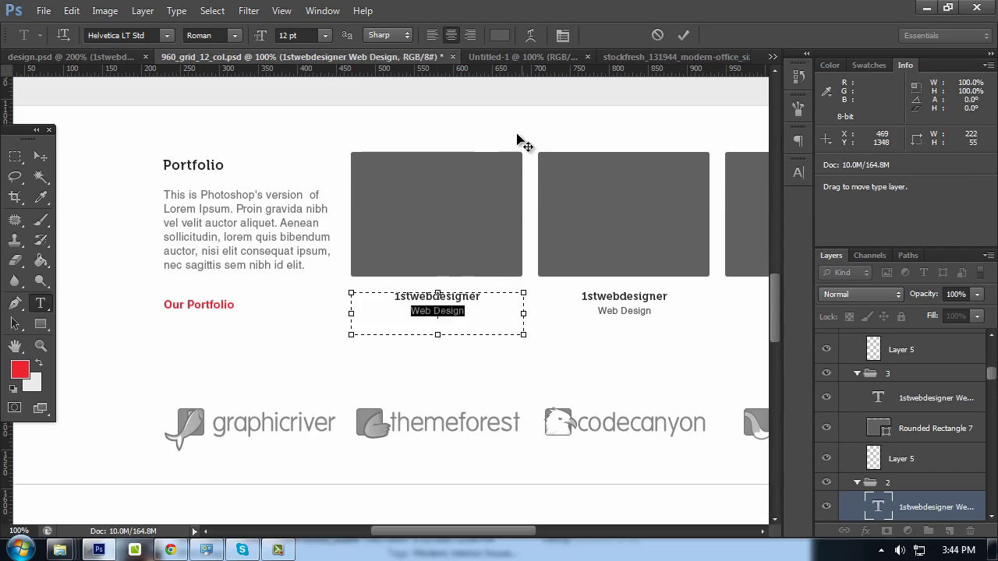
left_click(500, 35)
double_click(791, 466)
type("999999")
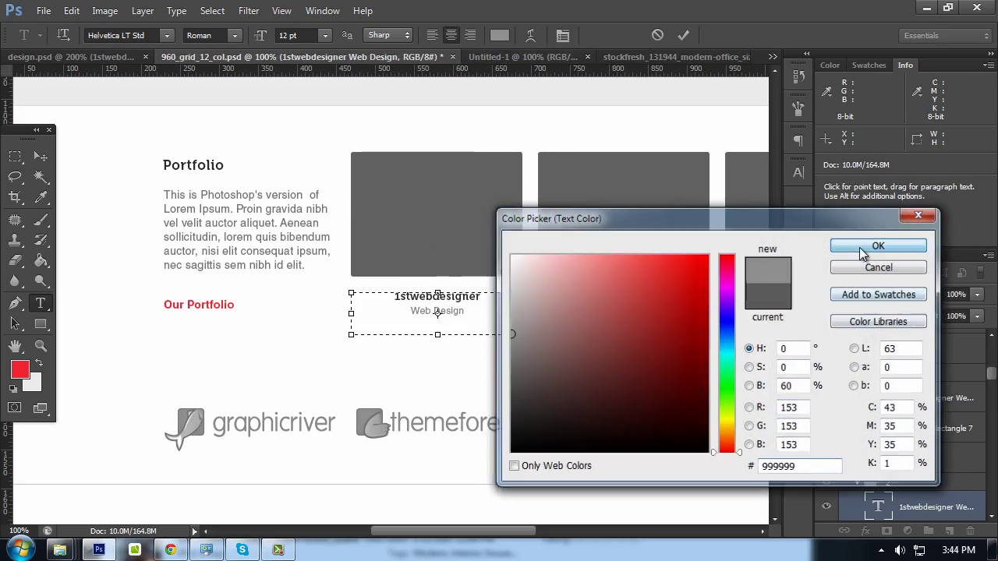
left_click(879, 245)
left_click(40, 156)
Recolour the middle thumbnail's Web Design line to the 999999 gray
scroll(543, 249, "right", 5)
scroll(543, 250, "down", 1)
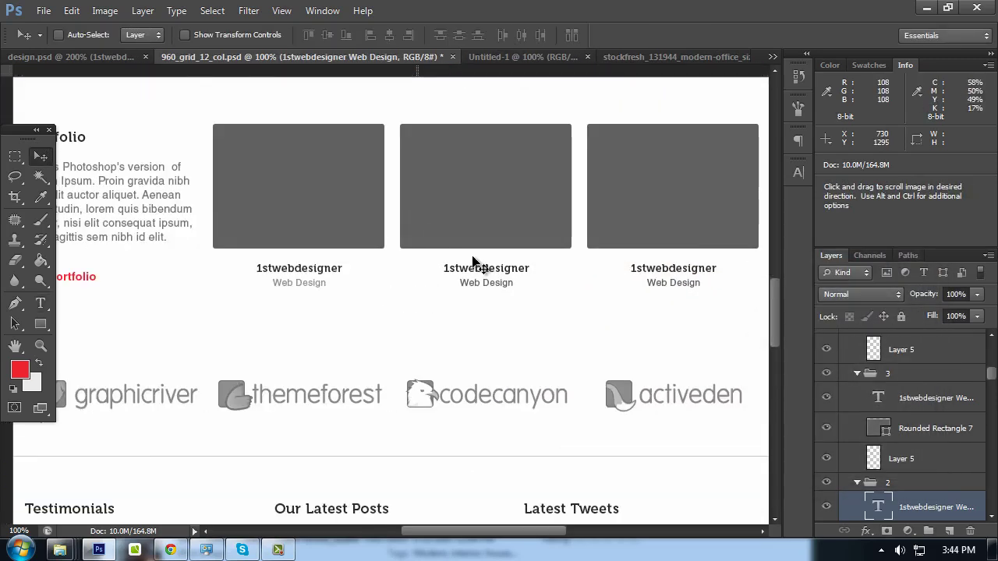
left_click(479, 269)
double_click(485, 283)
key("ctrl+a")
left_click(500, 35)
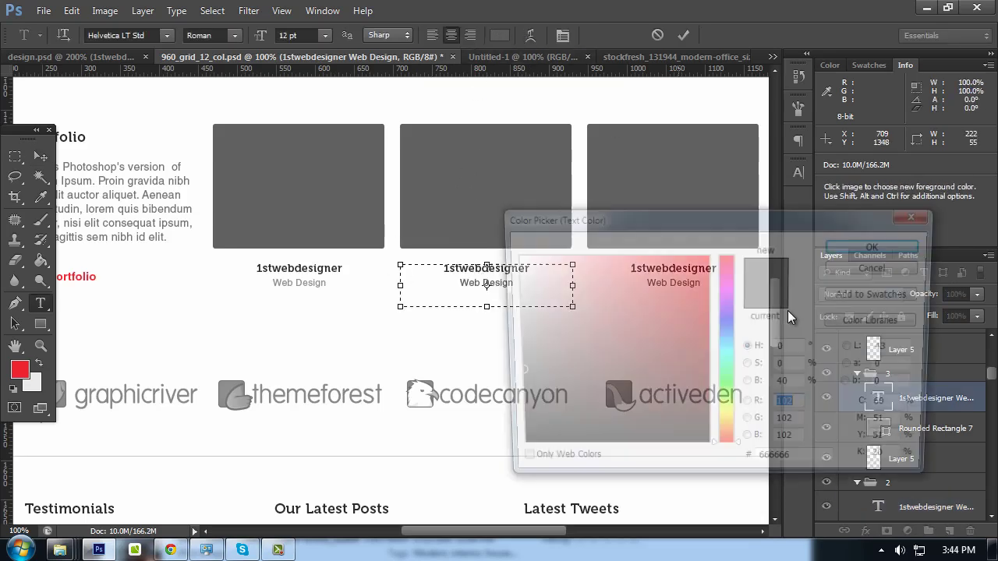
double_click(800, 466)
left_click(865, 246)
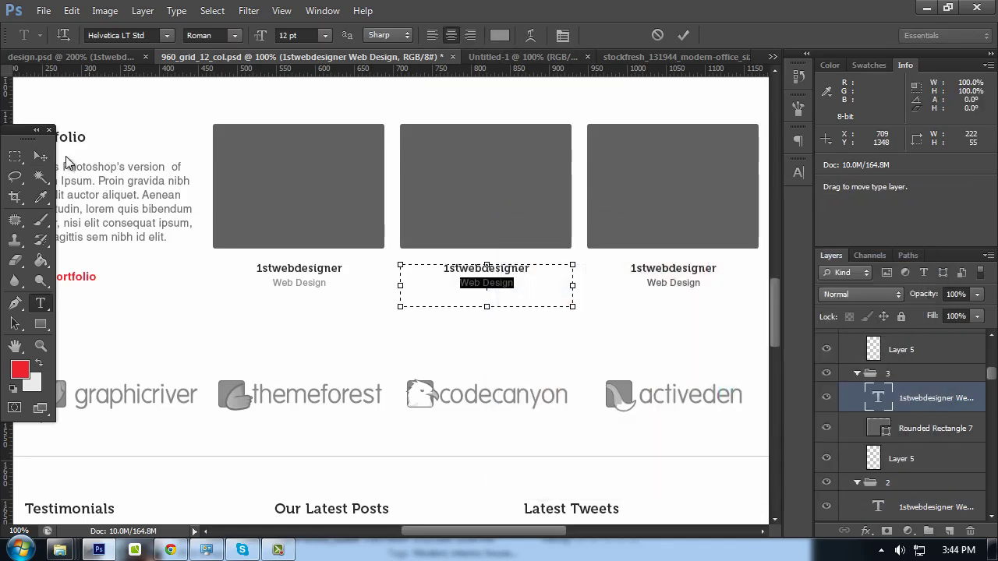
left_click(40, 156)
Recolour the third thumbnail's Web Design caption to #999999
key("t")
left_click(659, 279)
key("ctrl+a")
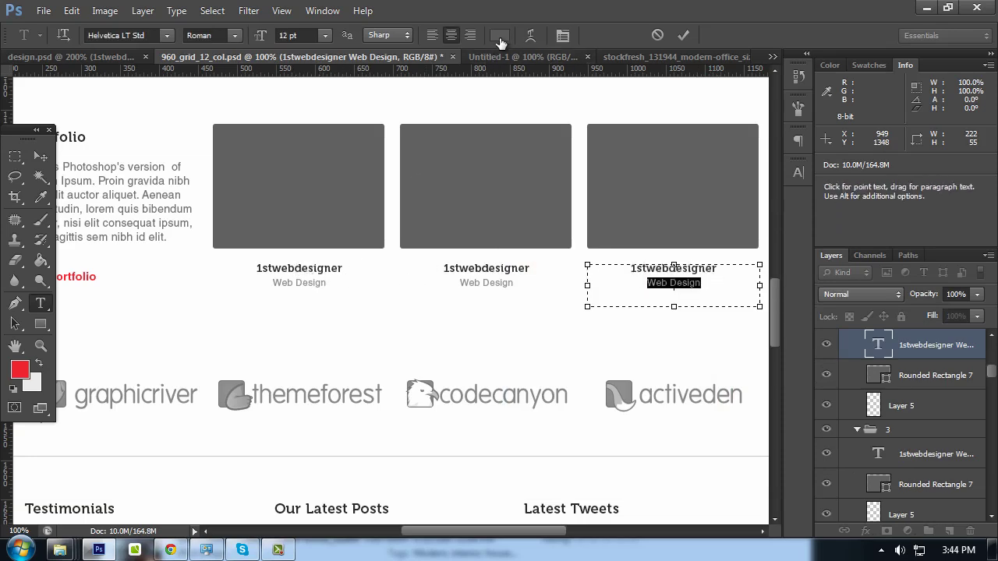
left_click(500, 35)
type("999999")
left_click(866, 248)
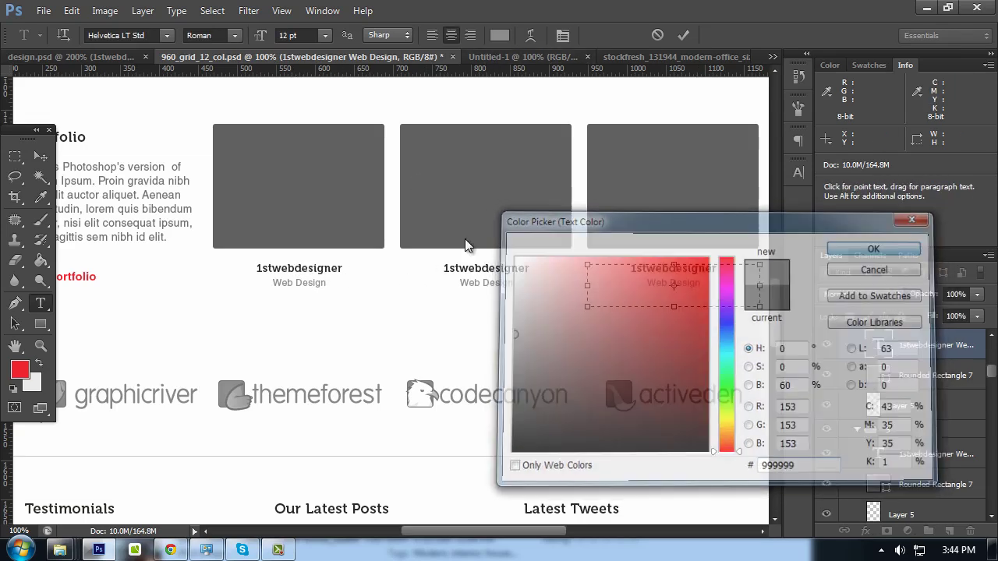
key("ctrl+Return")
key("v")
double_click(514, 282)
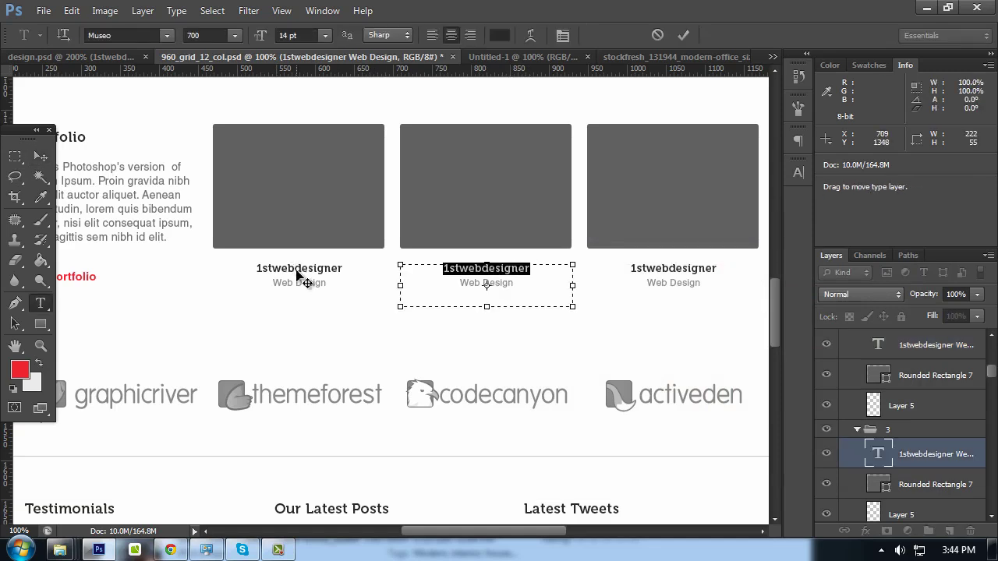
Check the finished design's caption names and retitle the middle caption Arvie
left_click(104, 57)
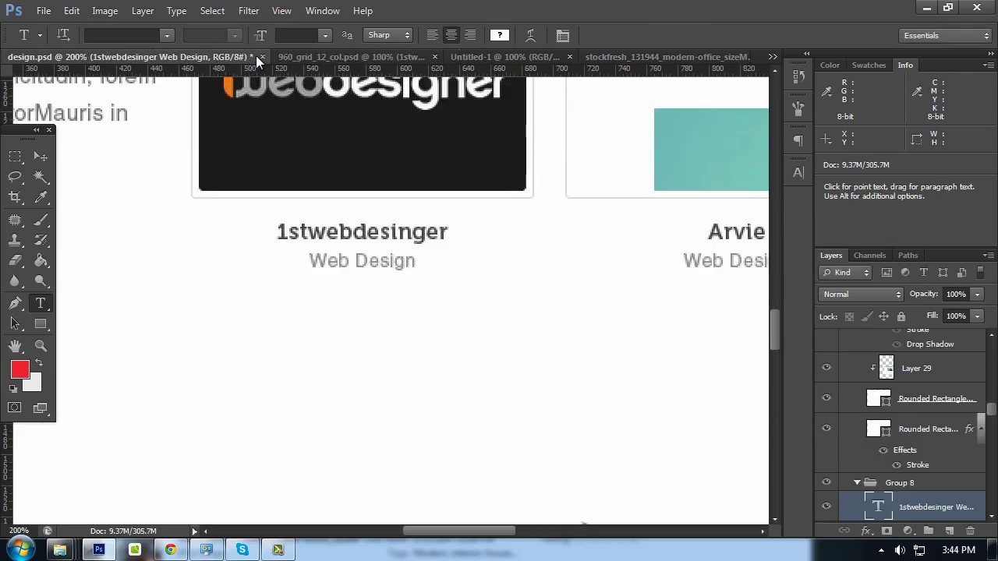
left_click(337, 58)
left_click(529, 268)
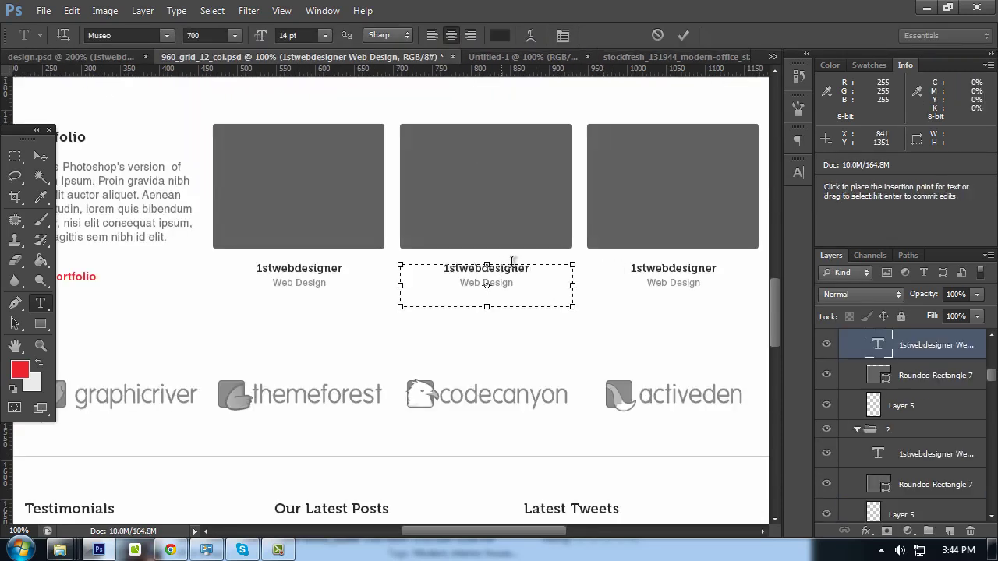
key("shift+Left")
key("shift+Left")
key("ctrl+a")
type("Ar")
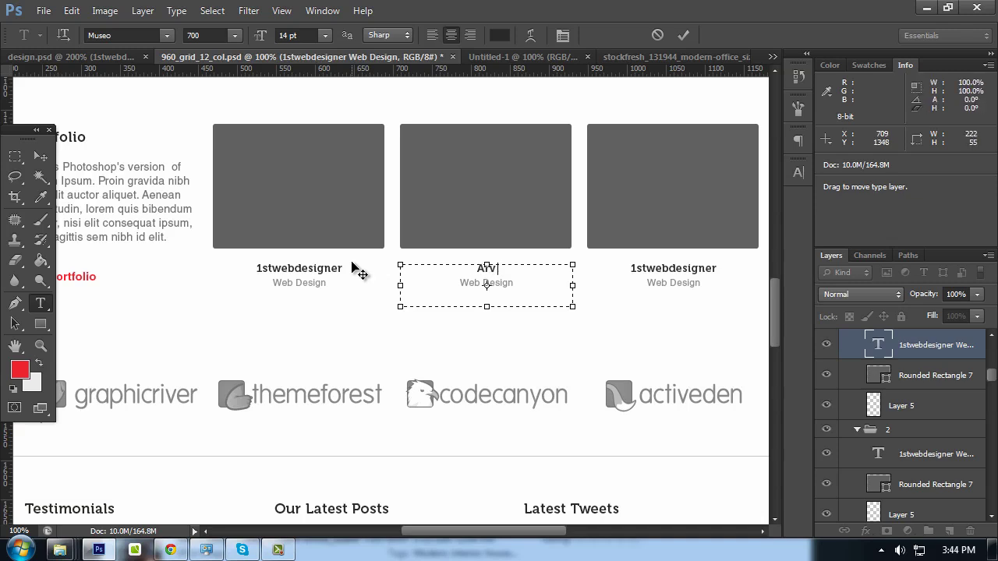
key("ctrl+Return")
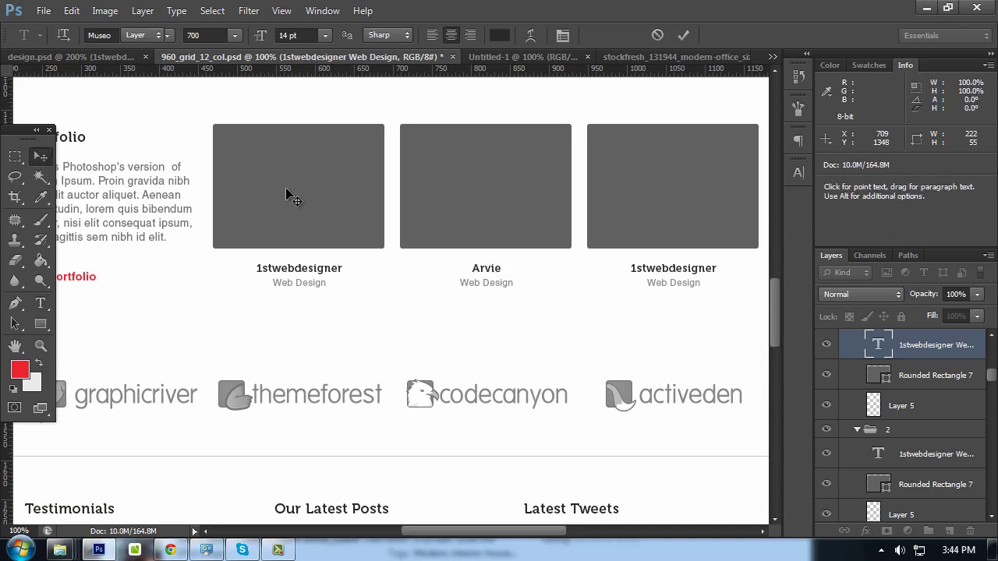
Title the right caption LabZip and confirm the left caption reads 1st web Designer
left_click(660, 265)
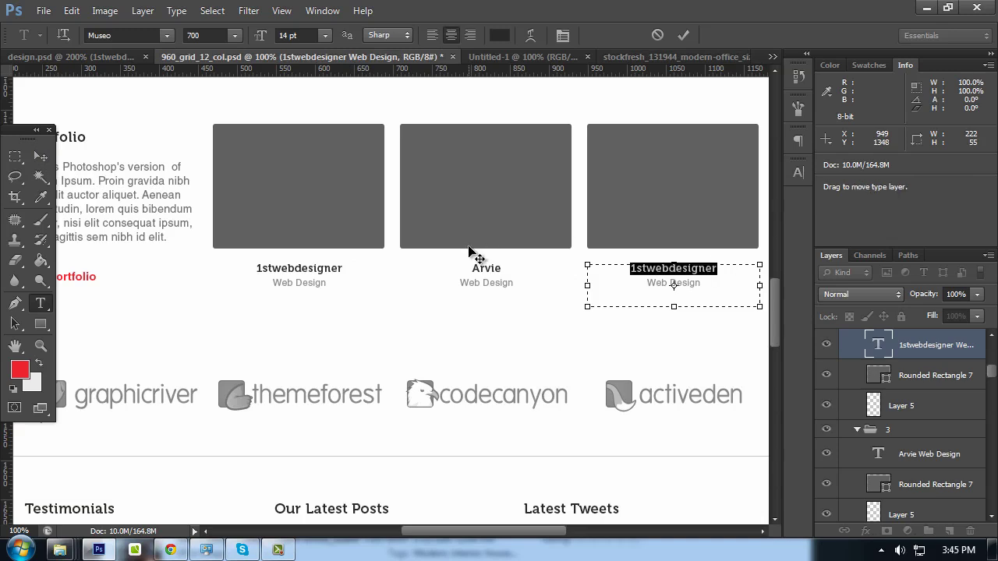
type("Labzip")
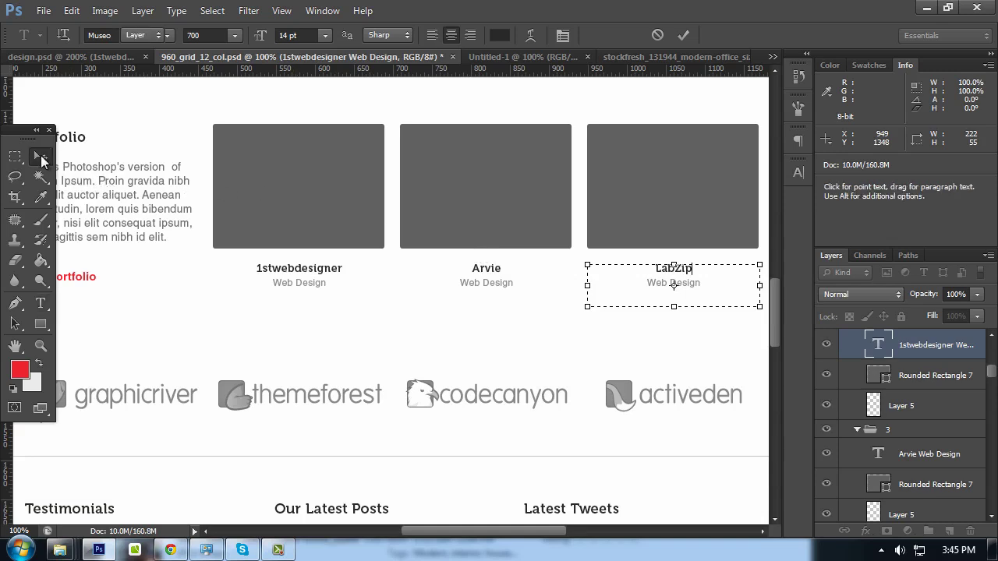
key("ctrl+Return")
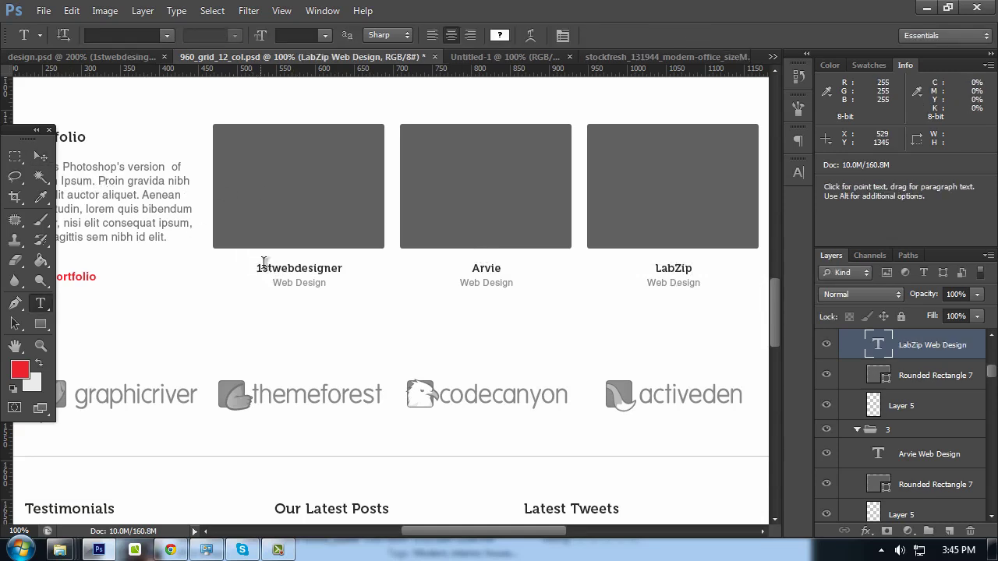
left_click(270, 268)
left_click_drag(271, 268, 282, 269)
type("Web D")
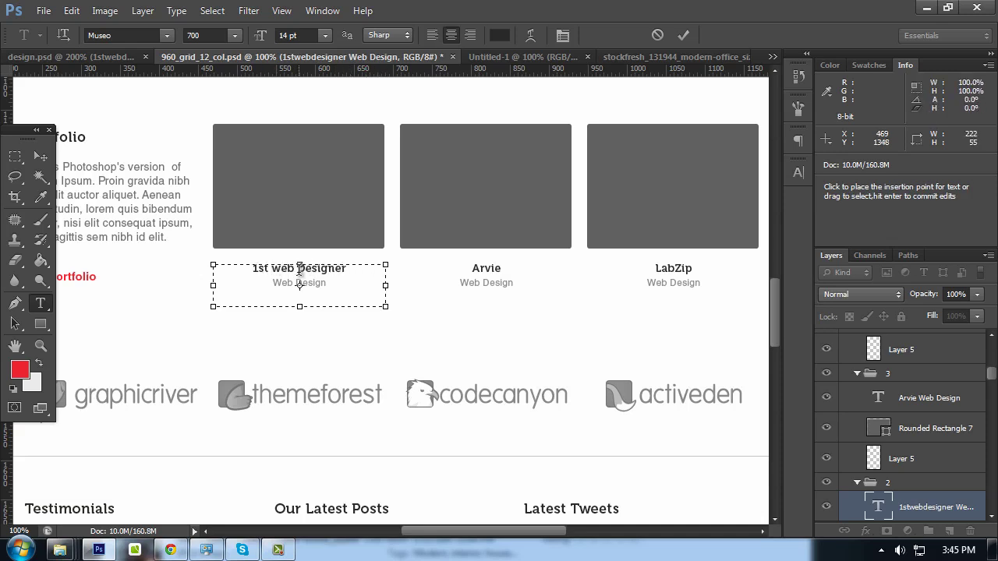
key("ctrl+Return")
Set the LabZip caption's subtitle to Logo Design and pan down the page
key("v")
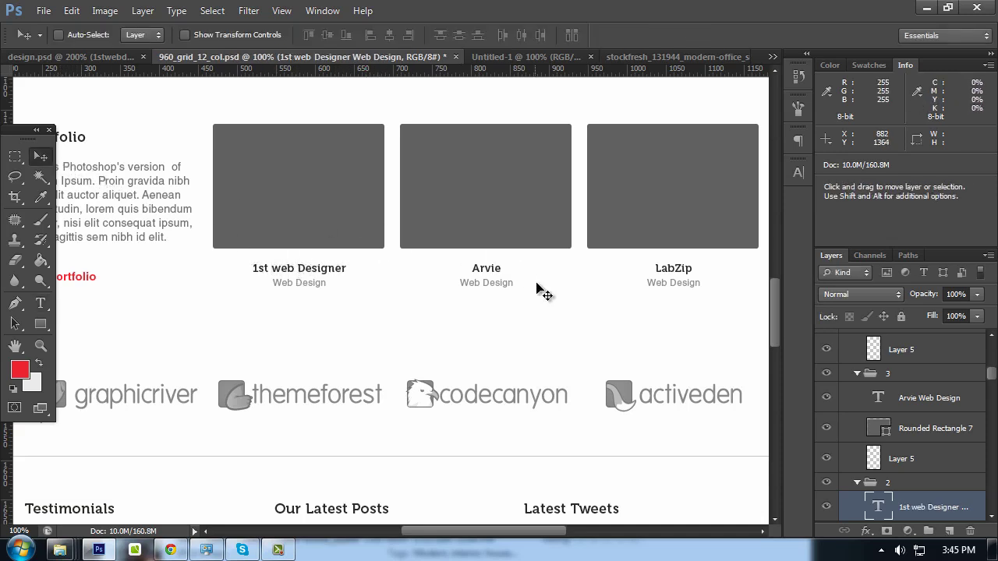
scroll(546, 343, "down", 1)
scroll(549, 358, "down", 2)
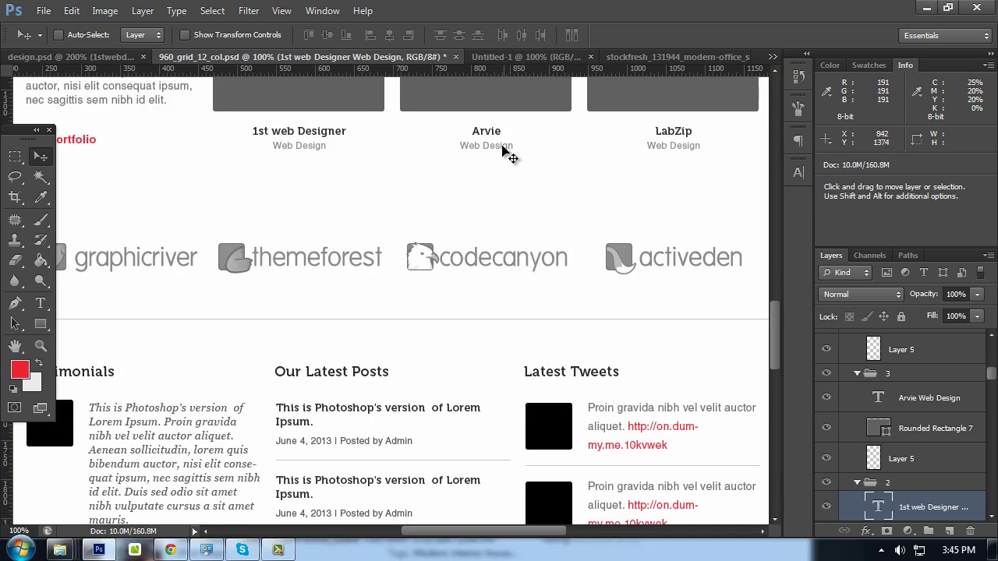
key("t")
left_click(654, 145)
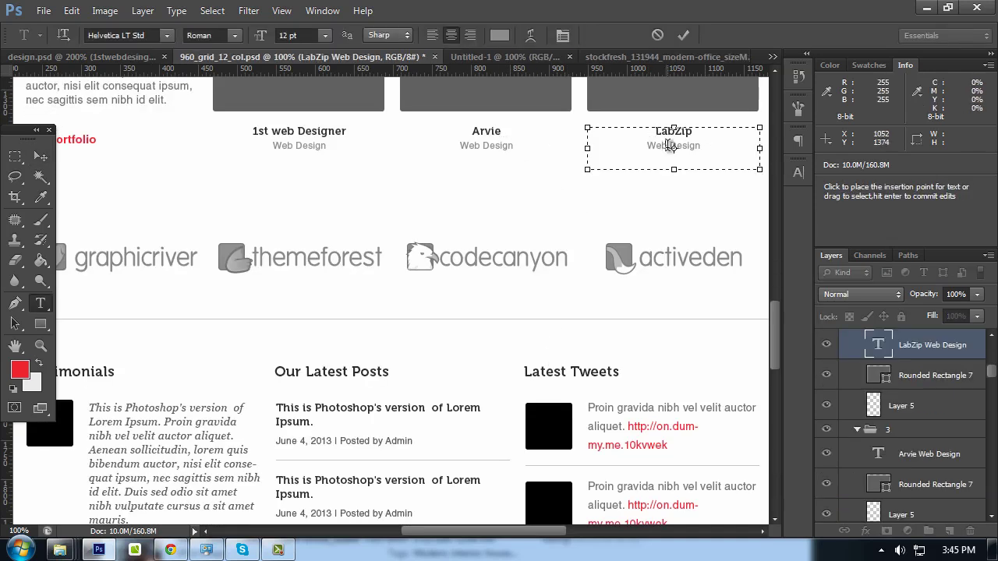
type("Logo")
key("ctrl+Return")
key("v")
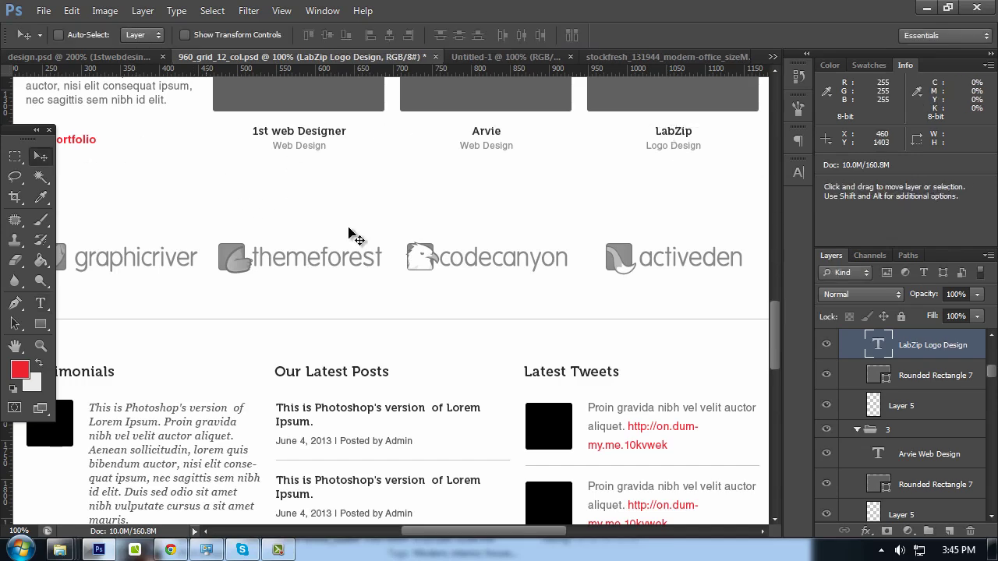
mouse_move(350, 234)
left_mouse_down()
mouse_move(556, 289)
mouse_move(557, 330)
mouse_move(468, 190)
mouse_move(434, 163)
left_mouse_up()
Turn the first tweet's link and the first post's Admin byline red (c92f40)
double_click(590, 272)
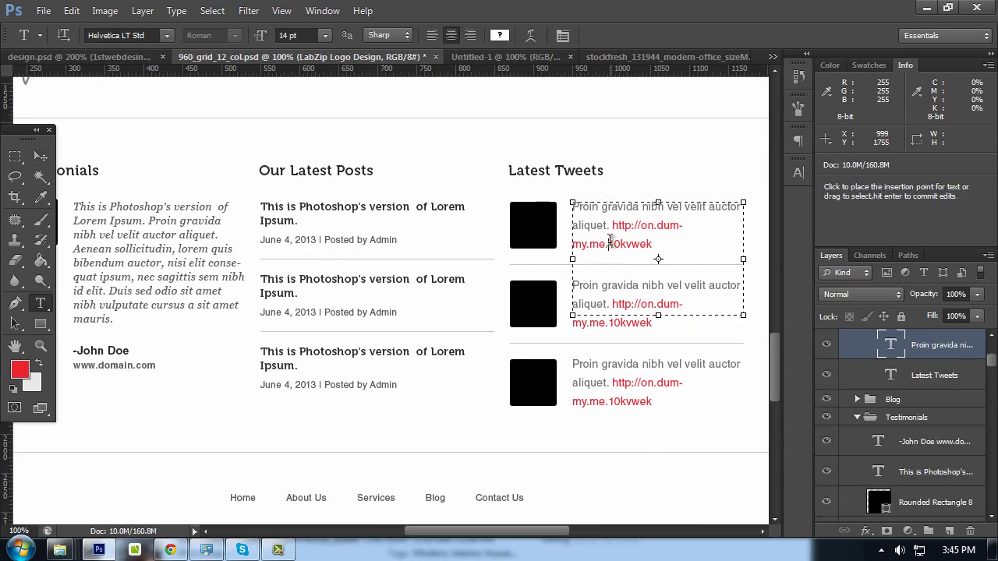
left_click_drag(572, 244, 652, 244)
left_click(499, 35)
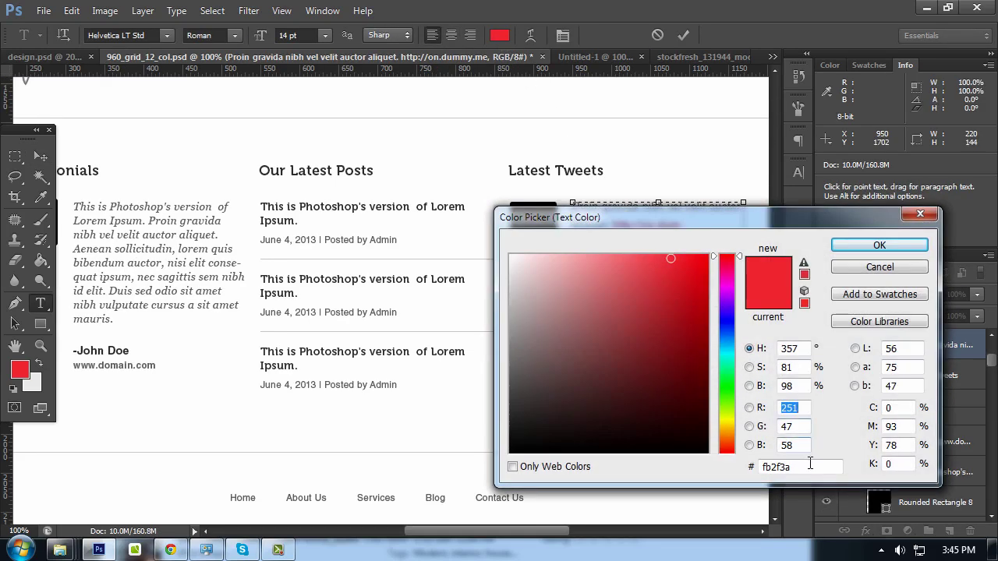
left_click(878, 245)
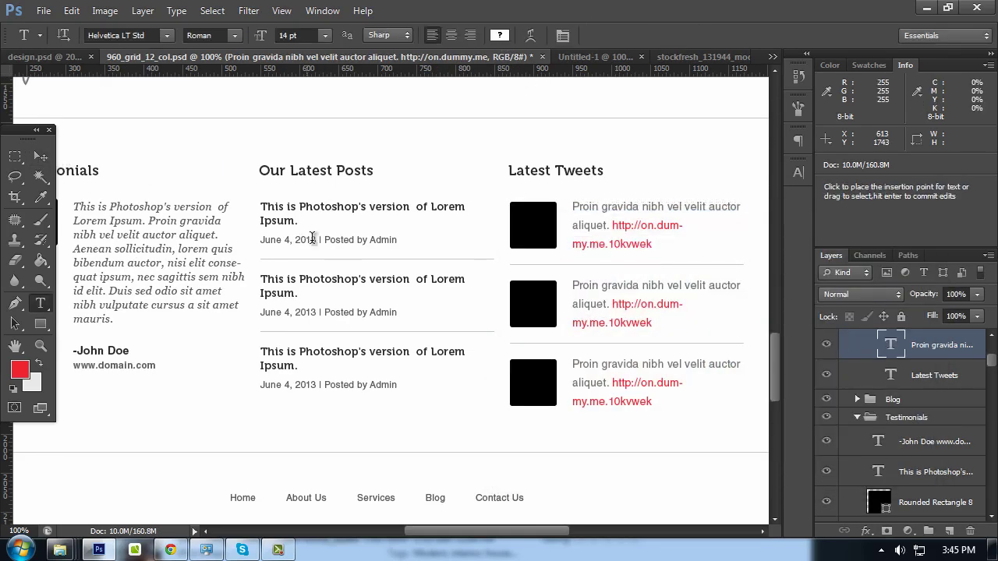
double_click(371, 237)
left_click(501, 35)
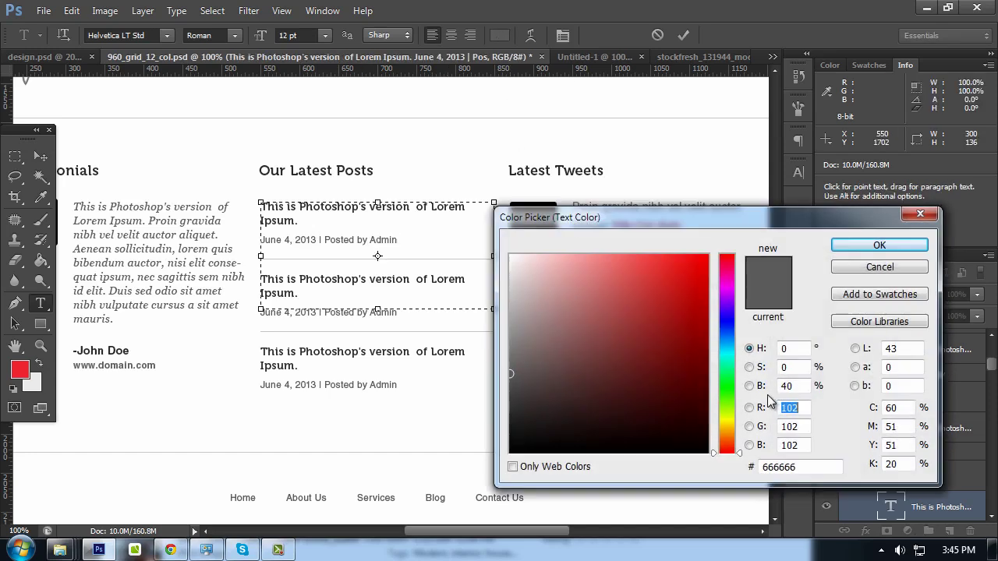
double_click(780, 466)
type("c92f40")
left_click(879, 245)
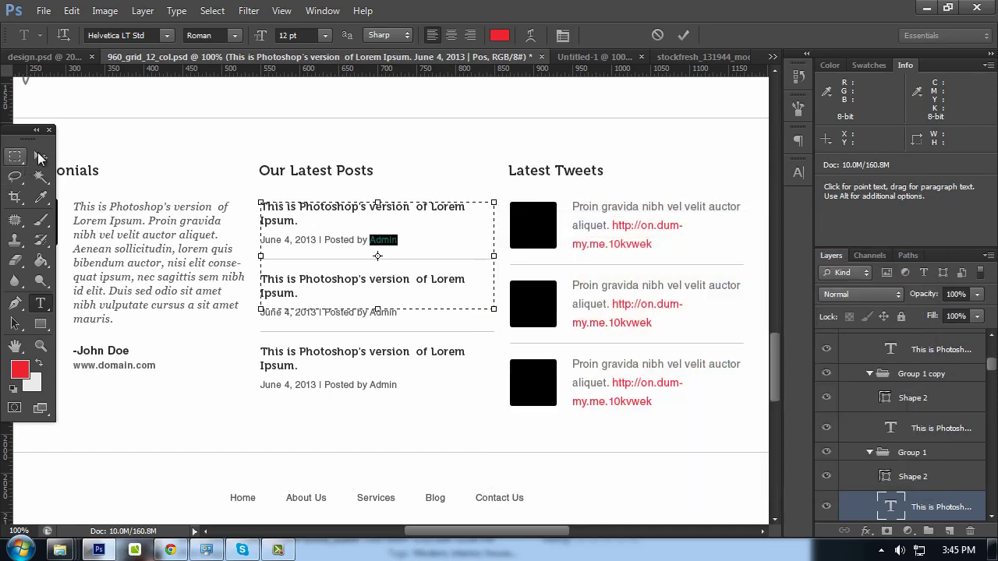
left_click(41, 156)
Make Admin red (c92f40) in the second and third posts' bylines
double_click(382, 312)
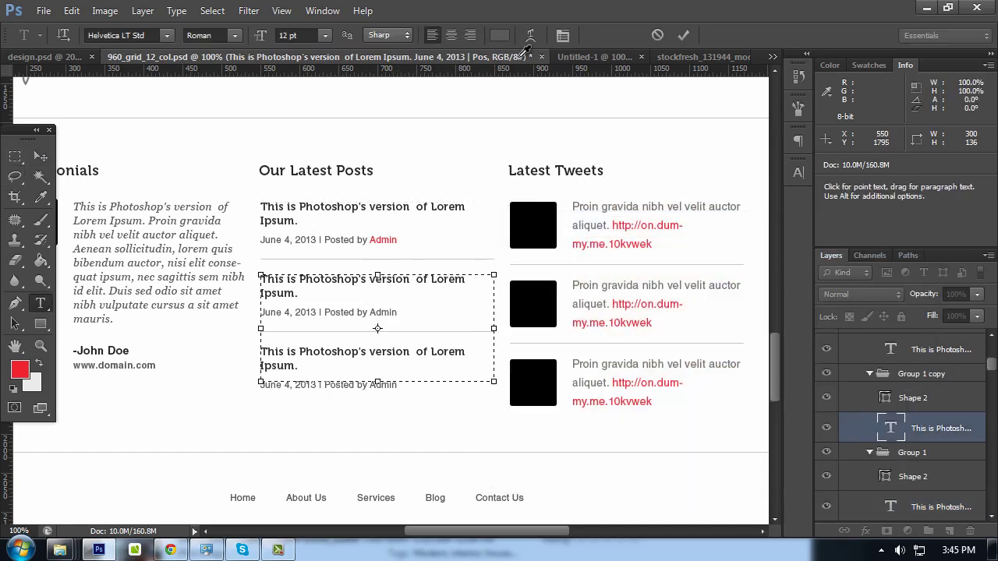
left_click(500, 35)
type("c92f40")
key("Return")
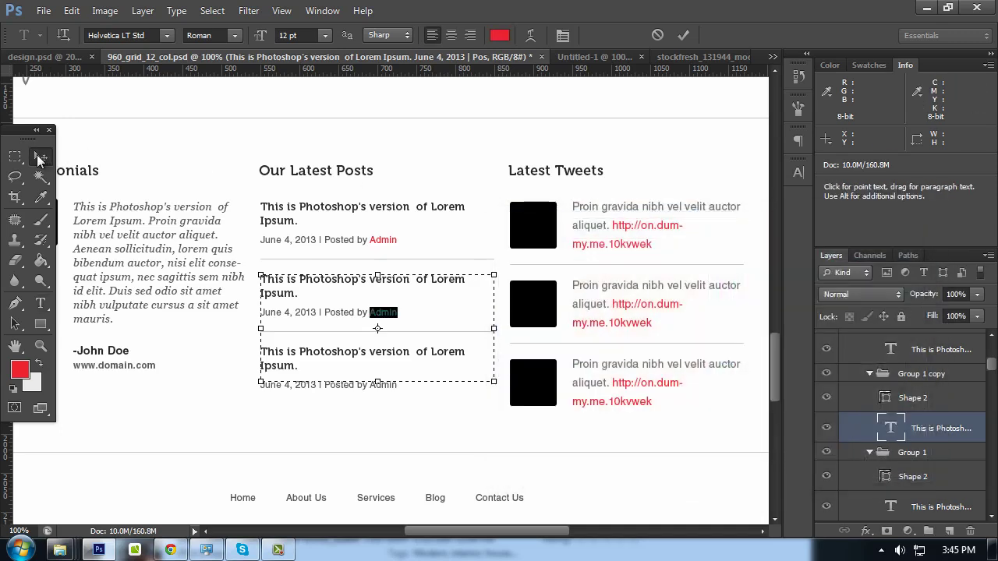
key("ctrl+Return")
double_click(384, 385)
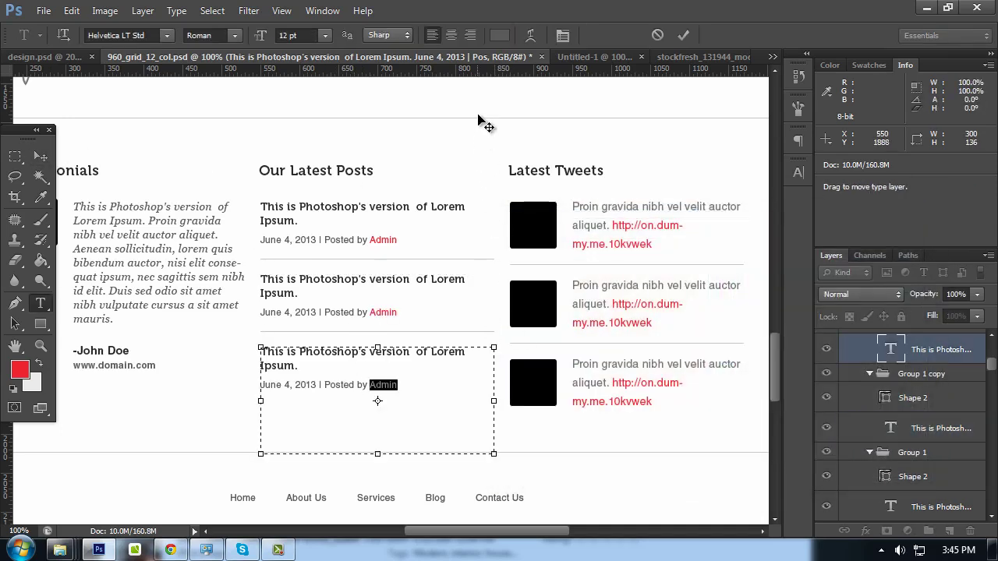
left_click(501, 35)
type("c92f40")
left_click(879, 245)
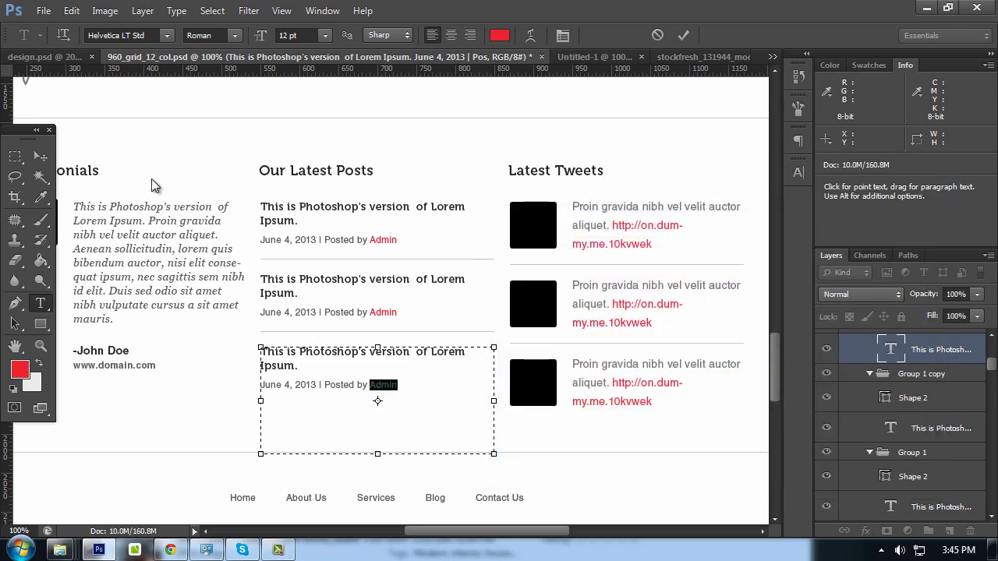
left_click(41, 156)
Recolour the first post's date and byline line to lighter grey 999999
key("t")
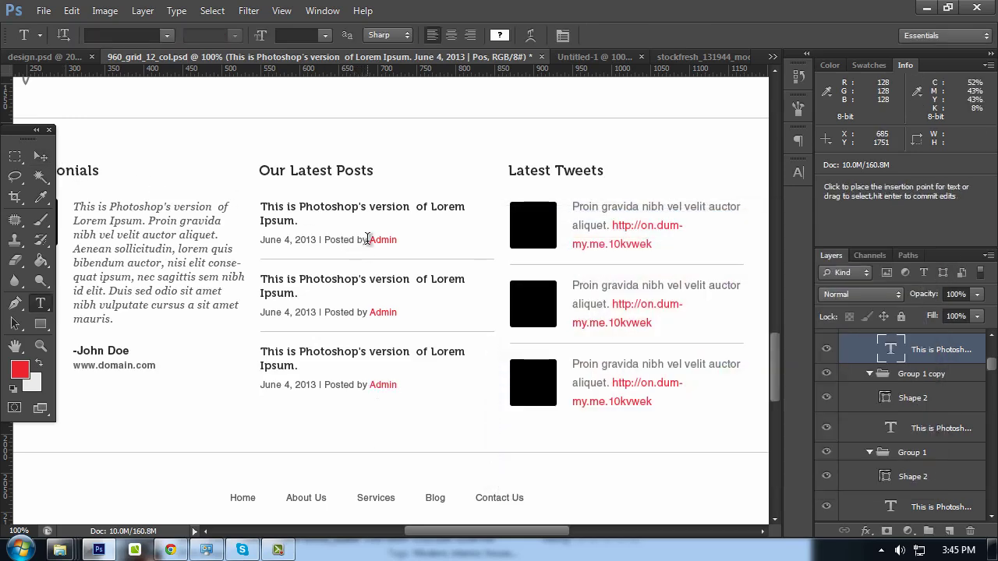
left_click_drag(368, 239, 260, 240)
left_click(499, 34)
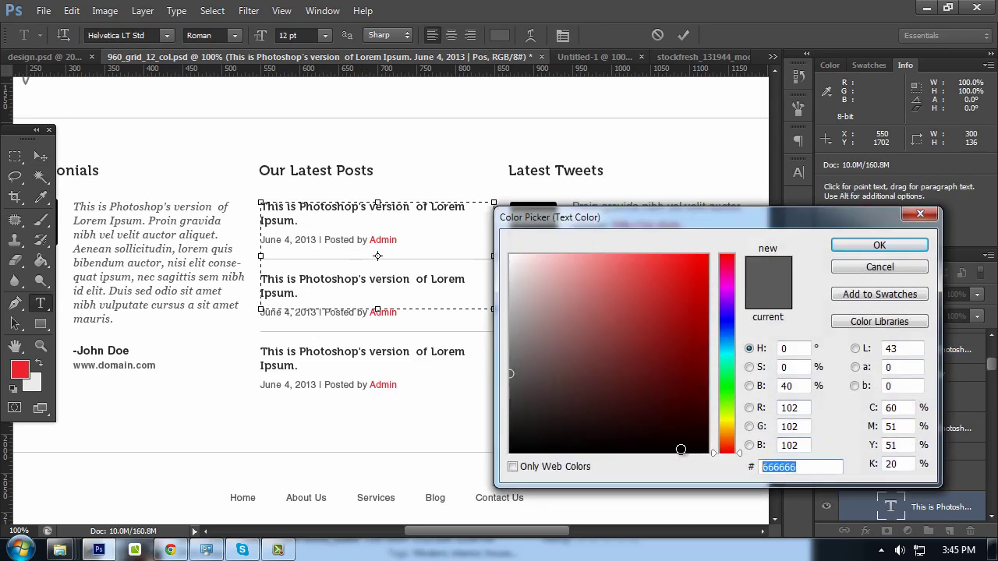
type("9999")
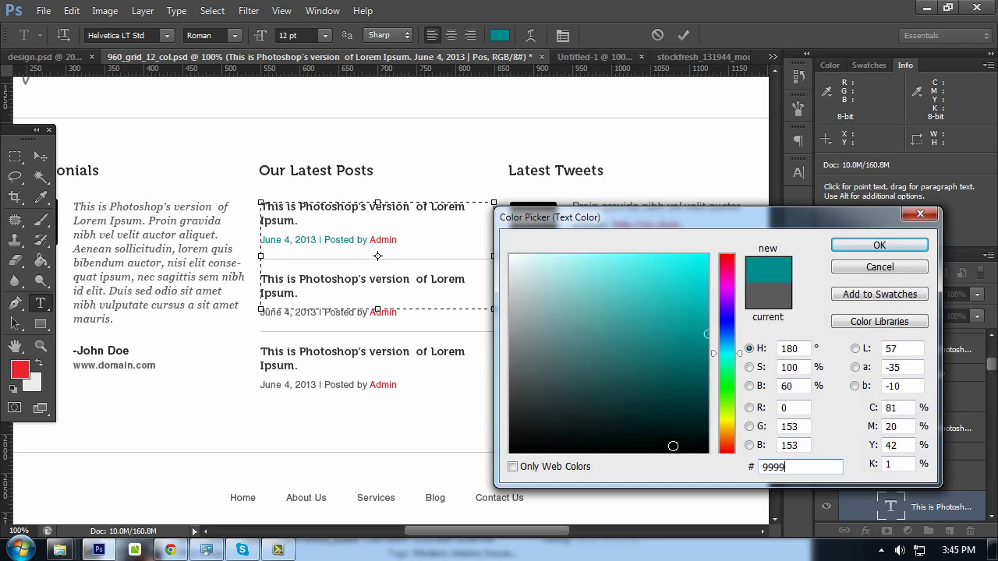
type("99")
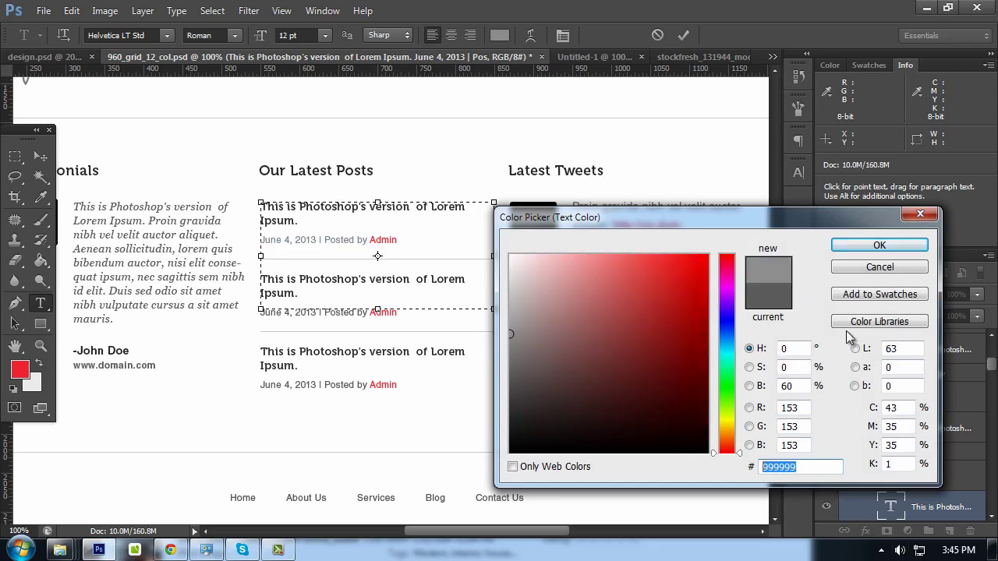
left_click(867, 247)
key("ctrl+Return")
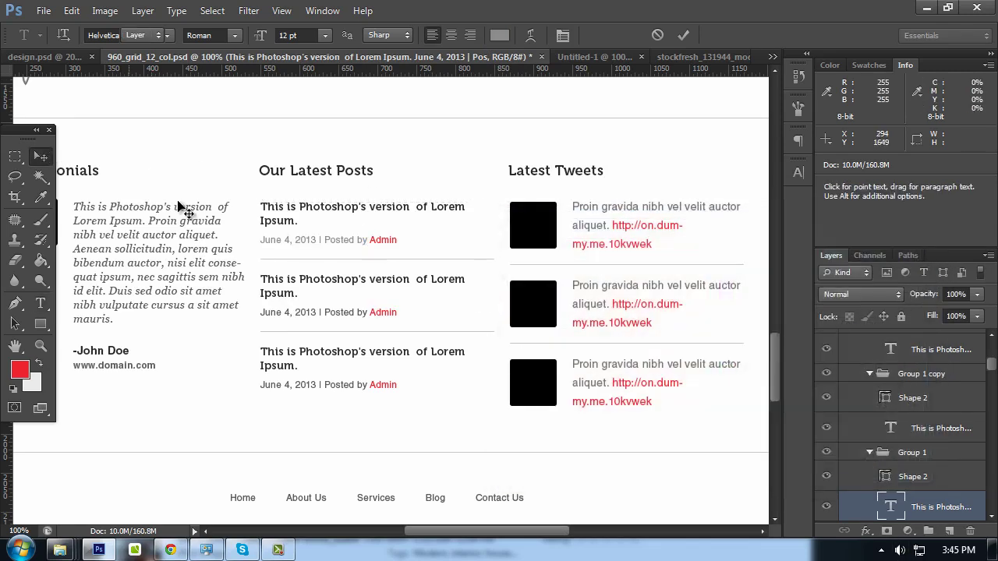
Recolour the second post's date line to lighter grey 999999
left_click(367, 312)
left_click_drag(368, 312, 308, 209)
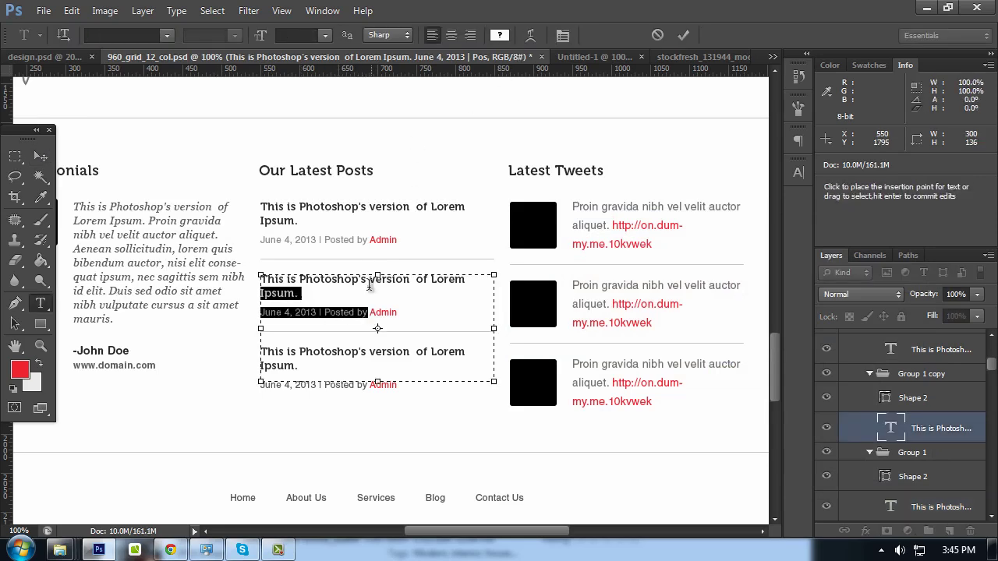
left_click(366, 312)
left_click(500, 35)
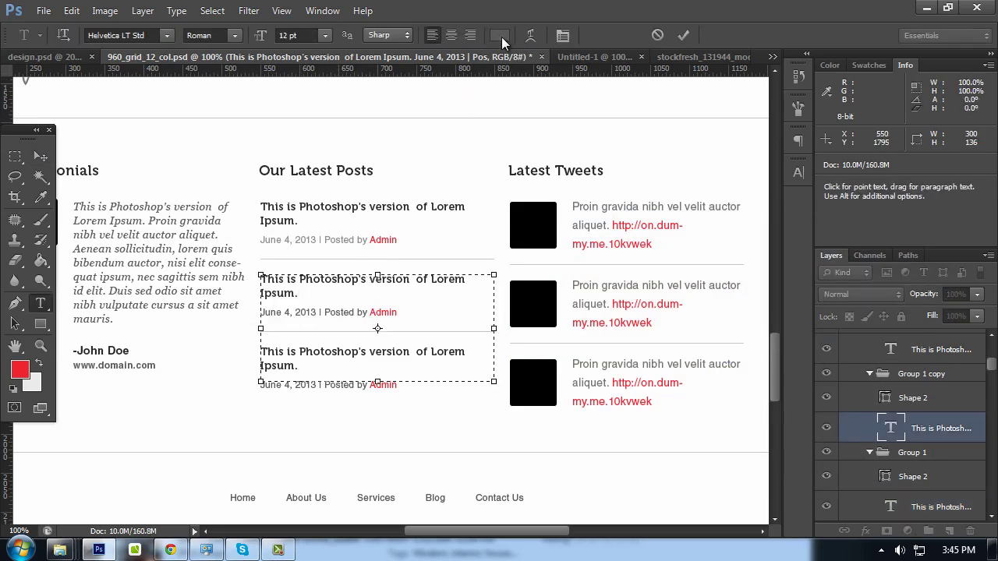
type("999999")
left_click(879, 245)
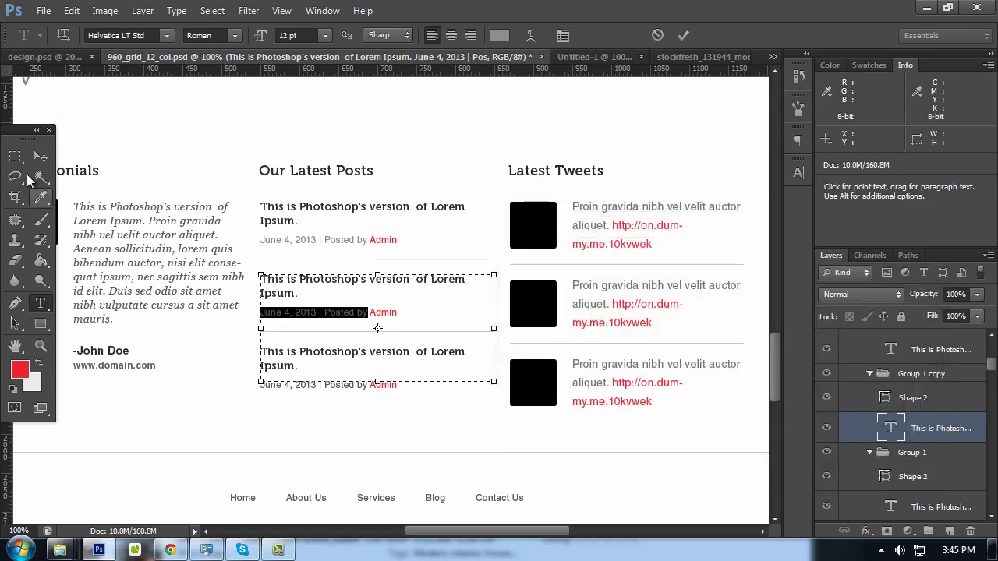
left_click(40, 156)
Recolour the third post's date line to lighter grey 999999
key("t")
left_click(361, 379)
left_click_drag(368, 385, 260, 385)
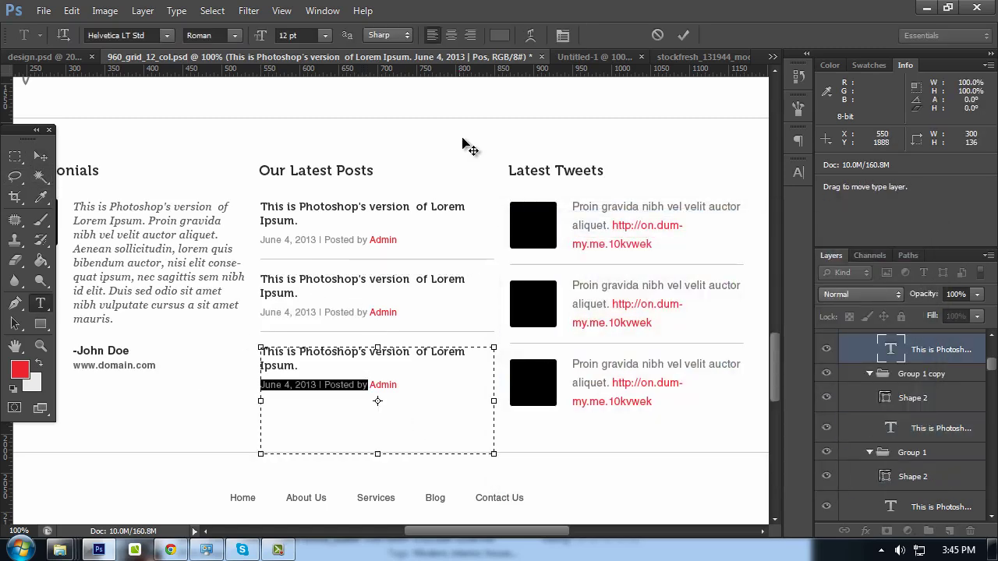
left_click(500, 36)
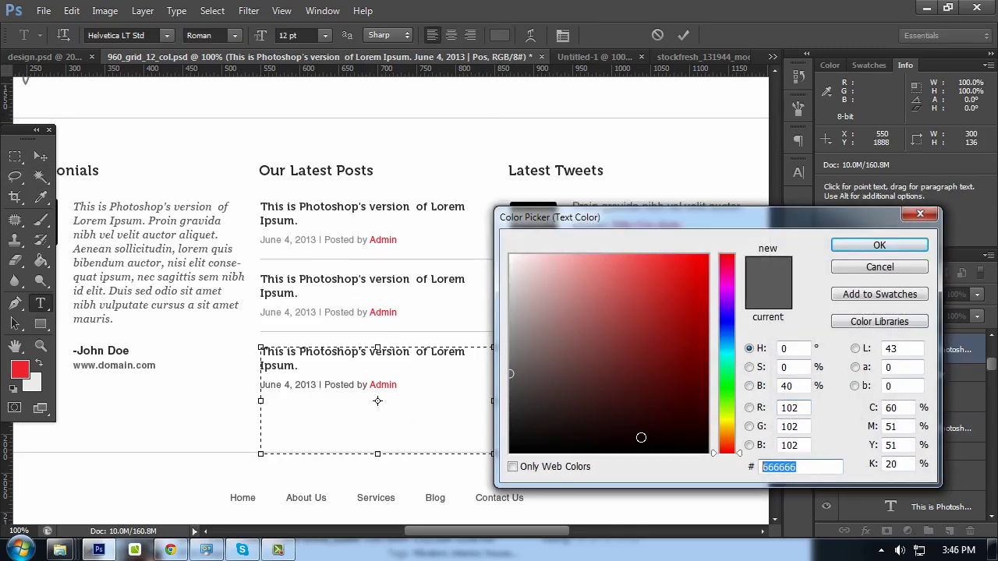
type("999999")
key("Return")
left_click(41, 156)
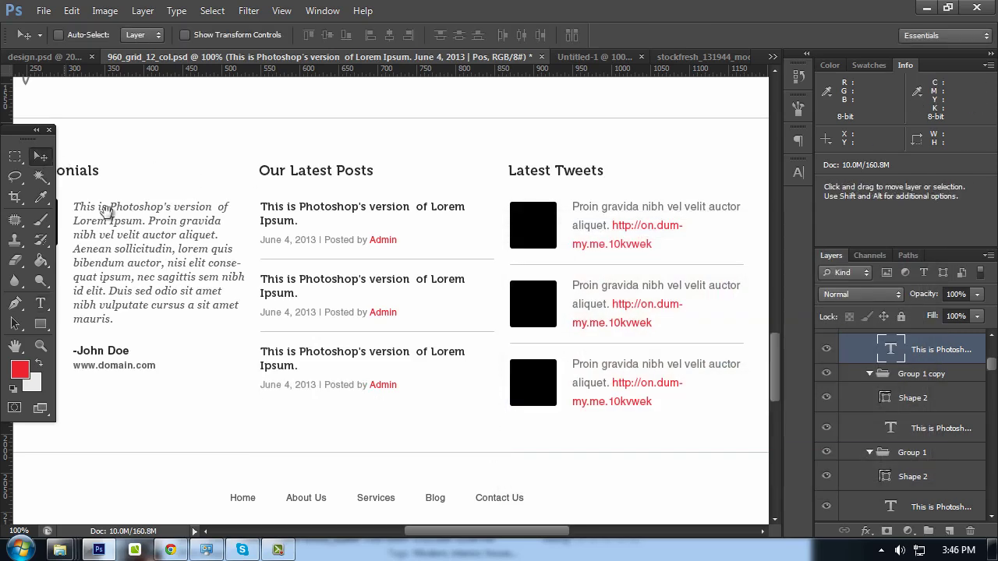
left_click_drag(105, 212, 279, 200)
key("t")
left_click(296, 353)
left_click_drag(331, 353, 217, 351)
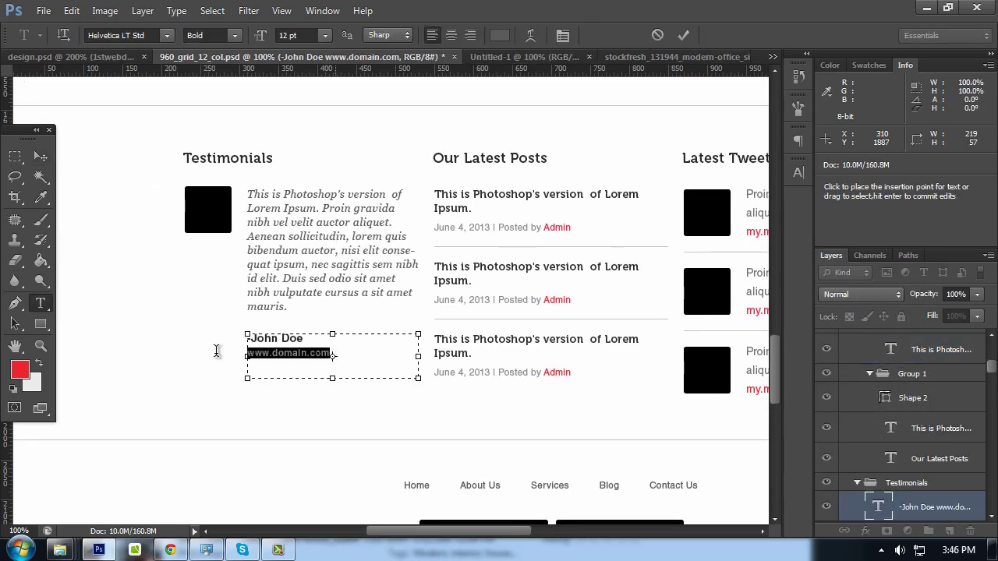
left_click(500, 35)
left_click(20, 369)
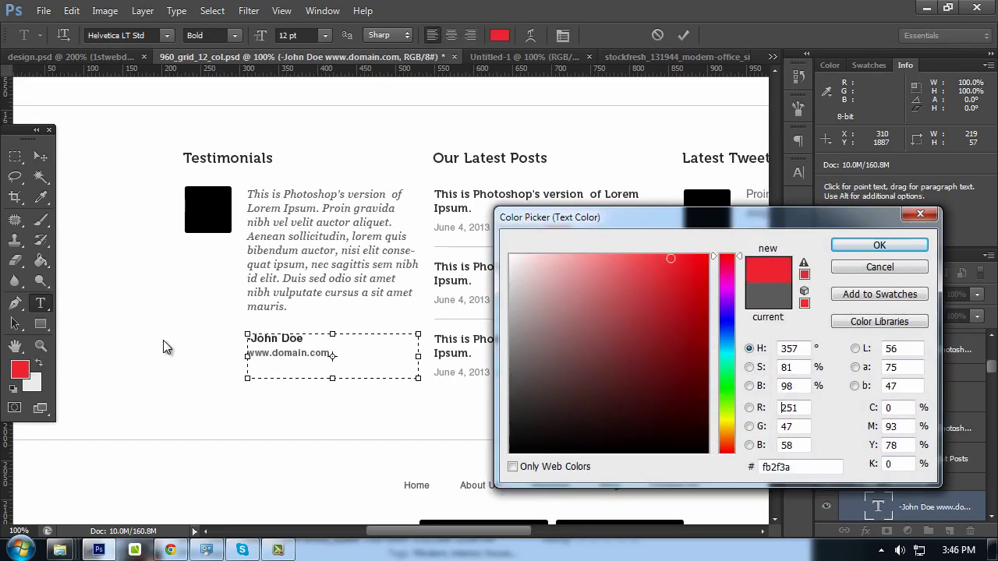
left_click(880, 245)
Remove the stray character before the testimonial author's name and recolour the name dark
left_click(282, 338)
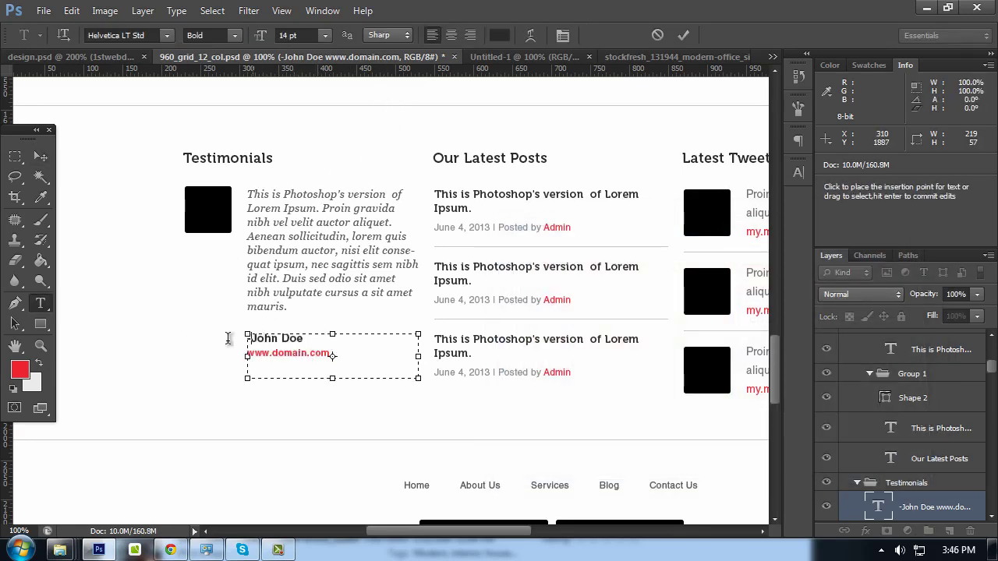
key("Delete")
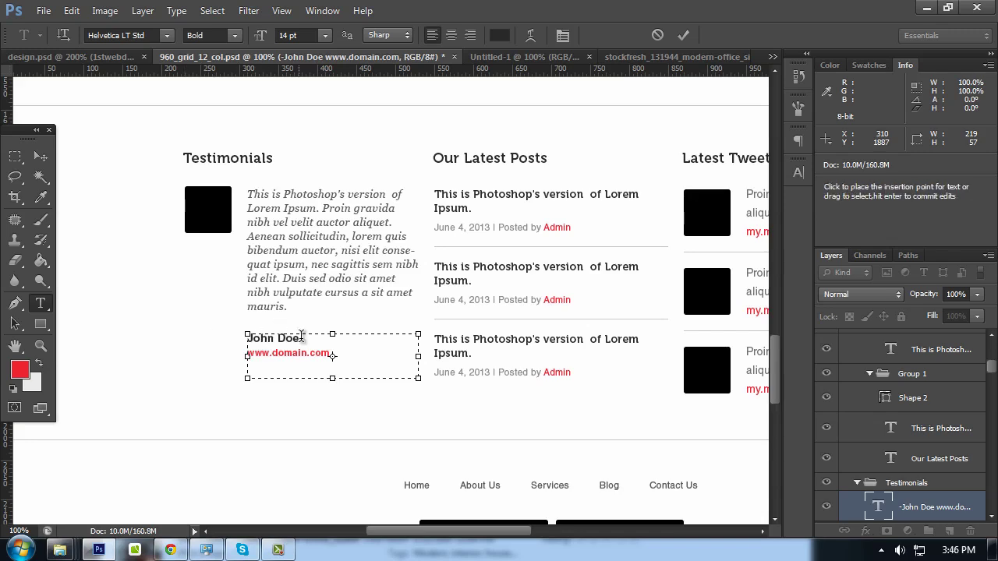
key("shift+End")
left_click(503, 34)
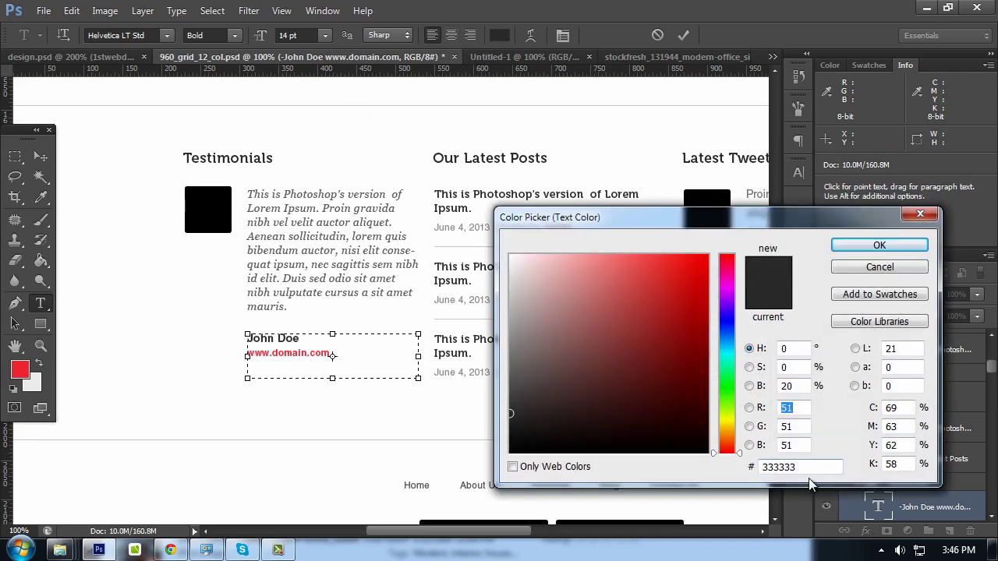
left_click(880, 245)
left_click(41, 156)
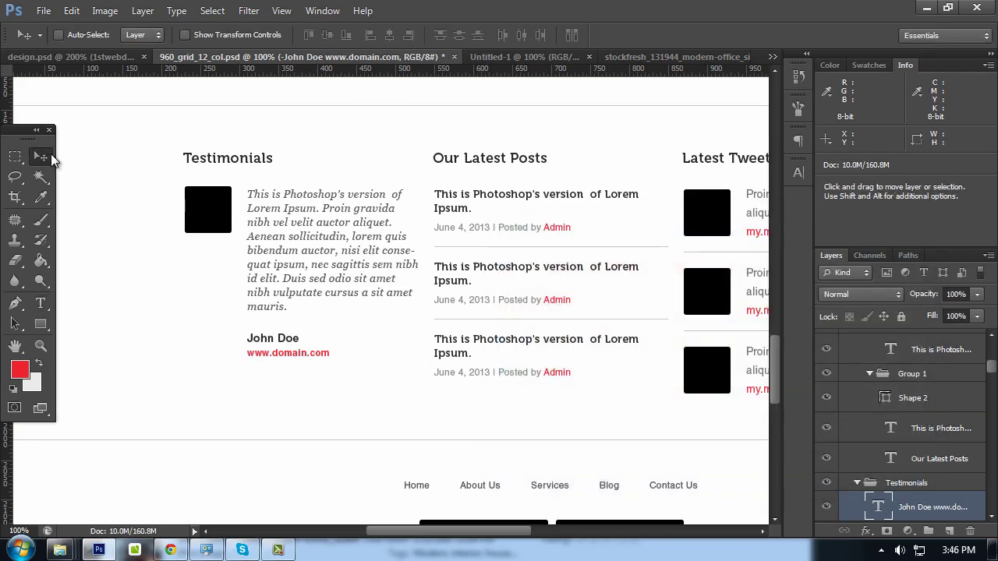
Confirm the Testimonials heading colour and inspect the first post title's colour
double_click(196, 159)
key("ctrl+a")
left_click(499, 35)
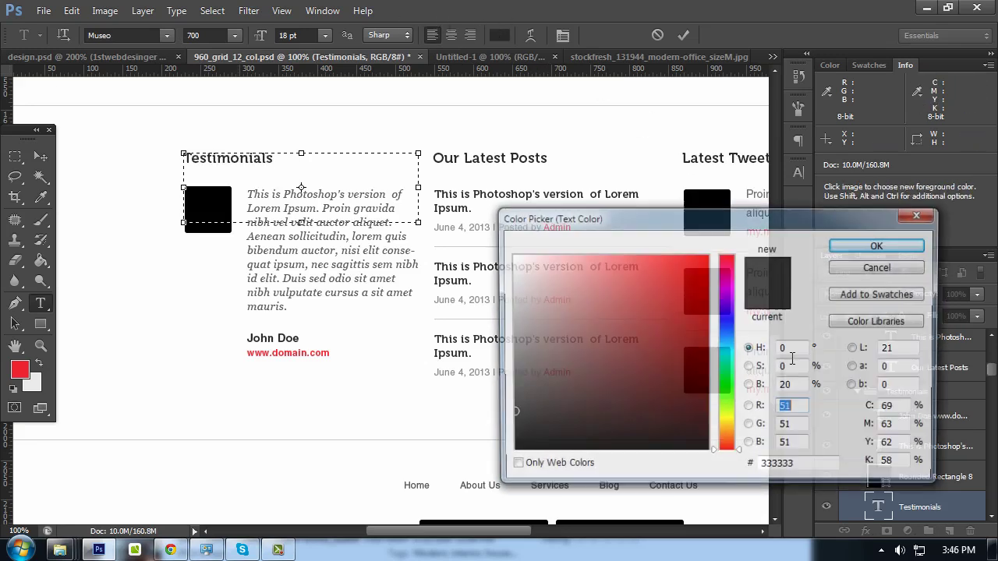
left_click(876, 245)
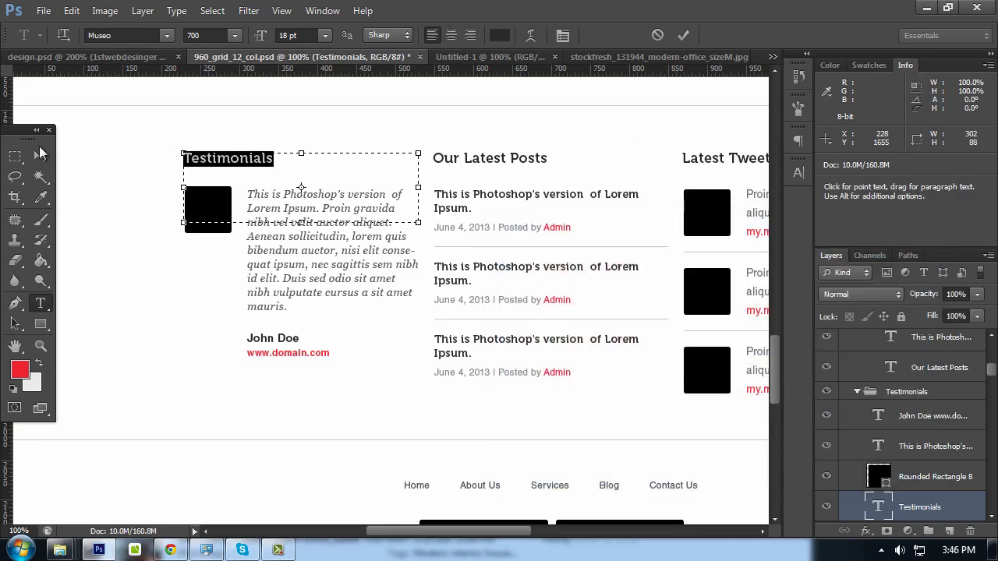
left_click(40, 154)
double_click(464, 199)
key("ctrl+a")
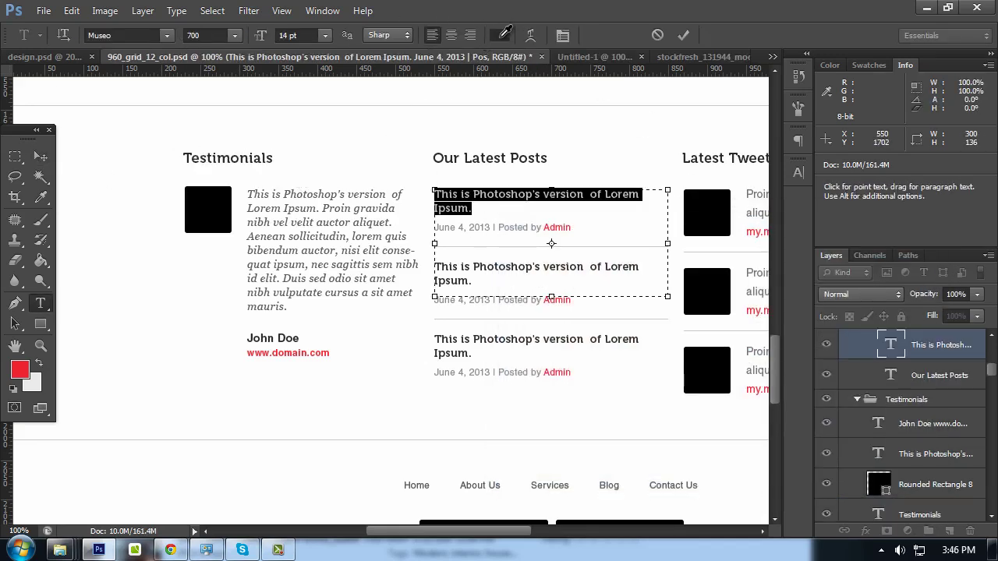
left_click(499, 35)
key("Return")
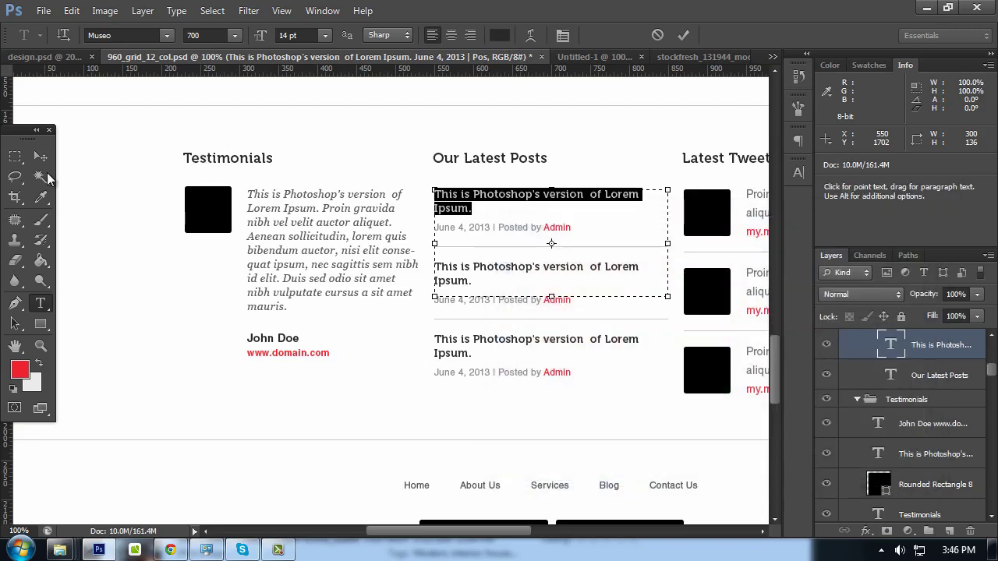
left_click(40, 156)
Check the text colour of the first tweet
scroll(265, 187, "down", 2)
left_click_drag(717, 151, 562, 191)
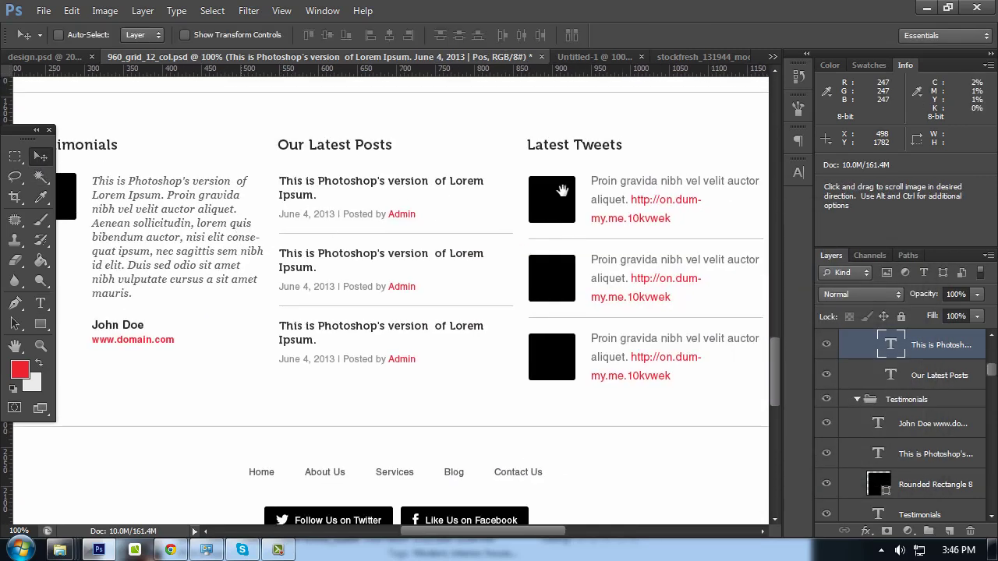
double_click(625, 200)
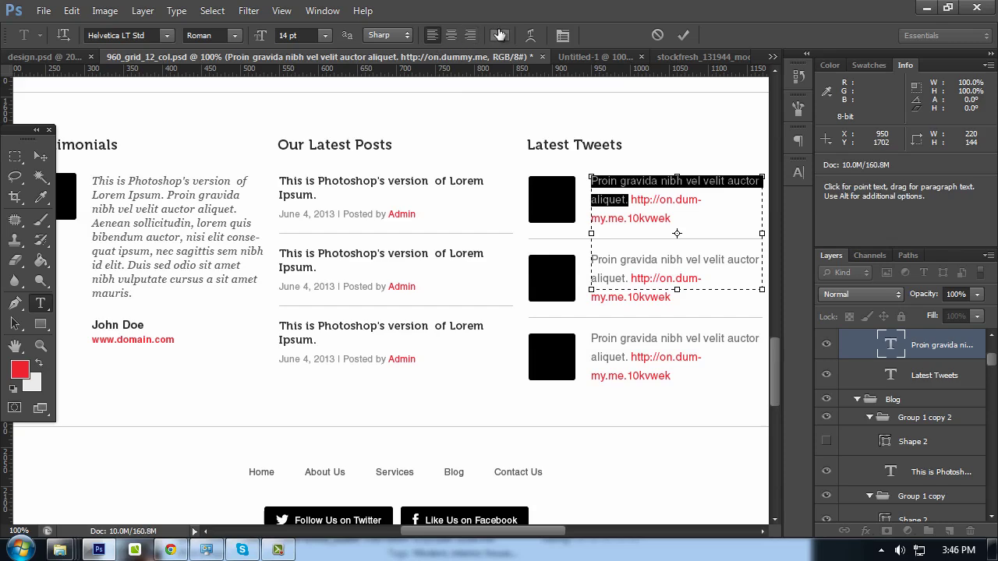
left_click(500, 35)
left_click(871, 250)
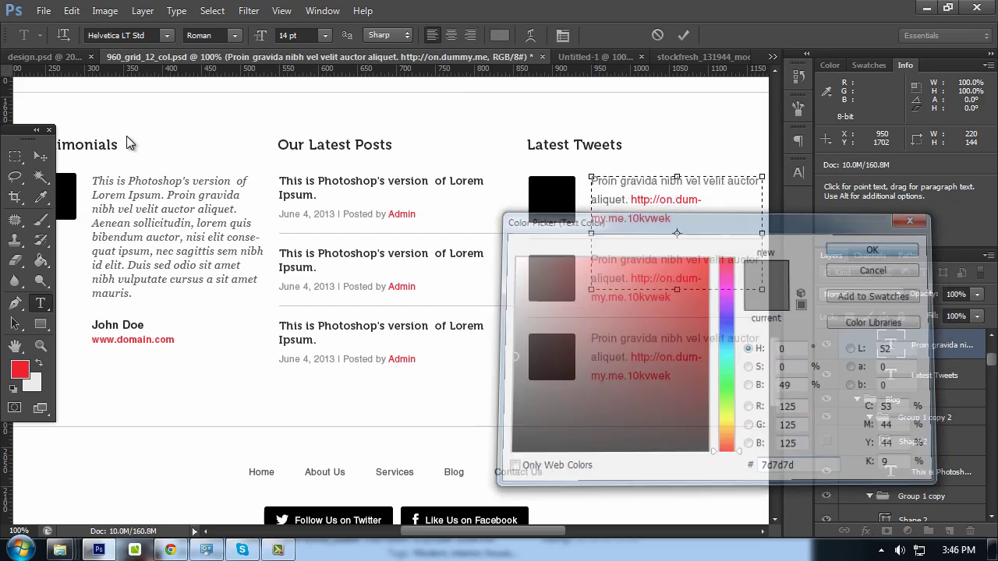
Set the Testimonials quote paragraph to #7d7d7d and hide the panels
left_click_drag(133, 293, 92, 181)
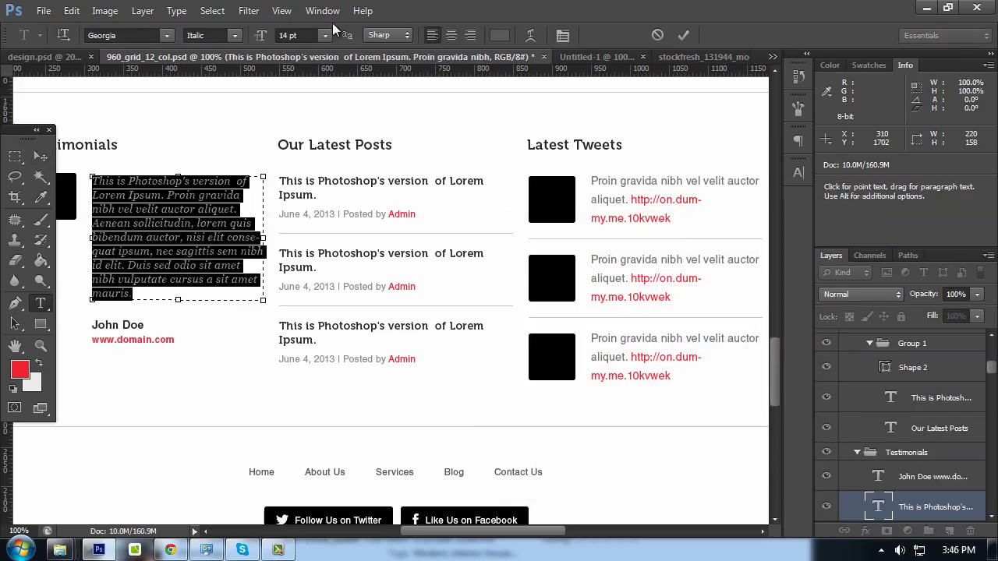
left_click(500, 35)
left_click(818, 467)
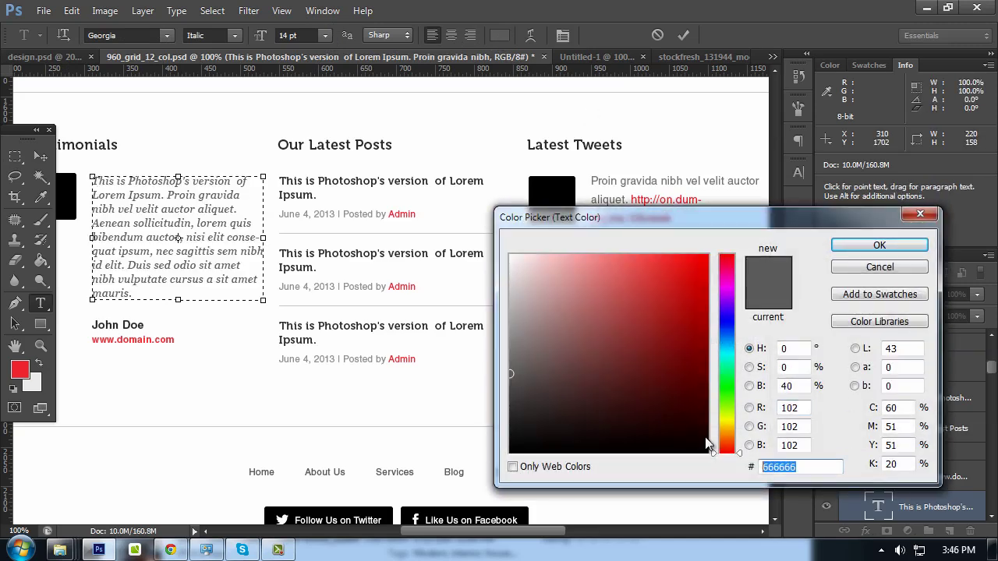
type("7d7d7d")
left_click(879, 246)
left_click(41, 156)
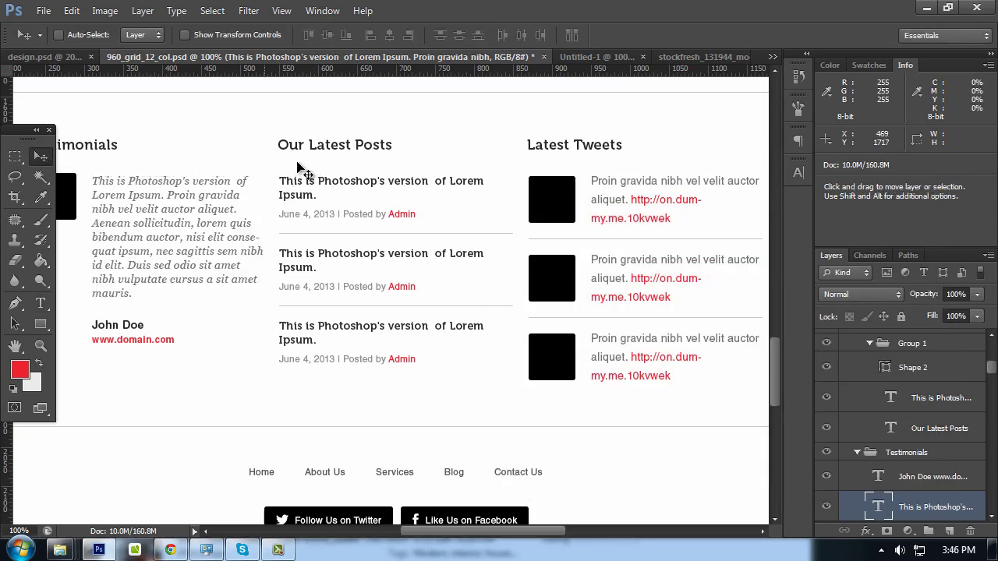
key("Tab")
scroll(353, 294, "up", 5)
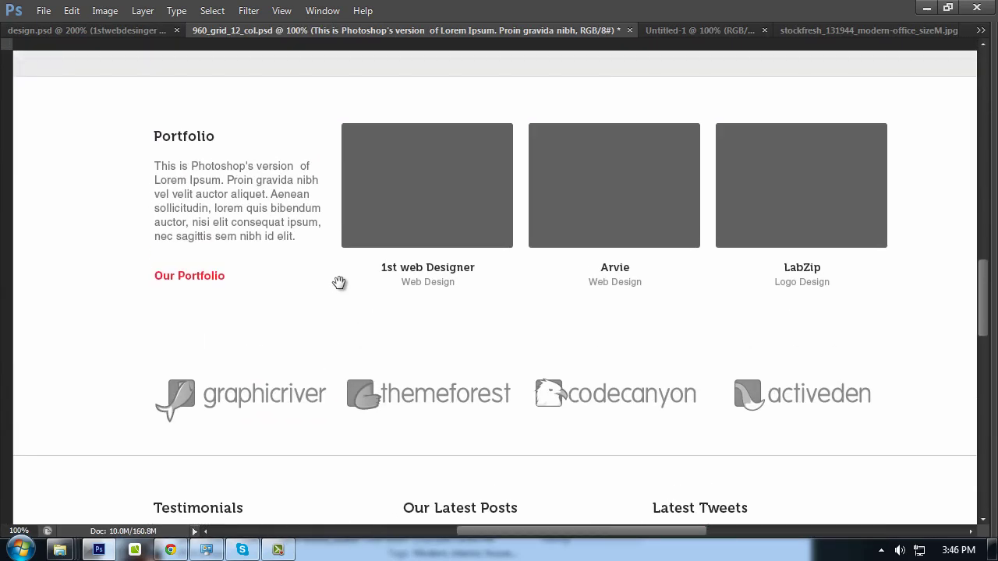
scroll(549, 296, "up", 3)
scroll(548, 294, "up", 2)
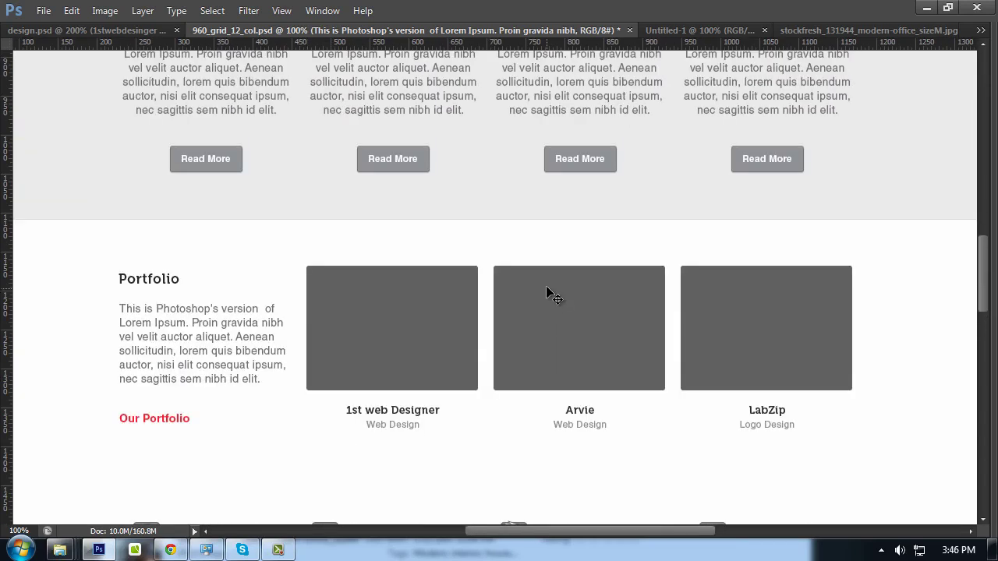
scroll(564, 292, "down", 4)
scroll(572, 301, "down", 3)
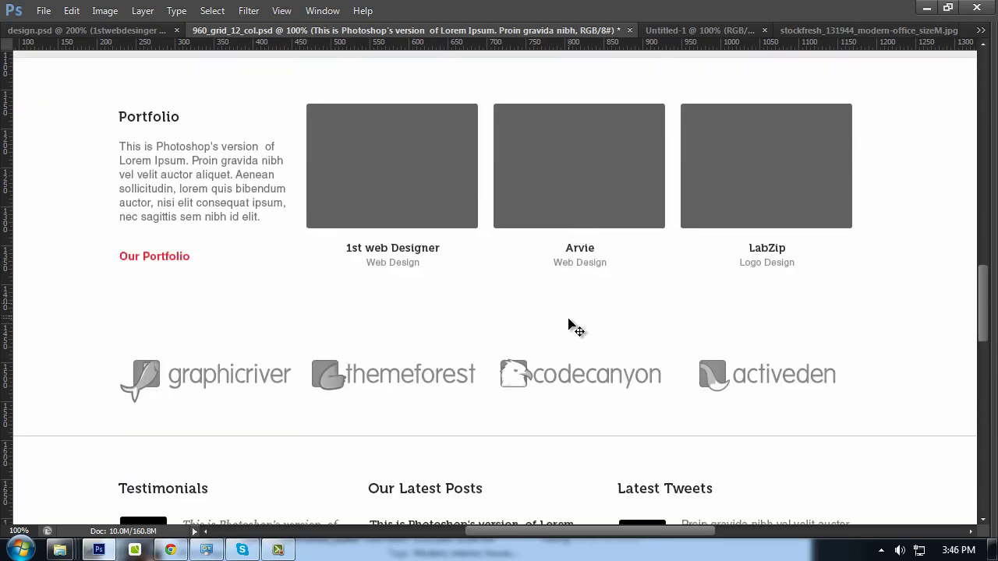
scroll(570, 335, "down", 2)
scroll(572, 343, "down", 2)
scroll(570, 354, "down", 1)
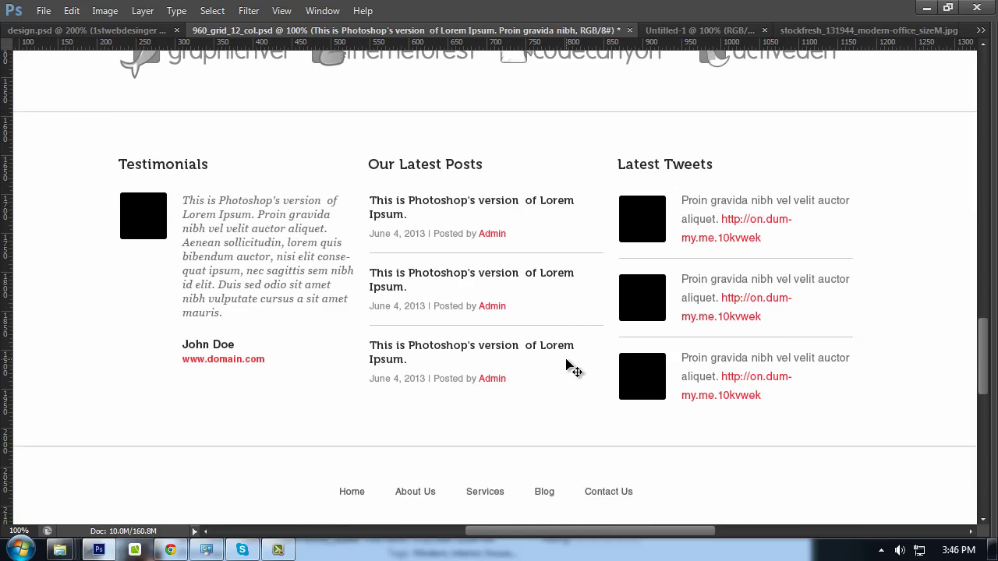
scroll(567, 357, "down", 1)
scroll(570, 258, "up", 1)
scroll(543, 272, "up", 1)
scroll(510, 192, "up", 4)
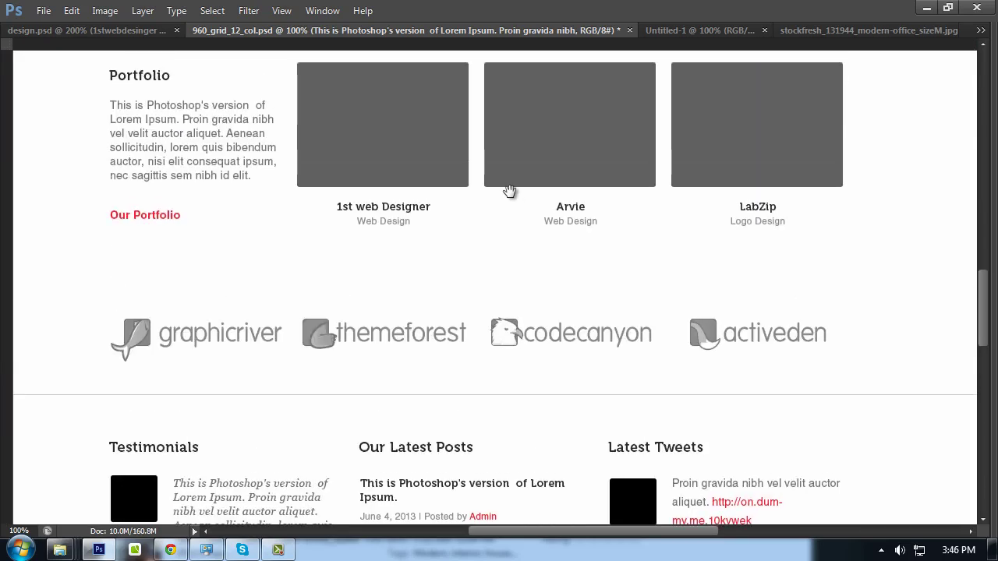
scroll(535, 298, "up", 3)
scroll(535, 297, "up", 2)
key("Tab")
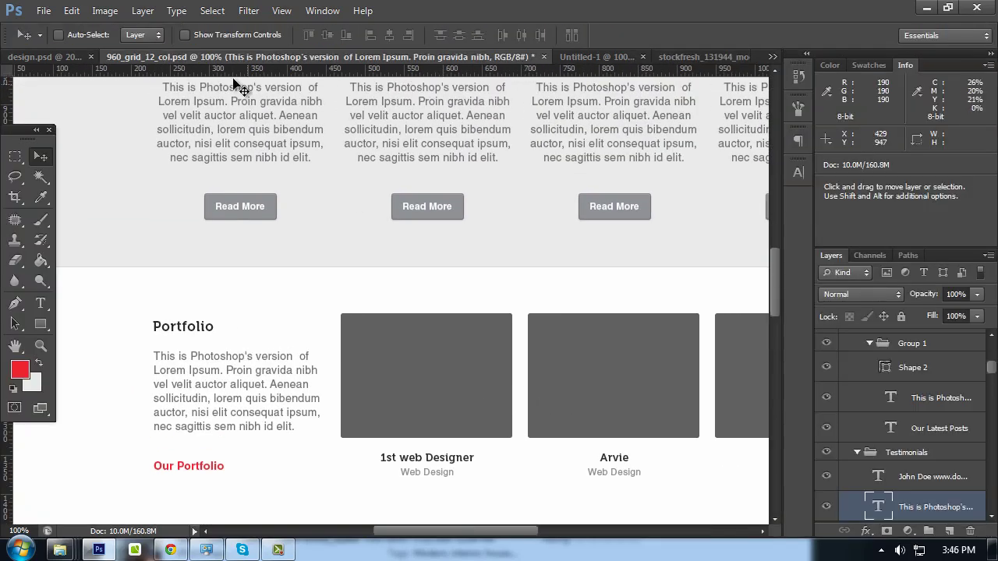
left_click(82, 56)
scroll(414, 247, "up", 3)
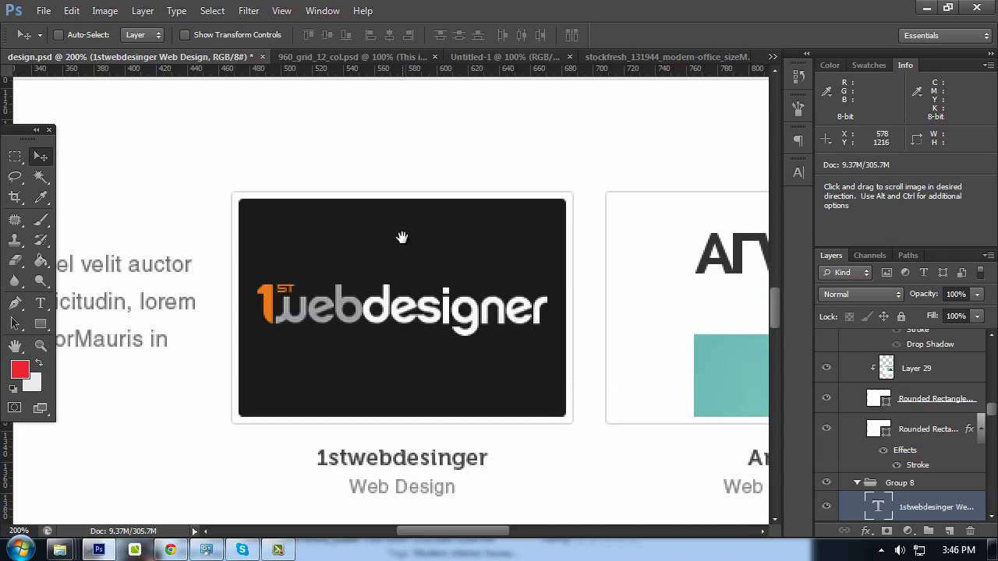
left_click(392, 249, "ctrl")
scroll(836, 460, "down", 4)
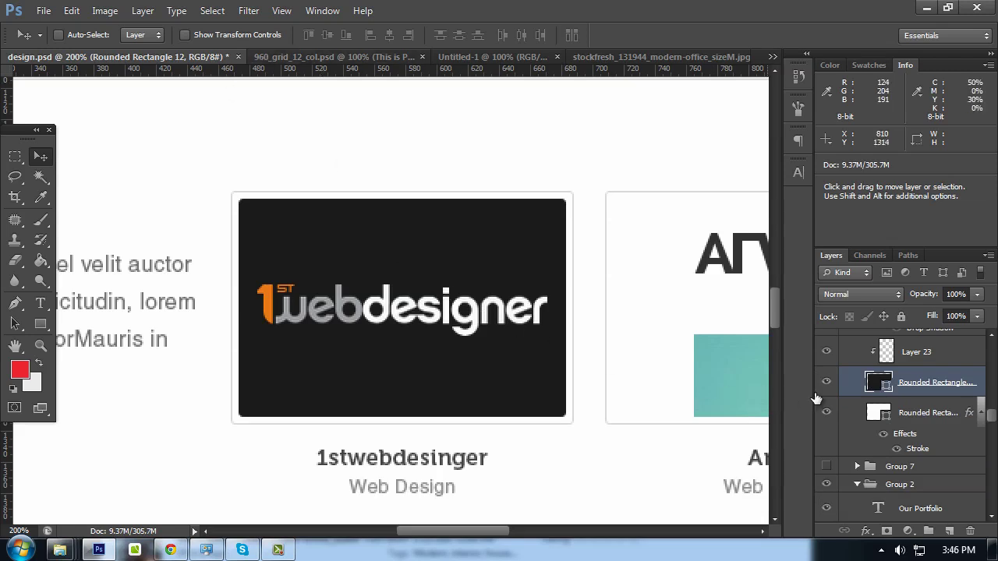
Check the first portfolio thumbnail's size and fill it white
left_click(371, 61)
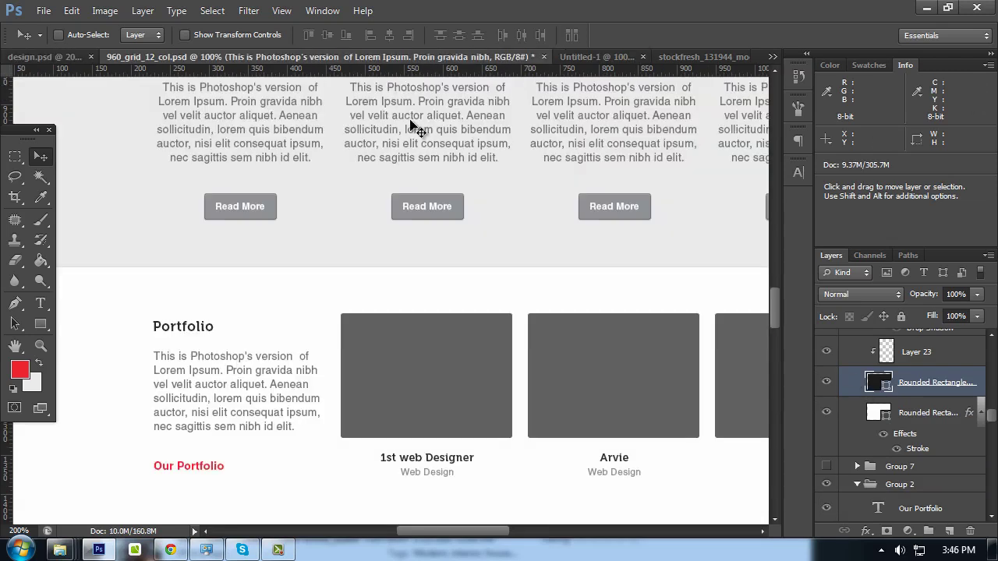
left_click(397, 366, "ctrl")
key("ctrl+t")
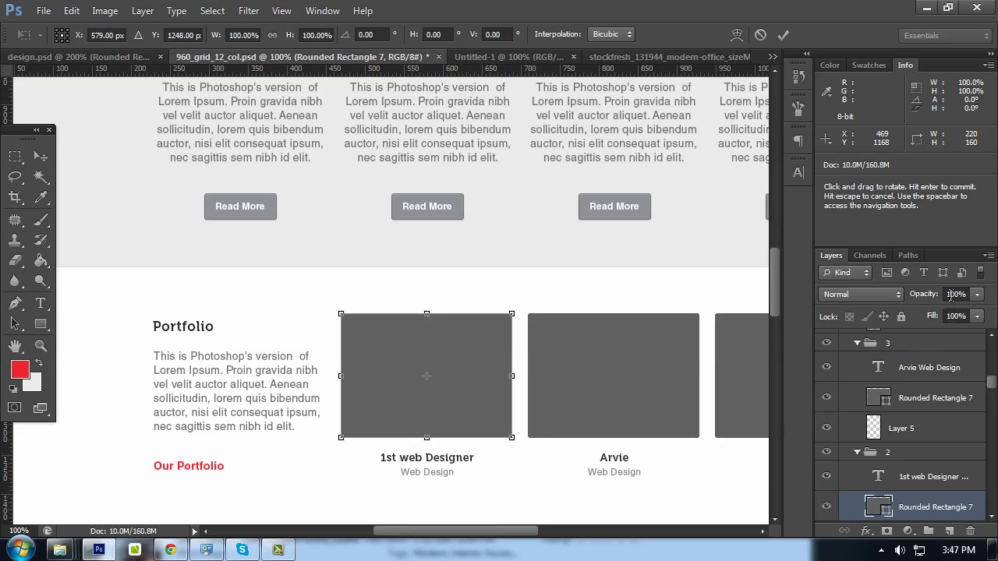
key("Return")
scroll(920, 429, "down", 2)
scroll(920, 429, "down", 2)
double_click(879, 388)
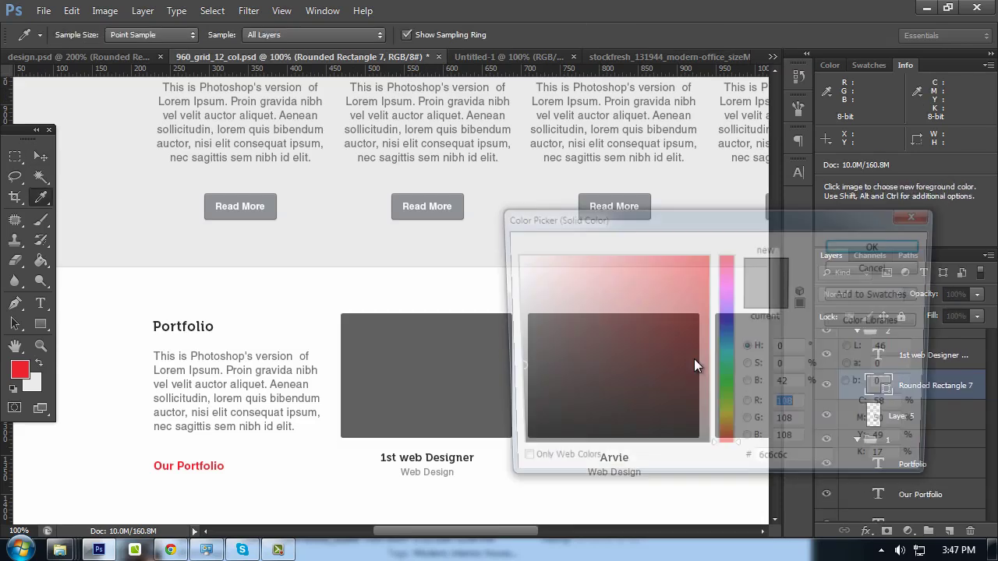
left_click(878, 245)
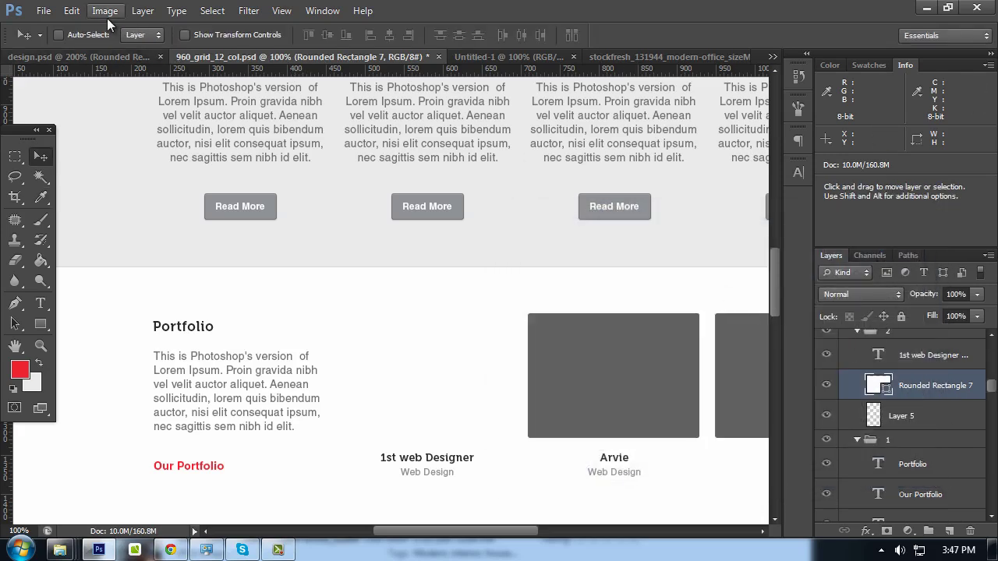
Give the first thumbnail a solid light grey #dddddd outline
key("u")
left_click(197, 35)
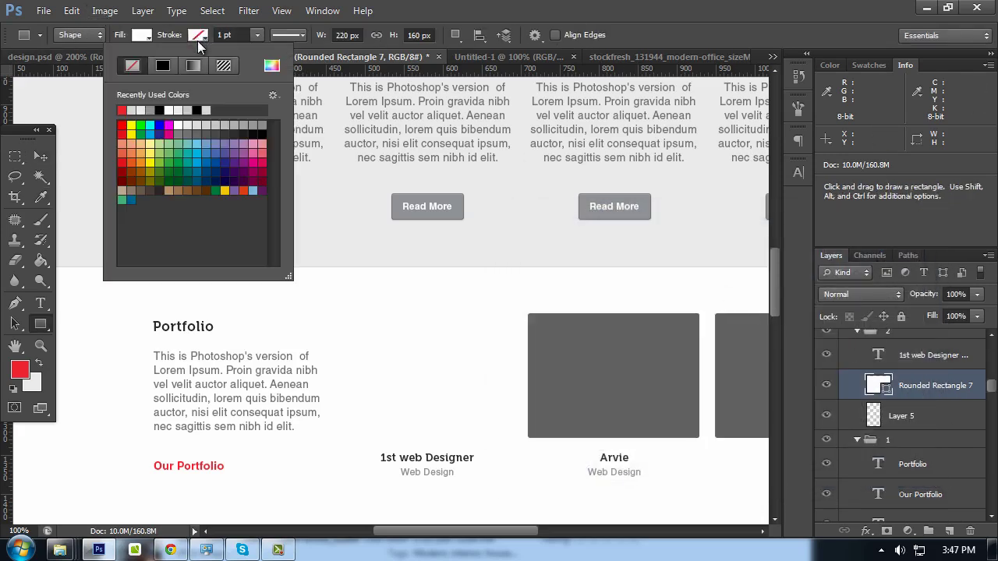
left_click(165, 67)
left_click(289, 37)
left_click(289, 38)
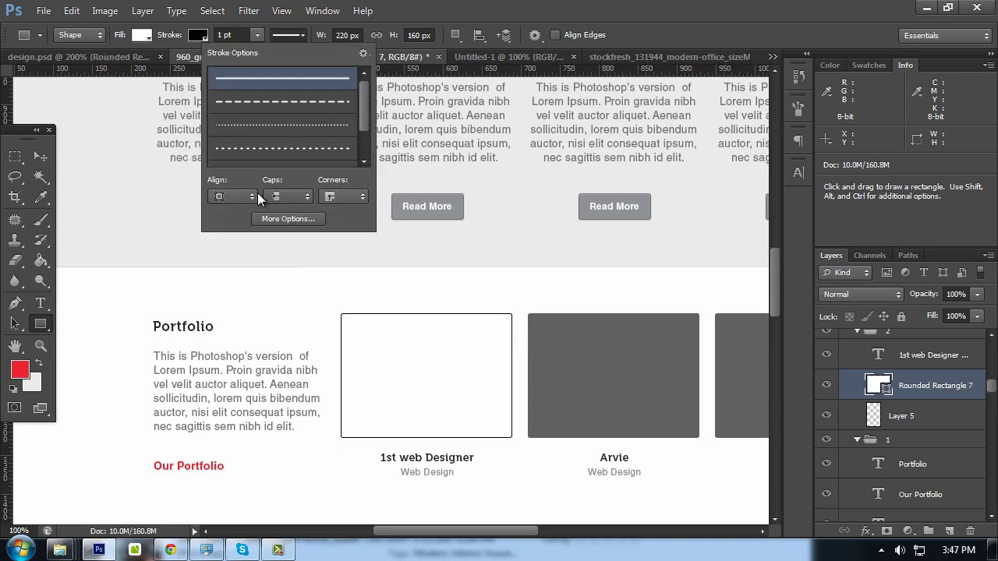
left_click(283, 219)
mouse_move(958, 385)
left_mouse_down()
mouse_move(713, 276)
mouse_move(752, 160)
left_mouse_up()
left_click(762, 149)
left_click(199, 35)
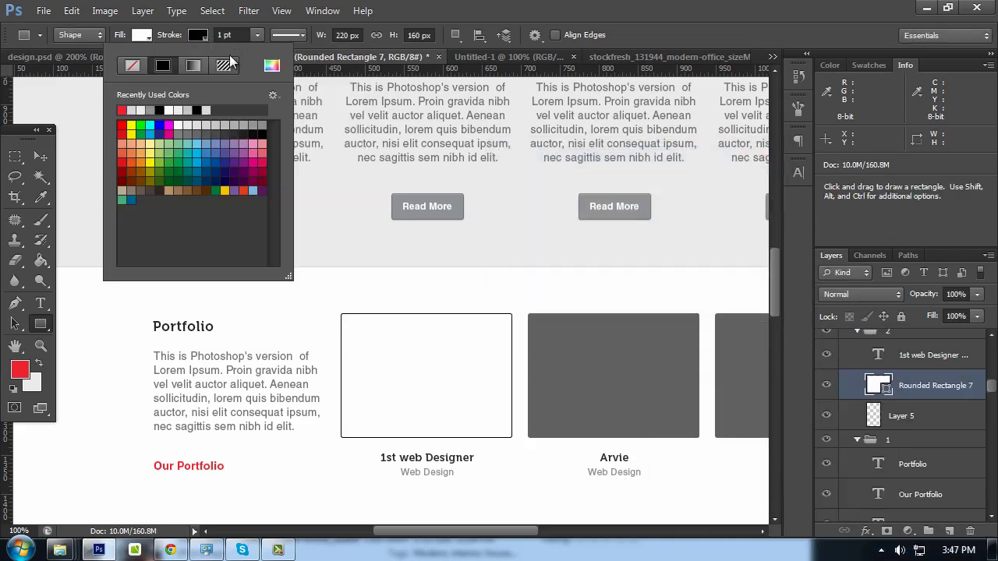
left_click(271, 65)
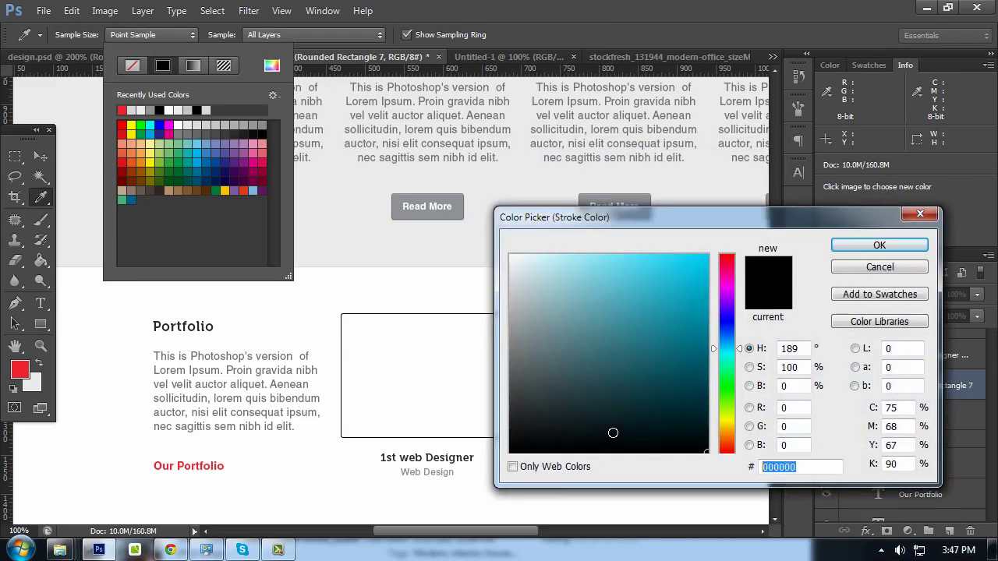
type("dddddd")
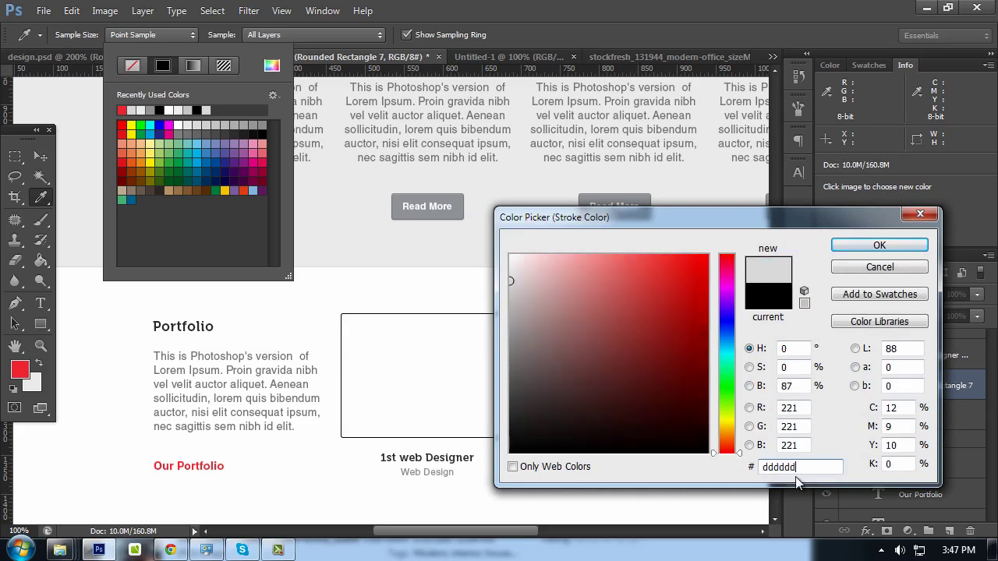
left_click(873, 247)
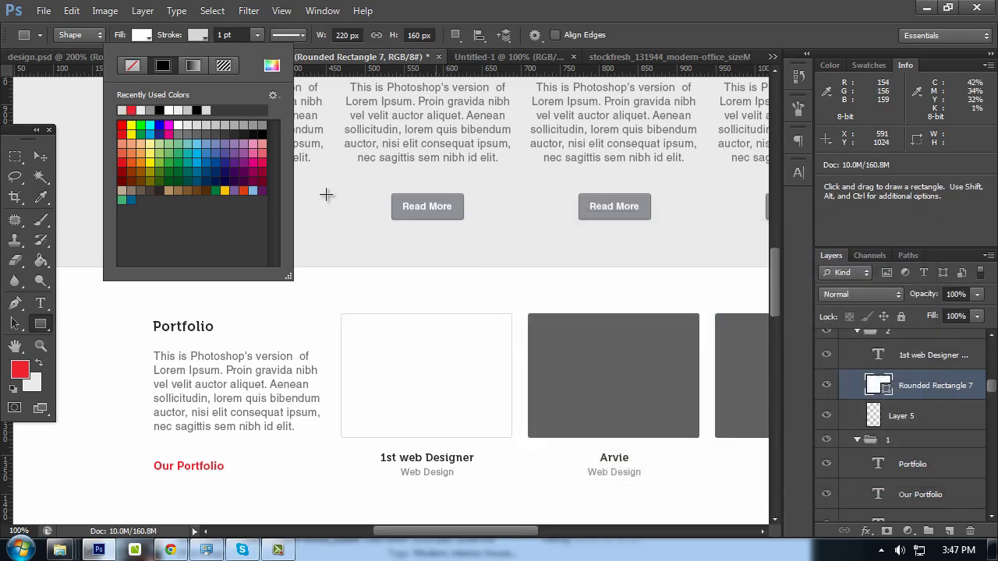
Set the Arvie thumbnail's fill colour to #dddddd
scroll(320, 249, "down", 2)
left_click(41, 156)
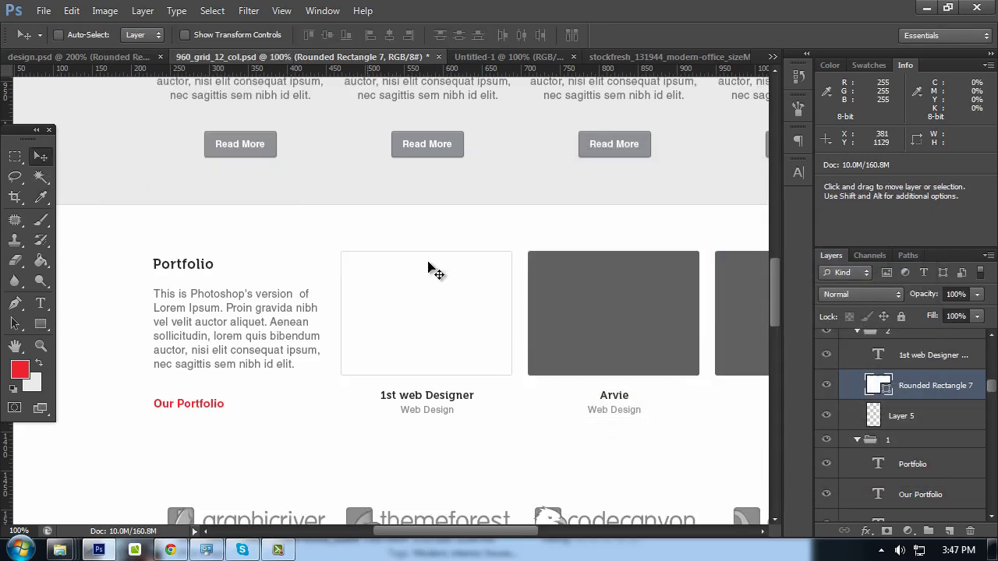
scroll(896, 390, "up", 2)
left_click(885, 348)
double_click(886, 349)
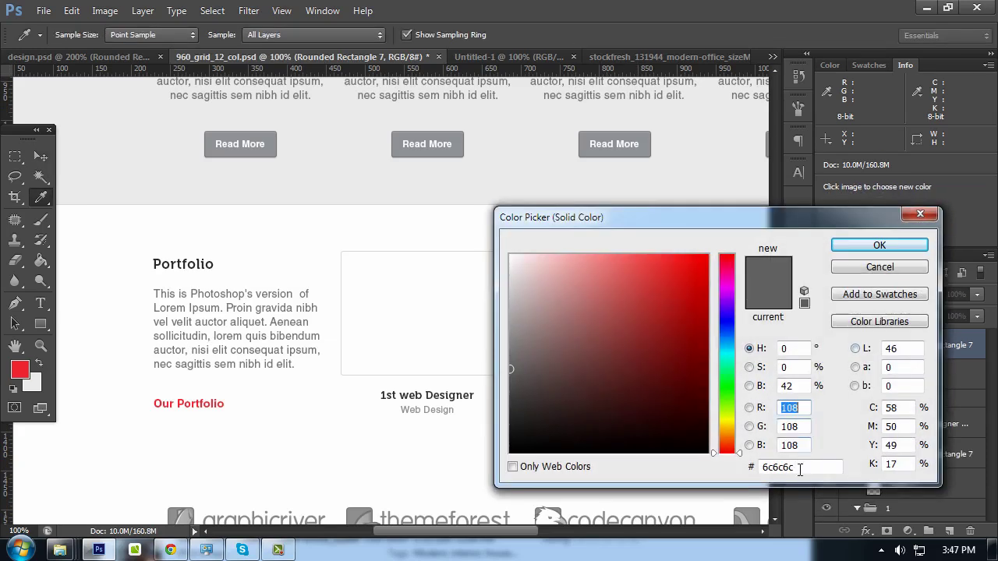
type("dddddd")
key("Return")
Change the LabZip thumbnail's fill to white, with brightness set to 100
scroll(613, 234, "down", 1)
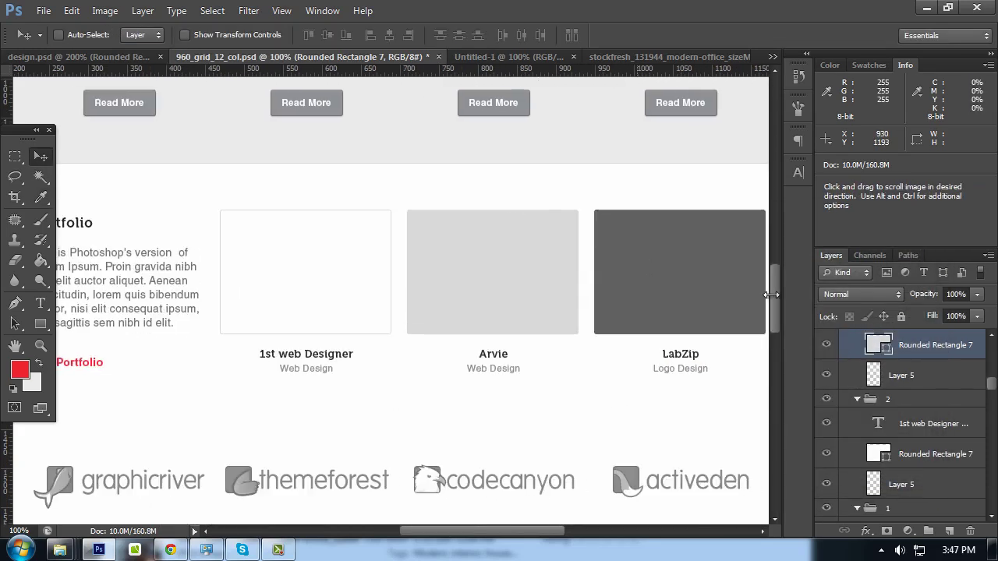
double_click(883, 348)
double_click(784, 382)
type("100")
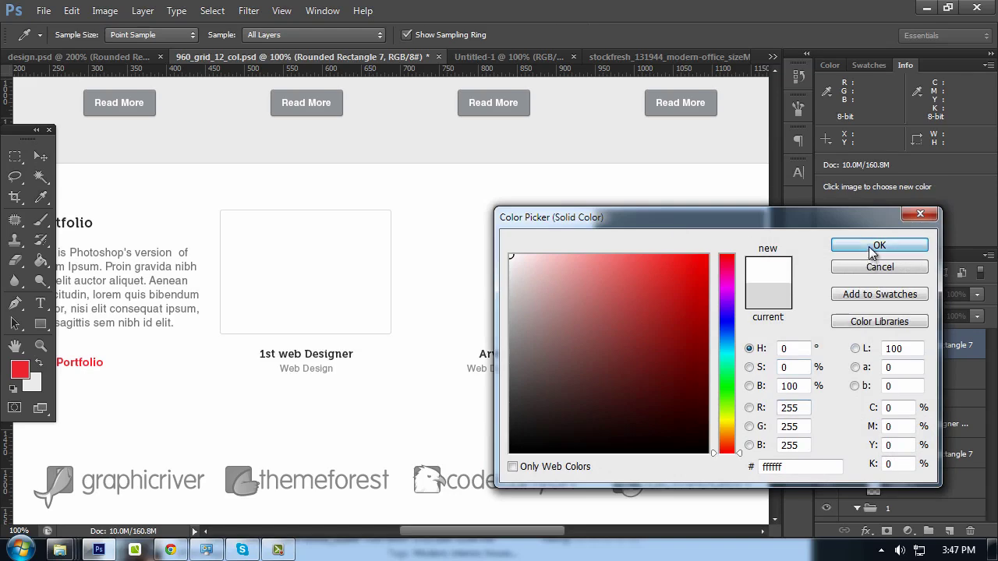
left_click(874, 247)
double_click(871, 353)
left_click(473, 169)
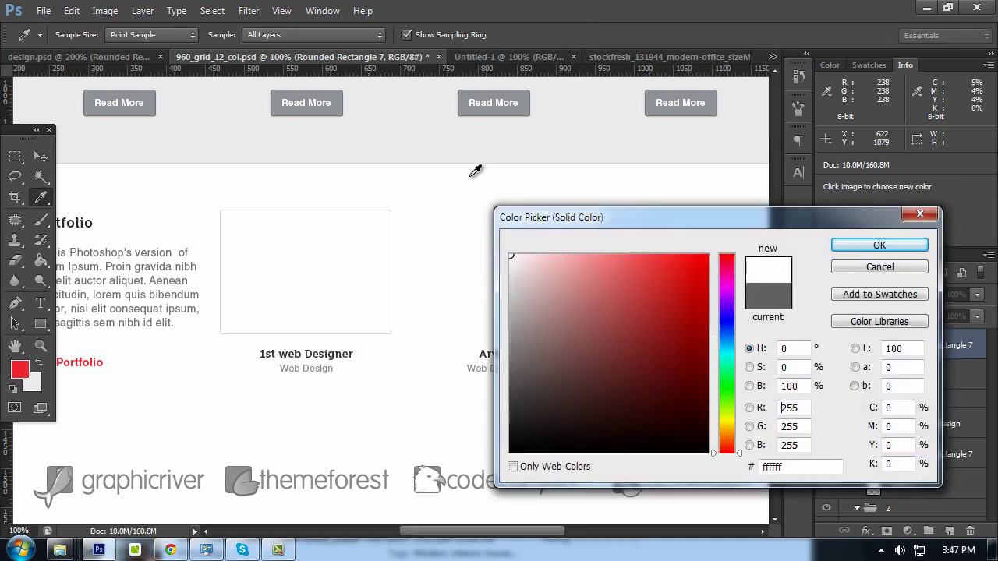
left_click(864, 249)
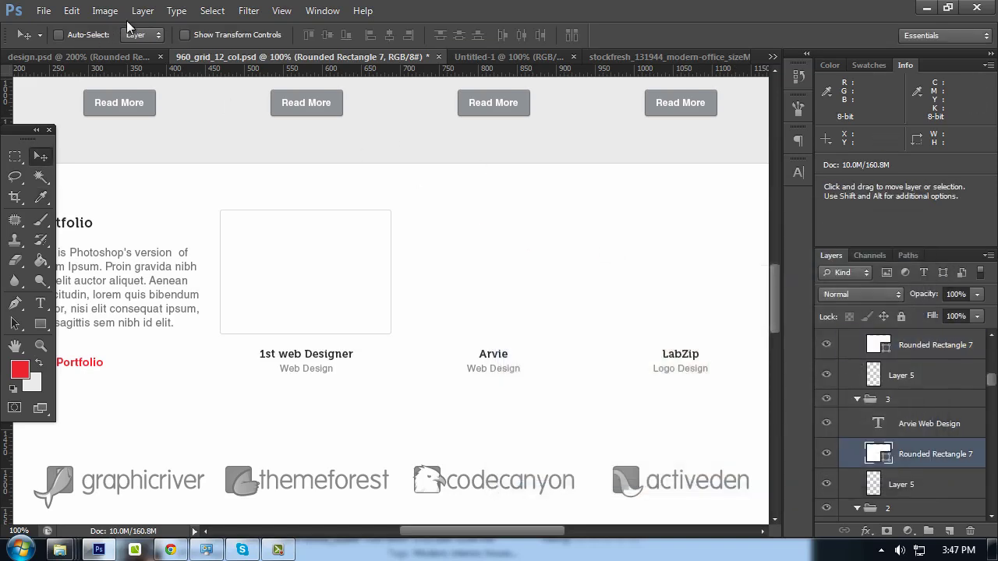
Give the Arvie box a solid light grey outline
key("u")
left_click(199, 36)
left_click(162, 66)
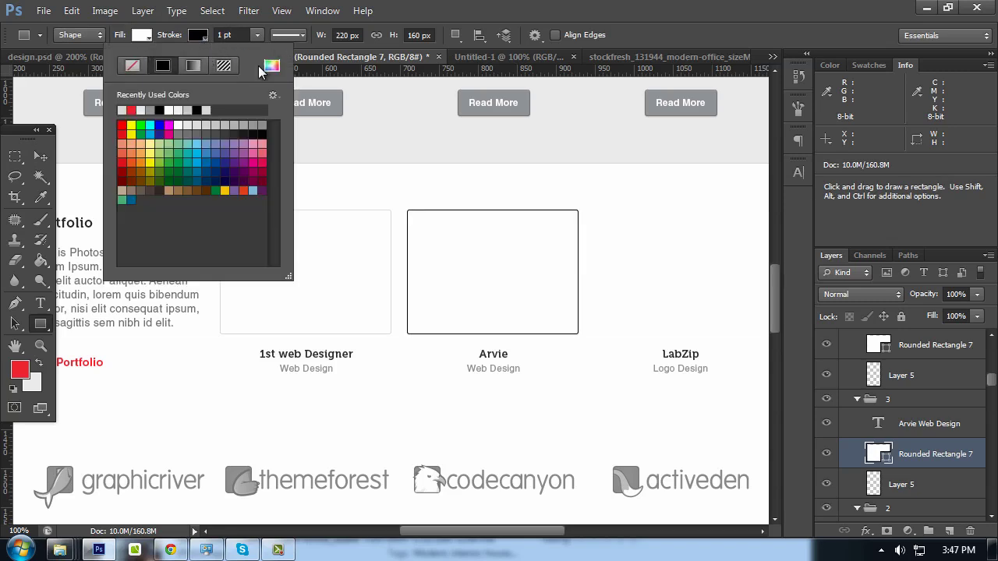
left_click(121, 109)
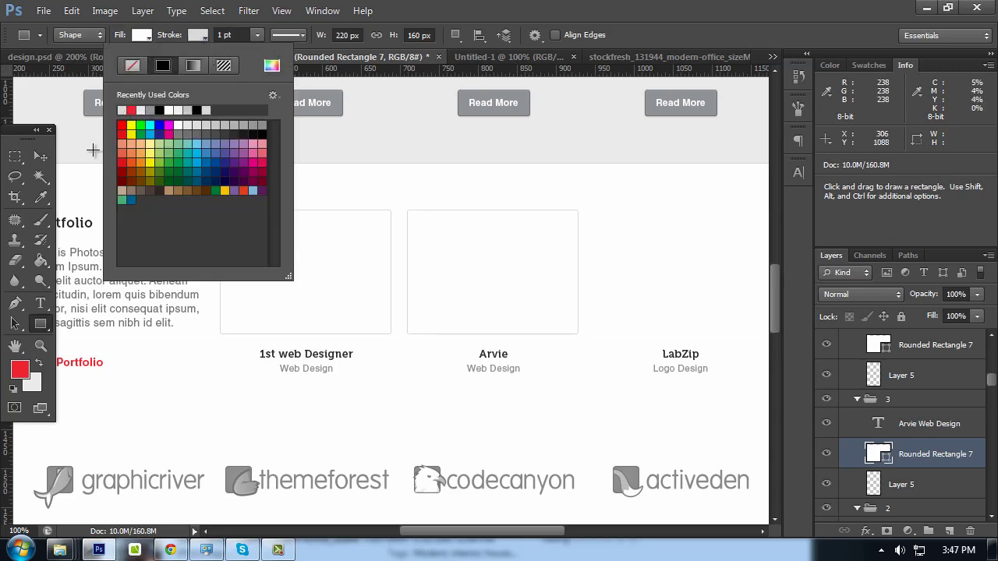
left_click(40, 156)
Give the LabZip box a matching solid light grey outline
left_click(644, 254, "ctrl")
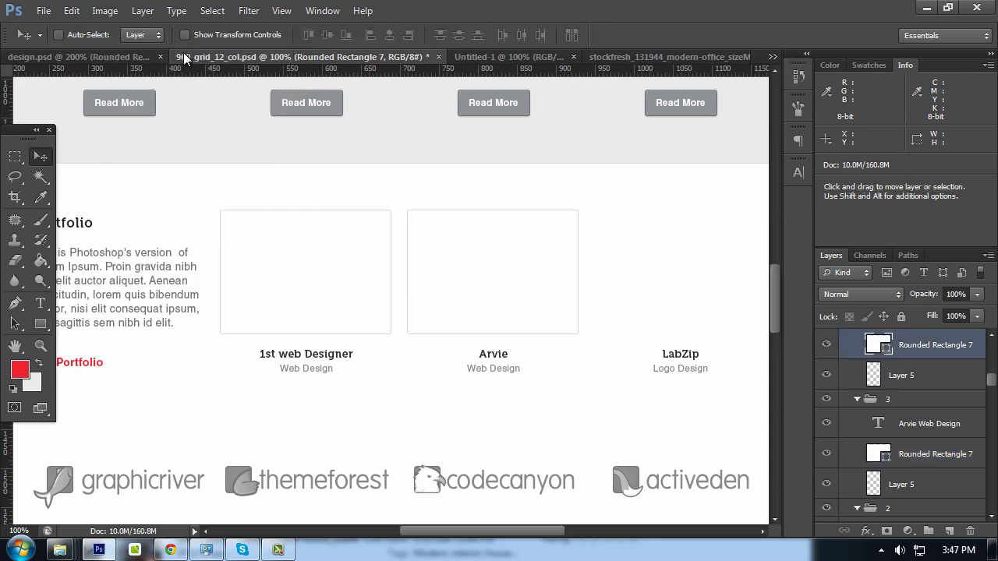
key("u")
left_click(205, 36)
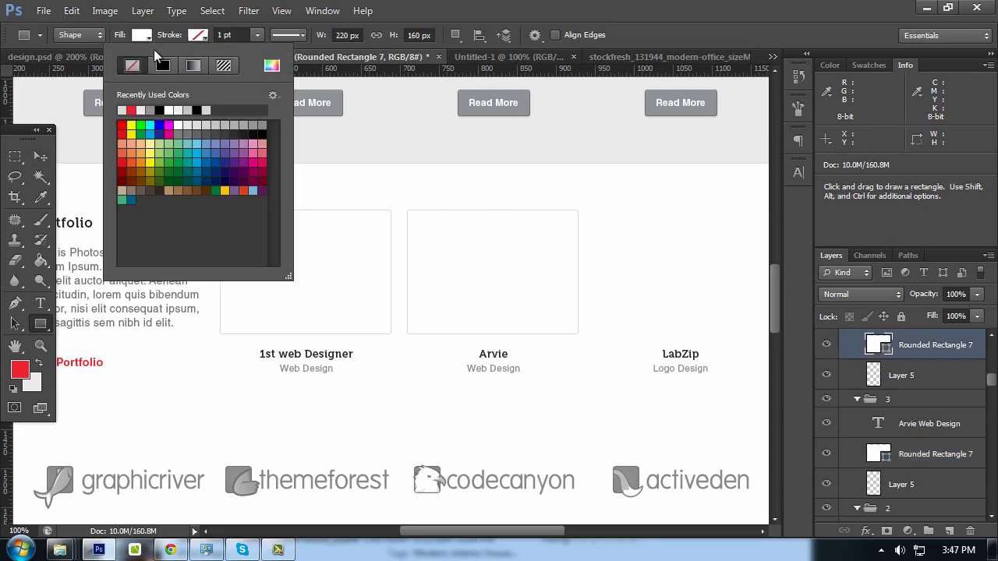
left_click(170, 67)
left_click(121, 110)
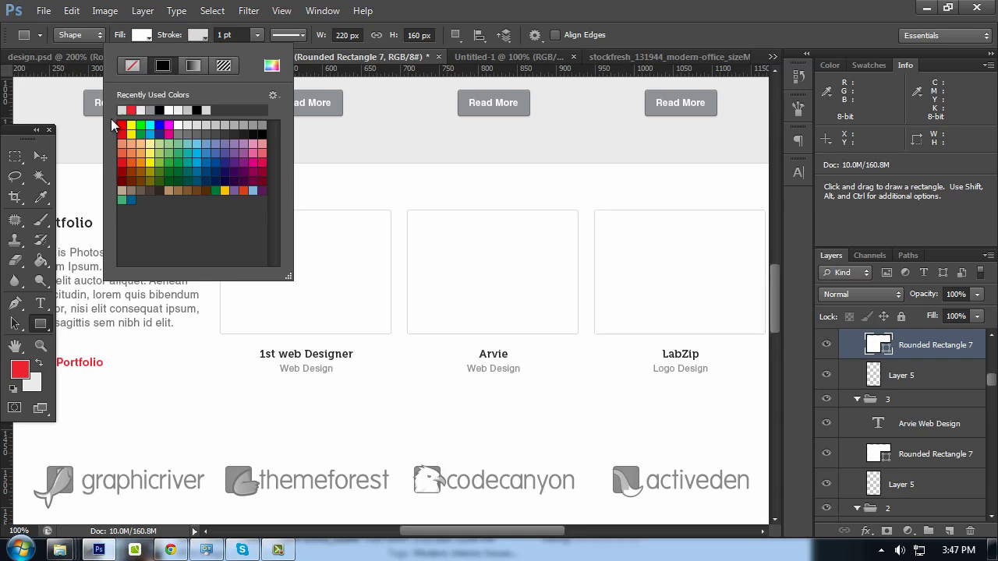
left_click(41, 156)
Add a new empty layer above the 1st web Designer box's shape layer
left_click(285, 260, "ctrl")
scroll(908, 489, "down", 3)
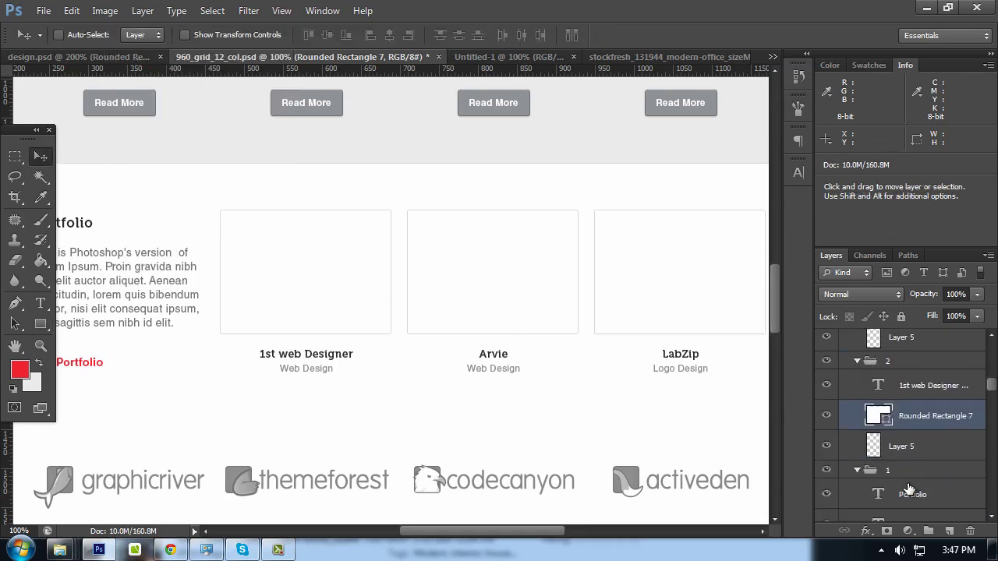
left_click(949, 533)
Create a 210×150 px rounded rectangle with 3 px corner radius
right_click(41, 324)
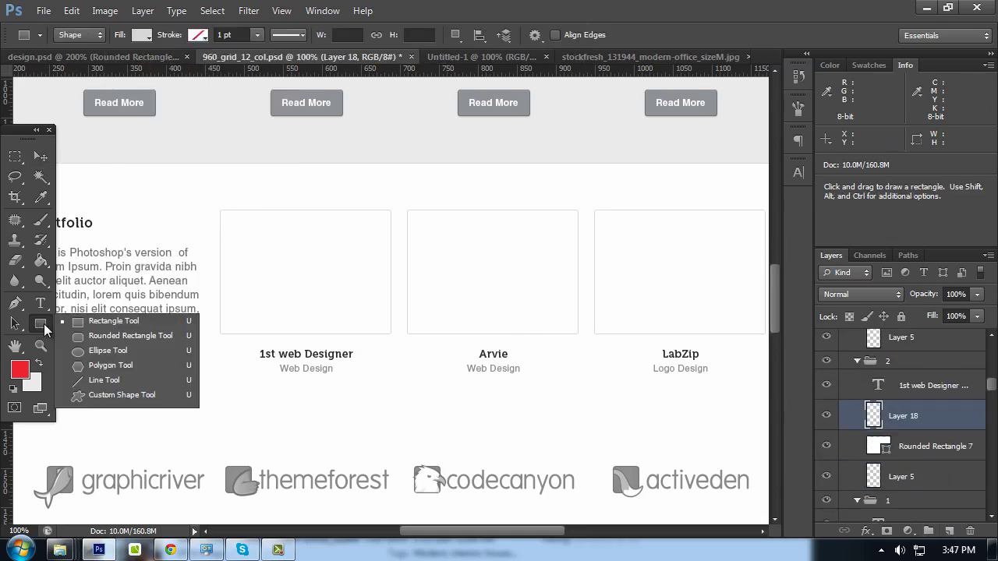
left_click(86, 335)
left_click(369, 252)
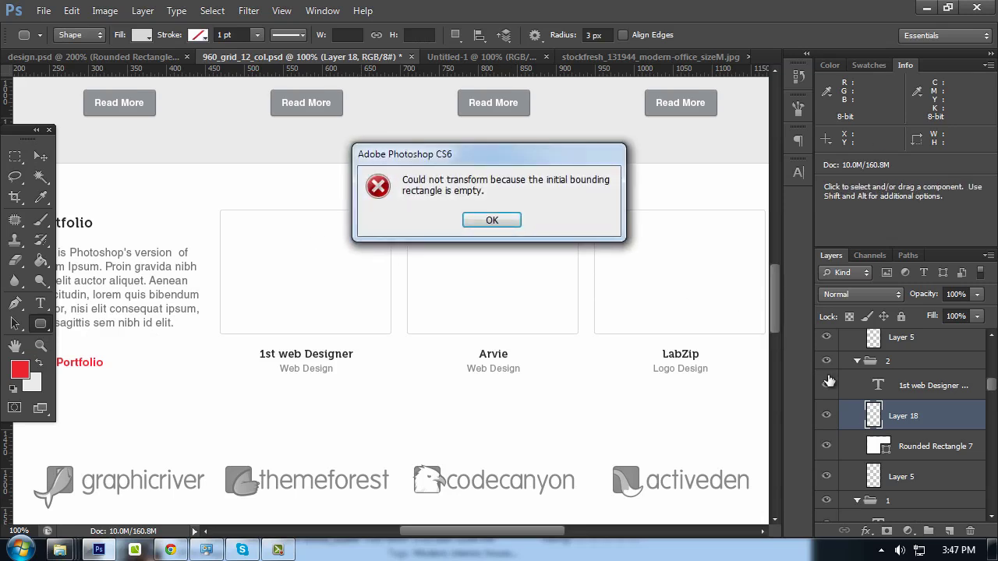
left_click(485, 279)
left_click(891, 447)
key("ctrl+t")
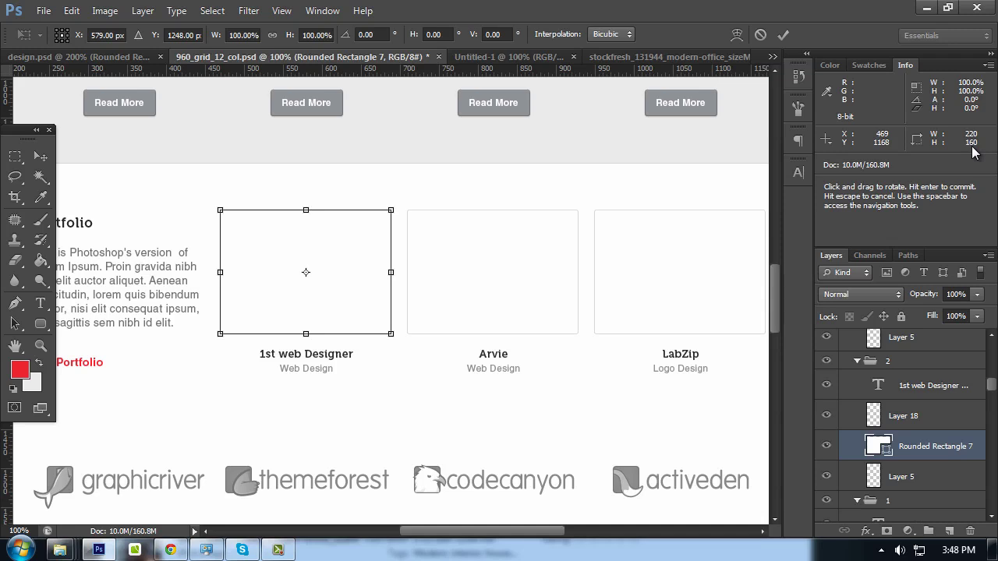
left_click(42, 323)
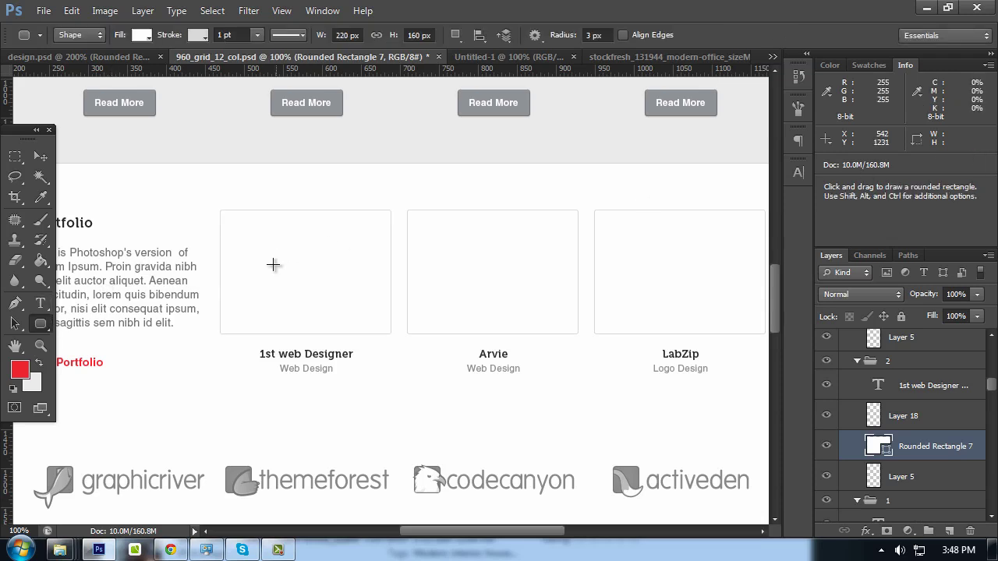
left_click(282, 267)
type("10")
key("Tab")
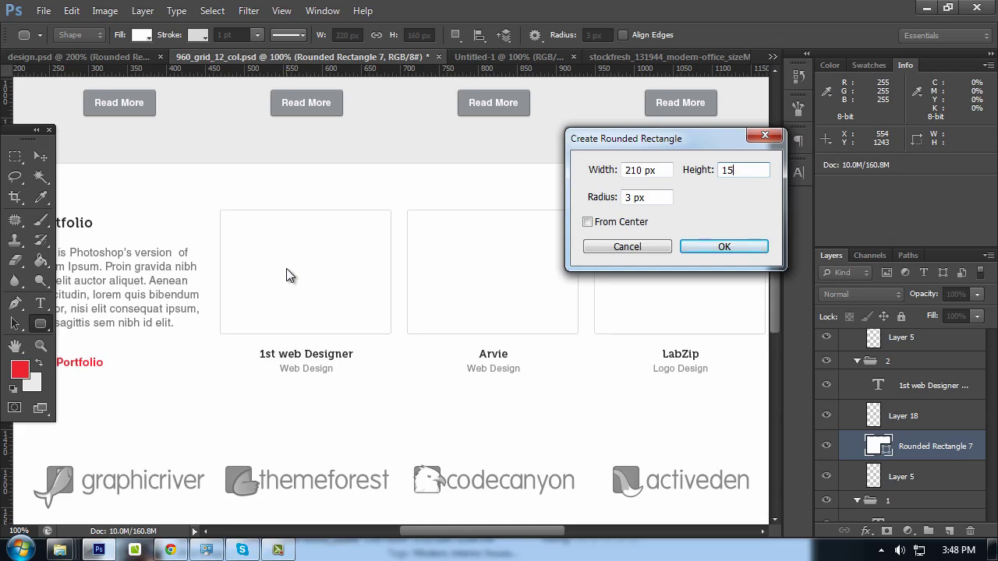
key("Return")
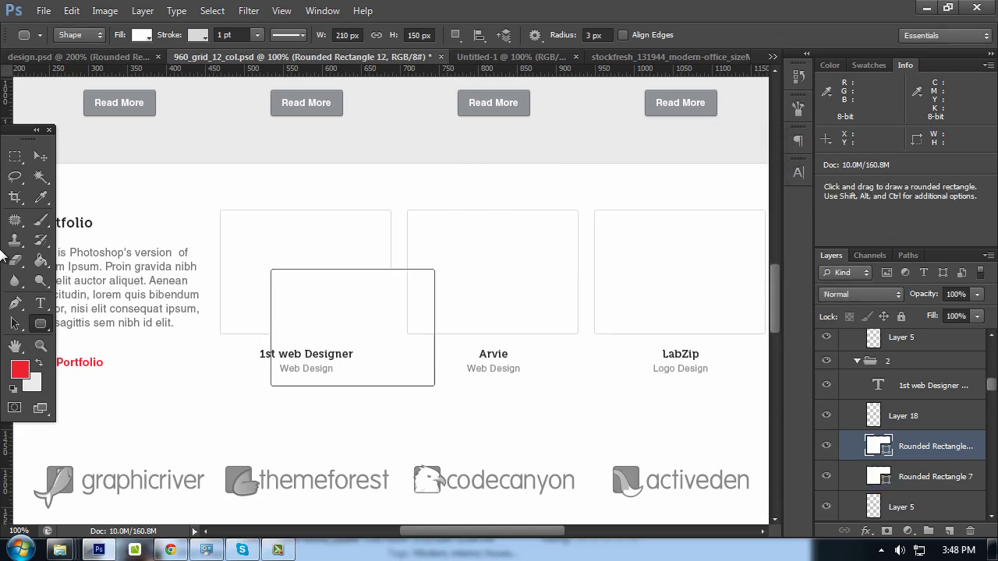
Move the rectangle into the first box and fill it with the Read More grey
left_click(200, 39)
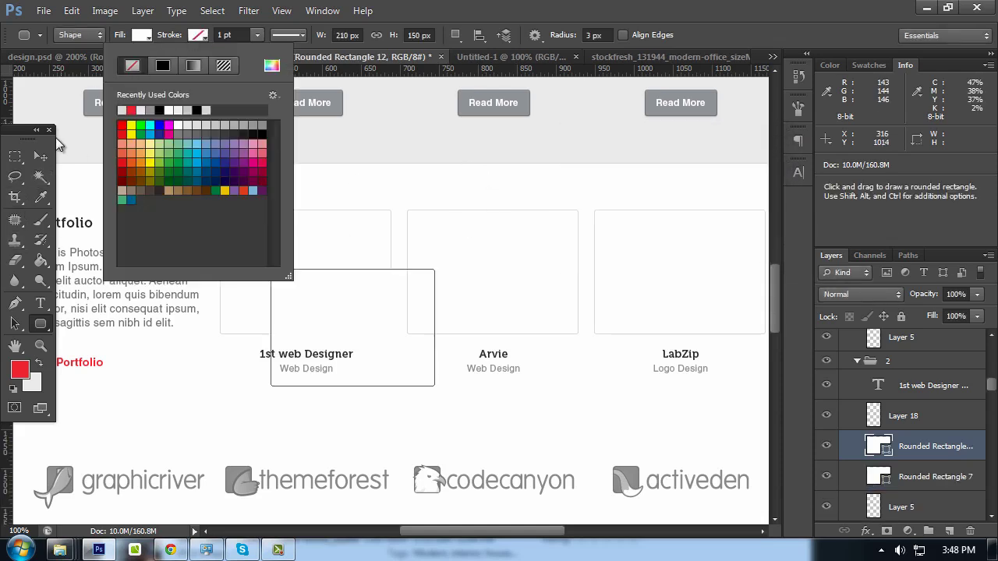
key("v")
mouse_move(335, 280)
left_mouse_down()
mouse_move(307, 256)
mouse_move(317, 247)
left_mouse_up()
double_click(879, 447)
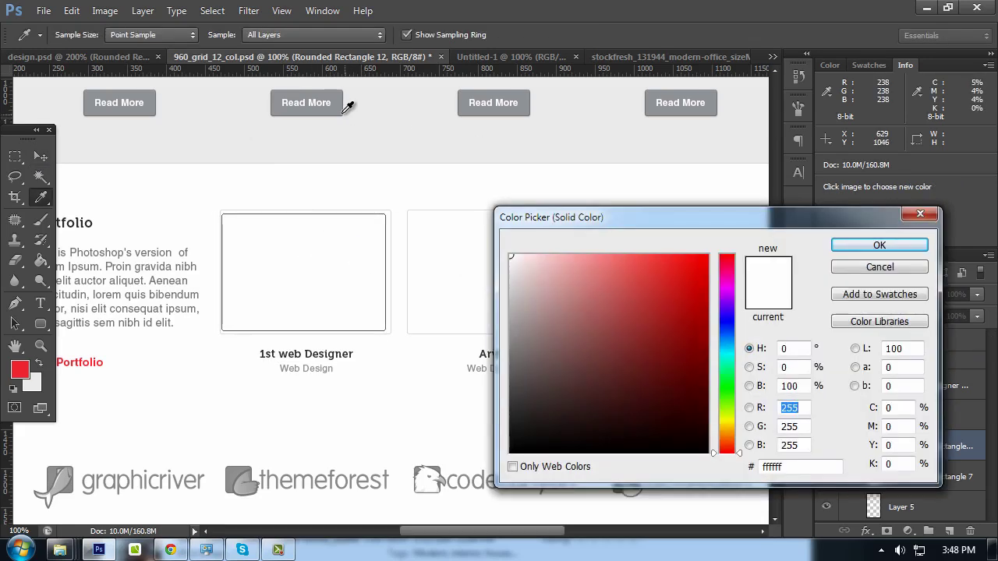
left_click(343, 105)
left_click(855, 248)
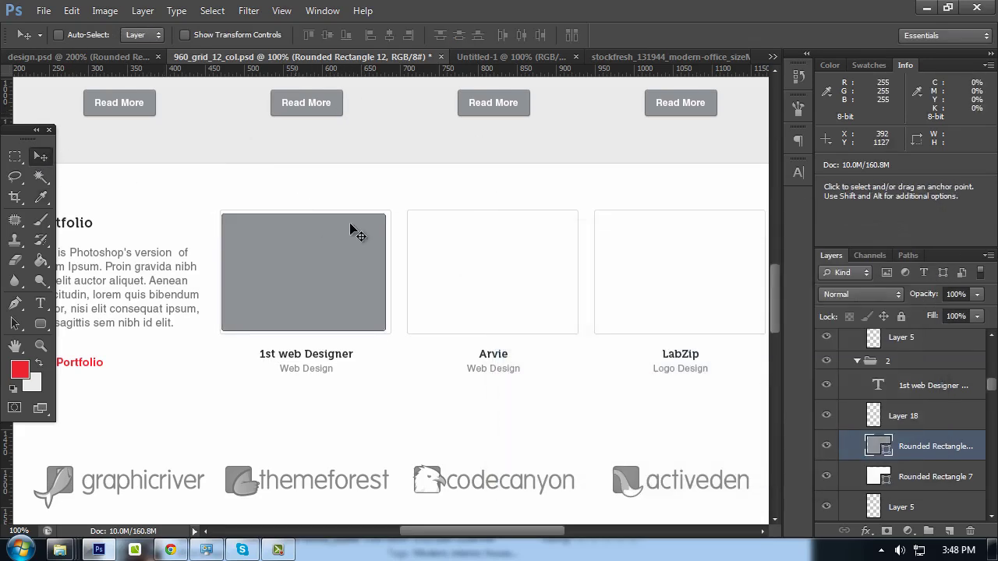
key("Right")
key("Right")
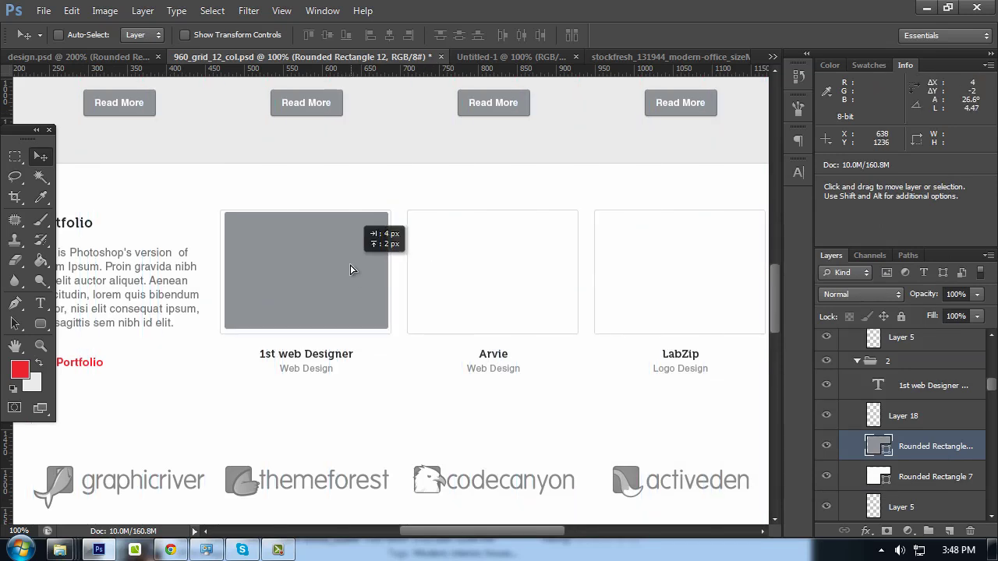
key("Right")
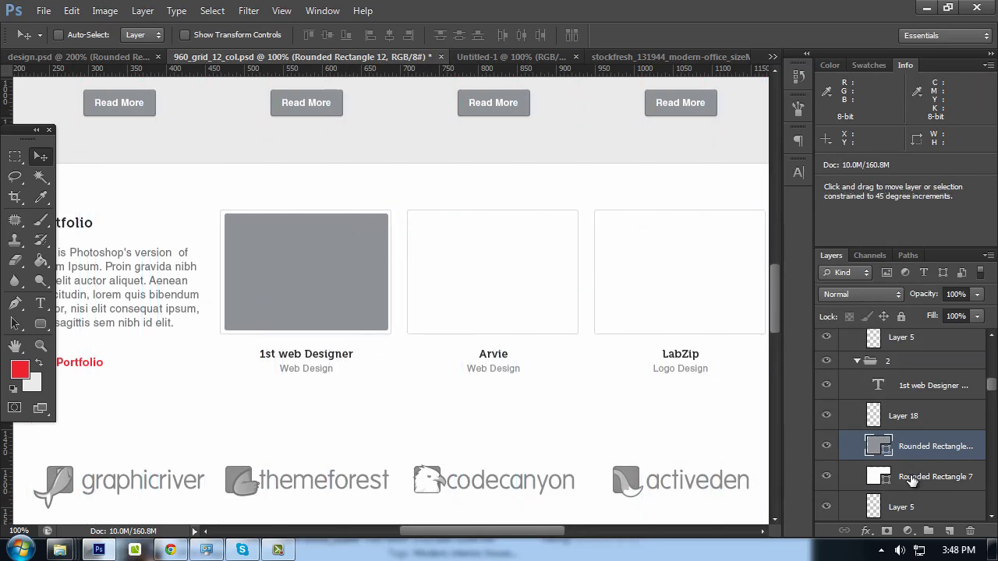
left_click(912, 477, "shift")
Centre the grey rectangle in the first box, then copy it centred into the Arvie box
left_click(389, 35)
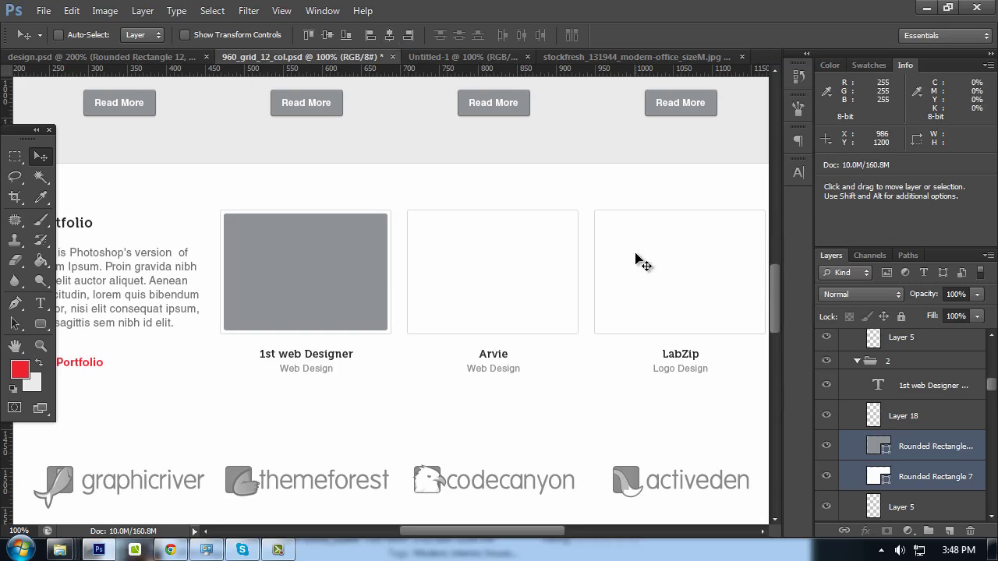
left_click(934, 450)
key("ctrl+j")
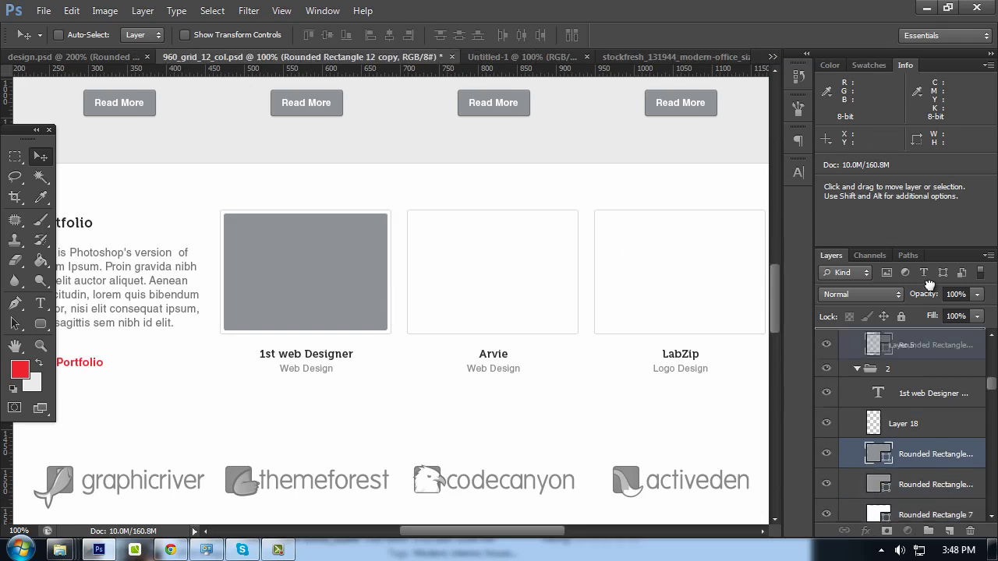
mouse_move(935, 451)
left_mouse_down()
mouse_move(921, 382)
mouse_move(914, 506)
left_mouse_up()
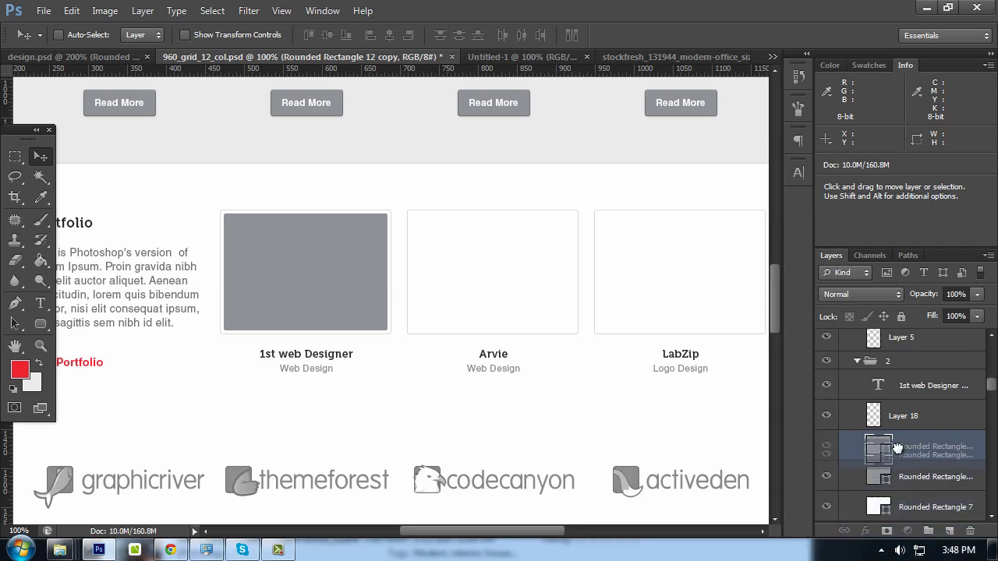
left_click(828, 362)
left_click(828, 361)
scroll(914, 446, "up", 1)
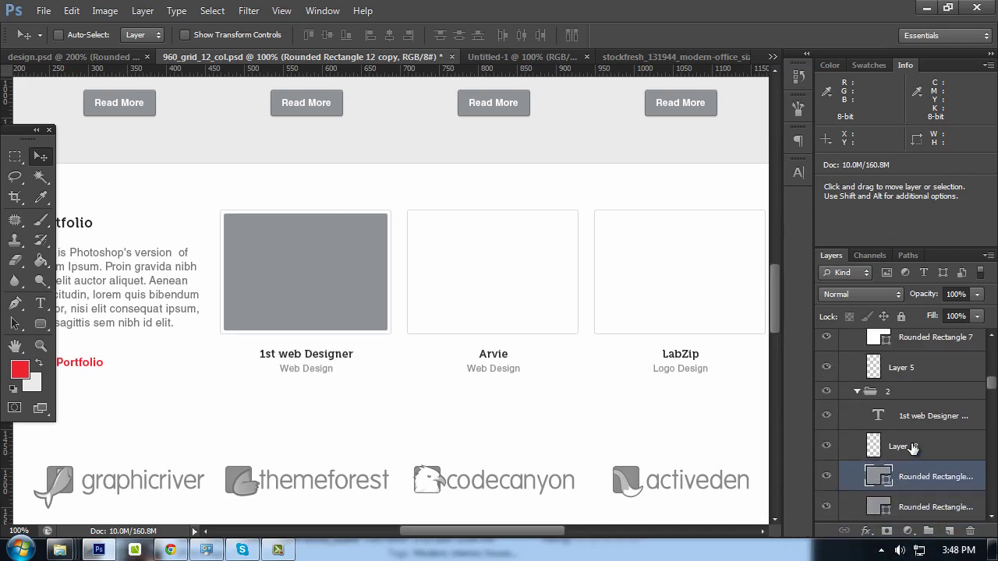
left_click_drag(922, 478, 920, 367)
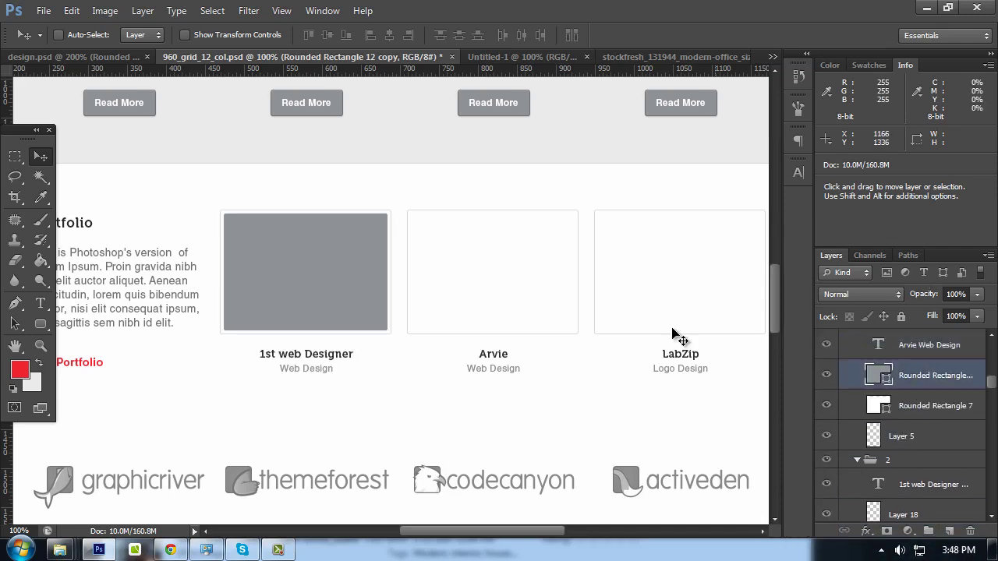
left_click_drag(340, 275, 508, 276)
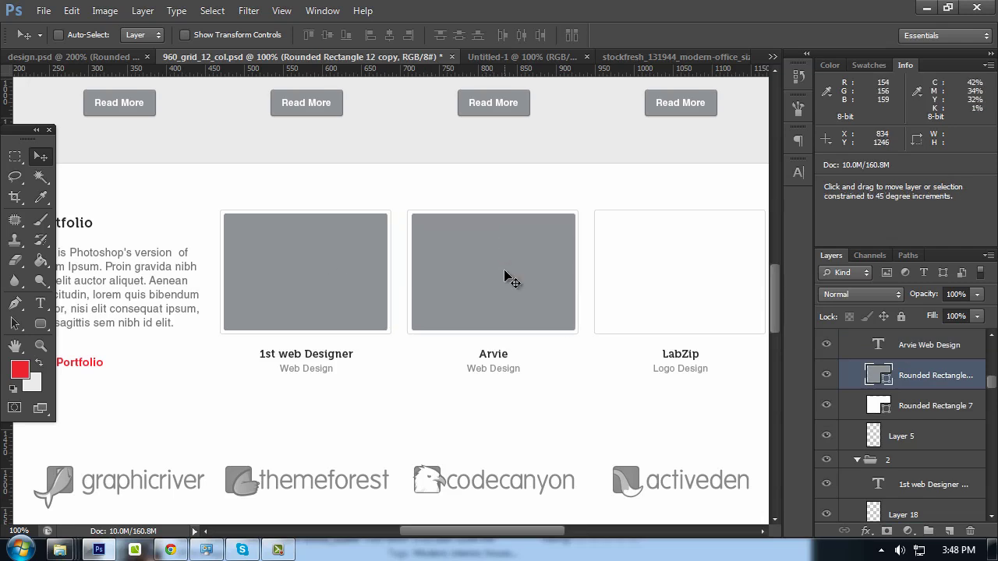
left_click(926, 402, "shift")
left_click(389, 35)
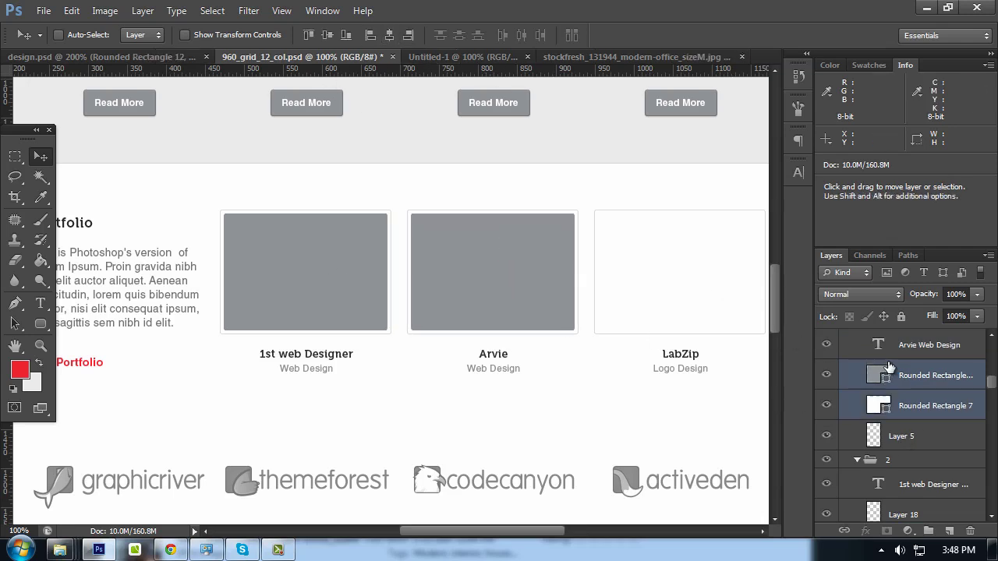
Duplicate the grey rectangle into the LabZip group and centre it on the LabZip box
left_click(943, 377)
key("ctrl+j")
scroll(923, 472, "up", 3)
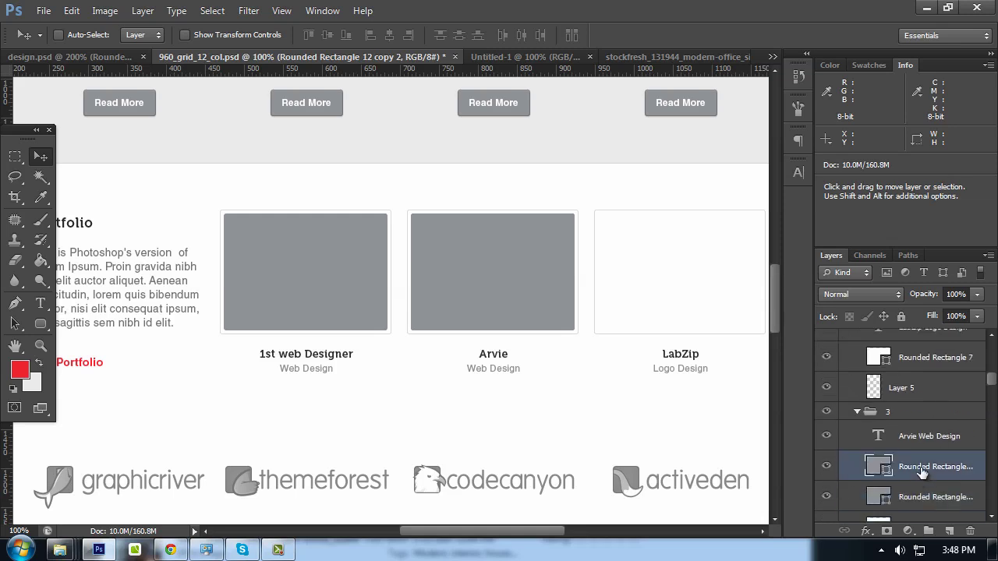
left_click_drag(919, 463, 928, 367)
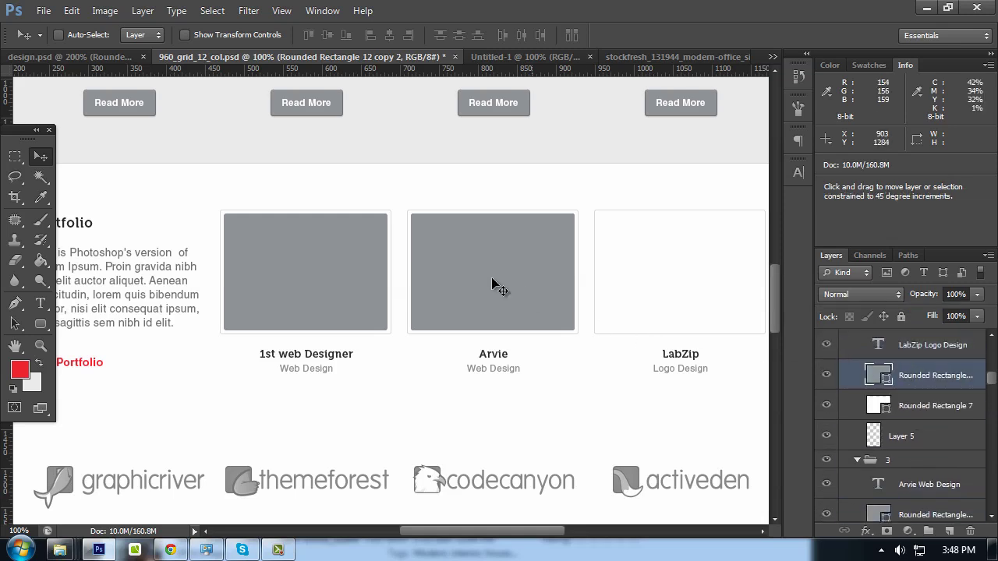
left_click_drag(519, 281, 702, 281)
scroll(519, 221, "right", 3)
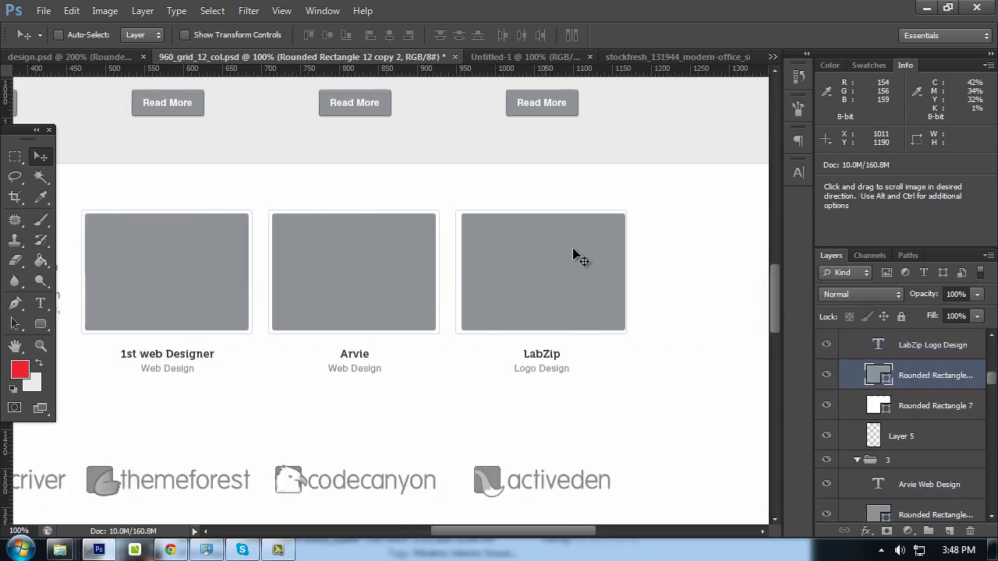
left_click_drag(581, 255, 579, 255)
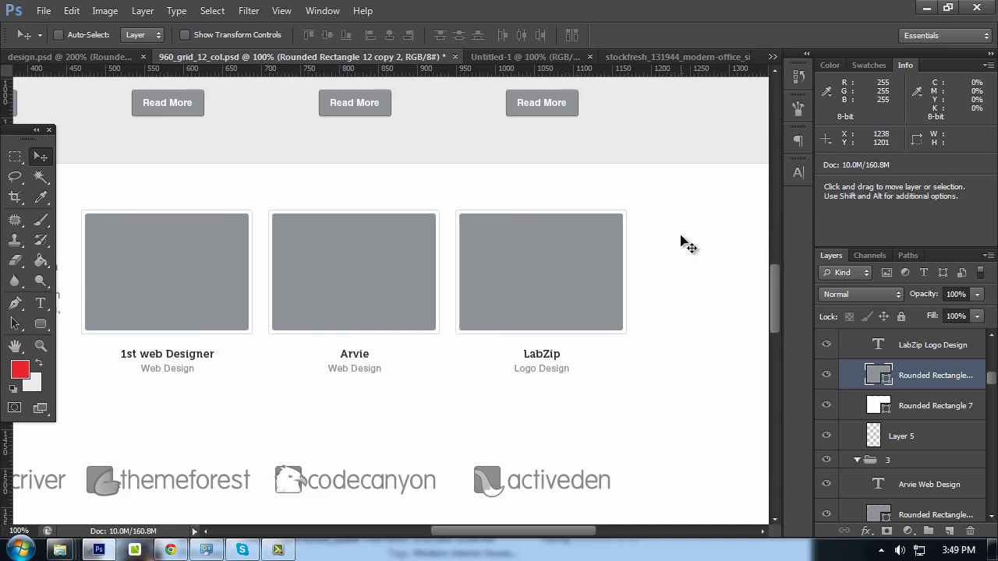
left_click(928, 405, "shift")
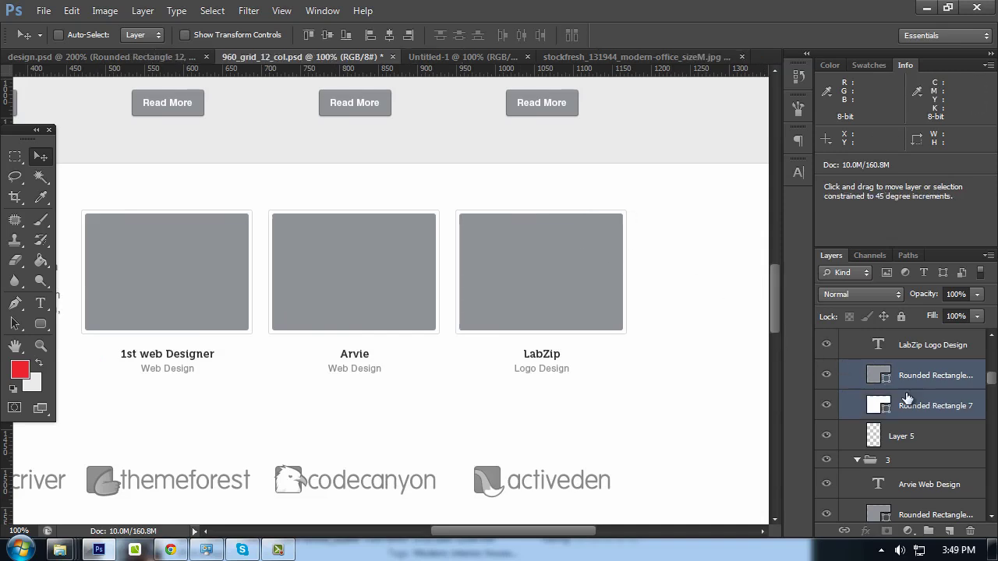
left_click(371, 35)
left_click(389, 36)
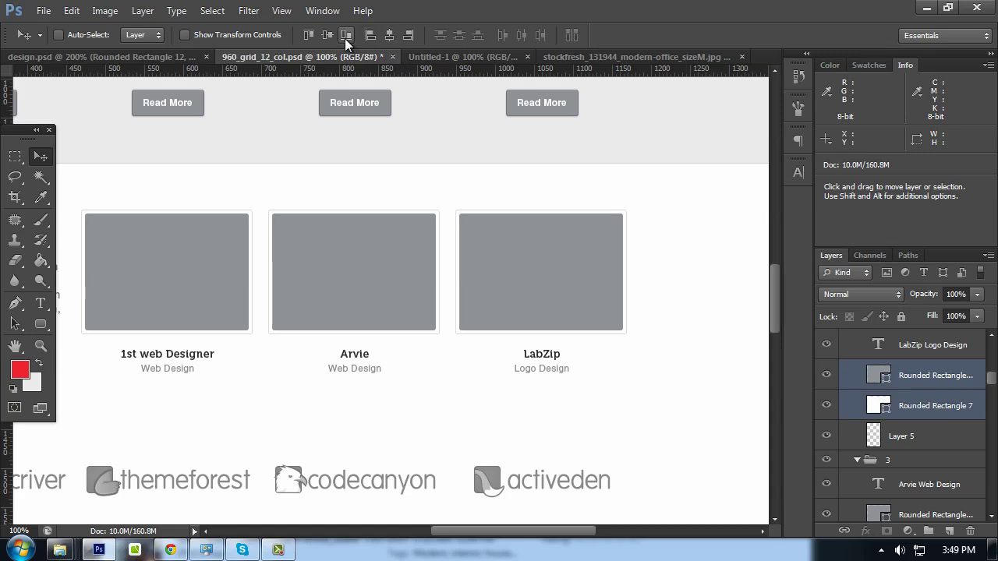
Bring the 1stwebdesigner logo into the mockup and clip it to the first thumbnail
left_click(209, 55)
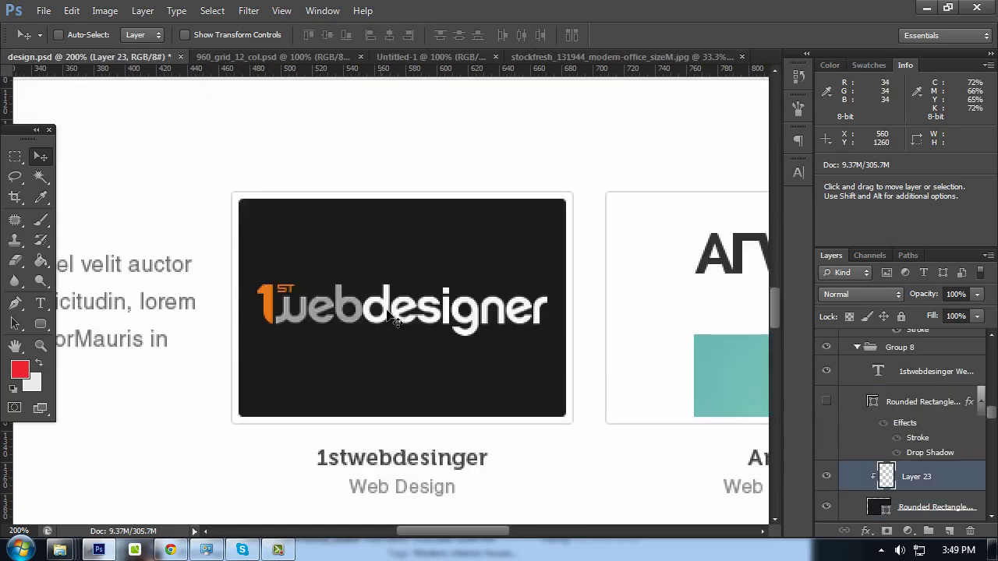
scroll(570, 341, "down", 1)
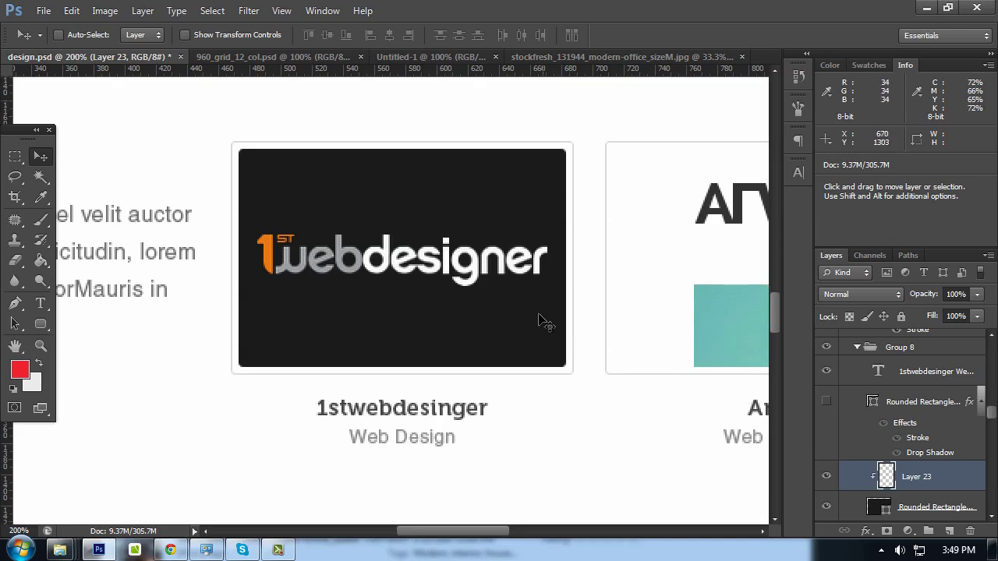
mouse_move(458, 265)
left_mouse_down()
mouse_move(318, 98)
mouse_move(174, 289)
left_mouse_up()
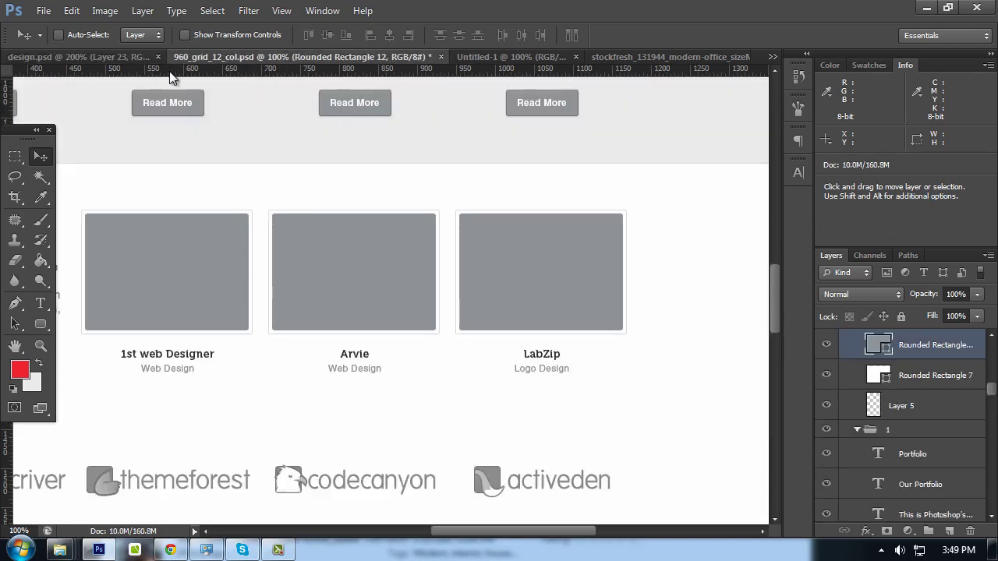
left_click_drag(875, 344, 885, 357)
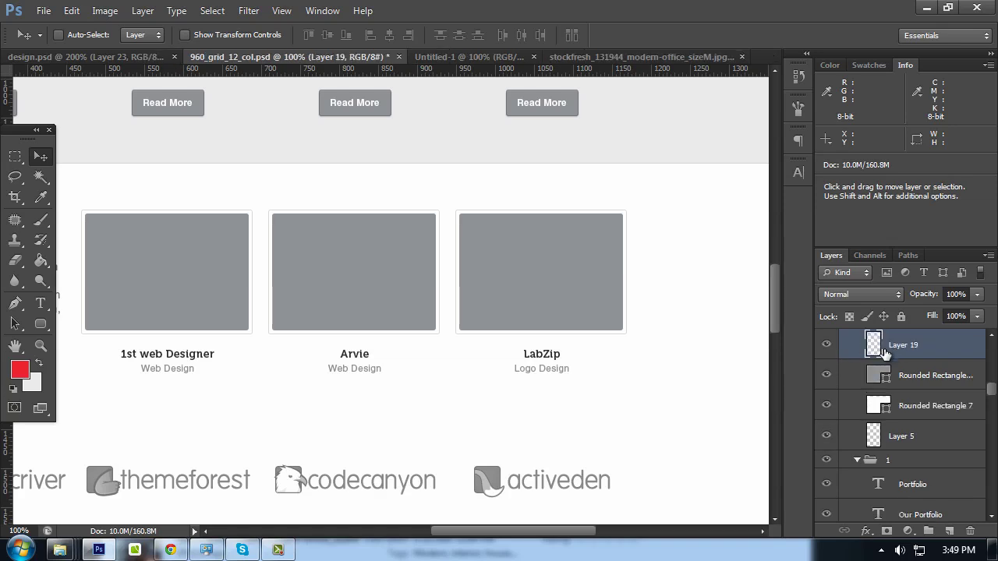
left_click_drag(442, 302, 133, 269)
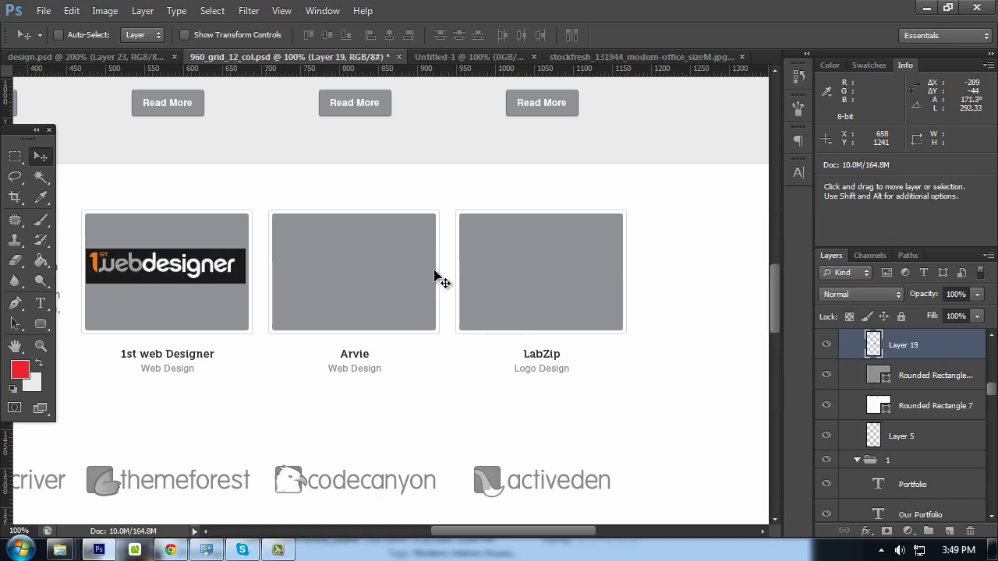
left_click(903, 355, "alt")
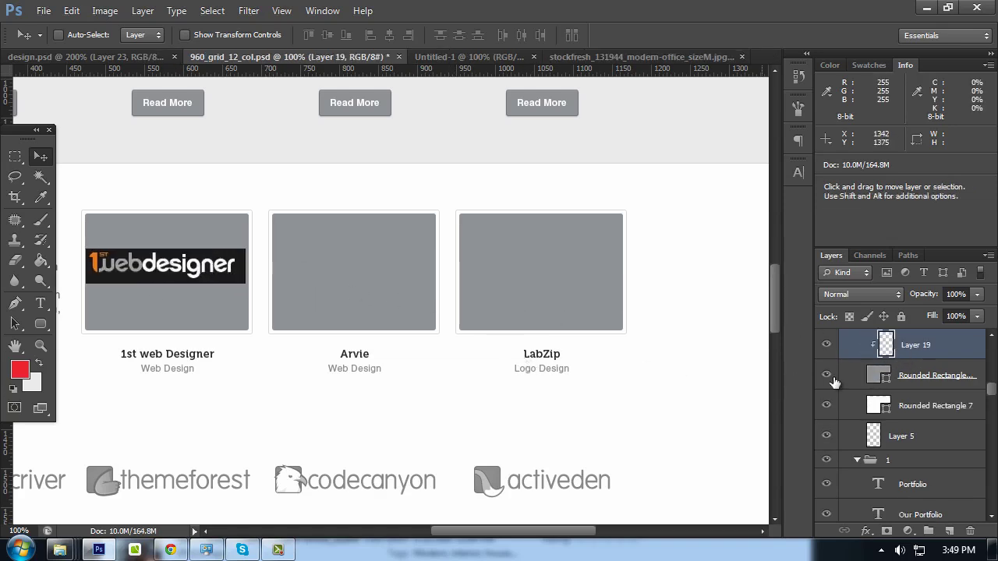
left_click_drag(216, 298, 217, 303)
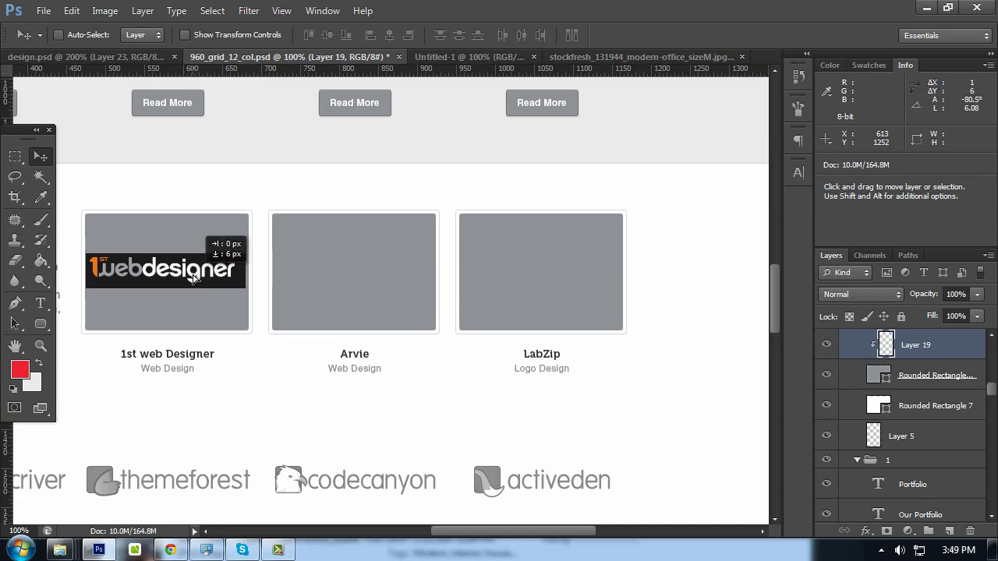
Fill the first thumbnail with the logo's dark #222222 background and adjust the logo's position
double_click(879, 377)
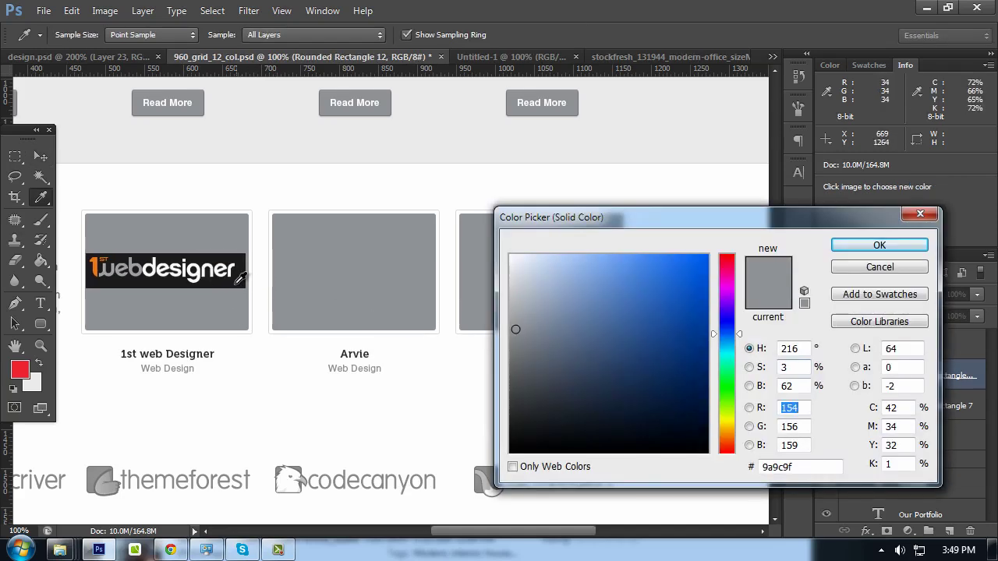
left_click(243, 277)
left_click(869, 246)
left_click_drag(288, 223, 508, 185)
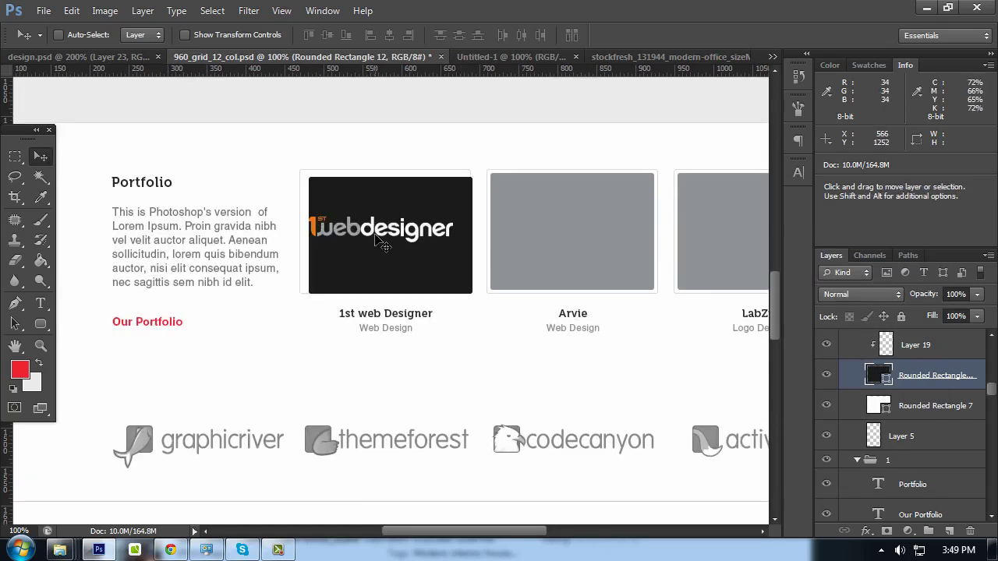
left_click_drag(459, 266, 463, 267)
scroll(538, 264, "right", 3)
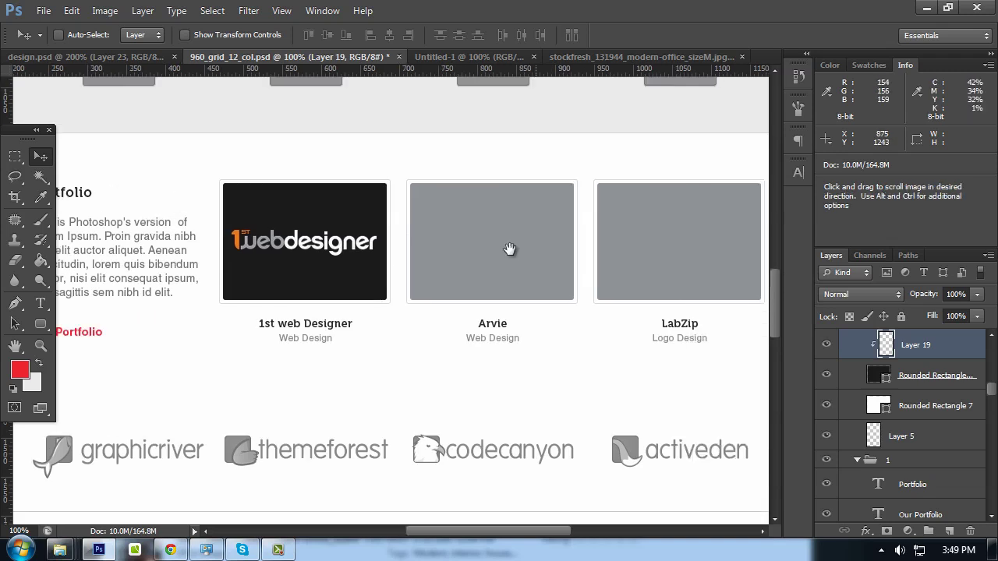
scroll(510, 250, "up", 1)
Bring the Arvie image into the mockup, placed above the second thumbnail shape
left_click(123, 55)
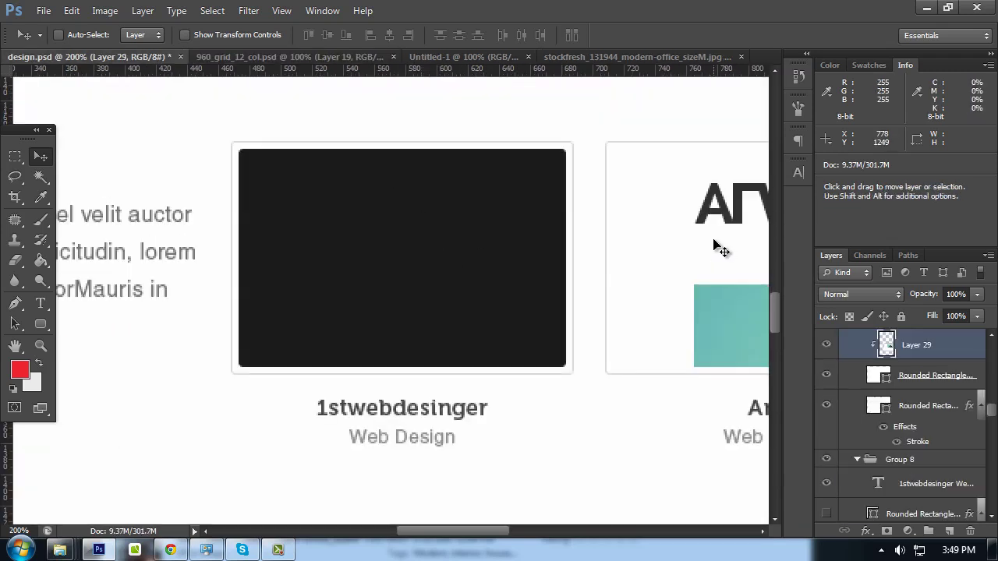
left_click(827, 345)
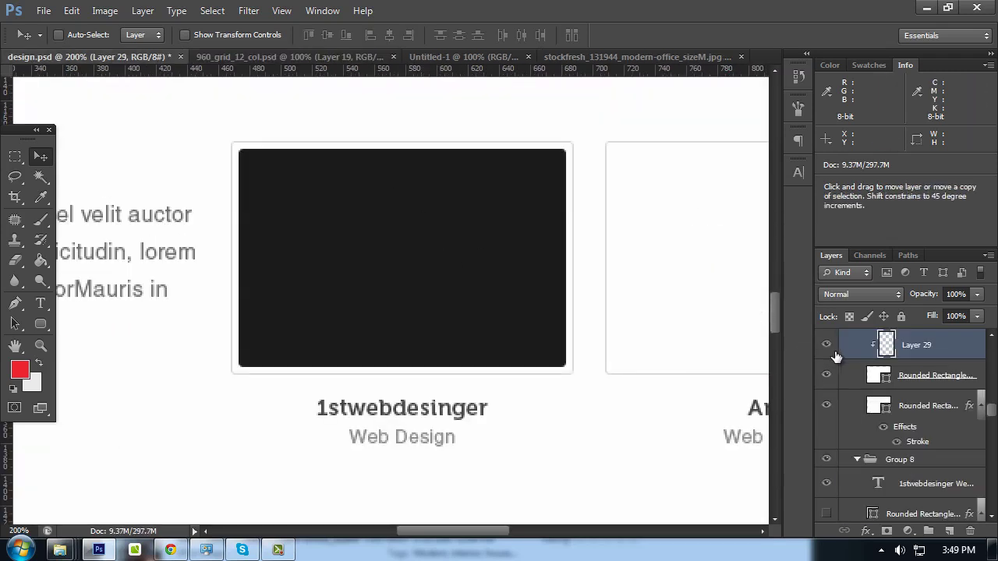
left_click(826, 345)
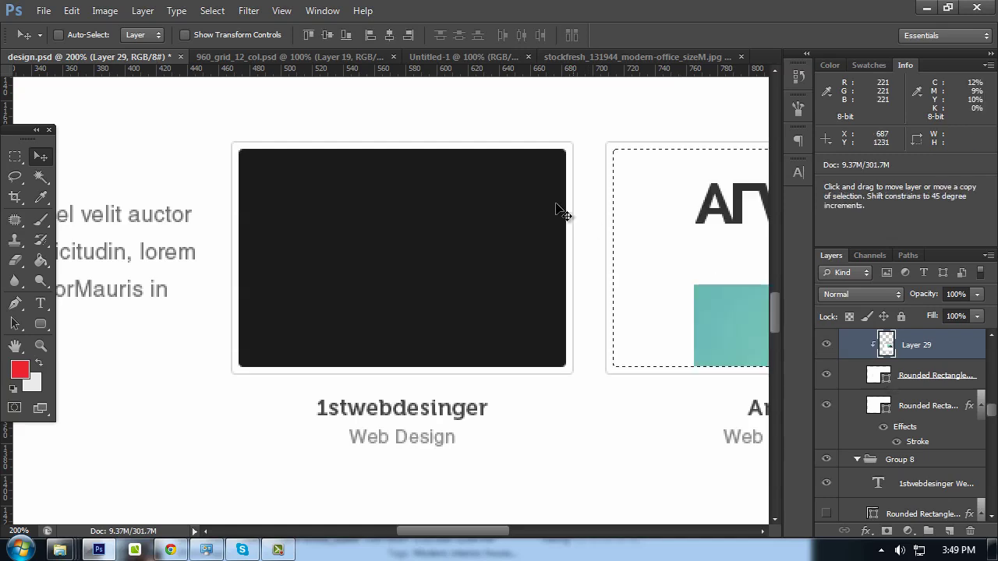
left_click(301, 56)
left_click_drag(376, 141, 477, 272)
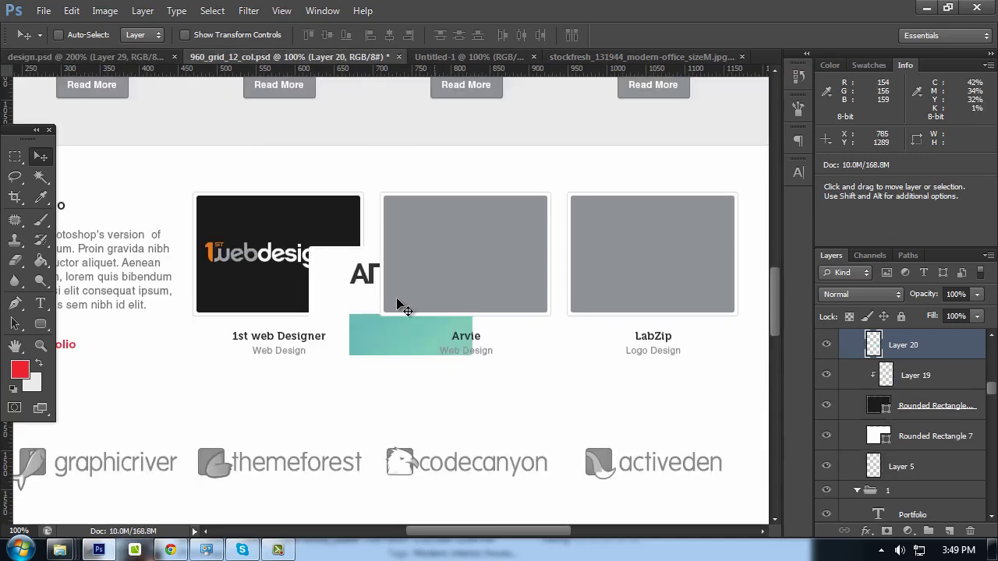
left_click_drag(404, 306, 459, 241)
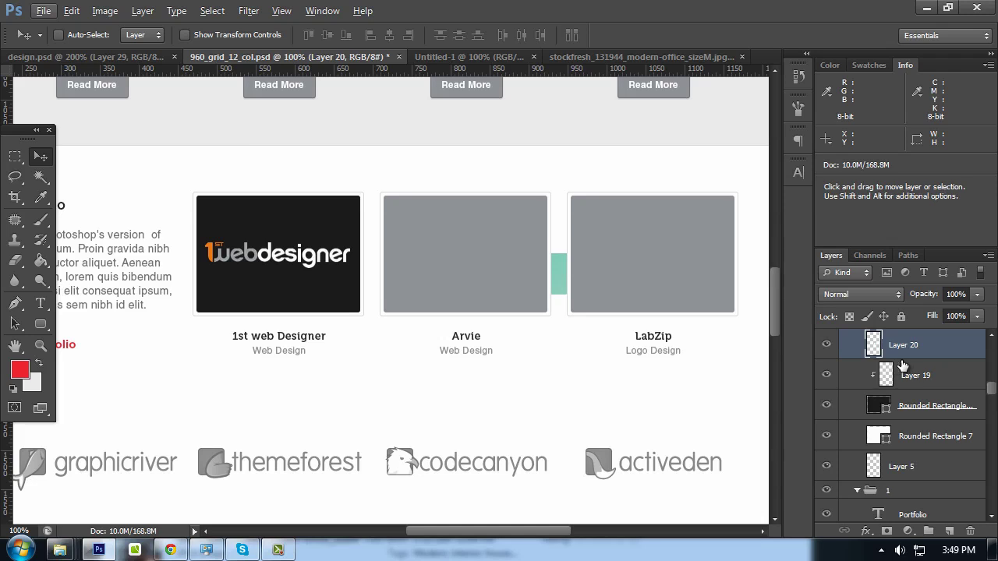
key("ctrl+alt+z")
key("ctrl+alt+z")
left_click(474, 270, "ctrl")
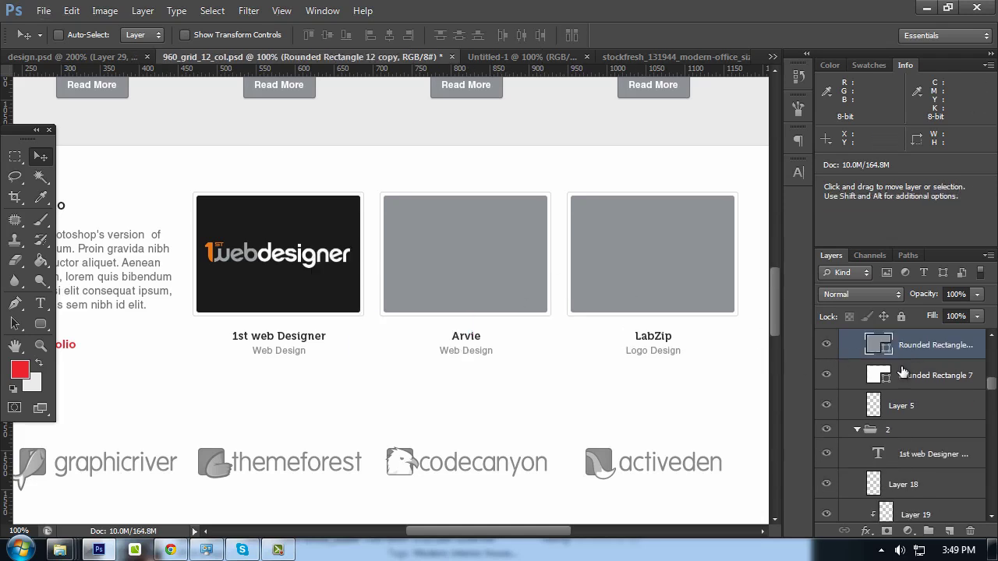
key("ctrl+shift+z")
left_click_drag(451, 293, 528, 249)
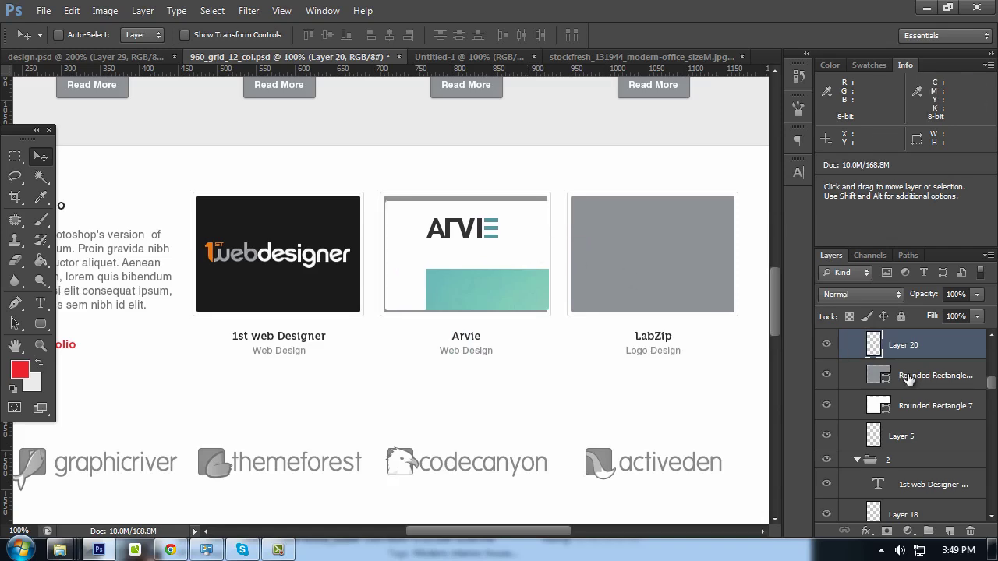
Set the second thumbnail's fill to white and align it within the Arvie card
left_click(755, 338)
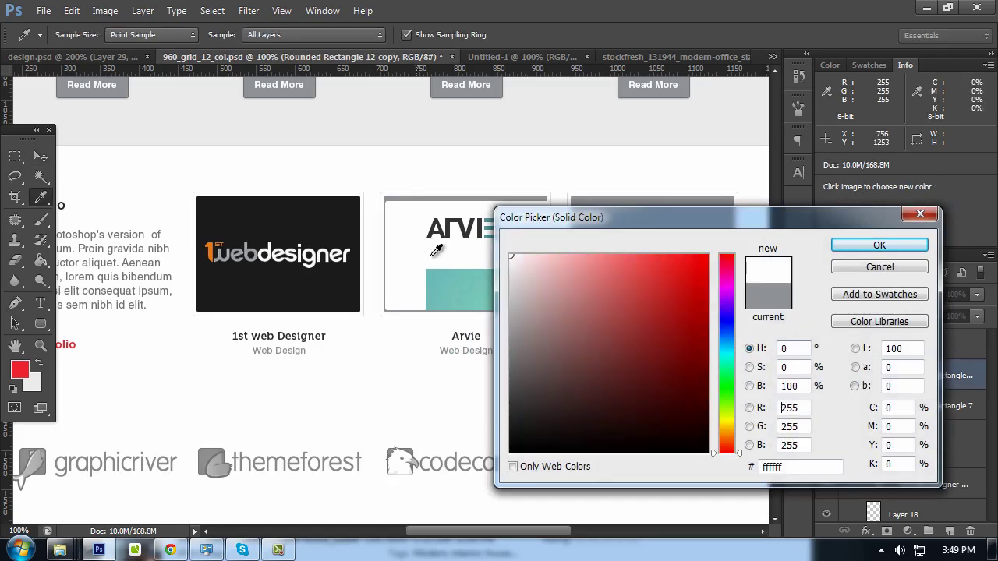
left_click(879, 245)
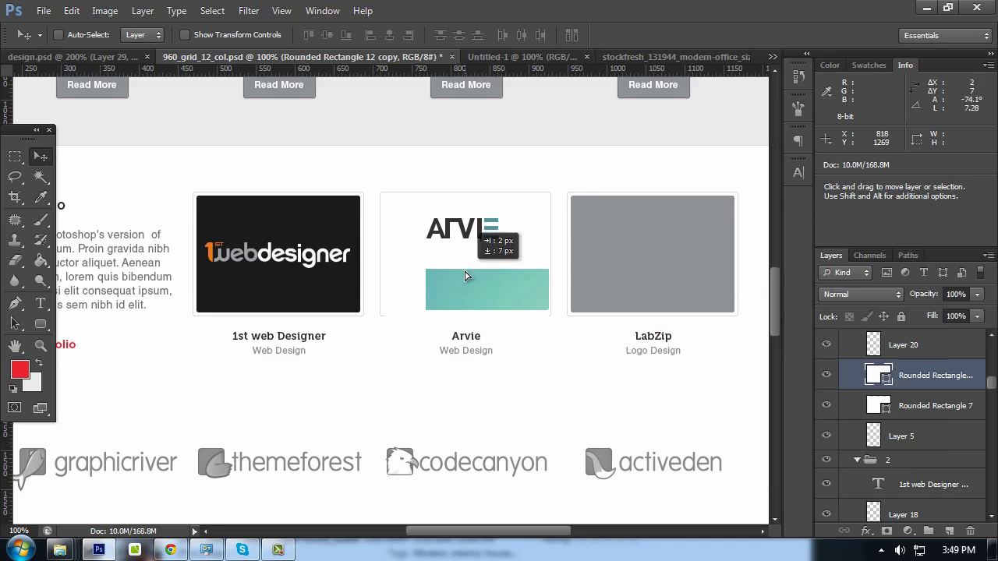
left_click_drag(465, 274, 462, 258)
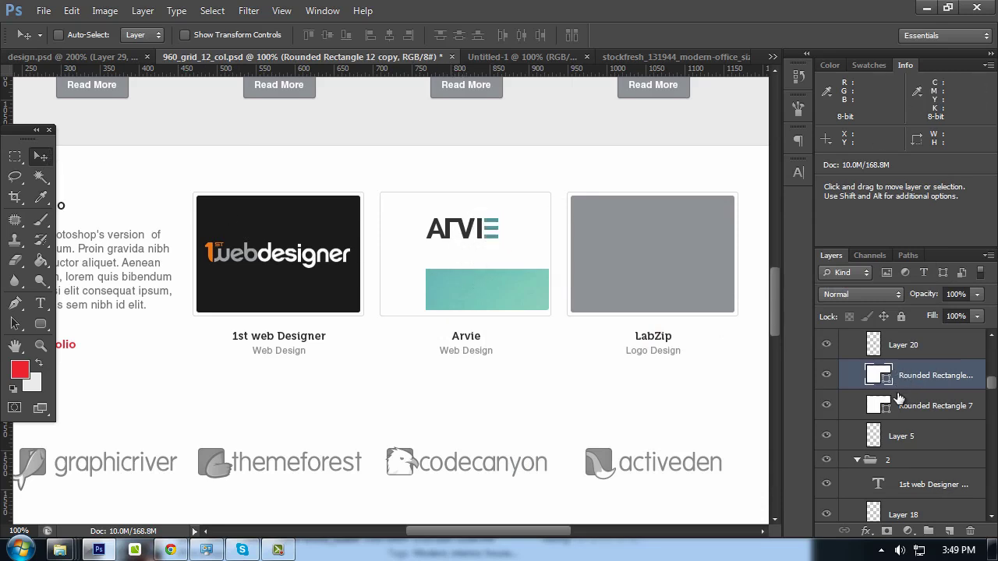
scroll(899, 399, "up", 1)
scroll(903, 410, "up", 1)
mouse_move(527, 314)
left_mouse_down()
mouse_move(482, 276)
mouse_move(485, 288)
left_mouse_up()
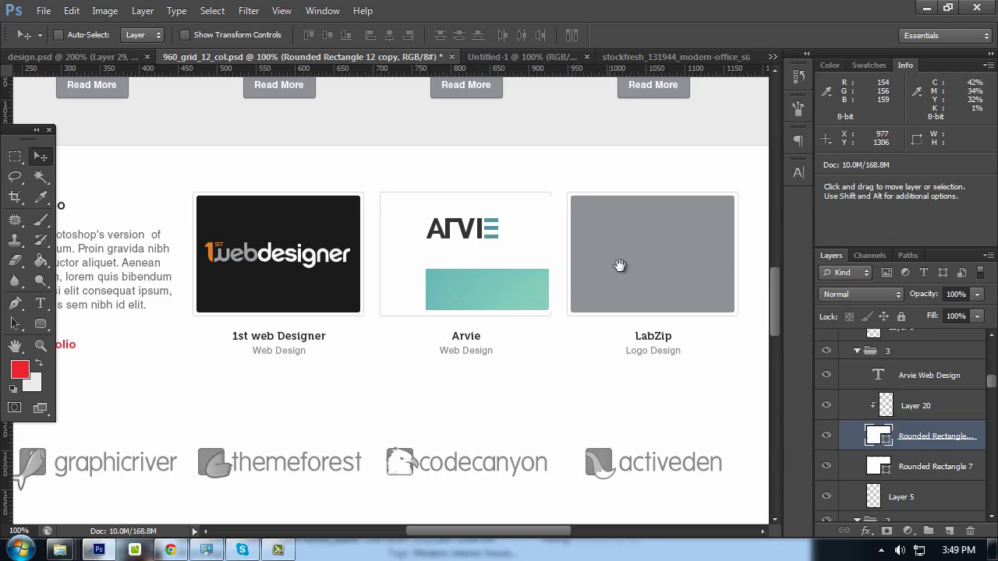
left_click_drag(619, 266, 583, 197)
left_click_drag(484, 171, 499, 172)
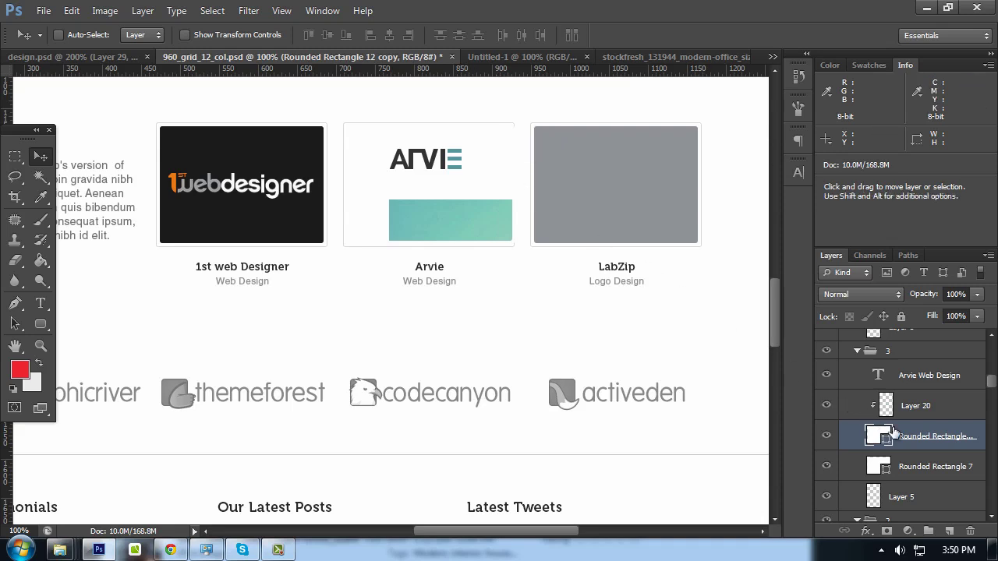
left_click(888, 454, "shift")
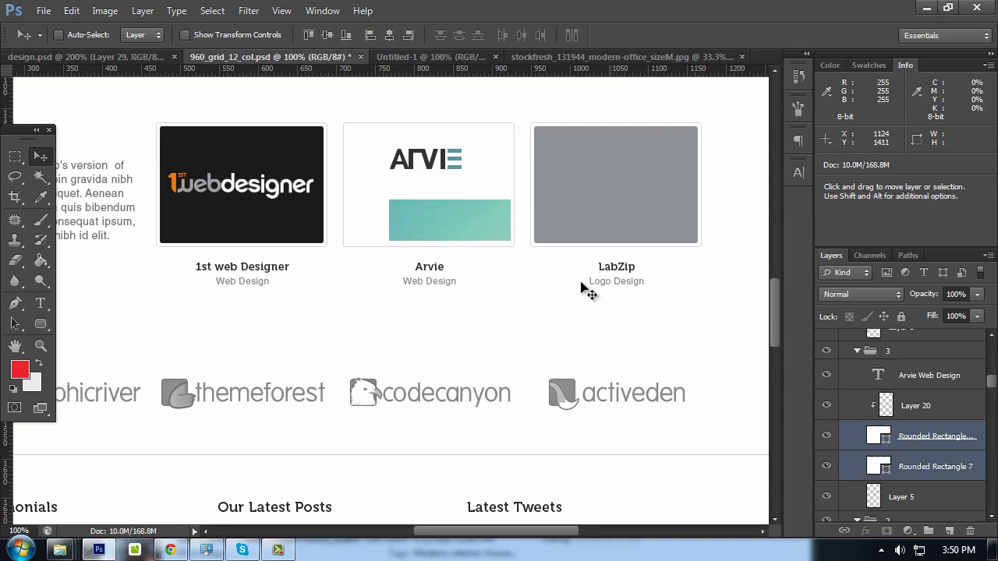
left_click(899, 413)
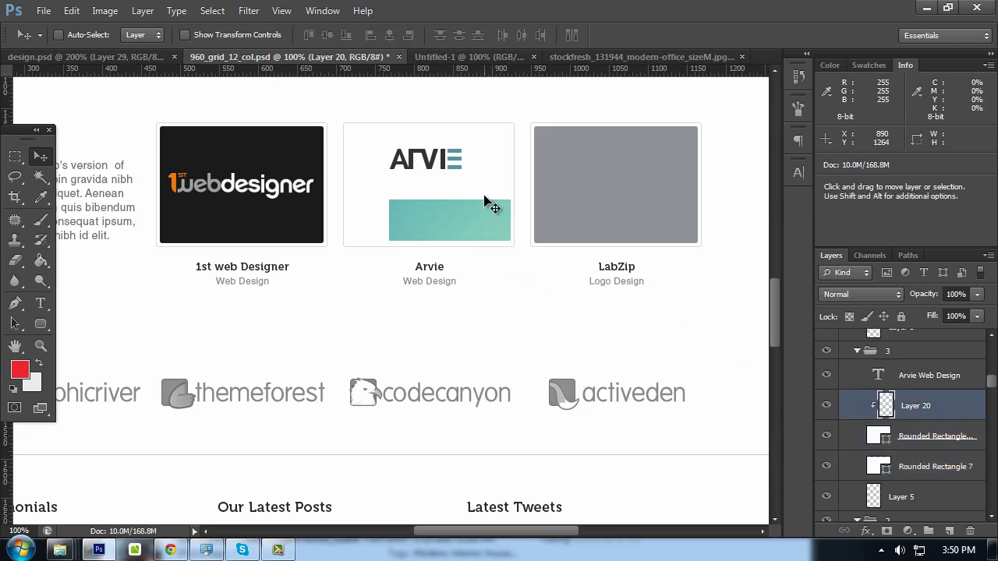
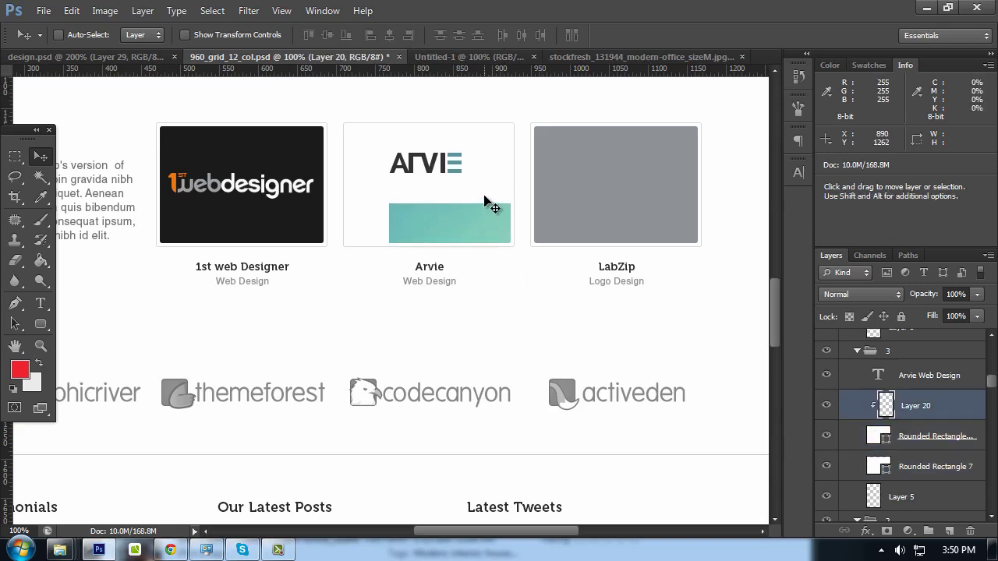
Copy the LabZip flask logo layer (Layer 24) from design.psd into the mockup
left_click(164, 57)
left_click_drag(474, 197, 296, 199)
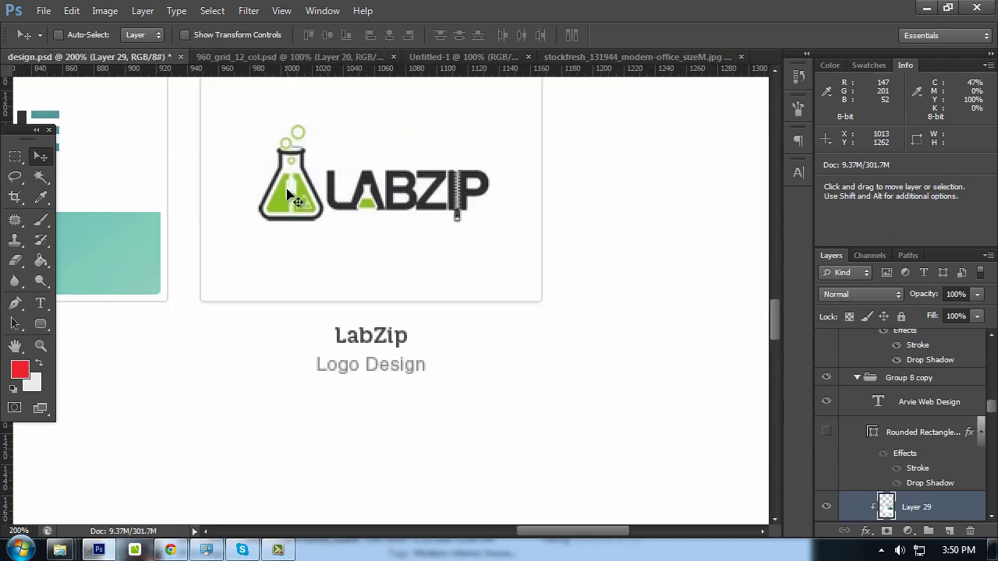
left_click(295, 198, "ctrl")
key("Delete")
key("ctrl+v")
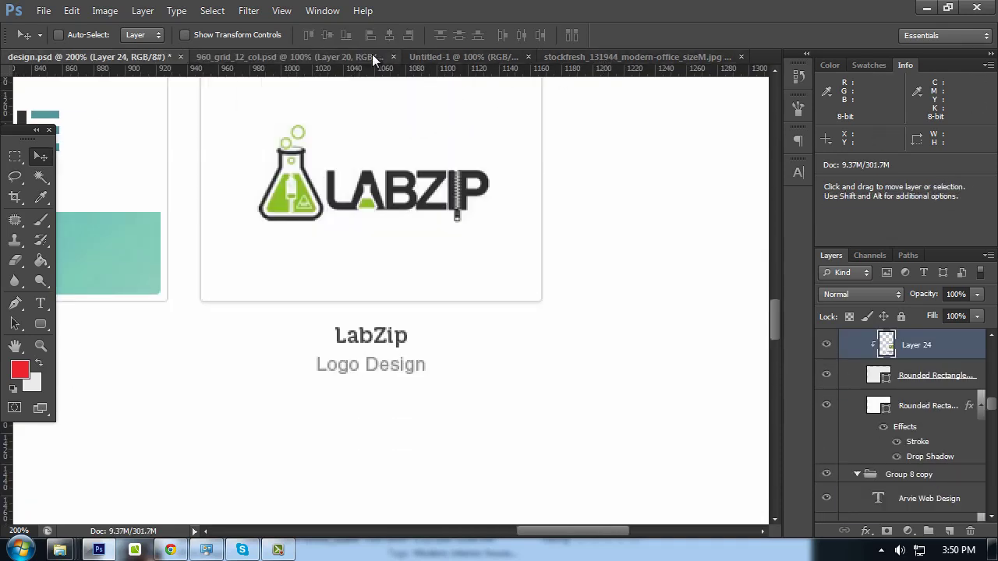
left_click(372, 57)
Fill the grey LabZip portfolio card with white #ffffff
left_click(606, 204, "ctrl")
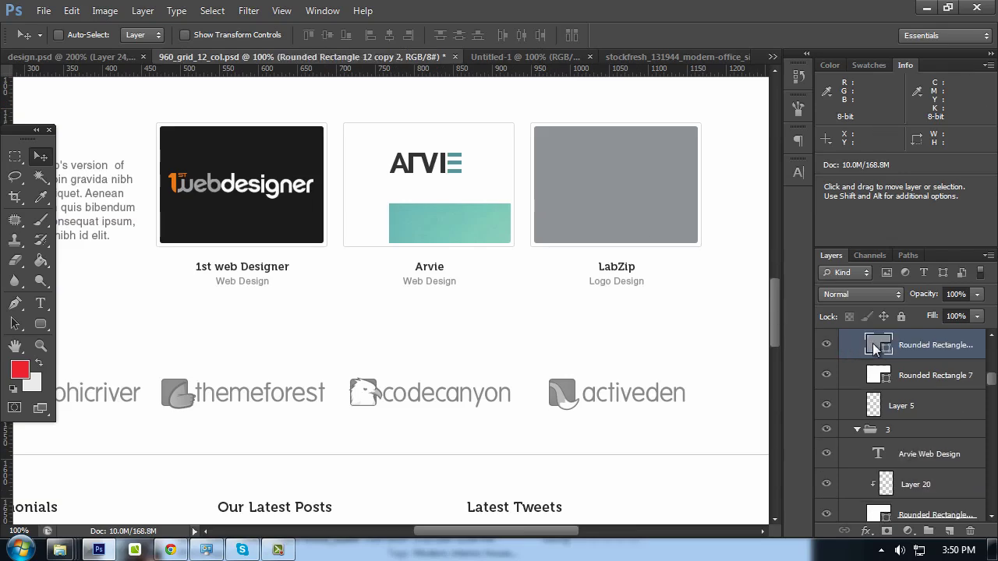
double_click(875, 348)
left_click(511, 256)
left_click(866, 271)
double_click(871, 347)
left_click(511, 256)
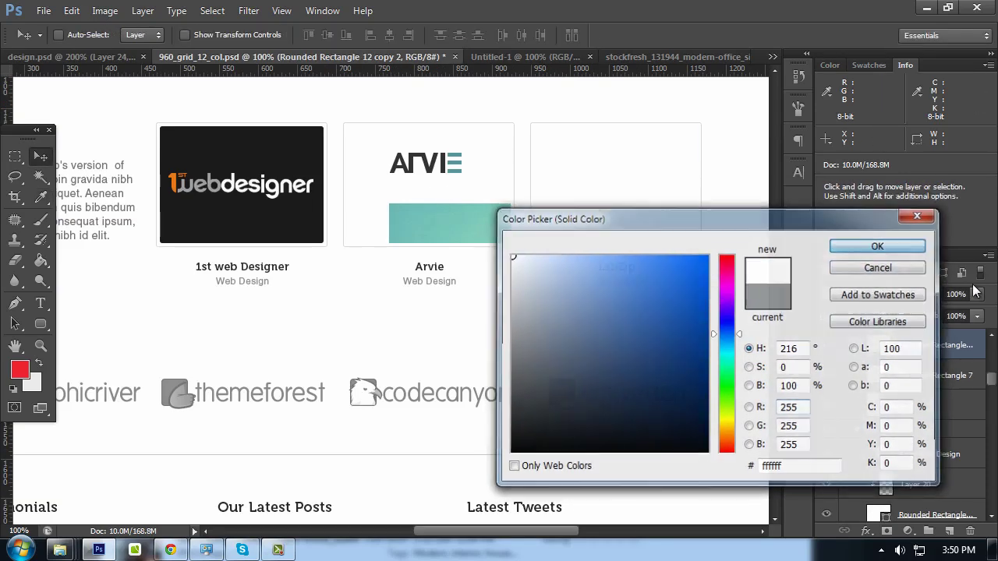
key("Return")
Paste the LabZip logo, clip it into the white card and centre it
key("ctrl+v")
left_click(834, 357, "alt")
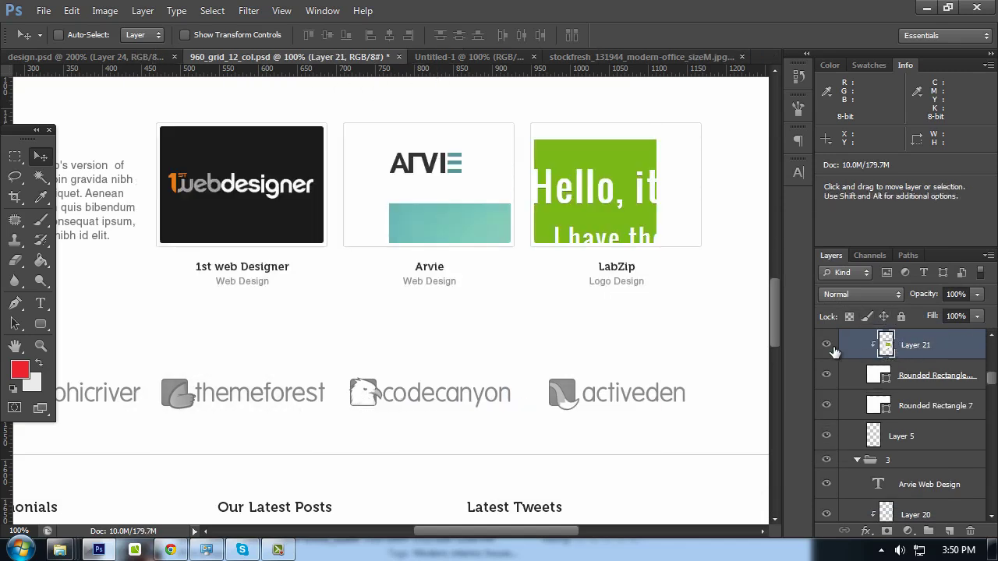
mouse_move(627, 189)
left_mouse_down()
mouse_move(590, 219)
mouse_move(529, 170)
mouse_move(528, 203)
left_mouse_up()
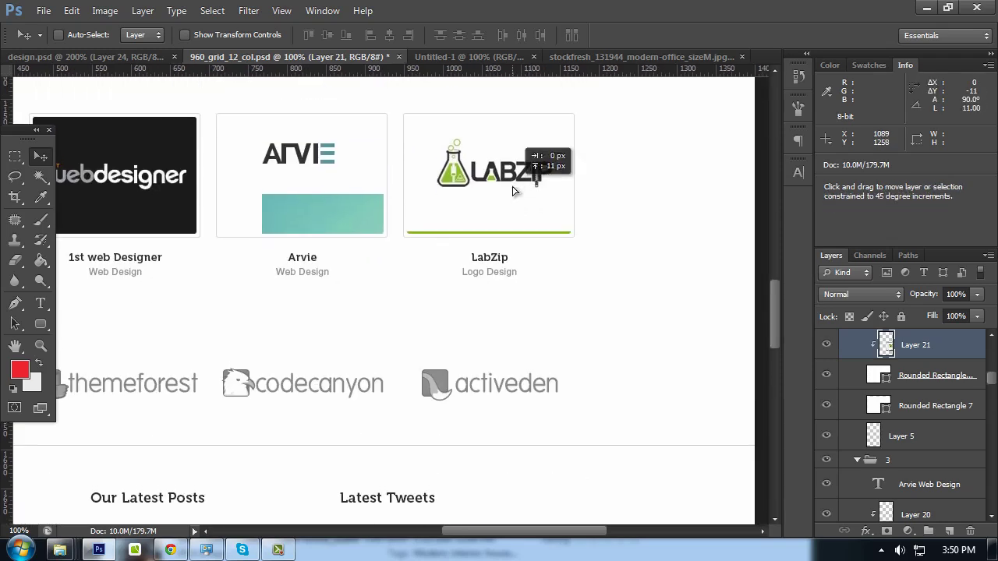
key("Tab")
mouse_move(457, 245)
left_mouse_down()
mouse_move(605, 198)
mouse_move(616, 205)
left_mouse_up()
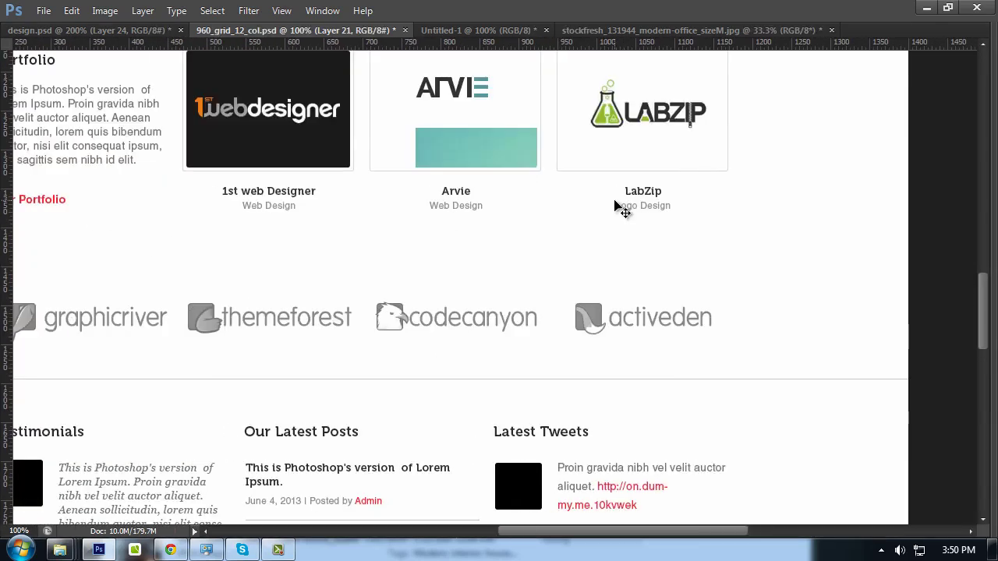
Zoom out to overview the whole mockup, then return to 100% at the header
key("ctrl+minus")
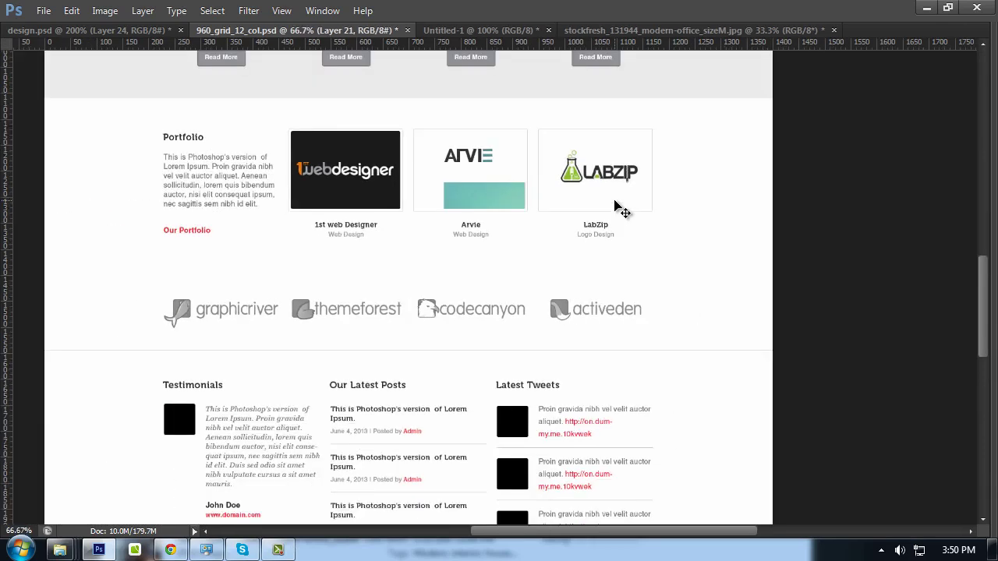
scroll(615, 205, "up", 2)
scroll(615, 205, "up", 3)
scroll(615, 205, "up", 5)
scroll(616, 205, "up", 3)
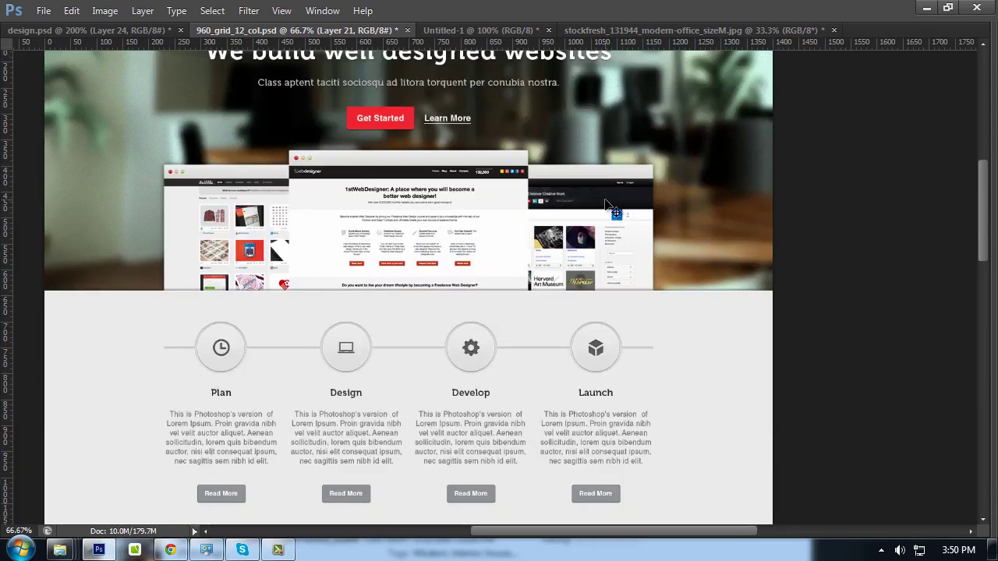
scroll(612, 205, "up", 3)
scroll(608, 203, "up", 2)
scroll(609, 211, "down", 1)
scroll(611, 222, "down", 1)
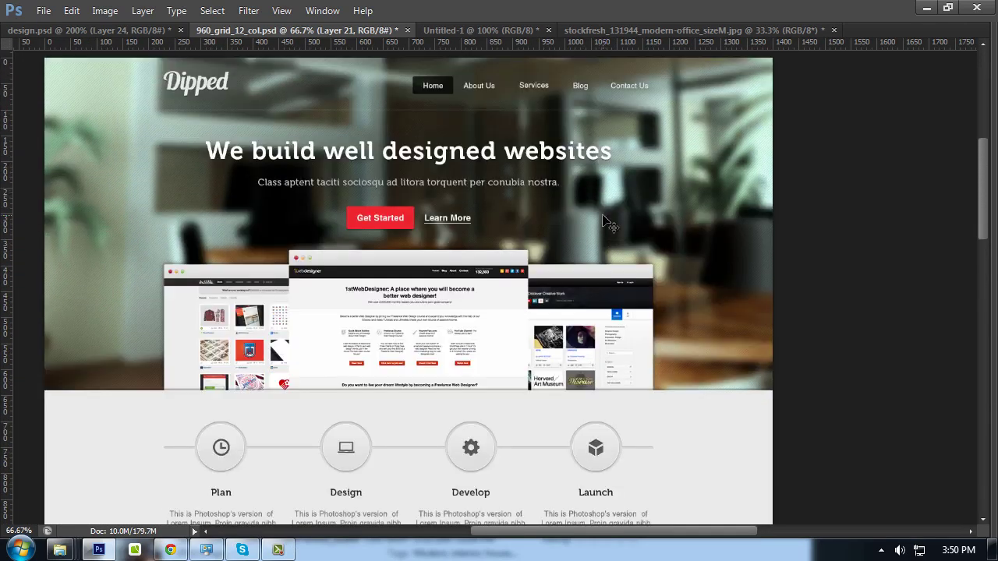
key("ctrl+plus")
key("Tab")
scroll(546, 266, "down", 3)
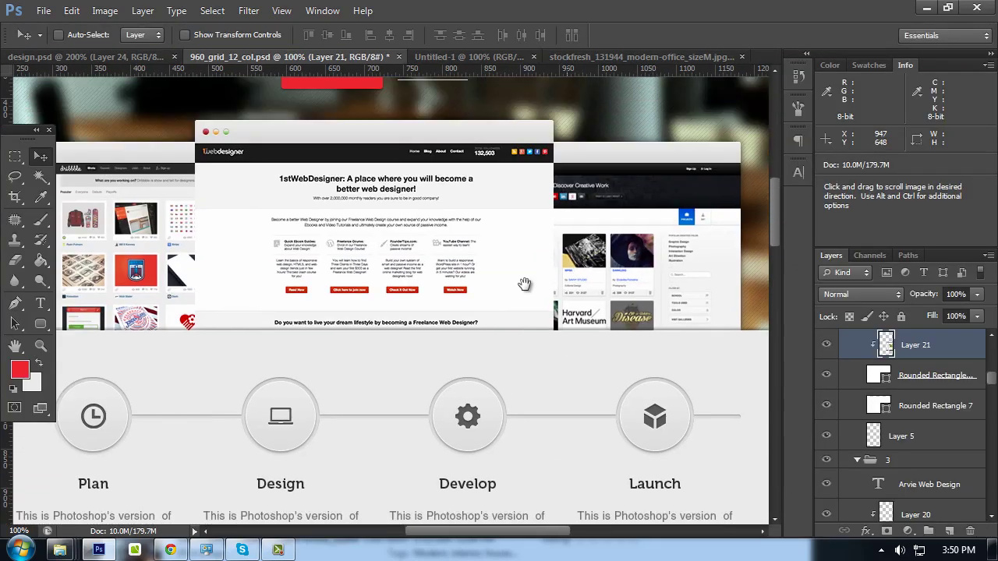
key("Home")
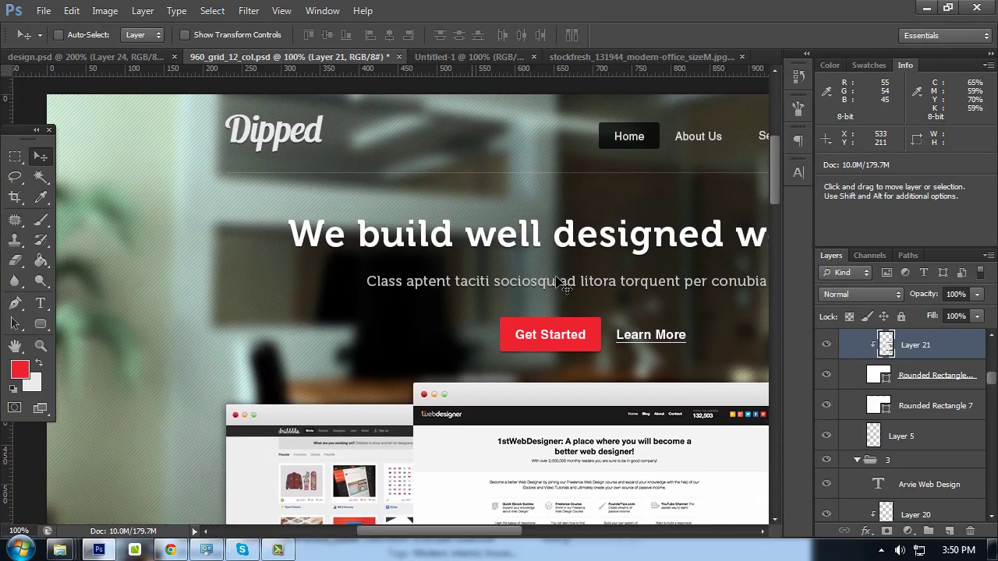
Scroll the full-width mockup from the Dipped header down the page, with rulers shown
key("Tab")
left_click_drag(486, 325, 365, 306)
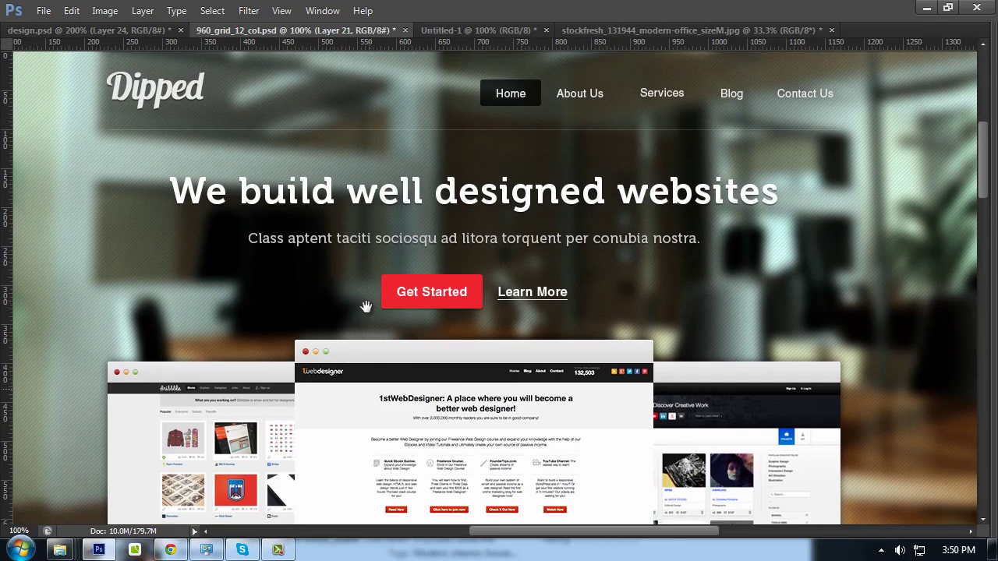
scroll(366, 307, "down", 5)
scroll(390, 312, "down", 3)
scroll(397, 317, "down", 5)
scroll(395, 366, "down", 3)
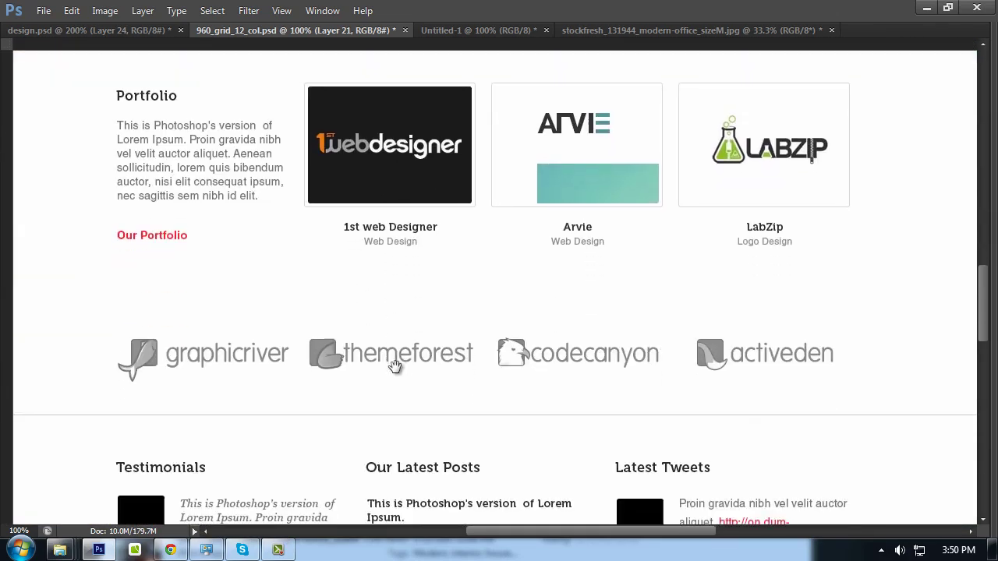
key("ctrl+r")
scroll(394, 257, "down", 3)
scroll(395, 257, "down", 2)
scroll(395, 256, "down", 1)
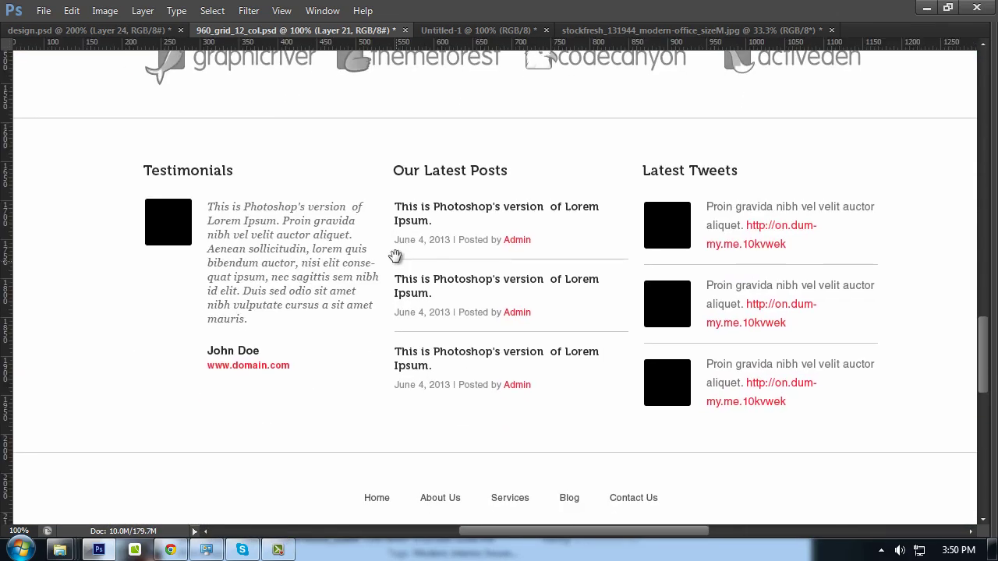
scroll(395, 257, "down", 1)
key("Tab")
Scroll design.psd down to its testimonials, blog and Twitter feed section
left_click(117, 53)
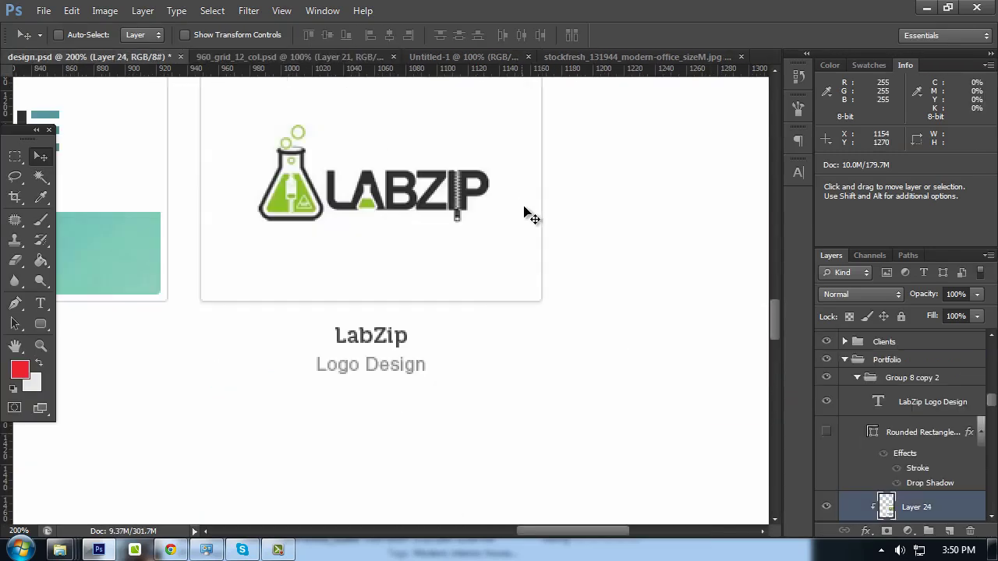
scroll(442, 251, "down", 2)
key("ctrl+minus")
key("ctrl+minus")
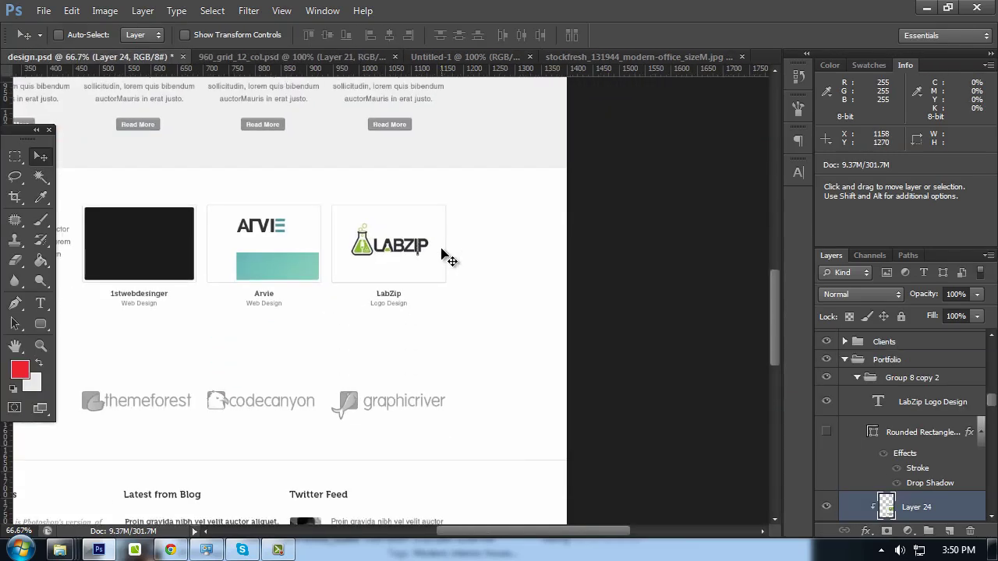
left_click_drag(311, 277, 601, 131)
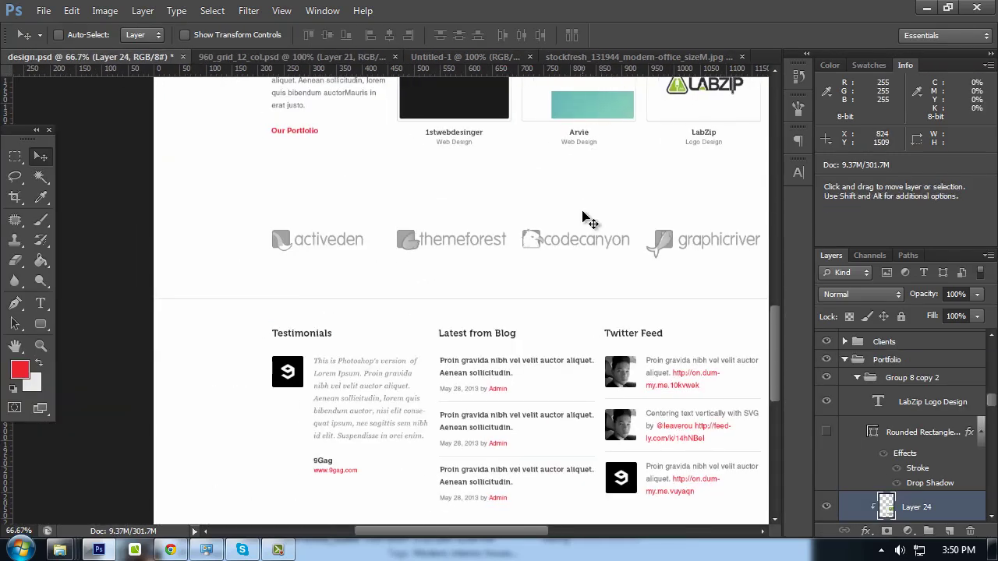
key("ctrl+plus")
key("Tab")
mouse_move(532, 256)
left_mouse_down()
mouse_move(524, 350)
mouse_move(482, 325)
mouse_move(476, 258)
mouse_move(485, 160)
mouse_move(530, 162)
left_mouse_up()
scroll(484, 160, "down", 3)
key("ctrl+r")
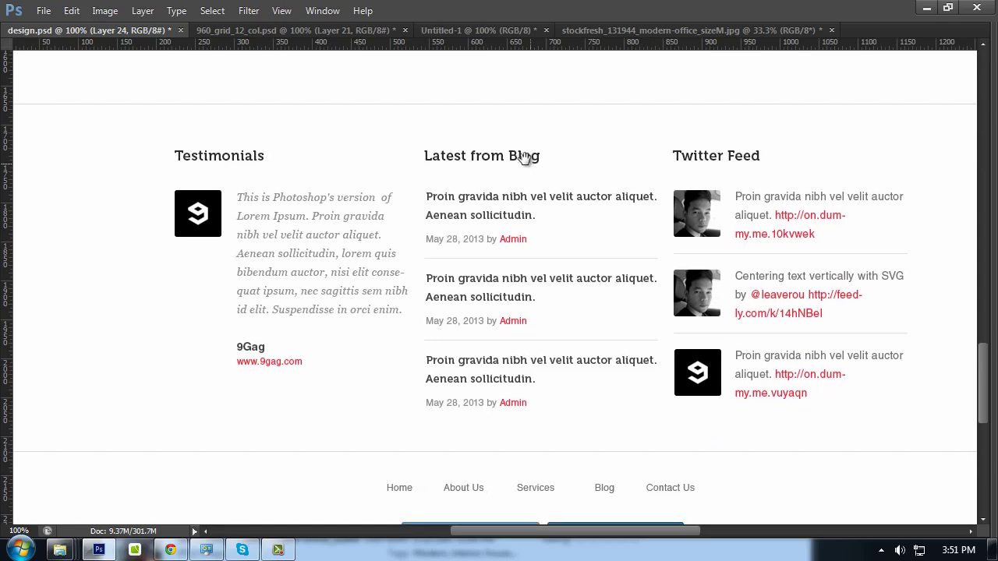
key("ctrl+r")
scroll(538, 208, "down", 6)
key("ctrl+r")
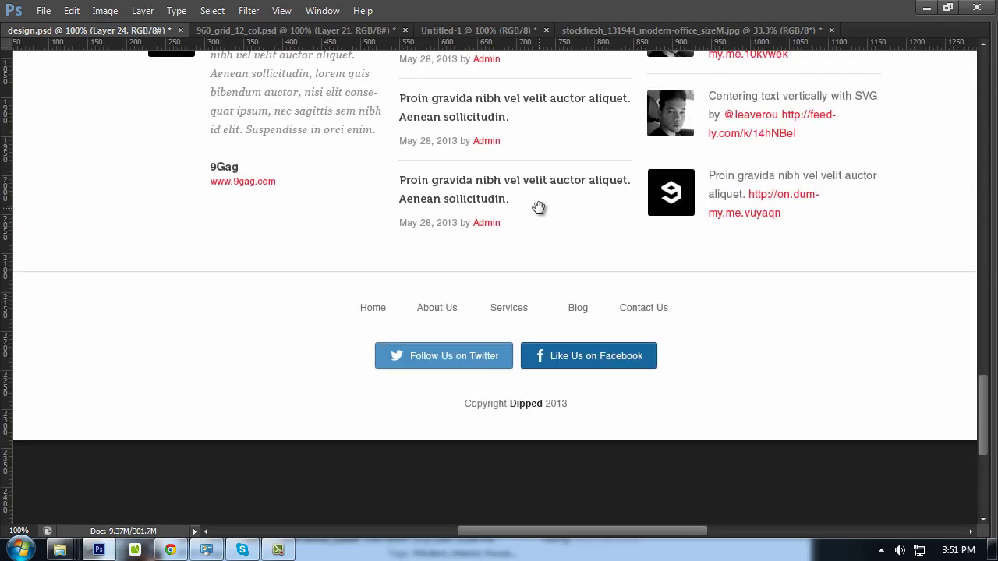
mouse_move(538, 208)
left_mouse_down()
mouse_move(482, 265)
mouse_move(475, 309)
left_mouse_up()
key("Tab")
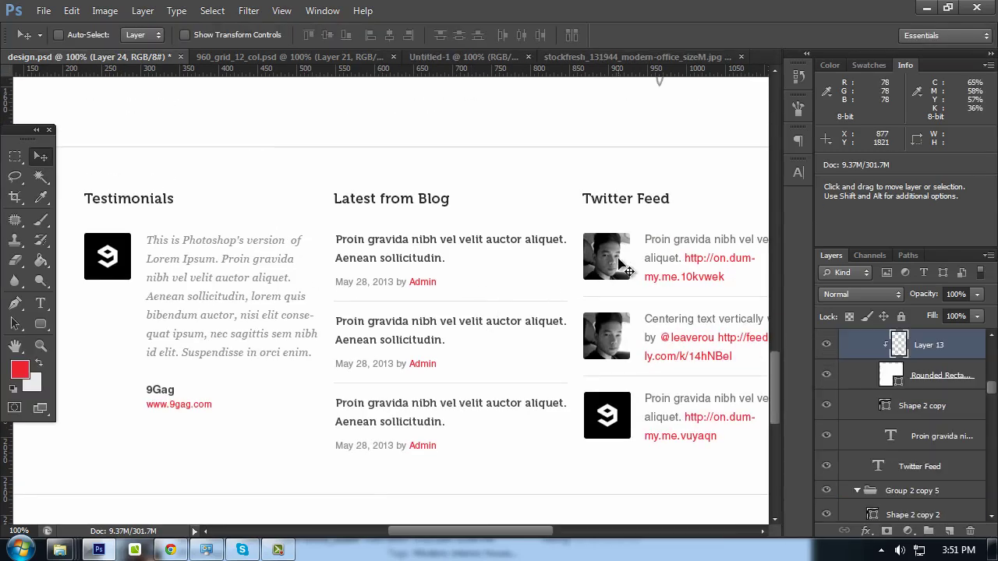
Paste the portrait photo into the first and second tweet squares, clipping each
left_click(266, 58)
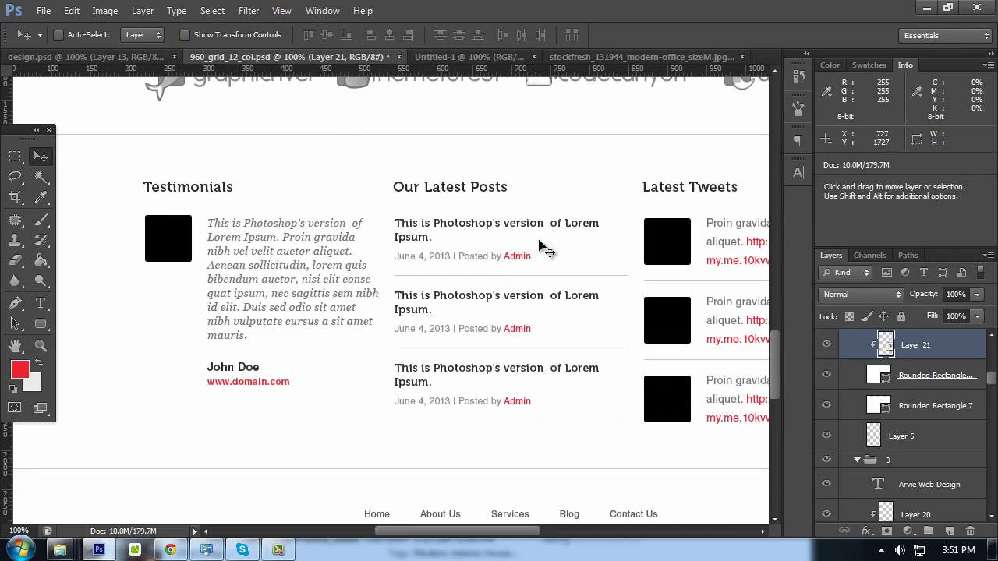
mouse_move(512, 203)
left_mouse_down()
mouse_move(515, 242)
mouse_move(359, 317)
left_mouse_up()
left_click(916, 345)
key("ctrl+v")
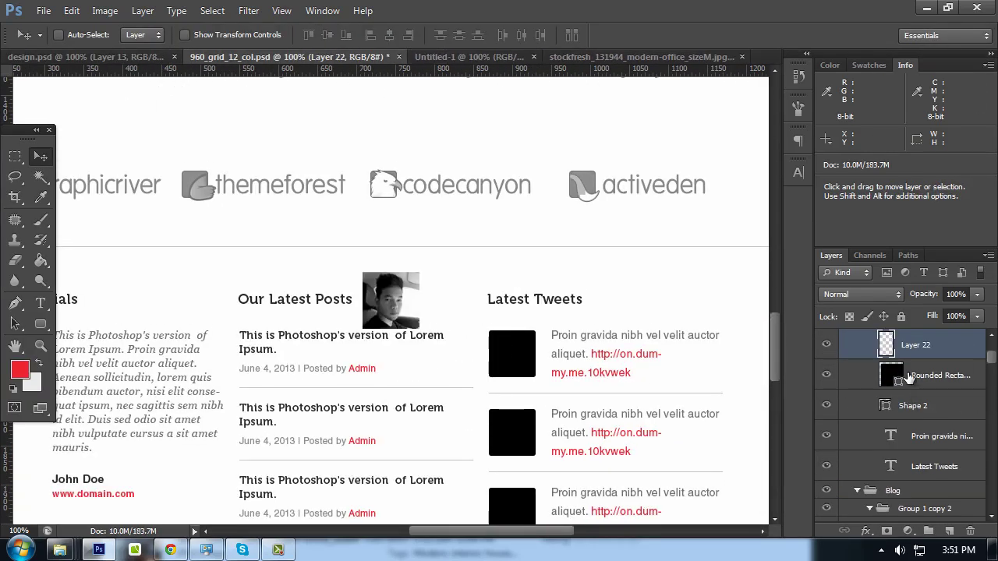
left_click_drag(419, 308, 540, 363)
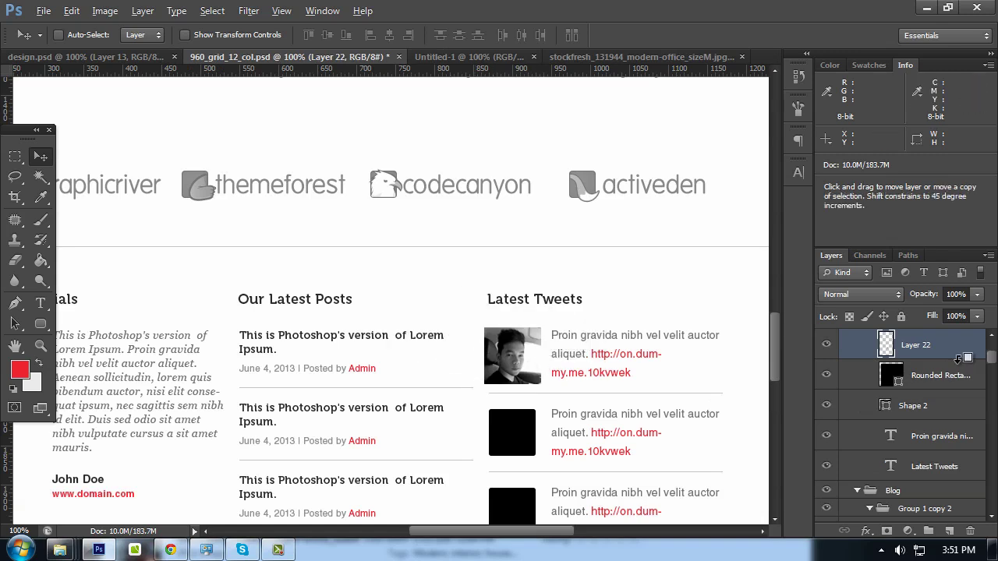
left_click(934, 357, "alt")
left_click_drag(561, 273, 539, 235)
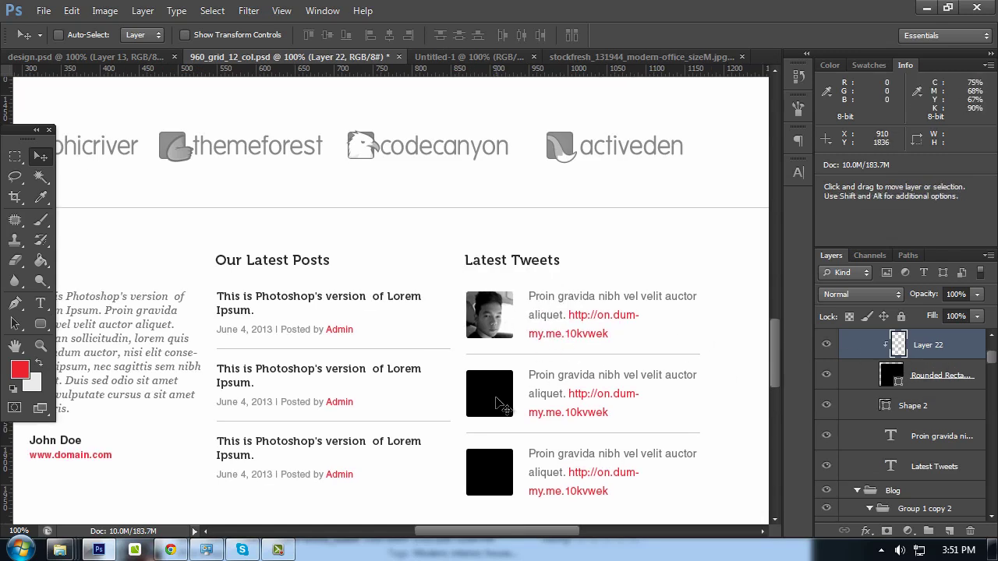
key("ctrl+v")
left_click_drag(460, 319, 561, 404)
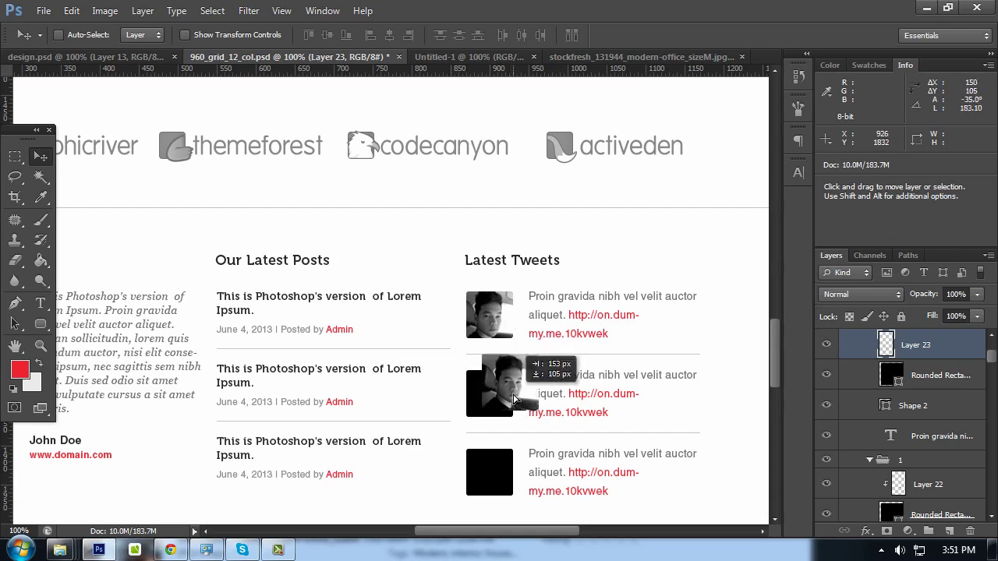
right_click(917, 354)
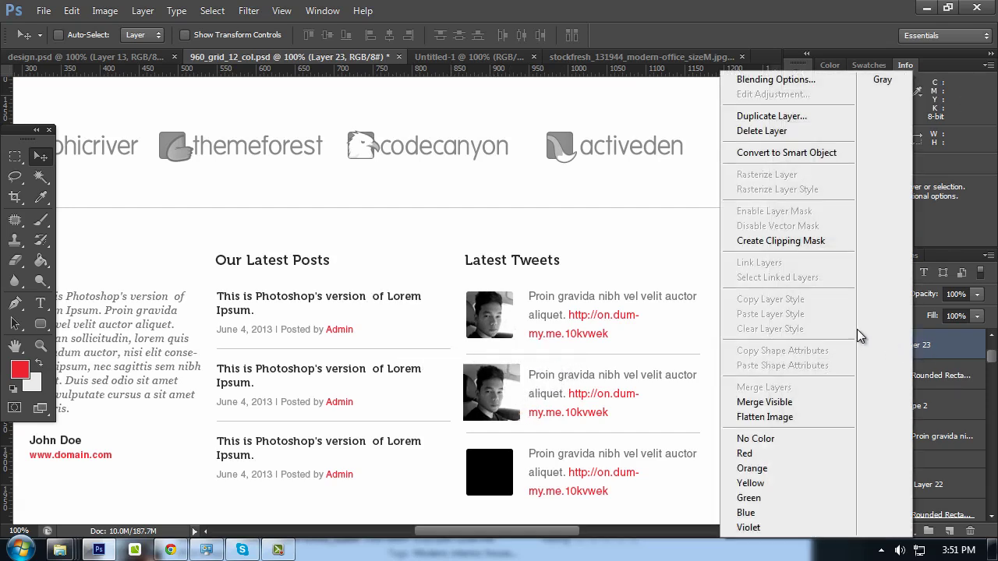
left_click(781, 241)
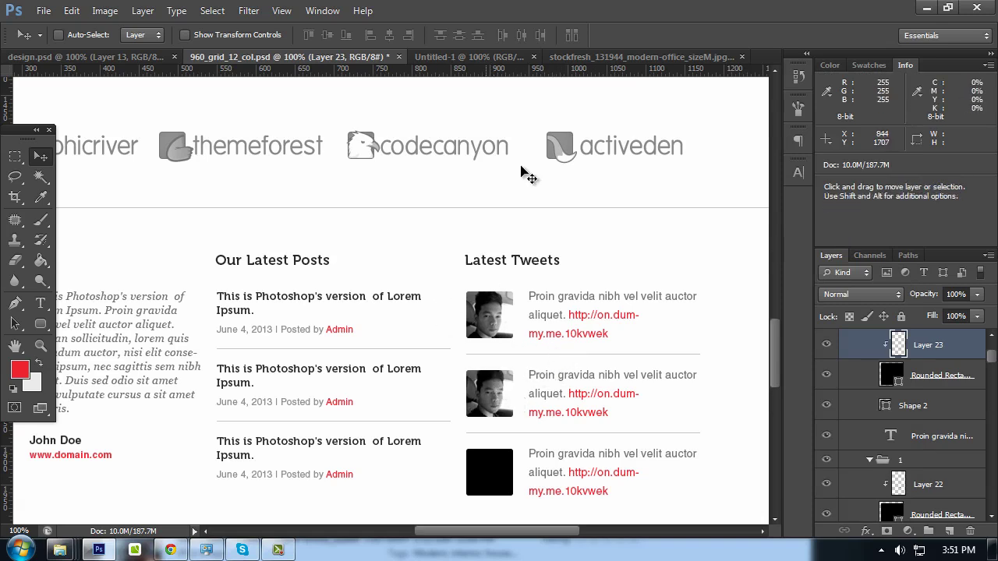
Select the 9Gag logo layer on the tweet thumbnail in design.psd
left_click(598, 56)
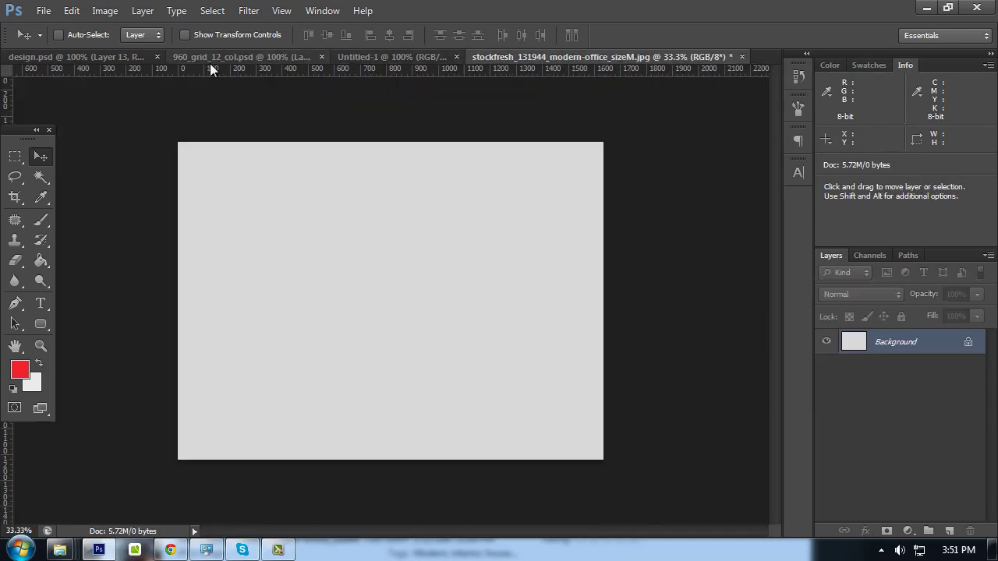
left_click(99, 57)
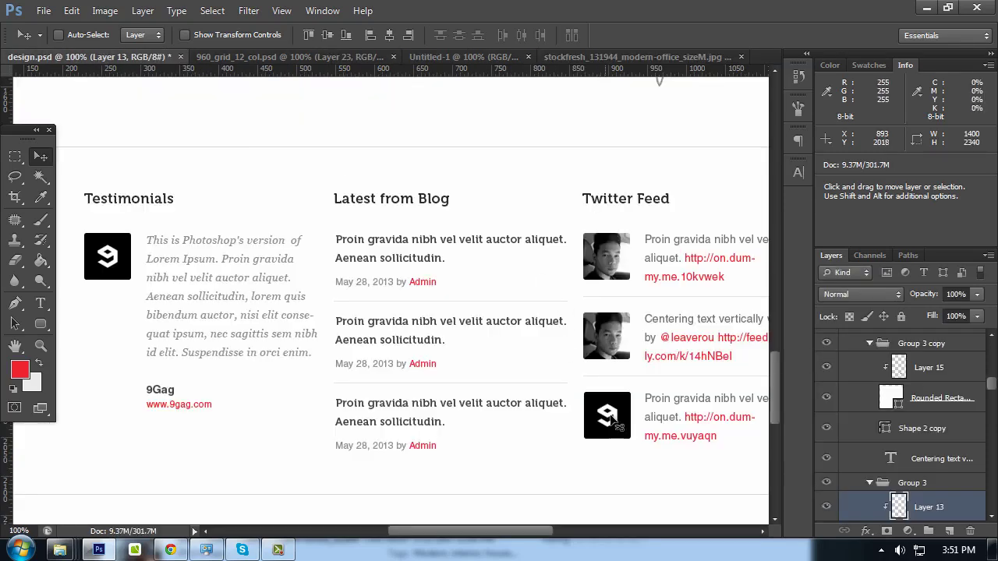
scroll(741, 421, "down", 1)
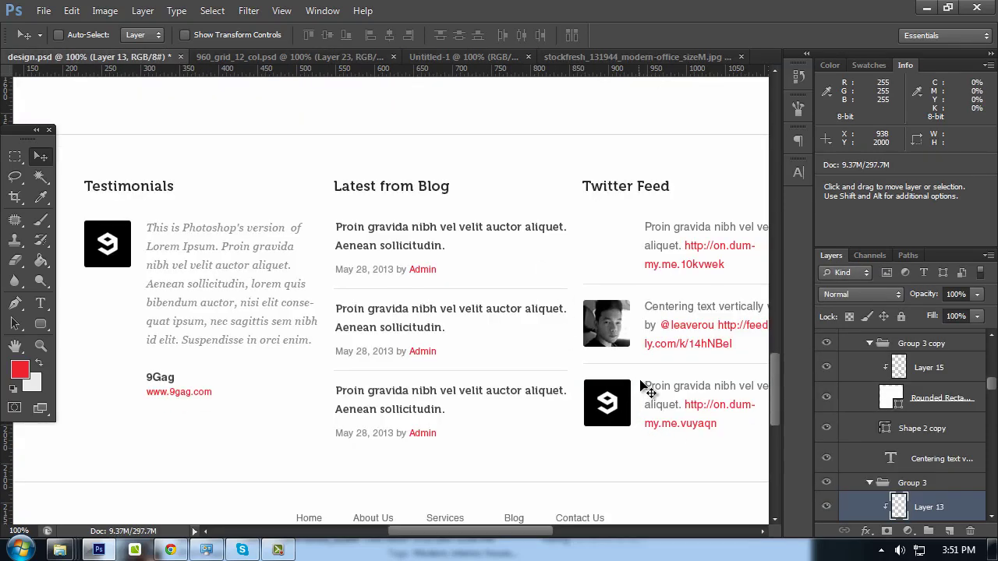
left_click(607, 404, "ctrl")
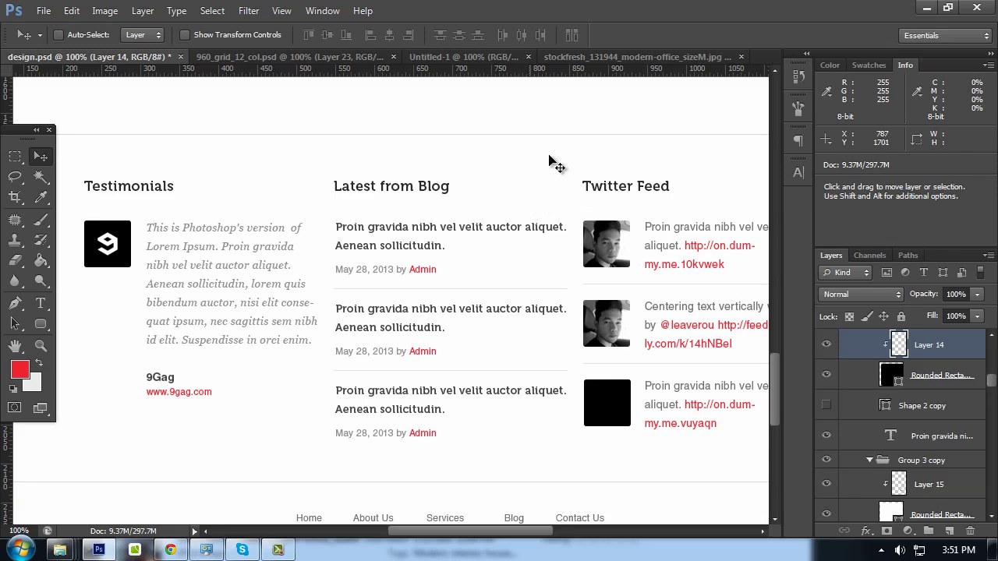
Paste the 9Gag logo onto the third tweet thumbnail and align their centres
left_click(481, 56)
left_click(300, 54)
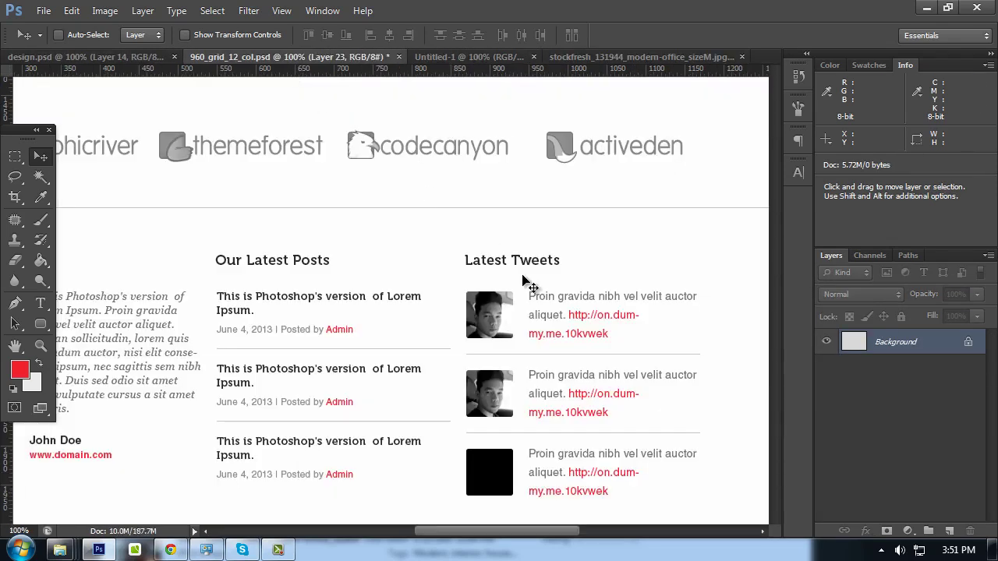
left_click(507, 472, "ctrl")
key("ctrl+v")
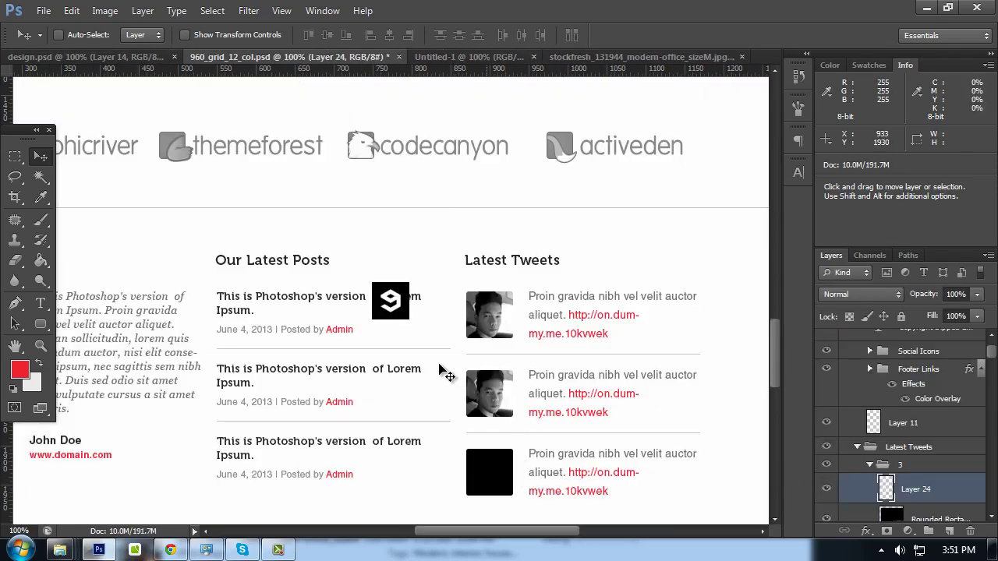
left_click_drag(408, 314, 503, 482)
scroll(905, 437, "down", 3)
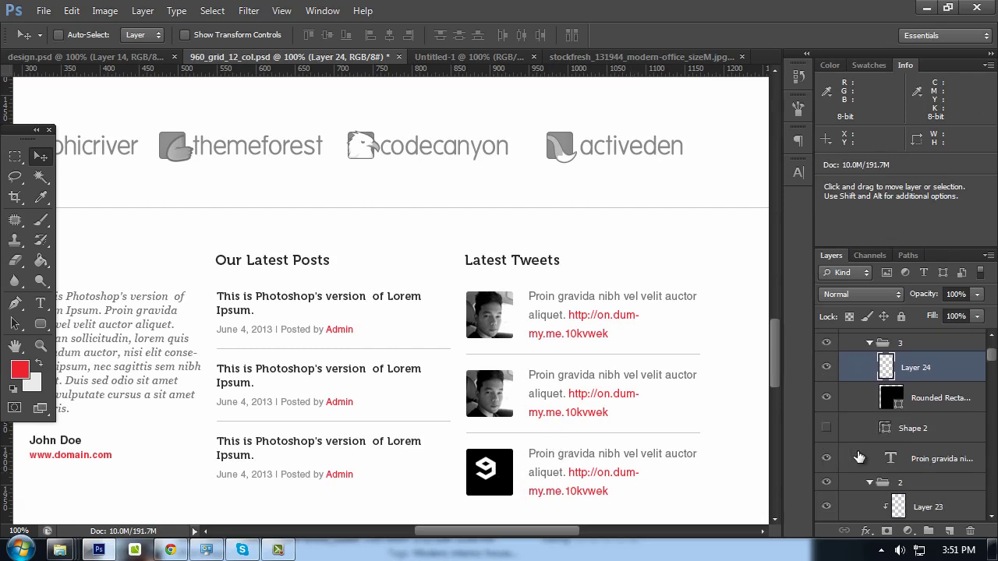
left_click(940, 398, "shift")
left_click(375, 36)
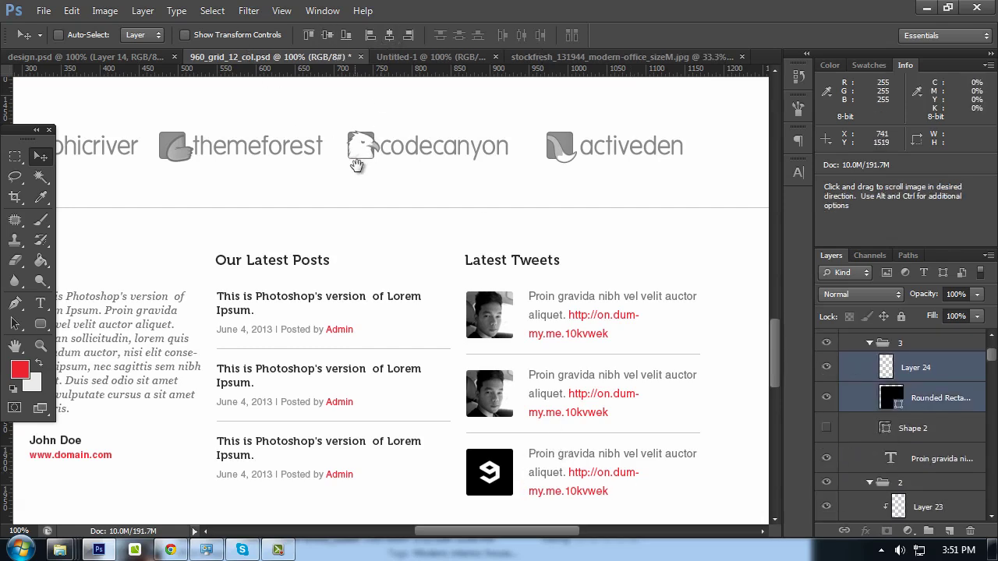
scroll(390, 296, "left", 10)
Paste the 9Gag logo above the testimonial thumbnail (Rounded Rectangle 8) and centre it
left_click(351, 273, "ctrl")
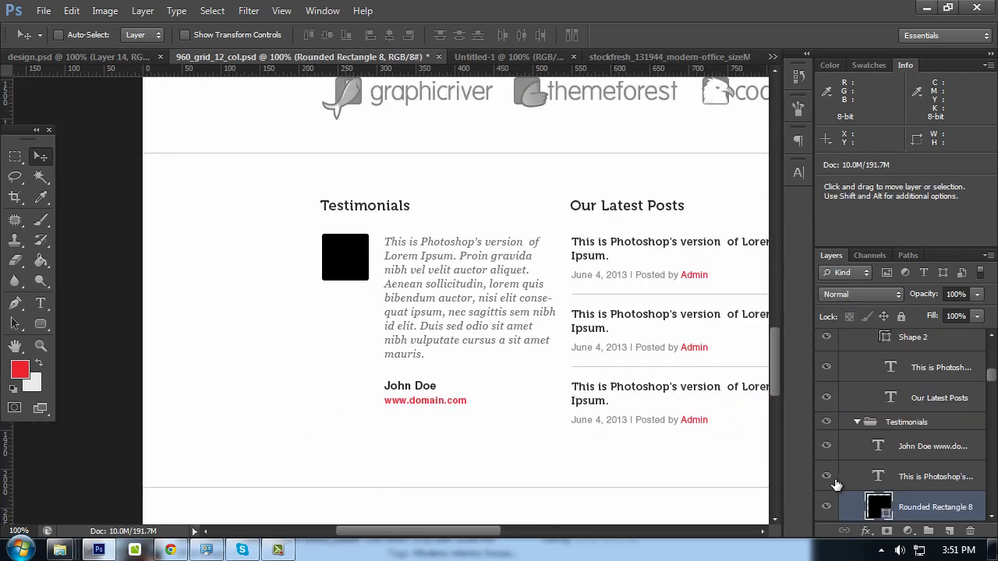
key("ctrl+v")
left_click_drag(369, 268, 326, 226)
left_click(908, 471, "shift")
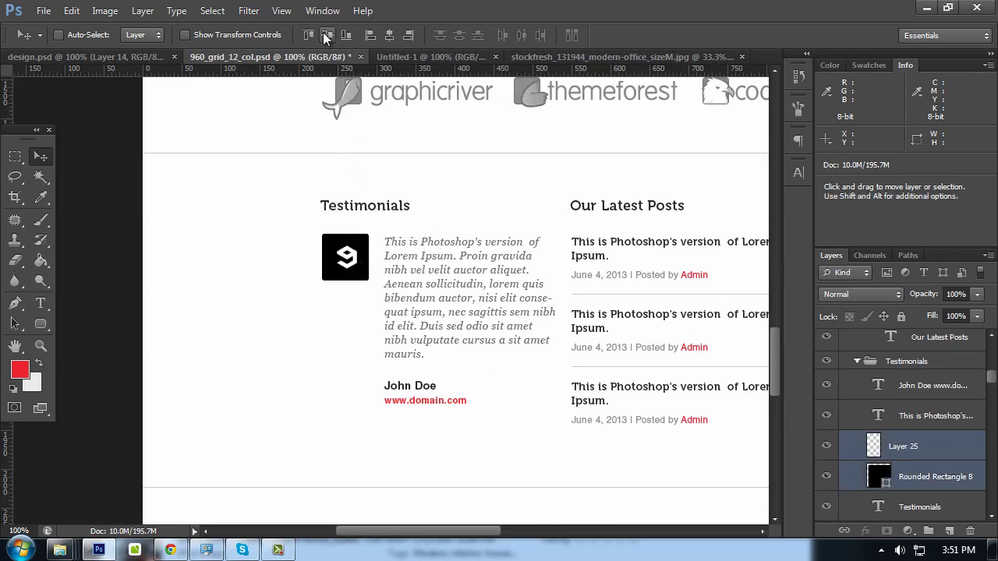
key("t")
left_click_drag(445, 390, 364, 395)
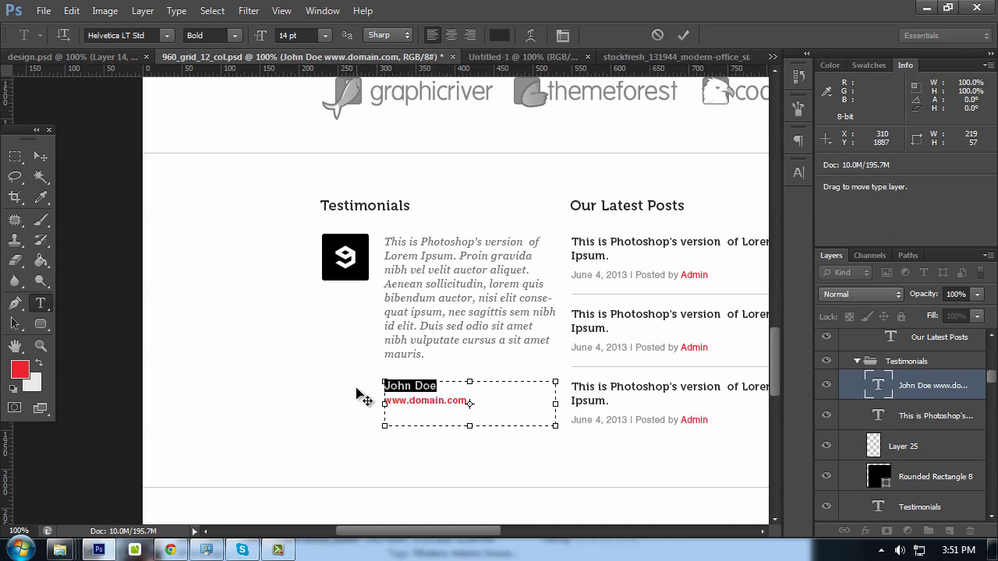
key("BackSpace")
type("Jag")
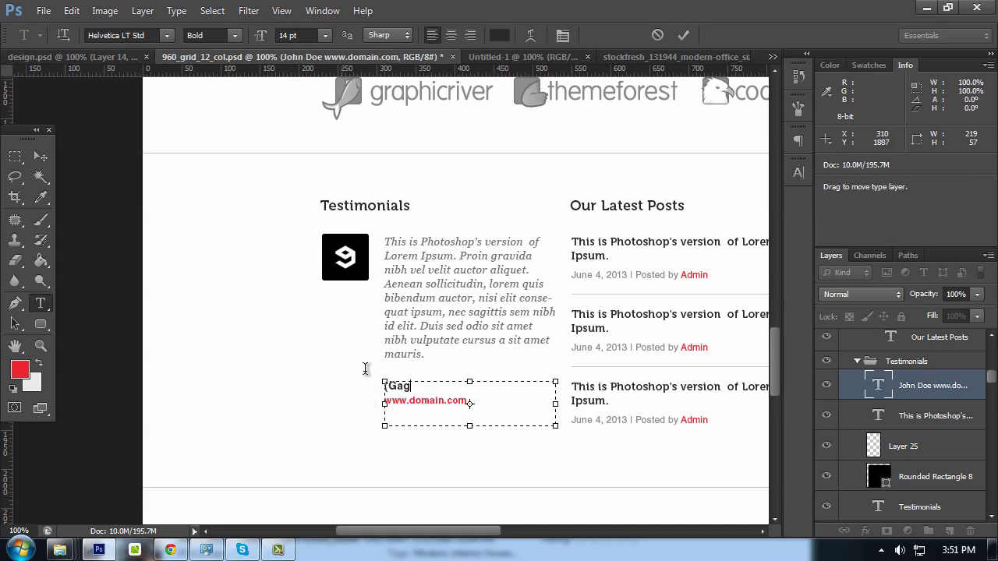
type("9")
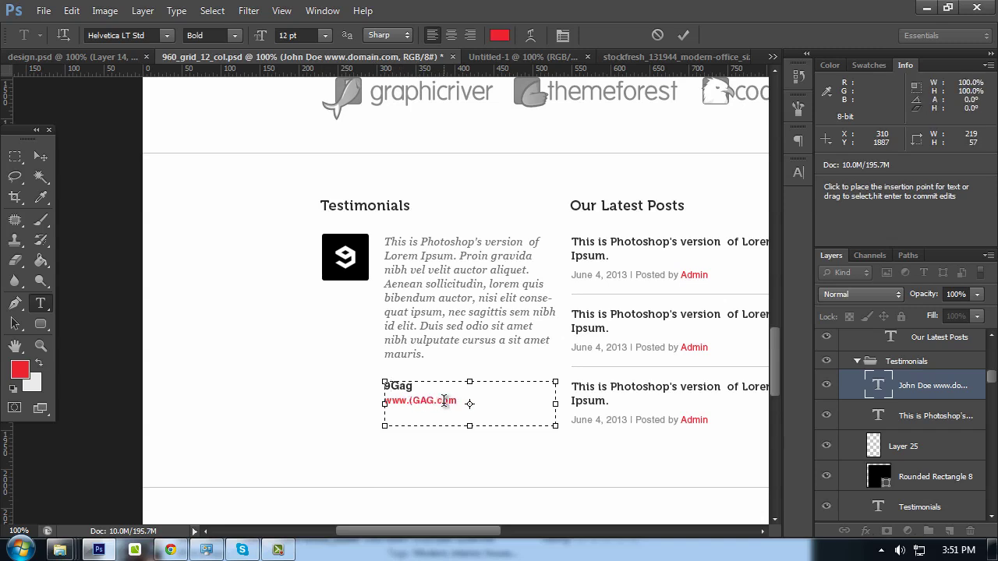
key("BackSpace")
key("BackSpace")
key("BackSpace")
type("ag")
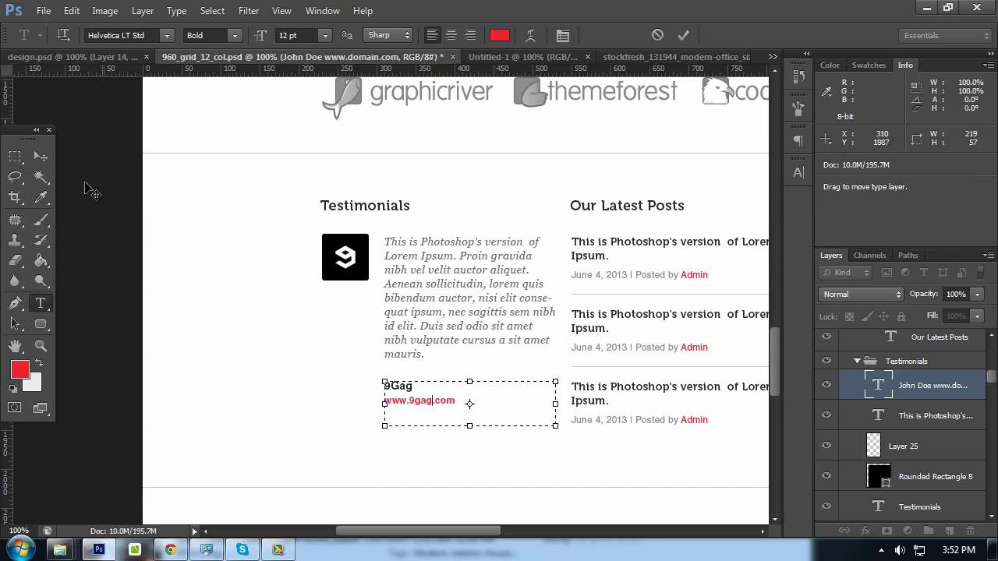
left_click(41, 155)
key("Tab")
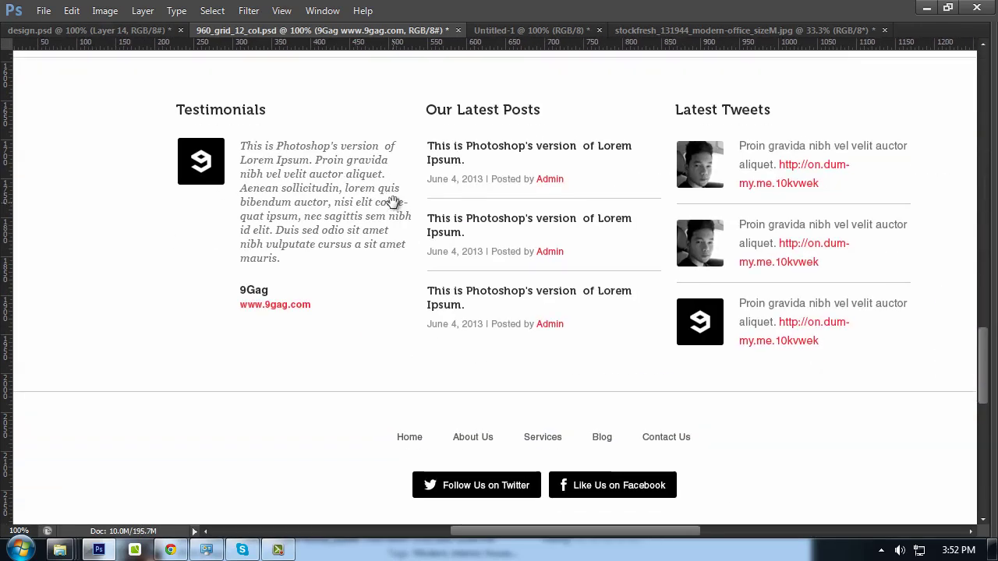
key("Tab")
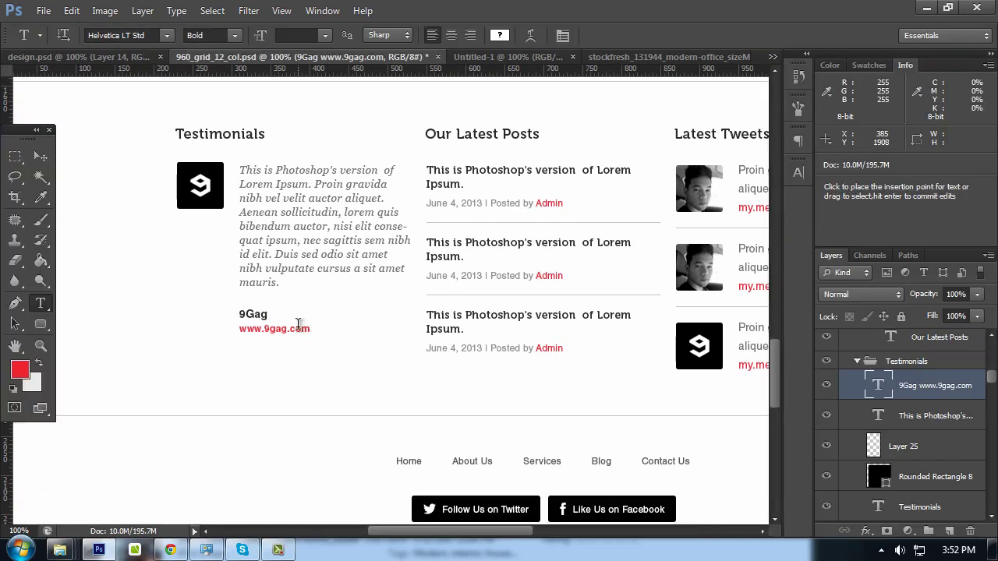
left_click(311, 329)
left_click_drag(311, 329, 239, 329)
left_click(234, 35)
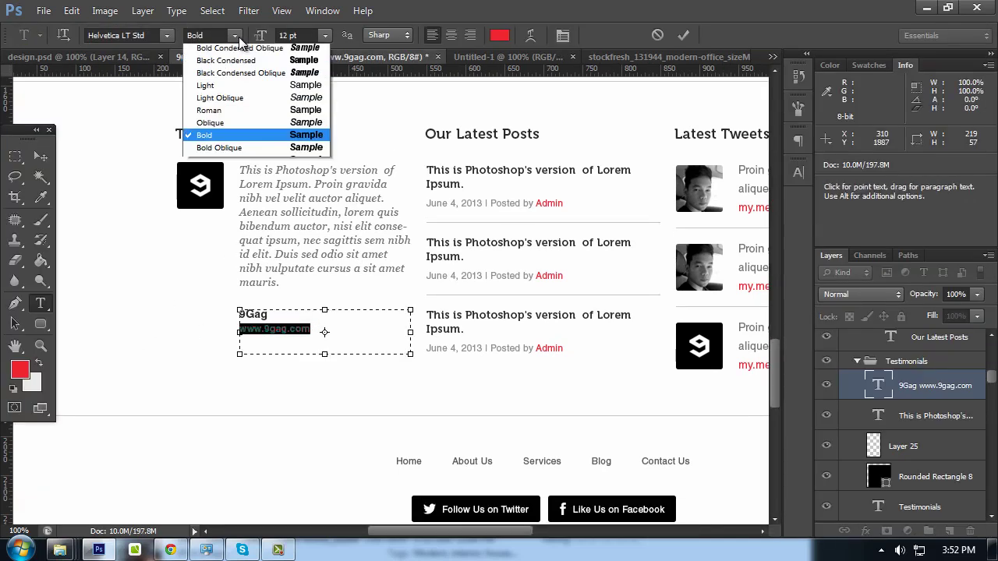
left_click(245, 214)
left_click(41, 156)
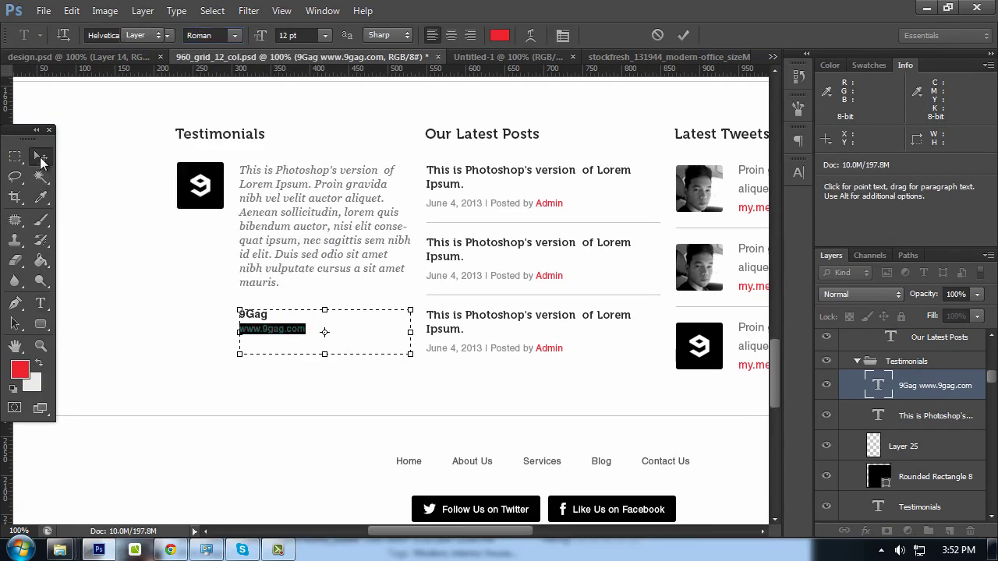
scroll(406, 234, "down", 3)
scroll(405, 234, "right", 4)
Scroll down to the mockup footer and select the Twitter button shape
left_click_drag(399, 198, 351, 222)
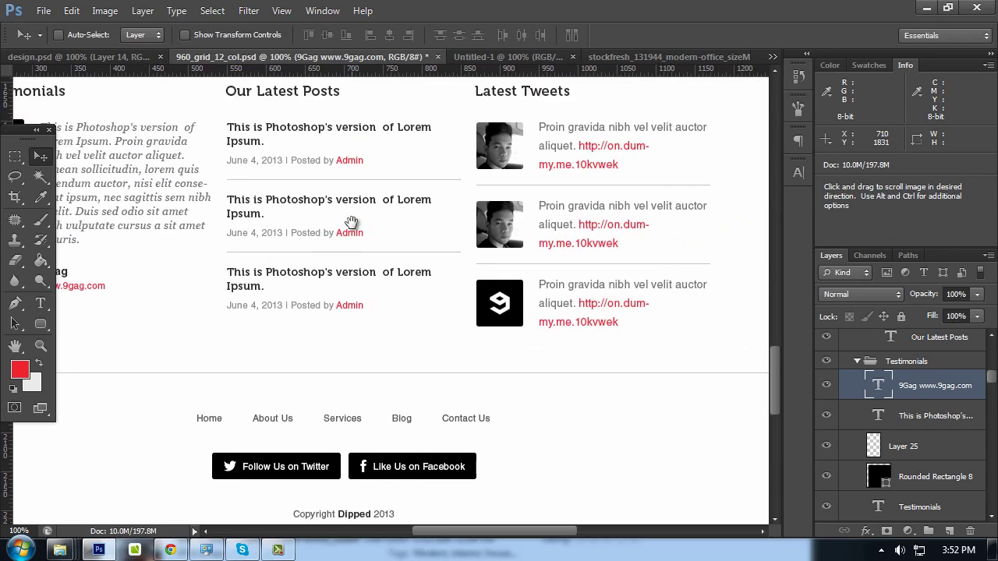
scroll(416, 252, "down", 1)
scroll(416, 252, "down", 1)
scroll(417, 251, "down", 1)
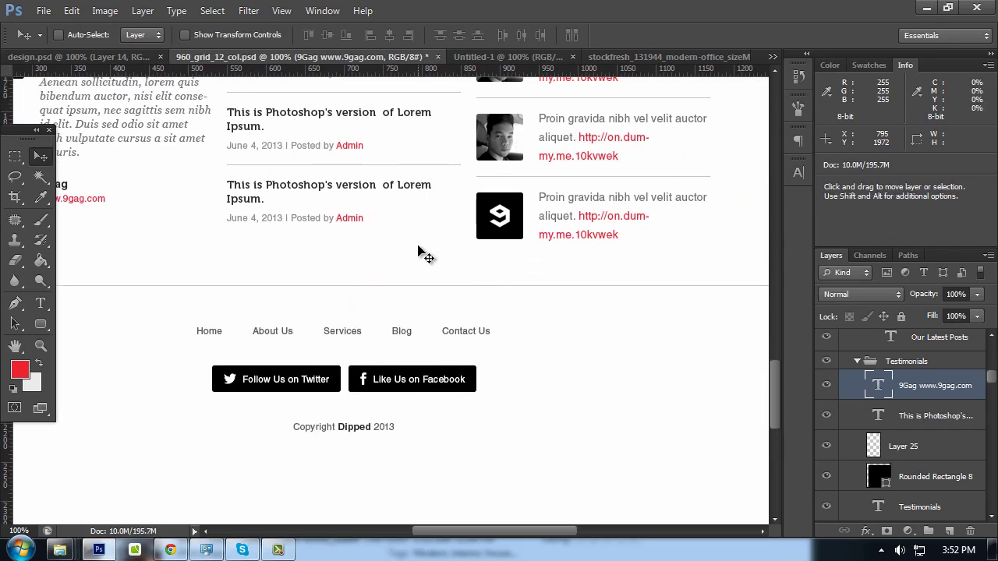
scroll(421, 252, "down", 2)
scroll(421, 252, "down", 1)
left_click_drag(309, 267, 345, 289)
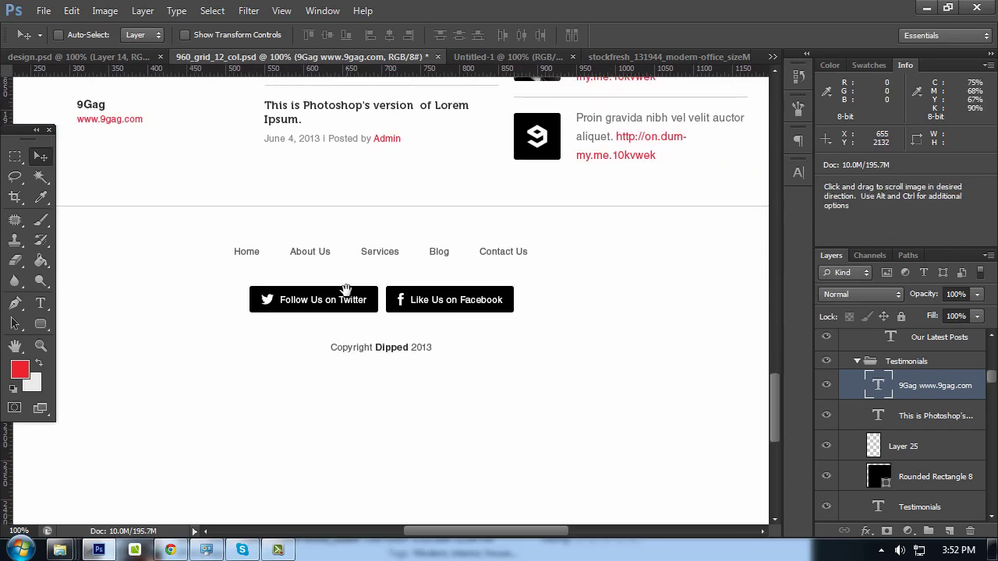
left_click(347, 292, "ctrl")
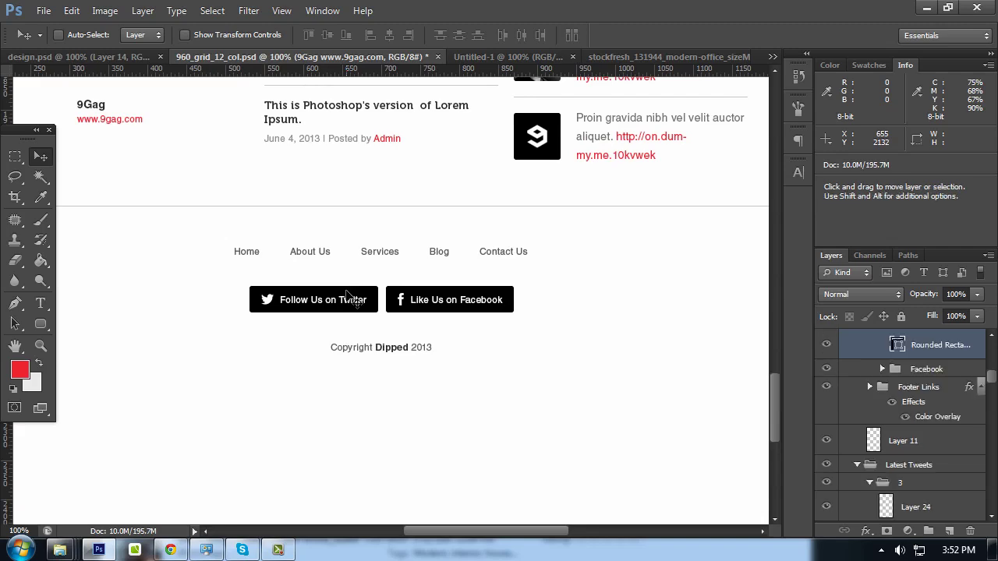
Match the Twitter footer button's fill to the original's blue 569ccd
left_click(117, 57)
scroll(390, 347, "down", 3)
scroll(397, 356, "down", 1)
left_click(515, 421, "ctrl")
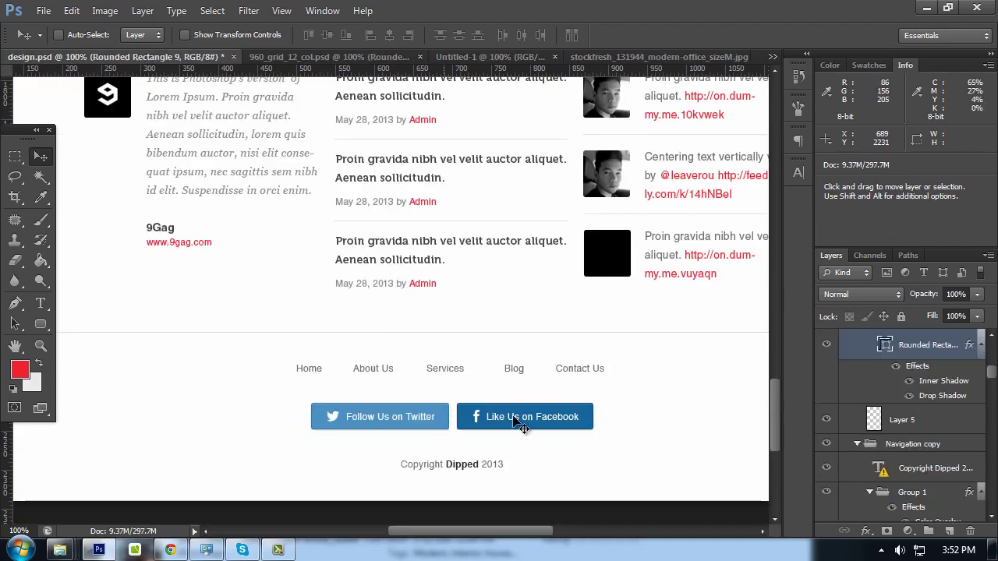
double_click(883, 348)
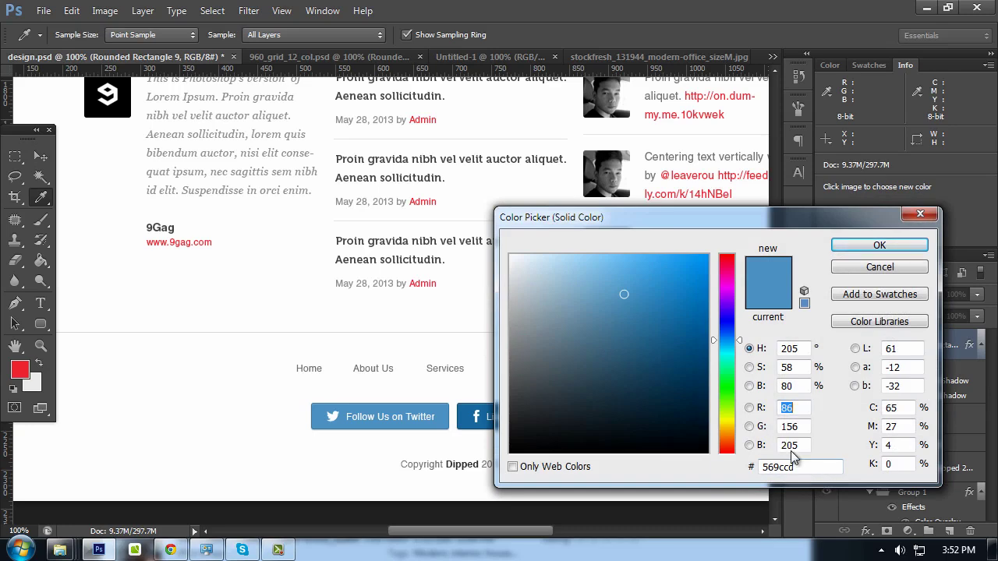
left_click(879, 245)
left_click(328, 57)
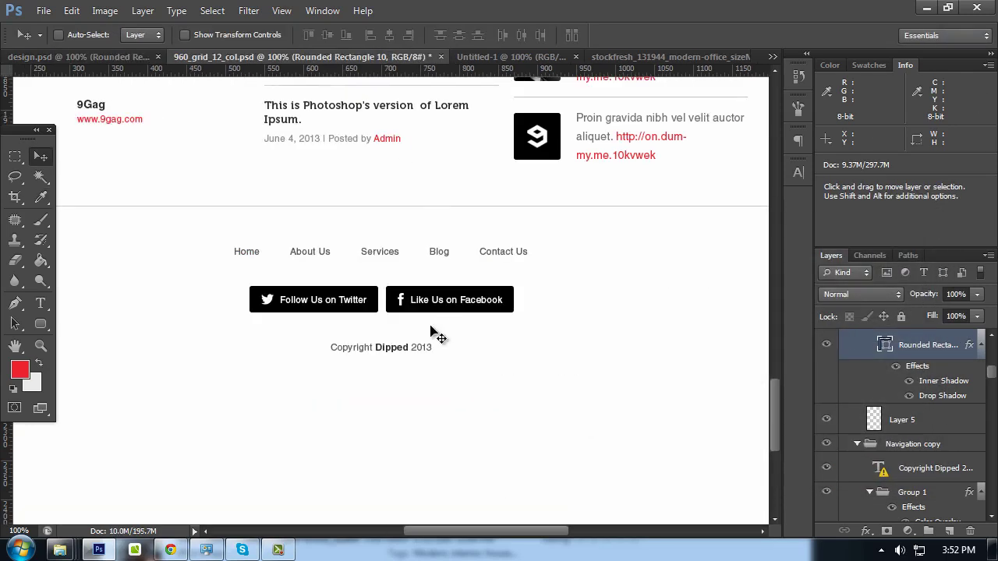
double_click(898, 345)
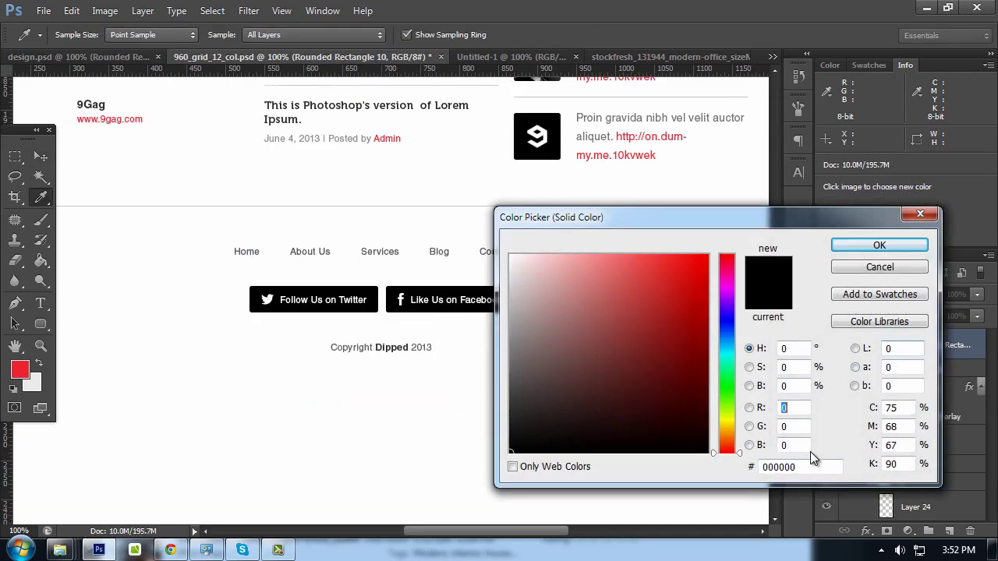
type("569ccd")
left_click(856, 248)
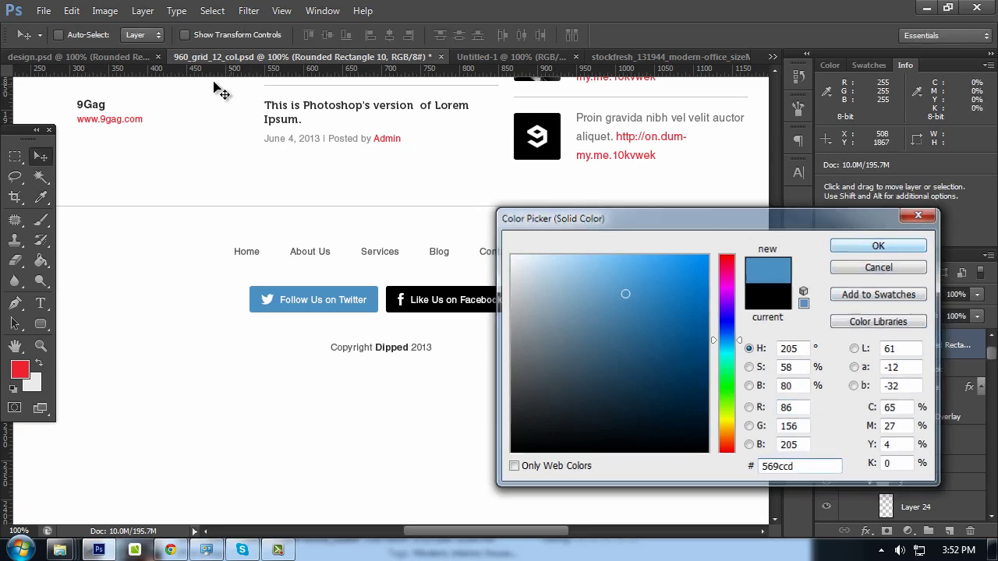
Fill the Facebook footer button with blue 2272a9
left_click(78, 57)
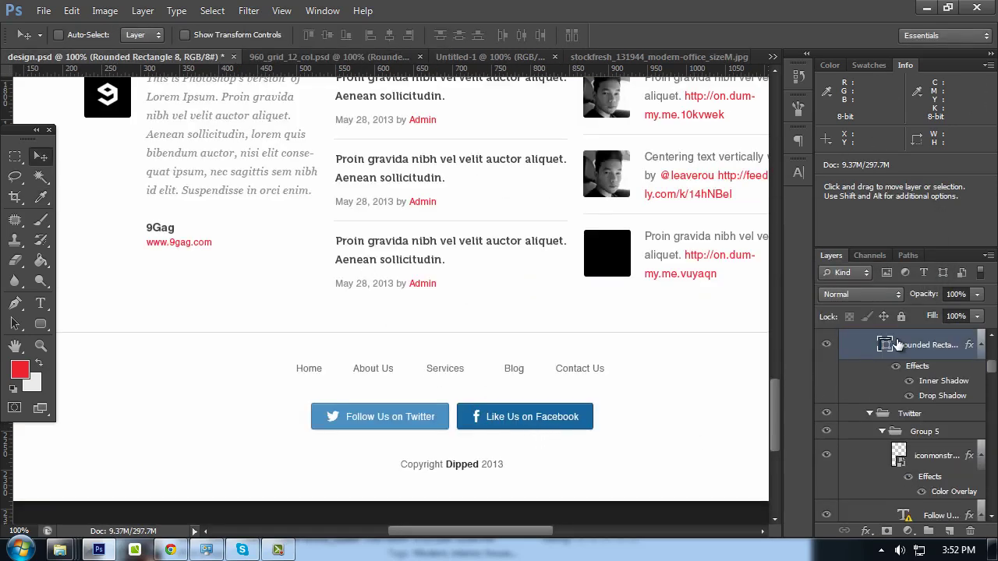
double_click(888, 345)
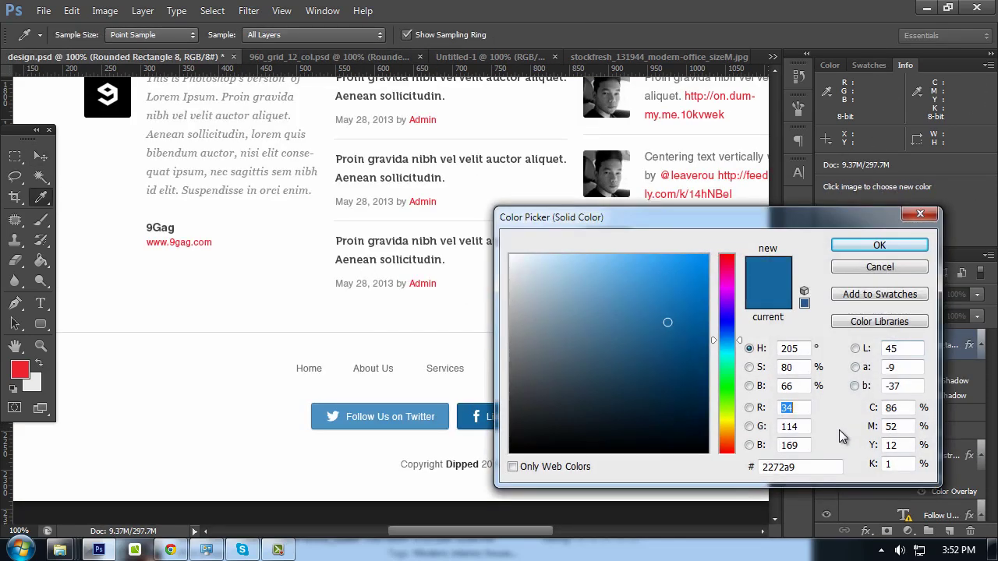
left_click(865, 270)
left_click(327, 57)
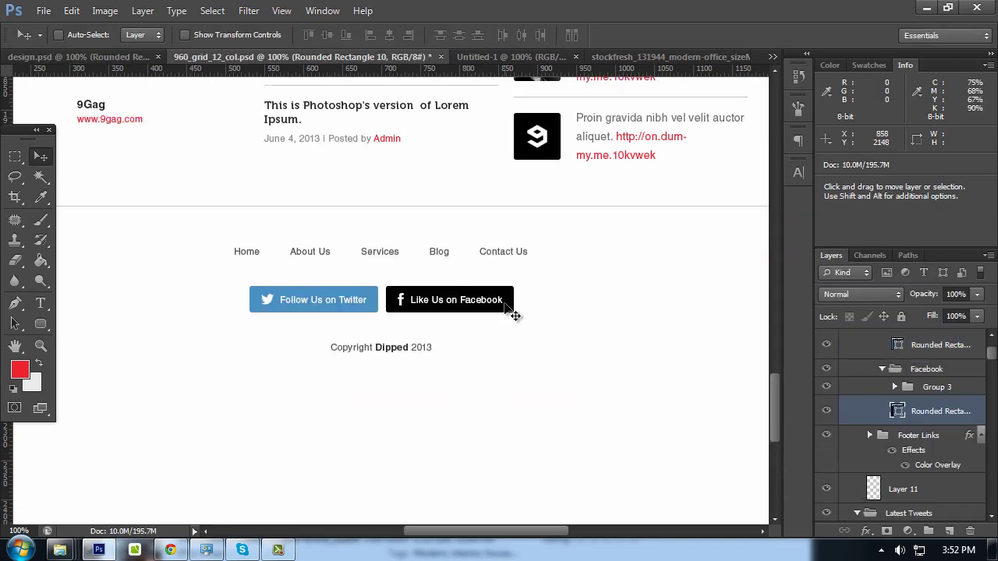
double_click(896, 413)
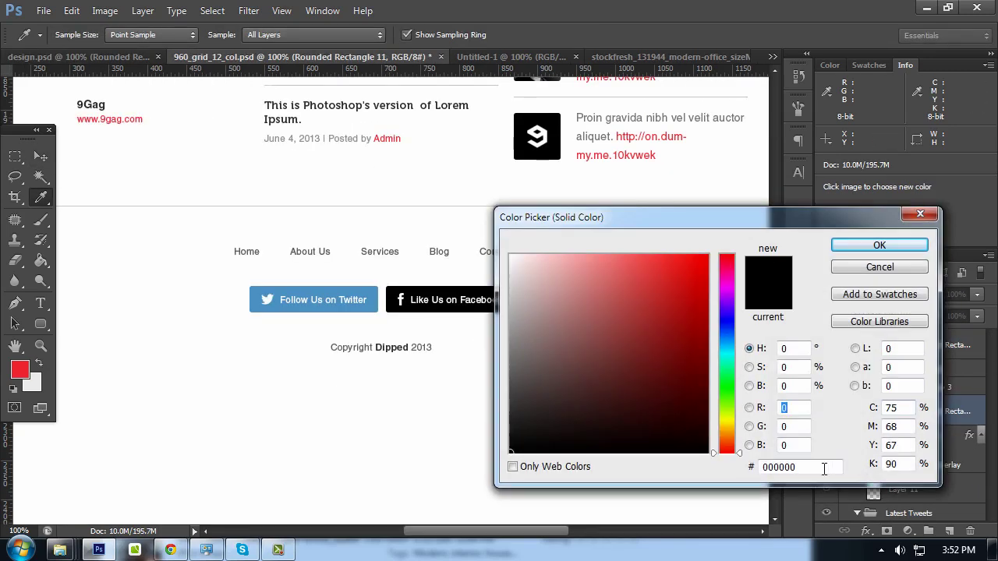
type("2272a9")
left_click(871, 248)
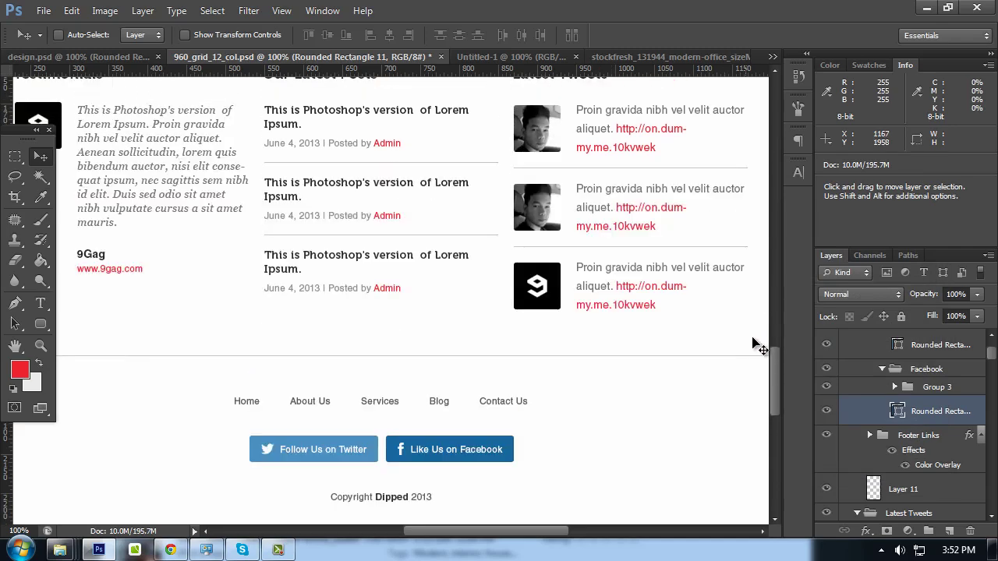
Copy the Read More button's inner shadow, inner glow and drop shadow onto the Facebook button
scroll(757, 346, "up", 2)
scroll(761, 320, "up", 5)
scroll(760, 296, "up", 5)
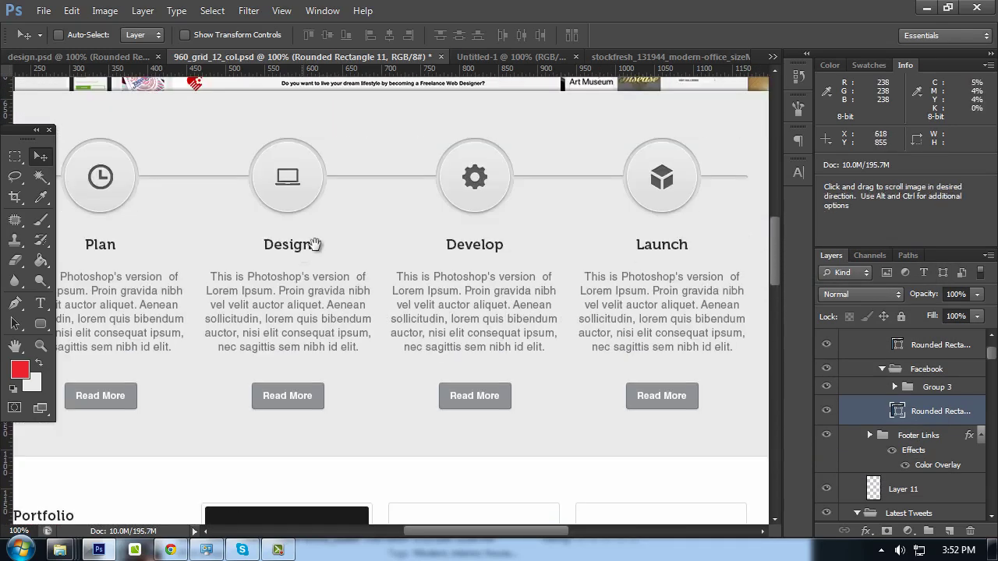
left_click_drag(318, 247, 466, 182)
left_click(459, 340, "ctrl")
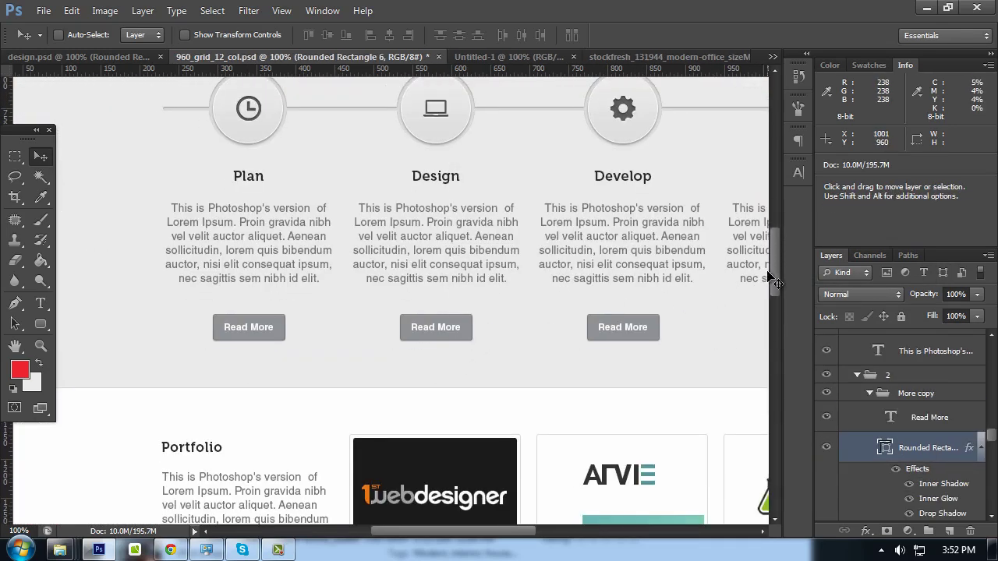
left_click_drag(776, 282, 774, 417)
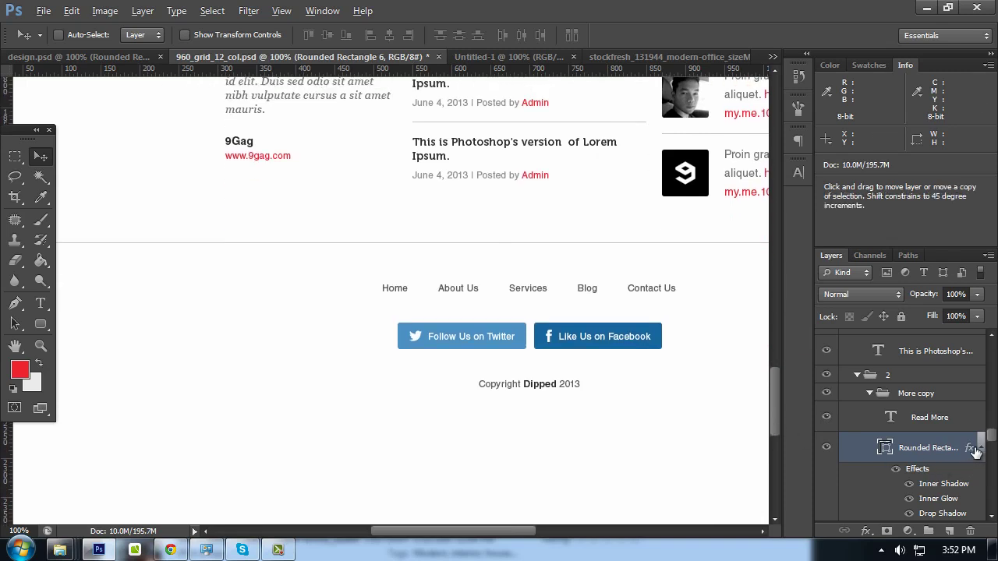
left_click(606, 343, "ctrl")
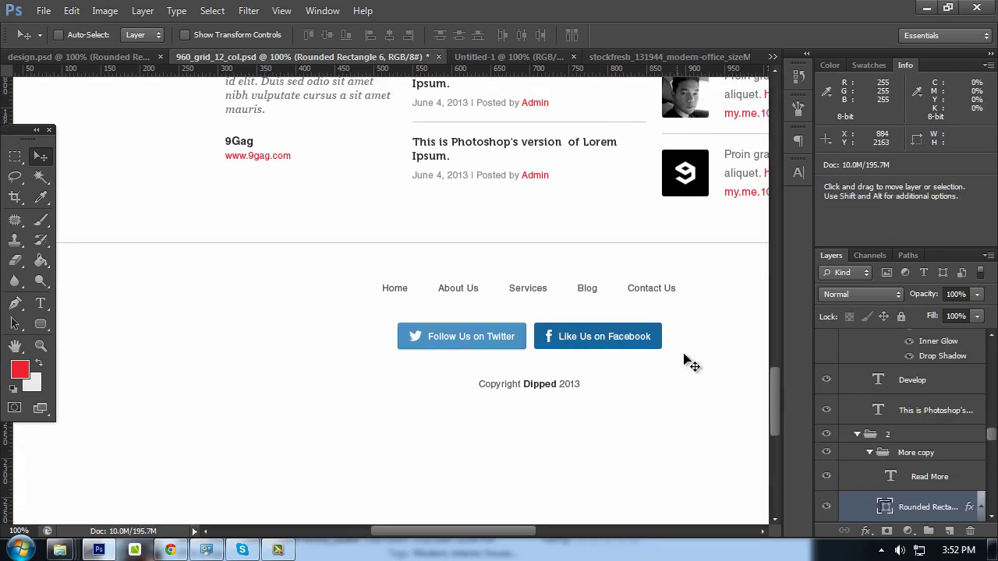
left_click_drag(970, 511, 711, 368)
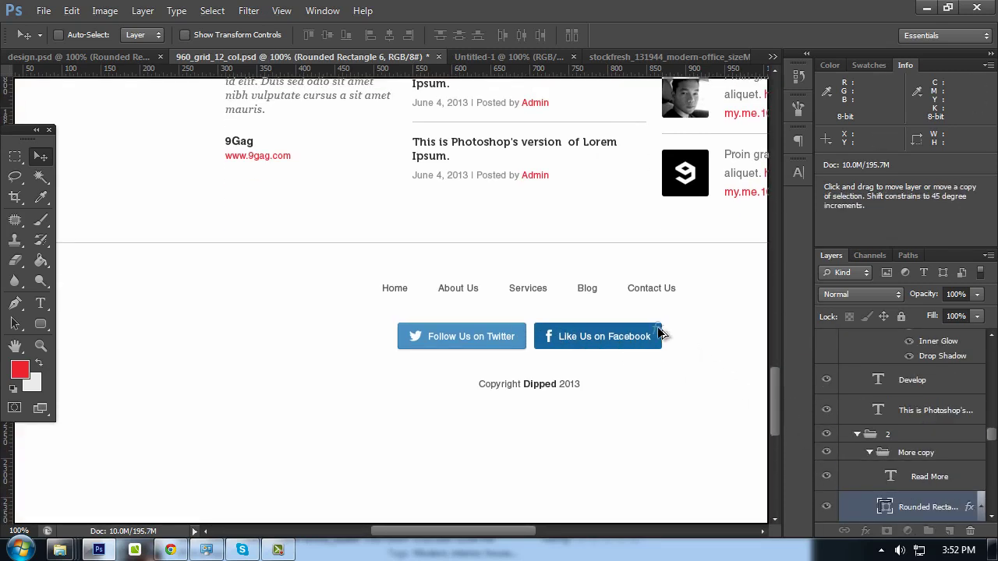
mouse_move(659, 334)
left_mouse_down()
mouse_move(709, 336)
mouse_move(580, 250)
left_mouse_up()
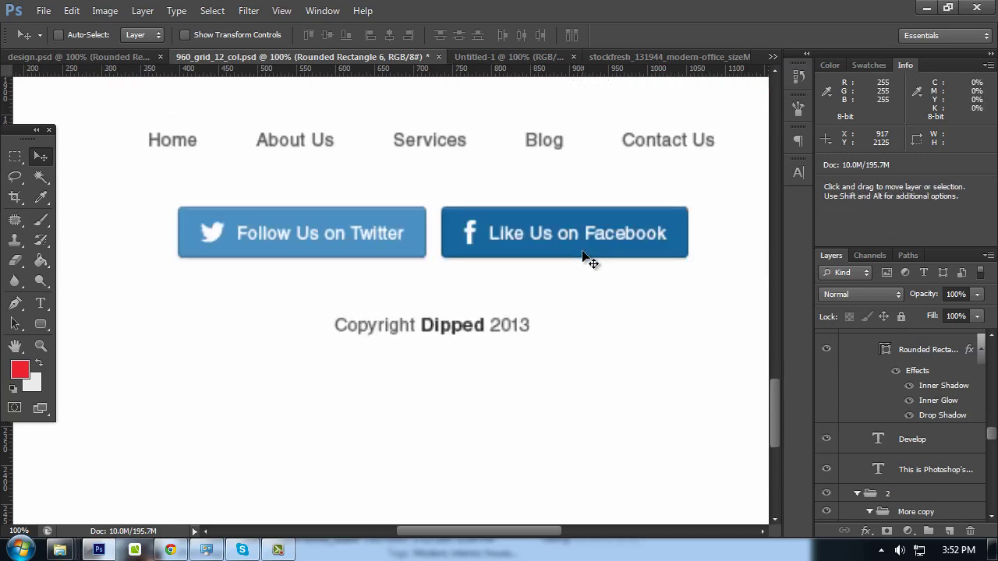
key("ctrl+plus")
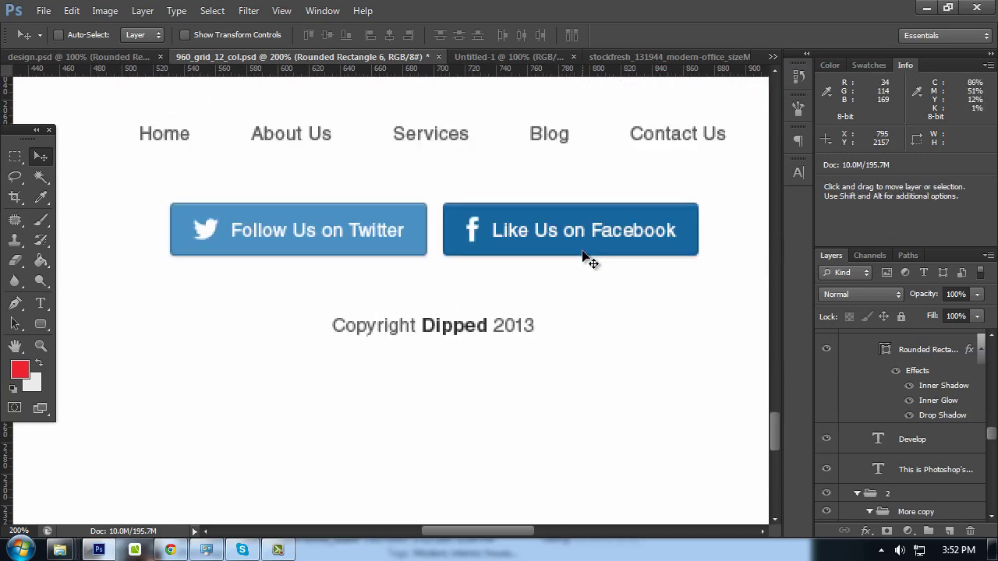
left_click(656, 257, "ctrl")
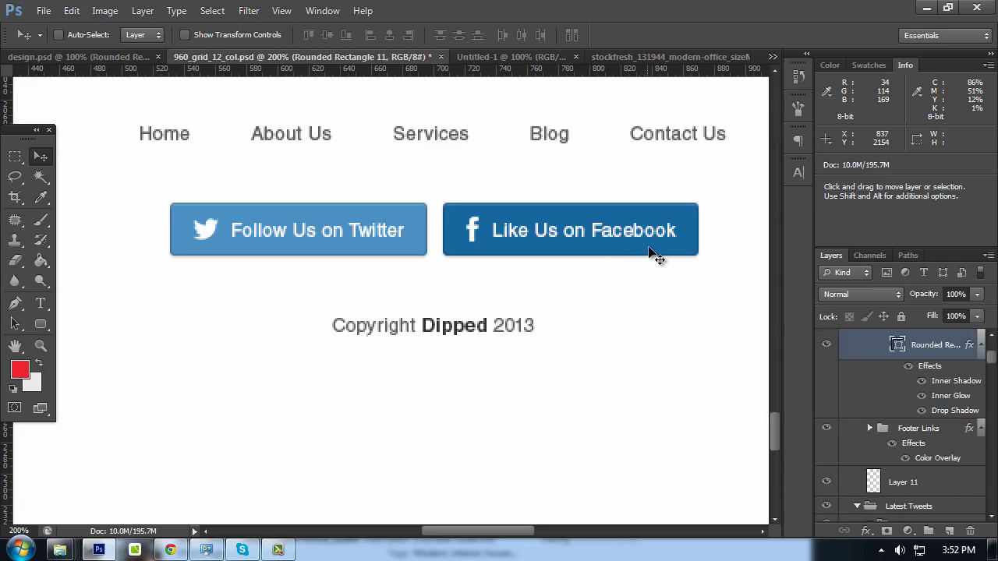
double_click(943, 412)
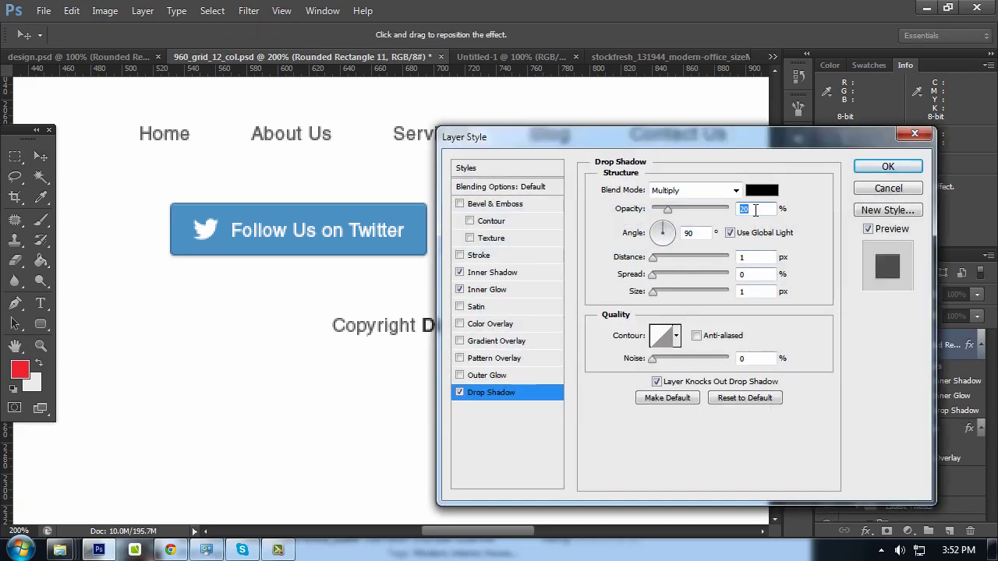
left_click_drag(686, 137, 743, 114)
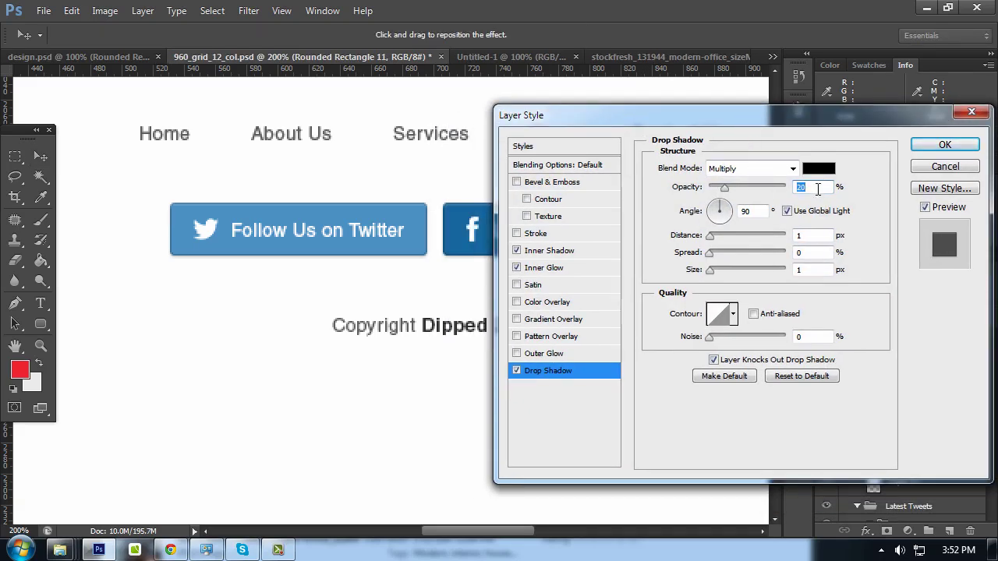
type("30")
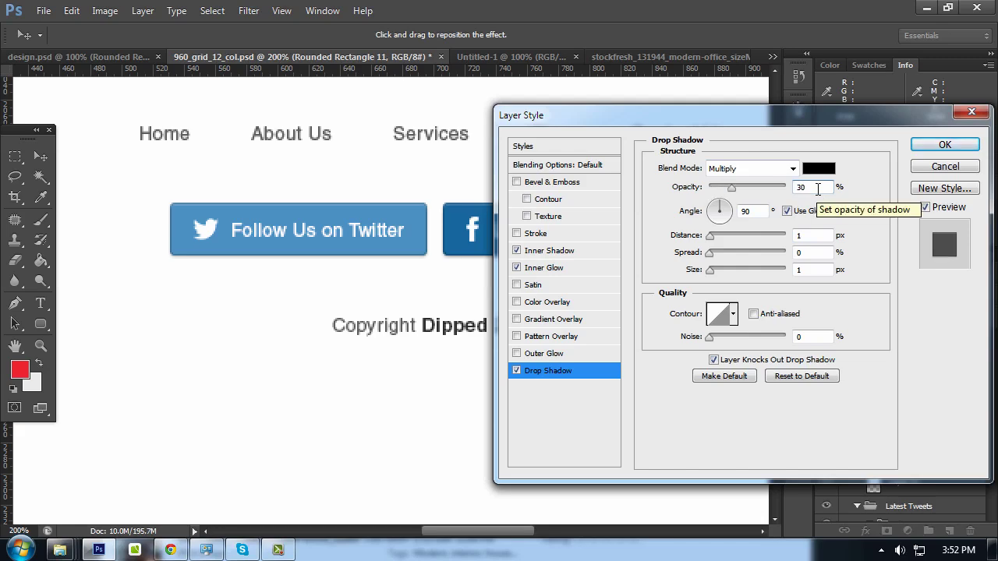
double_click(818, 187)
key("Return")
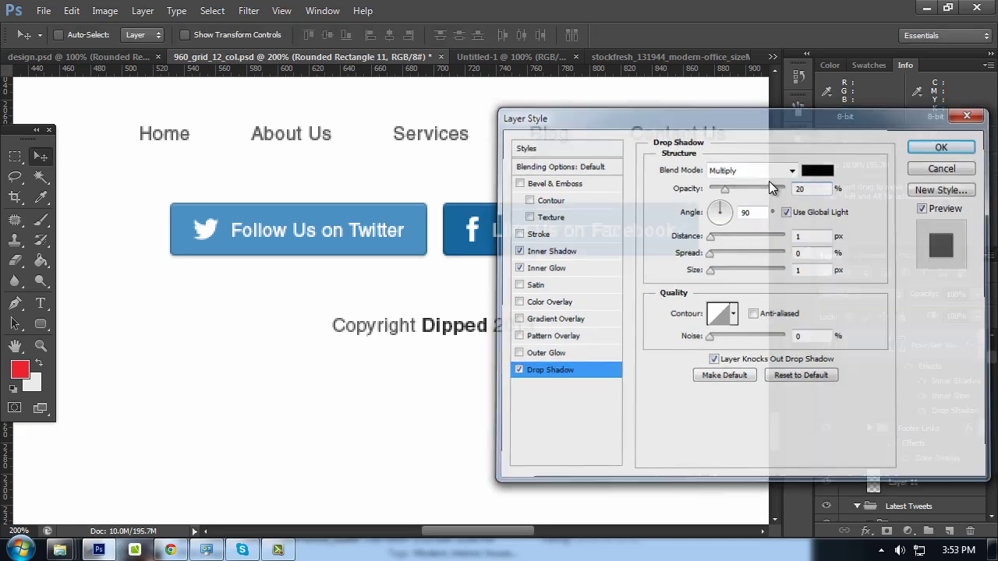
key("ctrl+minus")
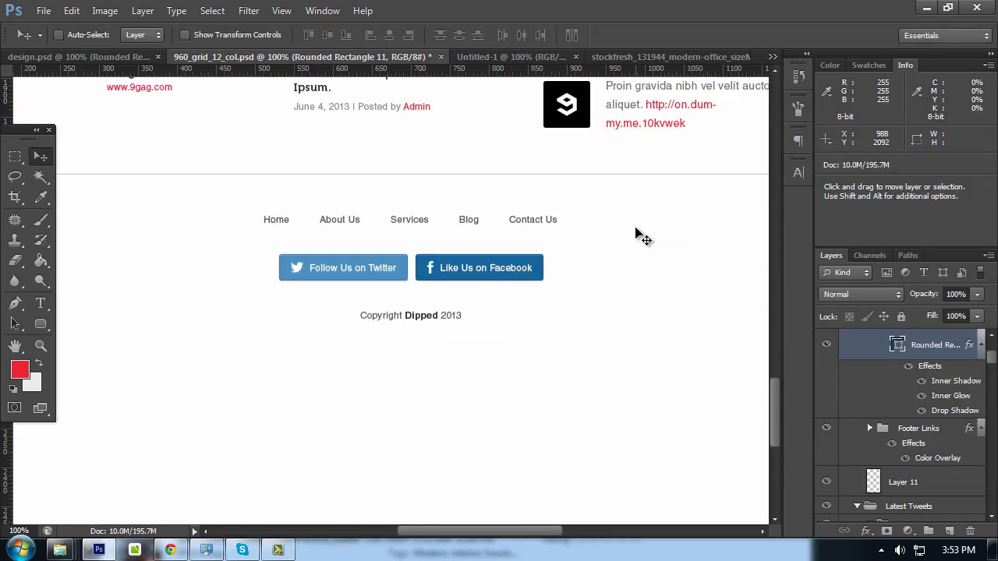
Scroll through the Latest Posts, Tweets, Testimonials and footer sections, zooming out to see more
scroll(535, 272, "up", 3)
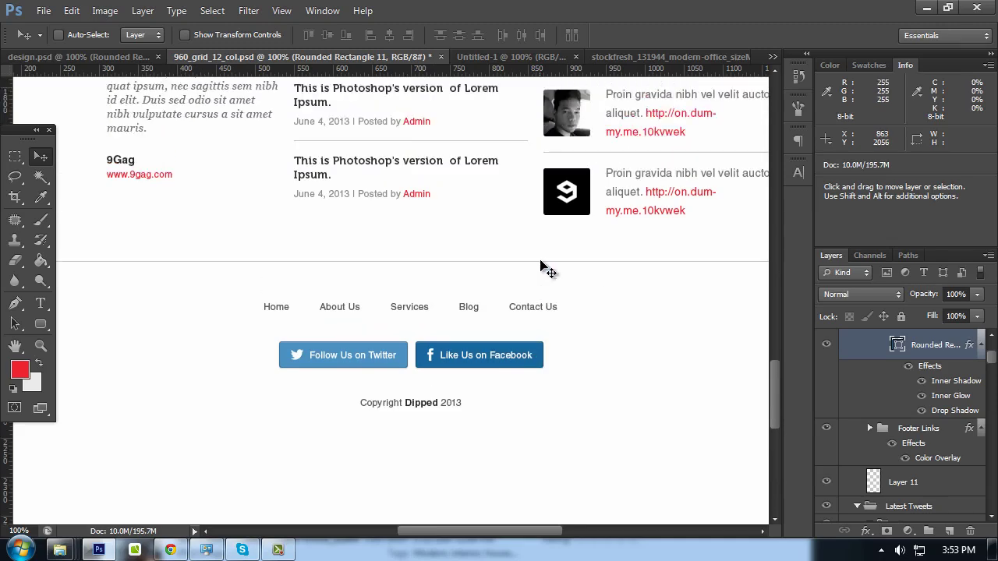
left_click_drag(535, 219, 500, 324)
scroll(501, 324, "up", 3)
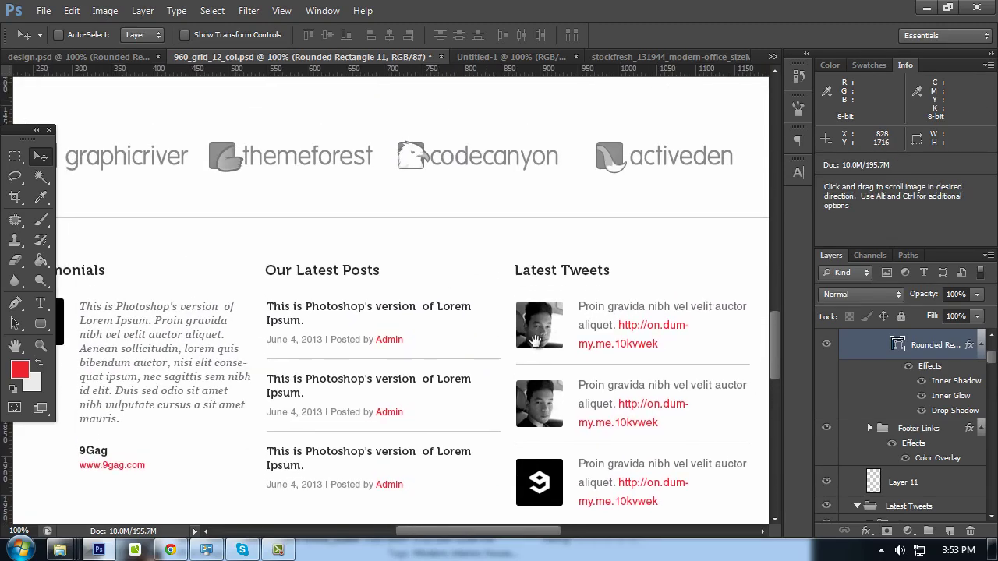
scroll(461, 265, "up", 4)
scroll(460, 265, "left", 3)
left_click_drag(487, 141, 490, 31)
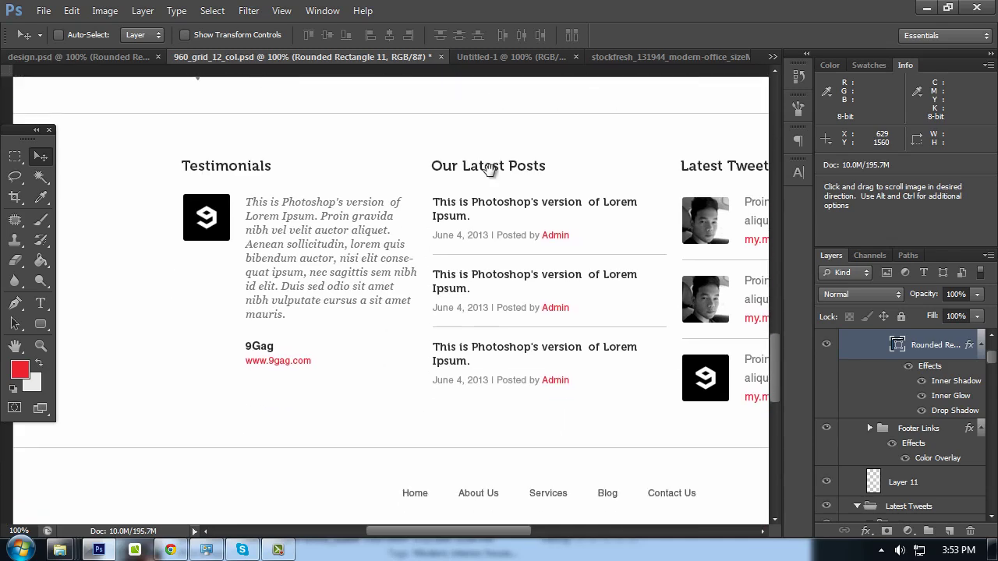
key("ctrl+minus")
scroll(499, 186, "down", 1)
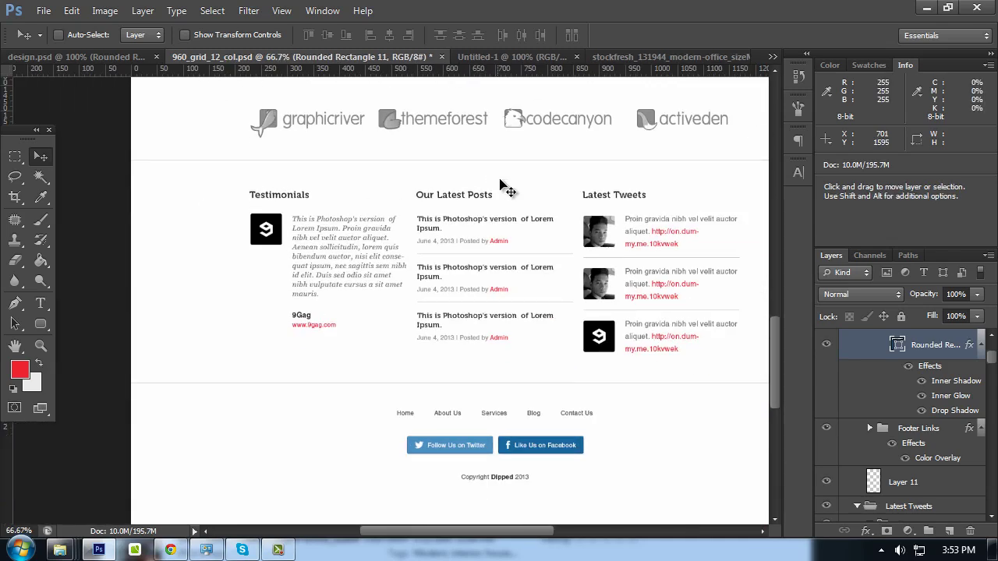
scroll(503, 234, "down", 3)
Hide the panels, scroll back to the top, toggle the rulers and zoom back to 100%
key("Tab")
scroll(436, 257, "up", 1)
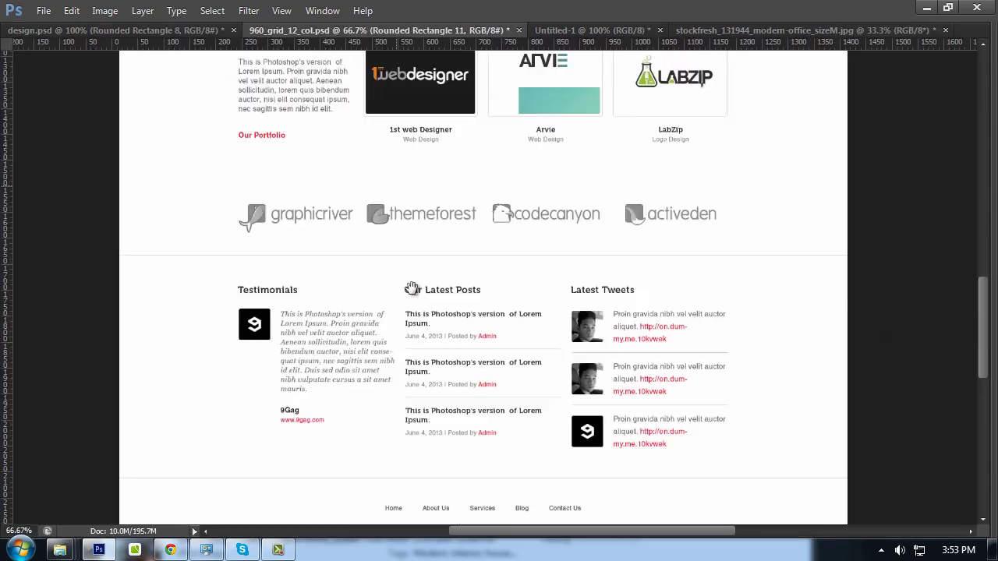
scroll(429, 273, "up", 2)
scroll(421, 289, "up", 2)
scroll(409, 306, "up", 1)
scroll(409, 306, "up", 1)
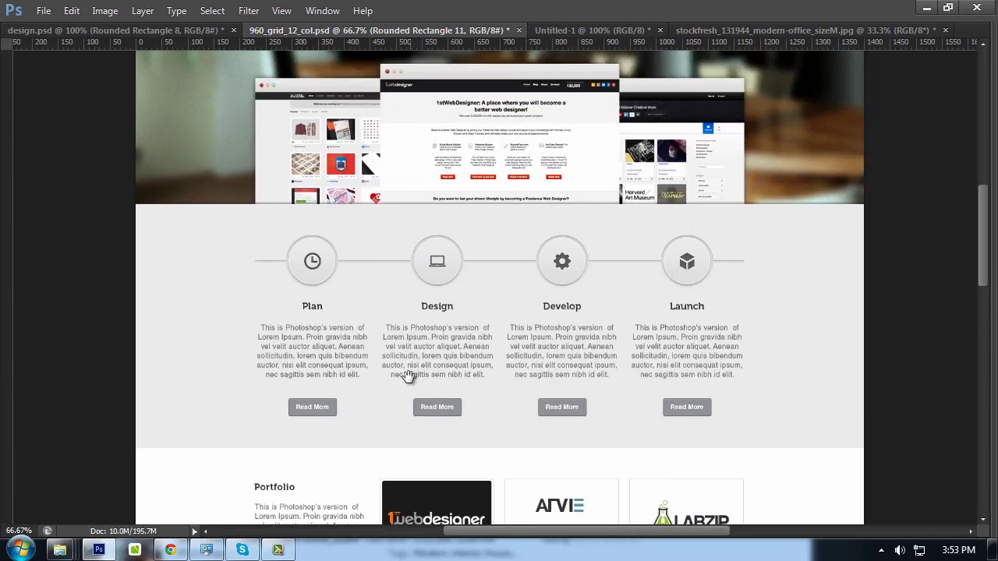
scroll(377, 329, "up", 4)
key("ctrl+r")
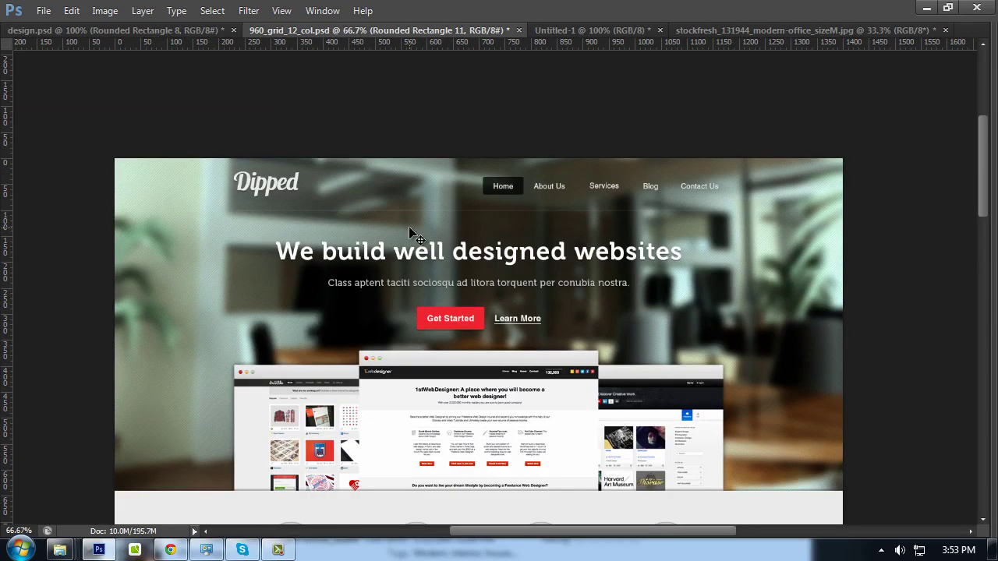
key("ctrl+plus")
Review the hero banner down to the process icons in full-screen, then restore the panels
key("Tab")
scroll(415, 228, "down", 1)
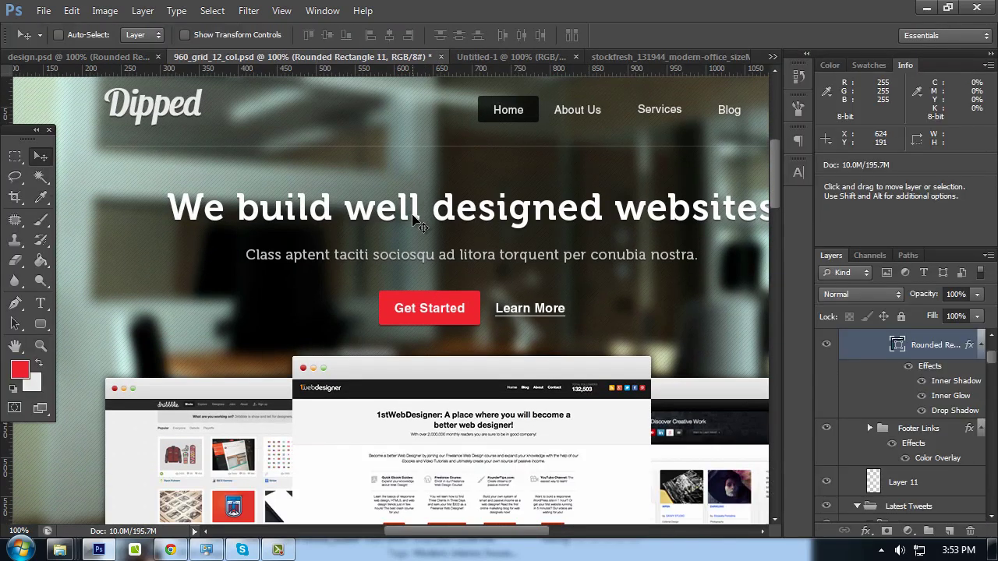
scroll(418, 223, "up", 1)
scroll(420, 218, "down", 1)
key("Tab")
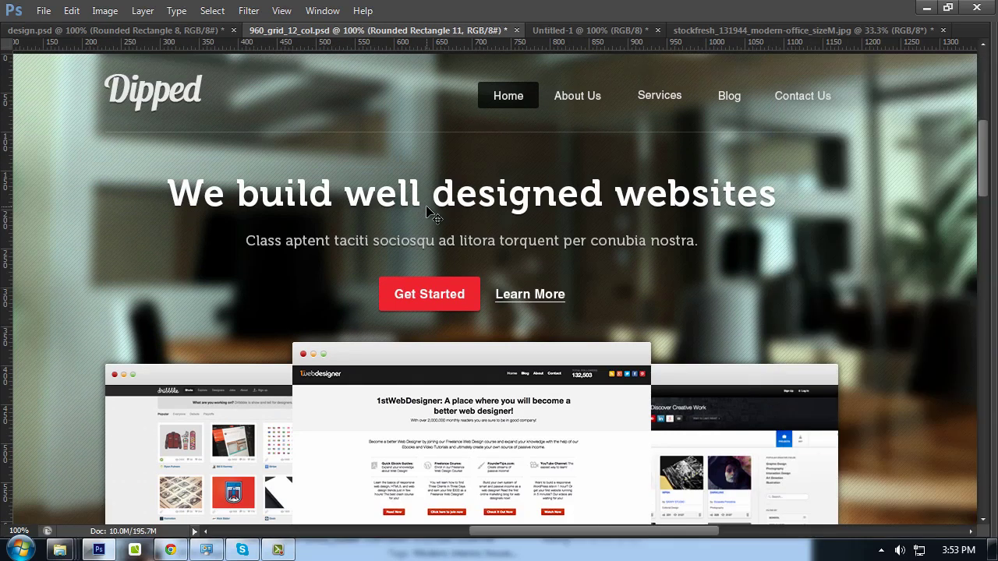
scroll(424, 209, "down", 1)
scroll(426, 207, "up", 1)
scroll(425, 212, "down", 1)
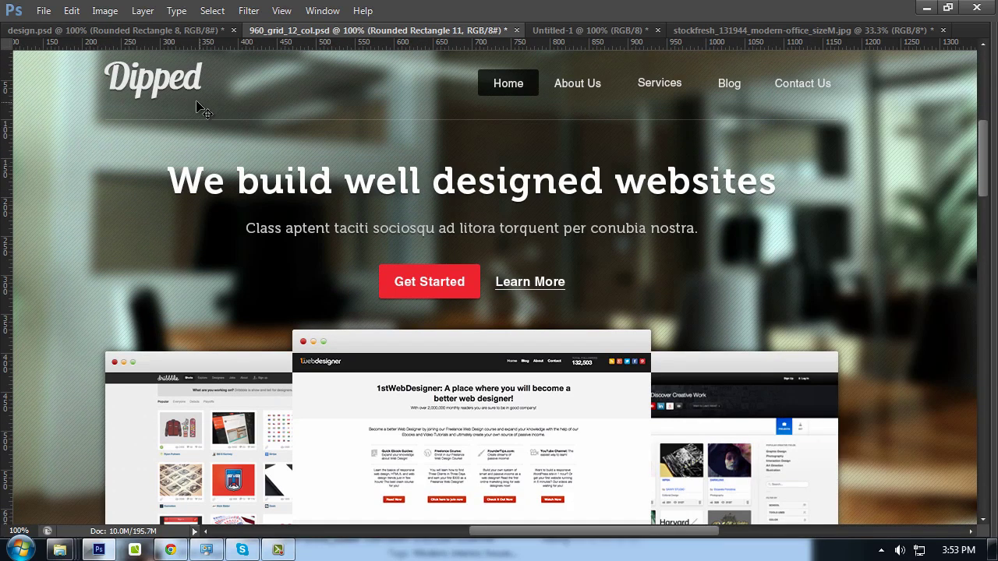
scroll(168, 102, "up", 2)
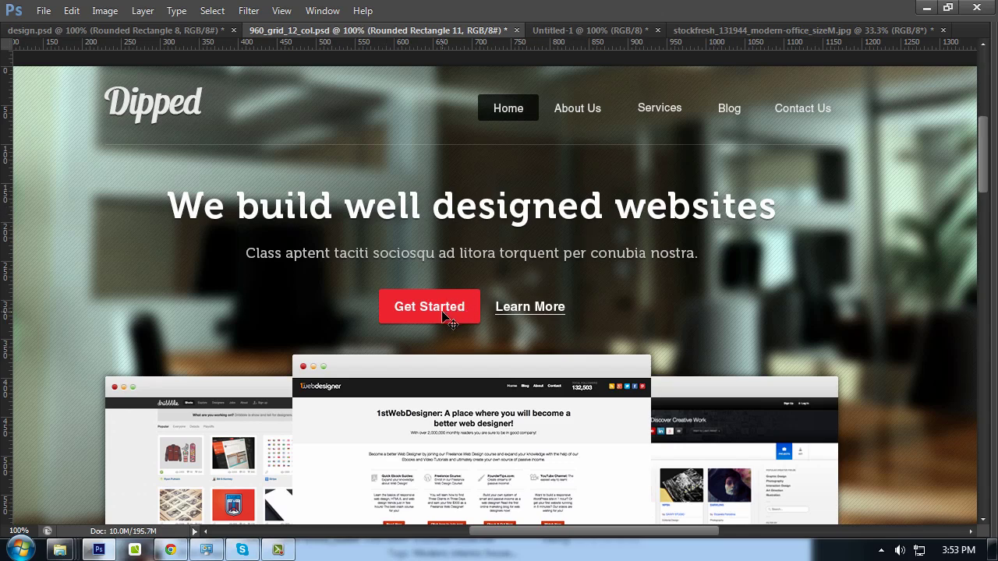
scroll(442, 315, "down", 1)
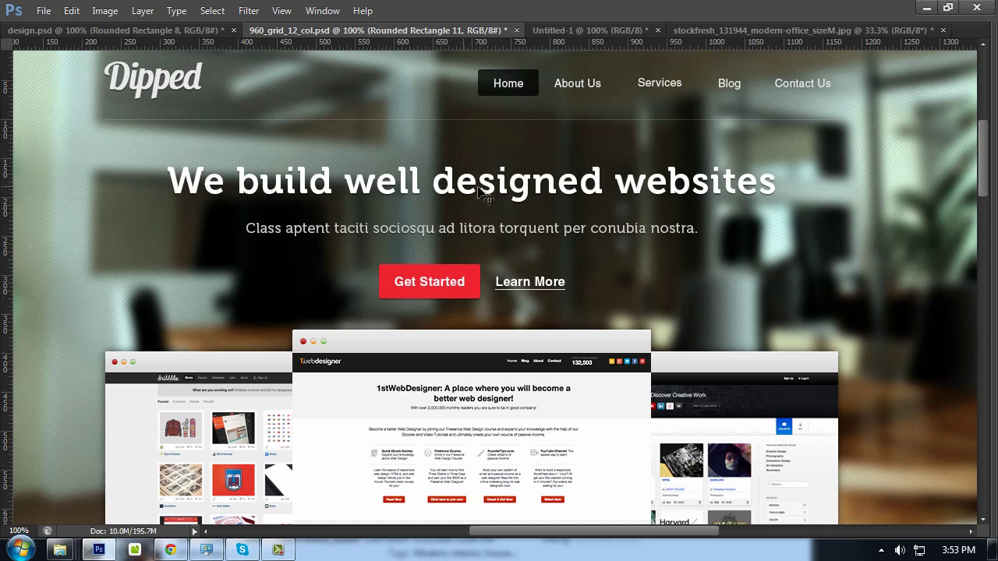
scroll(533, 189, "down", 1)
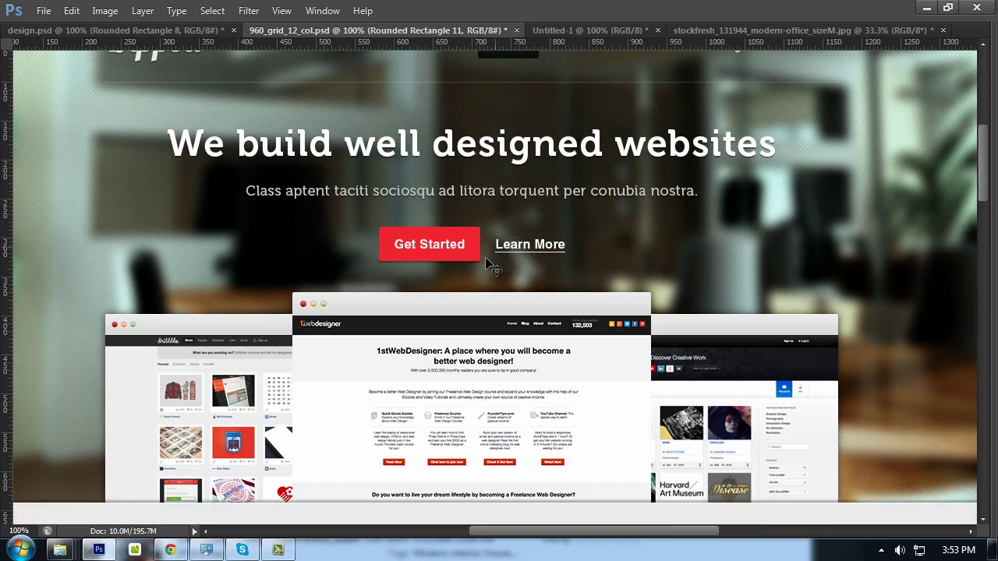
scroll(489, 261, "up", 1)
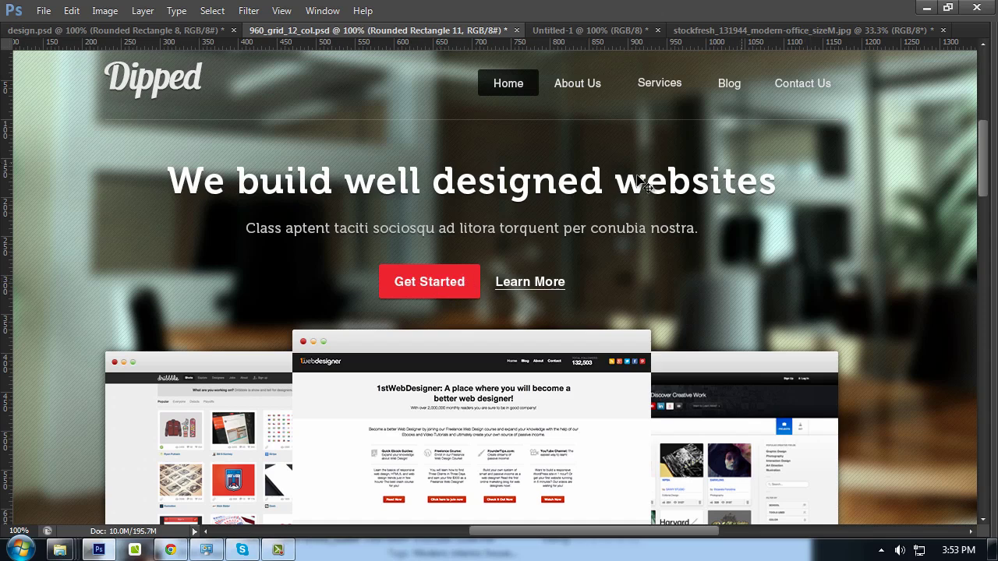
scroll(638, 179, "down", 1)
scroll(593, 196, "down", 1)
scroll(624, 207, "down", 1)
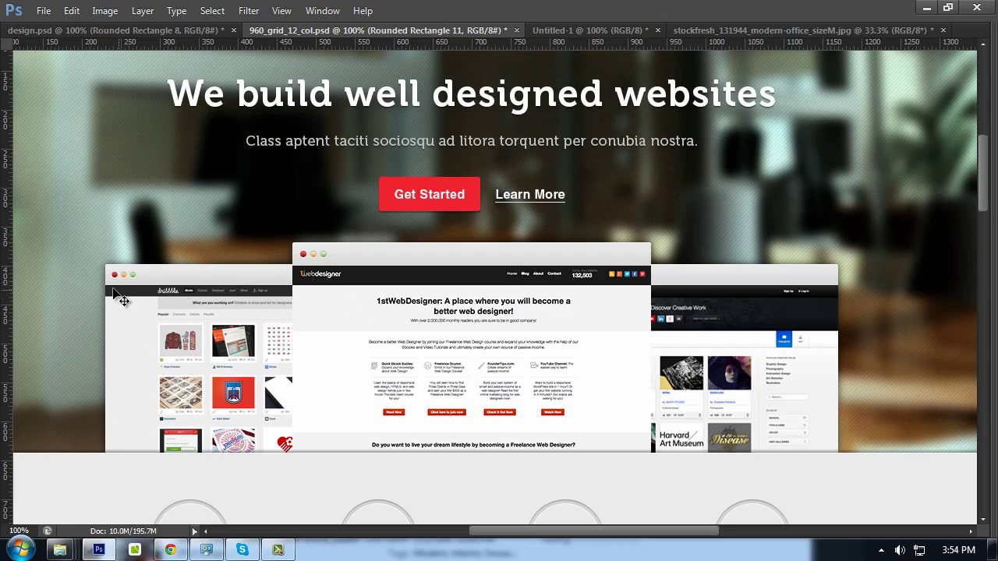
scroll(116, 290, "down", 1)
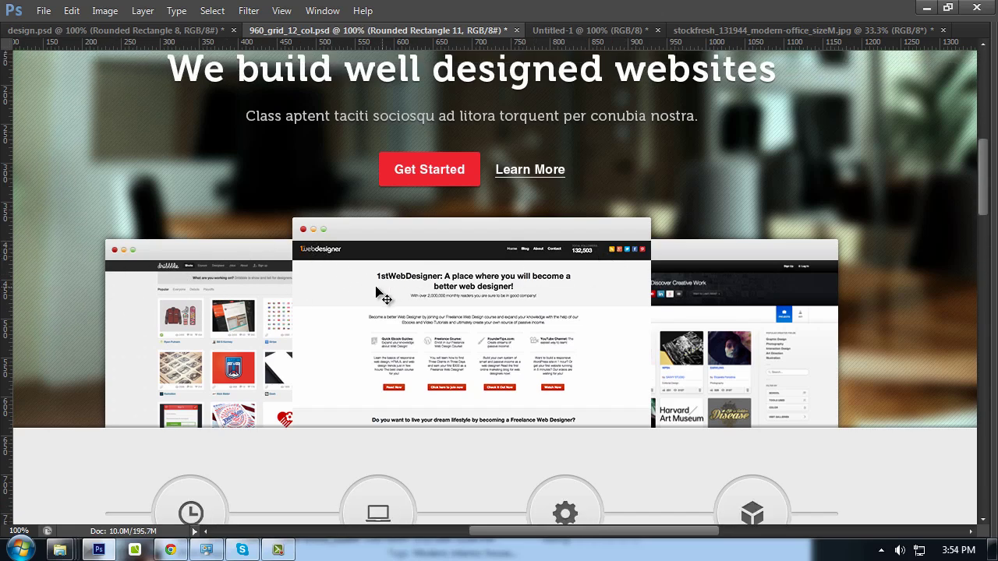
key("Tab")
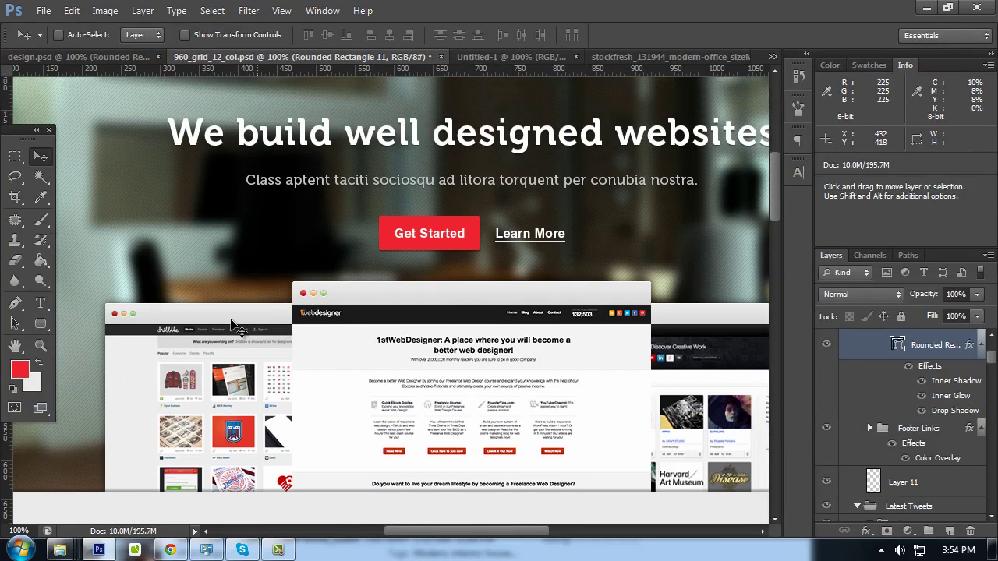
Collapse the Footer, Portfolio, Icons, 4 Column, Banner and Header layer groups
left_click(198, 320, "ctrl")
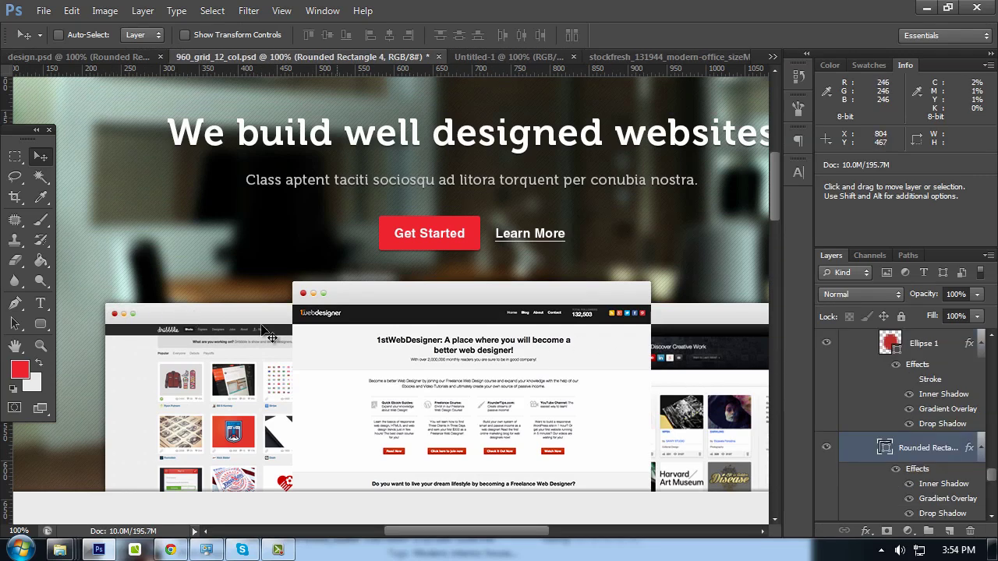
scroll(989, 431, "up", 2)
scroll(989, 430, "up", 2)
scroll(936, 413, "up", 3)
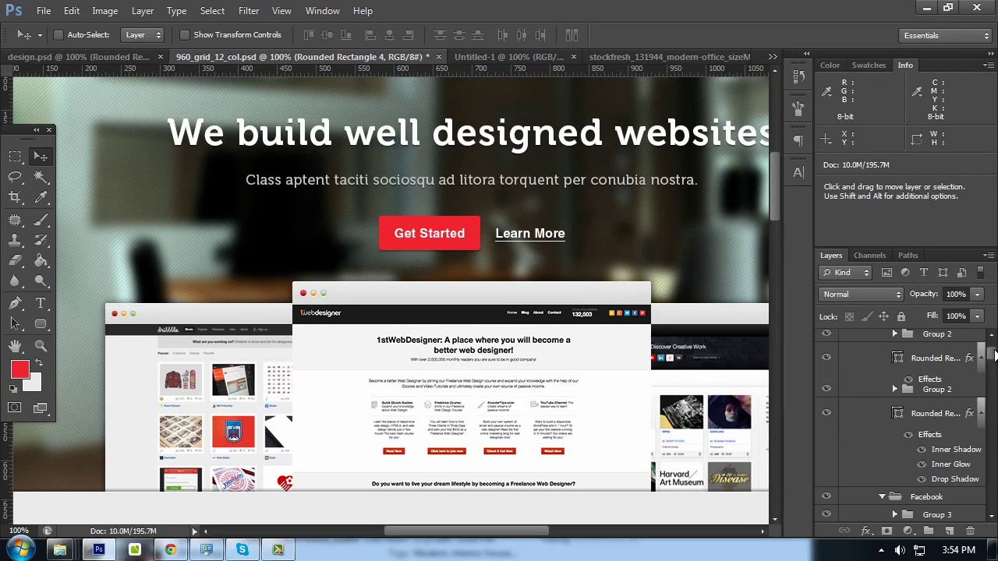
scroll(904, 394, "up", 2)
left_click(845, 369)
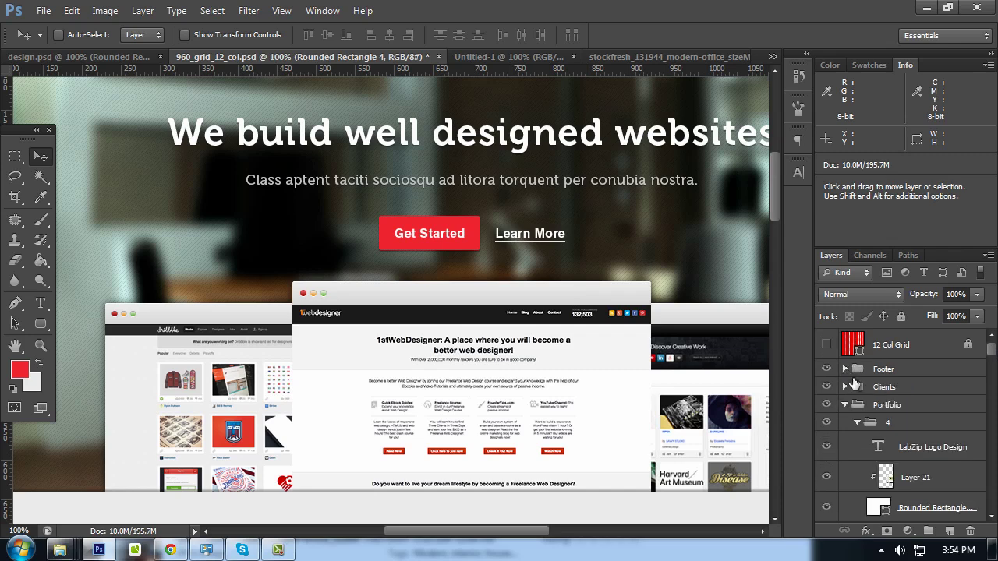
left_click(840, 411)
left_click(844, 405)
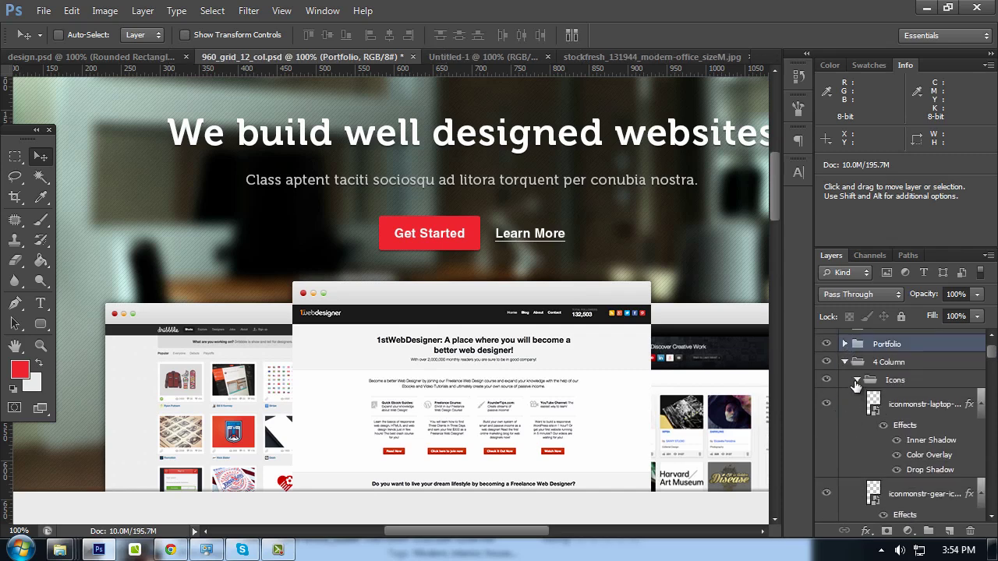
left_click(856, 381)
left_click(845, 361)
left_click(845, 381)
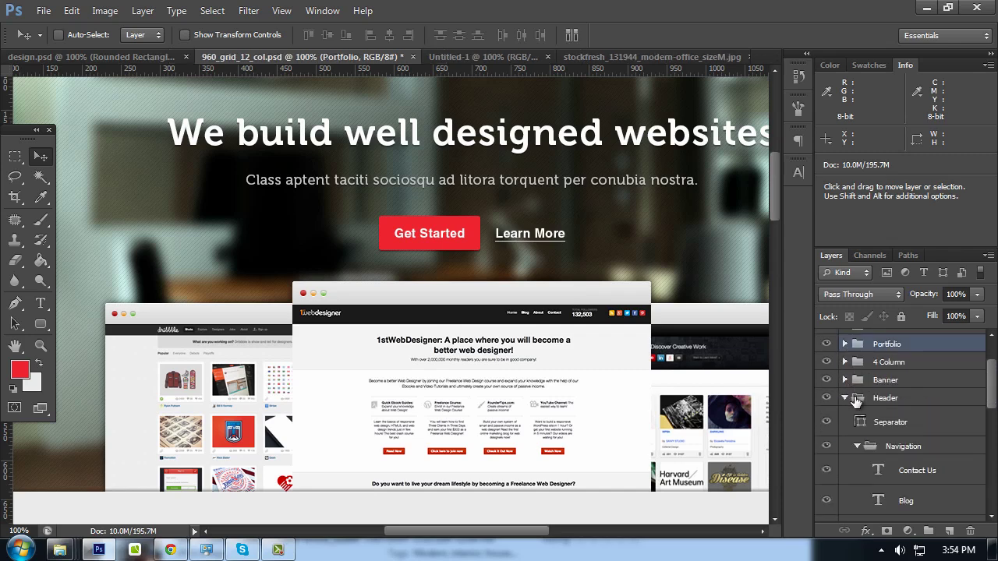
left_click(845, 398)
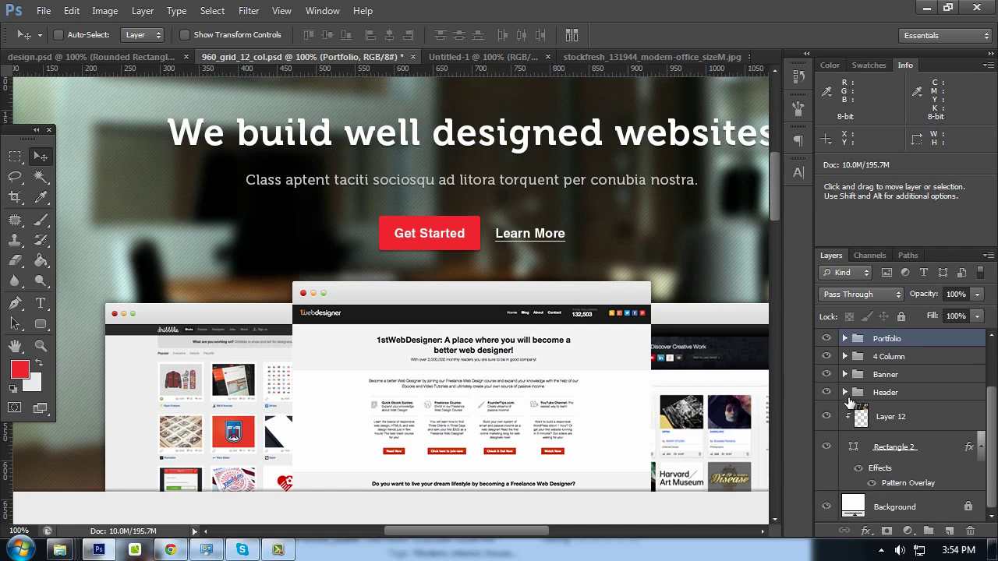
Expand Banner > Browser, collapse its subgroups 1 and 2, and select Layer 17
left_click(844, 374)
left_click(858, 400)
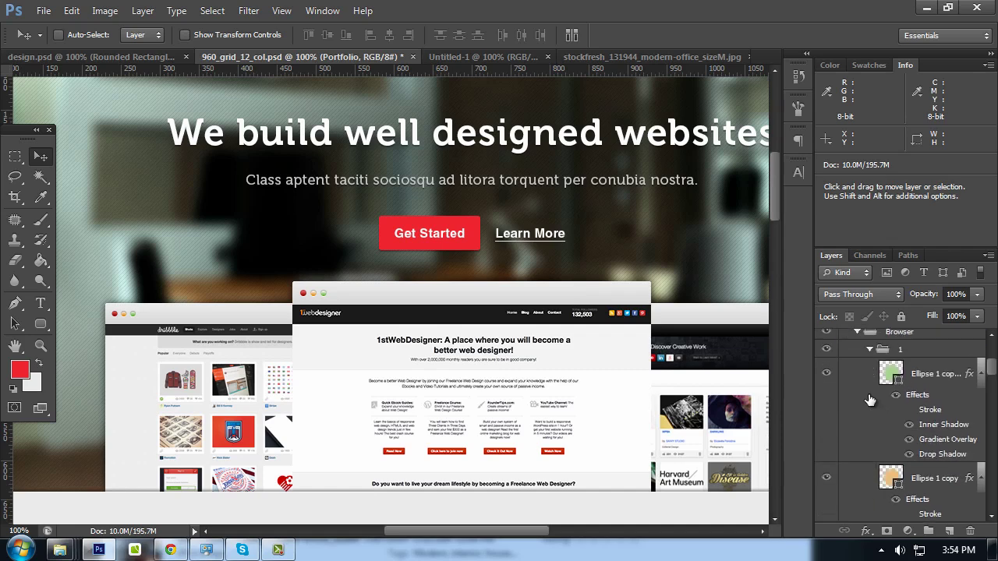
scroll(881, 413, "up", 2)
left_click(871, 409)
left_click(870, 428)
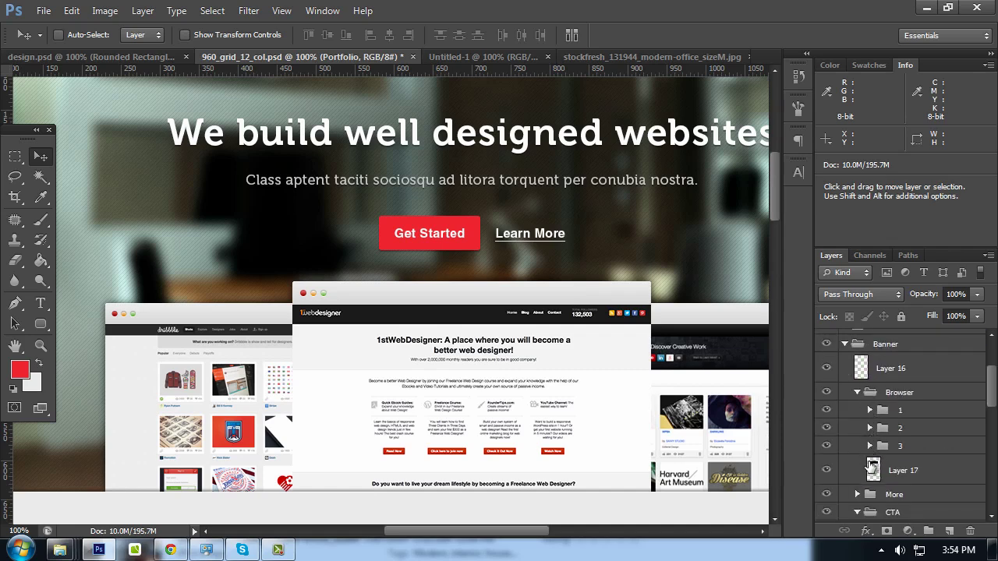
left_click(873, 468)
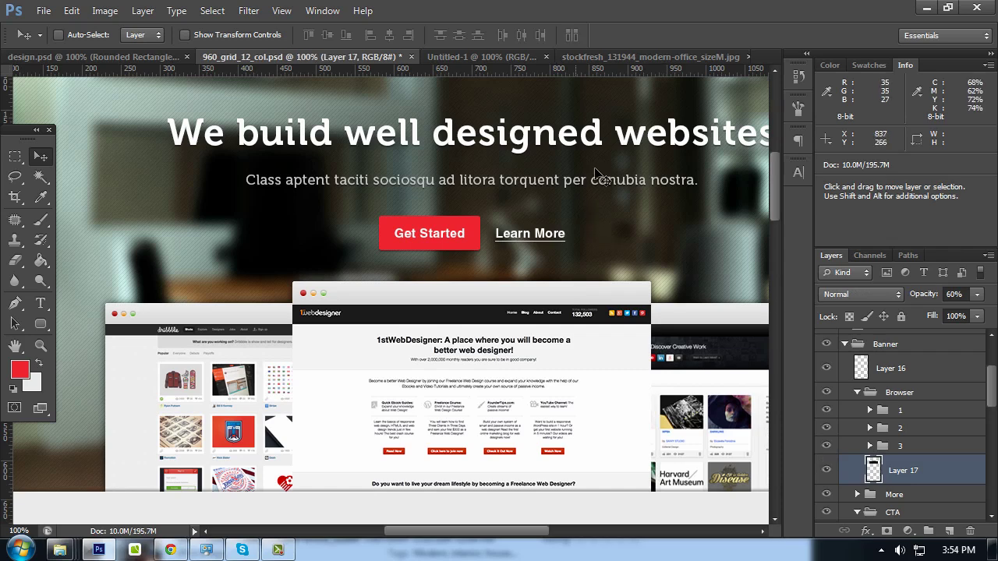
left_click(977, 297)
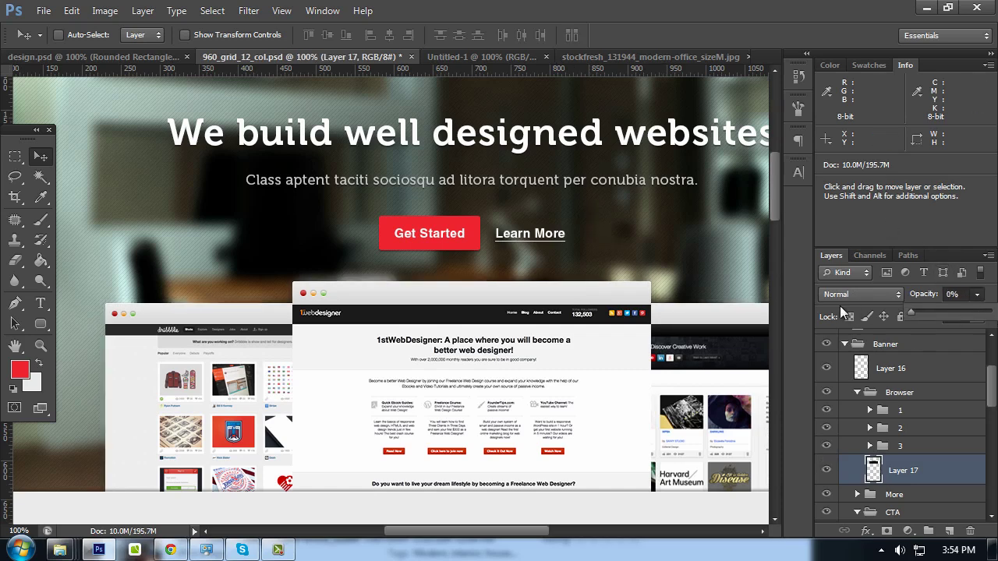
left_click_drag(993, 314, 992, 312)
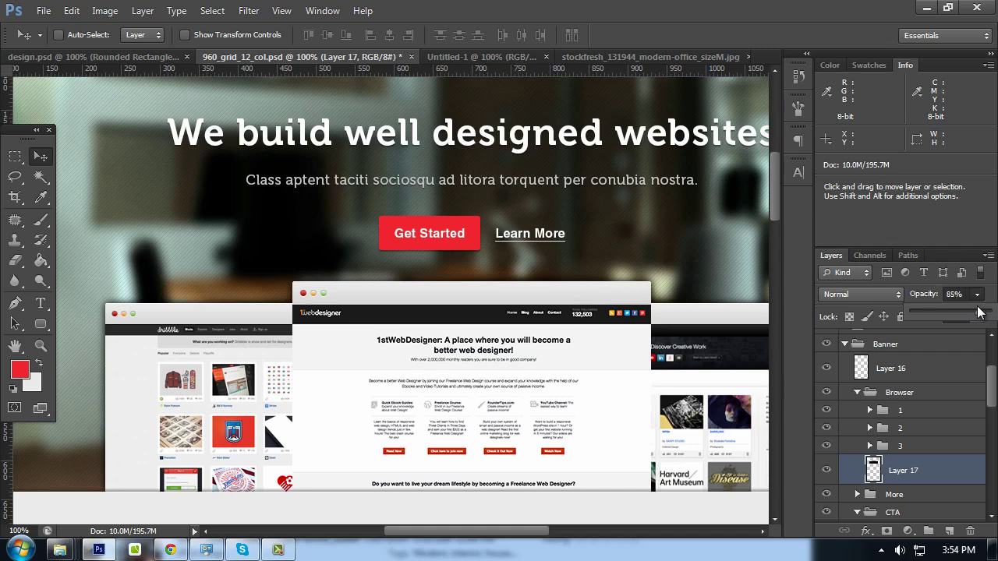
left_click_drag(963, 308, 963, 308)
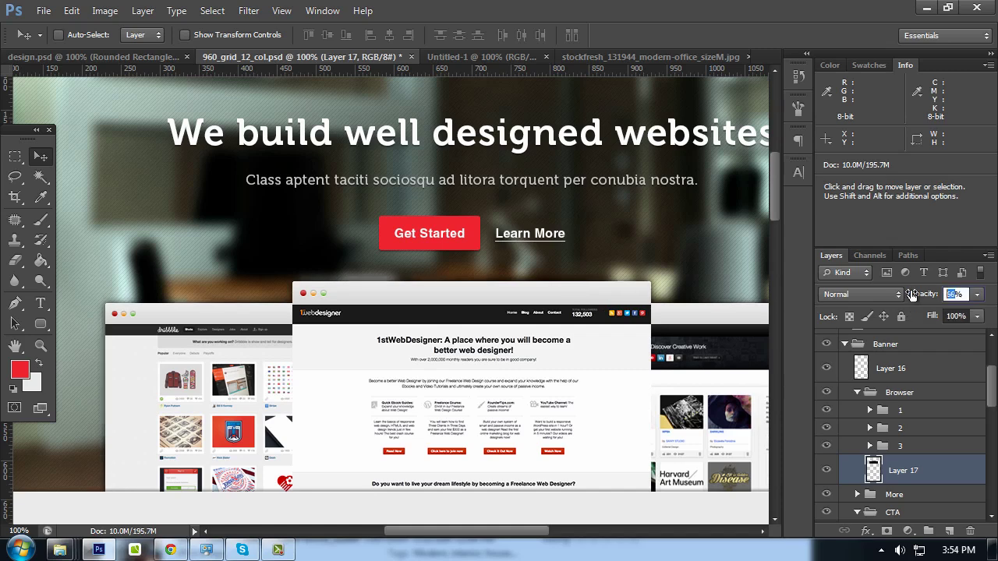
type("60")
key("Return")
key("Tab")
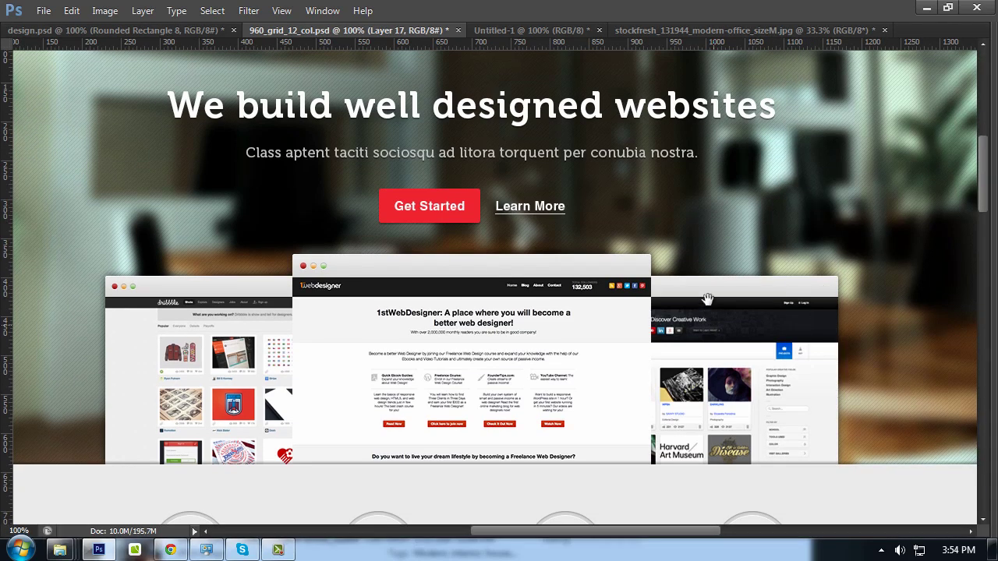
mouse_move(731, 302)
left_mouse_down()
mouse_move(735, 262)
mouse_move(801, 203)
left_mouse_up()
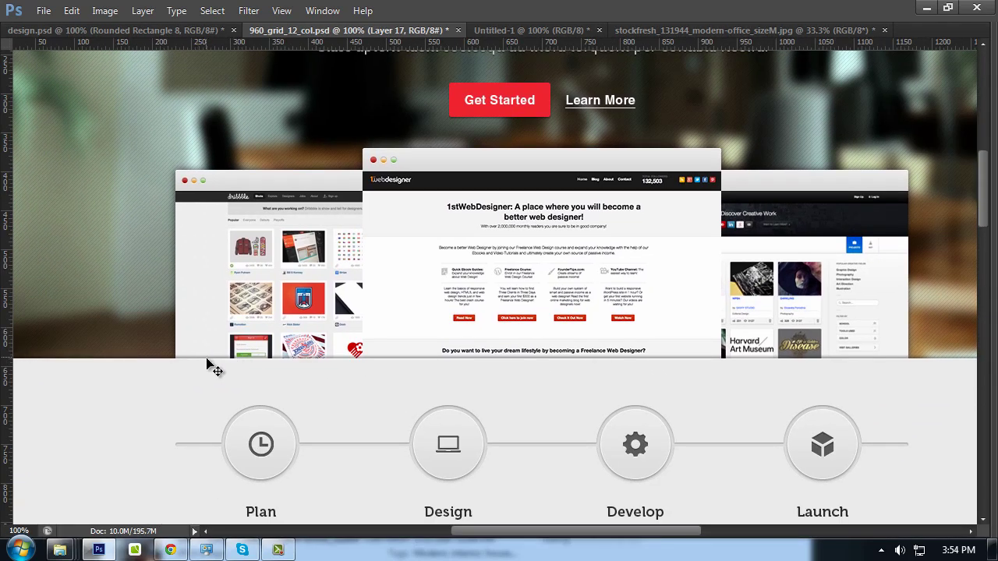
key("Tab")
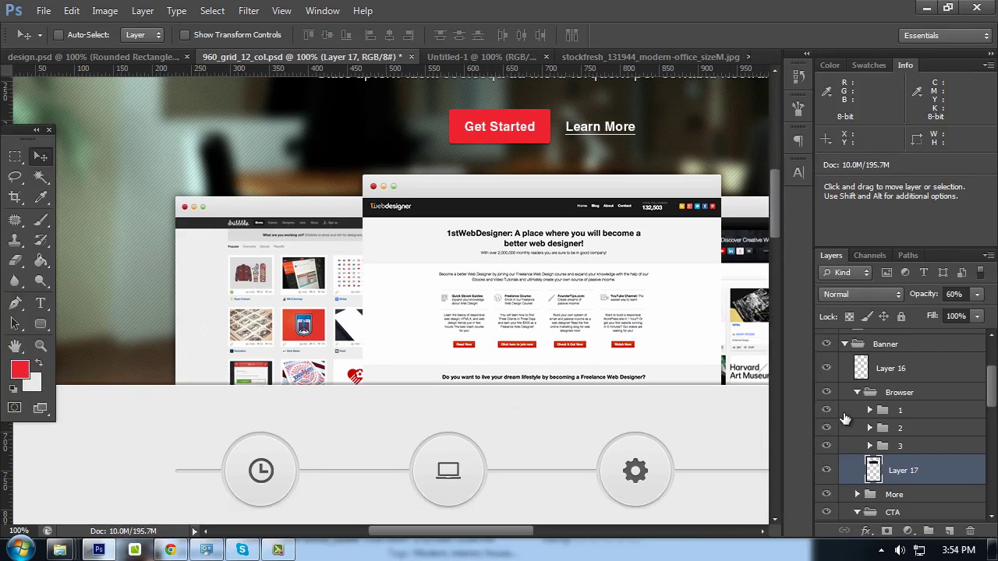
left_click(827, 371)
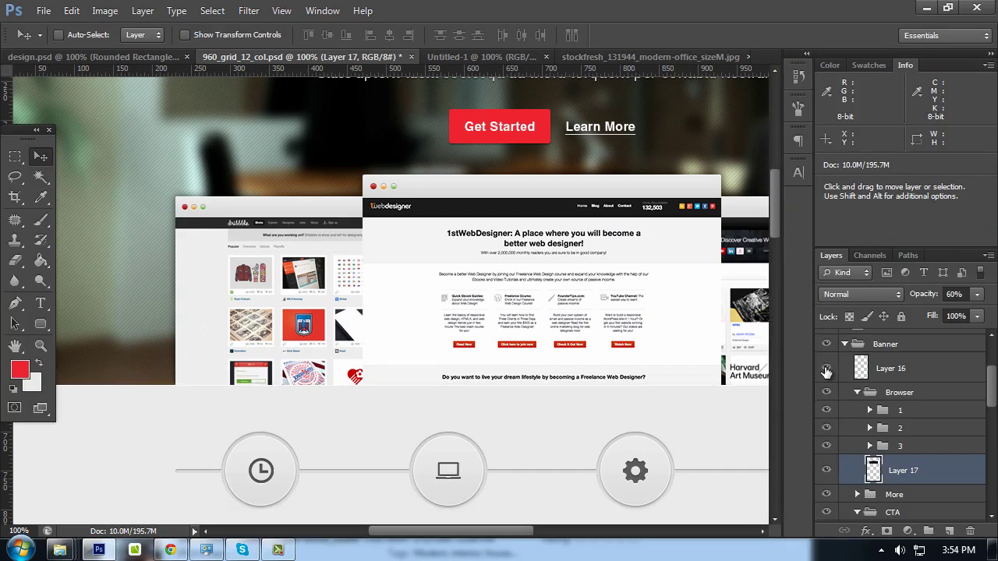
left_click(826, 370)
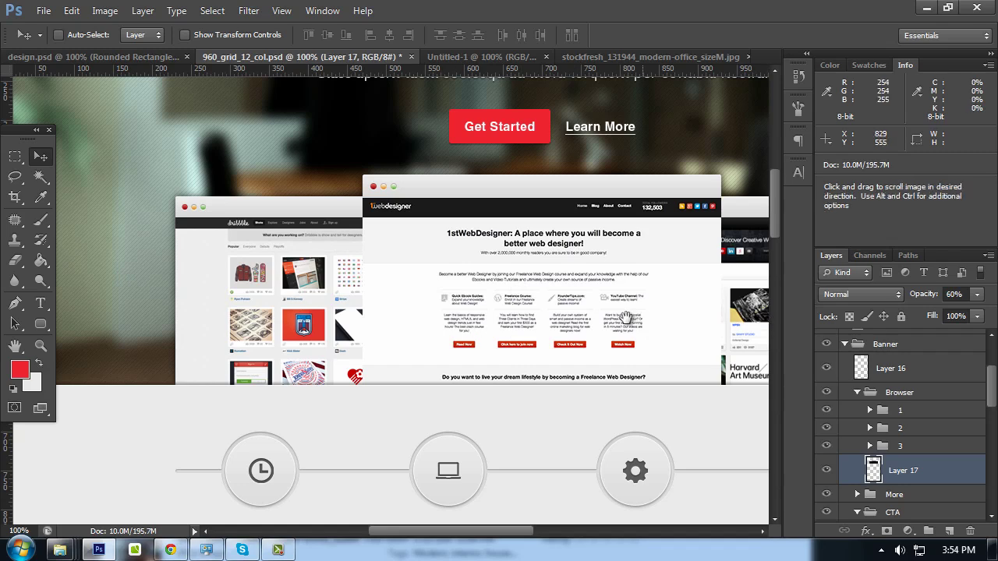
left_click_drag(670, 320, 554, 305)
mouse_move(561, 419)
left_mouse_down()
mouse_move(614, 216)
mouse_move(651, 189)
left_mouse_up()
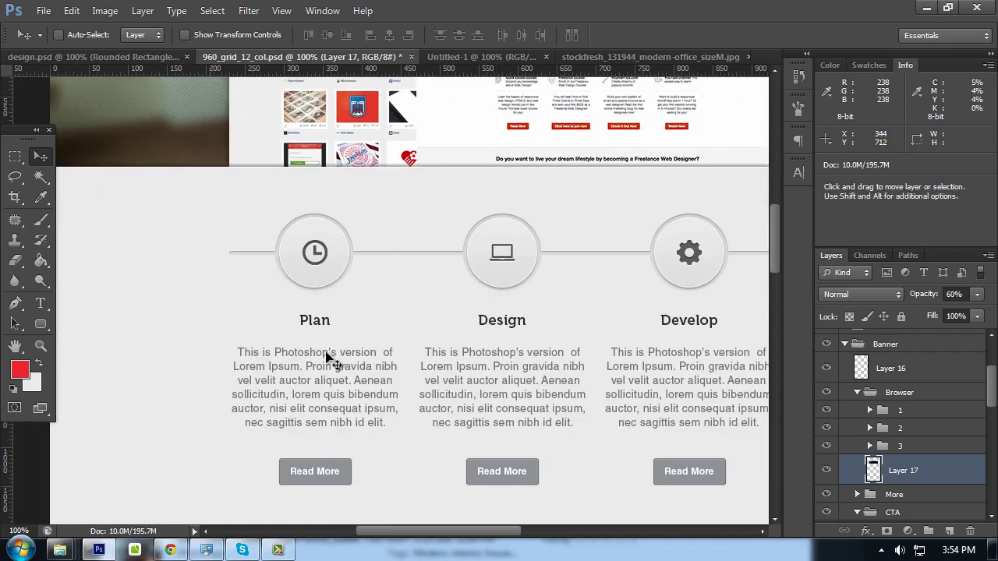
left_click_drag(277, 308, 456, 309)
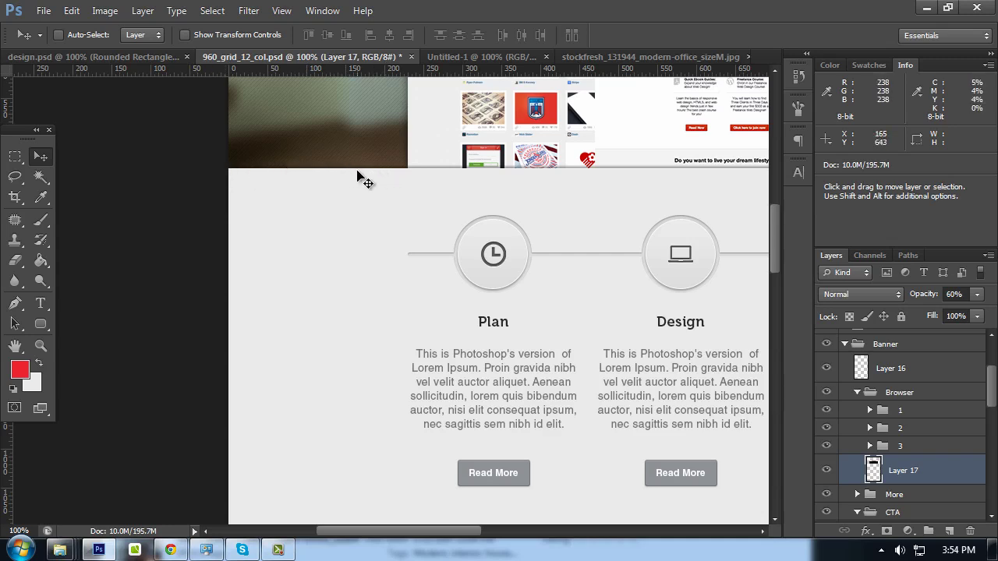
key("ctrl+plus")
key("ctrl+plus")
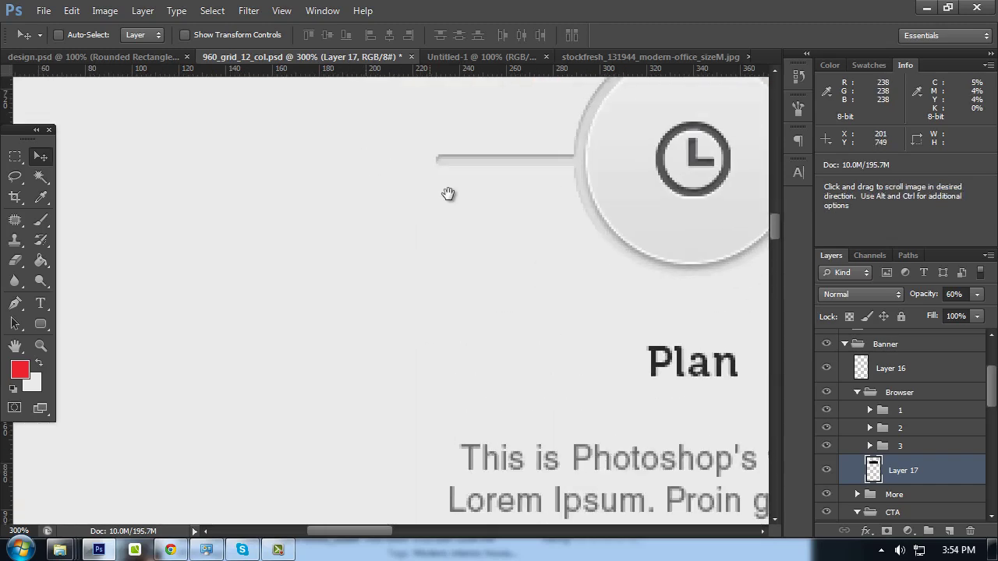
left_click_drag(447, 196, 475, 292)
scroll(455, 256, "up", 2)
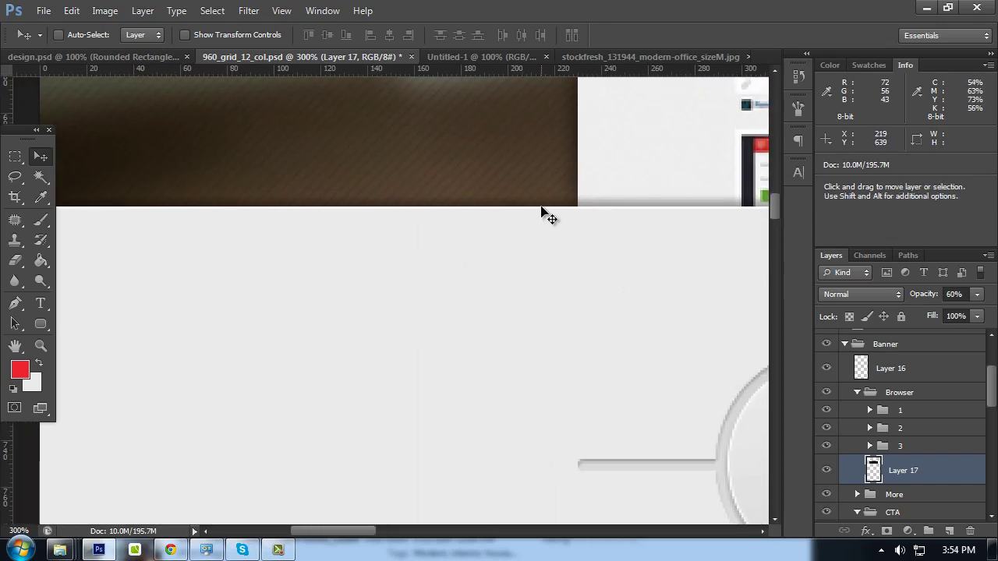
key("ctrl+minus")
key("ctrl+minus")
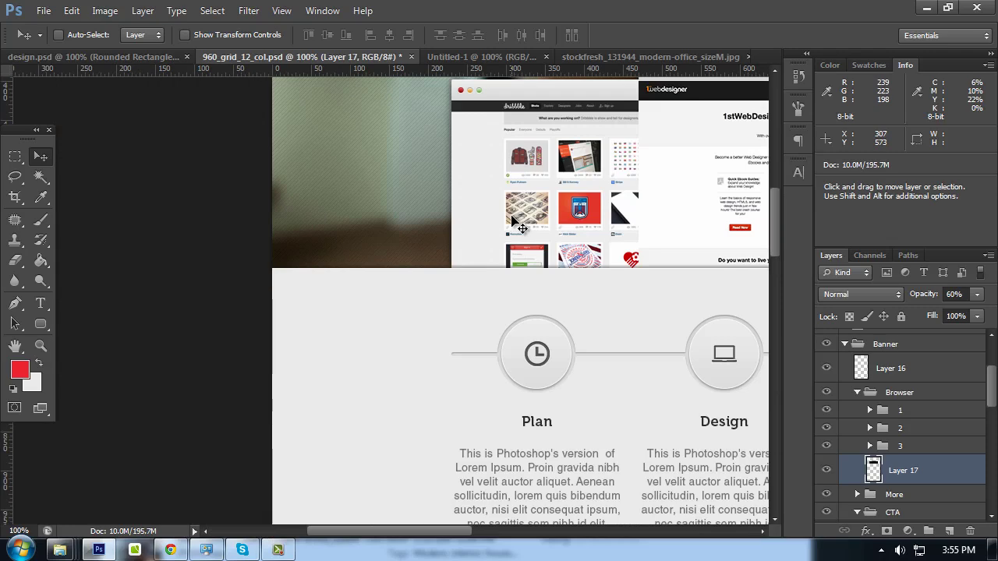
key("Tab")
left_click_drag(494, 168, 489, 166)
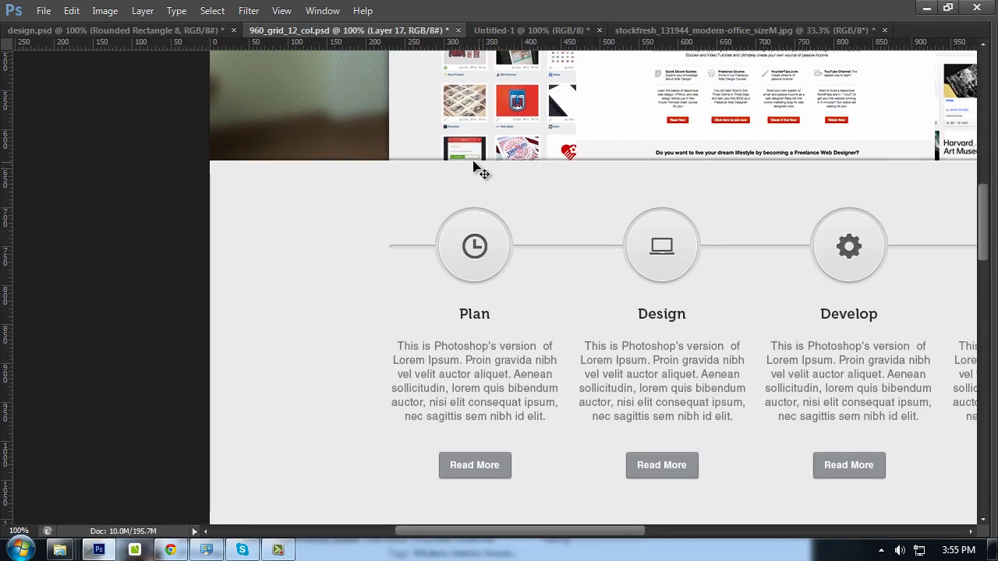
key("Tab")
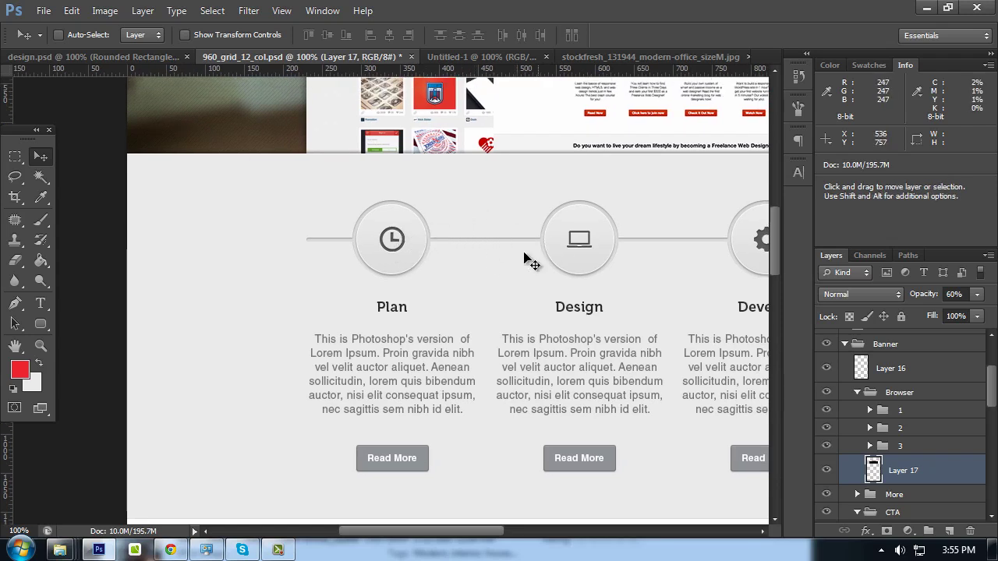
left_click_drag(484, 527, 546, 531)
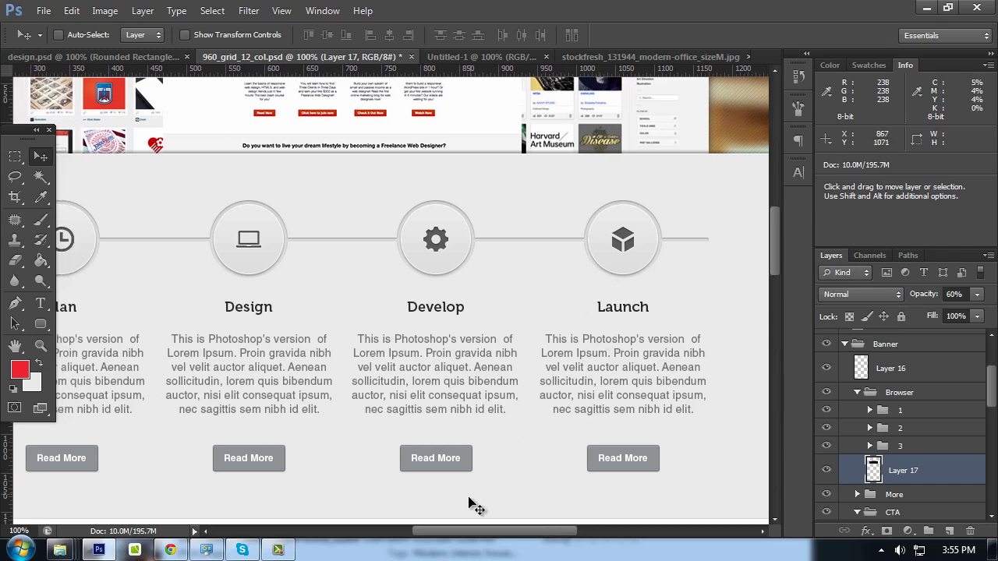
left_click_drag(471, 536, 444, 536)
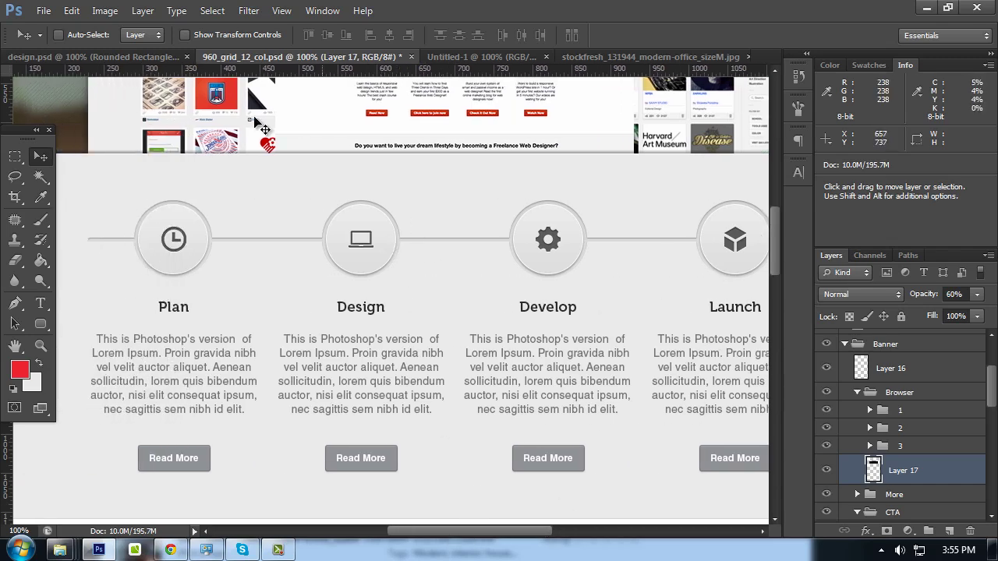
left_click(157, 55)
scroll(624, 272, "up", 2)
scroll(777, 401, "up", 2)
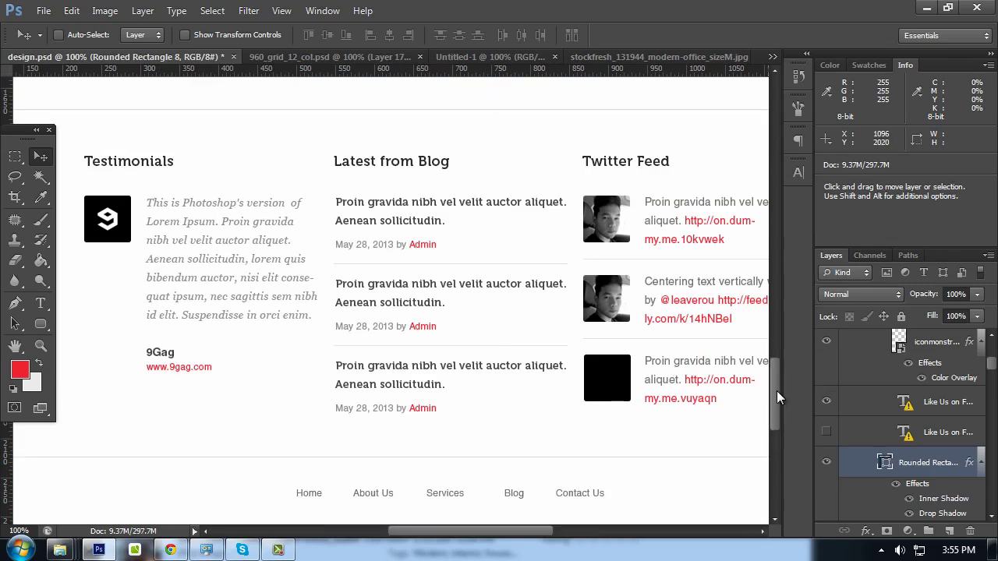
scroll(770, 244, "up", 3)
scroll(770, 250, "up", 3)
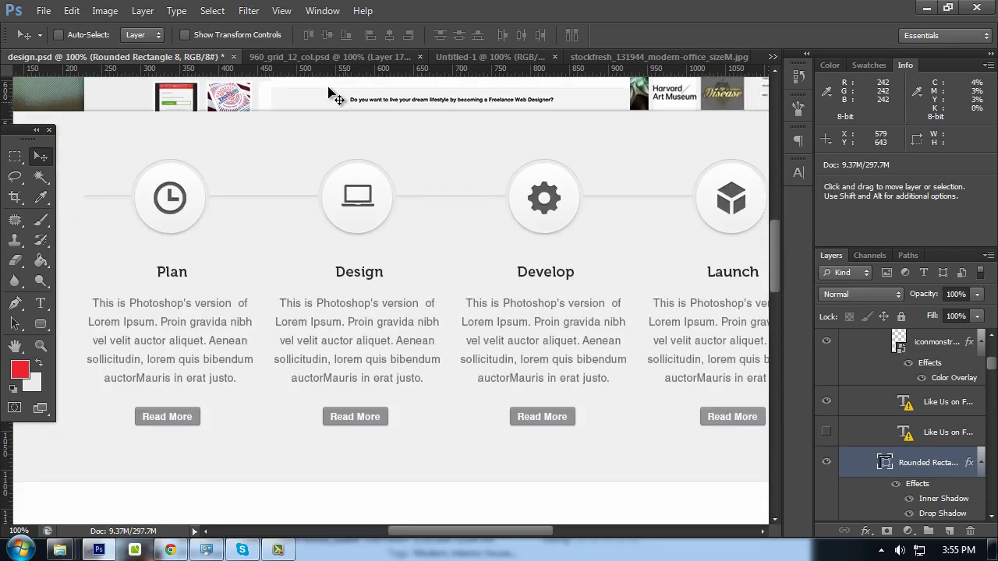
left_click(312, 57)
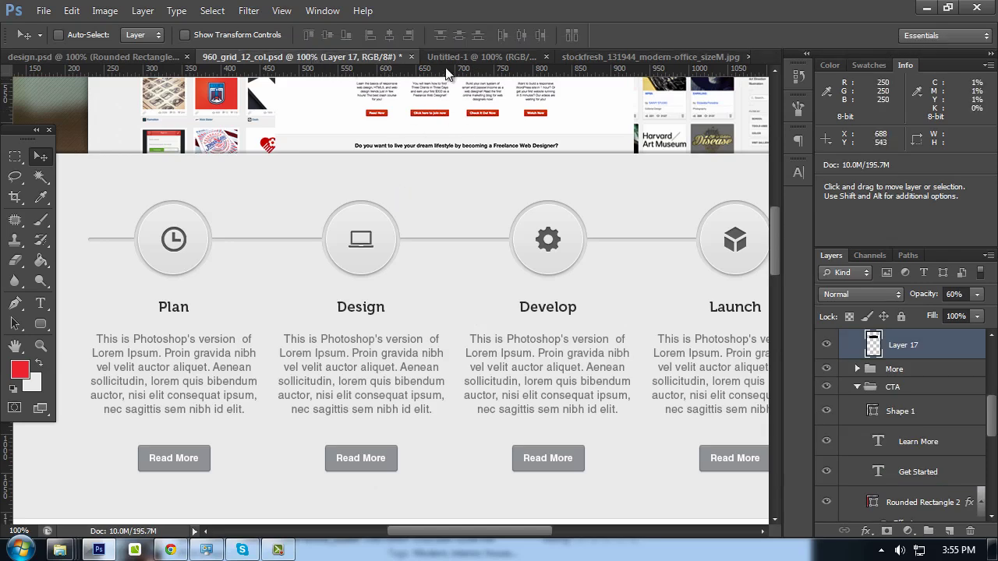
left_click(147, 55)
left_click(297, 57)
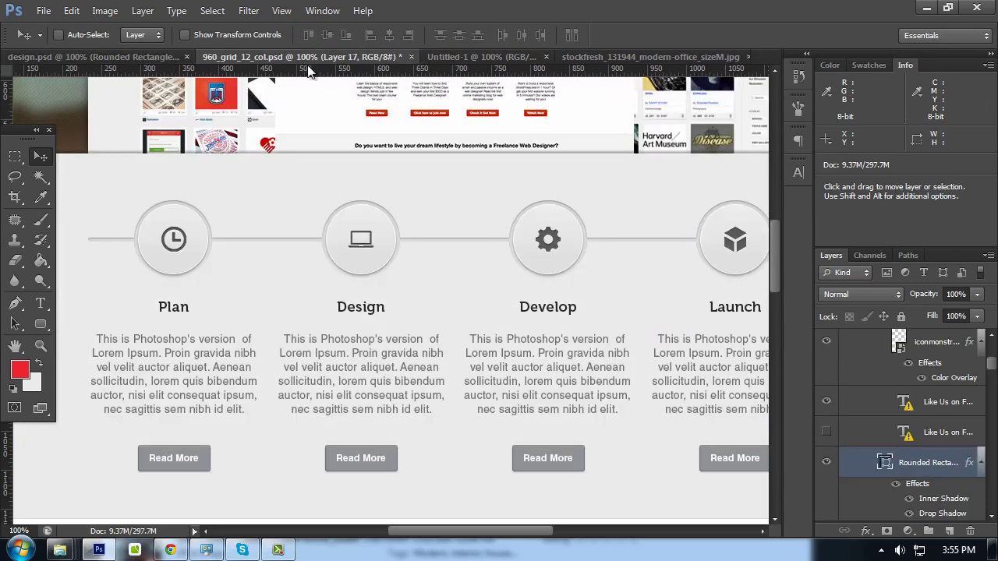
key("Tab")
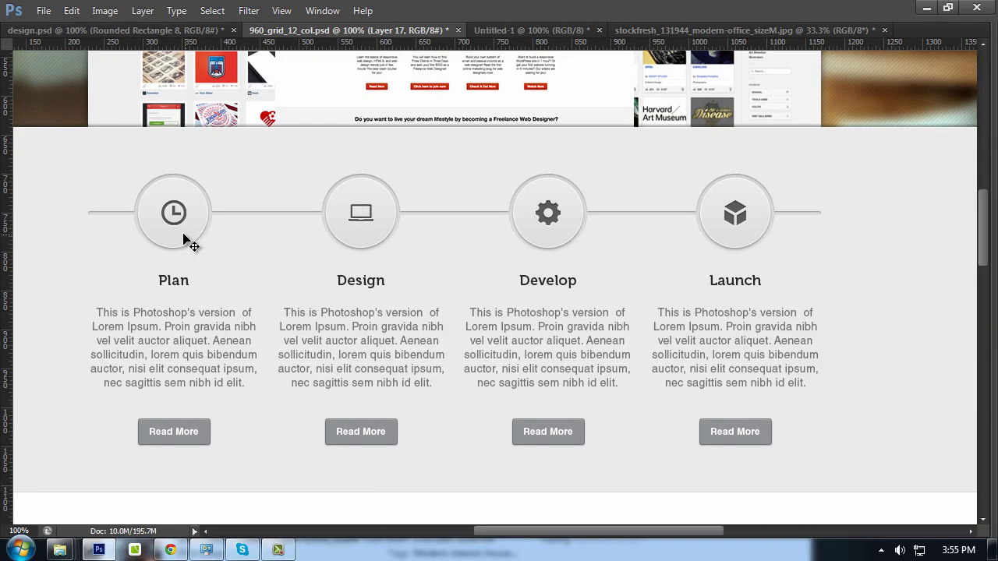
left_click(181, 210, "ctrl")
key("Tab")
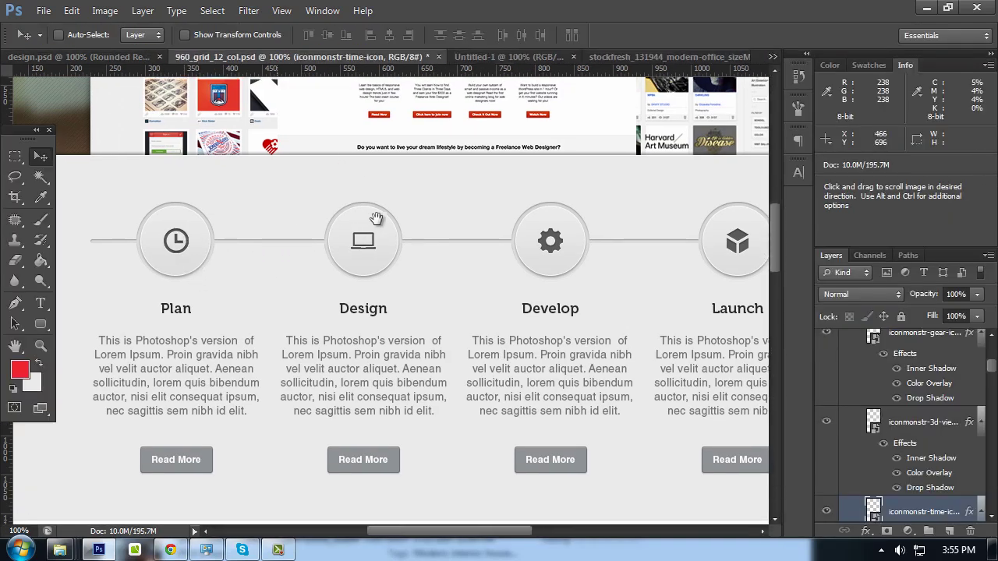
Open Free Transform on the clock icon at 200% zoom and commit it
key("ctrl+t")
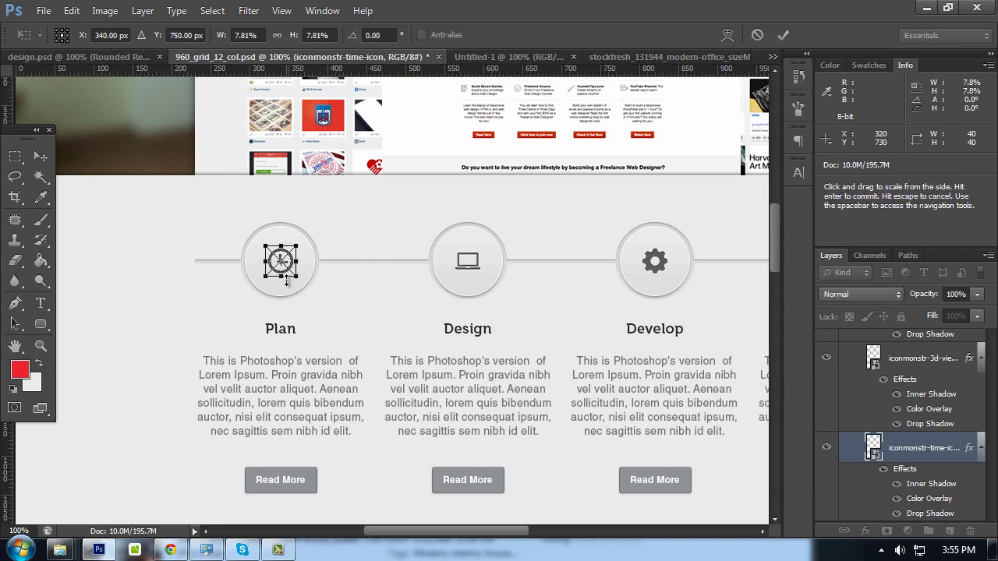
left_click_drag(390, 243, 390, 281)
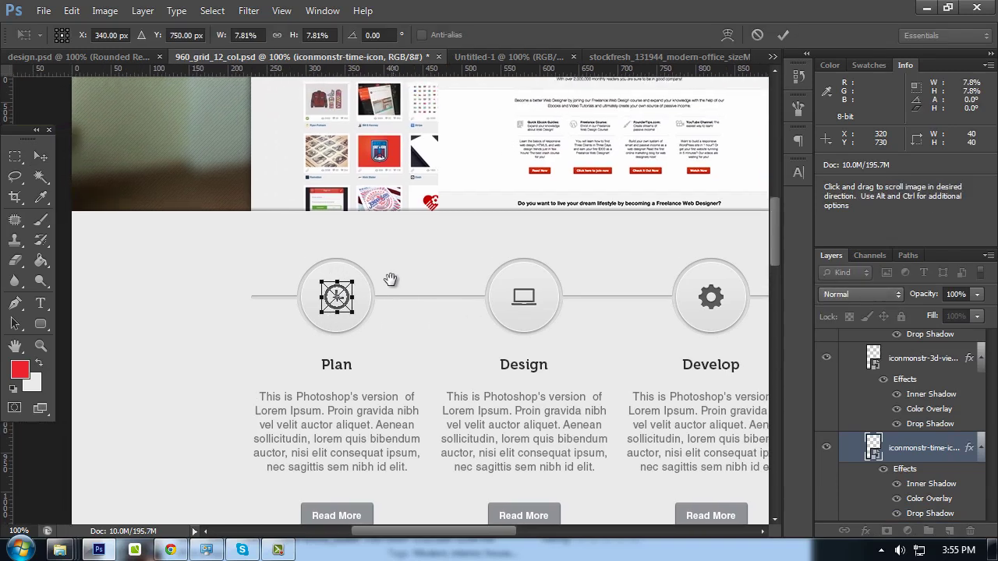
key("ctrl+plus")
key("Return")
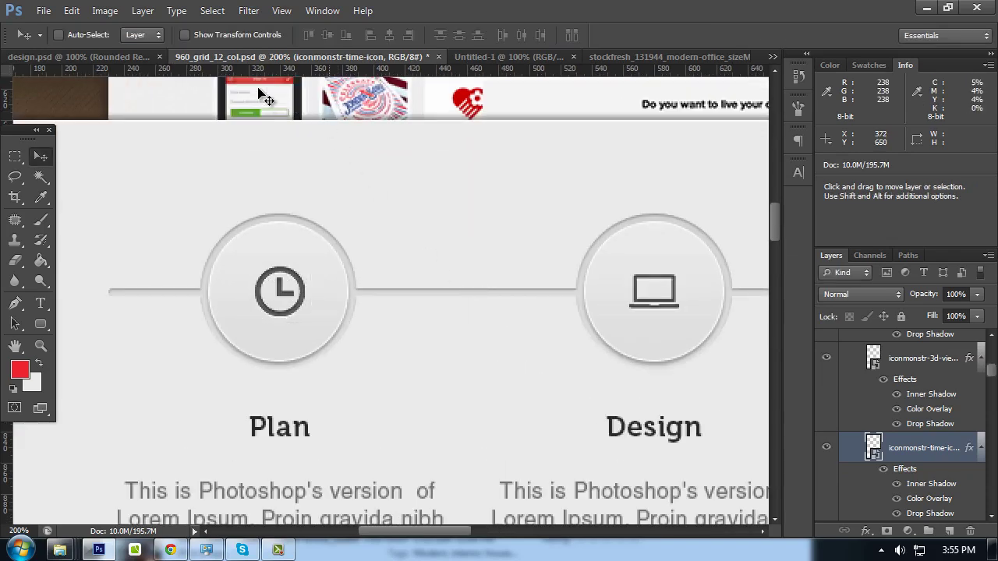
Check the Launch cube icon's dimensions in the original design file
left_click(94, 56)
scroll(653, 219, "up", 1)
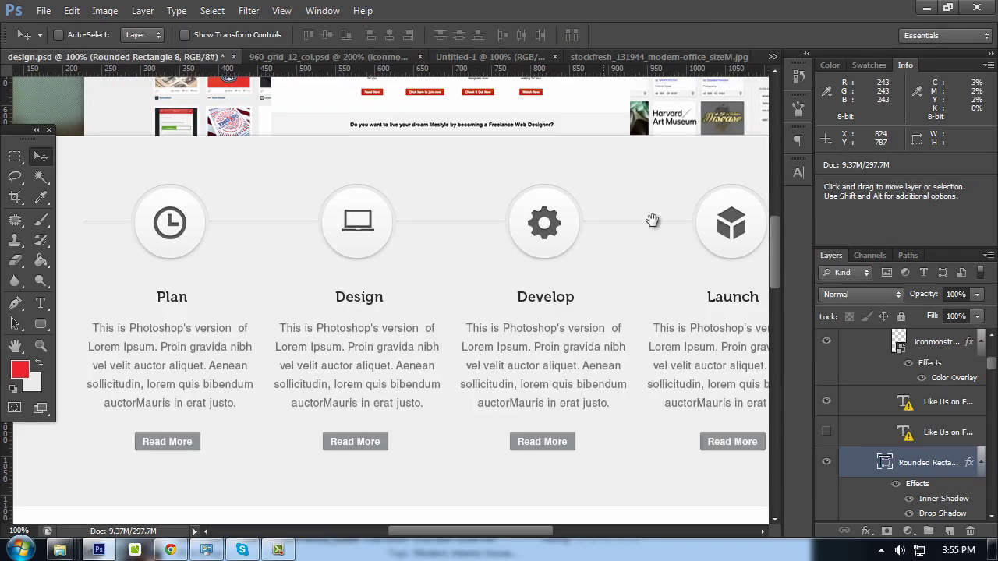
left_click_drag(653, 218, 472, 201)
left_click(613, 207, "ctrl")
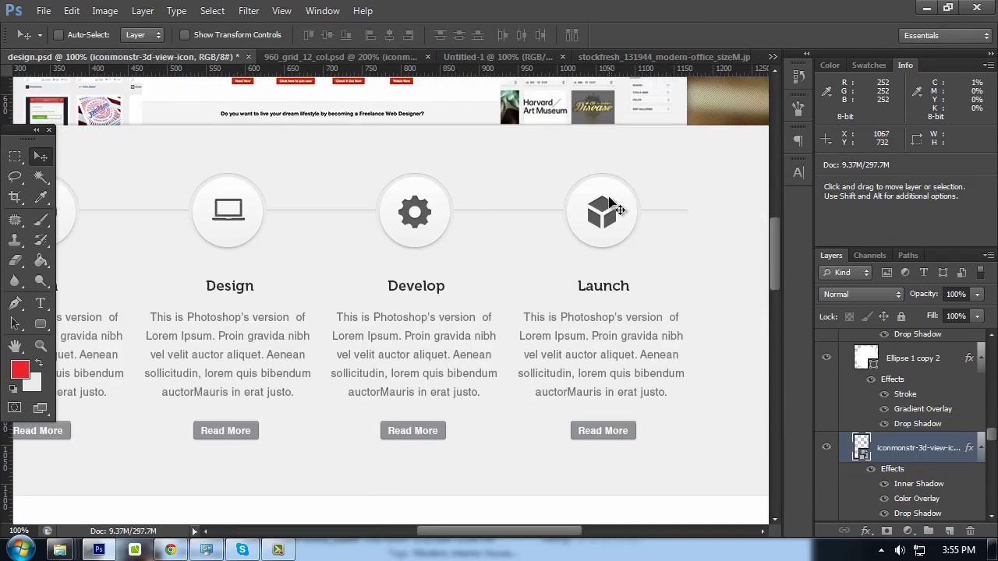
key("ctrl+t")
key("Return")
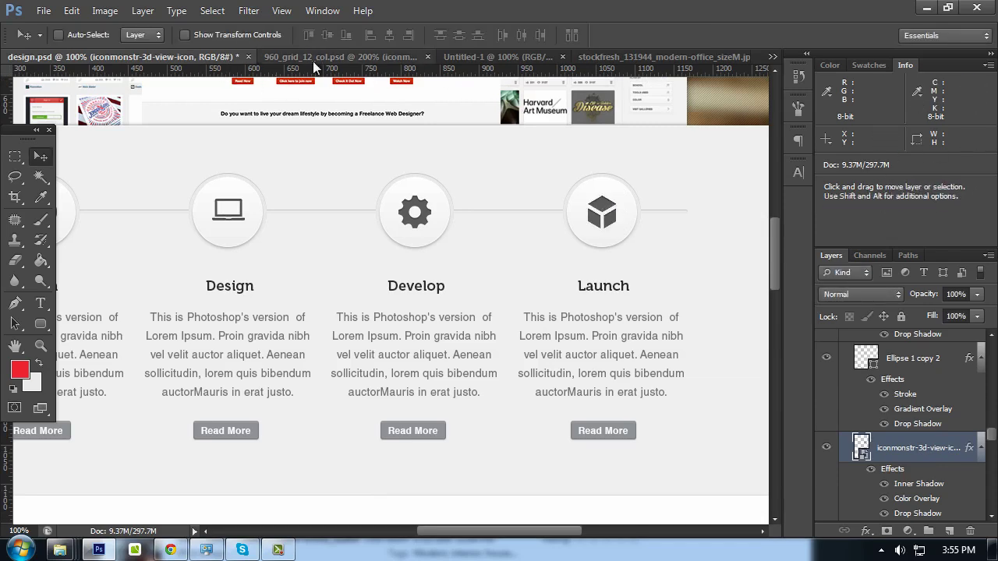
Back in the mockup, scale the clock icon to about 49 px and align it with the Plan circle
left_click(343, 57)
left_click_drag(401, 241, 488, 230)
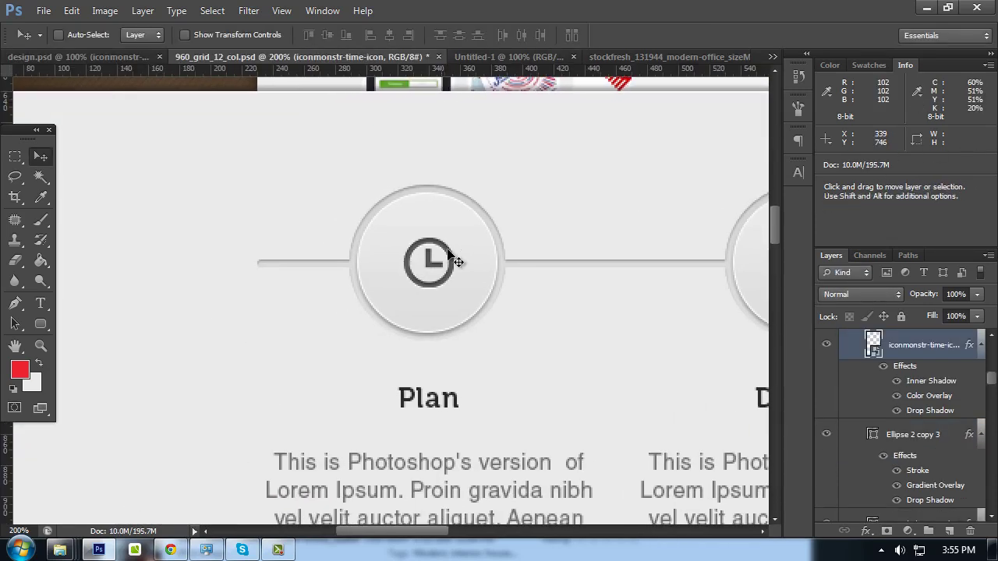
key("ctrl+t")
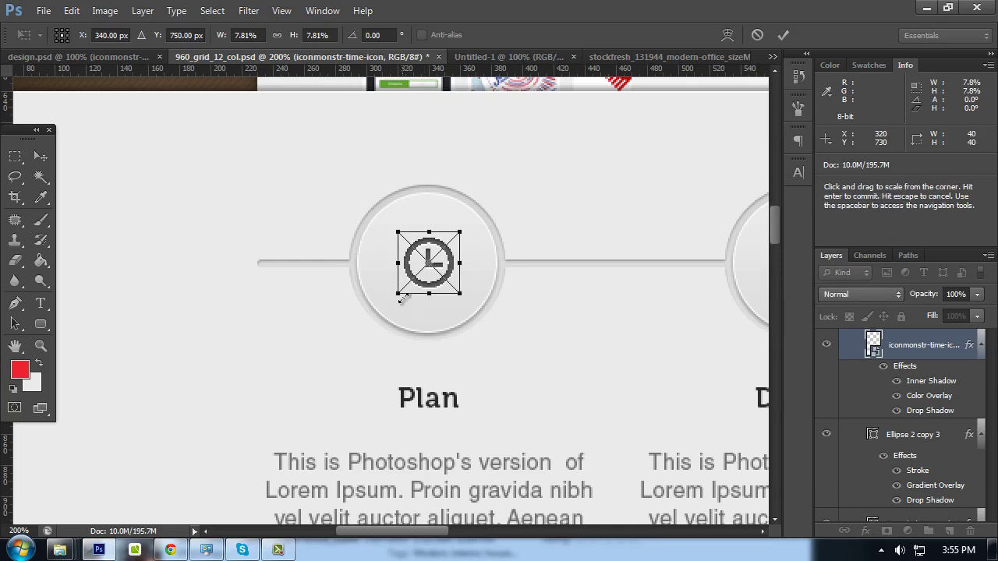
mouse_move(398, 294)
left_mouse_down()
mouse_move(374, 309)
mouse_move(442, 288)
left_mouse_up()
key("Return")
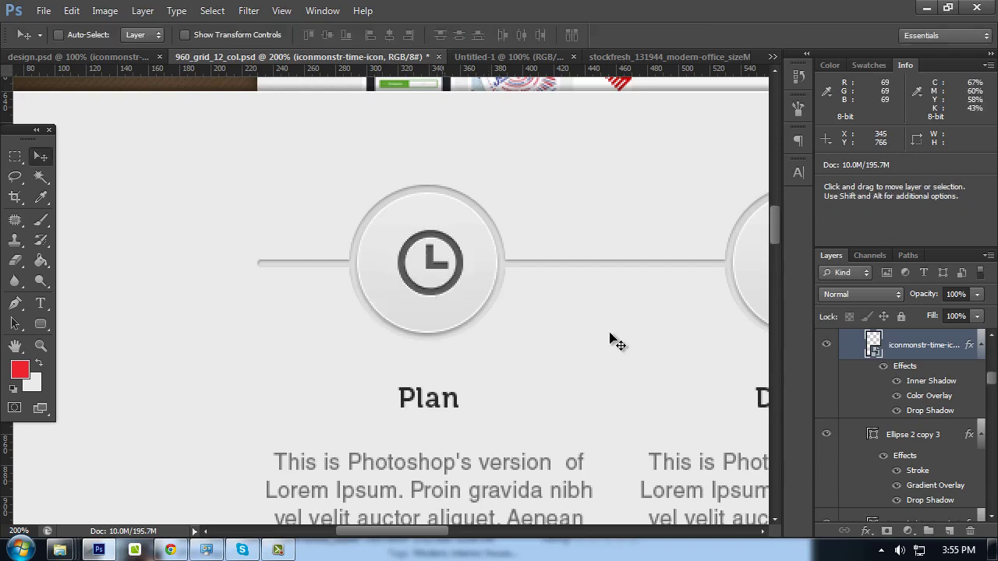
left_click(917, 435, "shift")
left_click(389, 35)
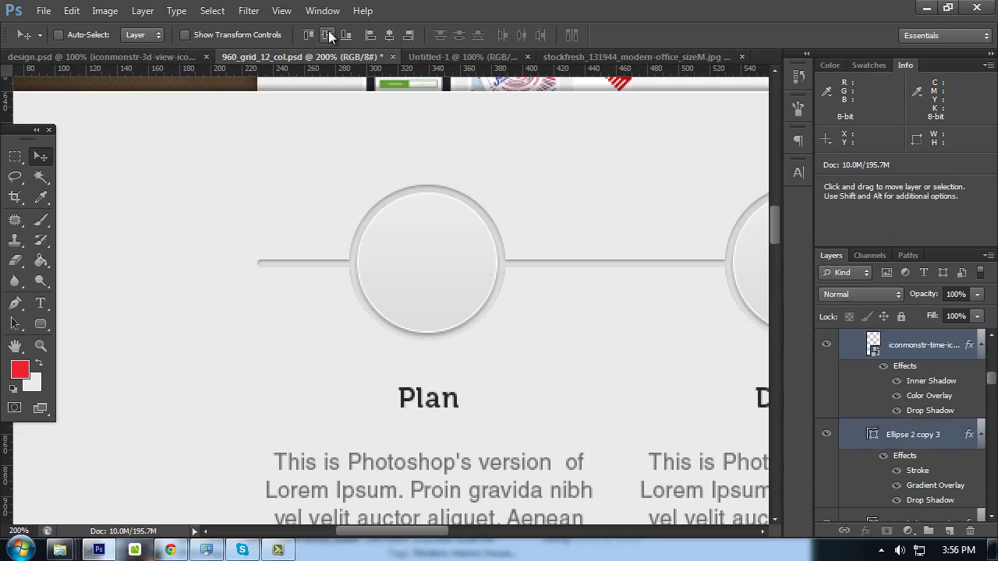
Undo the misplaced alignment, show the grid guides, and marquee the area around the clock
key("ctrl+z")
scroll(829, 414, "up", 2)
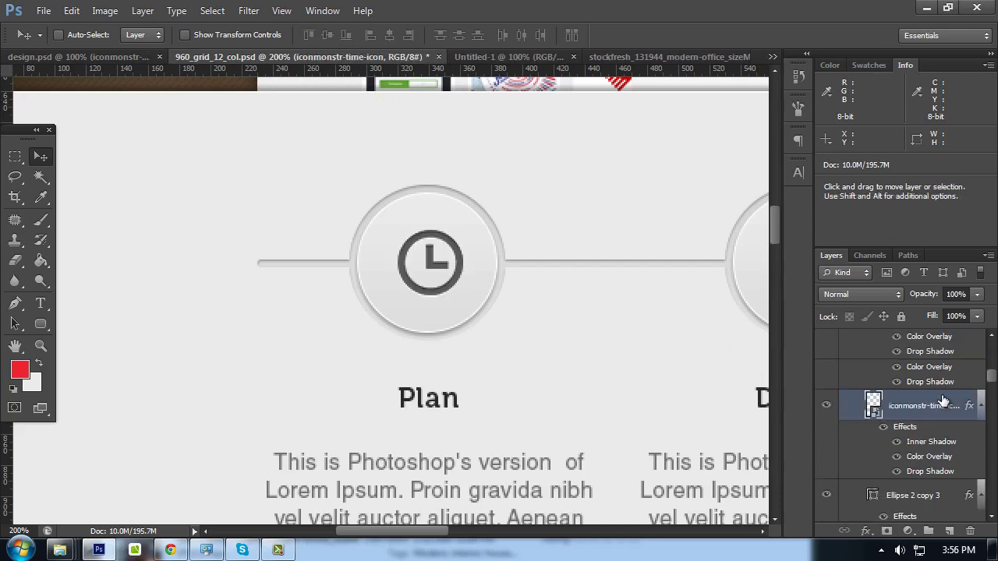
scroll(829, 425, "up", 1)
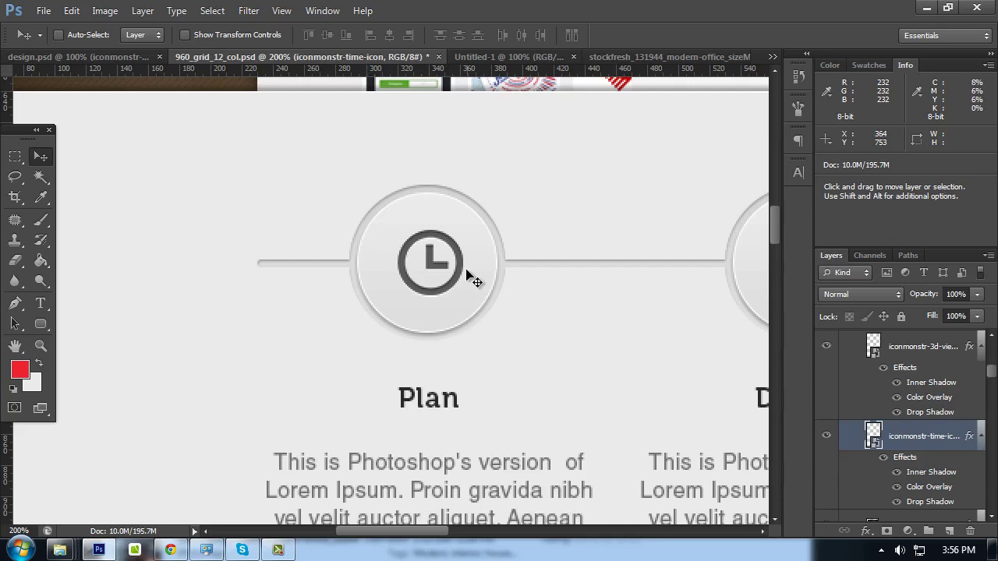
key("ctrl+semicolon")
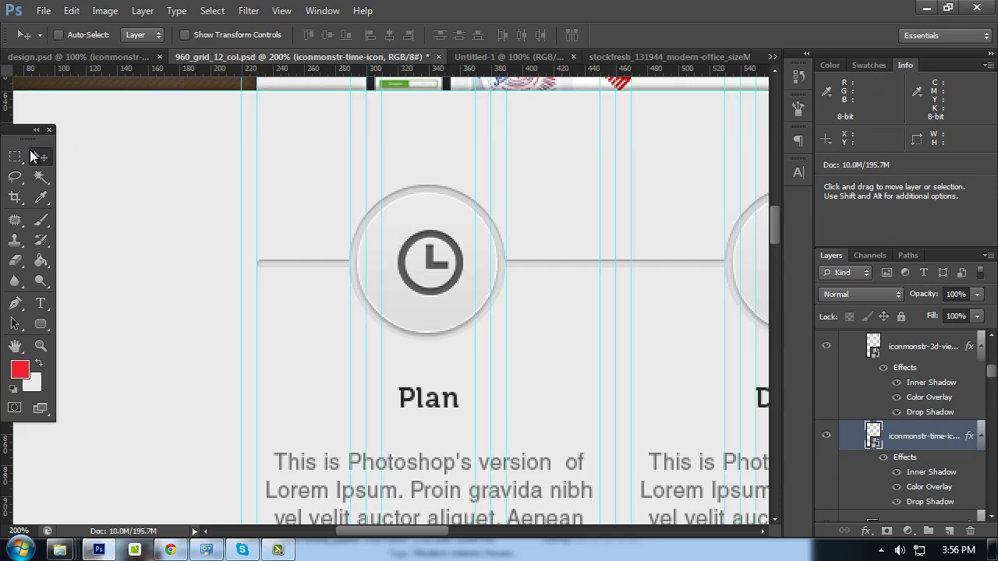
key("m")
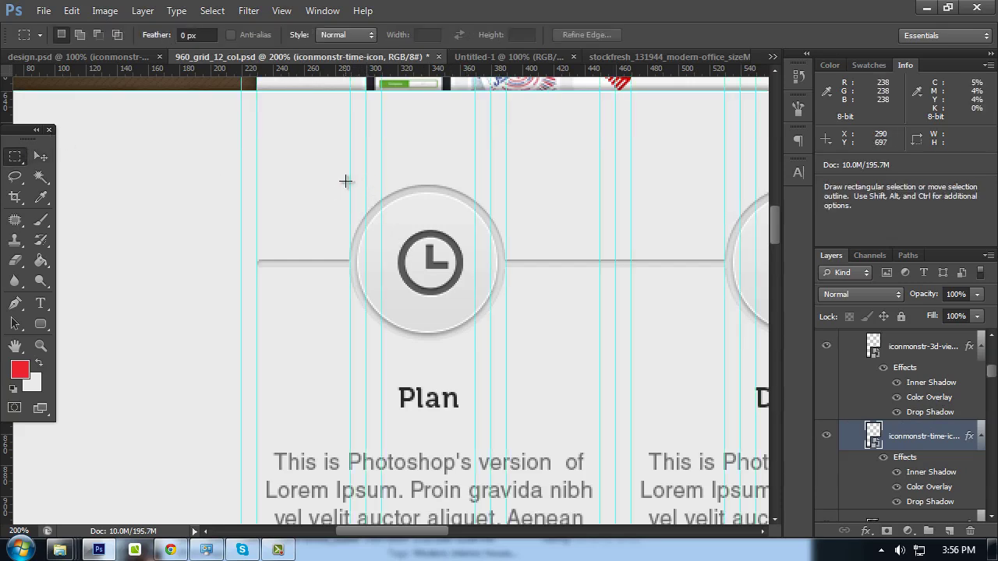
left_click_drag(351, 169, 507, 326)
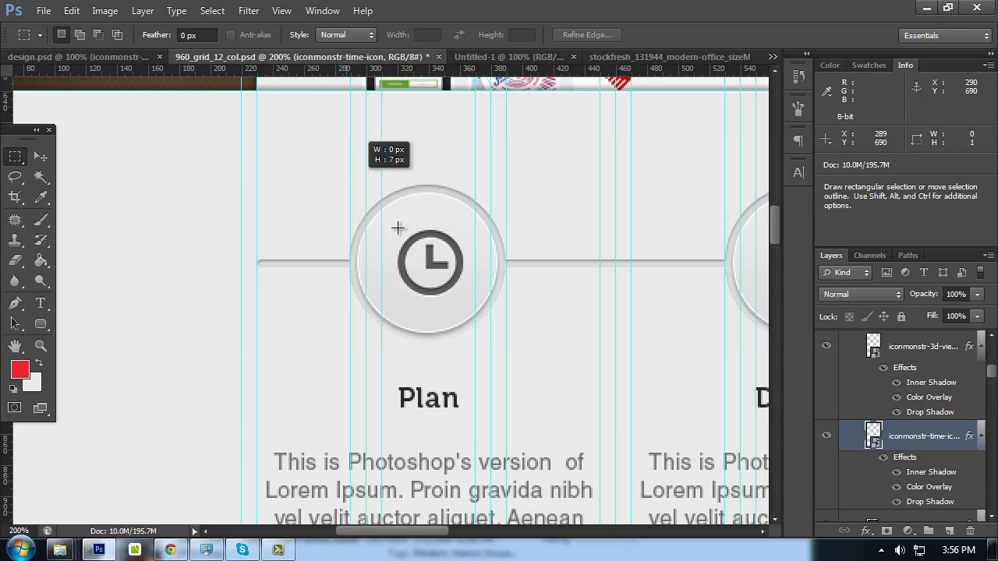
Tighten the selection around the Plan circle, nudge the clock left to centre it, and deselect
left_click_drag(382, 204, 475, 337)
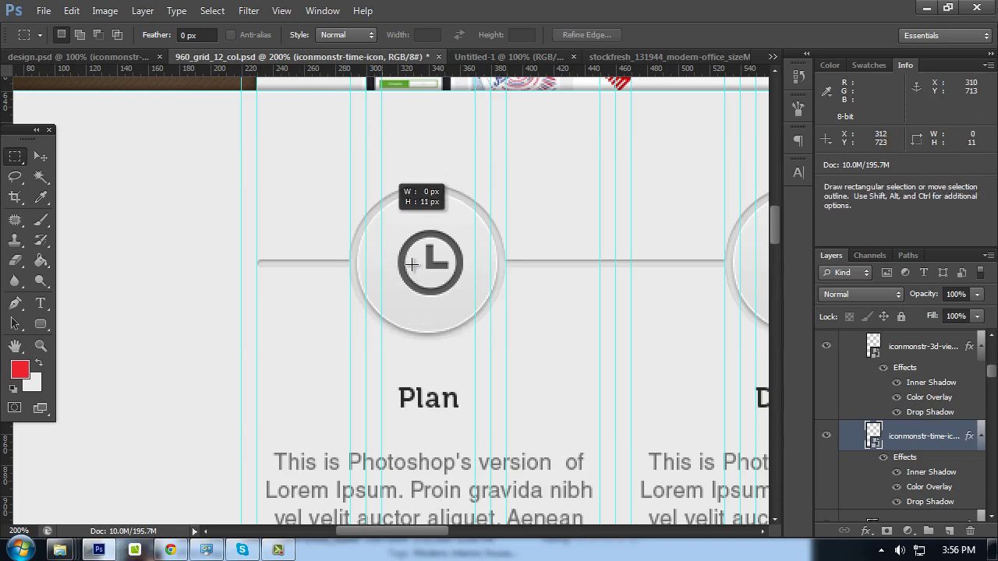
left_click(41, 157)
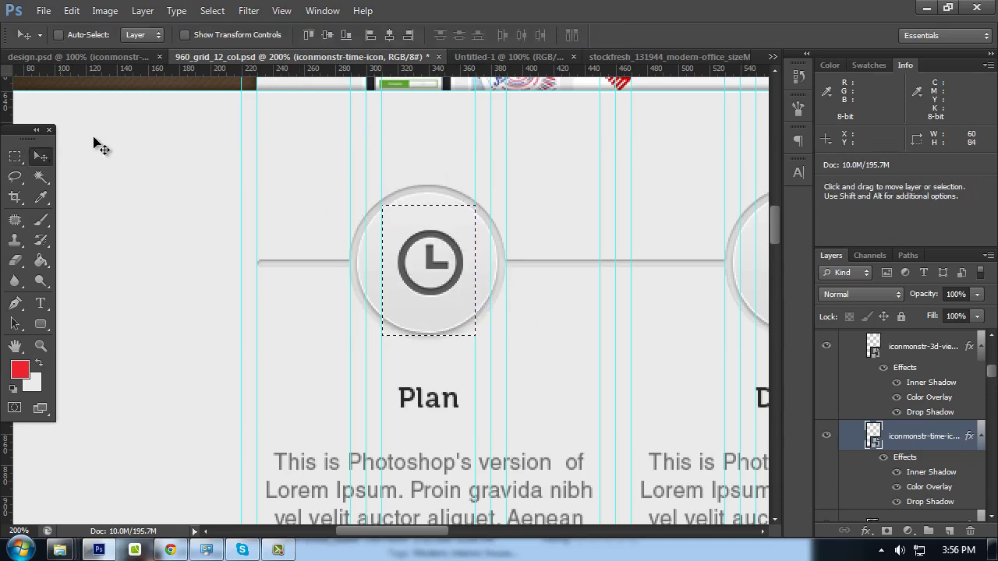
key("Left")
key("ctrl+d")
scroll(500, 234, "right", 5)
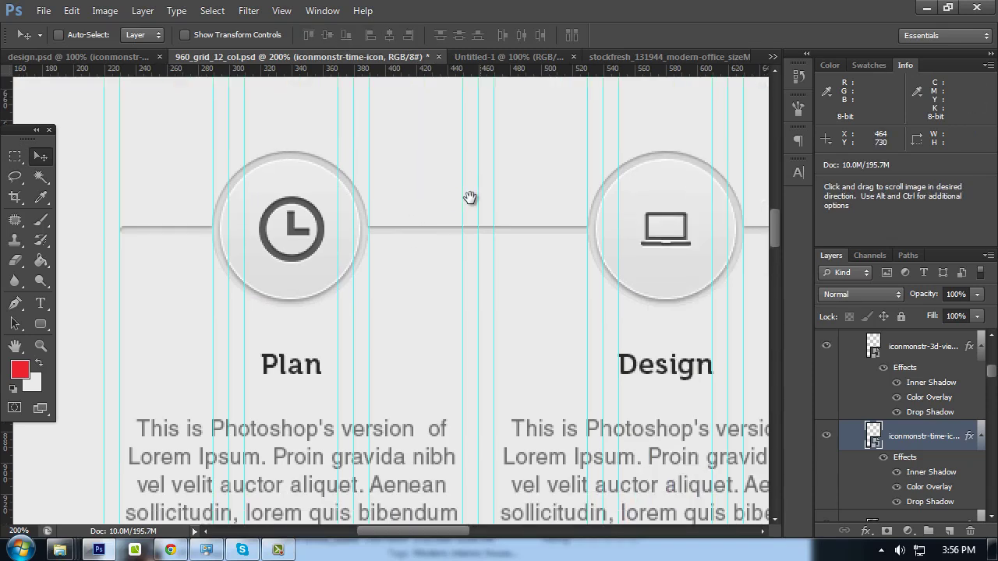
left_click(593, 222, "ctrl")
Enlarge the Design circle's laptop icon to match the clock and drag it toward centre
left_click(598, 227, "ctrl")
key("ctrl+t")
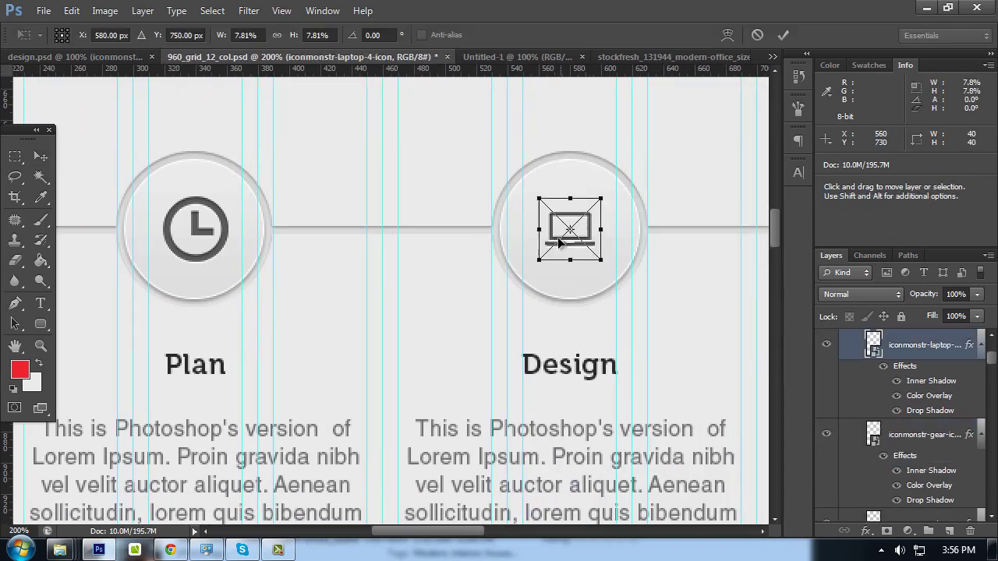
left_click_drag(537, 261, 518, 277)
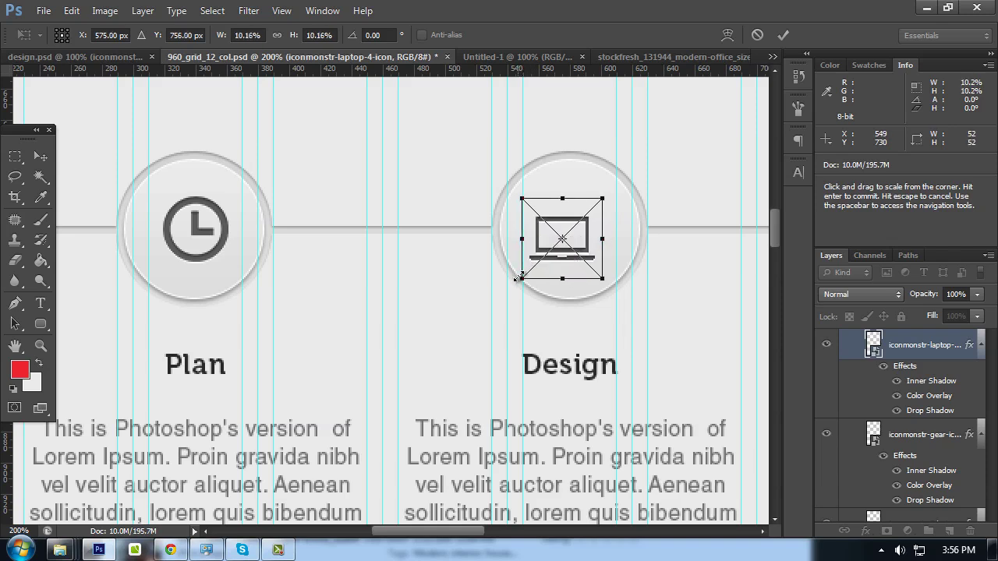
key("Return")
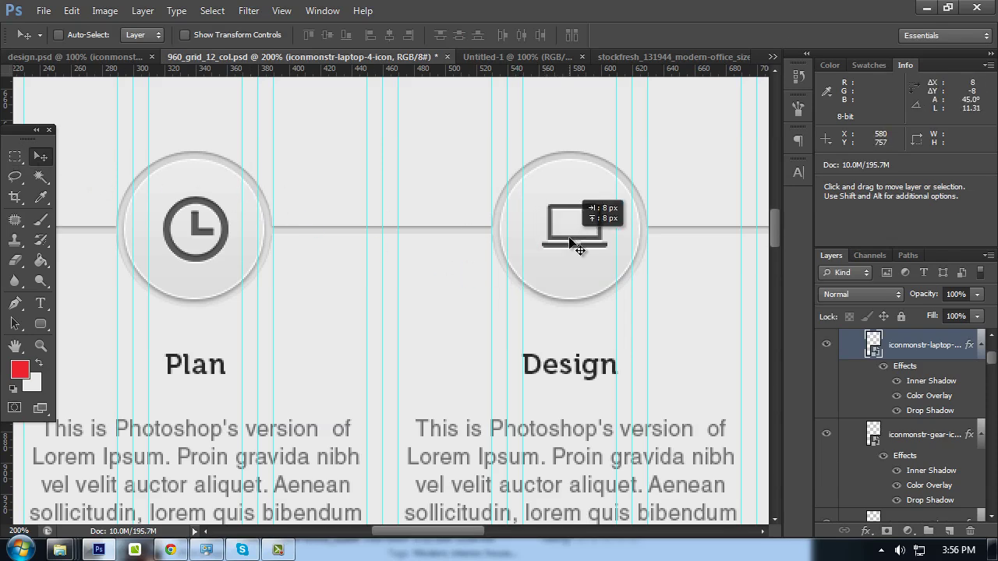
left_click_drag(566, 246, 575, 234)
Reapply the laptop icon's new 10.16% size with another Free Transform
scroll(550, 270, "up", 2)
scroll(549, 269, "up", 1)
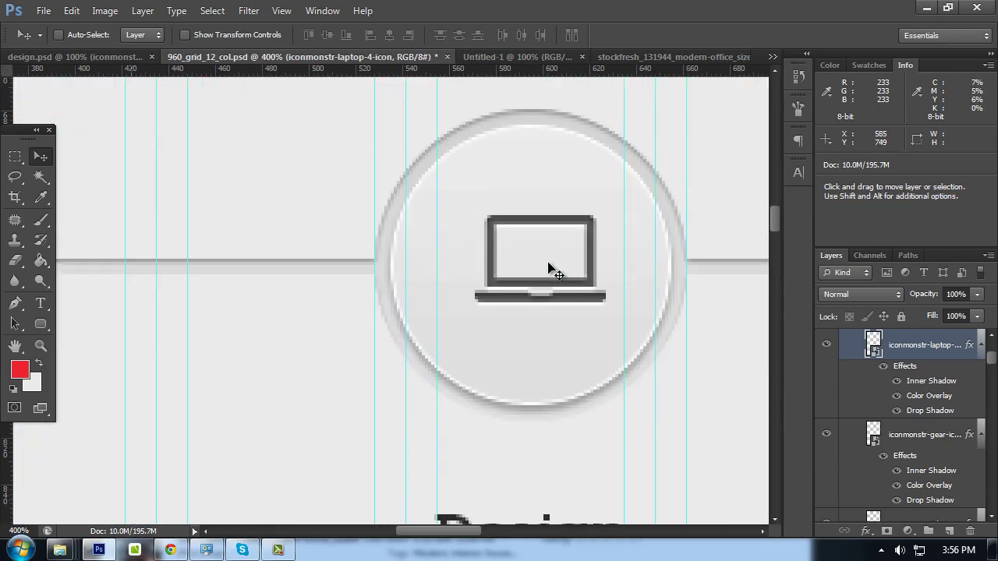
scroll(546, 263, "up", 1)
scroll(606, 292, "up", 1)
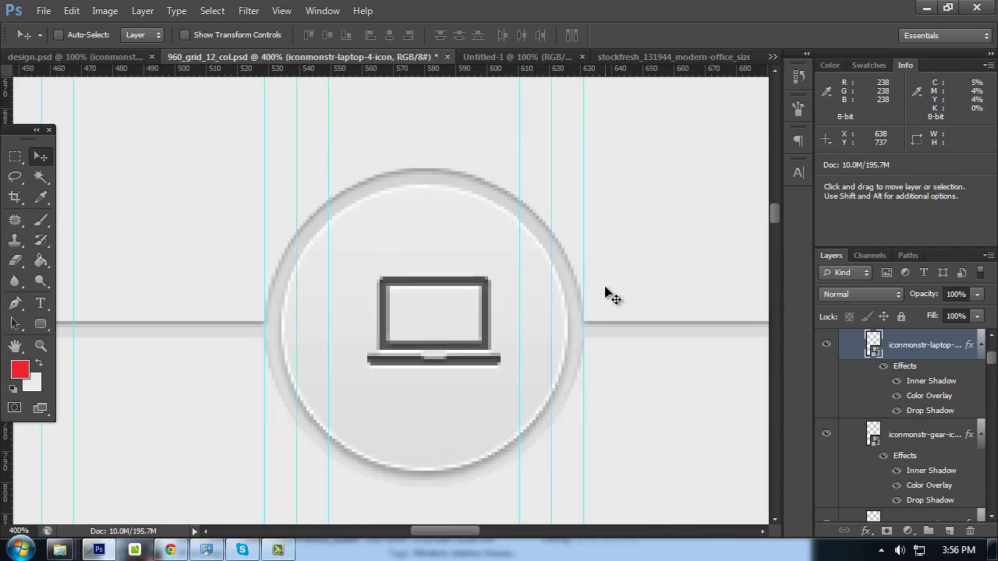
scroll(606, 292, "up", 1)
key("ctrl+t")
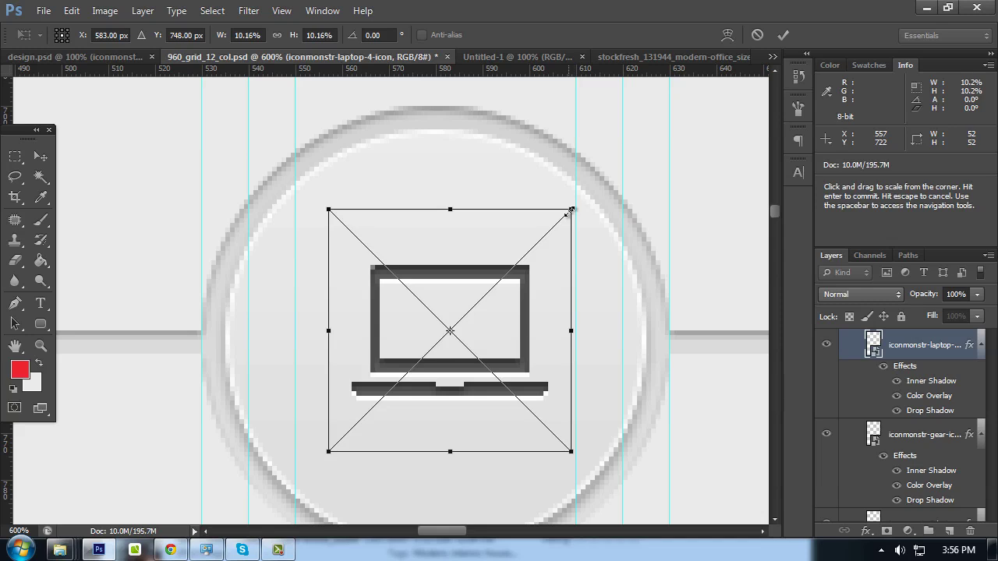
key("Return")
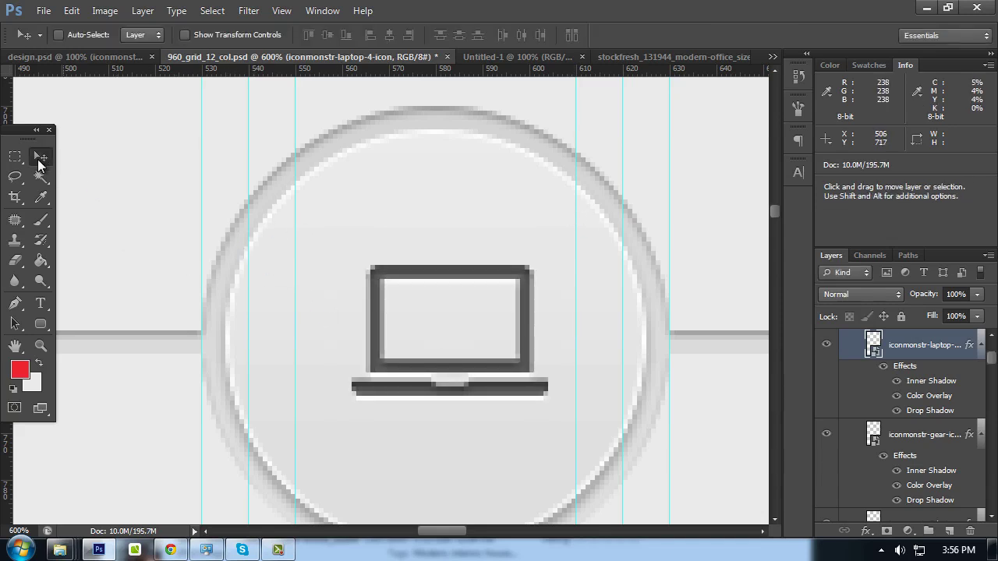
Centre the laptop horizontally within a marquee of its circle, deselect, and zoom out
key("m")
left_click_drag(293, 220, 576, 442)
key("v")
left_click(389, 36)
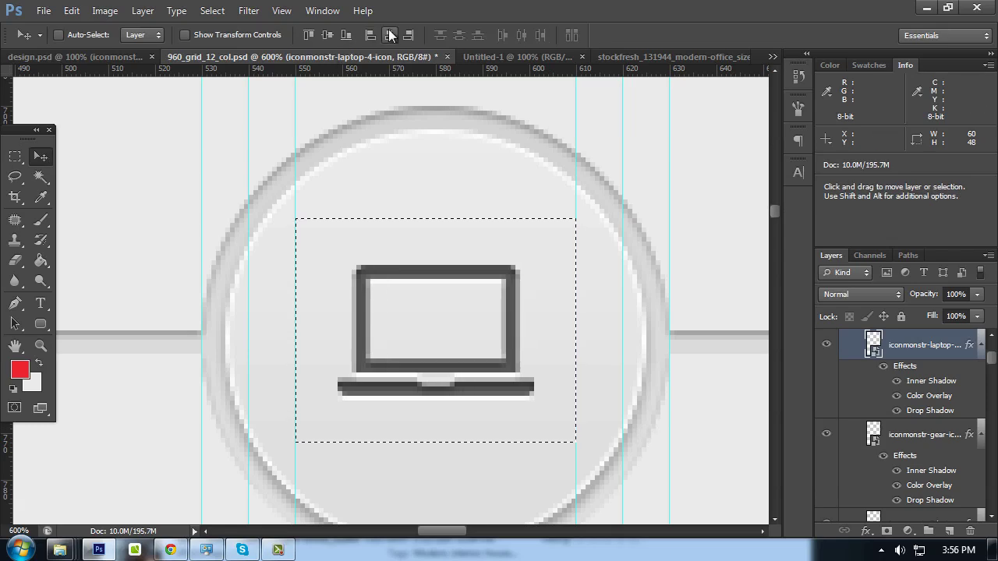
key("ctrl+d")
key("ctrl+minus")
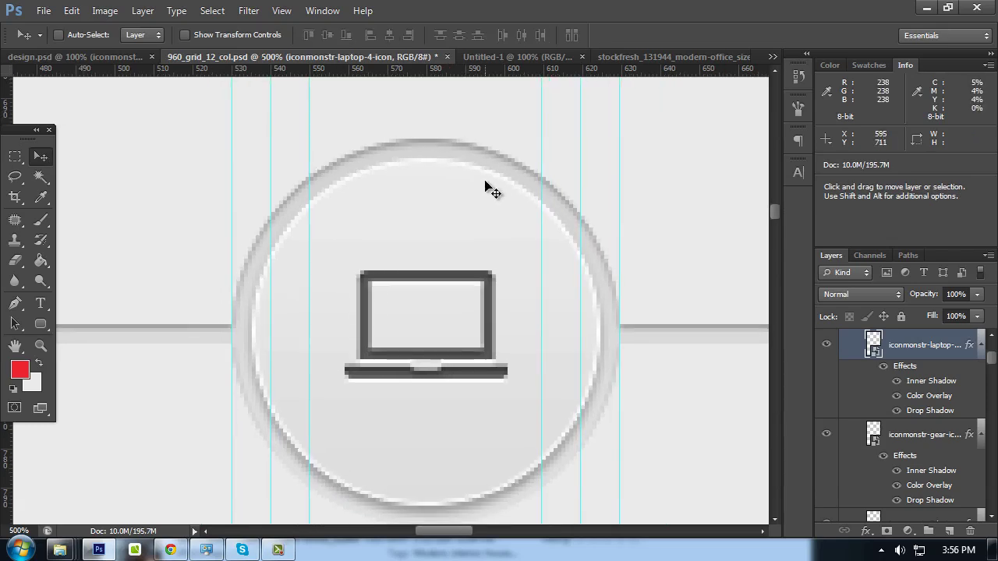
key("ctrl+minus")
key("ctrl+minus")
key("ctrl+minus")
key("ctrl+minus")
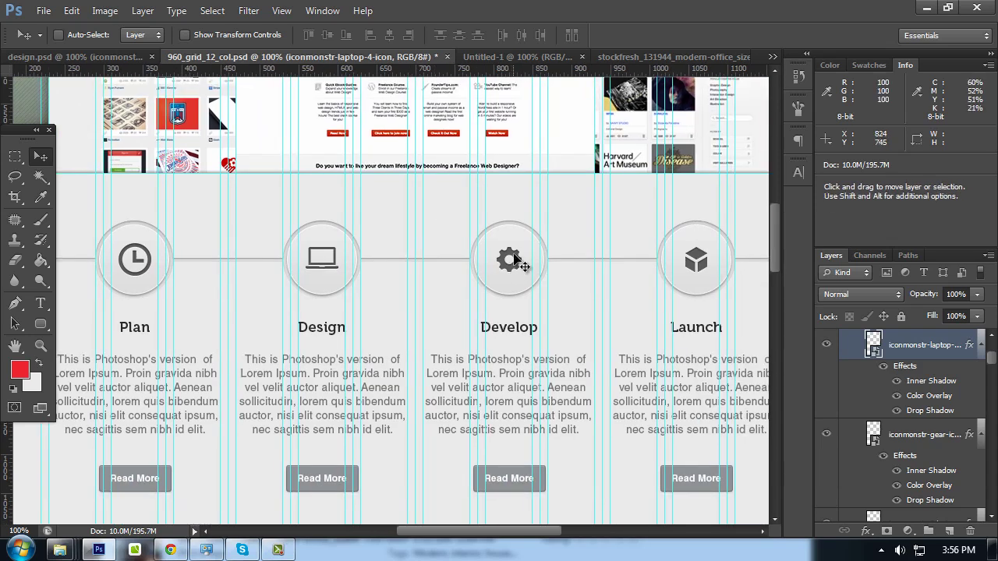
Scale the Develop gear icon to 52 px and move it toward its circle's centre
left_click(514, 262, "ctrl")
key("ctrl+t")
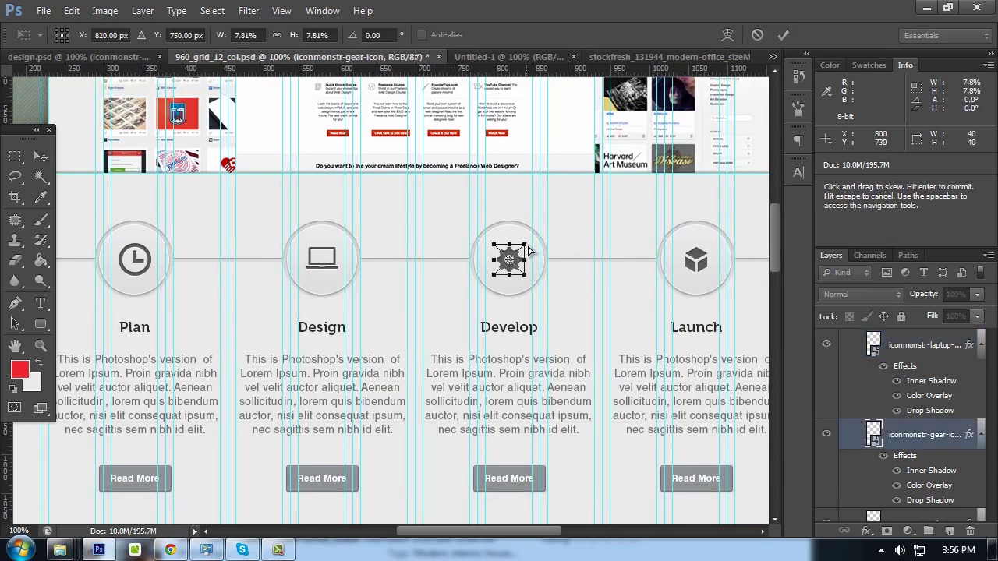
left_click_drag(532, 237, 540, 229)
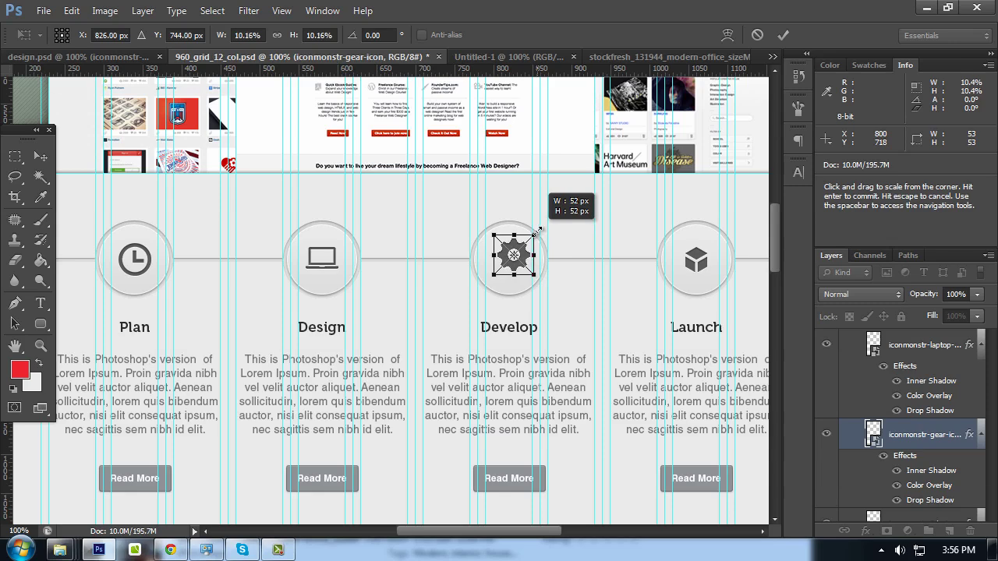
key("Return")
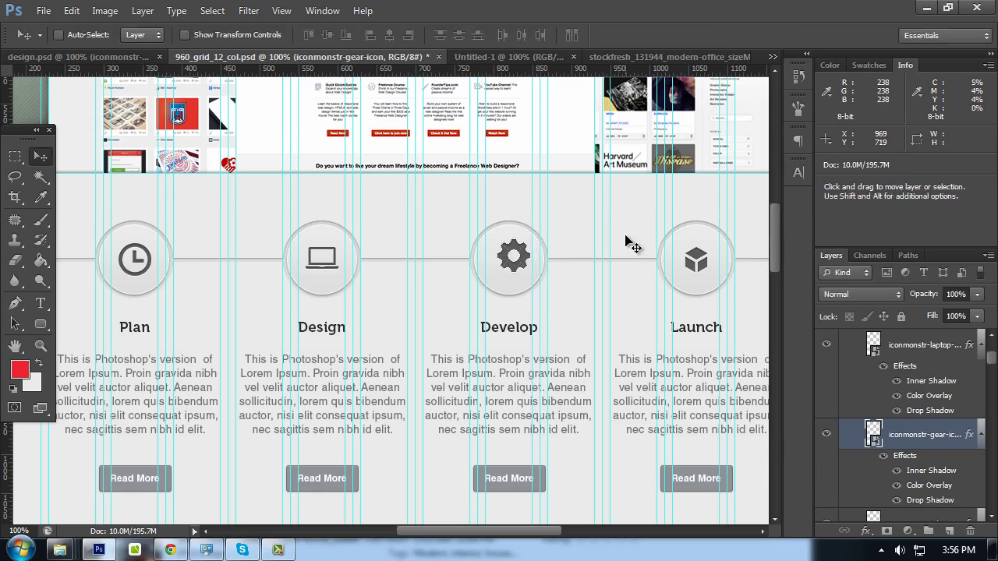
key("ctrl+plus")
left_click_drag(633, 230, 623, 239)
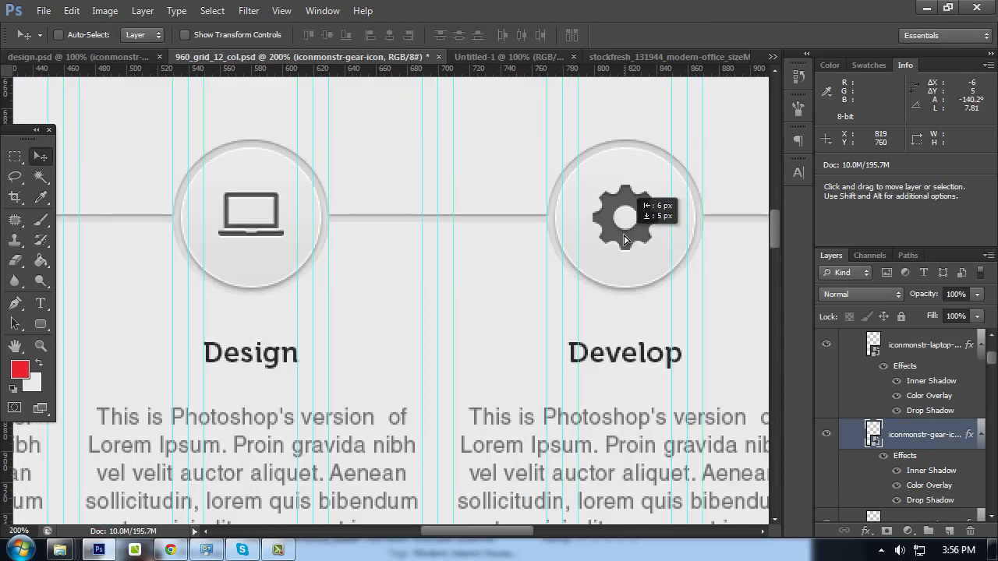
left_click_drag(664, 208, 481, 228)
Marquee the Develop circle to centre the gear within it, then deselect
left_click(15, 157)
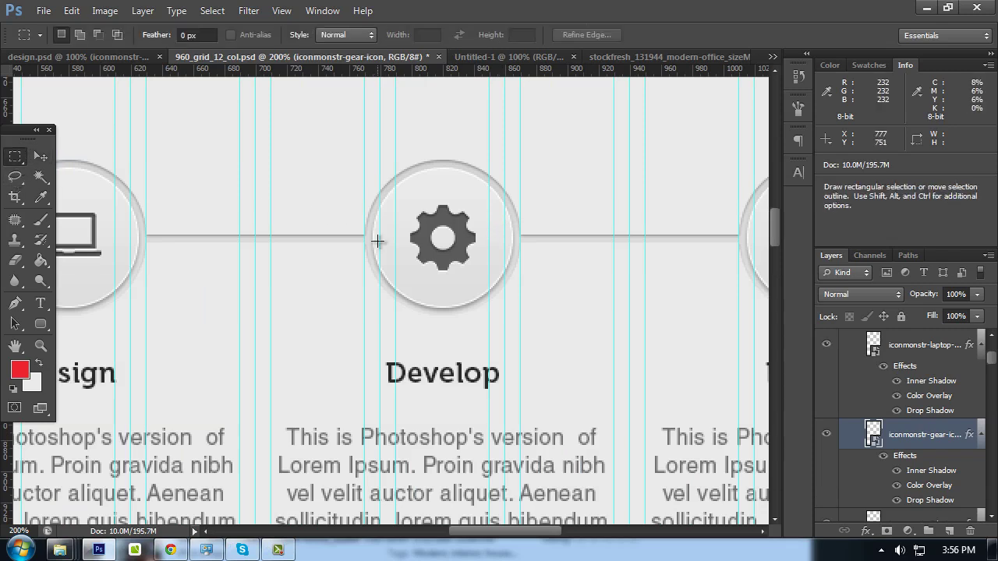
left_click_drag(396, 203, 489, 295)
key("v")
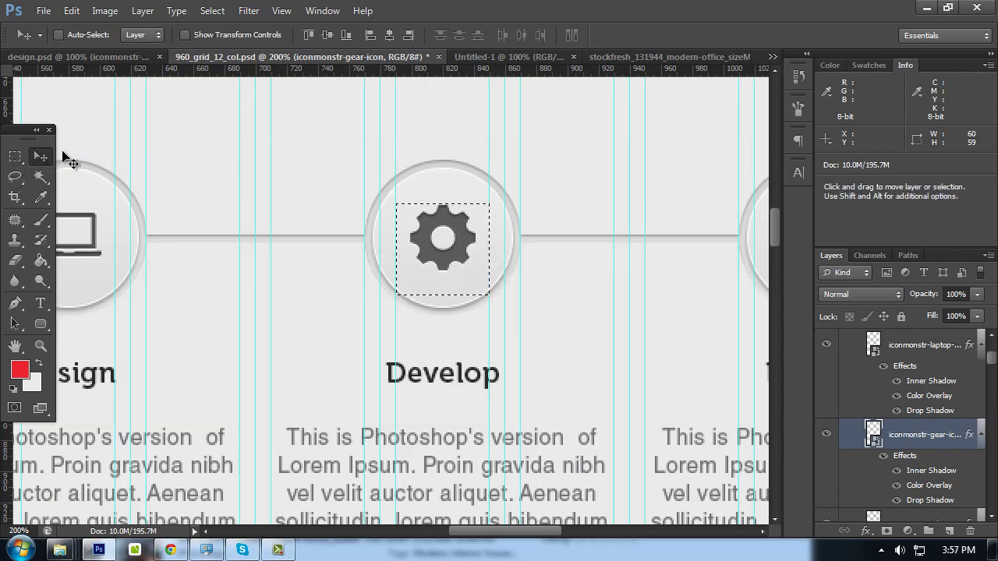
key("ctrl+d")
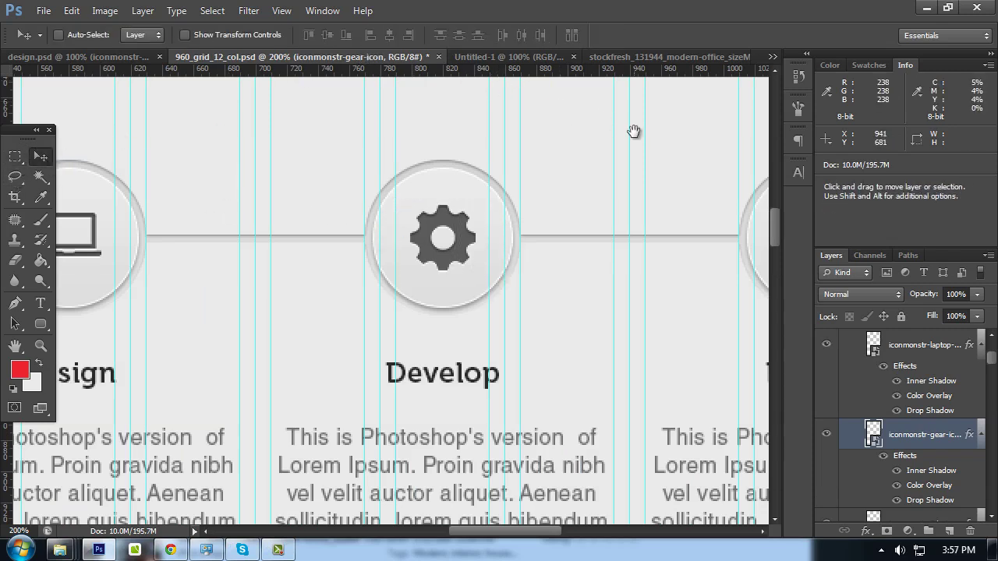
left_click_drag(632, 131, 457, 138)
Scale the Launch cube icon to 52 px
left_click(488, 244, "ctrl")
key("ctrl+t")
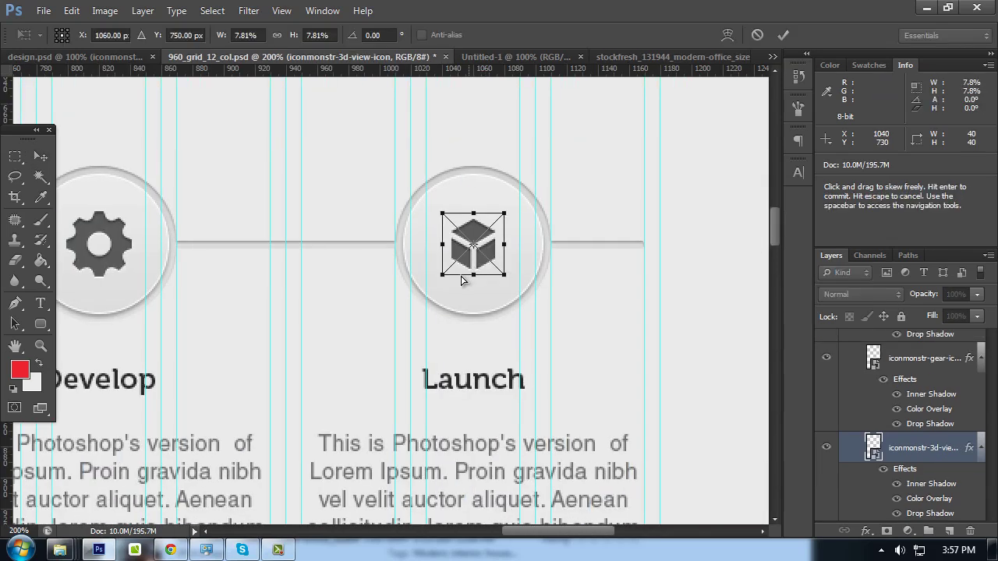
left_click_drag(439, 289, 422, 295)
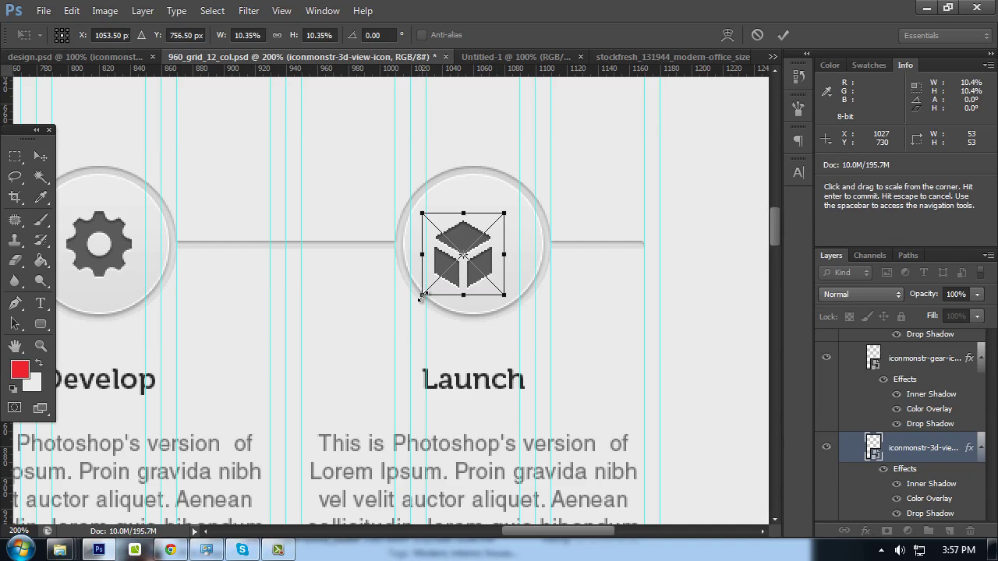
left_click_drag(422, 295, 425, 293)
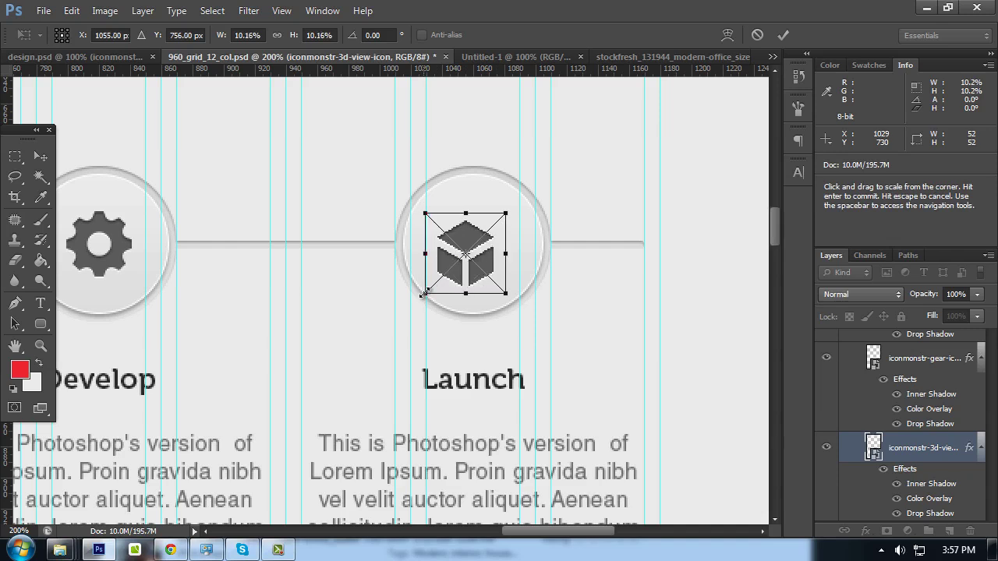
key("Return")
Centre the cube horizontally in its circle and raise it slightly
key("m")
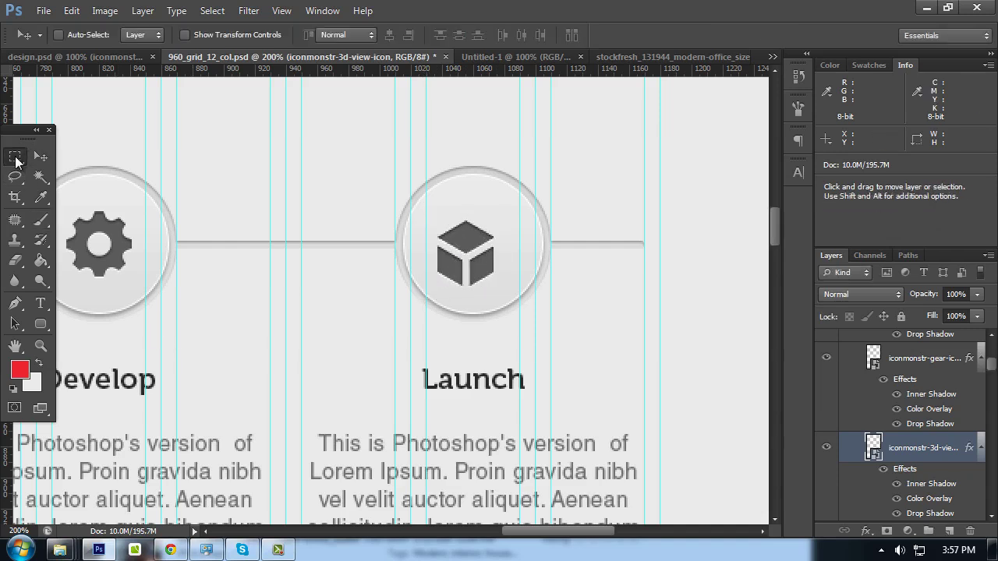
left_click_drag(430, 213, 521, 301)
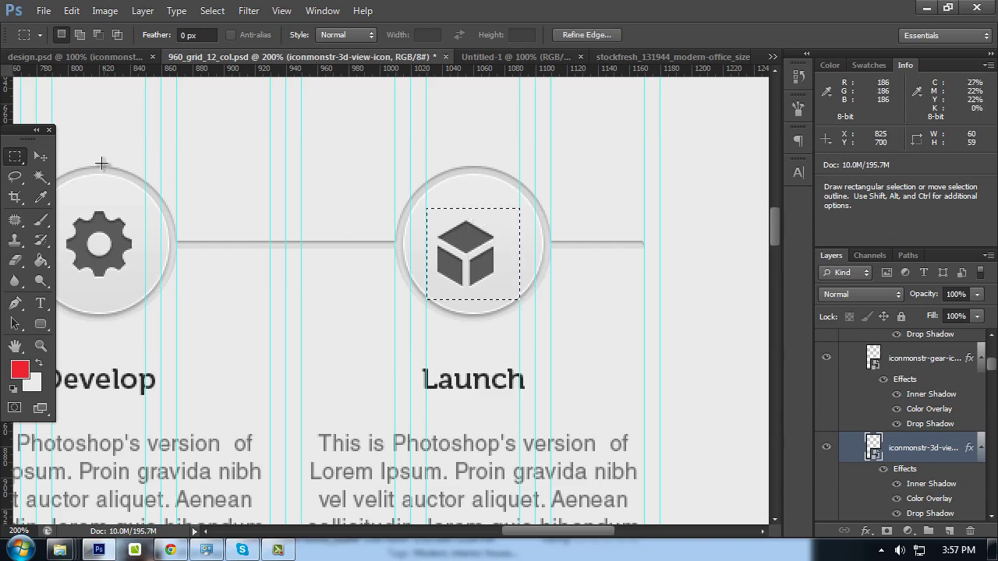
left_click(41, 157)
key("shift+Right")
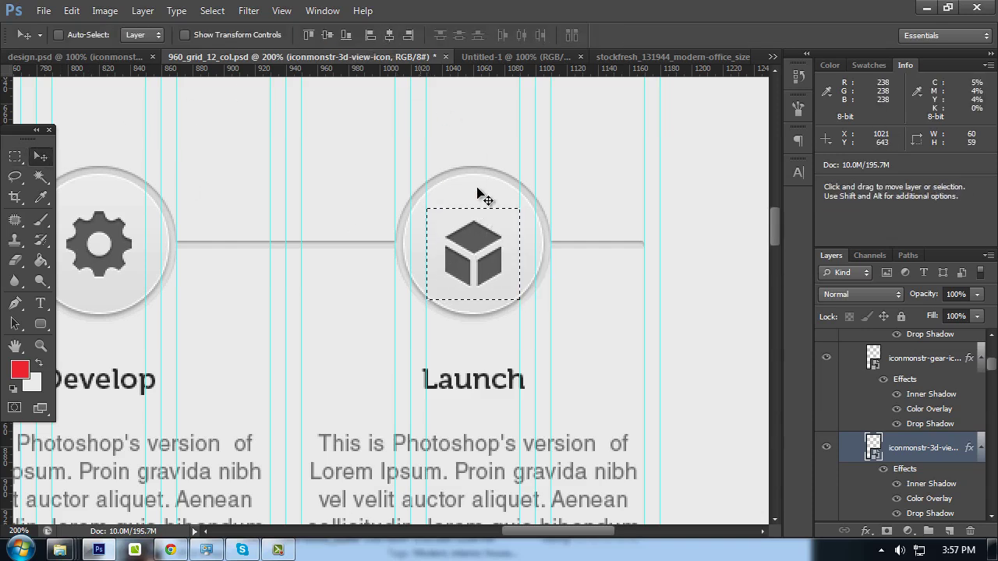
key("ctrl+d")
mouse_move(486, 267)
left_mouse_down()
mouse_move(486, 256)
mouse_move(496, 266)
mouse_move(685, 209)
left_mouse_up()
Hide the guides, zoom out to actual size, and hide the panels to view the process row
key("ctrl+semicolon")
key("ctrl+minus")
key("Tab")
left_click_drag(675, 295, 730, 293)
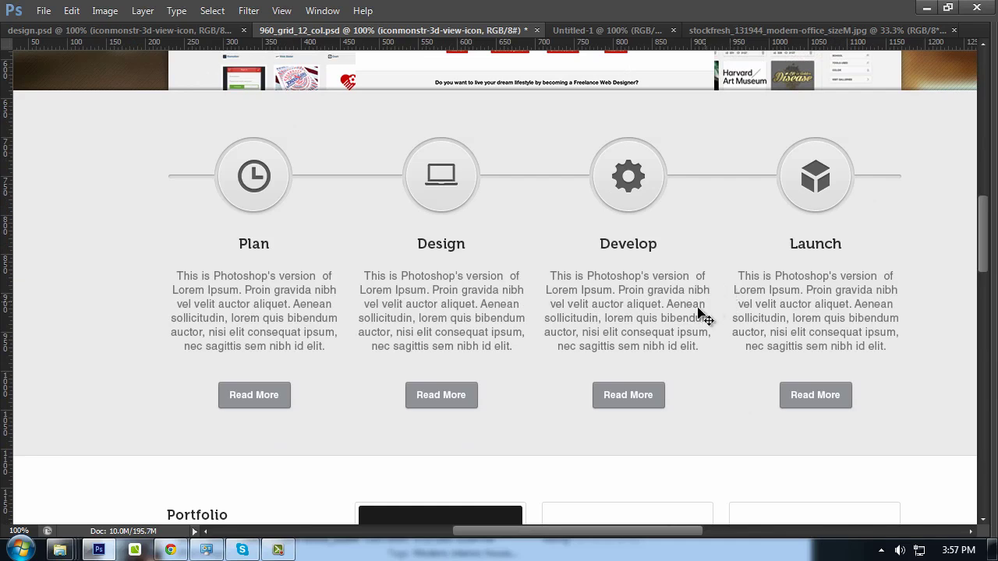
Scroll down through the process and portfolio sections of the mockup
scroll(674, 331, "up", 3)
scroll(682, 336, "down", 2)
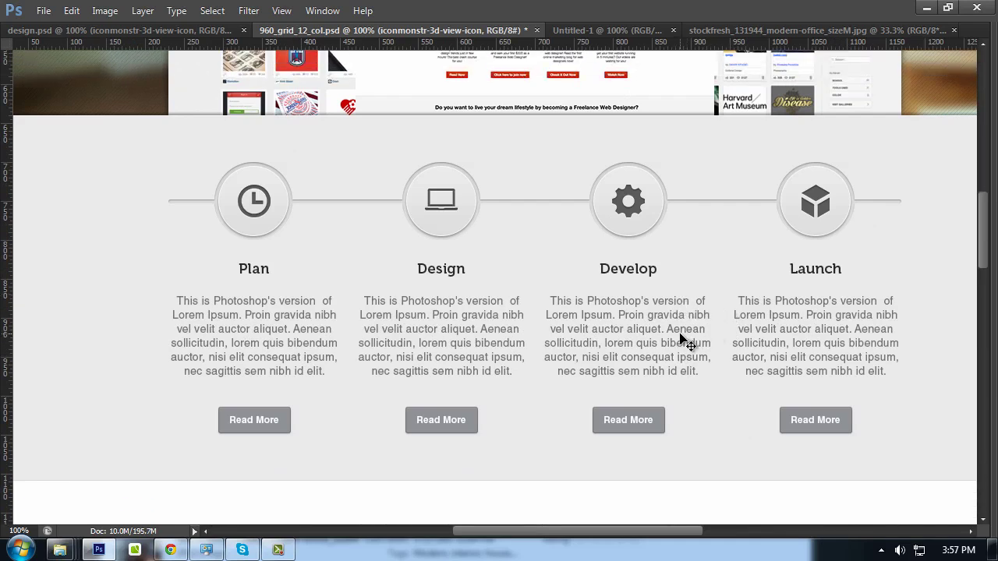
scroll(682, 341, "up", 1)
scroll(680, 343, "down", 1)
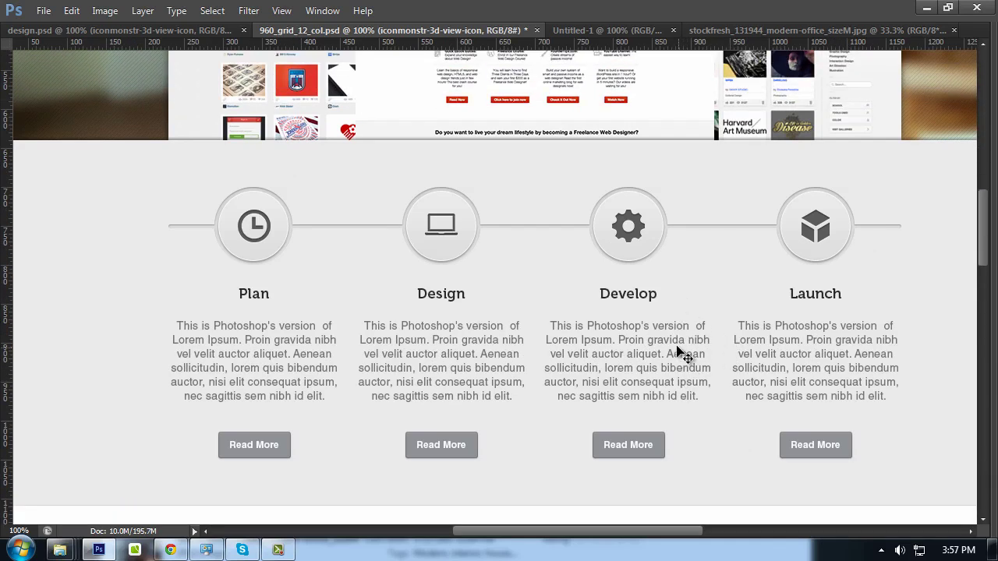
scroll(679, 346, "down", 1)
scroll(678, 346, "down", 5)
scroll(679, 342, "down", 3)
scroll(679, 342, "down", 1)
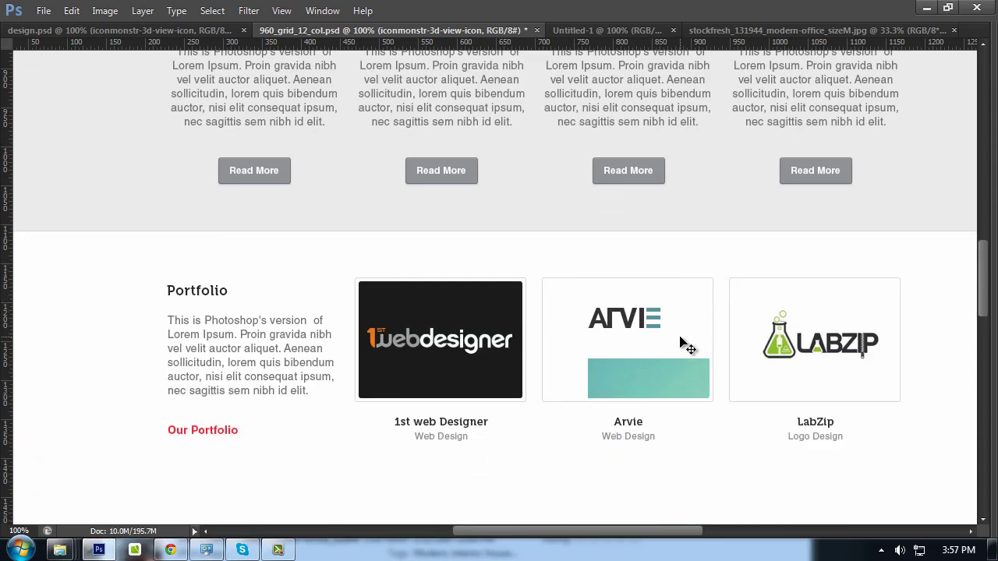
scroll(681, 343, "down", 2)
scroll(680, 343, "down", 2)
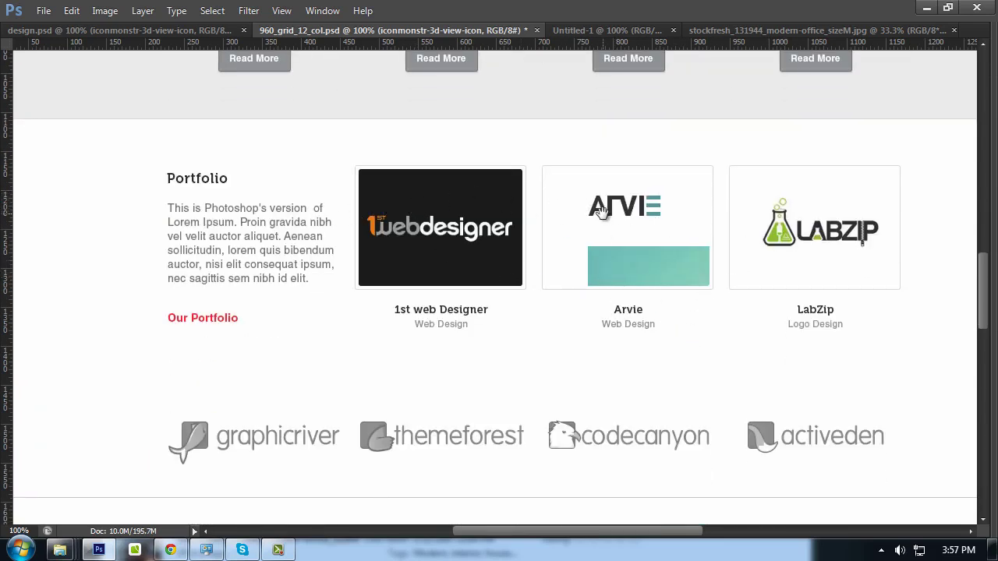
Pan to the testimonials, posts and tweets, restore the panels and zoom into Latest Posts
left_click_drag(600, 213, 545, 164)
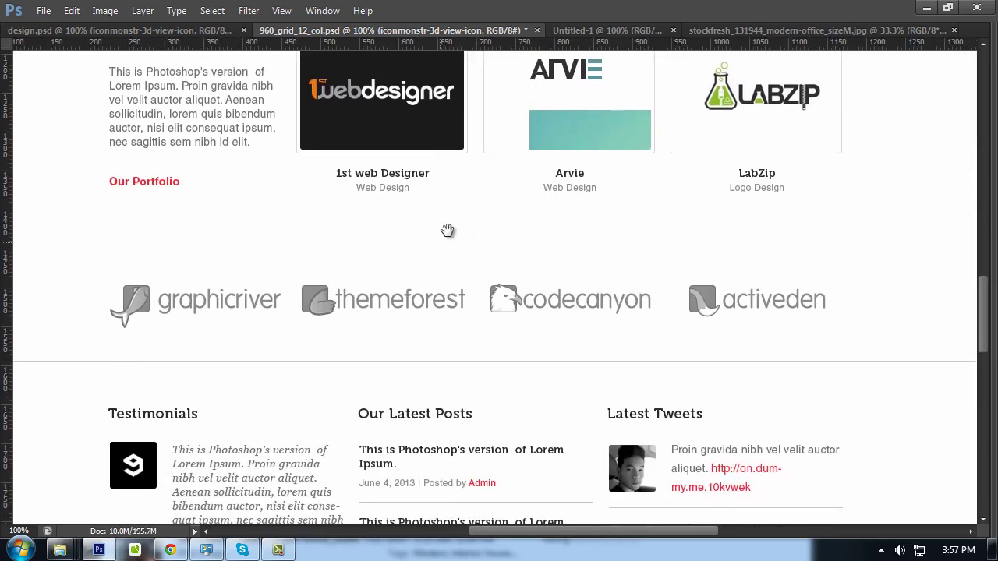
left_click_drag(446, 230, 494, 174)
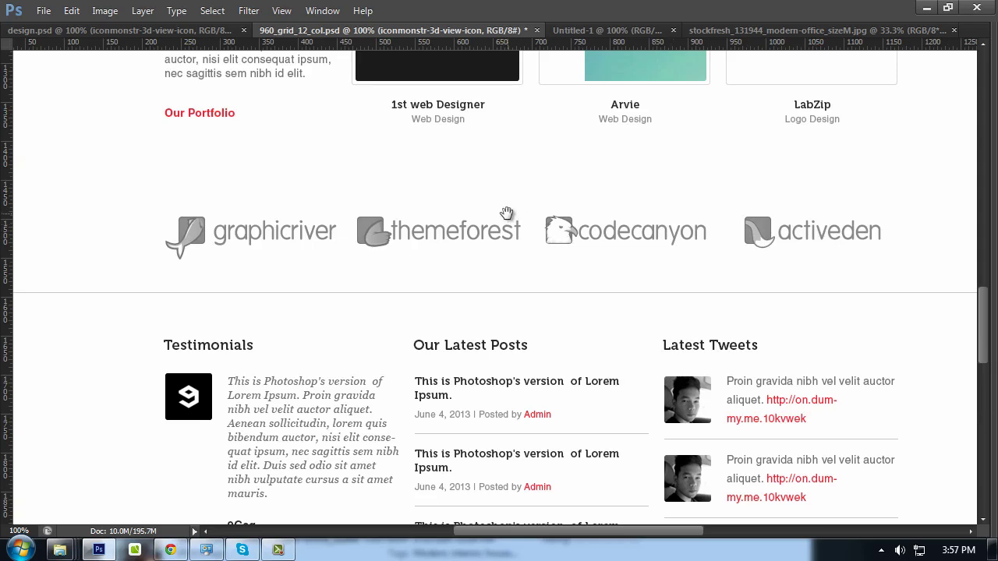
mouse_move(507, 212)
left_mouse_down()
mouse_move(502, 326)
mouse_move(507, 247)
left_mouse_up()
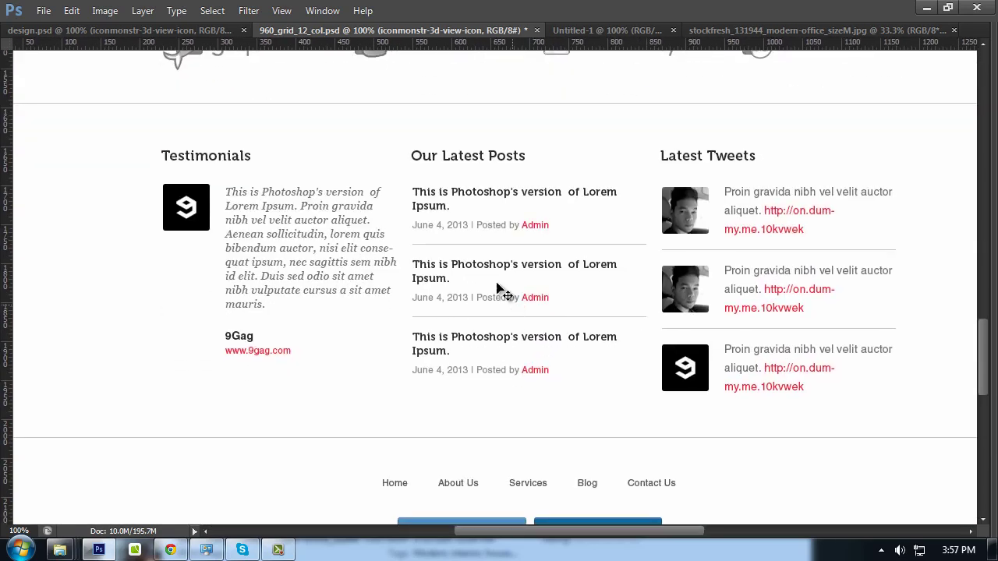
key("Tab")
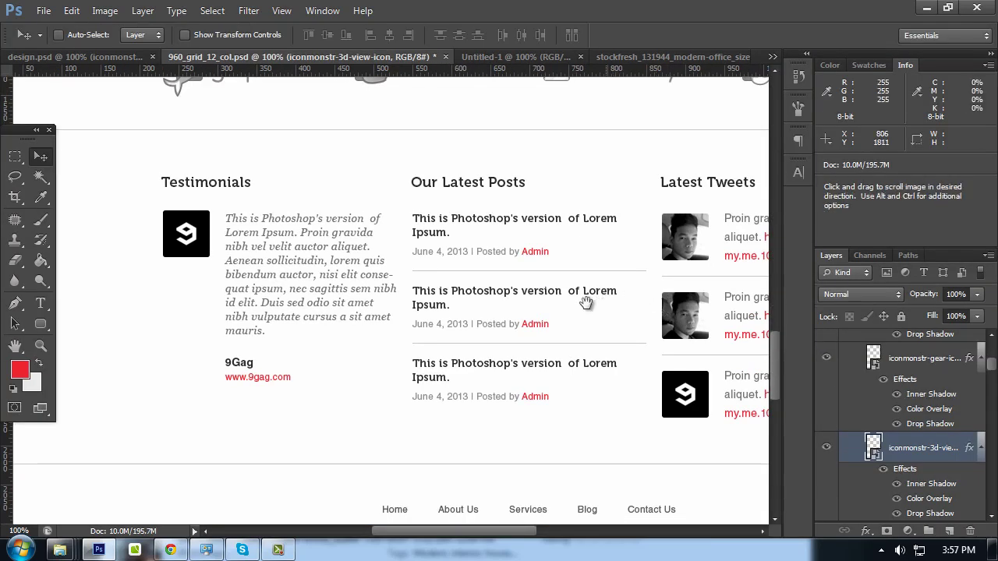
left_click_drag(584, 298, 490, 292)
scroll(494, 302, "down", 2)
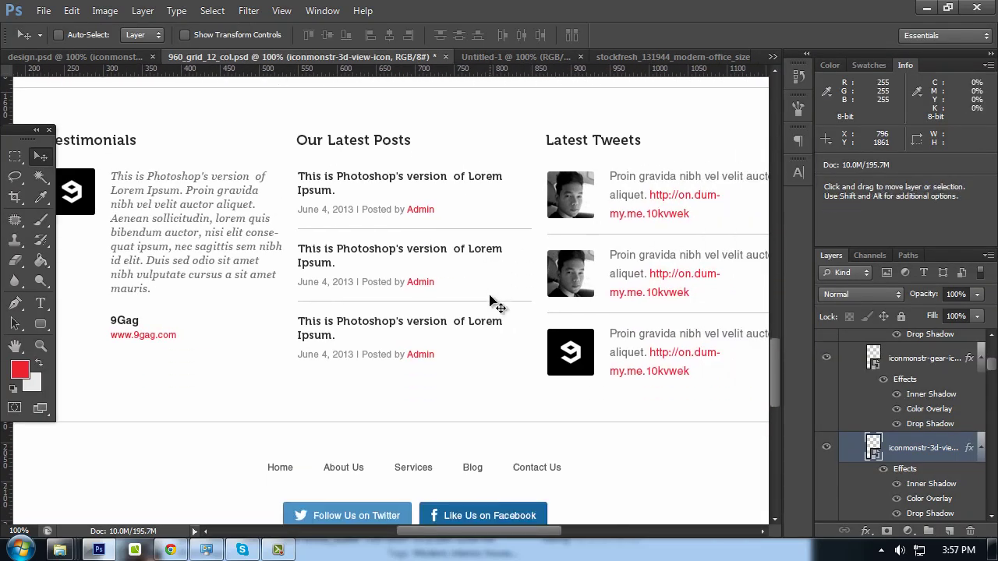
key("ctrl+plus")
scroll(499, 301, "up", 3)
Recolour the Shape 2 post dividers in Group 1 and Group 1 copy to #dddddd
scroll(515, 289, "up", 3)
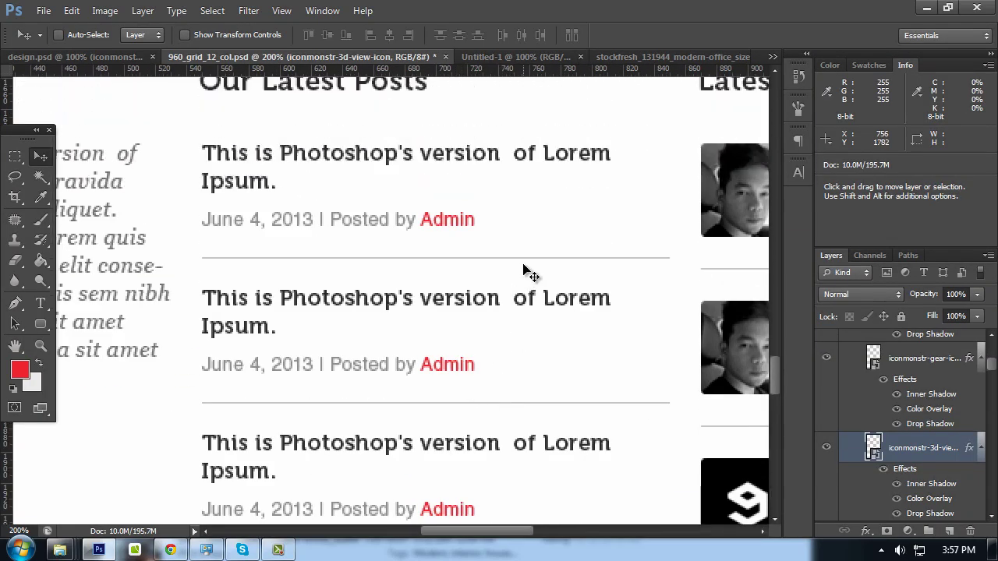
left_click(521, 256, "ctrl")
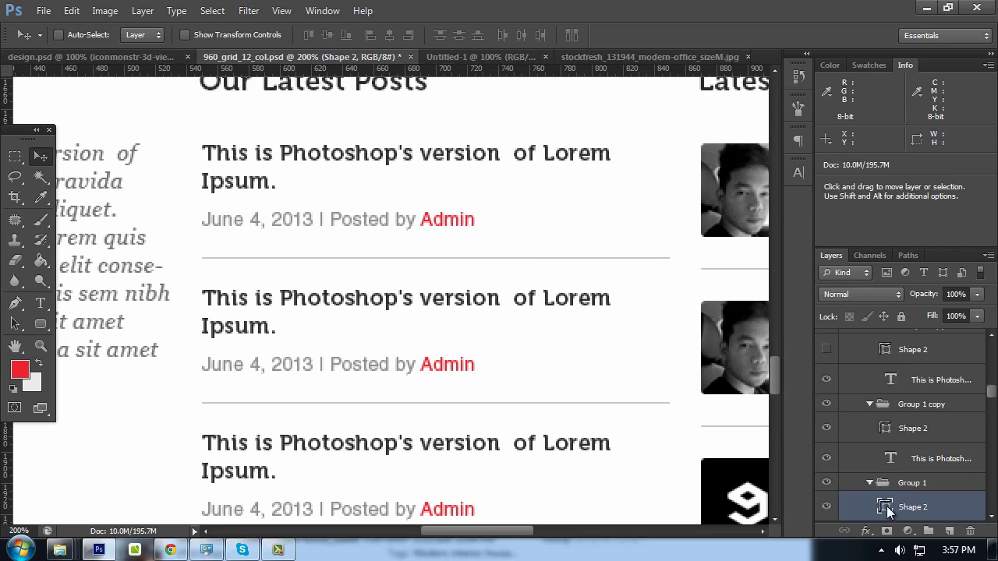
double_click(886, 506)
type("ddd")
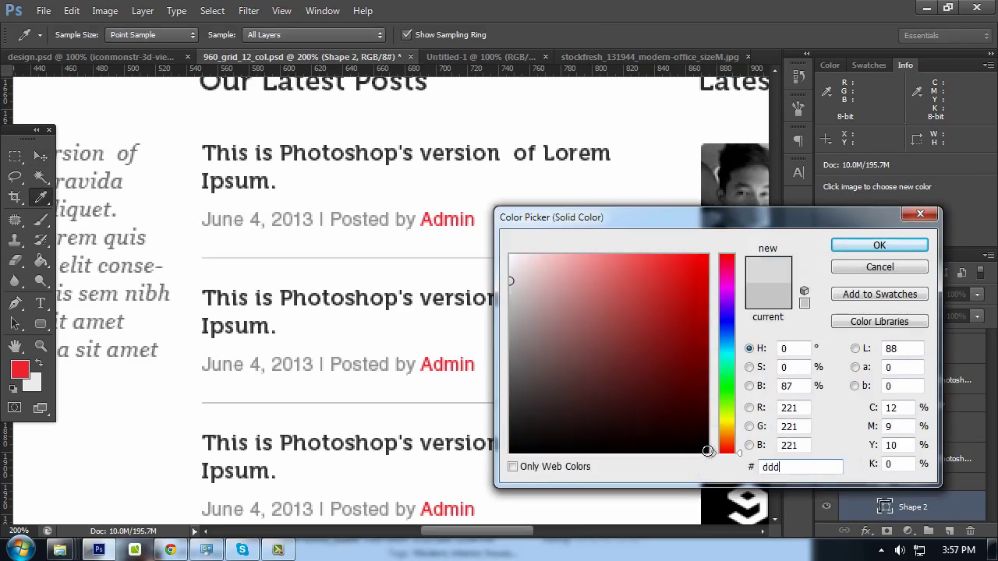
type("ddd")
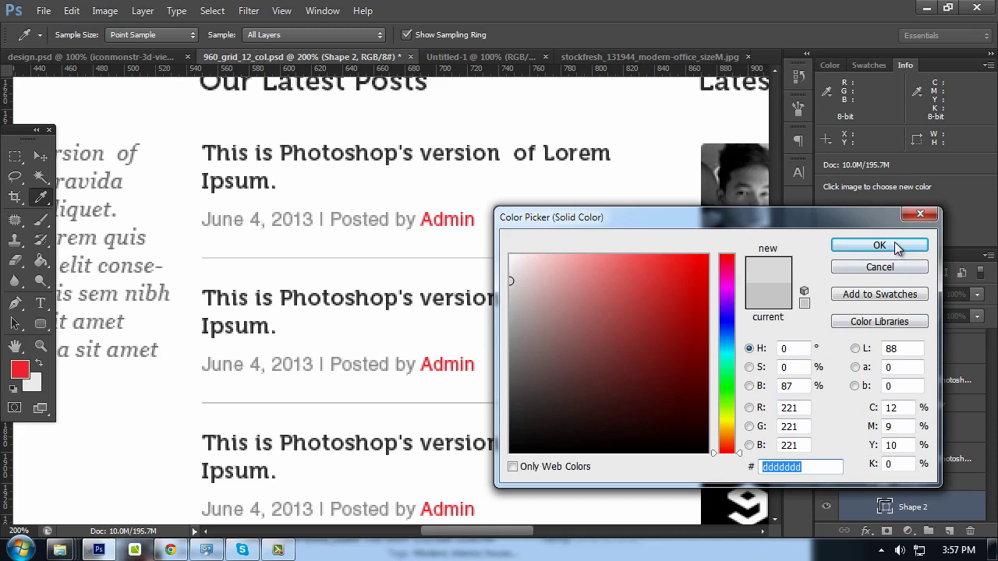
left_click(879, 246)
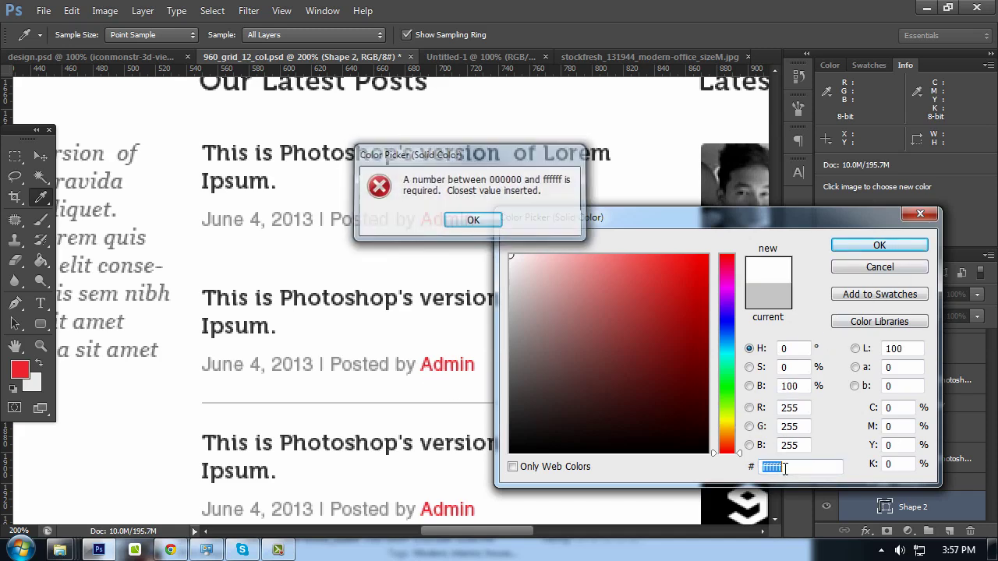
key("Return")
type("dddddd")
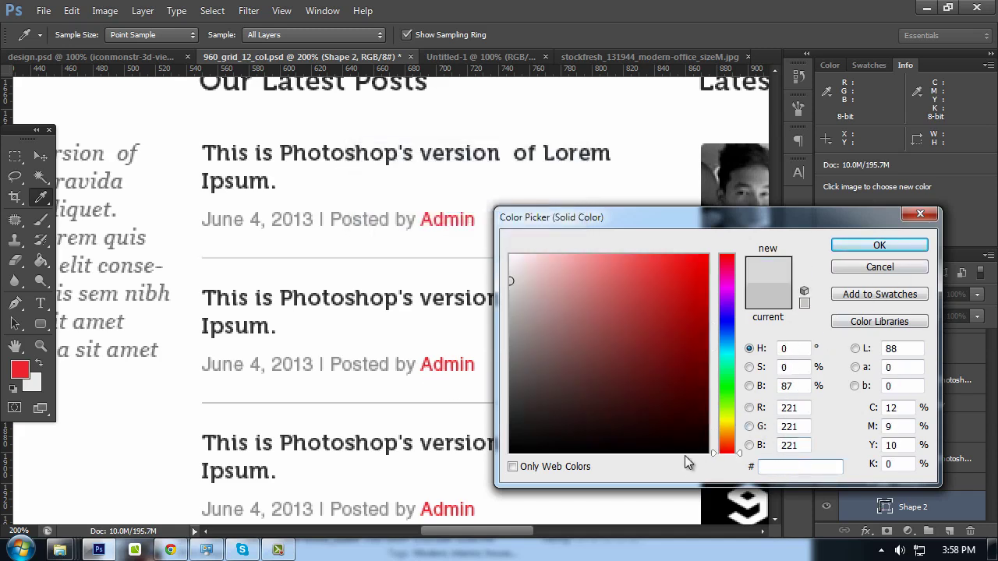
left_click(880, 246)
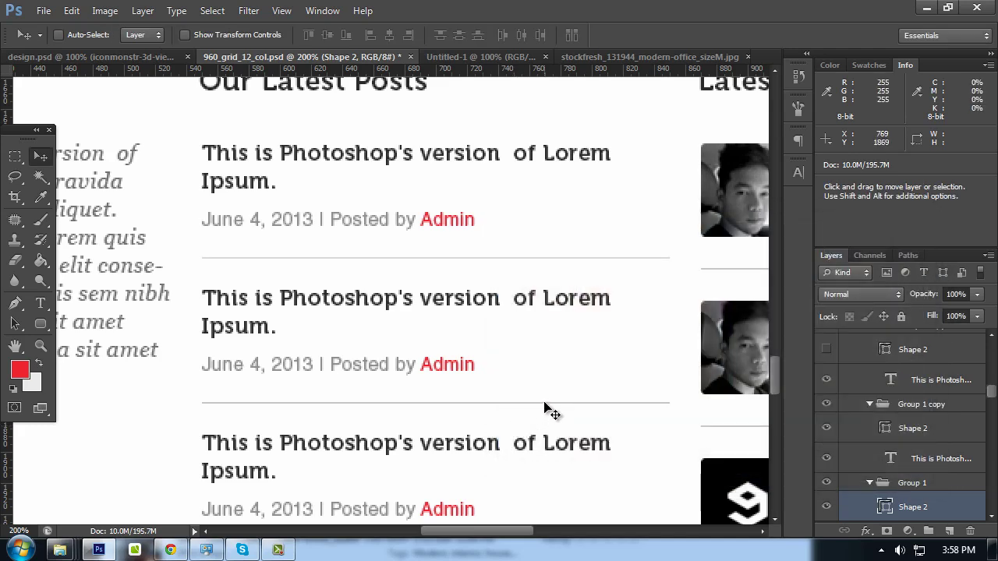
left_click(856, 434)
double_click(886, 429)
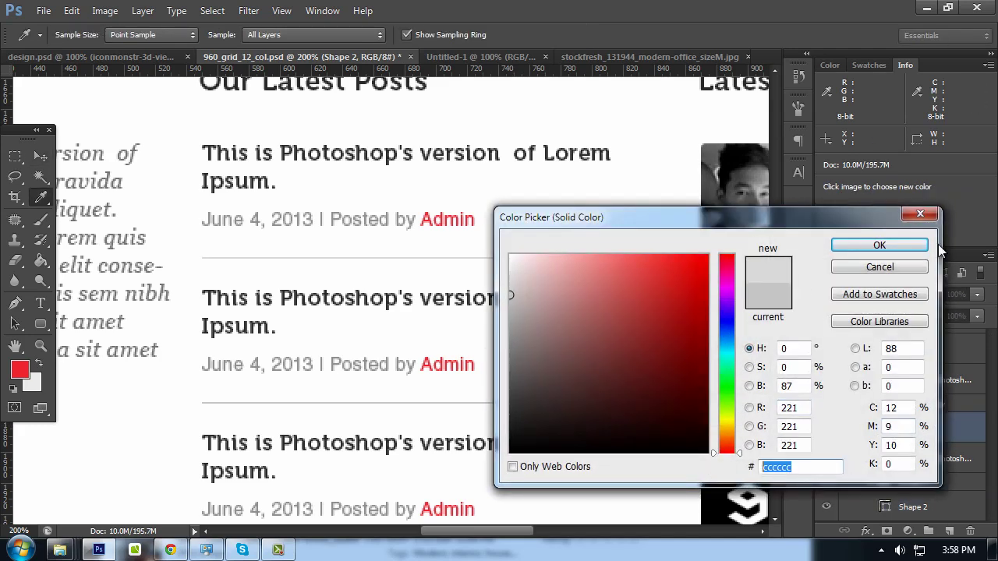
left_click(880, 246)
Recolour the two Latest Tweets divider lines to #dddddd, then view at 100% with panels hidden
scroll(652, 272, "down", 2)
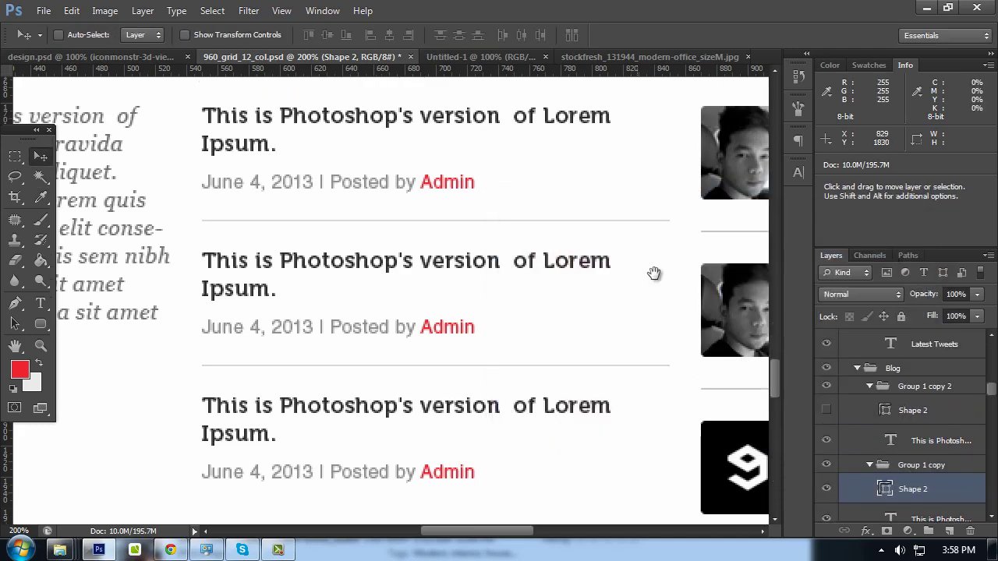
left_click_drag(653, 272, 500, 270)
scroll(864, 346, "up", 2)
left_click(864, 347)
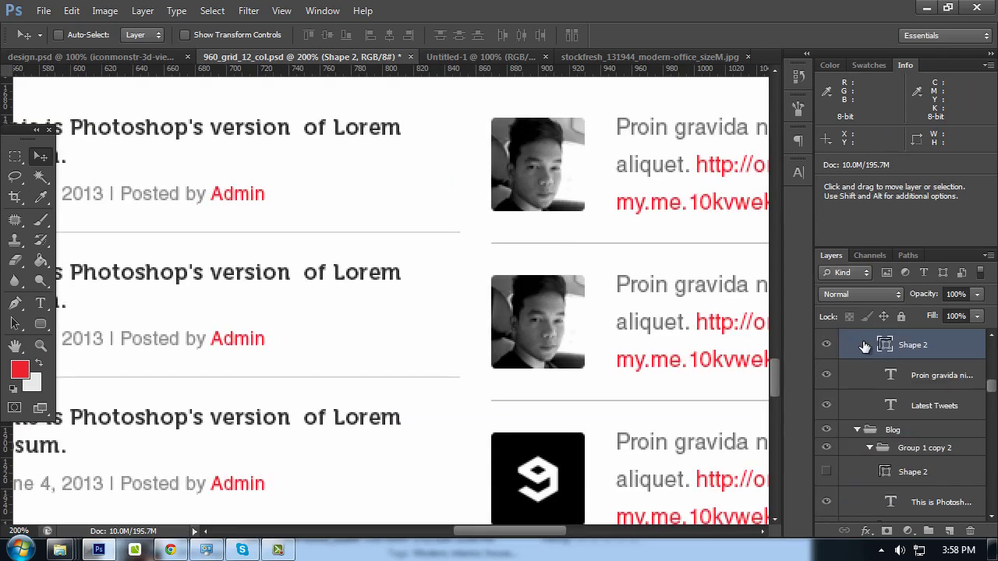
double_click(885, 345)
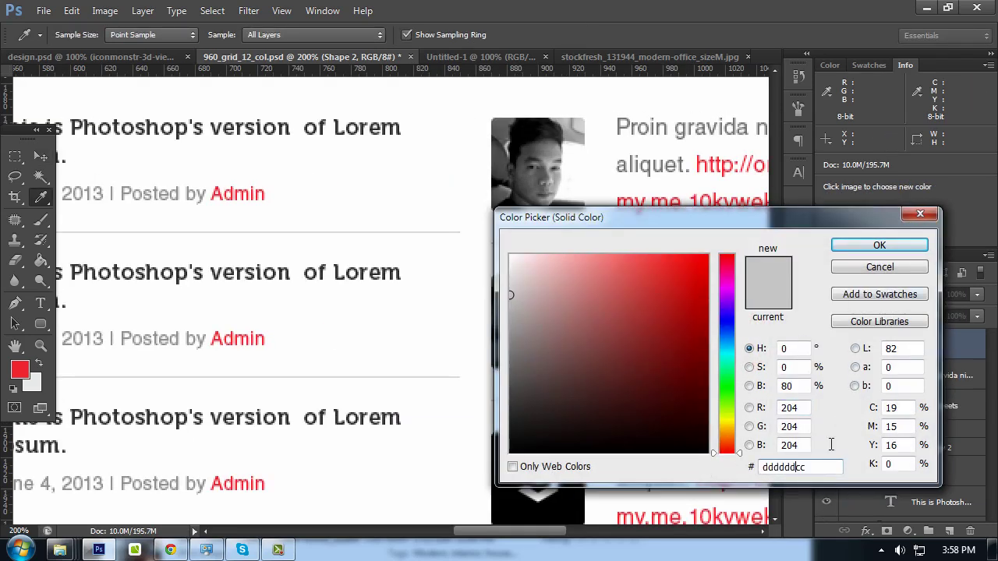
type("d")
left_click(879, 245)
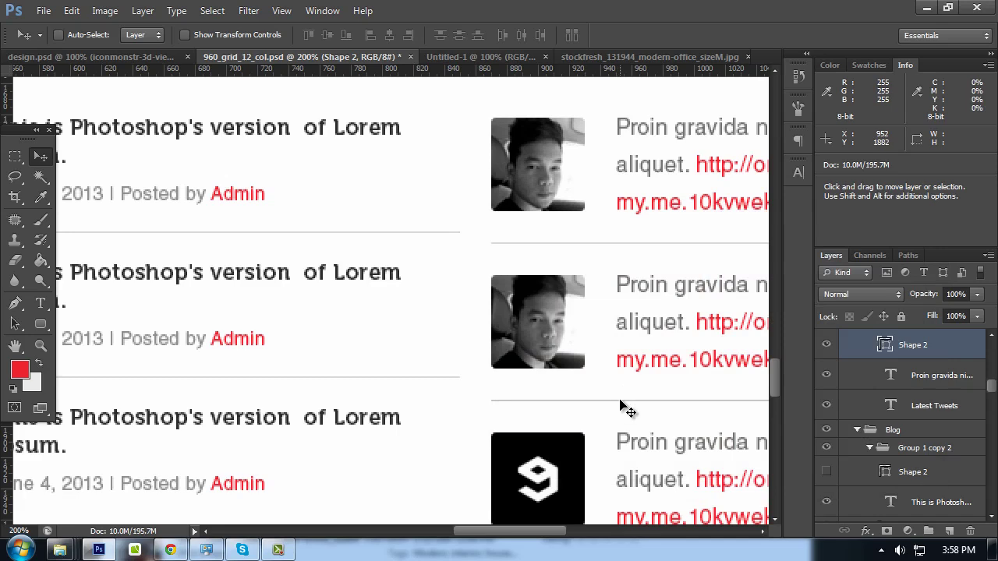
double_click(886, 345)
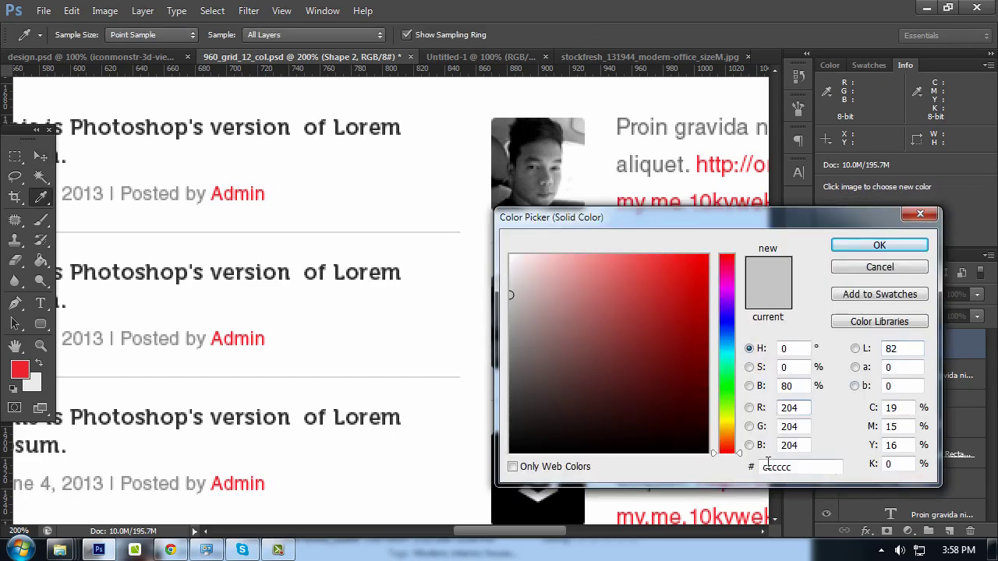
double_click(799, 465)
type("dddddd")
left_click(878, 247)
key("ctrl+1")
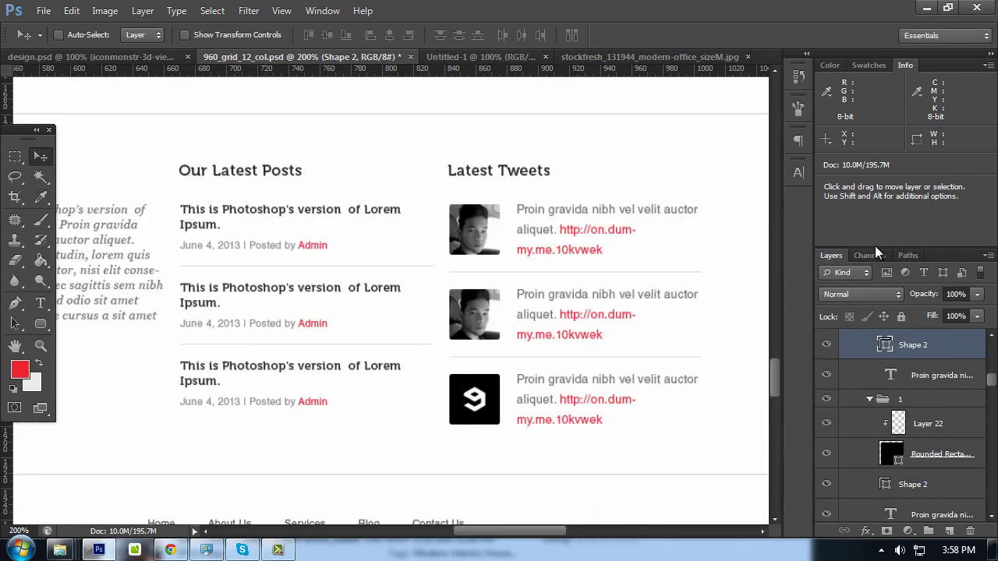
key("Tab")
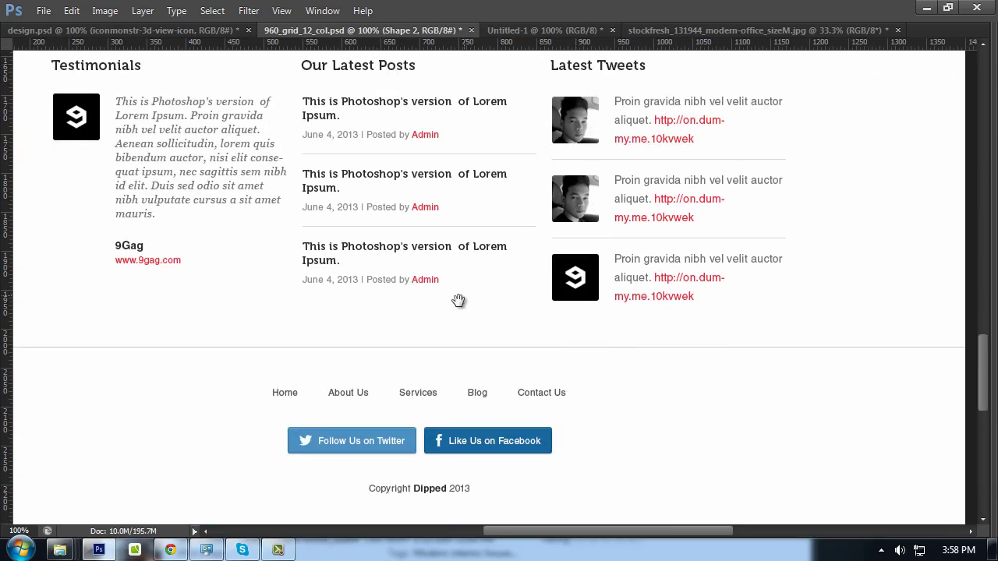
Pan from the posts and footer back up through the mockup's sections
mouse_move(459, 302)
left_mouse_down()
mouse_move(508, 216)
mouse_move(511, 126)
left_mouse_up()
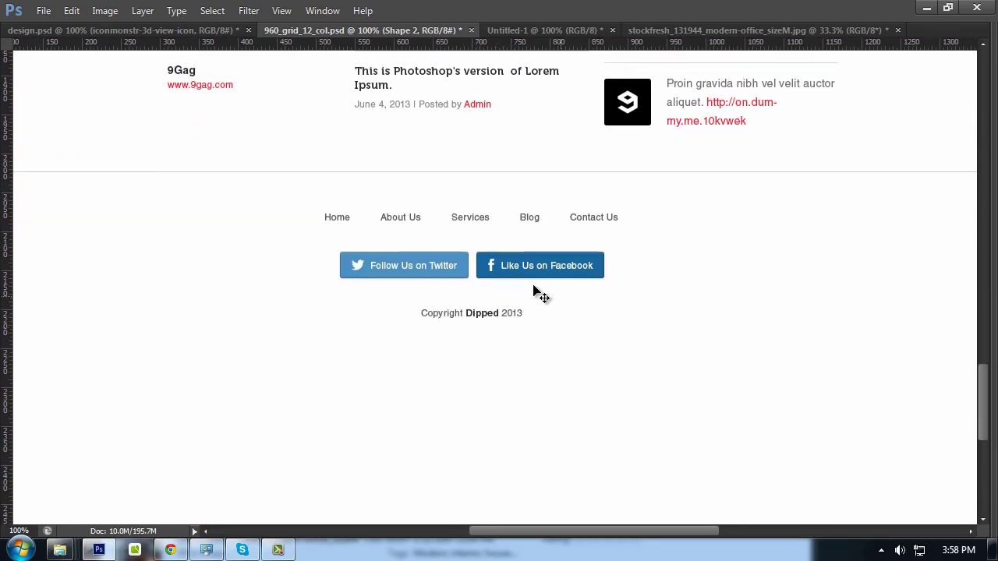
key("Tab")
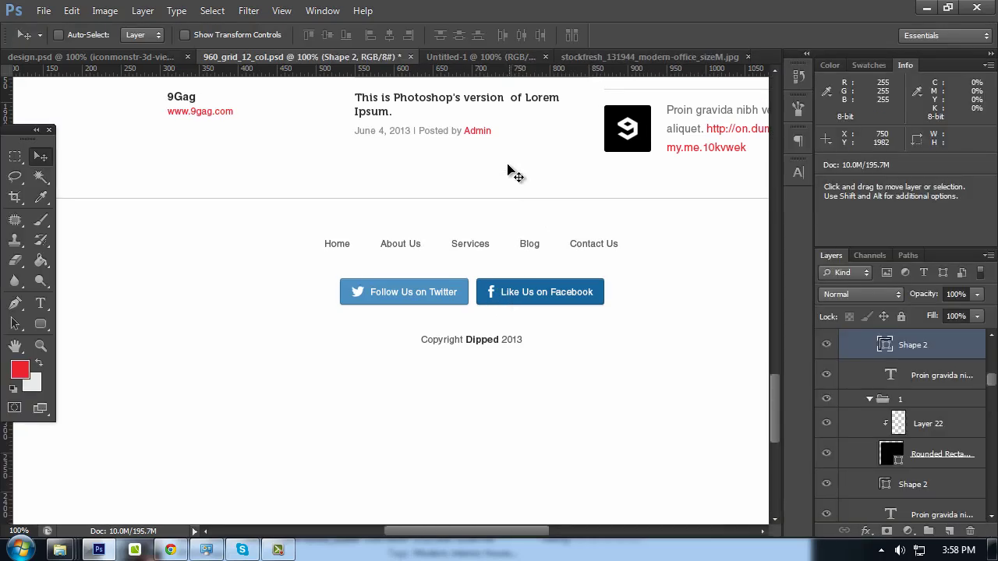
scroll(492, 312, "up", 3)
scroll(512, 271, "up", 5)
mouse_move(512, 272)
left_mouse_down()
mouse_move(599, 255)
mouse_move(612, 200)
mouse_move(552, 195)
left_mouse_up()
scroll(545, 336, "up", 5)
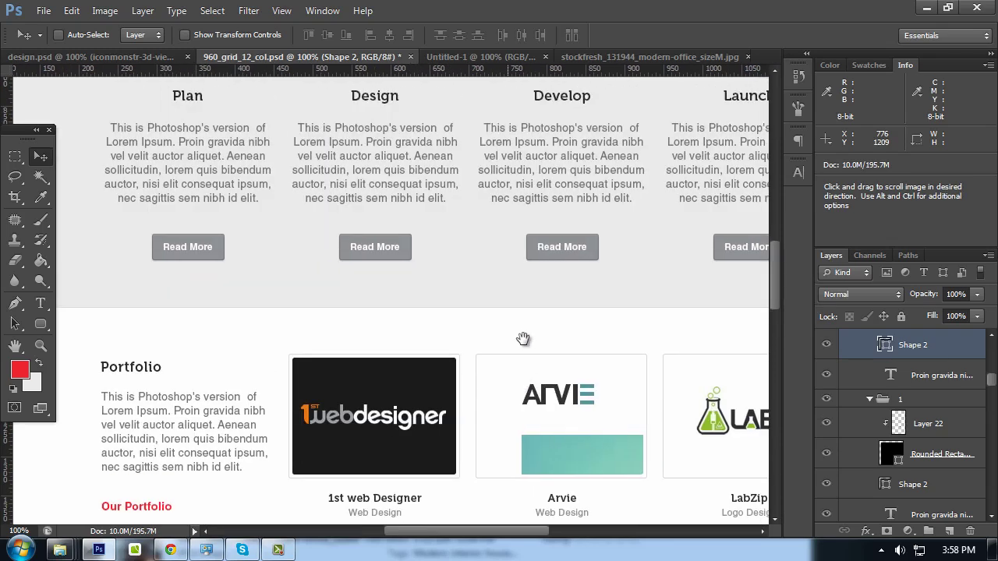
scroll(546, 335, "up", 5)
scroll(556, 336, "up", 3)
scroll(556, 335, "up", 2)
Bring the whole hero header into view and select its Layer 12
key("Tab")
scroll(557, 341, "up", 3)
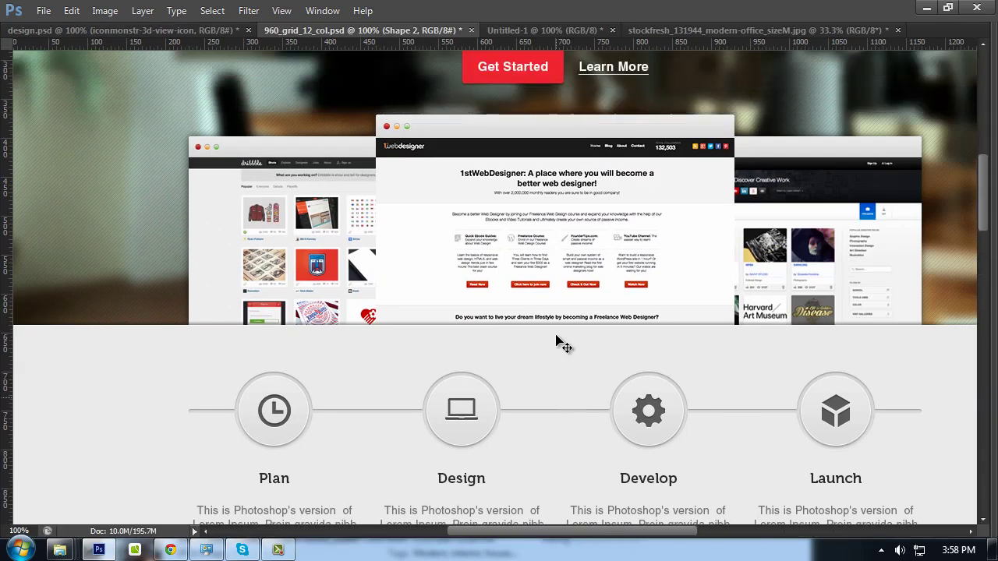
scroll(557, 340, "up", 3)
scroll(559, 341, "up", 3)
scroll(558, 341, "up", 2)
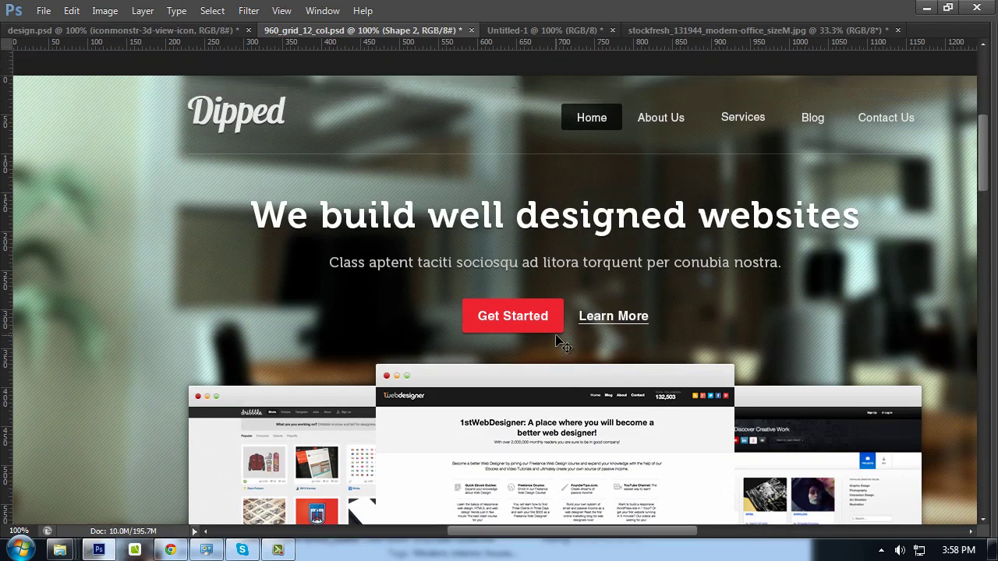
key("ctrl+minus")
key("Tab")
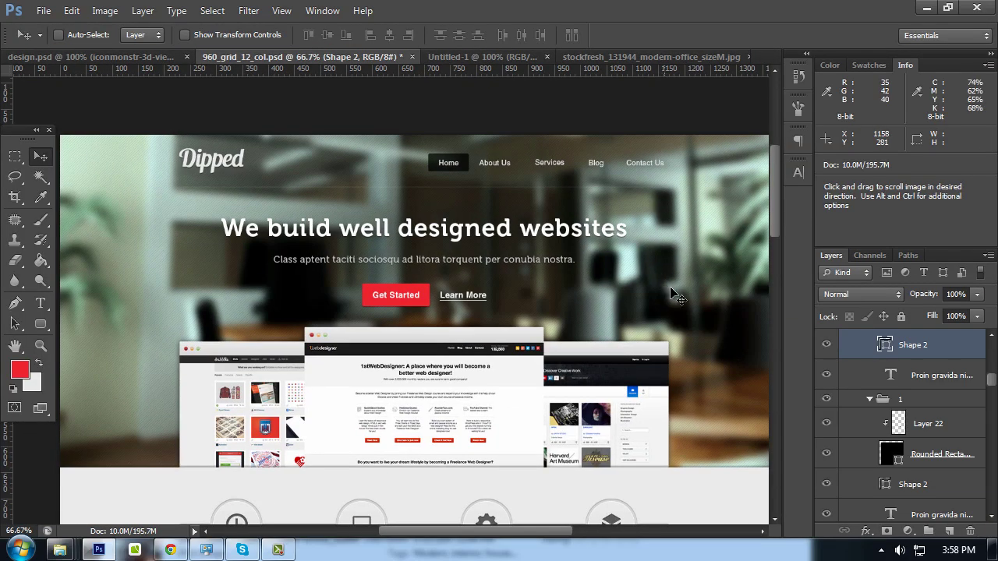
left_click(650, 285, "ctrl")
key("Tab")
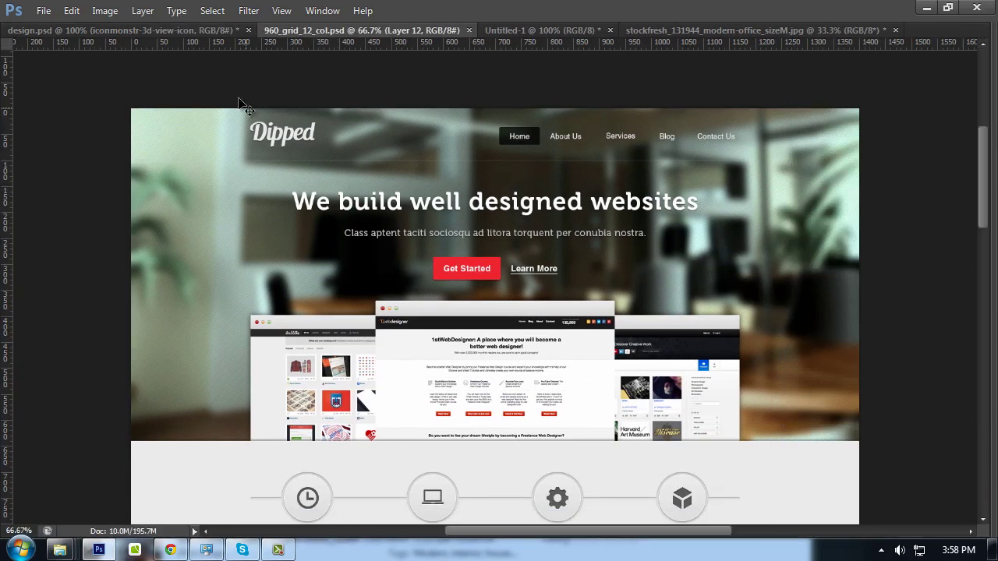
Inspect the original design.psd hero at 100% zoom, selecting its Layer 22
left_click(160, 32)
scroll(702, 167, "up", 1)
scroll(663, 219, "up", 3)
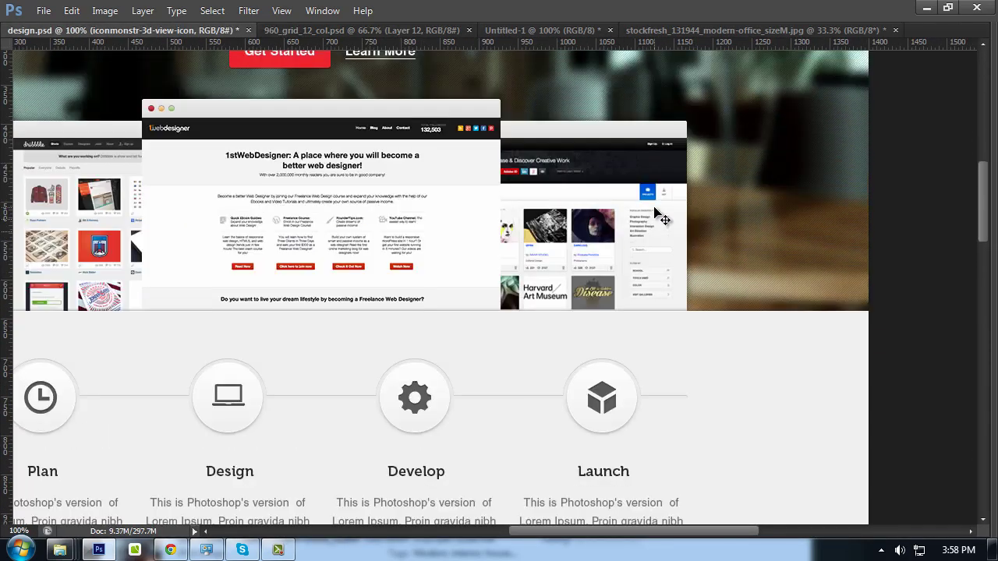
scroll(663, 220, "up", 1)
key("ctrl+minus")
key("Tab")
scroll(394, 246, "up", 2)
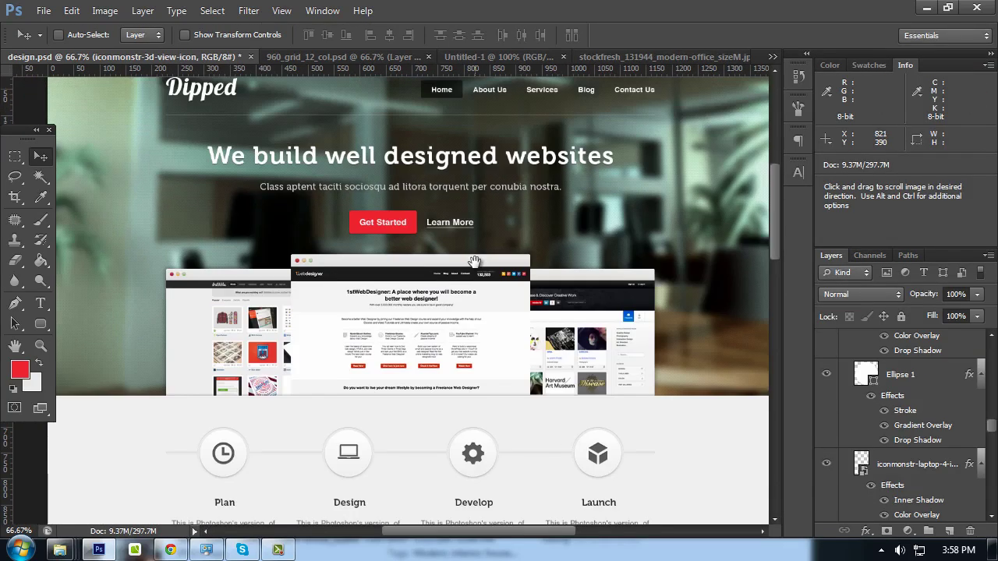
scroll(394, 245, "up", 2)
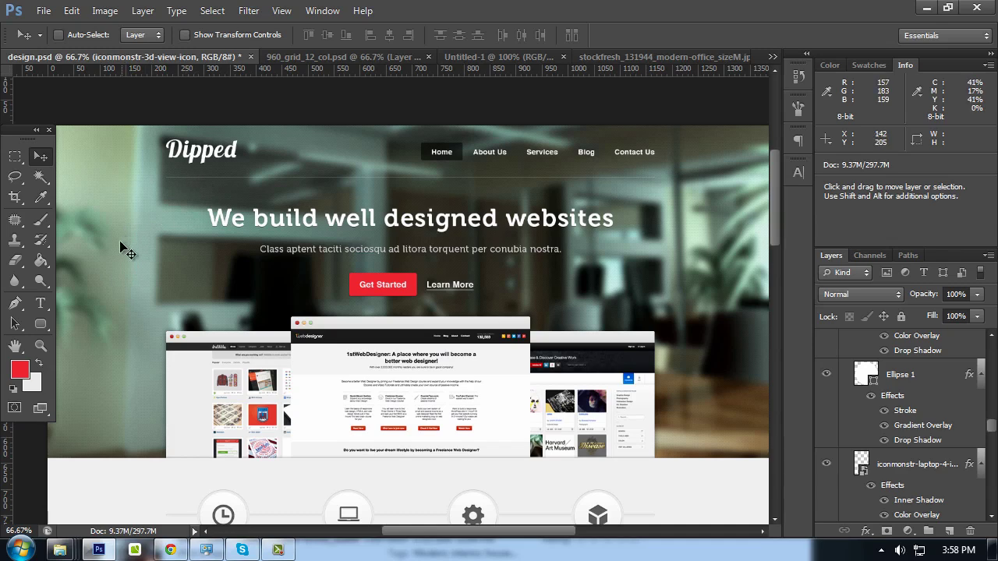
key("ctrl+plus")
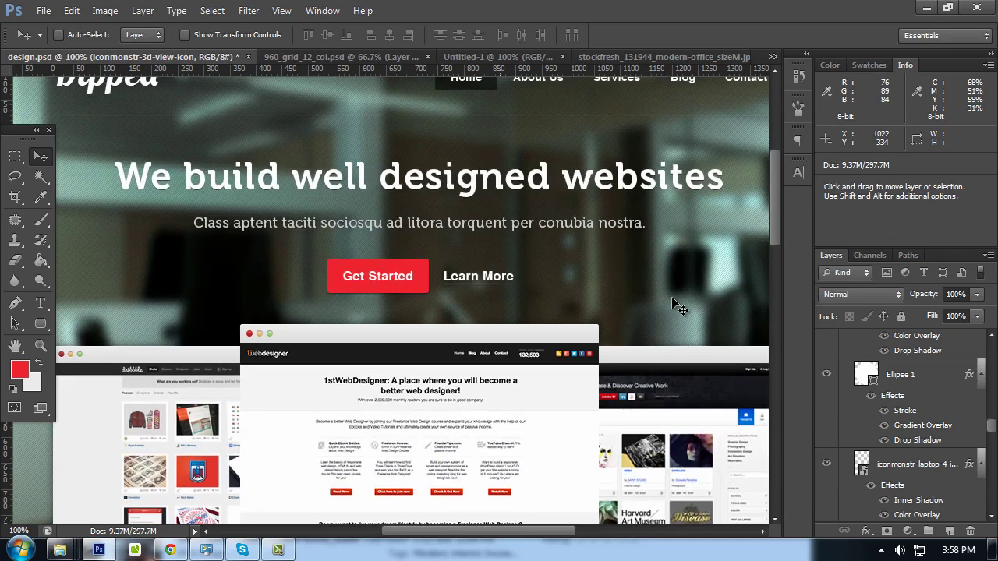
left_click(684, 294, "ctrl")
scroll(914, 467, "down", 2)
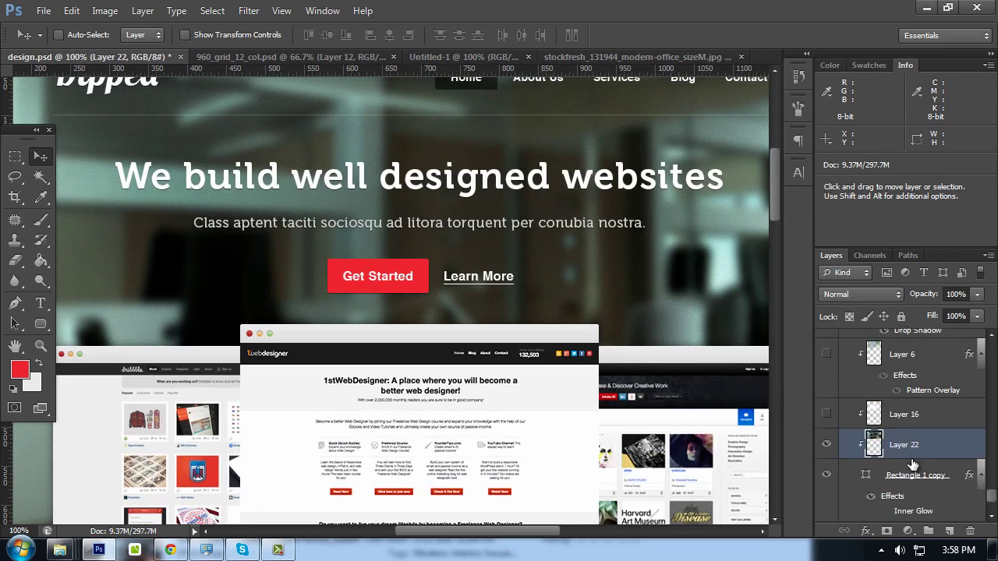
scroll(917, 477, "down", 2)
left_click_drag(555, 290, 400, 187)
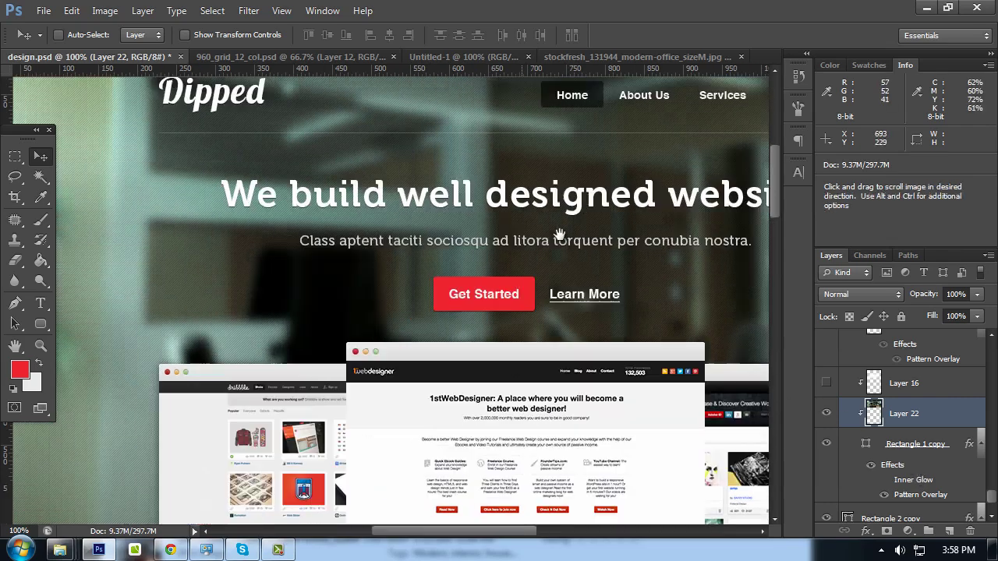
key("ctrl+minus")
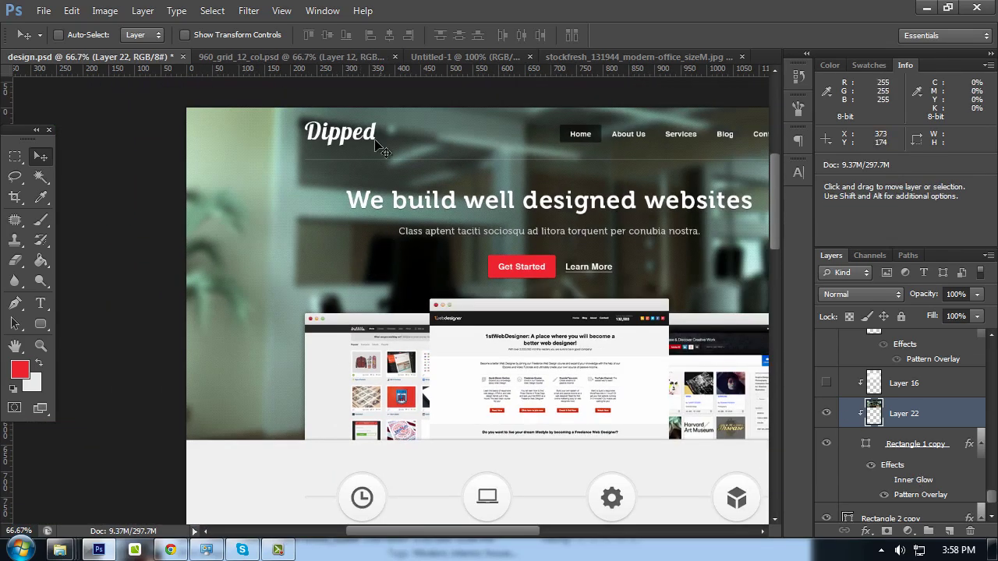
Compare again, then view the 960_grid_12_col mockup at 100% with panels hidden
key("ctrl+Tab")
scroll(538, 247, "down", 2)
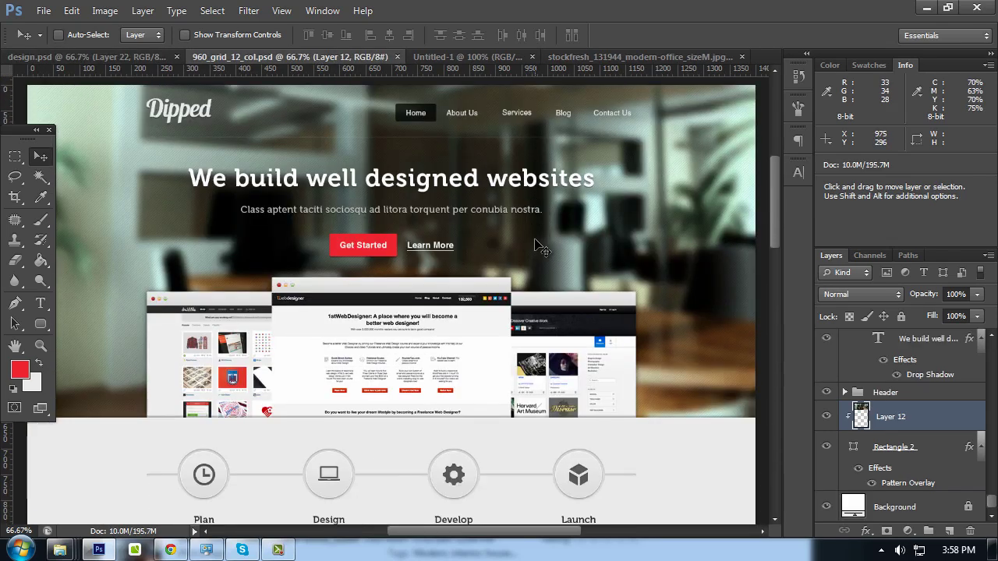
key("ctrl+plus")
key("ctrl+minus")
scroll(550, 248, "up", 1)
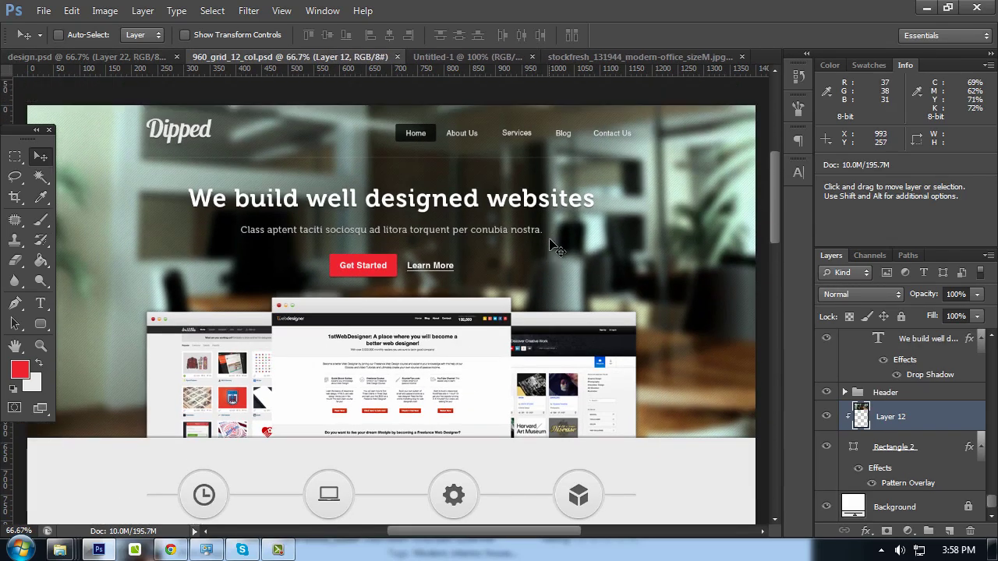
left_click(132, 56)
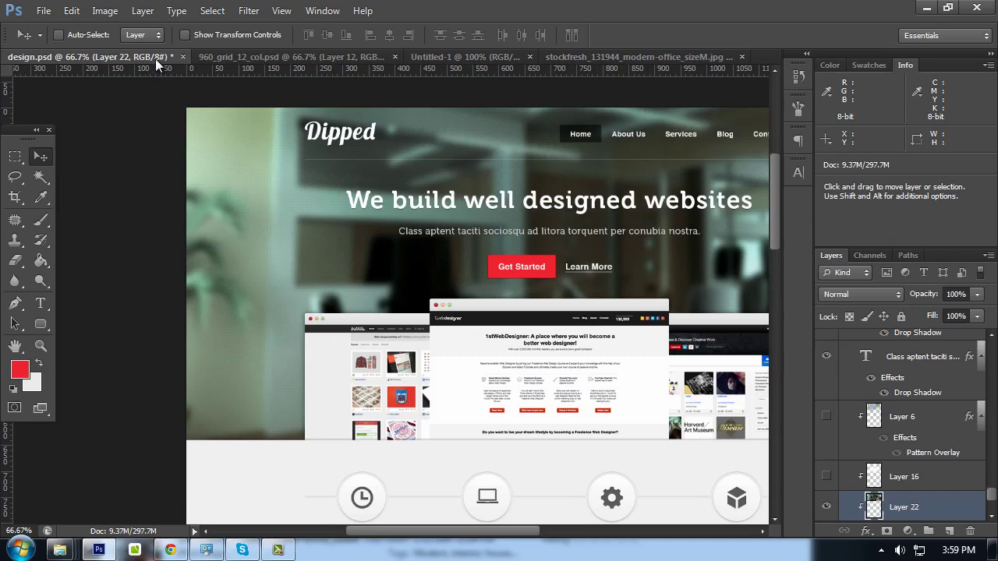
left_click(301, 60)
scroll(273, 238, "left", 3)
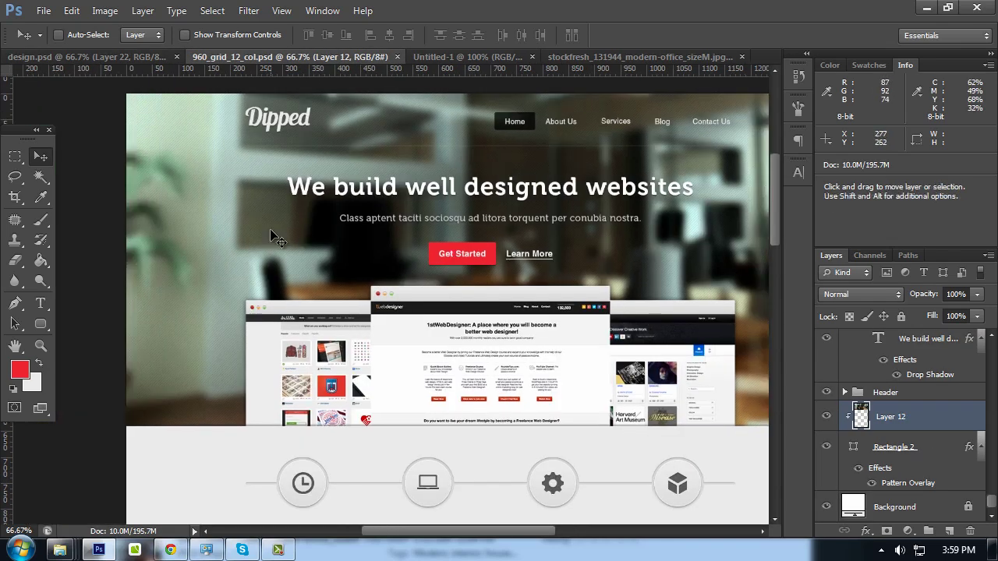
key("ctrl+plus")
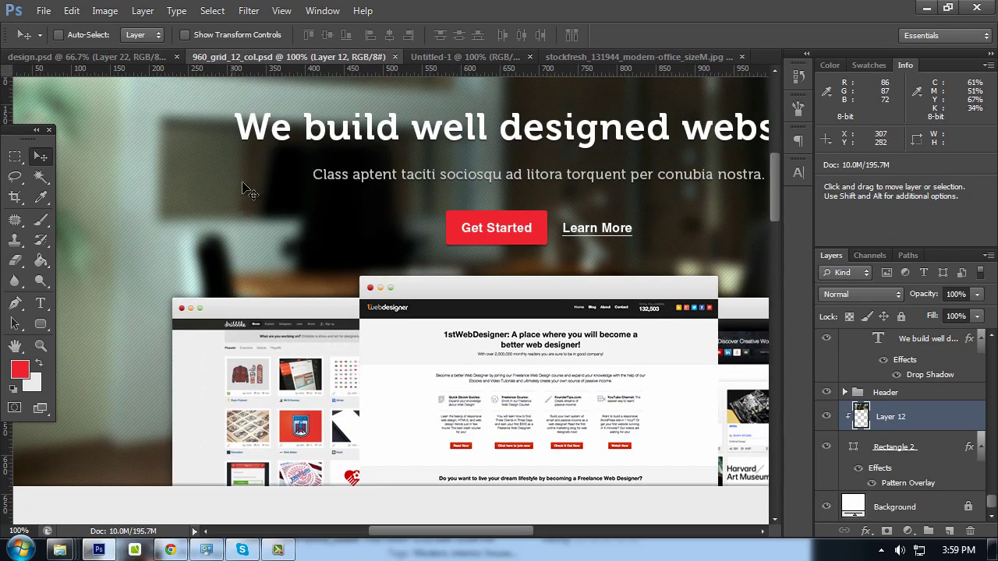
key("Tab")
key("Tab")
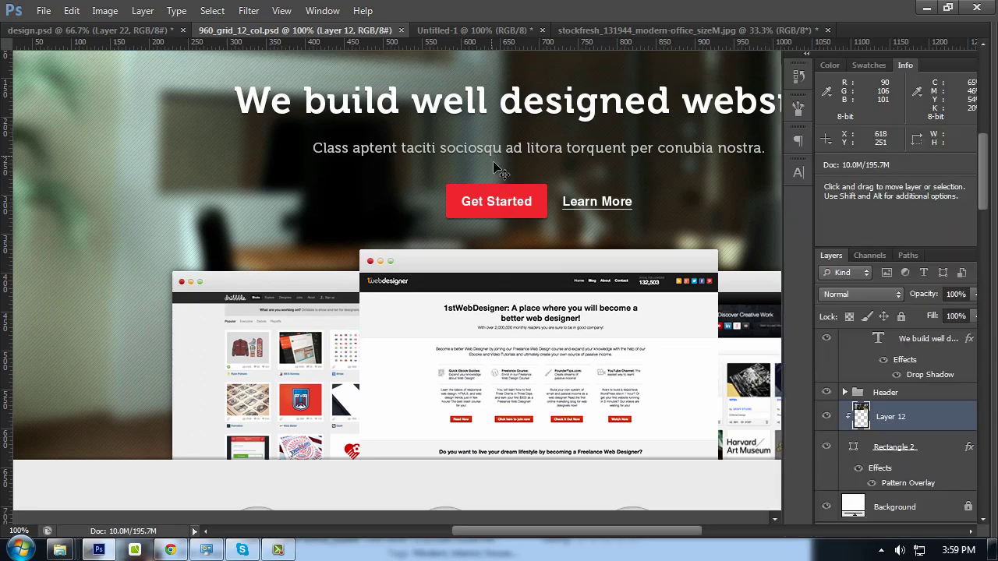
Give the hero subtitle a drop shadow at 30% opacity and 2 px distance
left_click(912, 350)
scroll(934, 387, "up", 2)
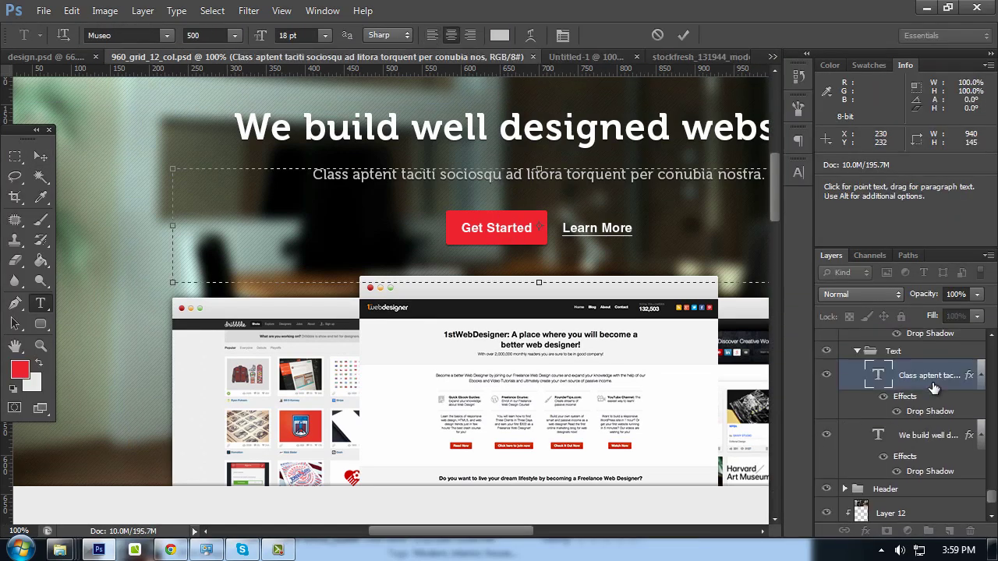
double_click(929, 411)
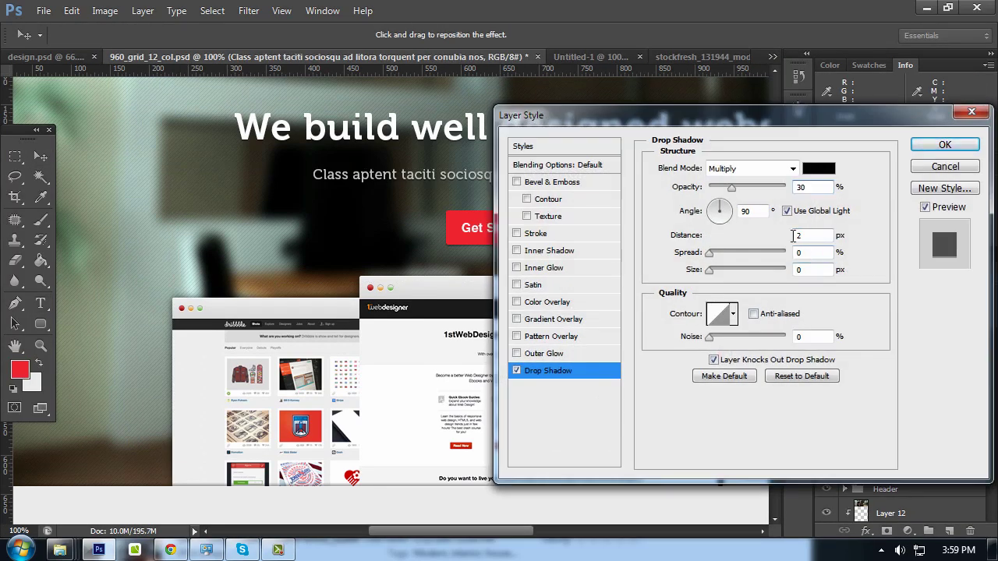
left_click(936, 148)
key("t")
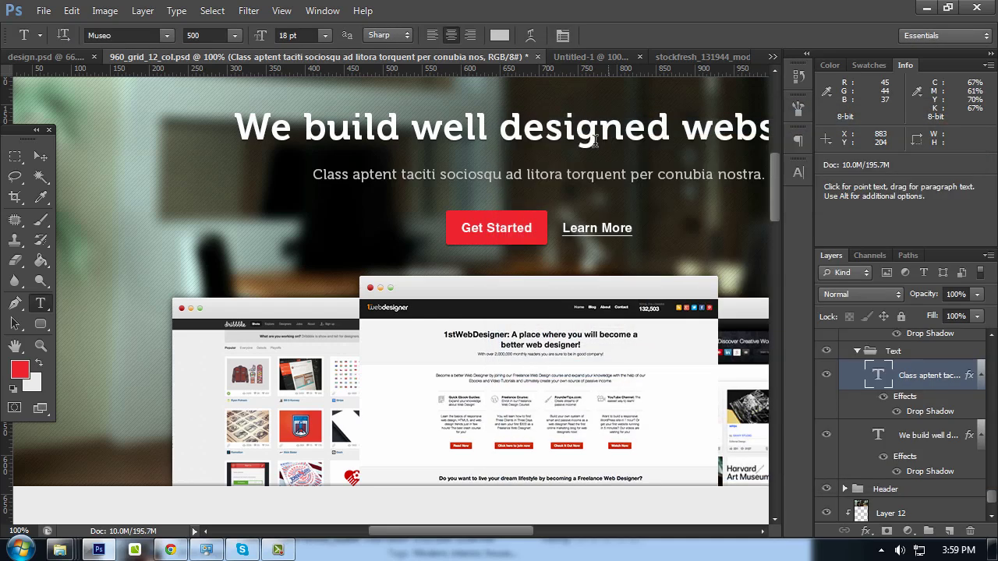
left_click(41, 159)
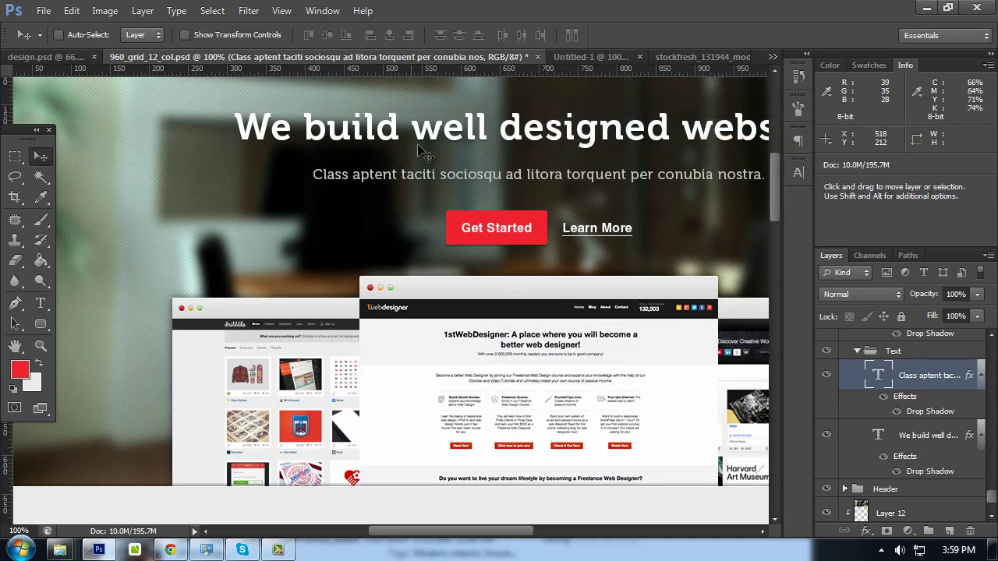
Apply the same 30%, 2 px drop shadow to the headline and hide the panels
left_click(920, 435)
double_click(926, 471)
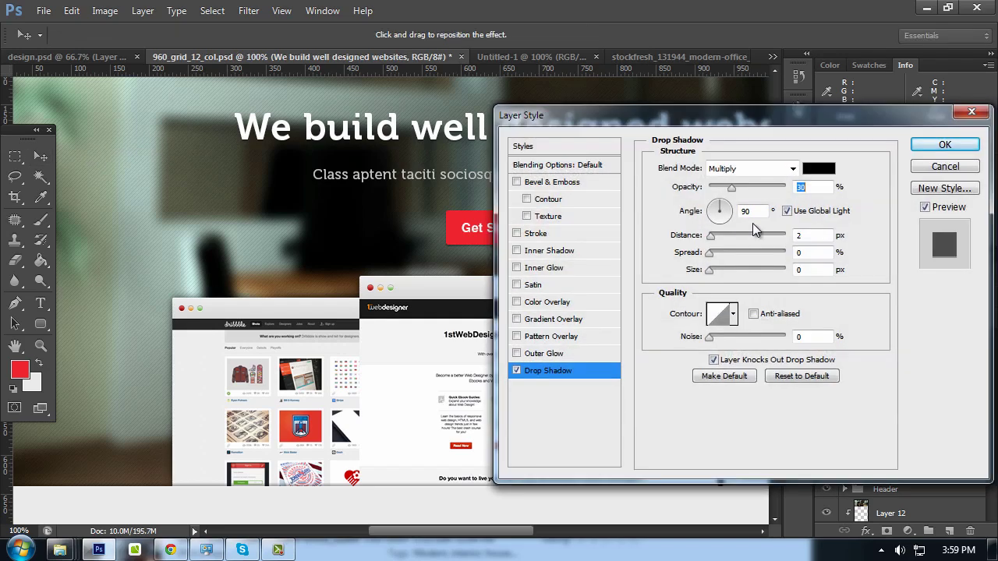
left_click(945, 146)
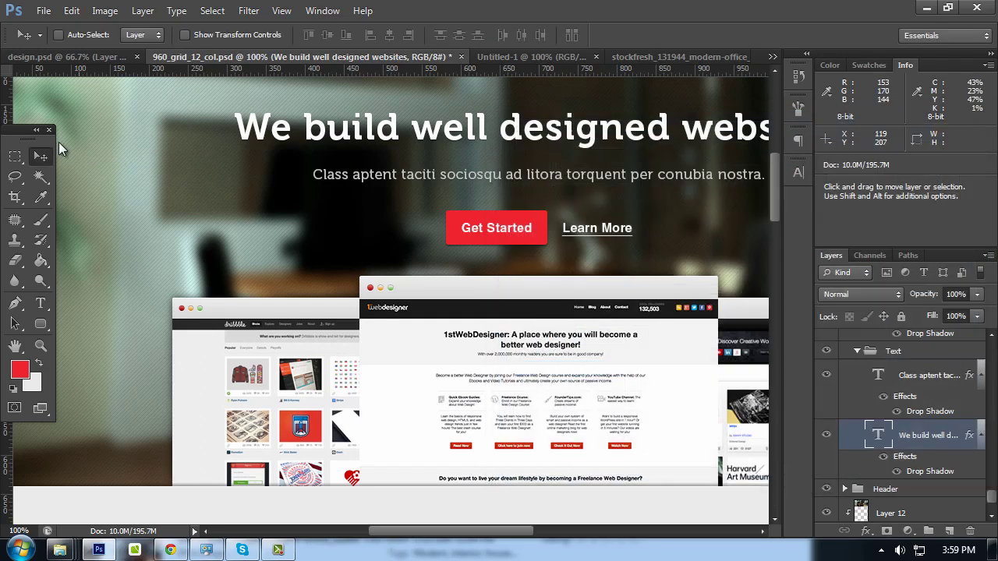
key("Tab")
Show rulers and review the mockup's hero at 66.7% zoom
key("ctrl+r")
scroll(327, 250, "up", 5)
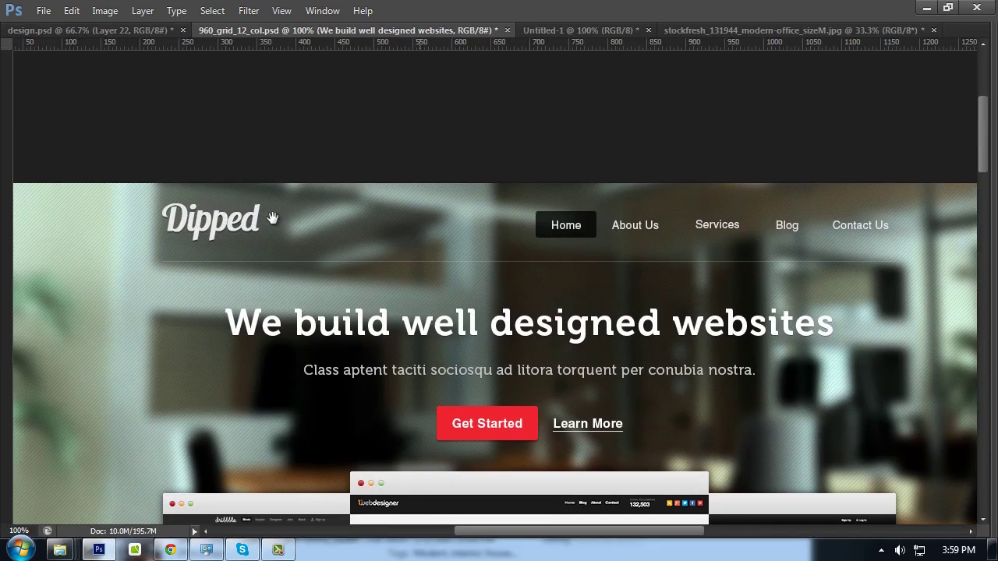
scroll(238, 305, "down", 2)
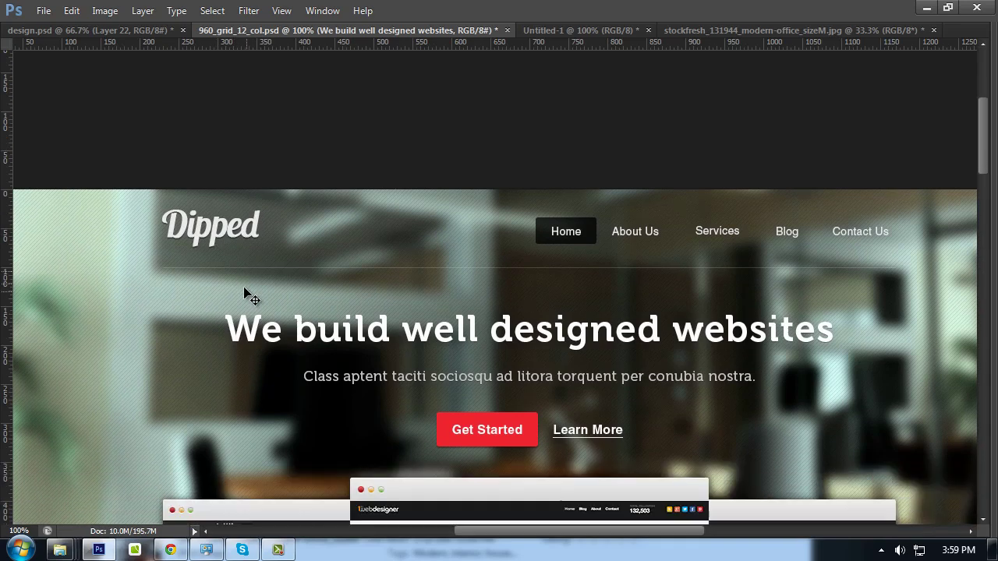
key("Tab")
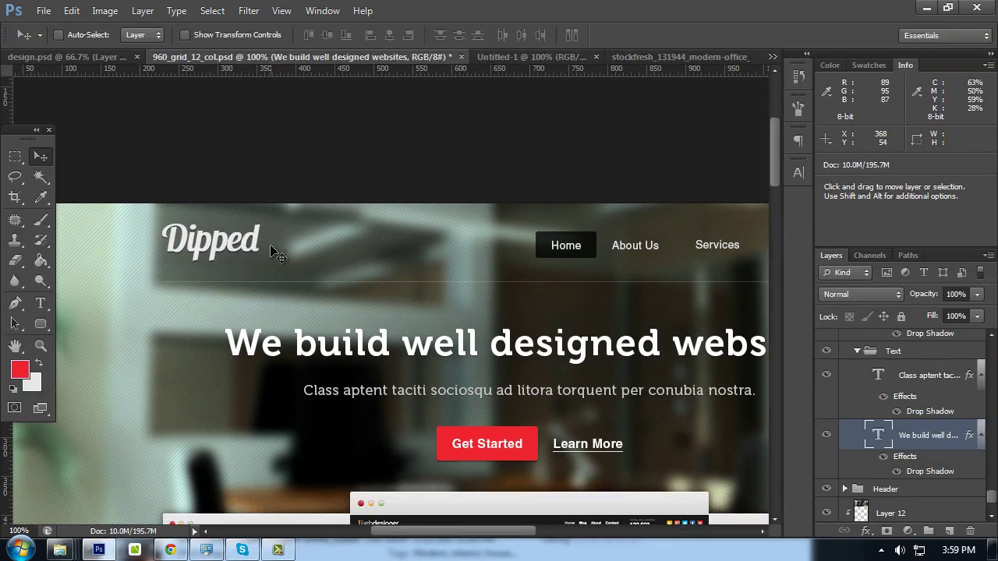
key("ctrl+minus")
key("Tab")
scroll(460, 269, "down", 3)
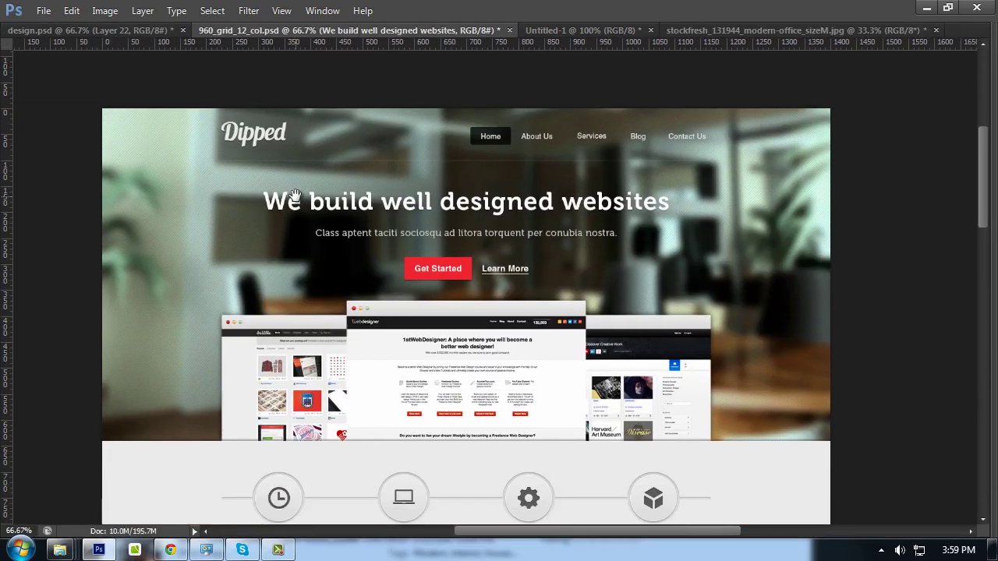
scroll(460, 269, "up", 2)
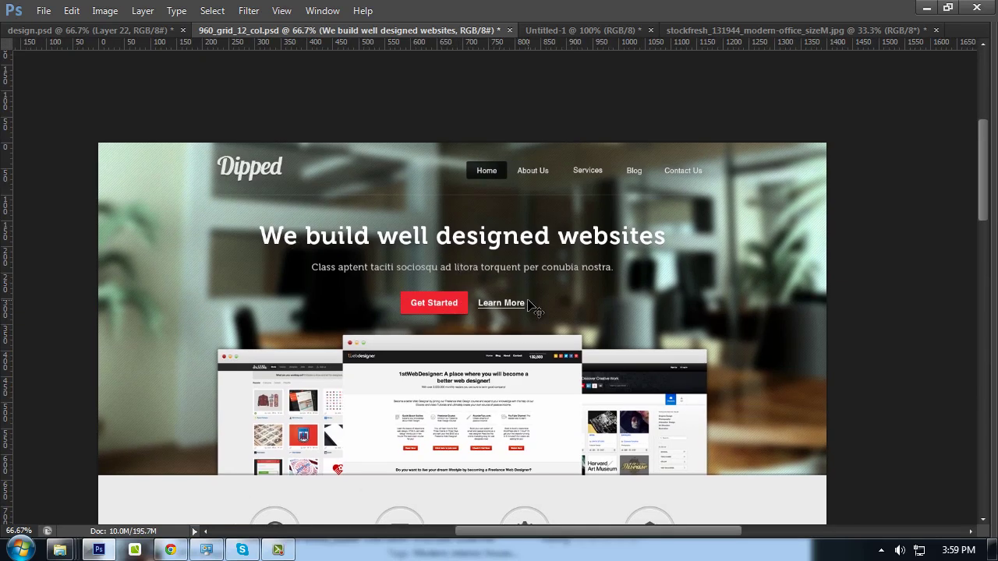
scroll(534, 308, "down", 3)
scroll(534, 308, "down", 3)
scroll(532, 289, "down", 2)
scroll(530, 278, "down", 1)
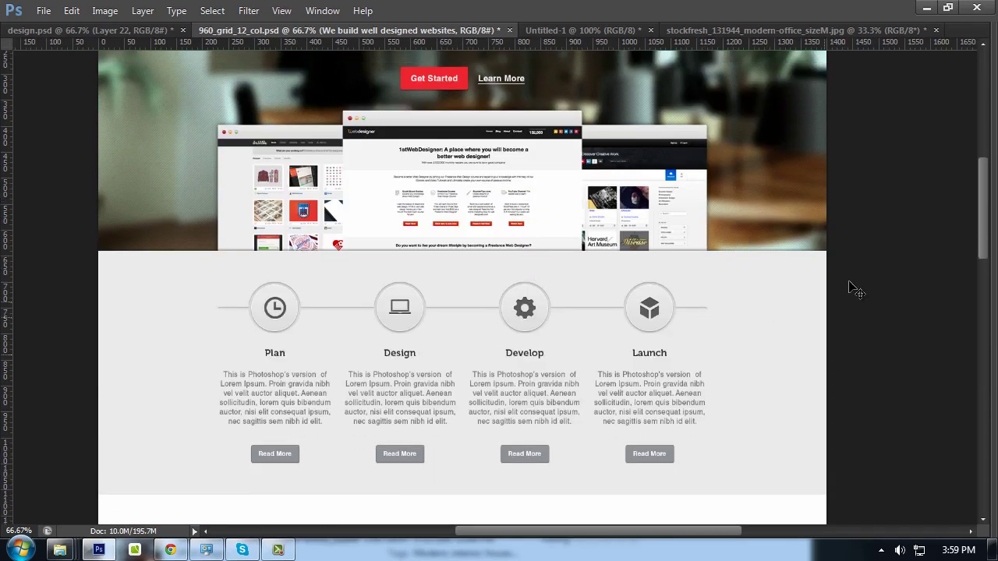
left_click_drag(985, 216, 984, 195)
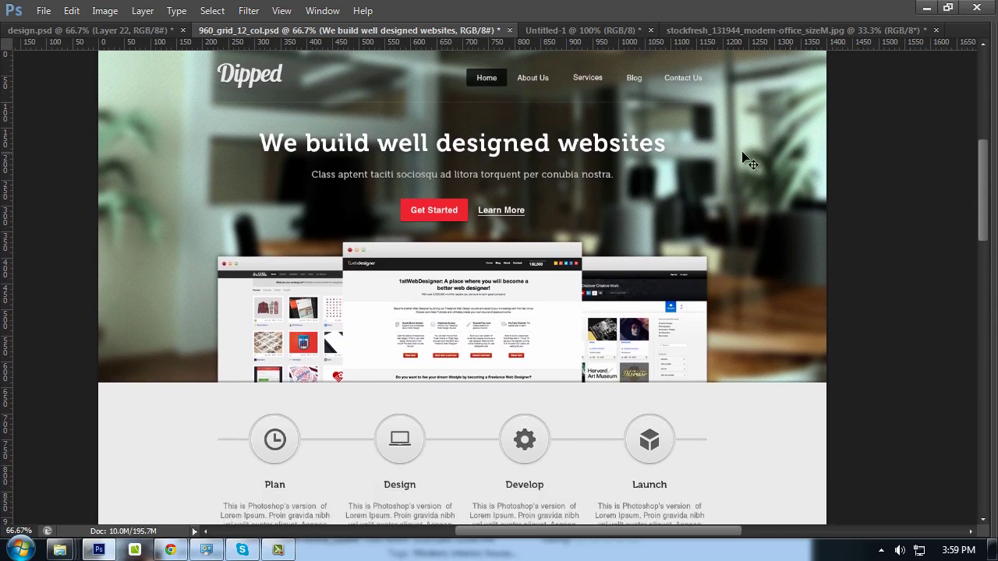
Compare with design.psd and move the office background photo 22 px down
left_click(122, 32)
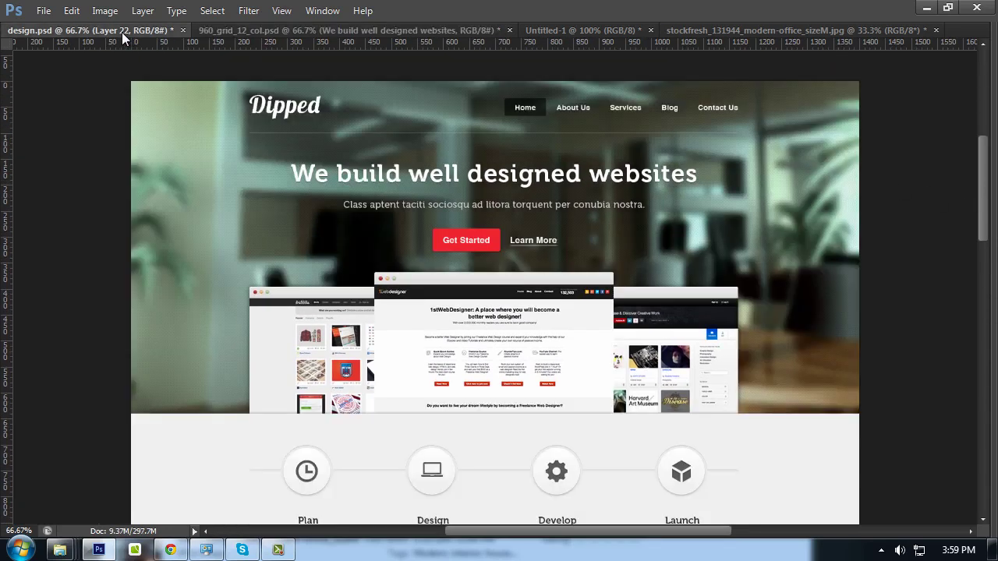
left_click(270, 32)
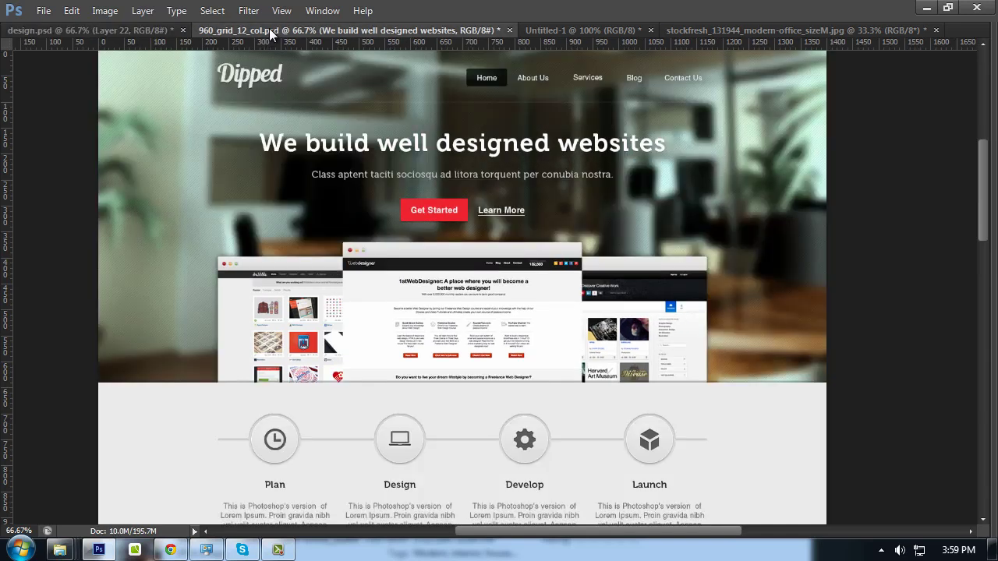
left_click(156, 31)
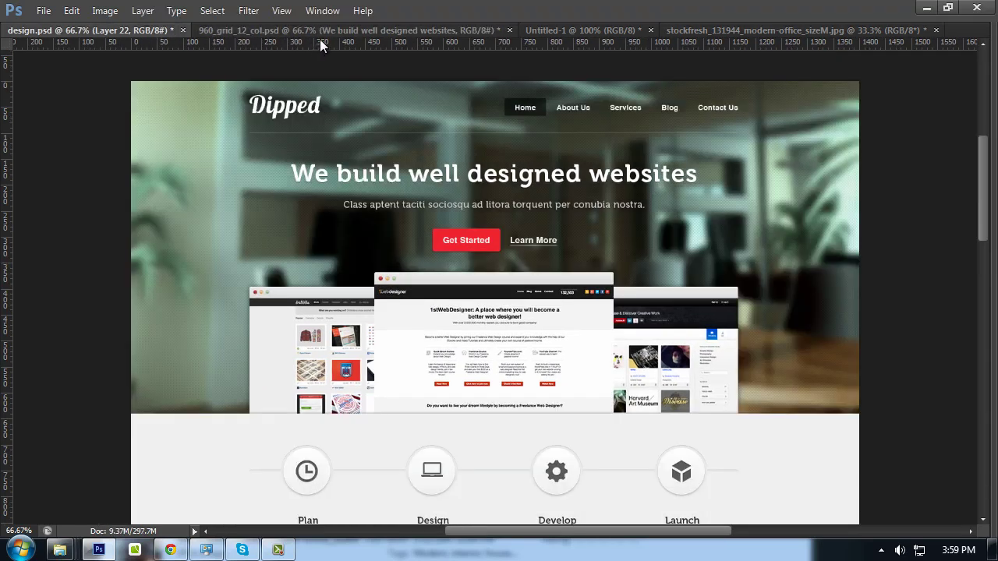
left_click(347, 30)
scroll(351, 105, "up", 2)
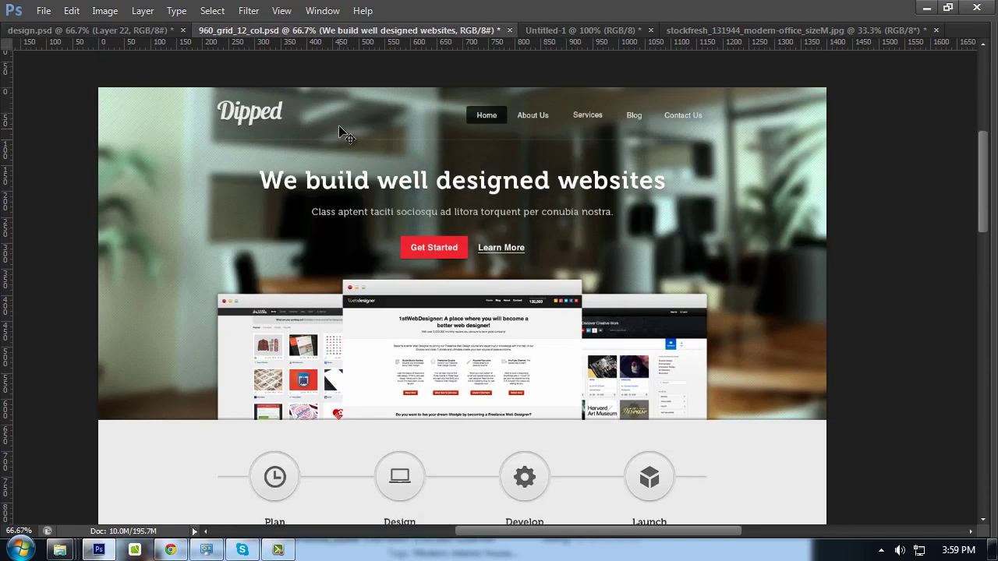
left_click_drag(347, 121, 341, 118)
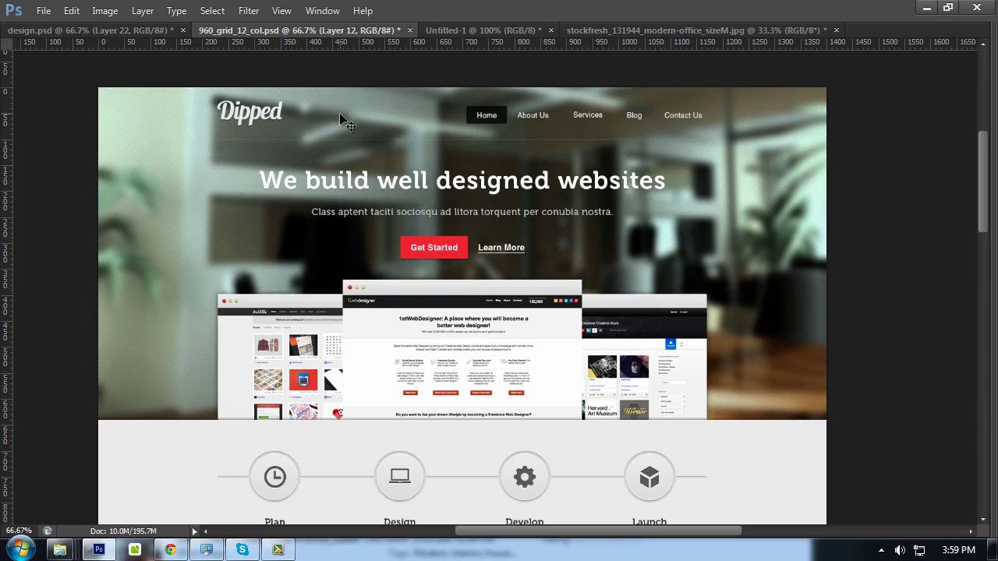
Save 960_grid_12_col.psd and check the hero at 100% zoom
key("Tab")
key("ctrl+s")
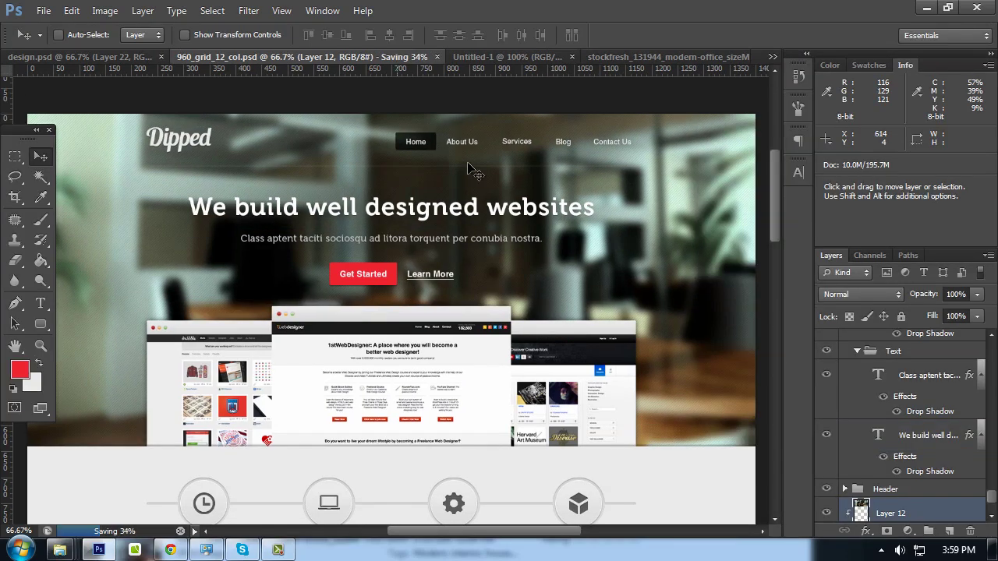
key("Tab")
key("ctrl+plus")
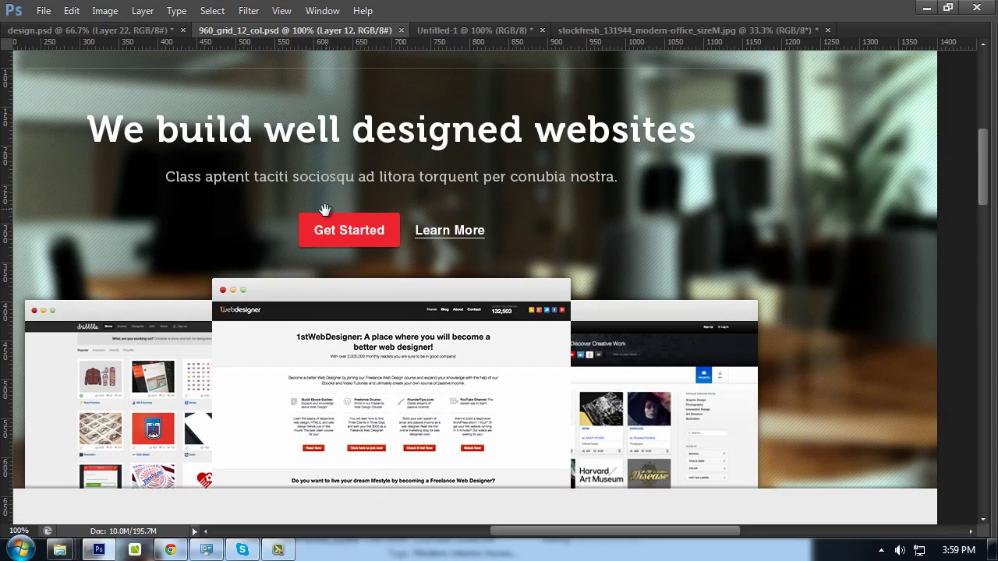
left_click_drag(322, 211, 425, 240)
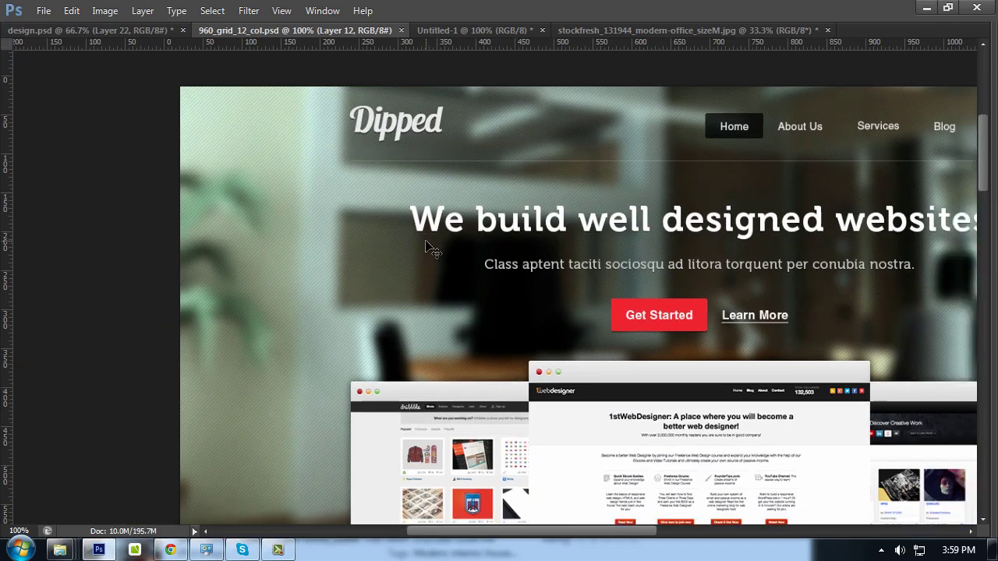
key("ctrl+minus")
key("Tab")
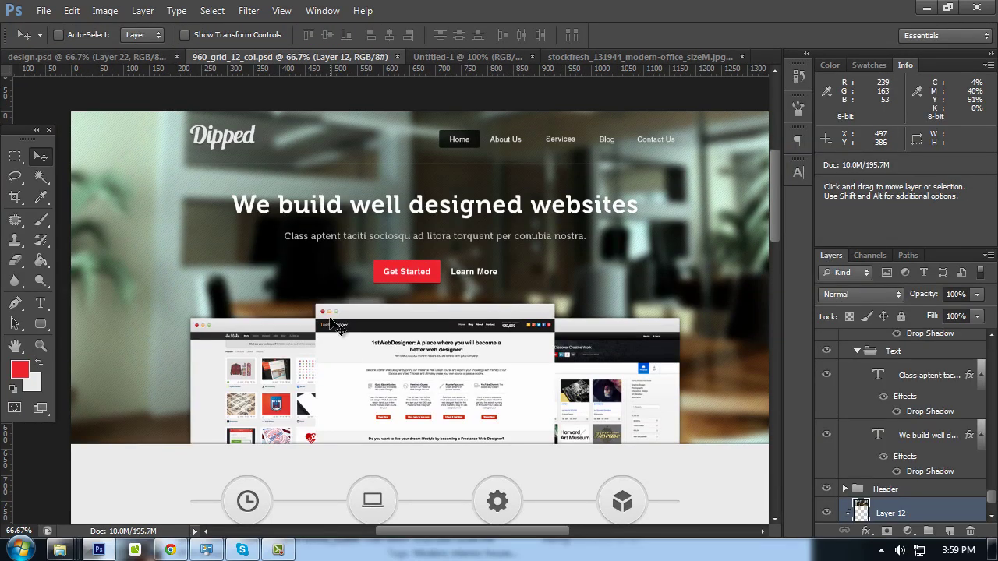
scroll(338, 326, "down", 2)
left_click_drag(465, 530, 477, 530)
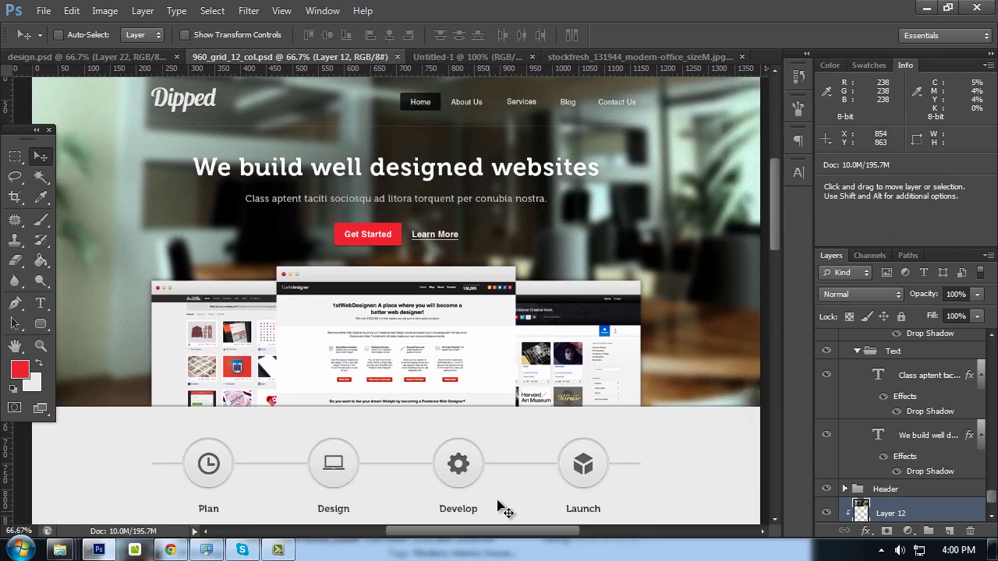
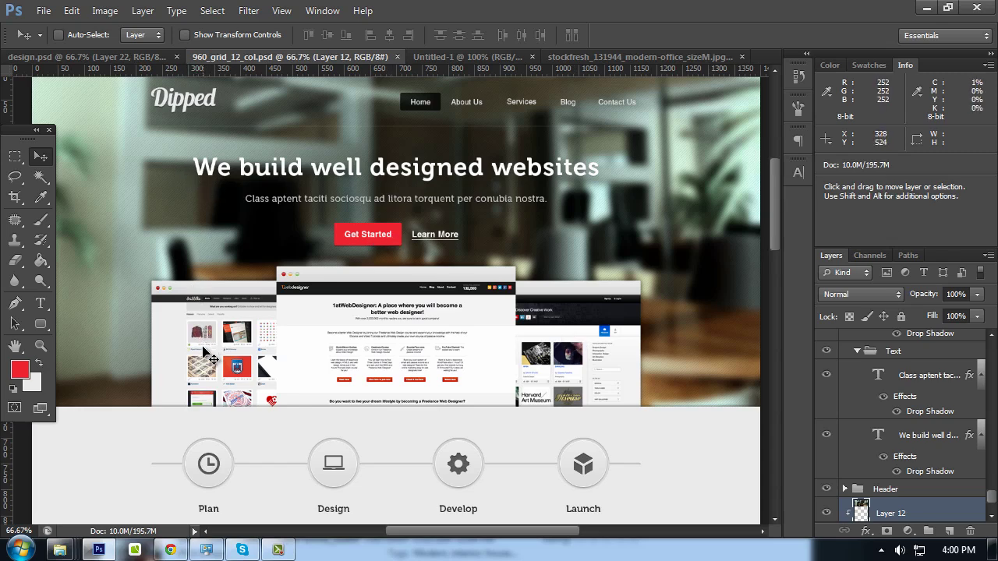
Scroll down to the Plan, Design, Develop, Launch steps, hide the panels and view at 66.7%
scroll(195, 343, "up", 1)
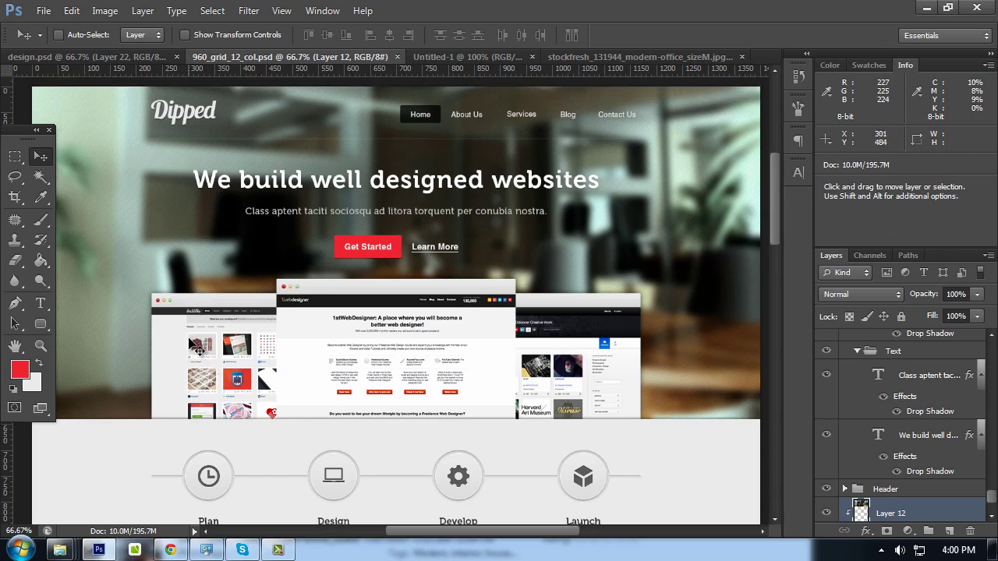
scroll(195, 343, "up", 1)
scroll(219, 310, "up", 2)
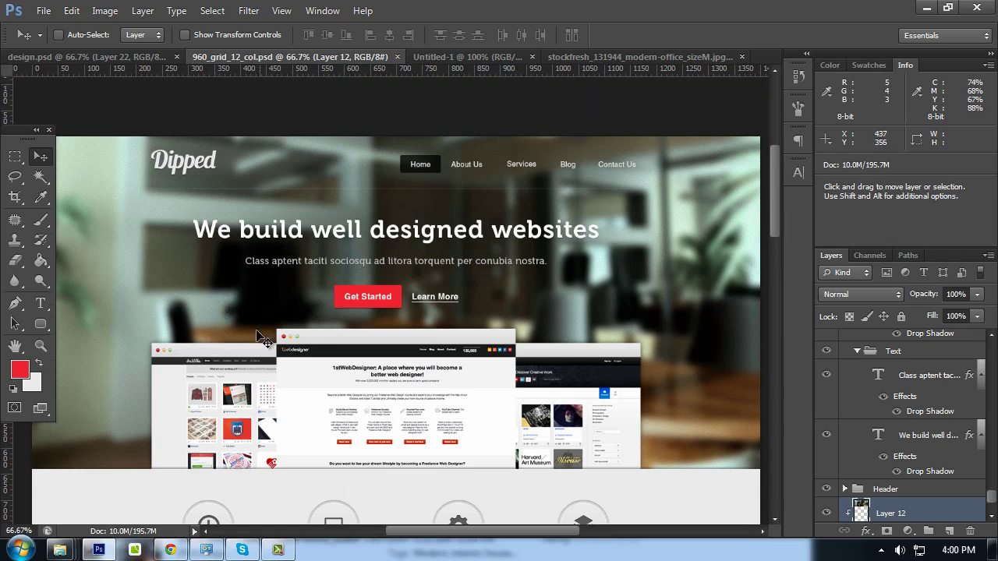
scroll(238, 369, "down", 1)
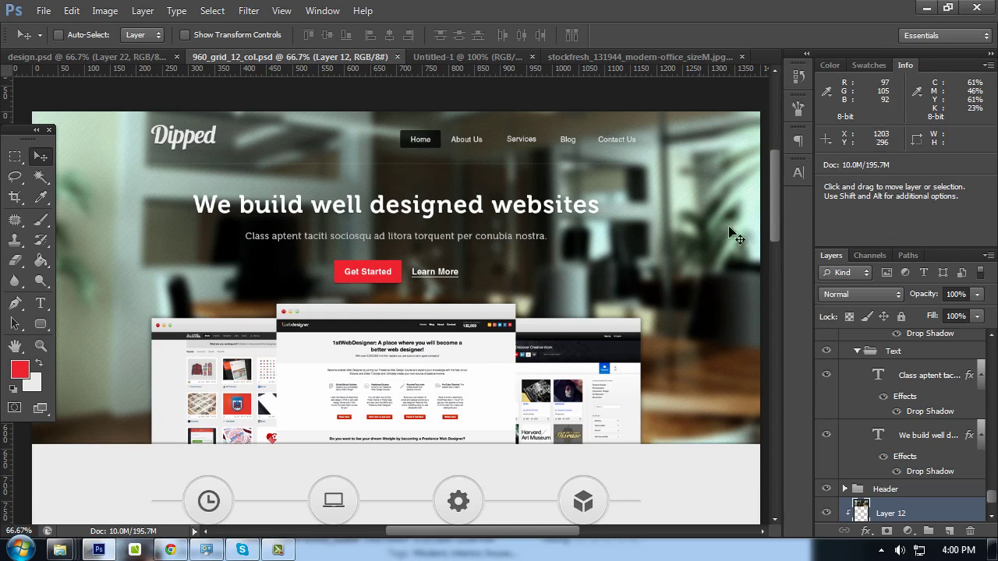
scroll(779, 224, "down", 1)
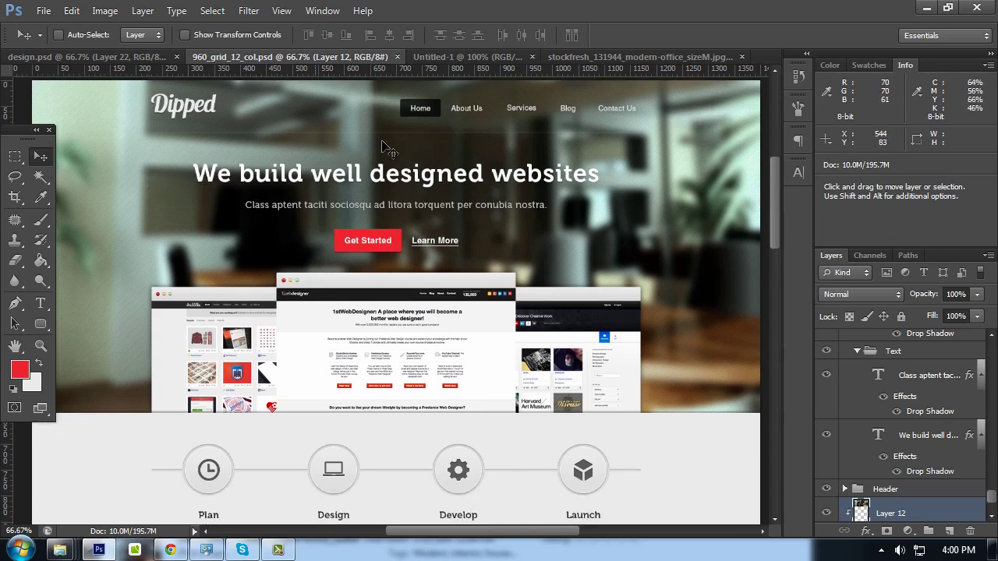
scroll(484, 183, "down", 2)
scroll(768, 219, "down", 2)
scroll(776, 262, "down", 1)
scroll(771, 273, "down", 3)
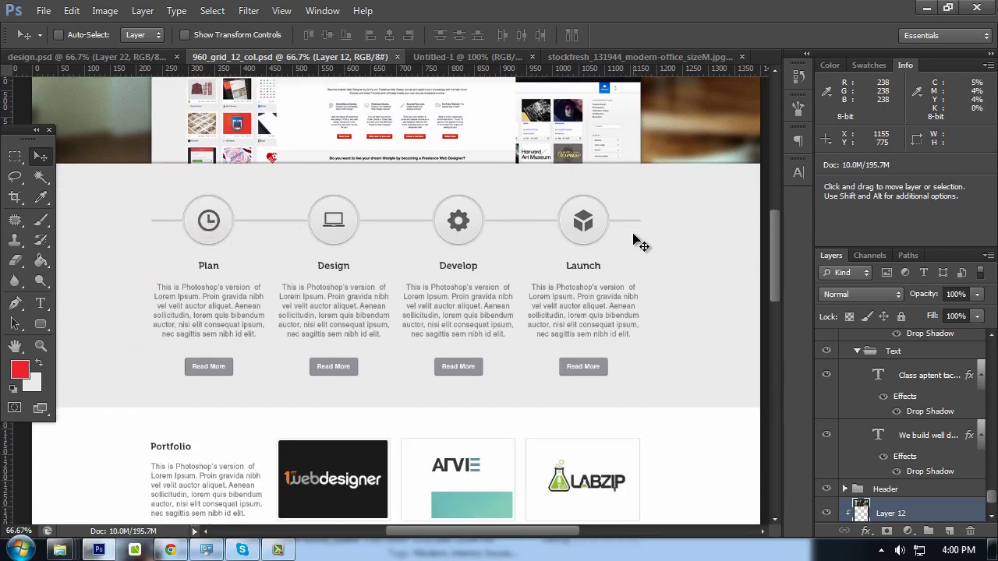
key("ctrl+plus")
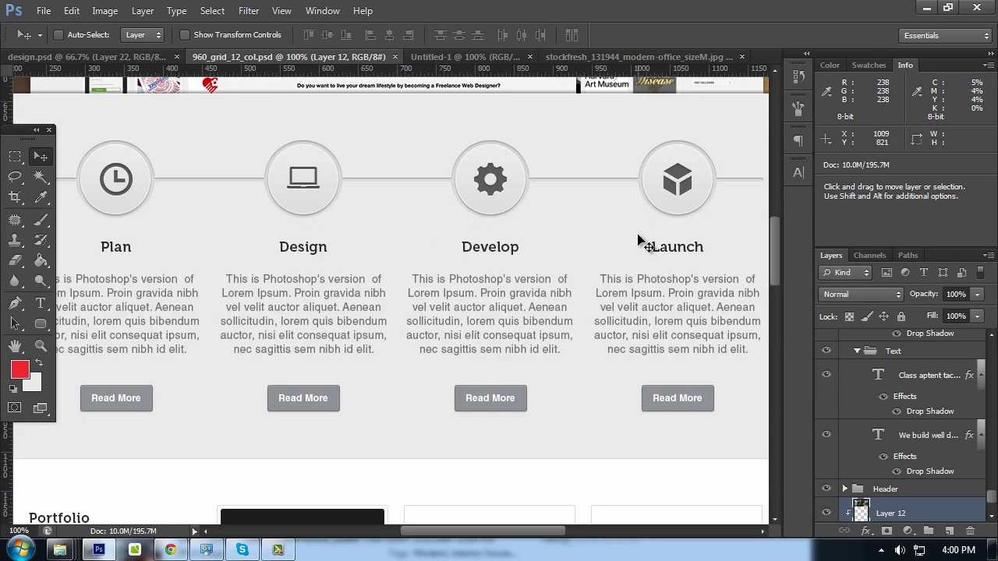
key("Tab")
key("ctrl+minus")
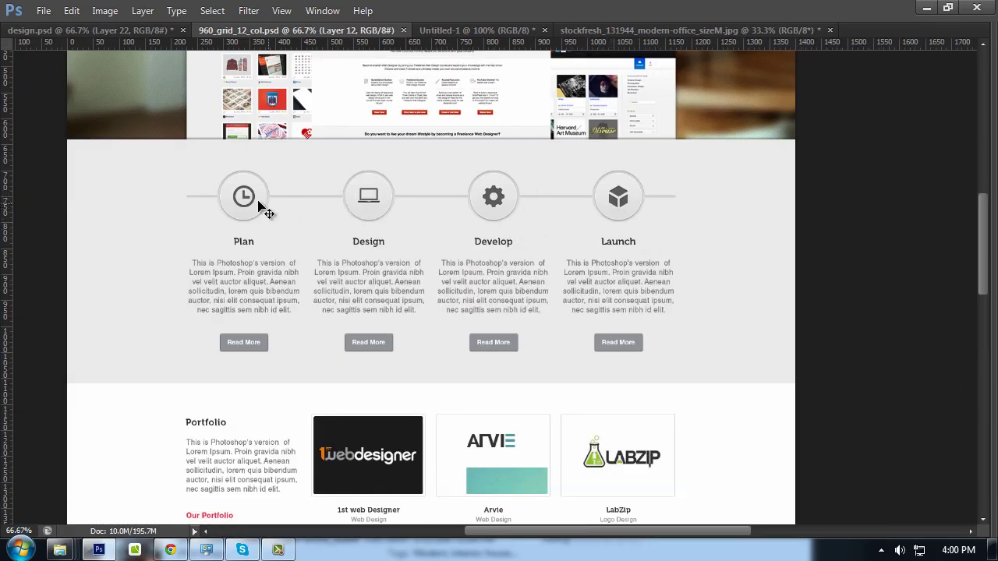
left_click(114, 32)
scroll(372, 301, "down", 3)
scroll(372, 301, "down", 2)
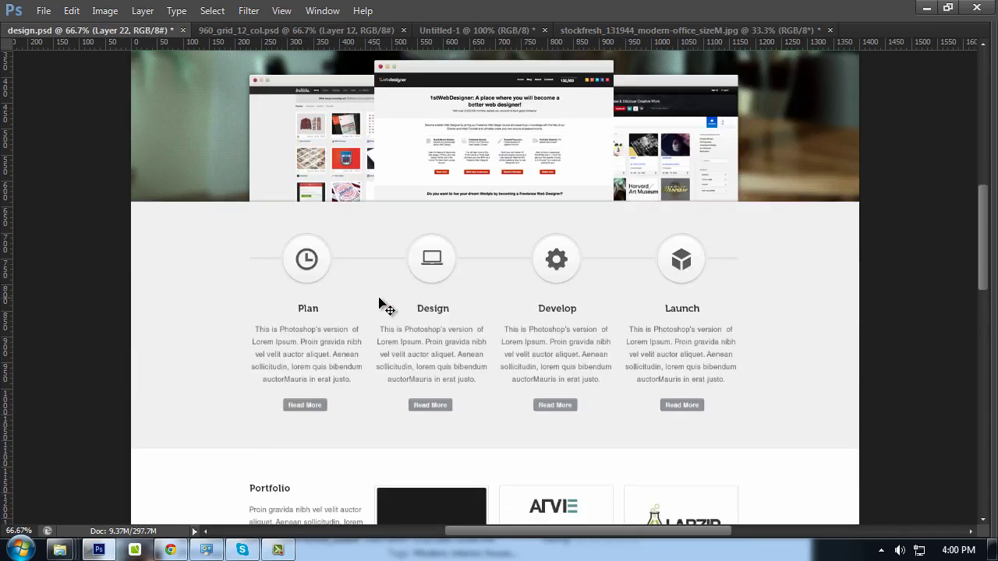
key("ctrl+plus")
scroll(379, 301, "down", 2)
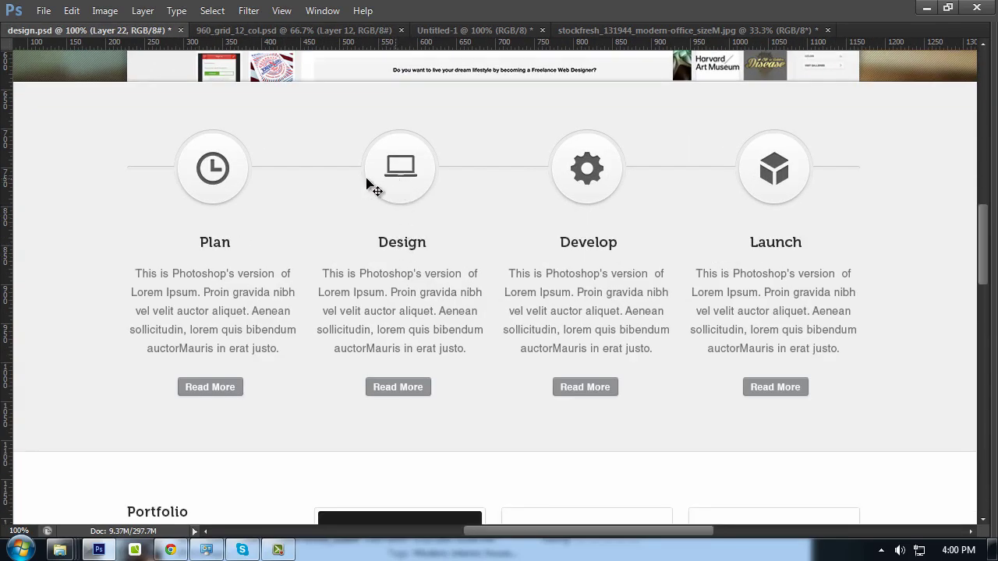
left_click(293, 30)
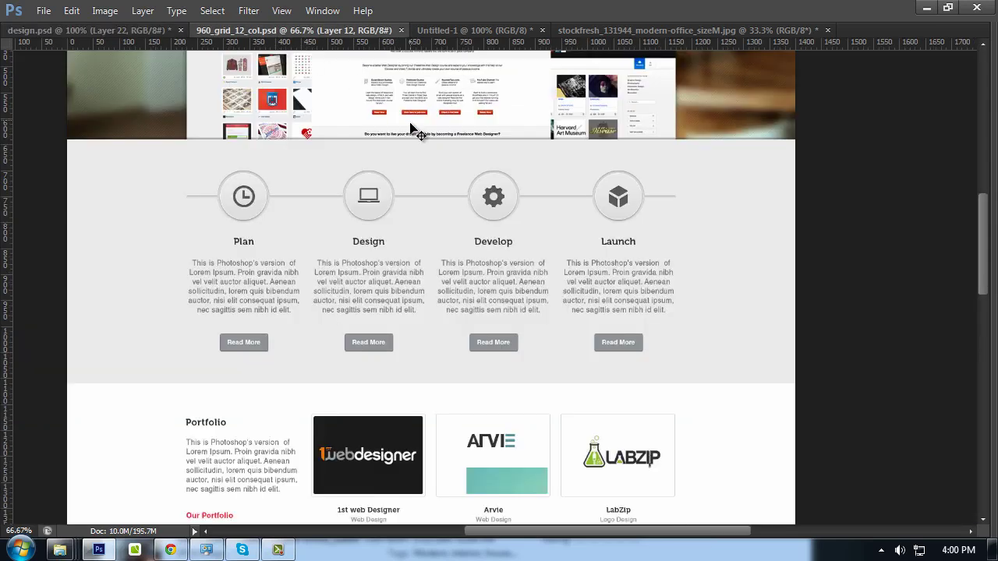
scroll(411, 128, "down", 2)
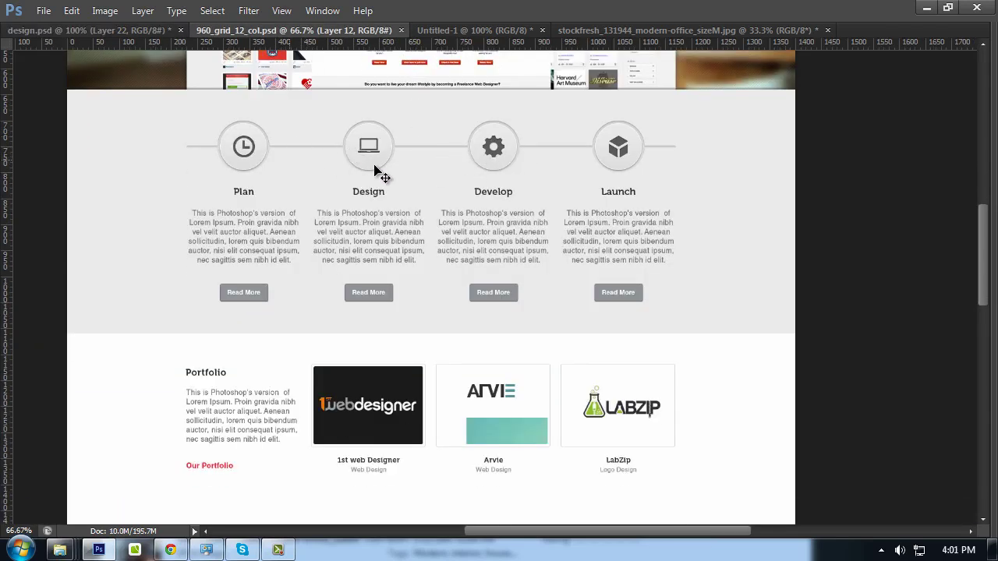
scroll(346, 182, "down", 2)
scroll(345, 165, "down", 3)
scroll(336, 187, "up", 4)
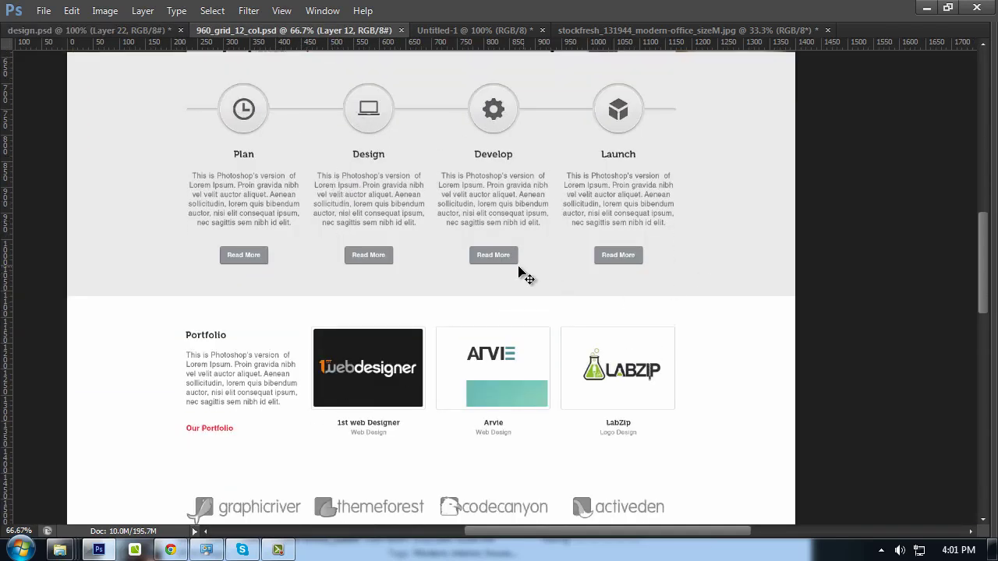
scroll(451, 190, "up", 2)
left_click(117, 30)
scroll(280, 203, "down", 3)
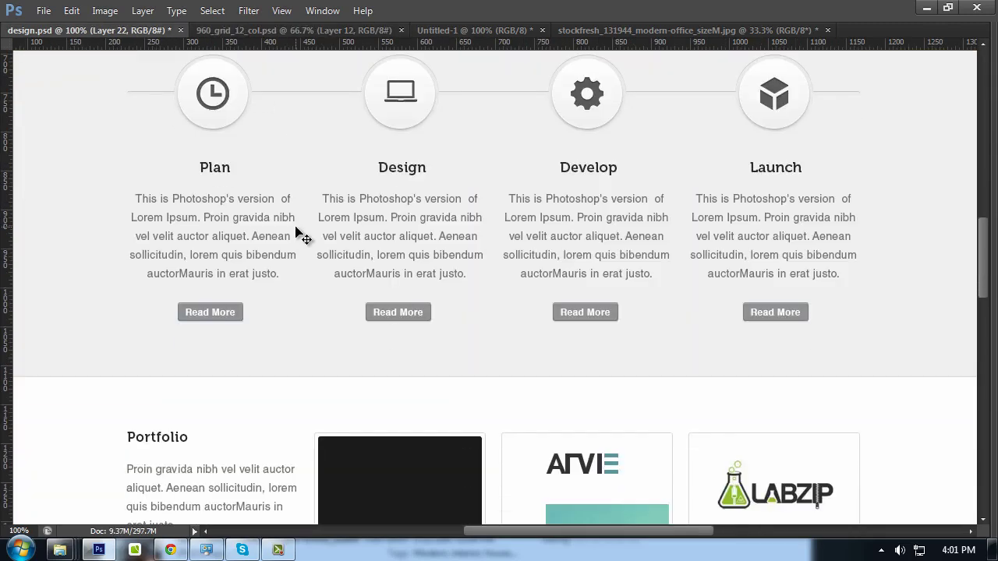
left_click(299, 31)
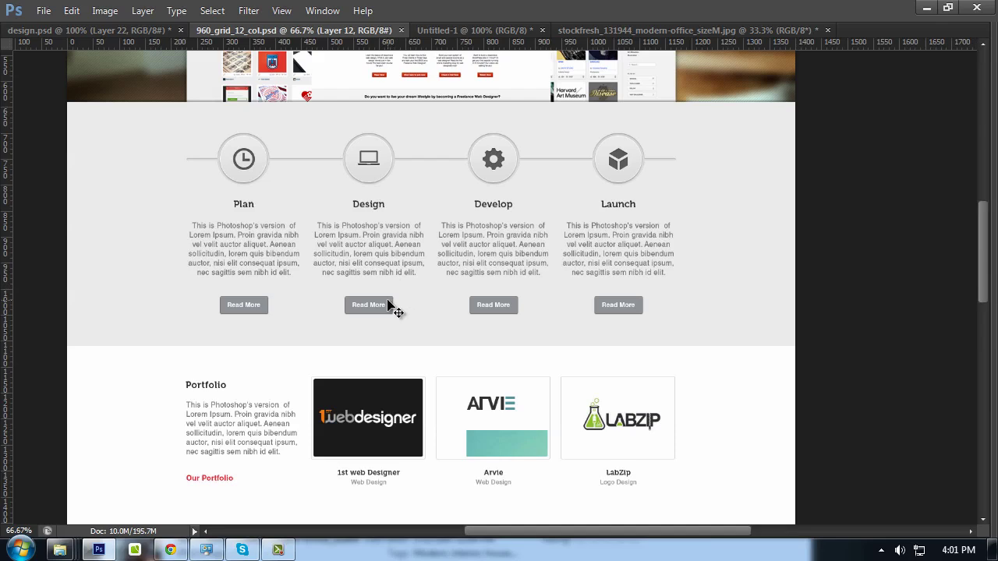
left_click(390, 306)
scroll(468, 196, "up", 9)
scroll(463, 151, "up", 5)
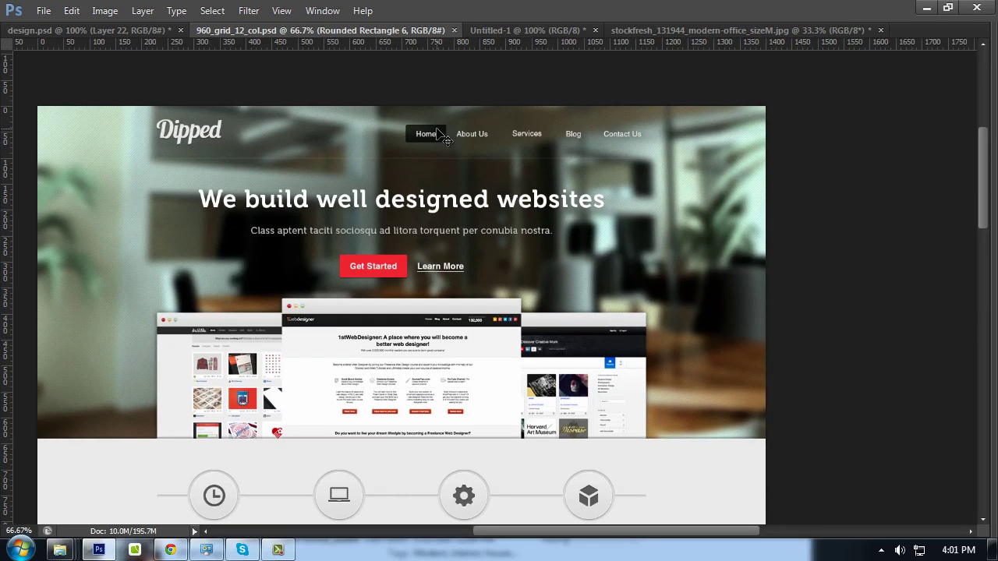
Inspect the portfolio area at actual size, toggling the panels off and on
key("Tab")
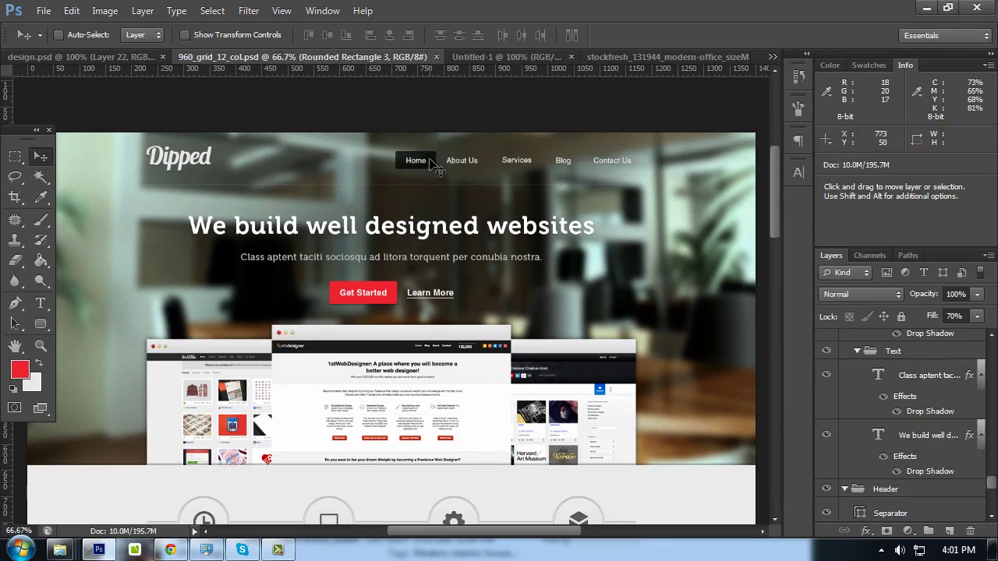
scroll(464, 156, "down", 10)
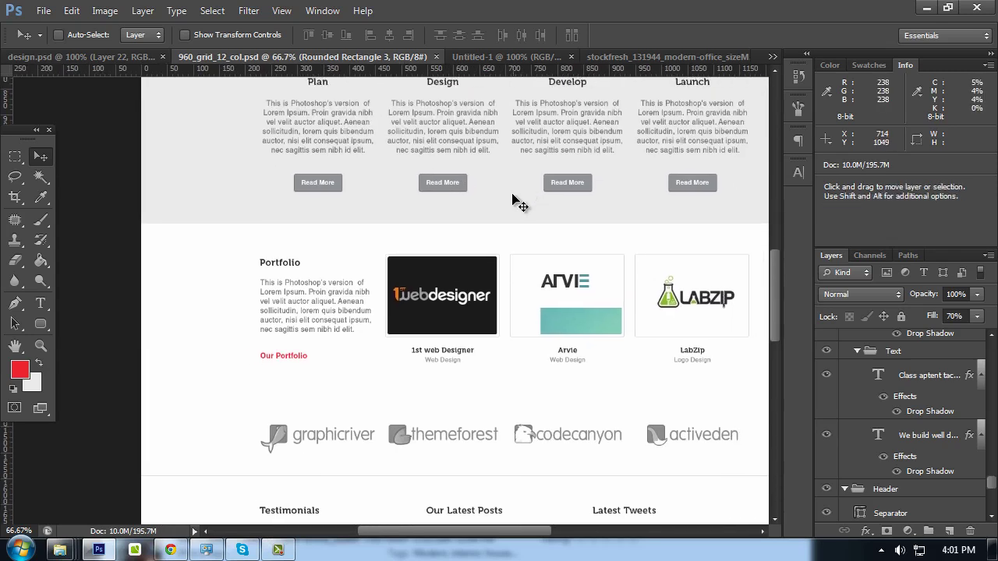
scroll(514, 200, "down", 1)
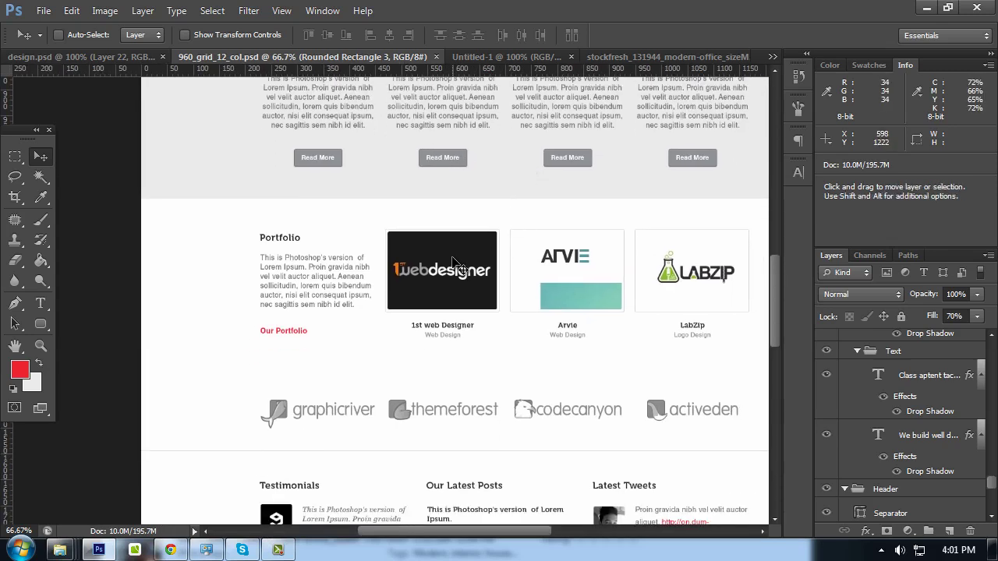
key("ctrl+plus")
key("Tab")
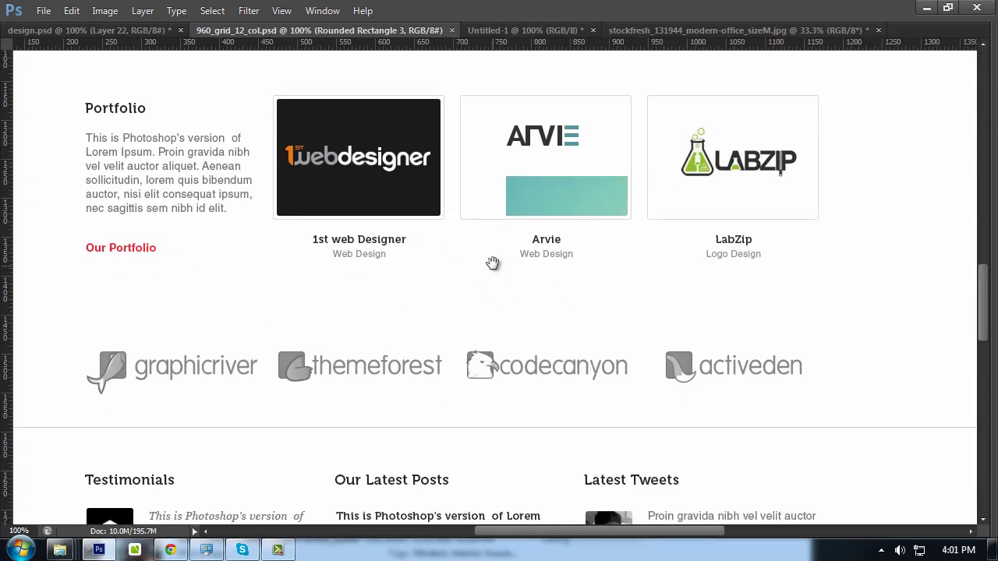
key("Tab")
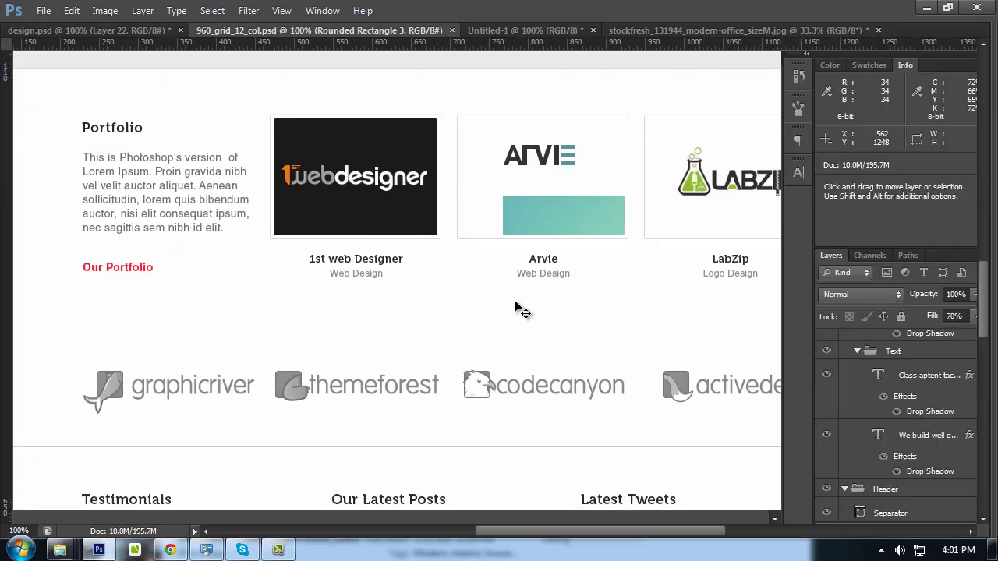
key("ctrl+minus")
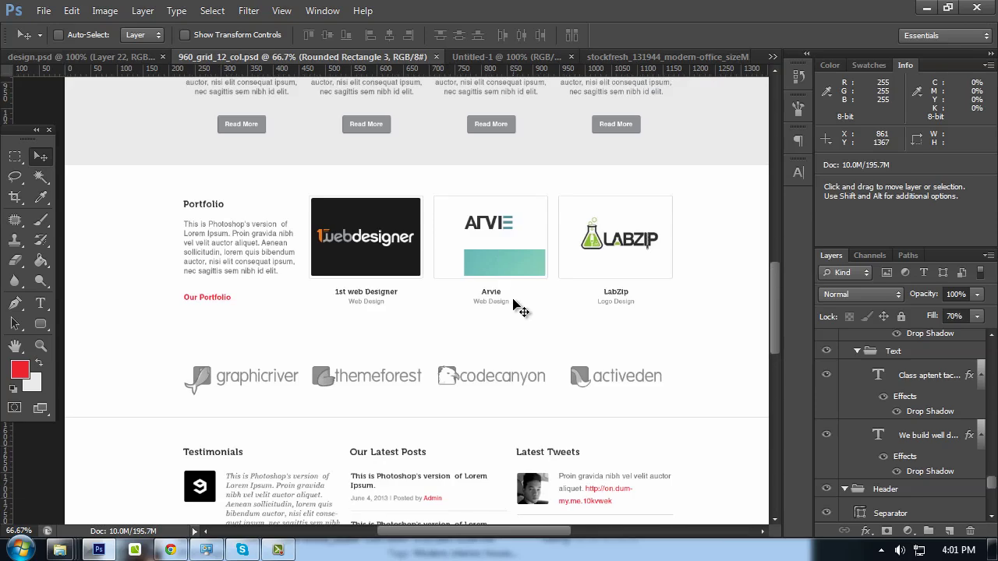
key("ctrl+plus")
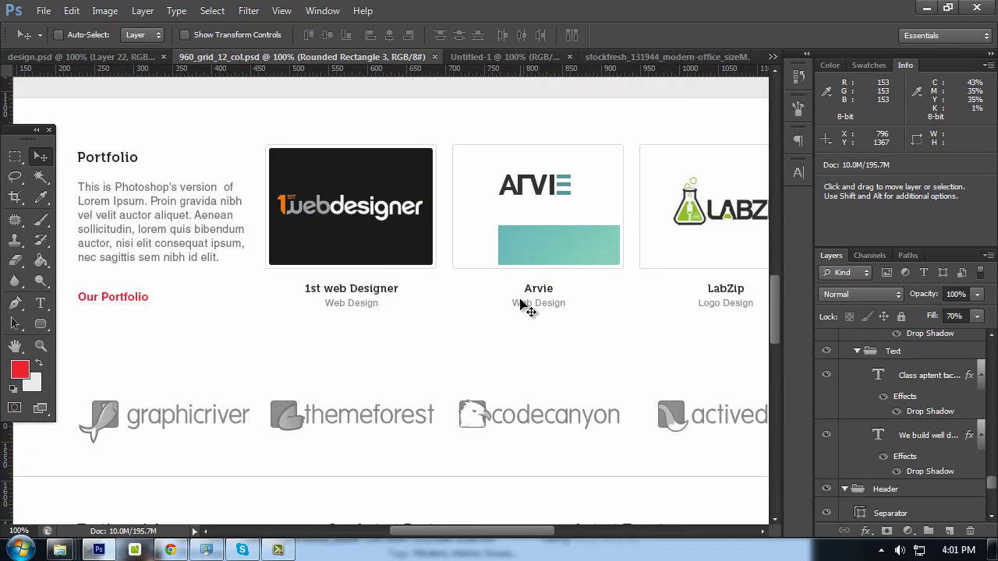
key("Tab")
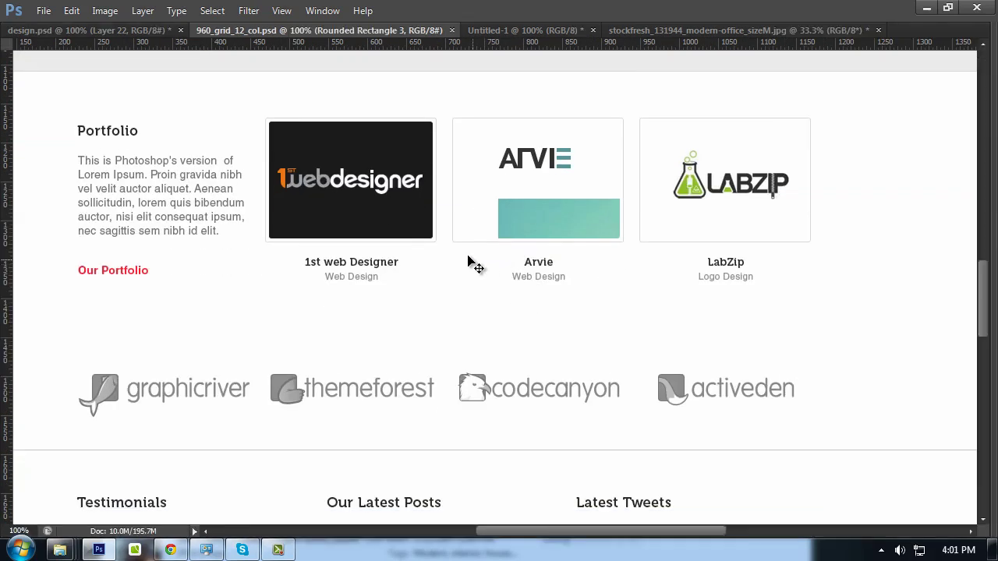
key("shift+Tab")
key("Tab")
Pan down to the testimonials, full Latest Tweets column and footer at actual size
scroll(468, 250, "down", 3)
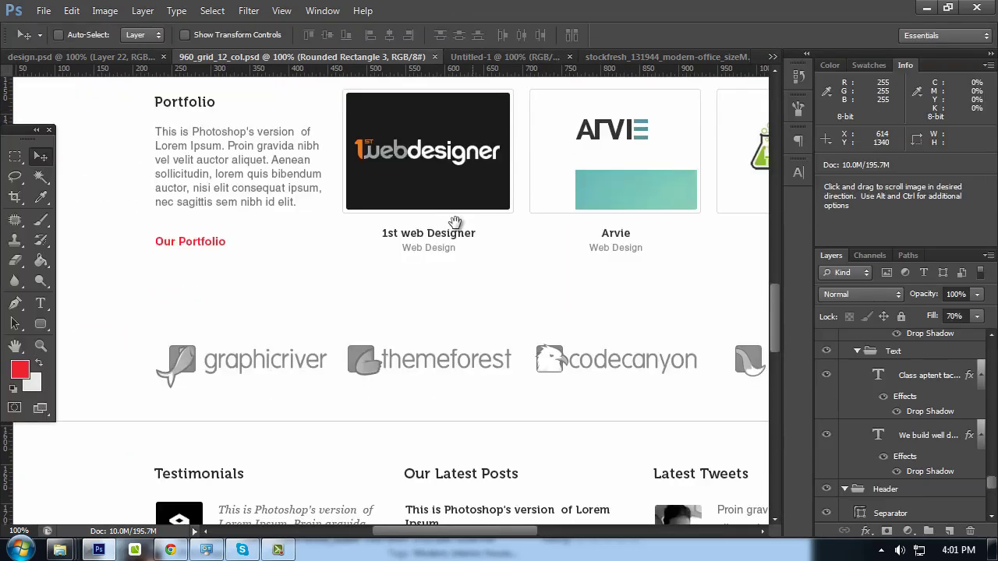
key("ctrl+minus")
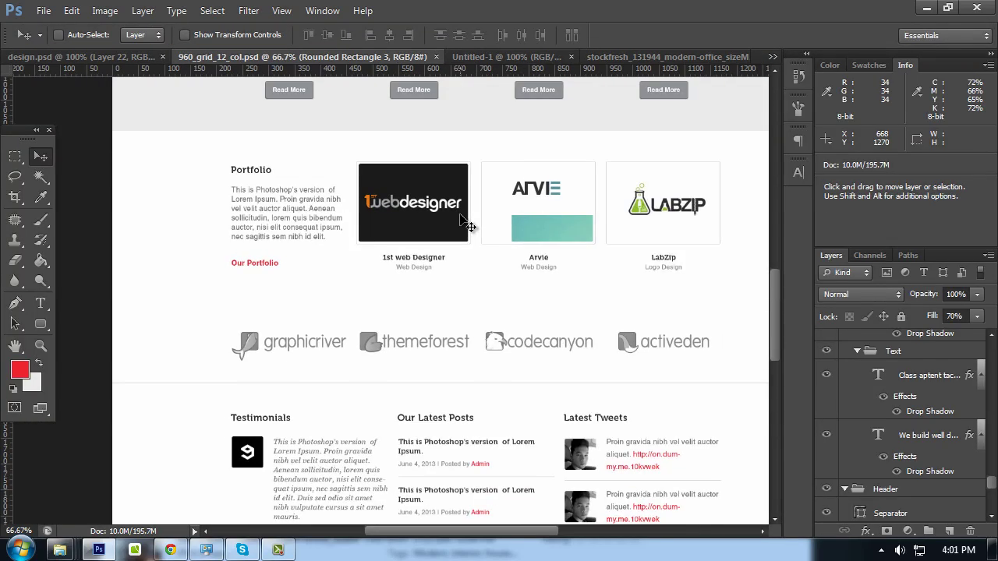
scroll(395, 231, "down", 3)
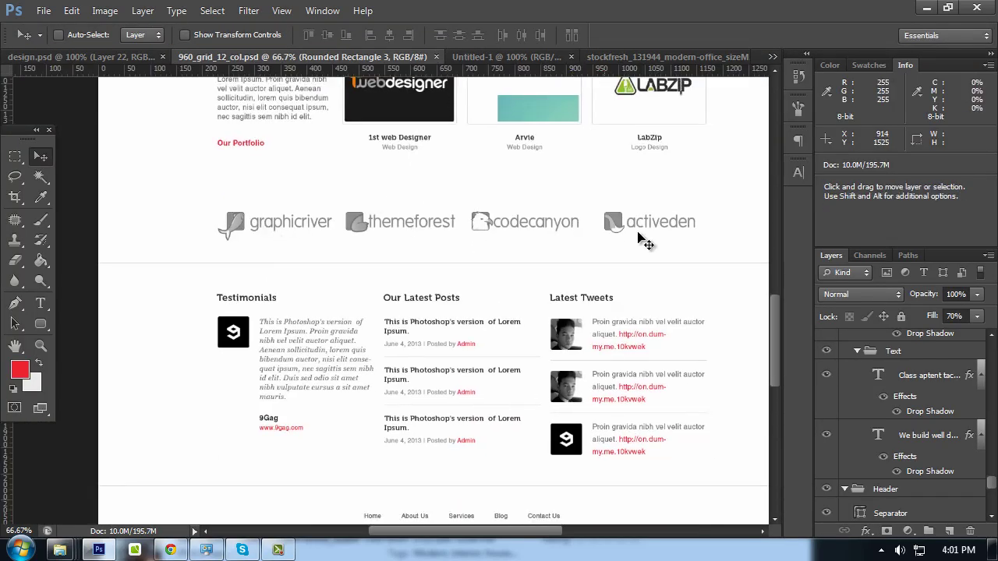
left_click_drag(340, 335, 299, 212)
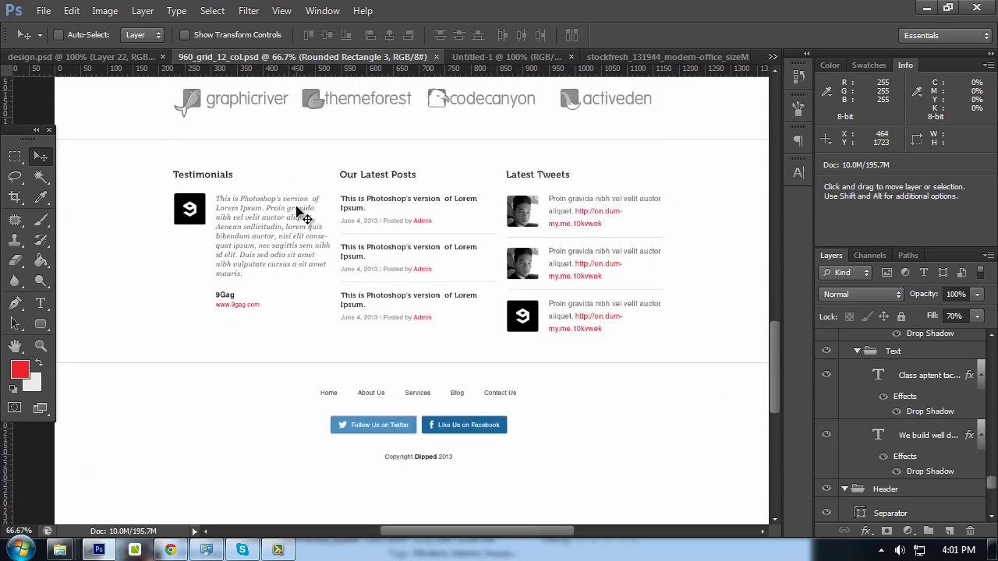
key("ctrl+plus")
key("Tab")
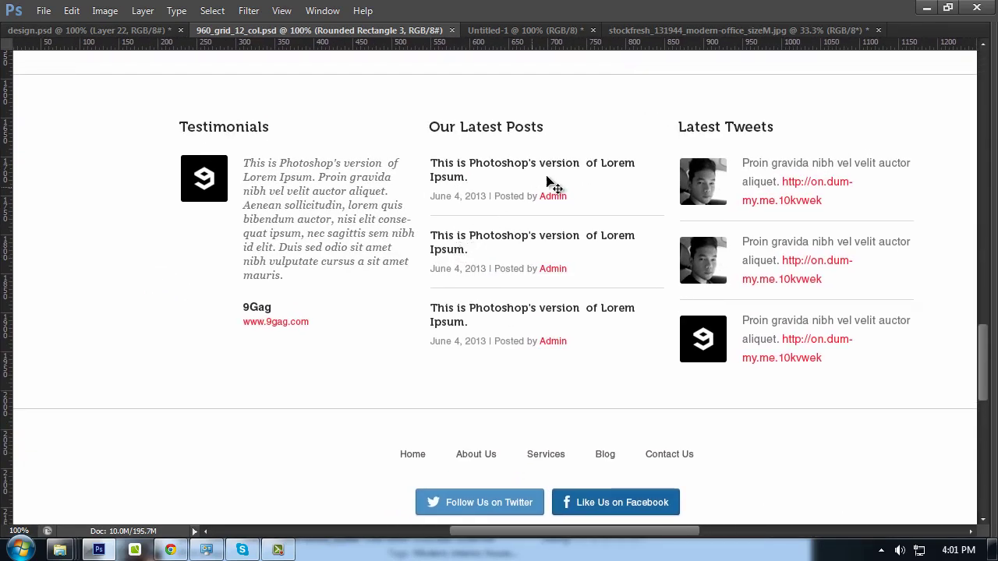
scroll(546, 183, "up", 1)
key("Tab")
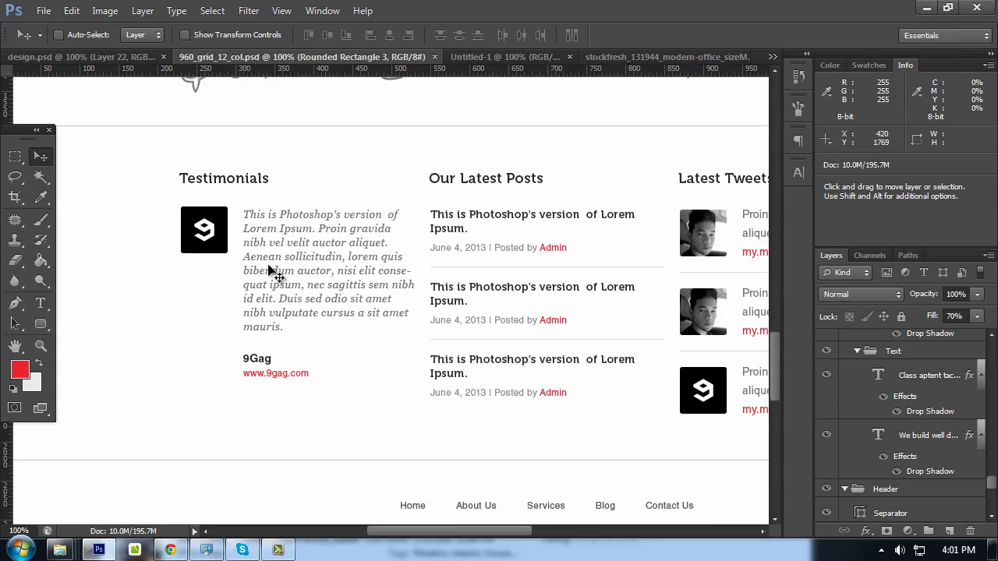
left_click_drag(268, 271, 190, 237)
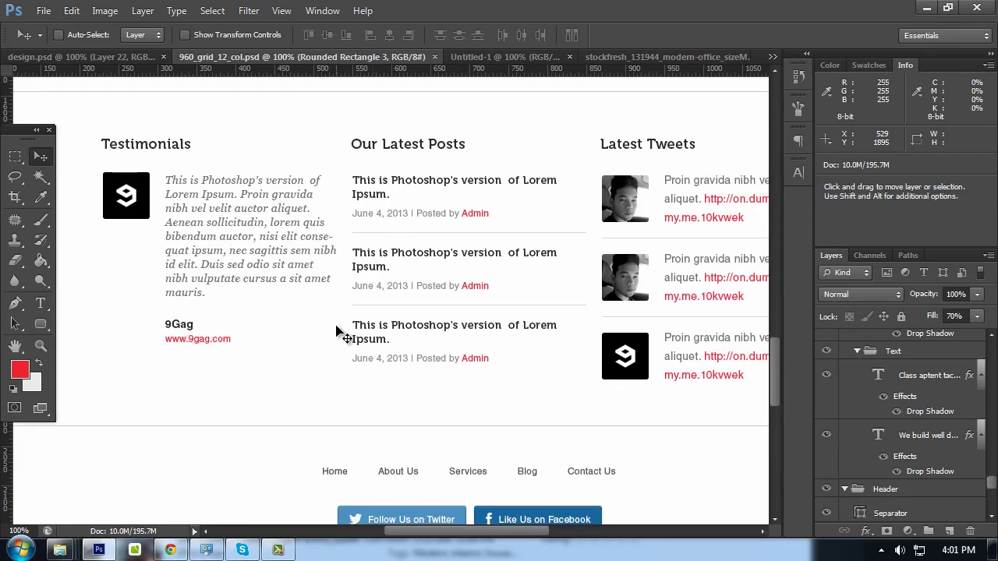
Compare with the MockFlow wireframe's matching footer section, then return to the Photoshop design
left_click(170, 550)
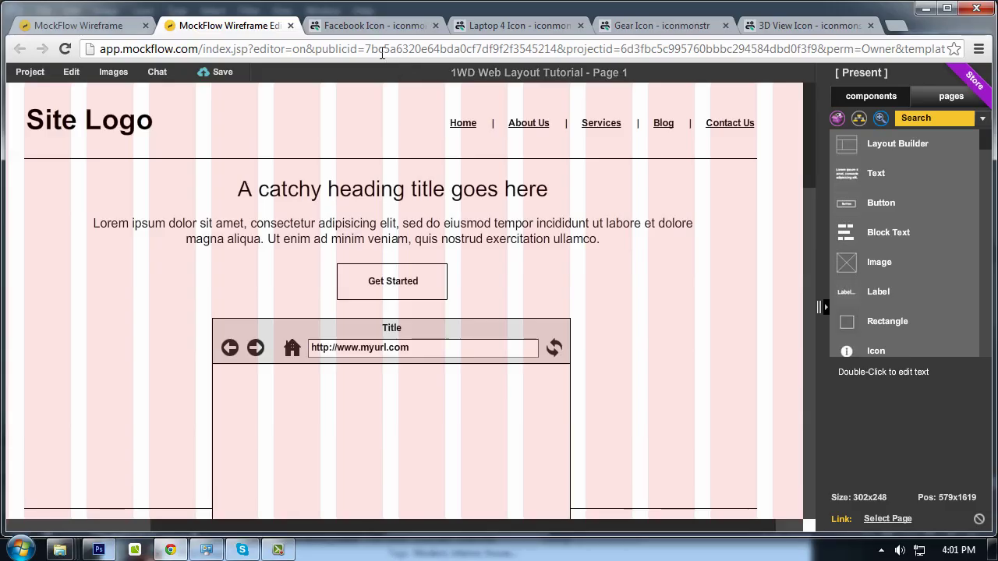
left_click(373, 25)
left_click(220, 25)
scroll(301, 258, "down", 5)
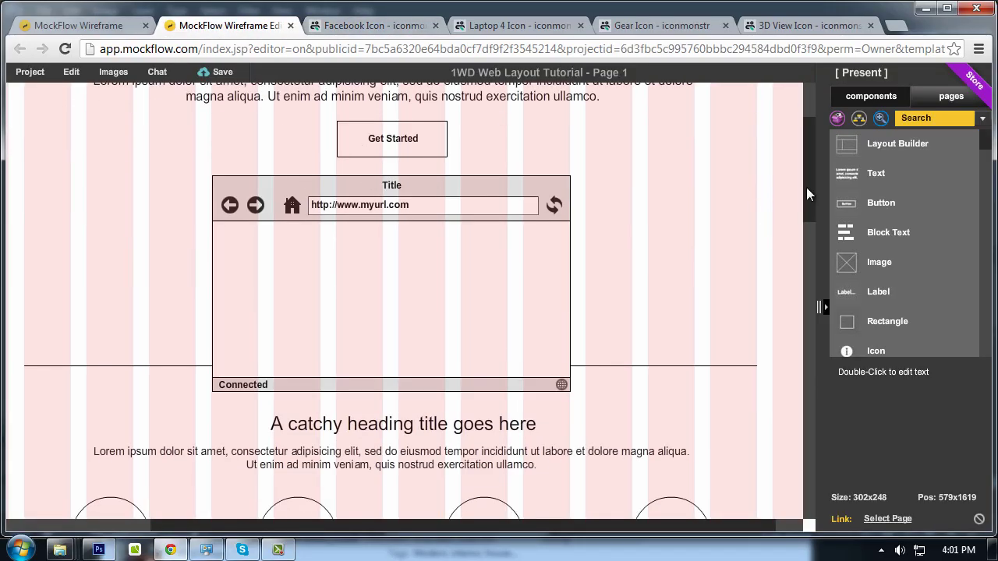
left_click_drag(808, 193, 820, 451)
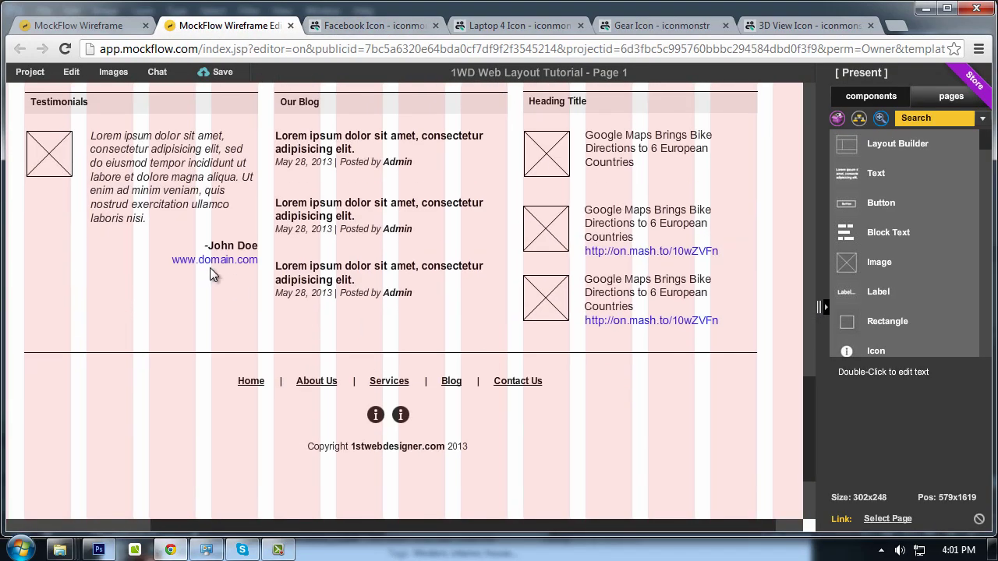
left_click(99, 550)
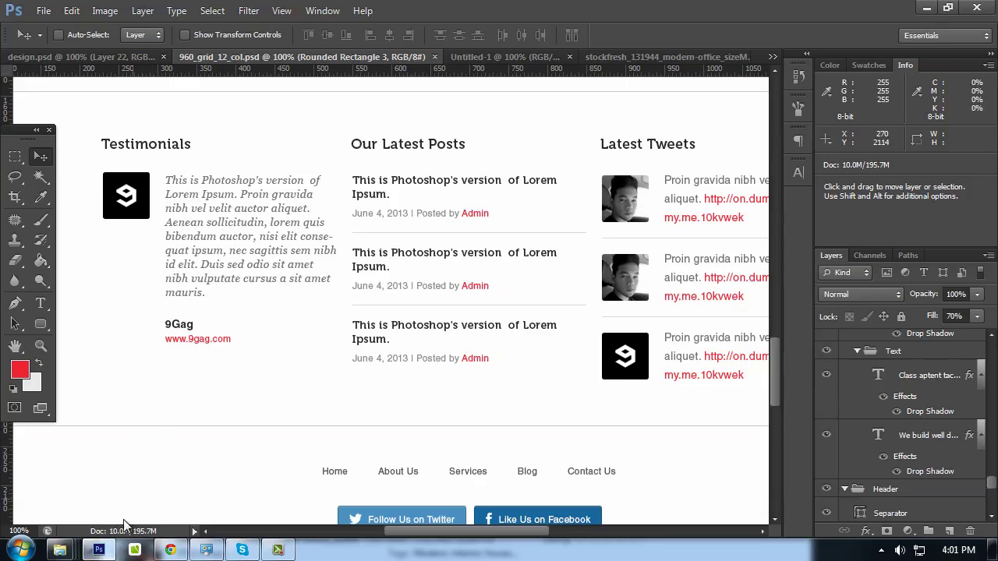
Peek at the 9Gag testimonial credit text, then pan through testimonials to the footer social buttons
double_click(188, 343)
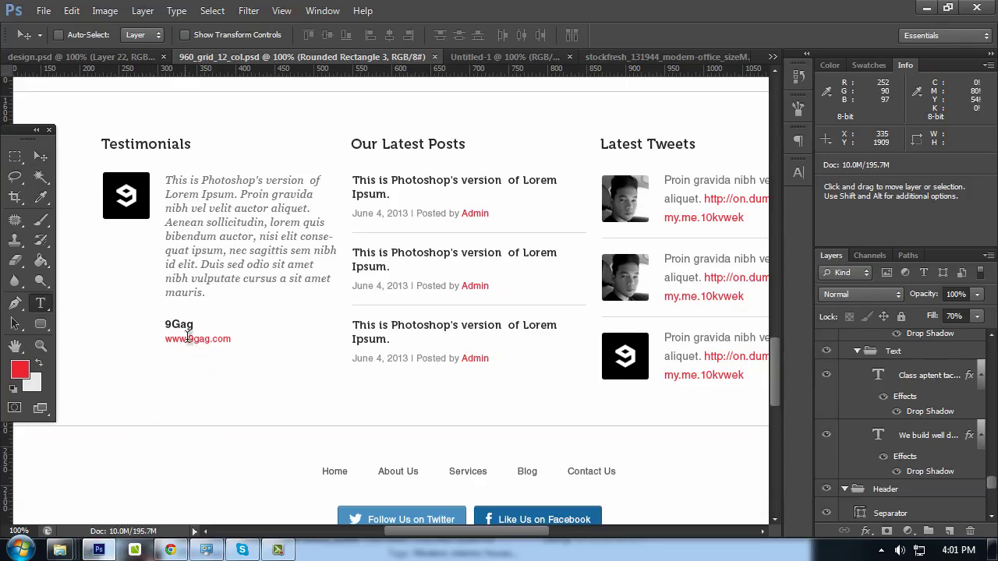
key("Escape")
key("Tab")
left_click_drag(499, 322, 468, 298)
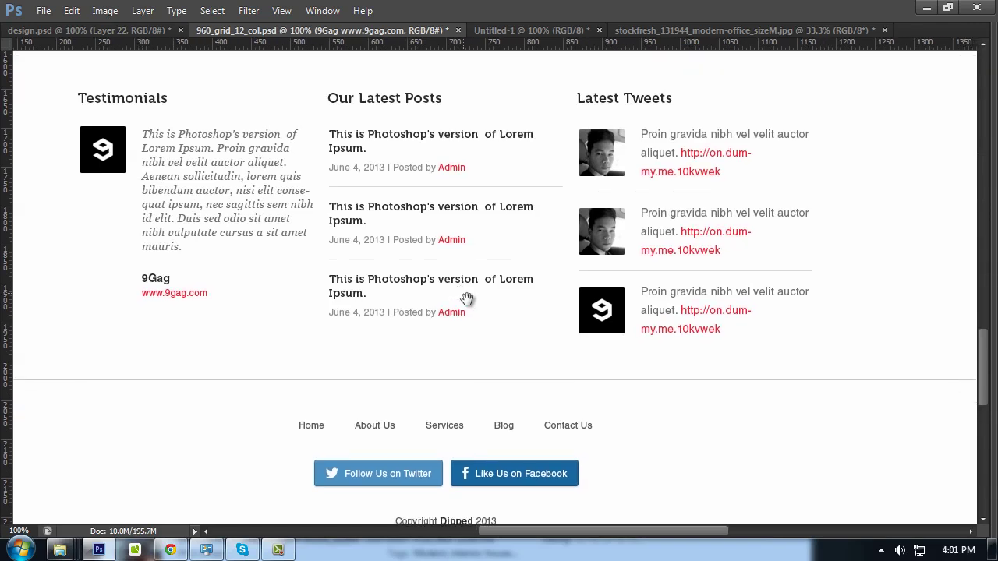
key("Tab")
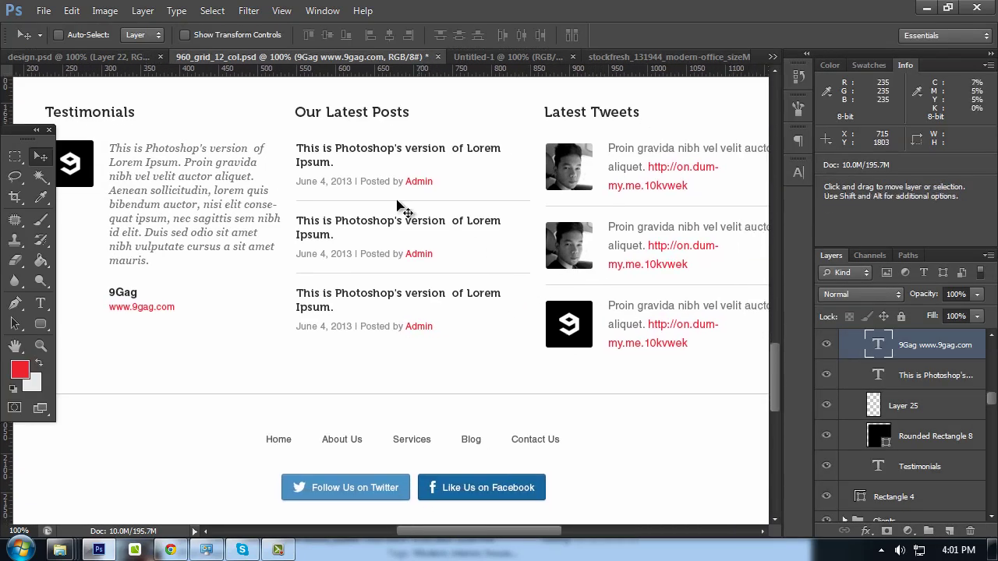
mouse_move(503, 351)
left_mouse_down()
mouse_move(442, 317)
mouse_move(429, 355)
left_mouse_up()
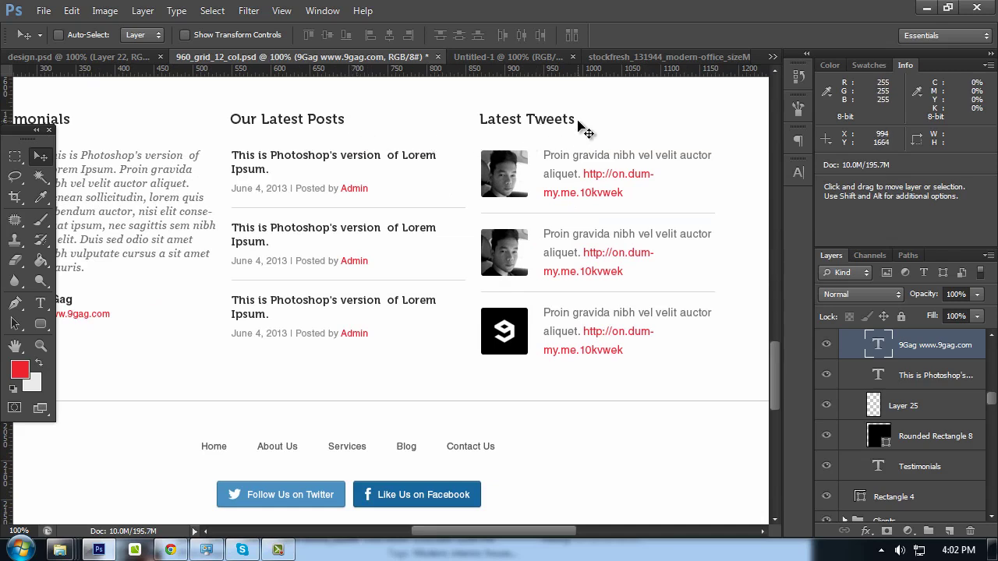
left_click_drag(461, 321, 528, 104)
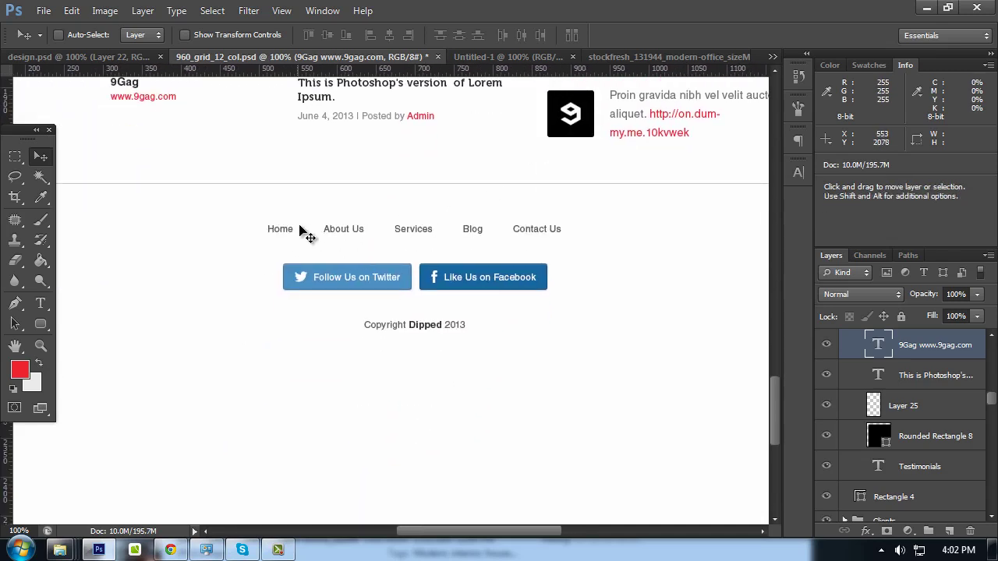
Glance at the other design document, then return to 960_grid_12_col.psd
left_click(113, 58)
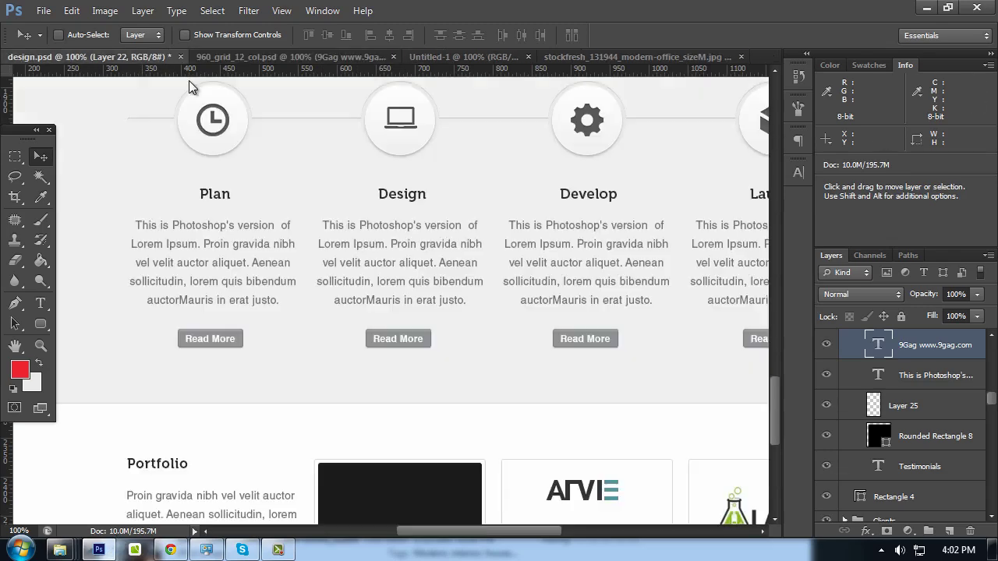
left_click_drag(778, 289, 781, 447)
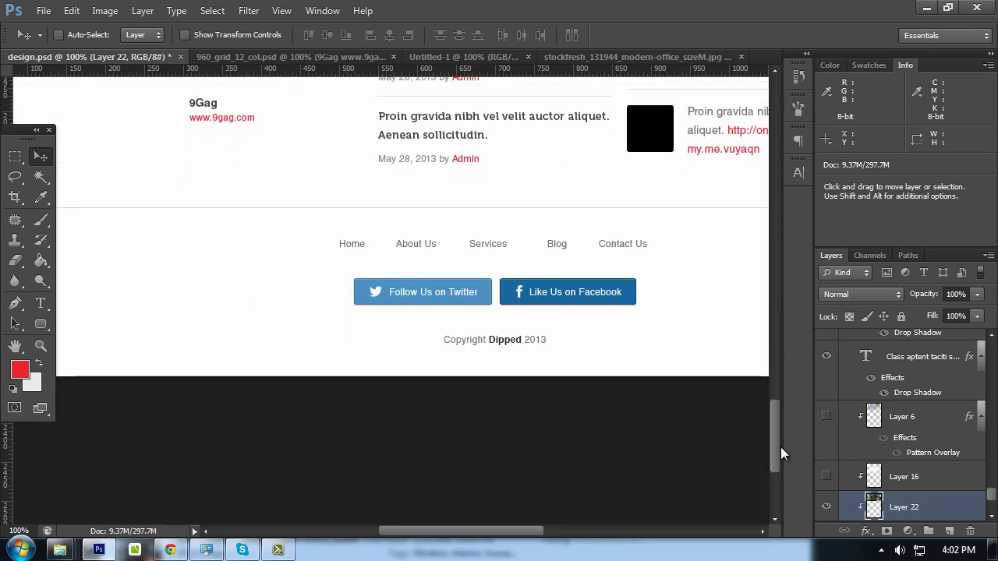
left_click(239, 58)
mouse_move(770, 422)
left_mouse_down()
mouse_move(777, 453)
mouse_move(773, 280)
mouse_move(764, 346)
mouse_move(696, 334)
left_mouse_up()
Pan up to the Dipped hero with panels hidden and zoom out to 66.7%
key("Tab")
mouse_move(609, 117)
left_mouse_down()
mouse_move(584, 315)
mouse_move(567, 283)
left_mouse_up()
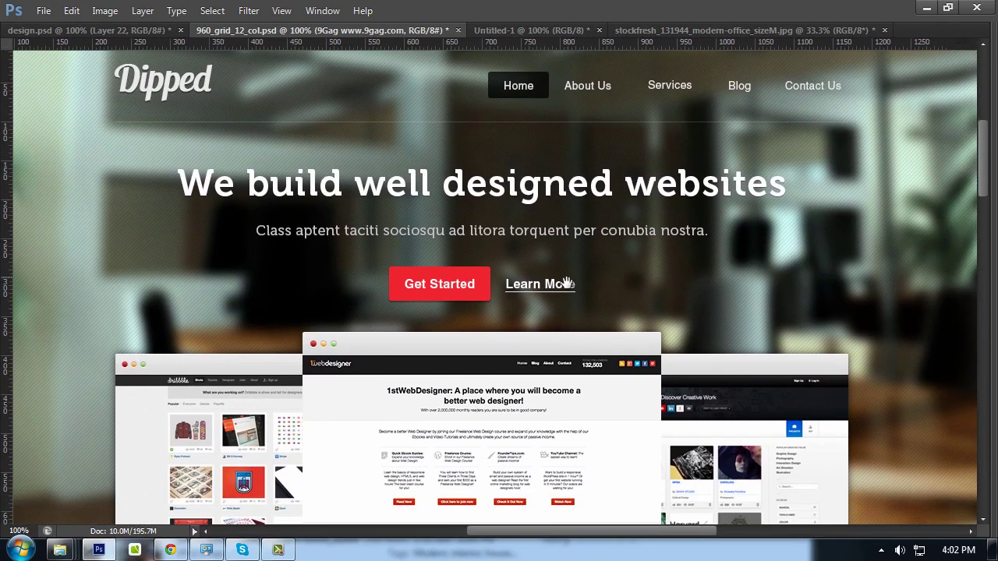
key("ctrl+minus")
key("Tab")
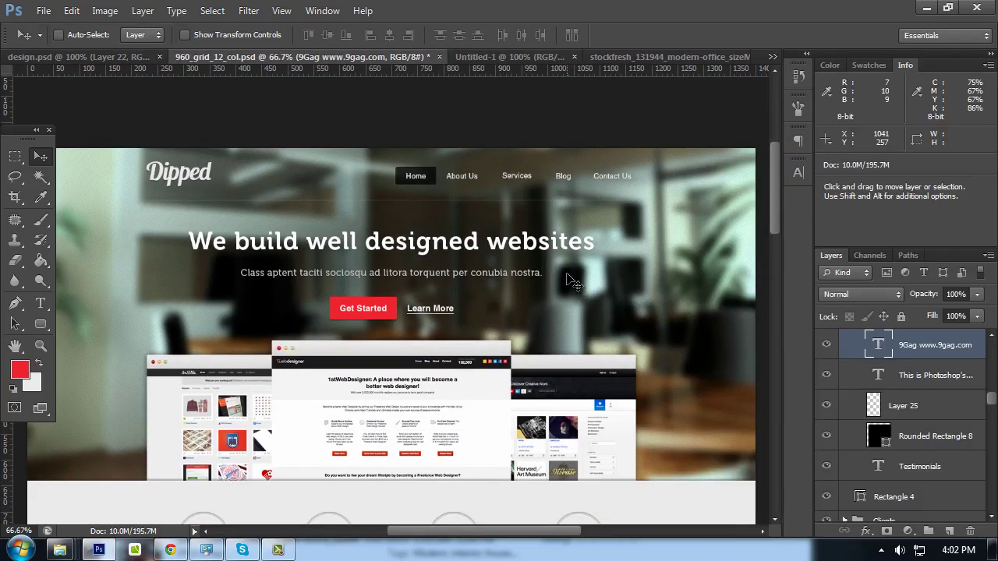
scroll(577, 277, "down", 2)
scroll(575, 273, "up", 2)
scroll(575, 272, "down", 1)
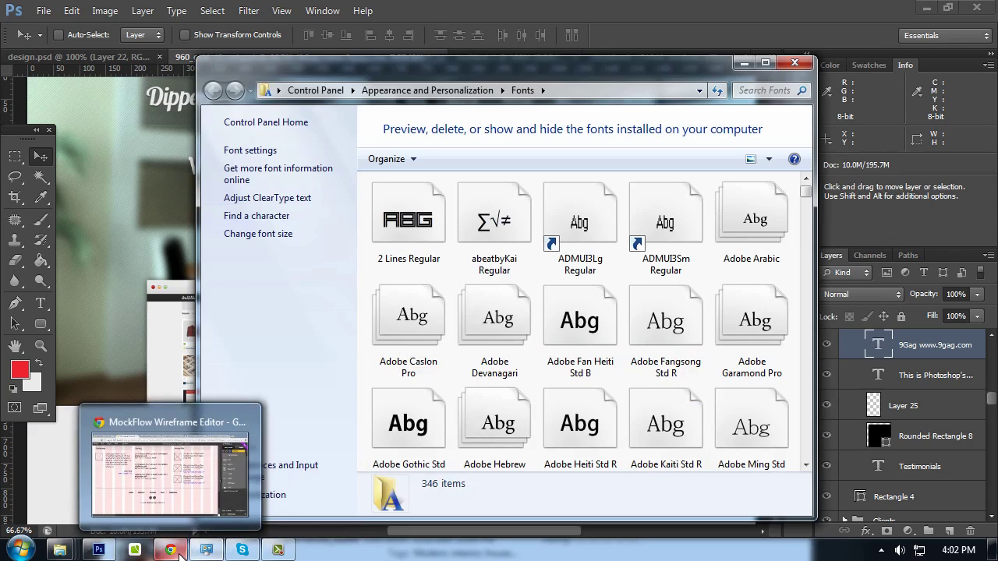
left_click(179, 552)
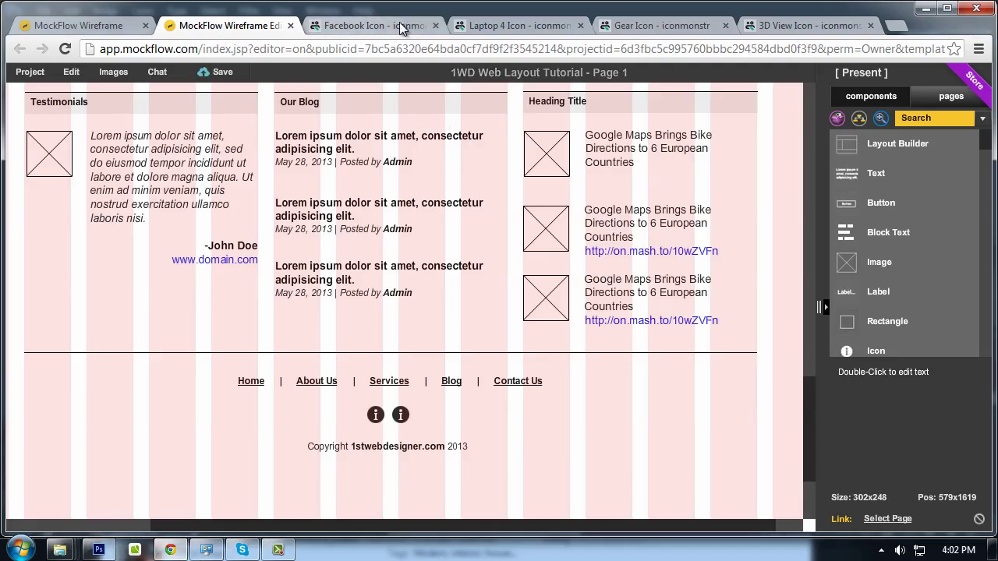
left_click(798, 27)
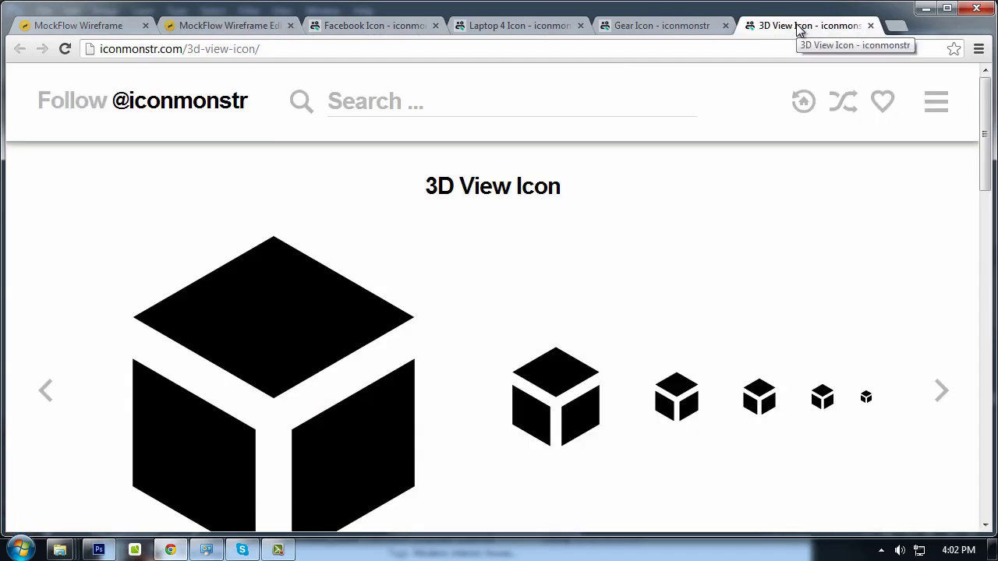
left_click(616, 30)
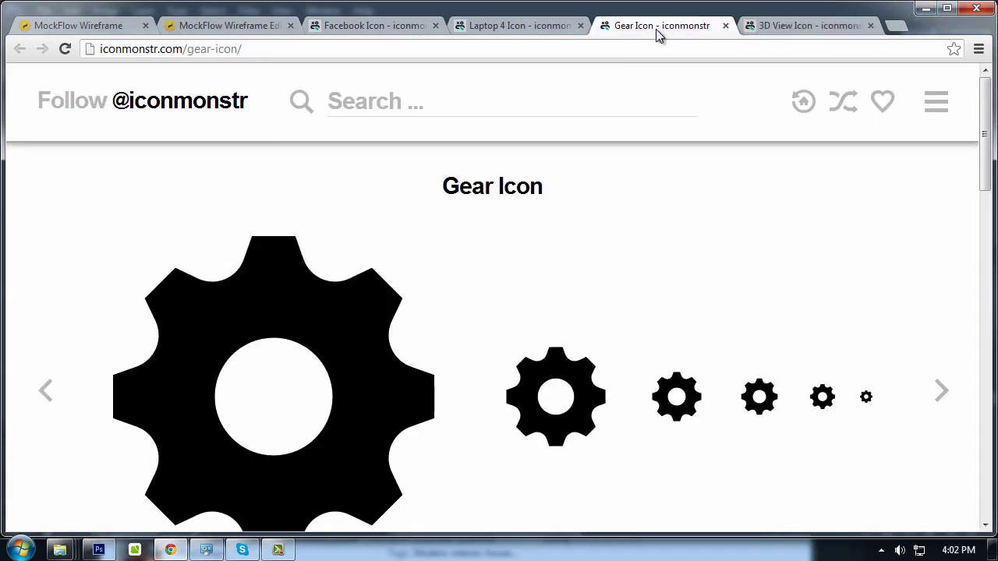
left_click(494, 26)
left_click(359, 29)
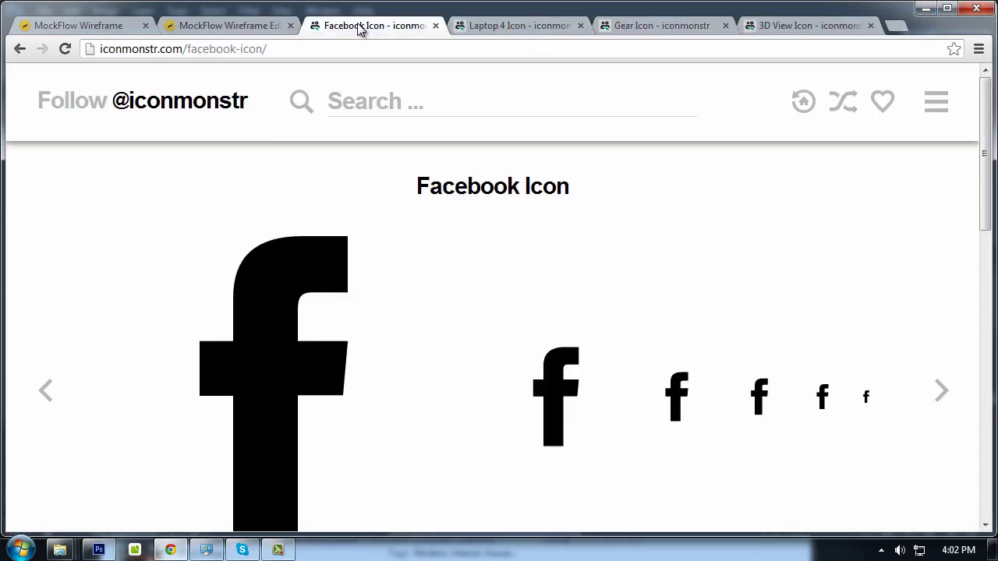
left_click(227, 28)
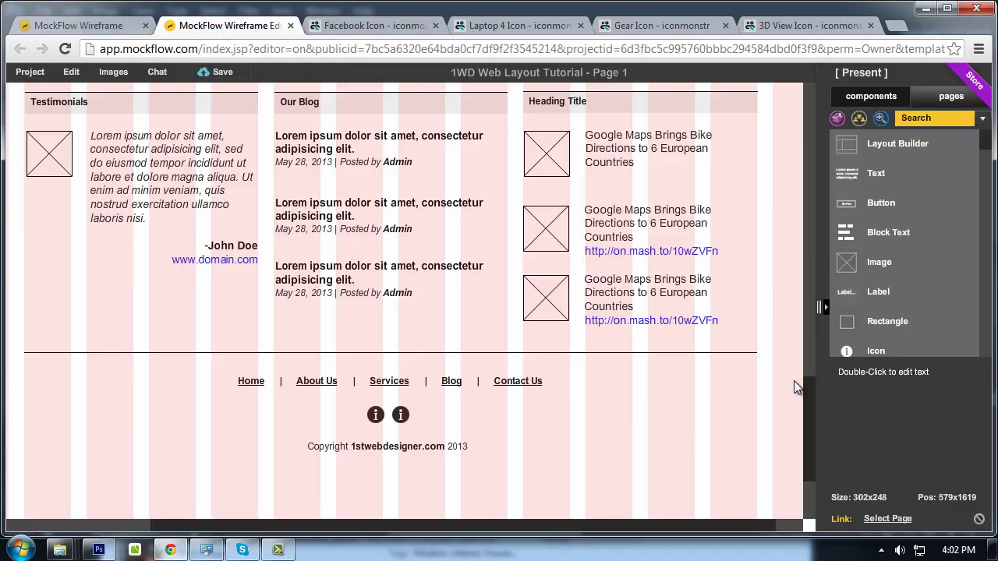
mouse_move(807, 413)
left_mouse_down()
mouse_move(800, 117)
mouse_move(818, 184)
mouse_move(823, 104)
mouse_move(828, 187)
mouse_move(815, 419)
mouse_move(796, 309)
mouse_move(808, 105)
left_mouse_up()
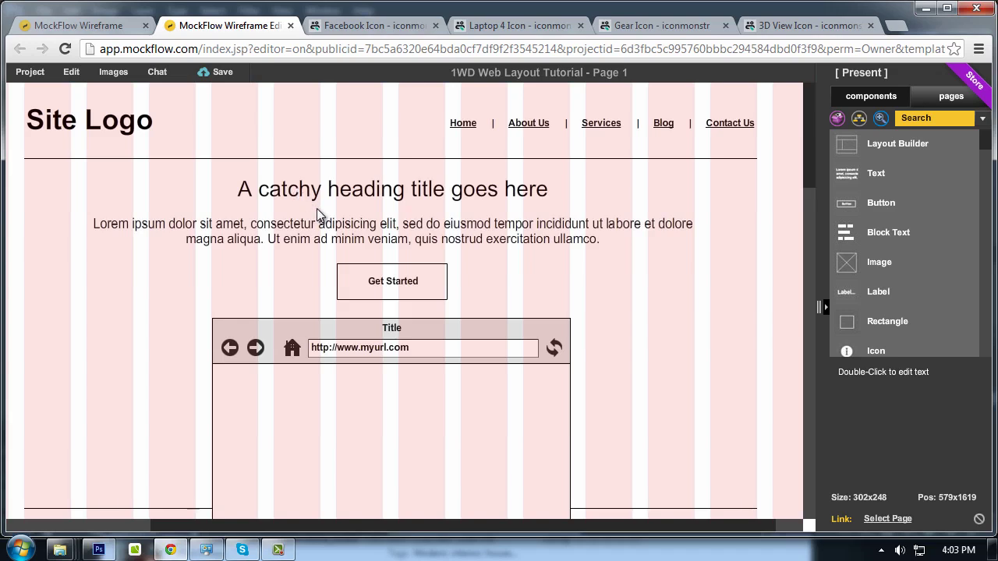
scroll(526, 223, "down", 1)
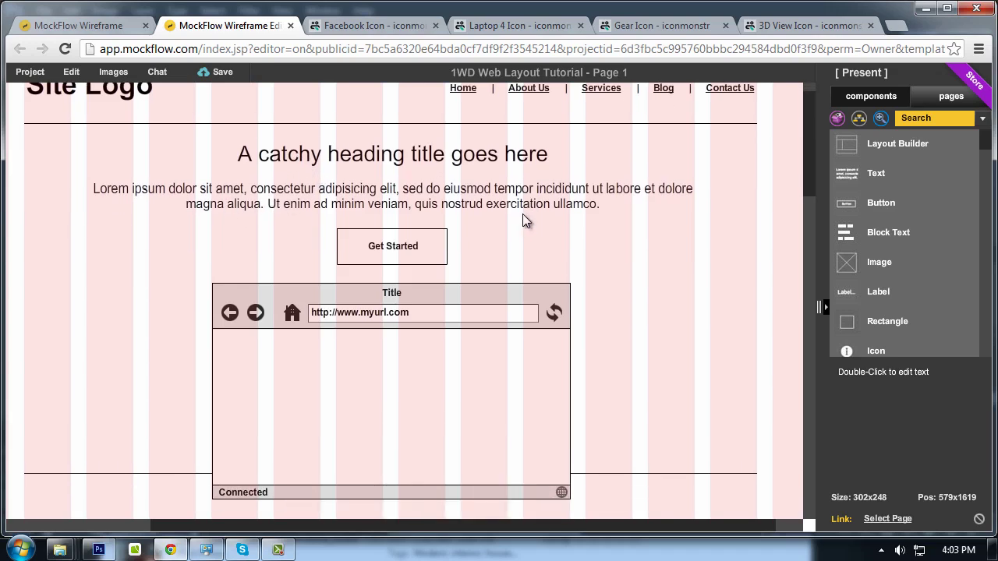
scroll(514, 215, "up", 1)
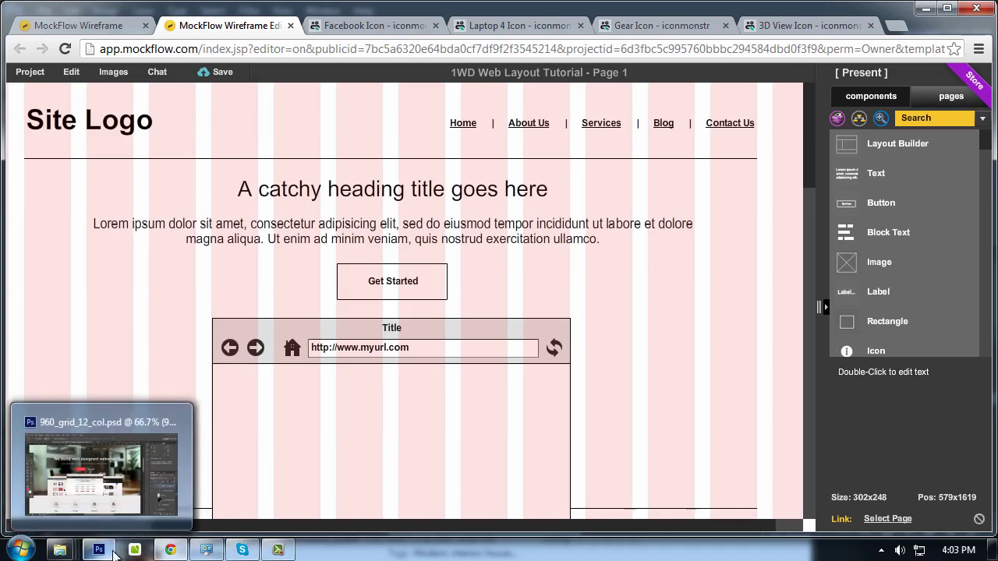
left_click(170, 550)
left_click(170, 550)
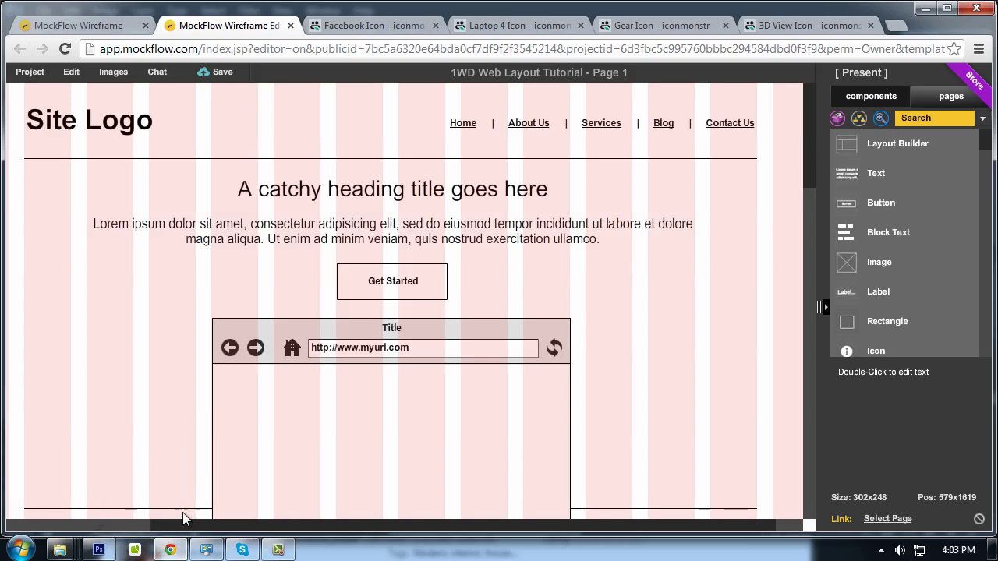
left_click(171, 550)
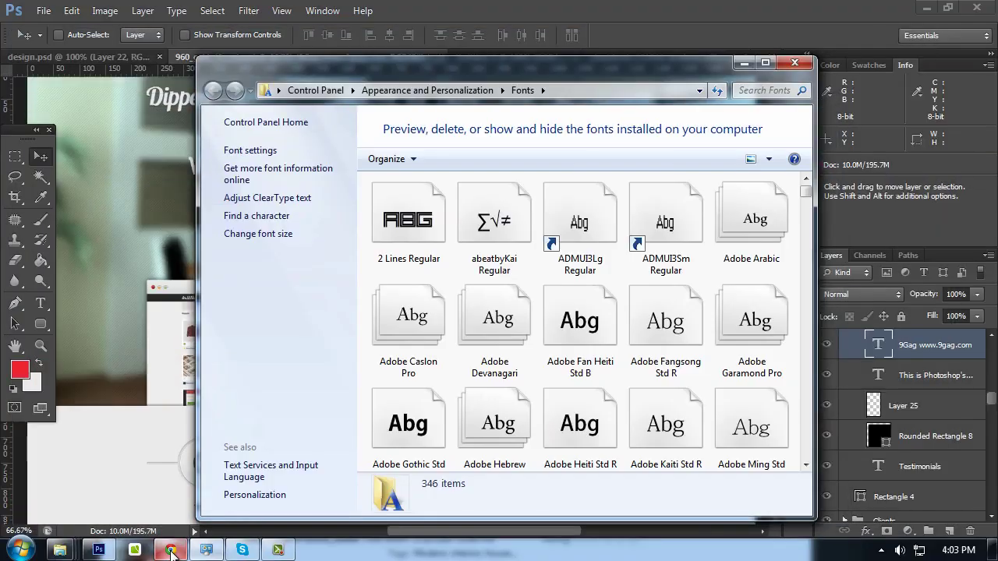
left_click(147, 480)
mouse_move(779, 228)
left_mouse_down()
mouse_move(775, 252)
mouse_move(770, 221)
mouse_move(771, 235)
left_mouse_up()
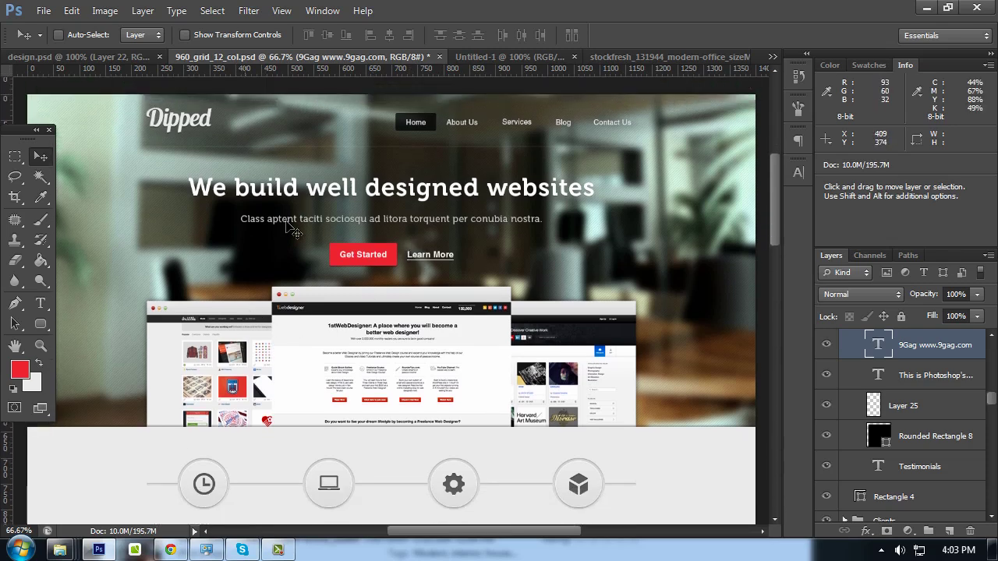
left_click(169, 550)
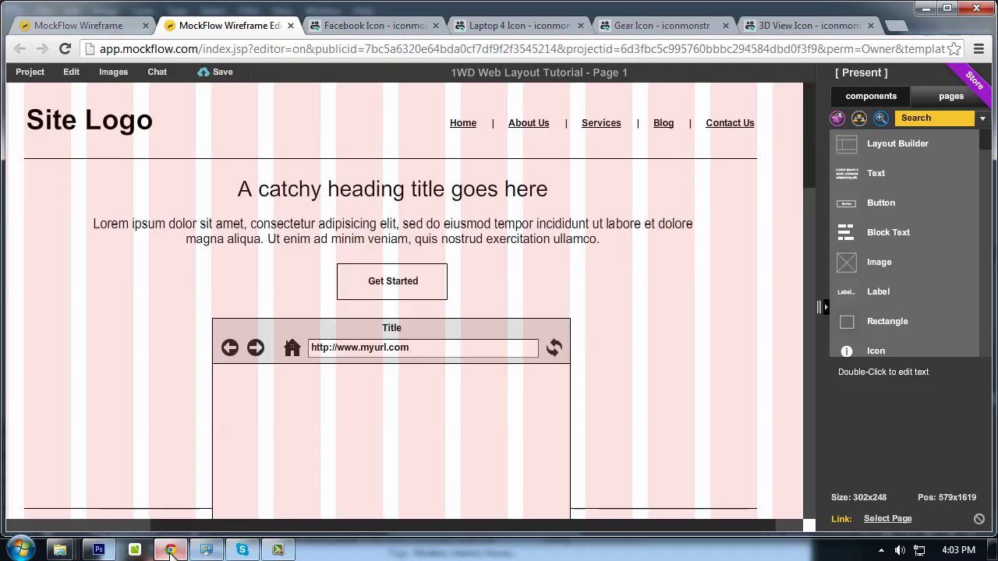
left_click(169, 551)
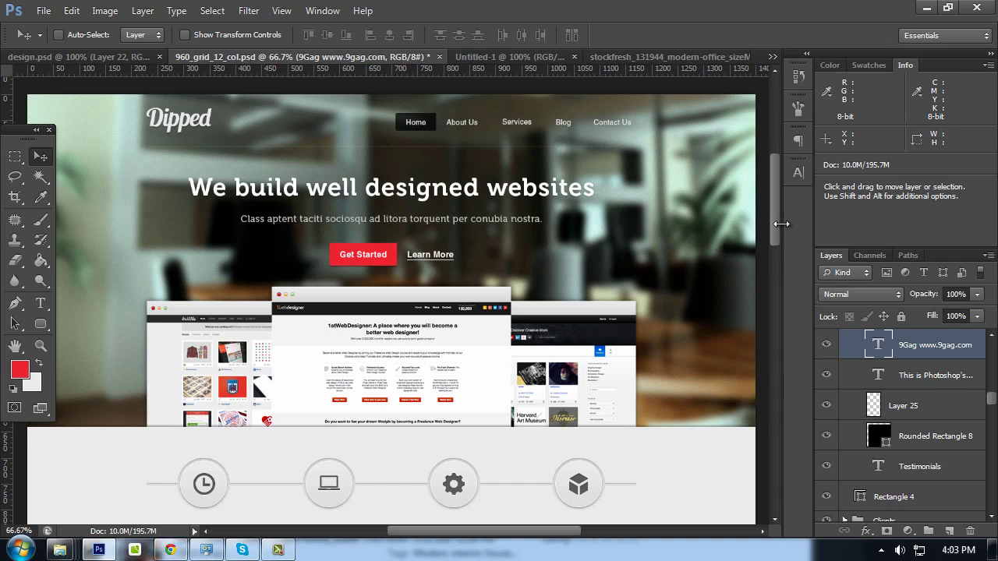
scroll(778, 231, "down", 1)
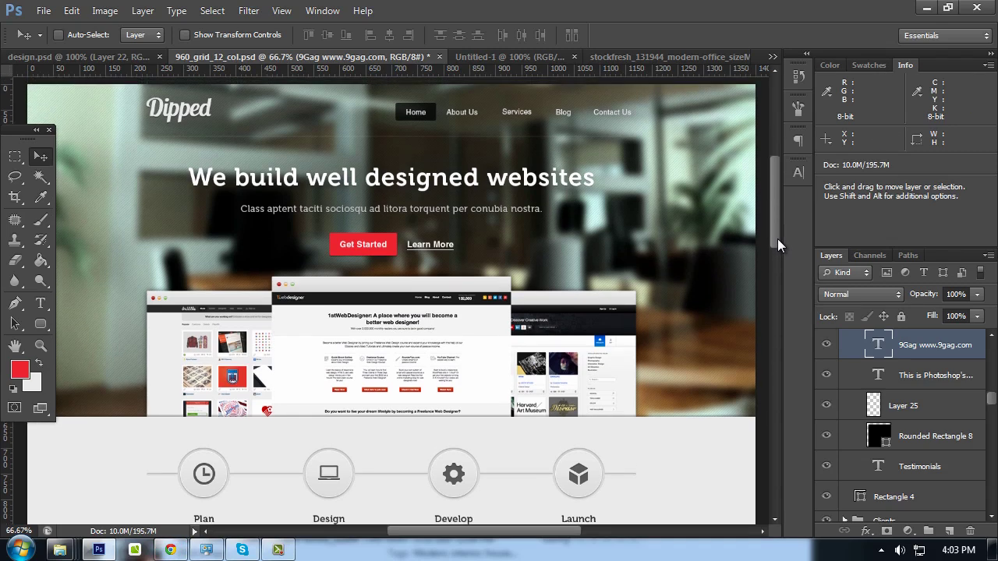
scroll(778, 244, "down", 1)
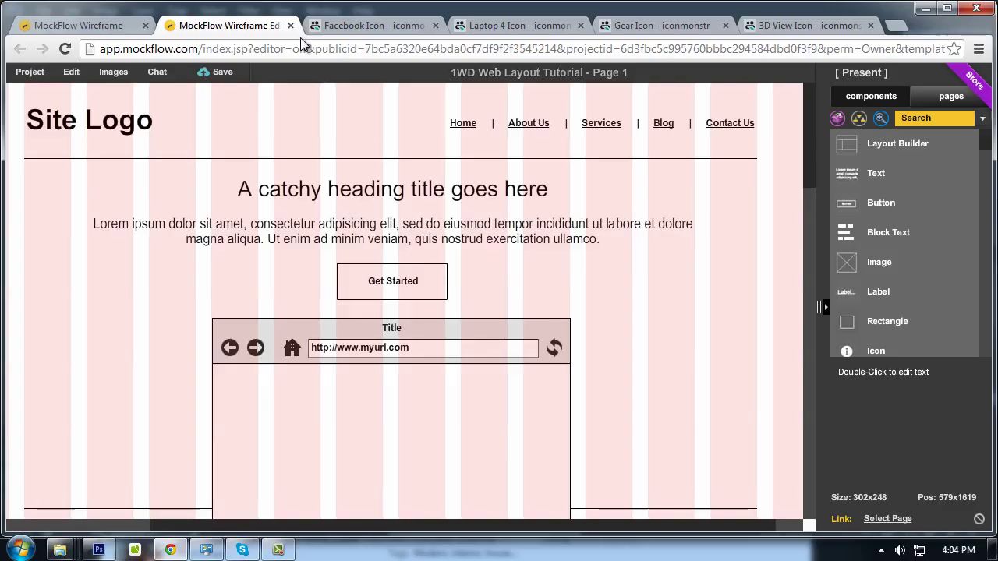
left_click(170, 550)
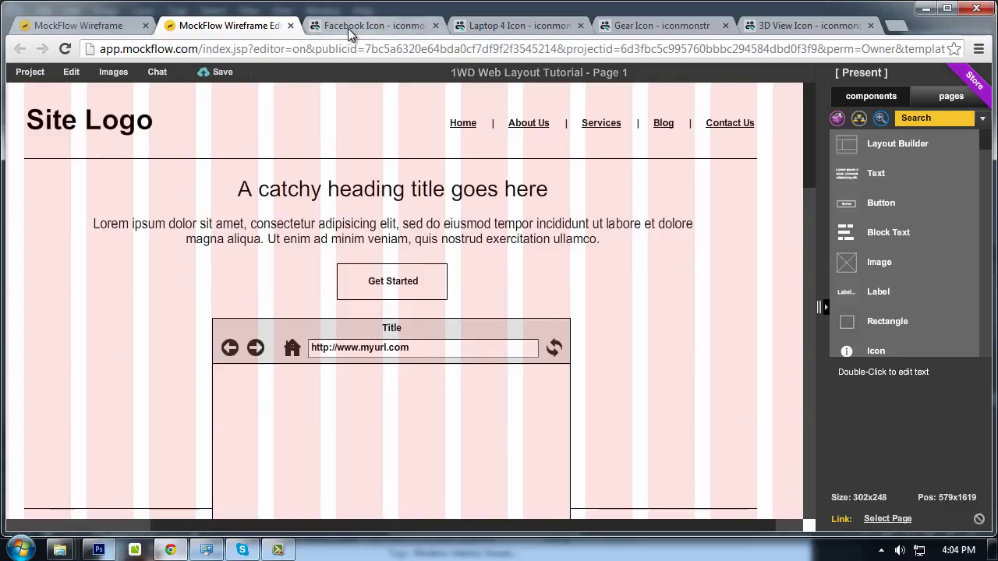
left_click(352, 27)
left_click(253, 28)
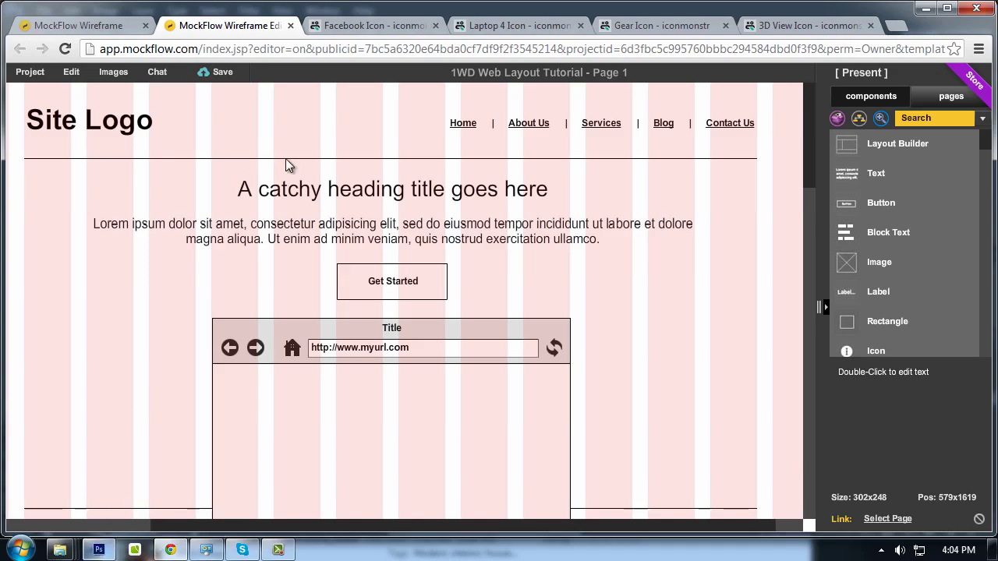
left_click(167, 550)
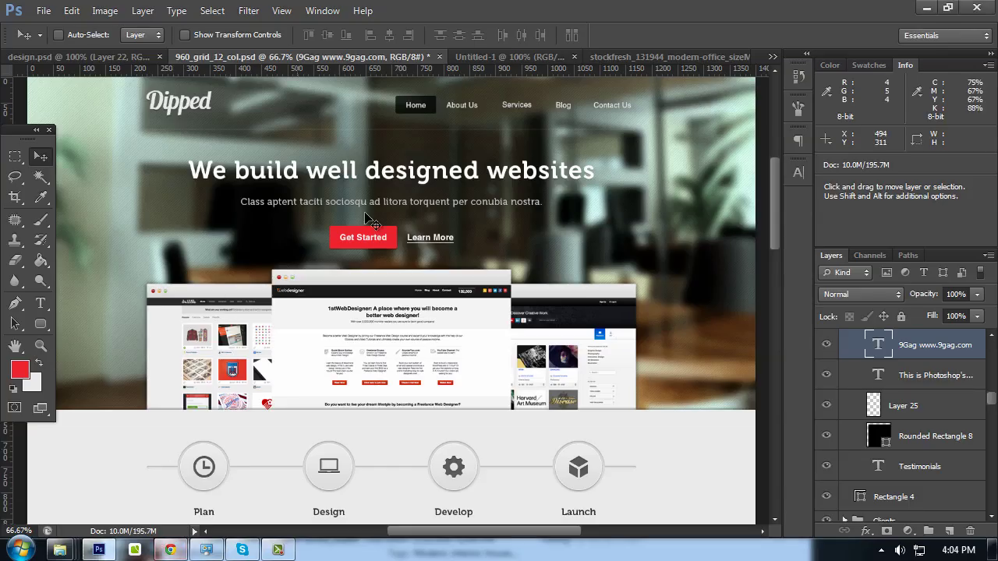
mouse_move(777, 226)
left_mouse_down()
mouse_move(779, 418)
mouse_move(777, 221)
left_mouse_up()
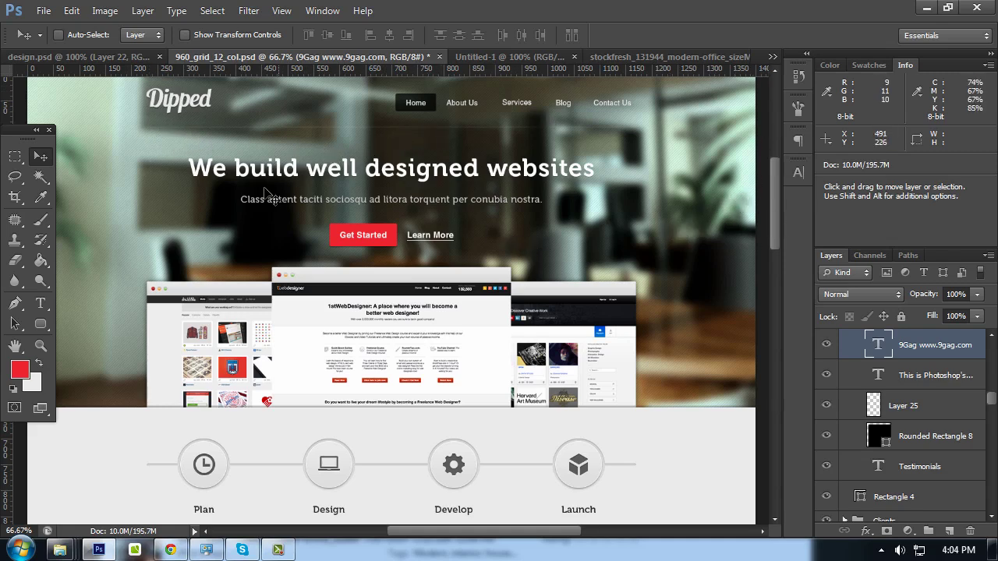
scroll(234, 193, "down", 1)
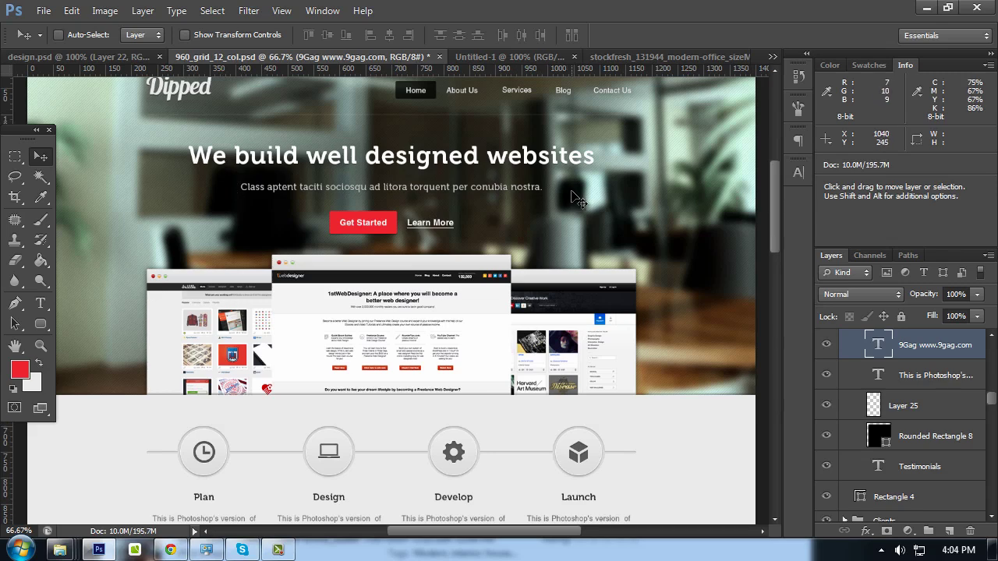
scroll(274, 193, "down", 1)
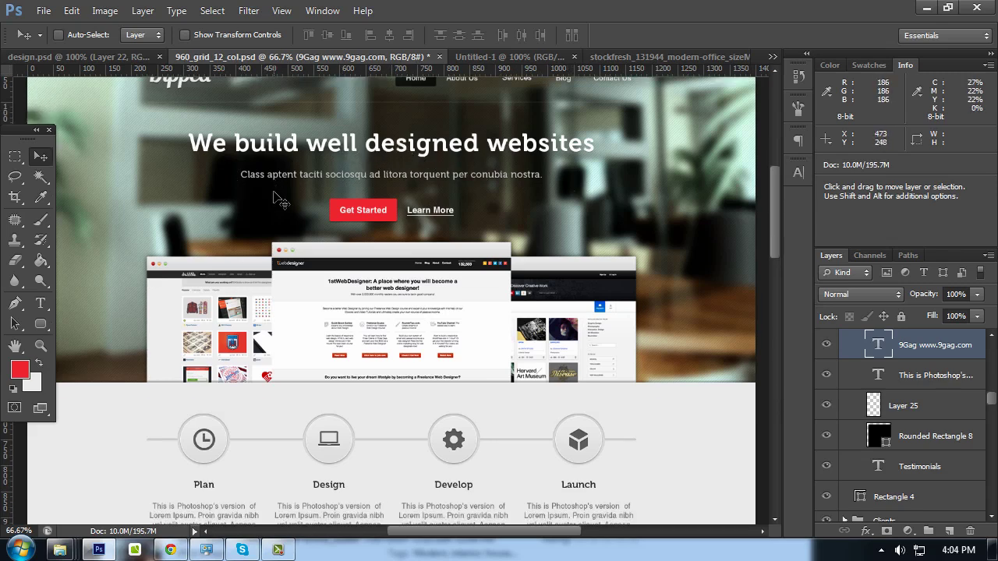
scroll(273, 195, "down", 3)
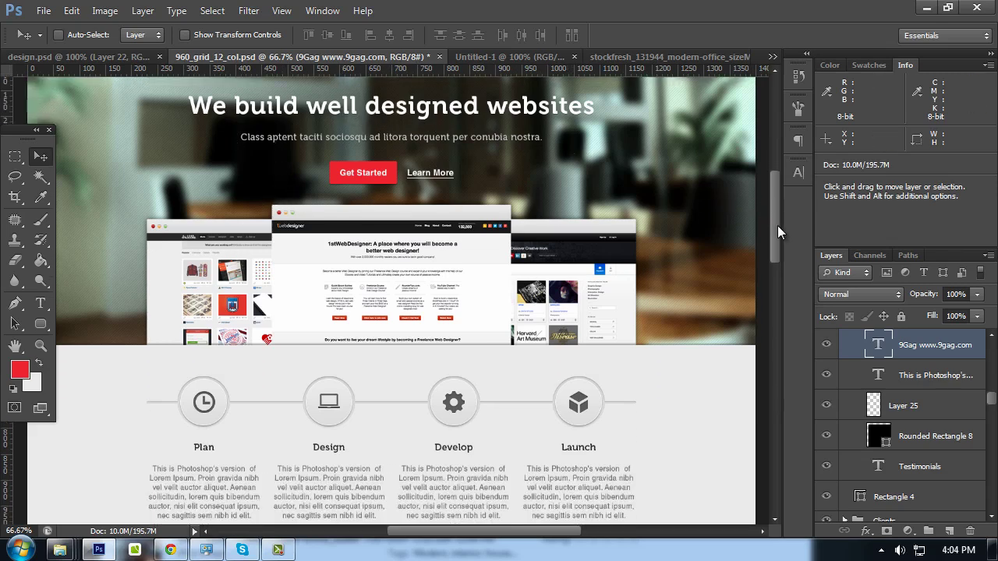
left_click_drag(777, 225, 781, 239)
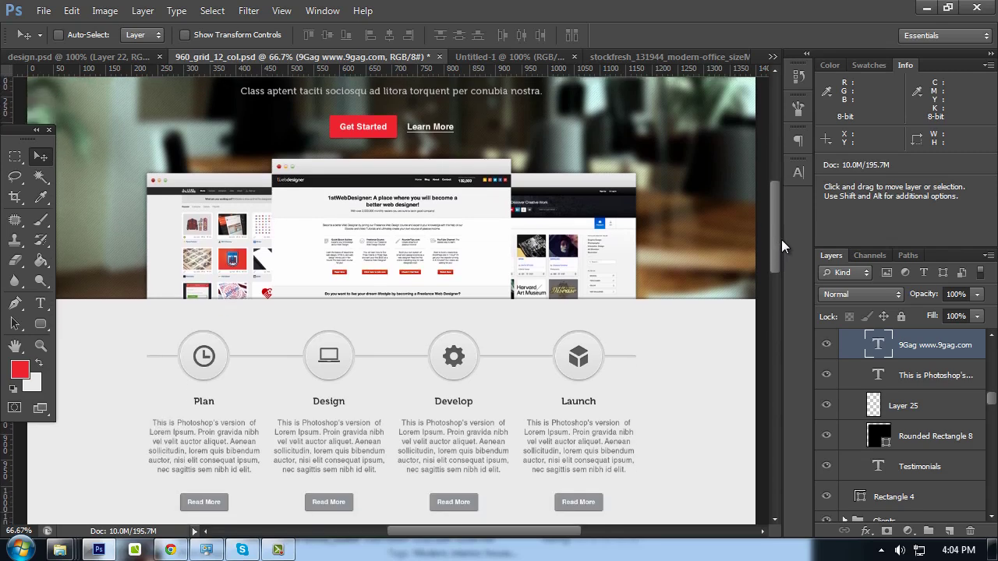
scroll(782, 241, "down", 2)
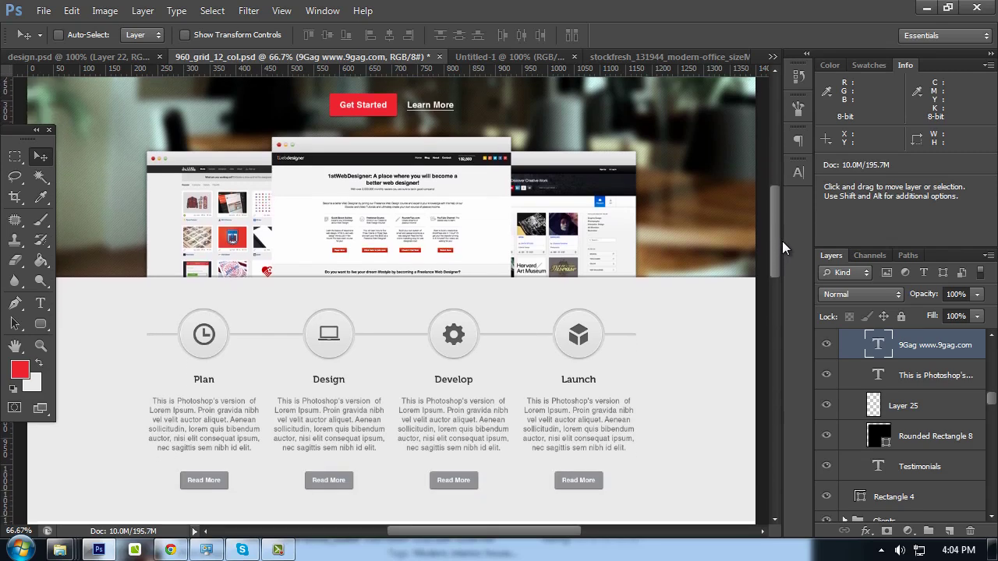
scroll(783, 244, "down", 2)
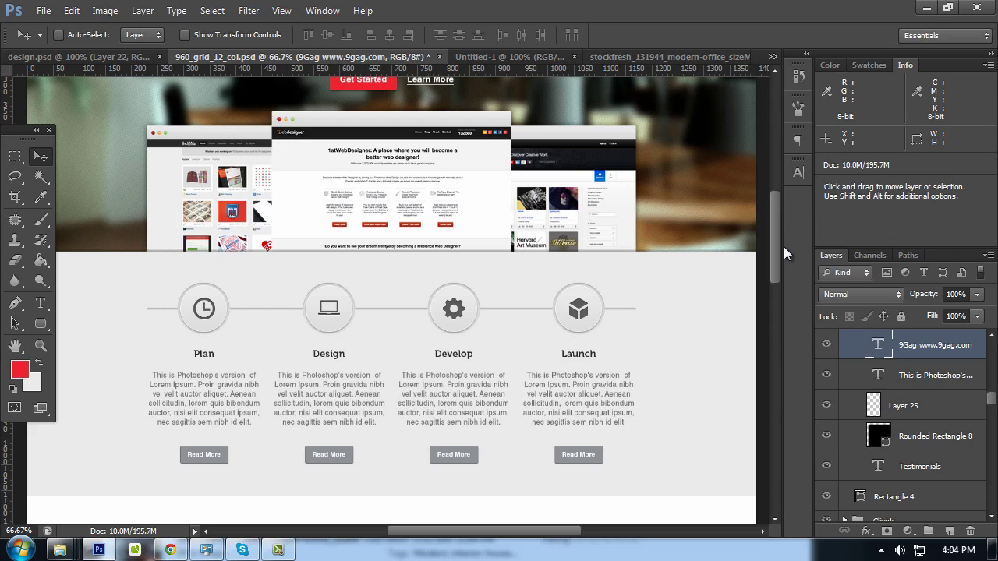
left_click_drag(784, 246, 787, 209)
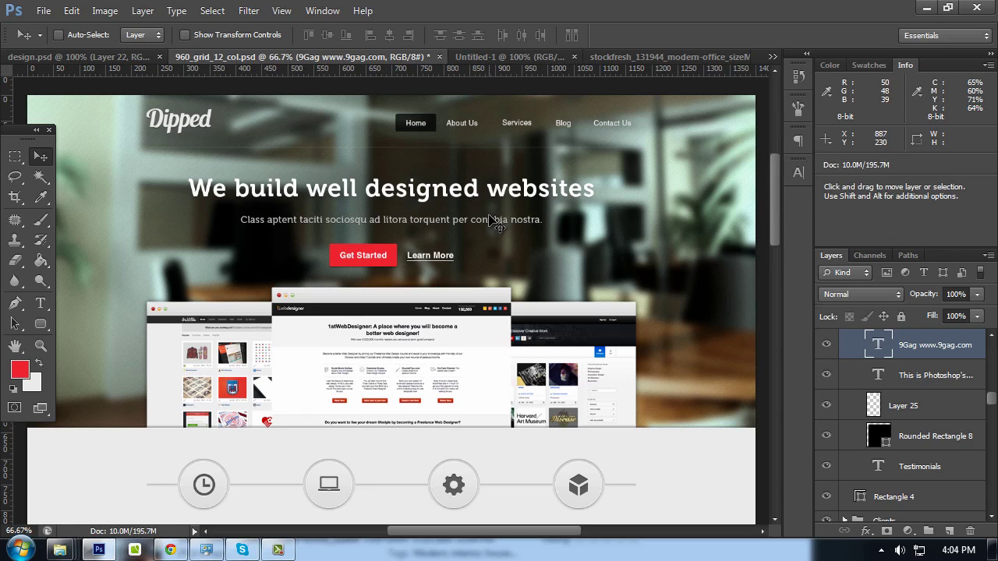
scroll(546, 224, "down", 2)
left_click_drag(772, 242, 777, 306)
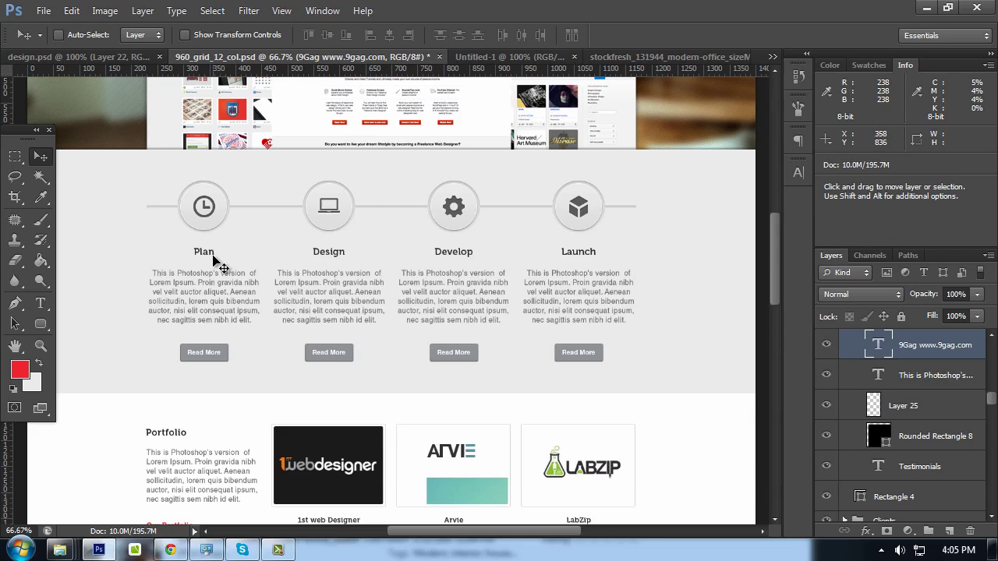
Check the Plan description text's colour and commit it unchanged
double_click(212, 299)
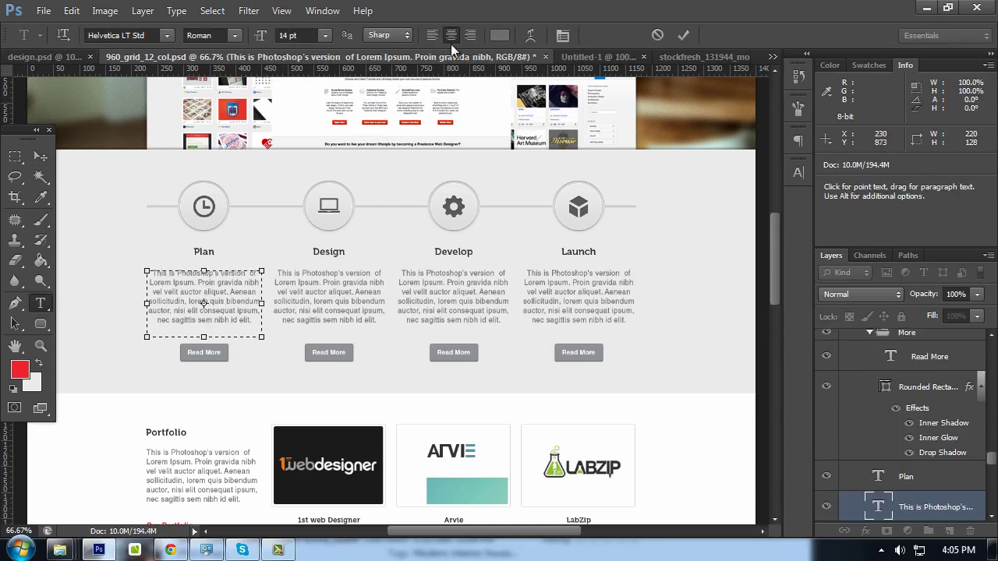
left_click(500, 35)
left_click(882, 267)
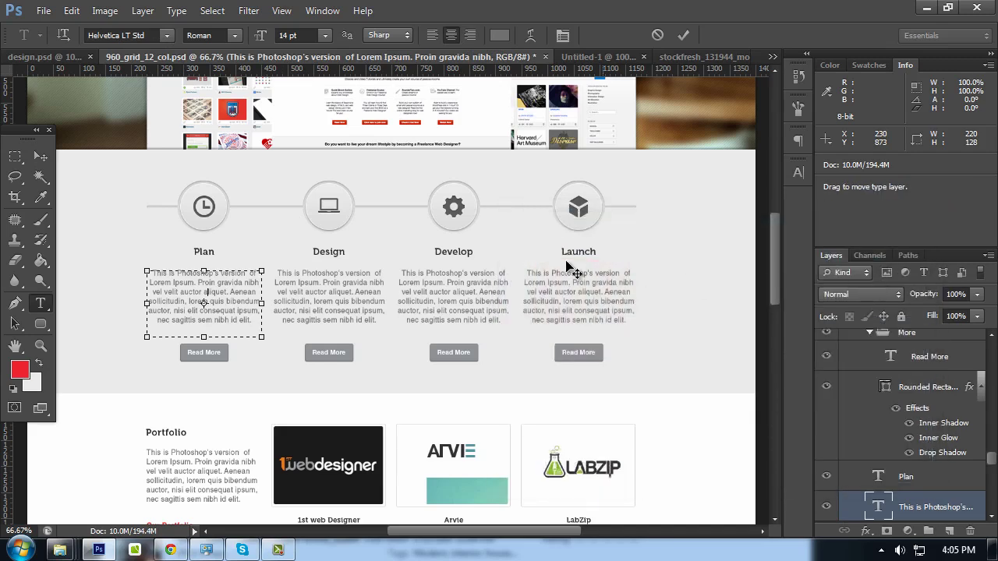
left_click(41, 157)
Switch to the Untitled-1 document with the four colour swatches
scroll(311, 268, "down", 2)
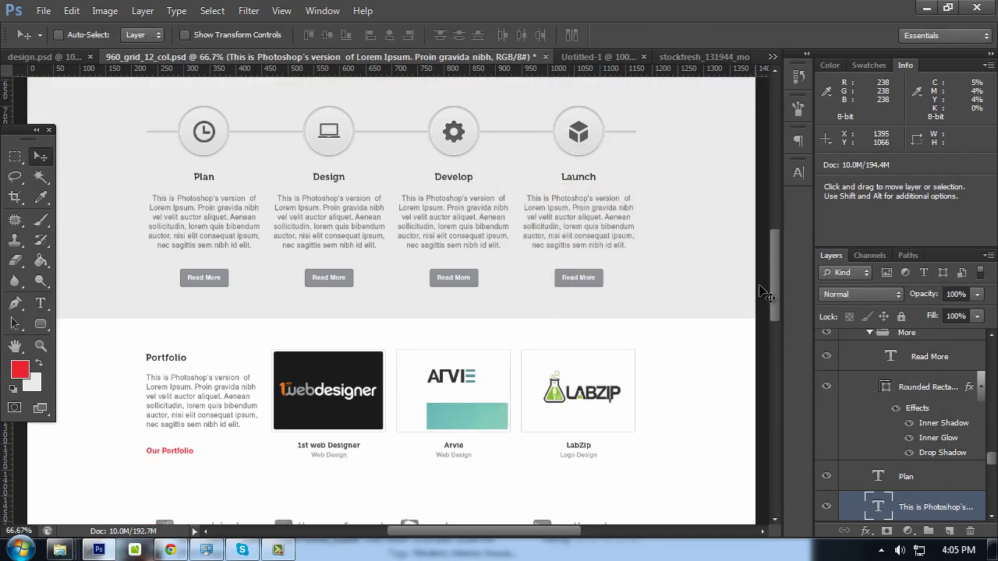
scroll(709, 230, "up", 1)
left_click(598, 57)
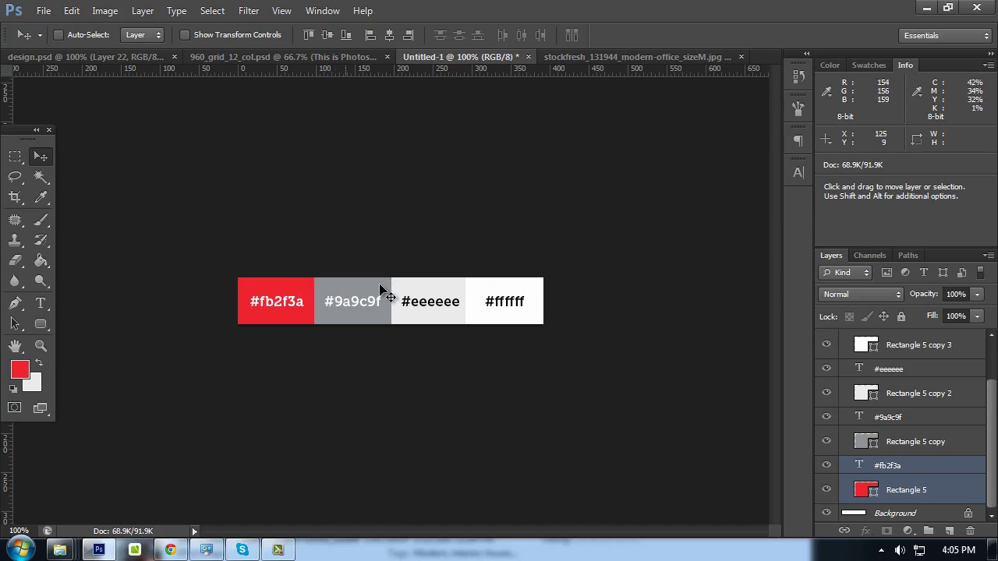
Sample a swatch from Untitled-1 as the foreground colour and return to the mockup
left_click(278, 57)
scroll(279, 164, "up", 2)
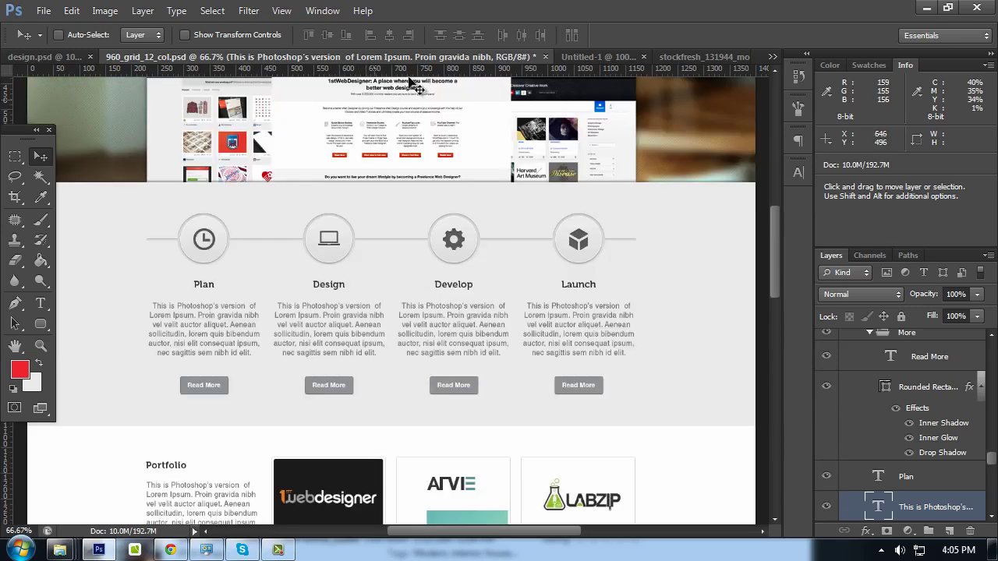
left_click(590, 57)
left_click(19, 370)
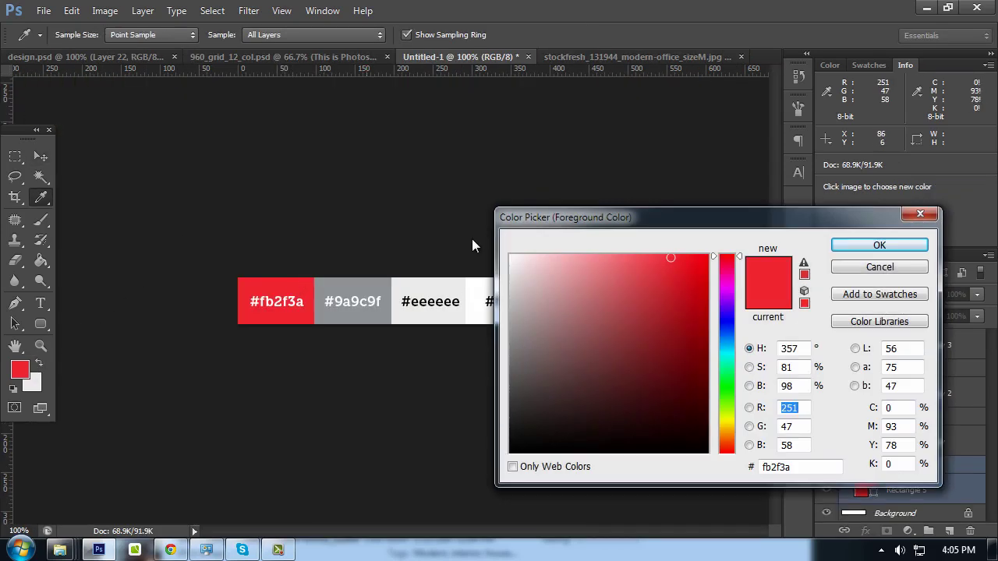
left_click(874, 246)
key("v")
left_click(324, 56)
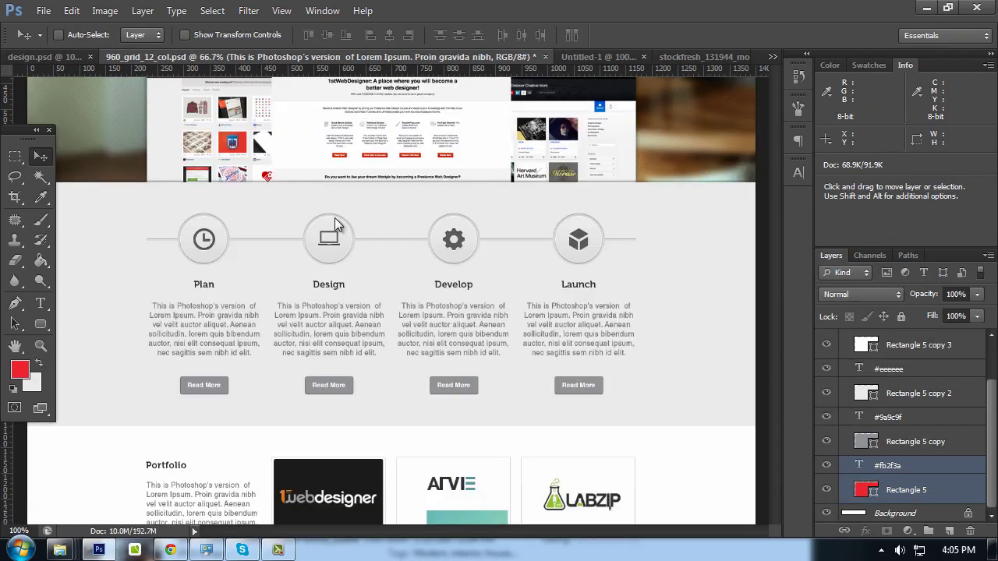
Inspect the Get Started button's fill colour, then select the Read More button shape
scroll(257, 343, "up", 2)
scroll(292, 296, "up", 3)
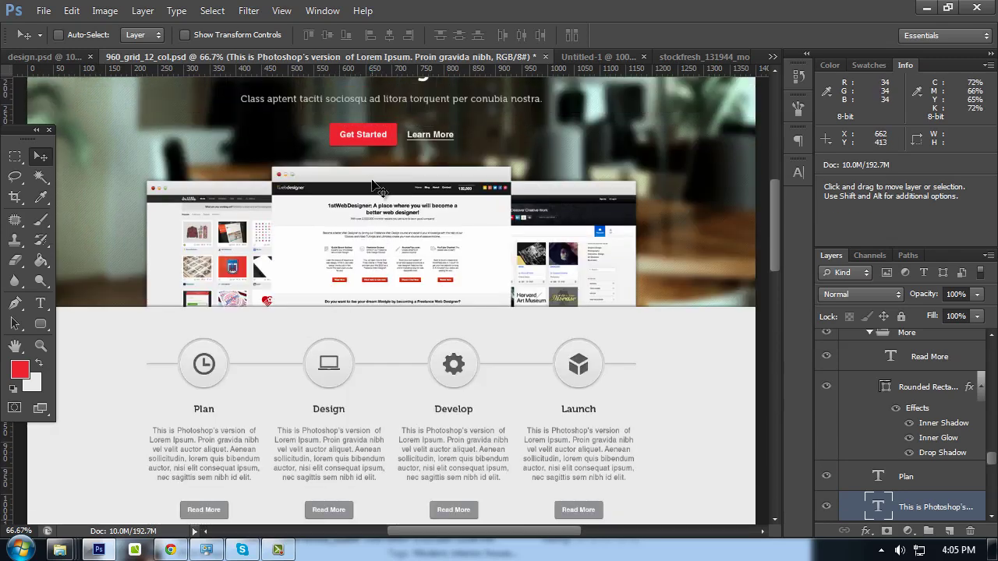
left_click(383, 138)
double_click(875, 478)
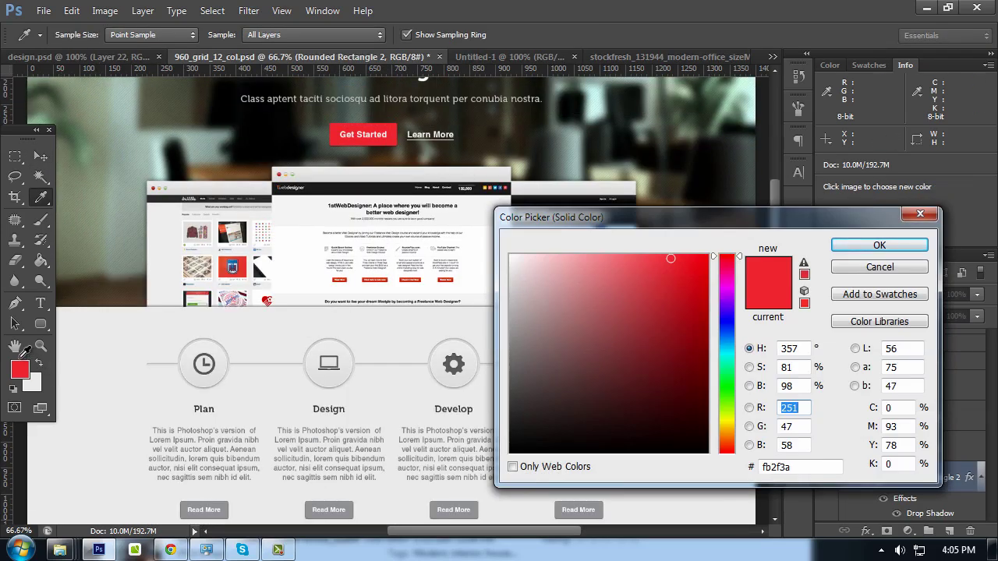
left_click(872, 268)
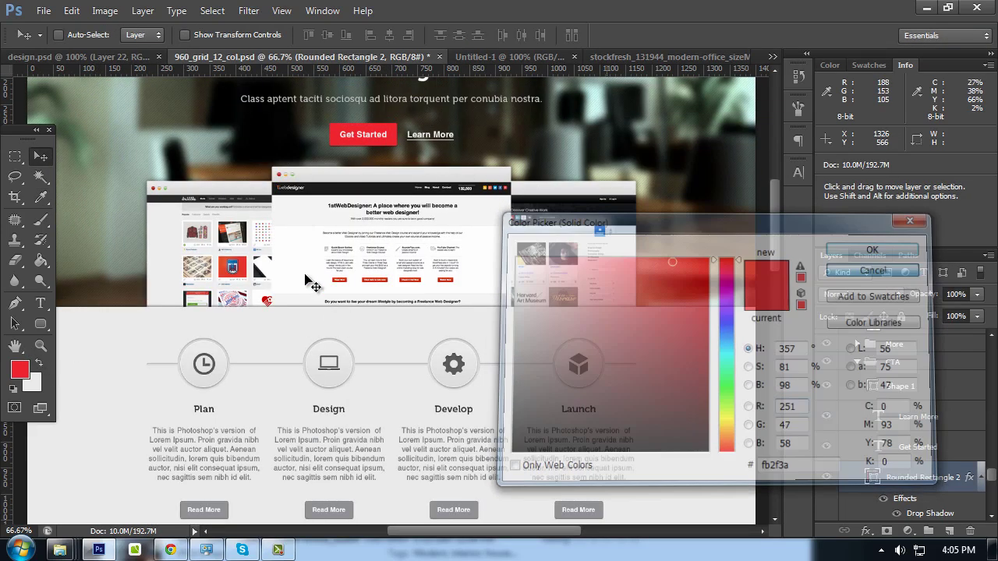
scroll(262, 374, "down", 2)
left_click(223, 466, "ctrl")
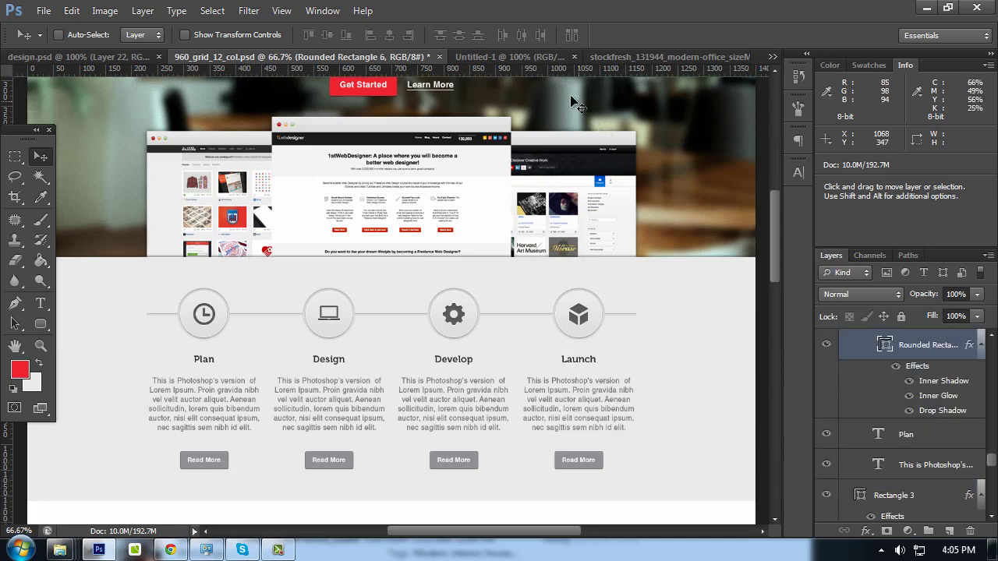
Set the foreground colour to gray #9a9c9f from the Untitled-1 swatches
left_click(546, 57)
left_click(20, 370)
left_click(376, 287)
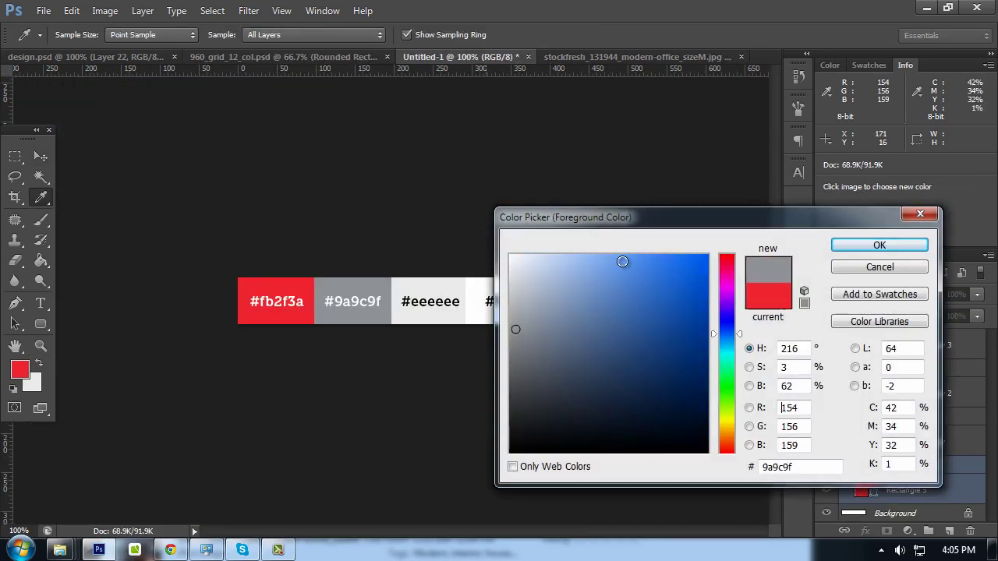
left_click(872, 248)
left_click(343, 61)
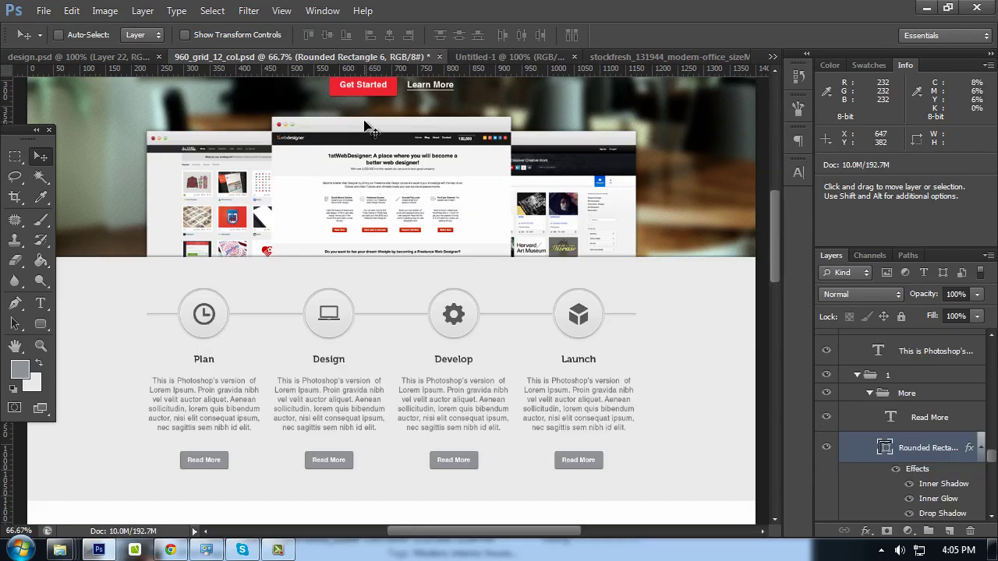
Try gray #9a9c9f on the Get Started fill, then cancel to keep it red
left_click(389, 92, "ctrl")
double_click(872, 477)
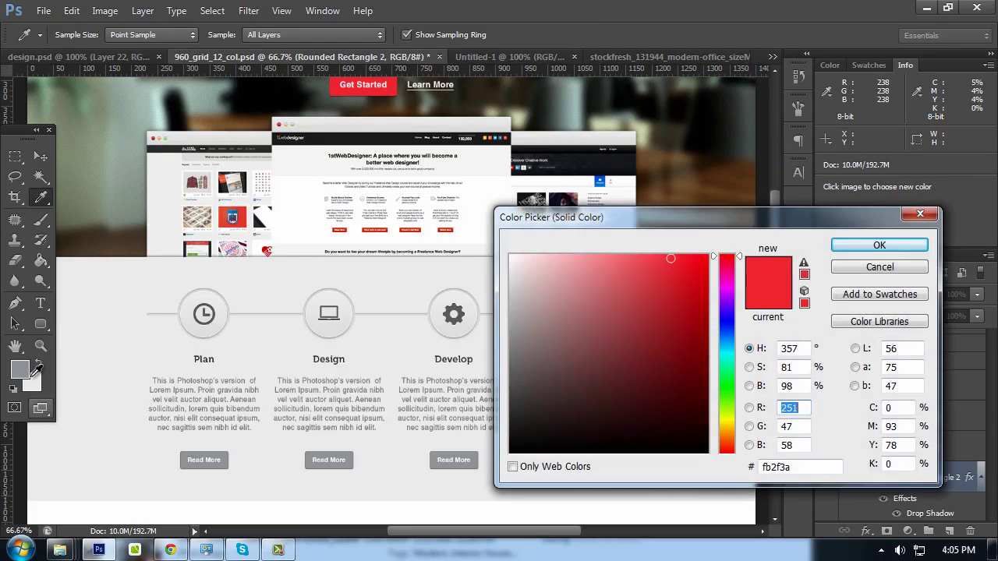
left_click(25, 374)
left_click_drag(339, 144, 331, 304)
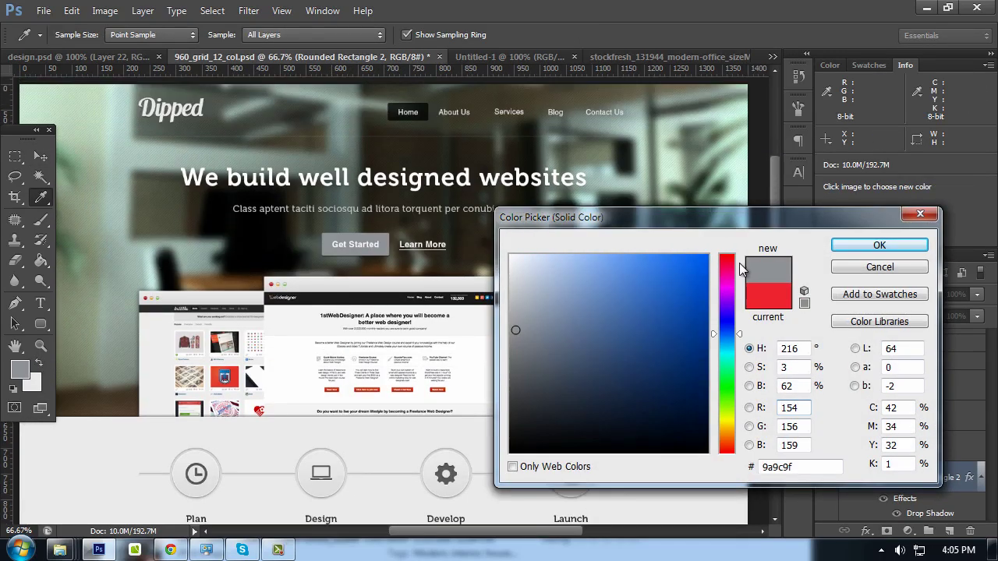
left_click(864, 268)
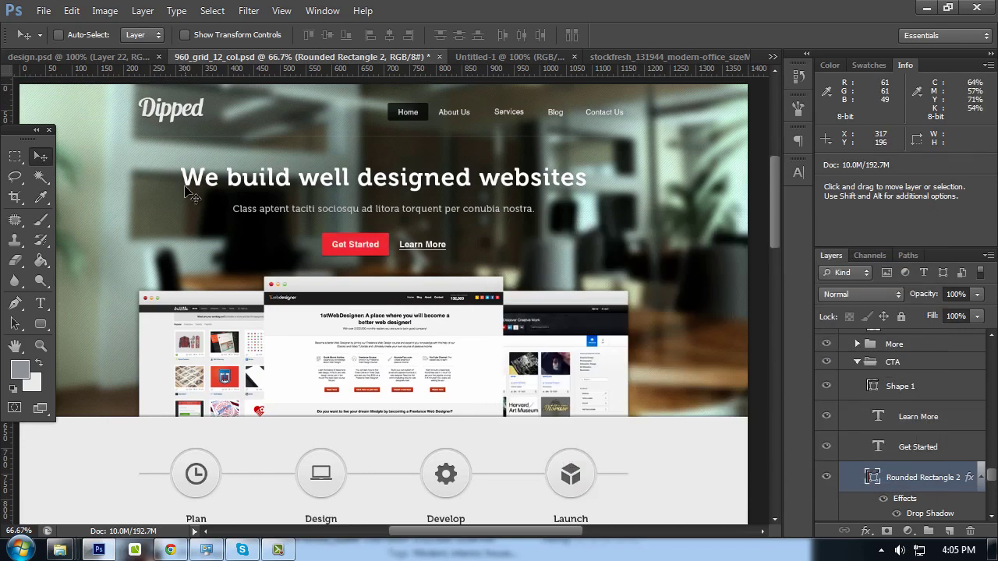
Compare the hero at 100% and 66.7% zoom, with panels hidden and then shown
key("ctrl+plus")
key("ctrl+minus")
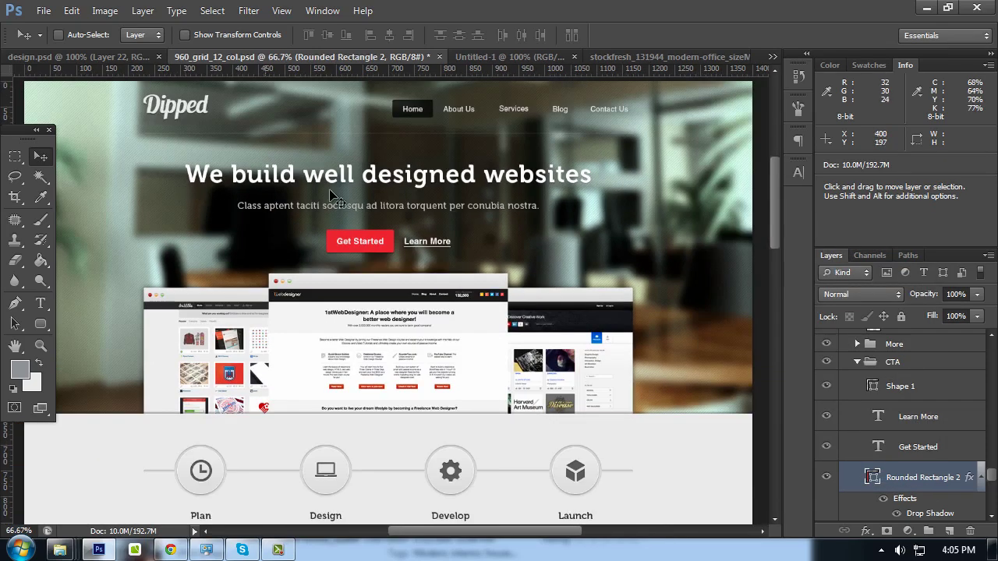
key("ctrl+plus")
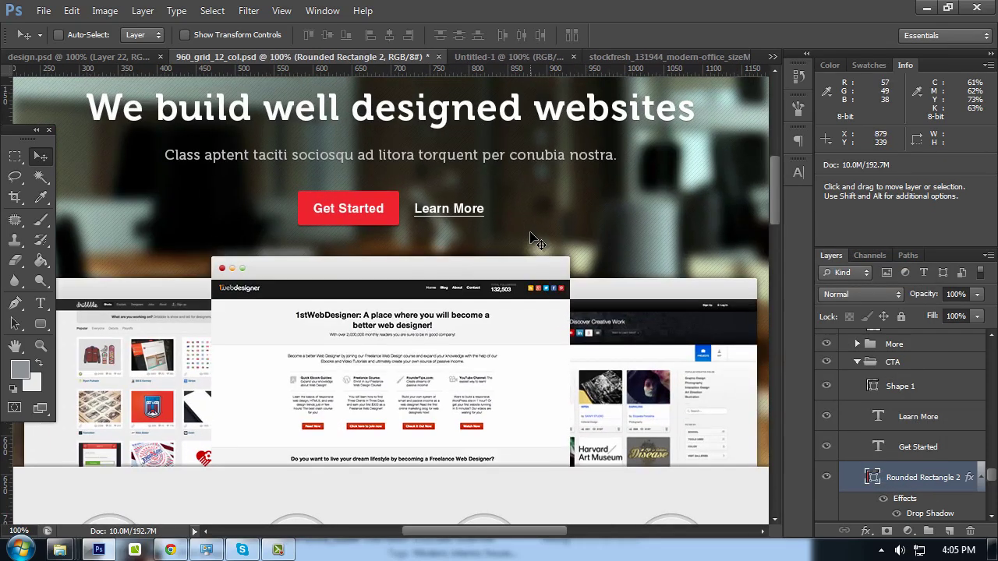
key("Tab")
mouse_move(408, 223)
left_mouse_down()
mouse_move(488, 255)
mouse_move(591, 344)
left_mouse_up()
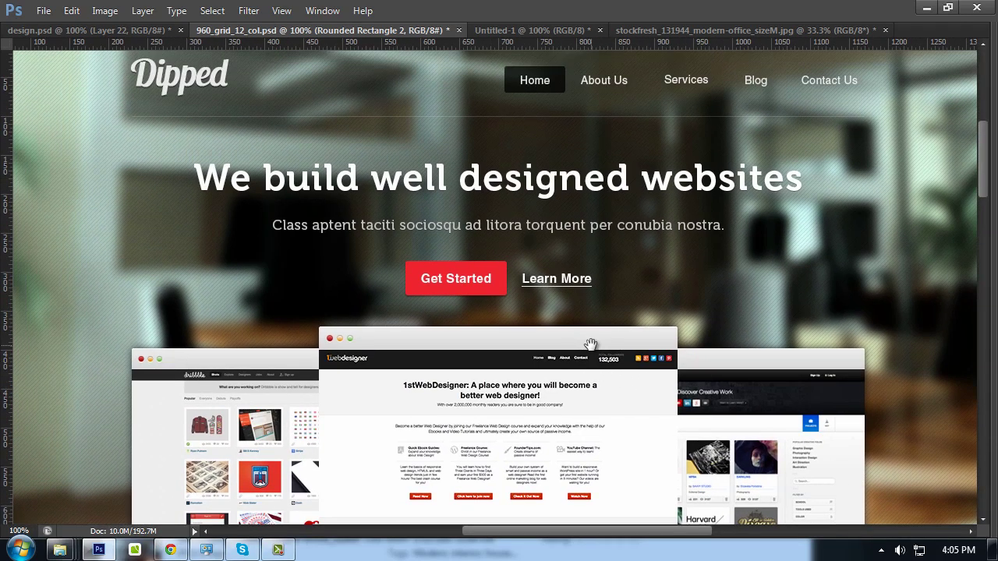
key("ctrl+minus")
key("Tab")
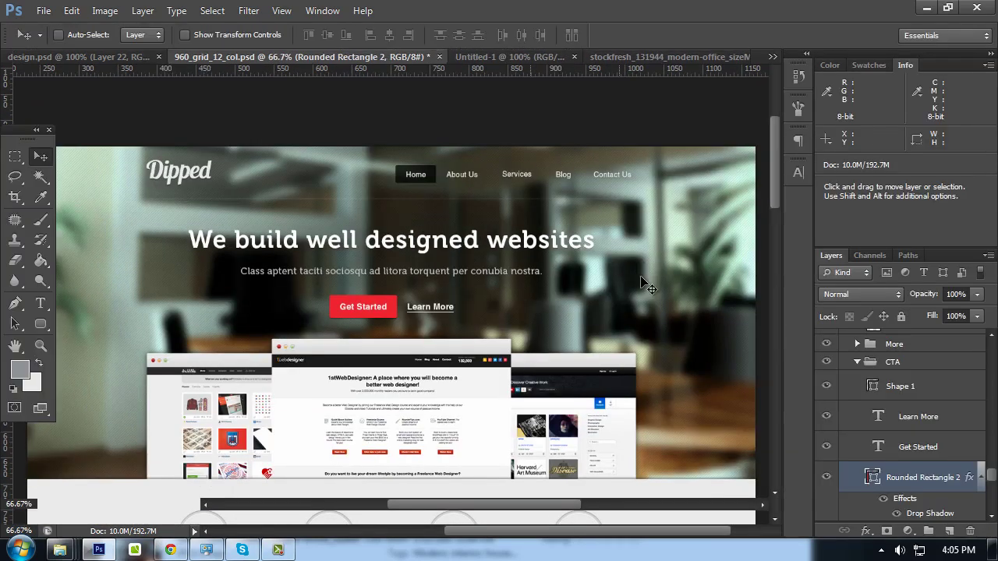
left_click_drag(282, 303, 329, 301)
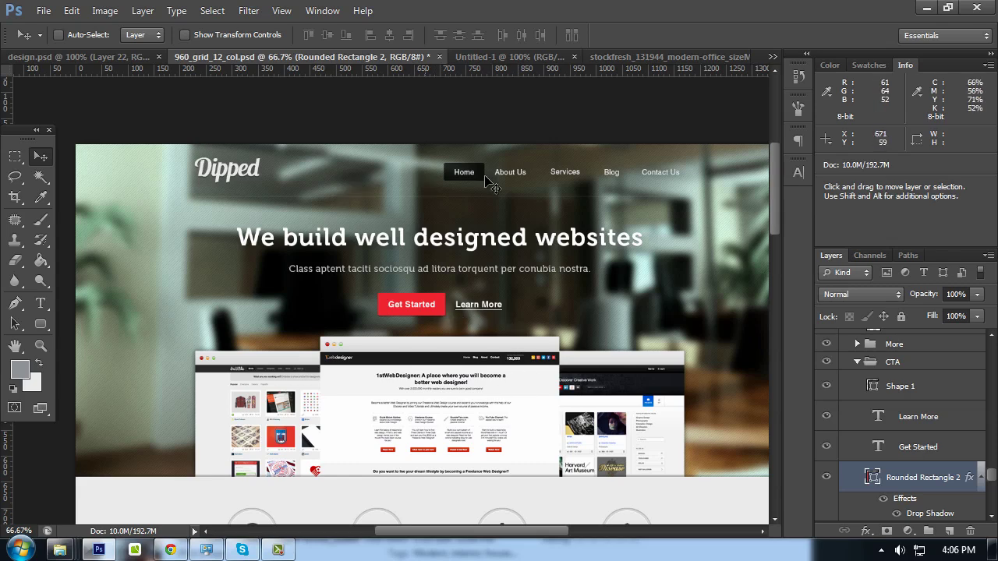
Recheck the design at 100%, then settle at 66.7% with all panels hidden
scroll(711, 269, "down", 2)
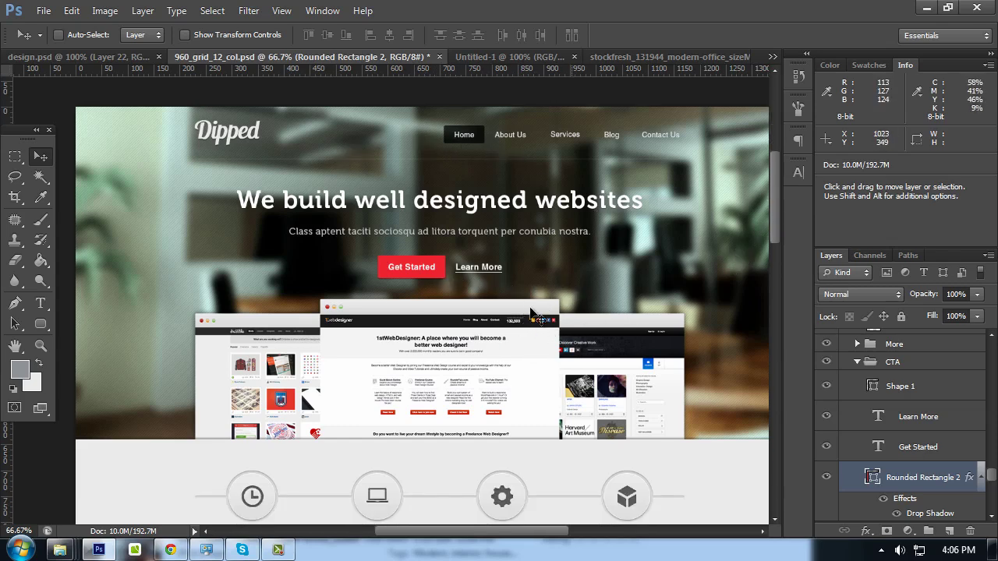
key("ctrl+plus")
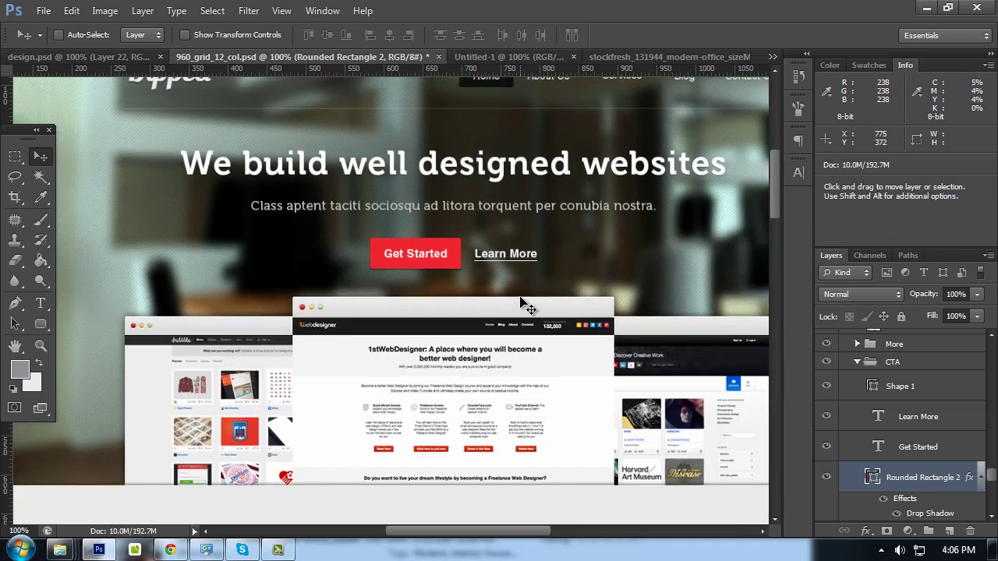
key("ctrl+minus")
key("Tab")
scroll(659, 282, "up", 2)
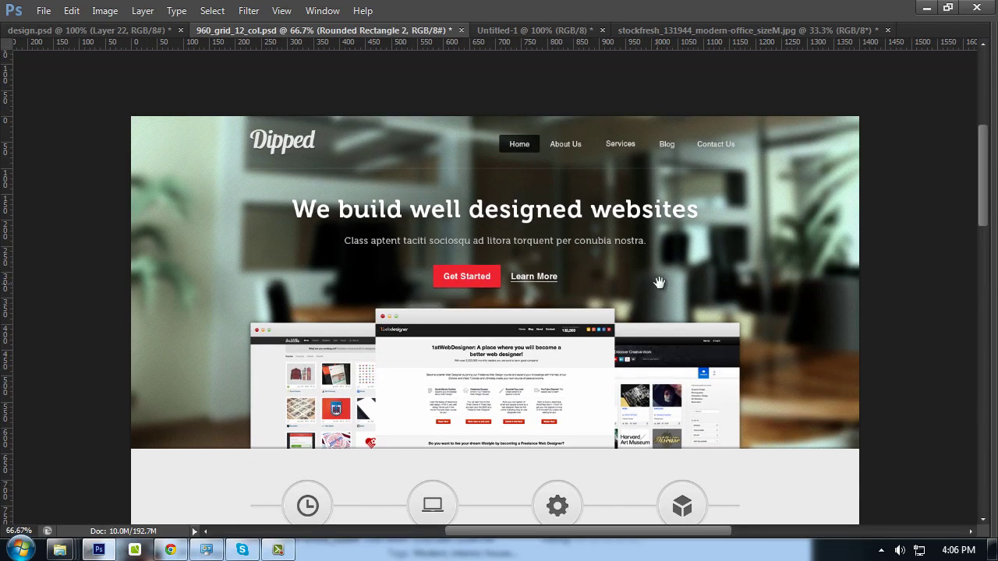
key("Tab")
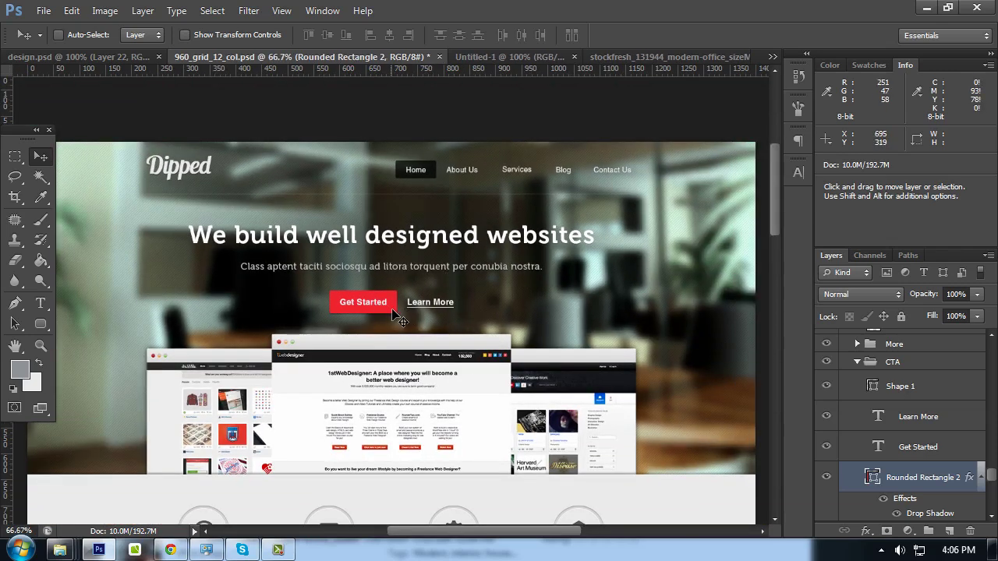
left_click_drag(382, 315, 441, 253)
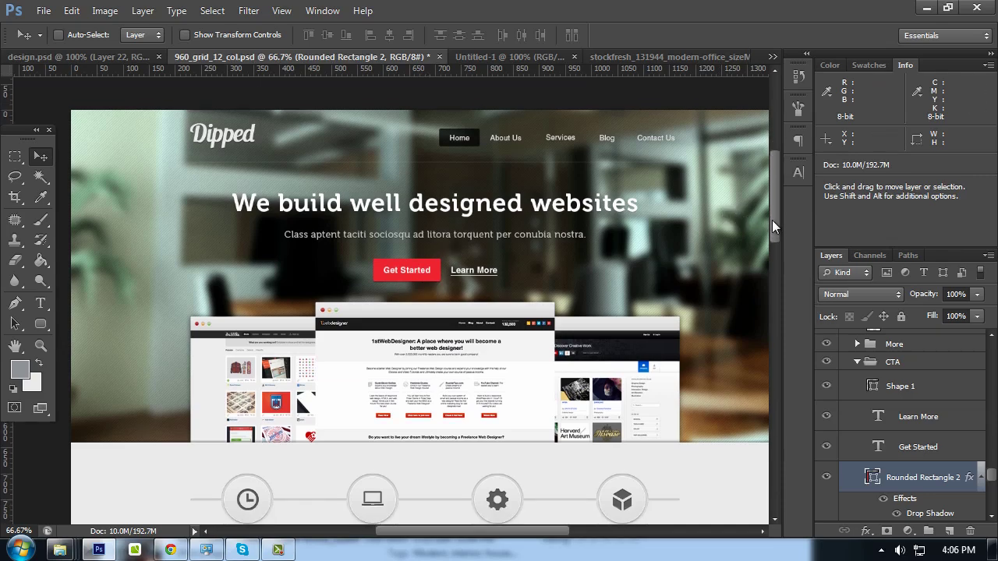
key("ctrl+plus")
key("ctrl+minus")
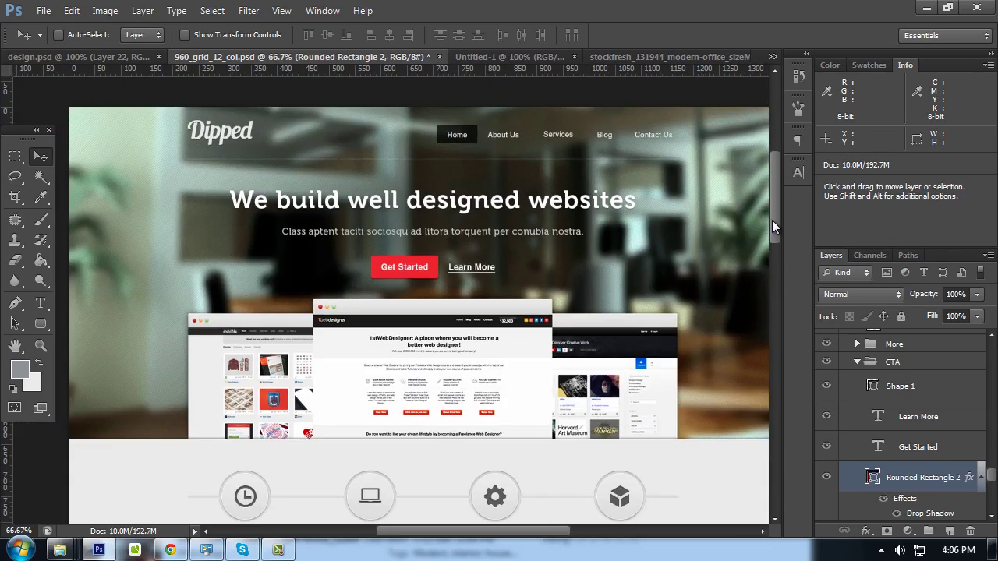
key("Tab")
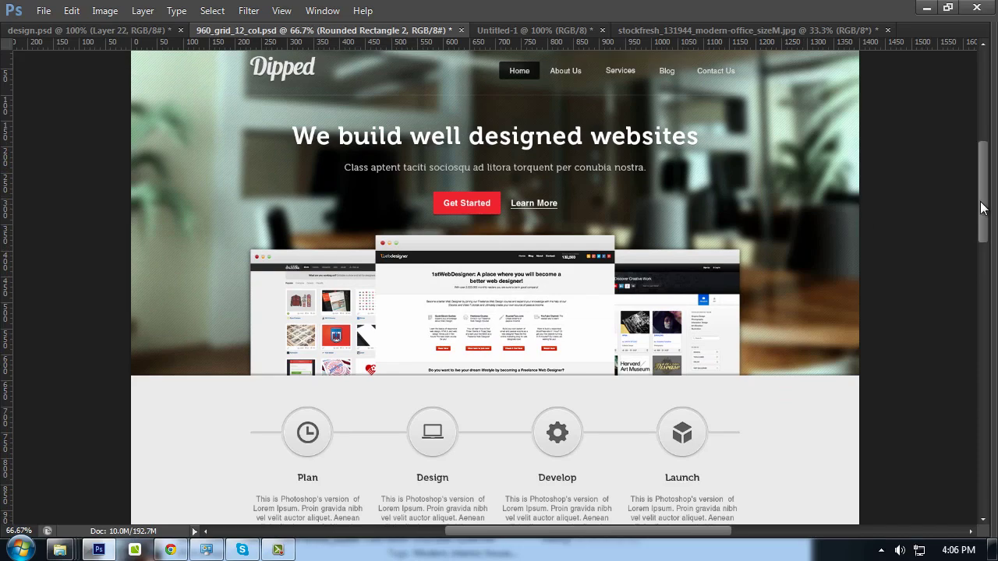
Jump down to the footer, restore the tools and panels, and scroll back up
left_click_drag(981, 209, 983, 376)
key("Tab")
scroll(468, 353, "up", 3)
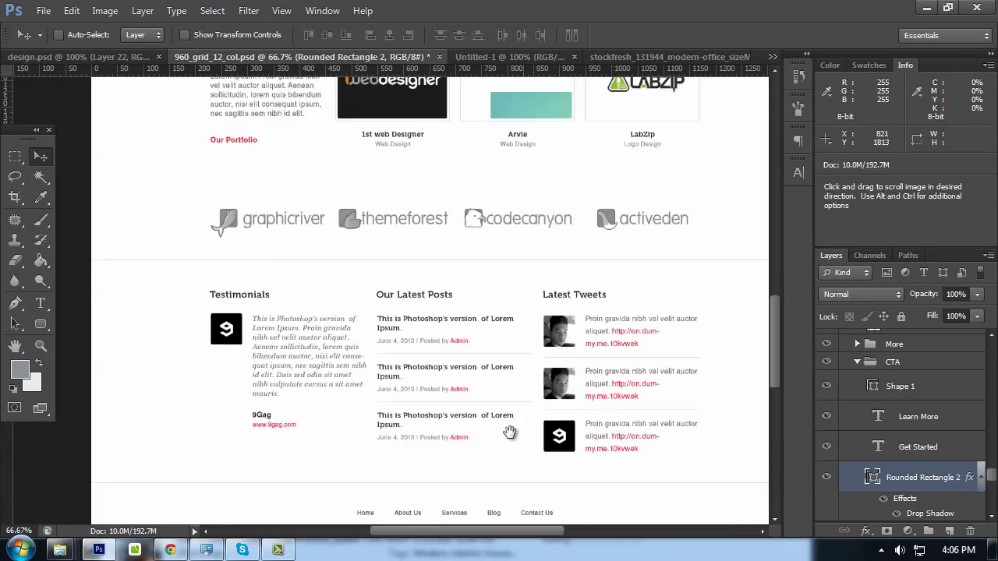
scroll(375, 312, "up", 3)
scroll(374, 312, "up", 3)
scroll(355, 310, "up", 2)
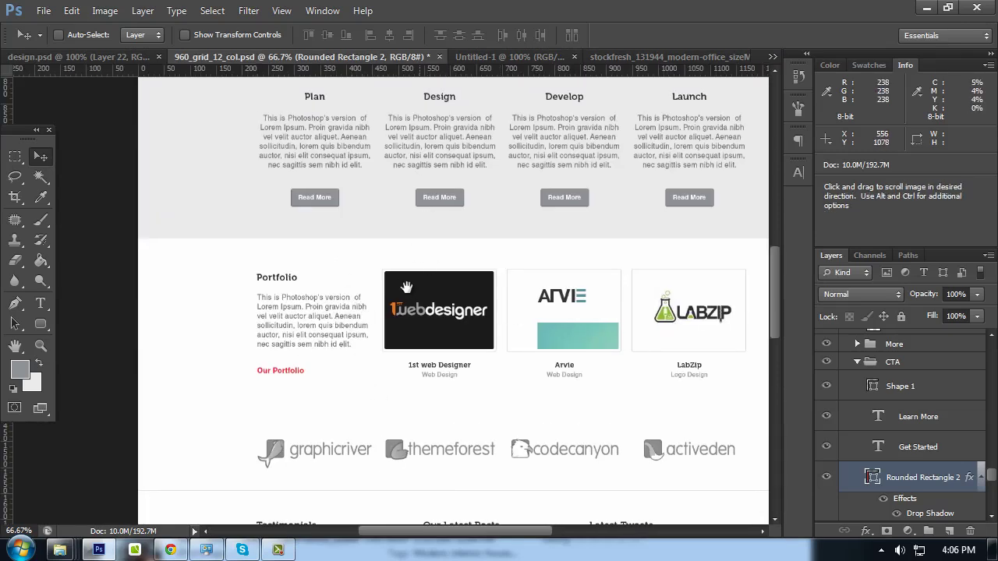
scroll(355, 310, "up", 3)
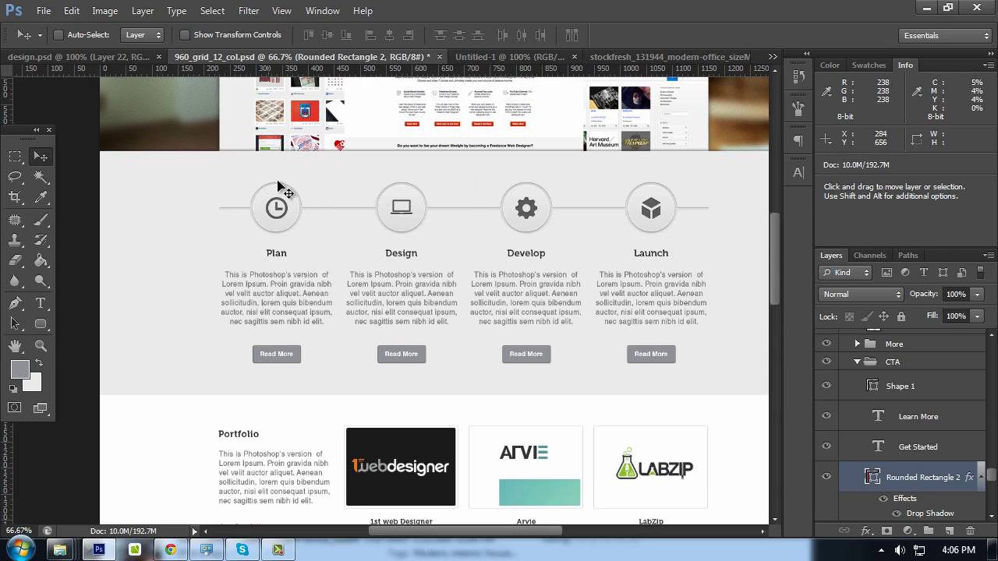
Pan with the Hand tool back to the hero header and the Plan–Launch steps
key("space")
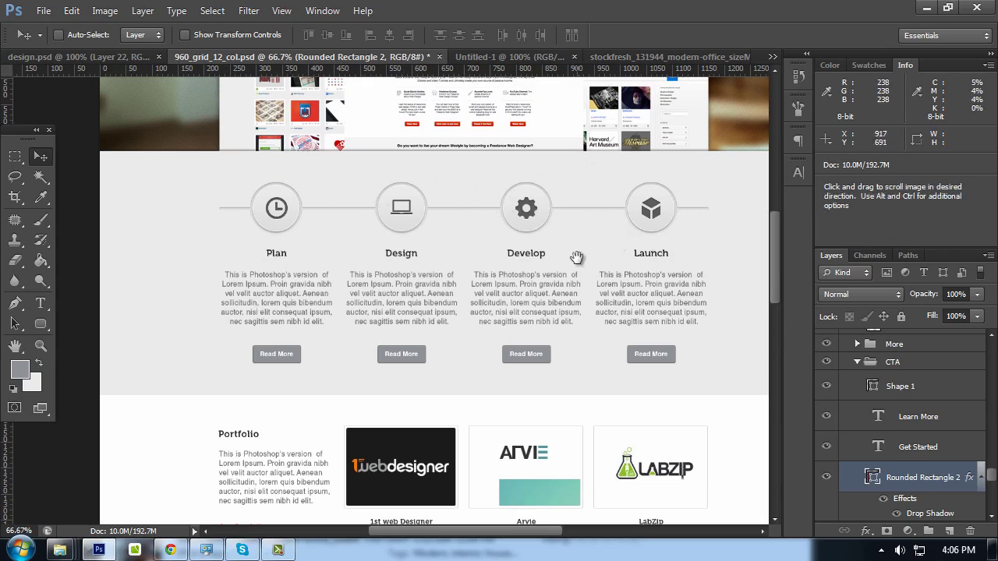
left_click_drag(575, 258, 473, 310)
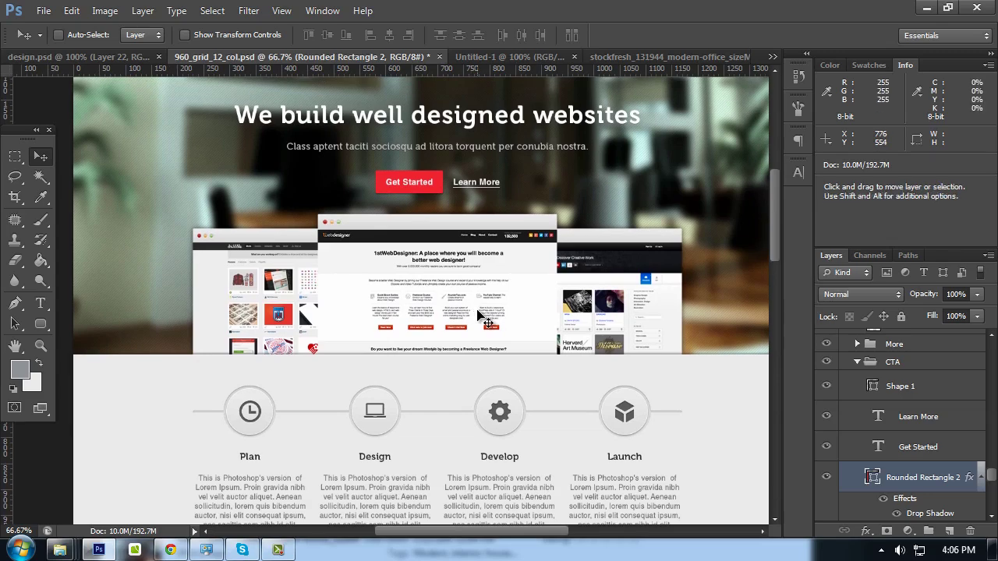
scroll(470, 289, "up", 1)
scroll(470, 288, "up", 1)
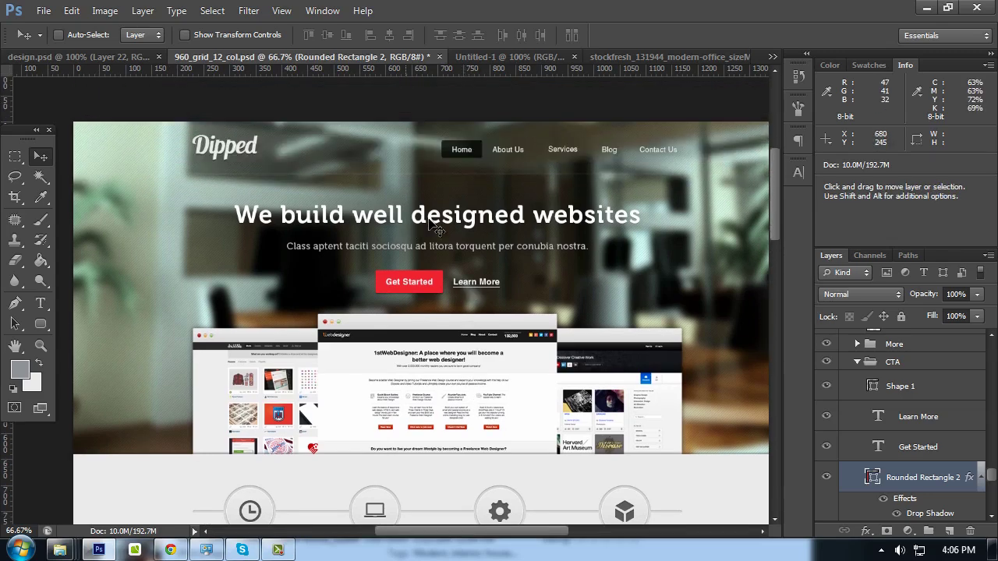
scroll(473, 290, "down", 2)
mouse_move(772, 231)
left_mouse_down()
mouse_move(776, 181)
mouse_move(776, 254)
left_mouse_up()
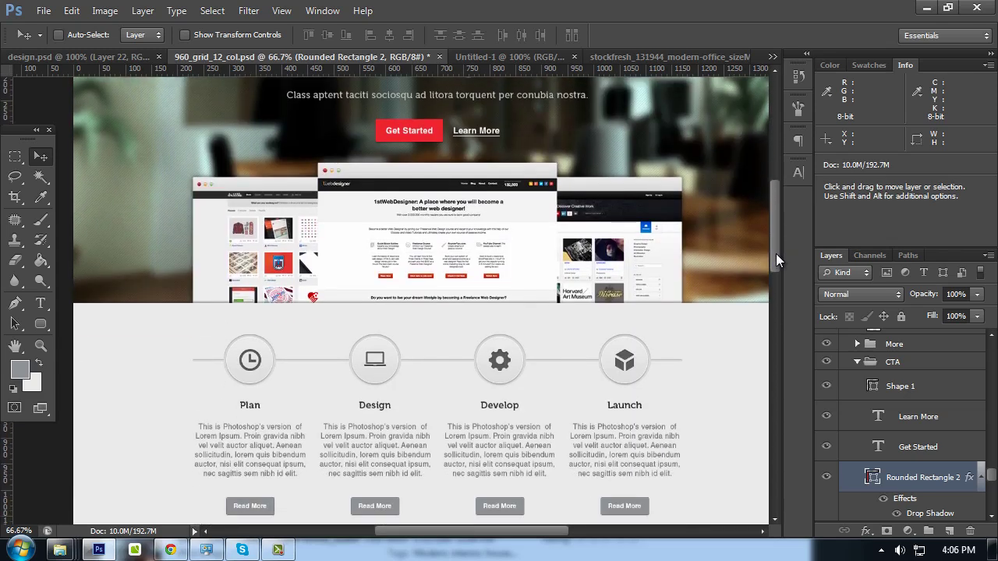
key("Tab")
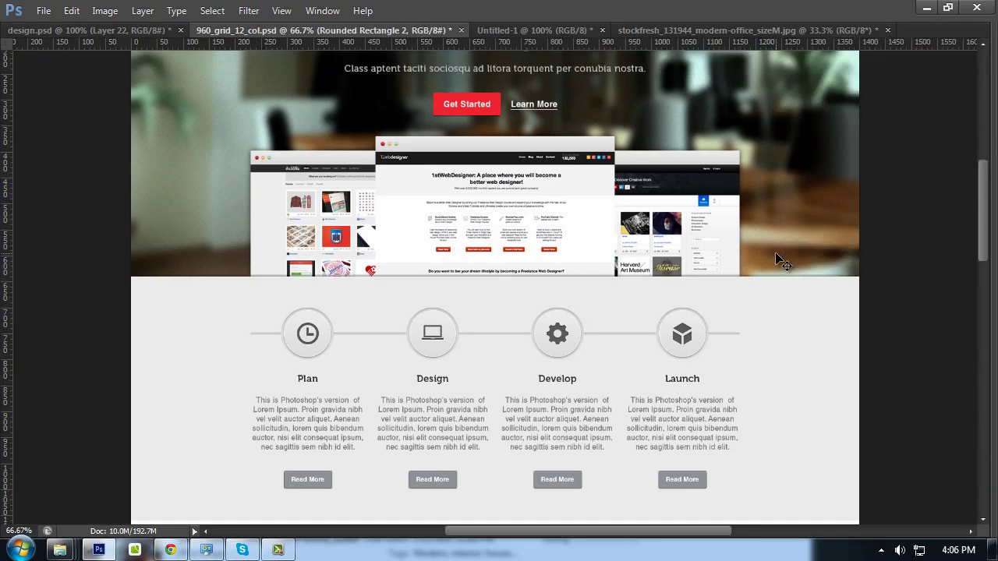
scroll(776, 257, "up", 2)
key("Tab")
scroll(776, 253, "up", 1)
scroll(339, 244, "up", 1)
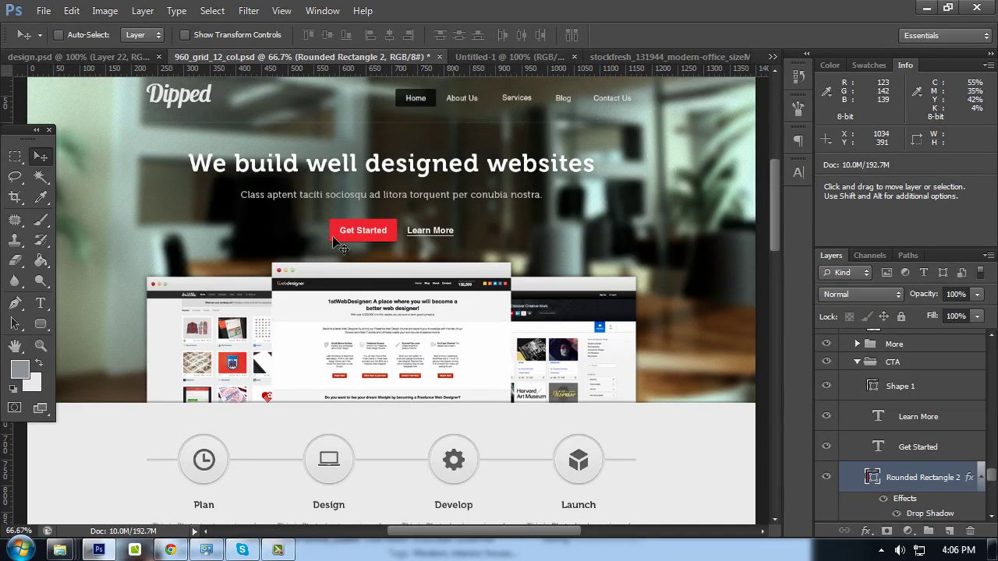
key("Tab")
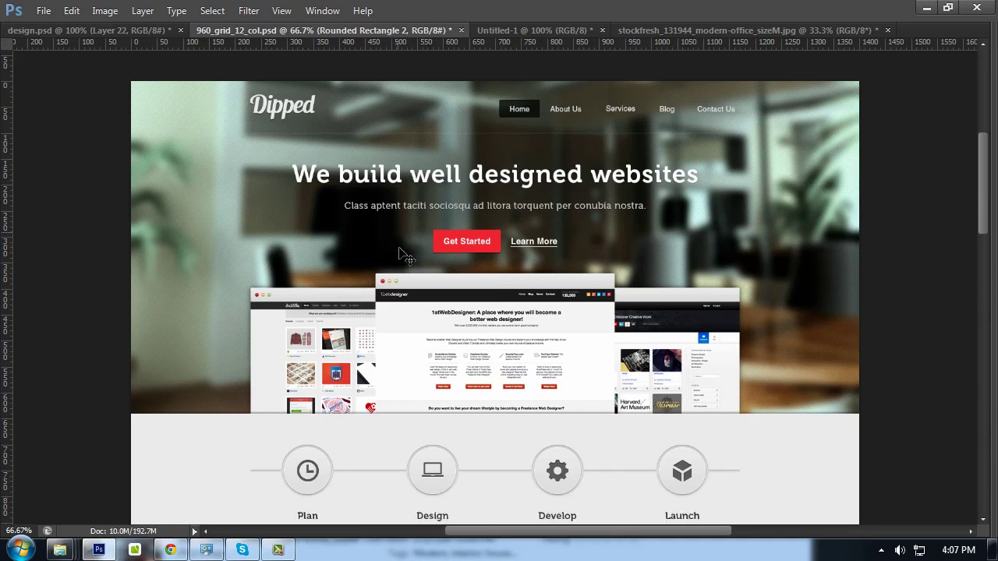
scroll(402, 254, "down", 2)
scroll(401, 253, "down", 2)
scroll(402, 254, "up", 3)
scroll(402, 254, "down", 2)
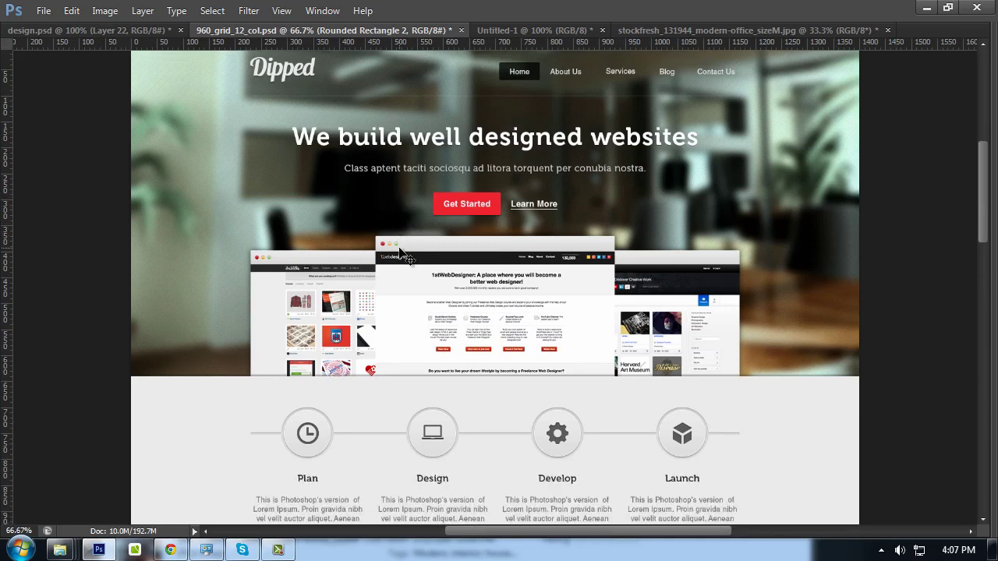
key("Tab")
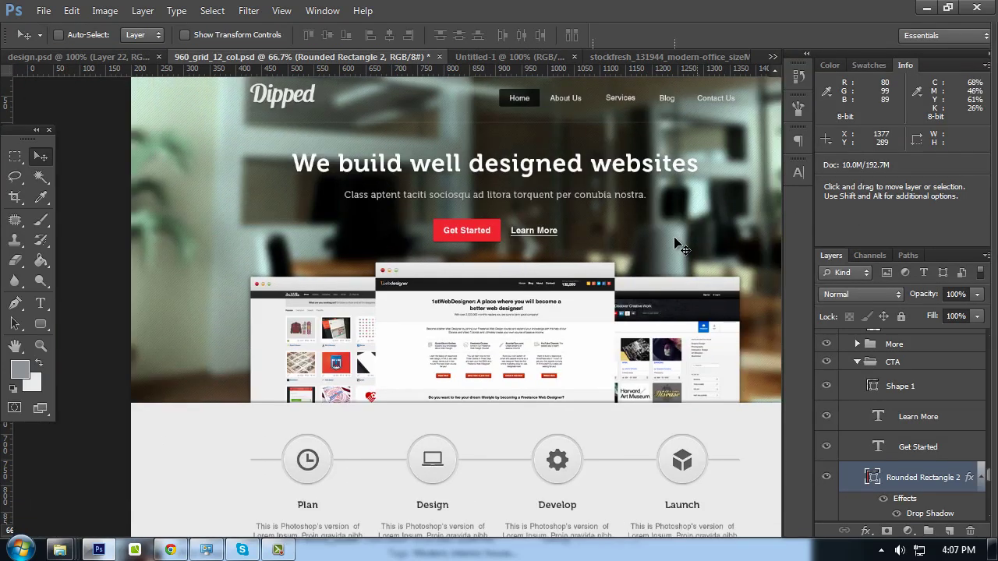
key("Tab")
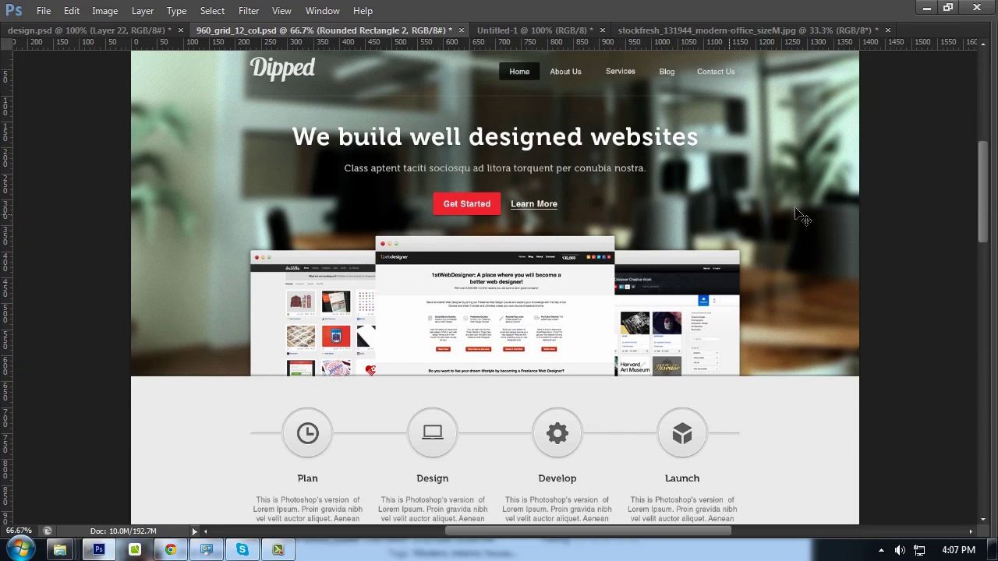
mouse_move(986, 160)
left_mouse_down()
mouse_move(987, 151)
mouse_move(984, 161)
left_mouse_up()
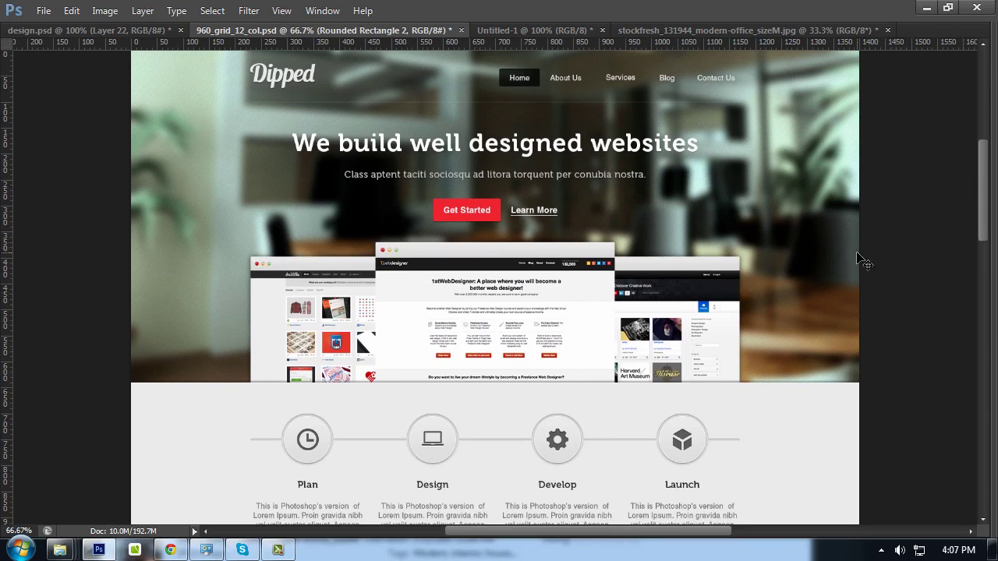
scroll(858, 258, "up", 1)
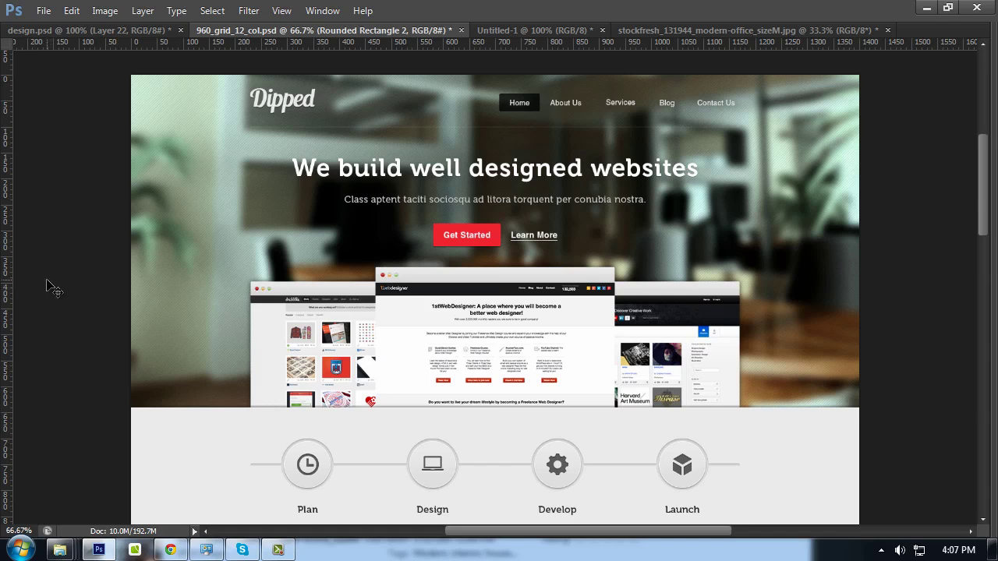
key("Tab")
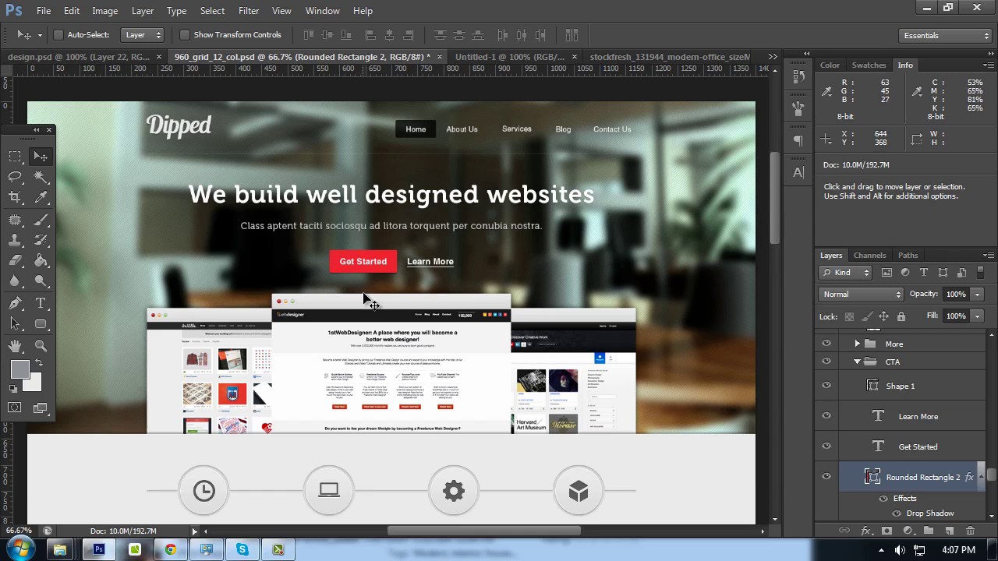
scroll(375, 286, "down", 1)
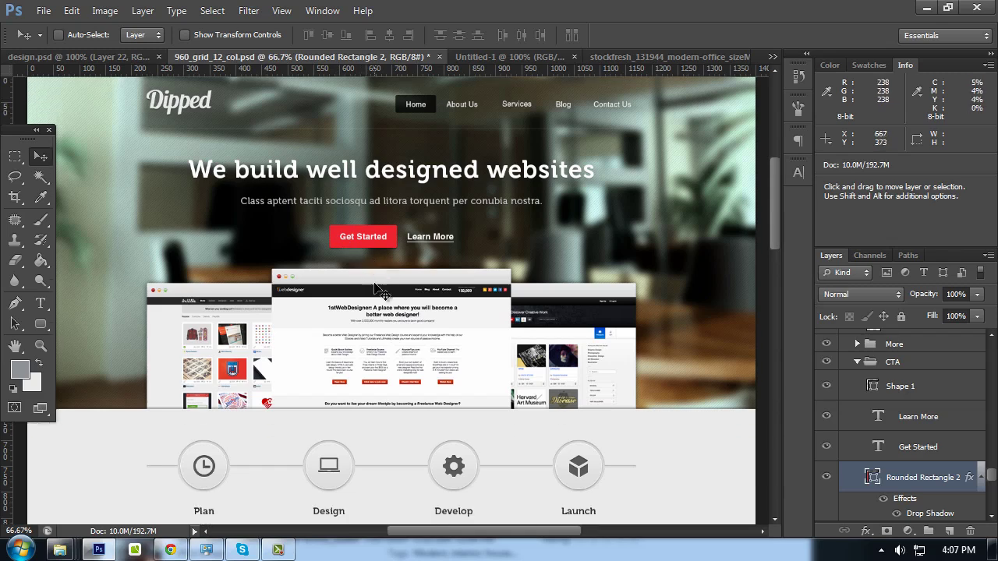
scroll(375, 286, "up", 2)
scroll(376, 285, "down", 1)
scroll(375, 283, "down", 1)
scroll(173, 176, "up", 2)
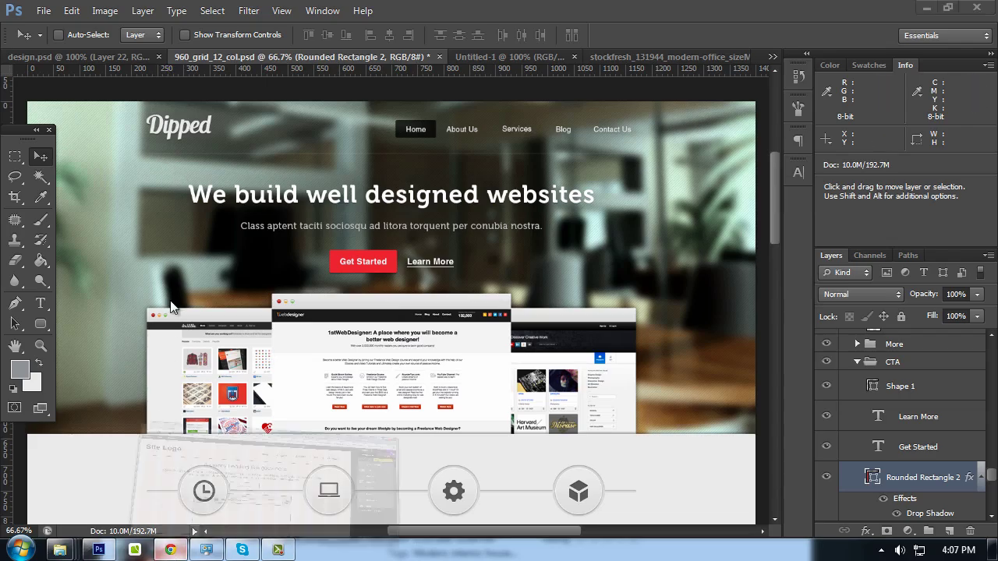
left_click(170, 550)
scroll(494, 309, "down", 1)
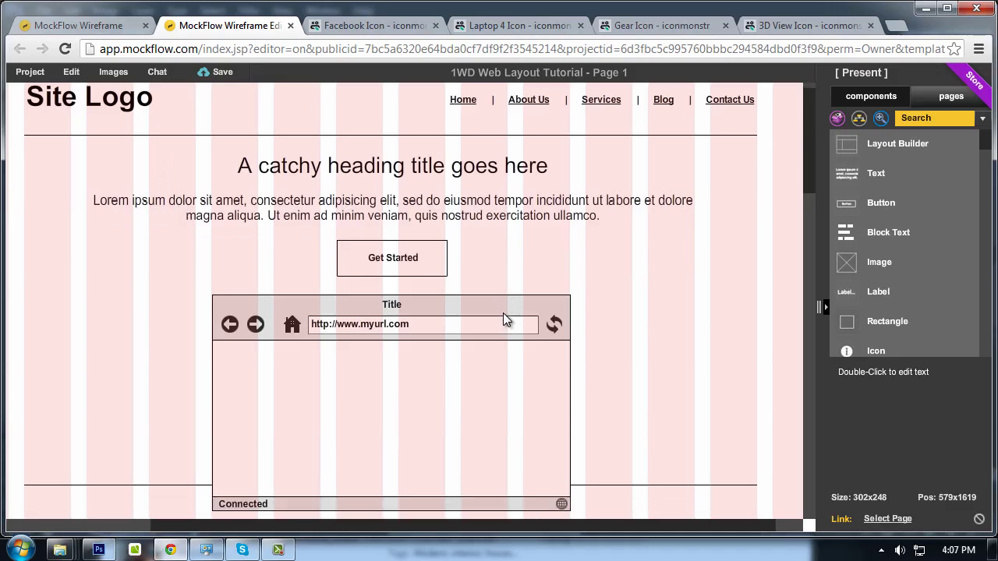
left_click(99, 550)
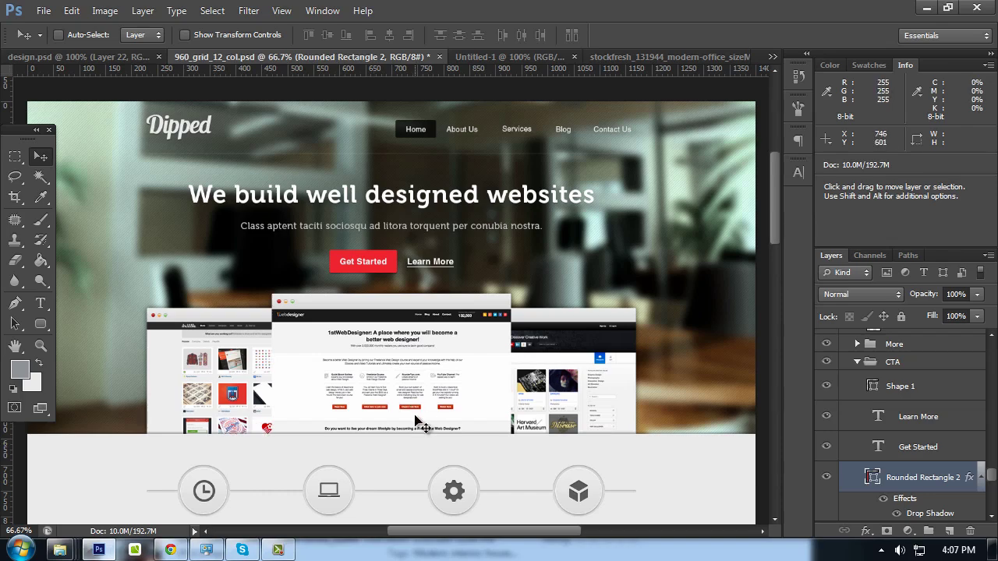
Select the 'We build well designed websites' headline layer by Ctrl-clicking it on the canvas
scroll(231, 223, "down", 1)
scroll(229, 225, "down", 1)
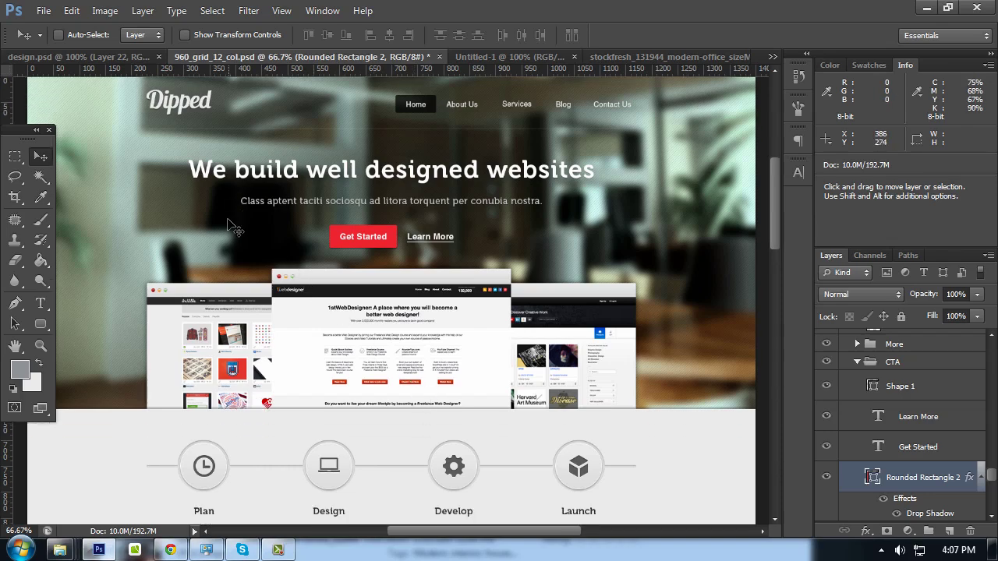
key("Tab")
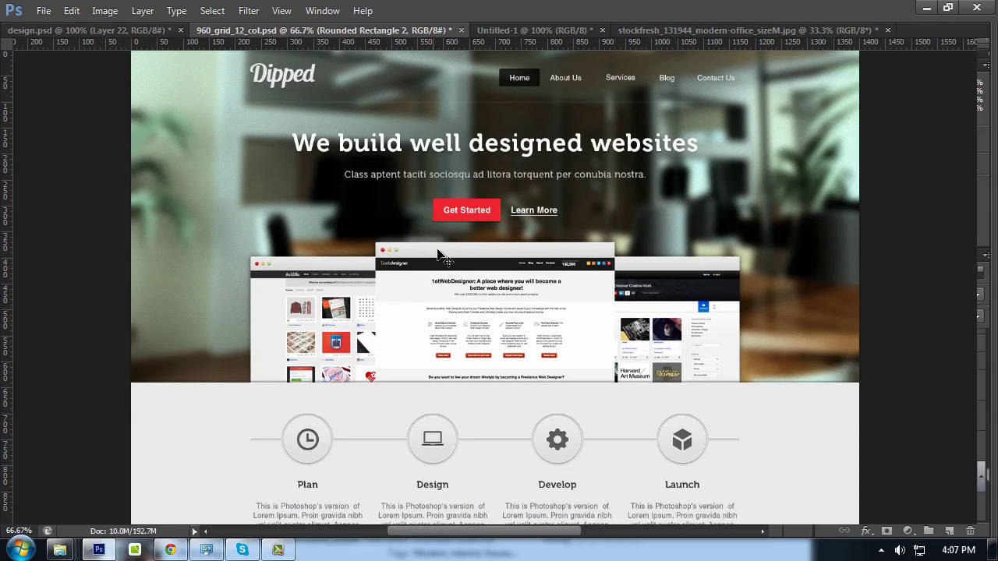
key("Tab")
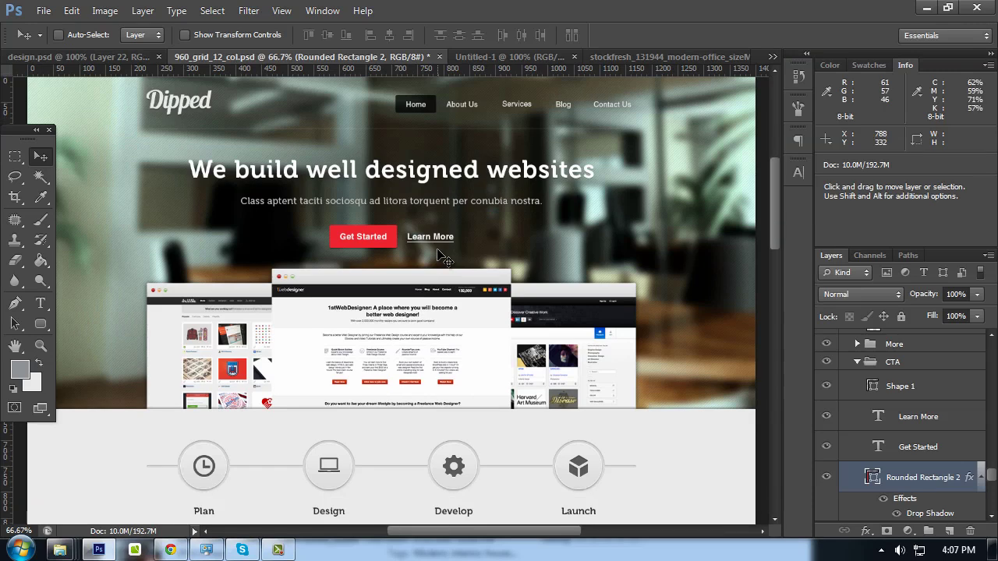
scroll(444, 259, "up", 1)
scroll(446, 260, "down", 1)
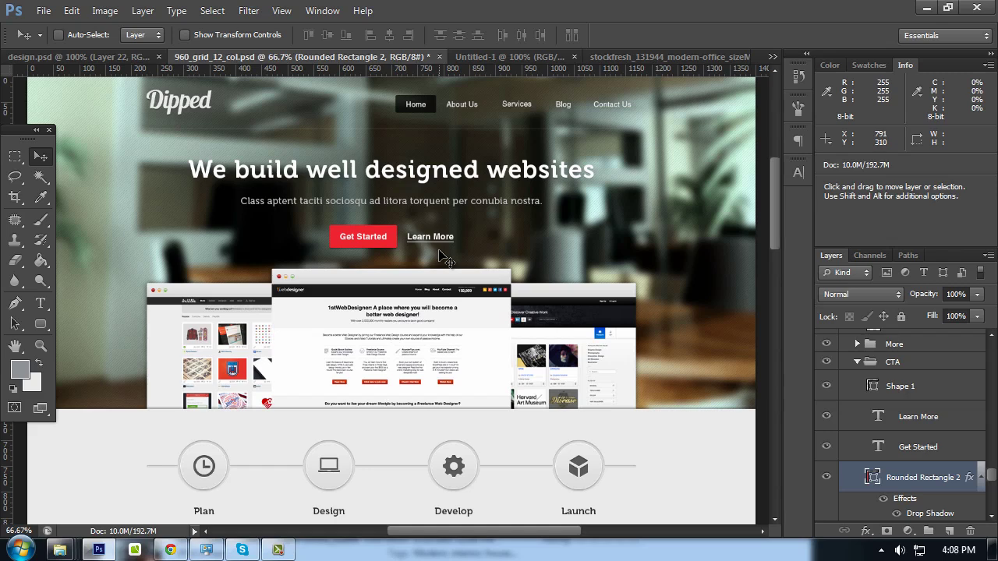
scroll(445, 258, "up", 1)
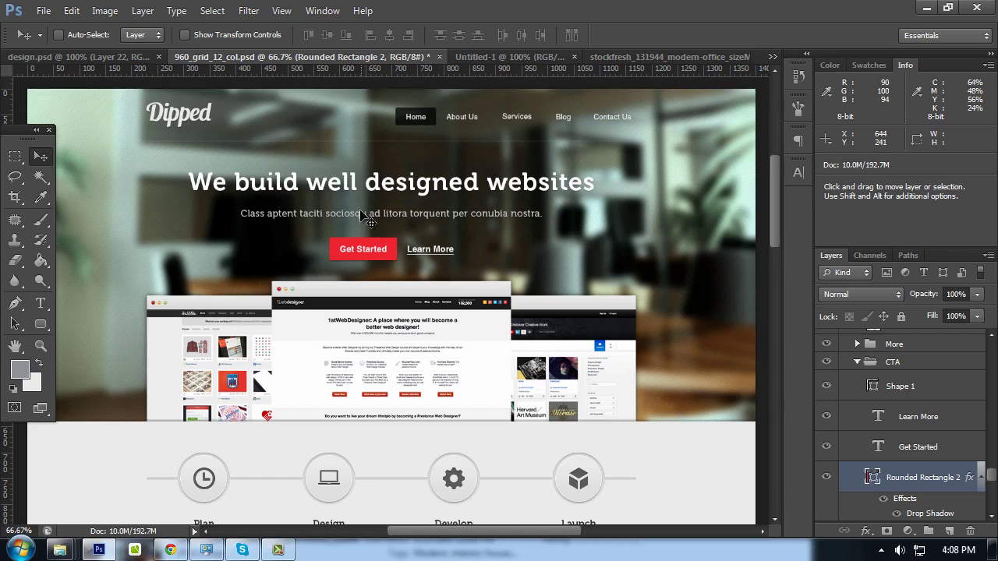
left_click(411, 199, "ctrl")
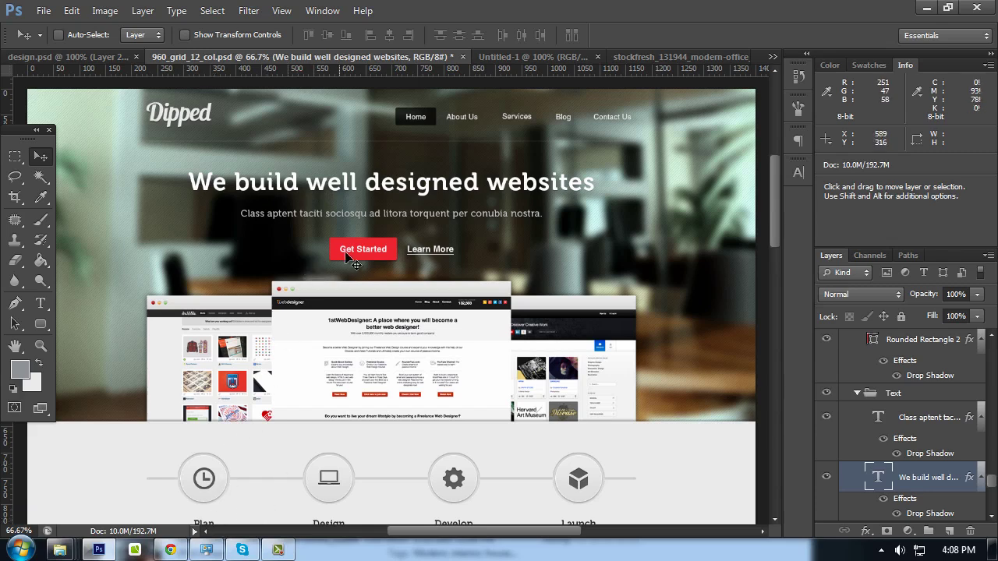
scroll(363, 261, "down", 1)
scroll(362, 261, "up", 2)
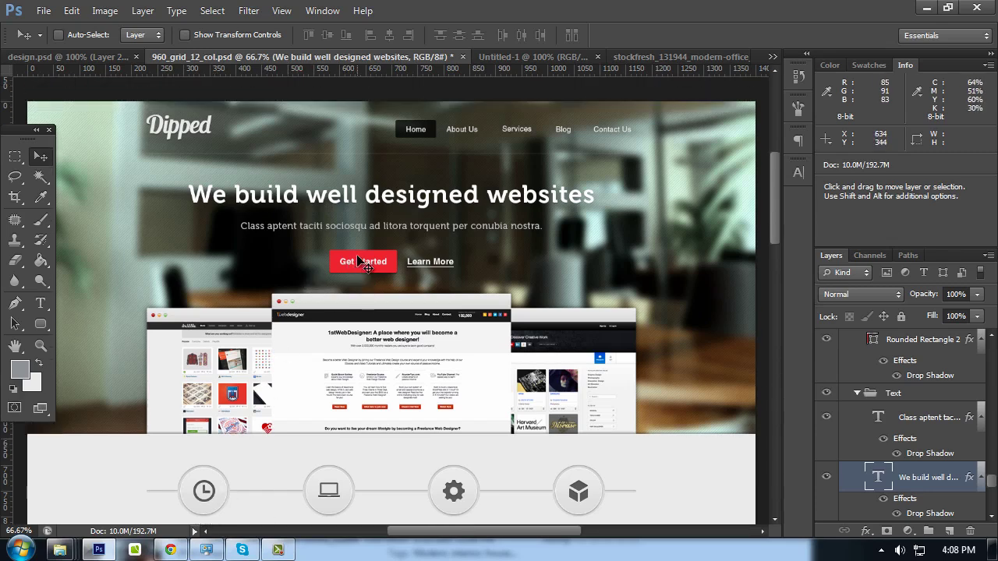